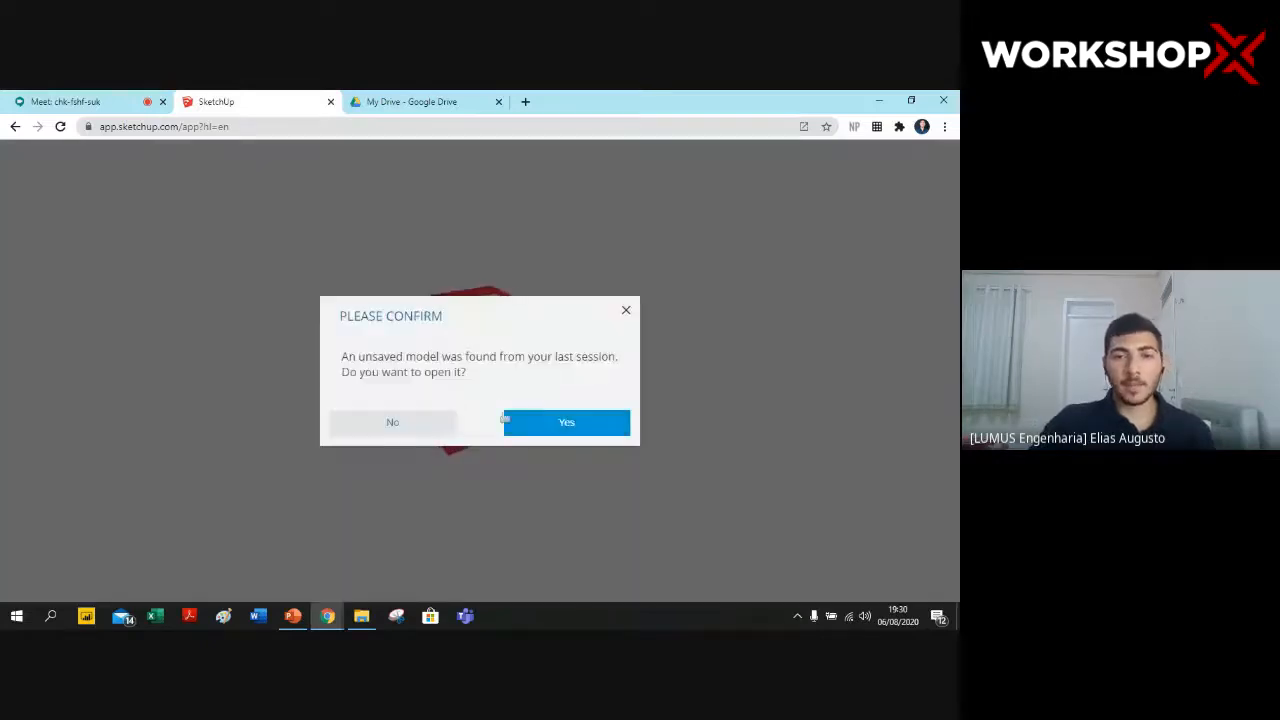
# - Decline reopening the unsaved model from the last session and start with an empty model
pyautogui.click(428, 422)
pyautogui.moveTo(580, 414); pyautogui.dragTo(574, 489, button='middle')
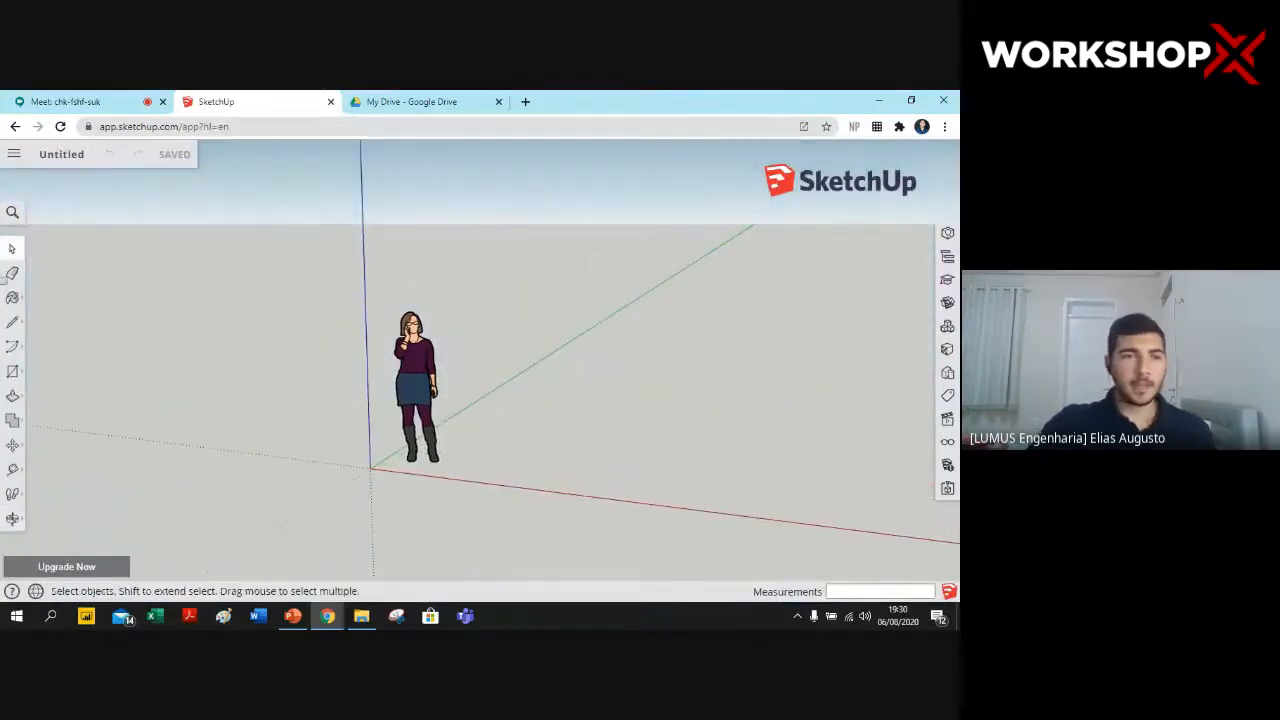
# - Examine the Line, shape, Push/Pull, solid, Move, Tape Measure and Orbit tool groups in the empty model
pyautogui.click(13, 322)
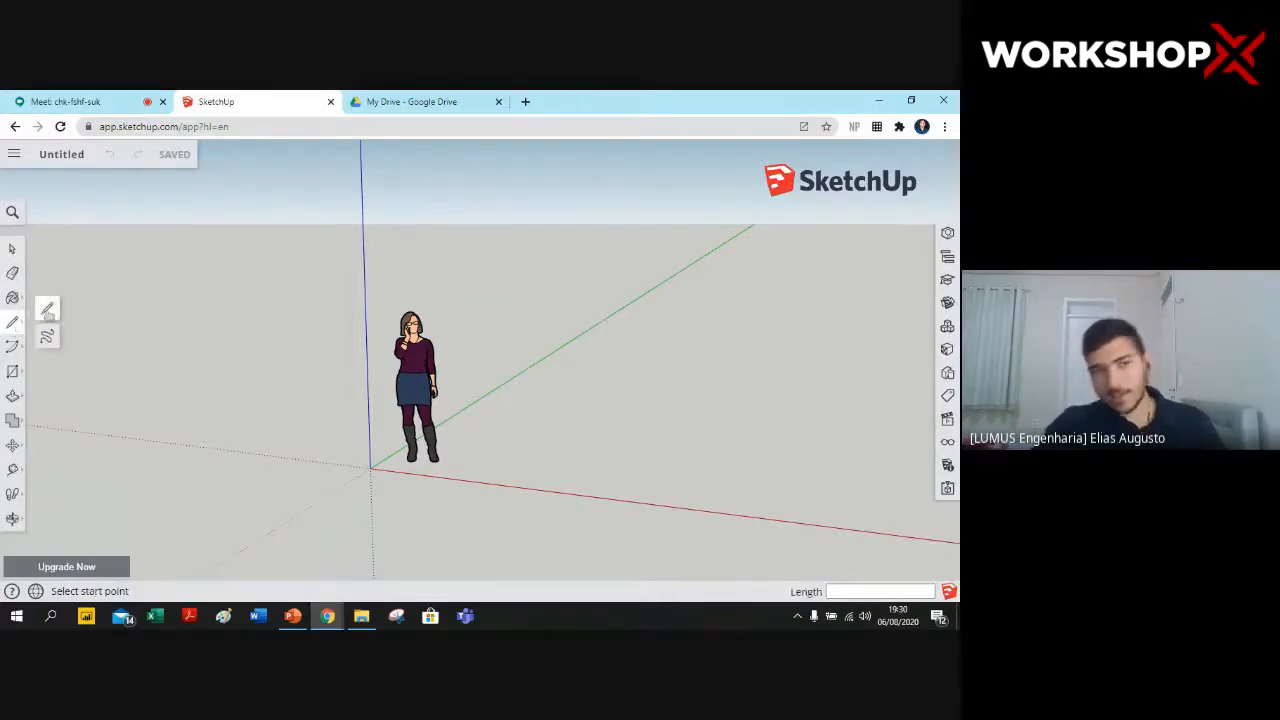
pyautogui.click(13, 372)
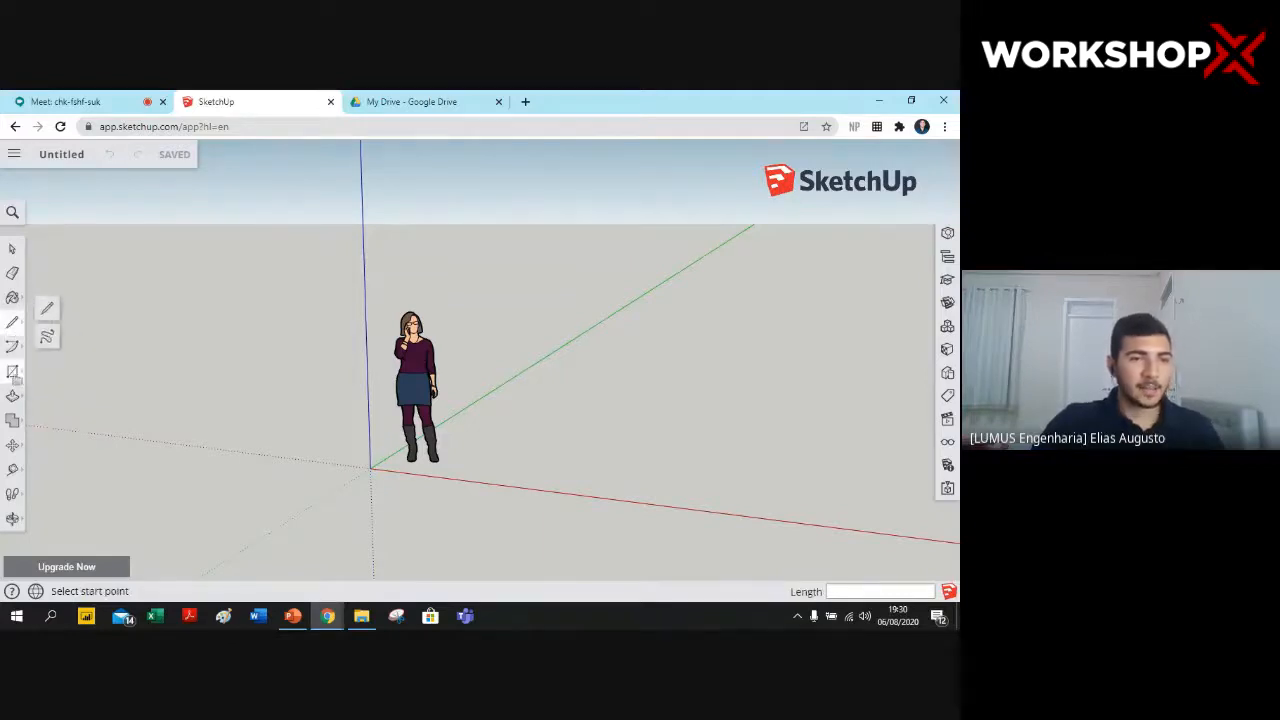
pyautogui.moveTo(18, 378)
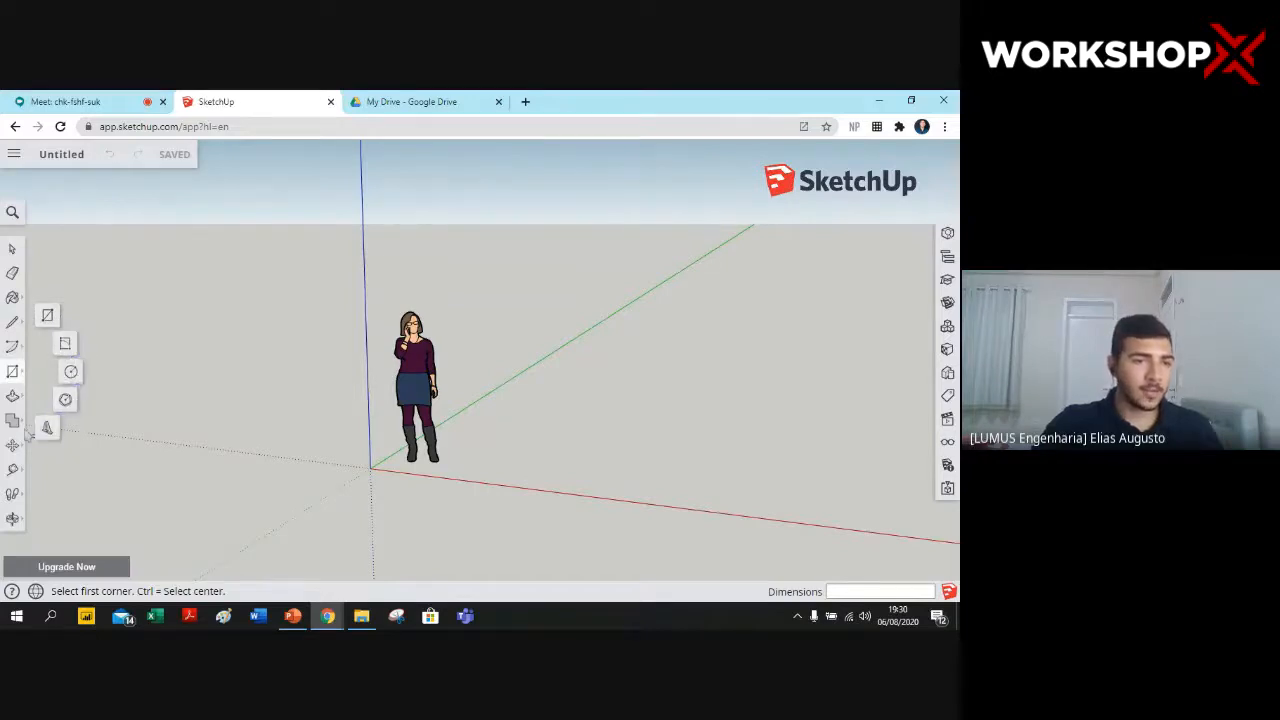
pyautogui.click(12, 396)
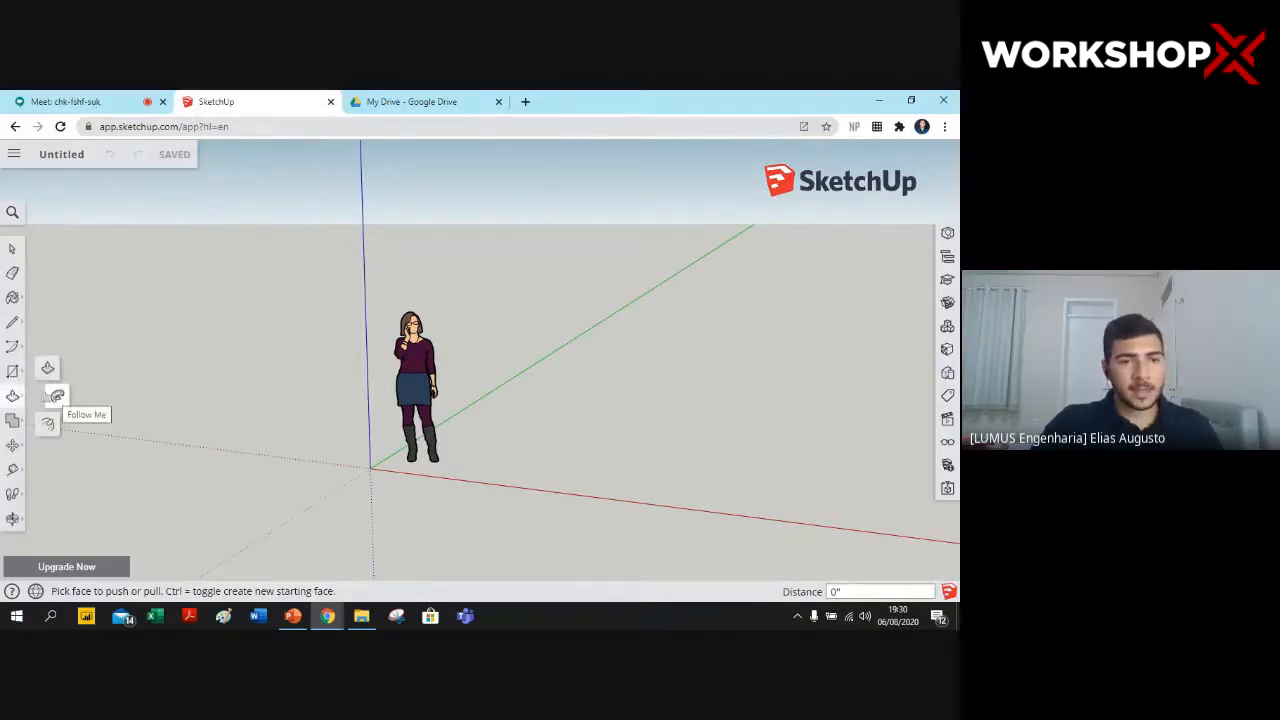
pyautogui.click(20, 396)
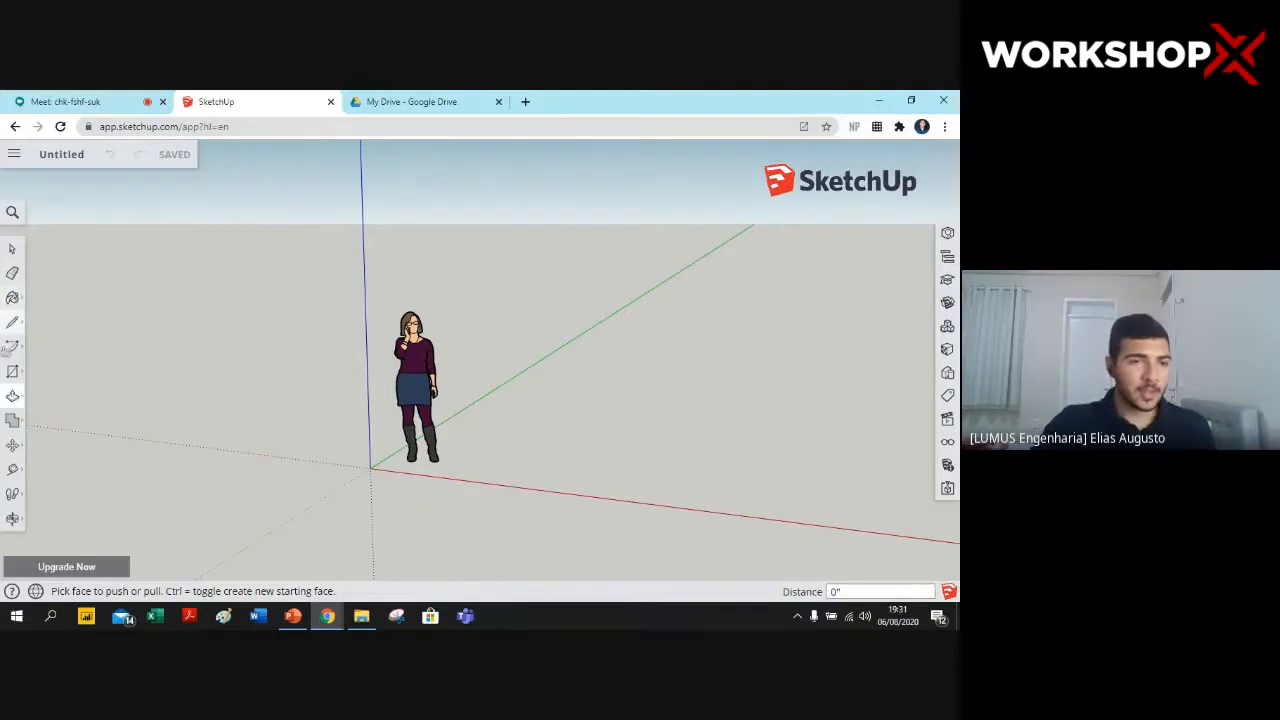
pyautogui.click(14, 422)
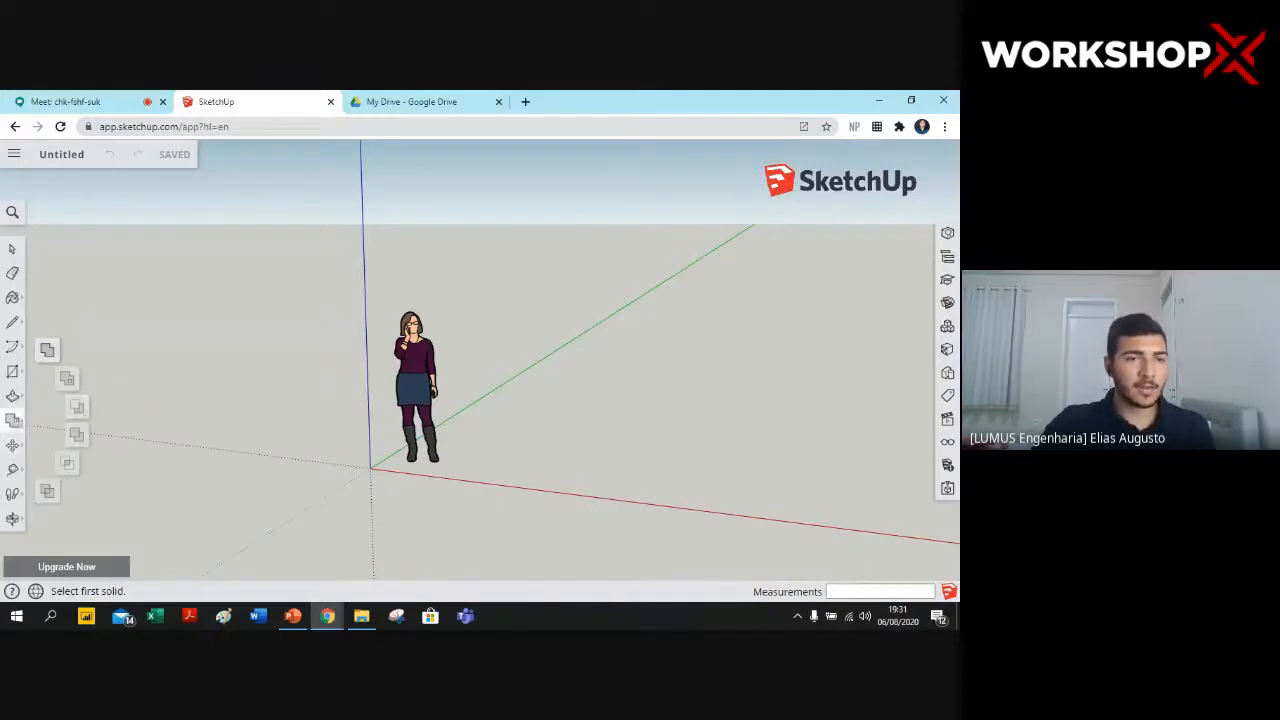
pyautogui.click(12, 445)
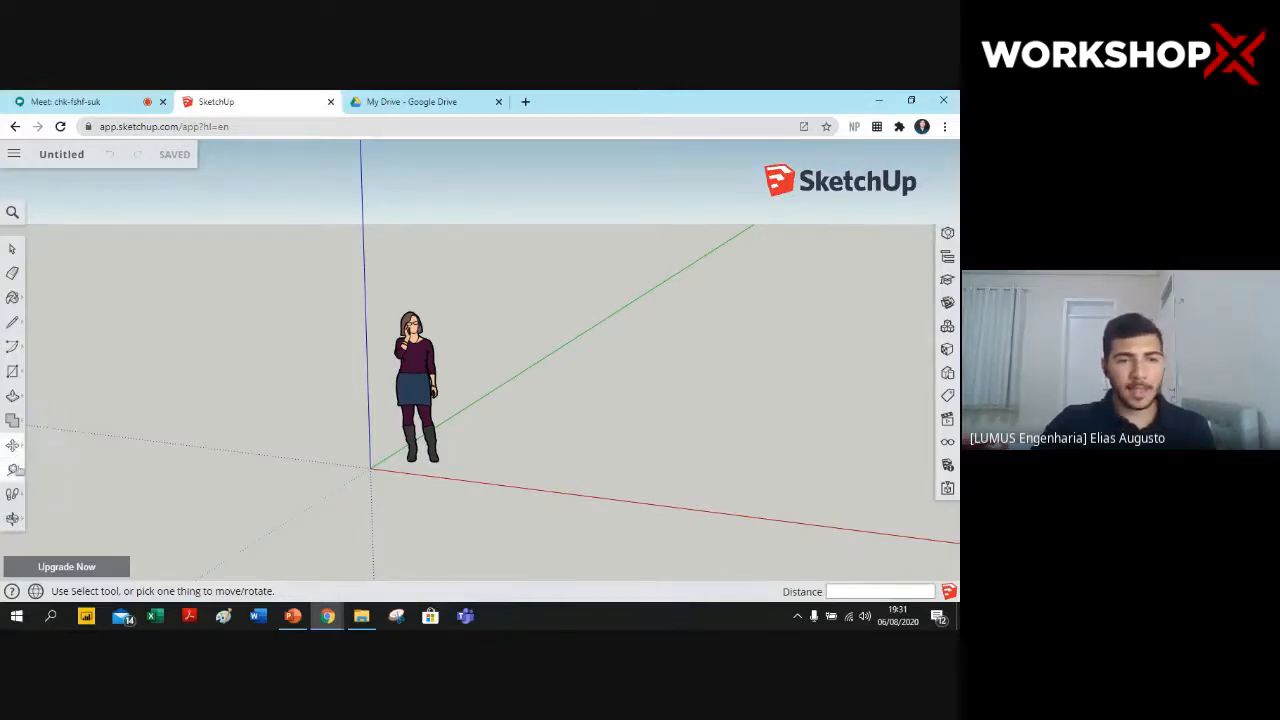
pyautogui.click(14, 469)
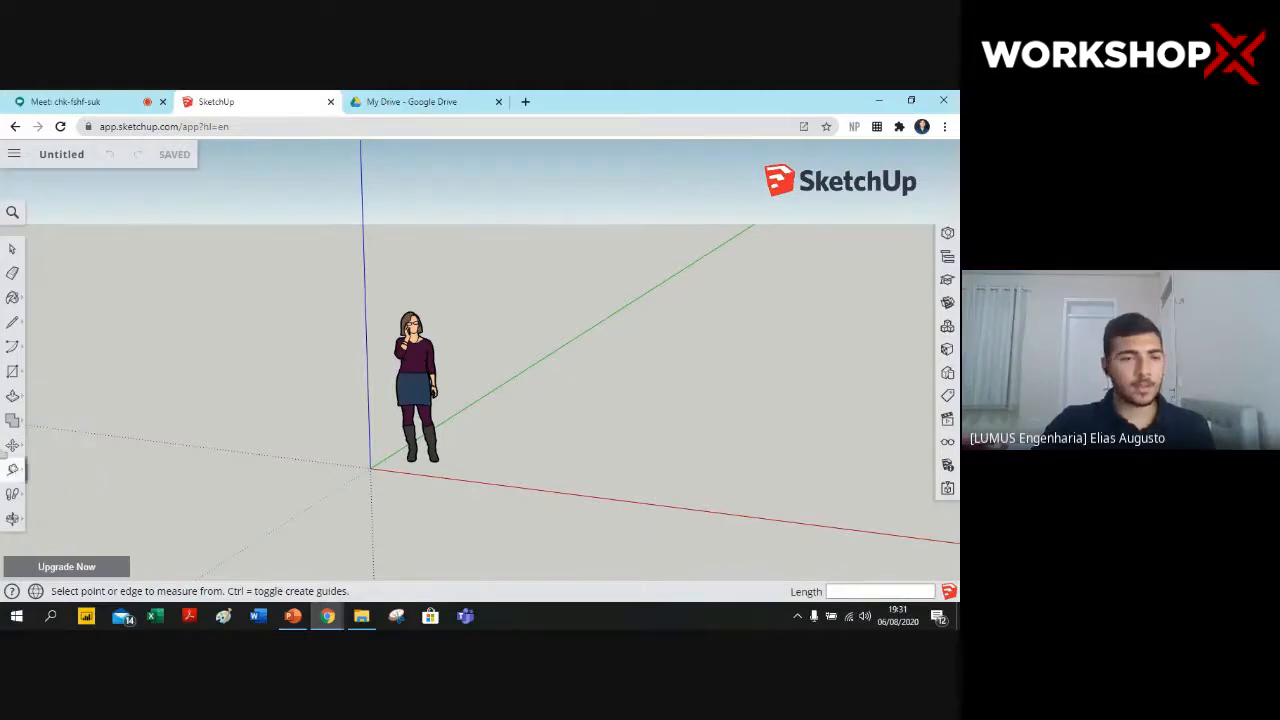
pyautogui.click(12, 518)
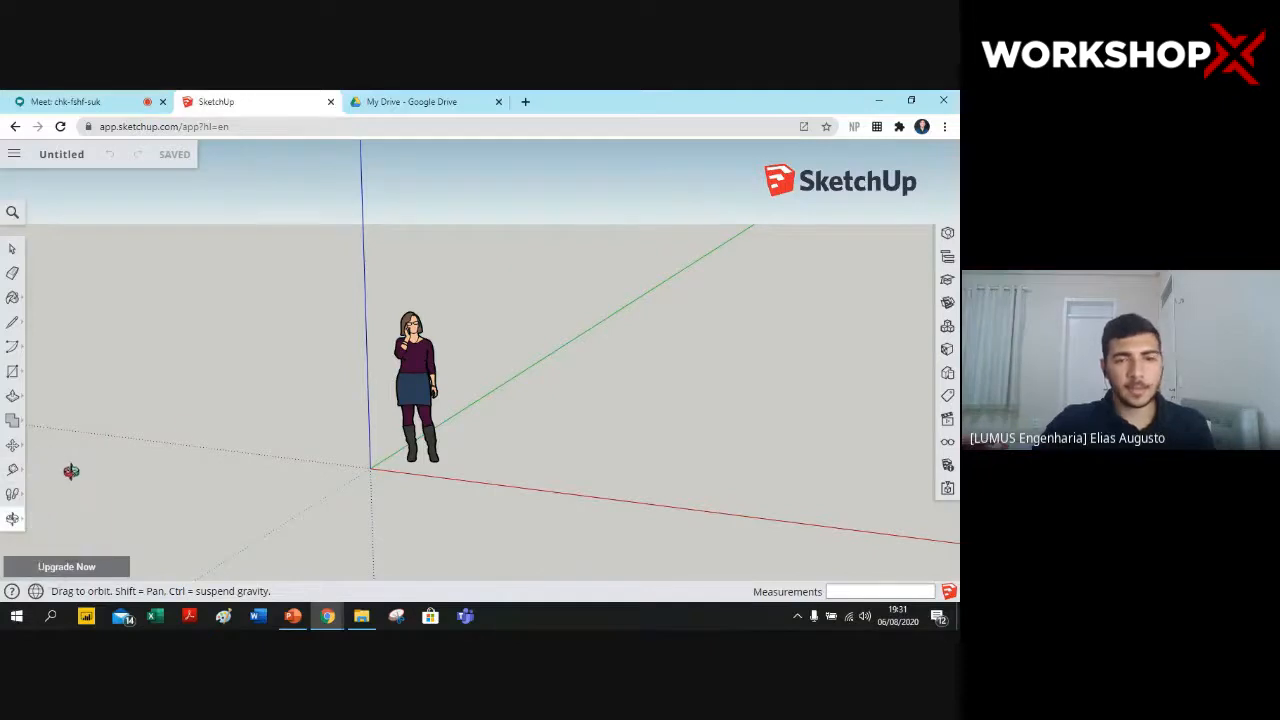
pyautogui.moveTo(184, 388); pyautogui.dragTo(241, 378)
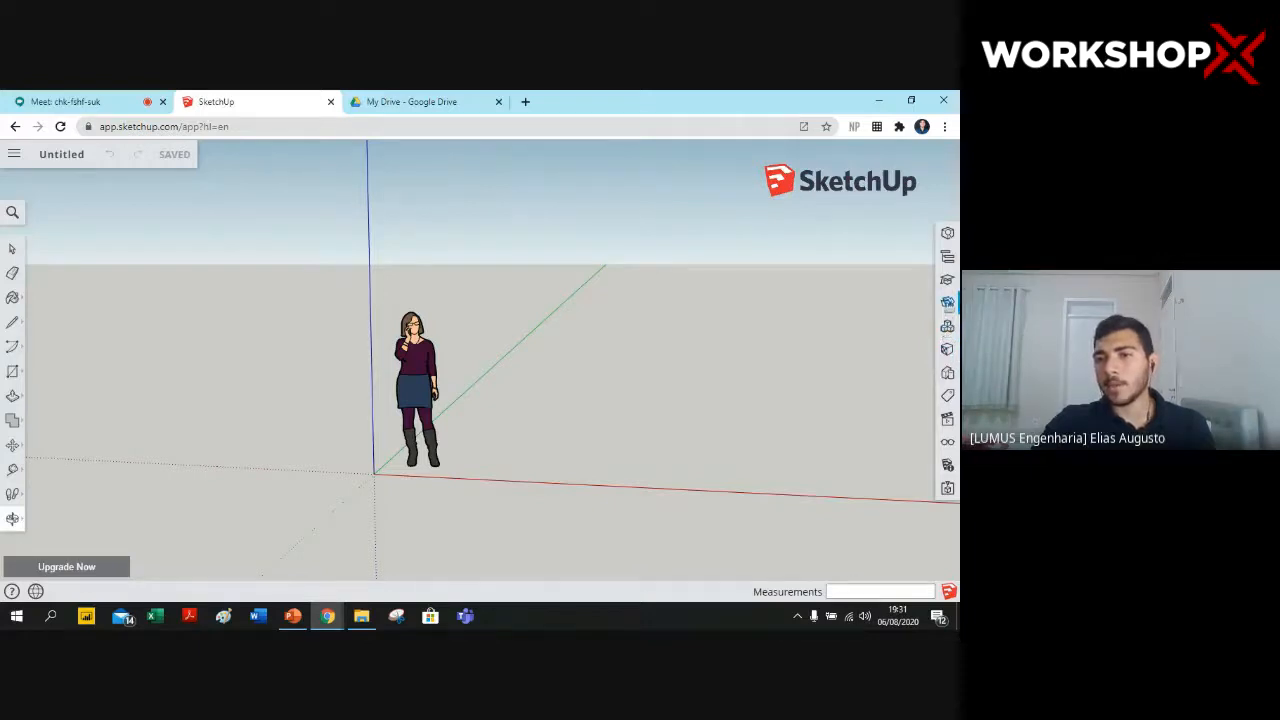
# - Browse the 3D Warehouse model collections and return to the model
pyautogui.click(948, 303)
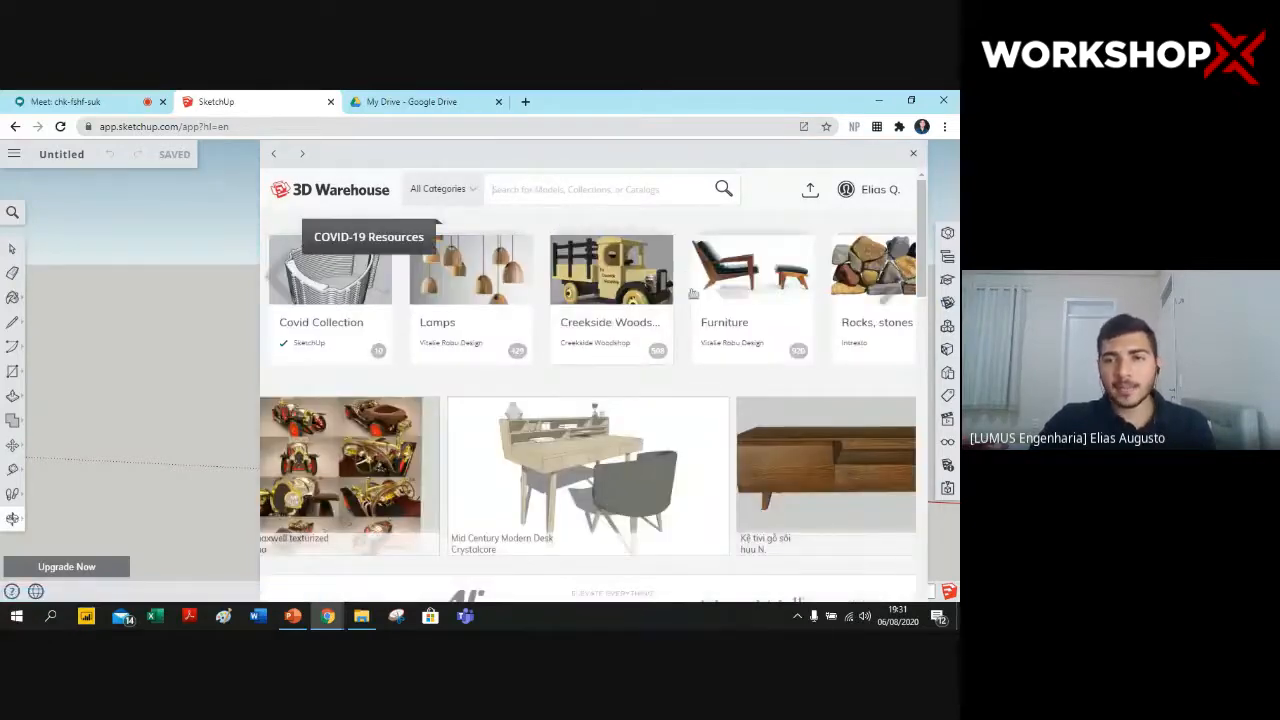
pyautogui.scroll(-7, 525, 408)
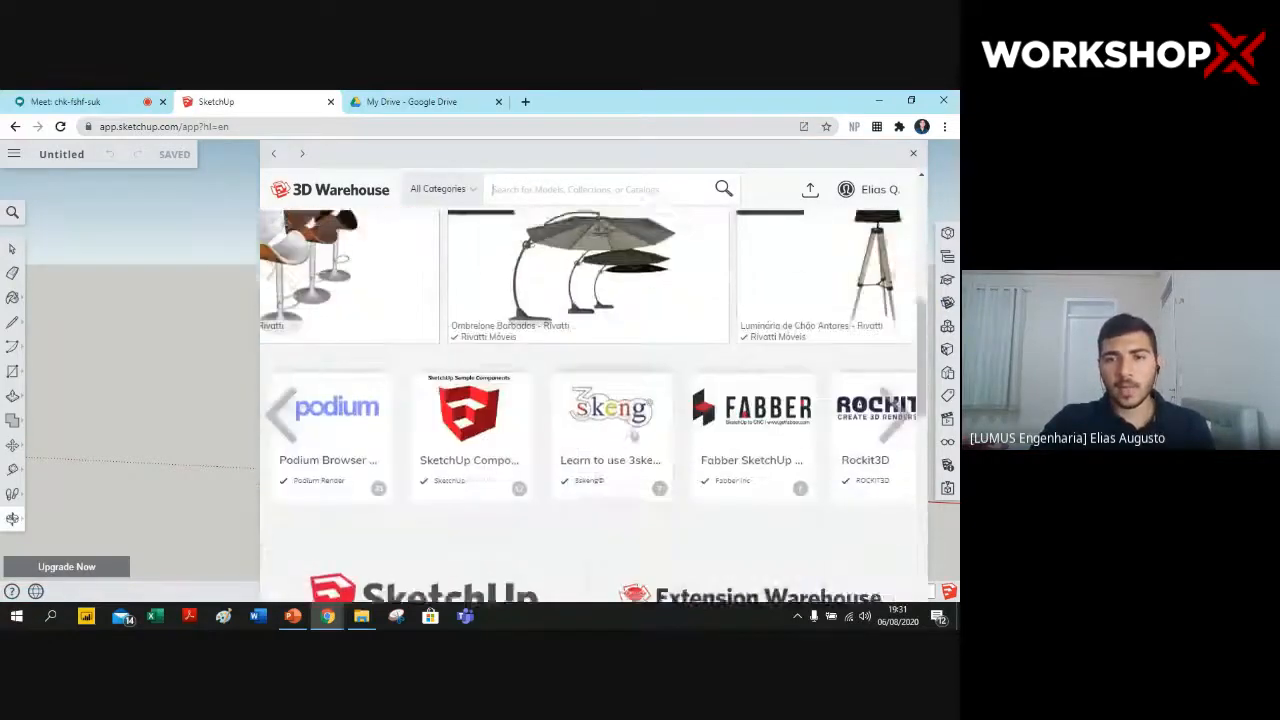
pyautogui.scroll(7, 571, 341)
pyautogui.click(876, 189)
pyautogui.click(913, 153)
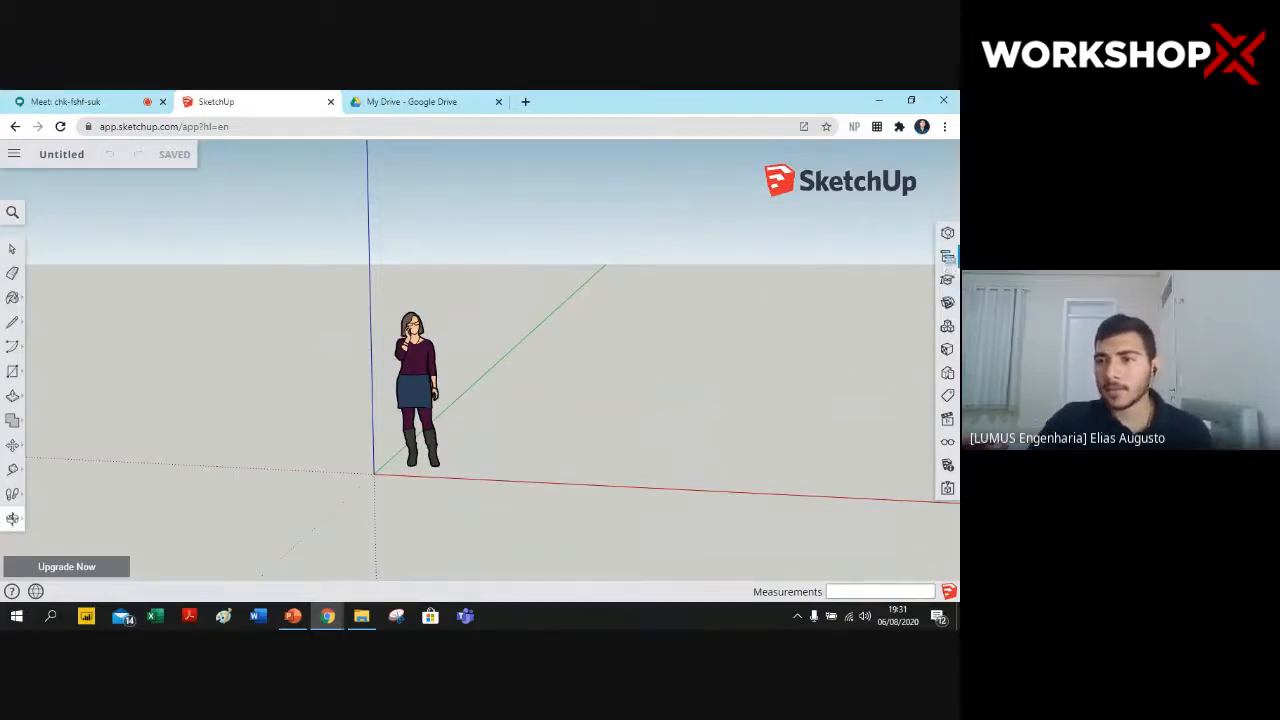
pyautogui.moveTo(751, 411); pyautogui.dragTo(732, 385)
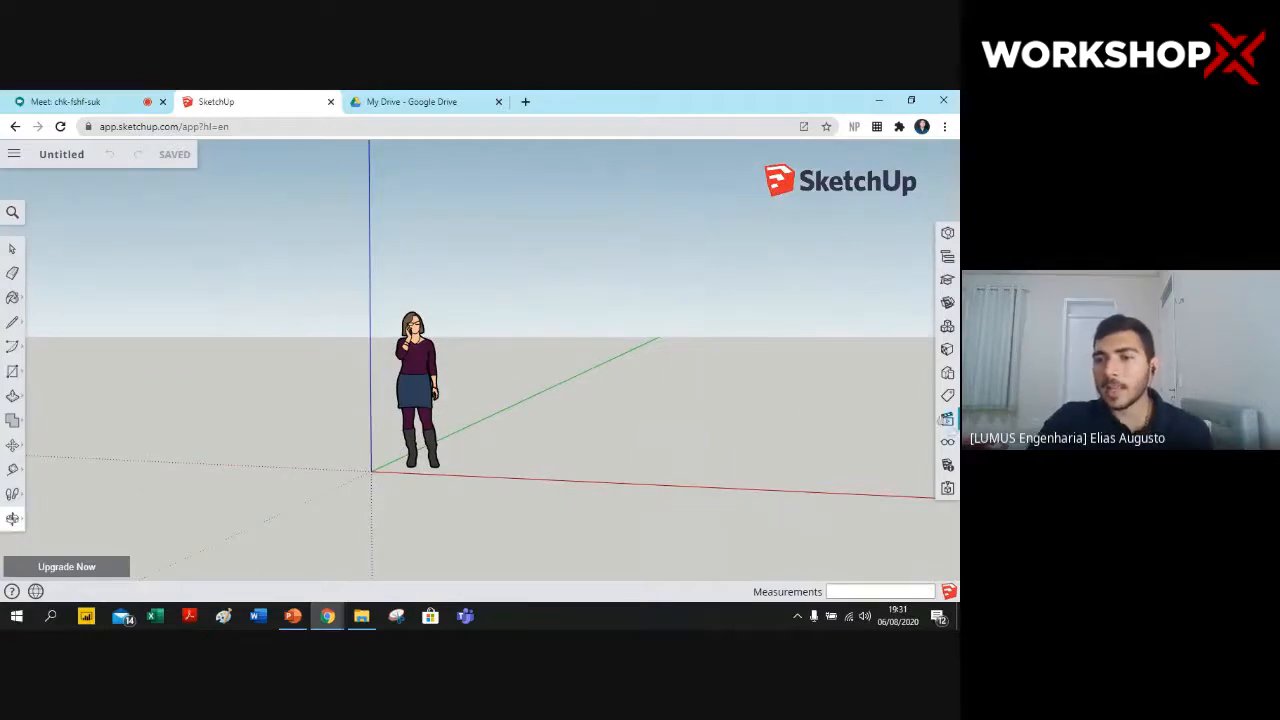
# - Switch to the PowerPoint presentation, play the model video on slide 4, and return to SketchUp
pyautogui.click(291, 617)
pyautogui.scroll(5, 85, 352)
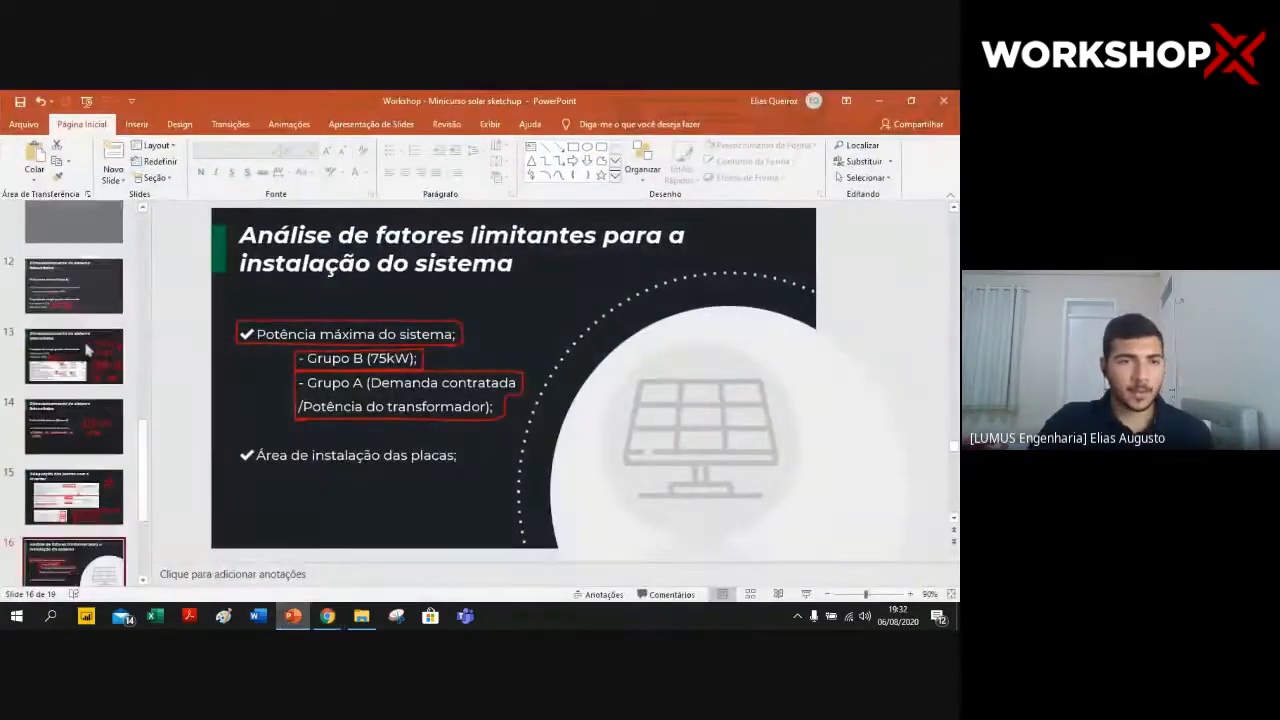
pyautogui.scroll(3, 85, 352)
pyautogui.click(85, 358)
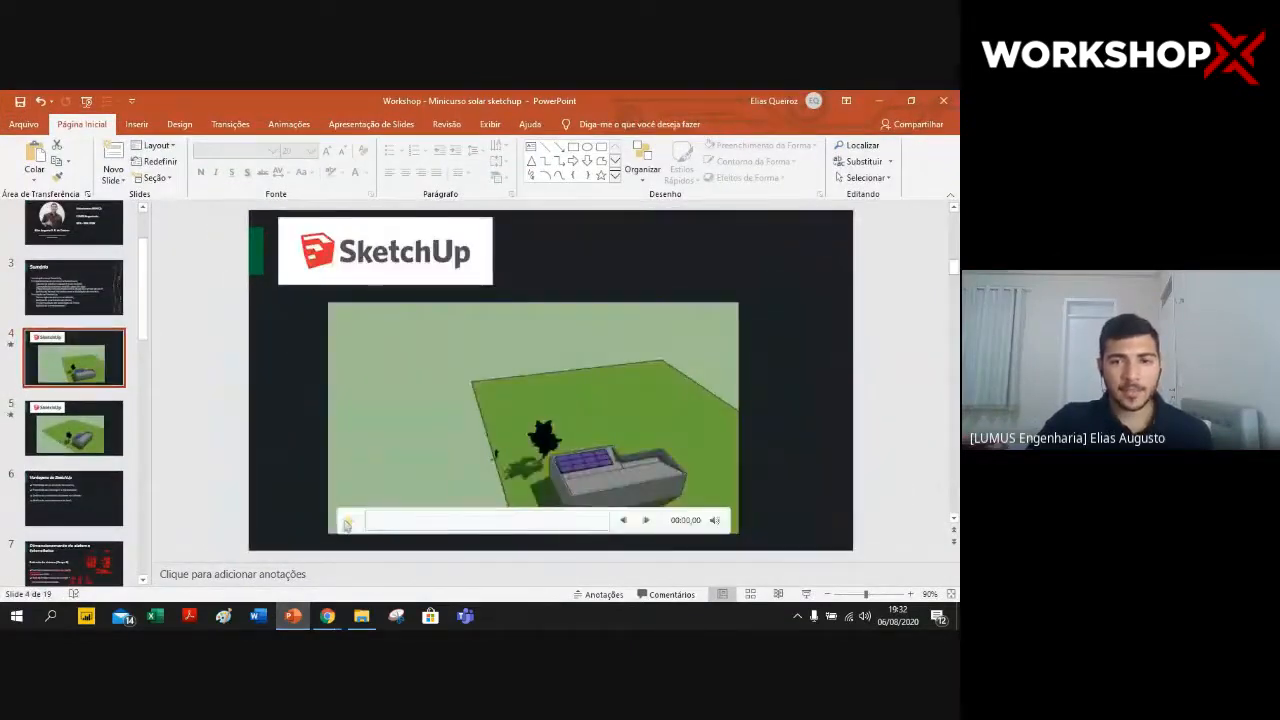
pyautogui.click(346, 524)
pyautogui.click(347, 522)
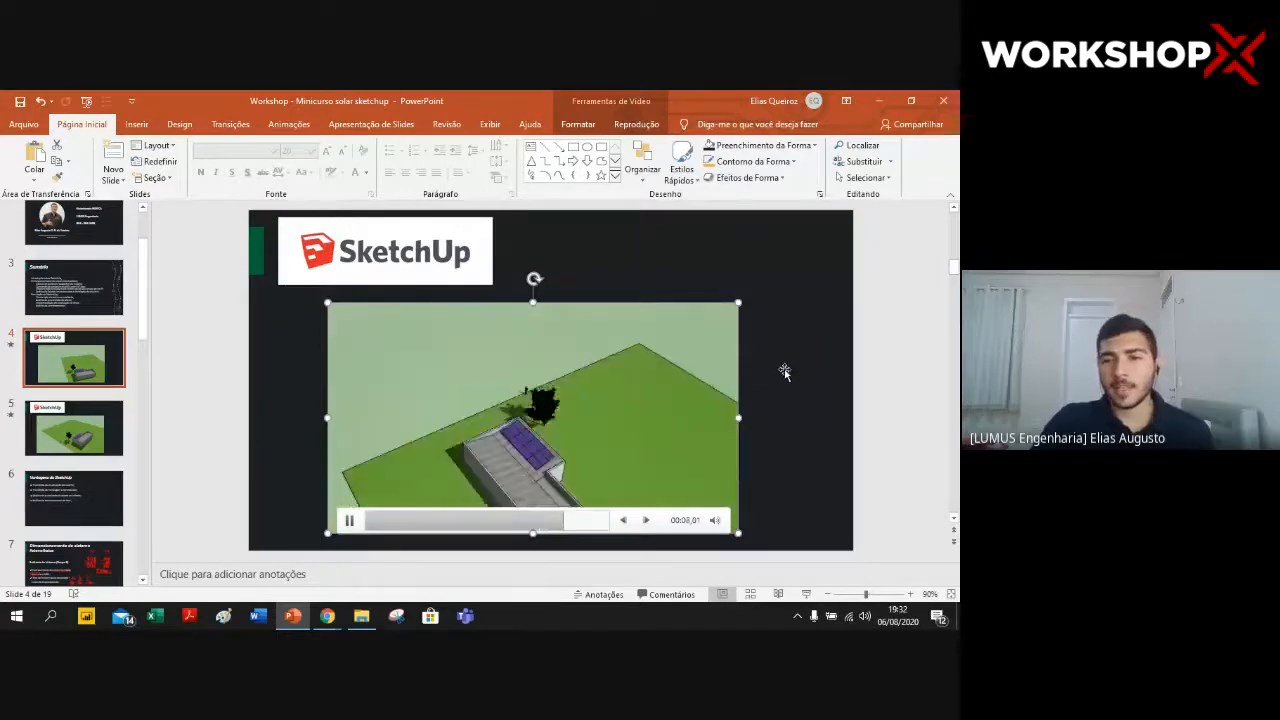
pyautogui.click(787, 372)
pyautogui.click(835, 345)
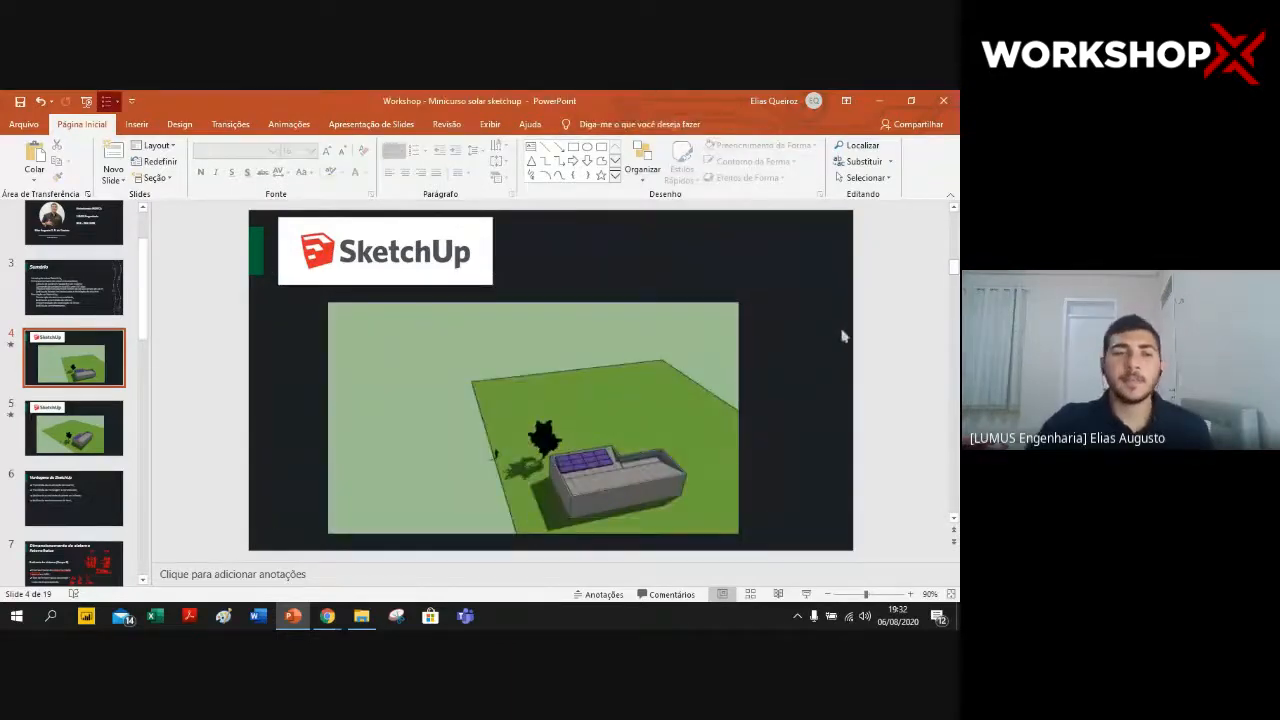
pyautogui.click(878, 101)
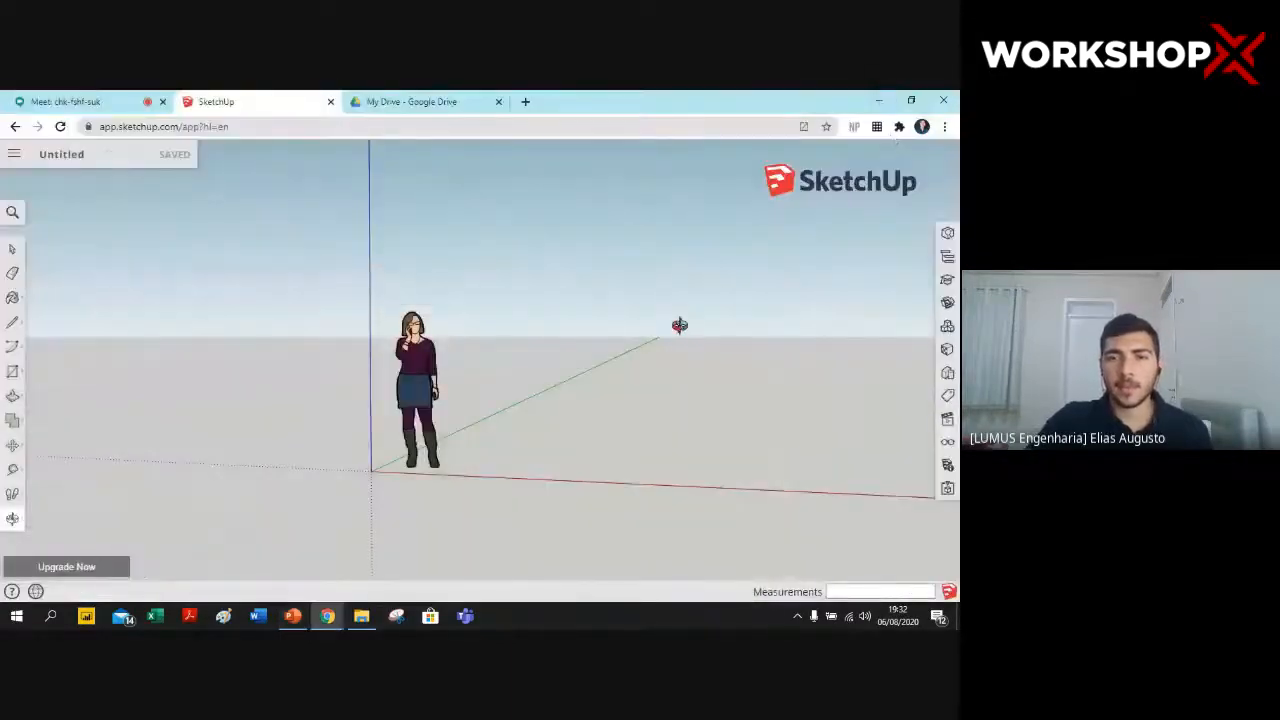
# - Examine the file export formats available for the model, such as PNG, STL, DWG and DXF
pyautogui.moveTo(698, 361); pyautogui.dragTo(677, 389)
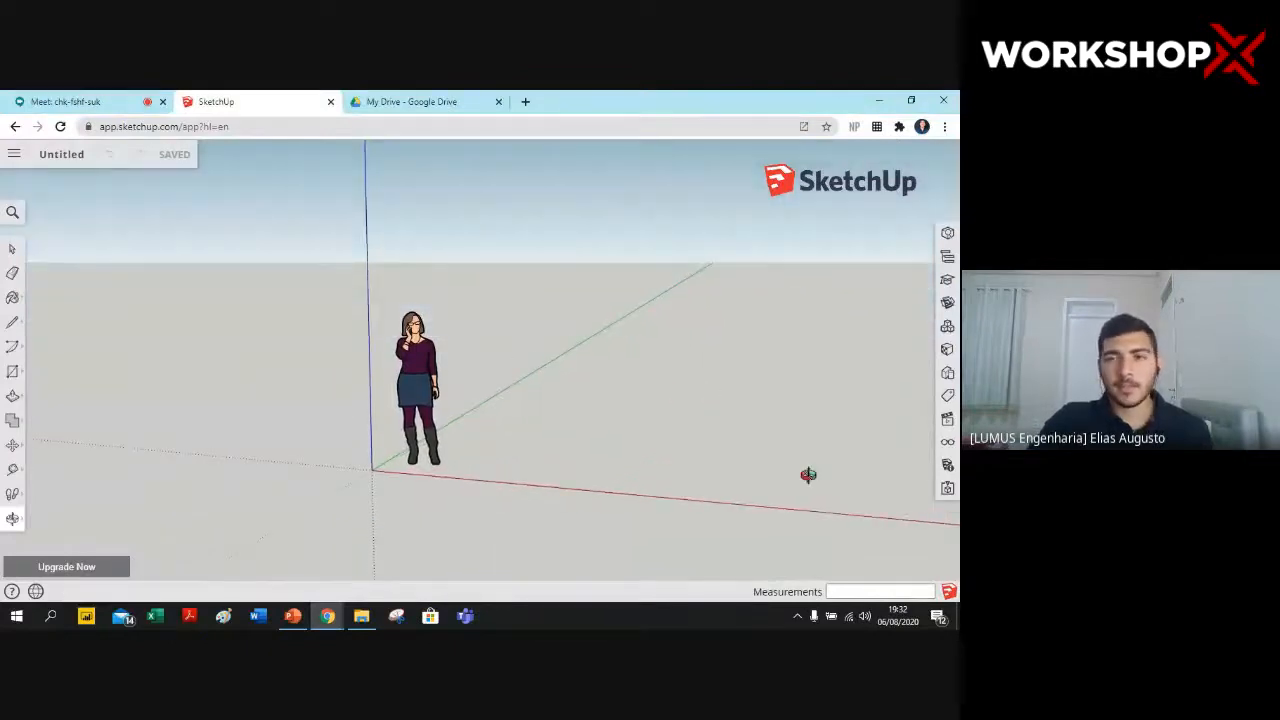
pyautogui.click(16, 157)
pyautogui.moveTo(89, 358)
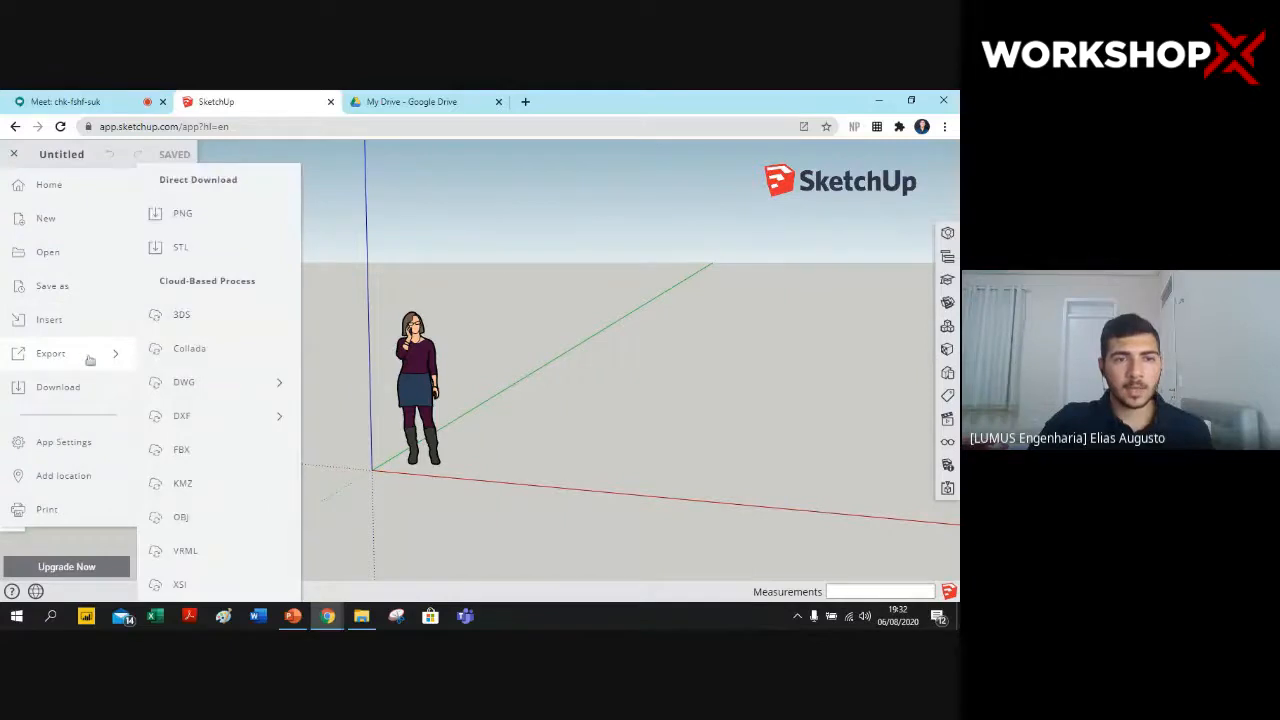
pyautogui.click(497, 326)
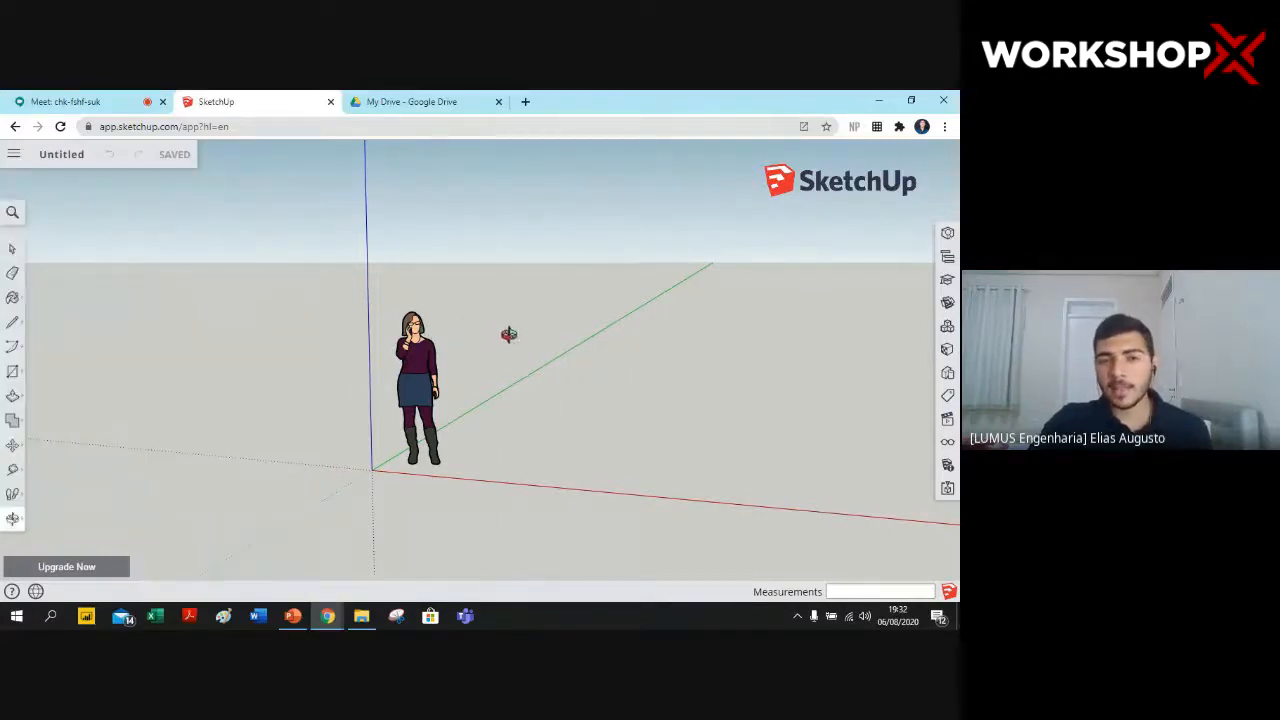
pyautogui.moveTo(509, 334); pyautogui.dragTo(516, 330)
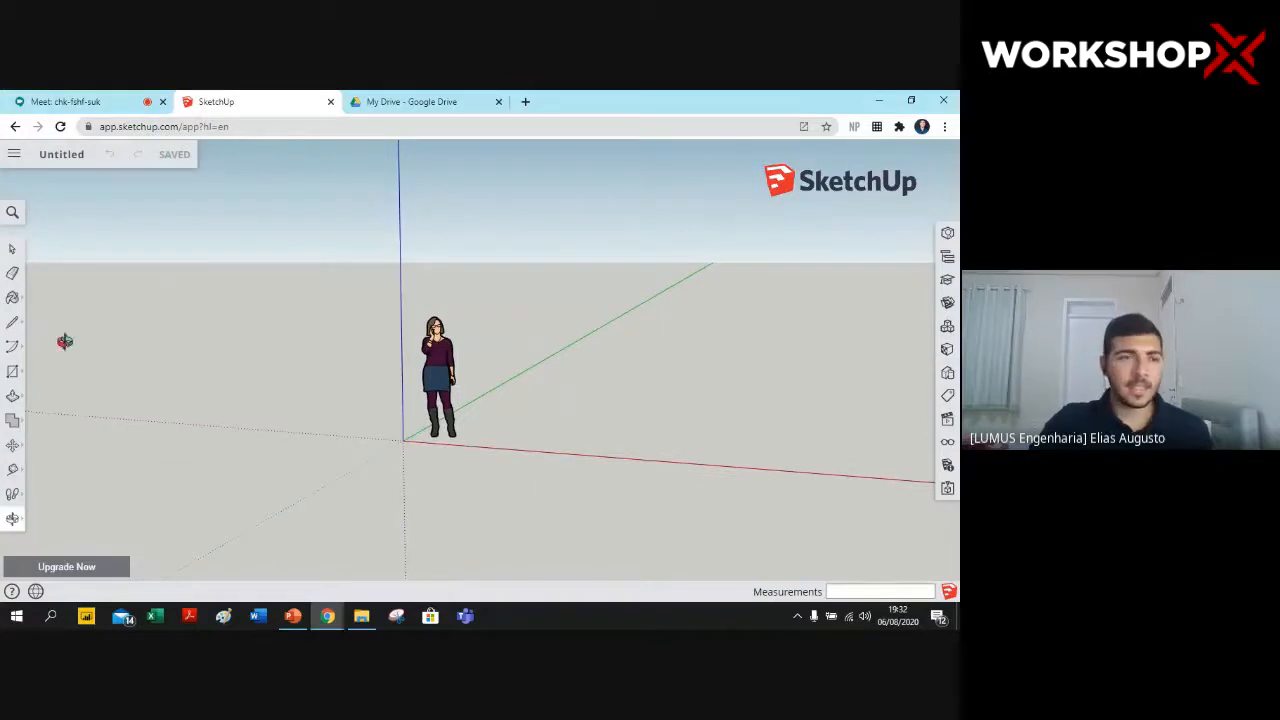
# - Start a line at the model origin and examine its preview along the red, green and blue axes
pyautogui.click(12, 322)
pyautogui.click(47, 309)
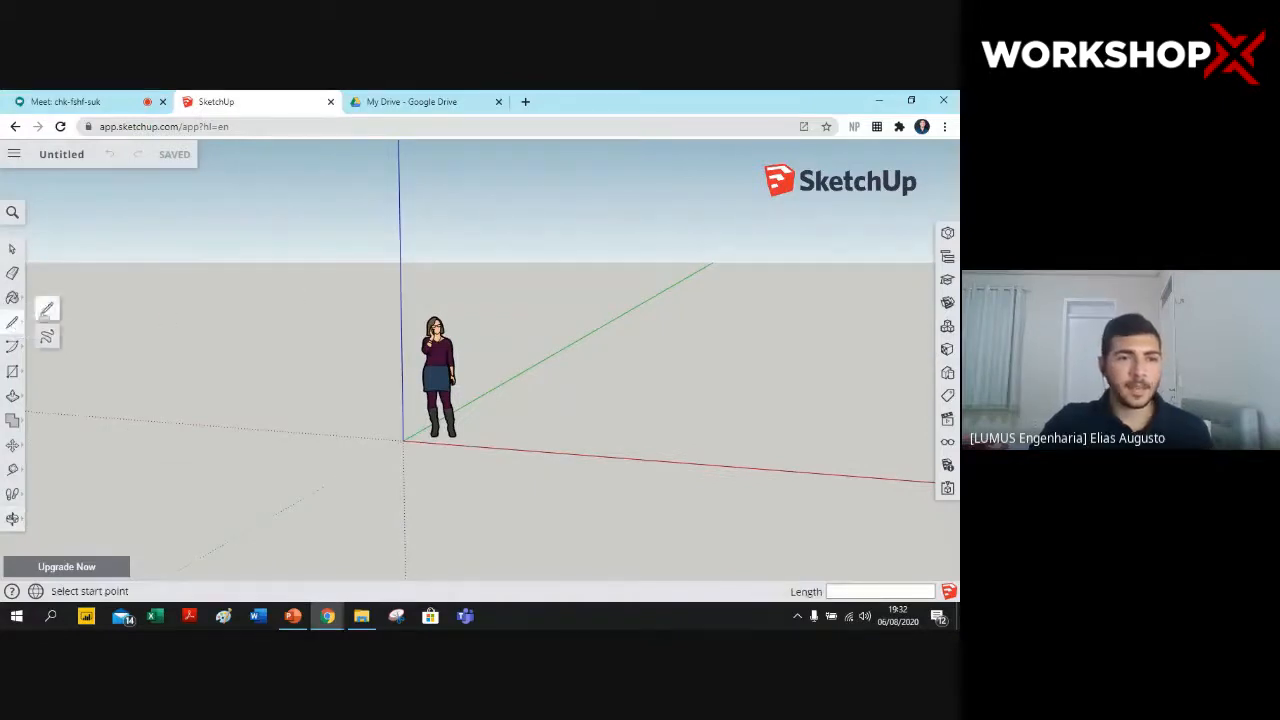
pyautogui.click(402, 440)
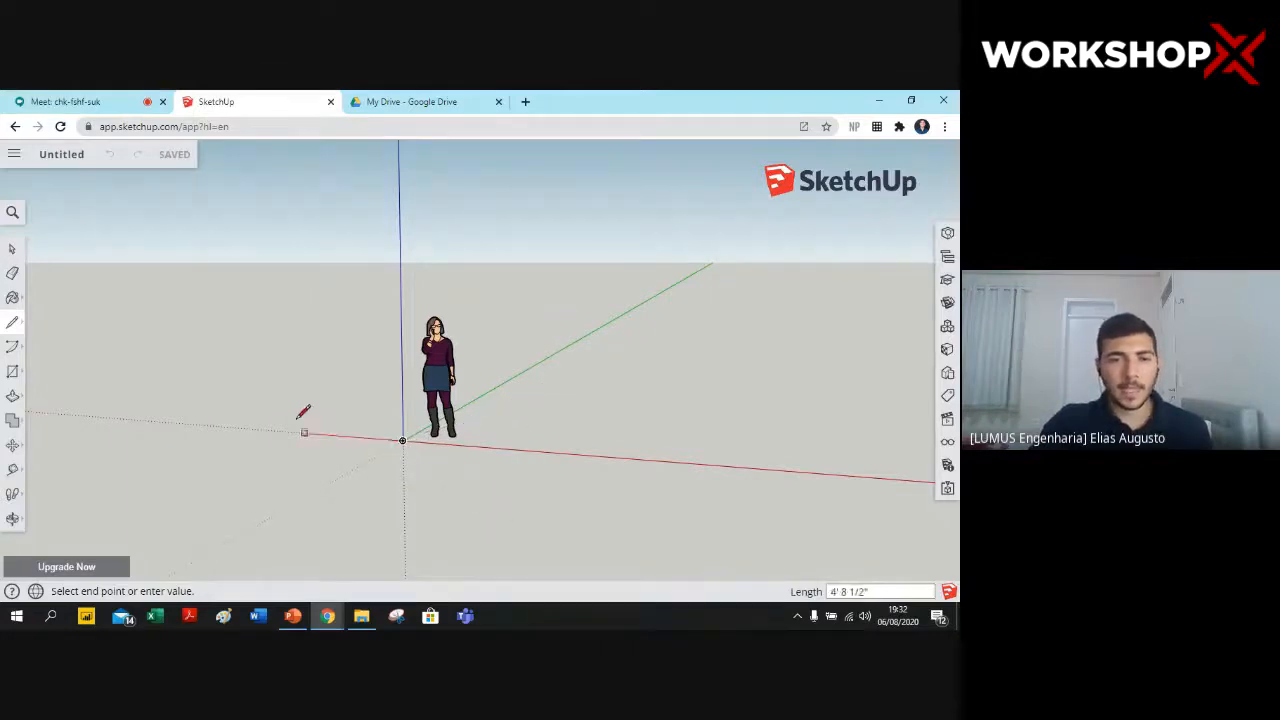
pyautogui.moveTo(460, 484); pyautogui.dragTo(450, 529, button='middle')
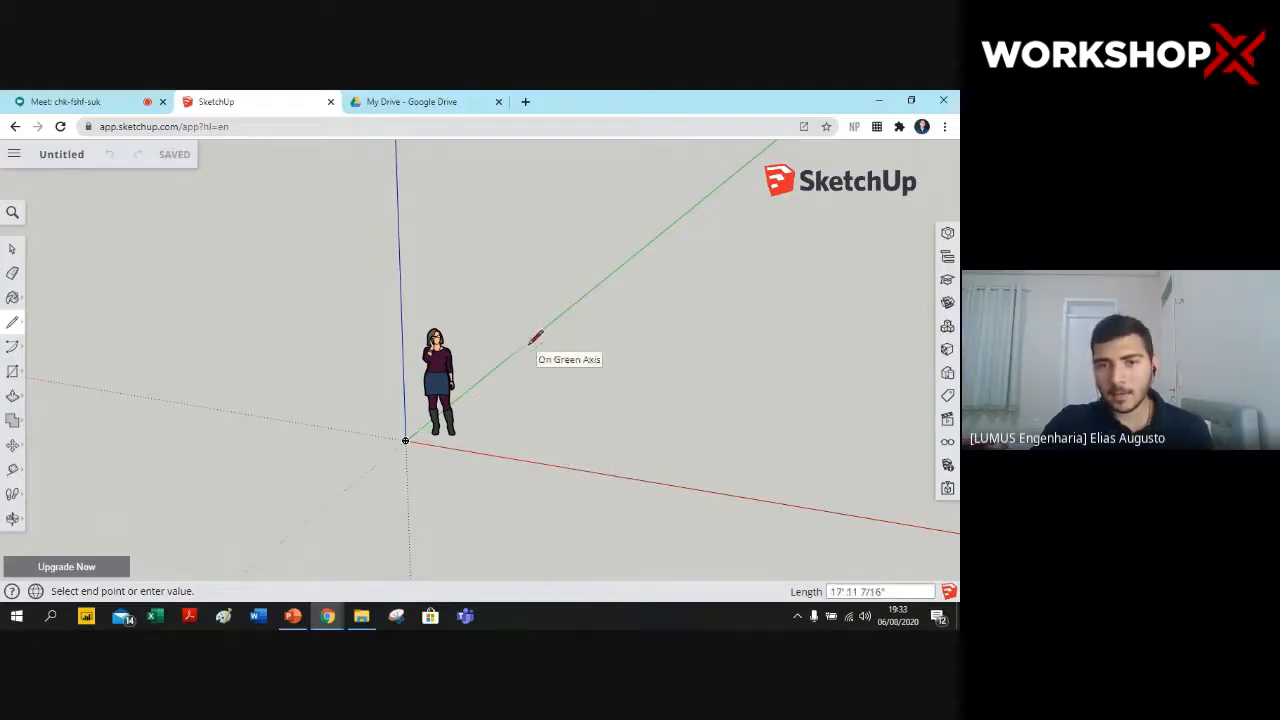
pyautogui.press('o')
pyautogui.moveTo(535, 343); pyautogui.dragTo(563, 306)
pyautogui.press('l')
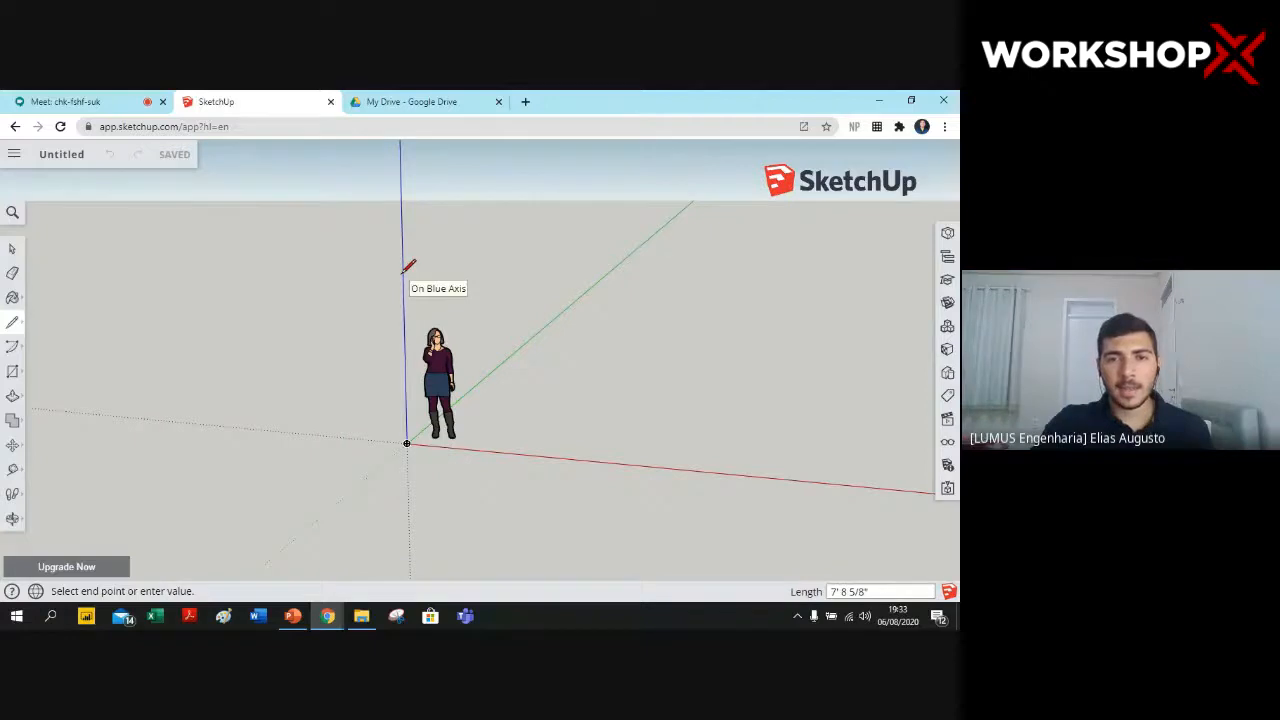
pyautogui.moveTo(720, 355); pyautogui.dragTo(530, 420, button='middle')
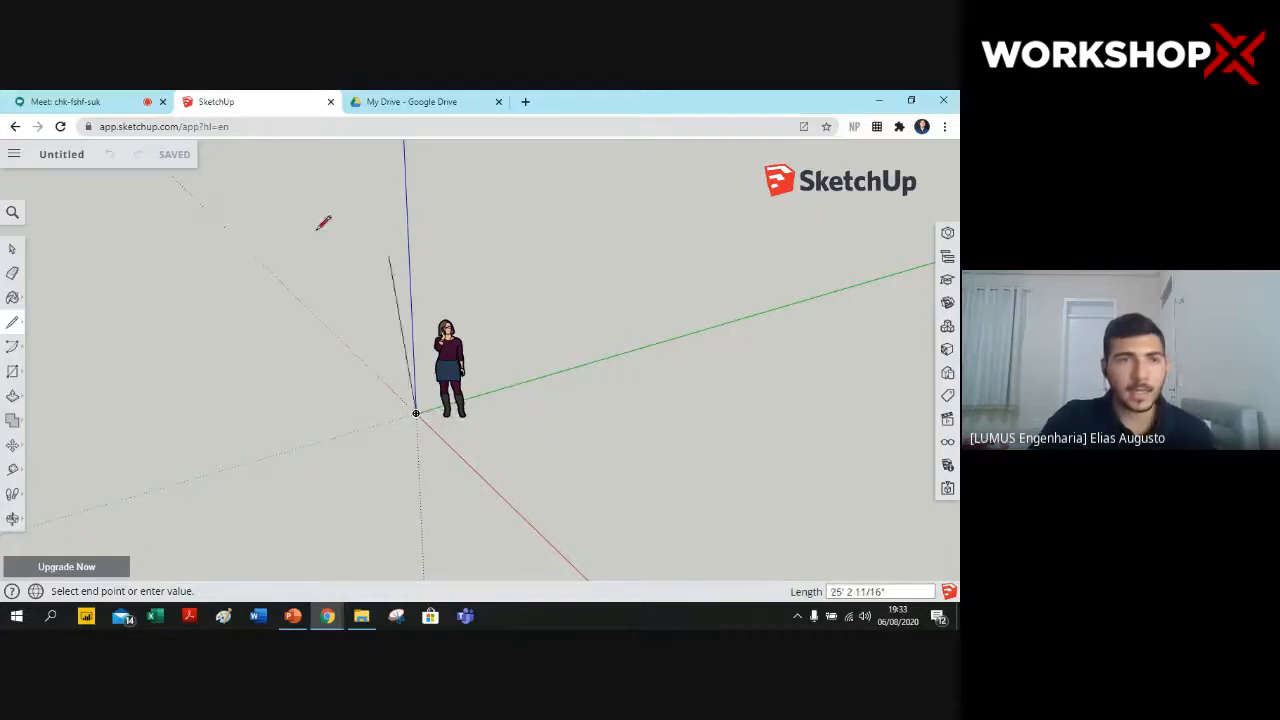
# - Review the General and Accessibility app settings, including the default template choice, and close the settings
pyautogui.click(14, 154)
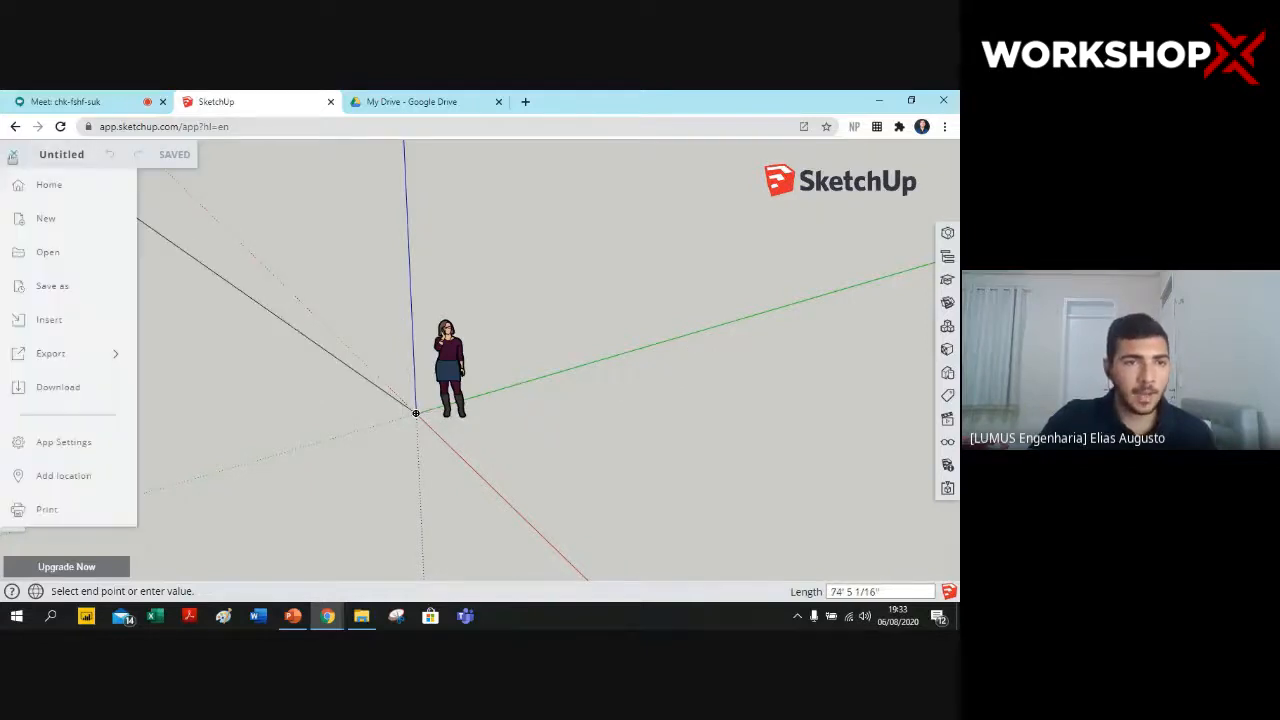
pyautogui.click(14, 154)
pyautogui.scroll(-1, 355, 380)
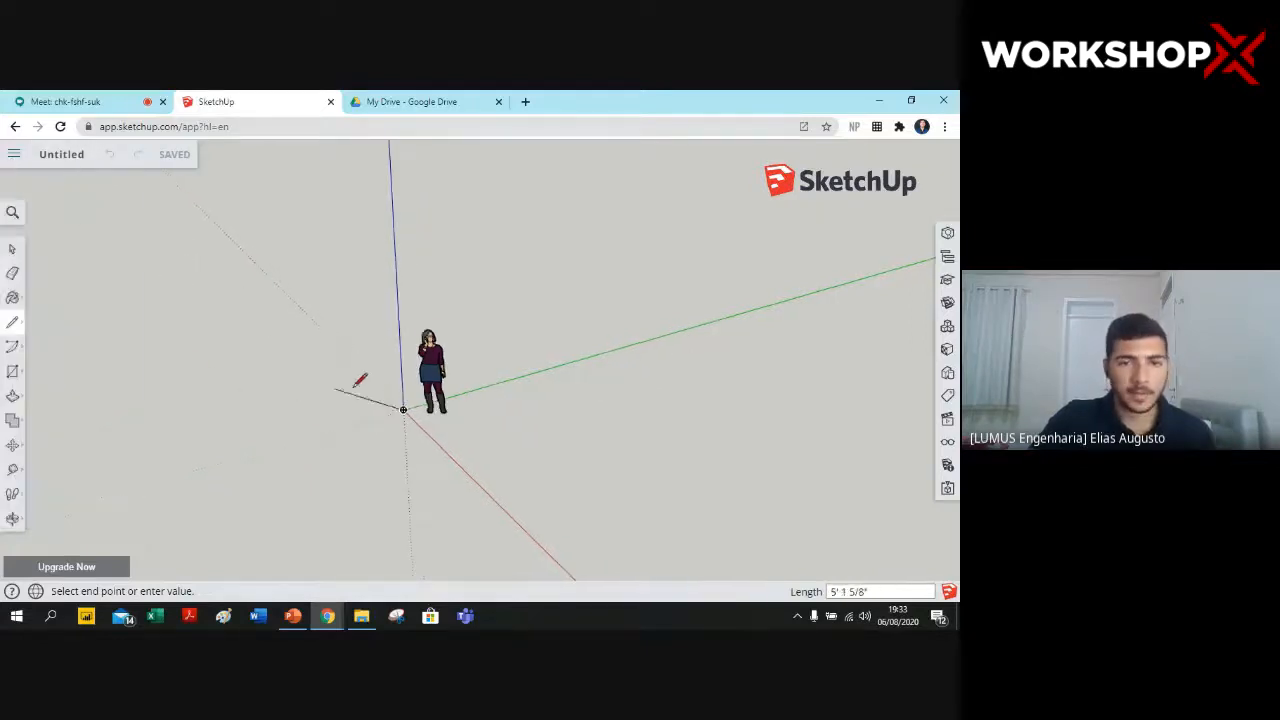
pyautogui.scroll(-1, 560, 298)
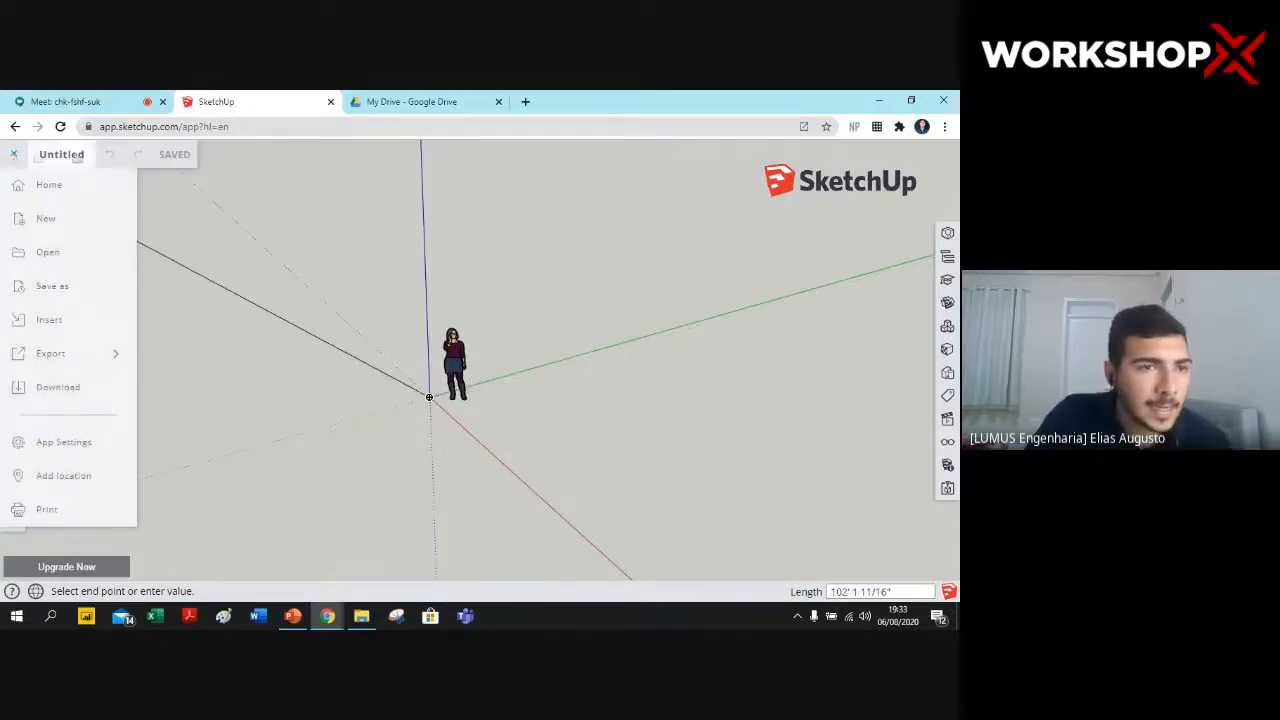
pyautogui.click(92, 441)
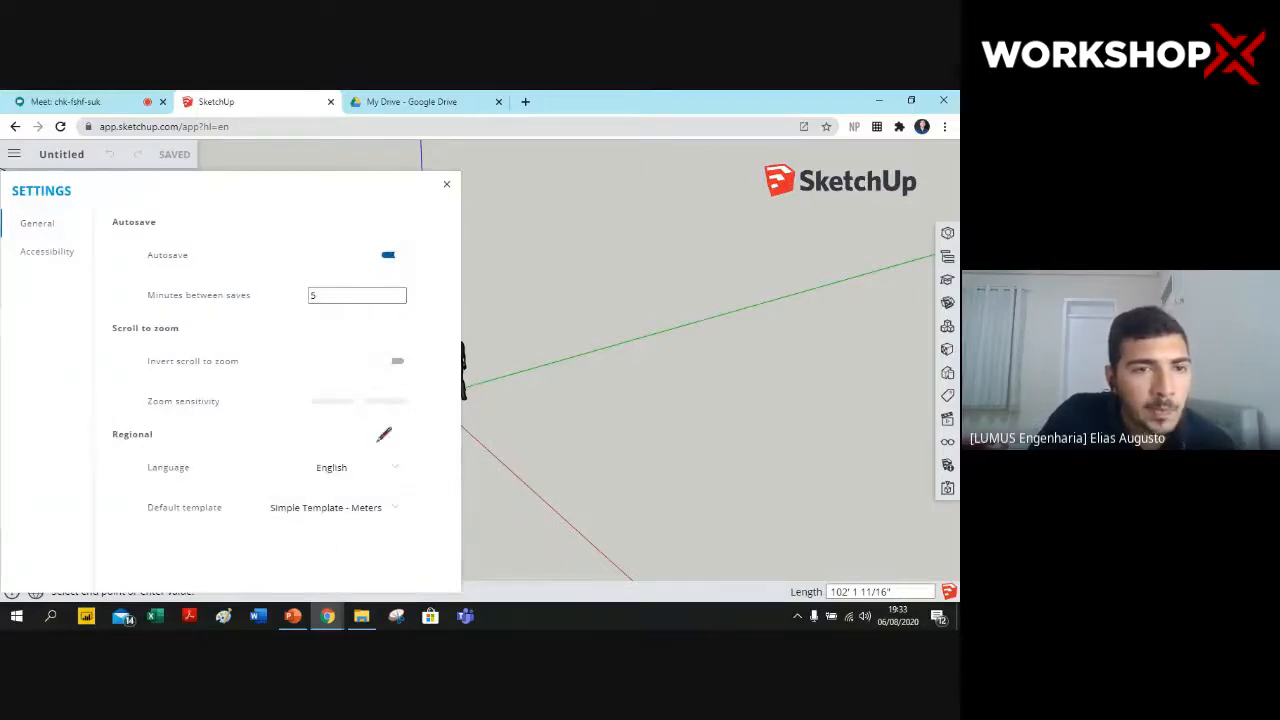
pyautogui.click(37, 252)
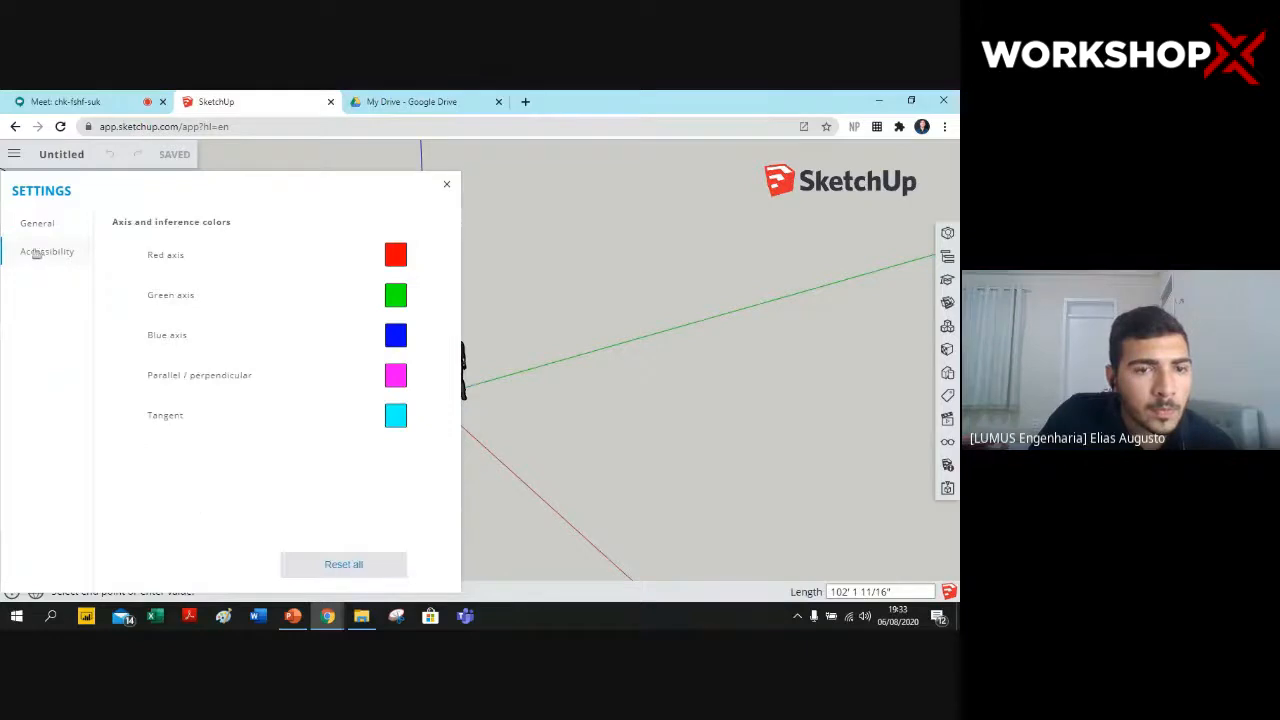
pyautogui.click(37, 226)
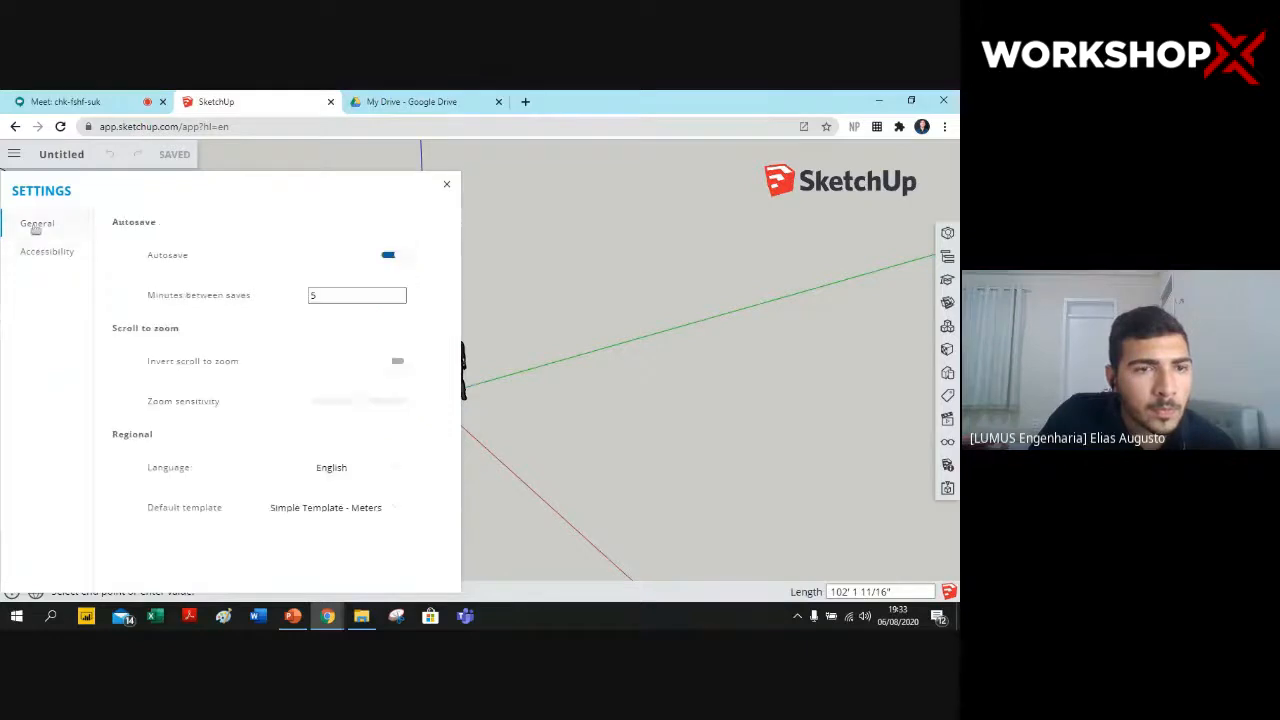
pyautogui.click(390, 509)
pyautogui.click(380, 584)
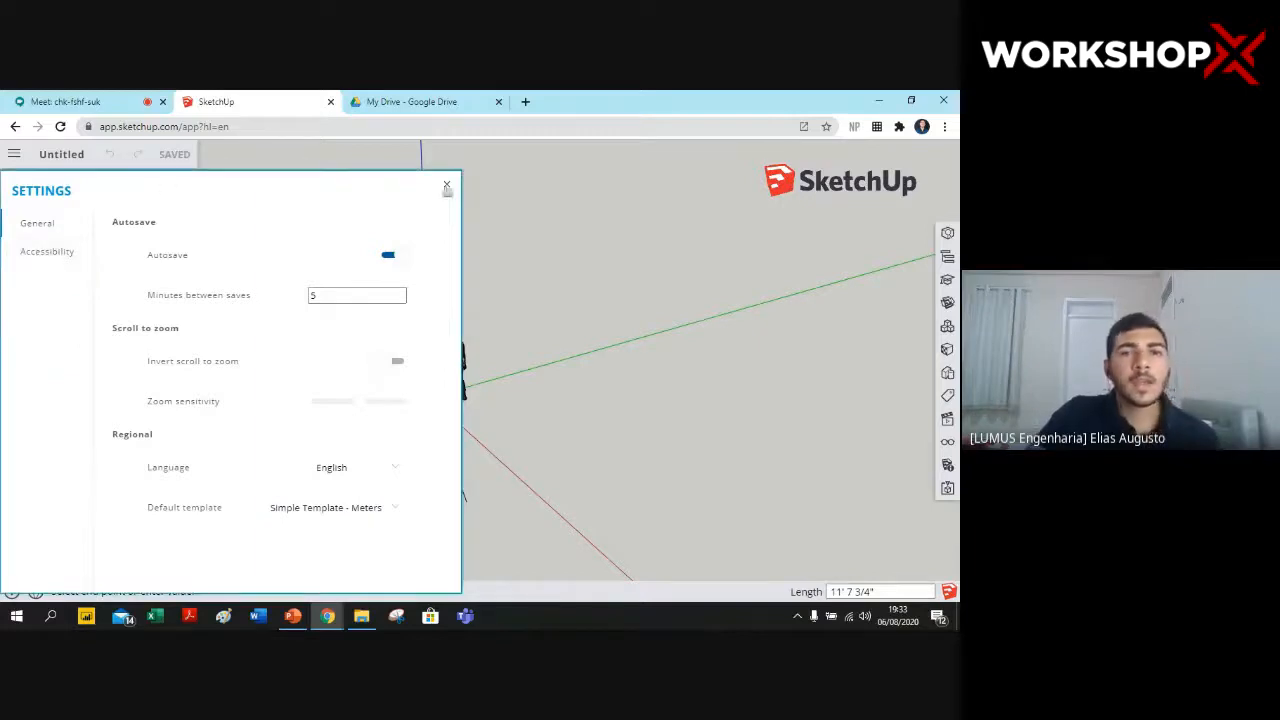
pyautogui.click(446, 184)
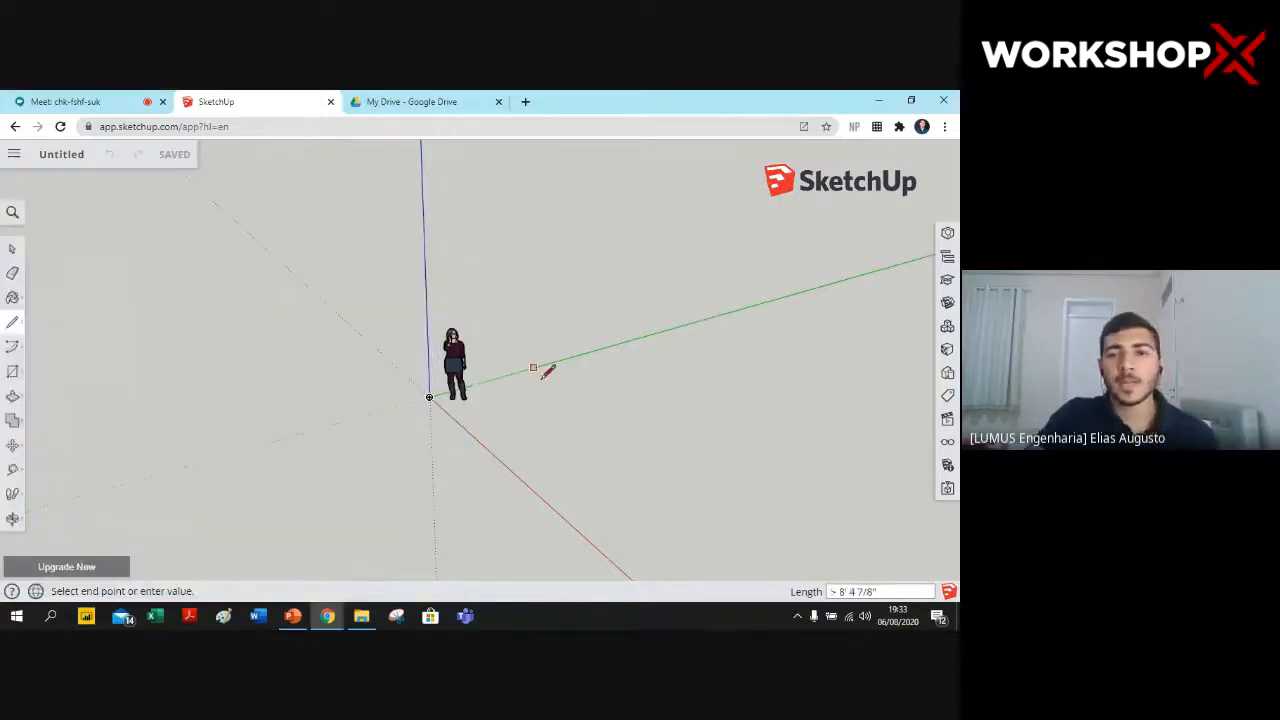
# - Draw a closed four-sided base outline with lines from the origin, with one edge about 21' 6" long along the red axis
pyautogui.click(838, 281)
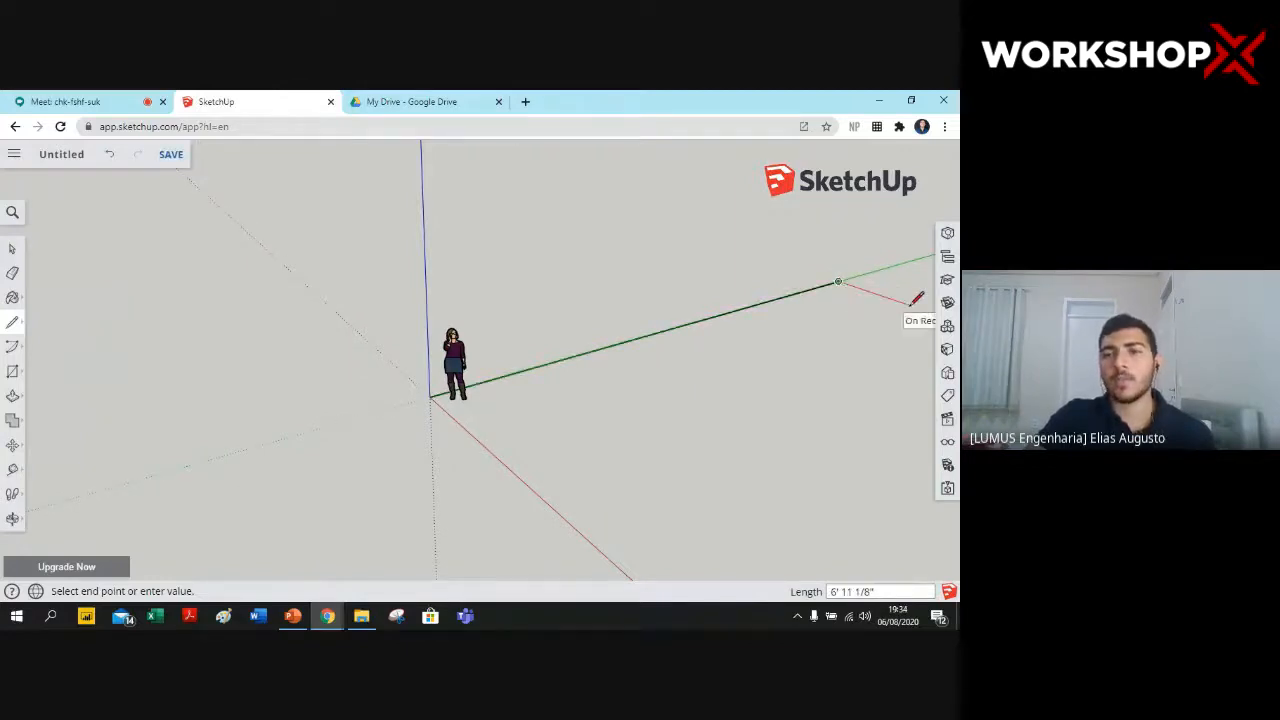
pyautogui.scroll(-1, 912, 304)
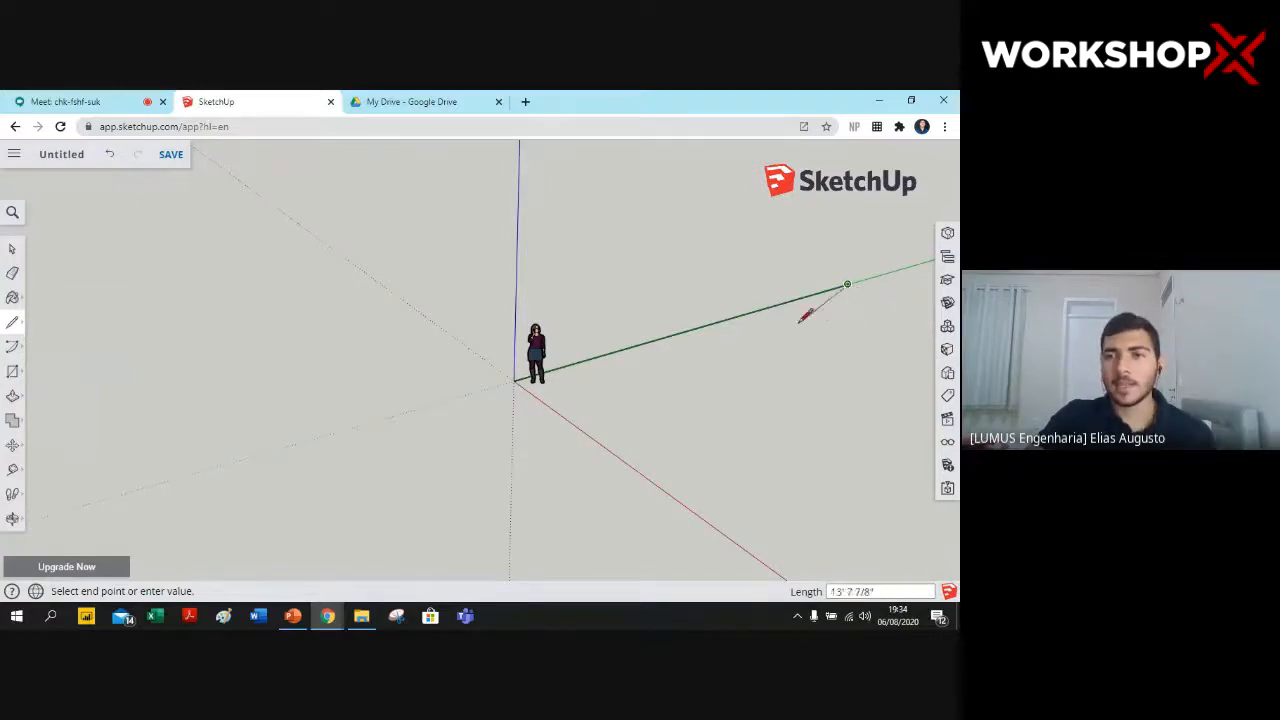
pyautogui.moveTo(800, 318); pyautogui.dragTo(840, 274, button='middle')
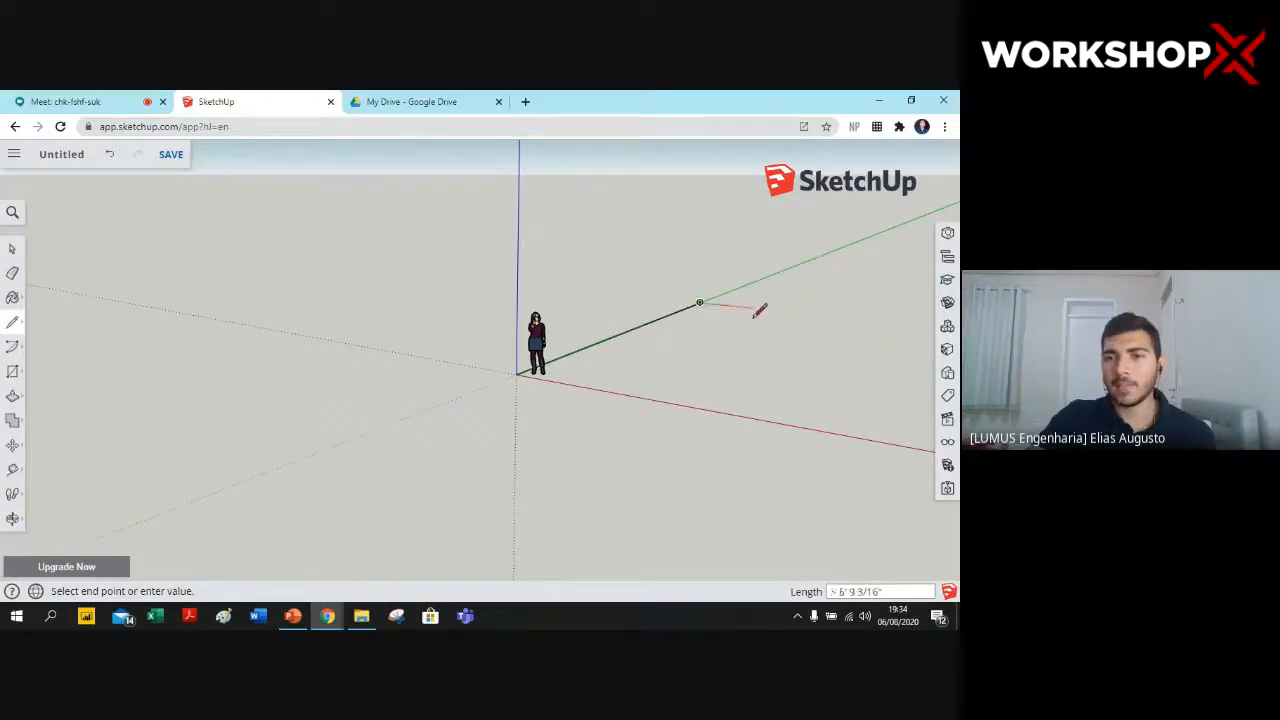
pyautogui.click(887, 321)
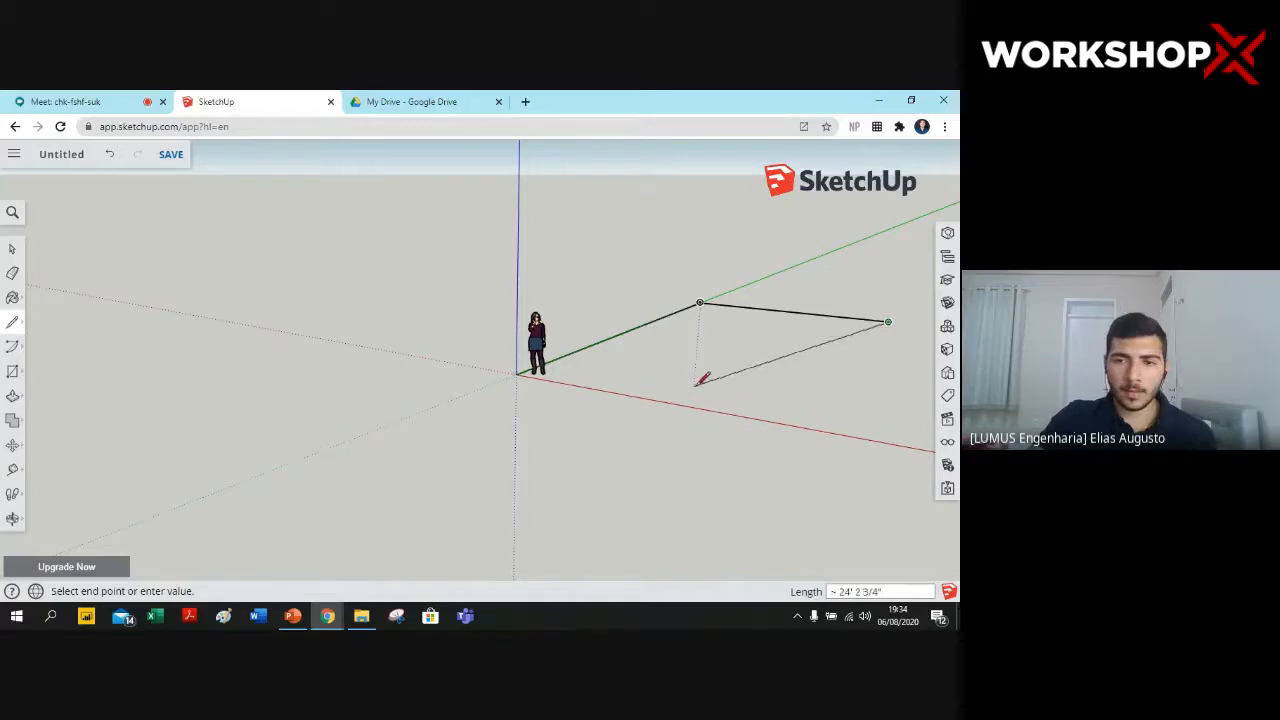
pyautogui.click(790, 424)
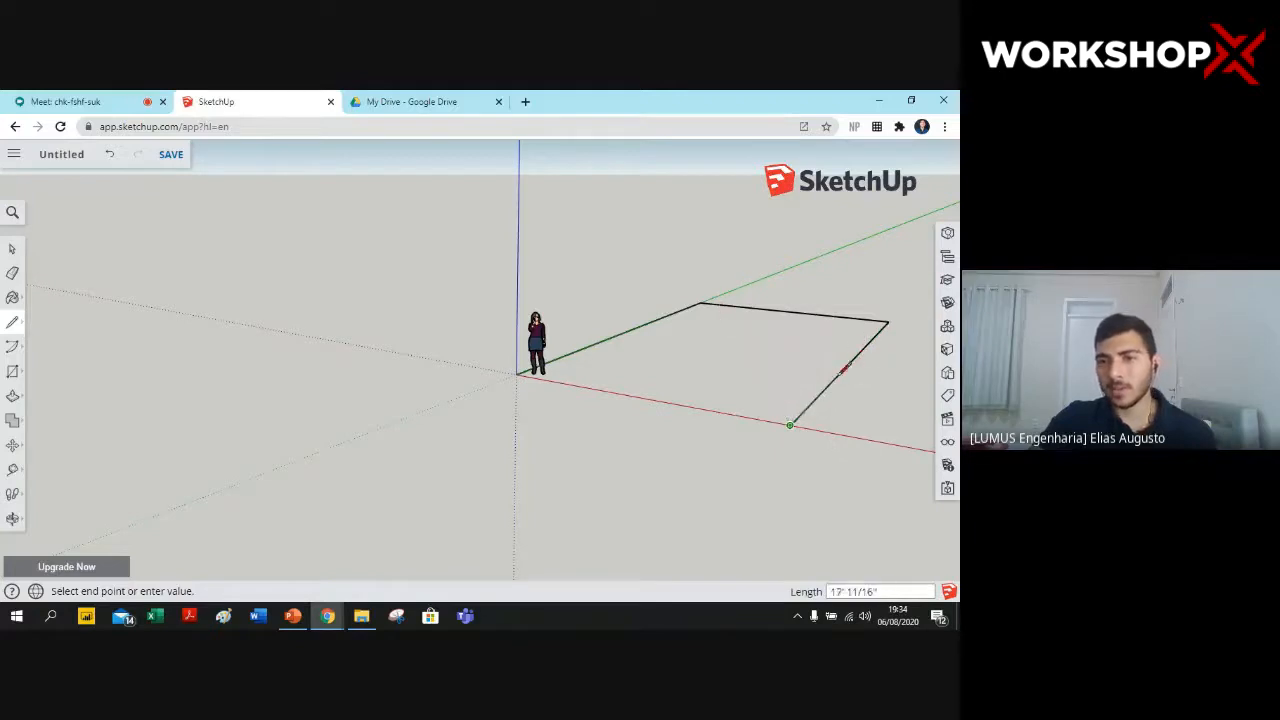
pyautogui.moveTo(680, 350); pyautogui.dragTo(614, 374, button='middle')
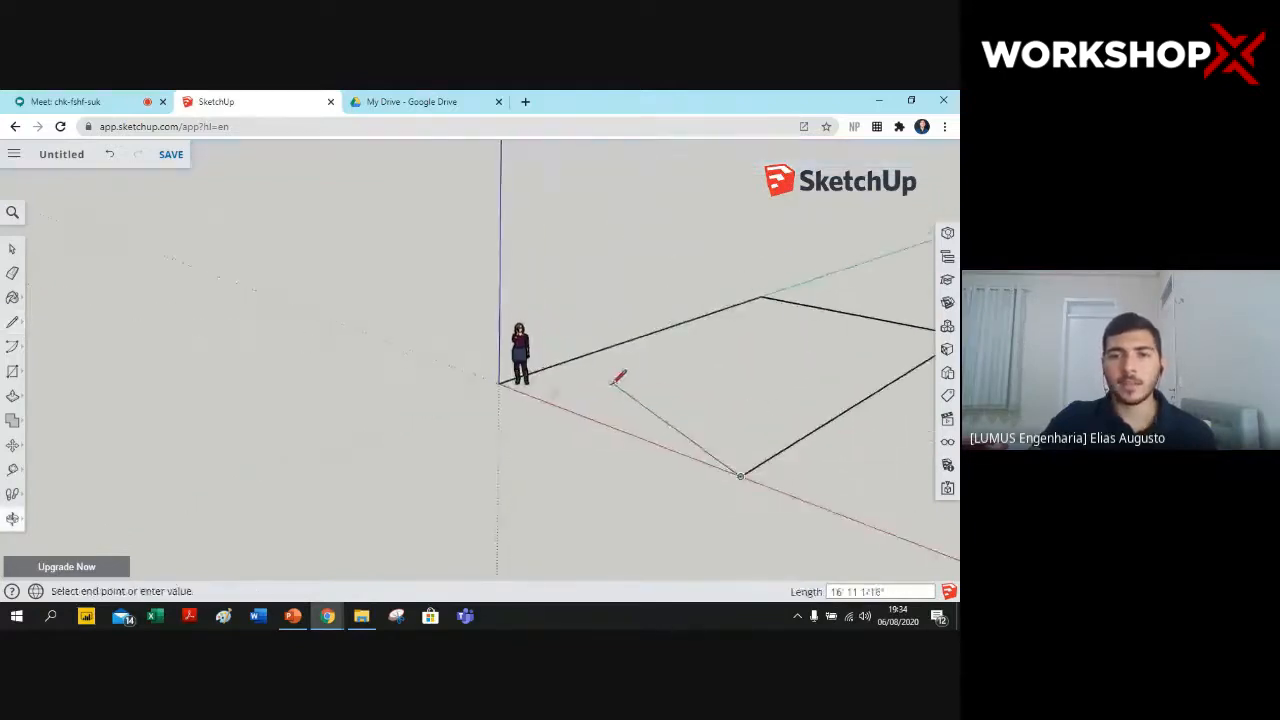
pyautogui.click(499, 382)
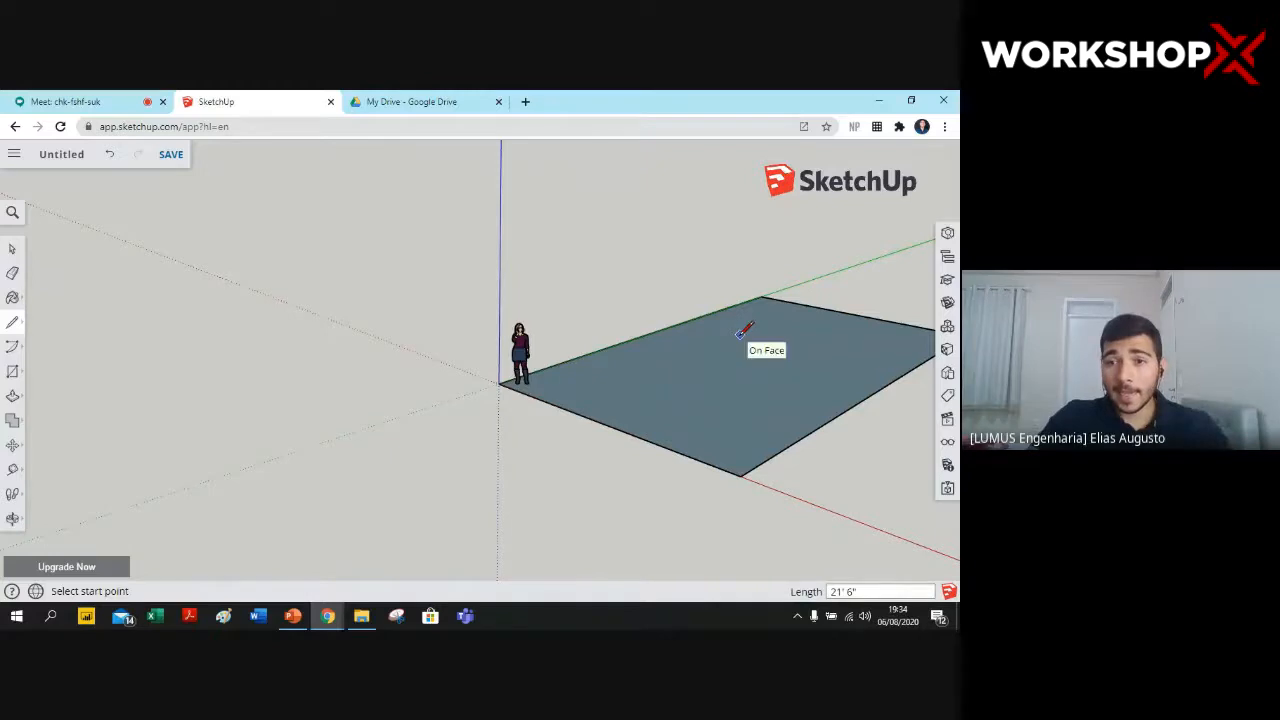
# - Try drawing a rectangle about 24' 4" by 9' 11" on the base face with the Rectangle tool, and undo it
pyautogui.scroll(3, 745, 330)
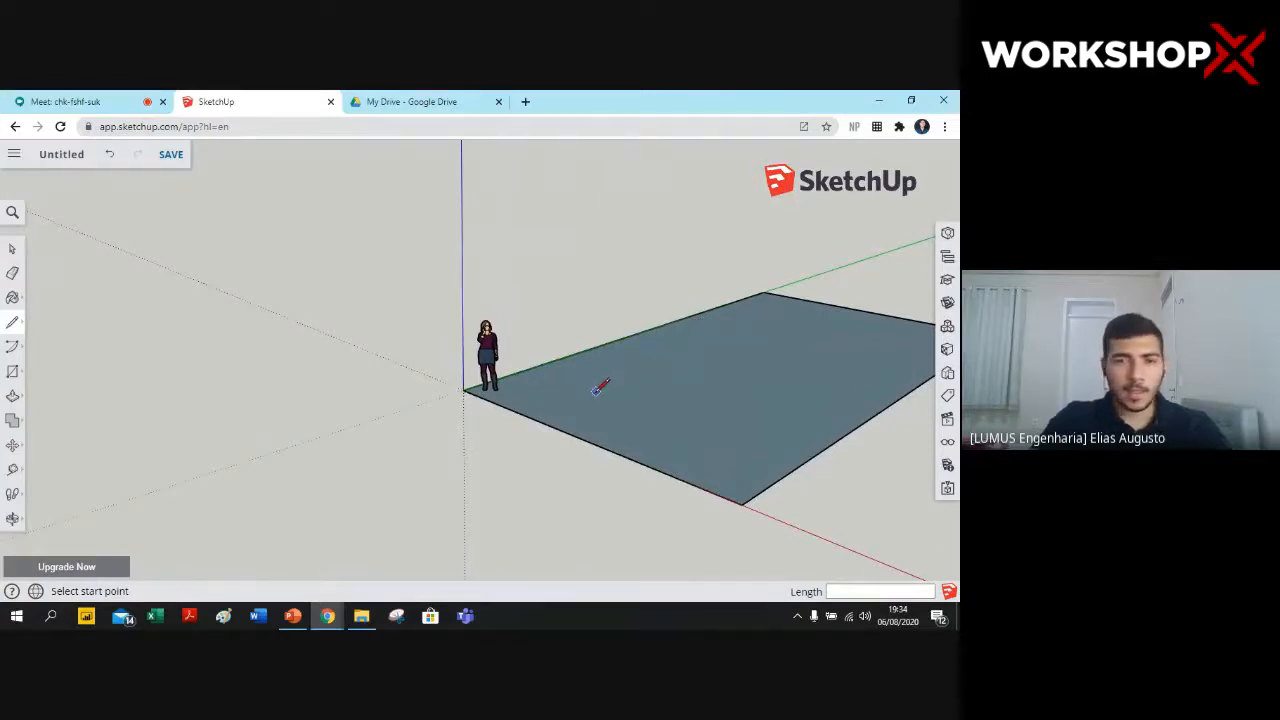
pyautogui.click(12, 371)
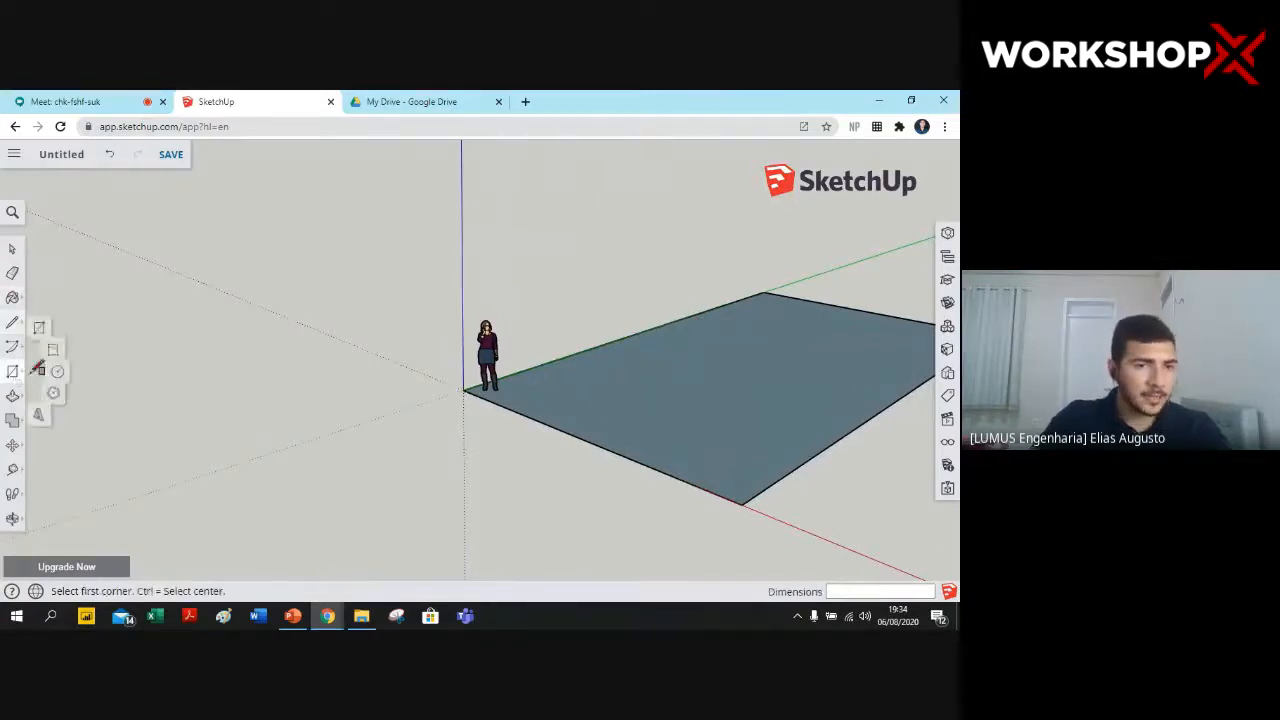
pyautogui.click(579, 394)
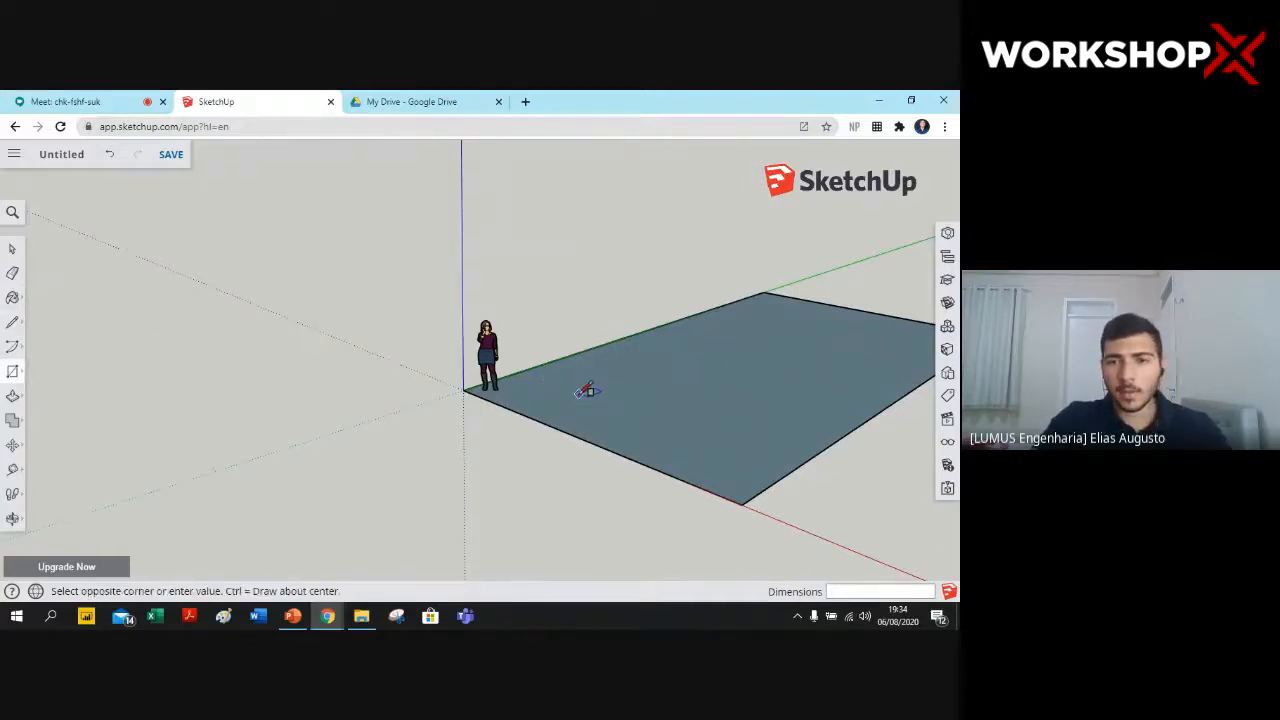
pyautogui.click(865, 352)
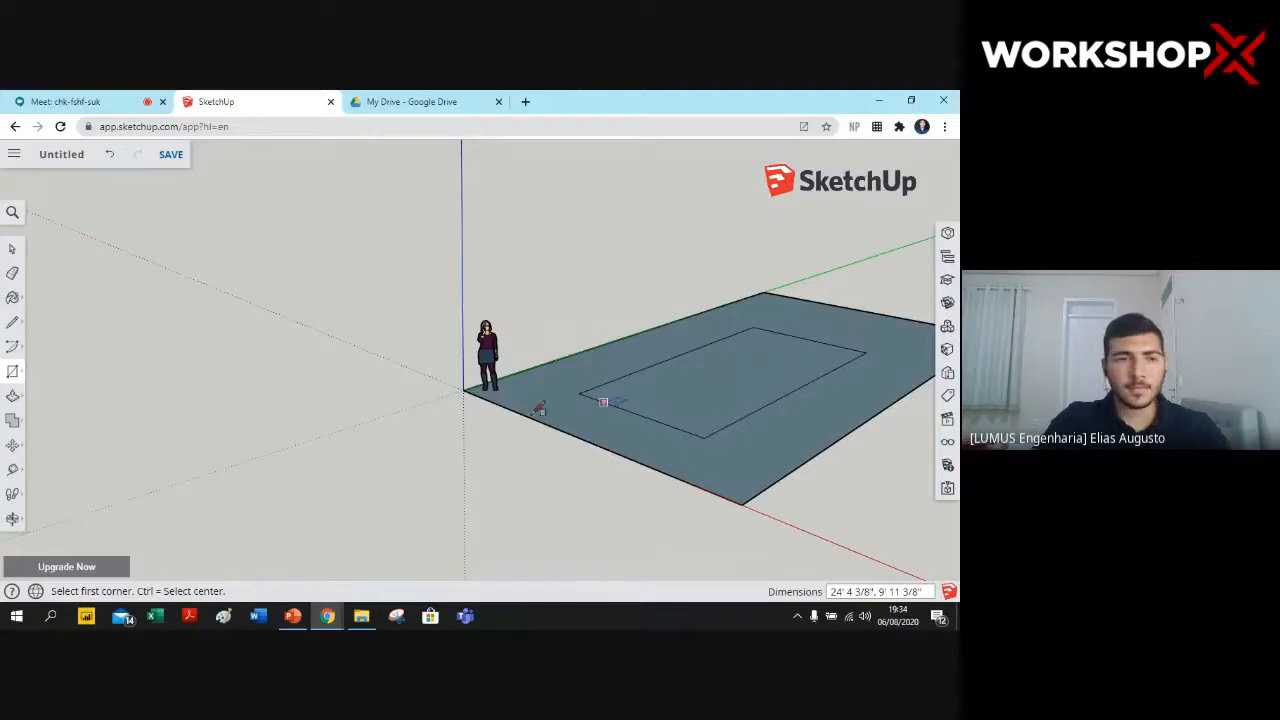
pyautogui.hotkey('ctrl', 'z')
# - Draw a smaller closed four-sided outline with the Line tool inside the base face, about 9' 10" wide
pyautogui.press('l')
pyautogui.click(580, 391)
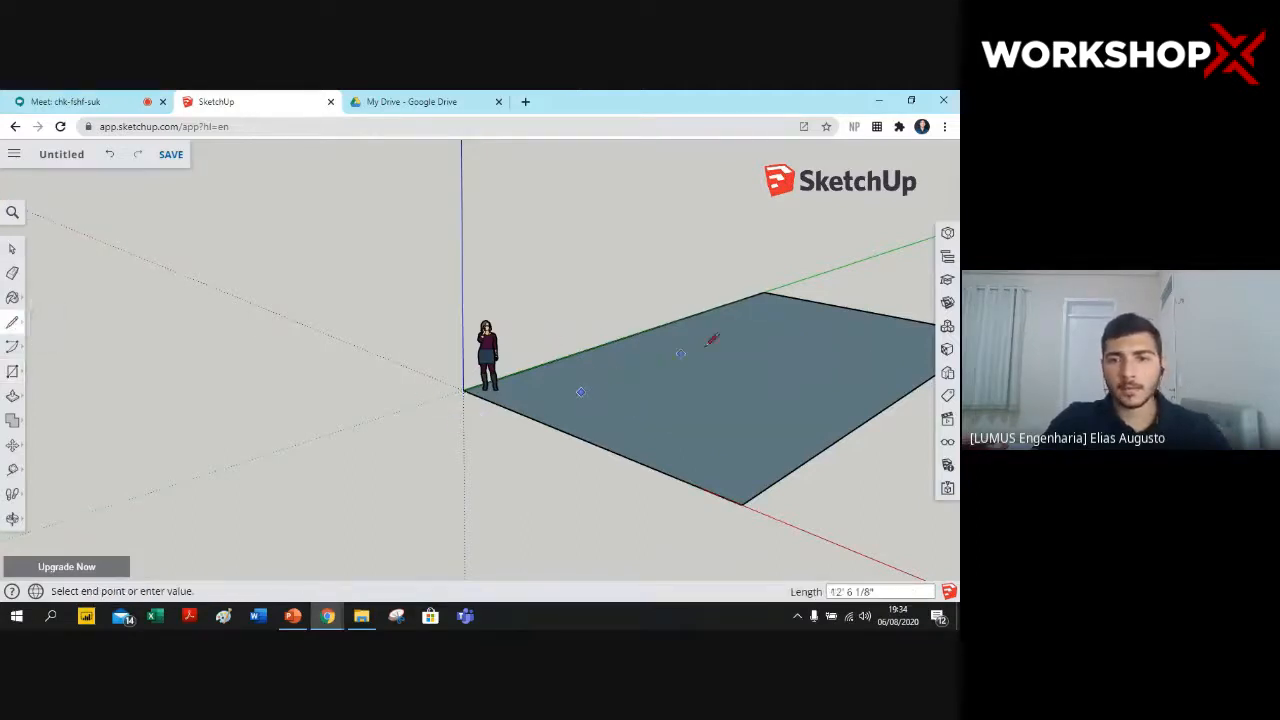
pyautogui.click(754, 324)
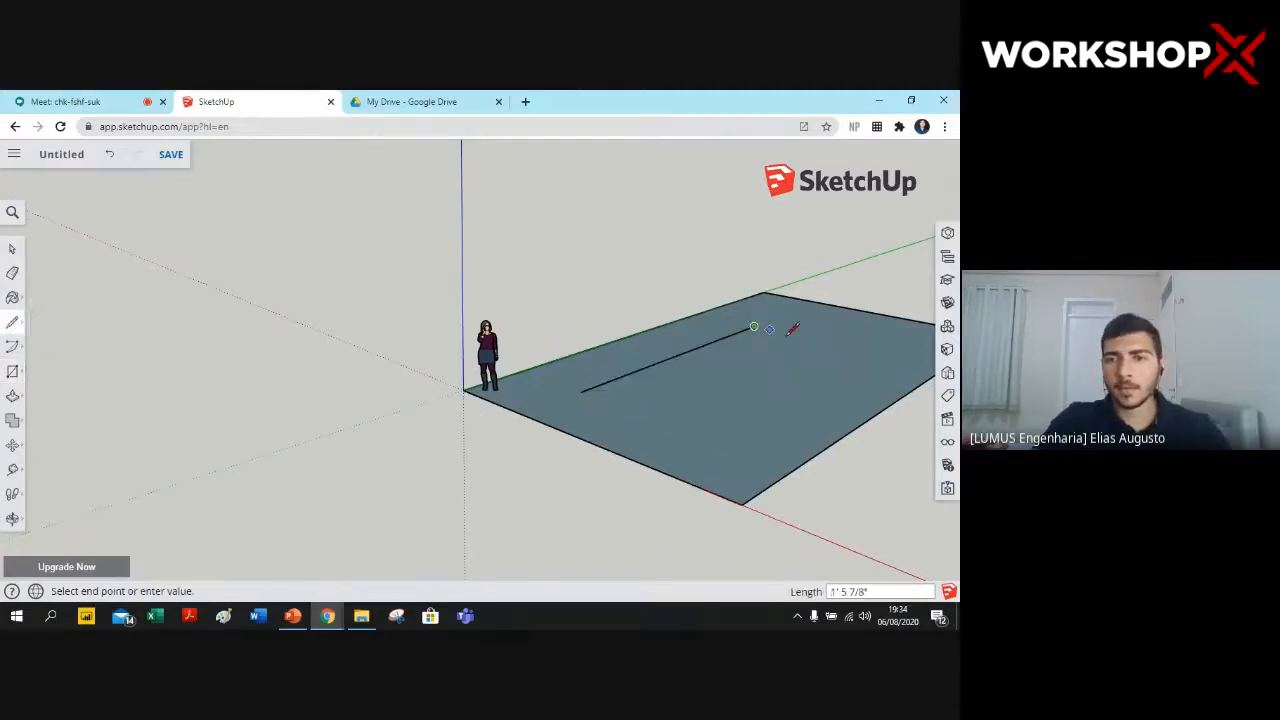
pyautogui.click(863, 350)
pyautogui.click(704, 435)
pyautogui.click(581, 391)
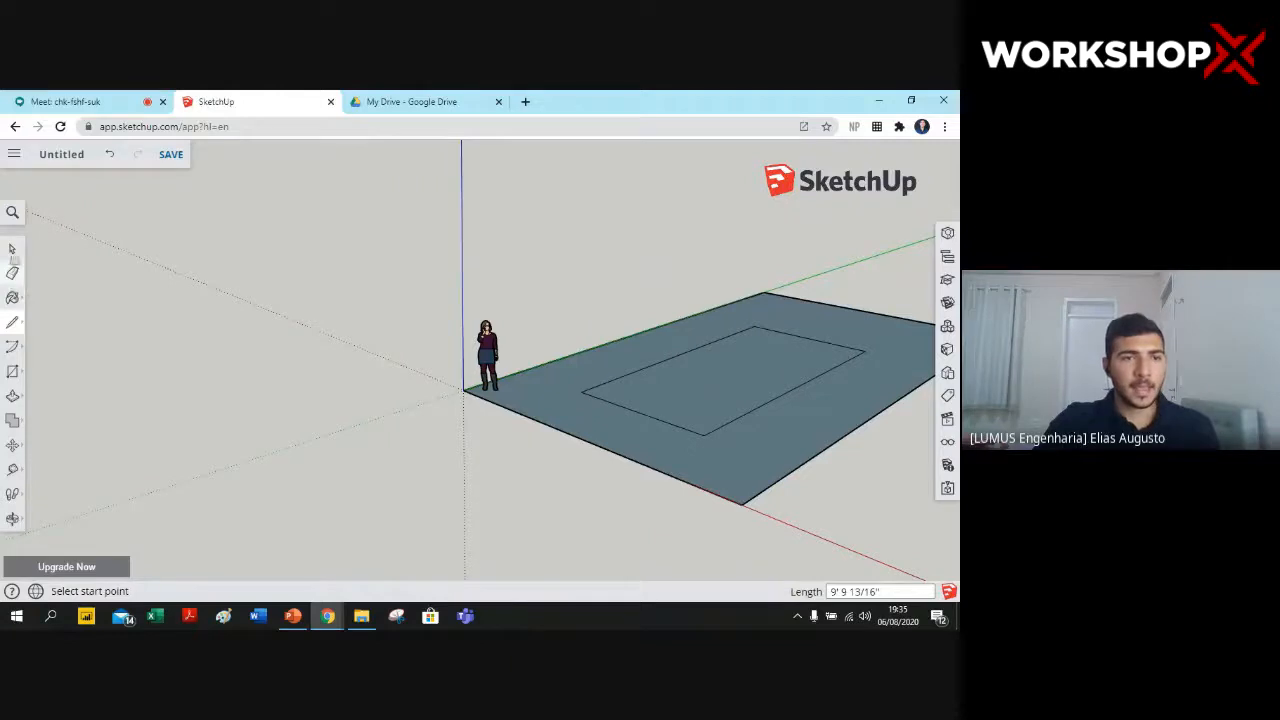
# - Raise the inner face into a box about 6' 10" high with Push/Pull and view it from the opposite side
pyautogui.click(13, 249)
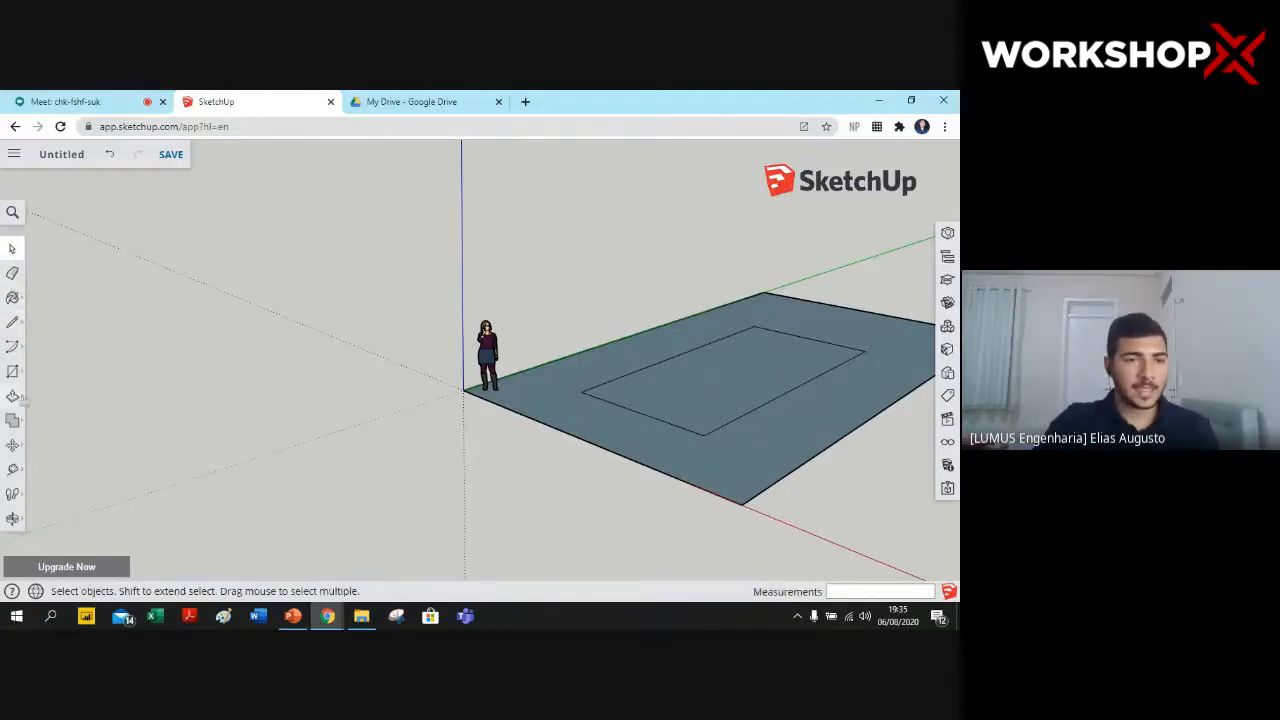
pyautogui.click(14, 397)
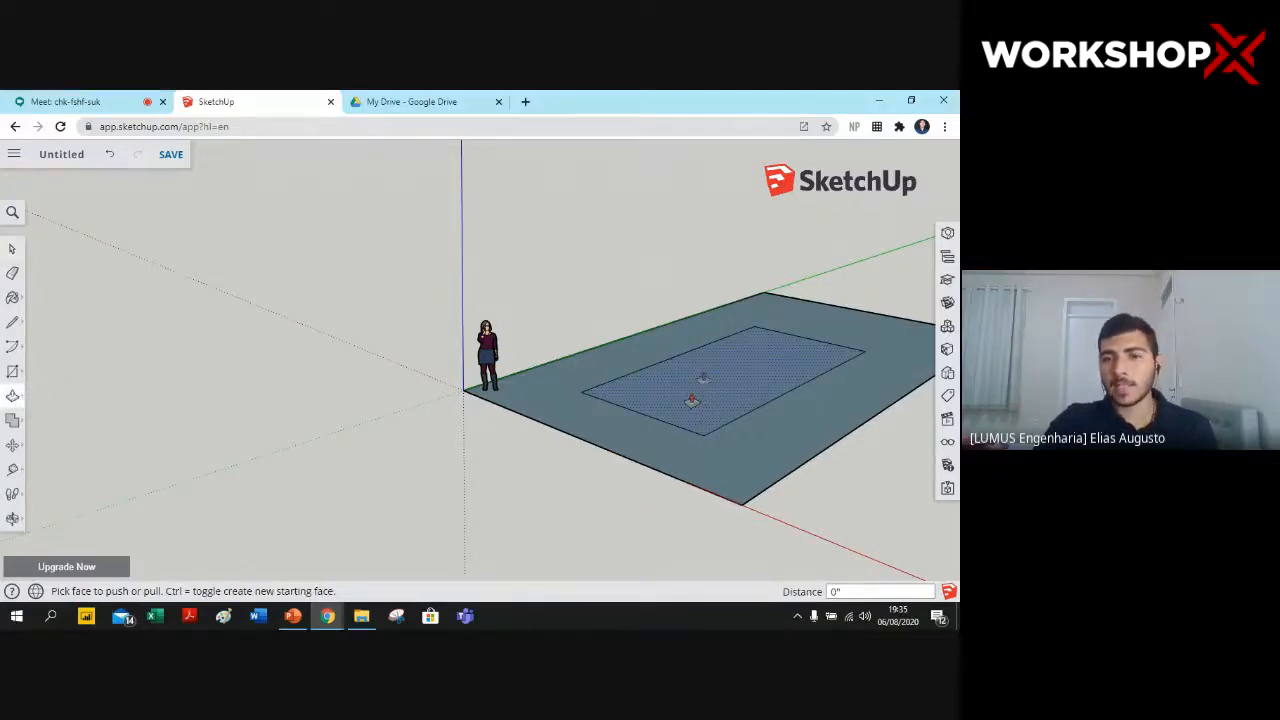
pyautogui.moveTo(742, 376); pyautogui.dragTo(731, 287)
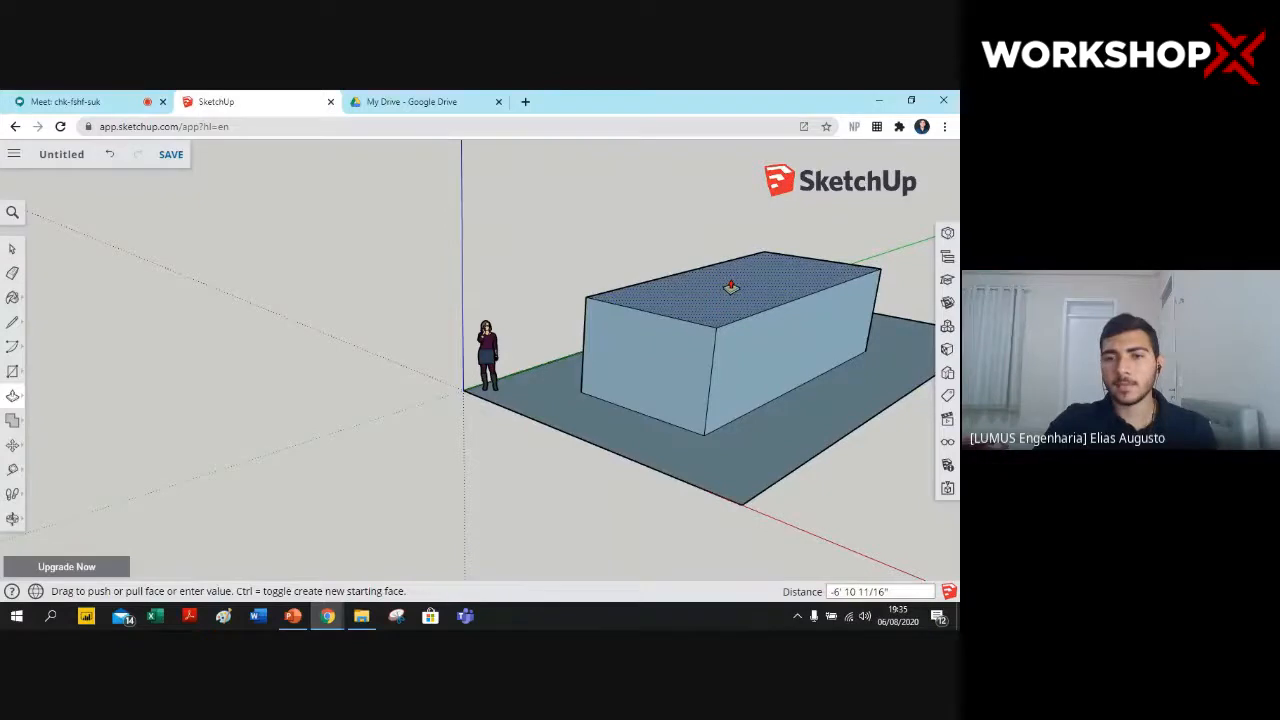
pyautogui.moveTo(731, 287); pyautogui.dragTo(733, 288)
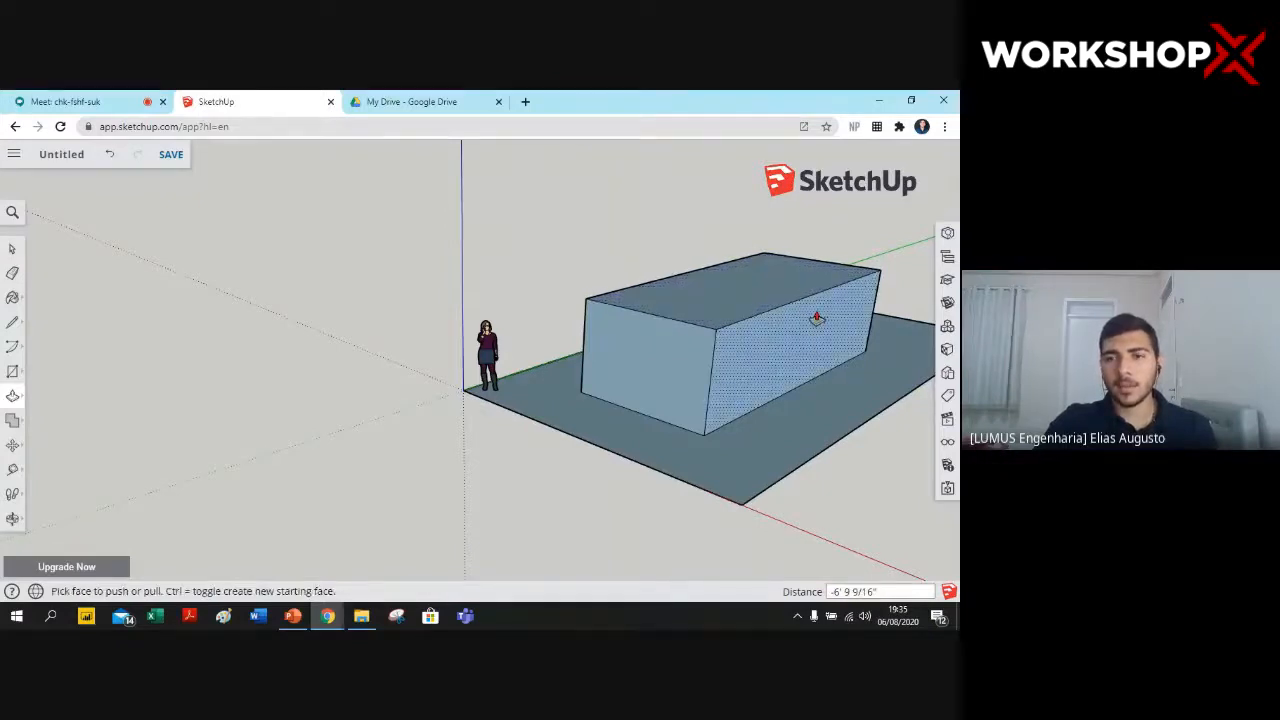
pyautogui.moveTo(560, 249); pyautogui.dragTo(680, 280, button='middle')
pyautogui.moveTo(397, 266); pyautogui.dragTo(498, 405, button='middle')
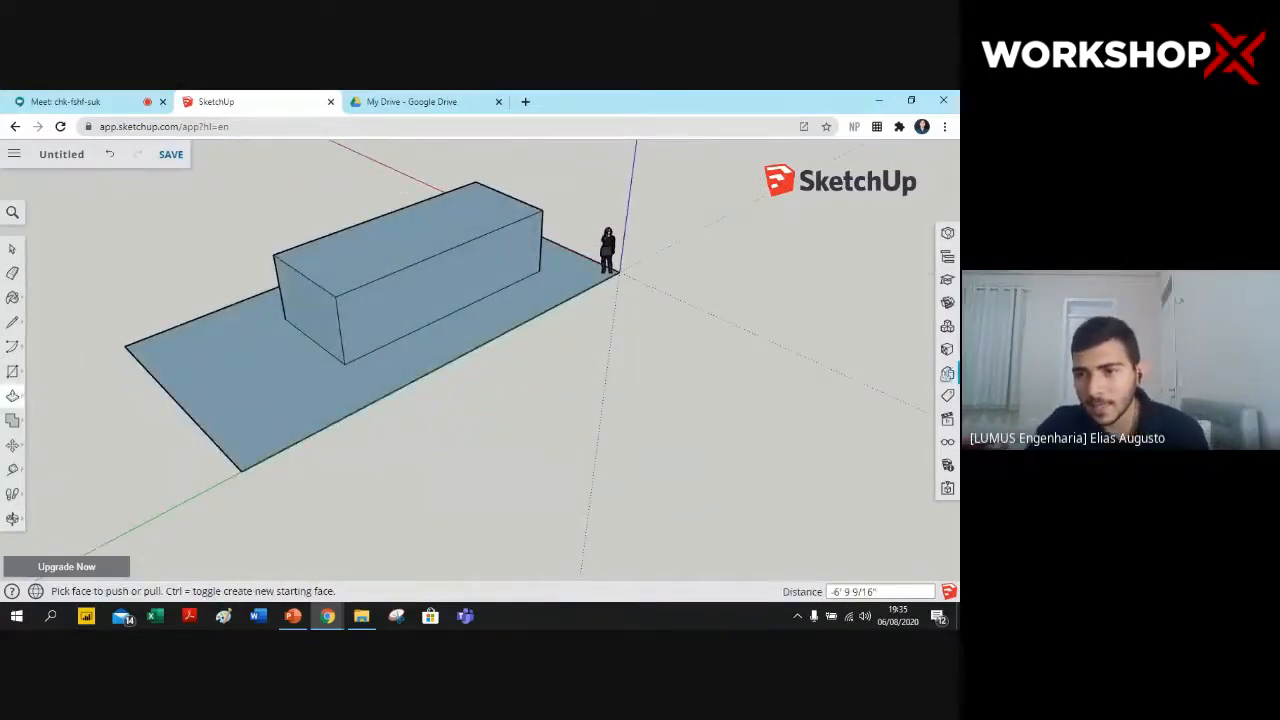
# - Examine the model's materials and the available list, details and thumbnail display options
pyautogui.click(947, 349)
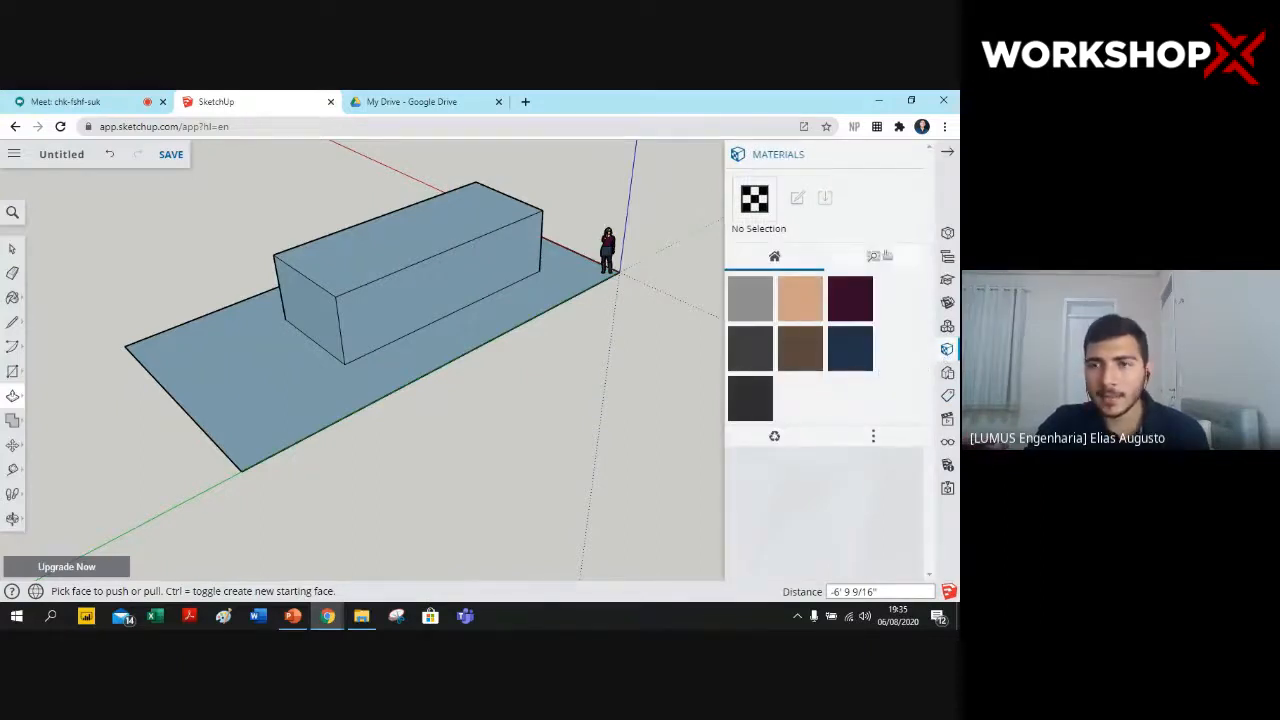
pyautogui.click(873, 437)
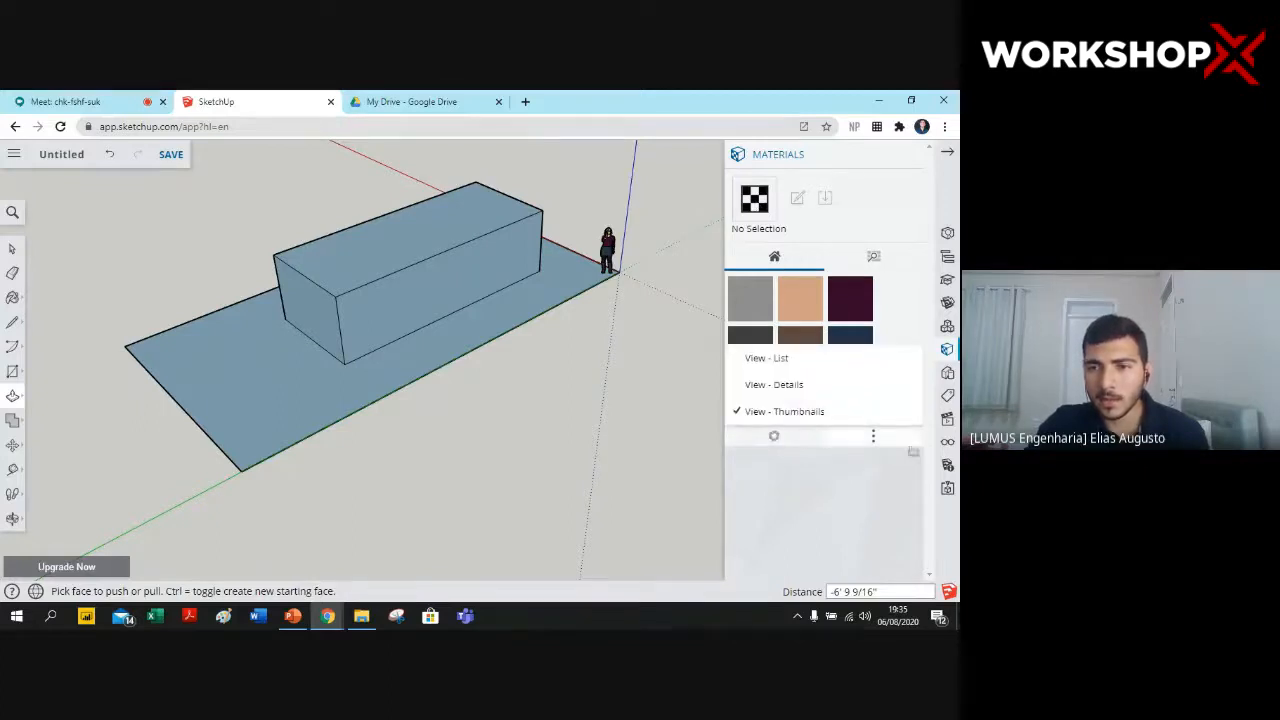
pyautogui.click(885, 444)
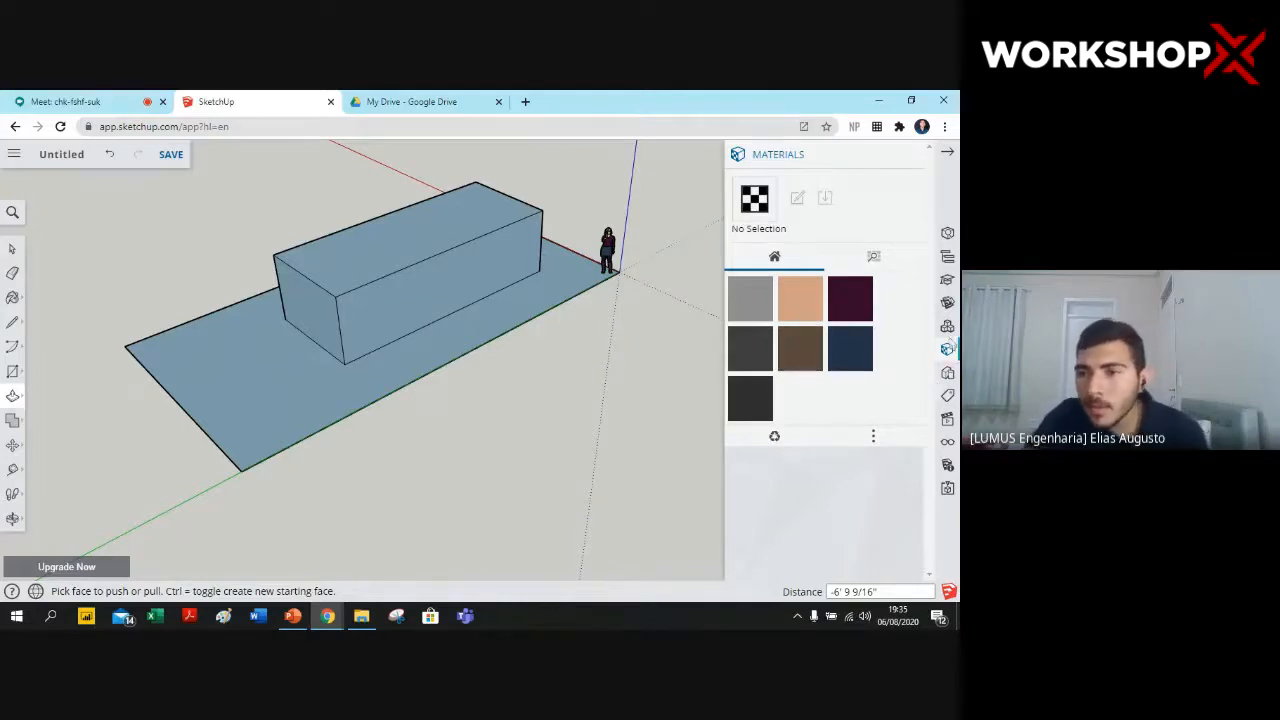
# - Show the component options and browse the style collections, comparing the in-model style with the library categories
pyautogui.click(947, 326)
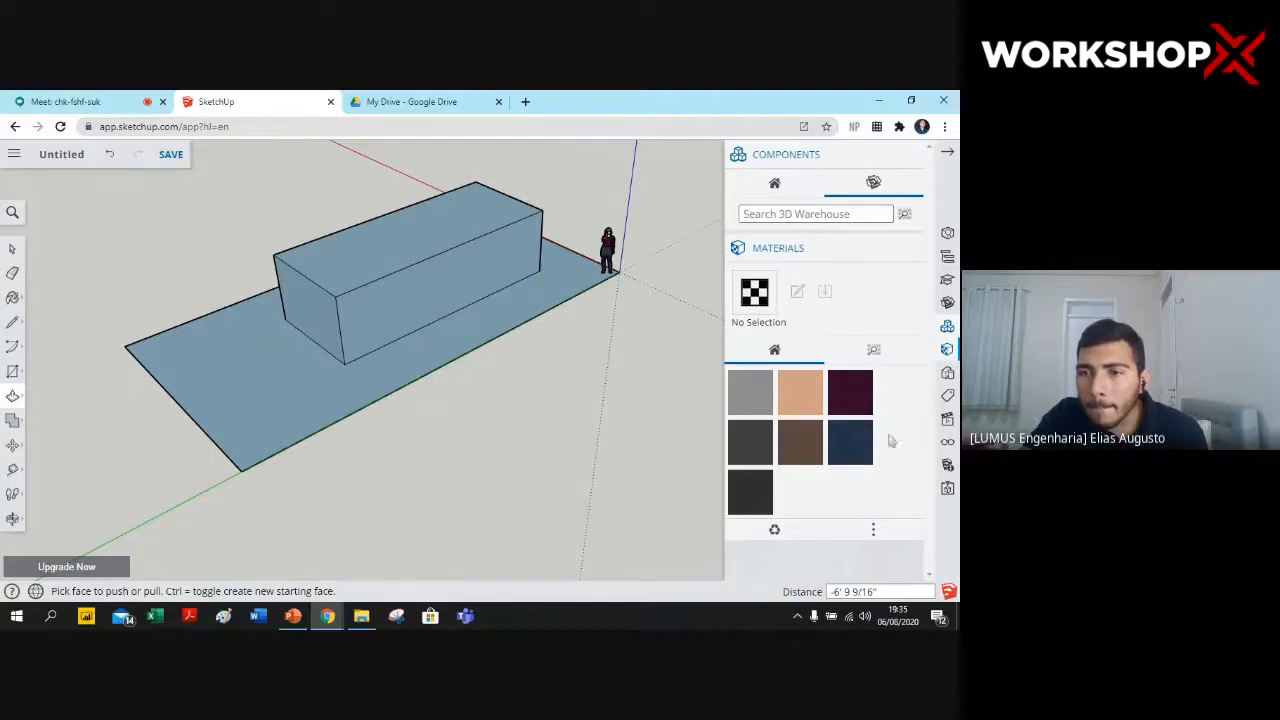
pyautogui.click(948, 373)
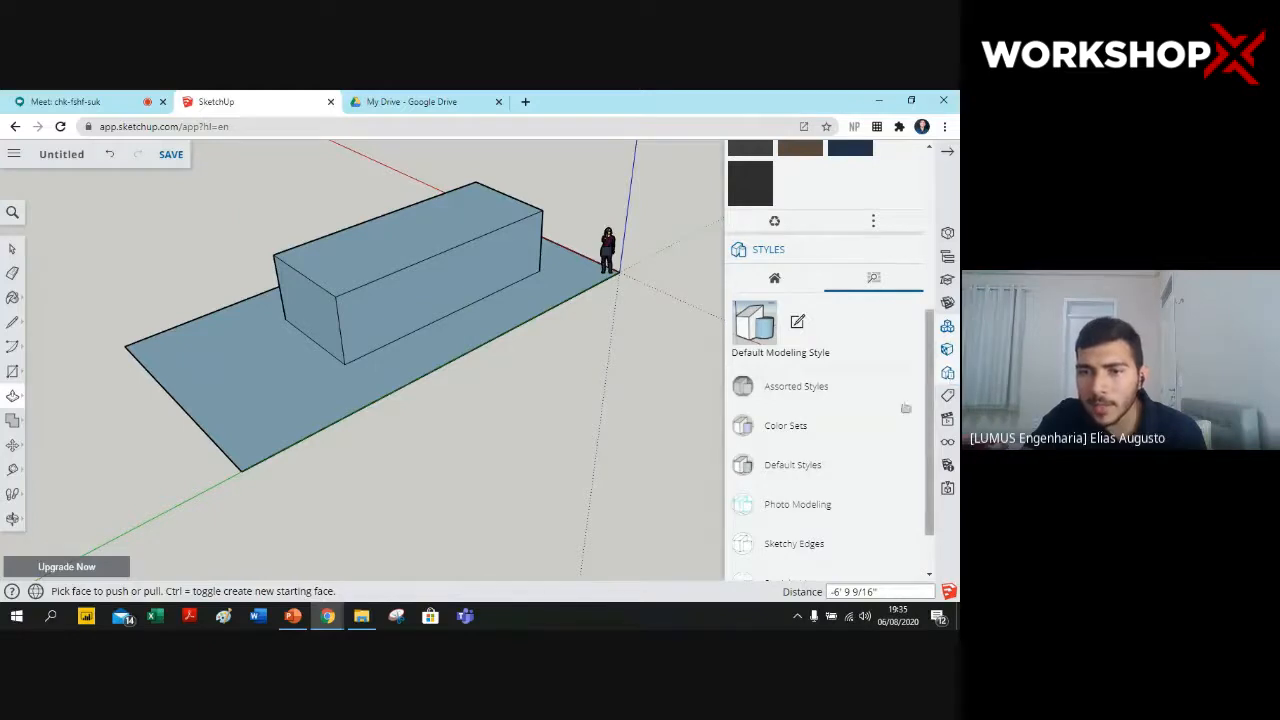
pyautogui.click(792, 282)
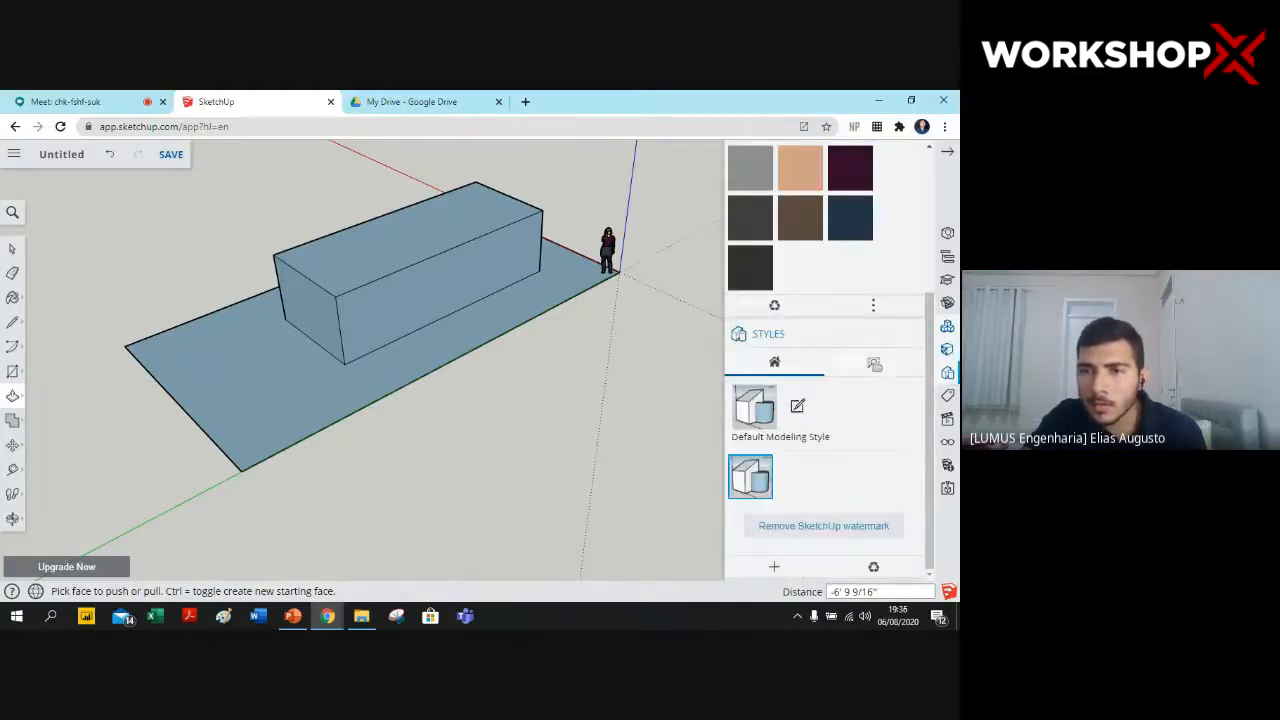
pyautogui.click(876, 364)
pyautogui.scroll(-1, 838, 405)
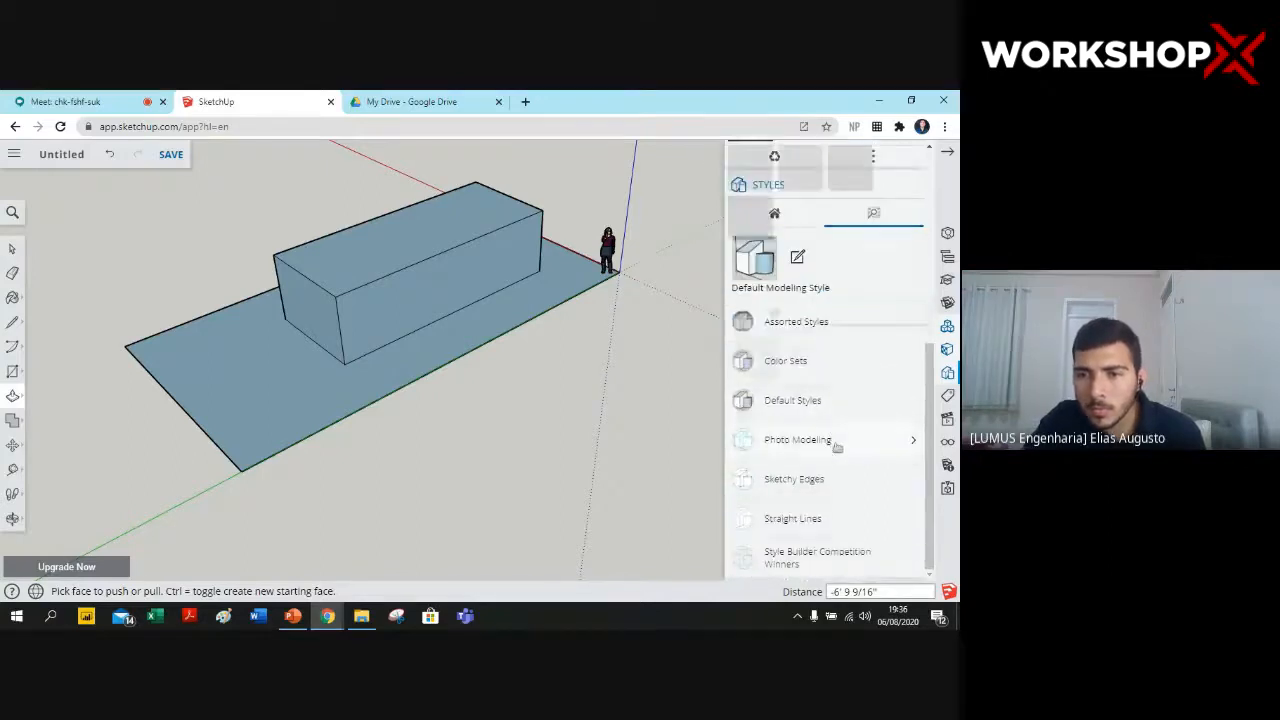
pyautogui.scroll(3, 835, 440)
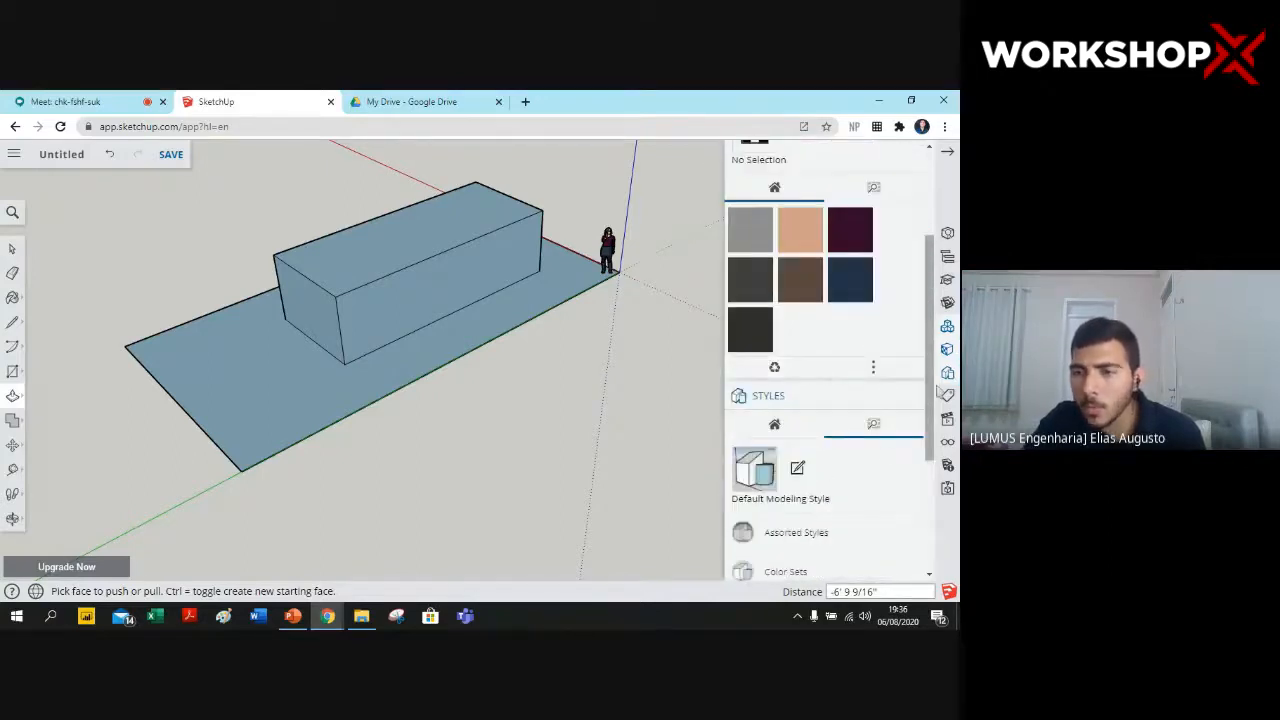
# - Paint the large base face with the dark brown Helen_Hair material
pyautogui.click(807, 282)
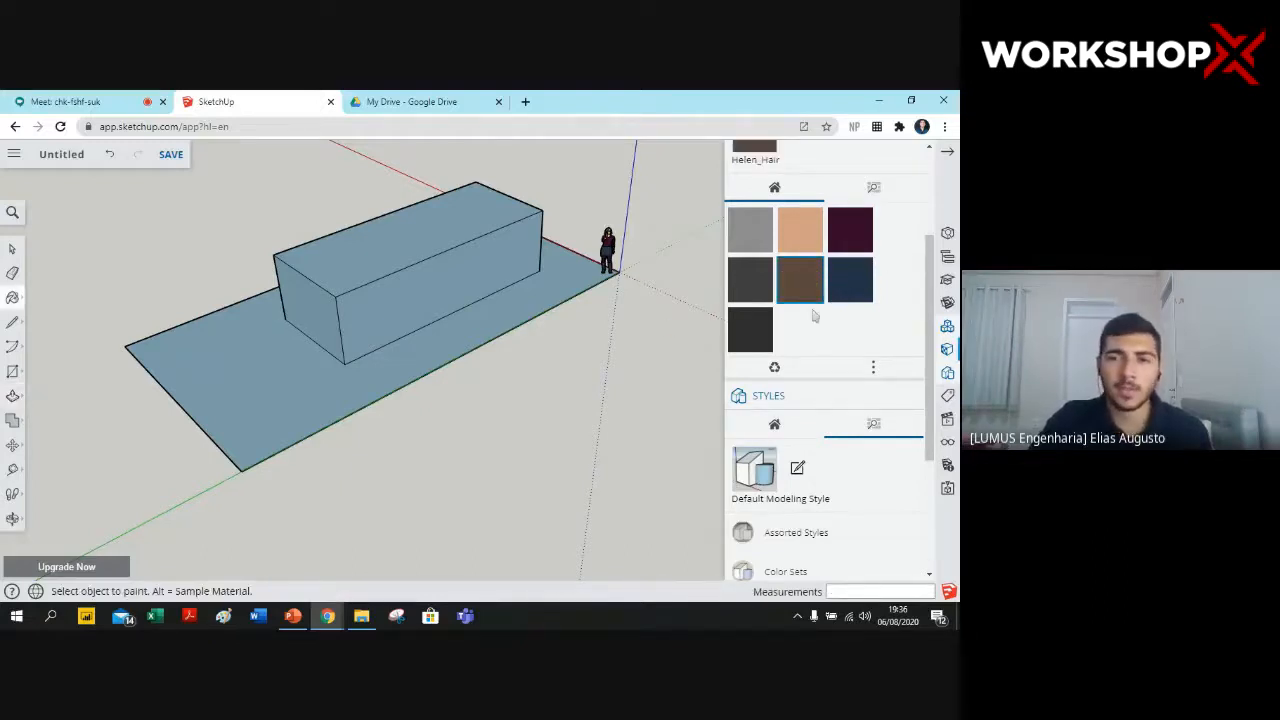
pyautogui.click(243, 374)
pyautogui.moveTo(234, 266)
pyautogui.mouseDown(button='middle')
pyautogui.moveTo(617, 297)
pyautogui.moveTo(473, 312)
pyautogui.moveTo(414, 386)
pyautogui.moveTo(557, 351)
pyautogui.moveTo(566, 294)
pyautogui.moveTo(350, 366)
pyautogui.moveTo(930, 318)
pyautogui.mouseUp(button='middle')
# - Paint the top and all side faces of the box with the dark blue Helen_Skirt material, leaving the materials panel closed
pyautogui.click(850, 280)
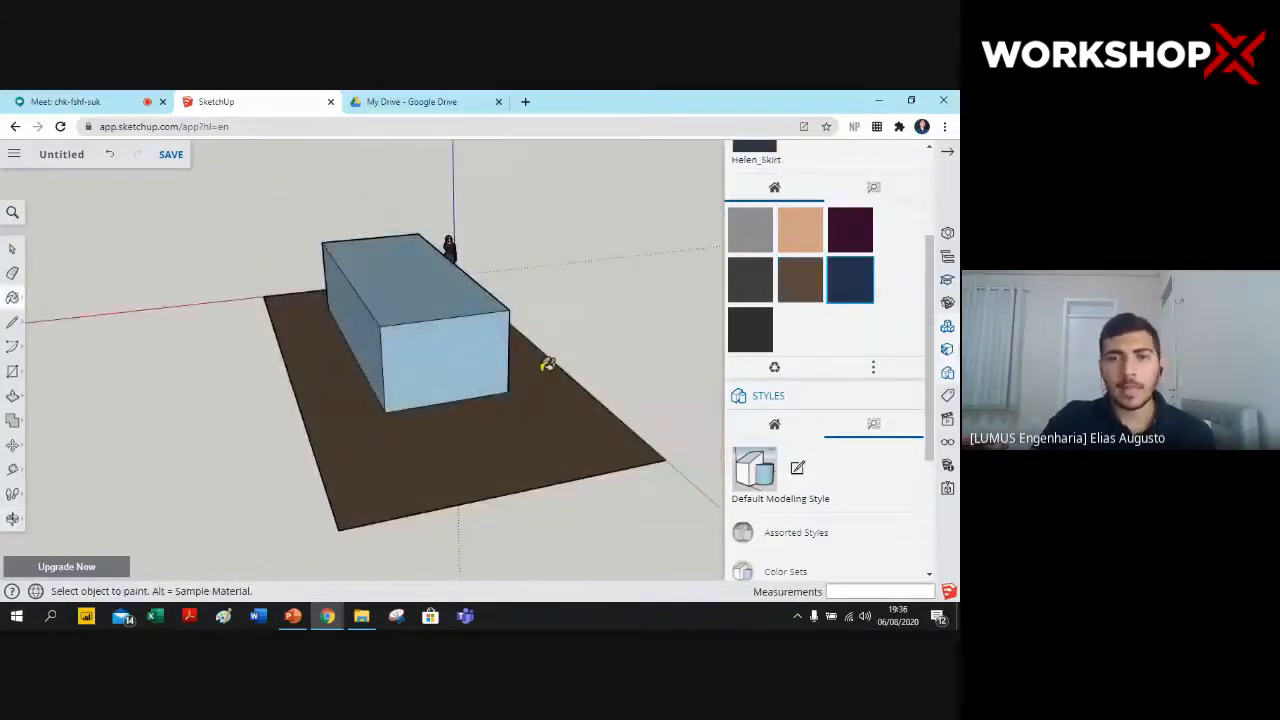
pyautogui.click(468, 364)
pyautogui.moveTo(589, 301); pyautogui.dragTo(366, 346, button='middle')
pyautogui.click(462, 322)
pyautogui.moveTo(588, 217)
pyautogui.mouseDown(button='middle')
pyautogui.moveTo(491, 331)
pyautogui.moveTo(418, 240)
pyautogui.mouseUp(button='middle')
pyautogui.click(441, 247)
pyautogui.moveTo(408, 286)
pyautogui.mouseDown(button='middle')
pyautogui.moveTo(415, 302)
pyautogui.moveTo(380, 300)
pyautogui.mouseUp(button='middle')
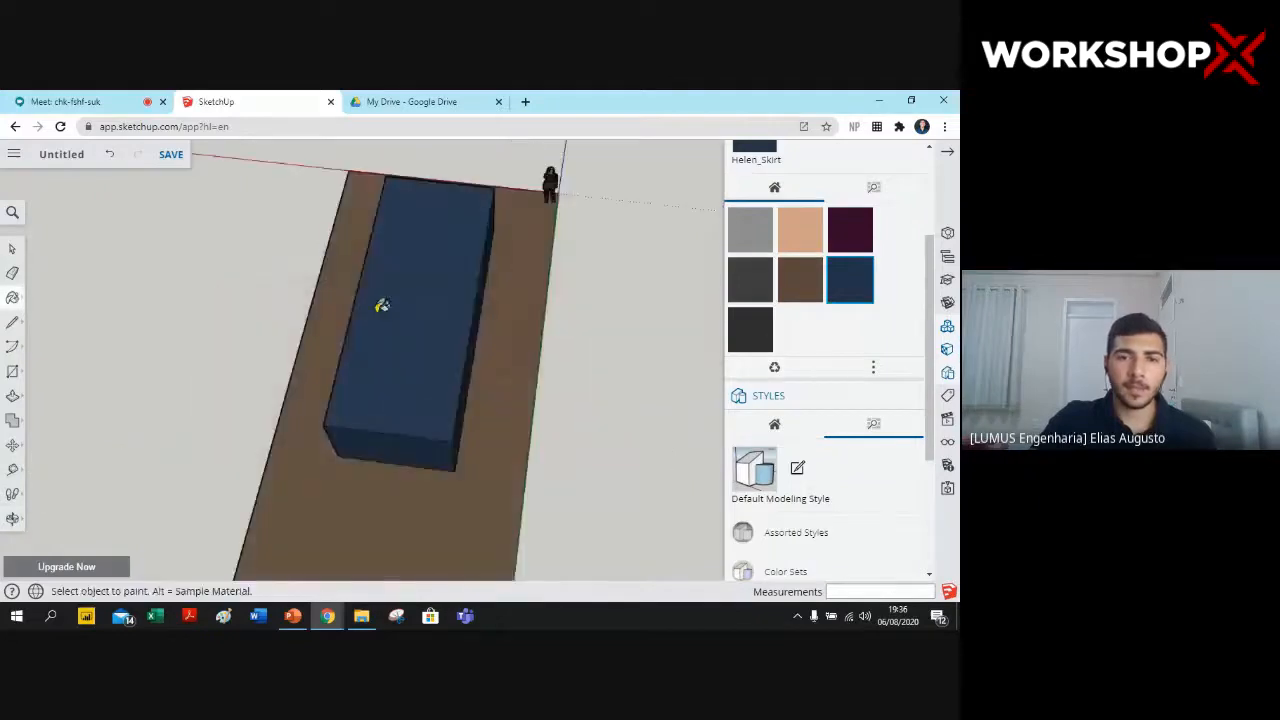
pyautogui.moveTo(286, 303)
pyautogui.mouseDown(button='middle')
pyautogui.moveTo(537, 331)
pyautogui.moveTo(420, 410)
pyautogui.mouseUp(button='middle')
pyautogui.click(420, 410)
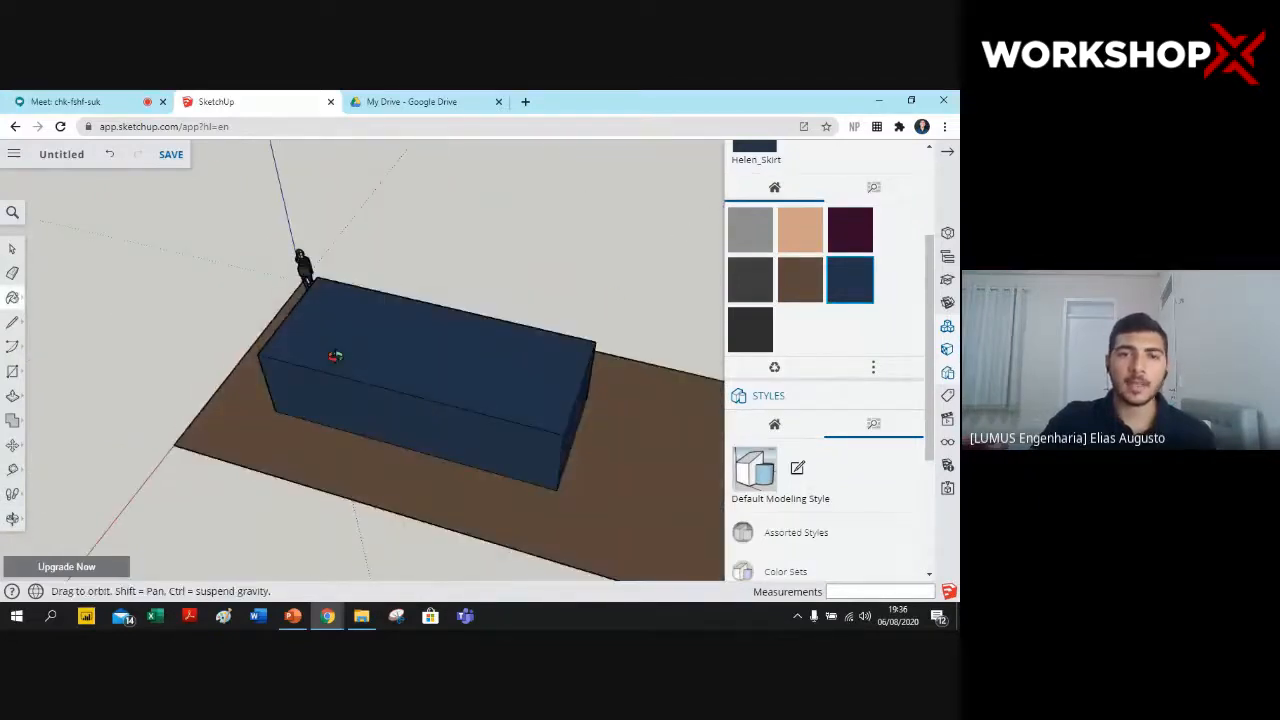
pyautogui.moveTo(335, 356); pyautogui.dragTo(370, 432, button='middle')
pyautogui.click(378, 432)
pyautogui.moveTo(657, 334)
pyautogui.mouseDown(button='middle')
pyautogui.moveTo(480, 403)
pyautogui.moveTo(491, 380)
pyautogui.moveTo(591, 369)
pyautogui.mouseUp(button='middle')
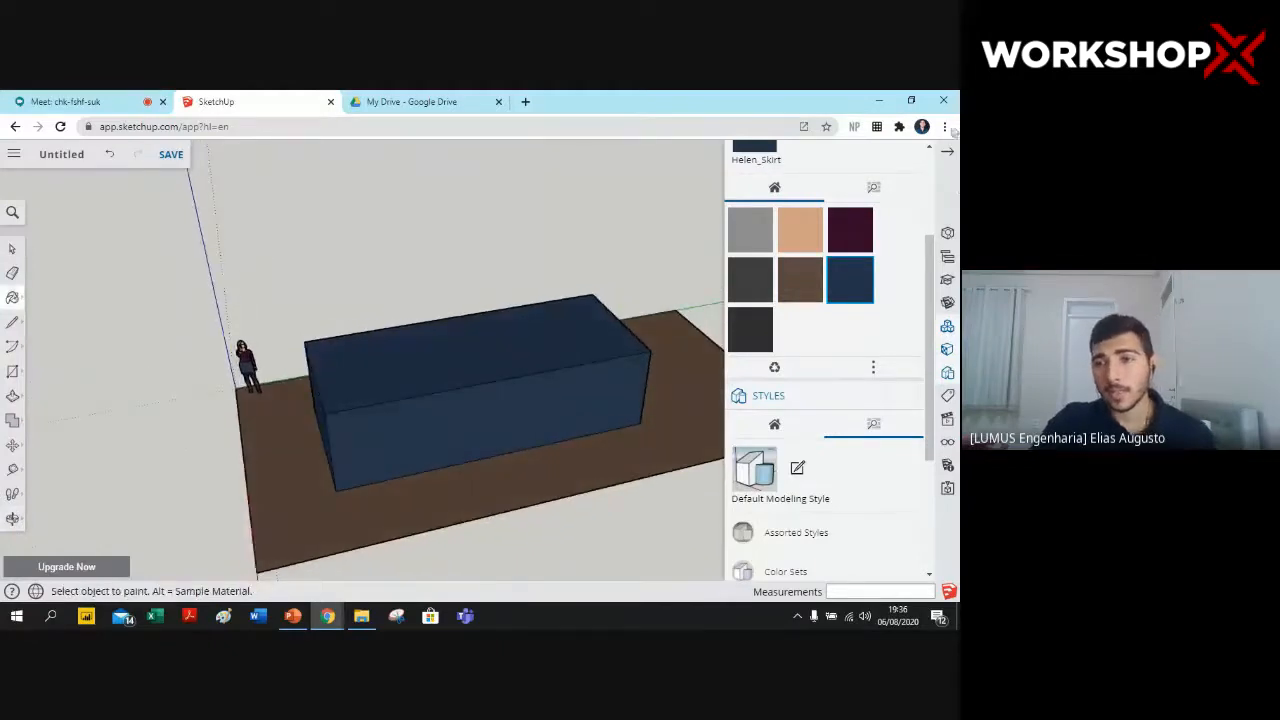
pyautogui.click(946, 151)
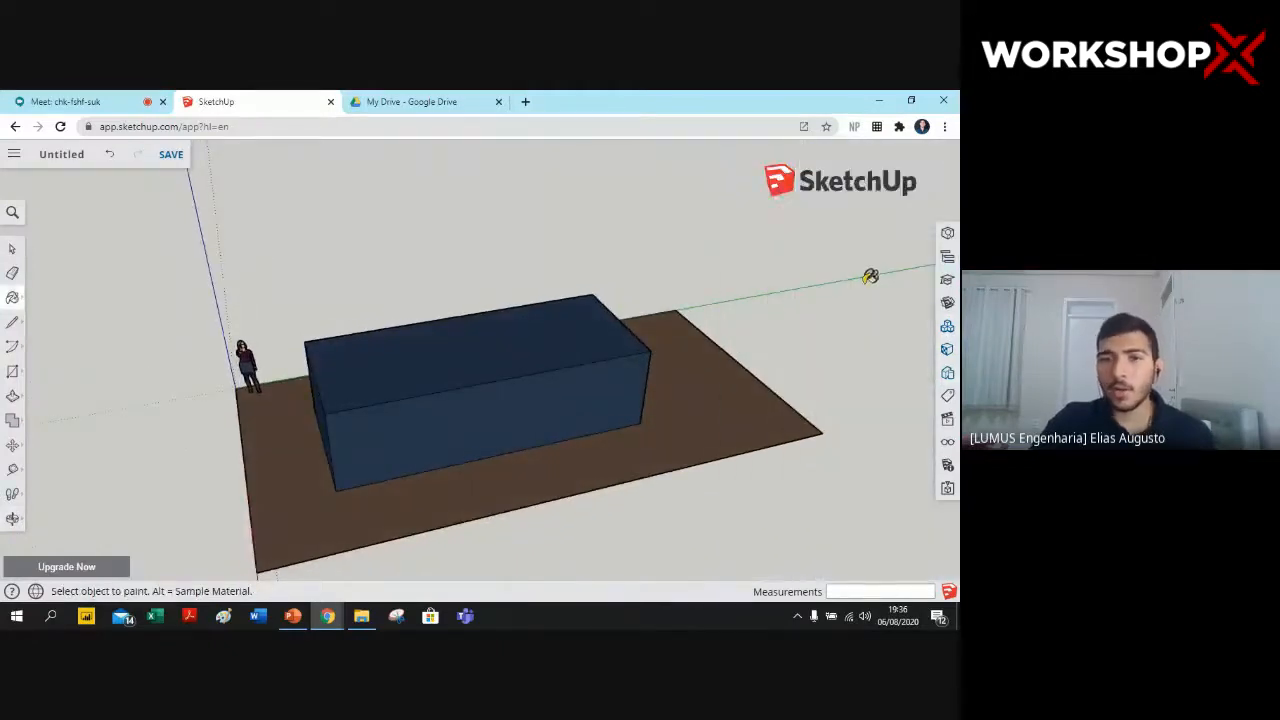
# - Search 3D Warehouse for "placa fotovoltaica"
pyautogui.click(13, 249)
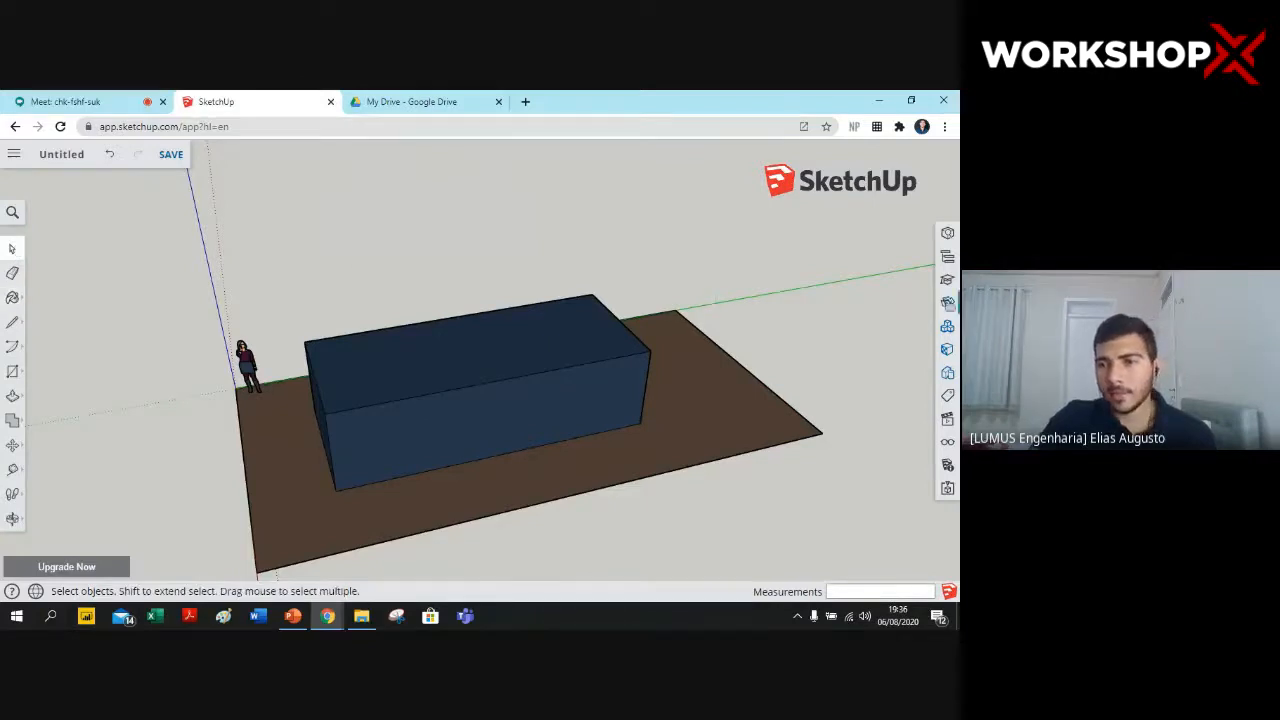
pyautogui.click(947, 302)
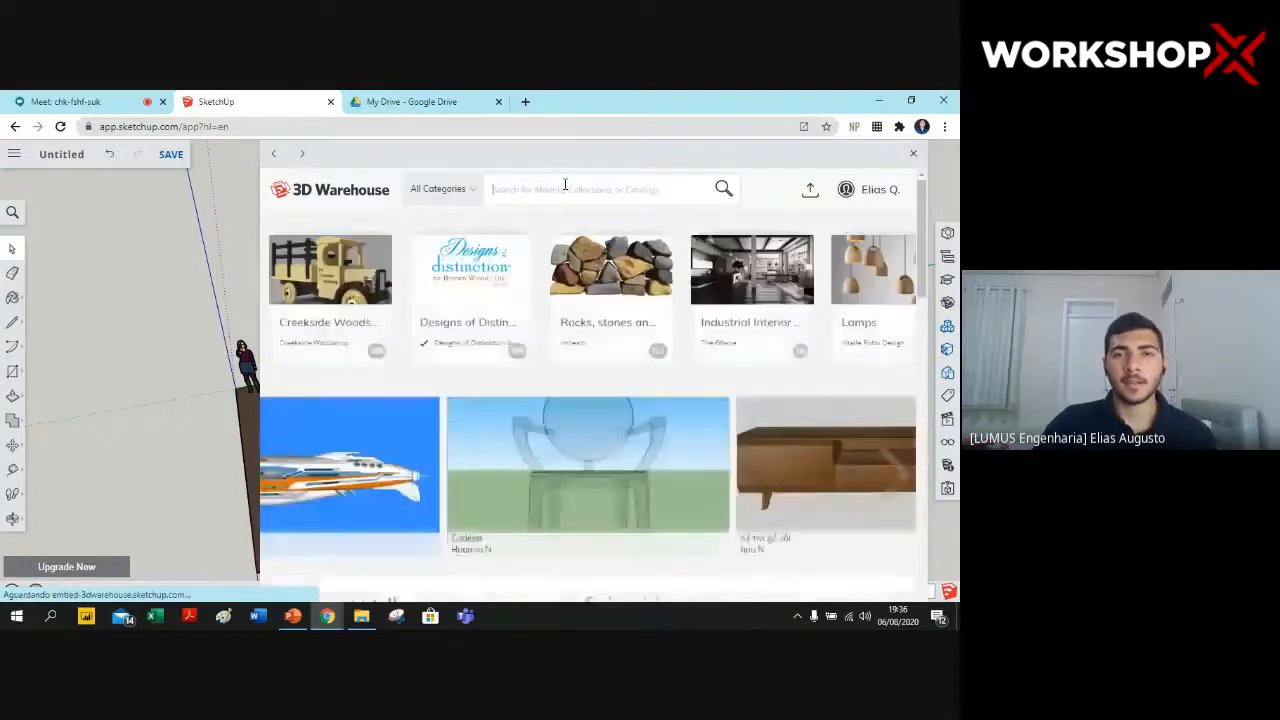
pyautogui.click(565, 184)
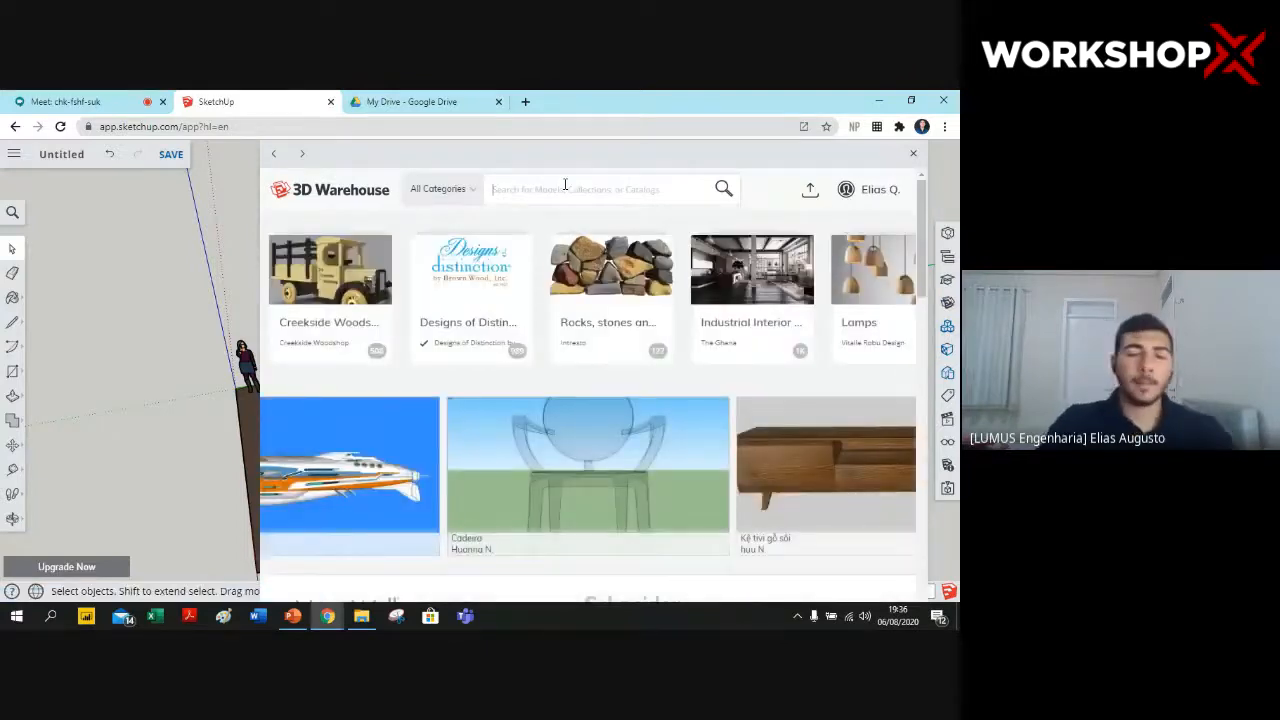
pyautogui.write('placa fotovoltaica')
pyautogui.press('Return')
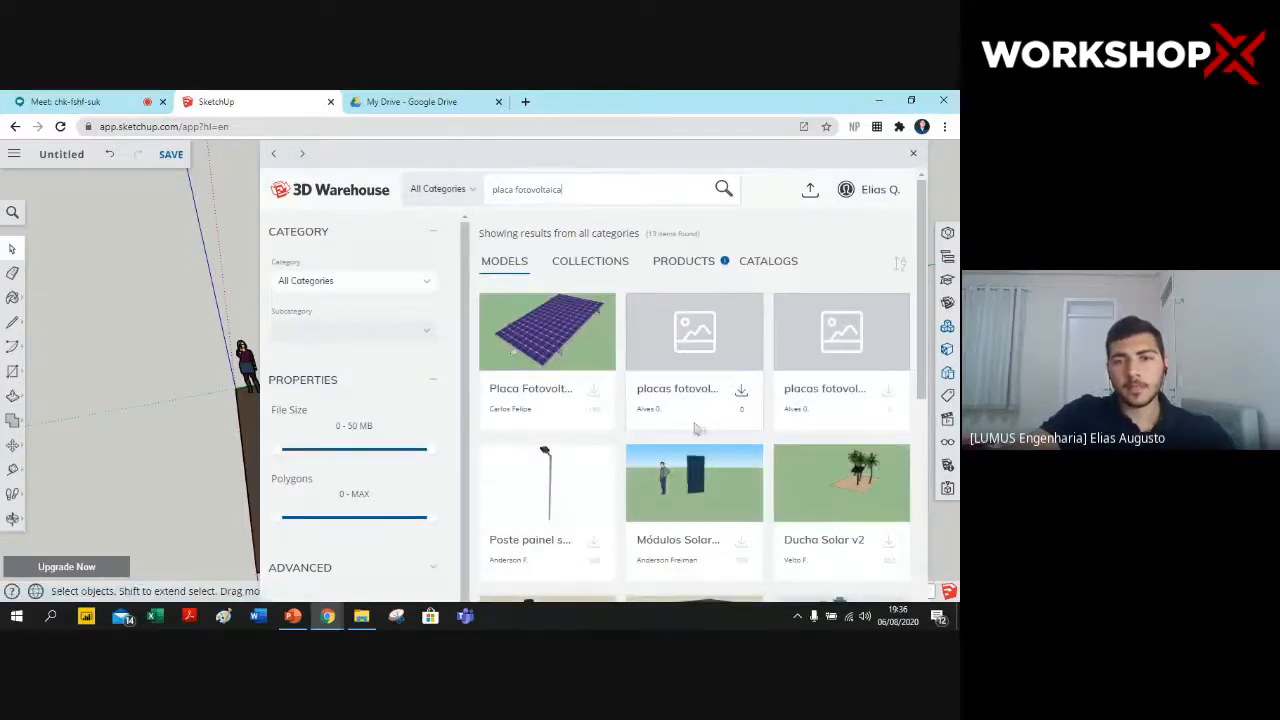
# - Insert the first Placa Fotovoltaica model near the base's outer corner and move it straight up by about 3'
pyautogui.click(594, 391)
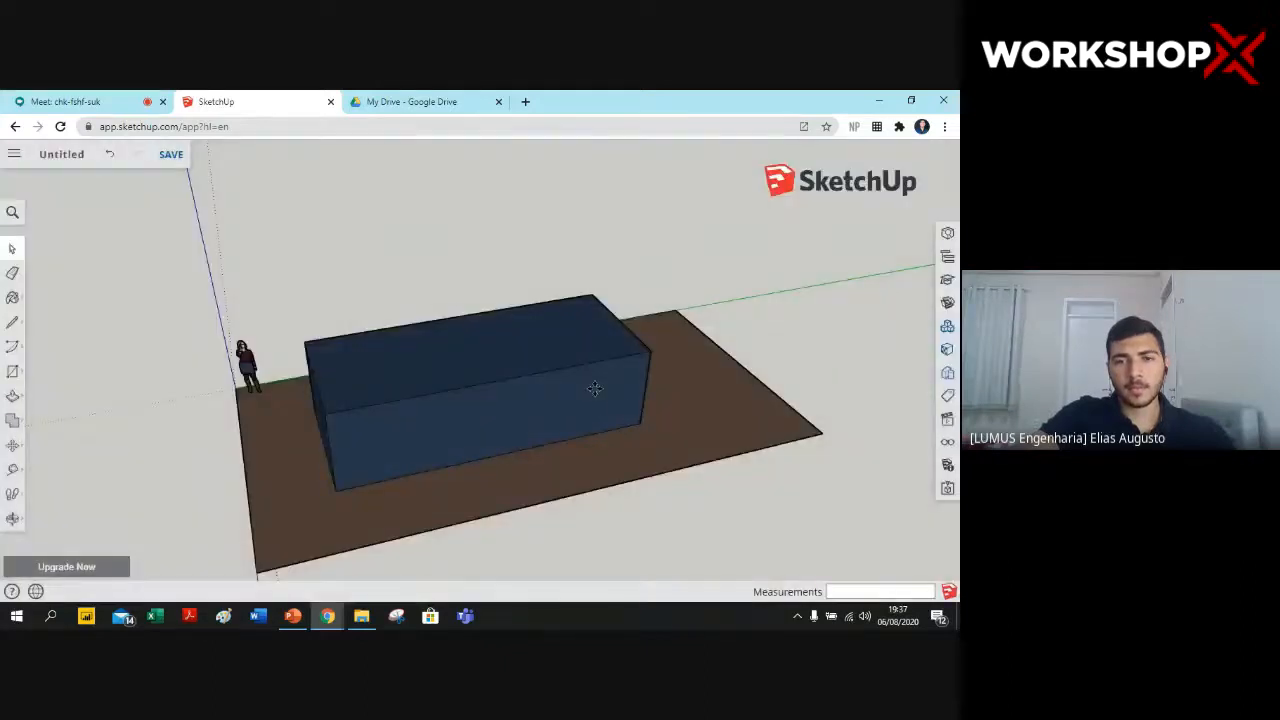
pyautogui.click(714, 410)
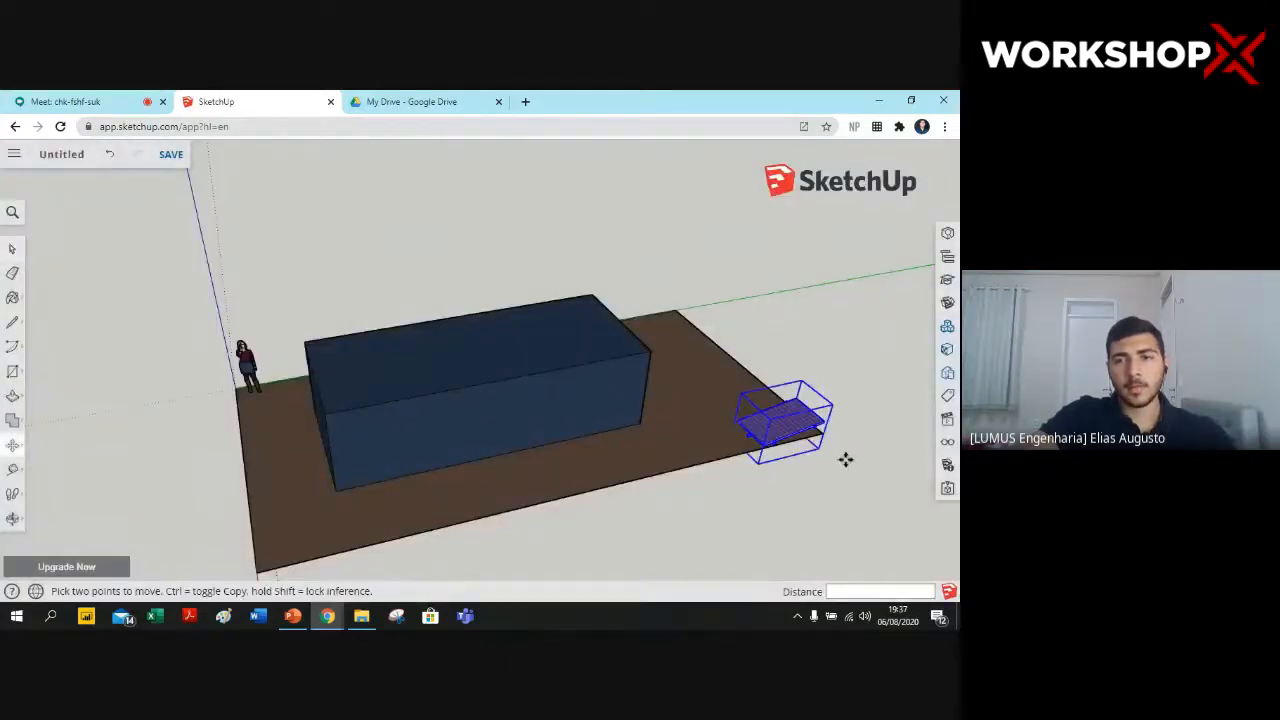
pyautogui.scroll(5, 845, 459)
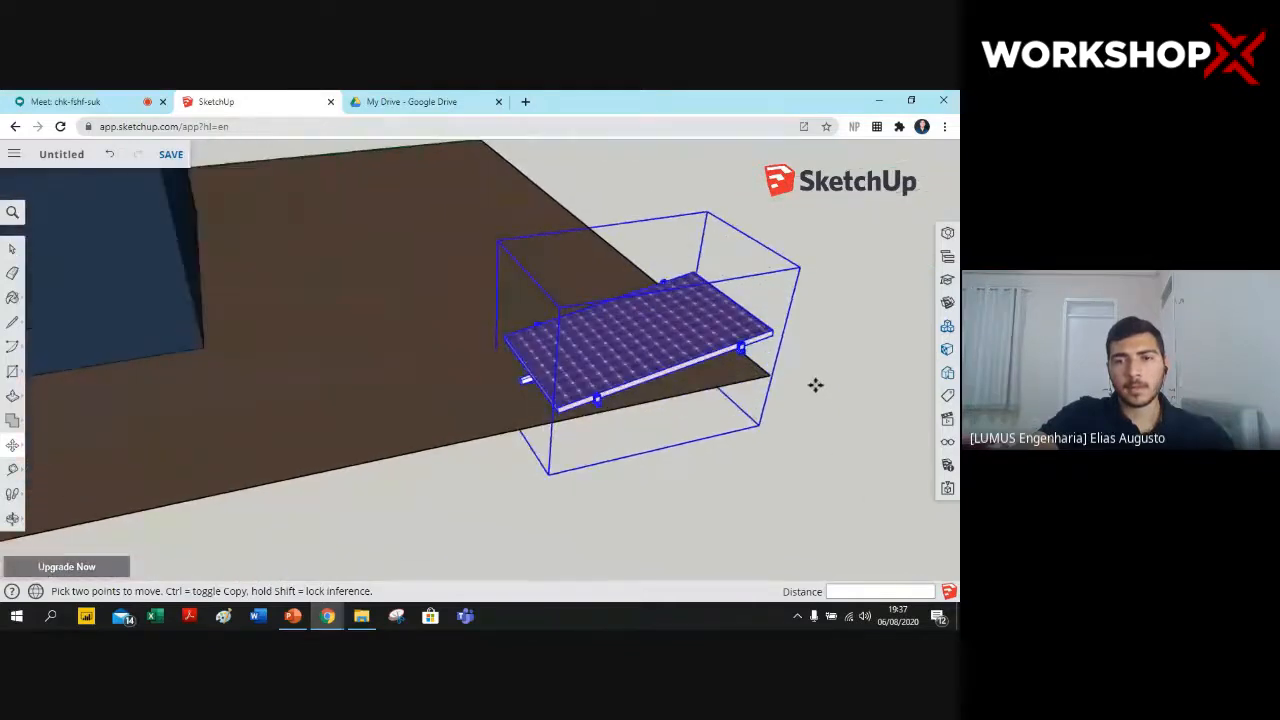
pyautogui.click(661, 345)
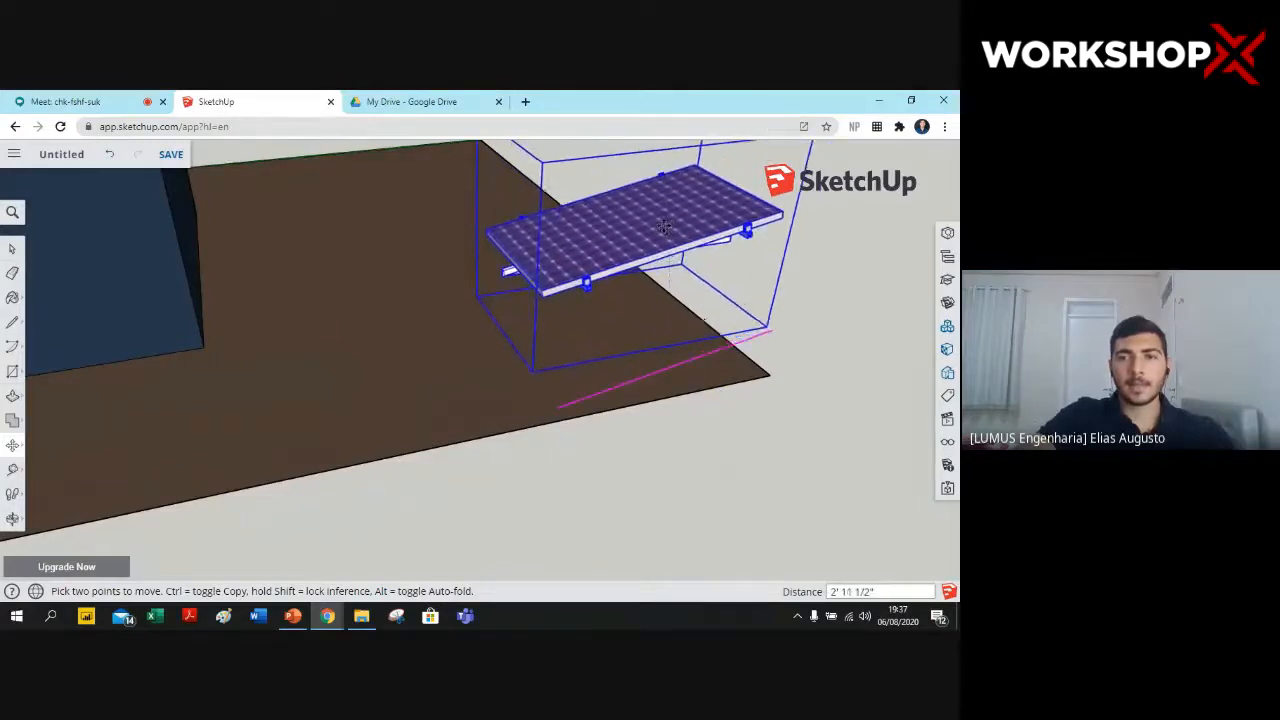
pyautogui.click(663, 221)
pyautogui.moveTo(663, 221); pyautogui.dragTo(531, 229, button='middle')
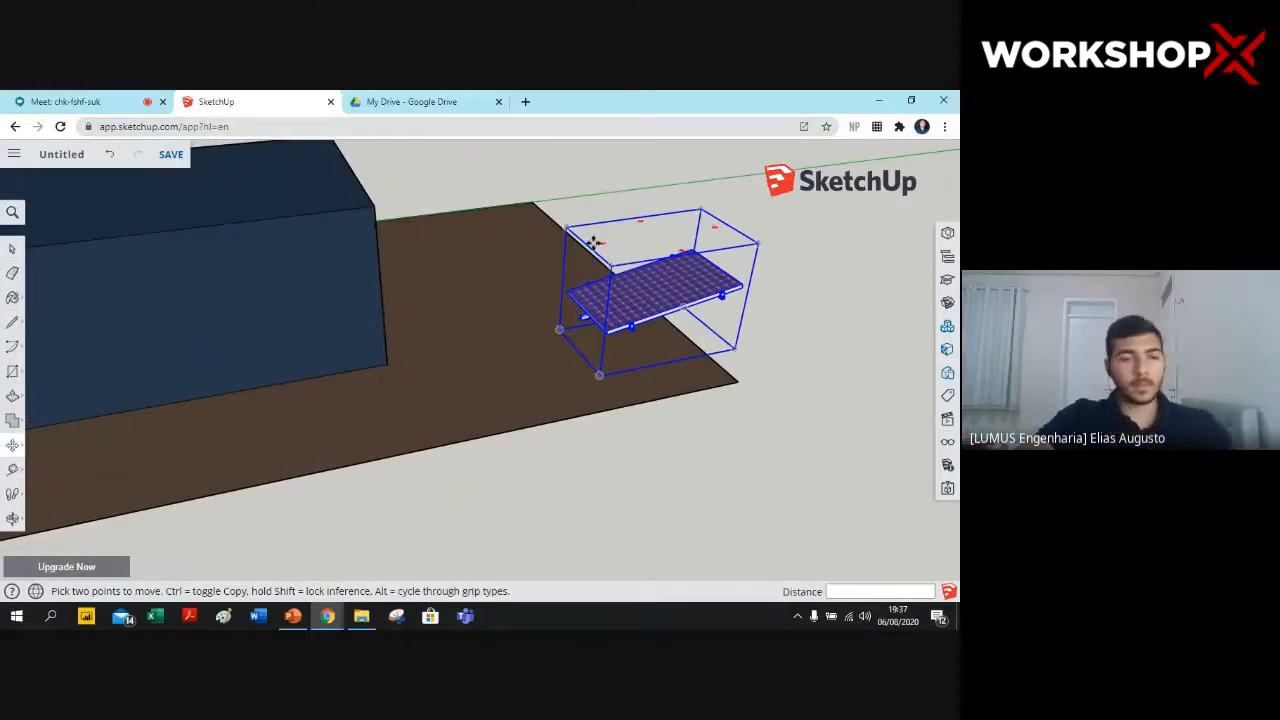
# - Examine the solar panel and its tilted support frame from above, from the side and close up
pyautogui.click(11, 249)
pyautogui.moveTo(779, 278); pyautogui.dragTo(600, 400, button='middle')
pyautogui.click(619, 414)
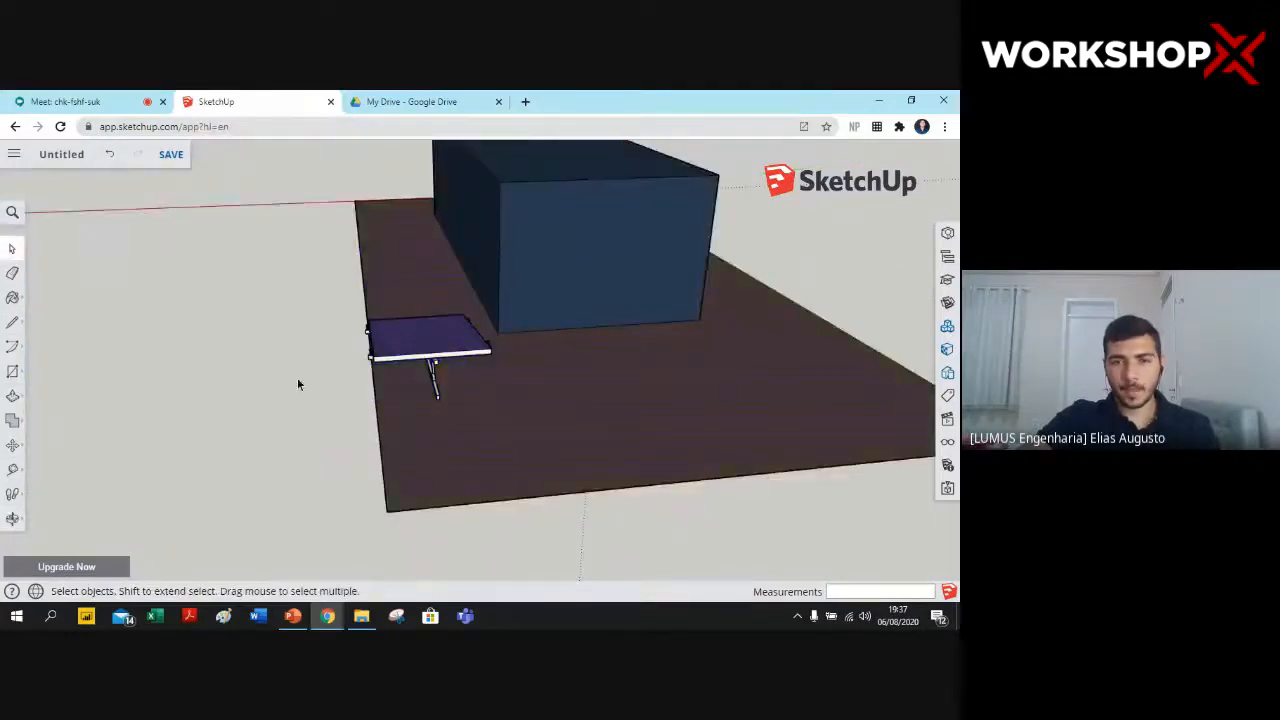
pyautogui.moveTo(318, 377); pyautogui.dragTo(703, 363, button='middle')
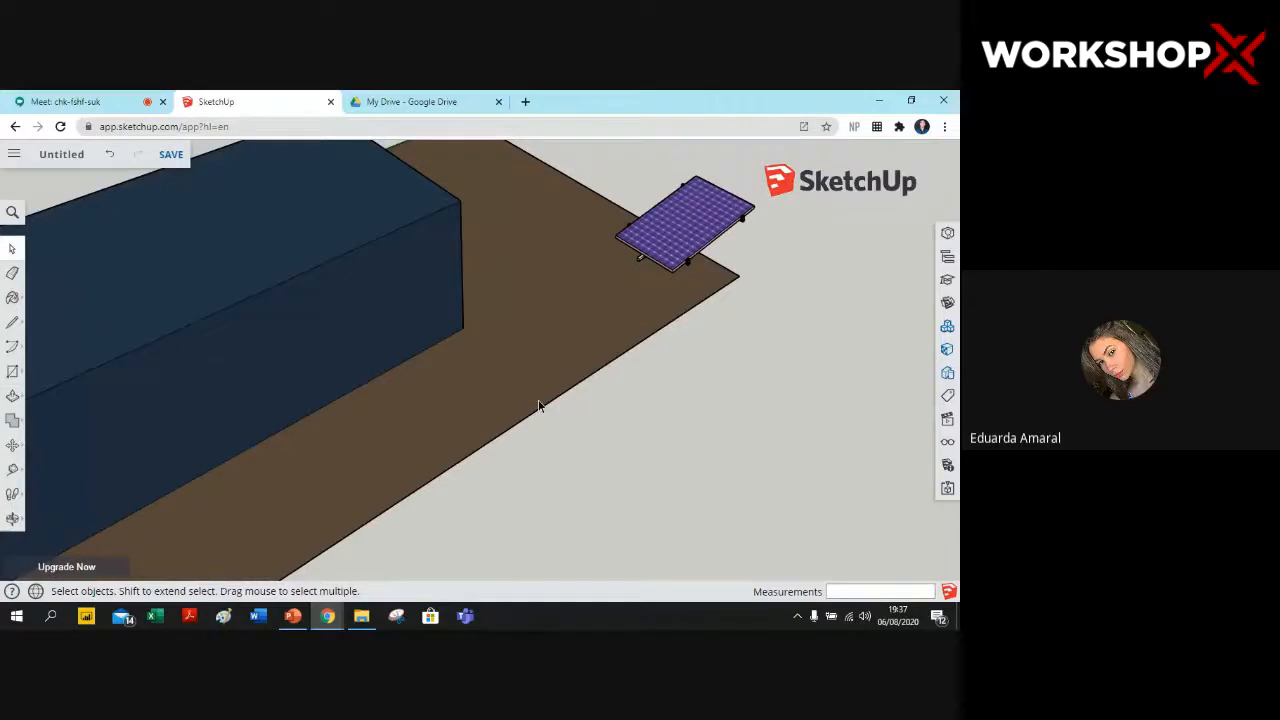
pyautogui.moveTo(794, 283); pyautogui.dragTo(626, 246, button='middle')
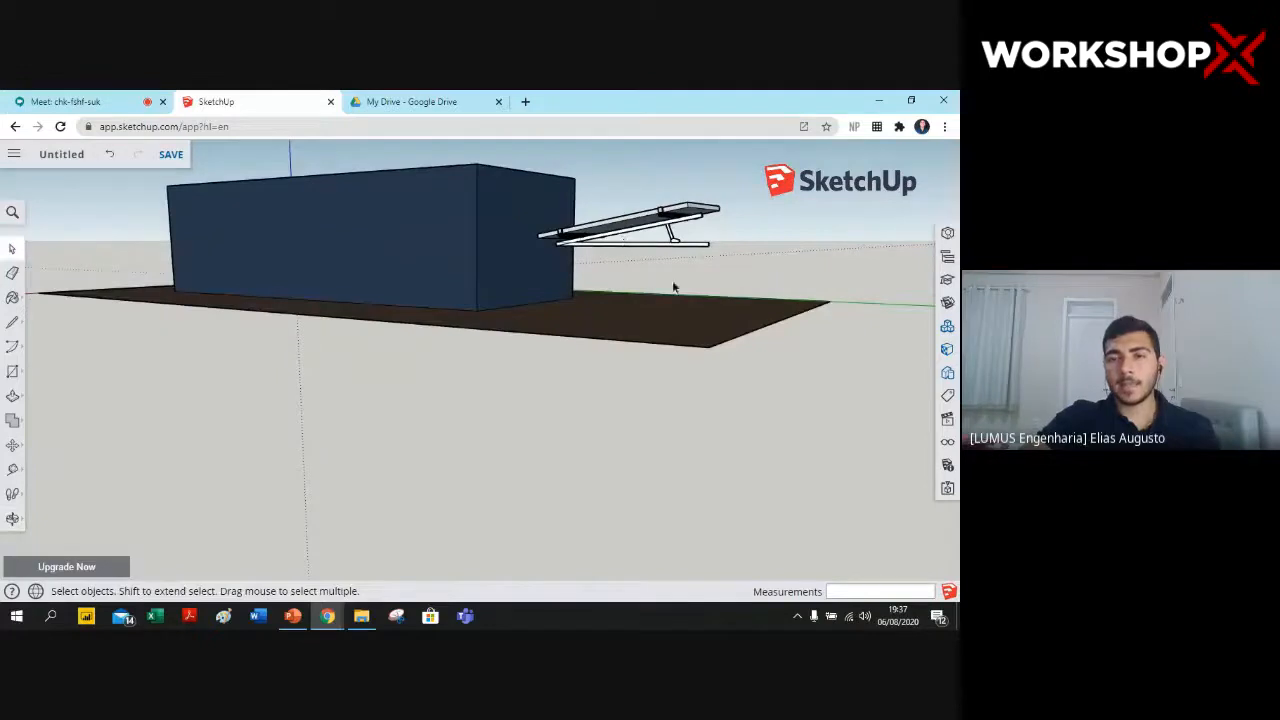
pyautogui.scroll(3, 760, 243)
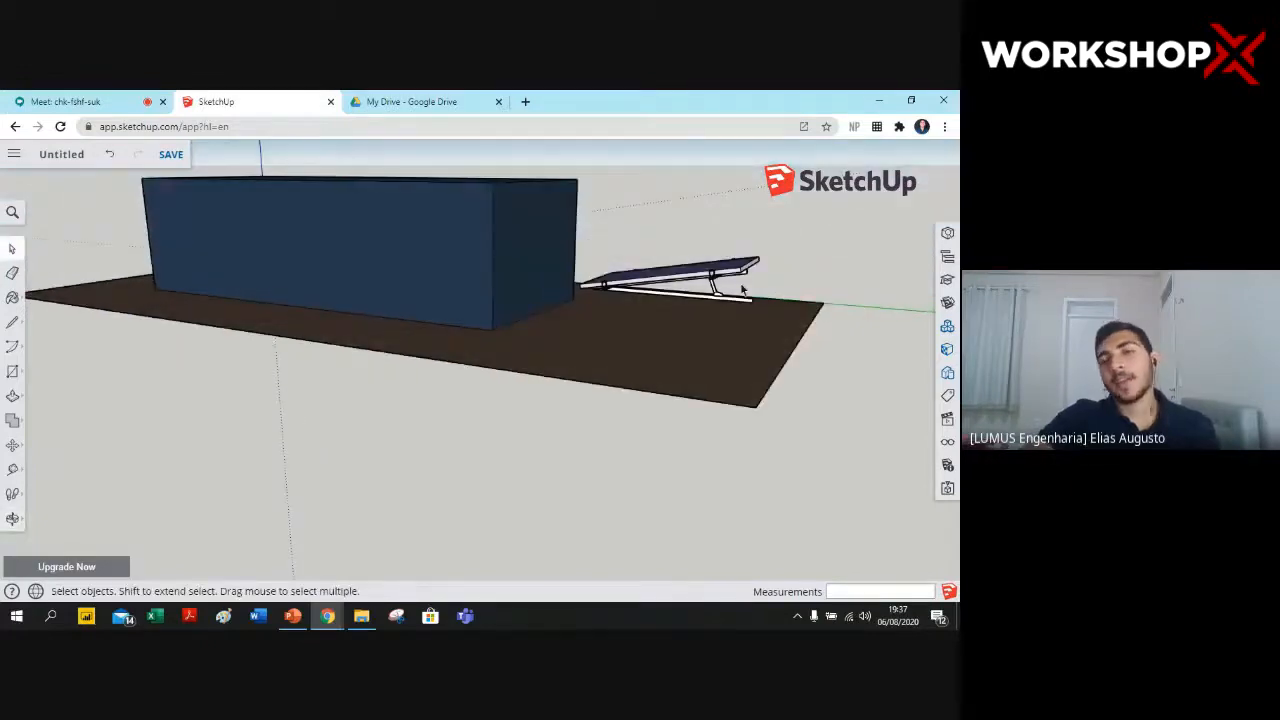
pyautogui.scroll(3, 742, 289)
pyautogui.scroll(2, 742, 289)
pyautogui.moveTo(801, 274)
pyautogui.mouseDown(button='middle')
pyautogui.moveTo(746, 211)
pyautogui.moveTo(746, 232)
pyautogui.moveTo(837, 273)
pyautogui.moveTo(792, 294)
pyautogui.mouseUp(button='middle')
# - Explode the solar panel component and then the group inside it, so the panel and support are separate parts
pyautogui.click(661, 279)
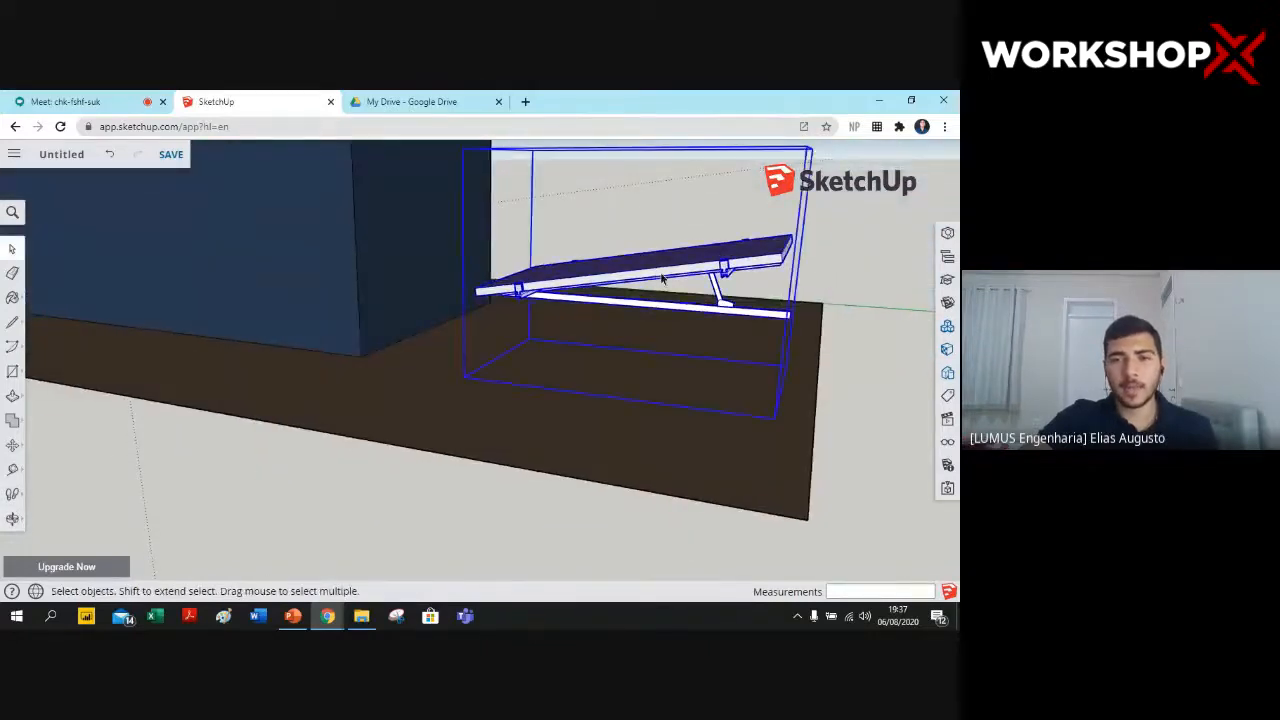
pyautogui.rightClick(663, 278)
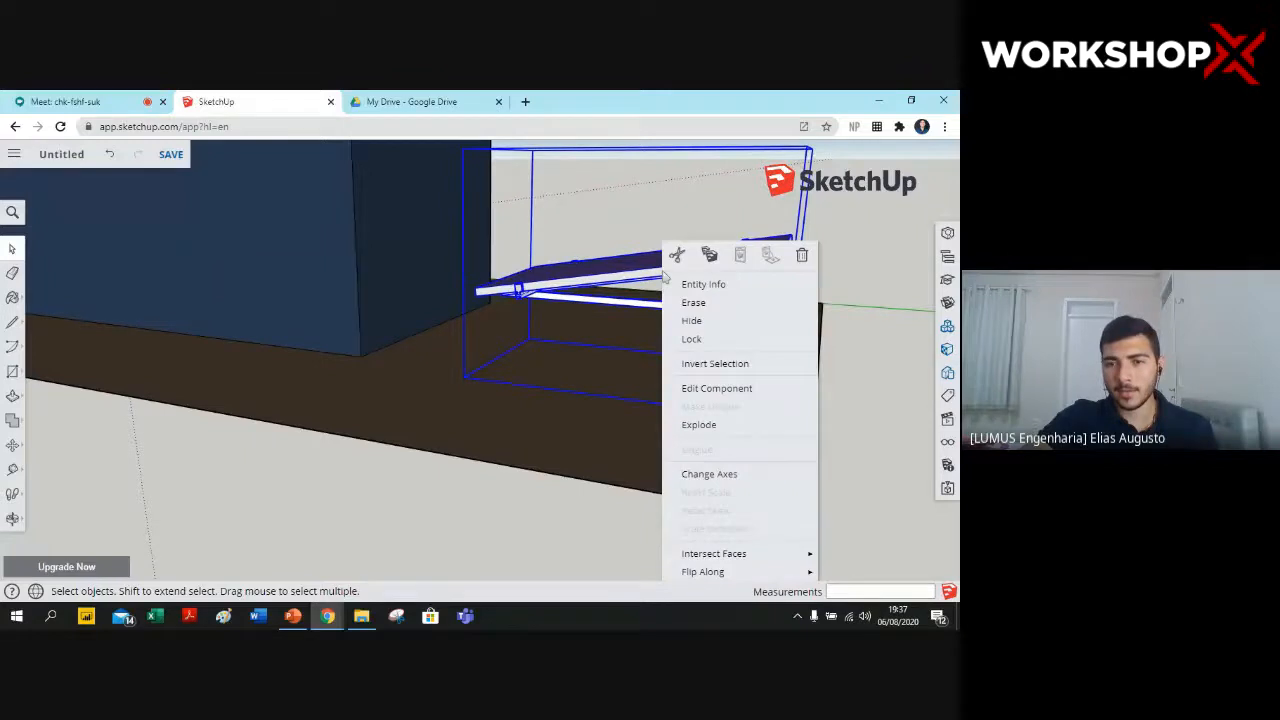
pyautogui.click(699, 425)
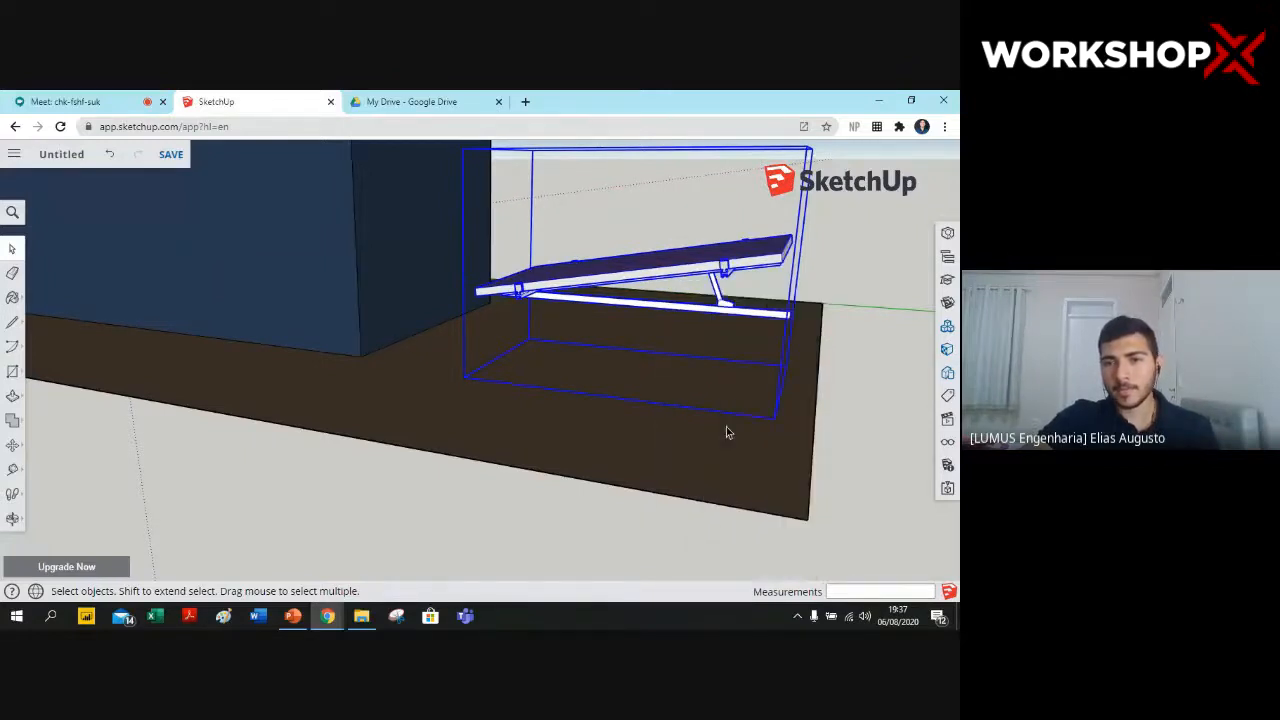
pyautogui.click(821, 322)
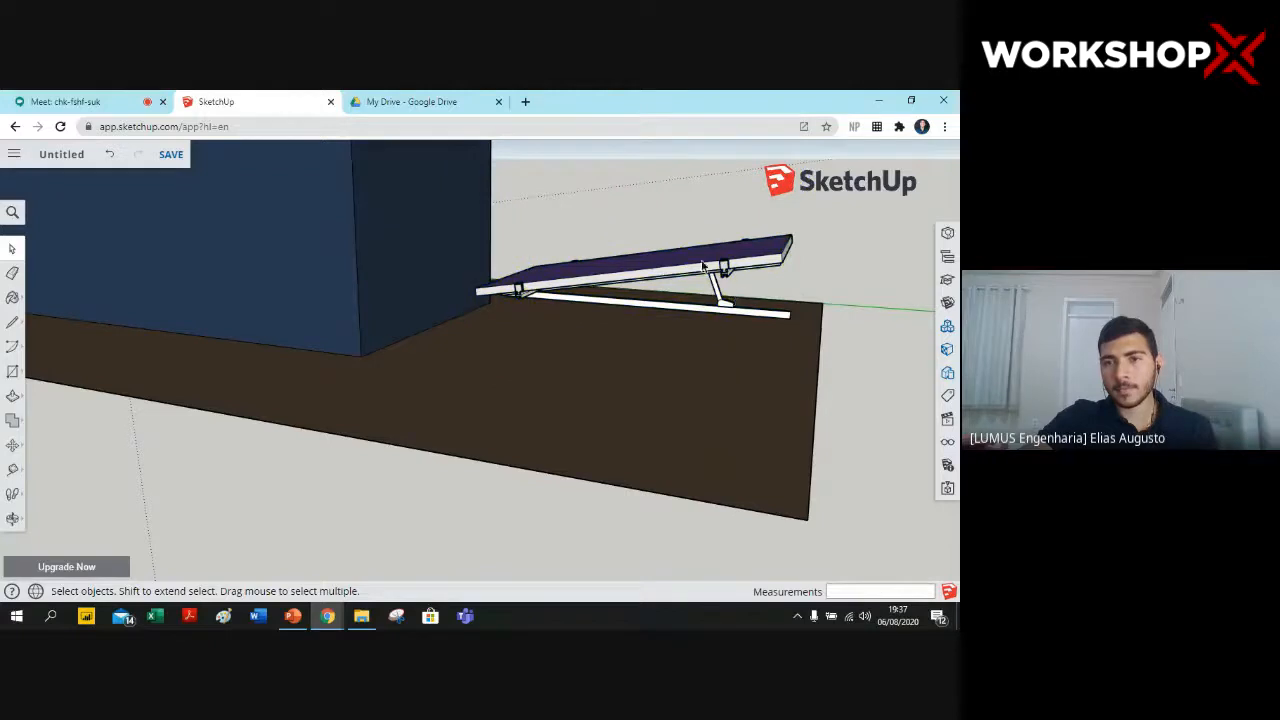
pyautogui.click(701, 267)
pyautogui.rightClick(701, 267)
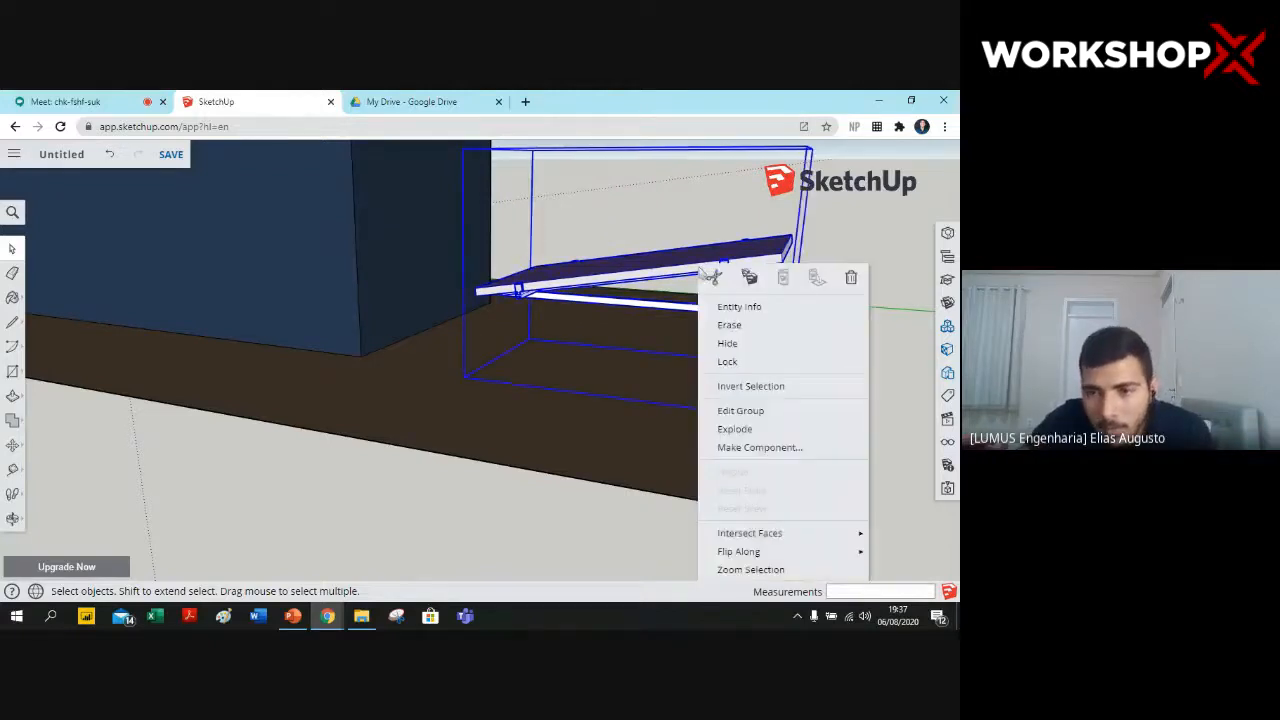
pyautogui.click(781, 430)
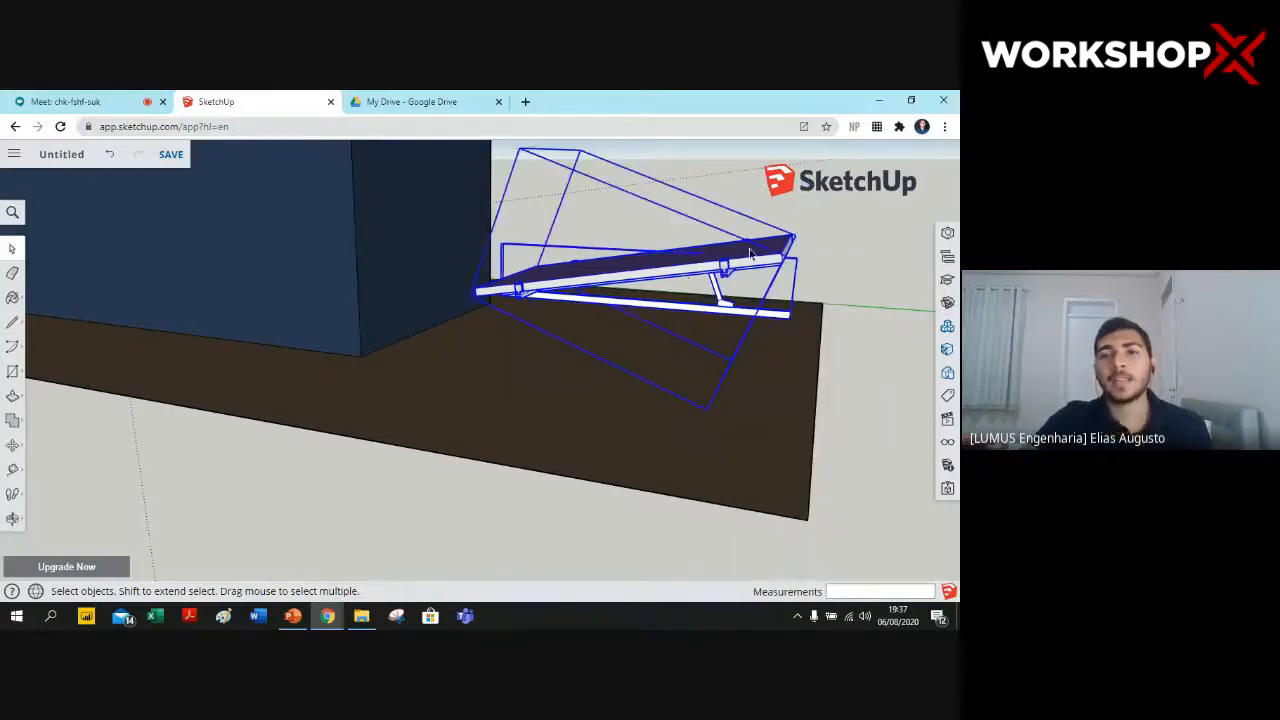
# - Delete the support rail and strut beneath the solar panel, keeping the panel itself
pyautogui.click(860, 259)
pyautogui.click(752, 316)
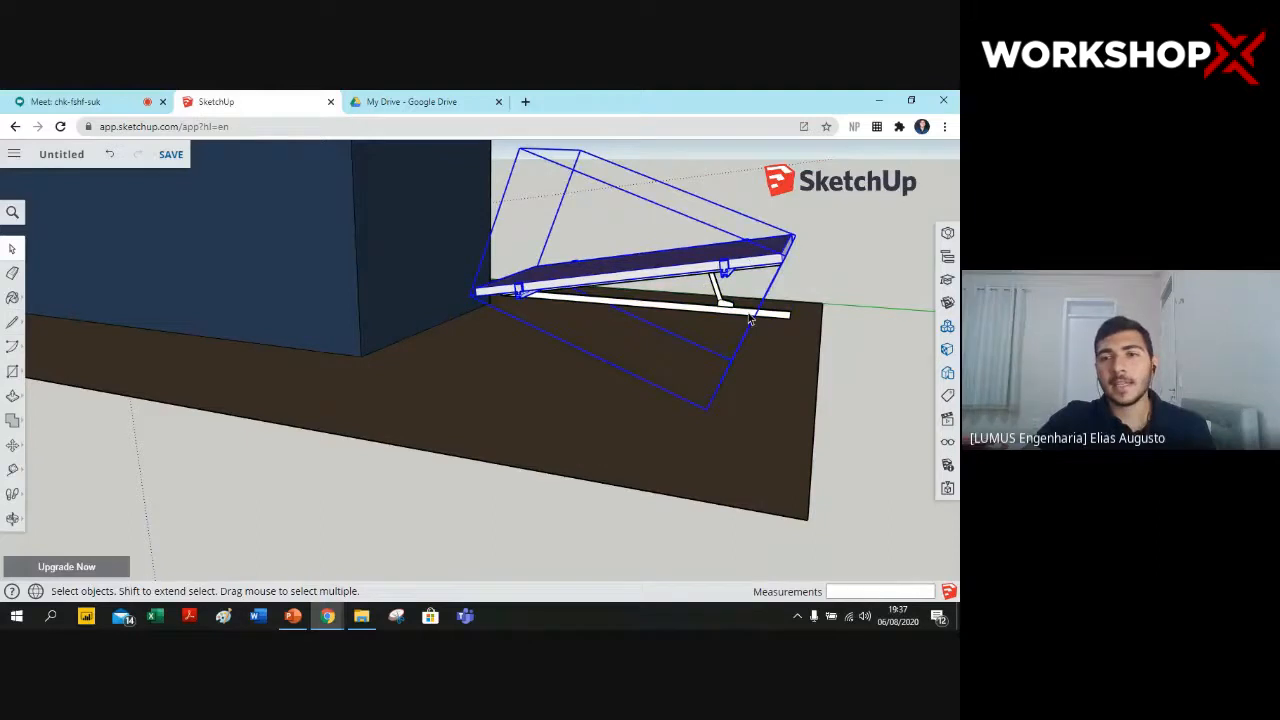
pyautogui.click(778, 318)
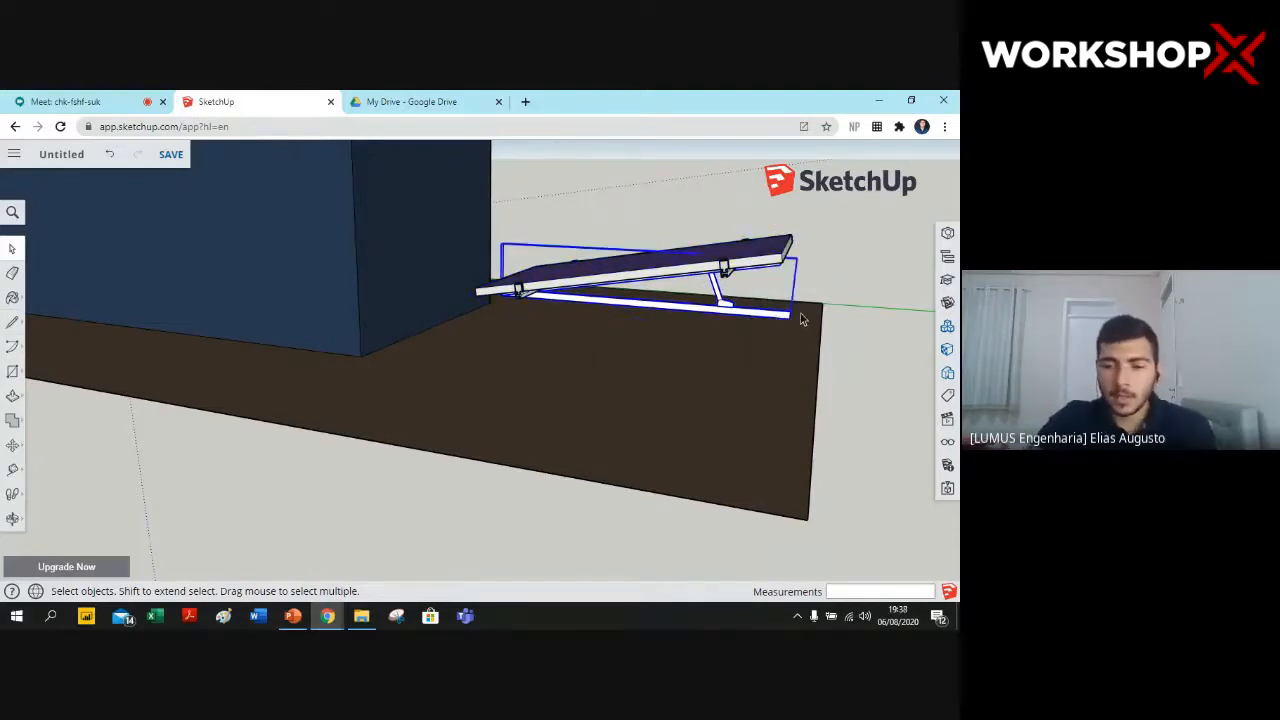
pyautogui.press('Delete')
# - Examine the remaining solar panel close up from above and from an angle
pyautogui.scroll(-5, 565, 308)
pyautogui.moveTo(618, 291); pyautogui.dragTo(667, 427, button='middle')
pyautogui.moveTo(632, 254); pyautogui.dragTo(723, 400, button='middle')
pyautogui.scroll(3, 722, 421)
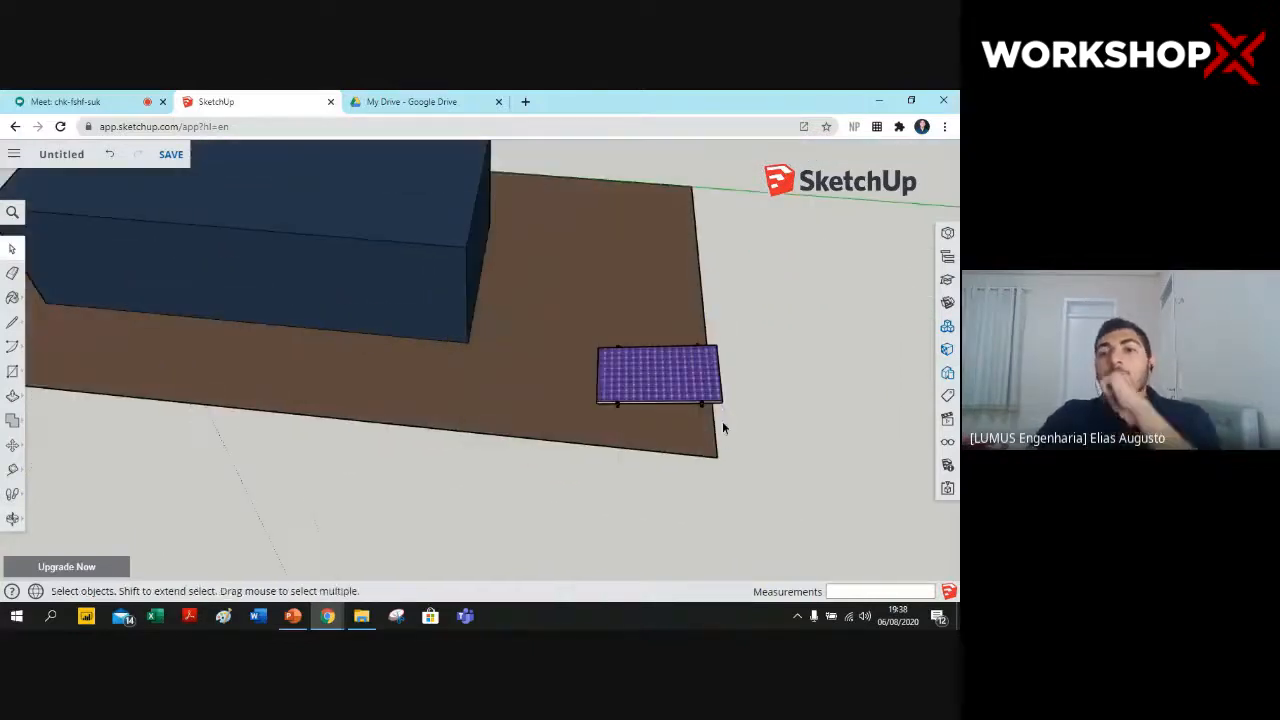
pyautogui.scroll(2, 722, 415)
pyautogui.scroll(2, 716, 422)
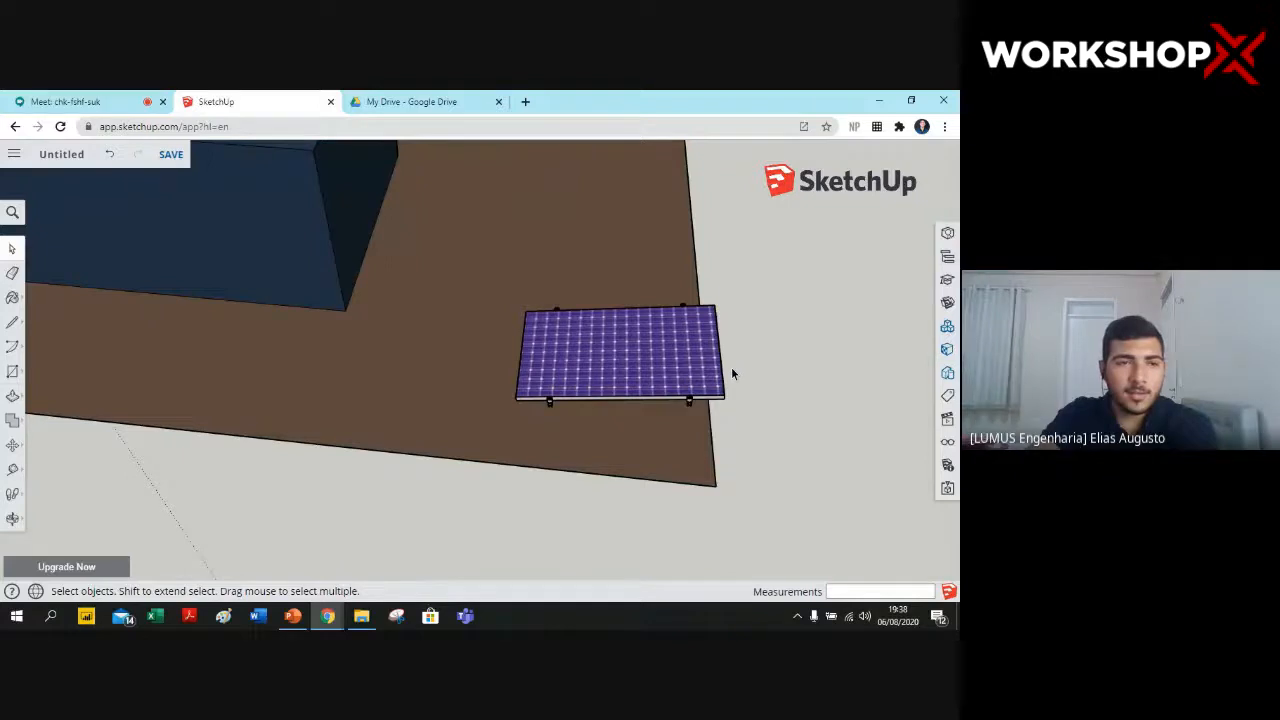
pyautogui.scroll(3, 739, 366)
pyautogui.moveTo(744, 367); pyautogui.dragTo(505, 360, button='middle')
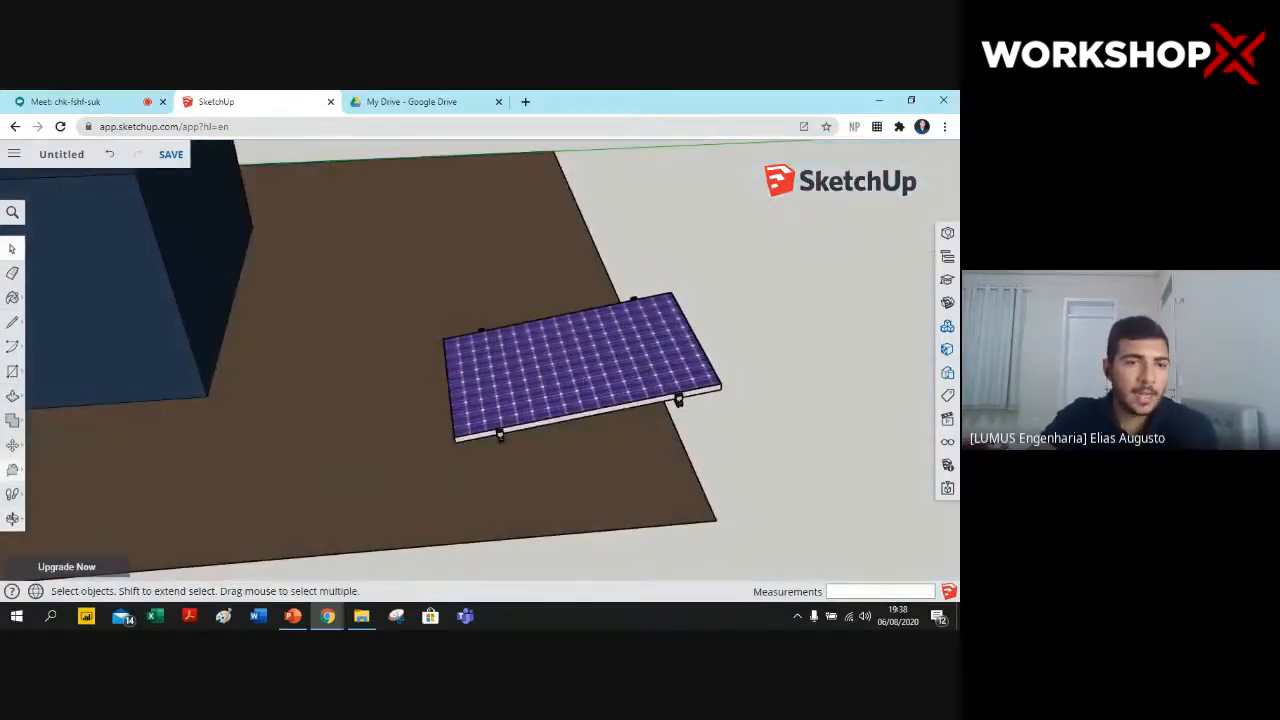
# - Measure the solar panel's short edge from corner to corner with the Tape Measure tool
pyautogui.click(12, 469)
pyautogui.click(47, 399)
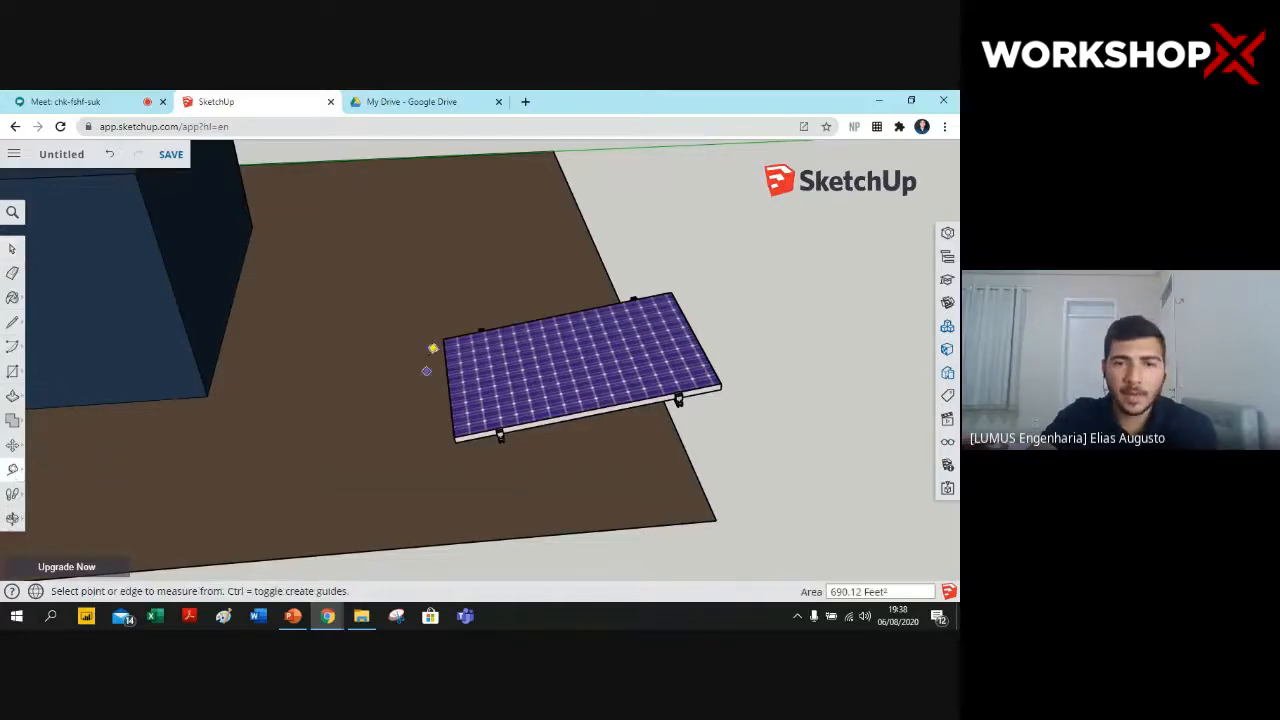
pyautogui.moveTo(412, 341); pyautogui.dragTo(490, 375, button='middle')
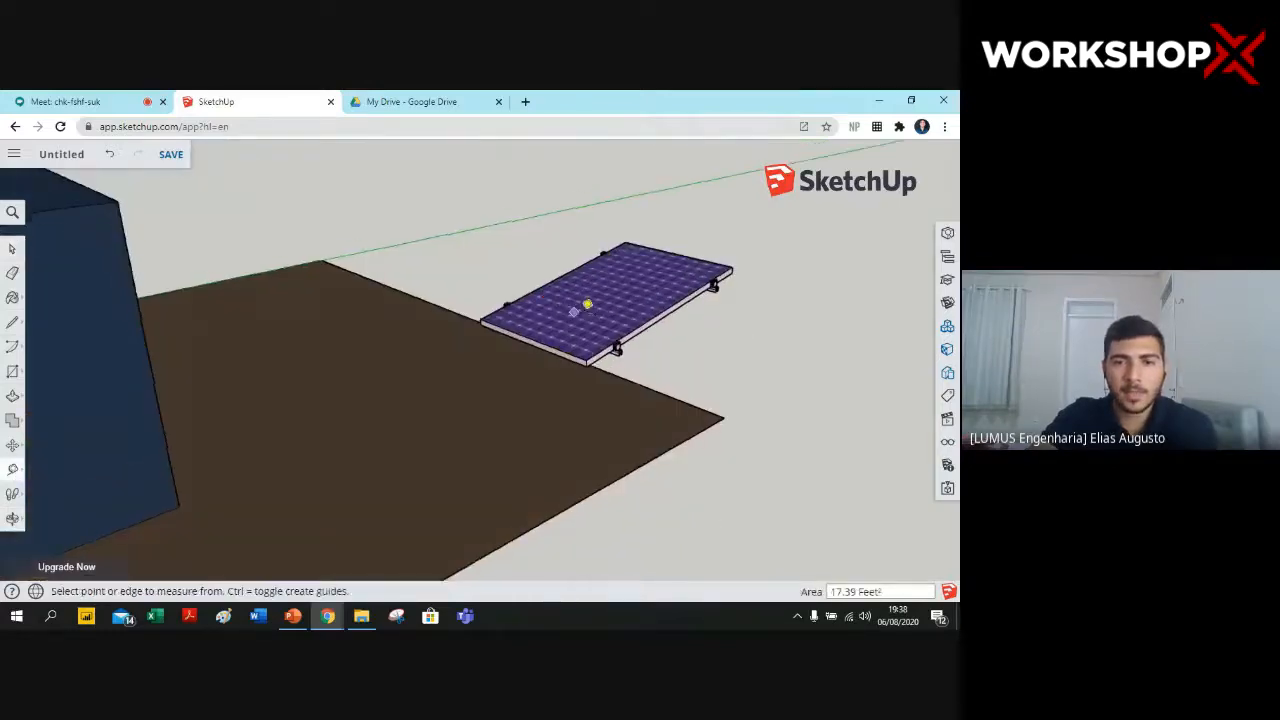
pyautogui.scroll(3, 557, 305)
pyautogui.moveTo(383, 310); pyautogui.dragTo(492, 345, button='middle')
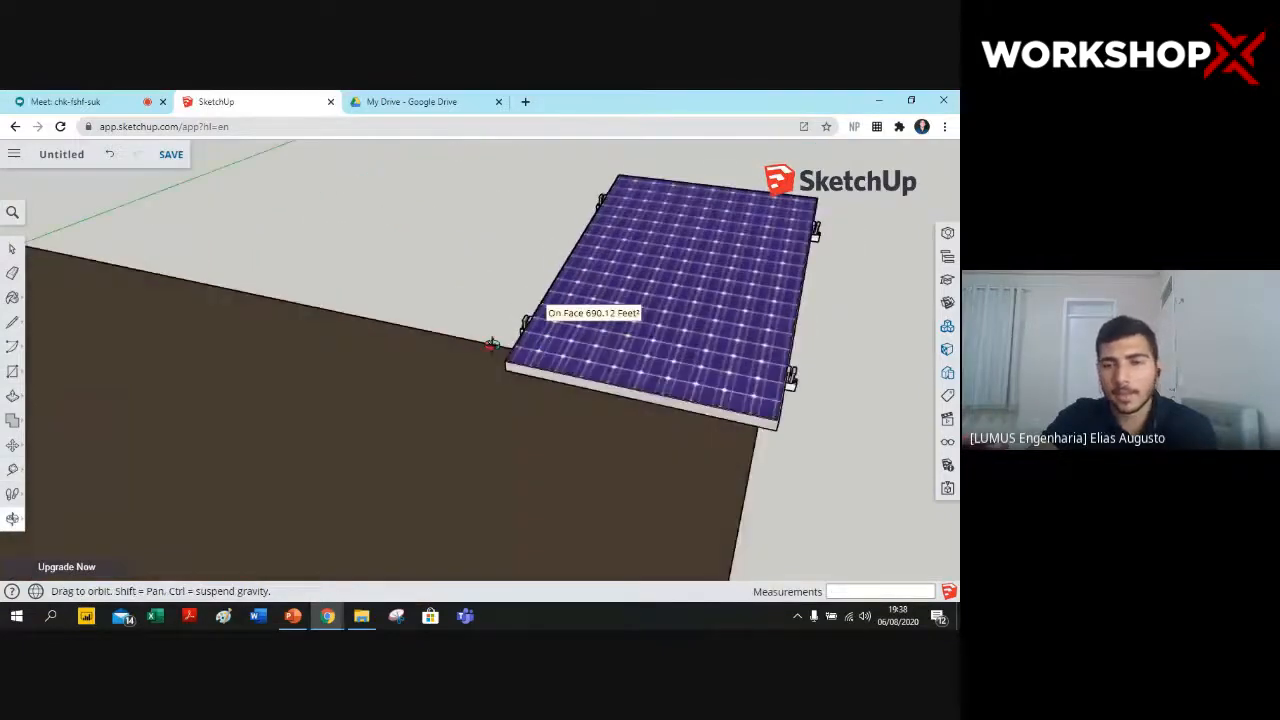
pyautogui.press('t')
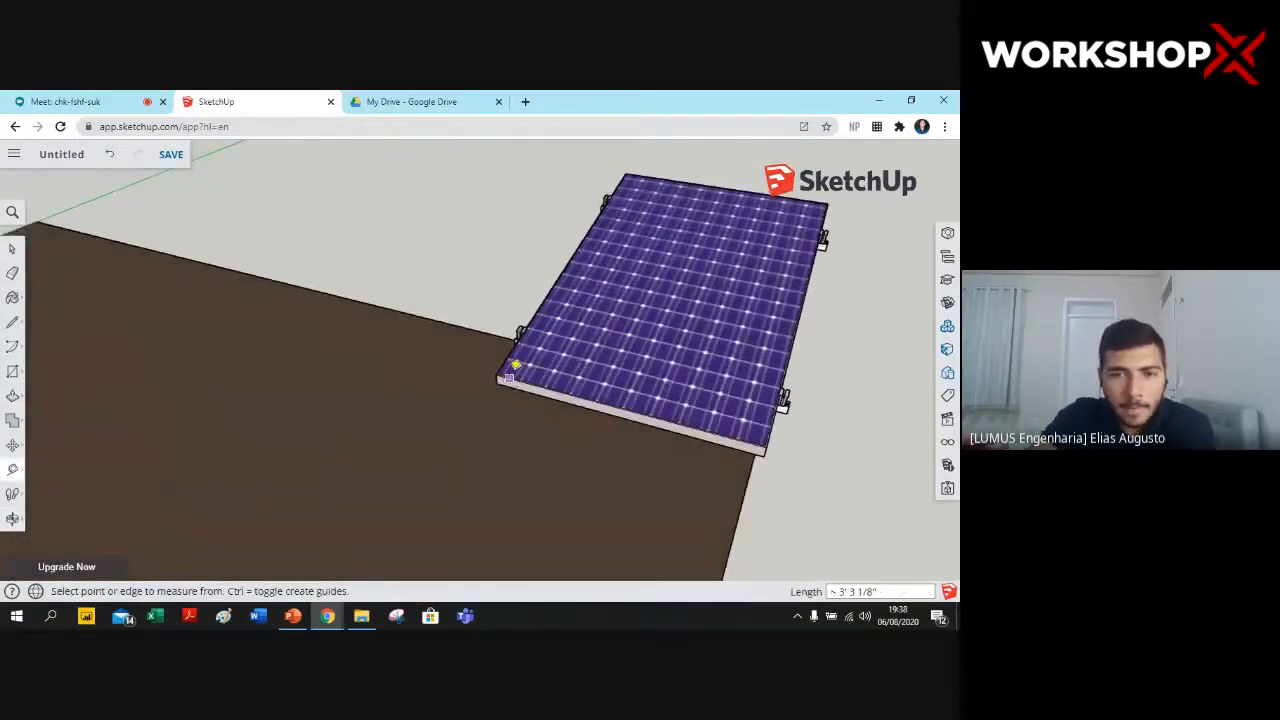
pyautogui.click(496, 376)
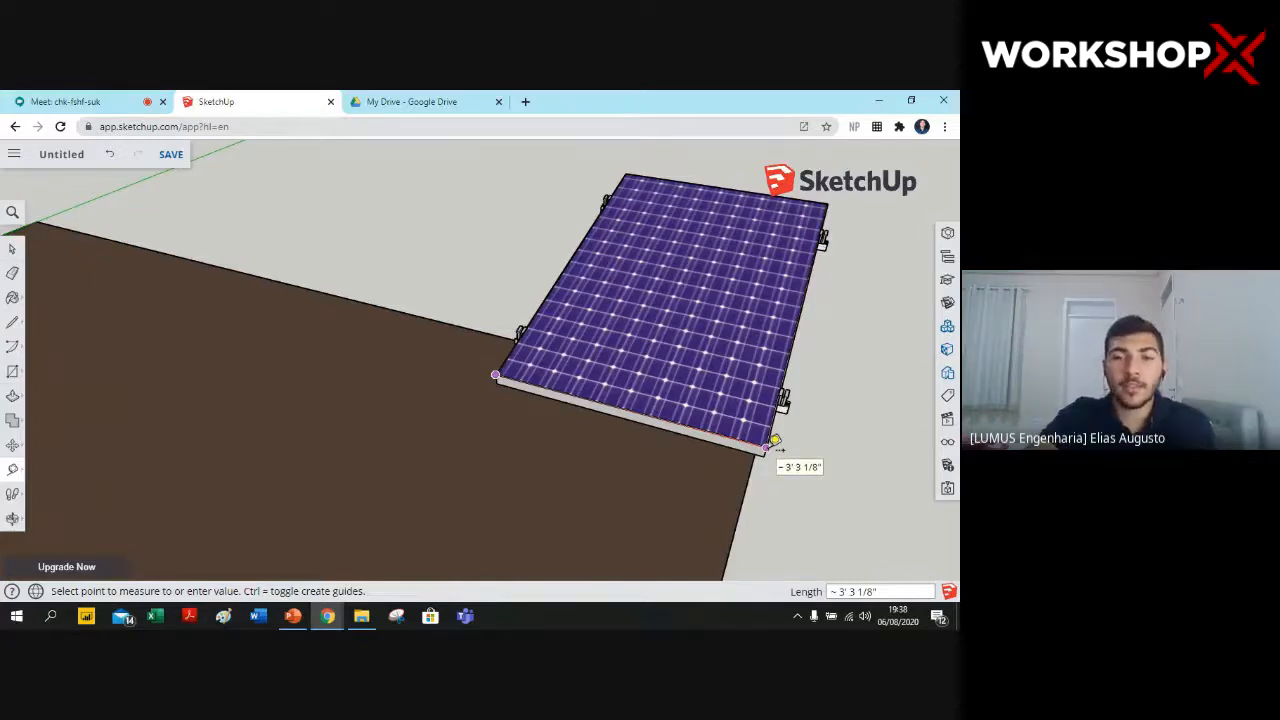
# - View the solar panel from its short front edge and abandon the tape measurement
pyautogui.press('o')
pyautogui.moveTo(403, 219); pyautogui.dragTo(525, 241)
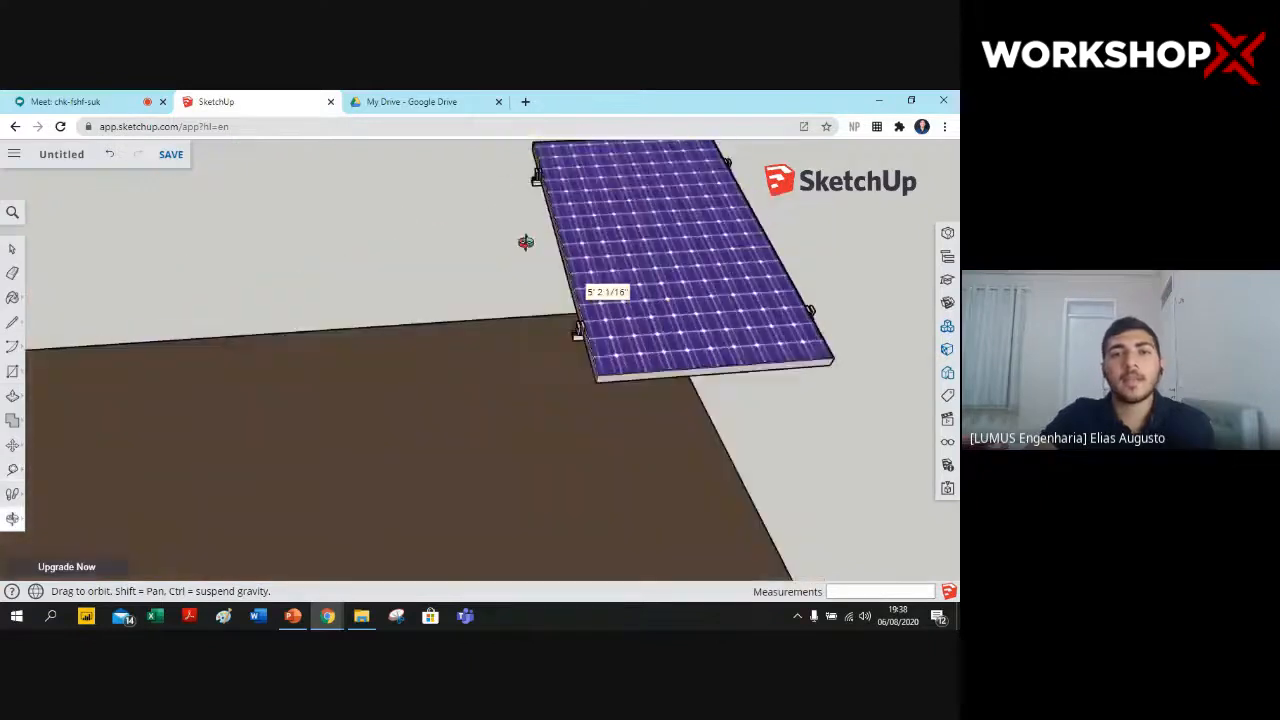
pyautogui.moveTo(526, 242); pyautogui.dragTo(528, 229, button='middle')
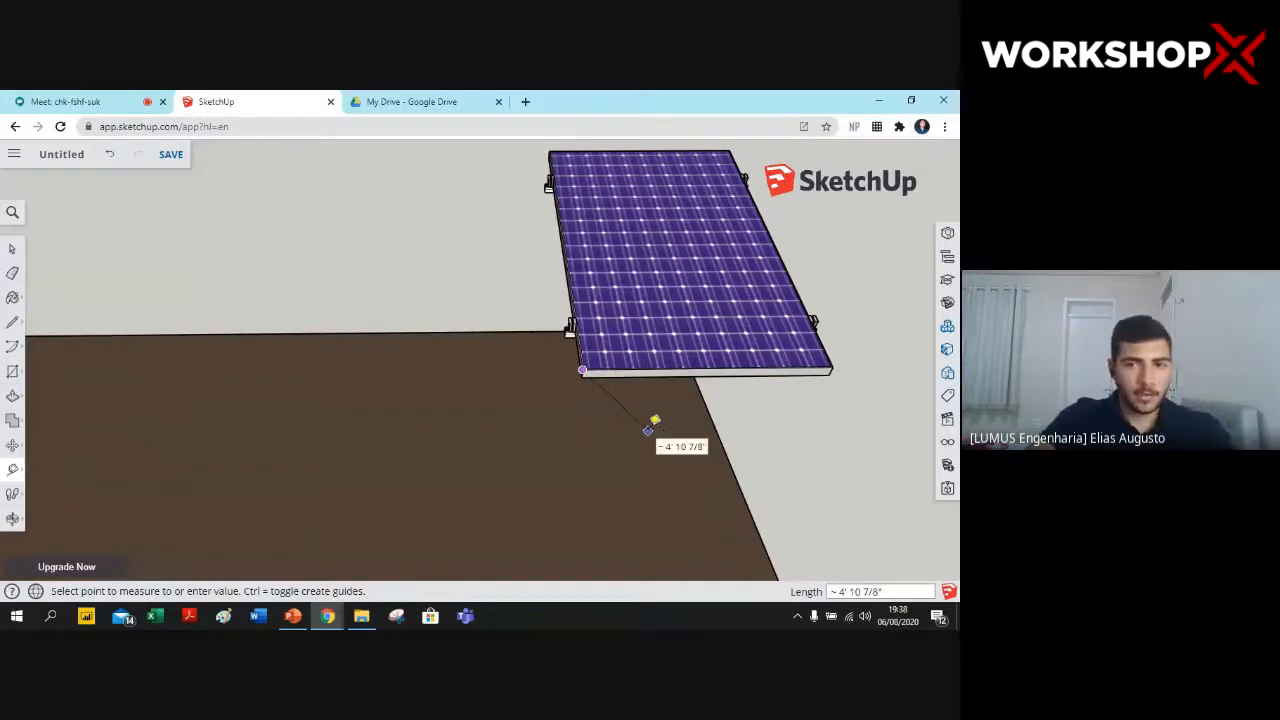
pyautogui.press('Escape')
pyautogui.click(12, 249)
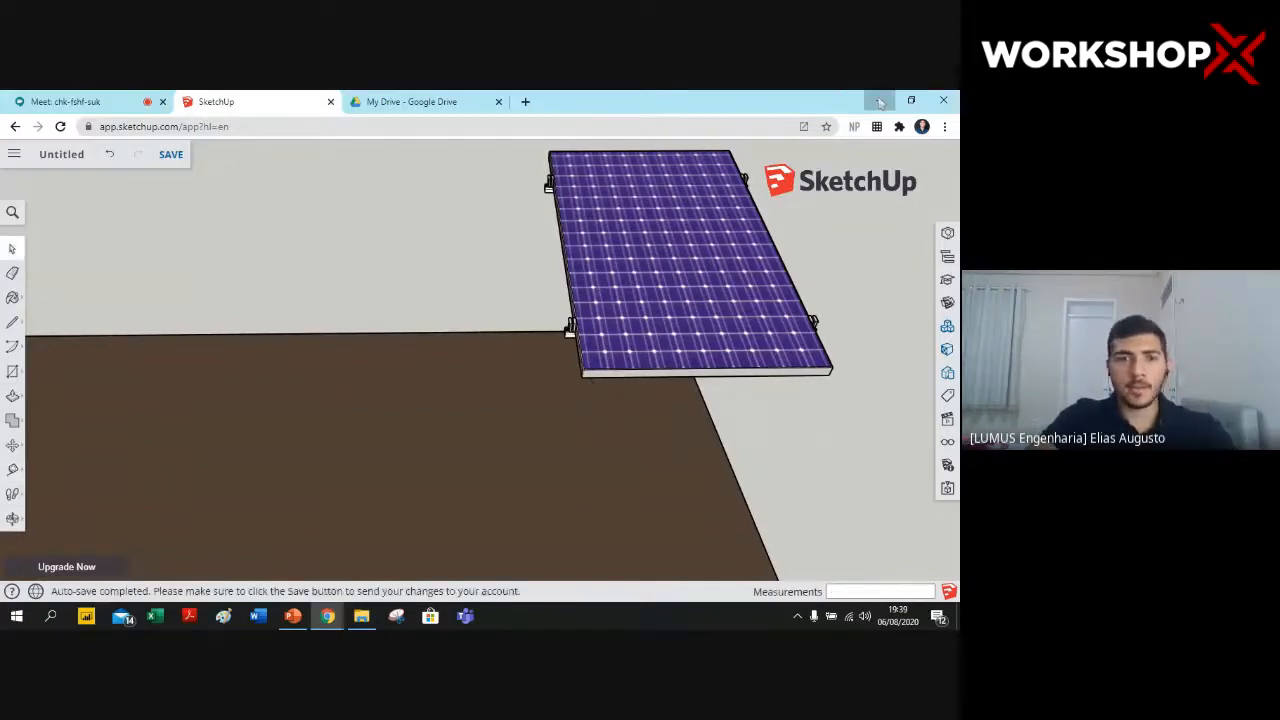
# - Launch SketchUp 2018 from the desktop and return to the web model in the browser
pyautogui.click(880, 101)
pyautogui.click(880, 101)
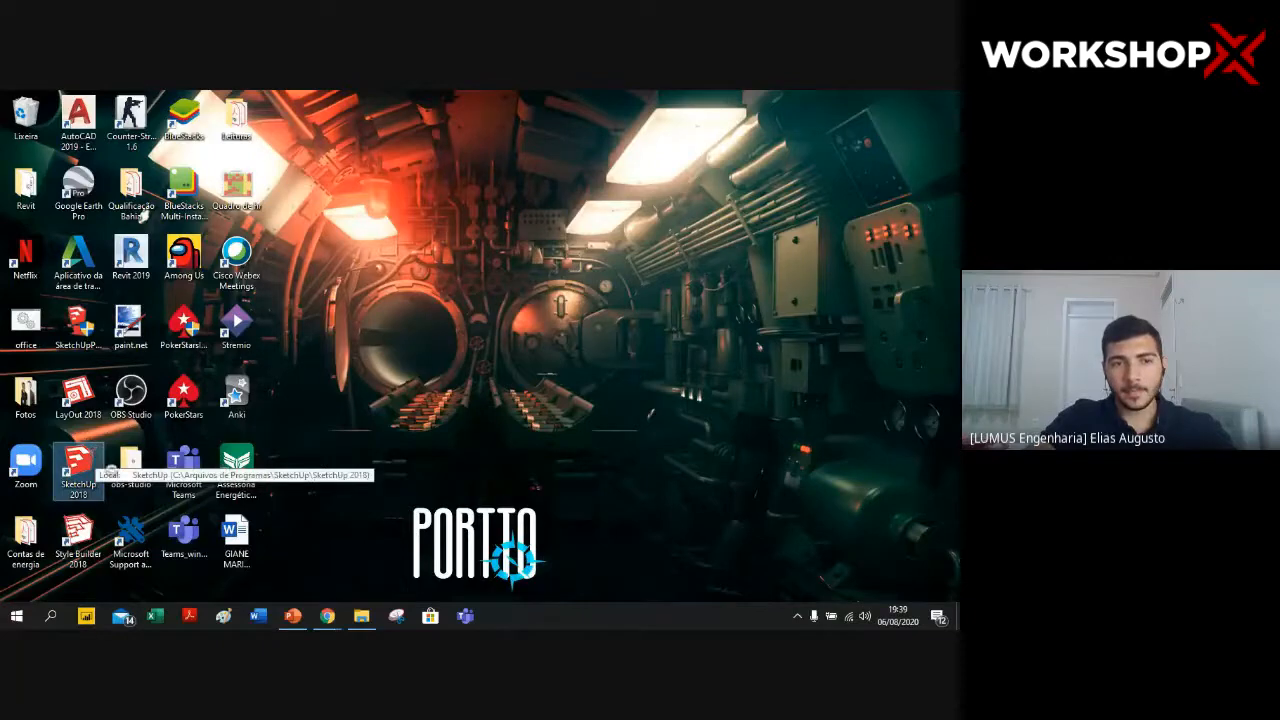
pyautogui.click(327, 615)
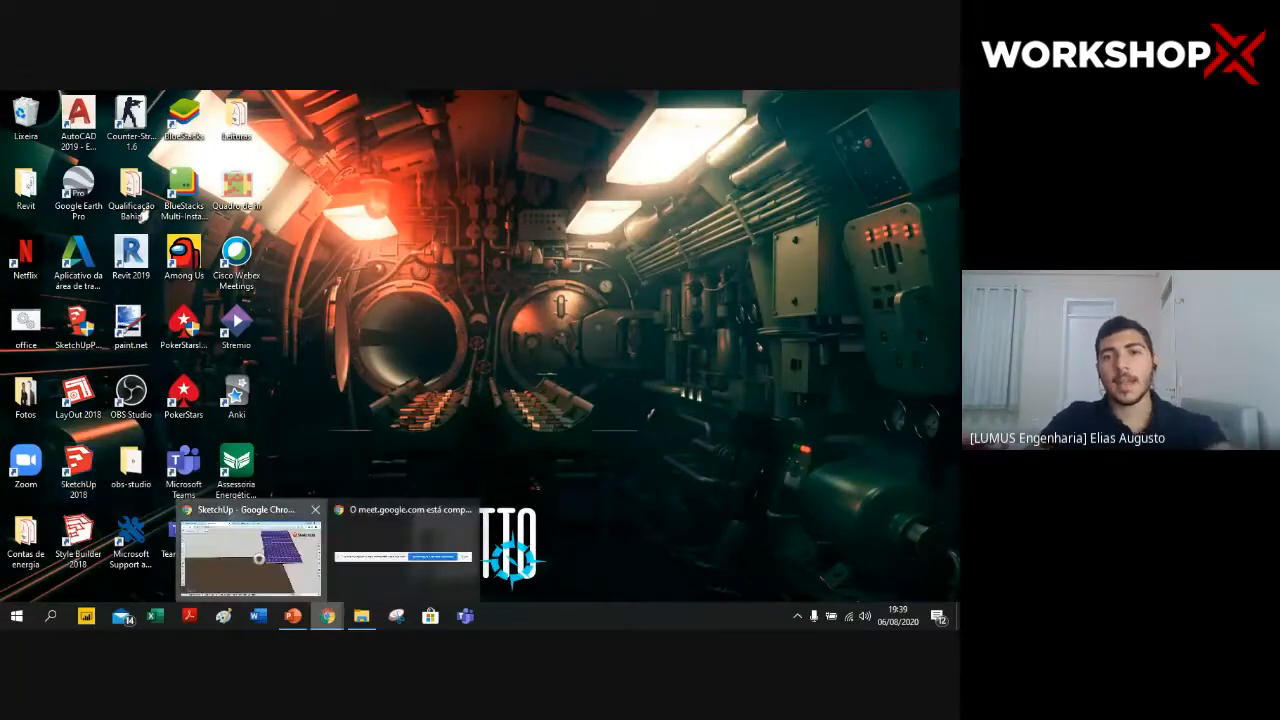
pyautogui.click(250, 552)
pyautogui.scroll(-2, 474, 505)
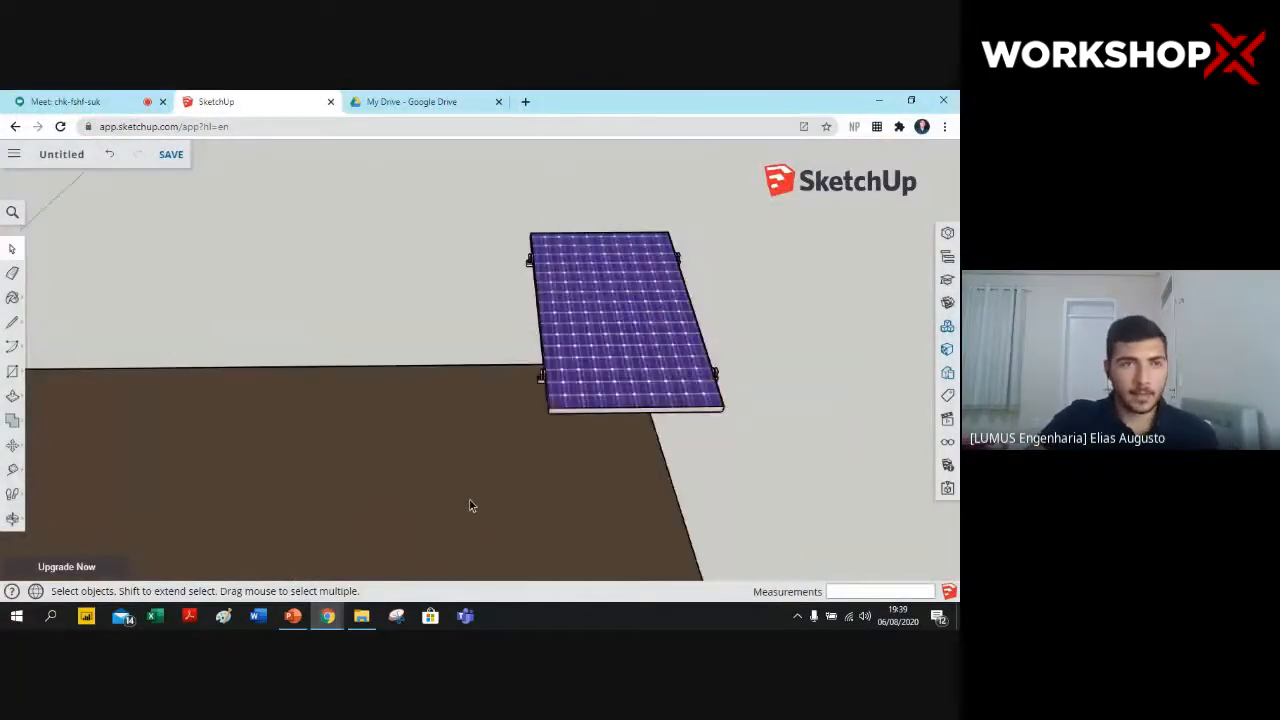
# - Copy the shareable link of the "Workshop - minicurso solar SketchUp" folder in Google Drive
pyautogui.click(418, 97)
pyautogui.rightClick(401, 453)
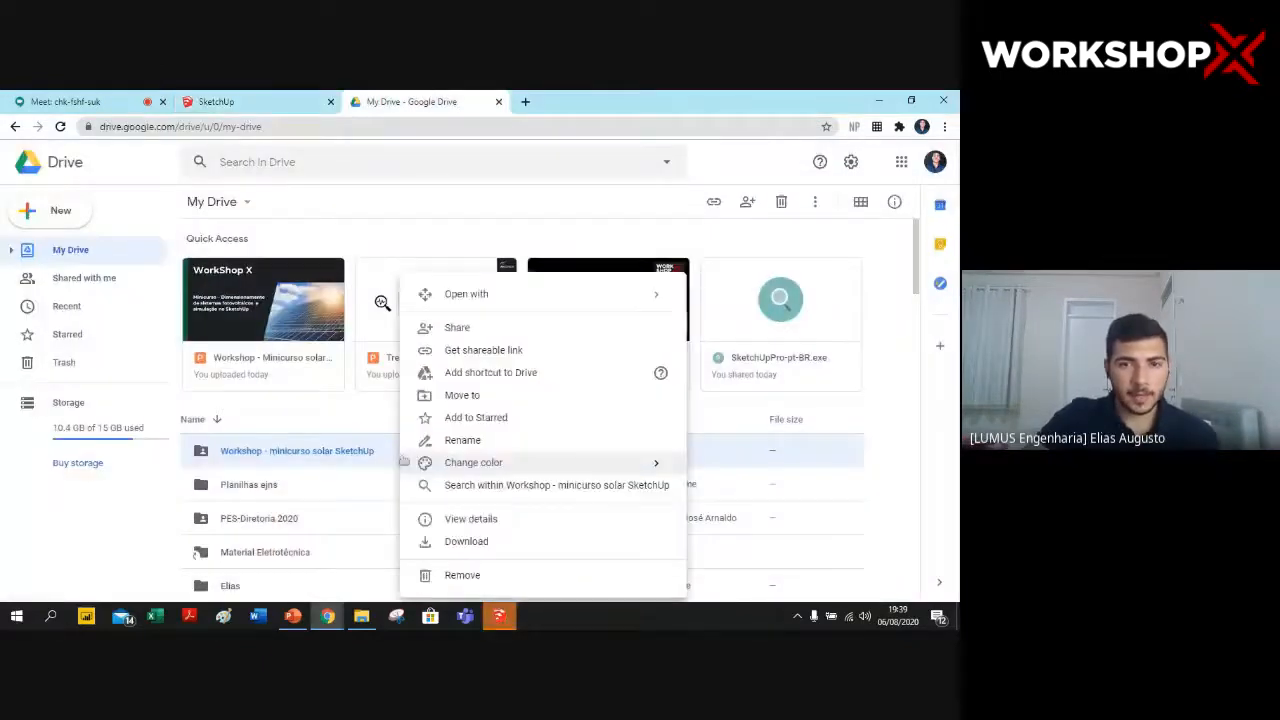
pyautogui.click(503, 350)
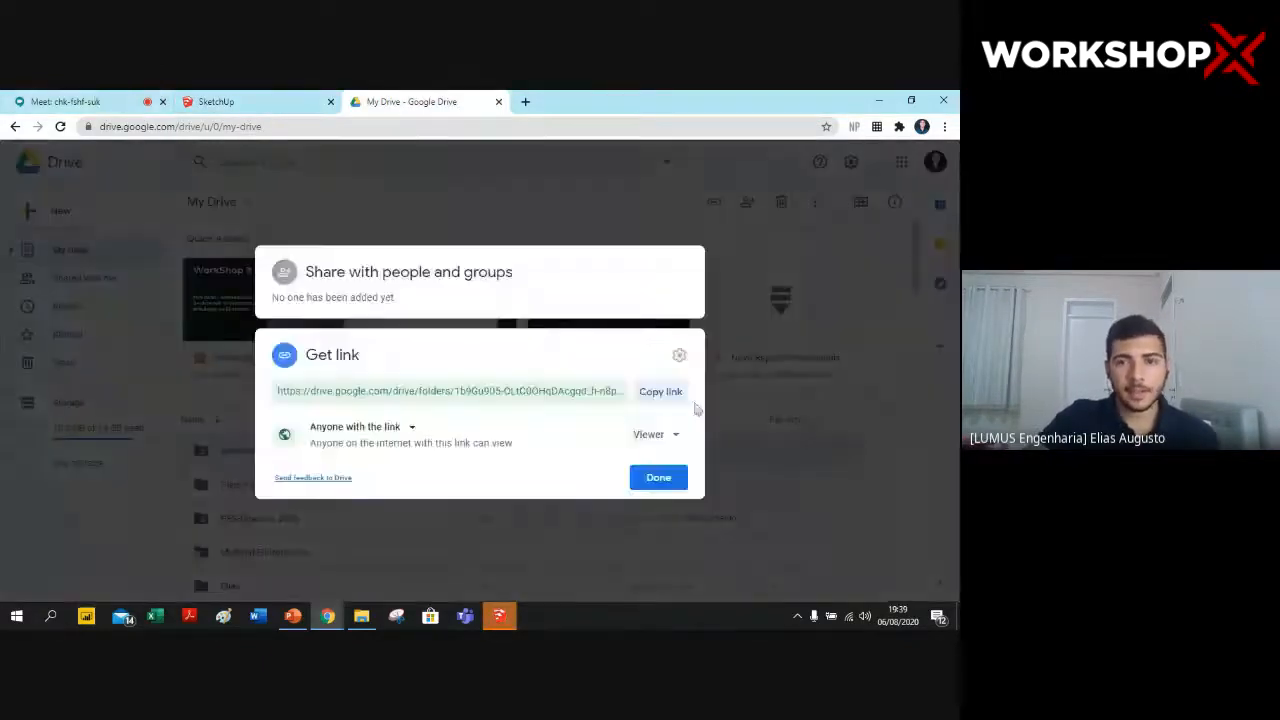
pyautogui.click(664, 393)
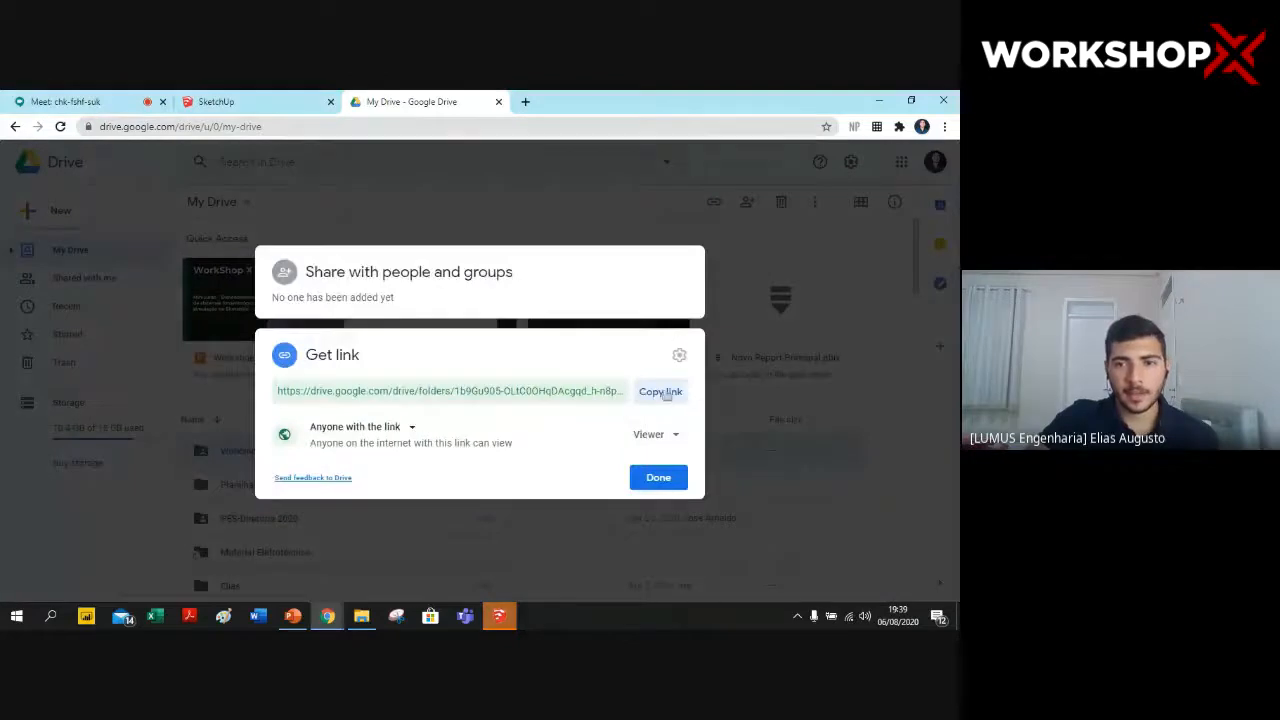
pyautogui.click(662, 479)
# - Send the copied folder link in the Google Meet chat and open the shared folder from it
pyautogui.click(68, 101)
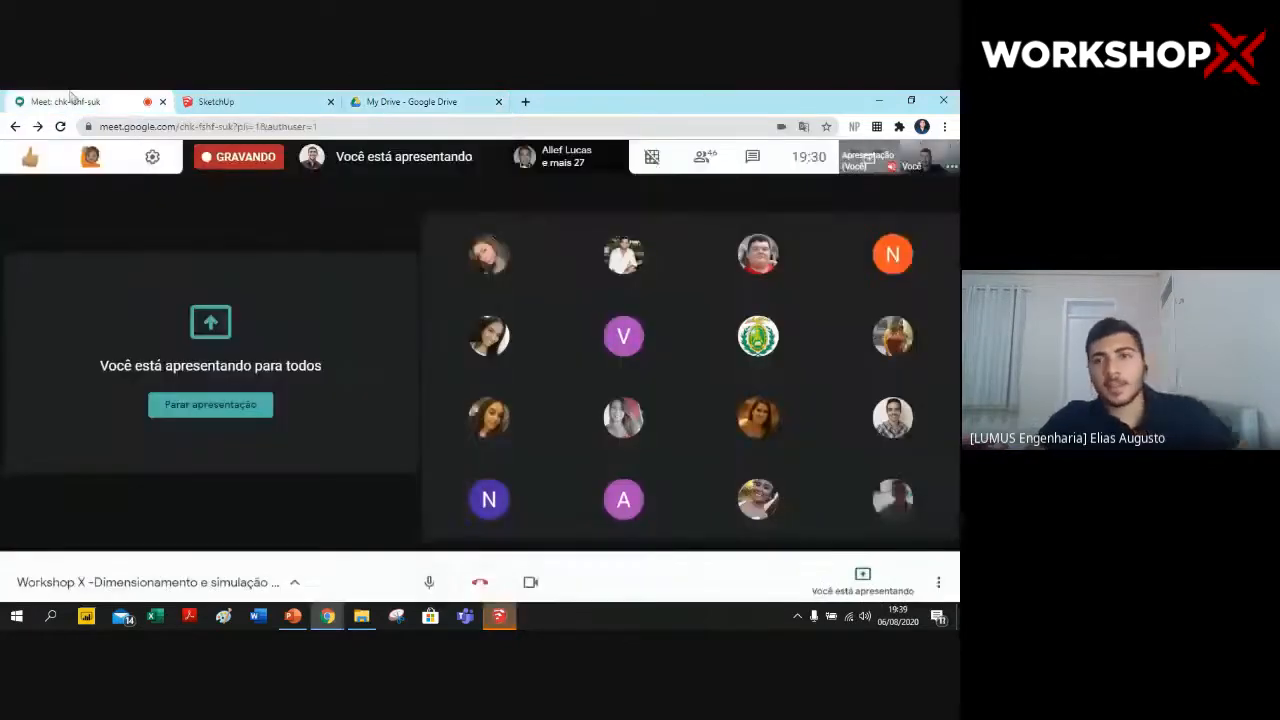
pyautogui.click(752, 156)
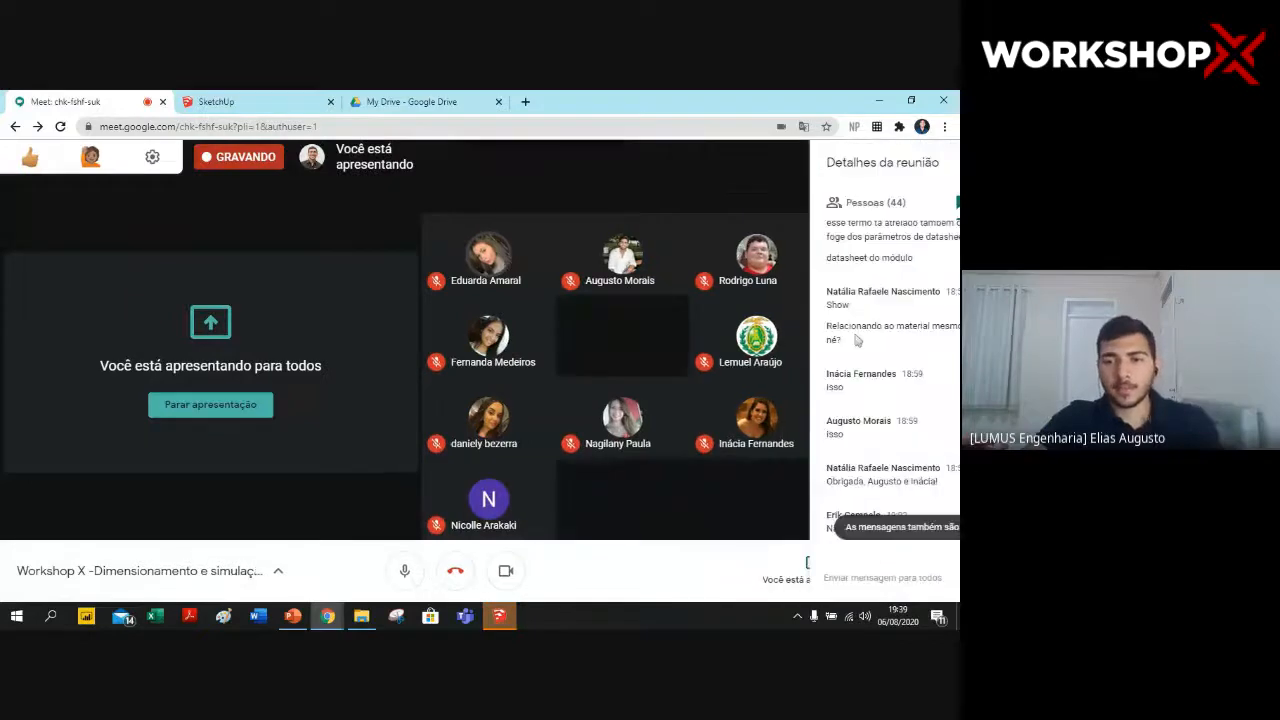
pyautogui.click(790, 578)
pyautogui.hotkey('ctrl', 'v')
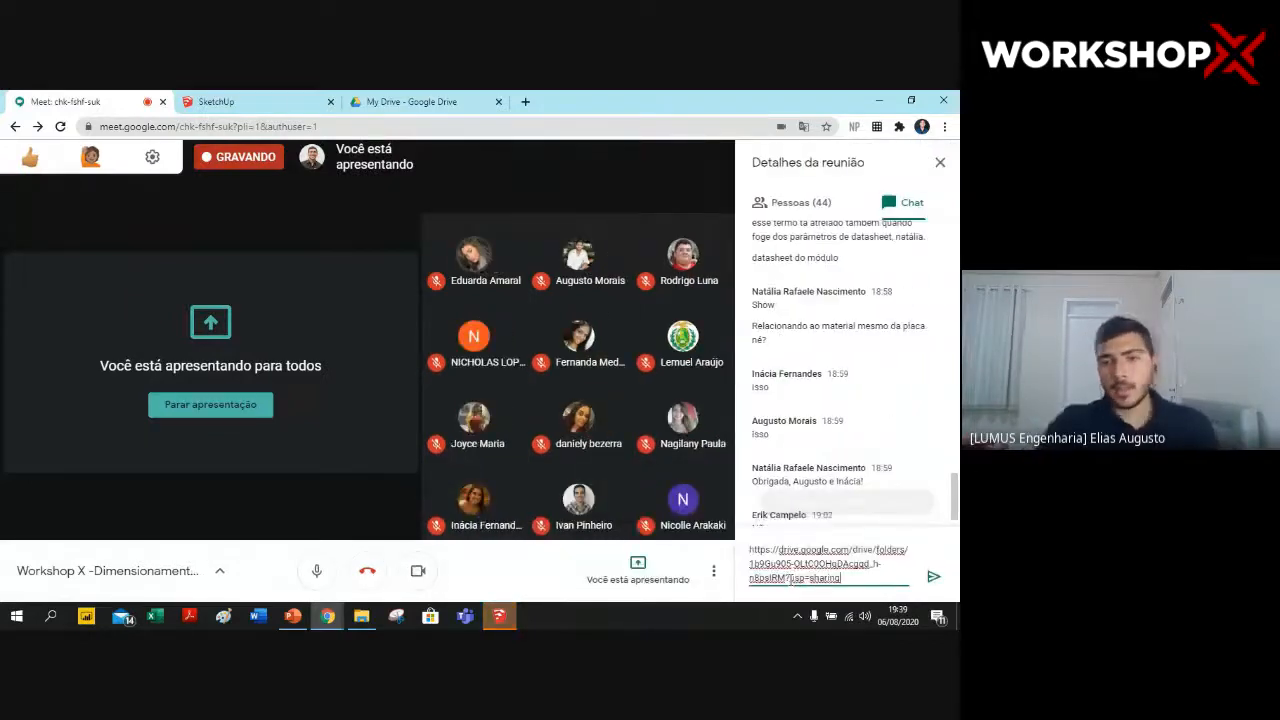
pyautogui.press('Return')
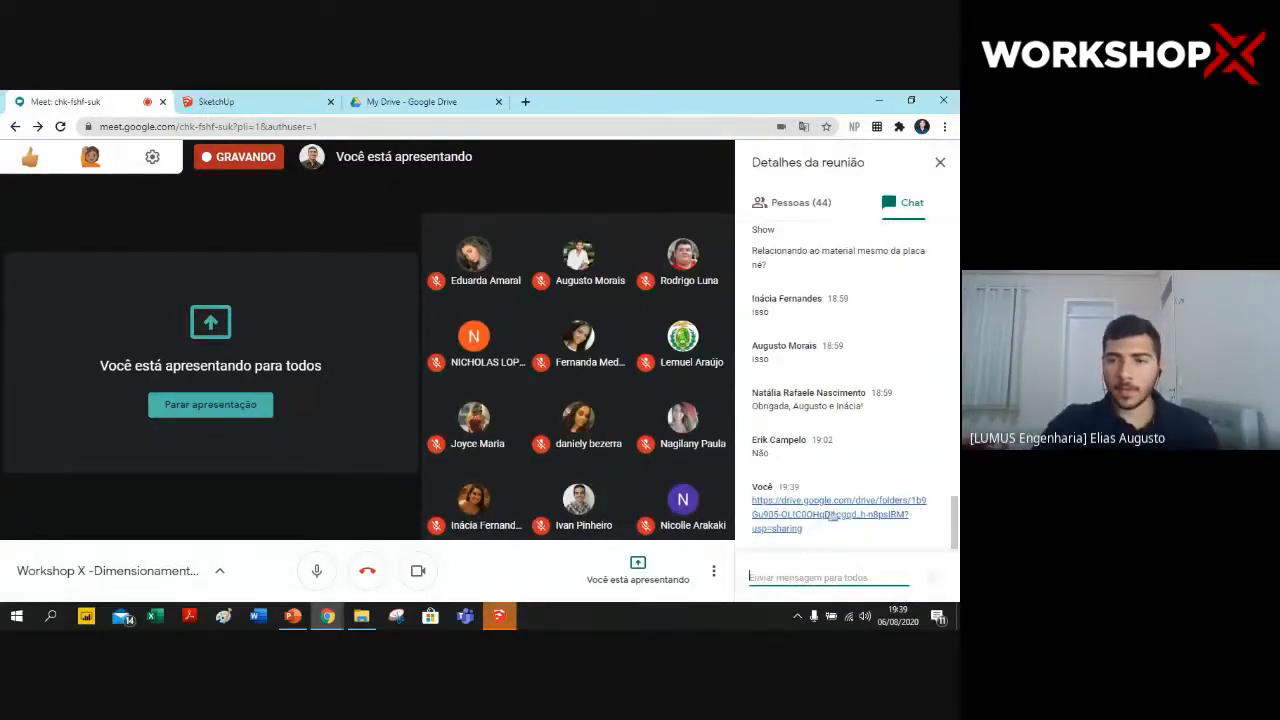
pyautogui.click(830, 514)
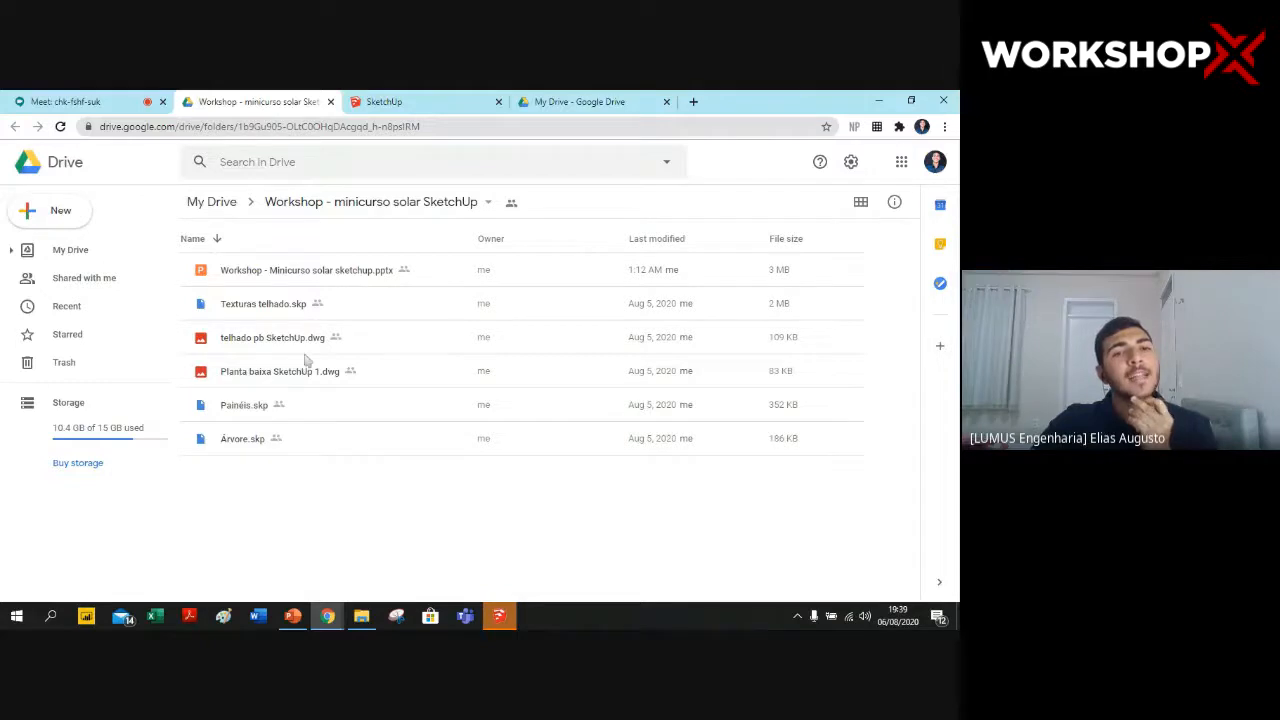
# - Switch to SketchUp Pro 2018 and draw a 25 by 25 m rectangle on the ground from the origin
pyautogui.click(499, 616)
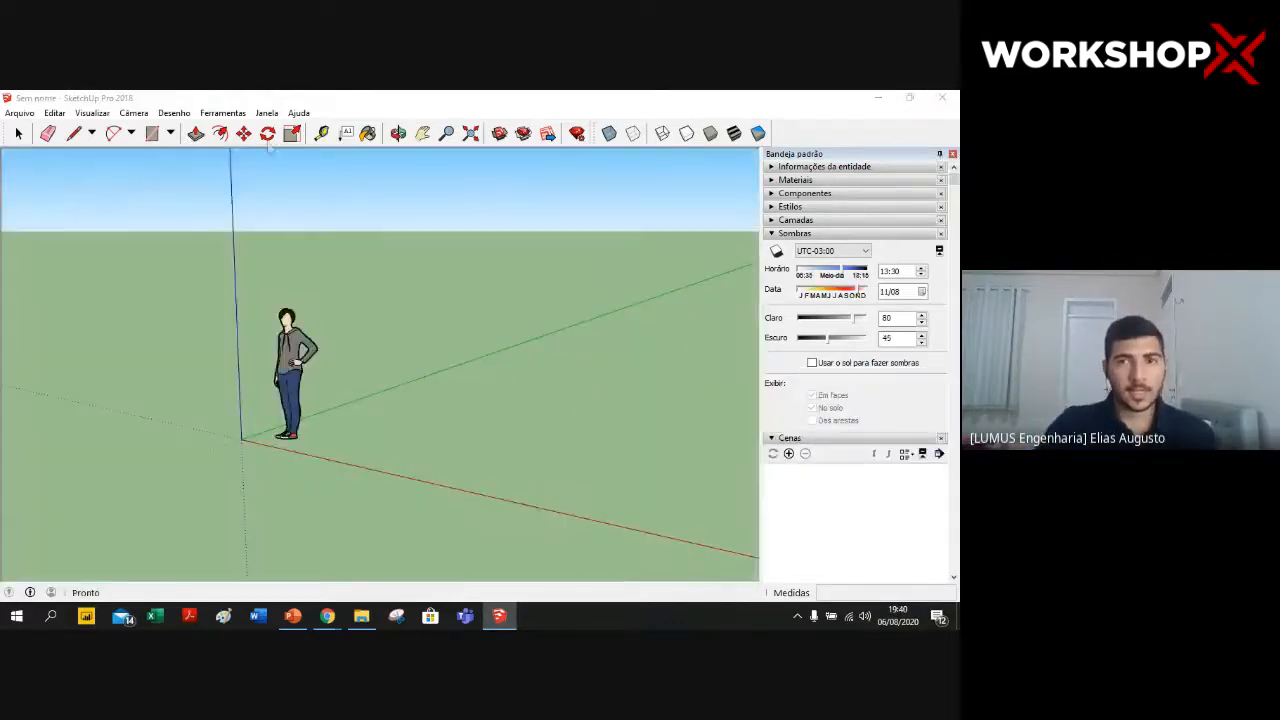
pyautogui.scroll(-2, 568, 291)
pyautogui.moveTo(649, 343); pyautogui.dragTo(684, 311, button='middle')
pyautogui.moveTo(432, 299)
pyautogui.mouseDown(button='middle')
pyautogui.moveTo(434, 357)
pyautogui.moveTo(540, 391)
pyautogui.moveTo(409, 352)
pyautogui.mouseUp(button='middle')
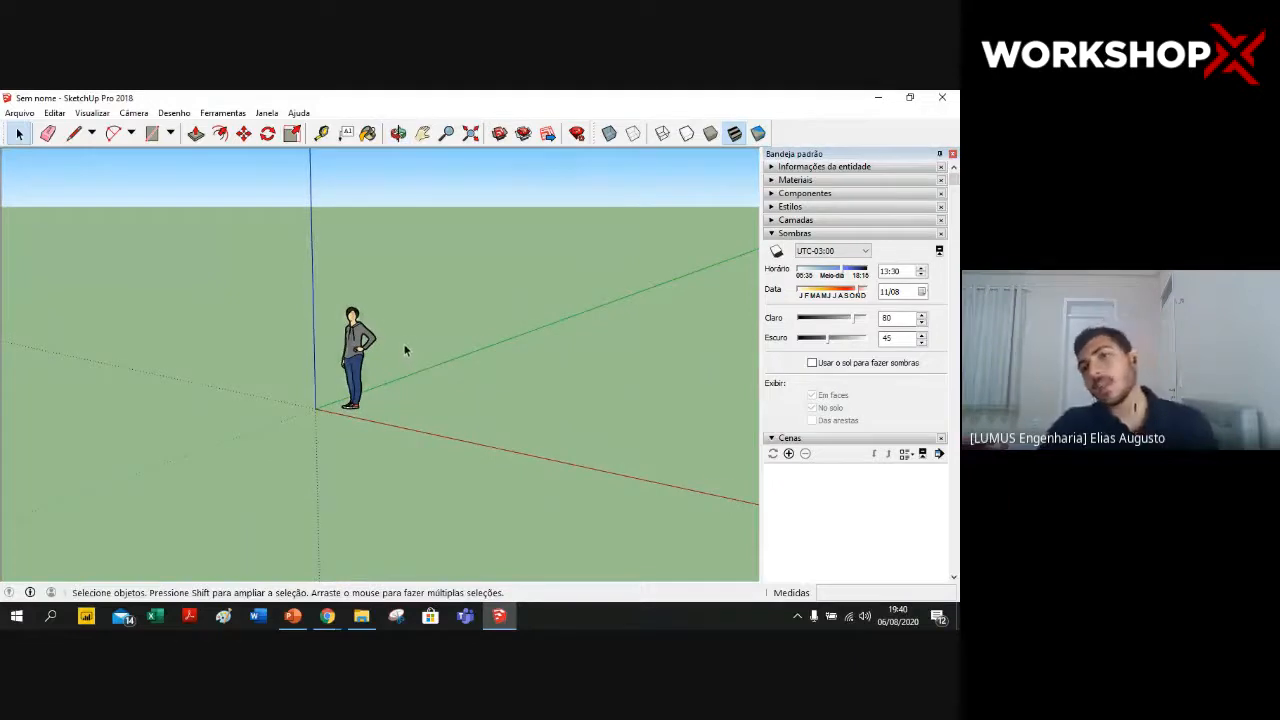
pyautogui.scroll(-1, 405, 350)
pyautogui.scroll(2, 465, 290)
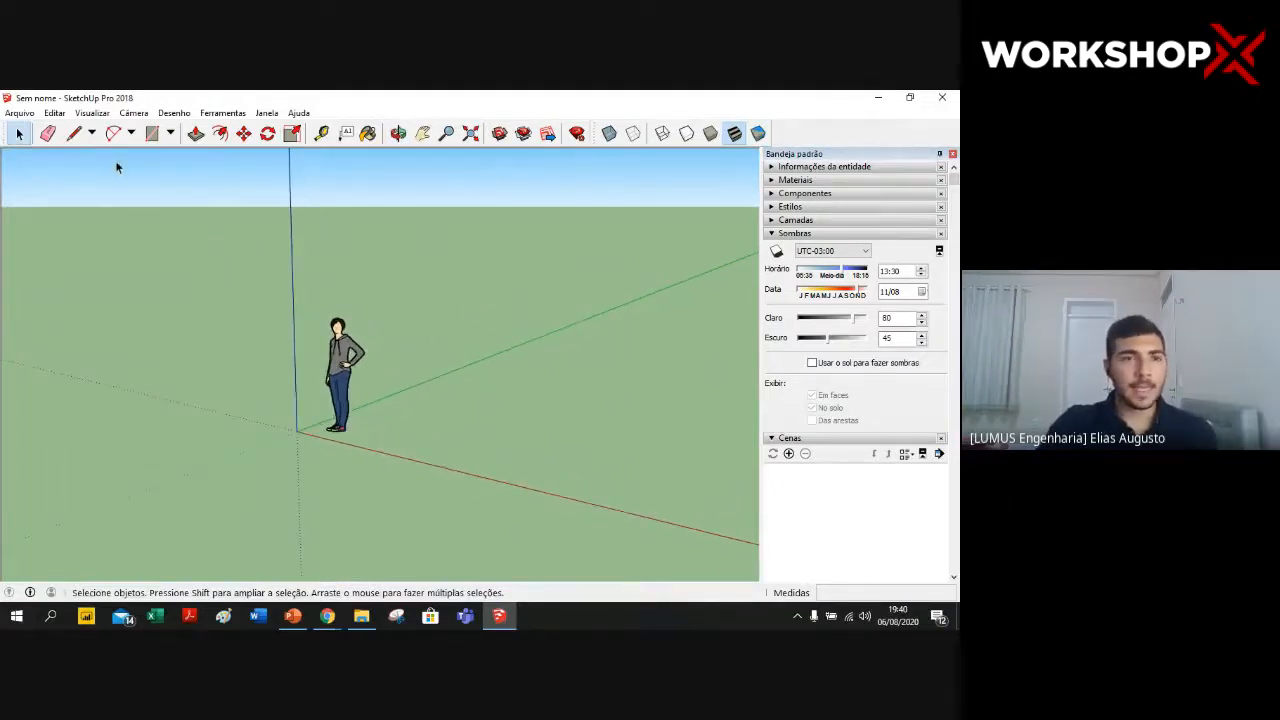
pyautogui.click(151, 133)
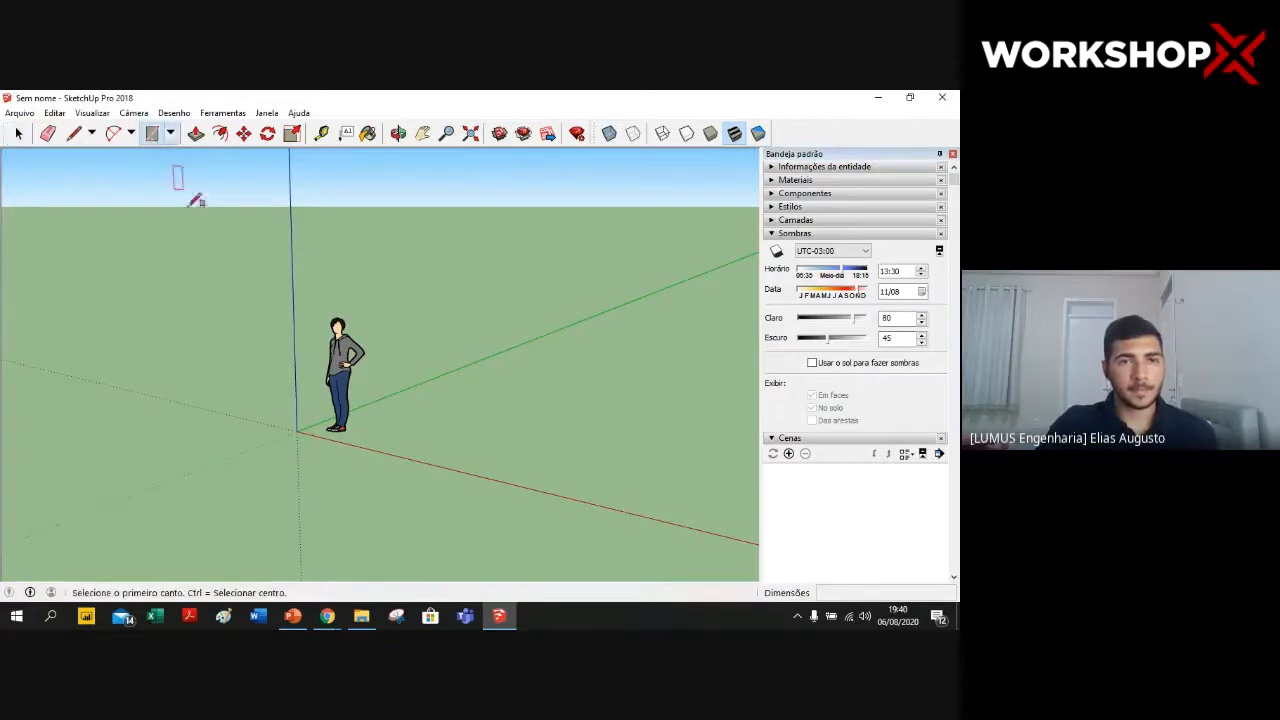
pyautogui.click(297, 430)
pyautogui.scroll(-2, 735, 335)
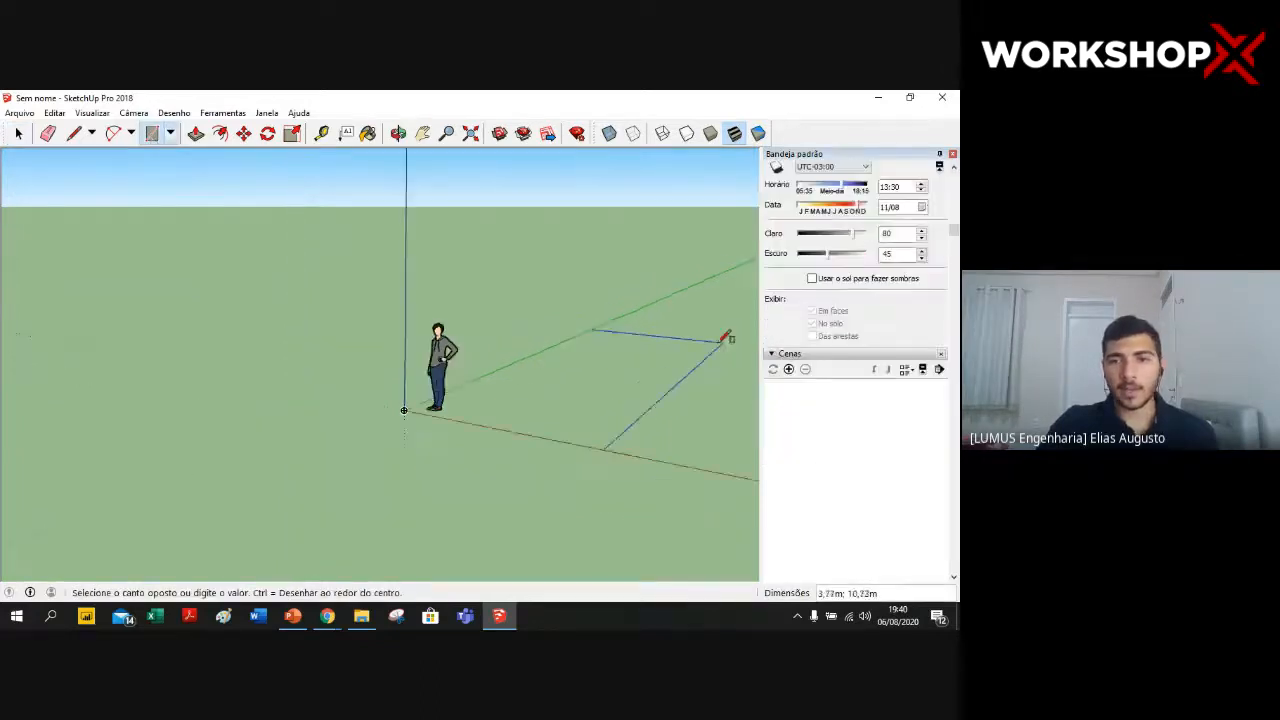
pyautogui.scroll(-2, 727, 337)
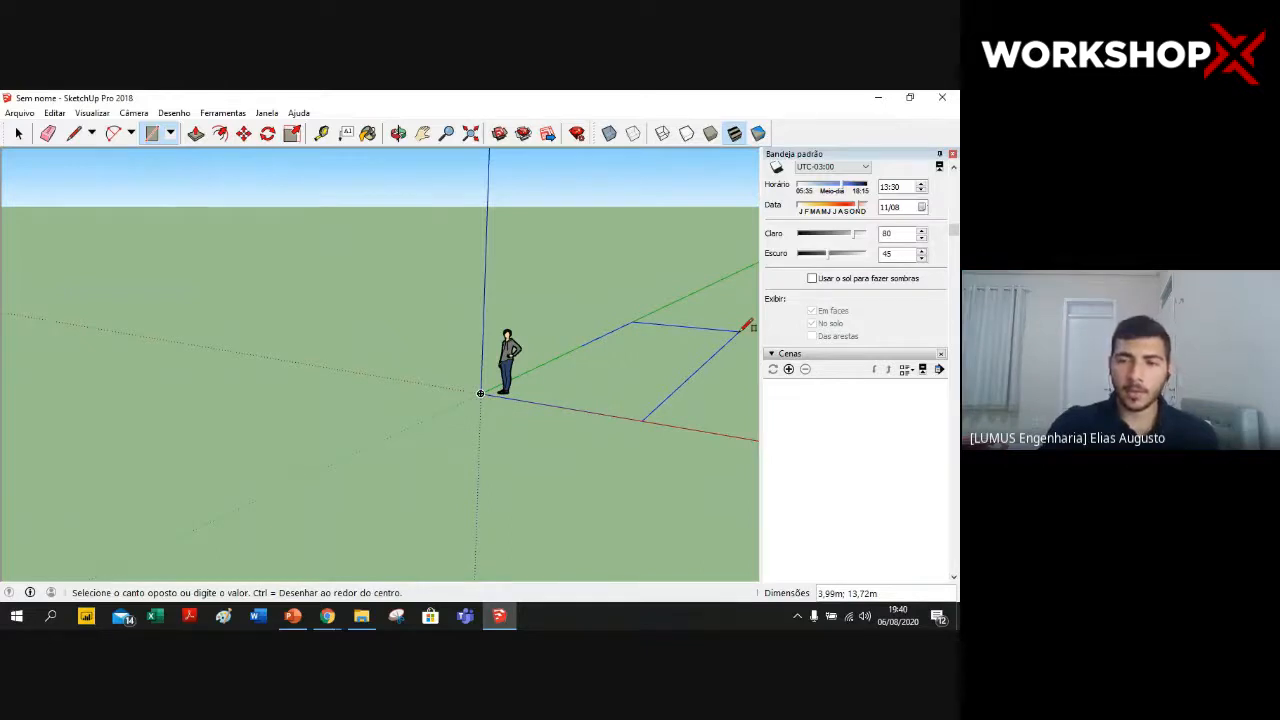
pyautogui.write('25;25')
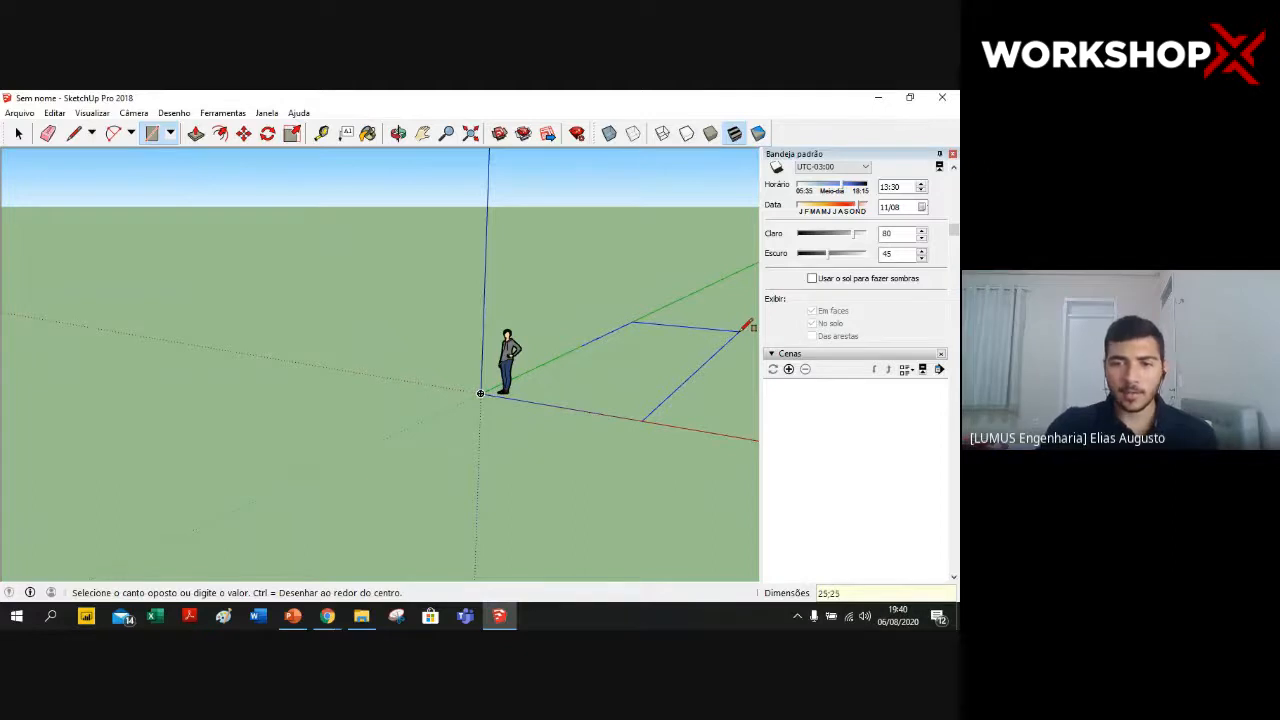
pyautogui.press('Return')
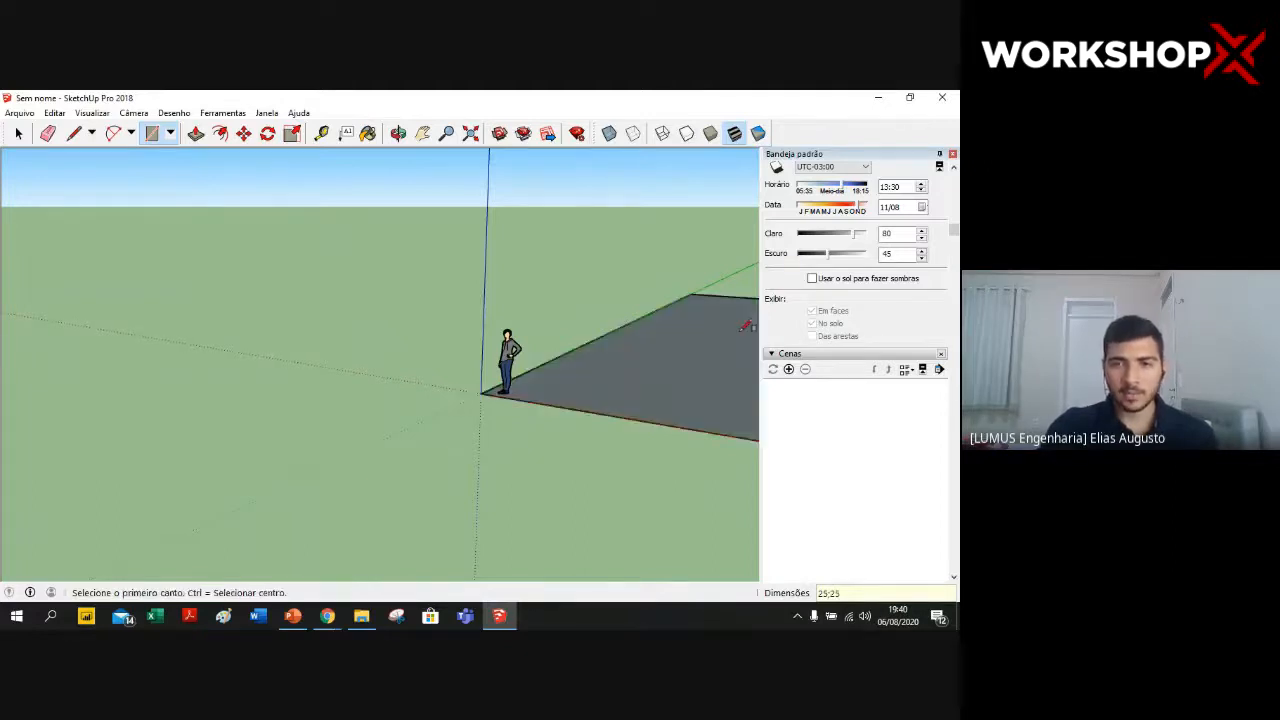
# - Outline a four-sided shape inside the ground face with 5, 7 and 5 m lines, closing it at its starting point
pyautogui.moveTo(386, 353); pyautogui.dragTo(594, 294, button='middle')
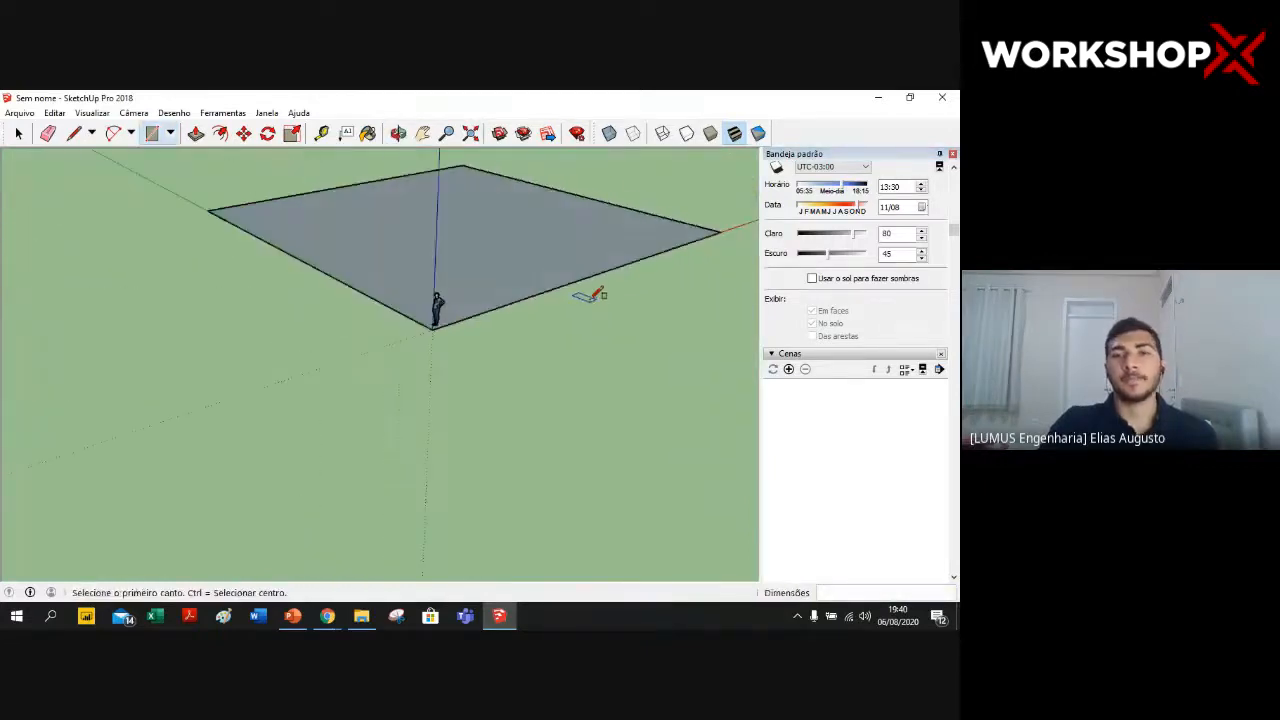
pyautogui.scroll(2, 614, 176)
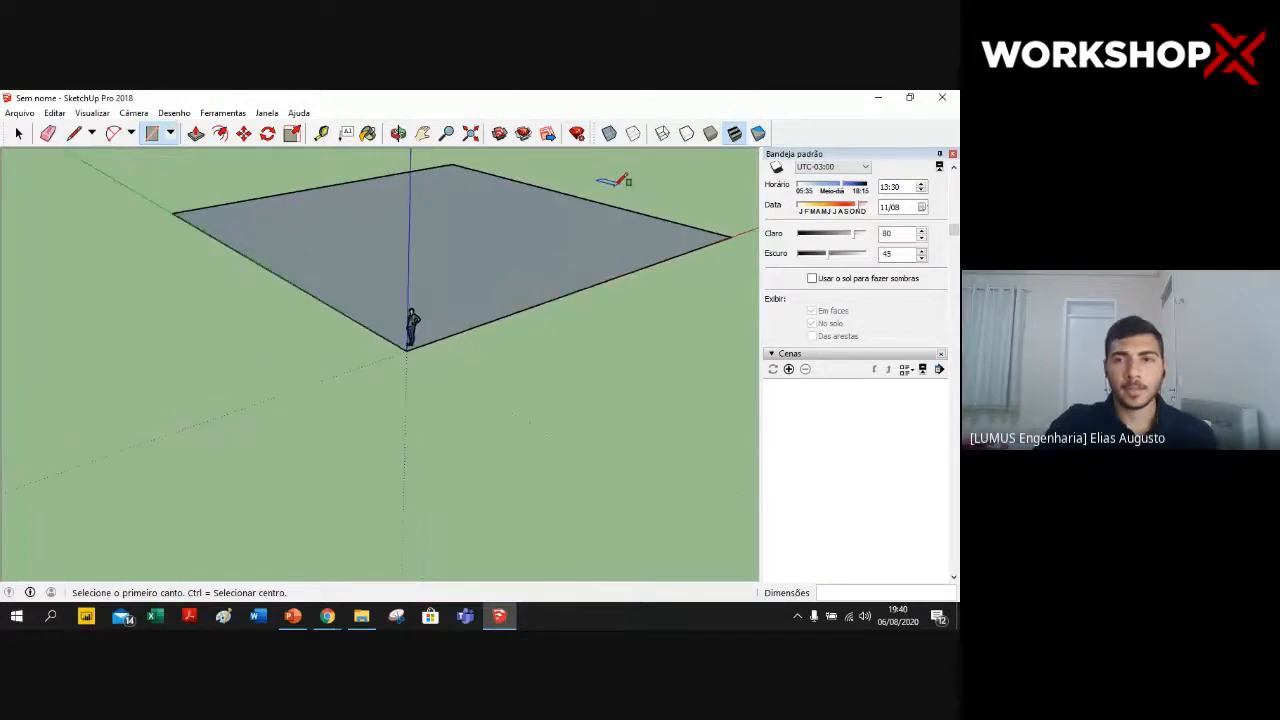
pyautogui.moveTo(668, 189); pyautogui.dragTo(595, 215, button='middle')
pyautogui.scroll(1, 643, 209)
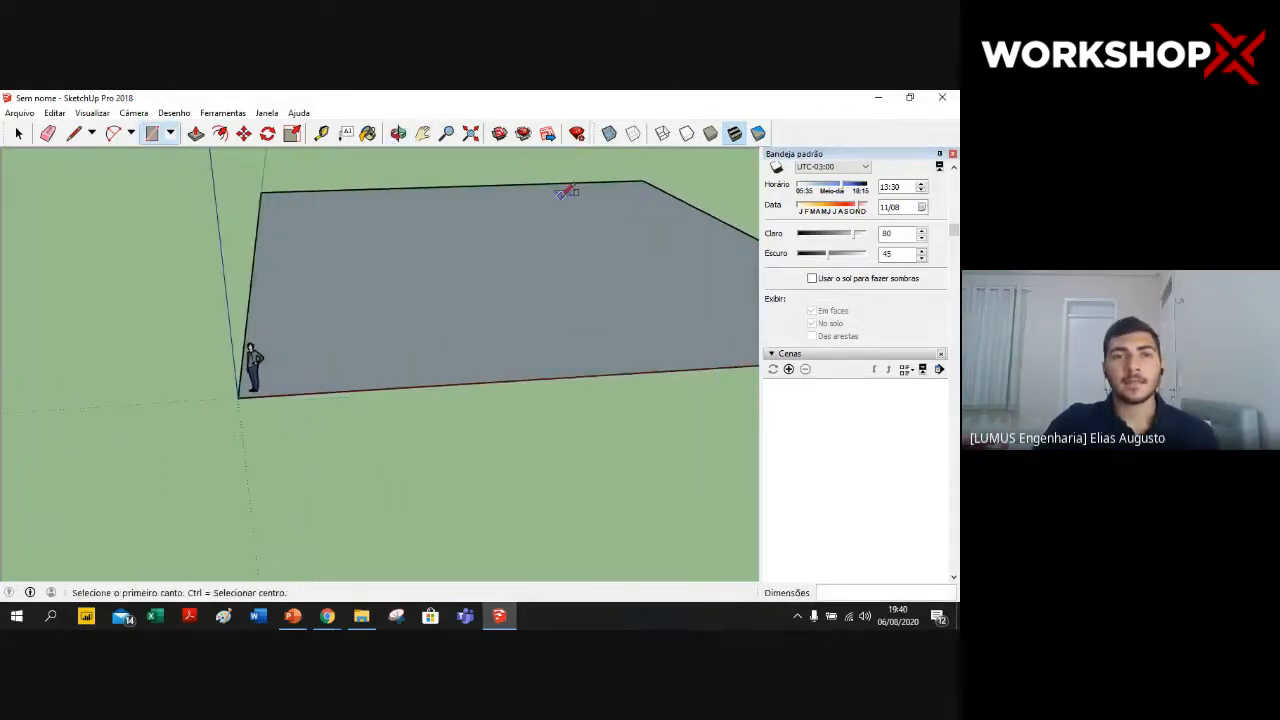
pyautogui.scroll(1, 344, 198)
pyautogui.click(74, 134)
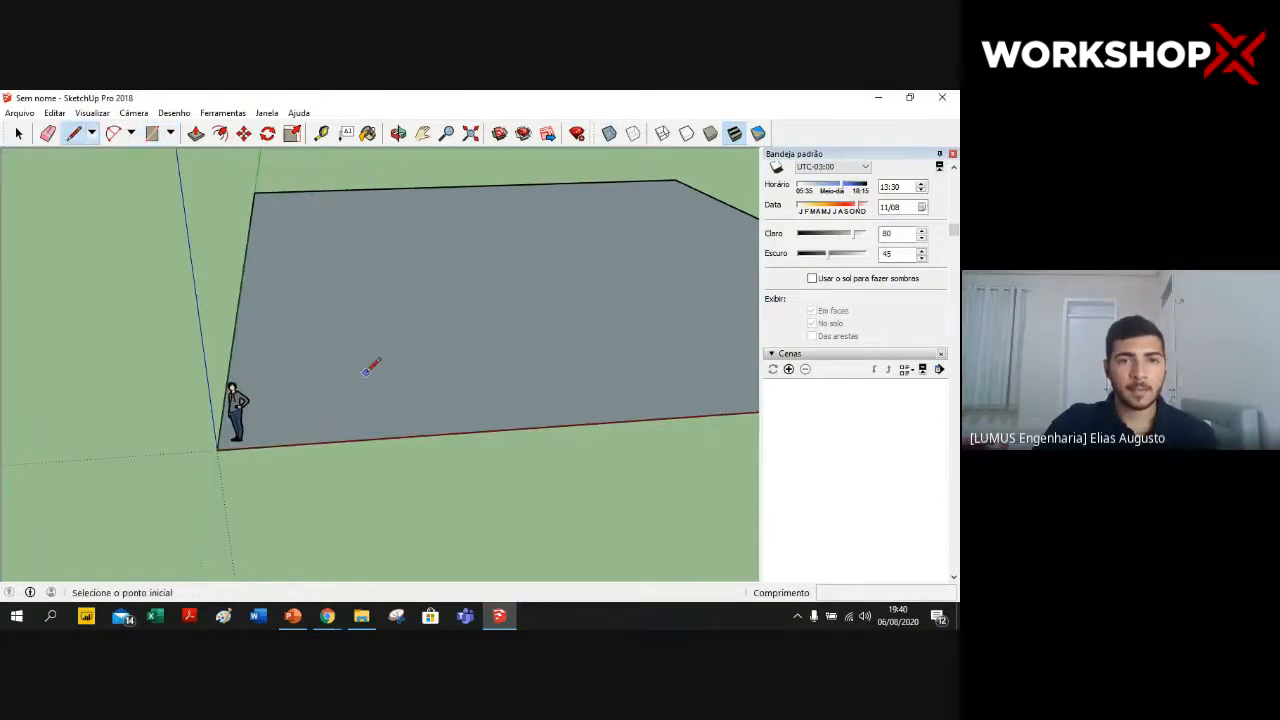
pyautogui.click(371, 369)
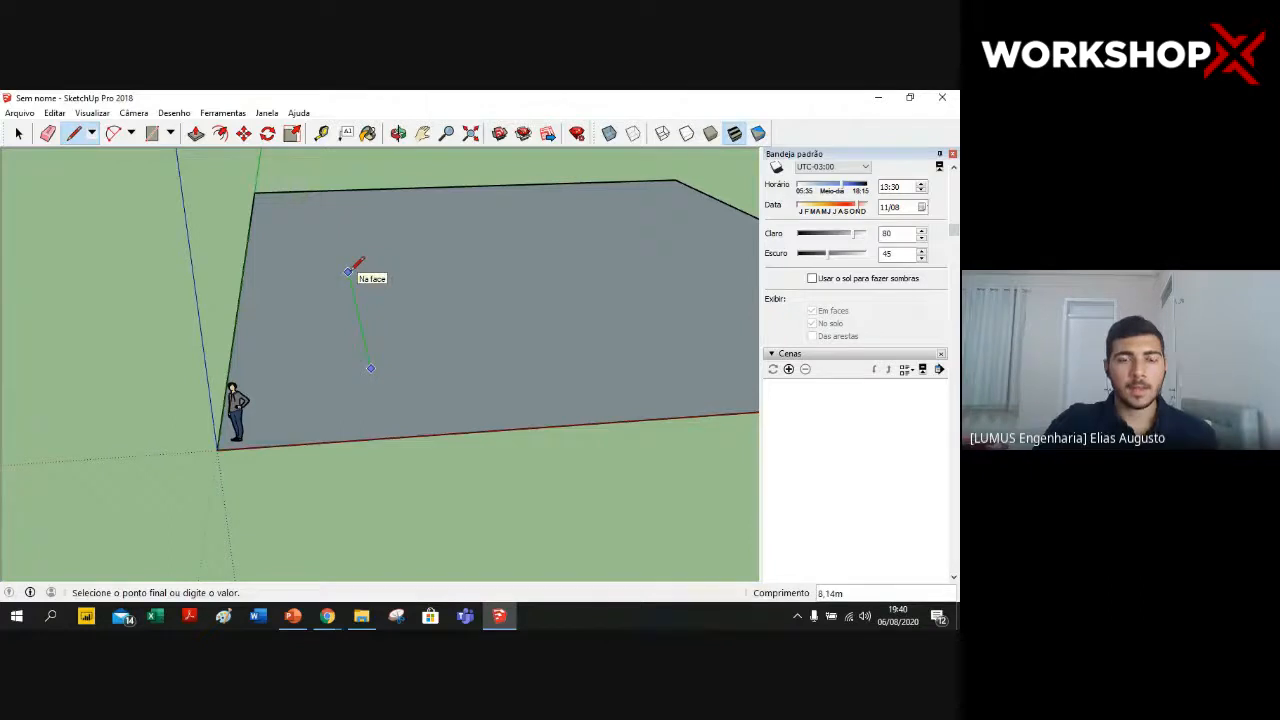
pyautogui.write('5')
pyautogui.press('Return')
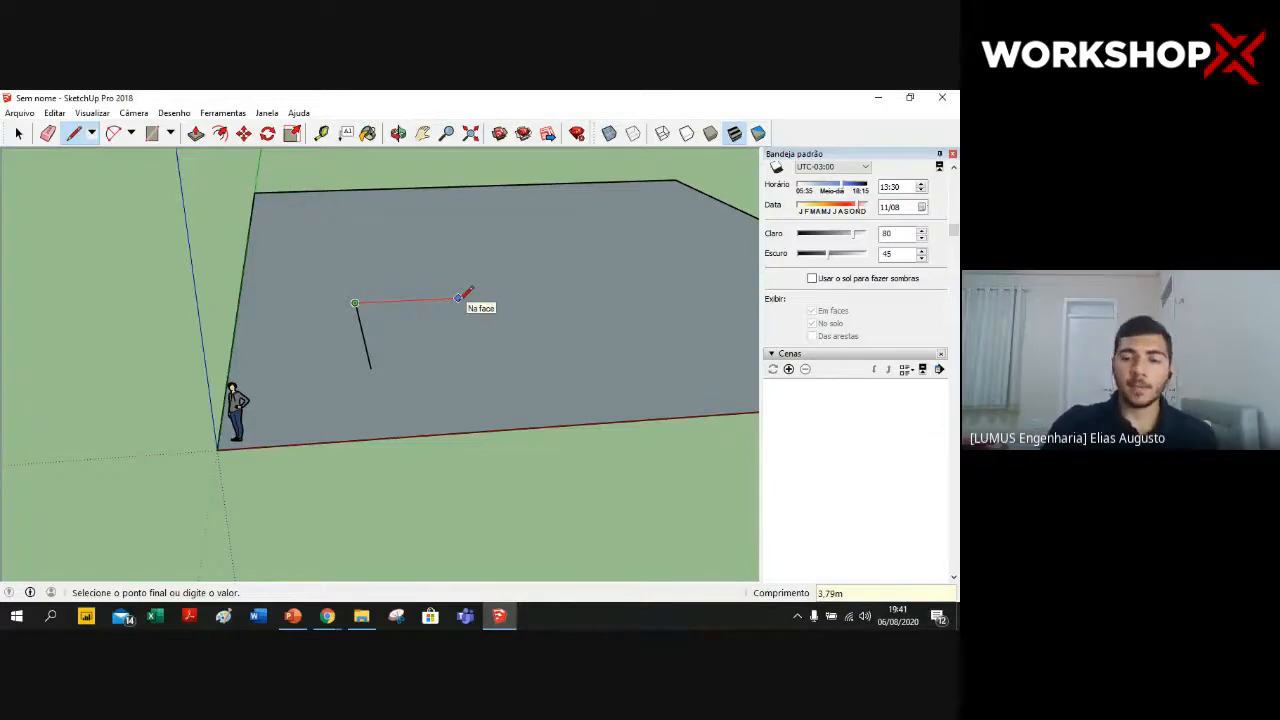
pyautogui.write('7')
pyautogui.press('Return')
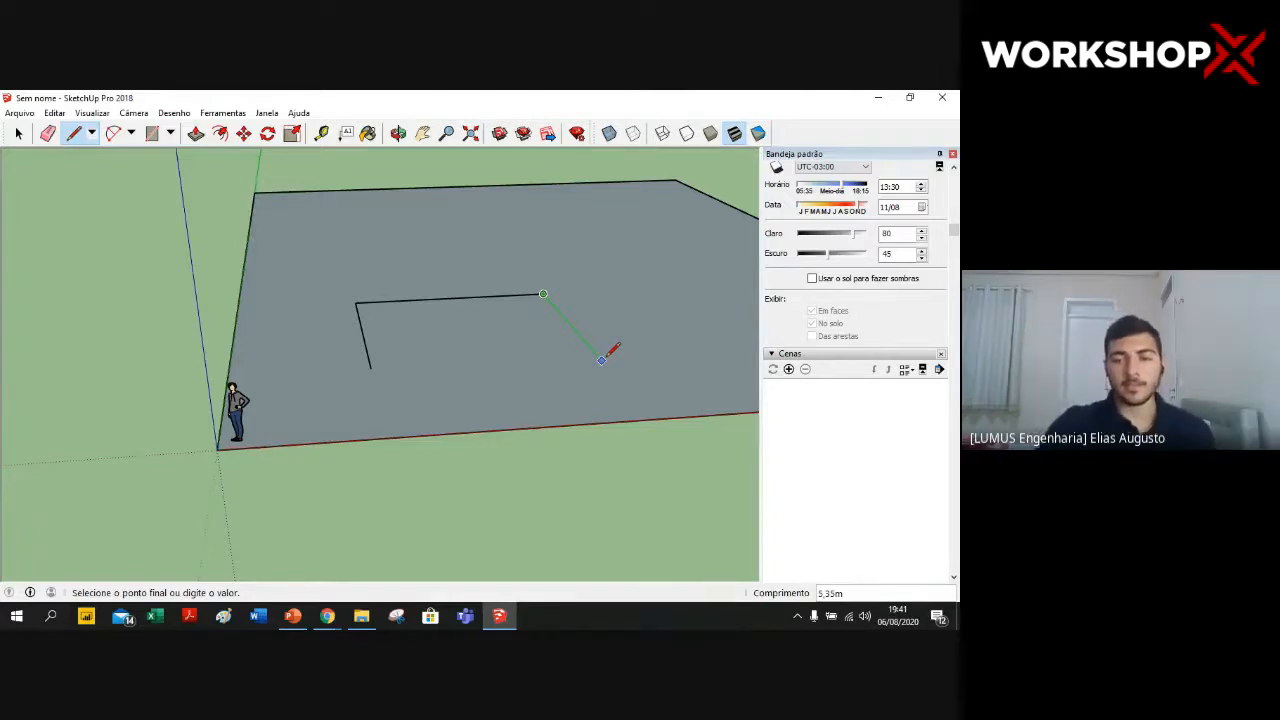
pyautogui.write('5')
pyautogui.press('Return')
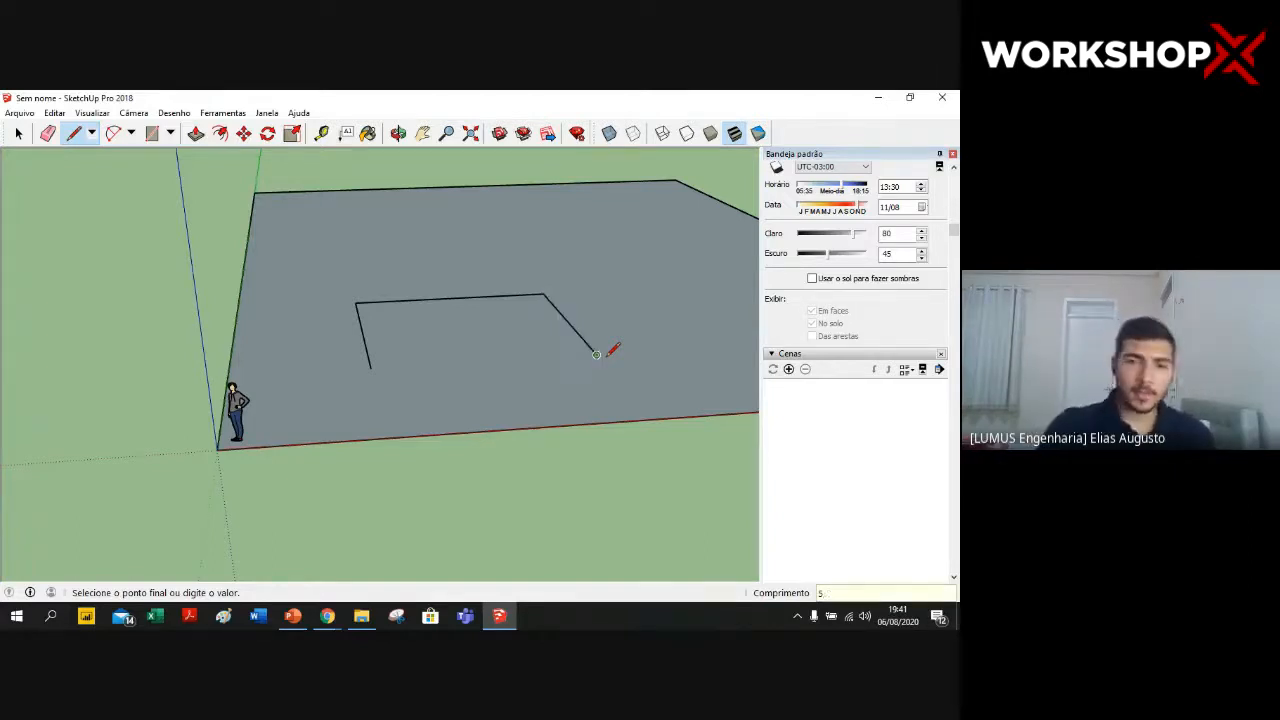
pyautogui.click(371, 368)
# - Raise the inner rectangle 3 m with Push/Pull to form a box
pyautogui.scroll(-3, 467, 366)
pyautogui.moveTo(470, 212); pyautogui.dragTo(506, 263, button='middle')
pyautogui.scroll(3, 499, 270)
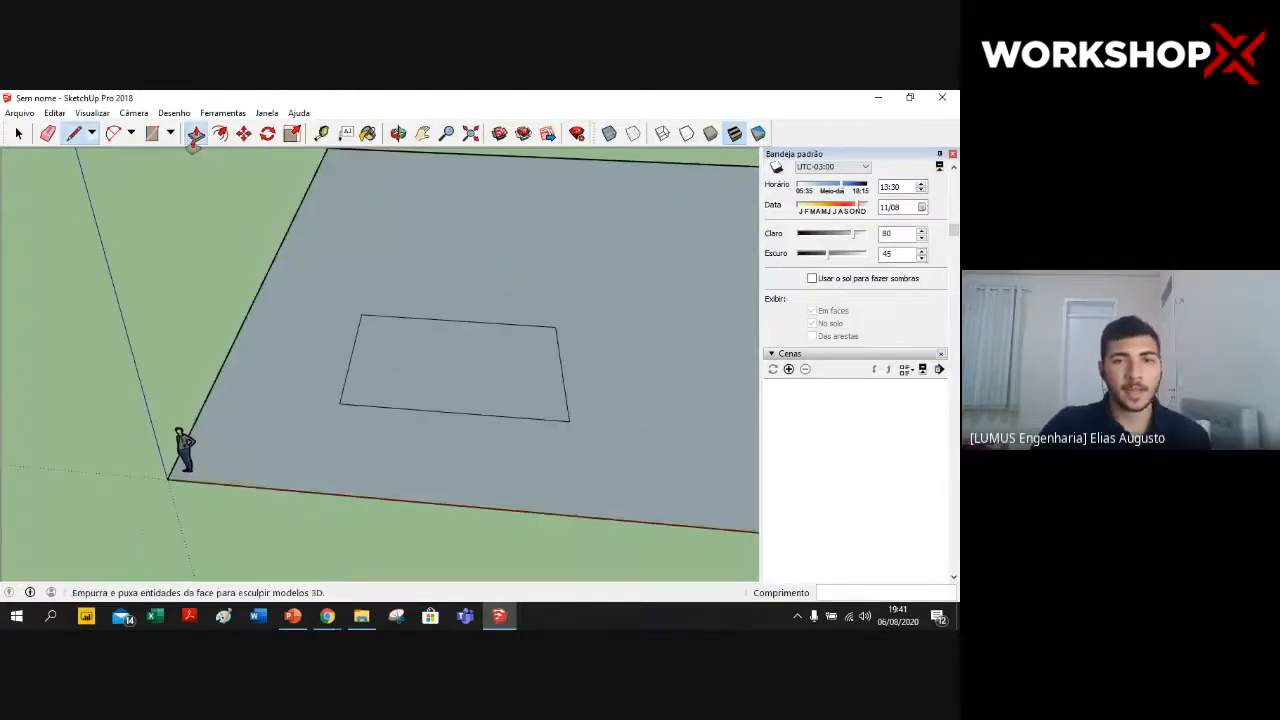
pyautogui.click(196, 134)
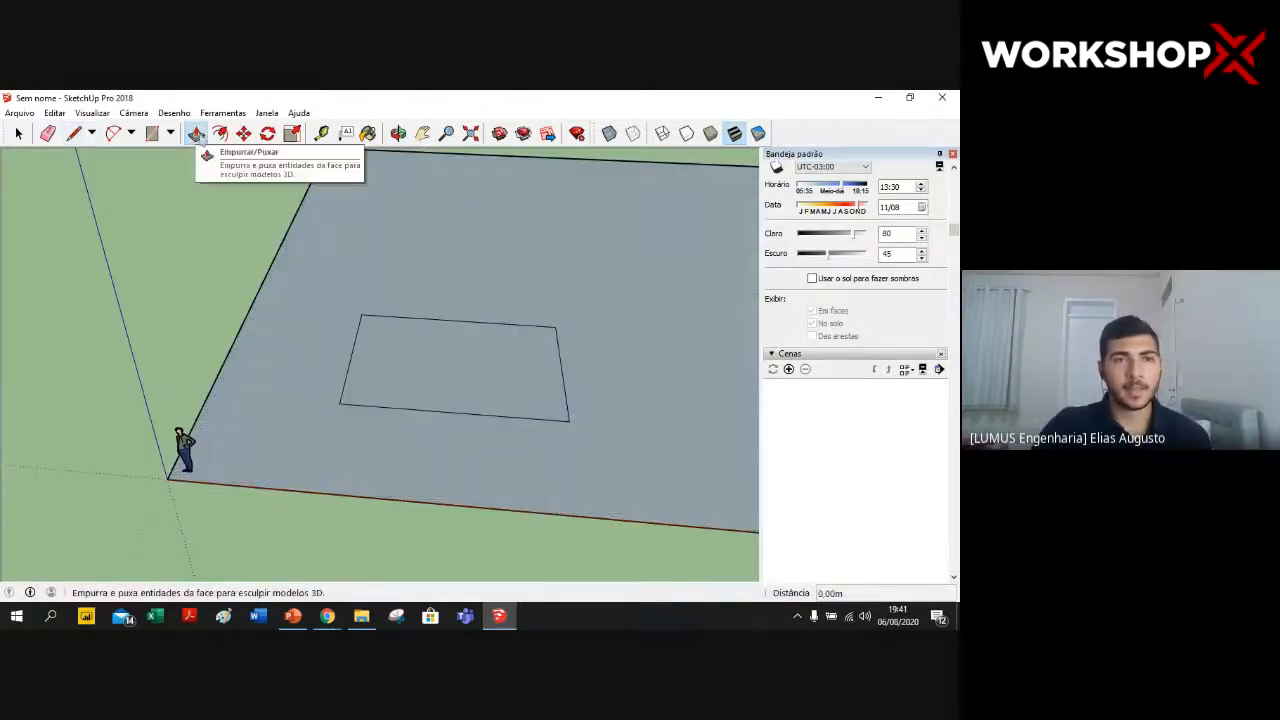
pyautogui.click(470, 369)
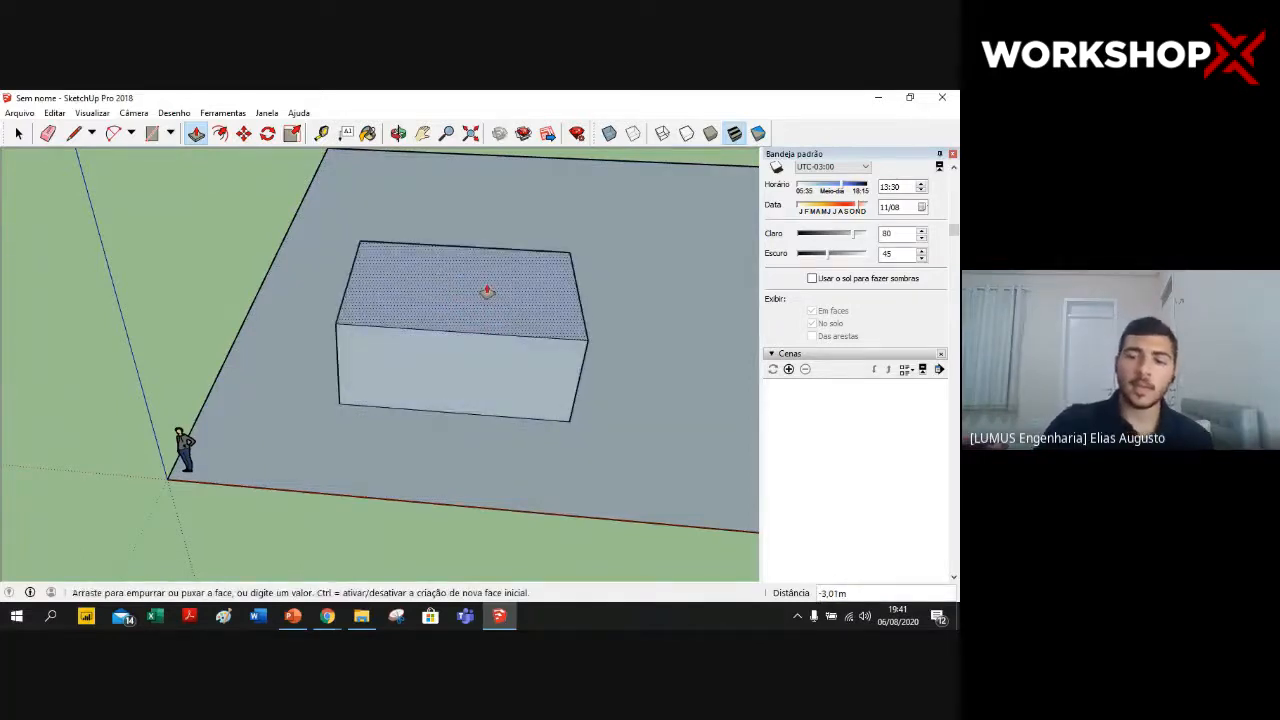
pyautogui.write('3')
pyautogui.press('Return')
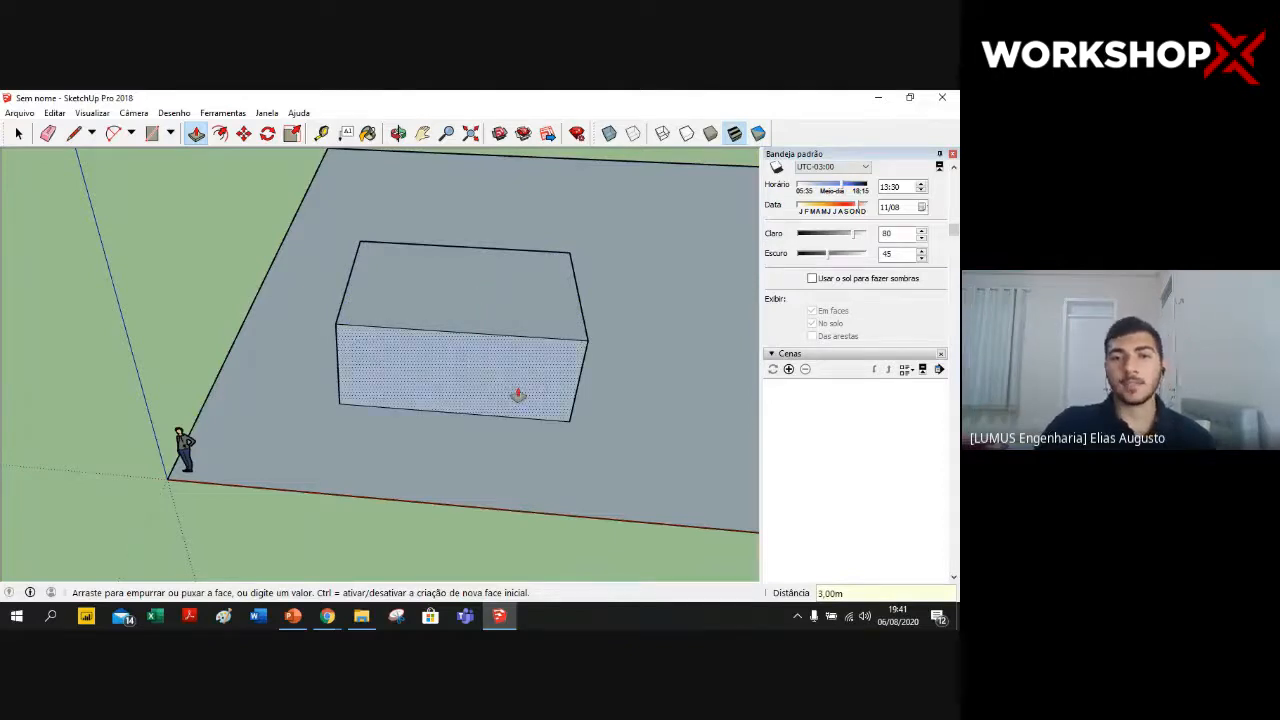
# - Draw a 3 m vertical line on the box's end wall, from bottom to top edge near the left corner
pyautogui.moveTo(501, 467); pyautogui.dragTo(509, 284, button='middle')
pyautogui.moveTo(473, 233)
pyautogui.mouseDown(button='middle')
pyautogui.moveTo(466, 224)
pyautogui.moveTo(537, 309)
pyautogui.moveTo(569, 289)
pyautogui.moveTo(391, 343)
pyautogui.moveTo(312, 316)
pyautogui.moveTo(323, 320)
pyautogui.moveTo(297, 289)
pyautogui.moveTo(371, 289)
pyautogui.mouseUp(button='middle')
pyautogui.moveTo(626, 260)
pyautogui.mouseDown(button='middle')
pyautogui.moveTo(617, 240)
pyautogui.moveTo(491, 274)
pyautogui.moveTo(303, 254)
pyautogui.moveTo(288, 220)
pyautogui.mouseUp(button='middle')
pyautogui.click(74, 135)
pyautogui.moveTo(326, 285); pyautogui.dragTo(472, 262, button='middle')
pyautogui.moveTo(340, 462); pyautogui.dragTo(366, 302, button='middle')
pyautogui.moveTo(360, 255); pyautogui.dragTo(360, 326, button='middle')
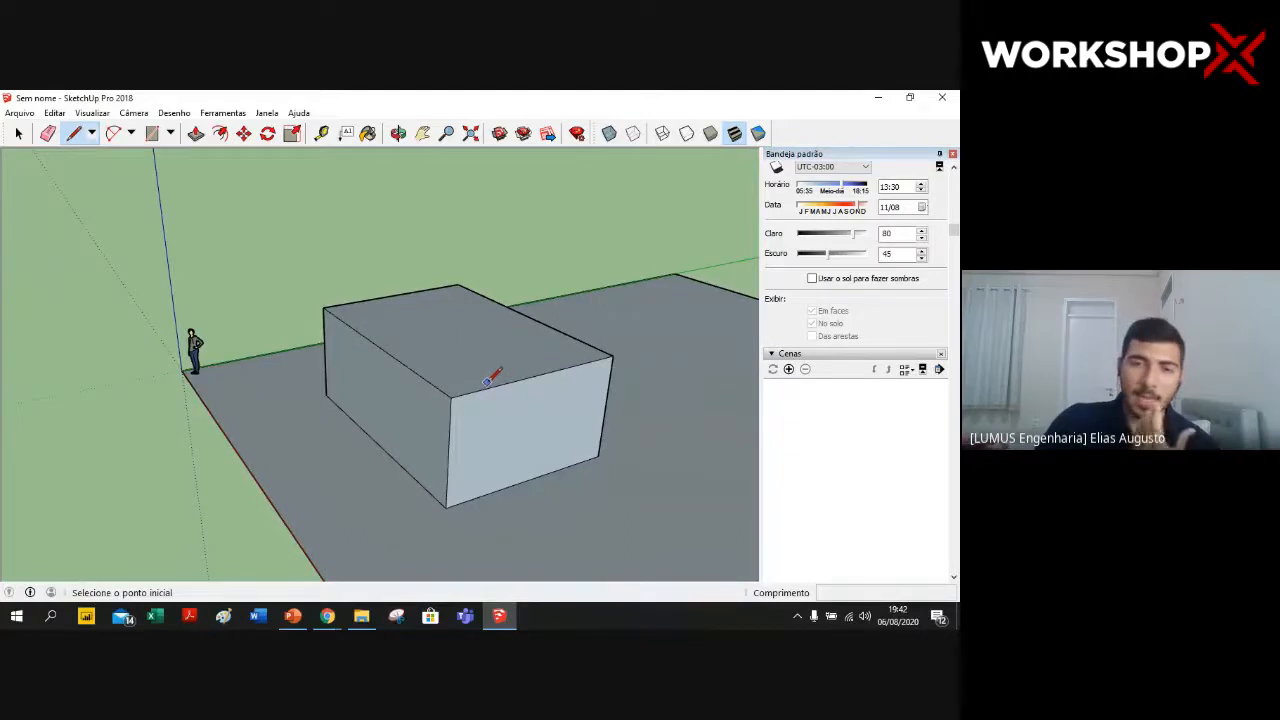
pyautogui.moveTo(600, 260); pyautogui.dragTo(494, 251, button='middle')
pyautogui.moveTo(560, 306); pyautogui.dragTo(591, 280, button='middle')
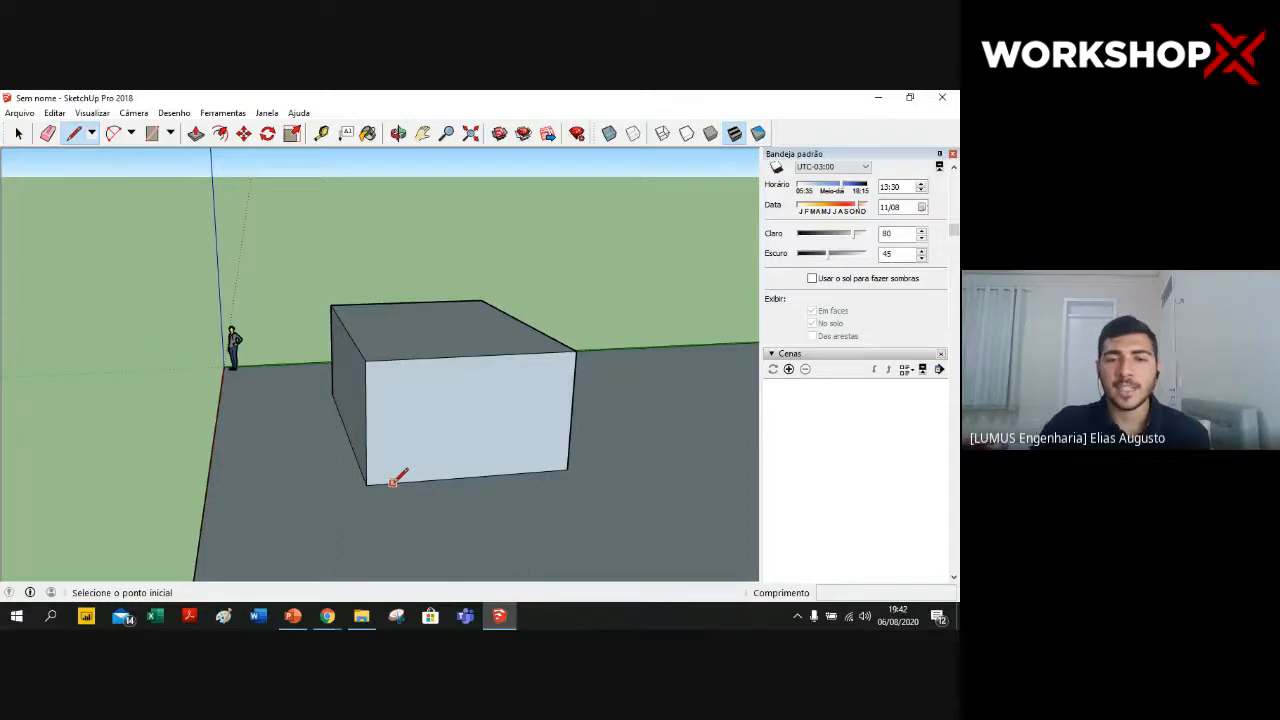
pyautogui.scroll(2, 393, 481)
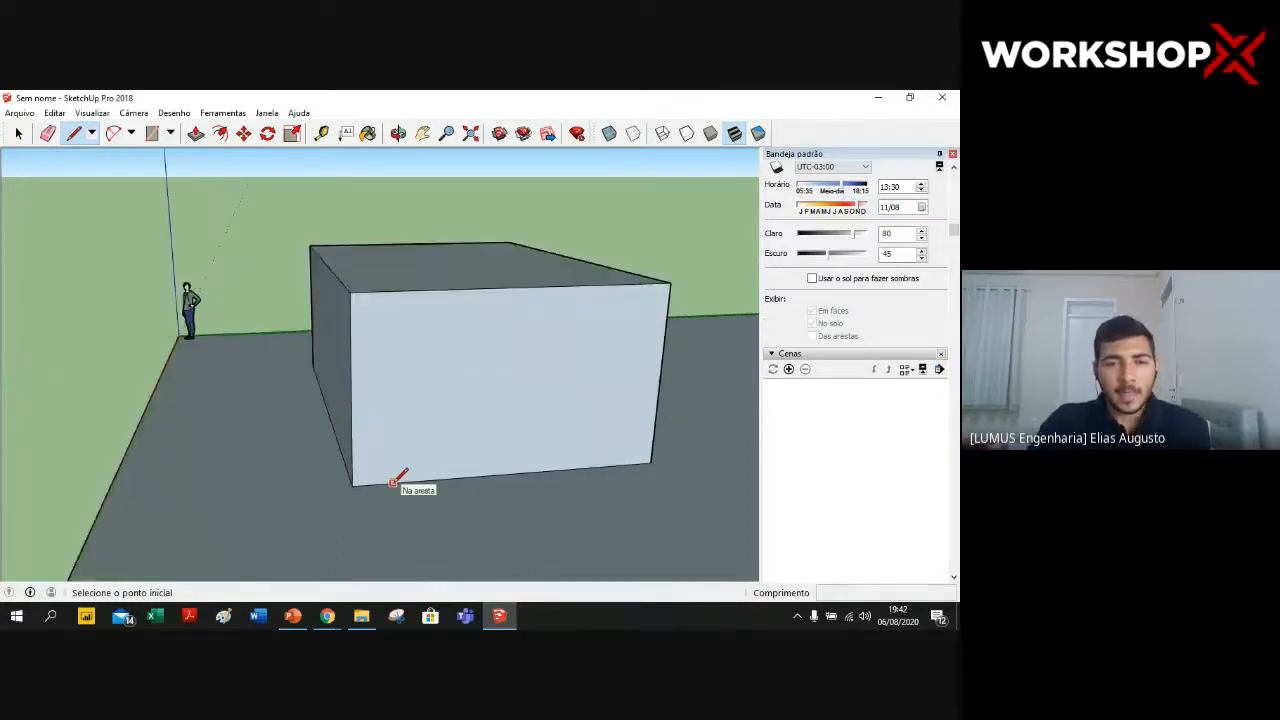
pyautogui.click(393, 481)
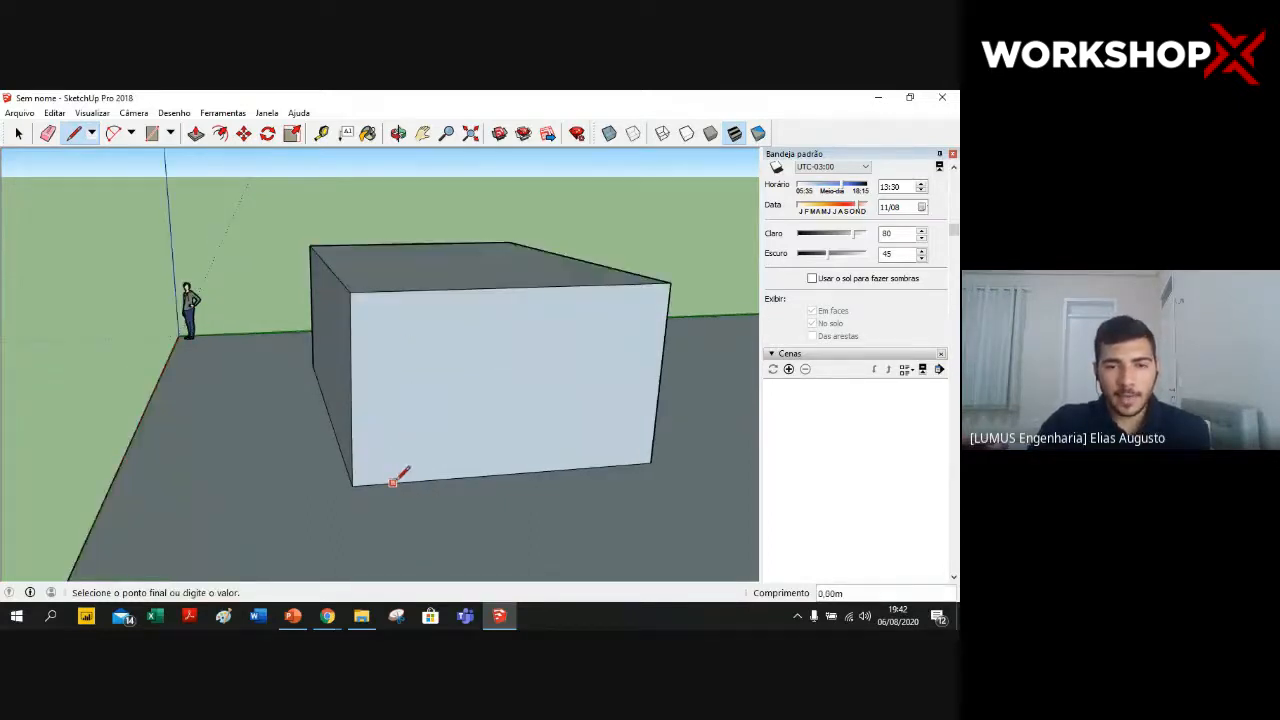
pyautogui.click(395, 291)
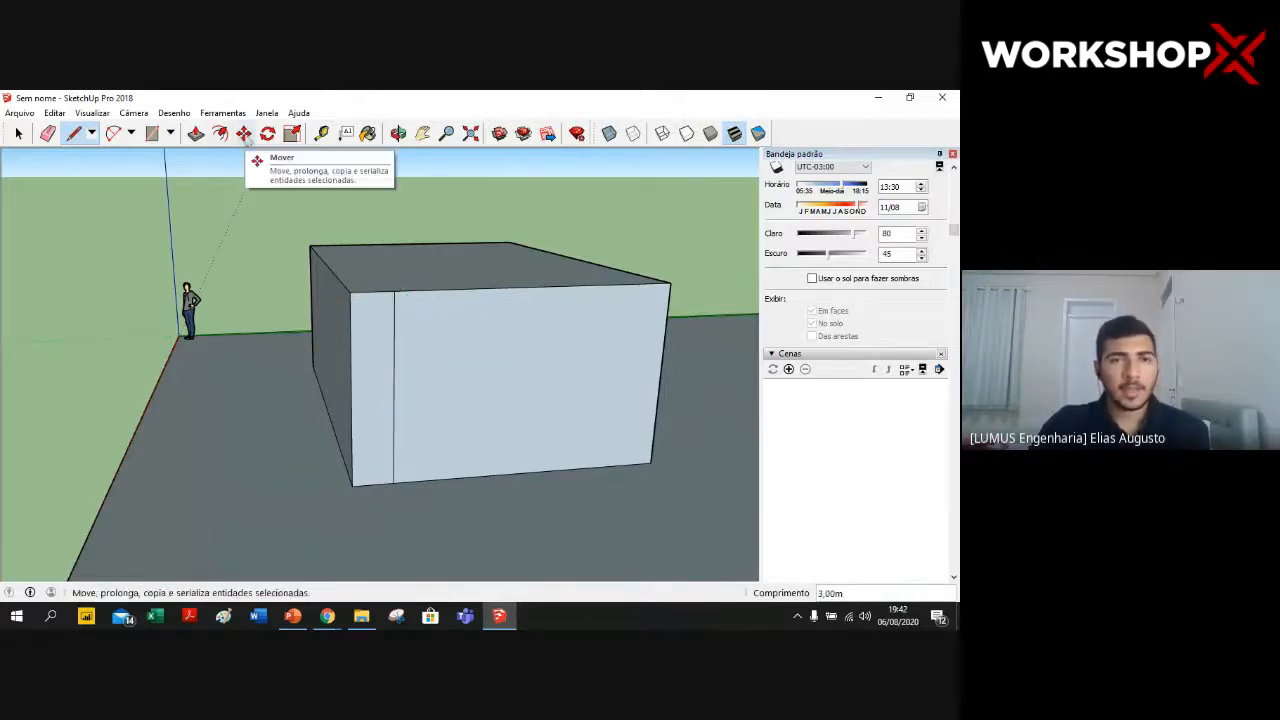
# - Copy the vertical line 2 m across the wall toward its opposite corner with the Move tool
pyautogui.click(245, 136)
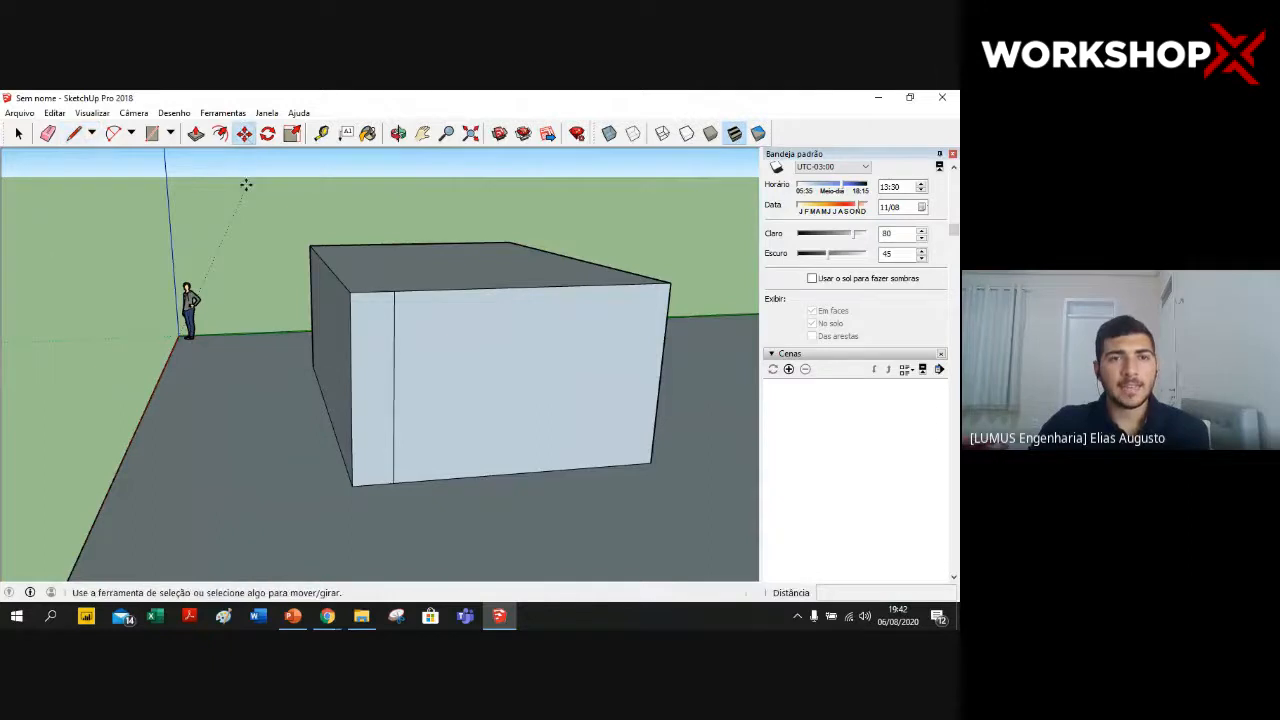
pyautogui.click(394, 383)
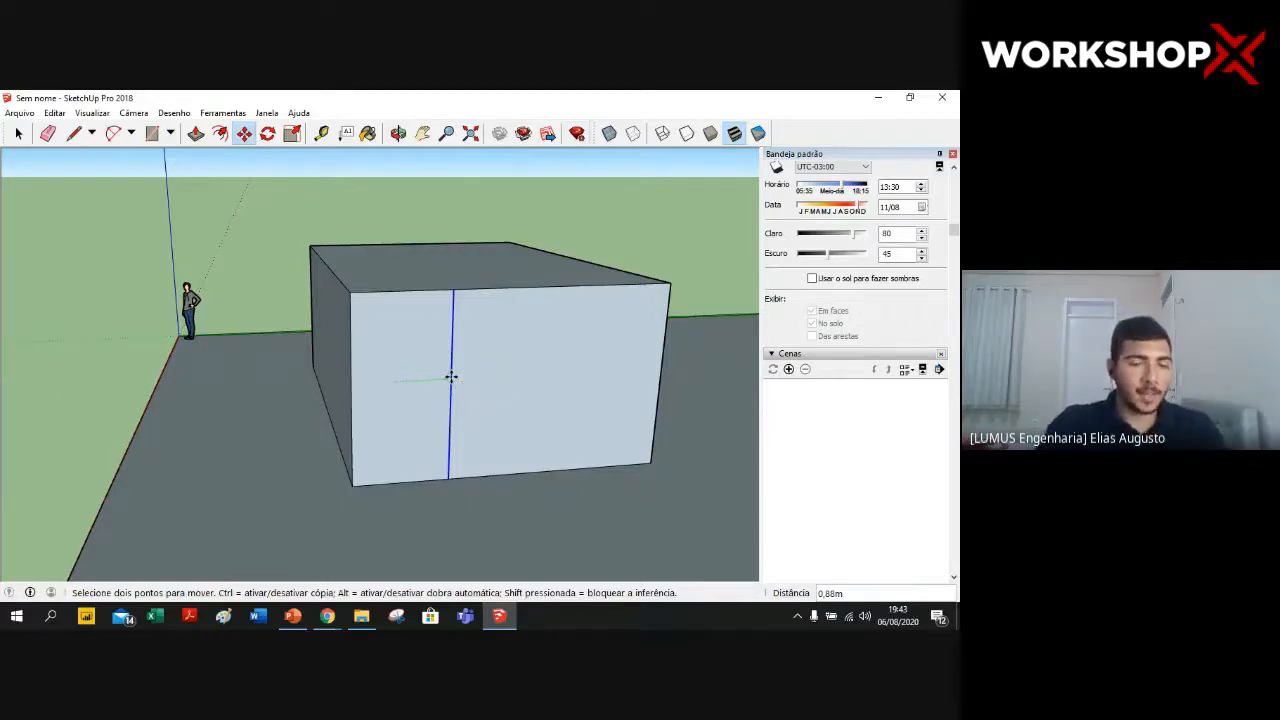
pyautogui.press('ctrl')
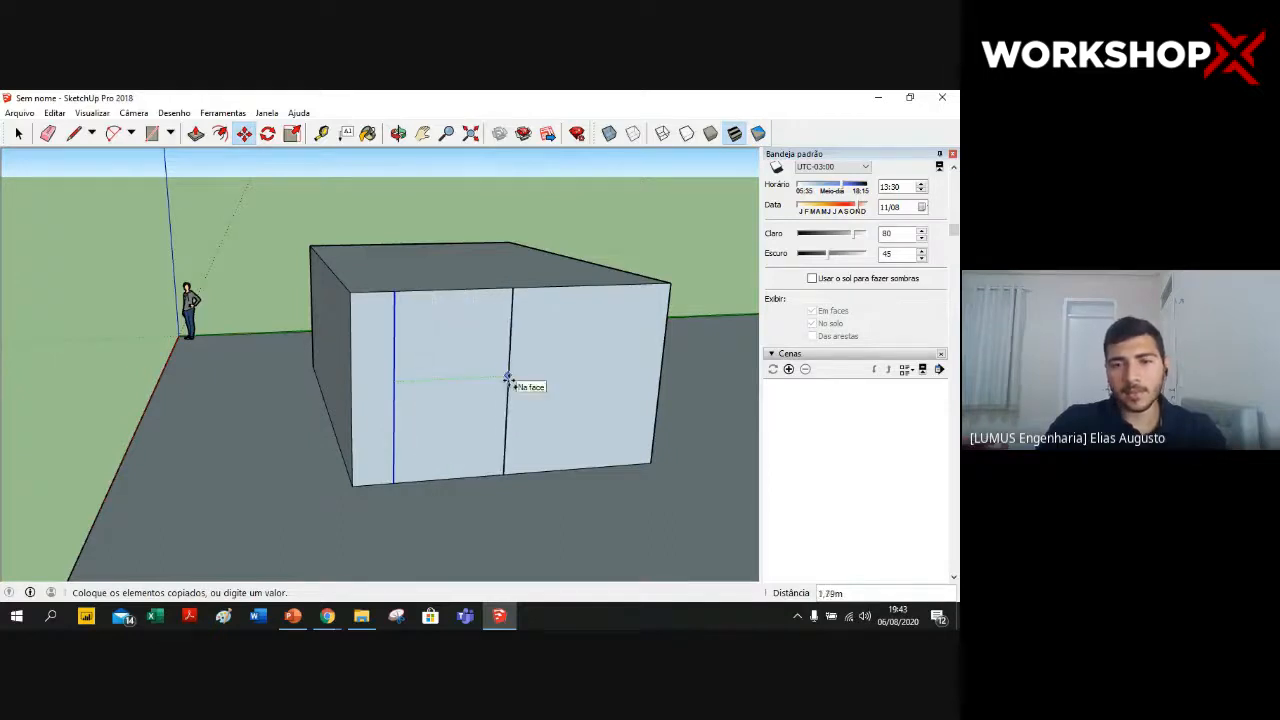
pyautogui.write('2')
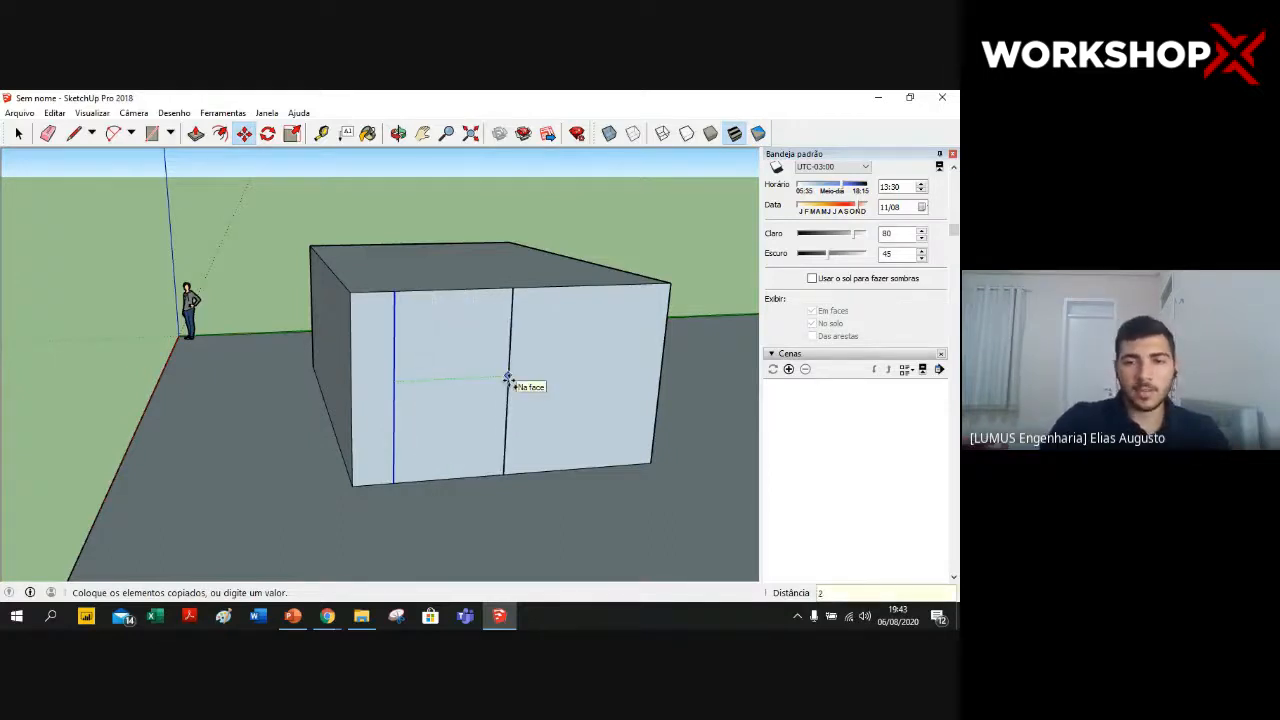
pyautogui.press('Return')
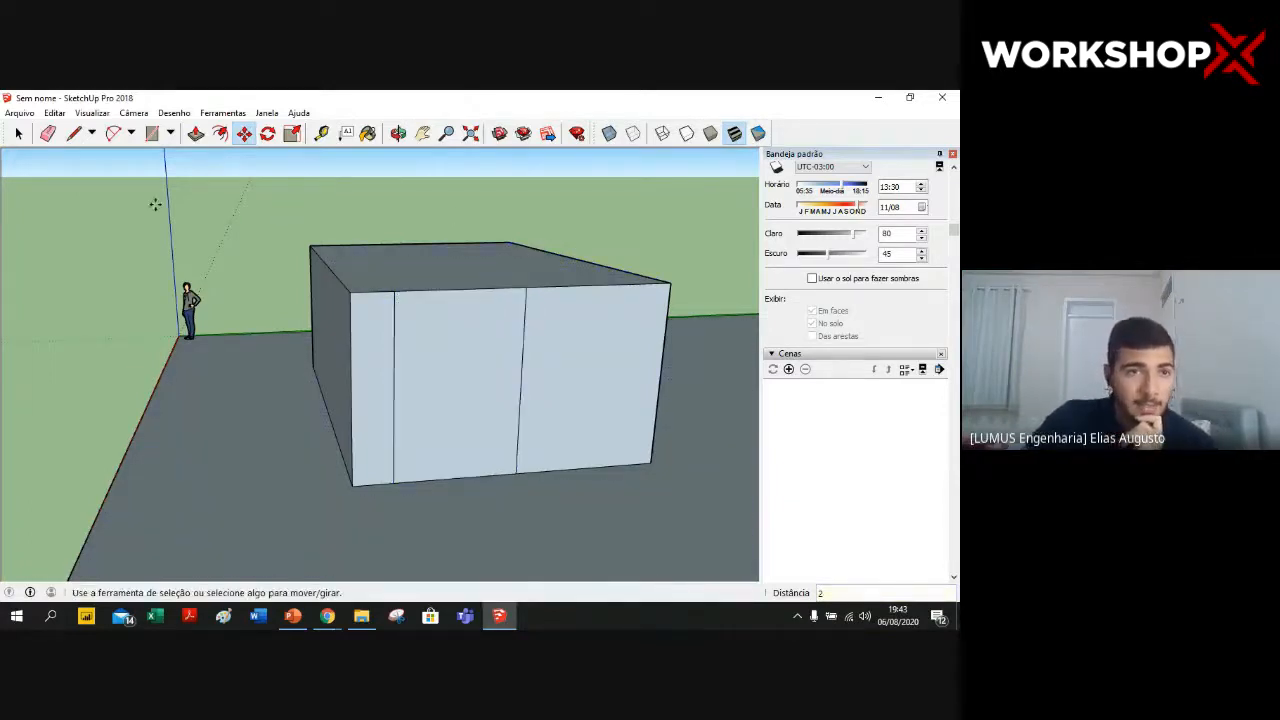
# - Draw a horizontal 2 m line joining the two vertical lines on the lower half of the wall
pyautogui.click(74, 133)
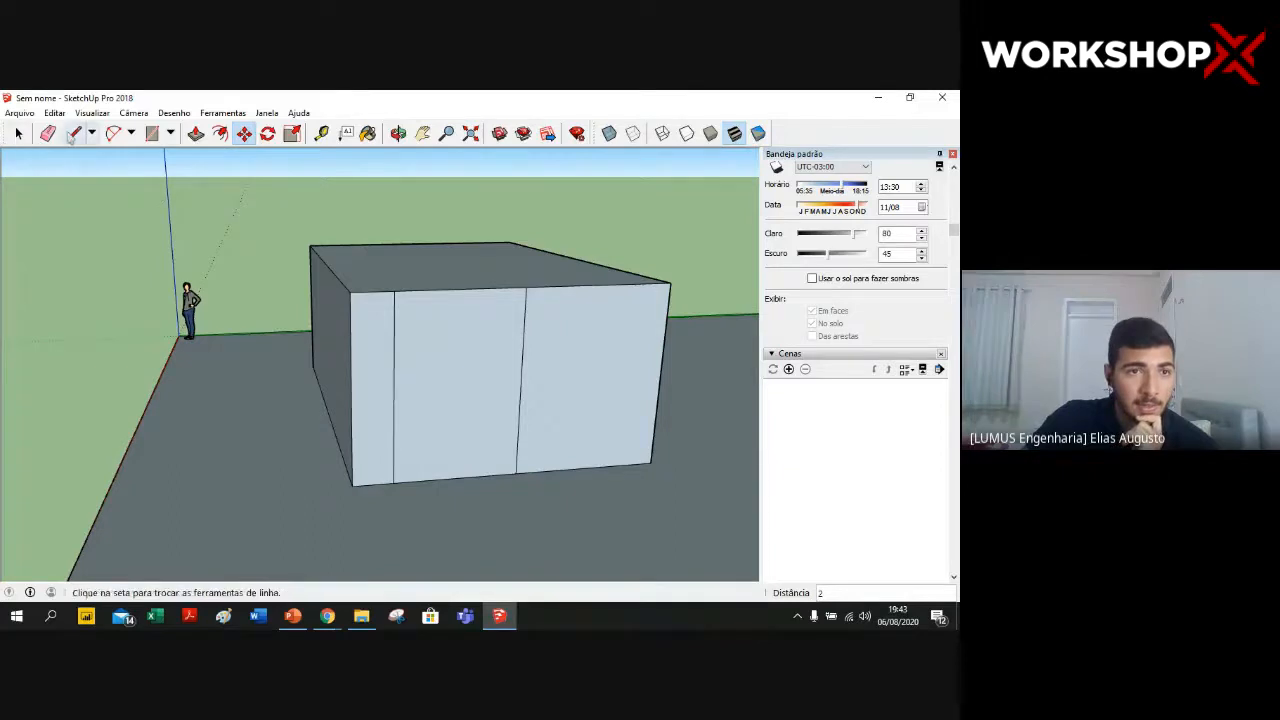
pyautogui.click(394, 411)
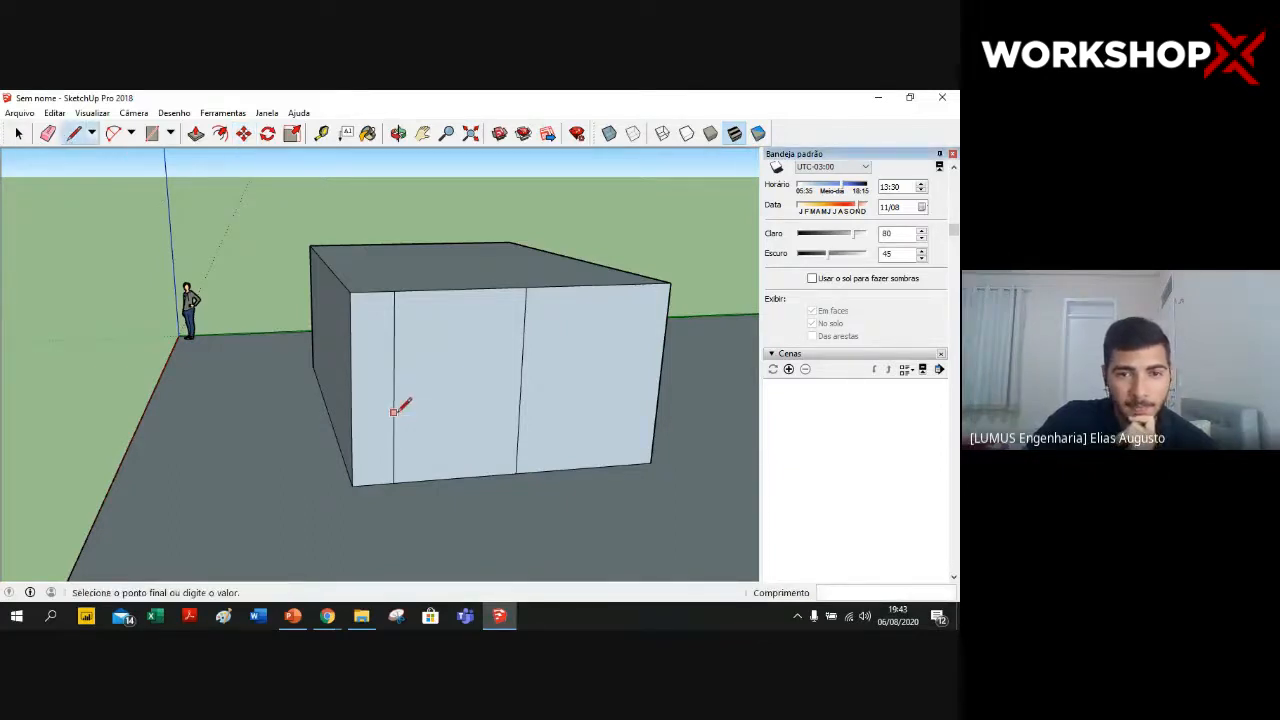
pyautogui.click(519, 406)
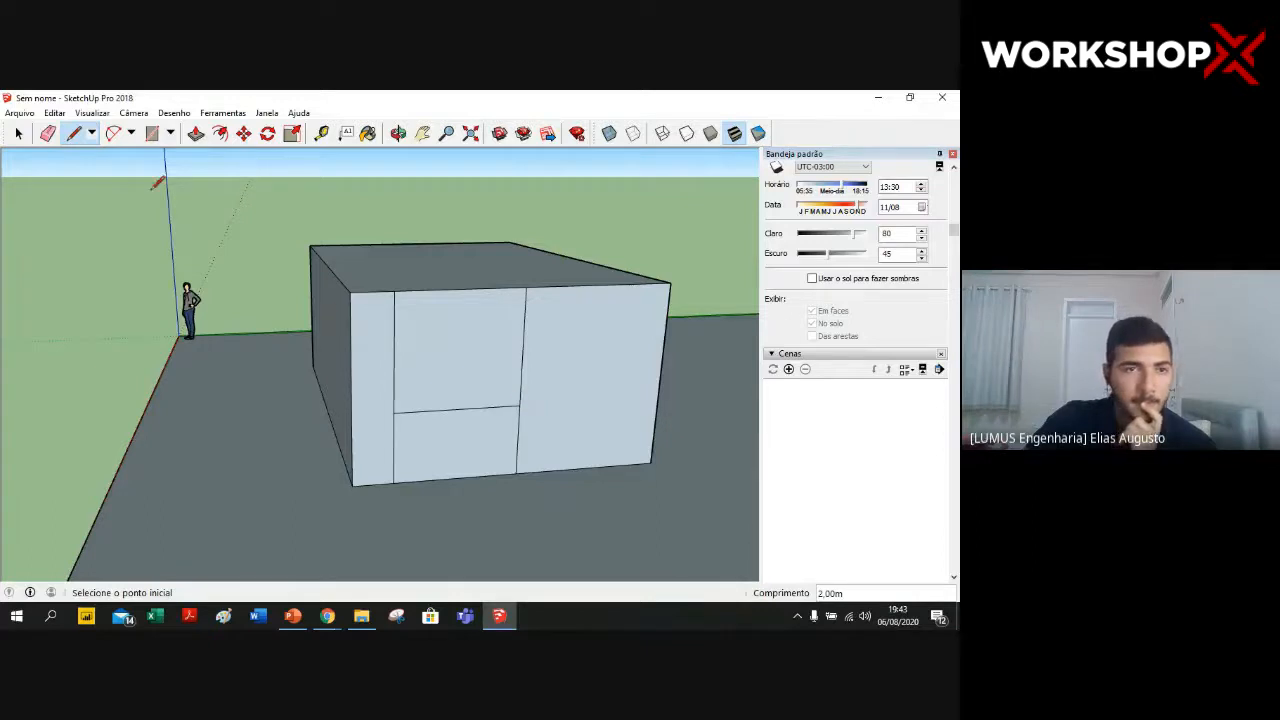
# - Move the horizontal line between the verticals up by 0.35 m
pyautogui.click(243, 134)
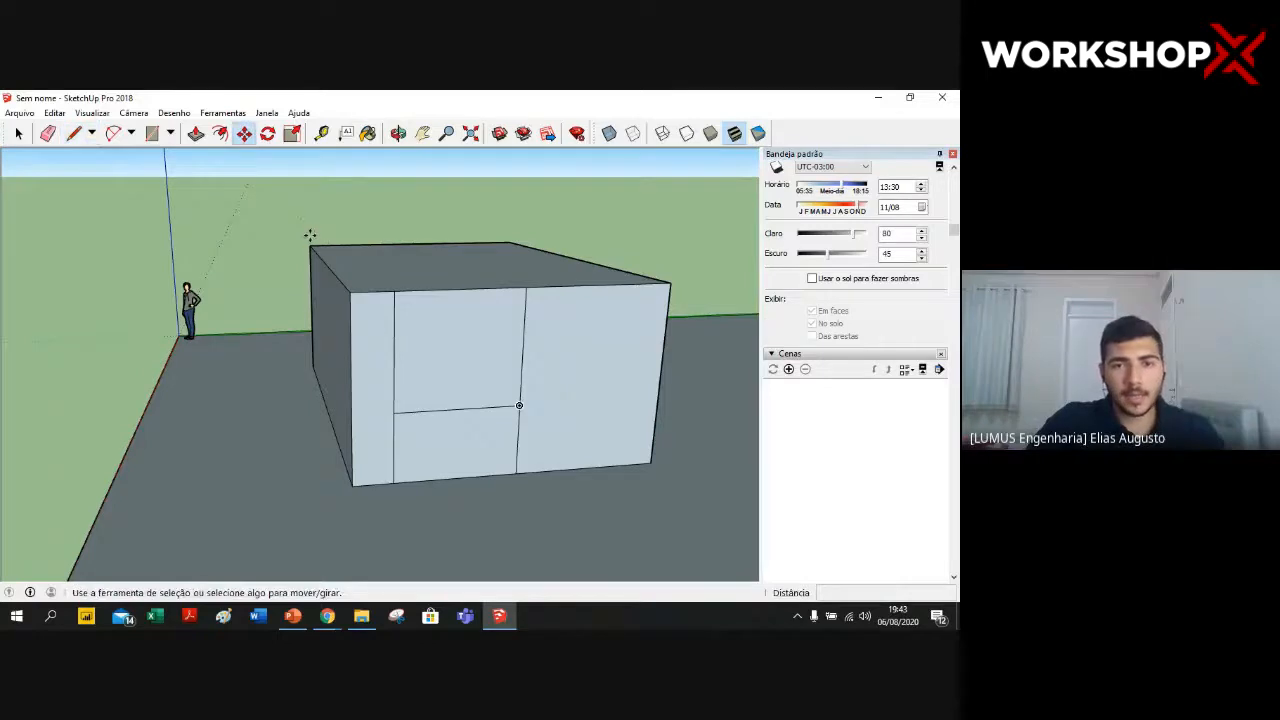
pyautogui.click(457, 409)
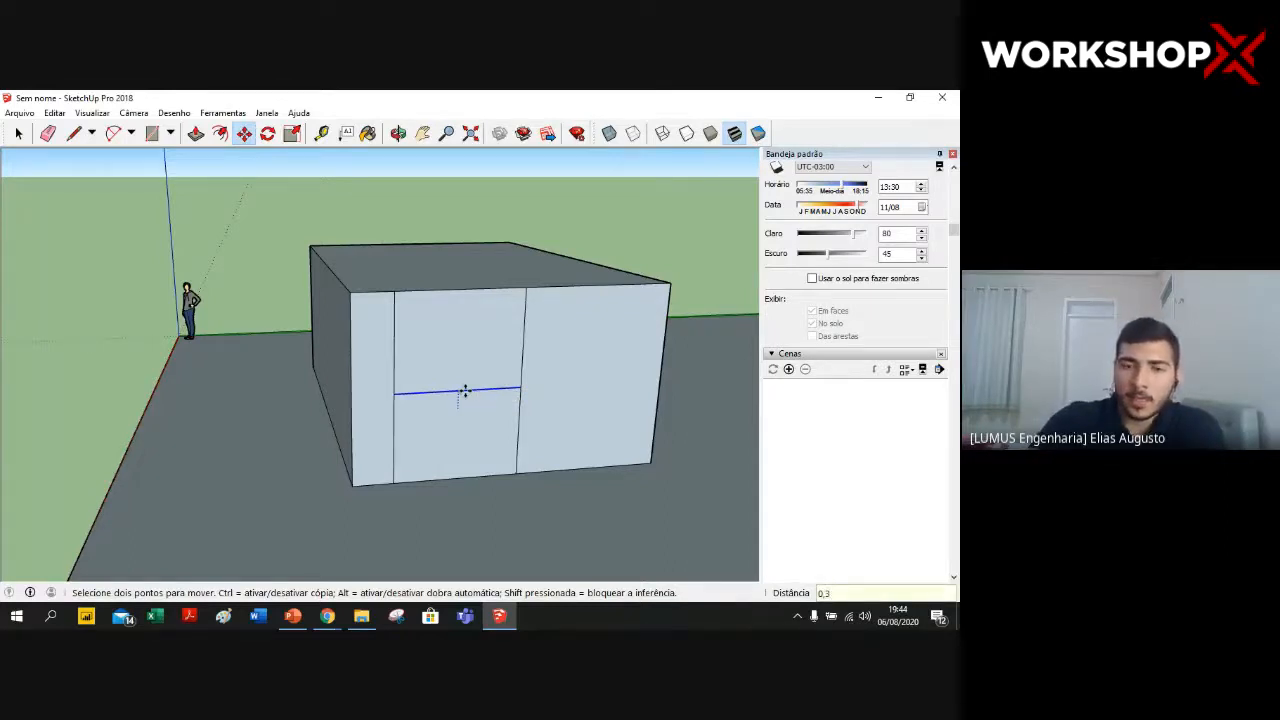
pyautogui.click(464, 390)
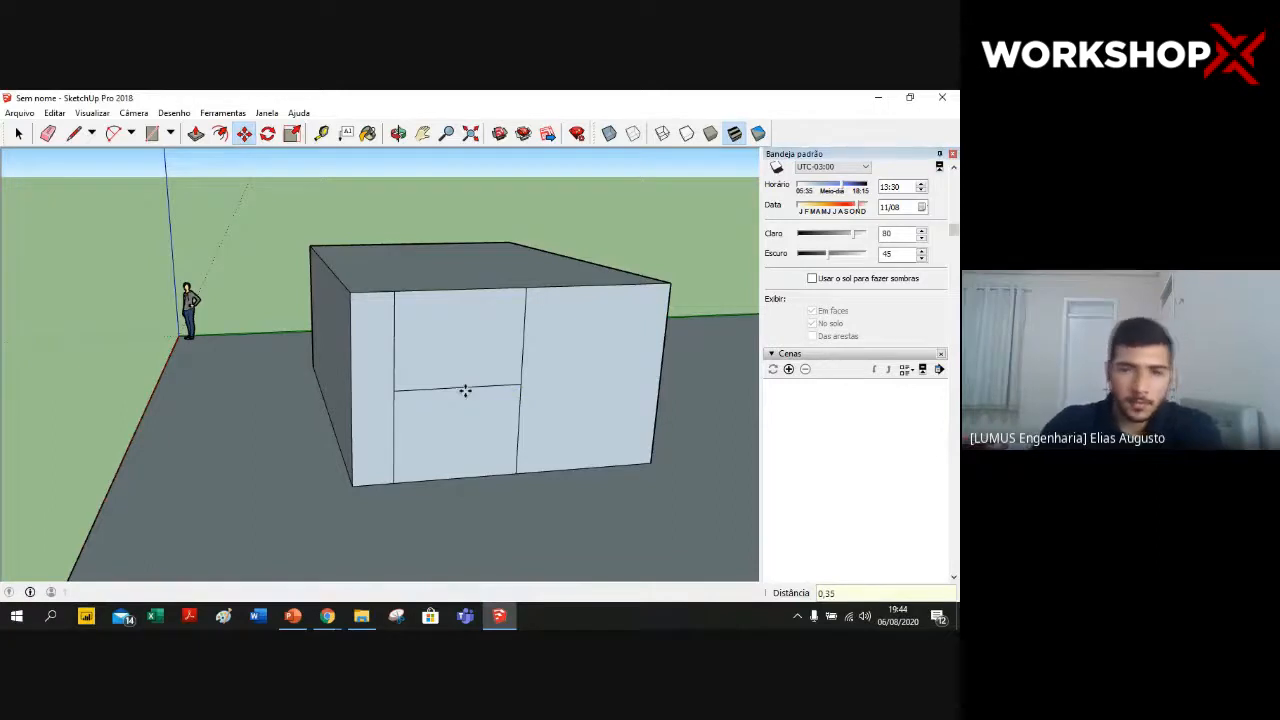
# - Copy the horizontal line 0.8 m upward to form the top edge of the window
pyautogui.click(459, 387)
pyautogui.press('ctrl')
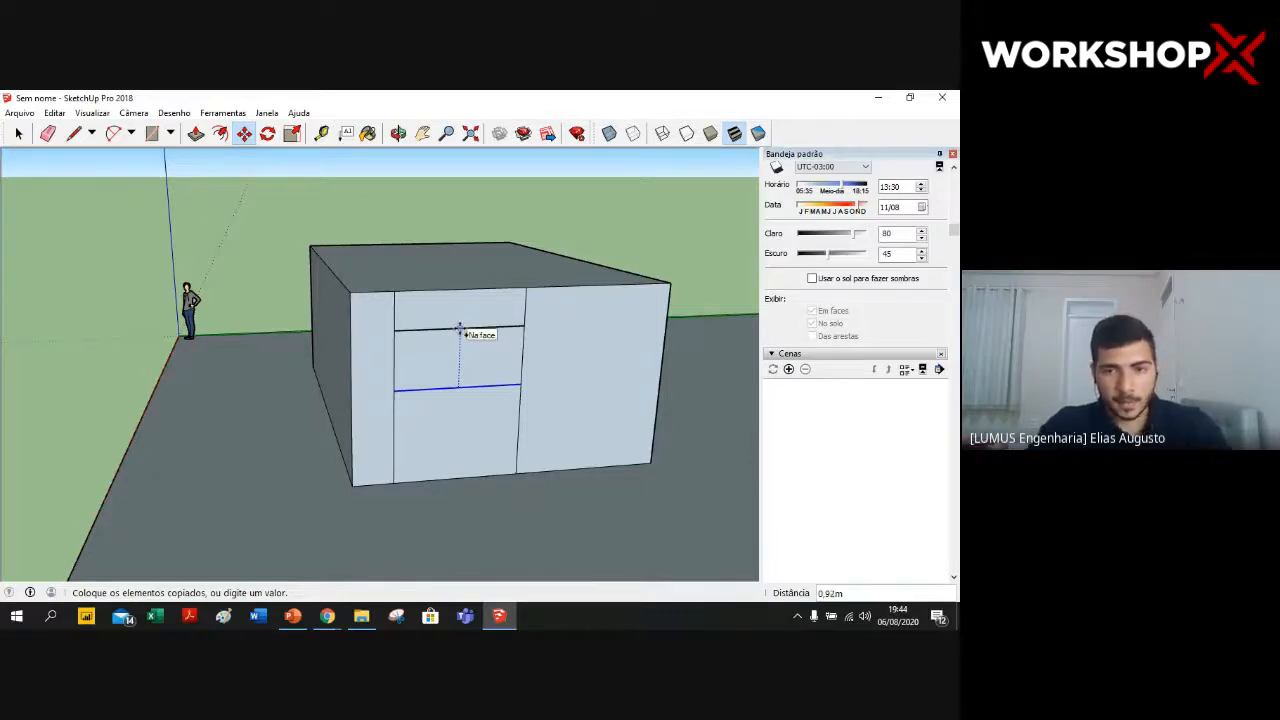
pyautogui.write('0')
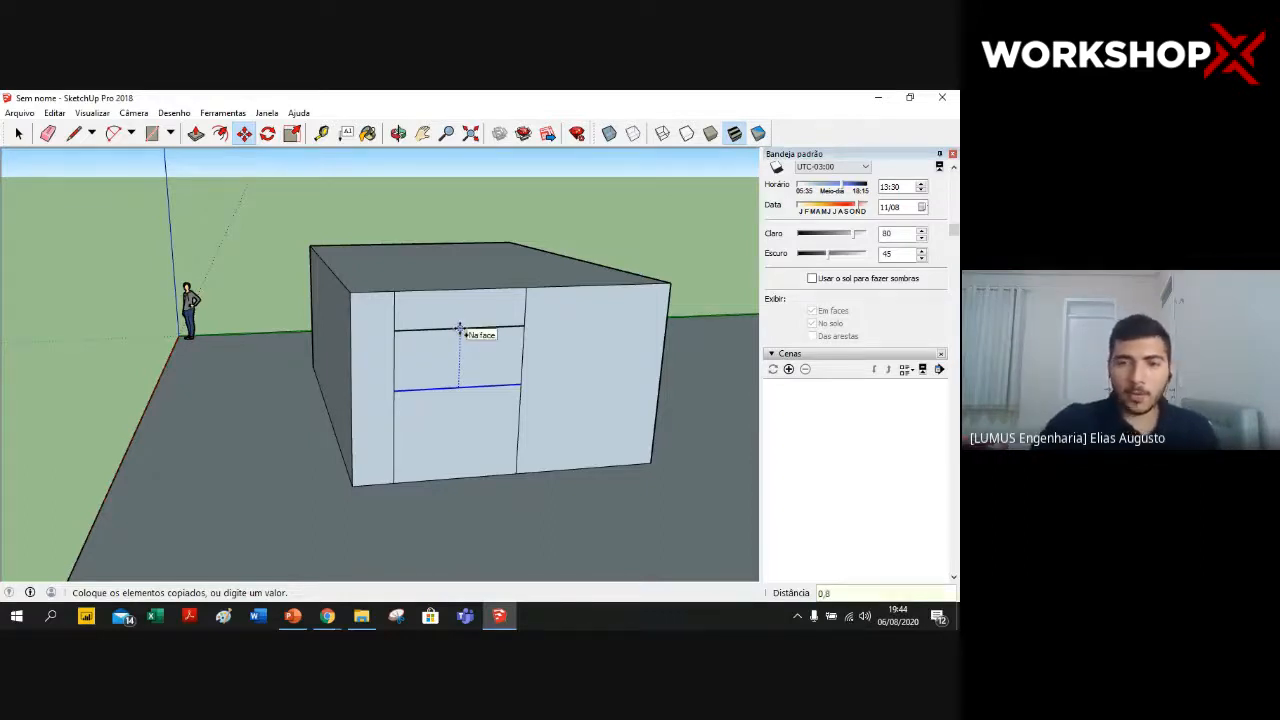
pyautogui.write(',8')
pyautogui.press('Return')
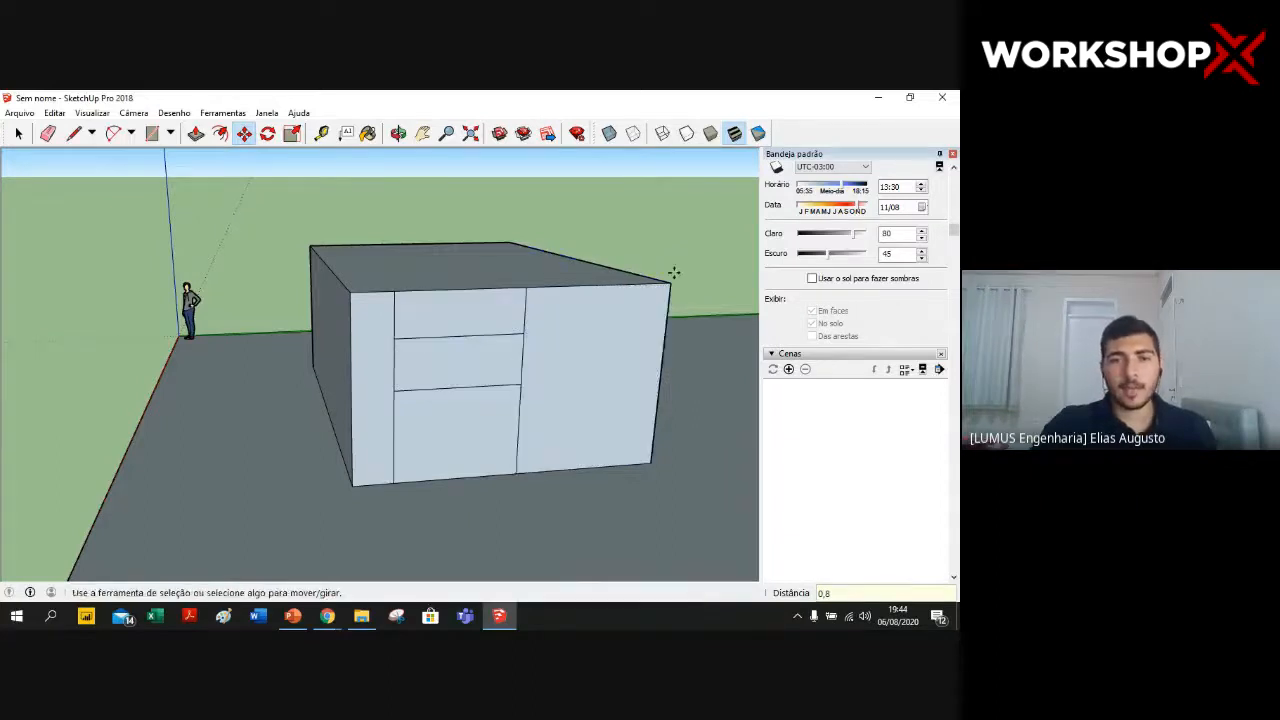
# - Erase the vertical line segments above and below the window rectangle, leaving only its outline on the wall
pyautogui.scroll(2, 681, 269)
pyautogui.click(48, 133)
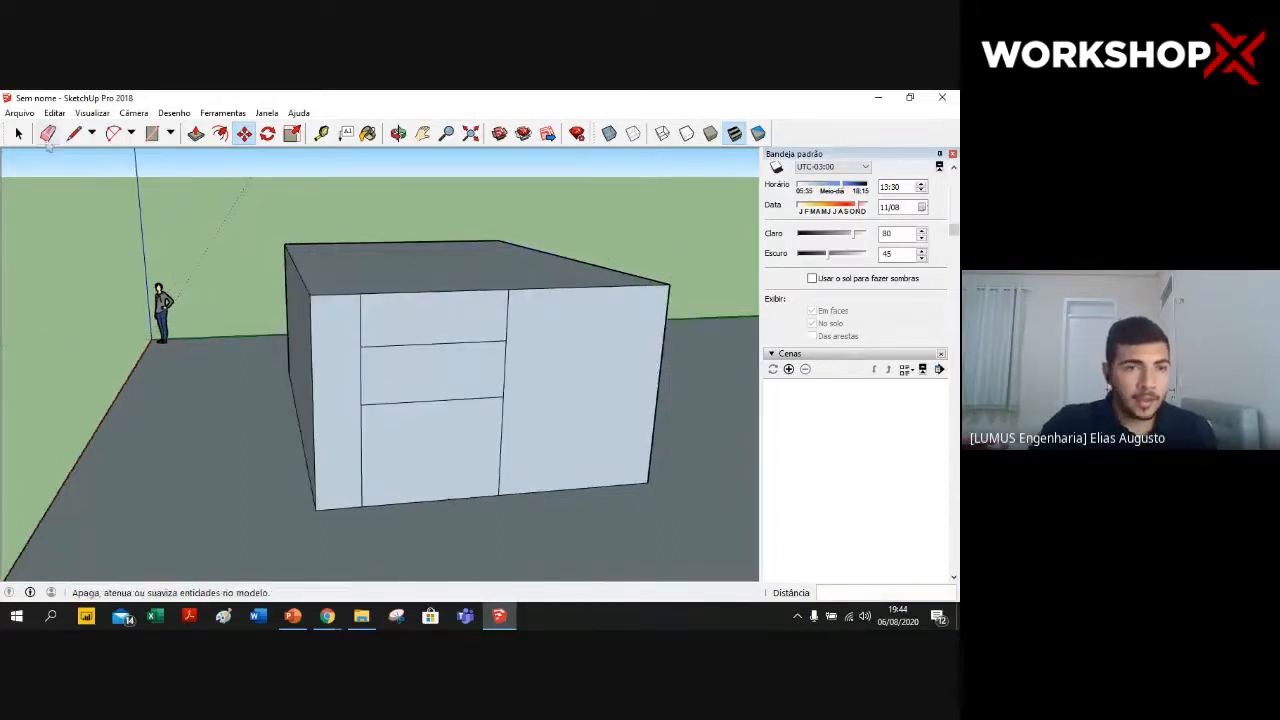
pyautogui.click(364, 311)
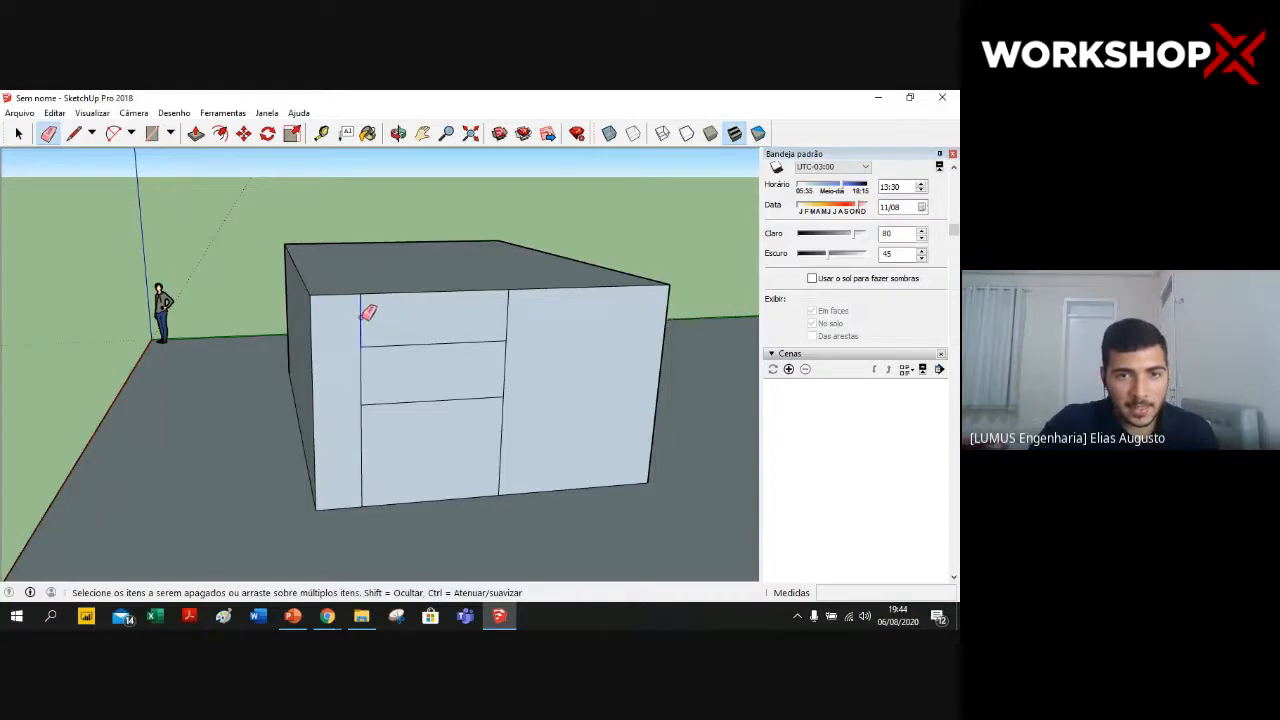
pyautogui.click(507, 318)
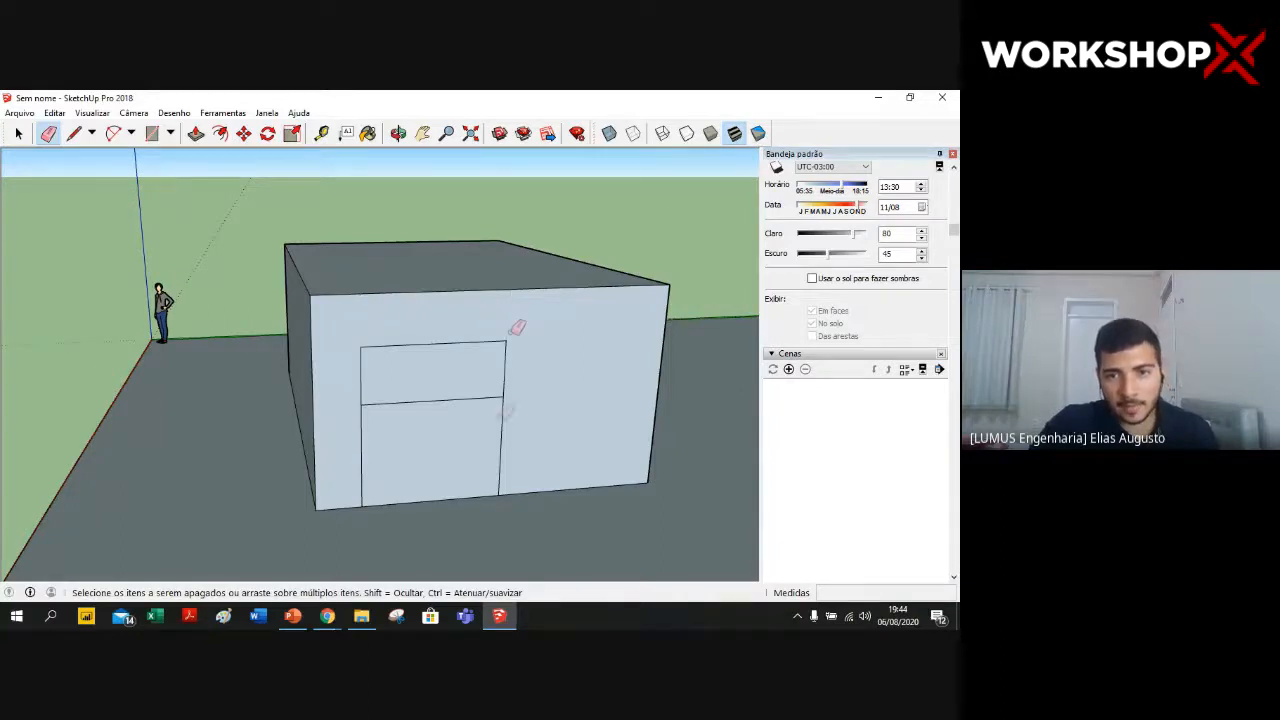
pyautogui.click(501, 424)
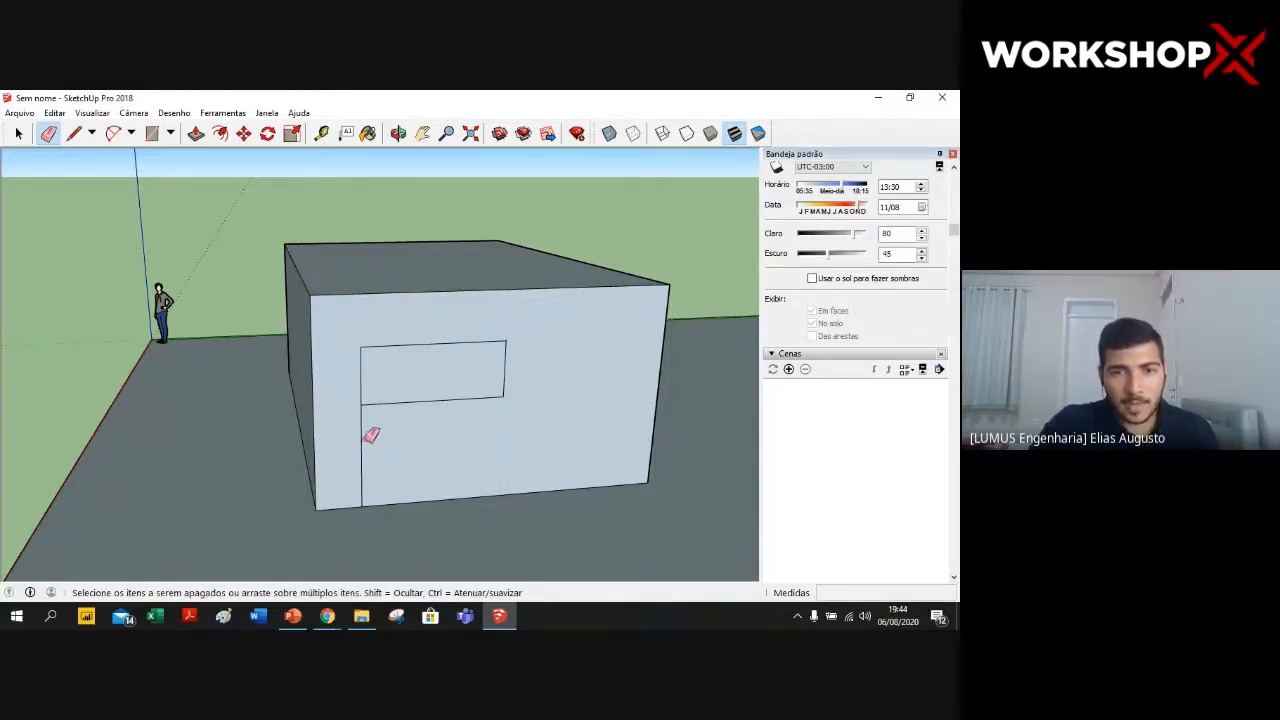
pyautogui.click(362, 436)
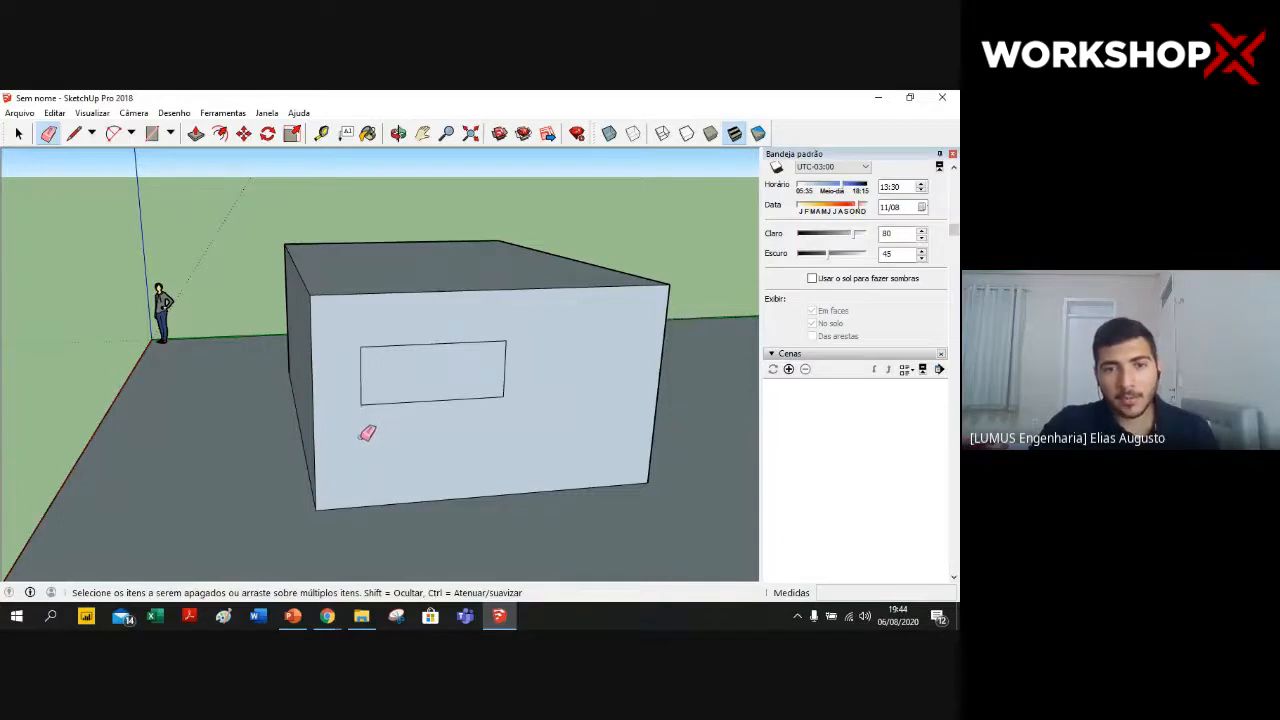
# - Split the window rectangle into two panes with a vertical line between the midpoints of its bottom and top edges
pyautogui.click(74, 133)
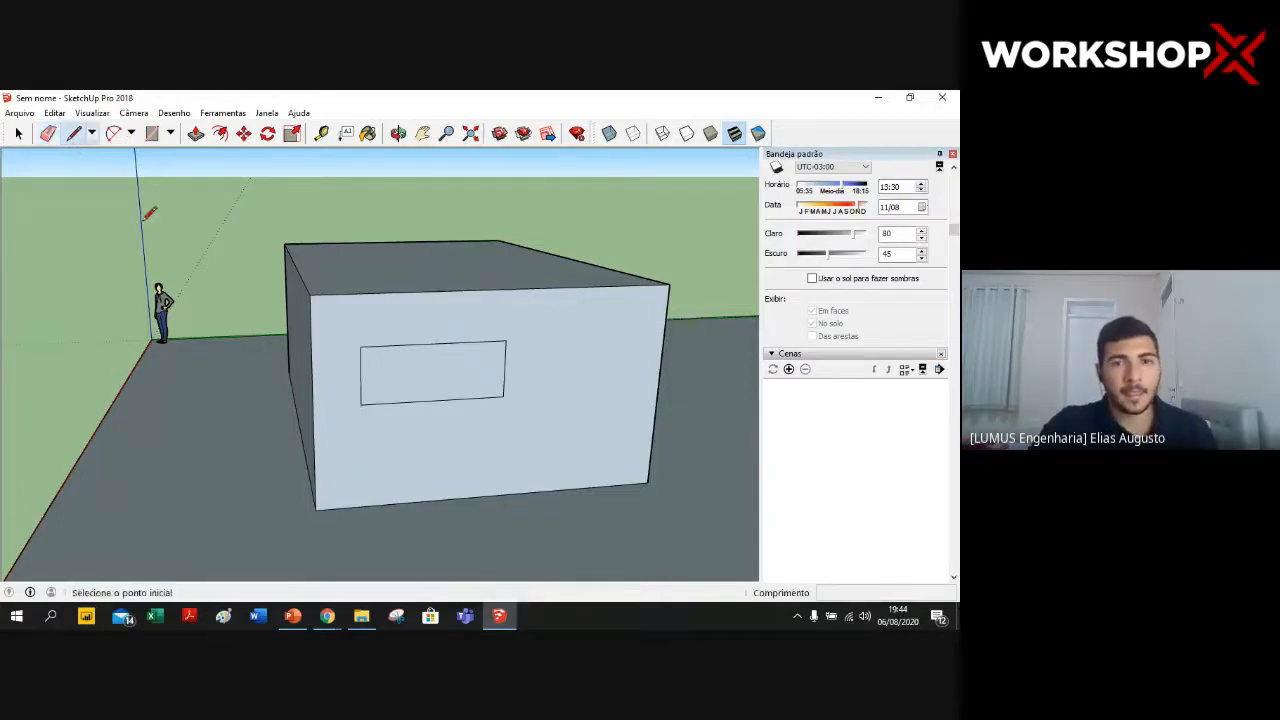
pyautogui.click(433, 400)
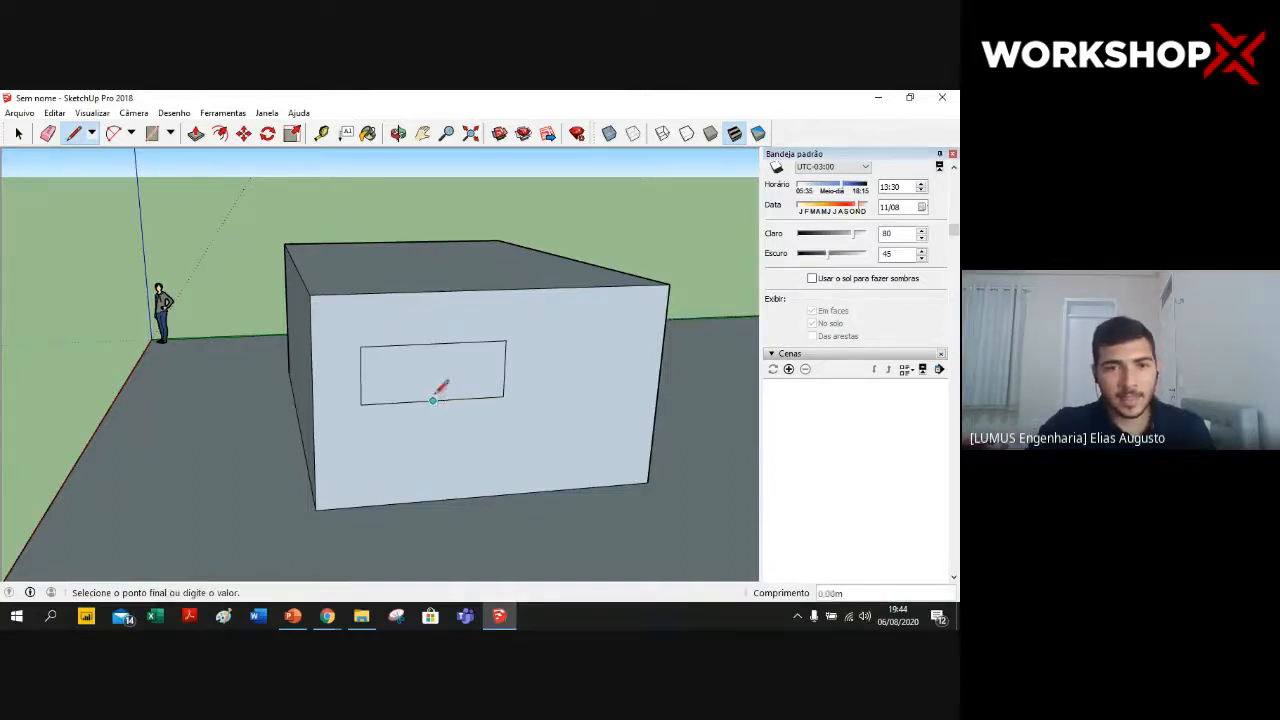
pyautogui.click(434, 341)
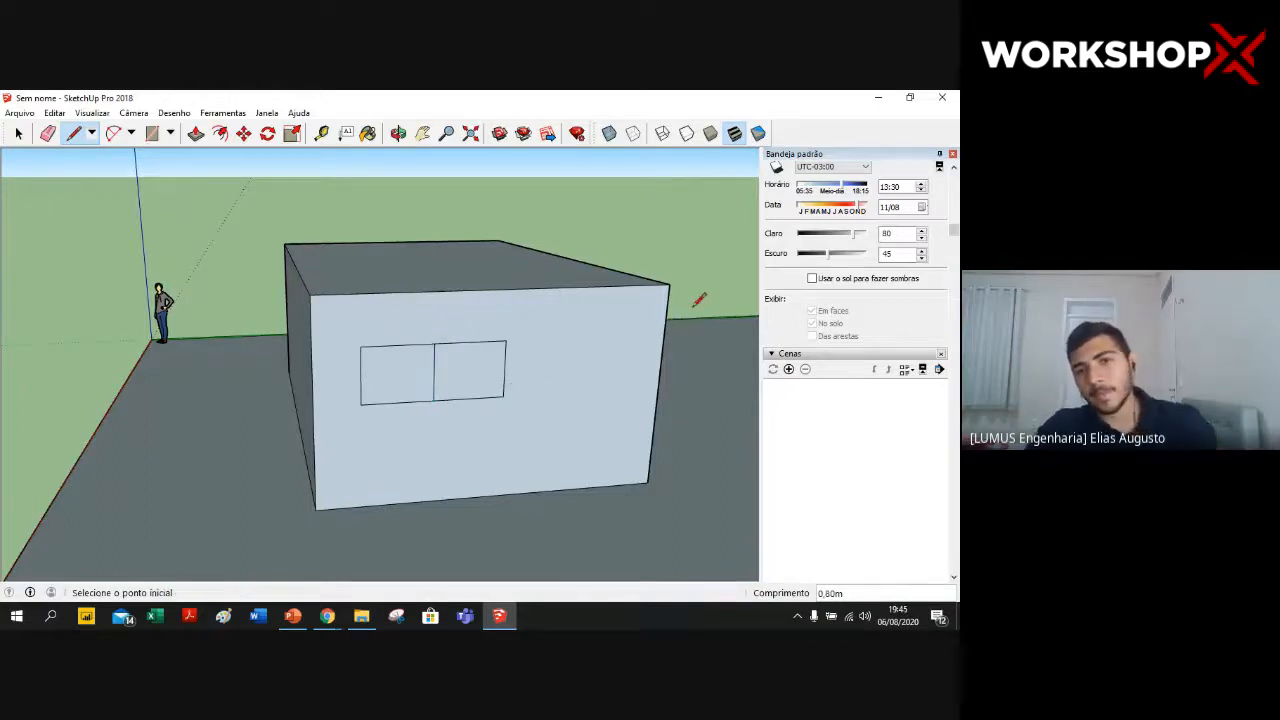
# - Offset the outlines of both window panes 0.04 m inward to create their frames
pyautogui.moveTo(730, 260); pyautogui.dragTo(567, 253, button='middle')
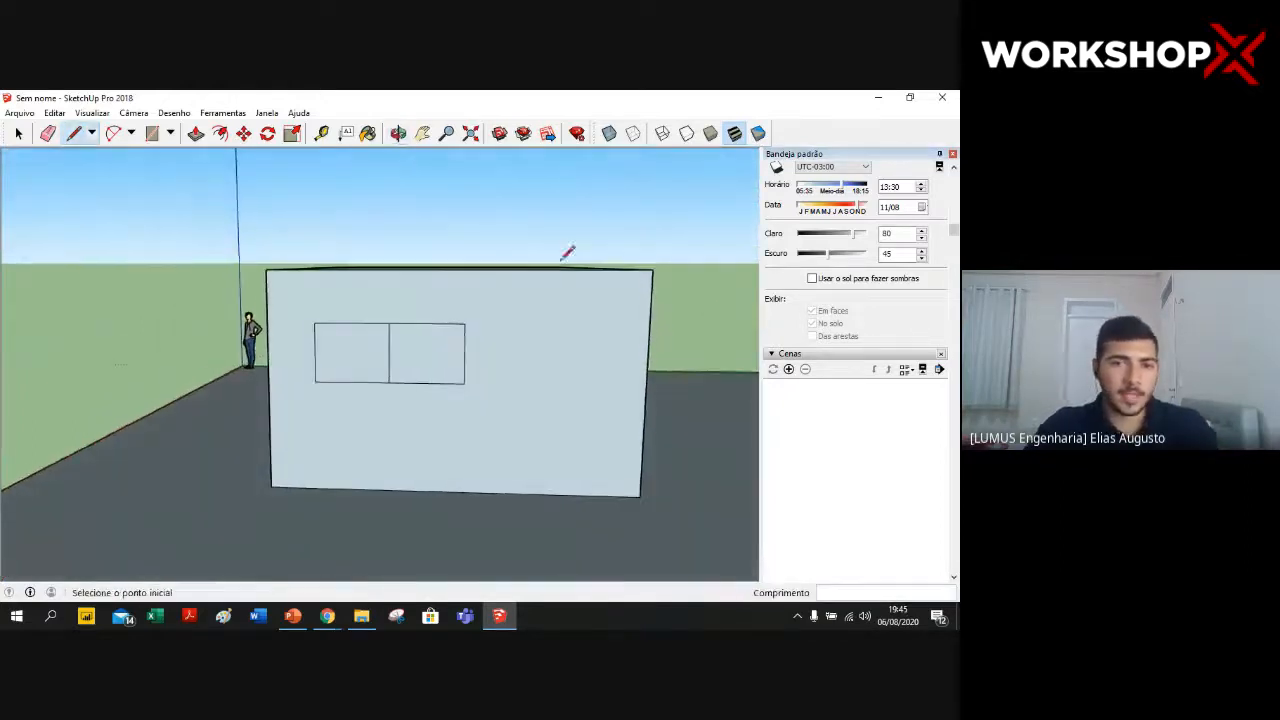
pyautogui.scroll(3, 386, 314)
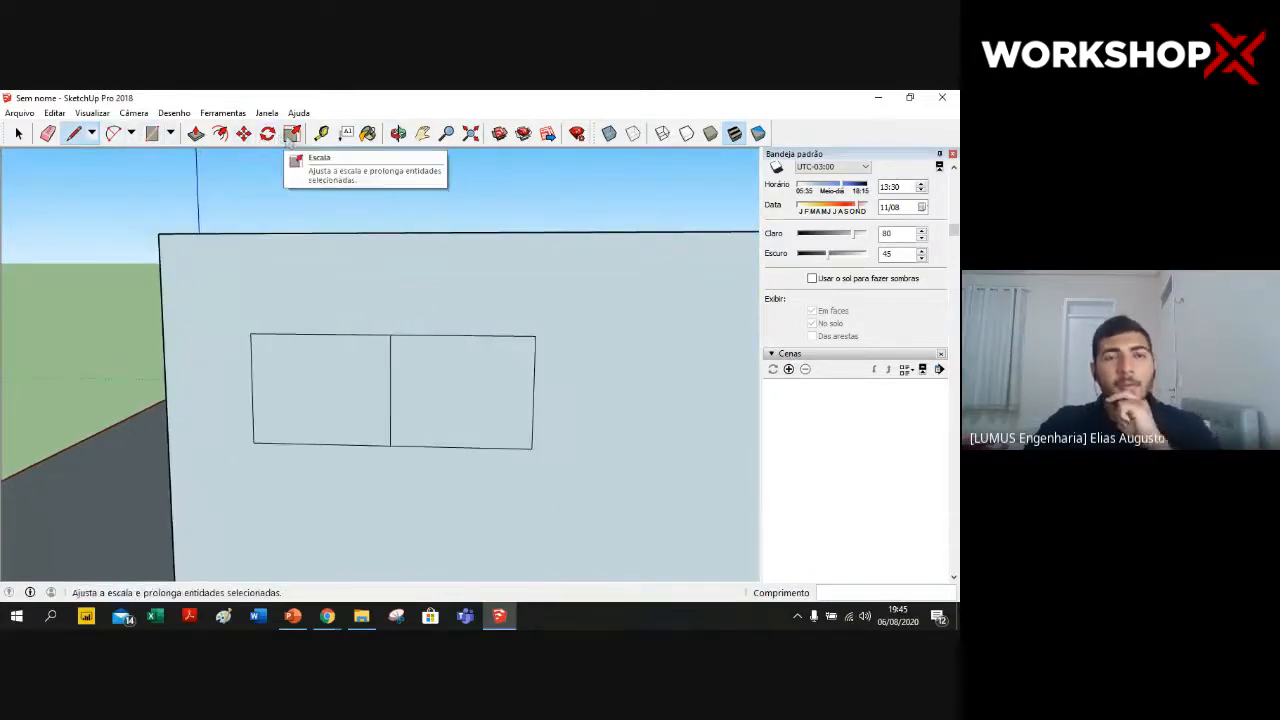
pyautogui.click(221, 136)
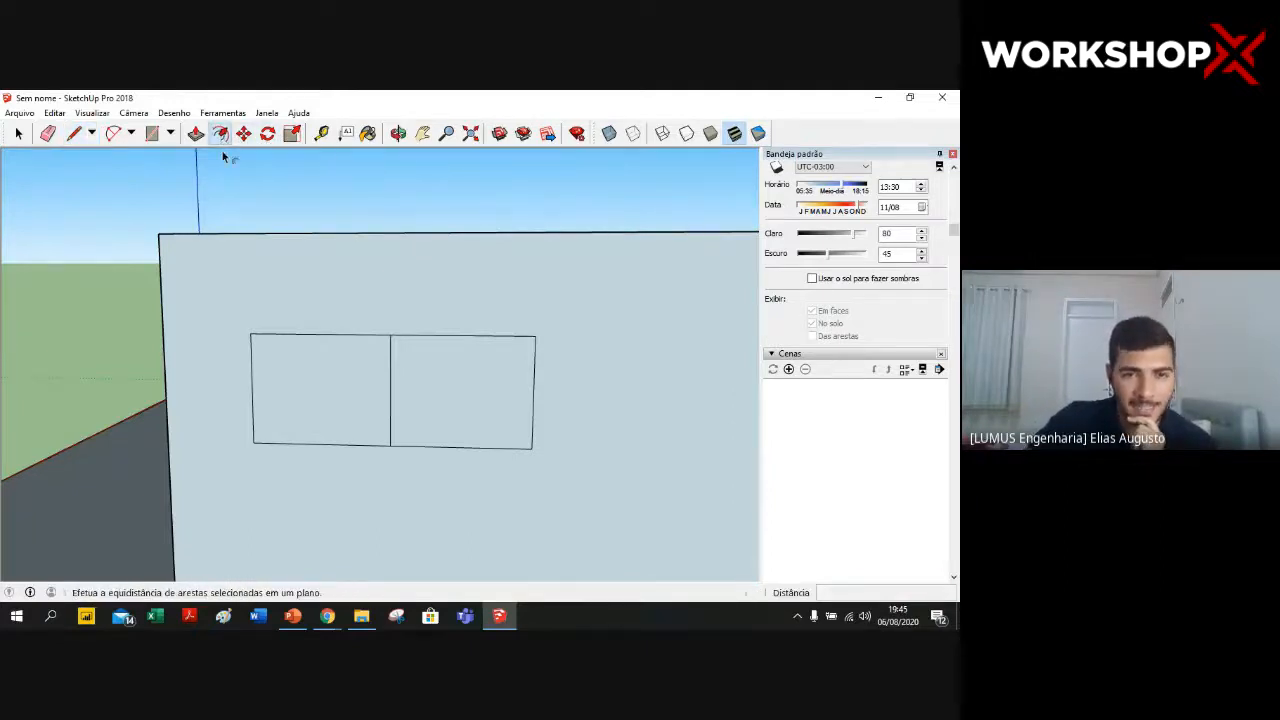
pyautogui.click(298, 350)
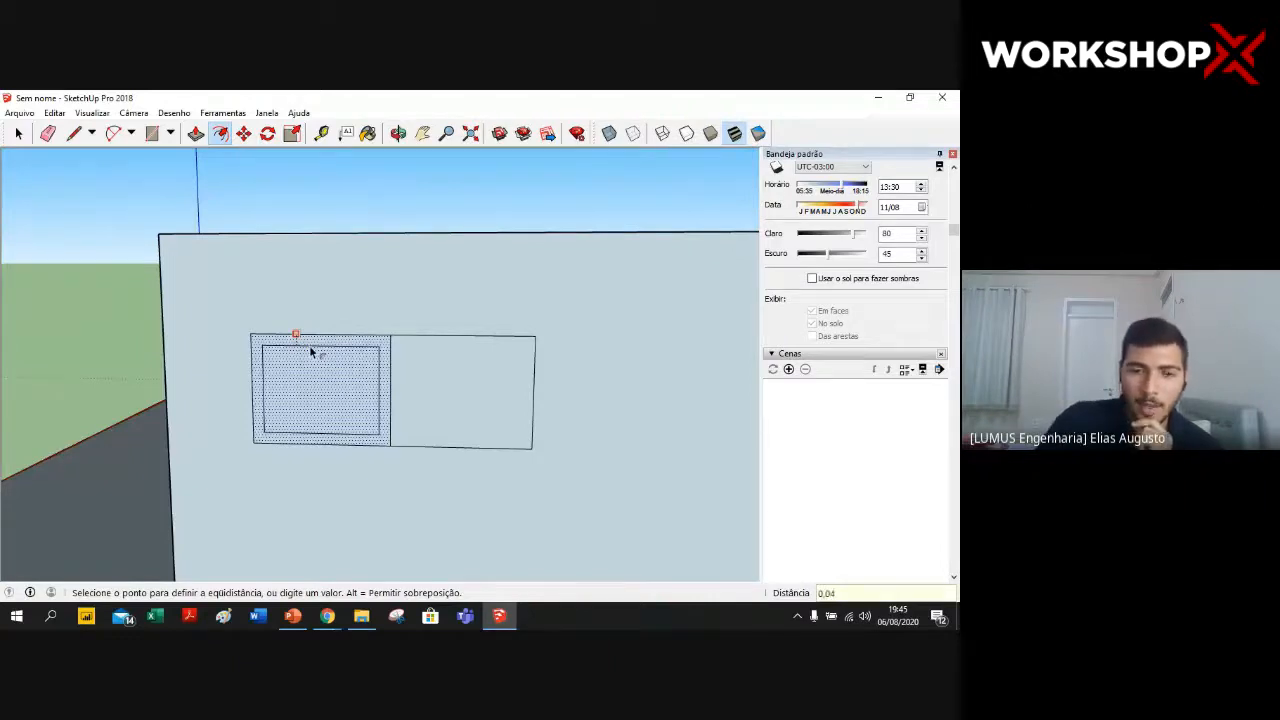
pyautogui.press('Return')
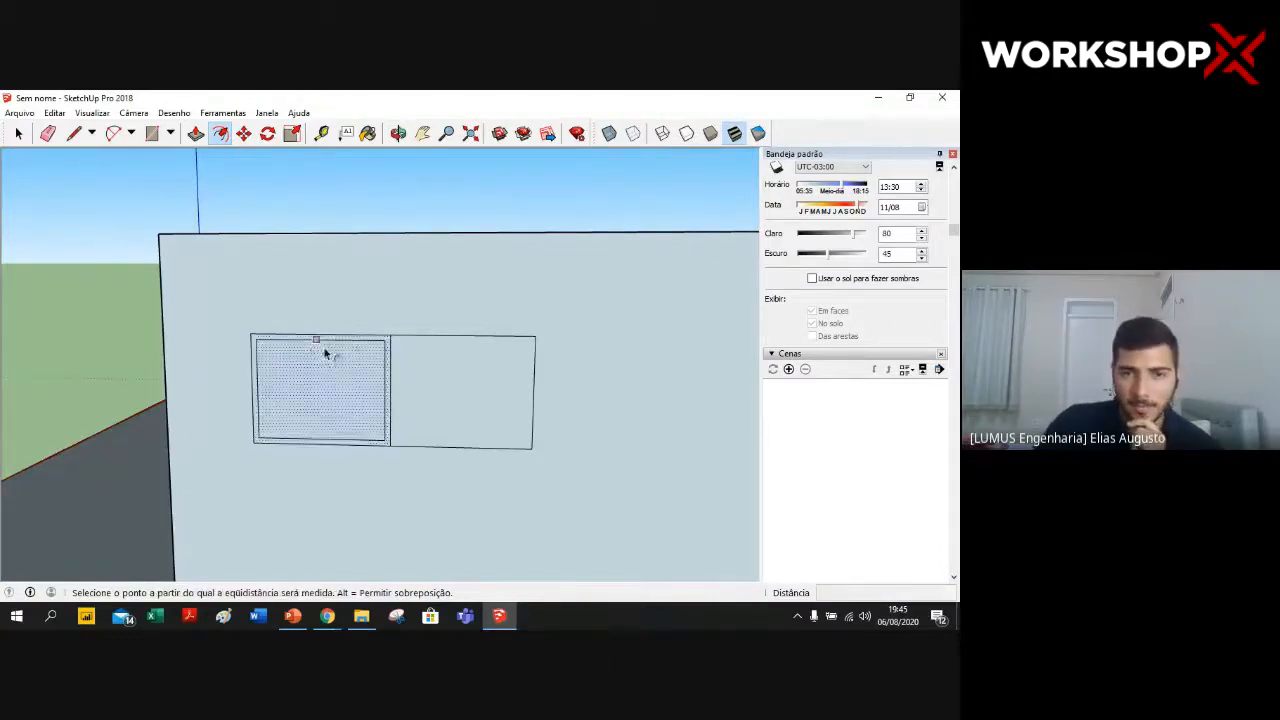
pyautogui.click(441, 375)
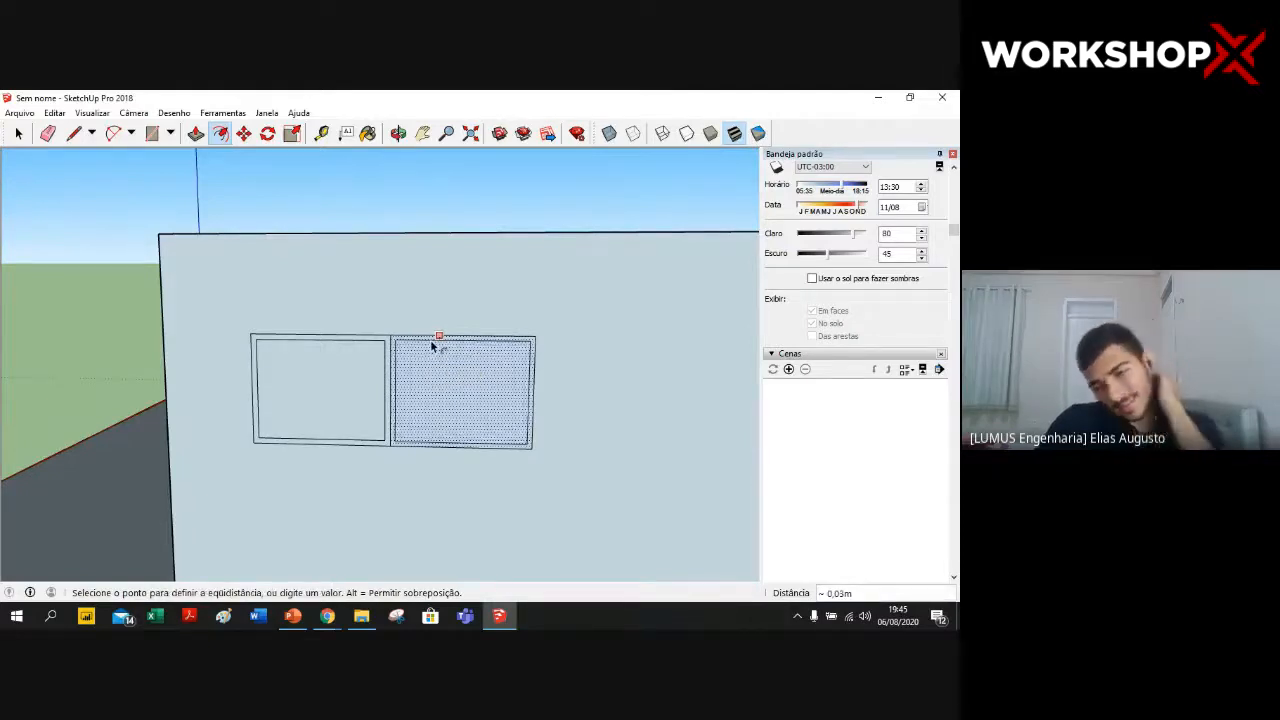
pyautogui.write('0.04')
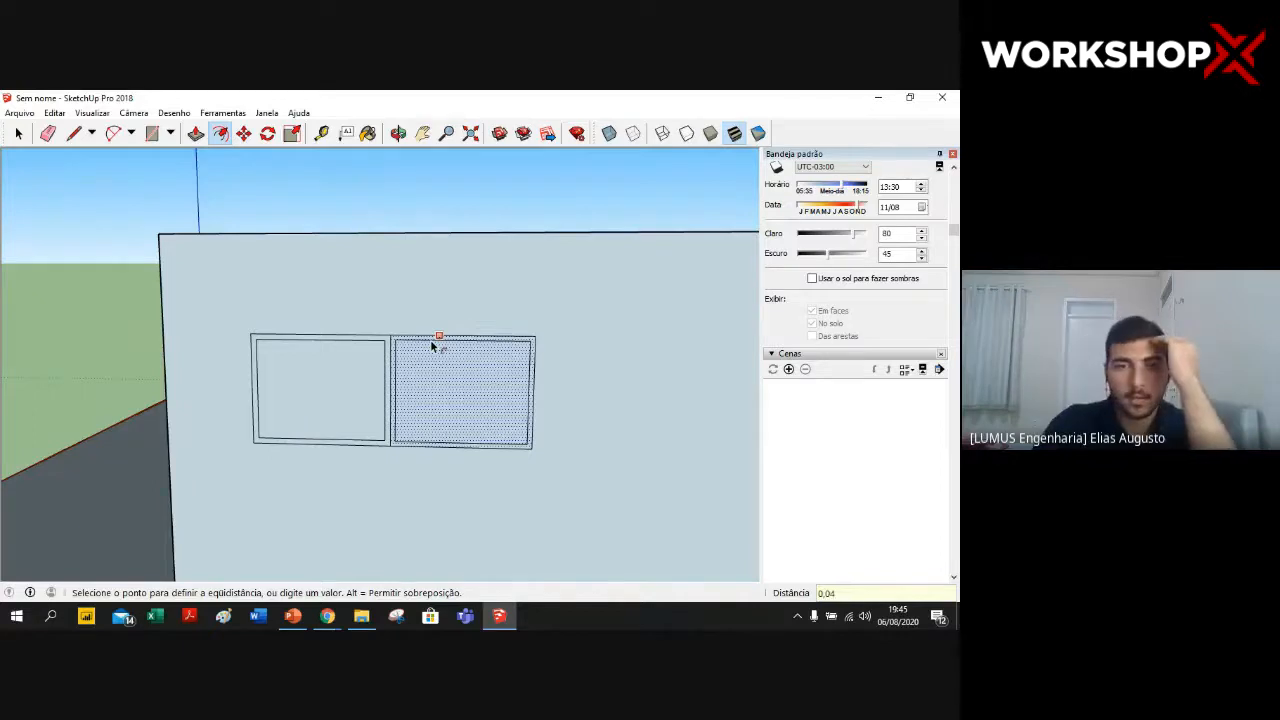
pyautogui.press('Return')
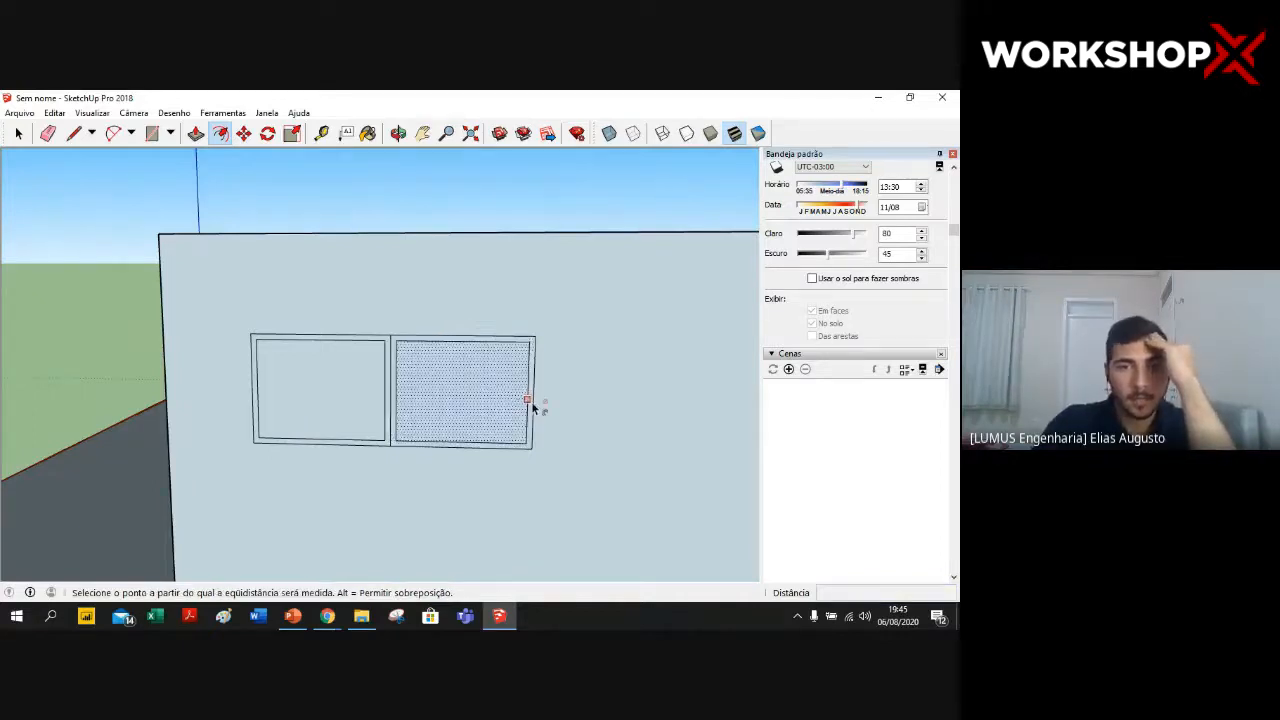
# - Offset the inner outlines of both window panes a further 0.03 m inward to form a second frame band
pyautogui.click(384, 399)
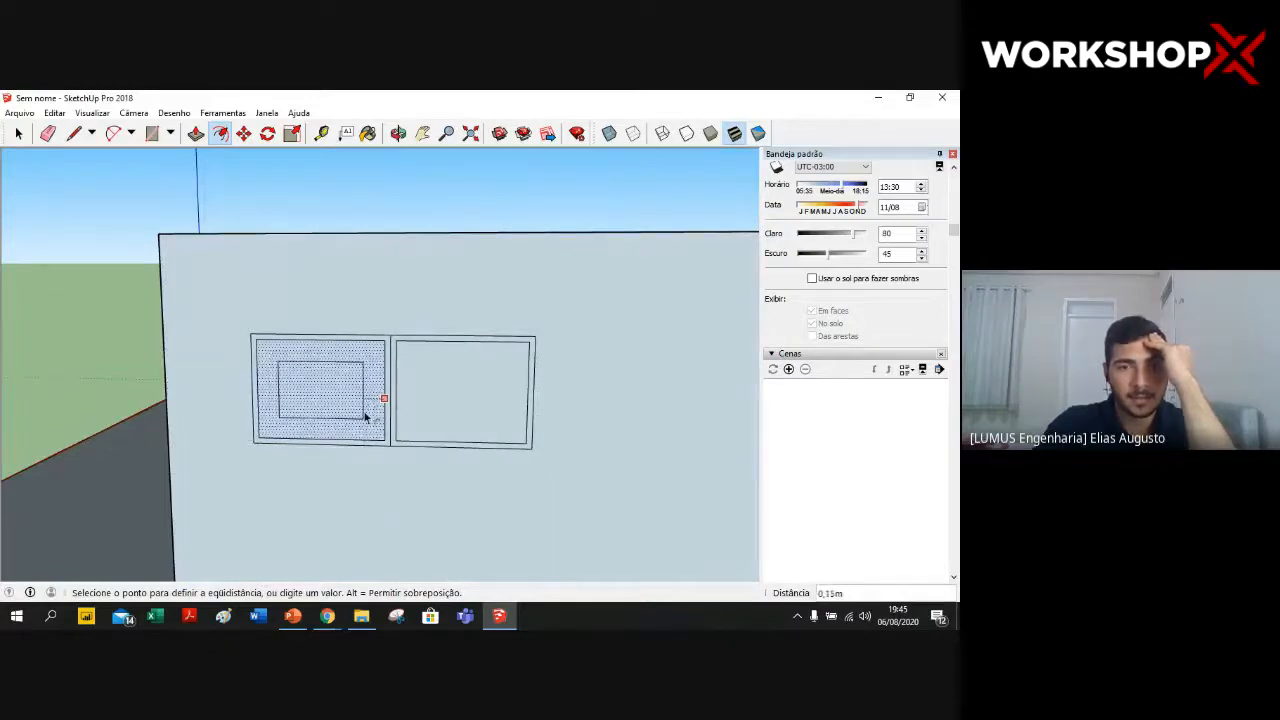
pyautogui.write('0,')
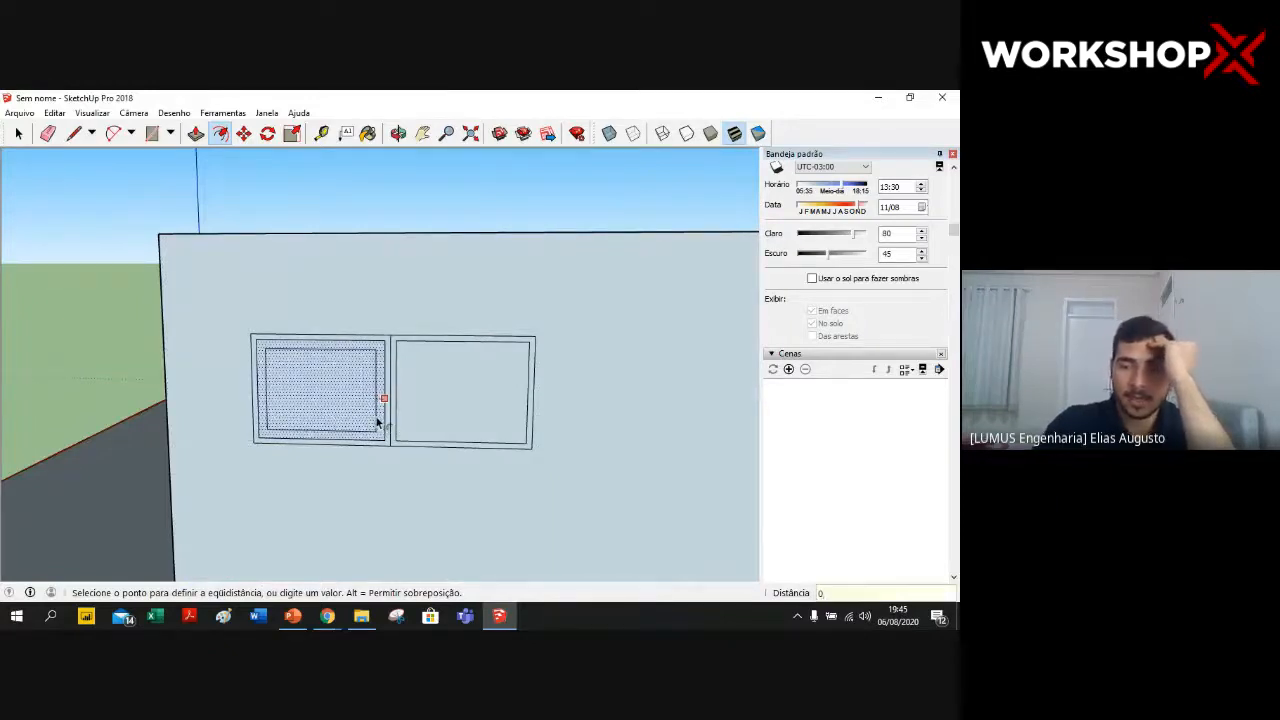
pyautogui.write('03')
pyautogui.press('Return')
pyautogui.click(470, 342)
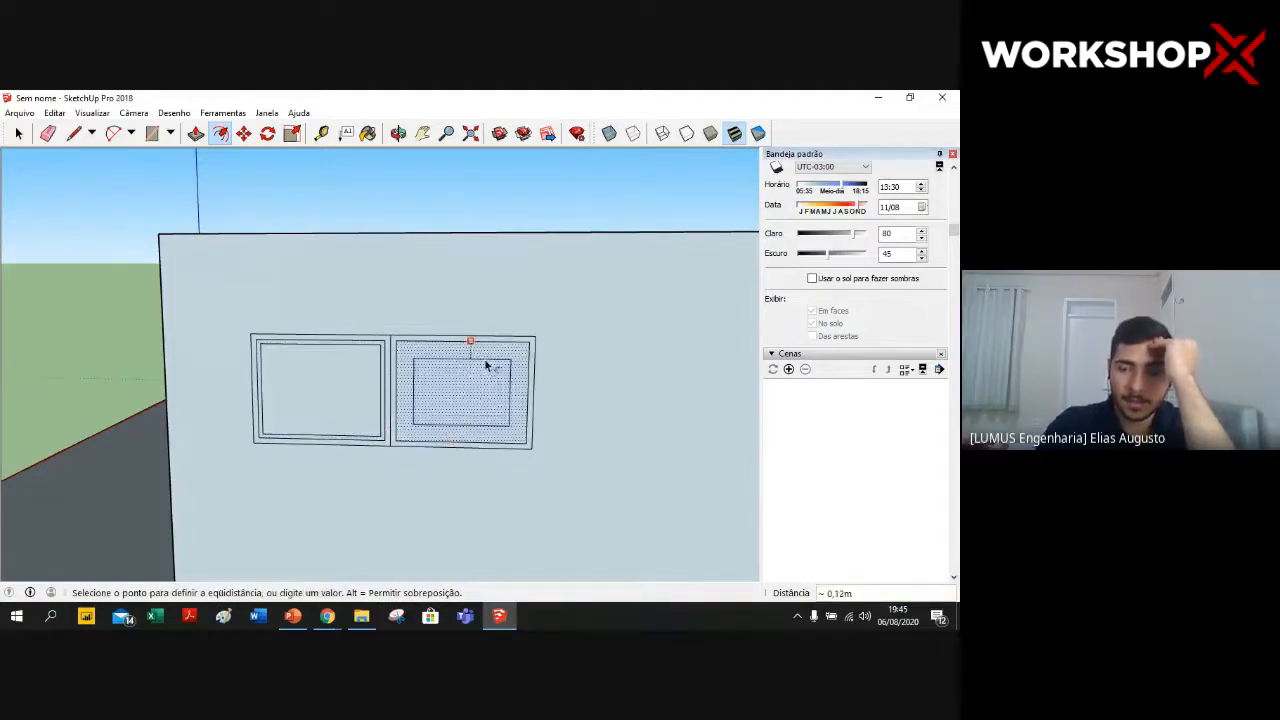
pyautogui.write('0,03')
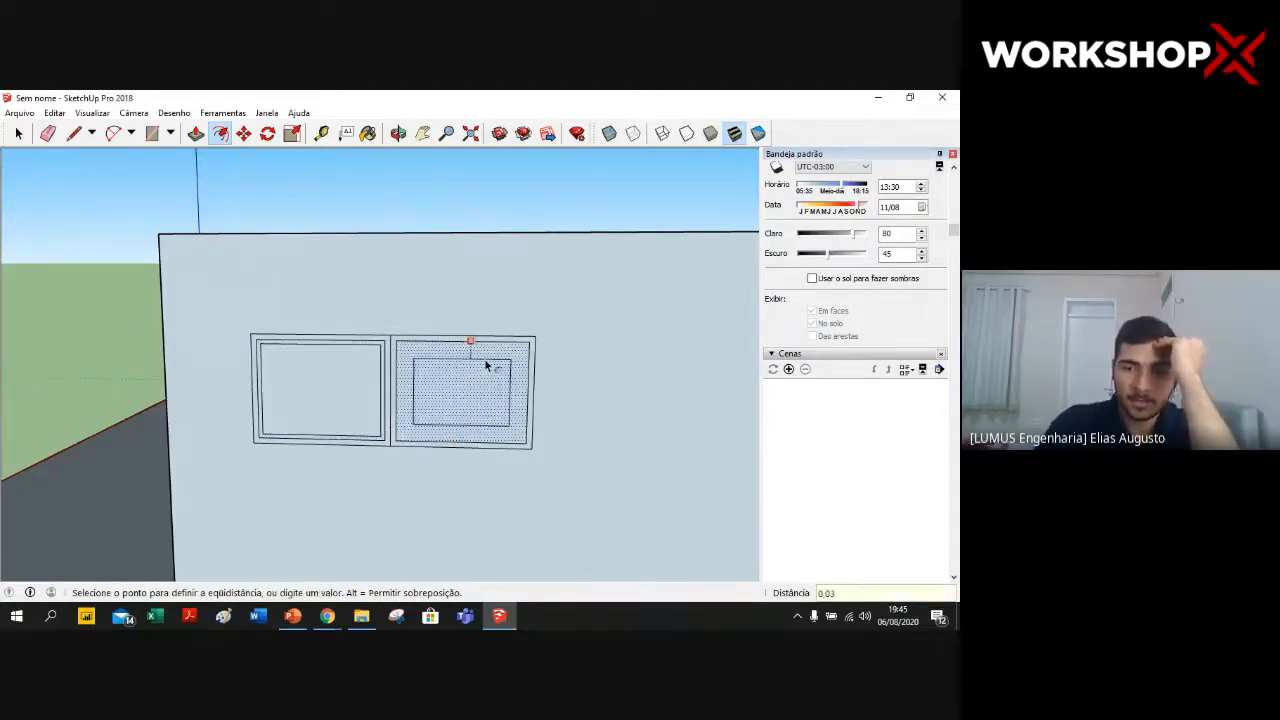
pyautogui.press('Return')
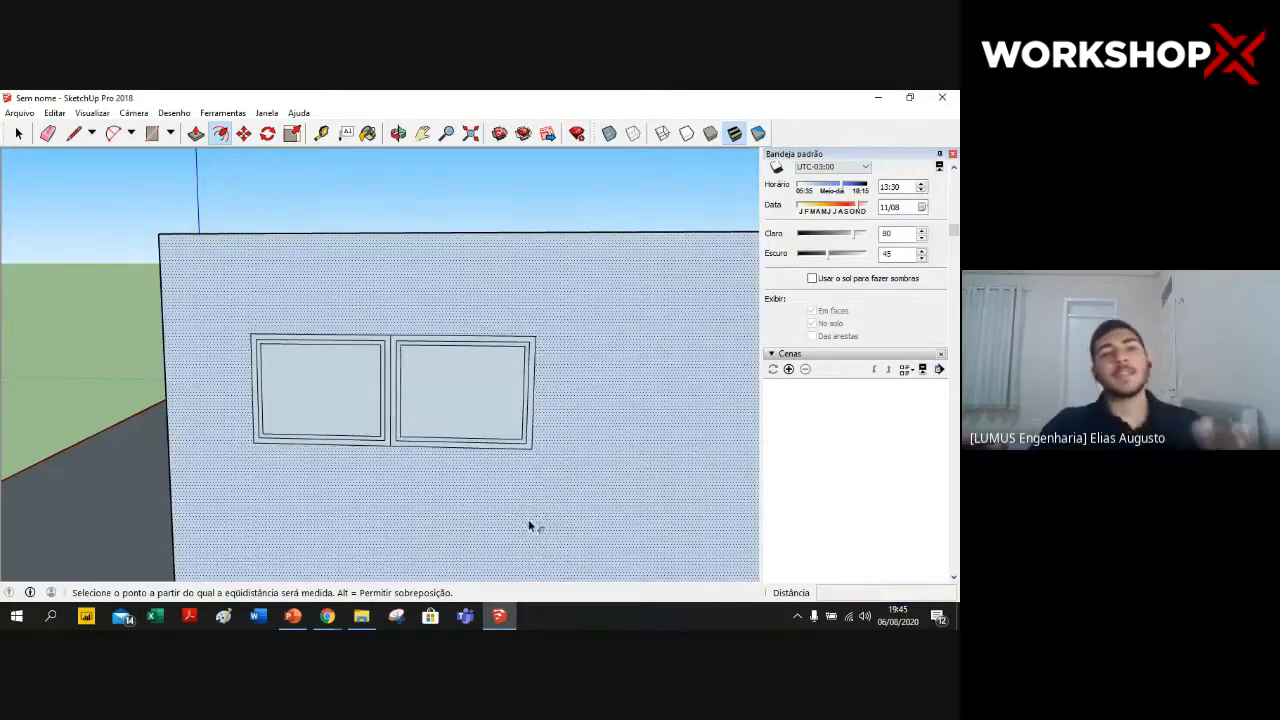
pyautogui.moveTo(84, 330); pyautogui.dragTo(338, 390, button='middle')
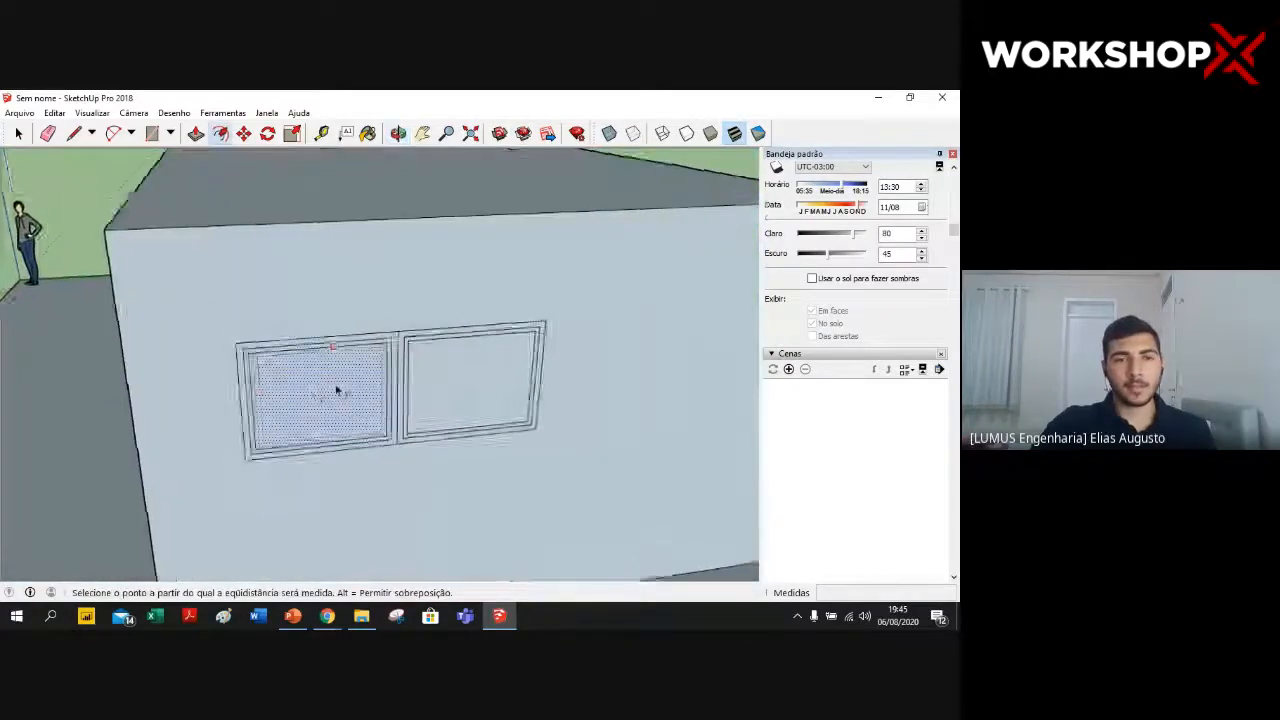
pyautogui.scroll(2, 336, 393)
pyautogui.scroll(-1, 336, 397)
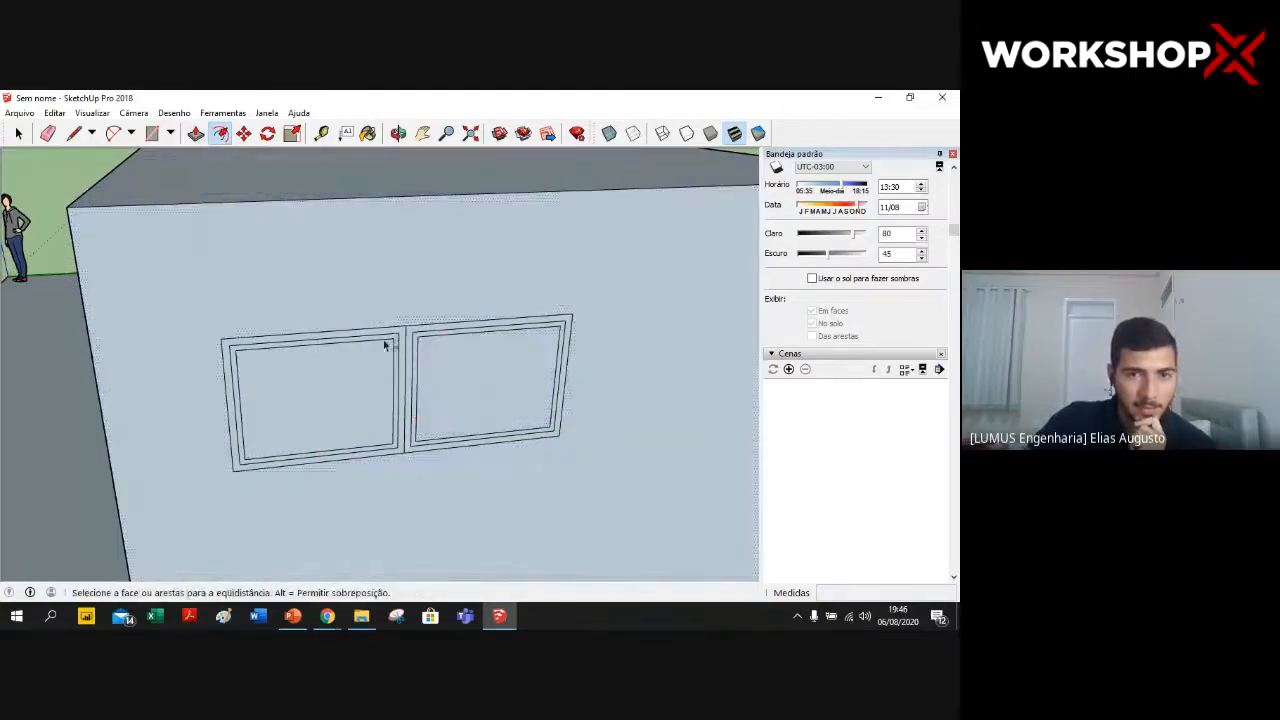
pyautogui.moveTo(97, 373); pyautogui.dragTo(117, 370, button='middle')
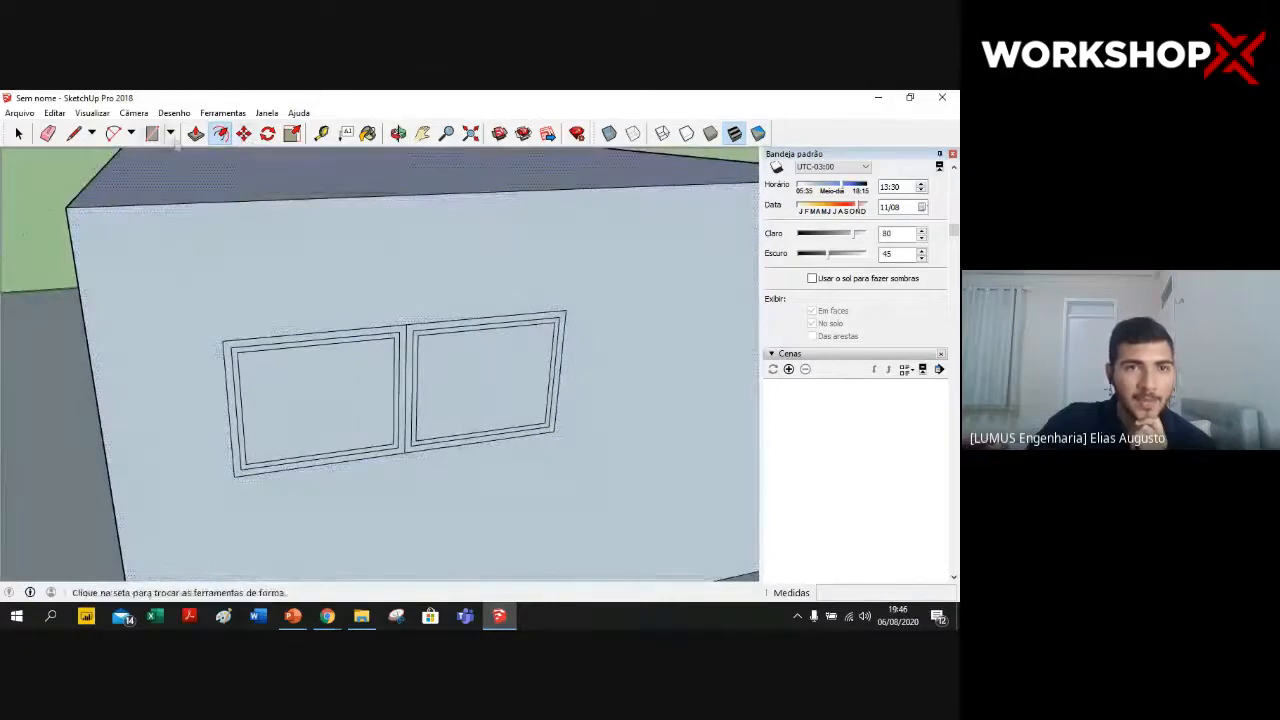
pyautogui.click(196, 135)
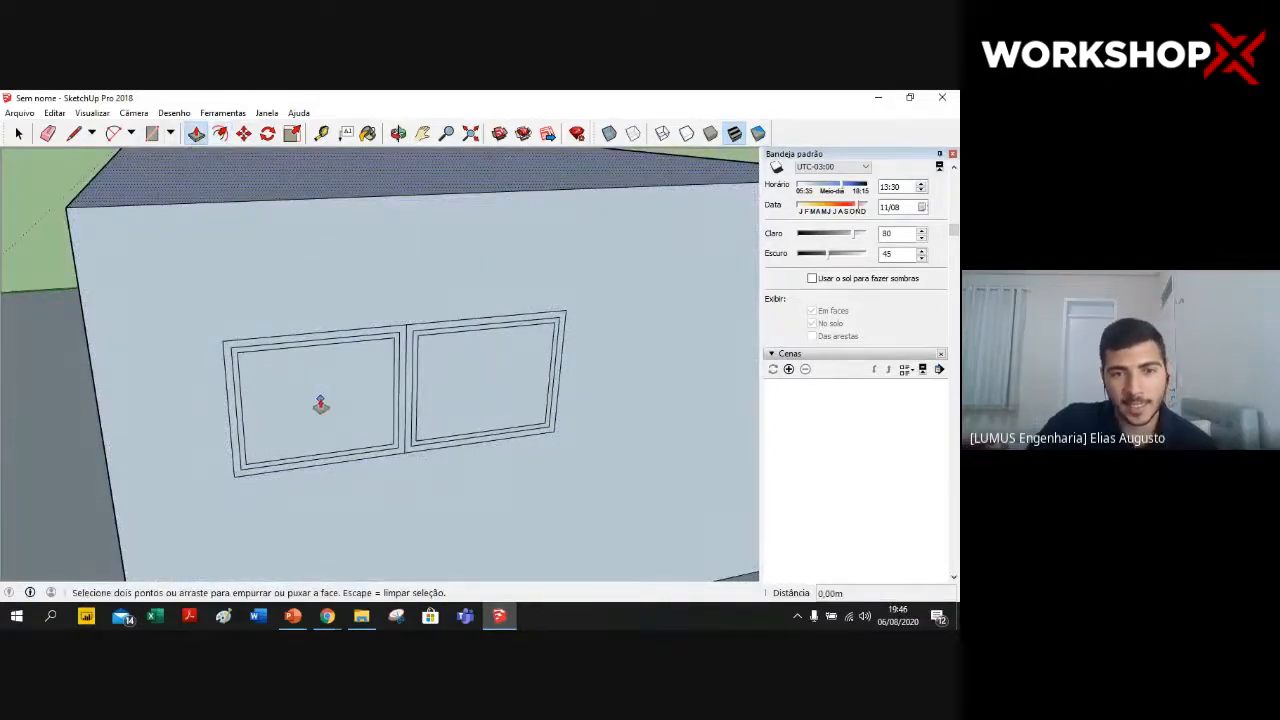
pyautogui.click(330, 383)
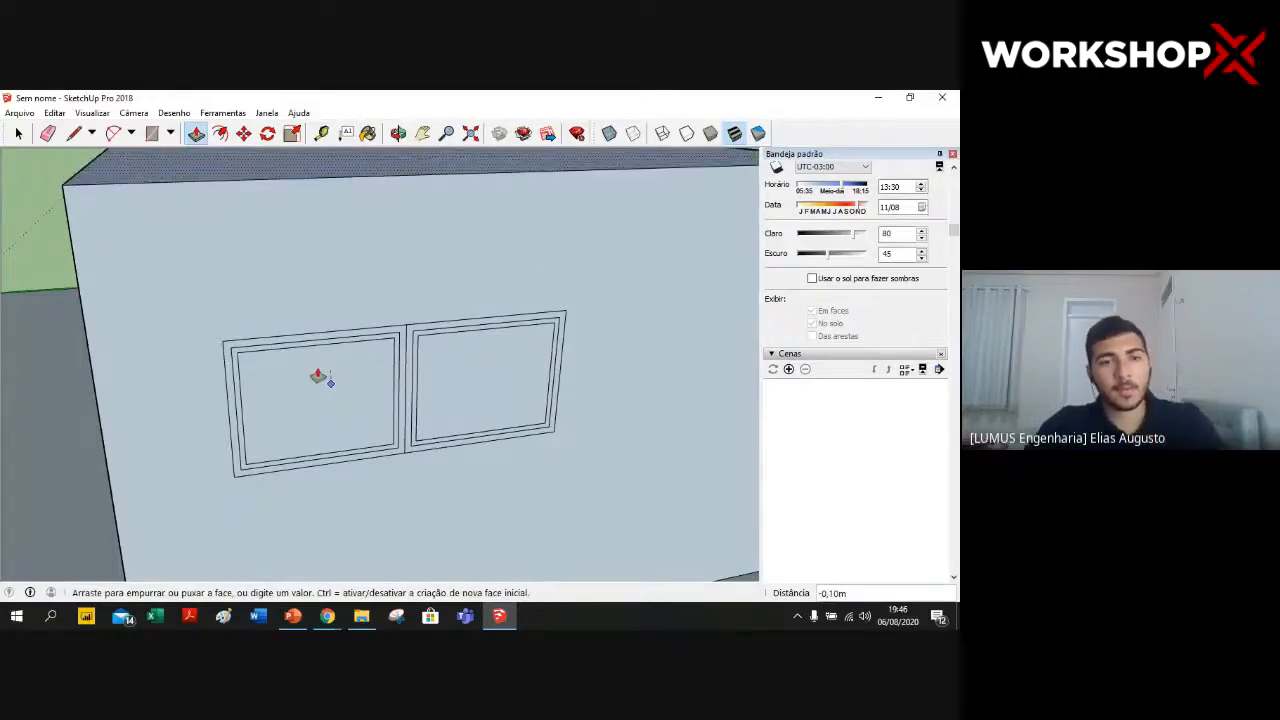
pyautogui.press('Escape')
# - Push the left window pane and its inner frame band into the wall to form a stepped recess
pyautogui.click(18, 133)
pyautogui.click(330, 412)
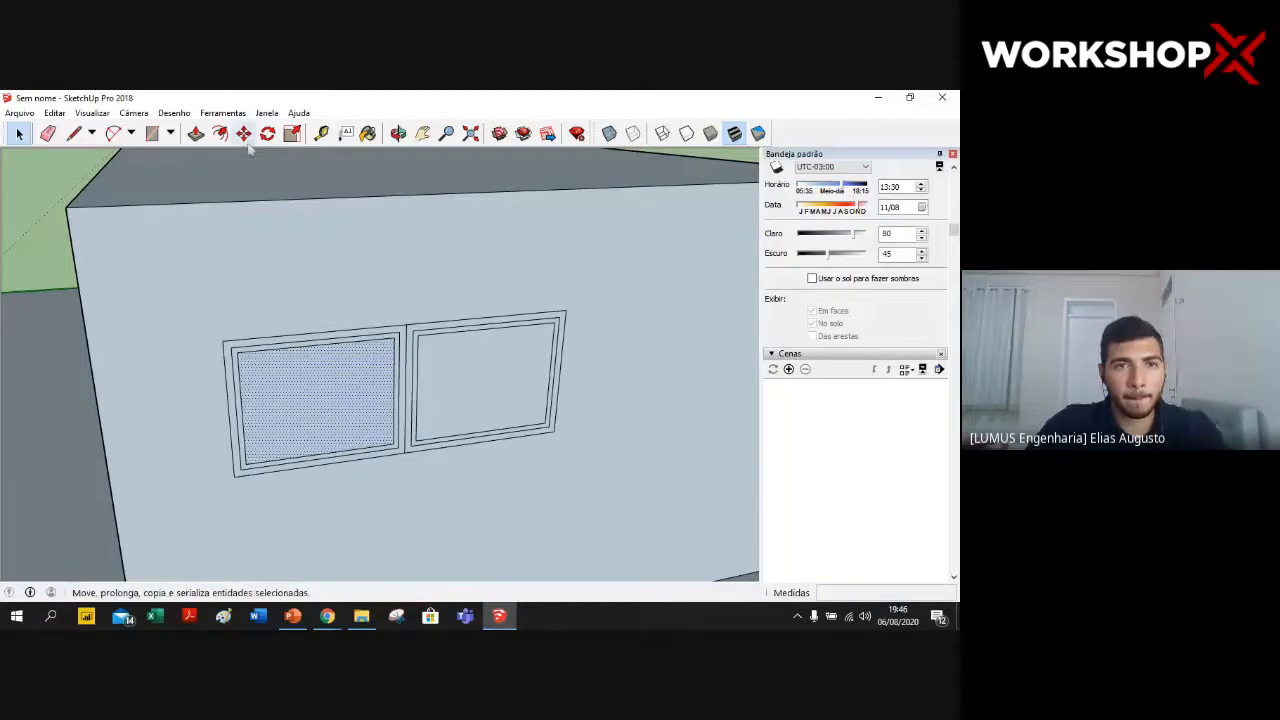
pyautogui.click(196, 136)
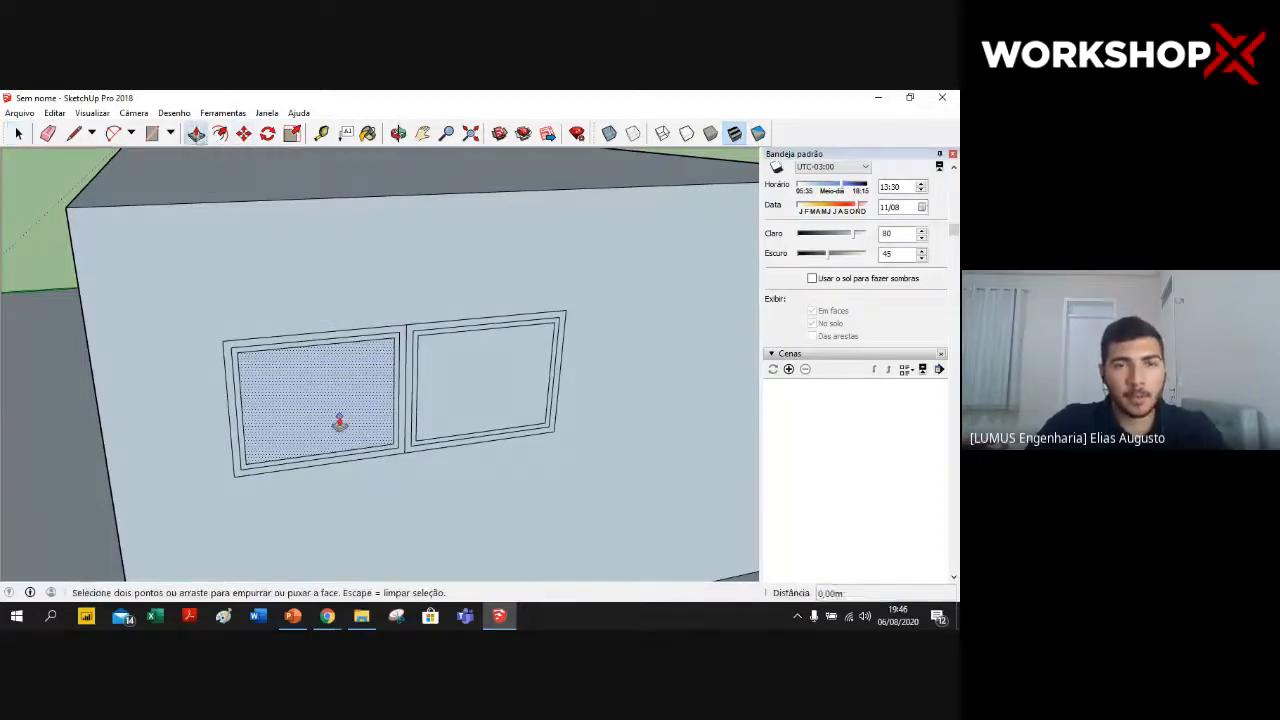
pyautogui.click(340, 423)
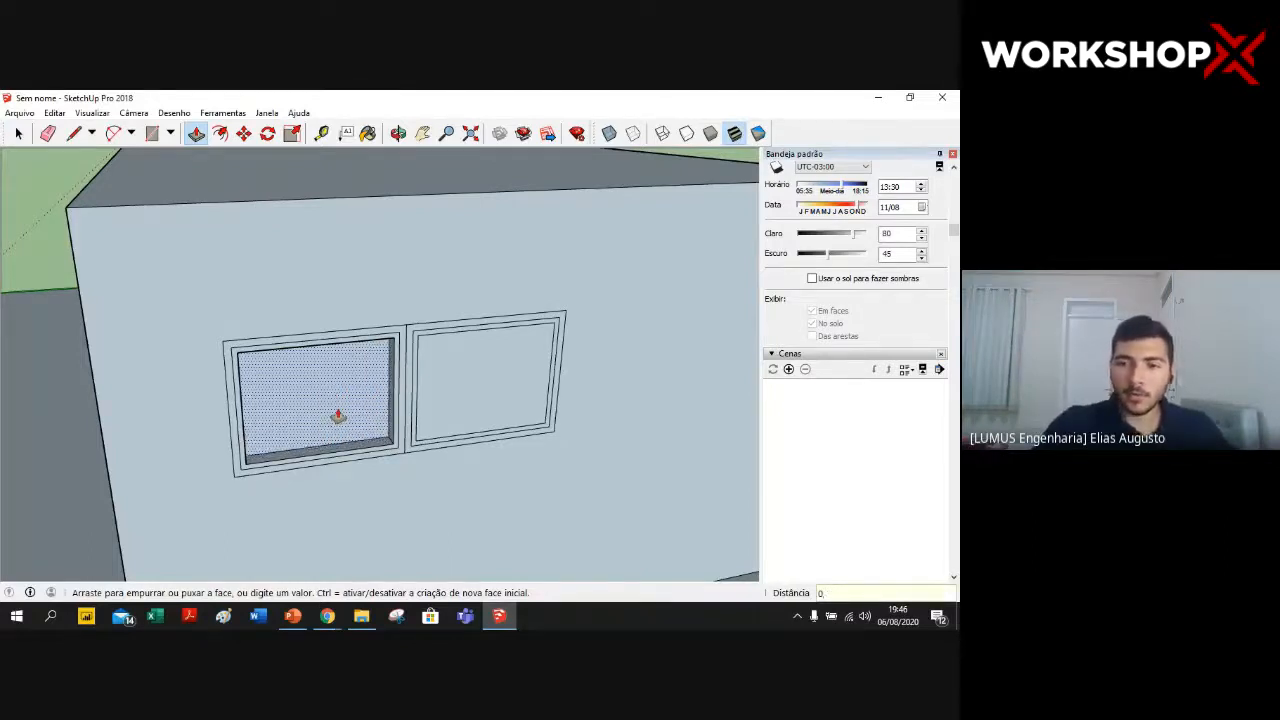
pyautogui.press('Return')
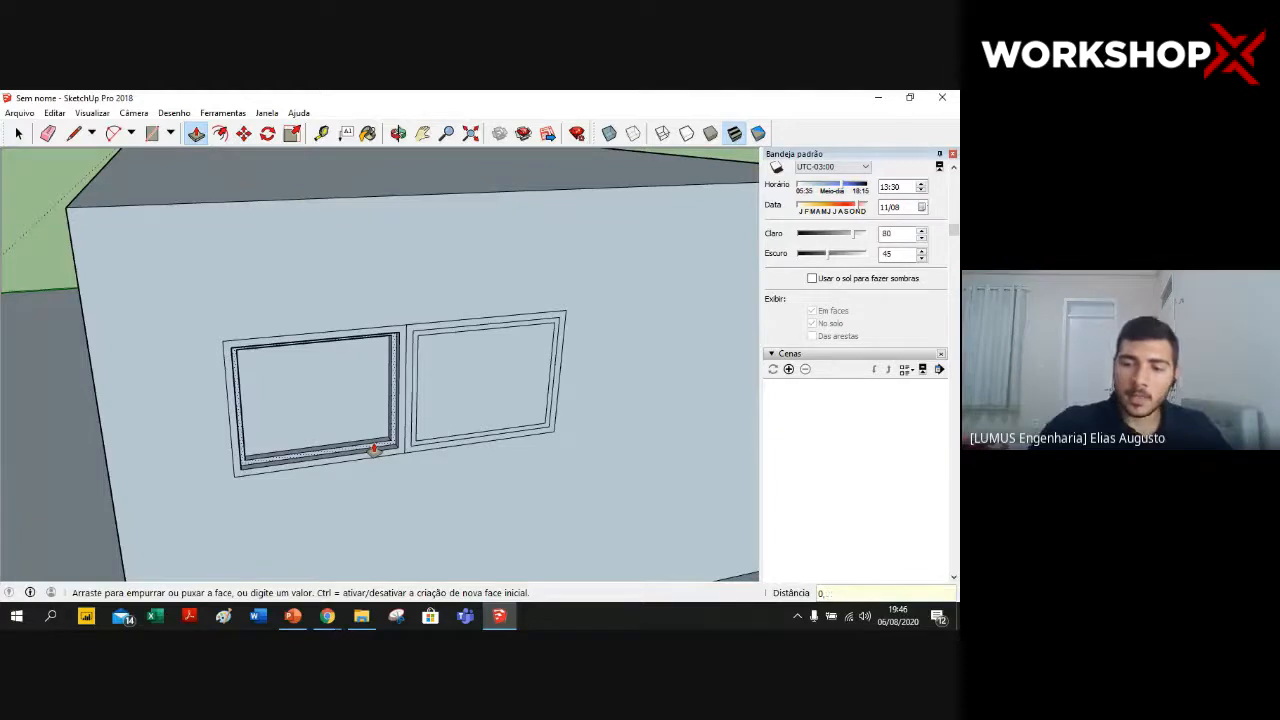
# - Push the right window pane 0.10 m and its inner frame band 0.05 m into the wall
pyautogui.click(477, 407)
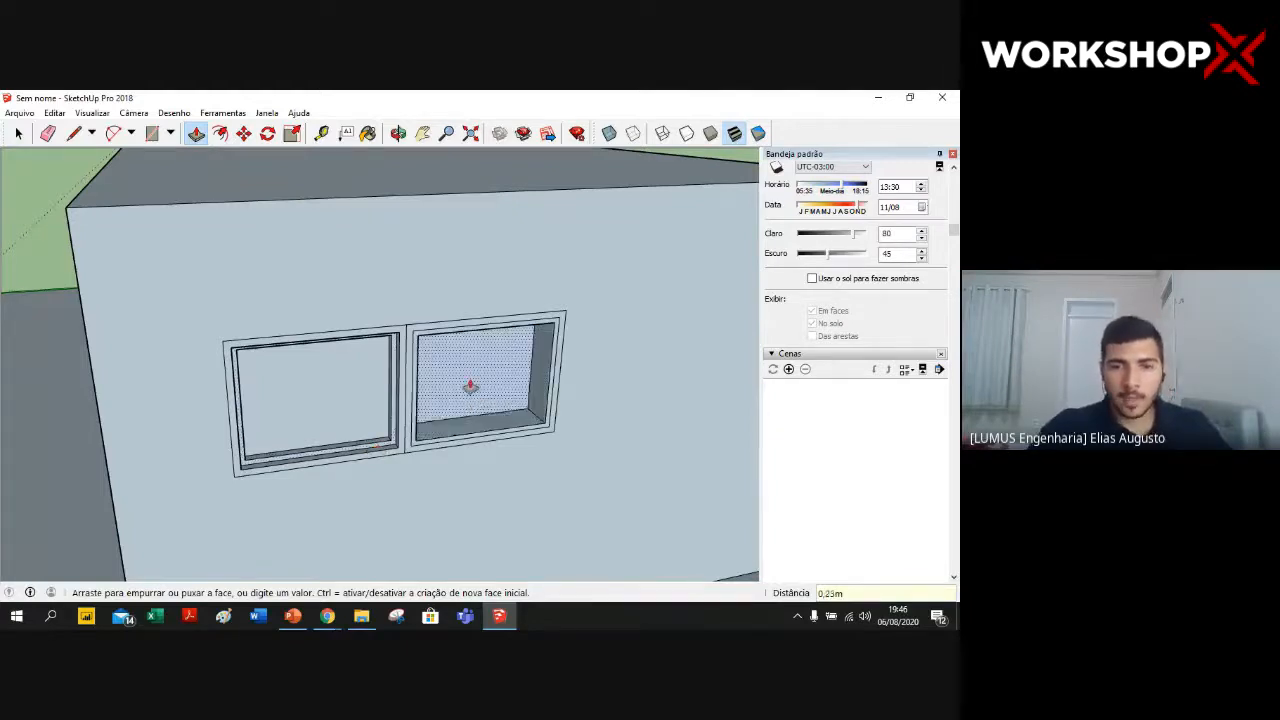
pyautogui.press('Return')
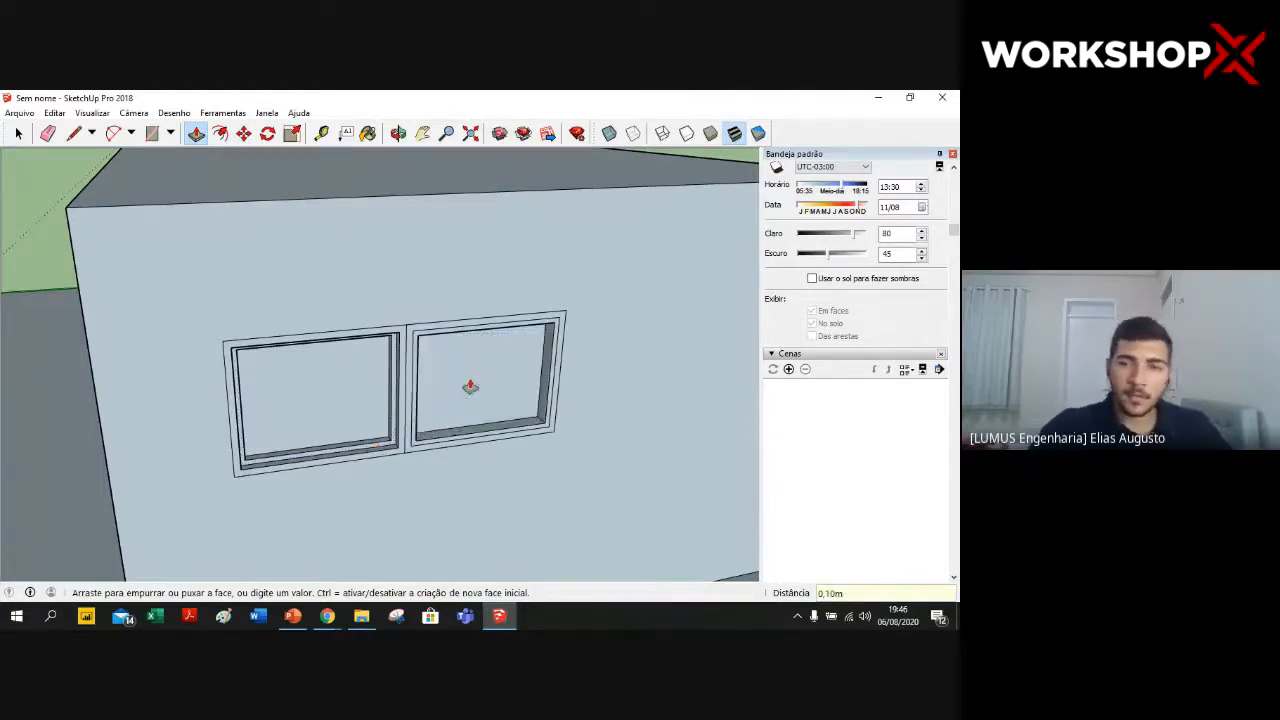
pyautogui.click(510, 431)
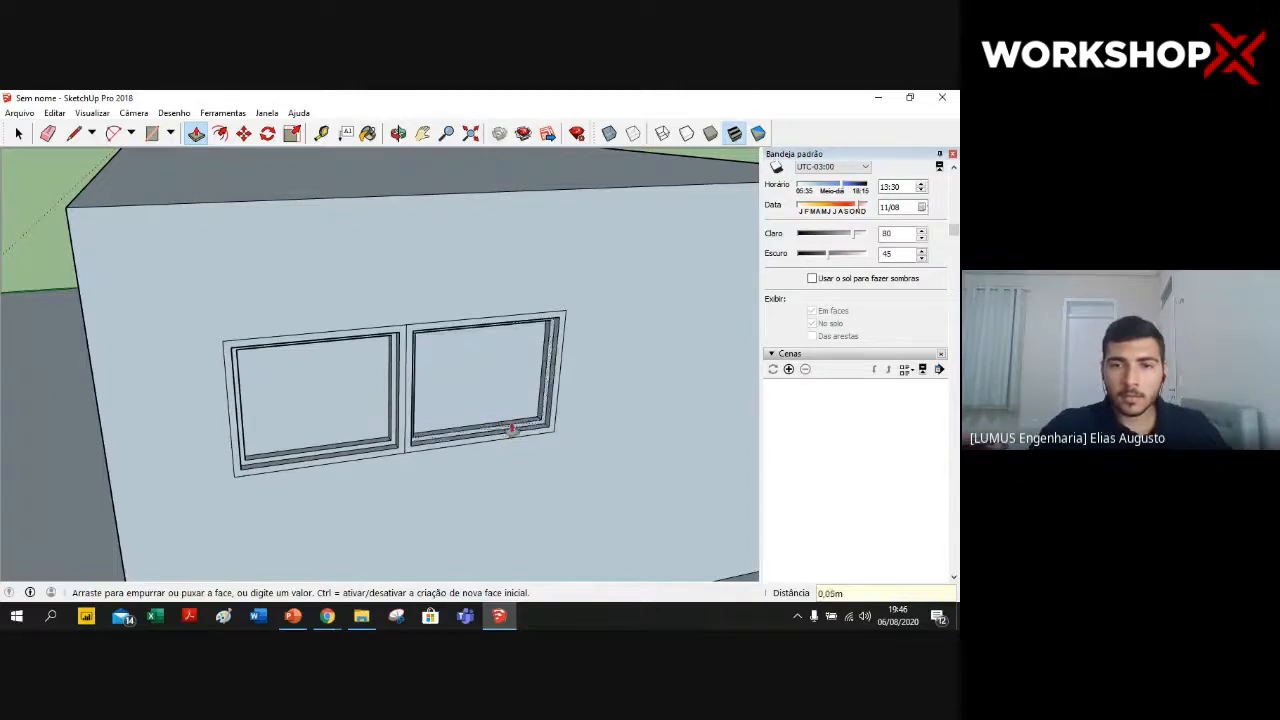
pyautogui.write('0,05')
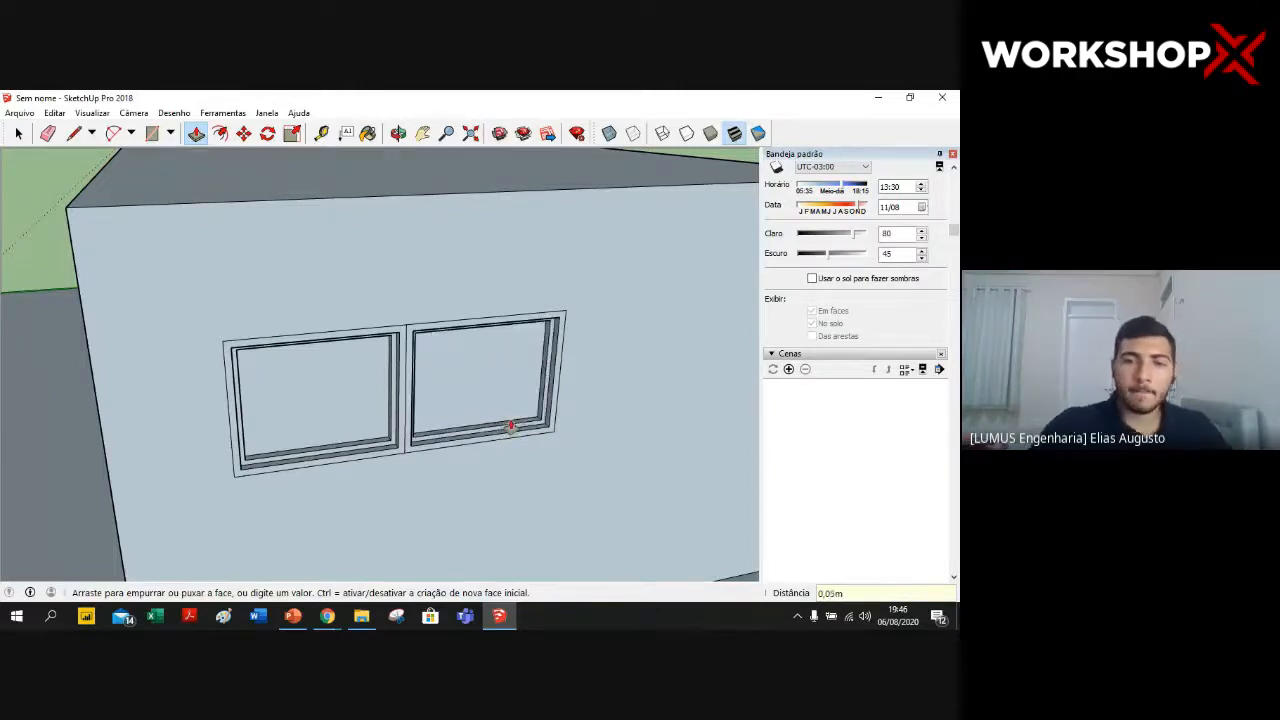
pyautogui.press('Return')
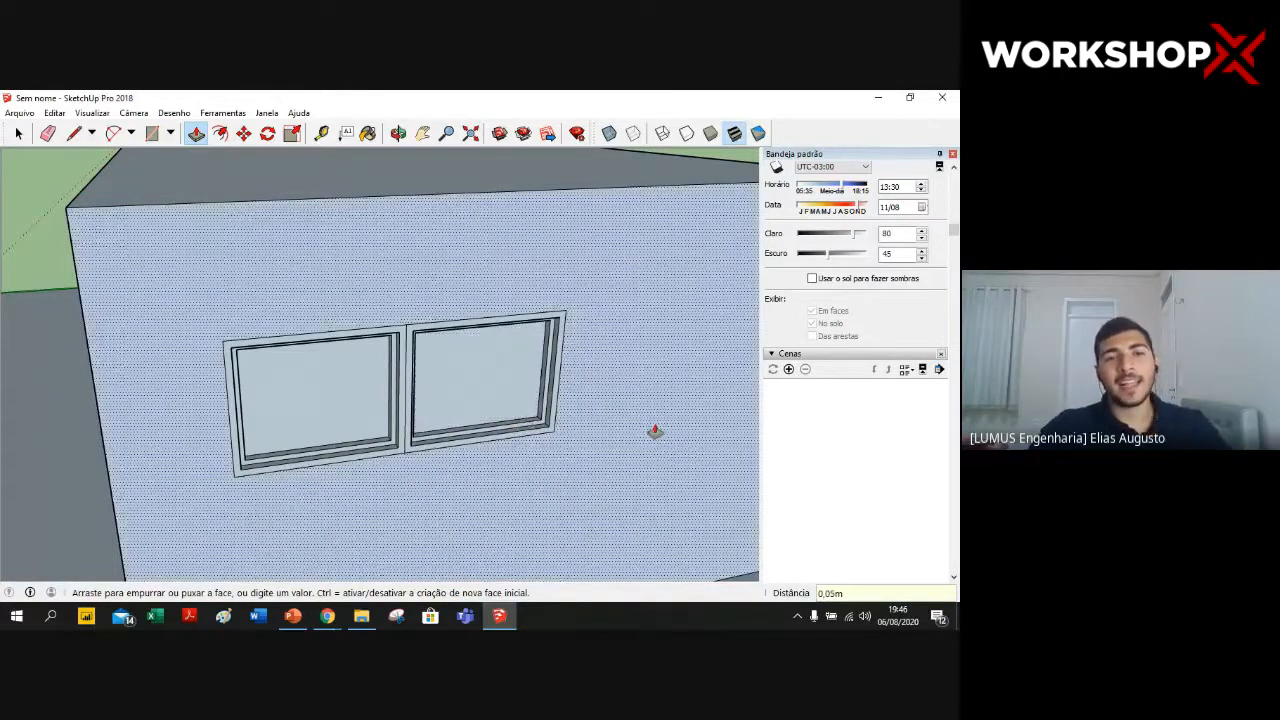
# - Examine the recessed window and the whole building from several angles
pyautogui.moveTo(655, 431); pyautogui.dragTo(337, 306, button='middle')
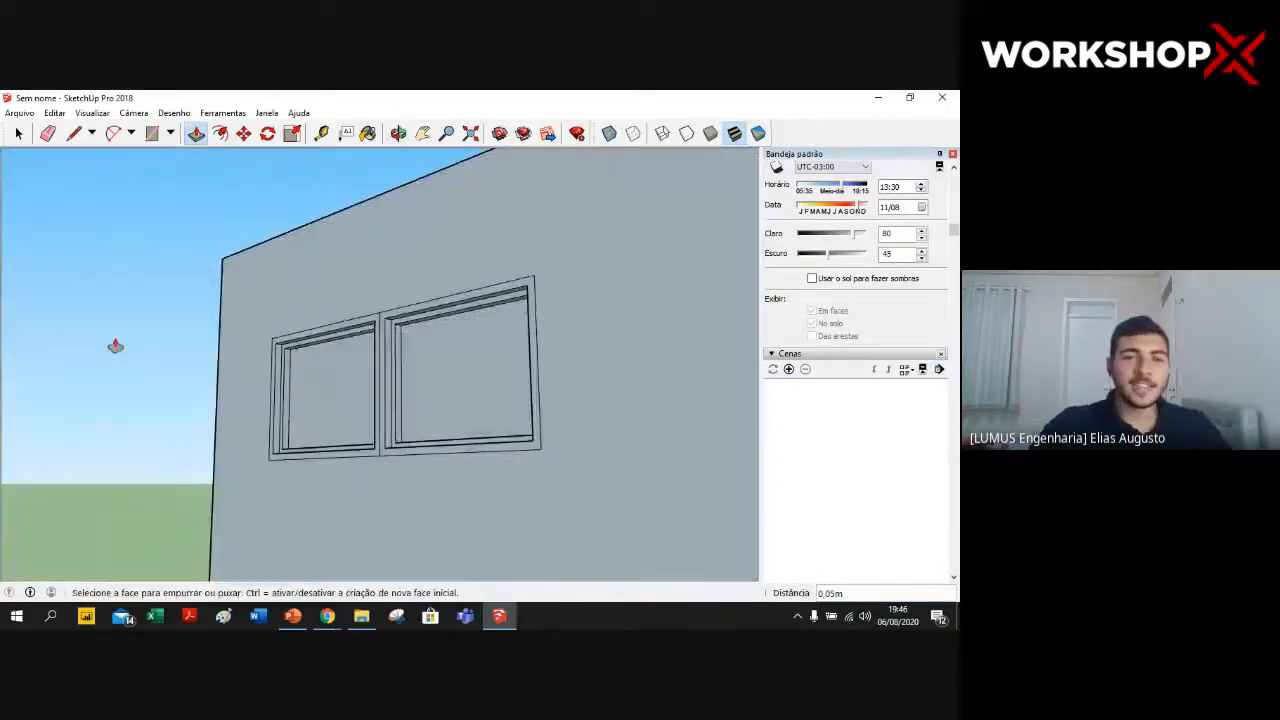
pyautogui.press('space')
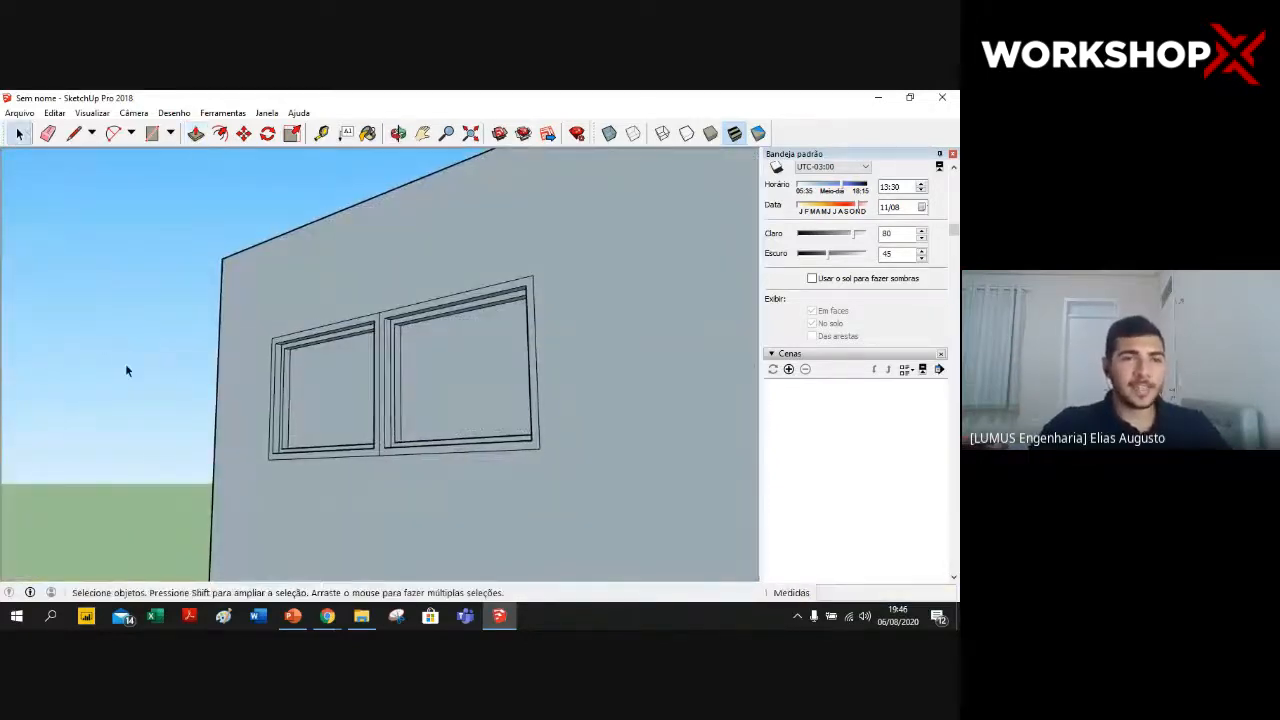
pyautogui.moveTo(196, 503); pyautogui.dragTo(599, 415, button='middle')
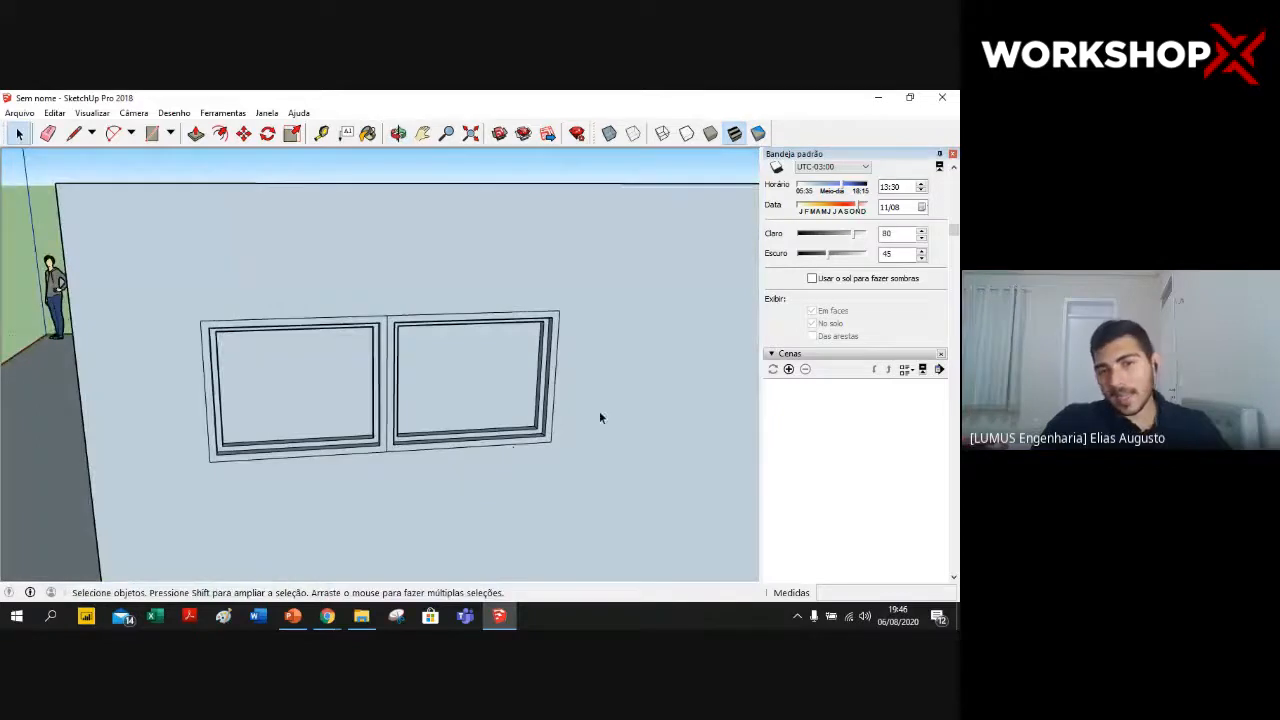
pyautogui.scroll(-2, 601, 420)
pyautogui.scroll(-1, 603, 427)
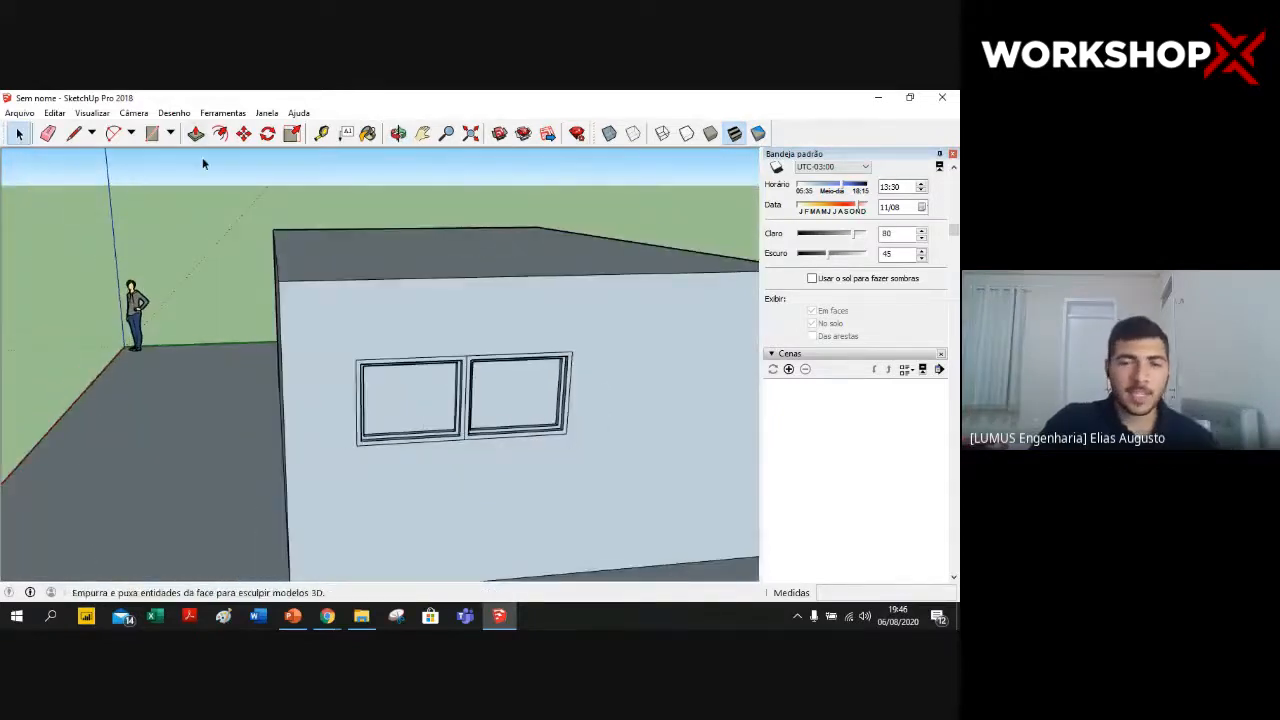
pyautogui.moveTo(553, 400); pyautogui.dragTo(650, 394, button='middle')
pyautogui.scroll(3, 390, 336)
pyautogui.scroll(-4, 391, 336)
pyautogui.moveTo(246, 287); pyautogui.dragTo(425, 294, button='middle')
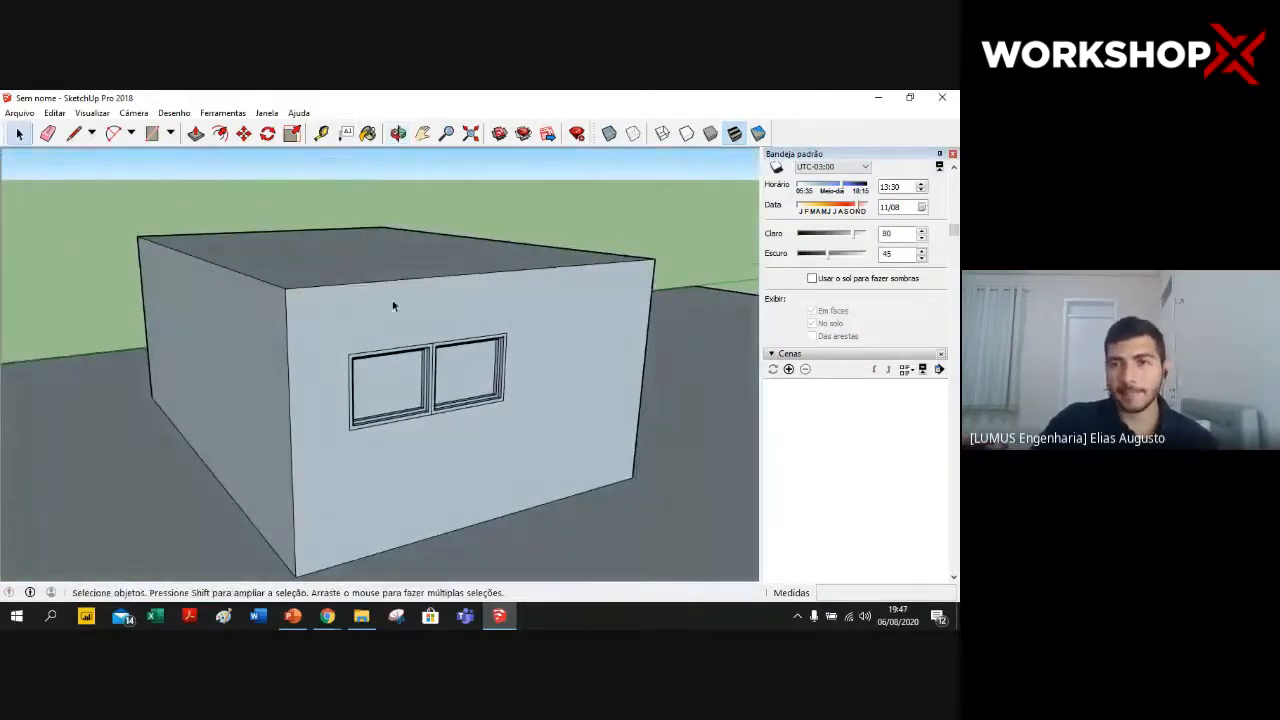
# - Paint both window panes with the Madeira de cerejeira original material from the Madeiras collection
pyautogui.scroll(2, 875, 209)
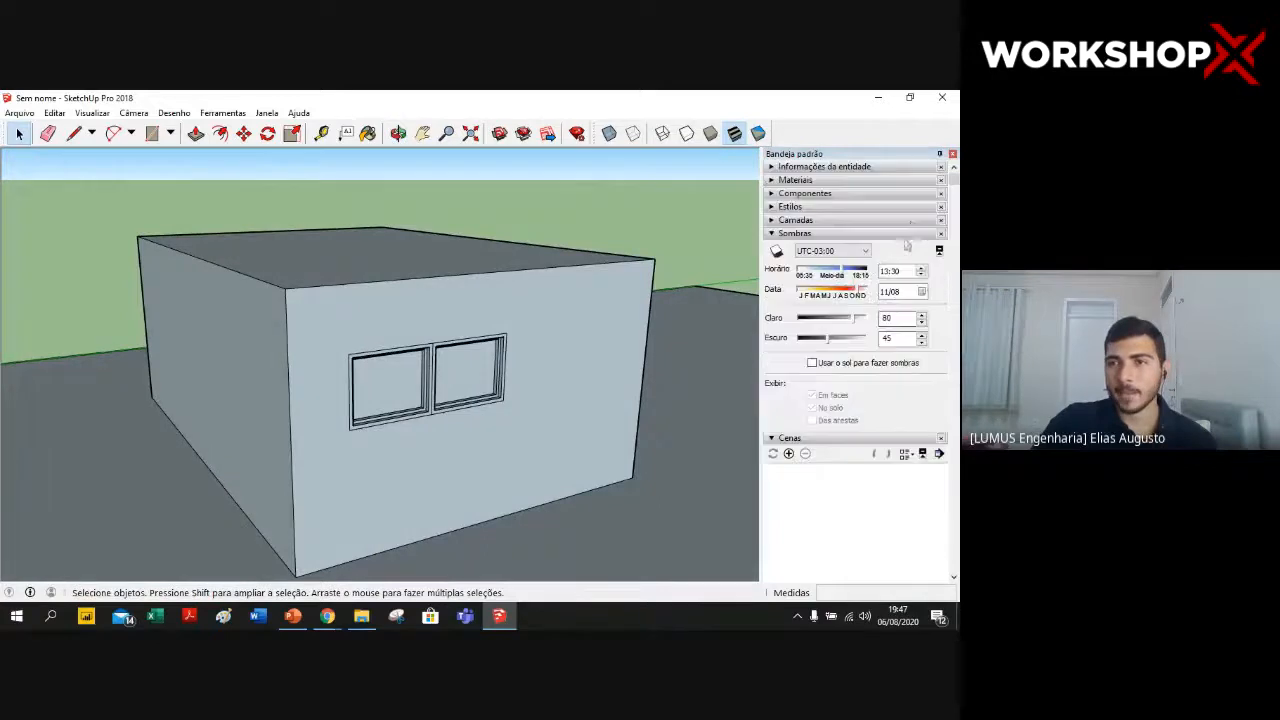
pyautogui.click(777, 182)
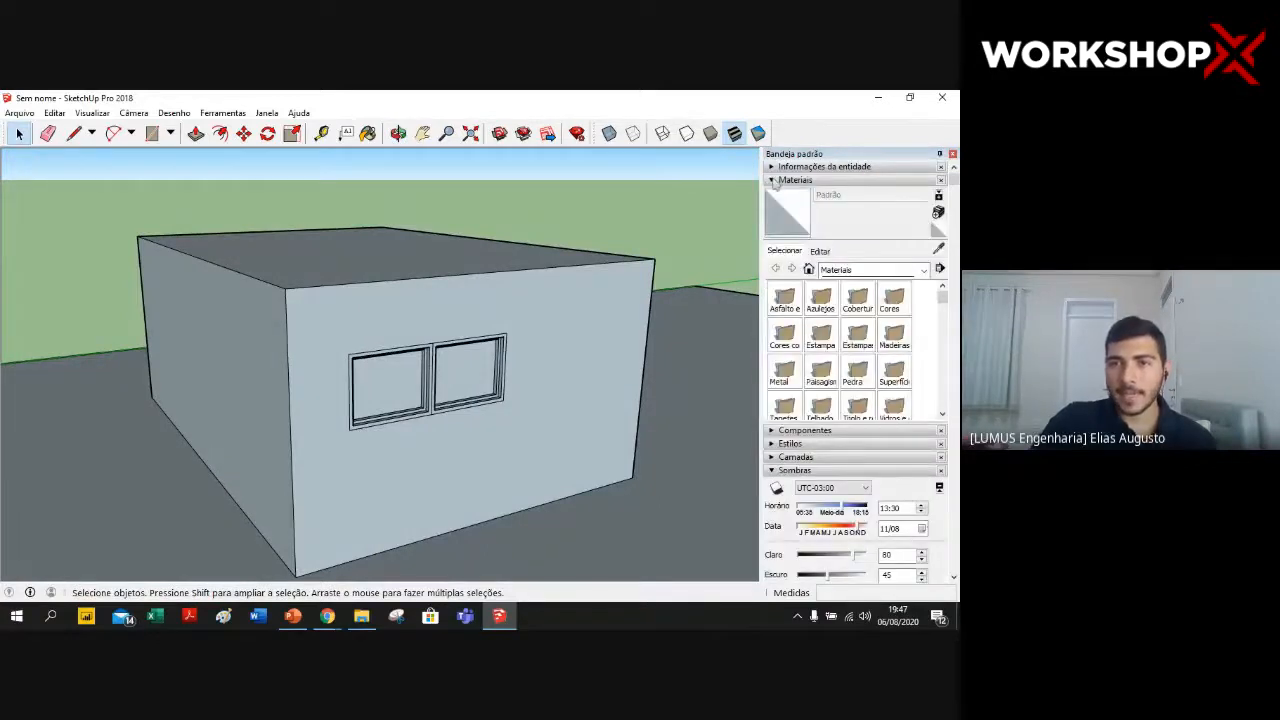
pyautogui.click(773, 181)
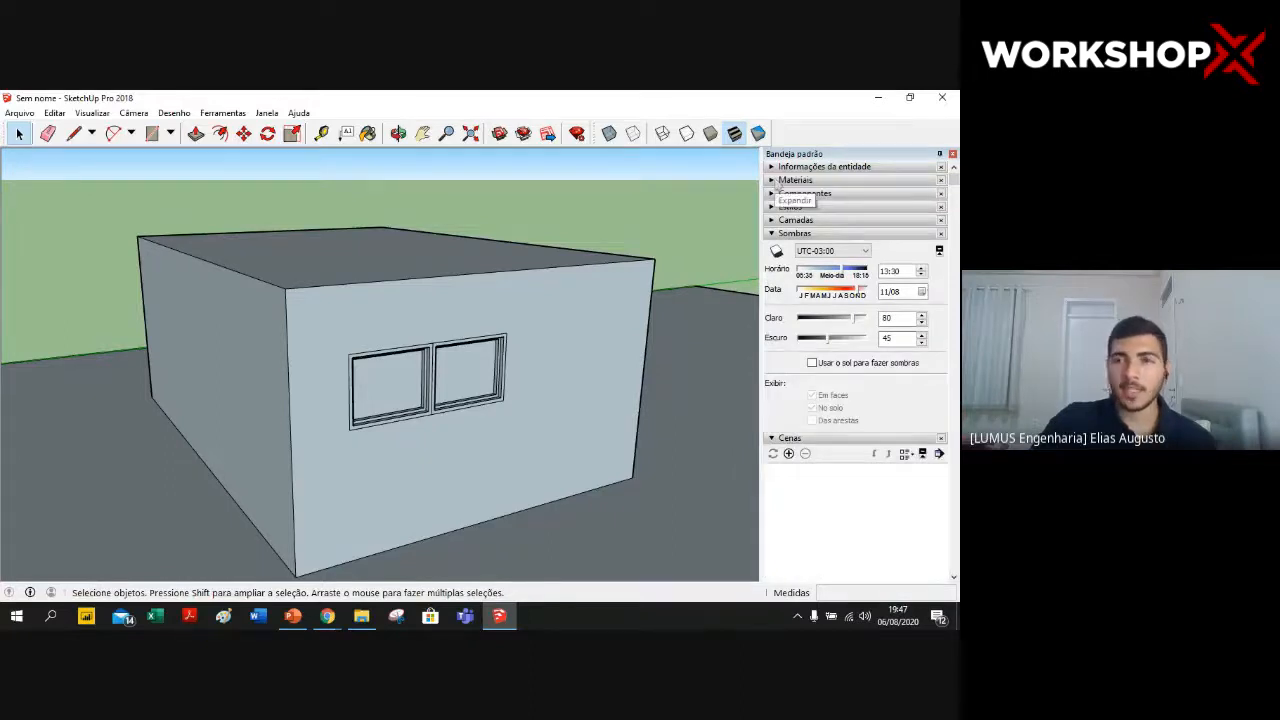
pyautogui.click(777, 182)
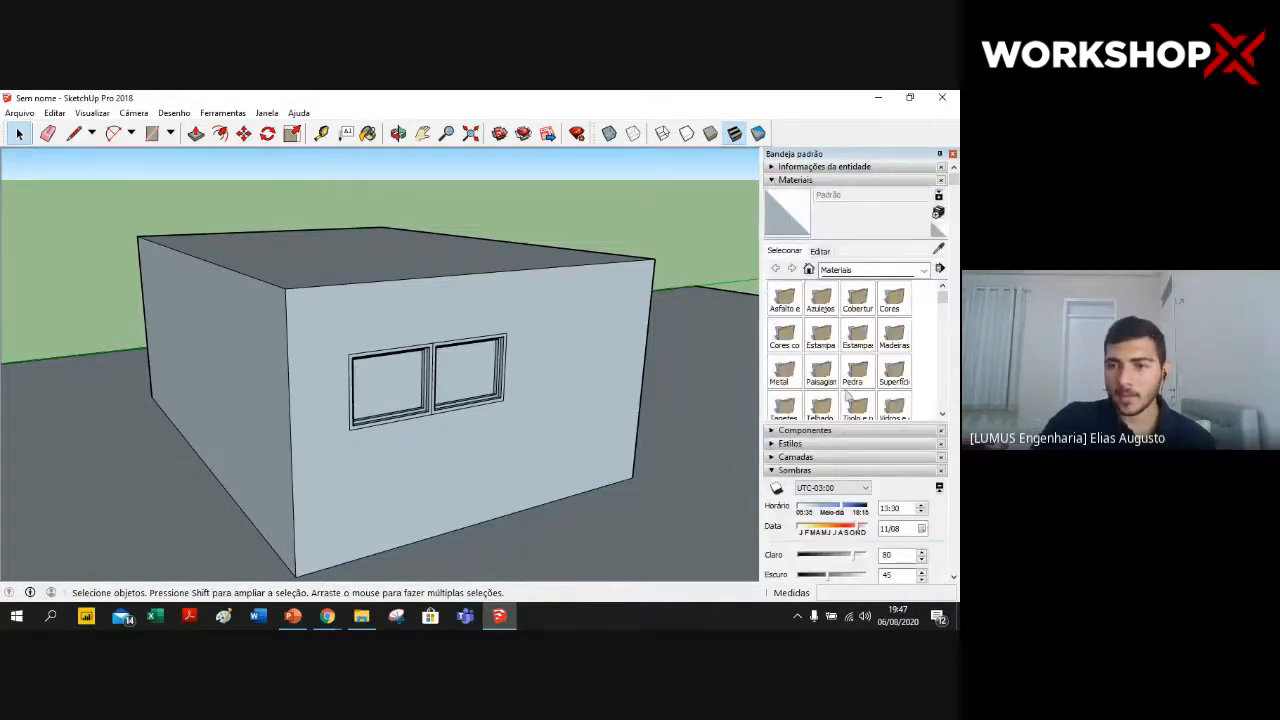
pyautogui.scroll(-3, 836, 374)
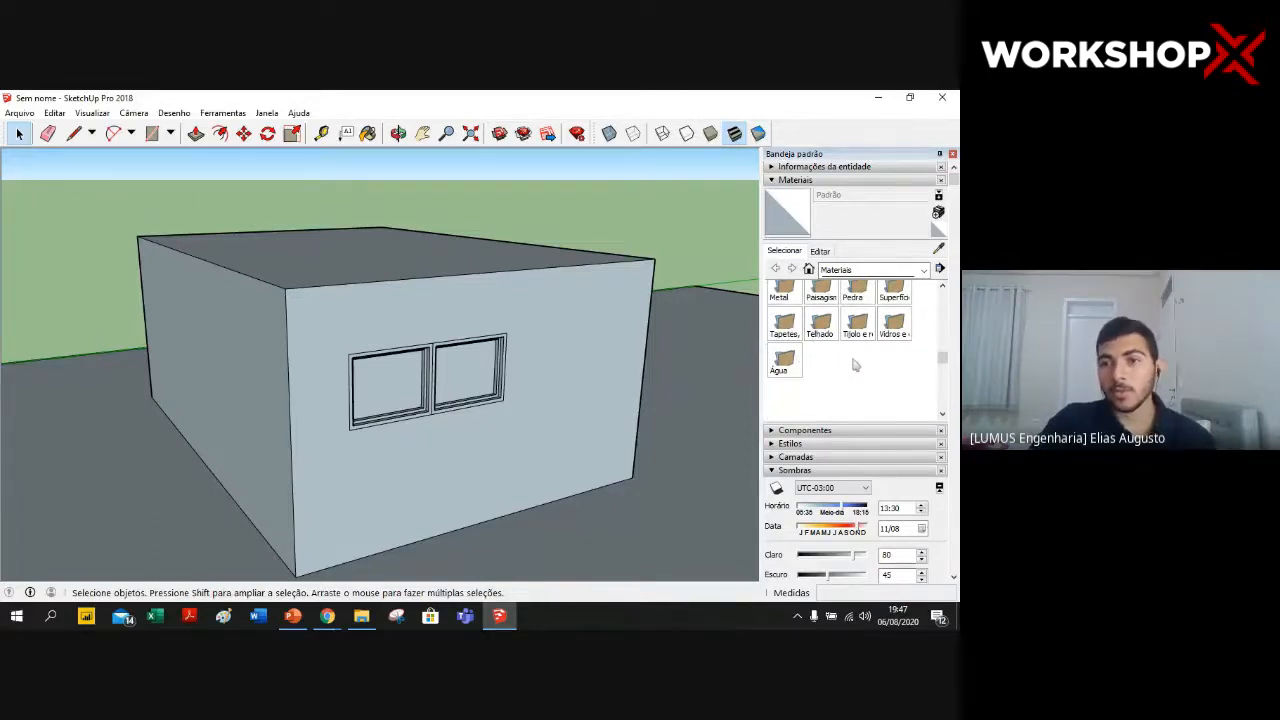
pyautogui.scroll(3, 855, 345)
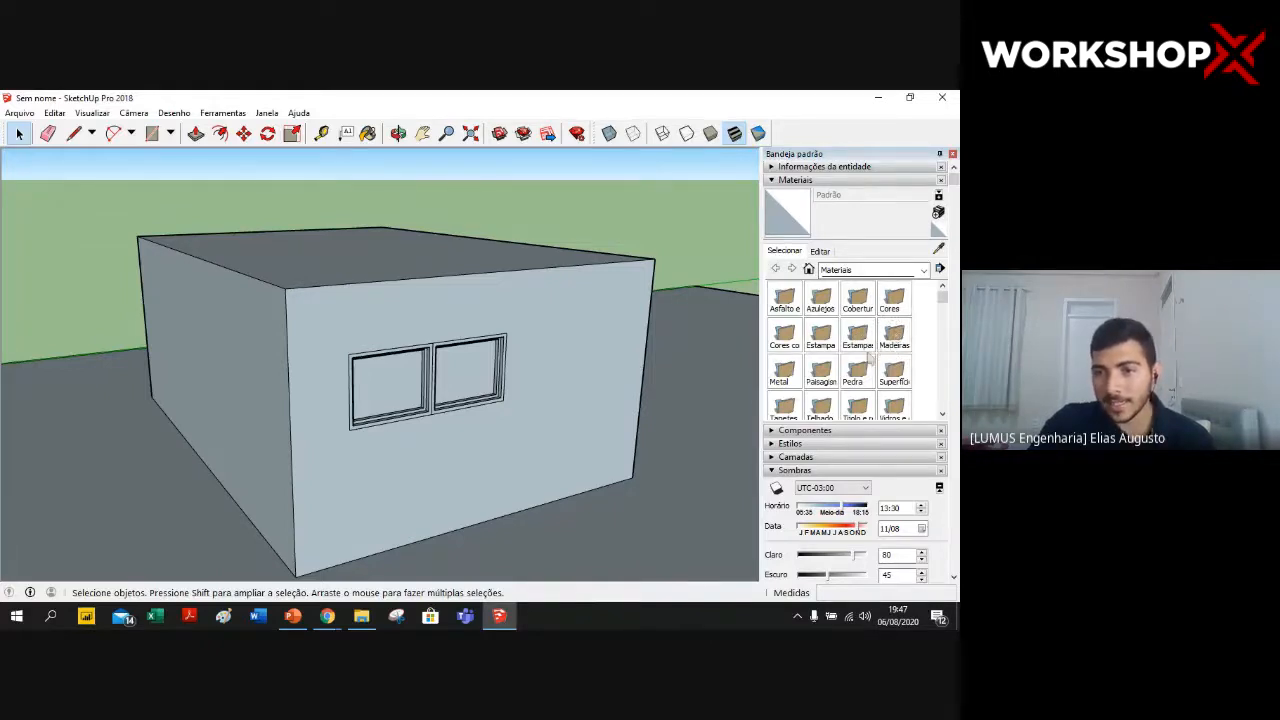
pyautogui.click(893, 338)
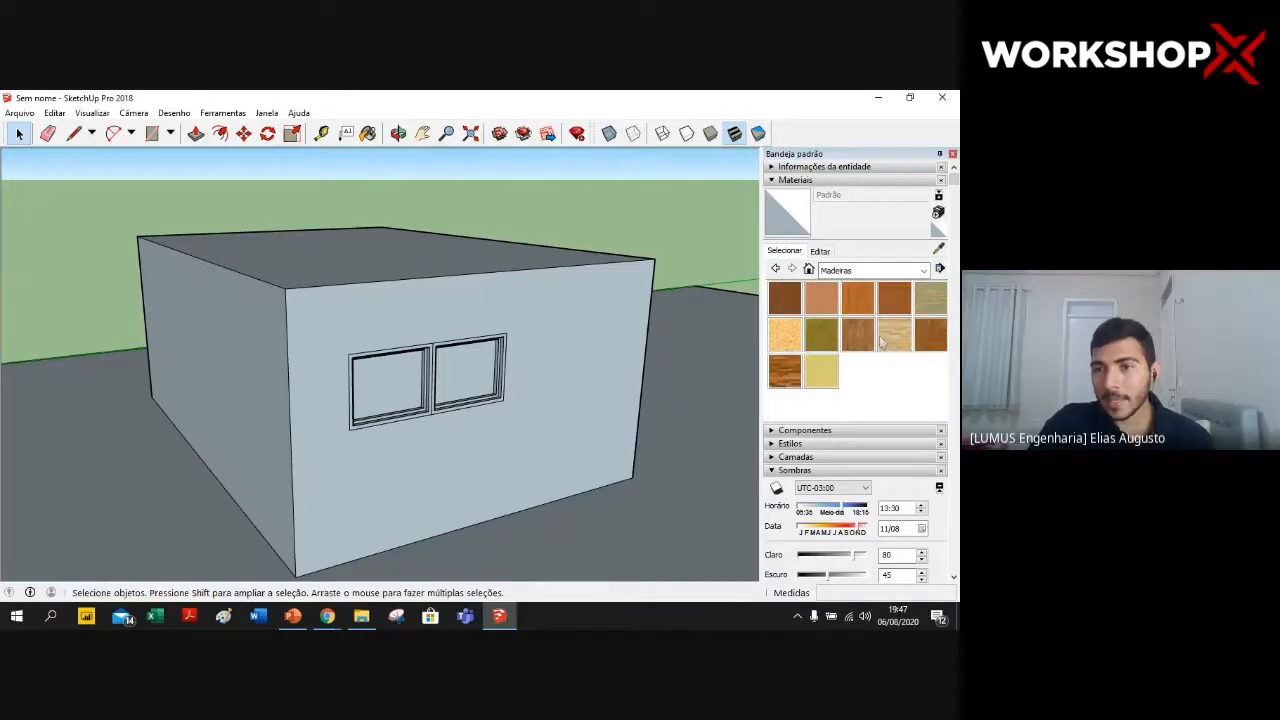
pyautogui.click(885, 292)
pyautogui.click(476, 362)
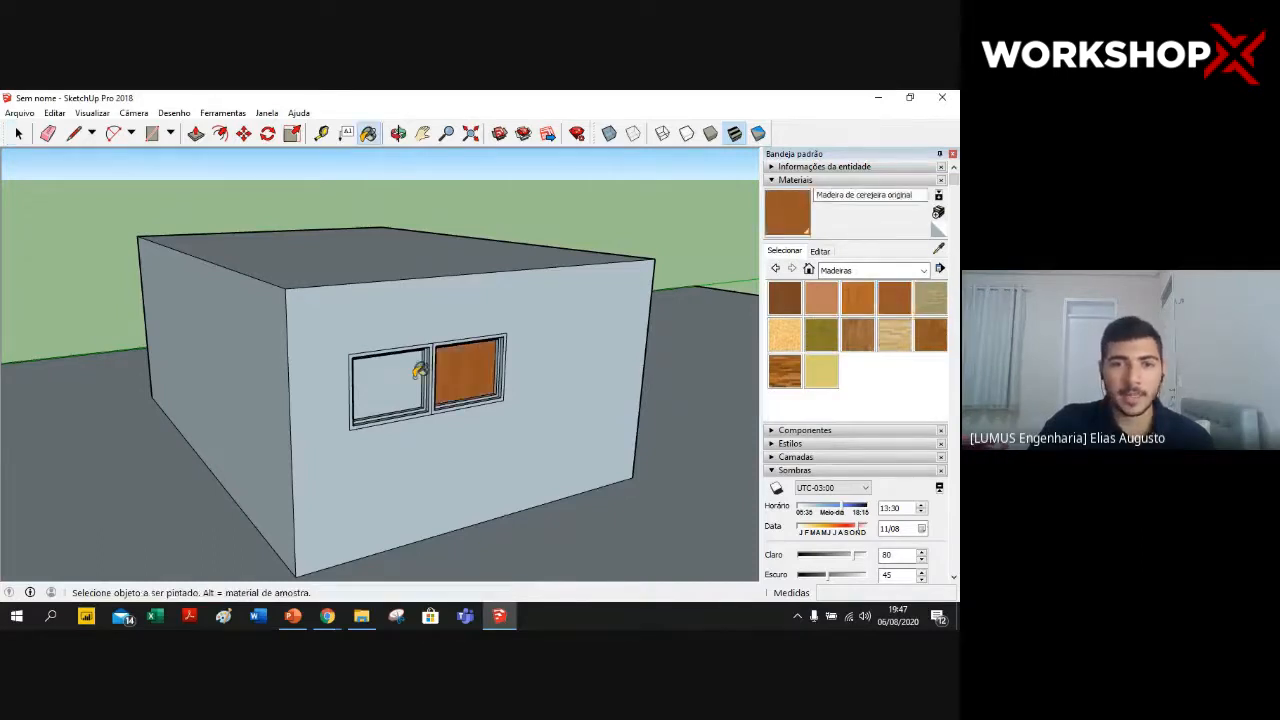
pyautogui.click(420, 374)
# - Paint the outer frames of both window panes with the Piso de madeira claro material
pyautogui.scroll(5, 440, 370)
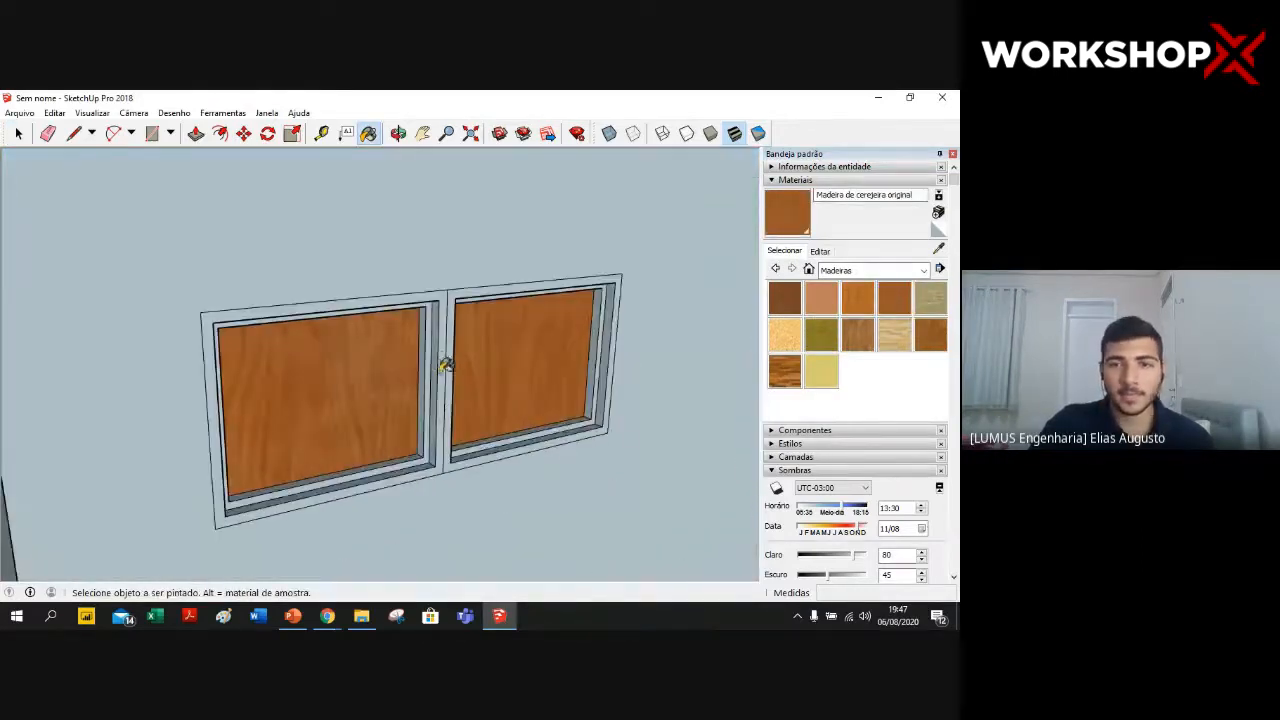
pyautogui.click(893, 336)
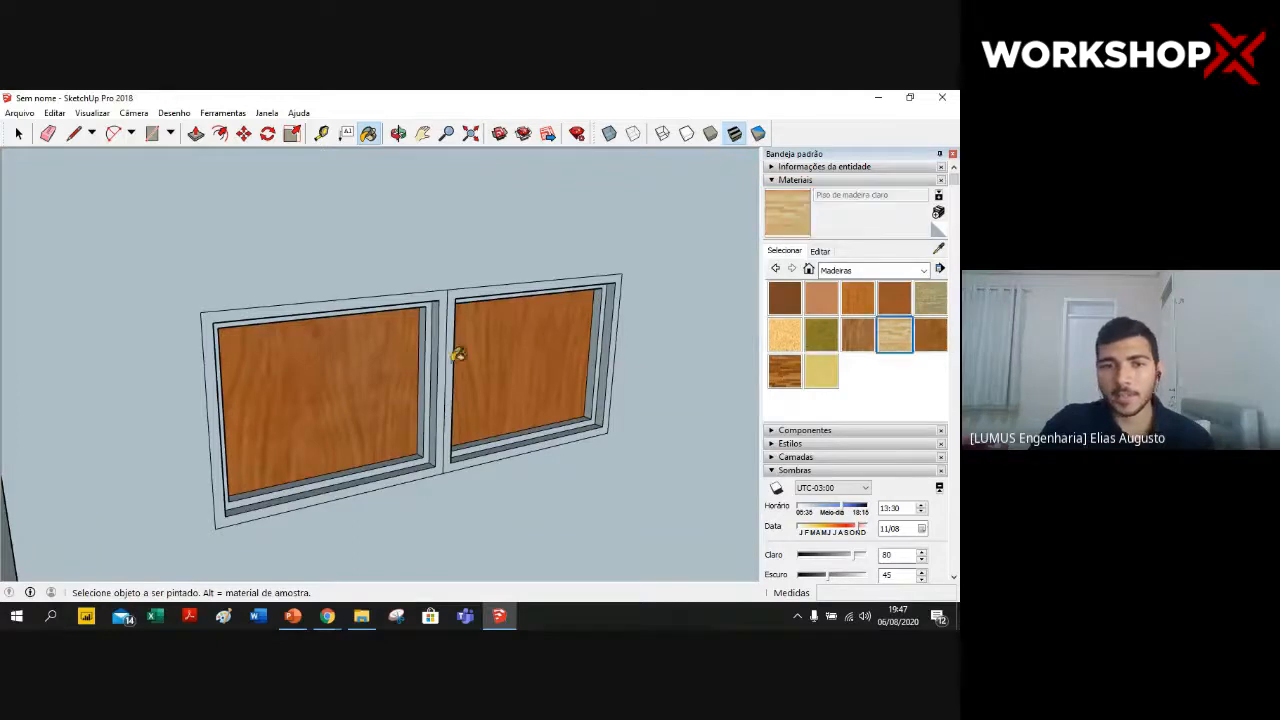
pyautogui.click(445, 350)
pyautogui.click(453, 352)
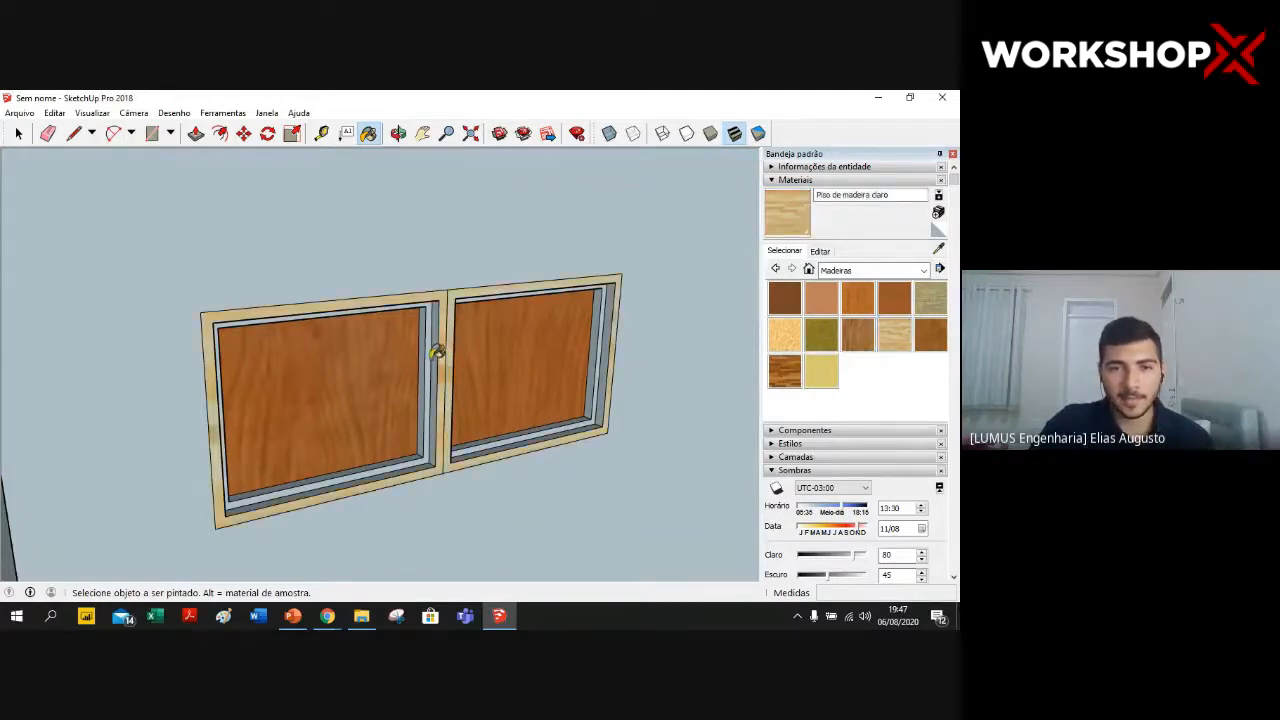
# - Paint the inner frame bands of both window panes with the Piso de madeira claro material
pyautogui.moveTo(432, 351); pyautogui.dragTo(443, 341, button='middle')
pyautogui.click(443, 341)
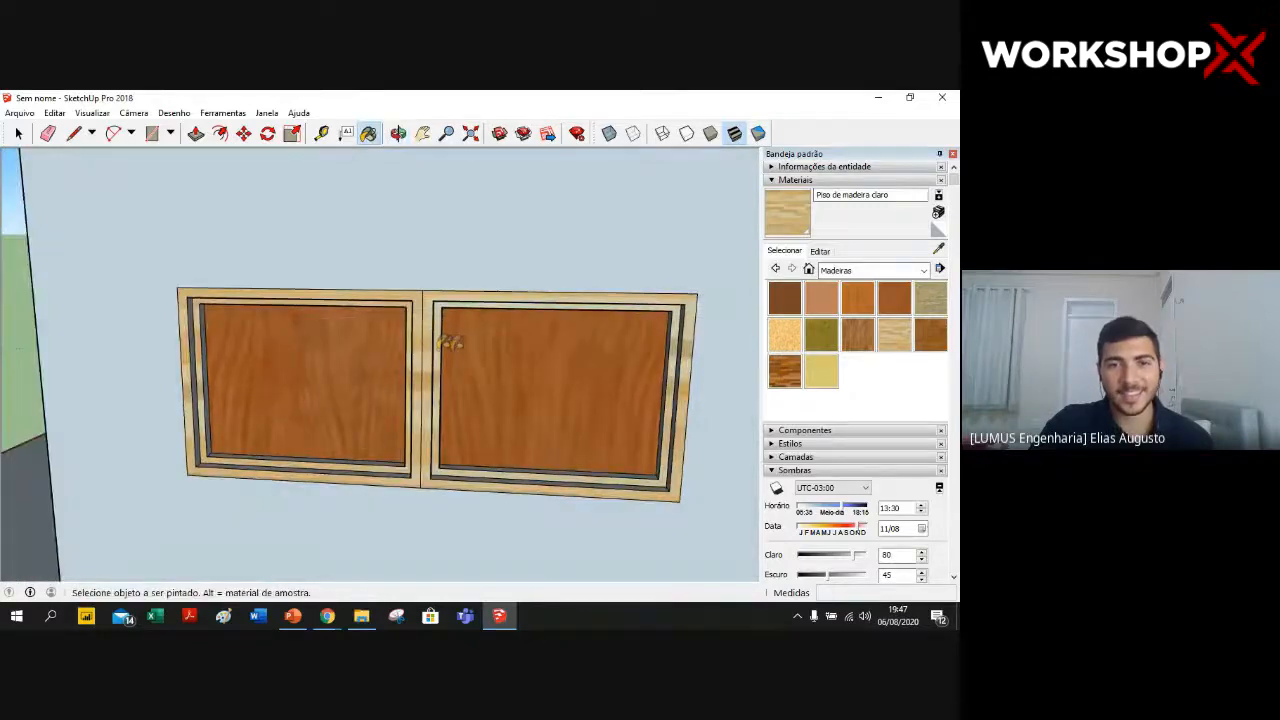
pyautogui.scroll(-5, 460, 340)
pyautogui.moveTo(617, 323); pyautogui.dragTo(592, 358, button='middle')
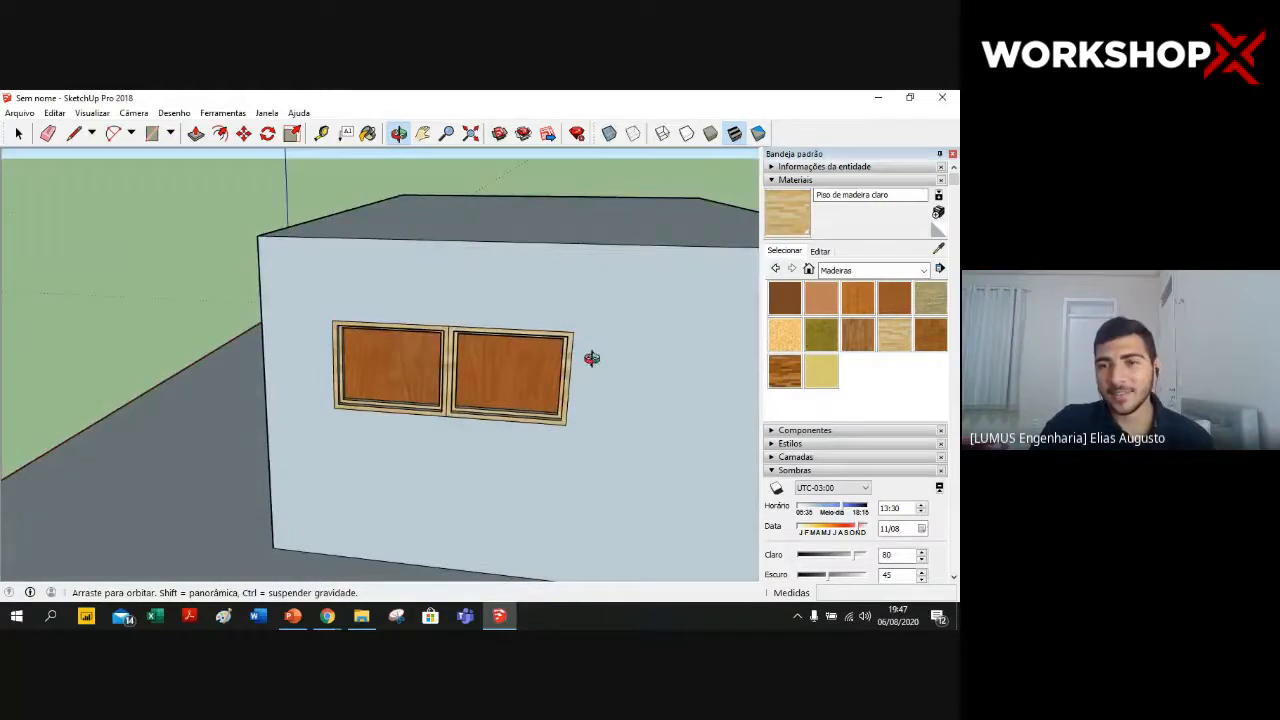
pyautogui.moveTo(480, 360); pyautogui.dragTo(470, 365, button='middle')
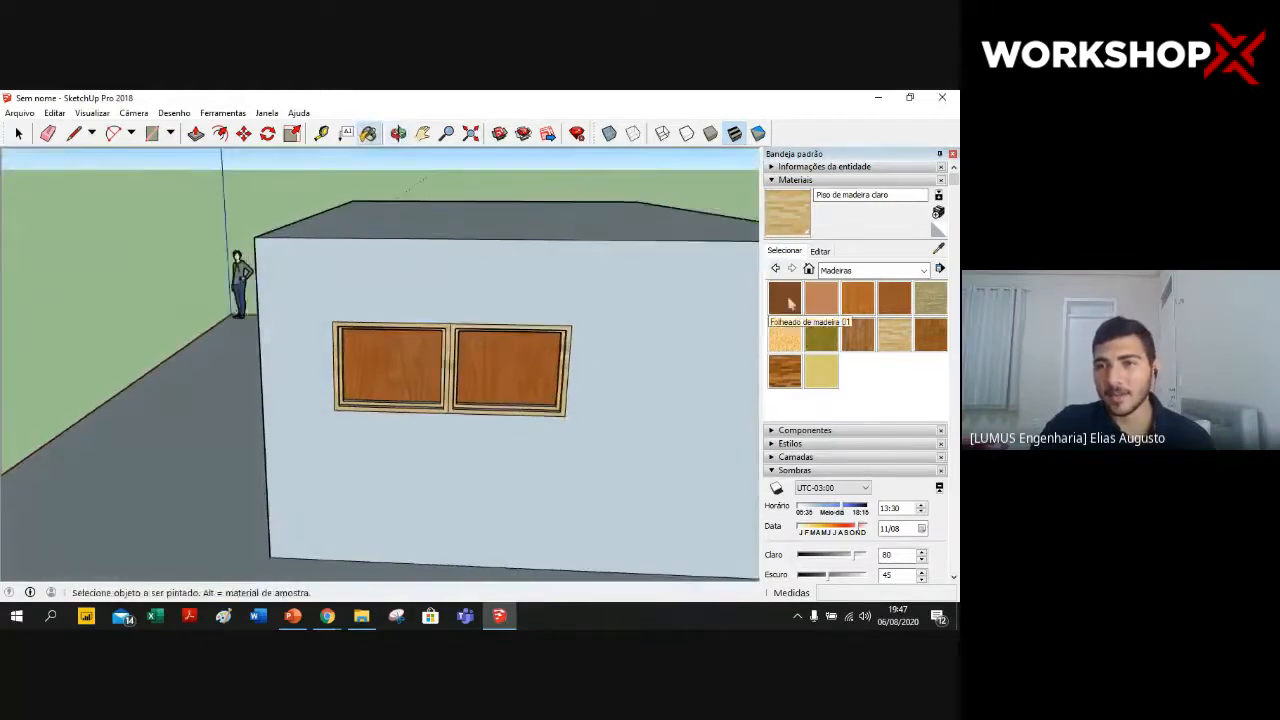
# - Set the texture height of the Piso de madeira claro material to 0,22 m
pyautogui.scroll(-1, 850, 282)
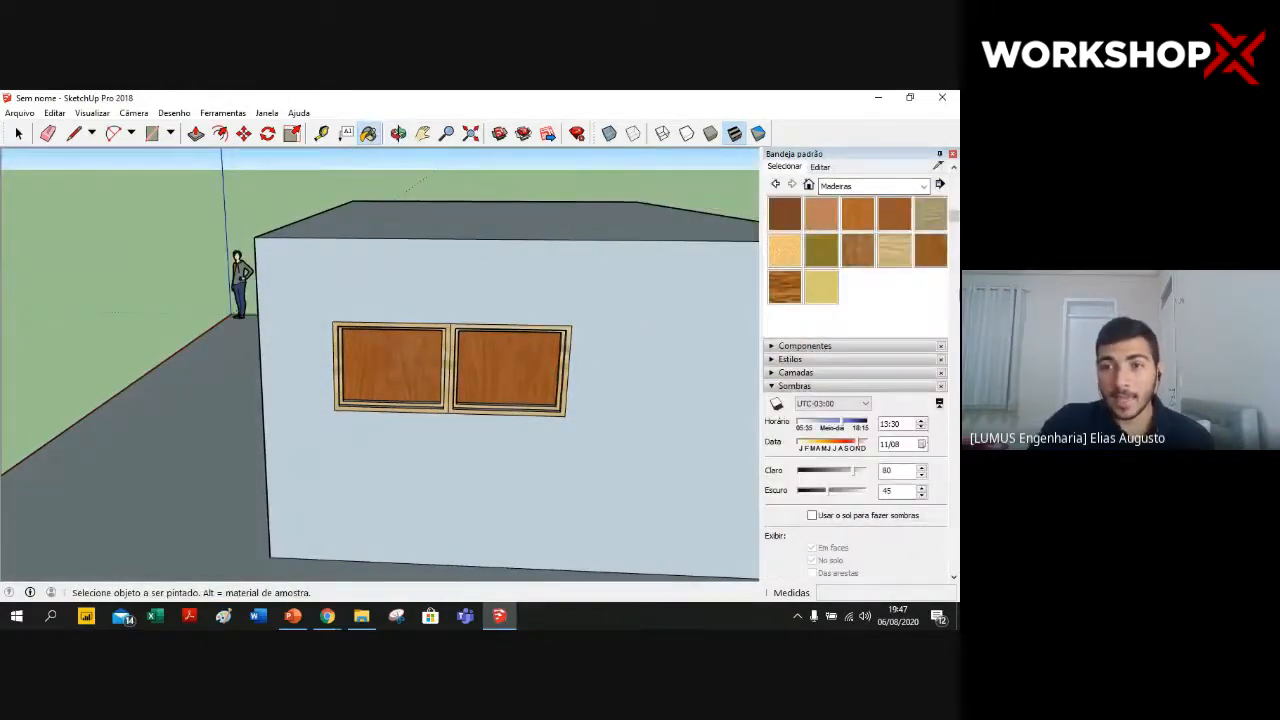
pyautogui.scroll(1, 871, 276)
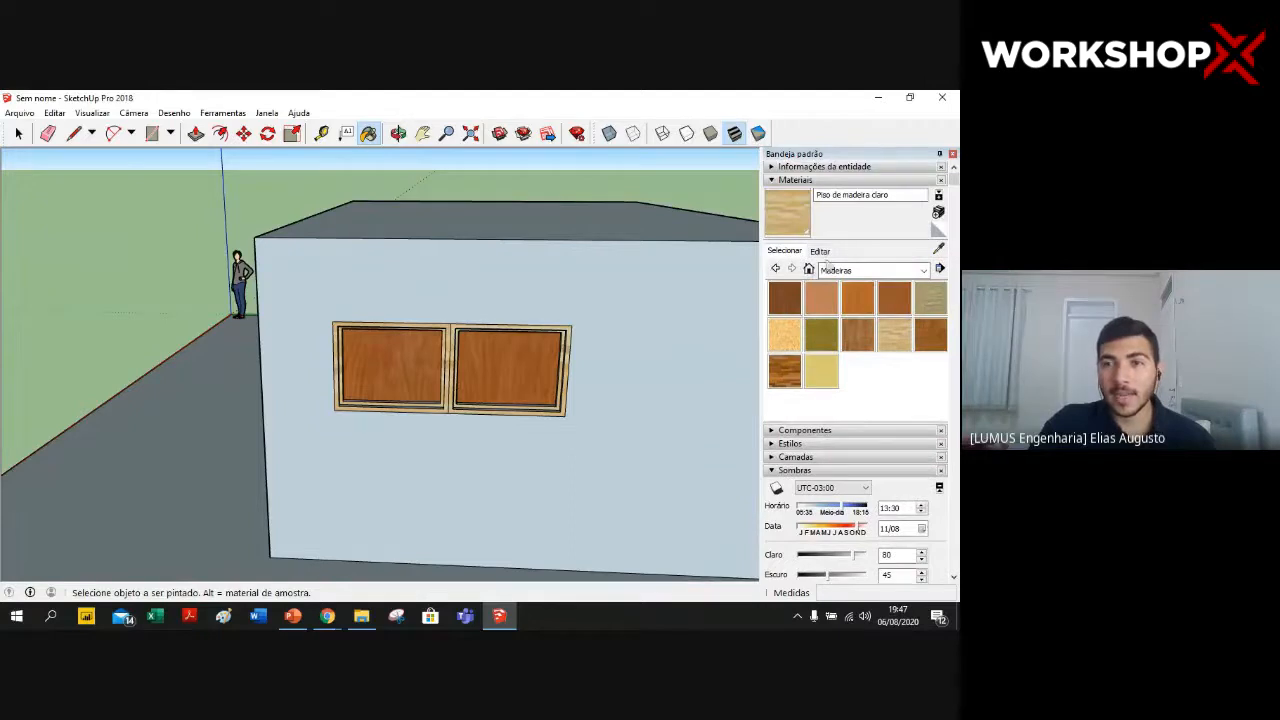
pyautogui.click(820, 251)
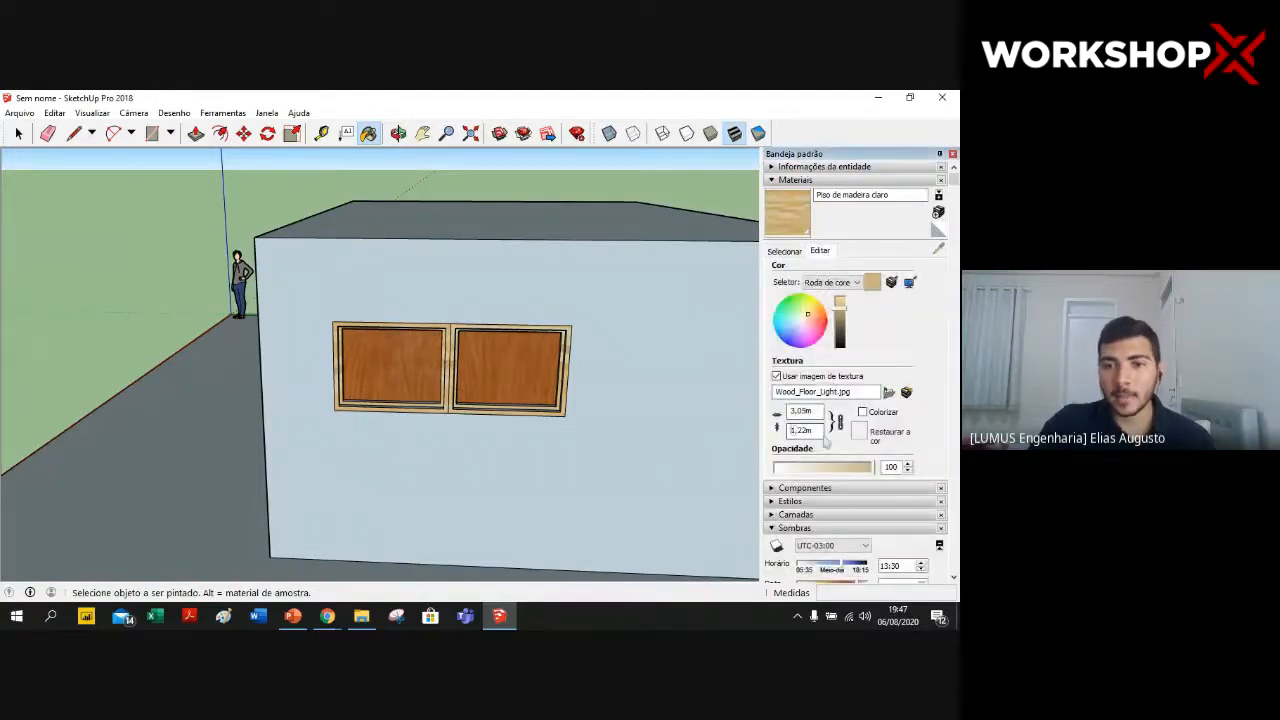
pyautogui.press('BackSpace')
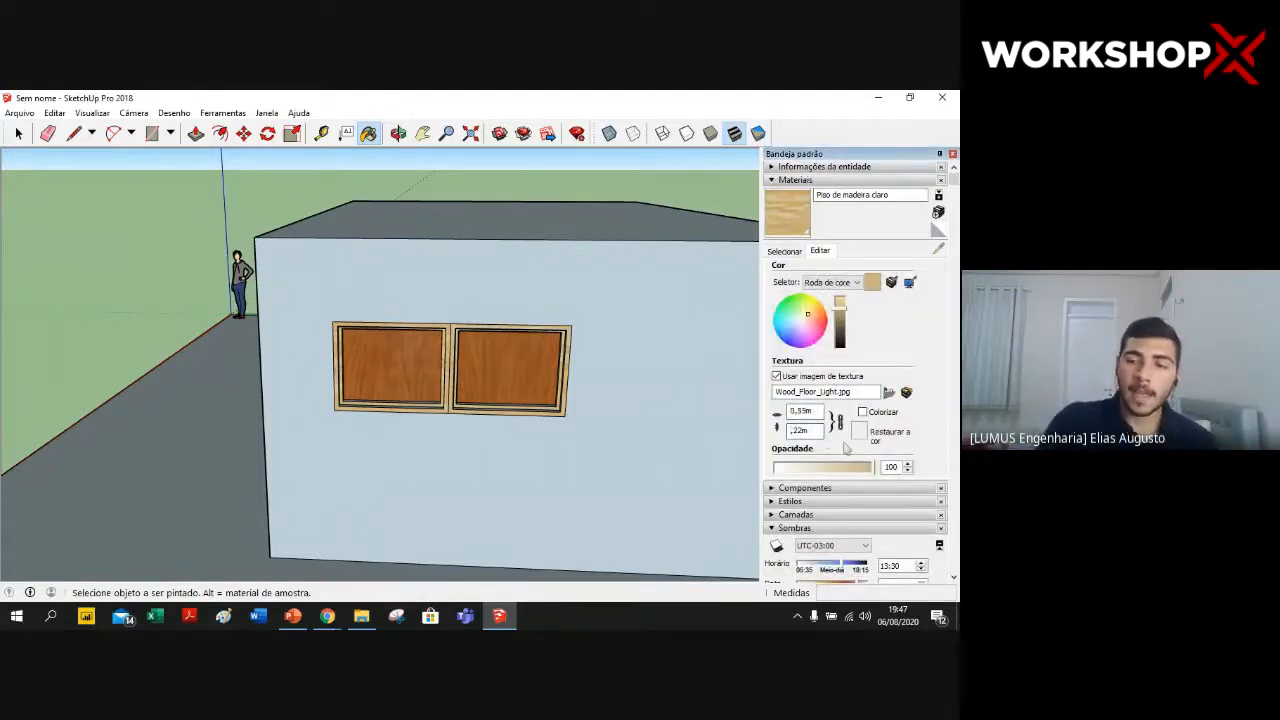
pyautogui.write('4')
pyautogui.press('BackSpace')
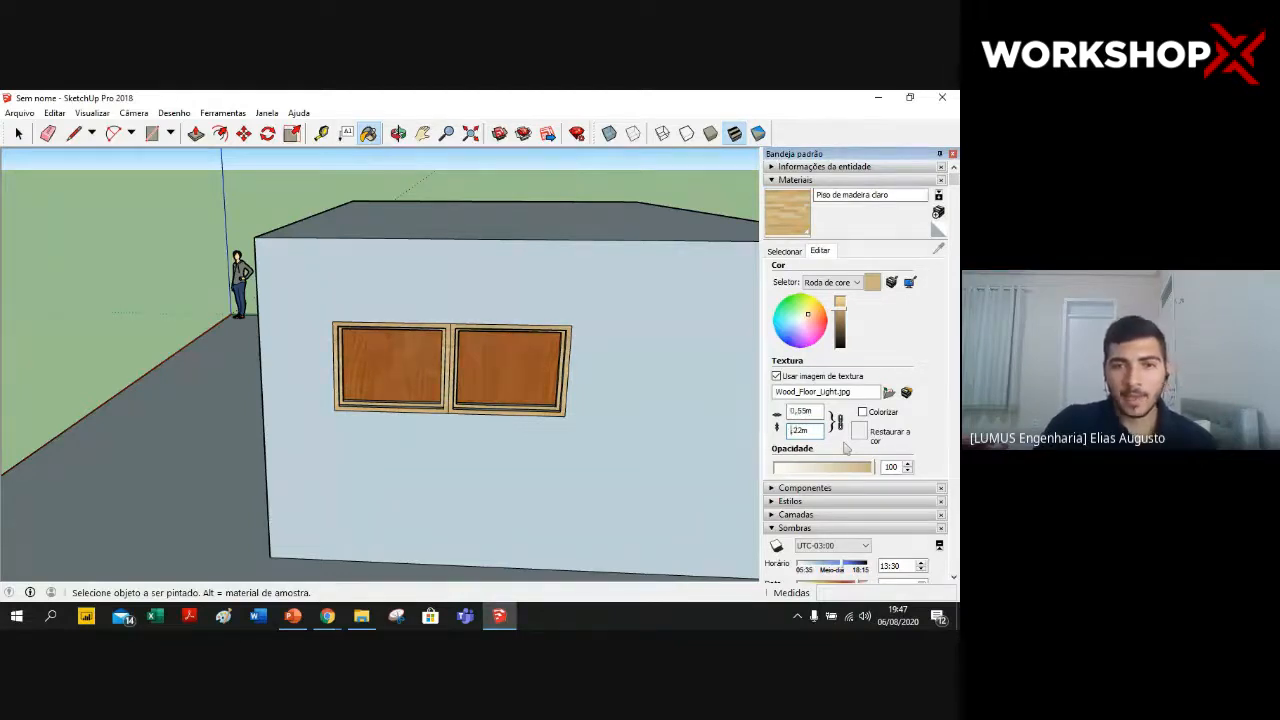
pyautogui.click(789, 252)
# - Paint both window panes with the Madeira OSB material from the Madeiras collection
pyautogui.click(18, 133)
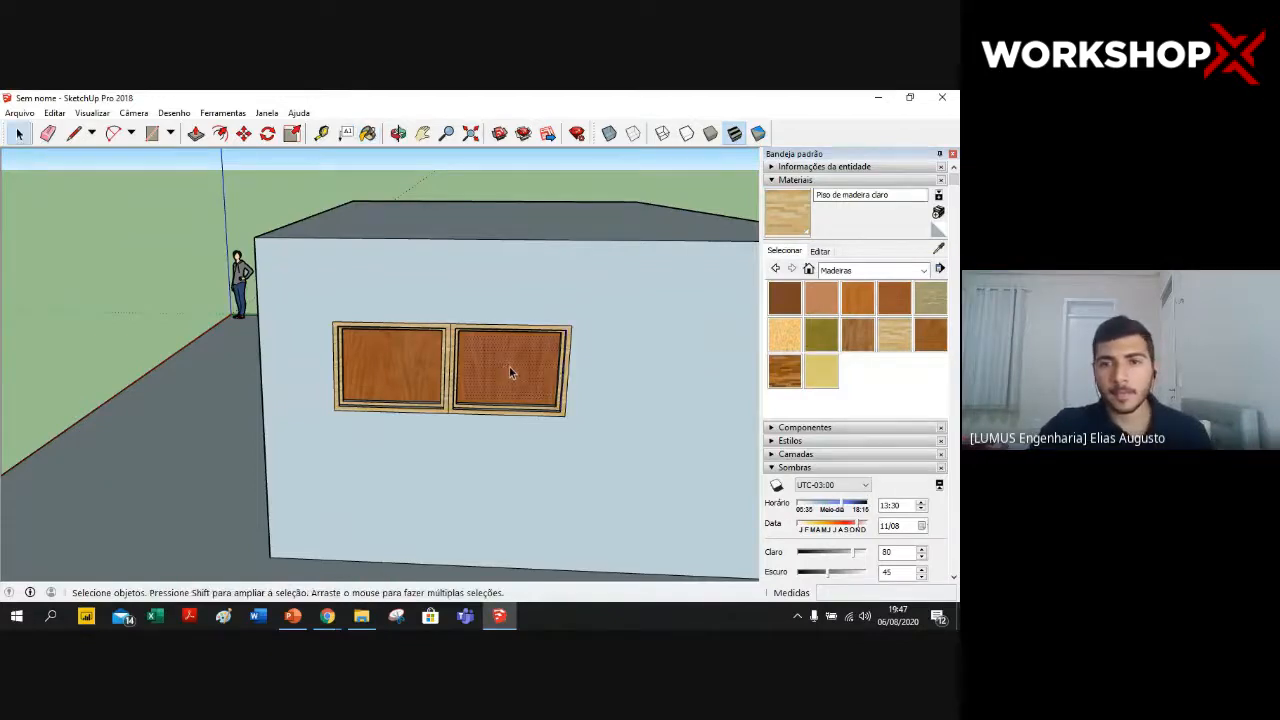
pyautogui.click(894, 300)
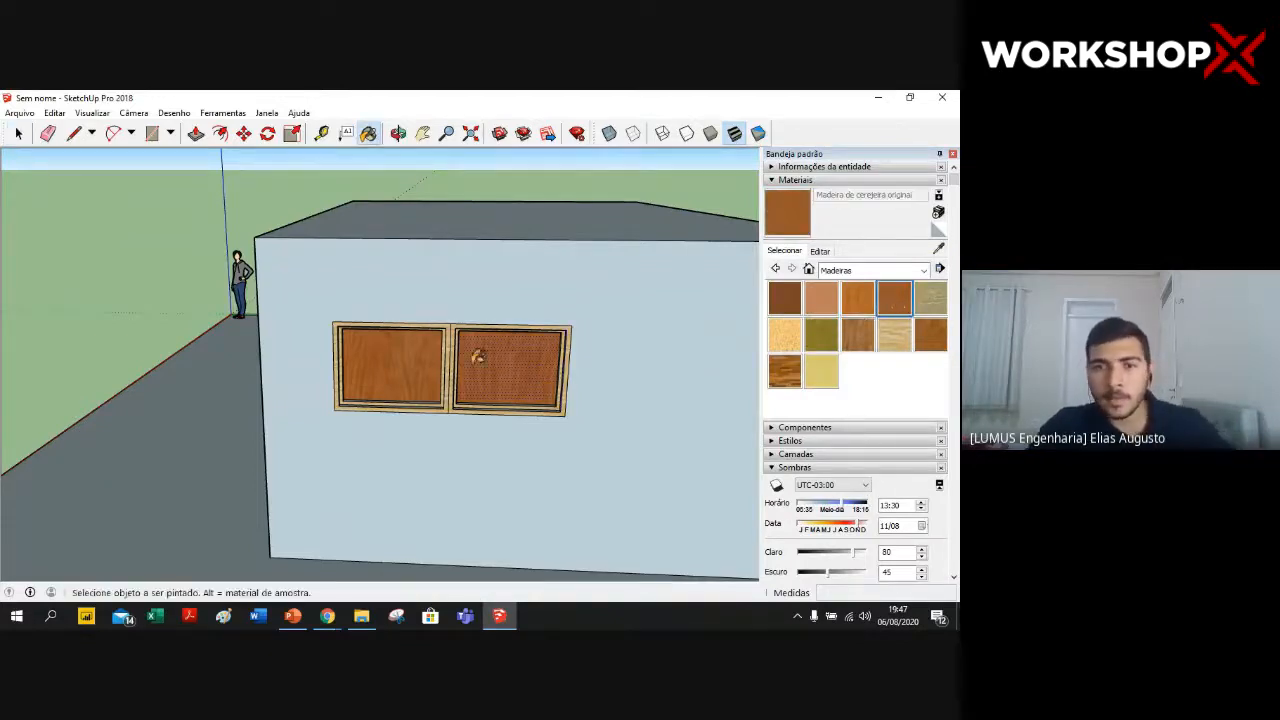
pyautogui.click(18, 133)
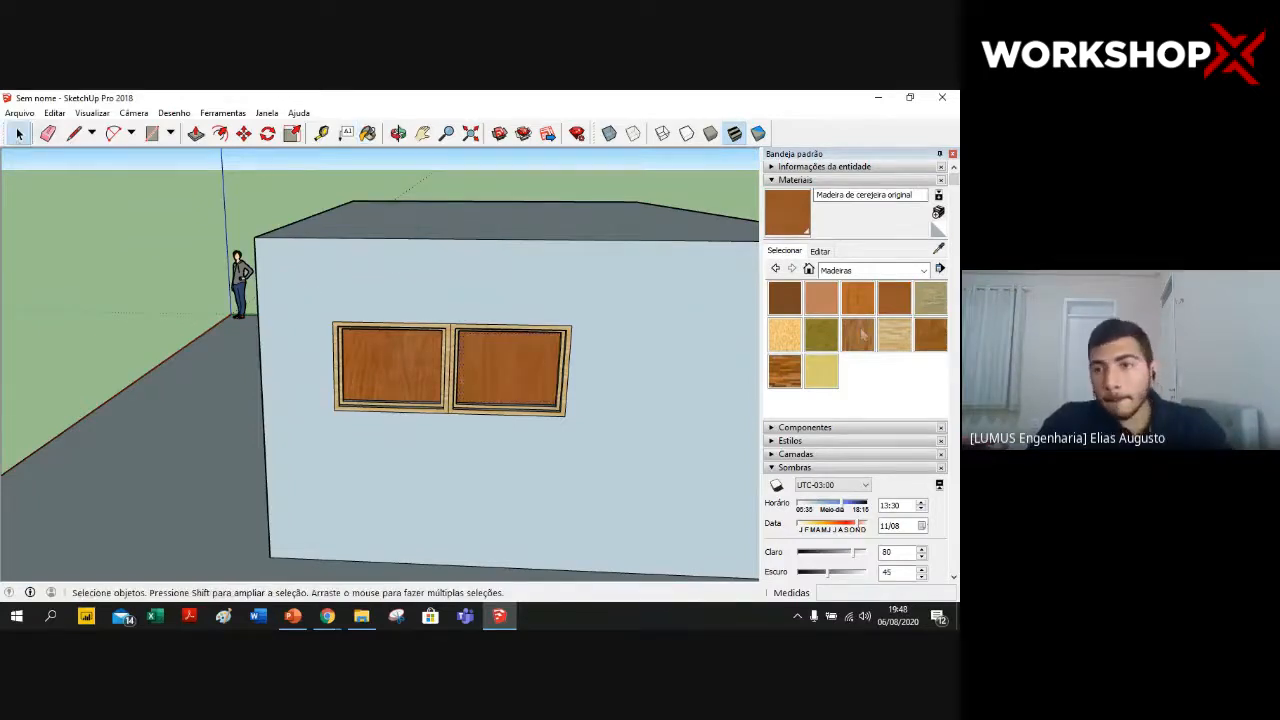
pyautogui.click(925, 307)
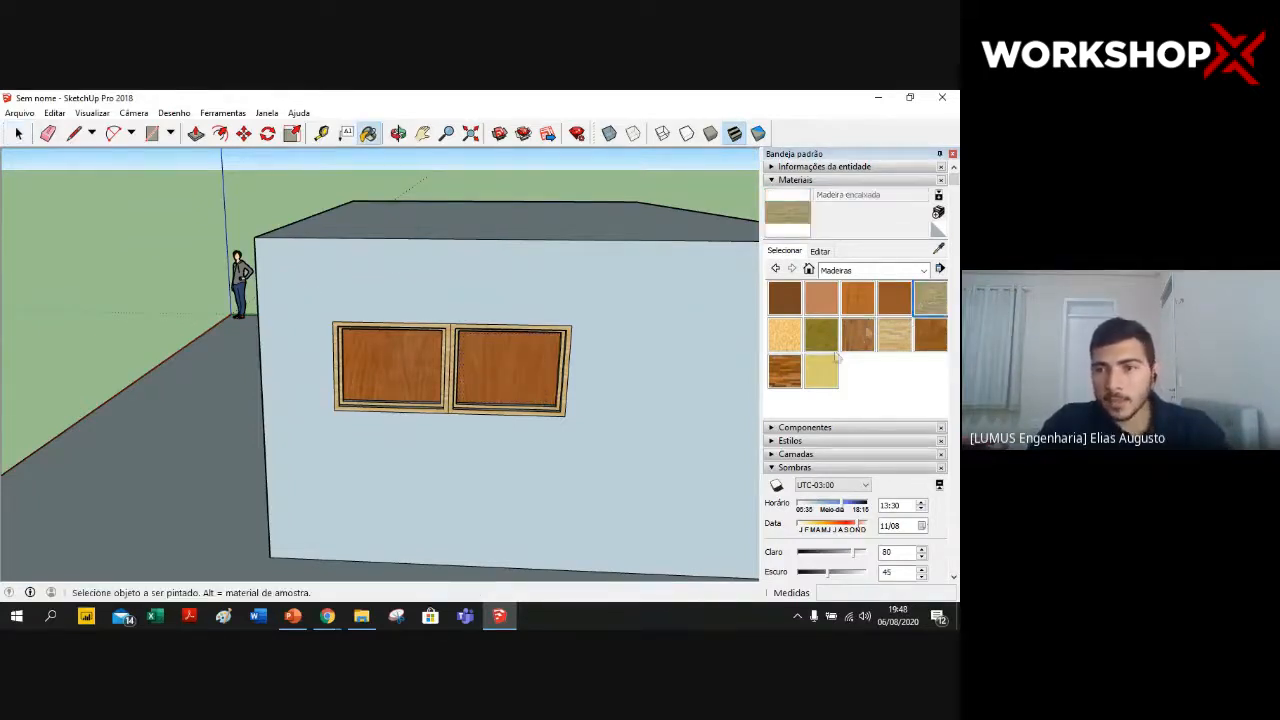
pyautogui.click(785, 333)
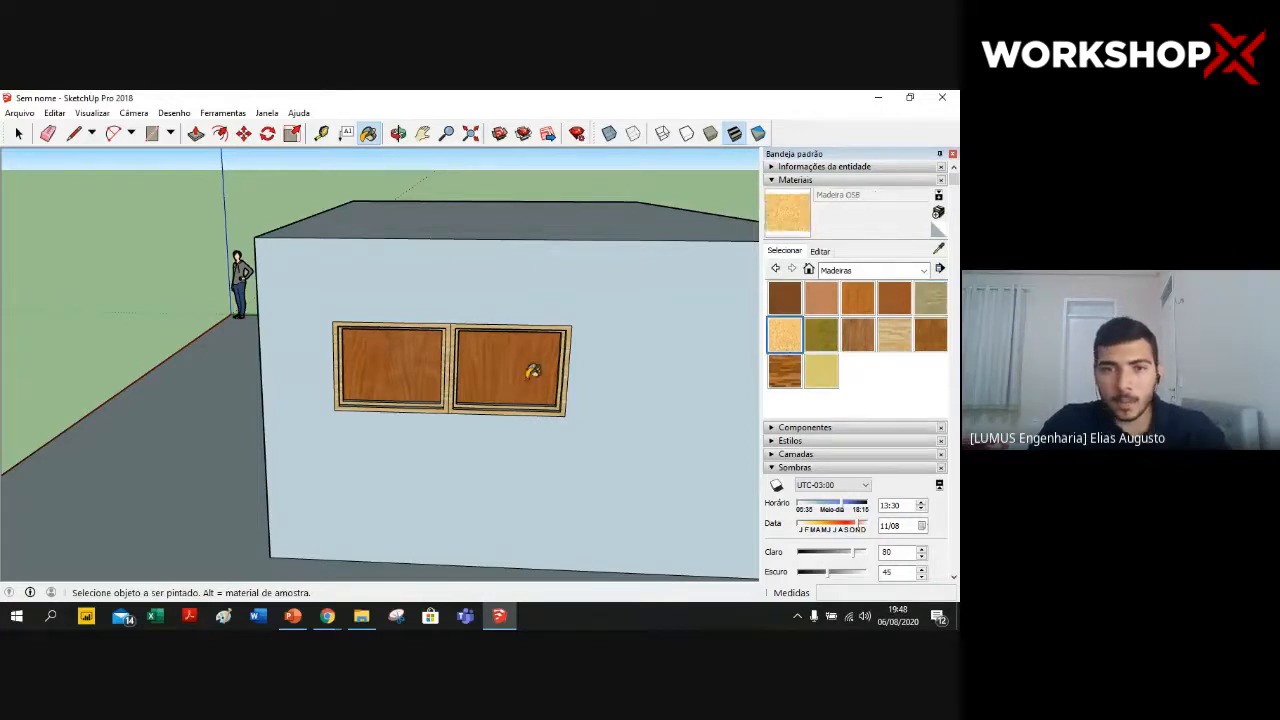
pyautogui.click(515, 370)
pyautogui.click(385, 363)
# - Try a texture height of 4,25 m on the Madeira OSB material and restore it to 0,25 m
pyautogui.click(820, 251)
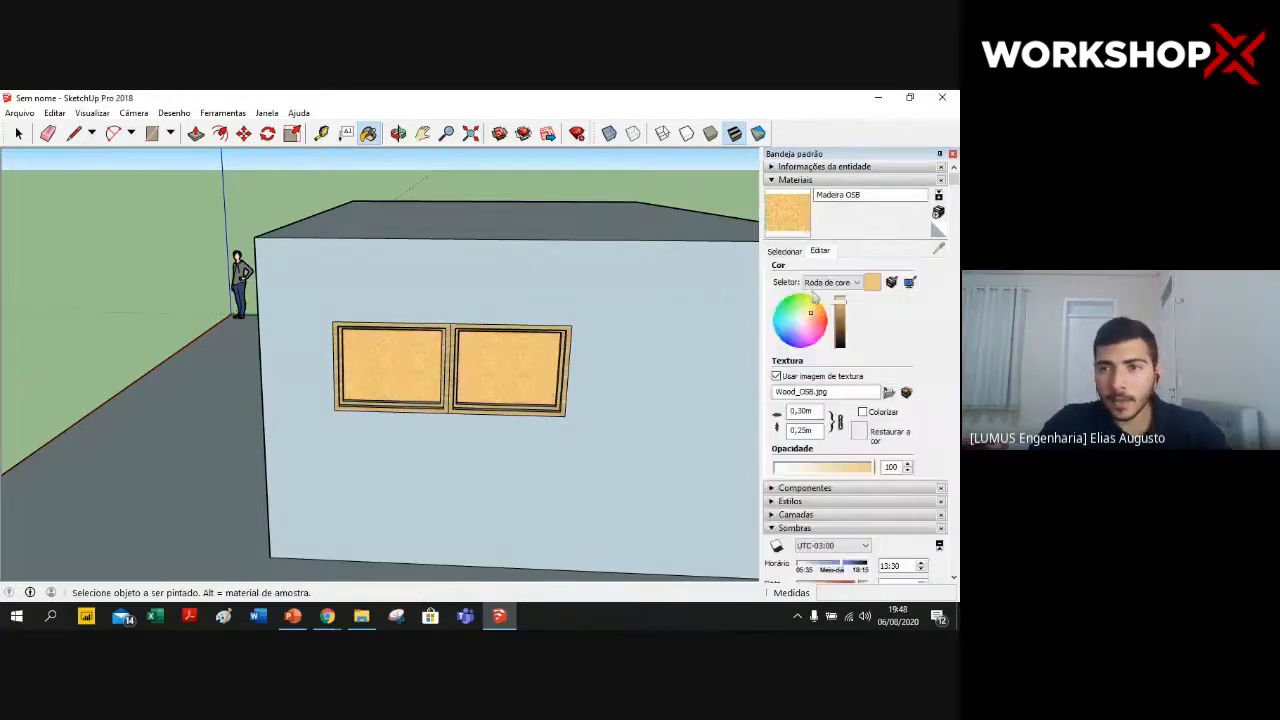
pyautogui.click(797, 430)
pyautogui.press('BackSpace')
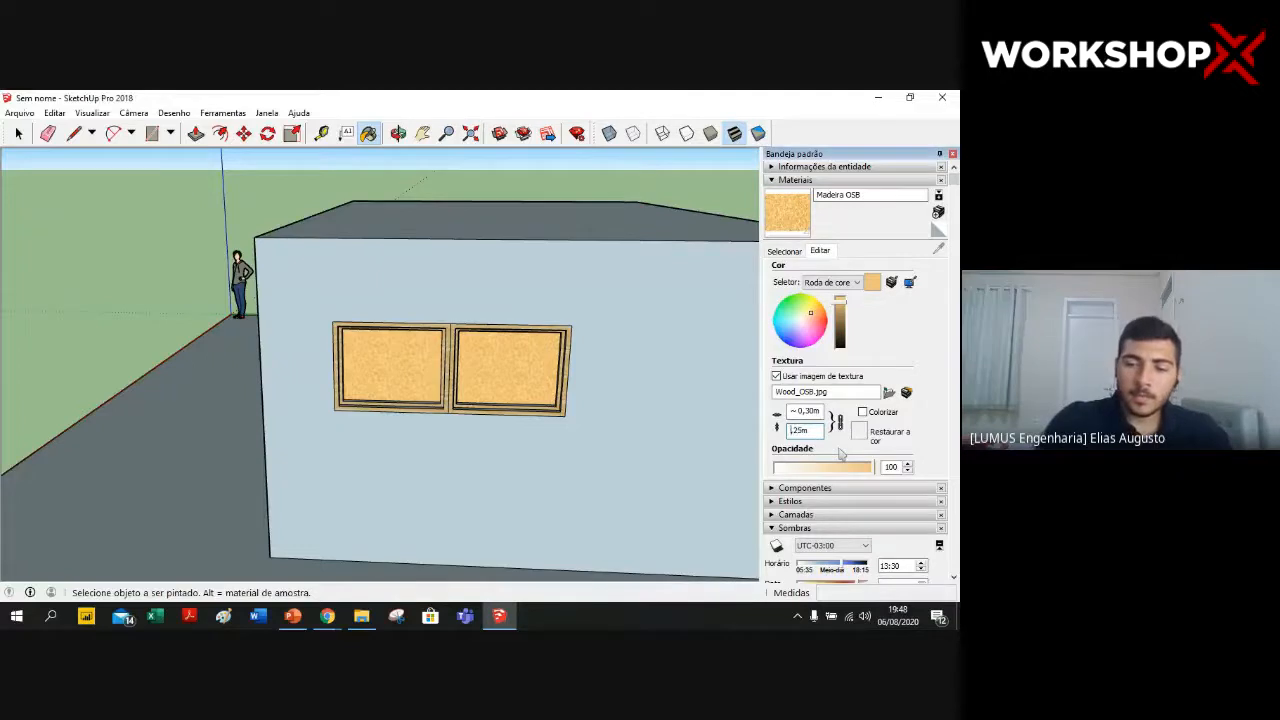
pyautogui.write('4')
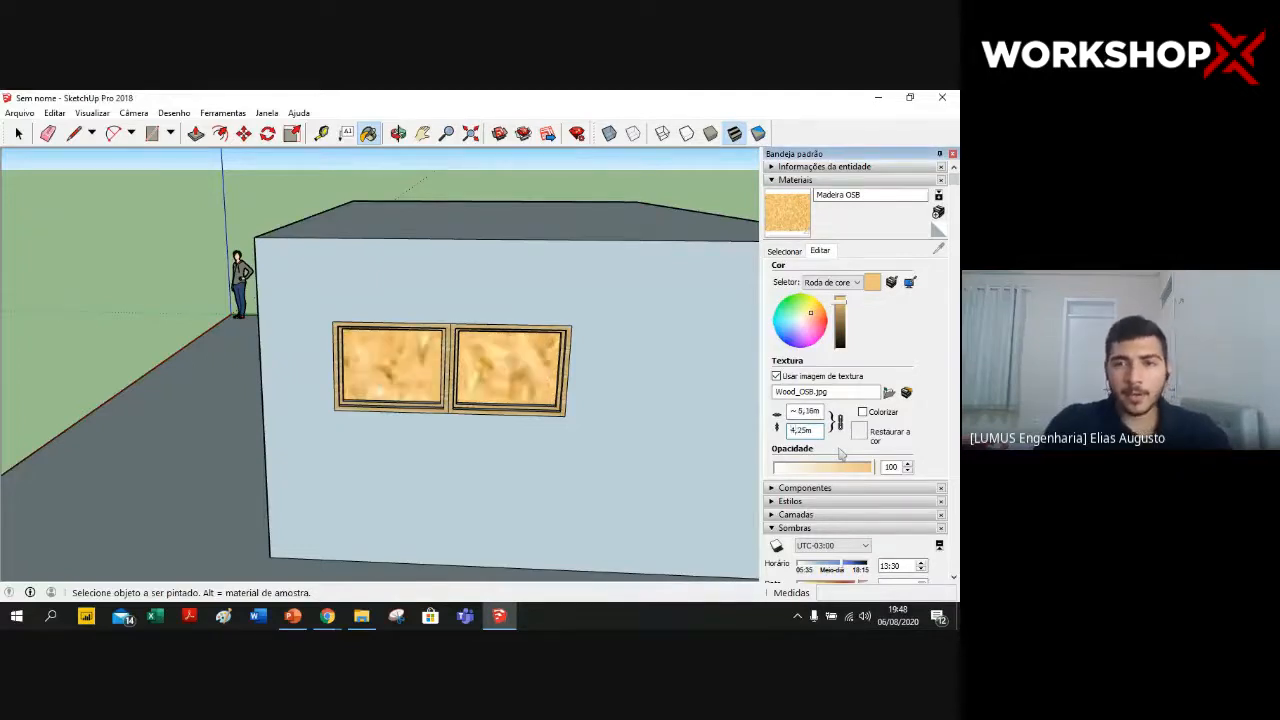
pyautogui.press('BackSpace')
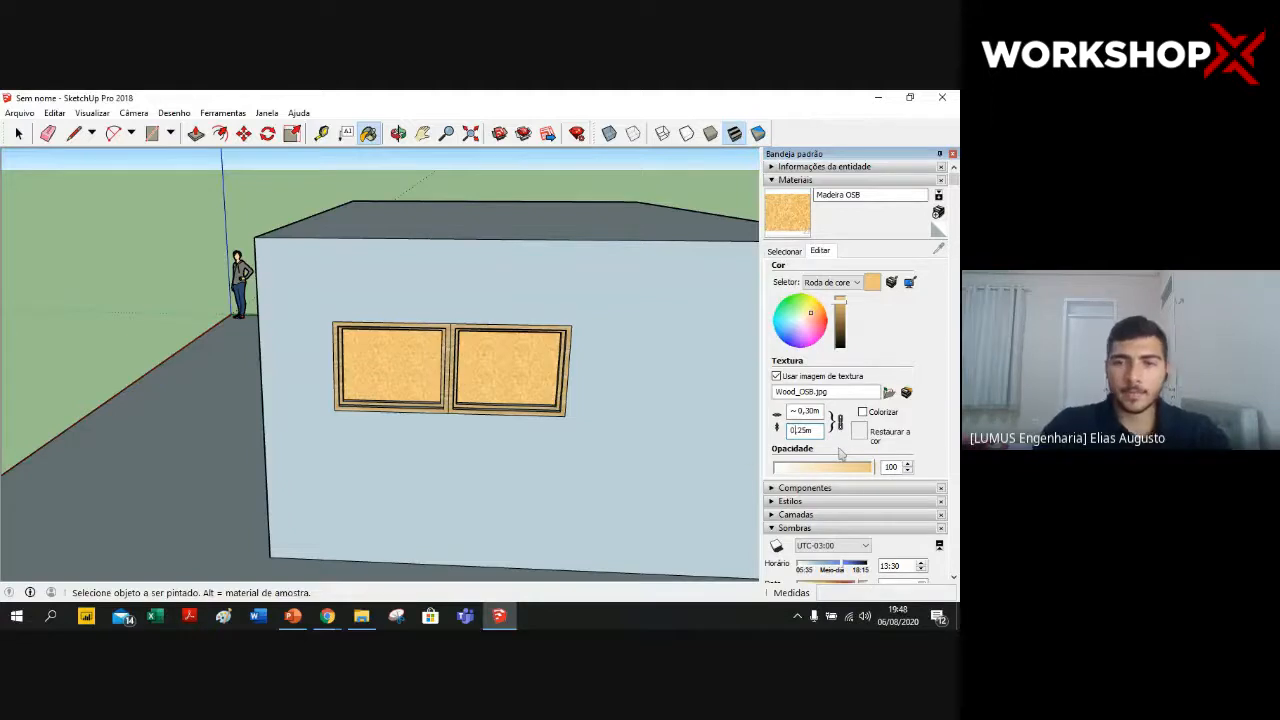
pyautogui.scroll(-2, 600, 366)
pyautogui.scroll(-4, 808, 261)
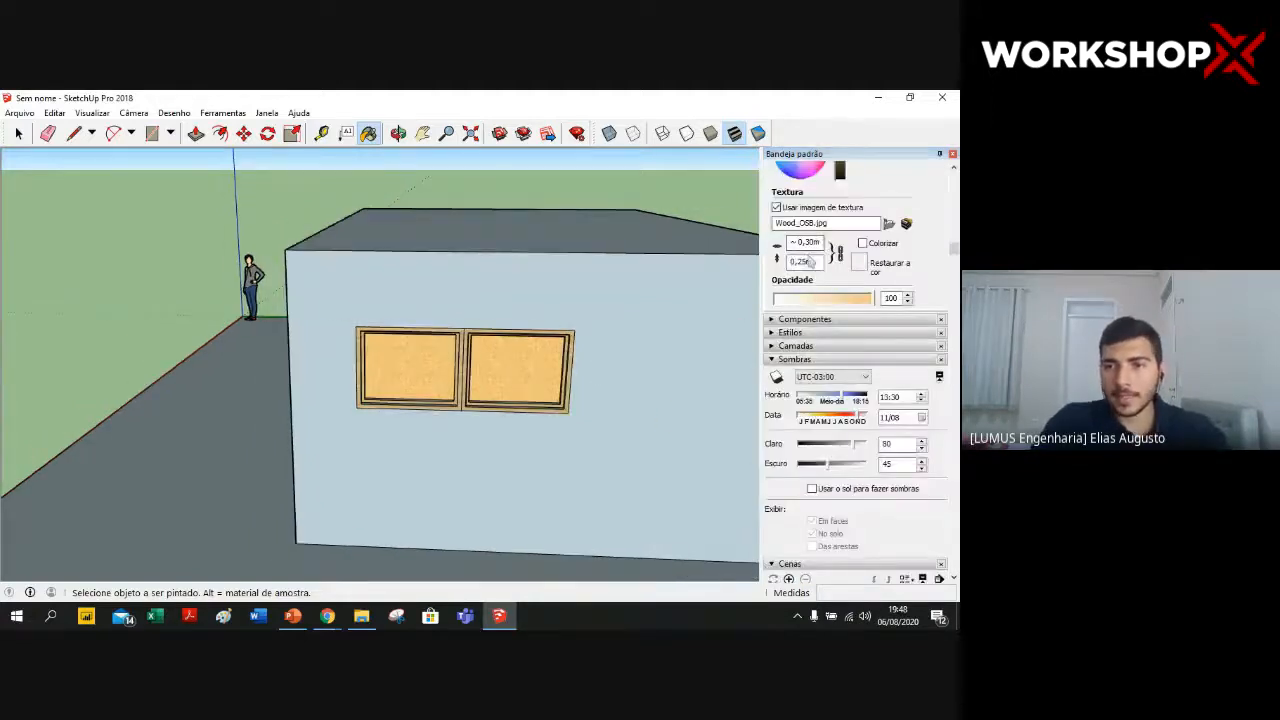
pyautogui.scroll(4, 808, 261)
pyautogui.click(790, 254)
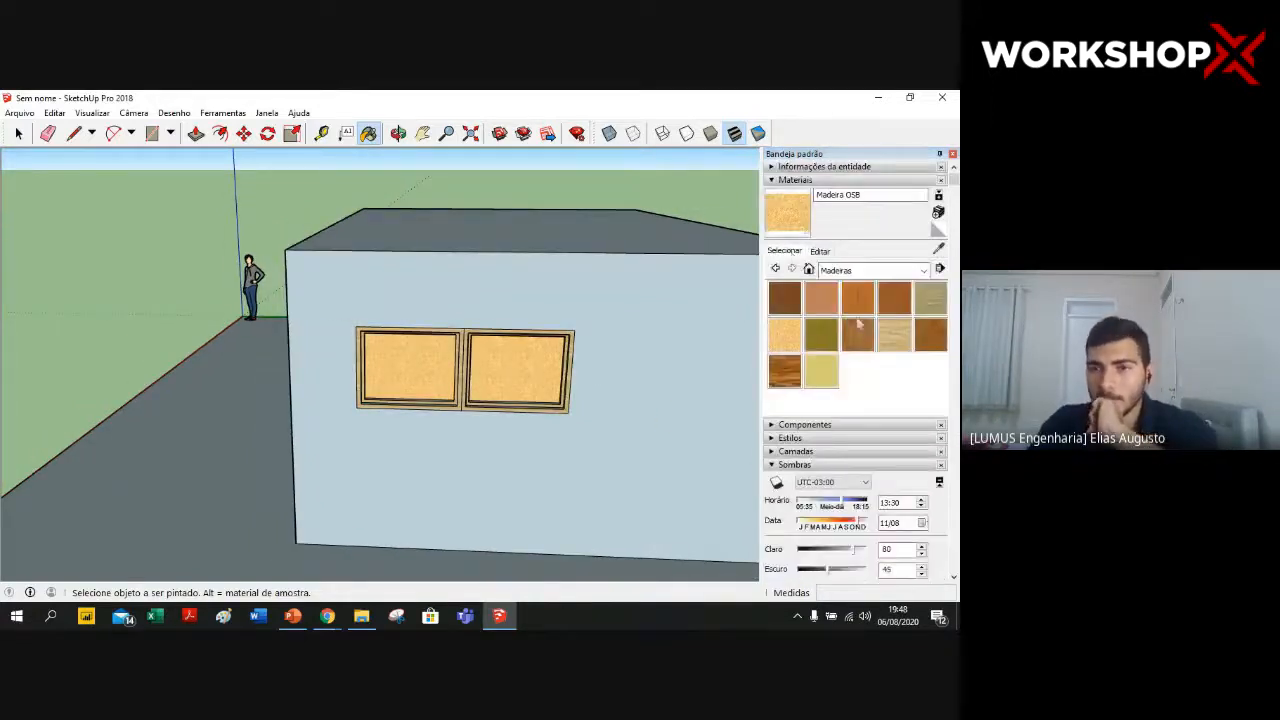
# - Browse the Tijolo e revestimentos materials and open the Vidros e espelhos collection
pyautogui.click(773, 181)
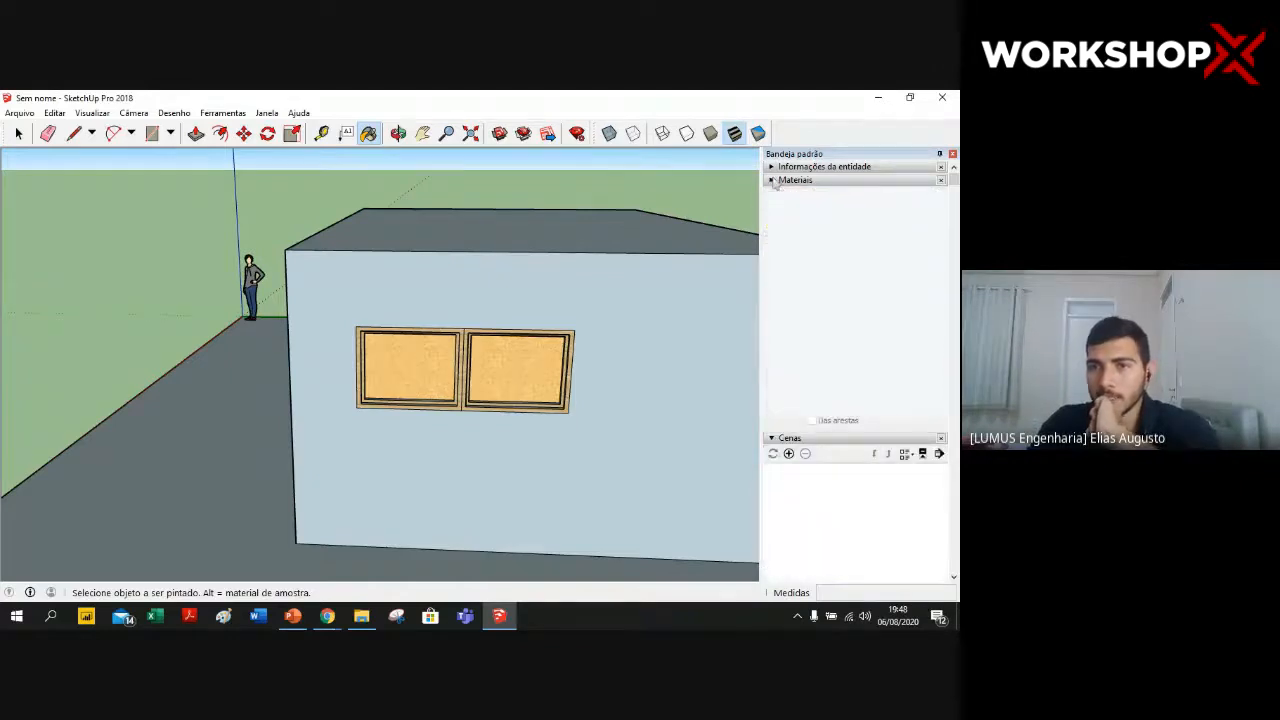
pyautogui.click(773, 181)
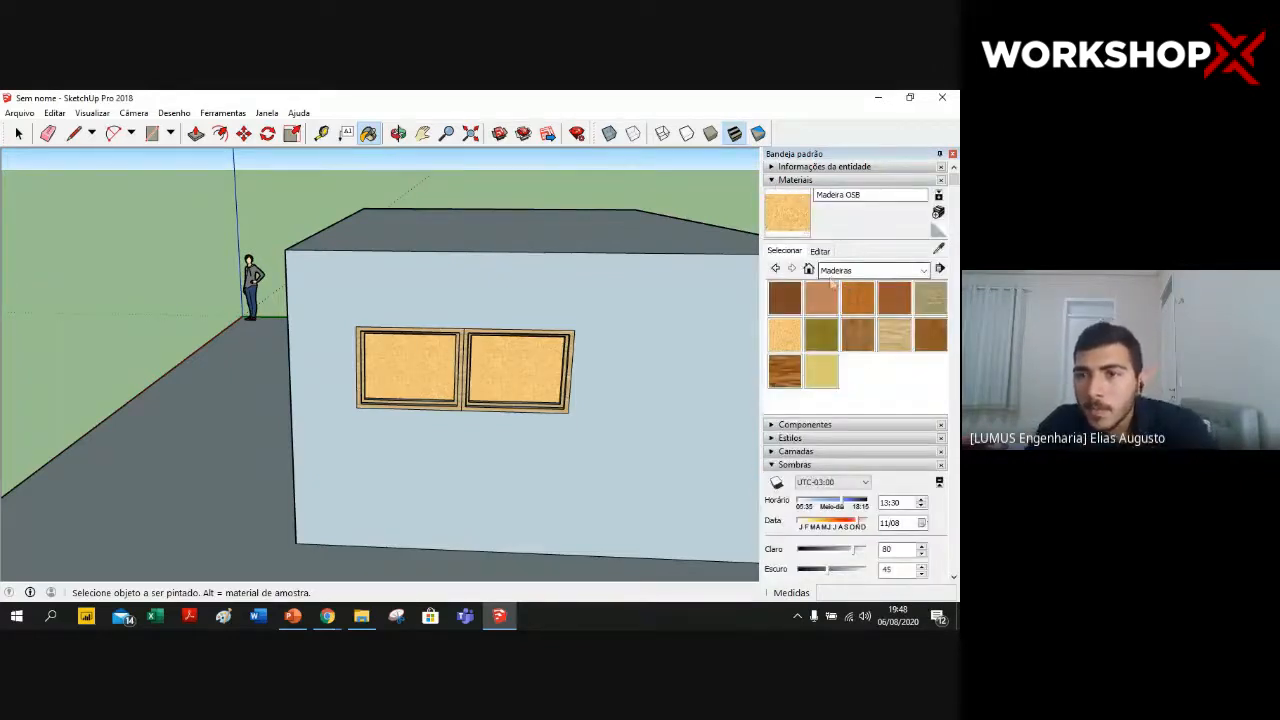
pyautogui.click(925, 271)
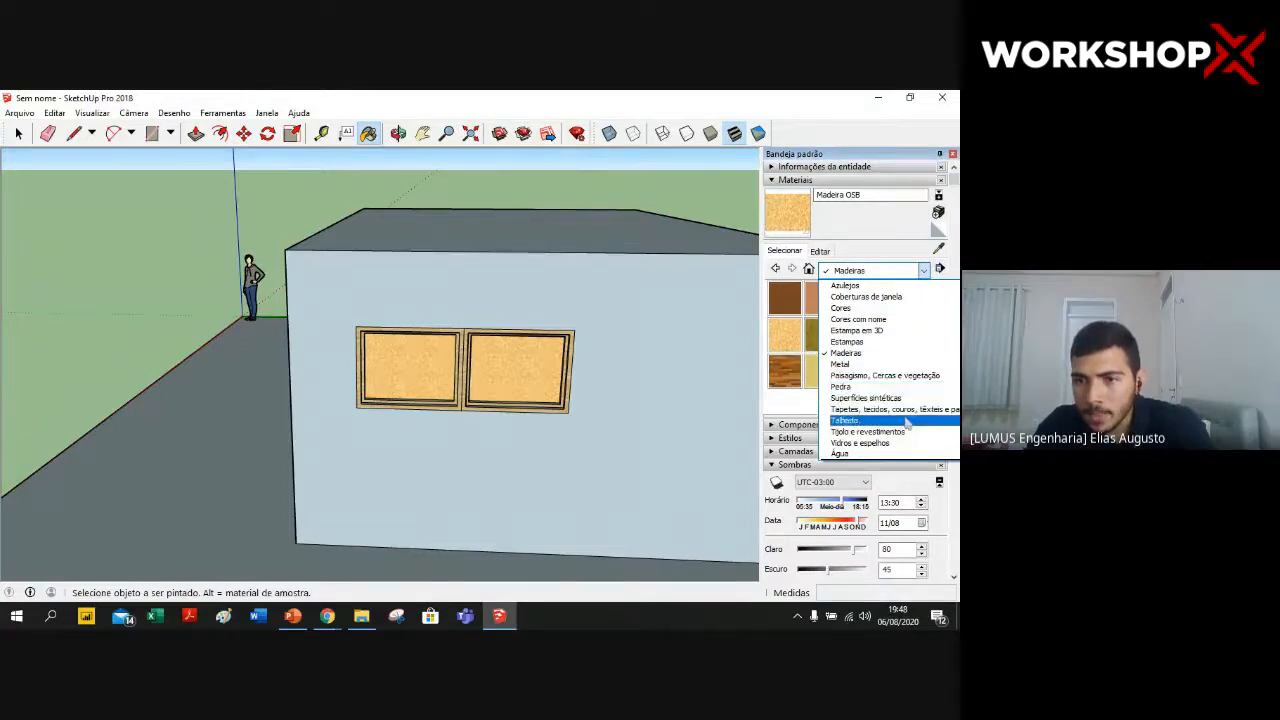
pyautogui.click(910, 432)
pyautogui.scroll(-2, 886, 376)
pyautogui.scroll(2, 880, 373)
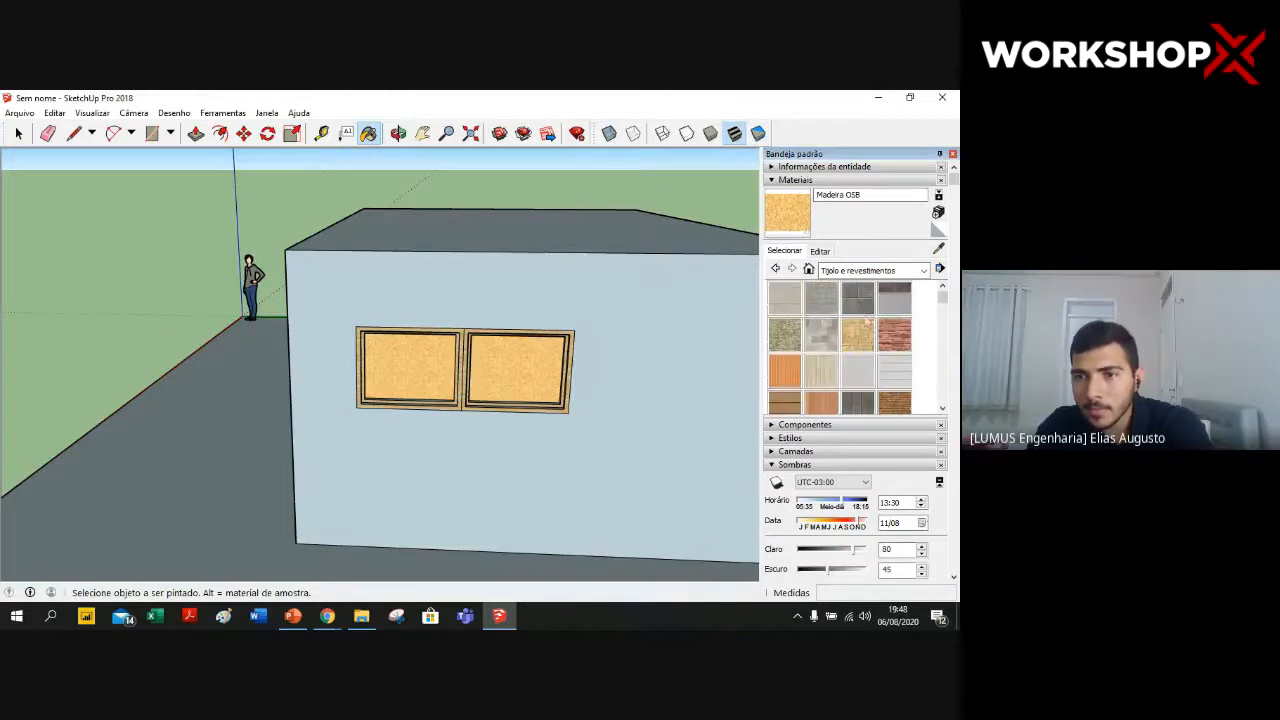
pyautogui.click(872, 270)
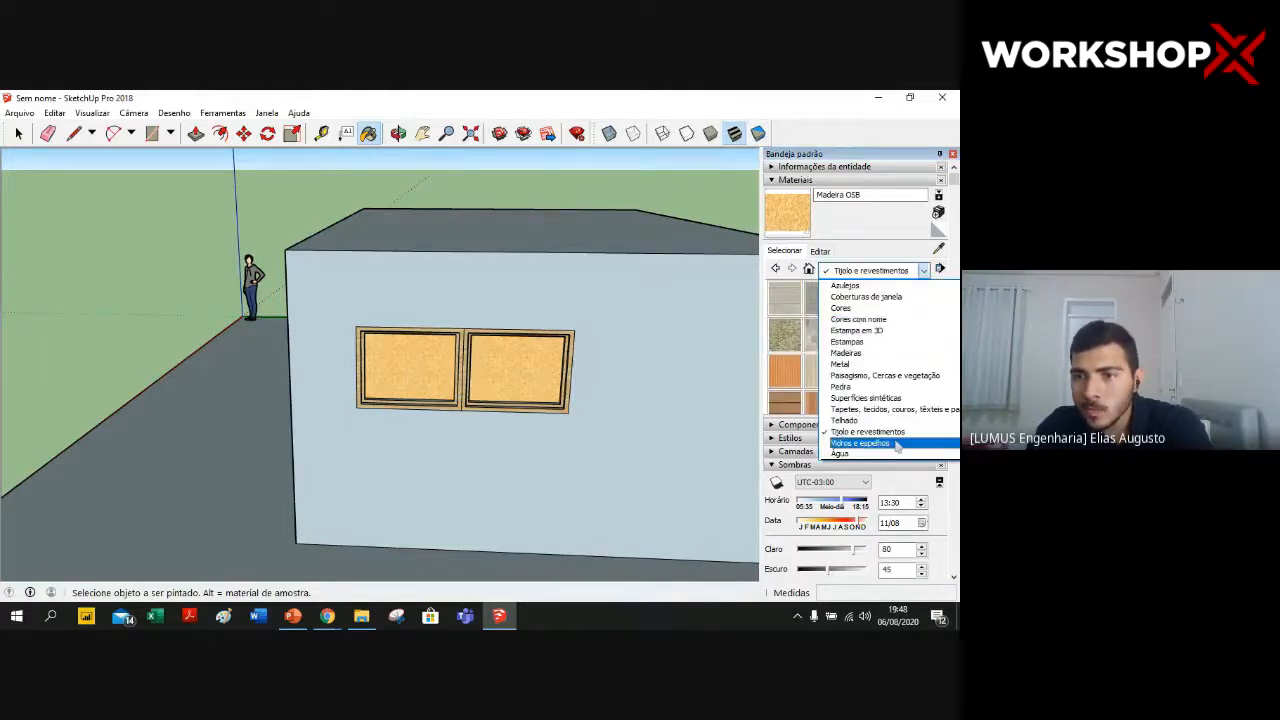
pyautogui.click(897, 444)
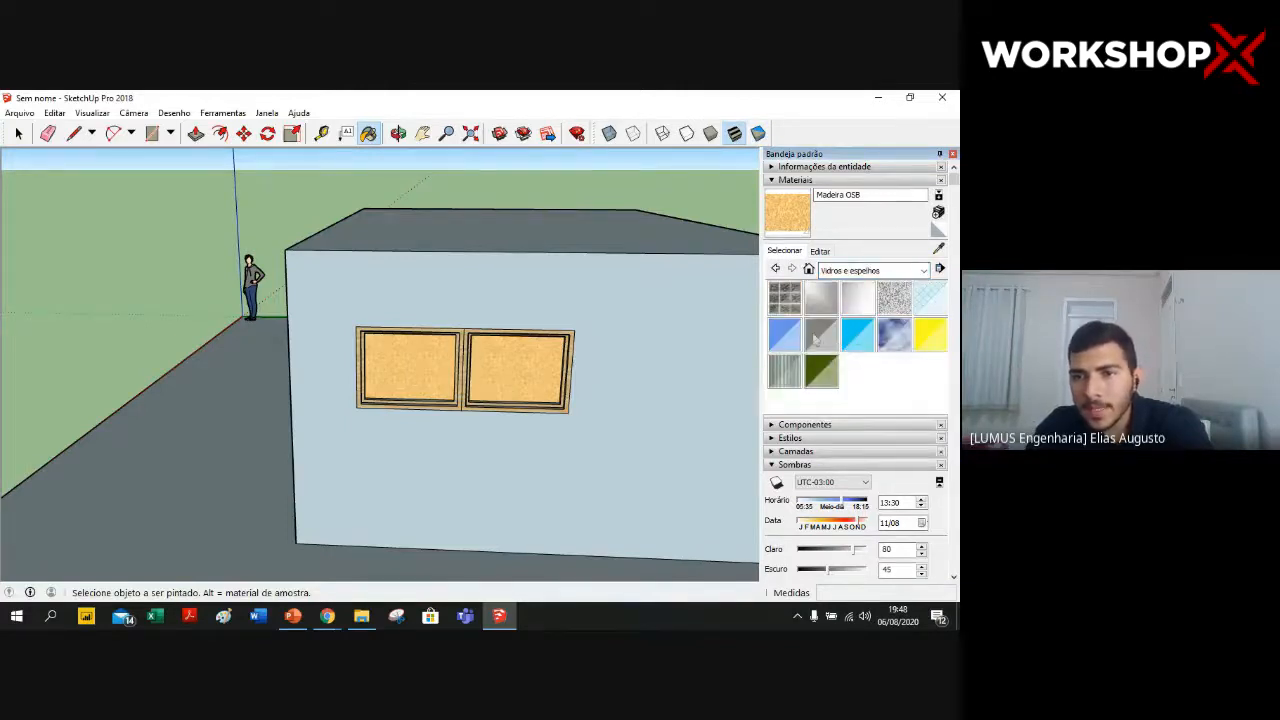
# - Paint both window panes with the Bloco de vidro translúcido escuro material
pyautogui.click(785, 298)
pyautogui.click(517, 370)
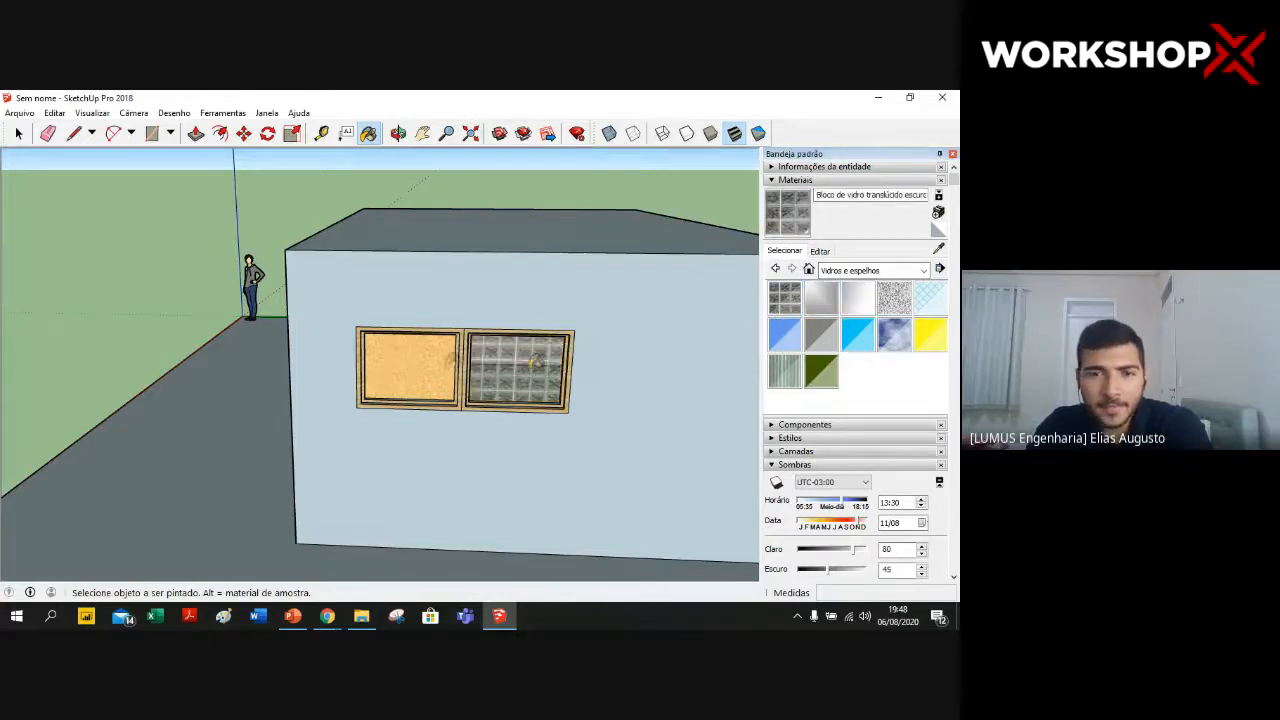
pyautogui.click(440, 362)
# - Try the Espelho 01 and Espelho 02 mirror materials on both window panes
pyautogui.click(820, 302)
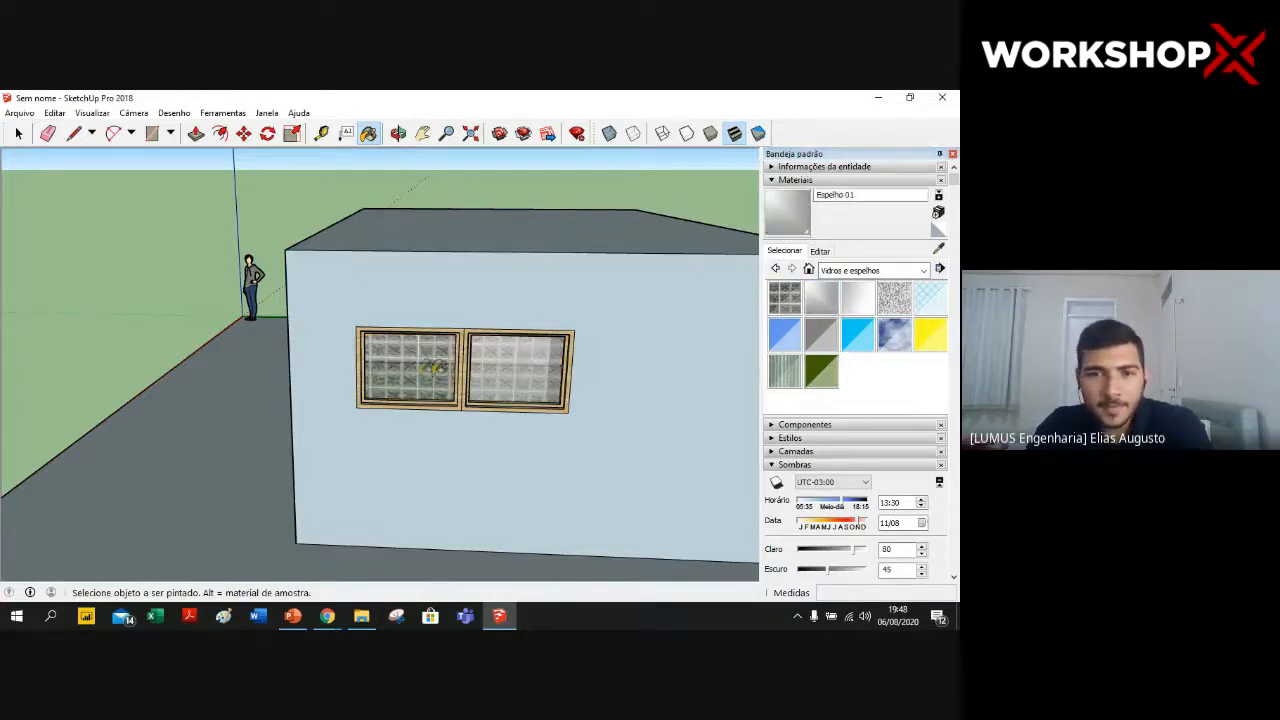
pyautogui.keyDown('shift'); pyautogui.click(438, 368); pyautogui.keyUp('shift')
pyautogui.click(858, 300)
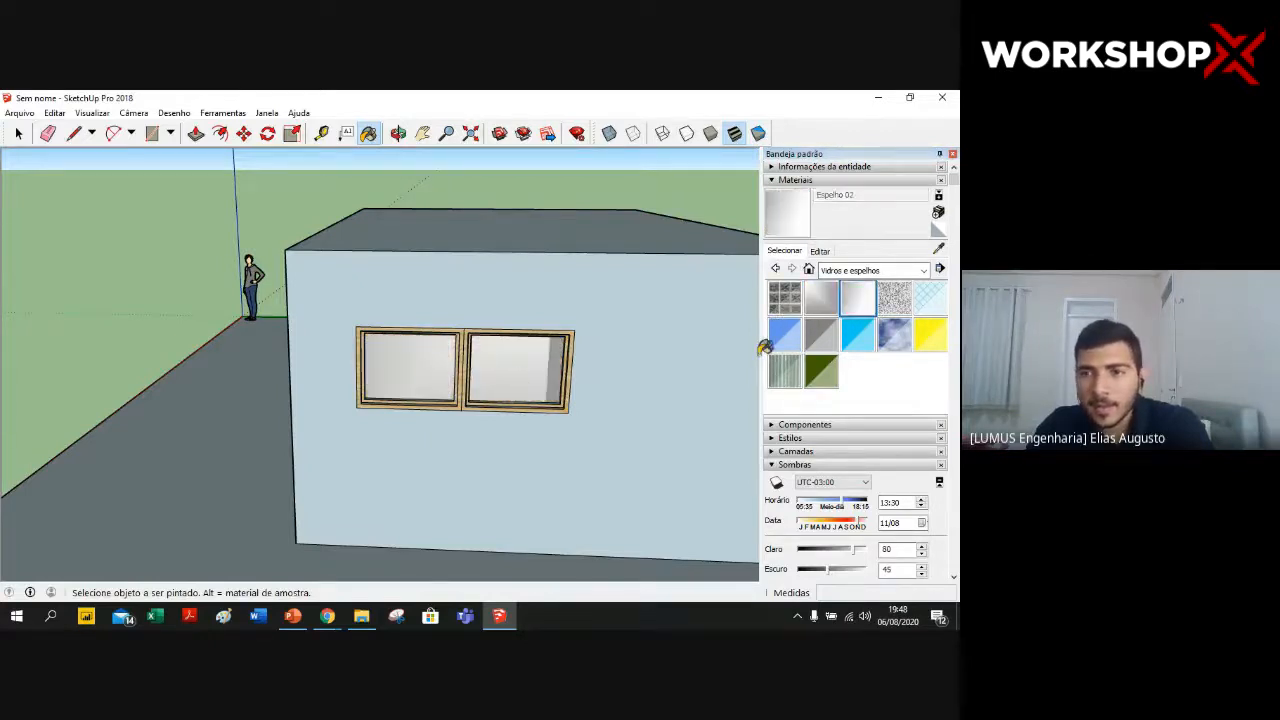
pyautogui.click(512, 370)
pyautogui.click(431, 371)
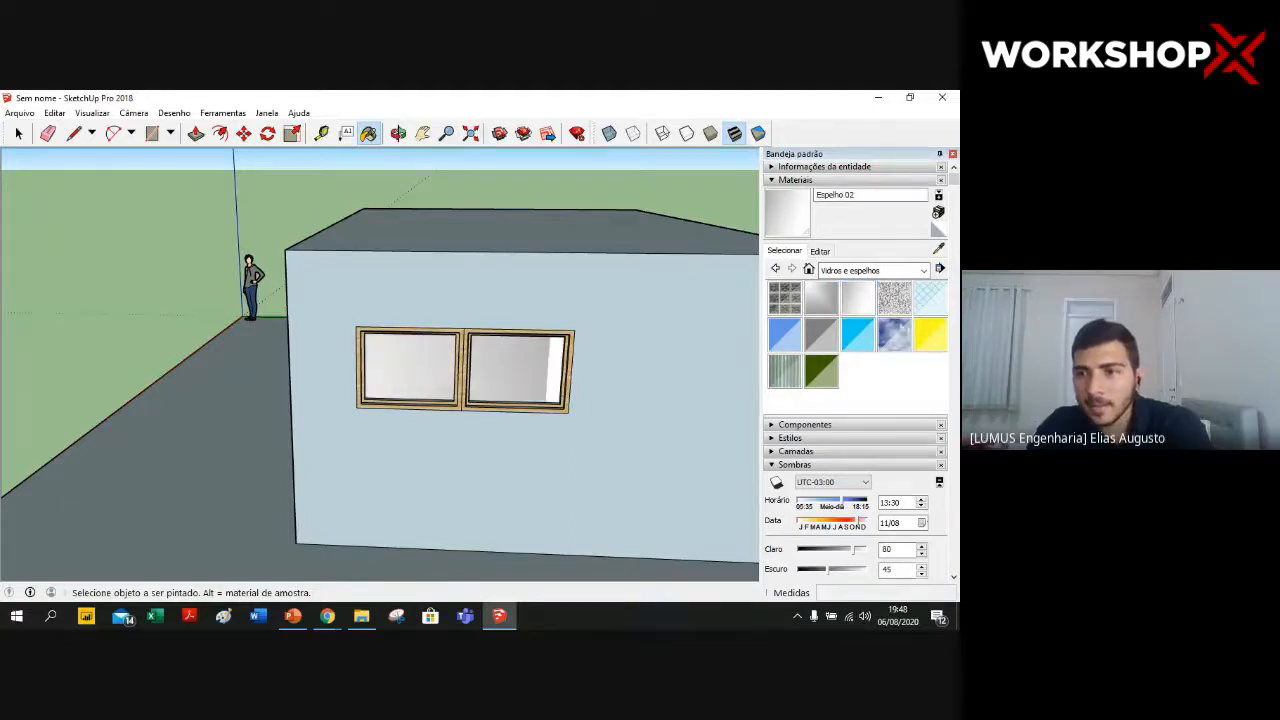
# - Paint both window panes with the translucent sky-reflection glass material from Vidros e espelhos
pyautogui.click(894, 334)
pyautogui.click(512, 370)
pyautogui.click(420, 370)
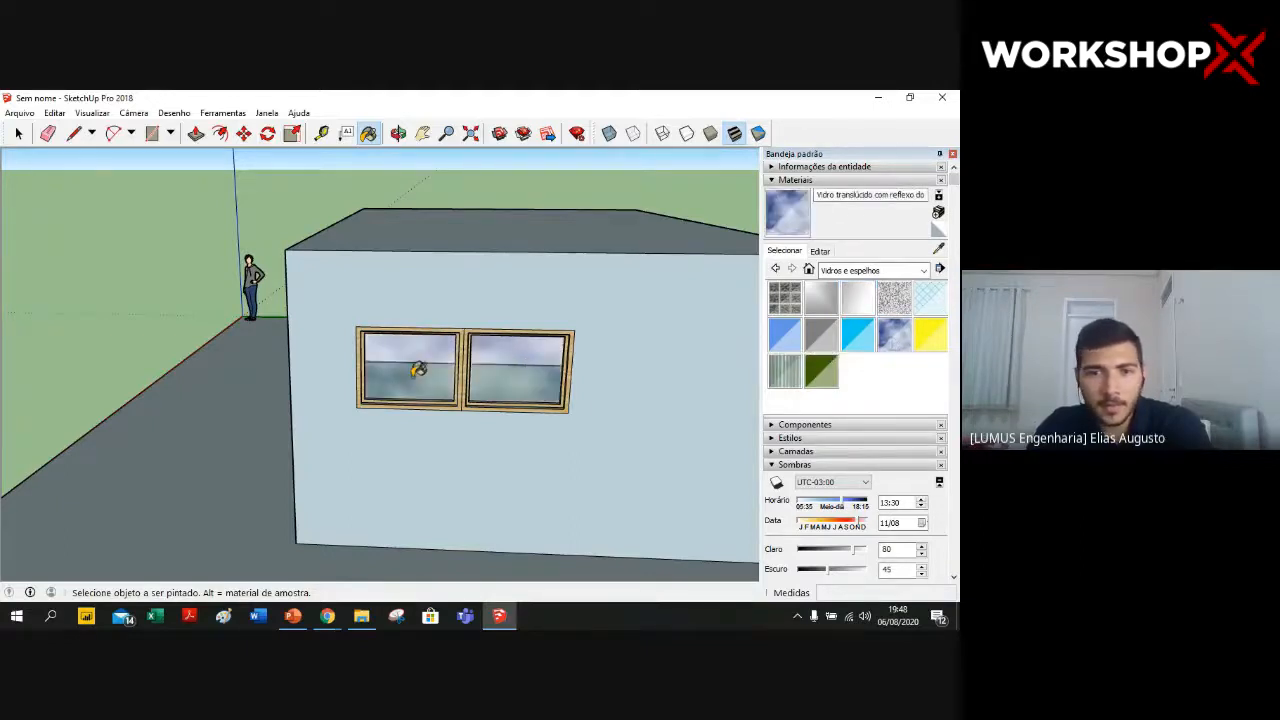
# - Set the texture height of the translucent sky-reflection glass material to 0,83 m
pyautogui.click(822, 250)
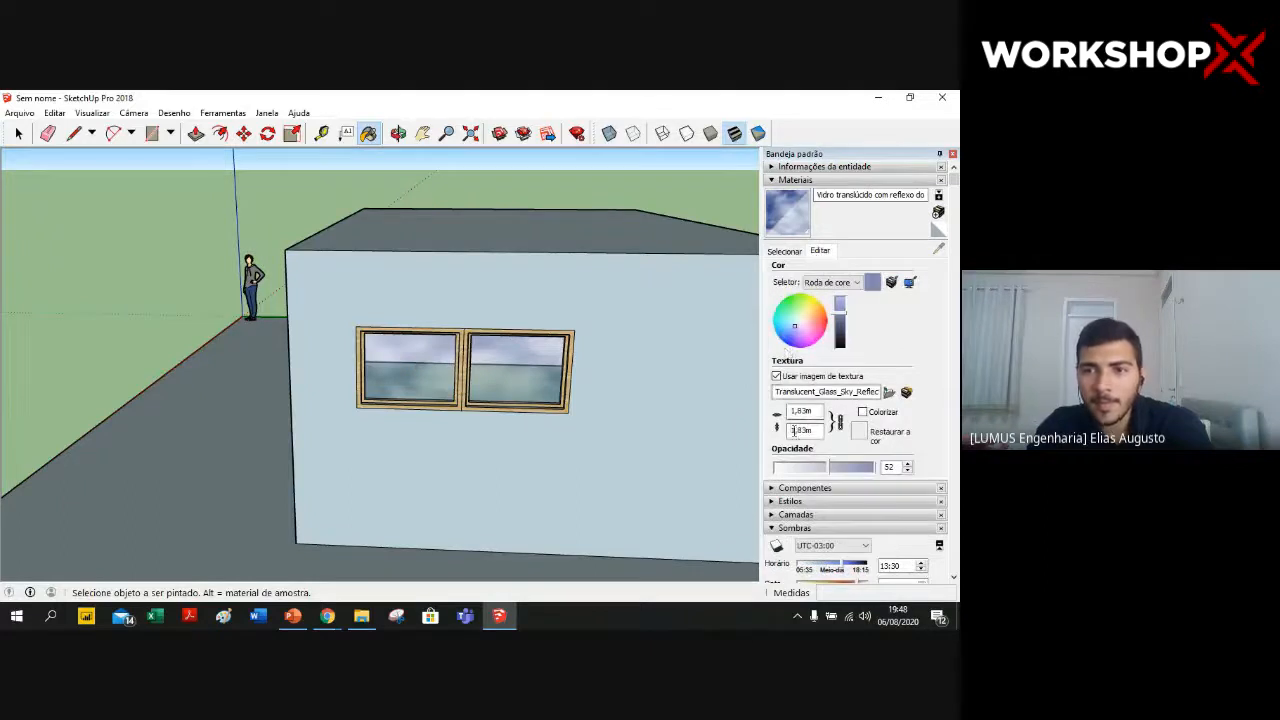
pyautogui.click(797, 430)
pyautogui.press('BackSpace')
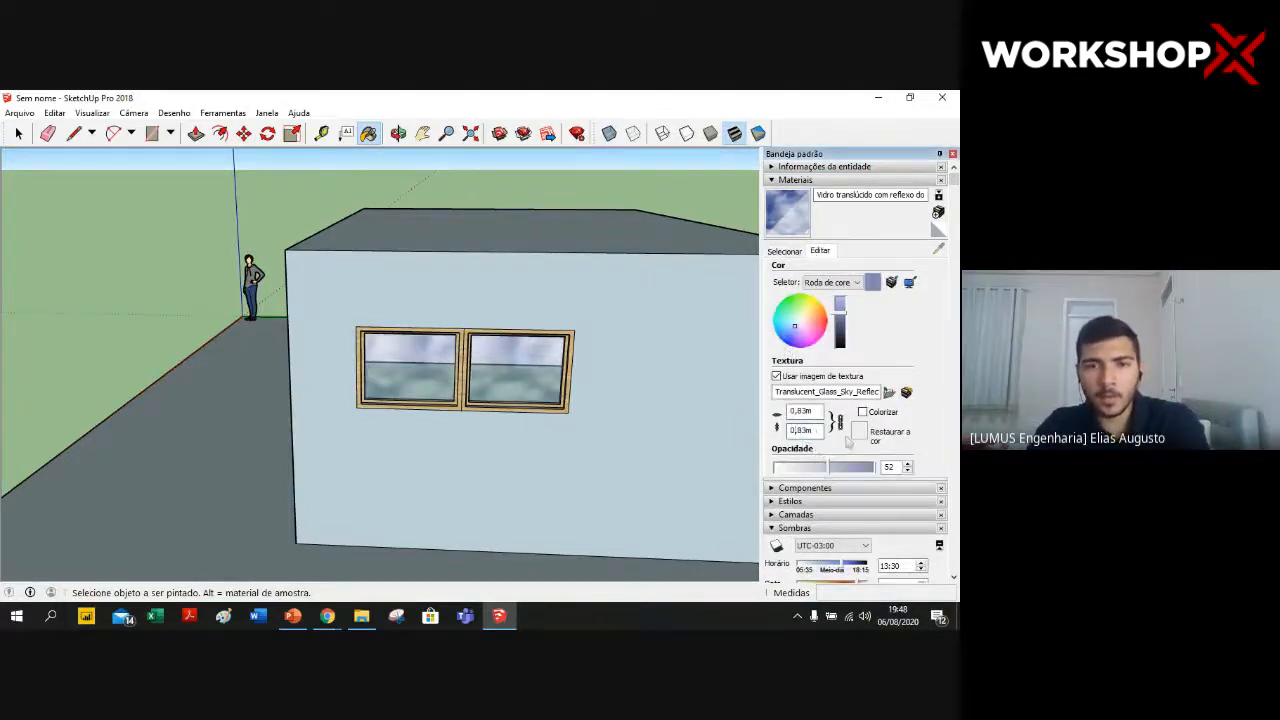
pyautogui.click(795, 254)
# - Paint both window panes with the Coberturas de janela 01 material from the window coverings collection
pyautogui.click(870, 270)
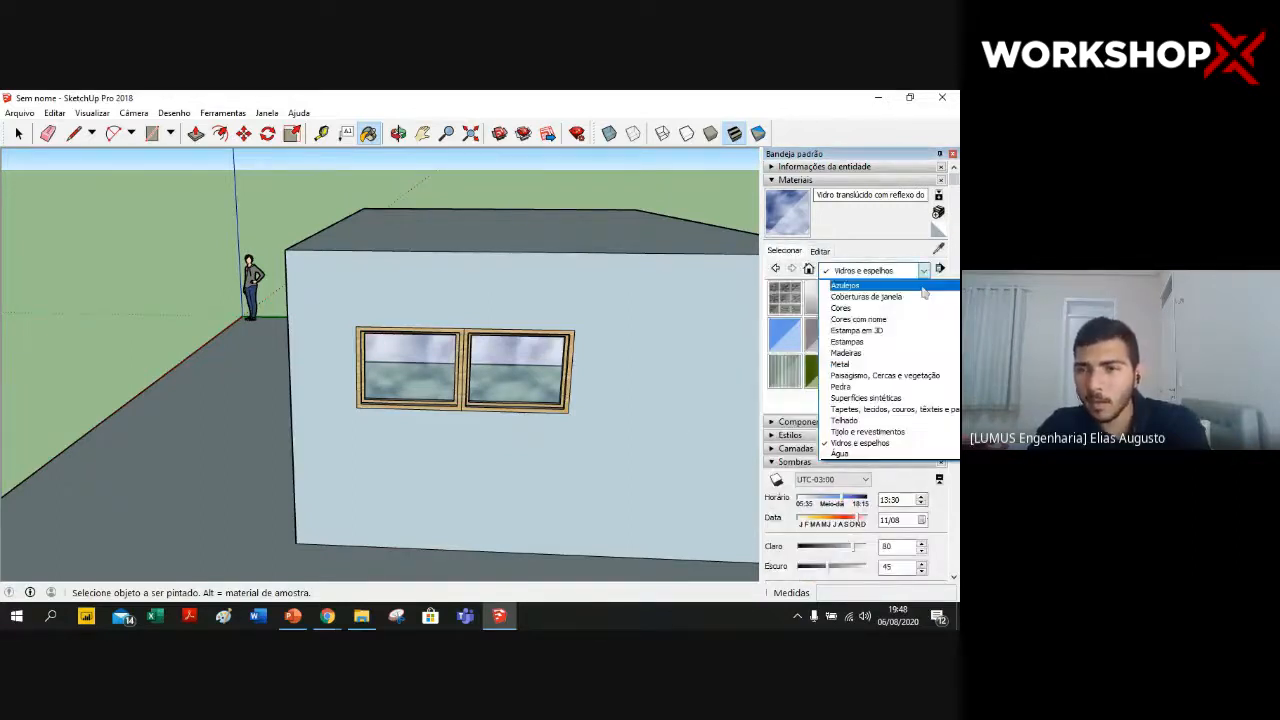
pyautogui.click(912, 342)
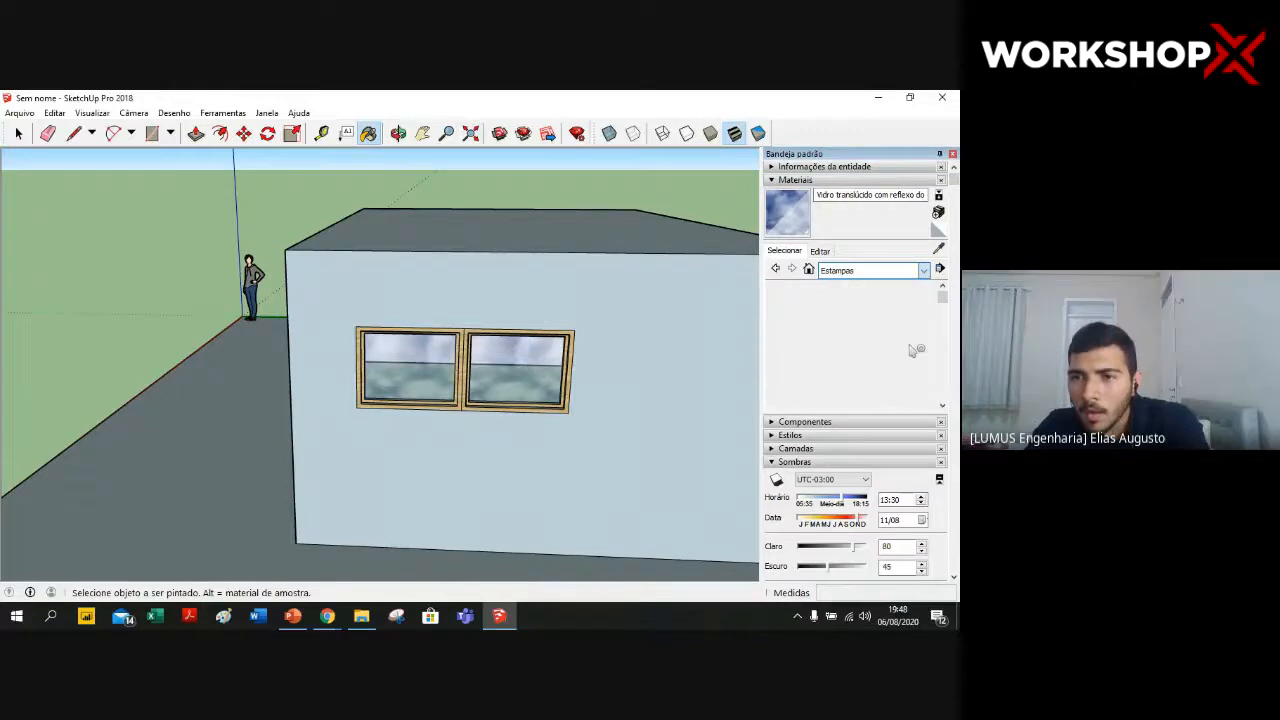
pyautogui.click(925, 270)
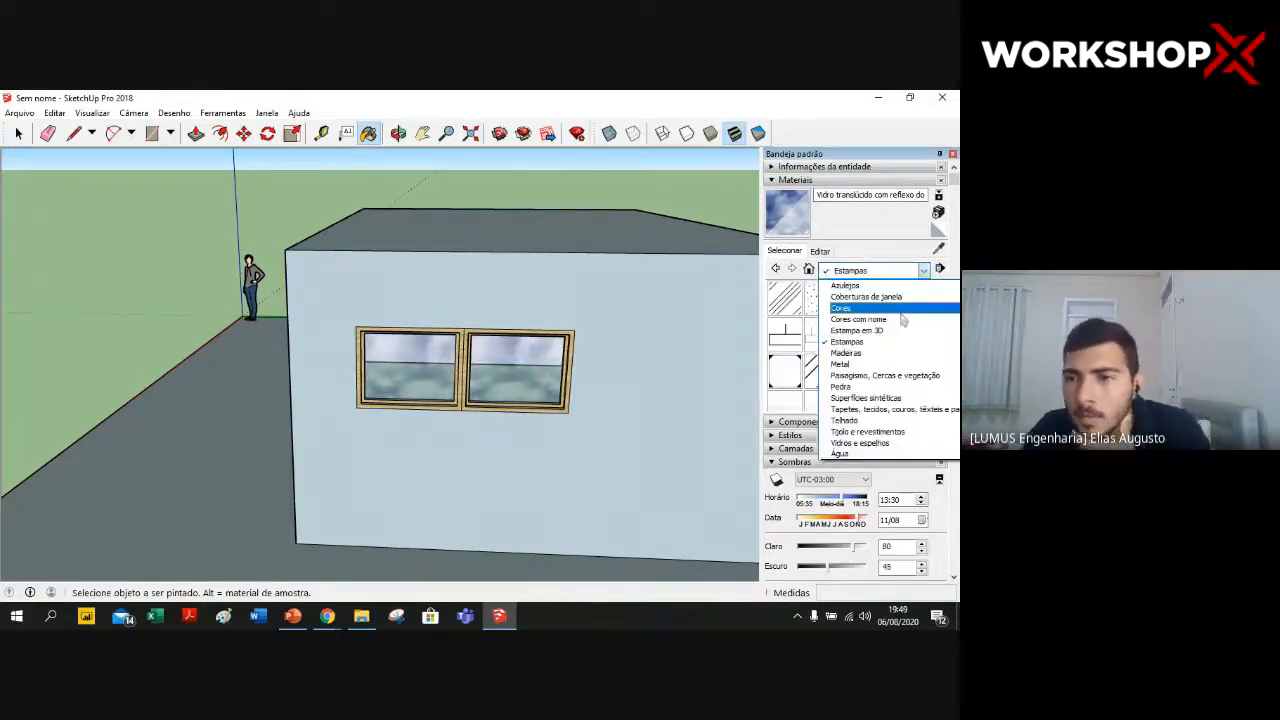
pyautogui.click(908, 298)
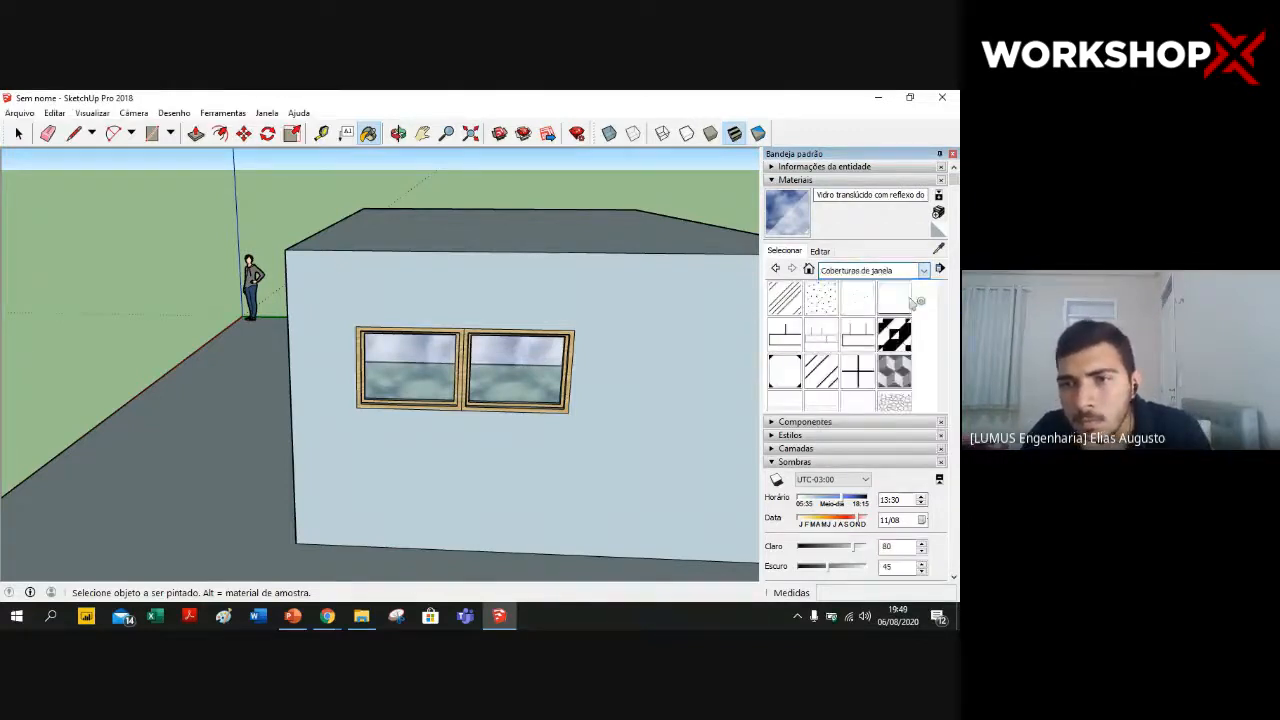
pyautogui.click(784, 298)
pyautogui.click(531, 368)
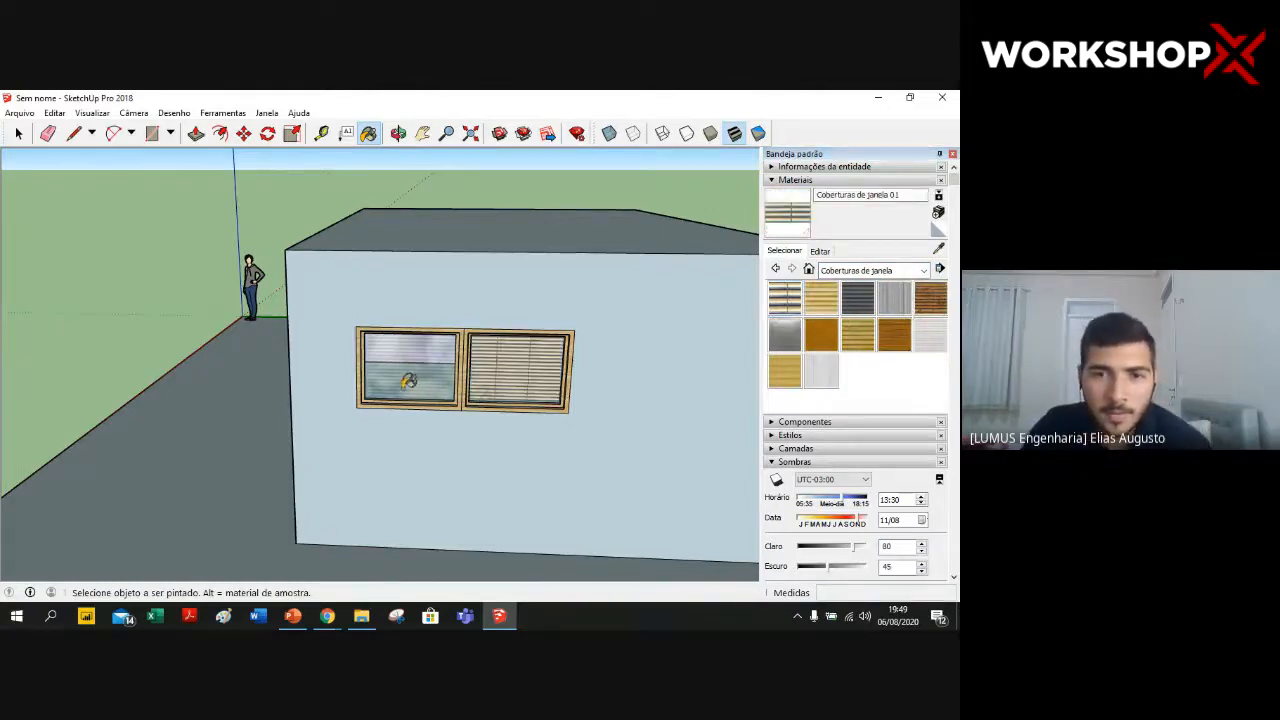
pyautogui.click(410, 366)
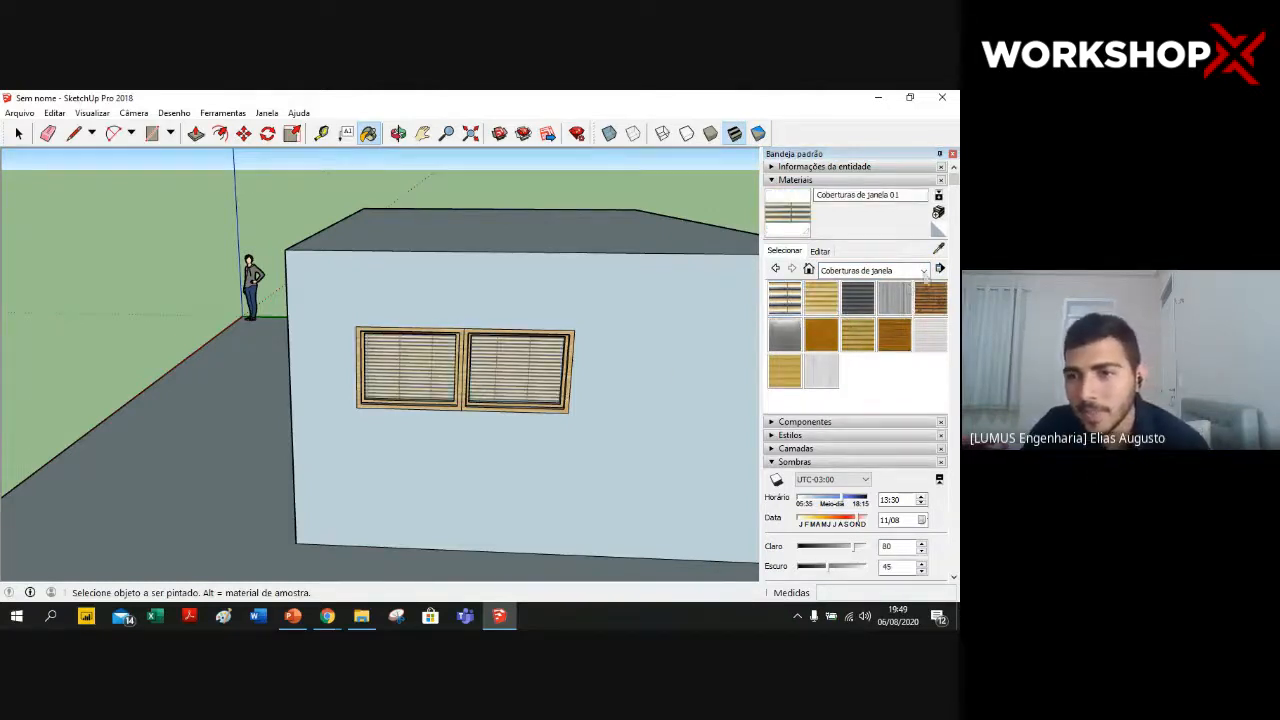
# - Try the Azulejo quadrado material from the Azulejos collection on the wall with the window
pyautogui.click(924, 271)
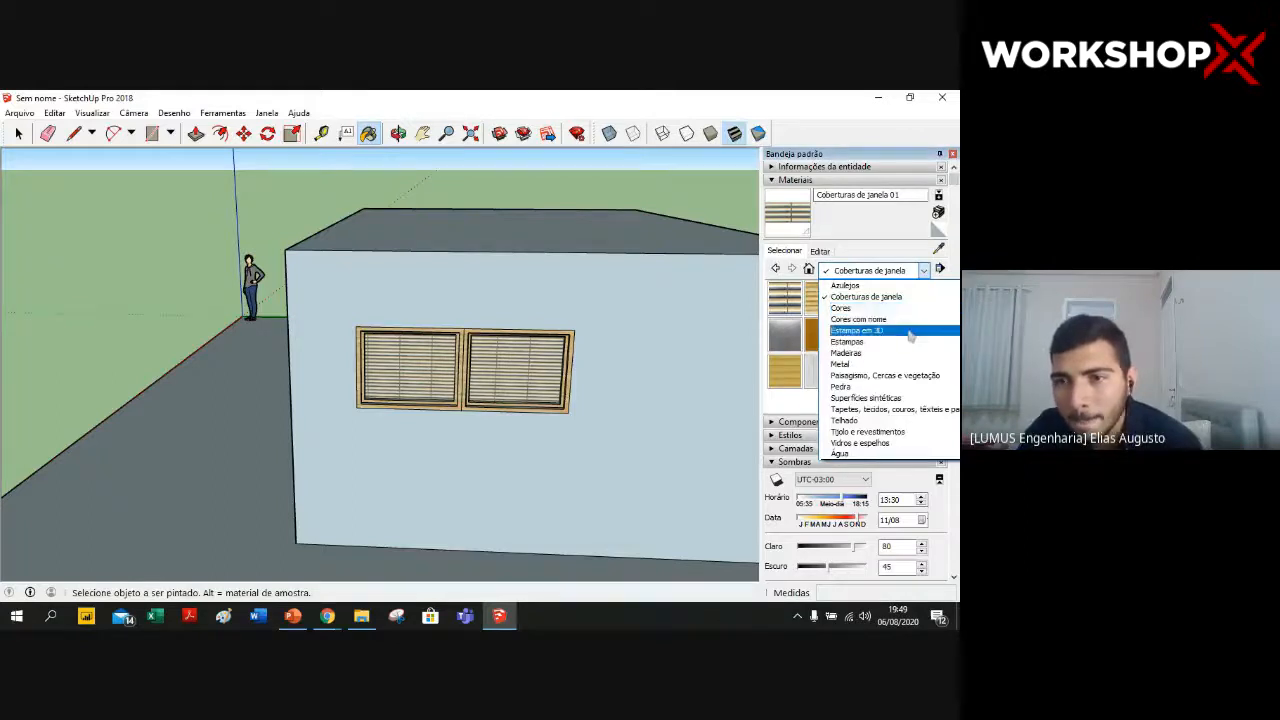
pyautogui.click(905, 341)
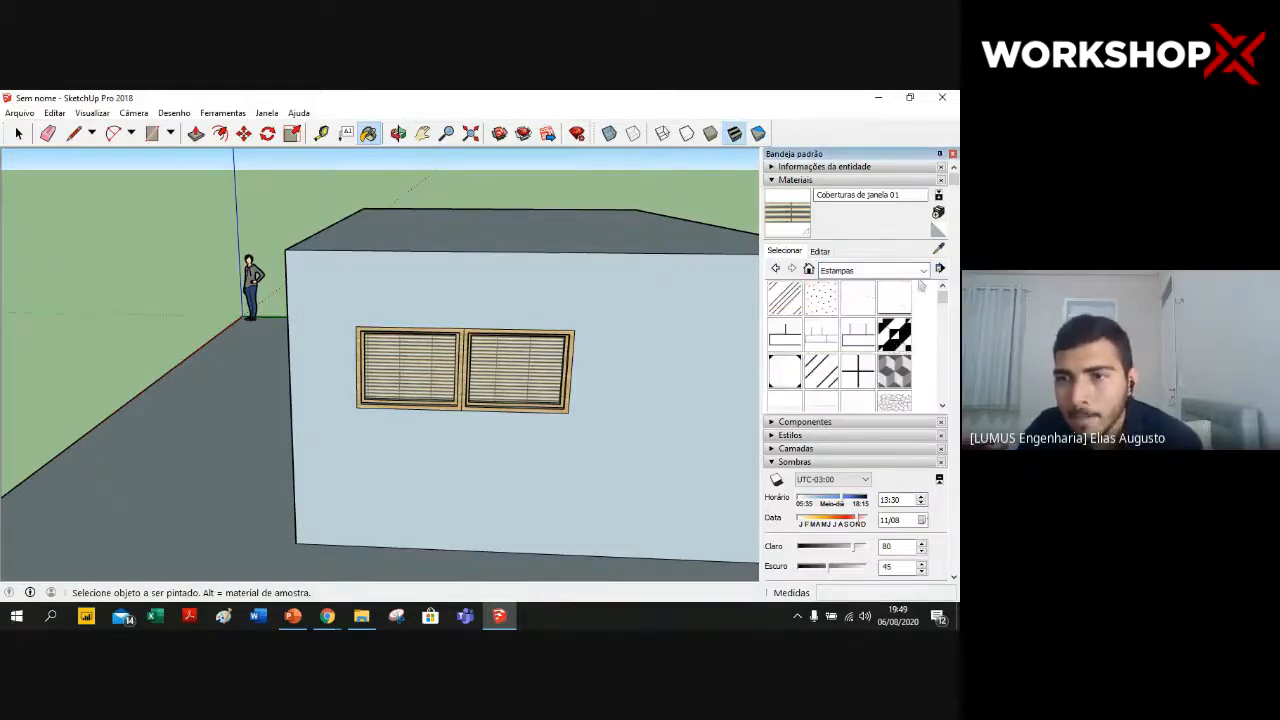
pyautogui.click(922, 271)
pyautogui.click(895, 292)
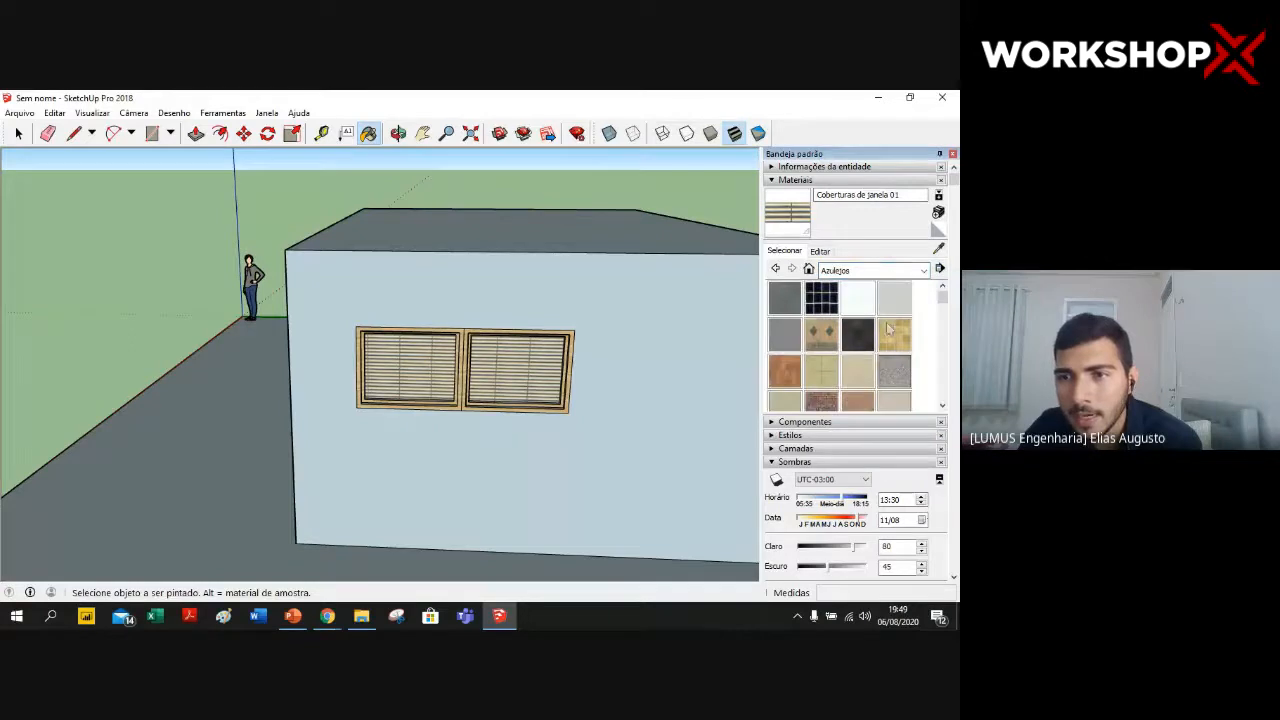
pyautogui.scroll(-3, 868, 355)
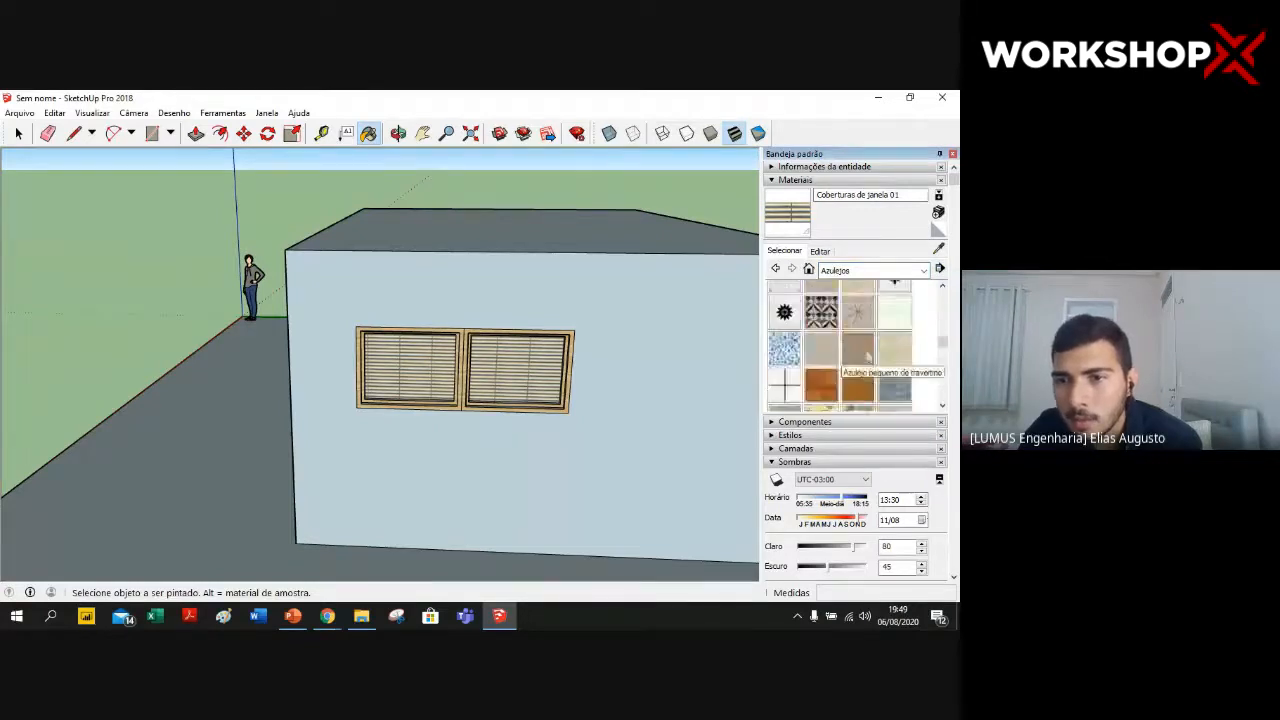
pyautogui.click(894, 347)
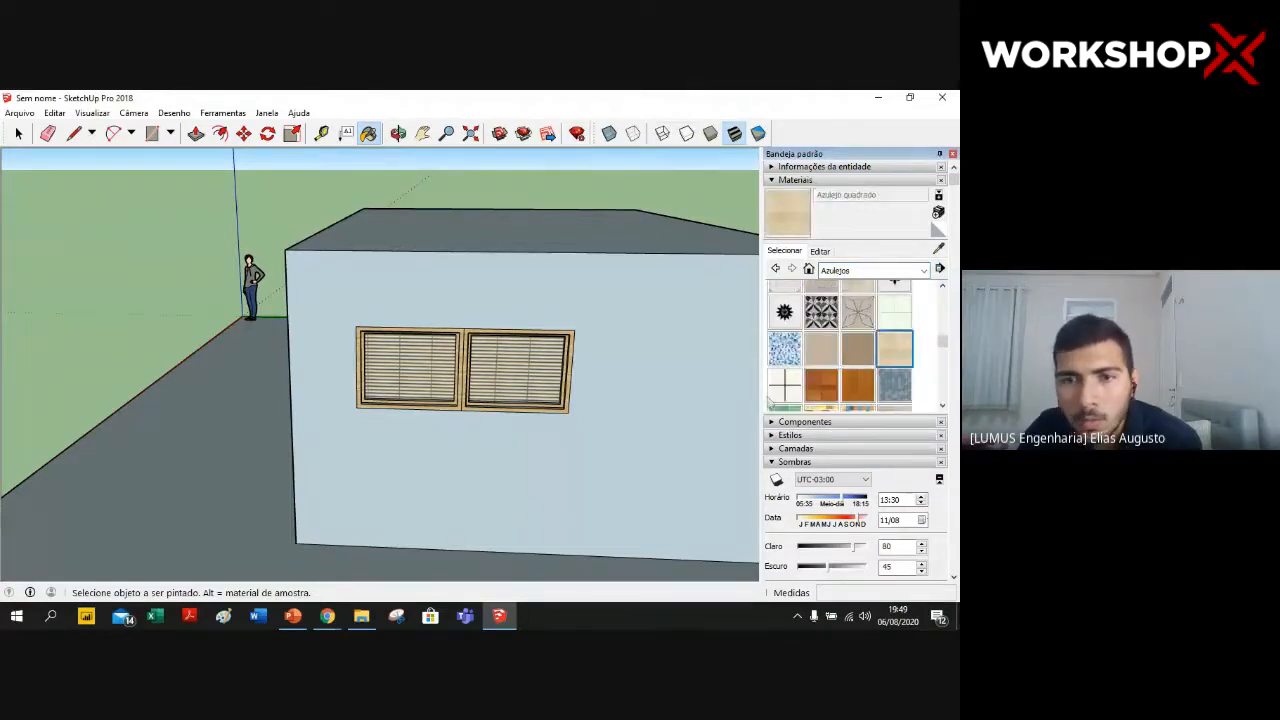
pyautogui.click(636, 420)
pyautogui.scroll(-2, 446, 354)
pyautogui.scroll(2, 893, 329)
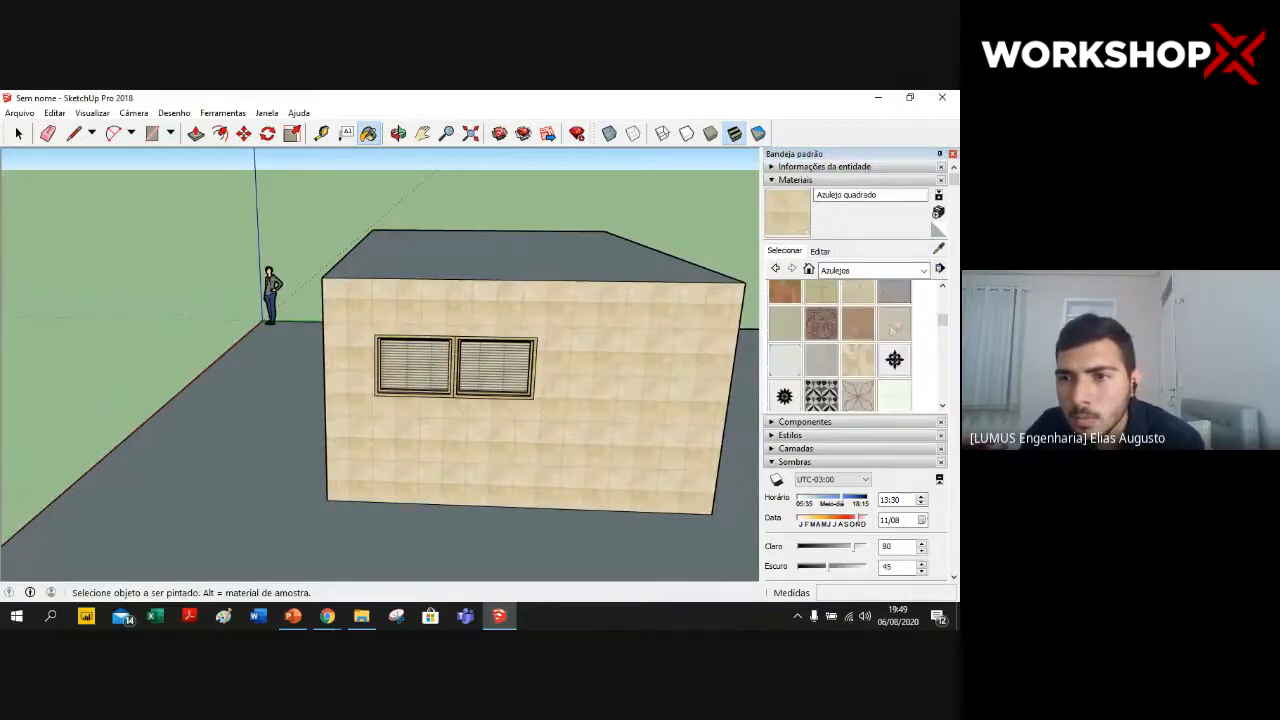
# - Paint all four outer walls of the building with the Azulejo básico material
pyautogui.scroll(2, 893, 329)
pyautogui.click(894, 303)
pyautogui.click(569, 411)
pyautogui.moveTo(434, 377); pyautogui.dragTo(590, 400, button='middle')
pyautogui.click(314, 360)
pyautogui.moveTo(257, 300); pyautogui.dragTo(523, 357, button='middle')
pyautogui.scroll(-3, 275, 354)
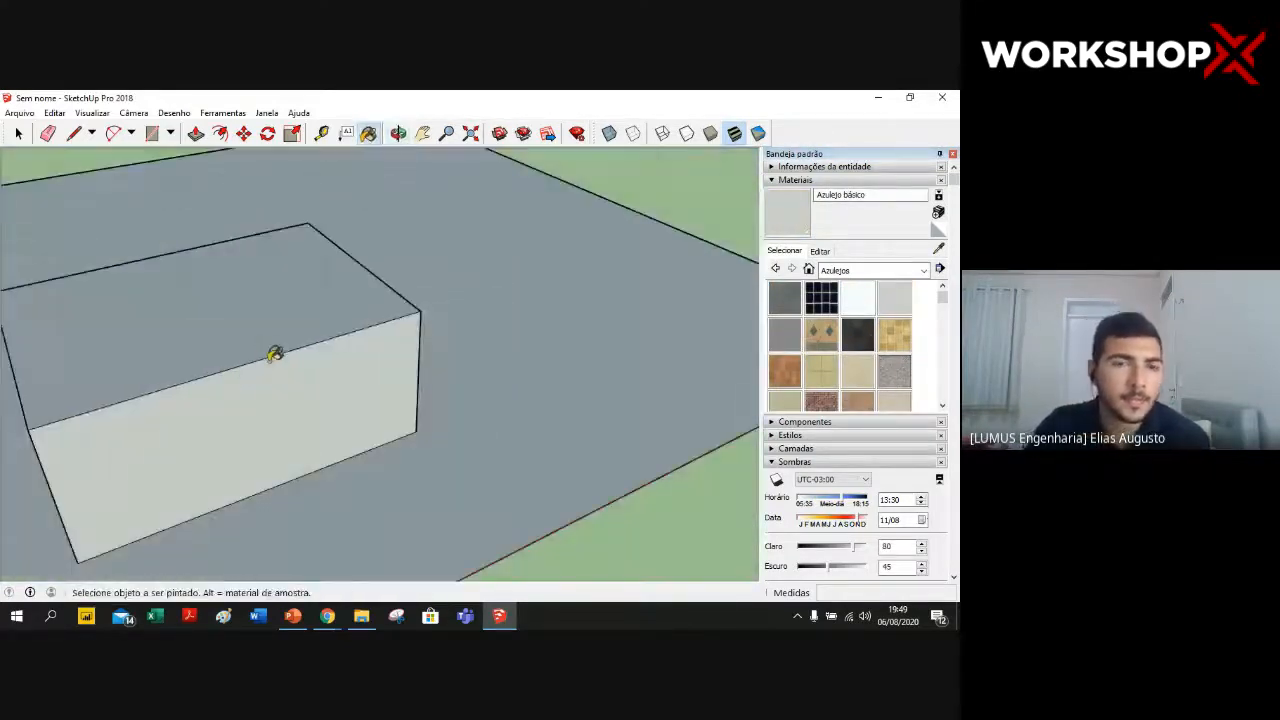
pyautogui.scroll(-1, 275, 354)
pyautogui.moveTo(160, 397)
pyautogui.mouseDown(button='middle')
pyautogui.moveTo(305, 490)
pyautogui.moveTo(398, 489)
pyautogui.moveTo(477, 415)
pyautogui.mouseUp(button='middle')
pyautogui.click(256, 535)
pyautogui.click(477, 420)
pyautogui.moveTo(351, 383)
pyautogui.mouseDown(button='middle')
pyautogui.moveTo(657, 386)
pyautogui.moveTo(662, 368)
pyautogui.mouseUp(button='middle')
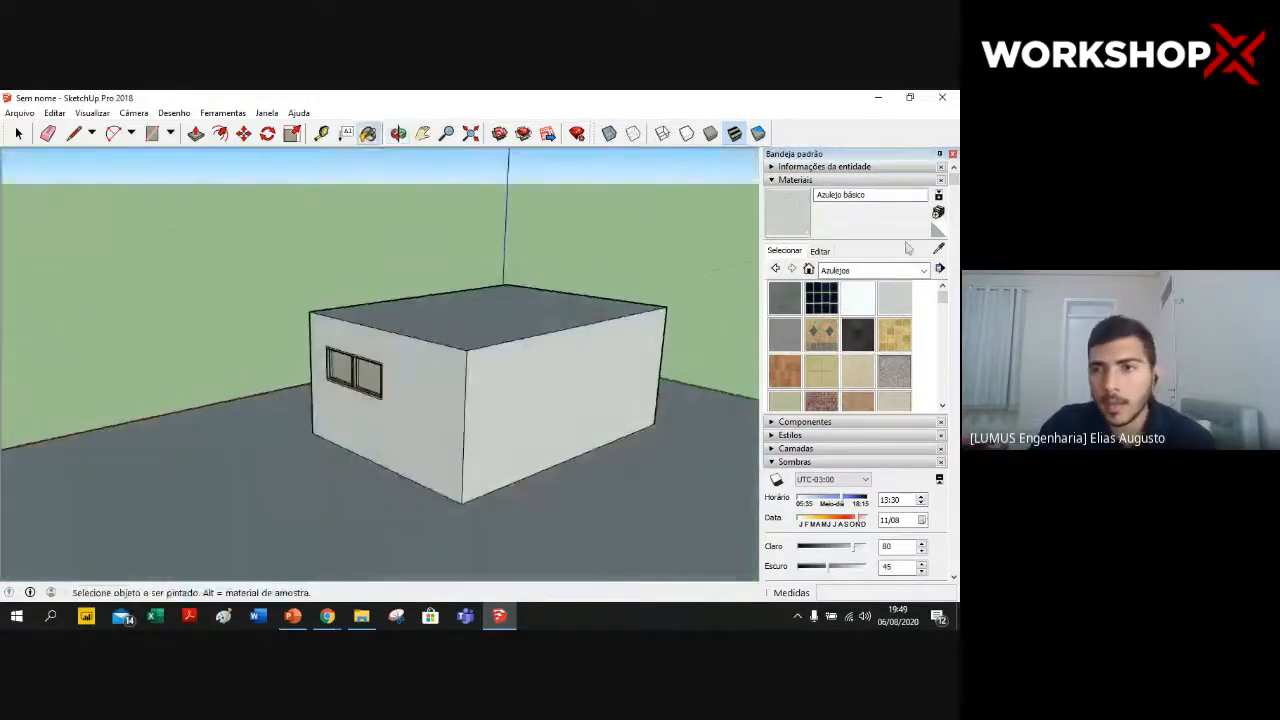
pyautogui.click(900, 270)
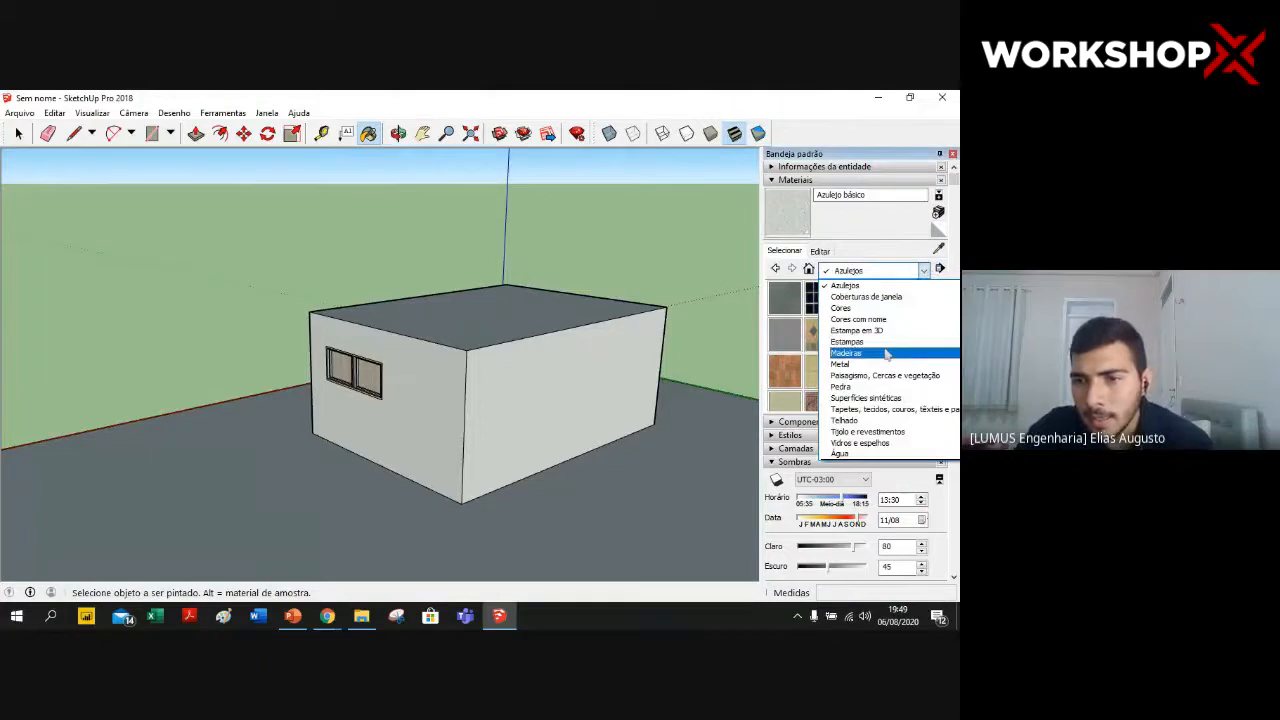
pyautogui.click(865, 254)
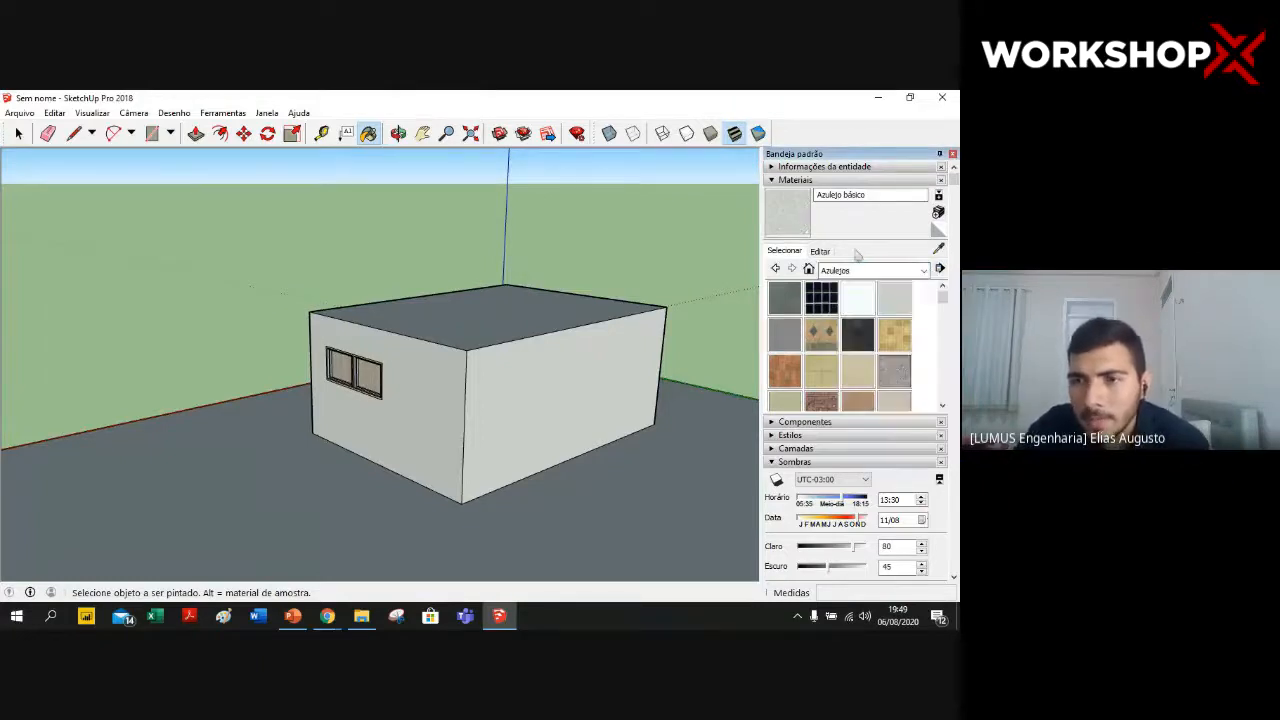
pyautogui.click(820, 251)
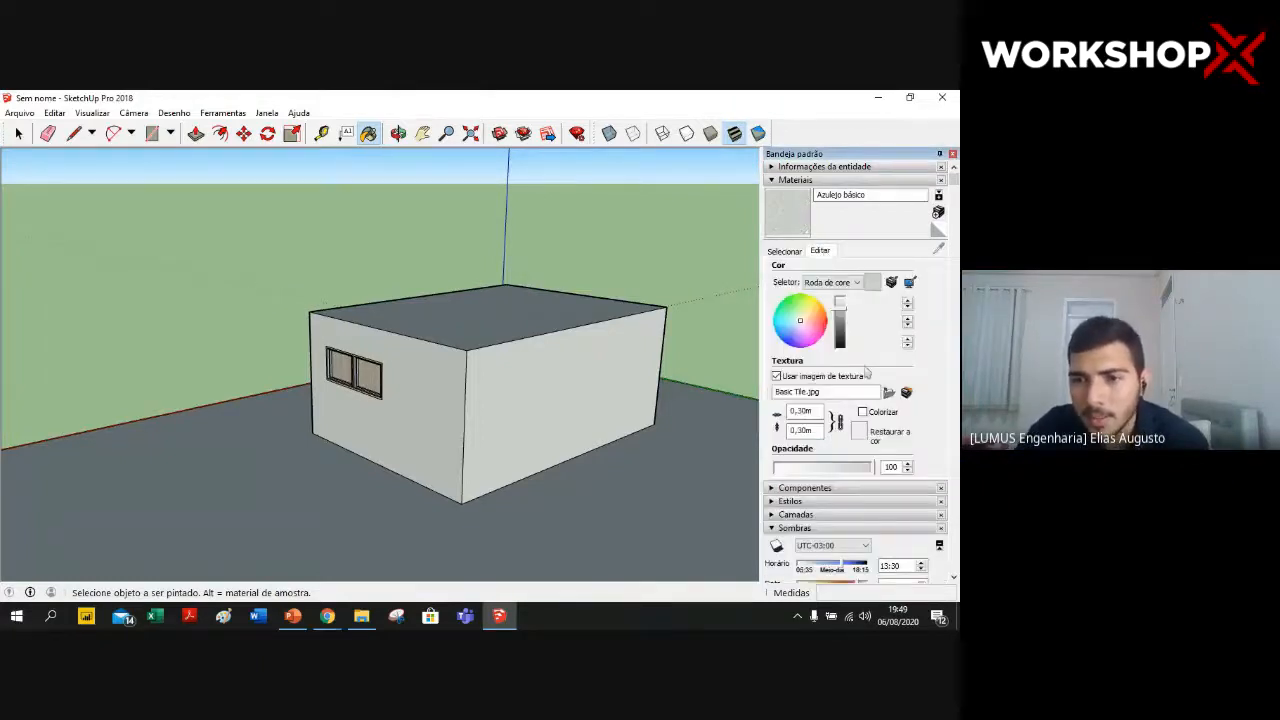
pyautogui.scroll(-3, 866, 354)
pyautogui.scroll(3, 850, 320)
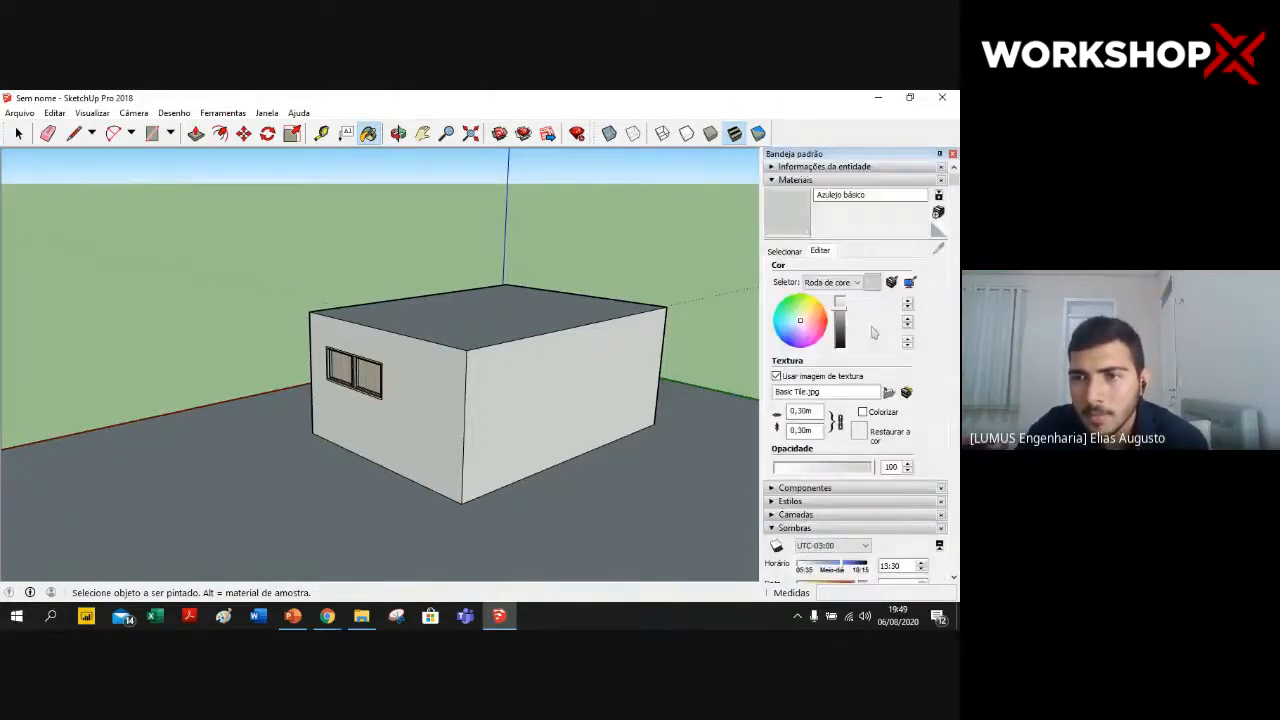
pyautogui.click(786, 251)
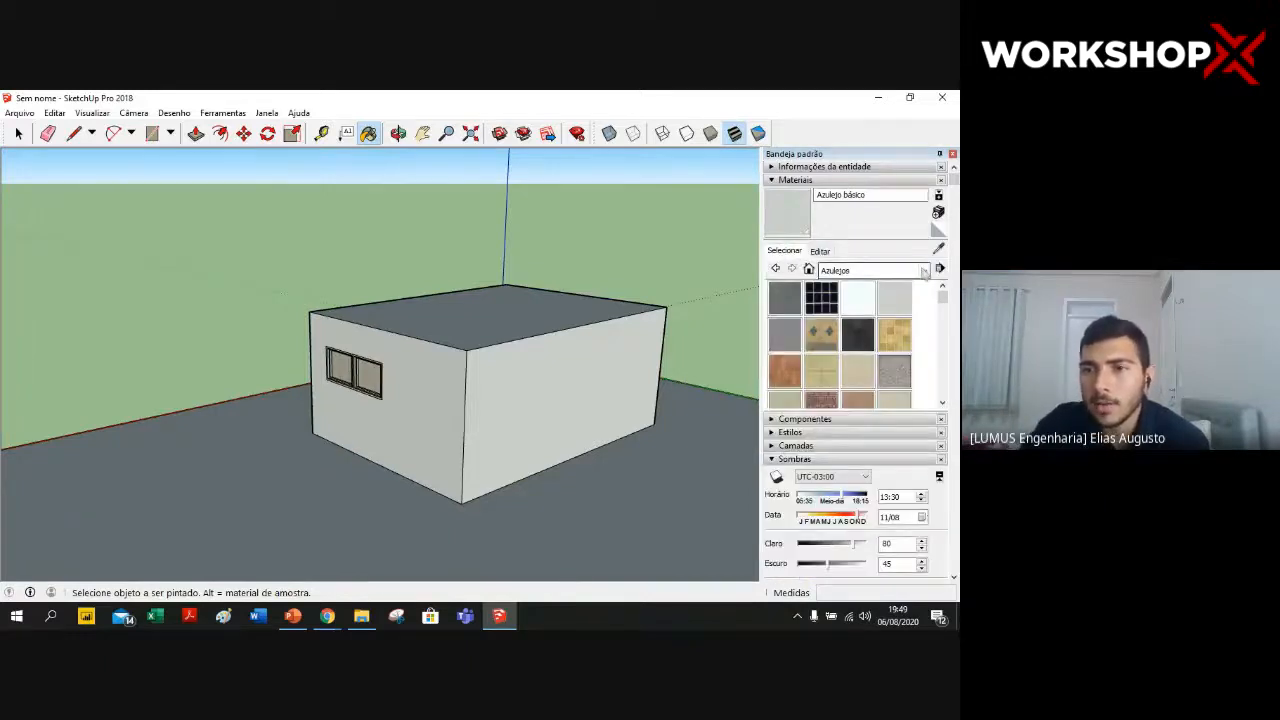
# - Try the Vegetação zimbro and Vegetação Espinheiro materials from the landscaping collection on the ground around the building
pyautogui.click(924, 271)
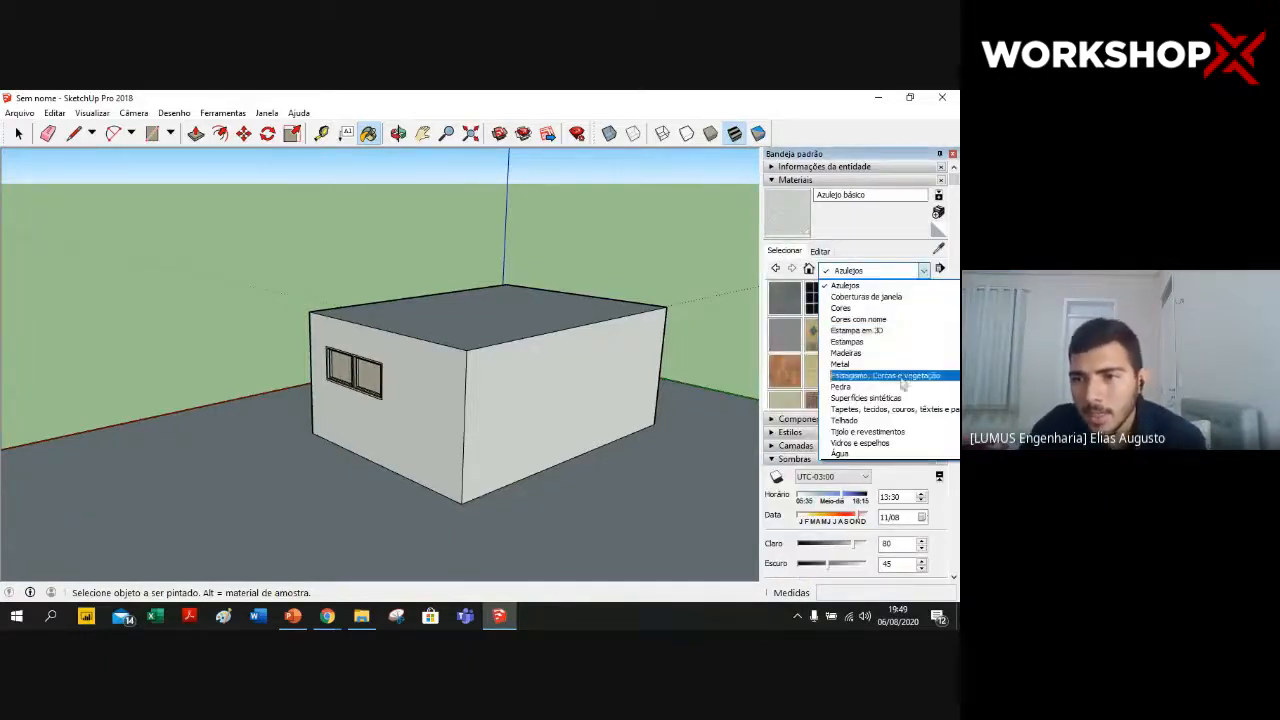
pyautogui.click(902, 377)
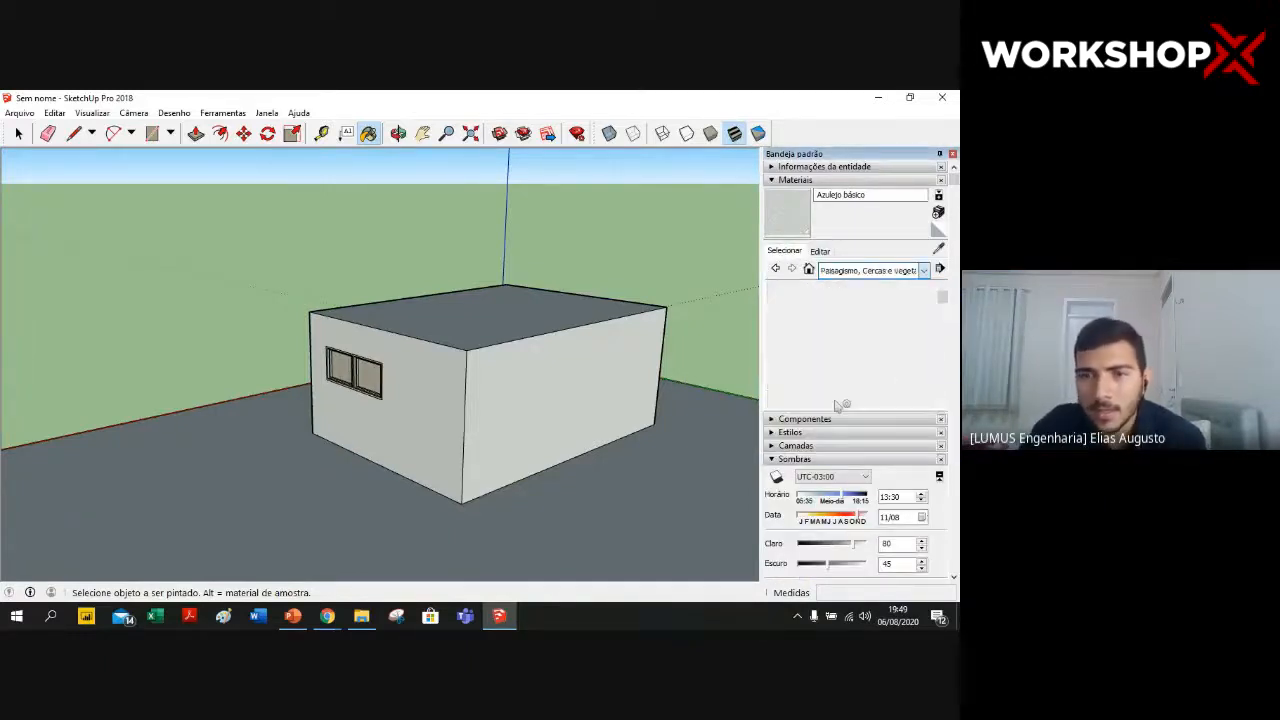
pyautogui.click(857, 340)
pyautogui.click(667, 469)
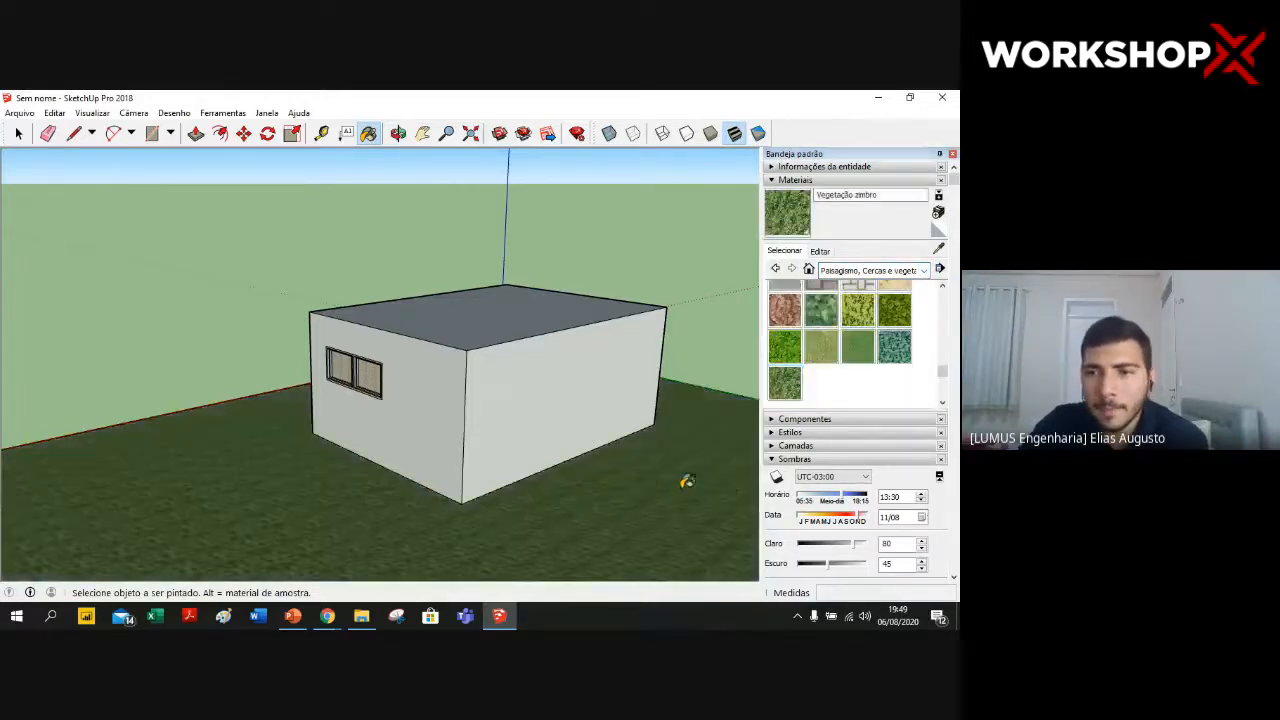
pyautogui.scroll(-1, 687, 481)
pyautogui.moveTo(371, 503); pyautogui.dragTo(598, 462, button='middle')
pyautogui.scroll(6, 598, 462)
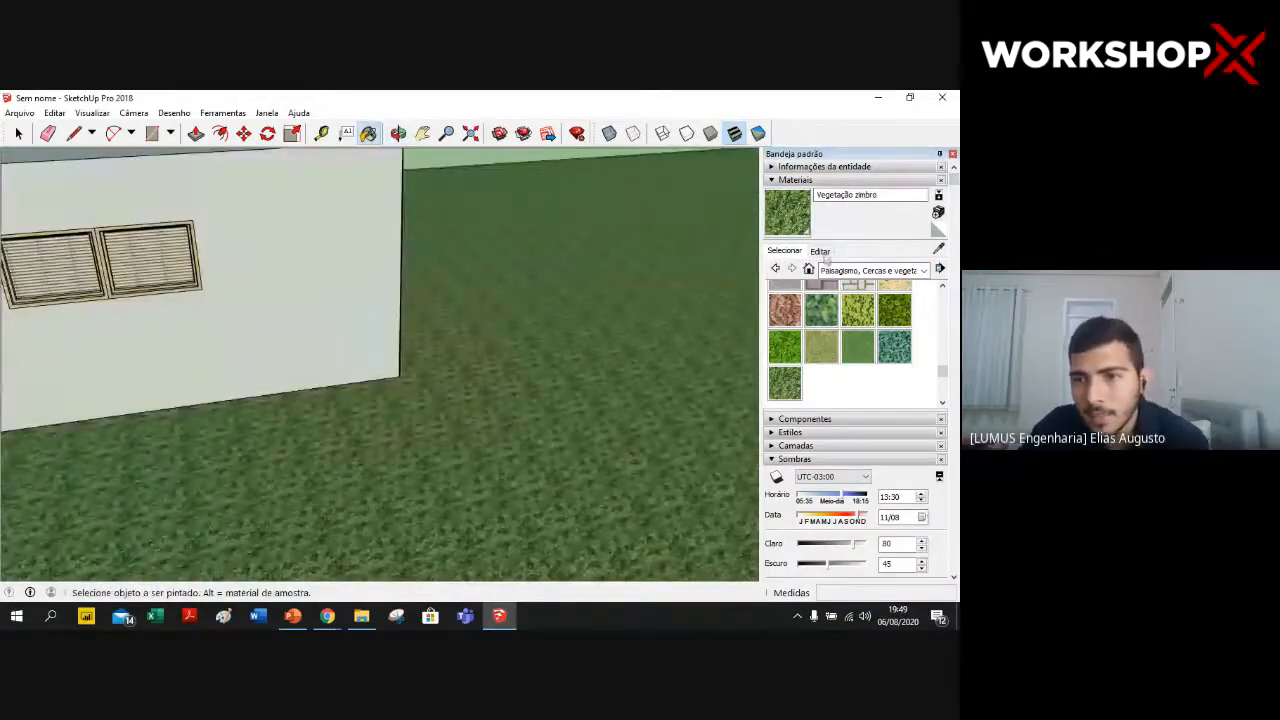
pyautogui.click(785, 346)
pyautogui.click(603, 363)
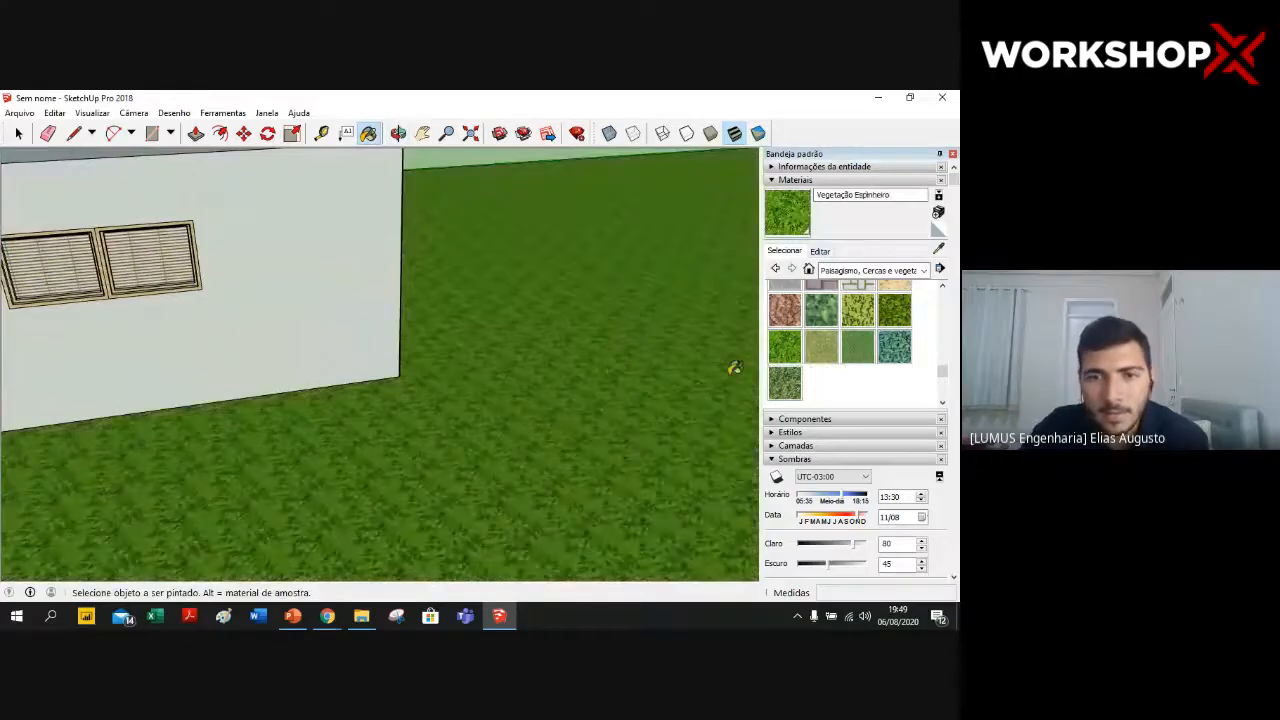
# - Paint the ground with the Vegetação grama artificial material and set its texture height to 4,61 m
pyautogui.click(860, 348)
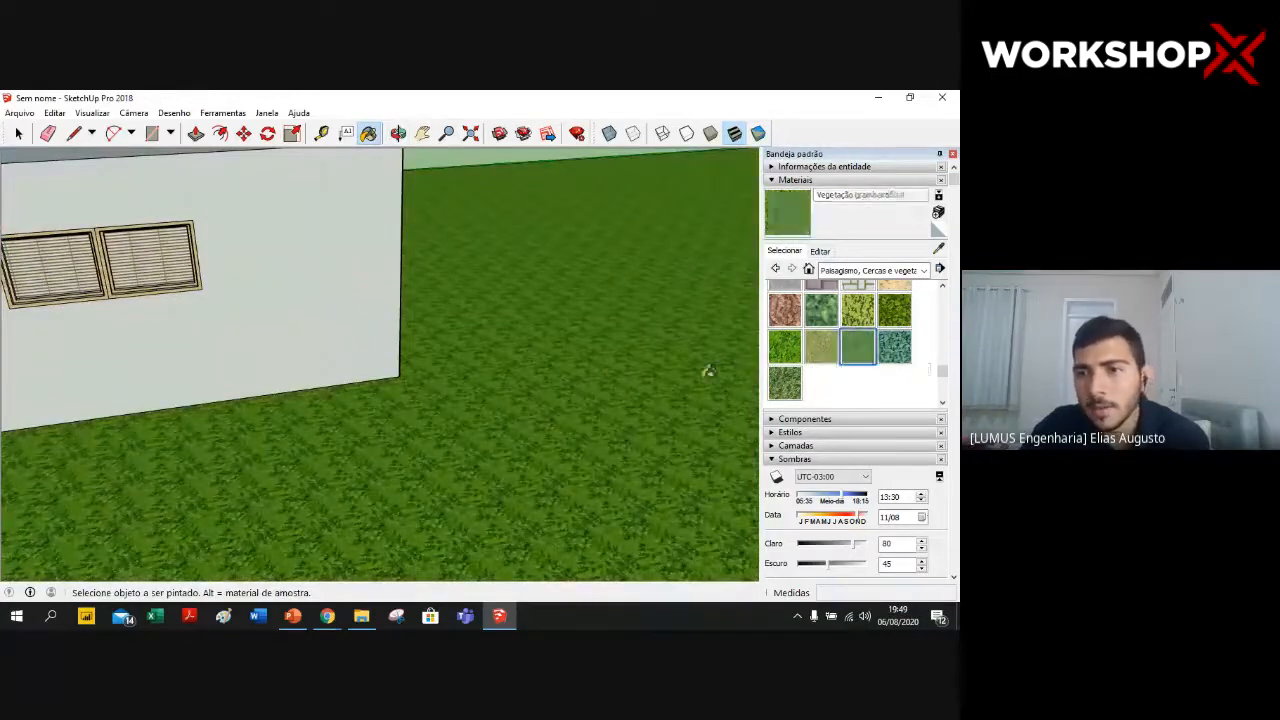
pyautogui.click(700, 370)
pyautogui.click(826, 252)
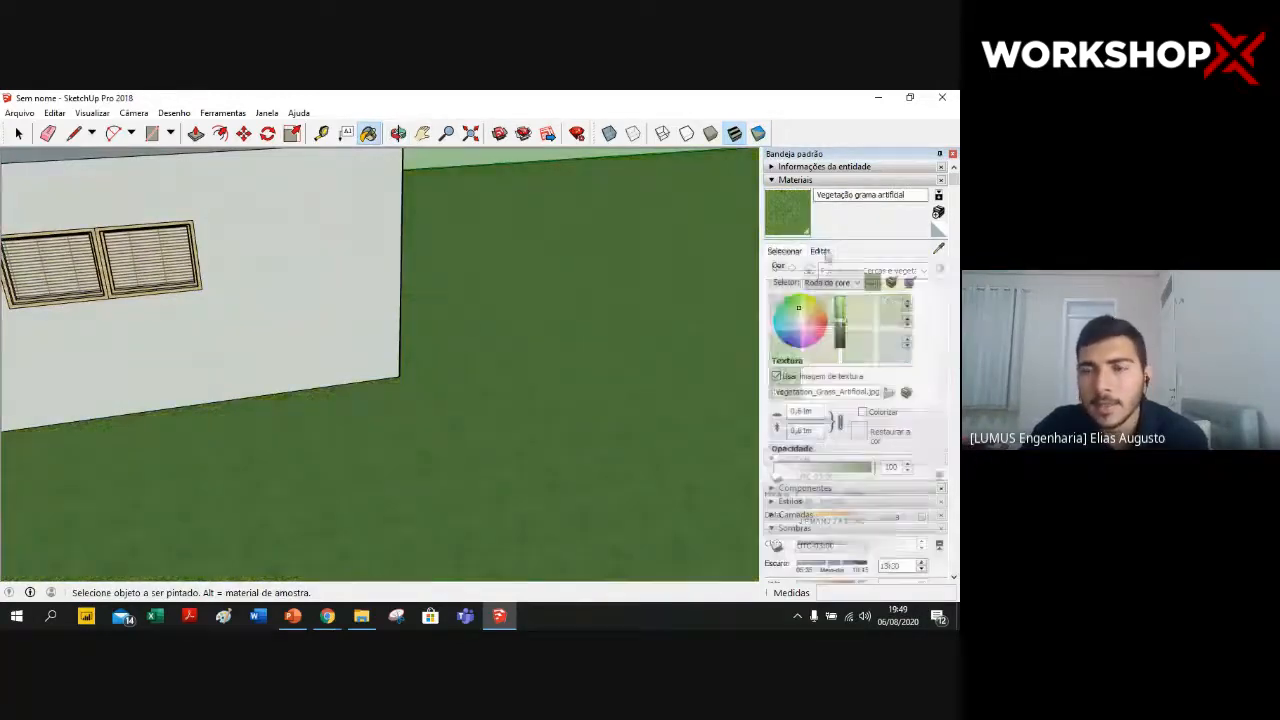
pyautogui.click(795, 430)
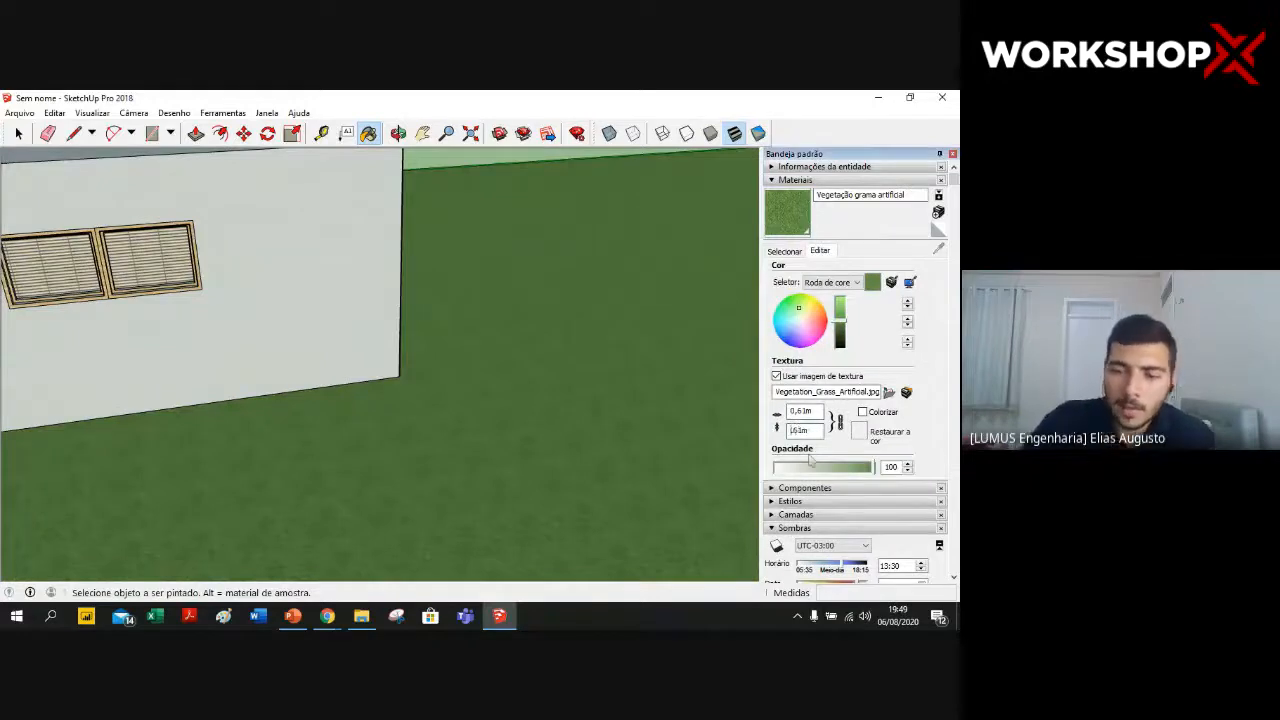
pyautogui.write('4')
pyautogui.press('Return')
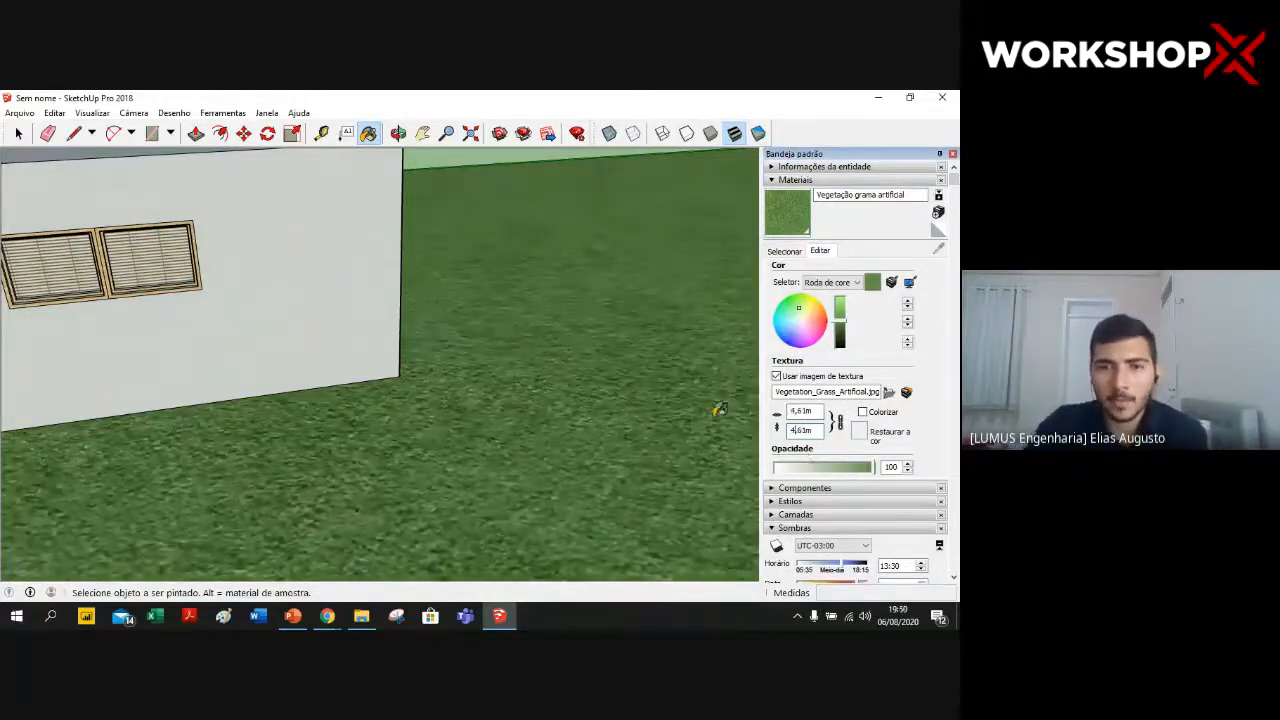
# - Examine the tiled building and the grass-textured ground from several sides
pyautogui.scroll(-6, 617, 389)
pyautogui.moveTo(361, 408); pyautogui.dragTo(580, 420, button='middle')
pyautogui.moveTo(315, 418); pyautogui.dragTo(583, 371, button='middle')
pyautogui.scroll(3, 382, 407)
pyautogui.moveTo(382, 407); pyautogui.dragTo(598, 365, button='middle')
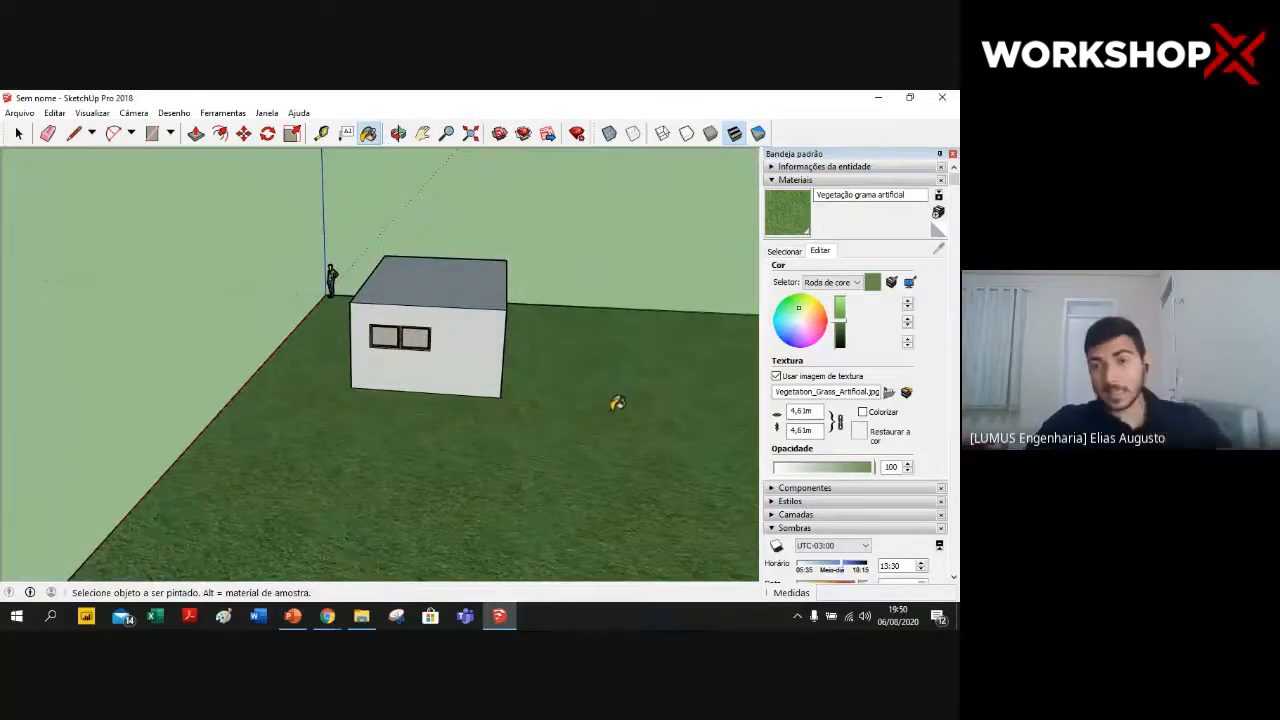
pyautogui.click(18, 133)
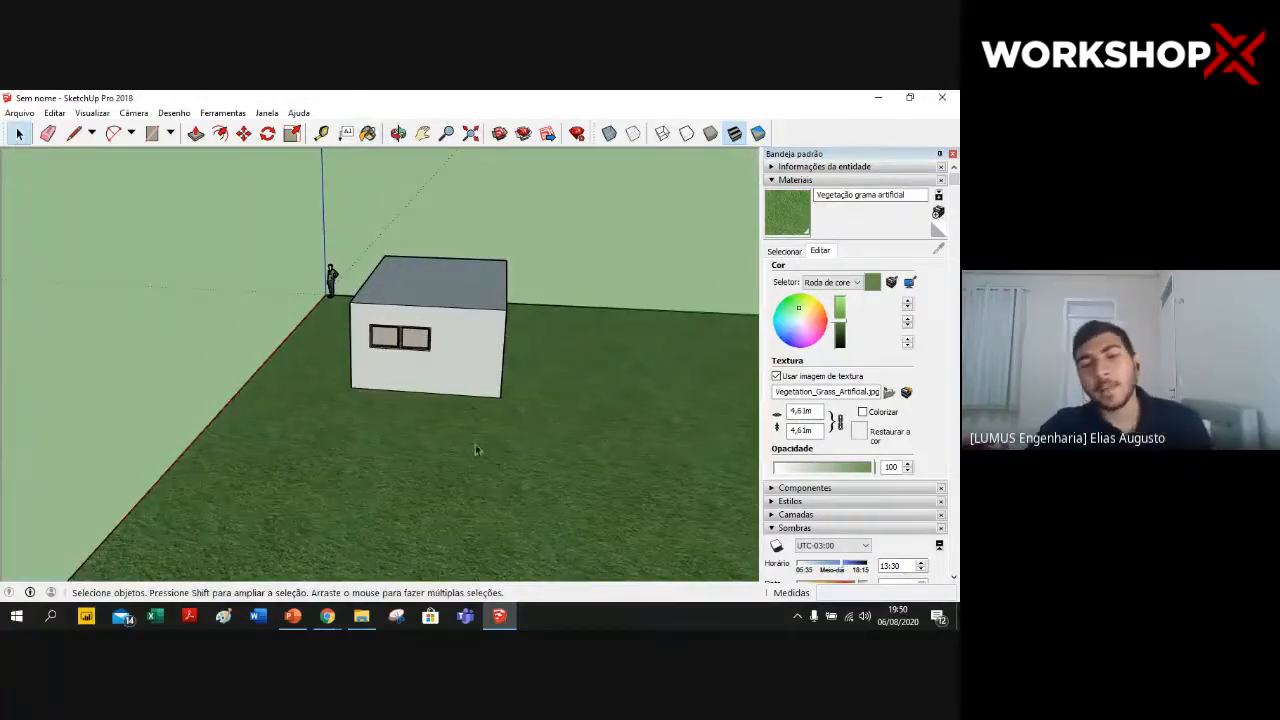
pyautogui.moveTo(330, 433); pyautogui.dragTo(596, 424, button='middle')
pyautogui.moveTo(659, 335); pyautogui.dragTo(600, 371, button='middle')
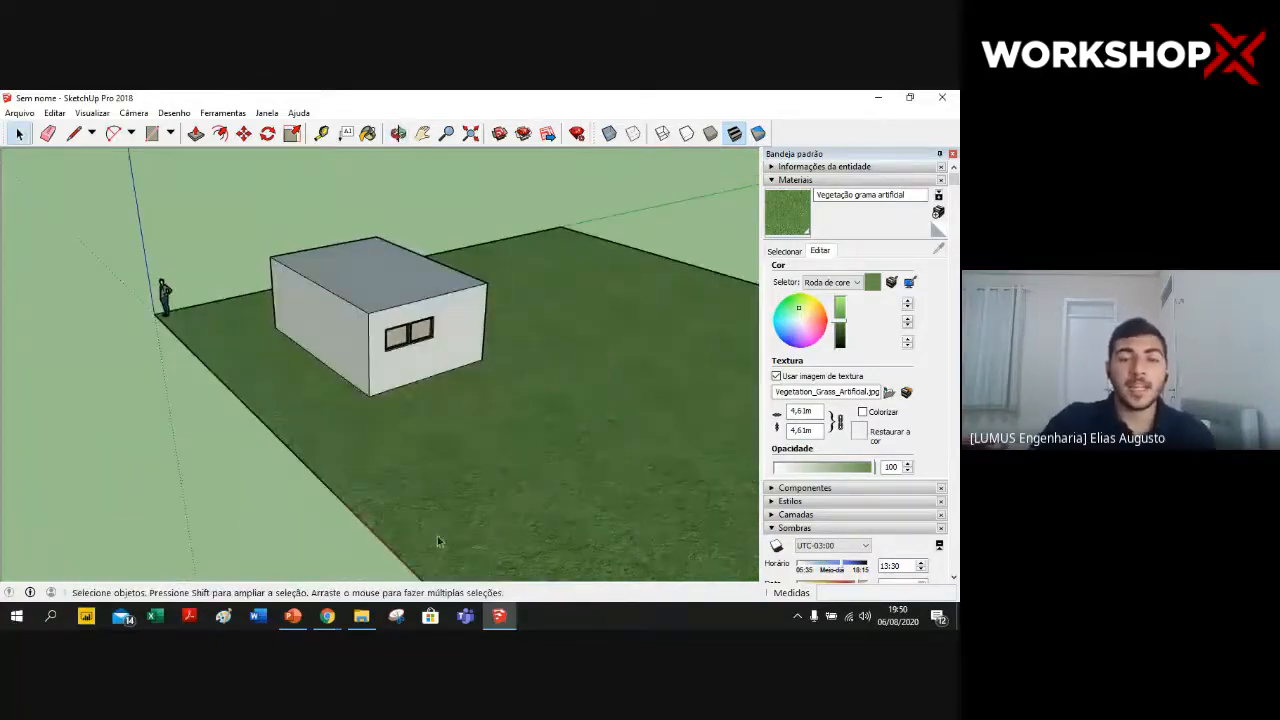
# - Open the Painéis model from the Minicurso - Solar SketchUp folder in a new SketchUp window
pyautogui.click(362, 618)
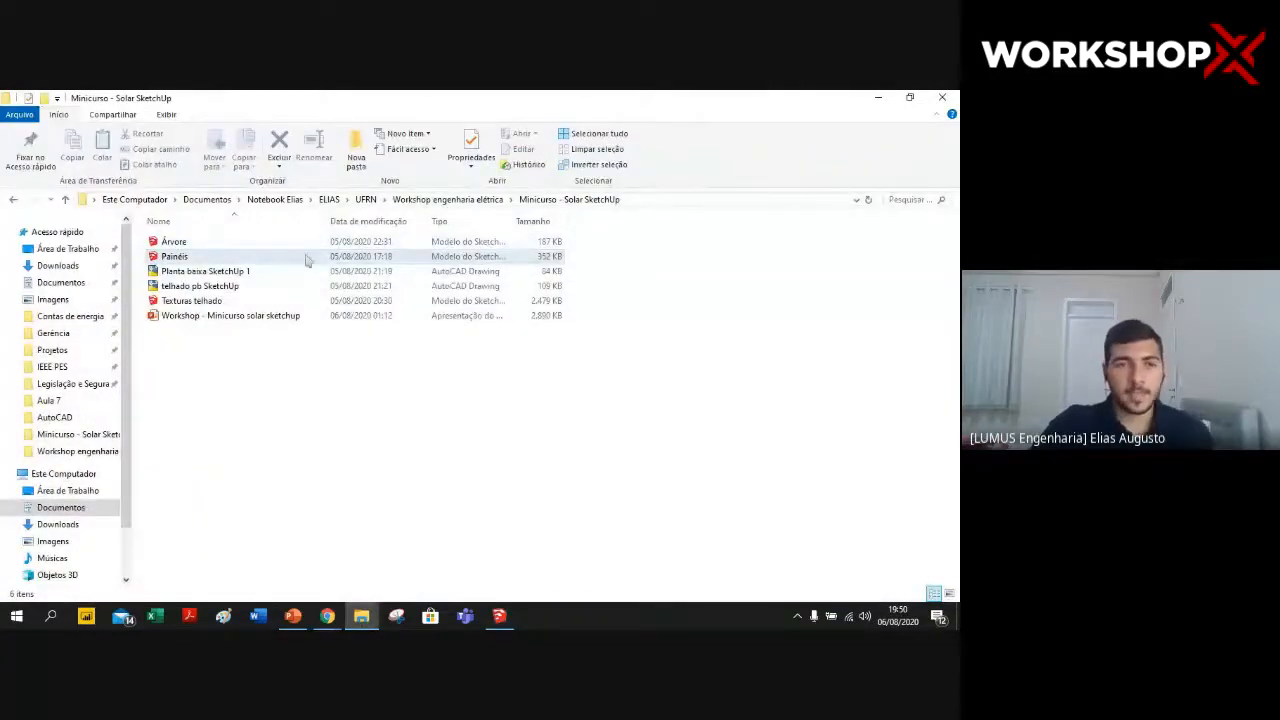
pyautogui.doubleClick(305, 256)
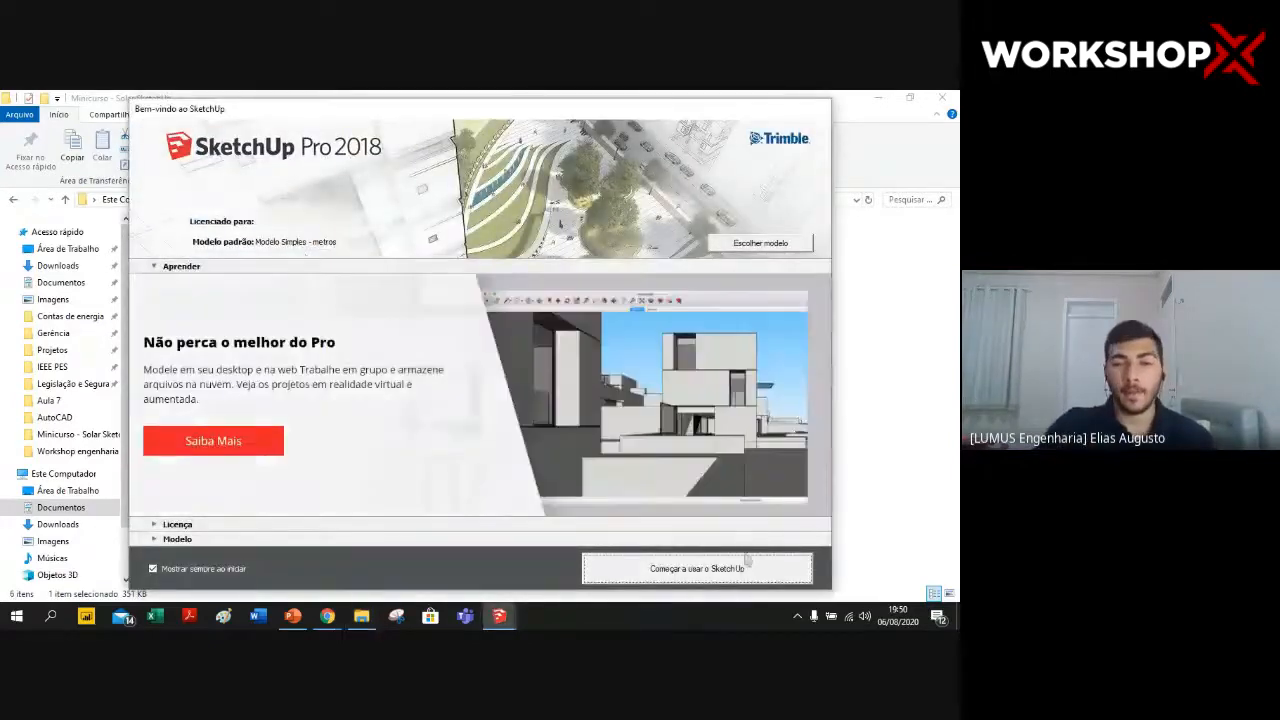
pyautogui.click(711, 560)
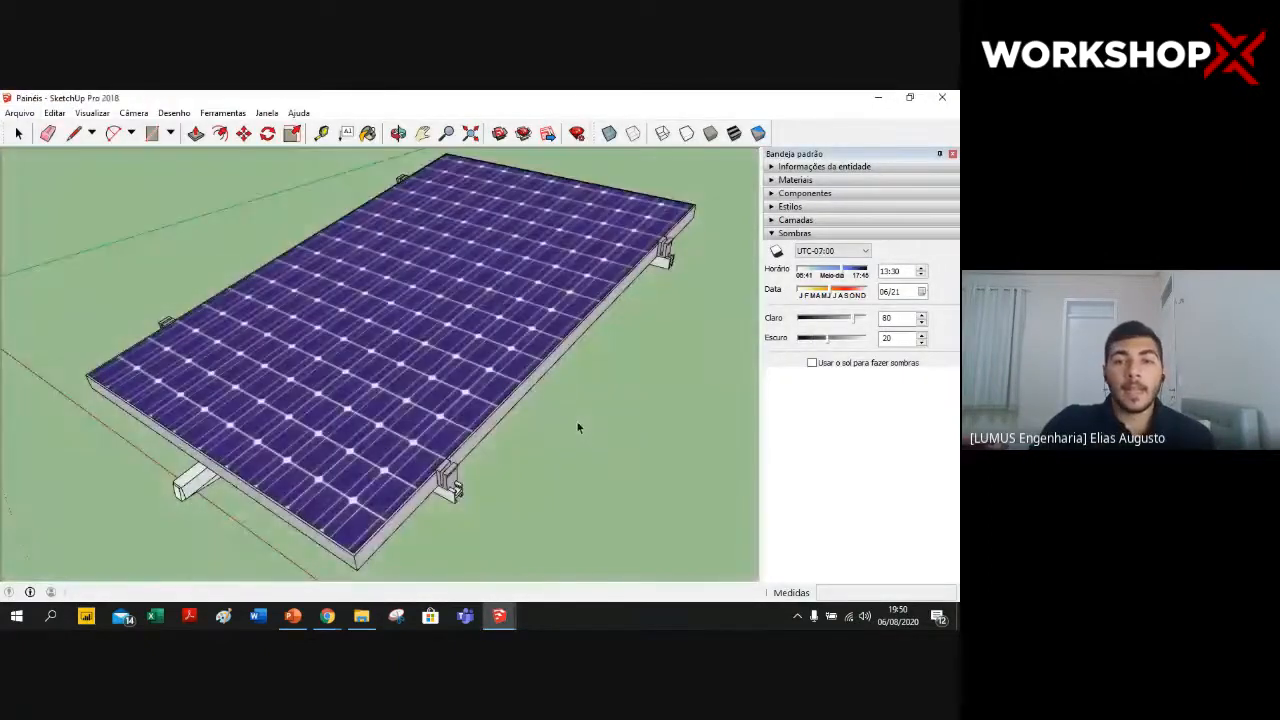
# - Copy the complete solar panel with its support from the Painéis model and switch to the unnamed building model
pyautogui.scroll(-5, 651, 491)
pyautogui.moveTo(651, 491); pyautogui.dragTo(372, 478, button='middle')
pyautogui.moveTo(247, 543); pyautogui.dragTo(680, 283)
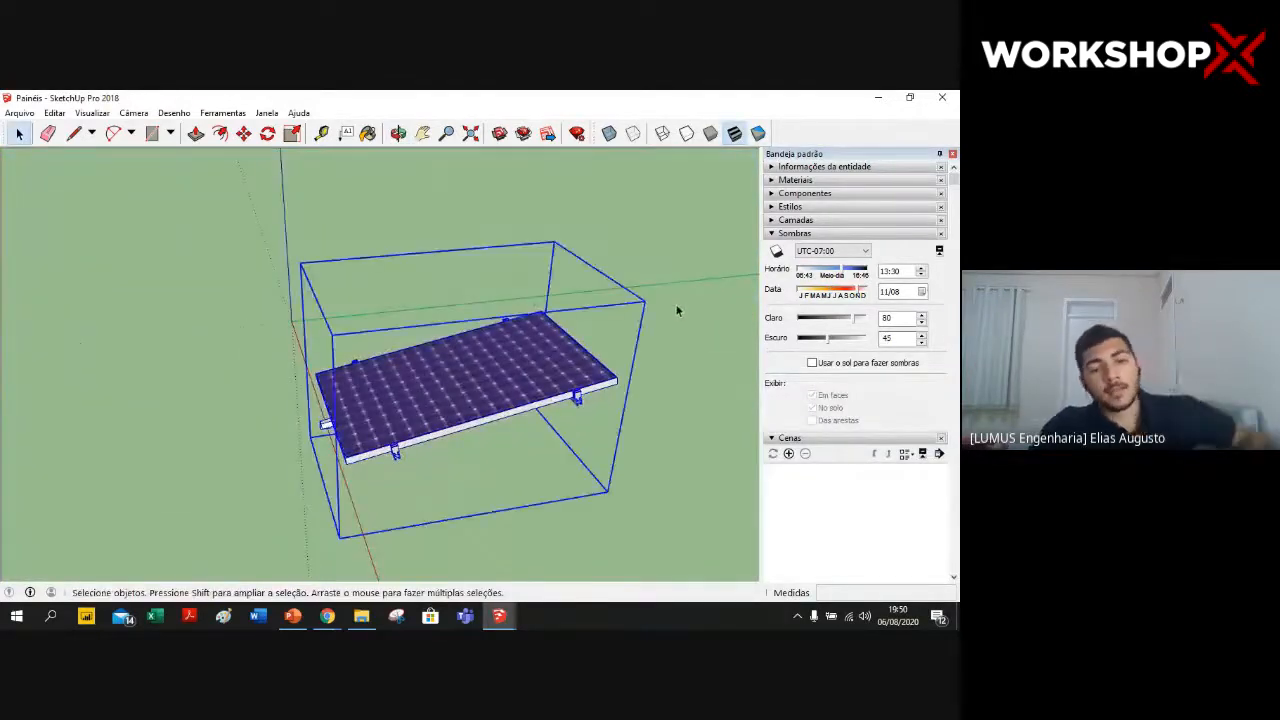
pyautogui.click(499, 615)
pyautogui.click(422, 555)
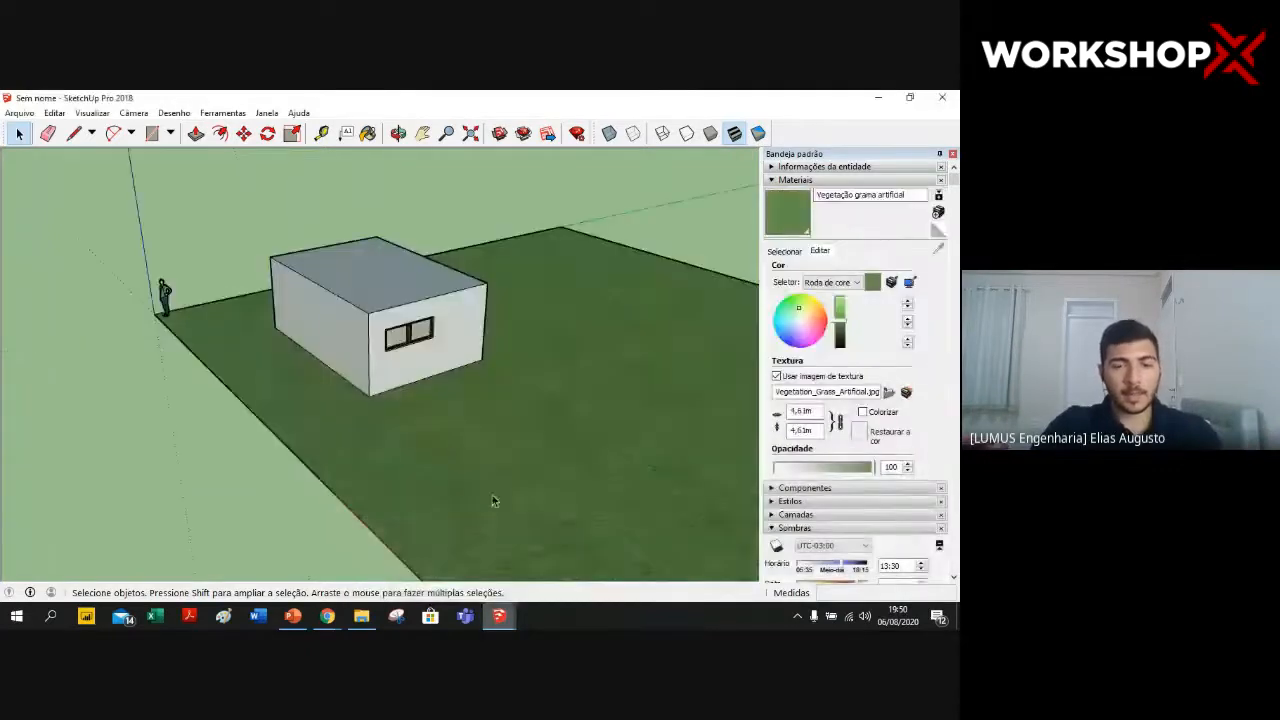
# - Paste the solar panel onto the lawn beside the building's window wall
pyautogui.hotkey('ctrl', 'v')
pyautogui.click(550, 378)
pyautogui.press('m')
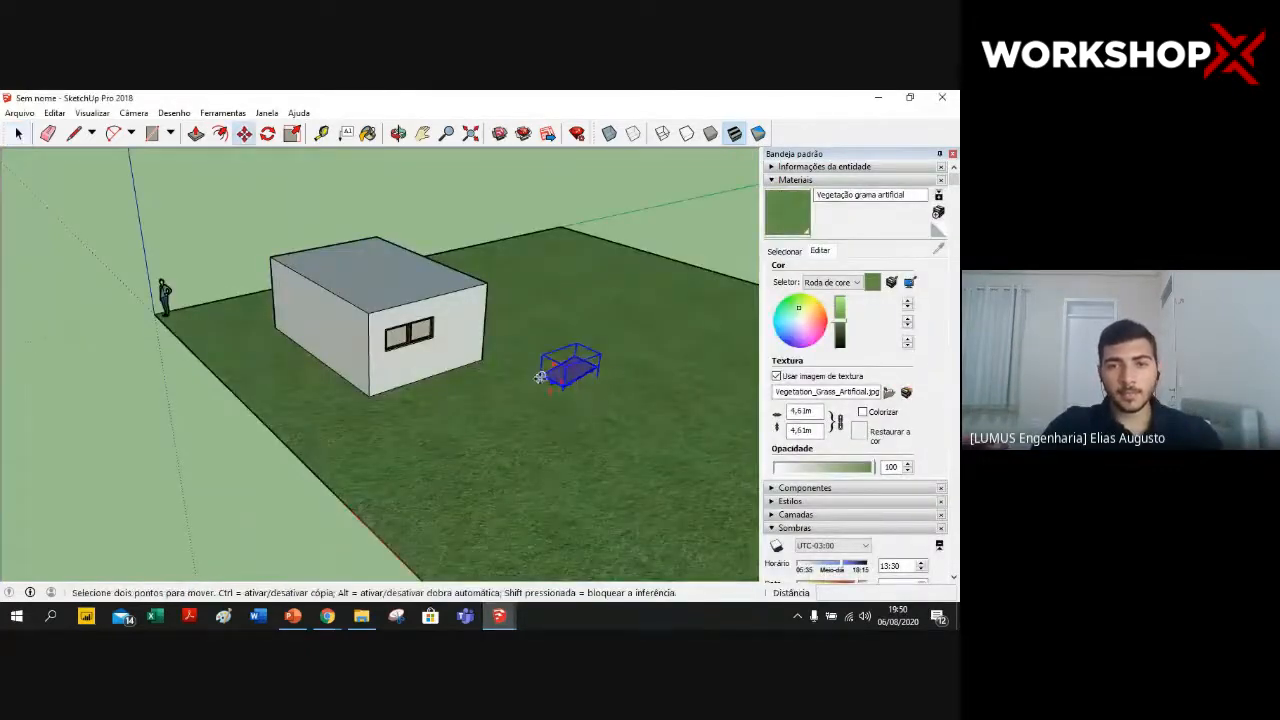
pyautogui.scroll(5, 607, 387)
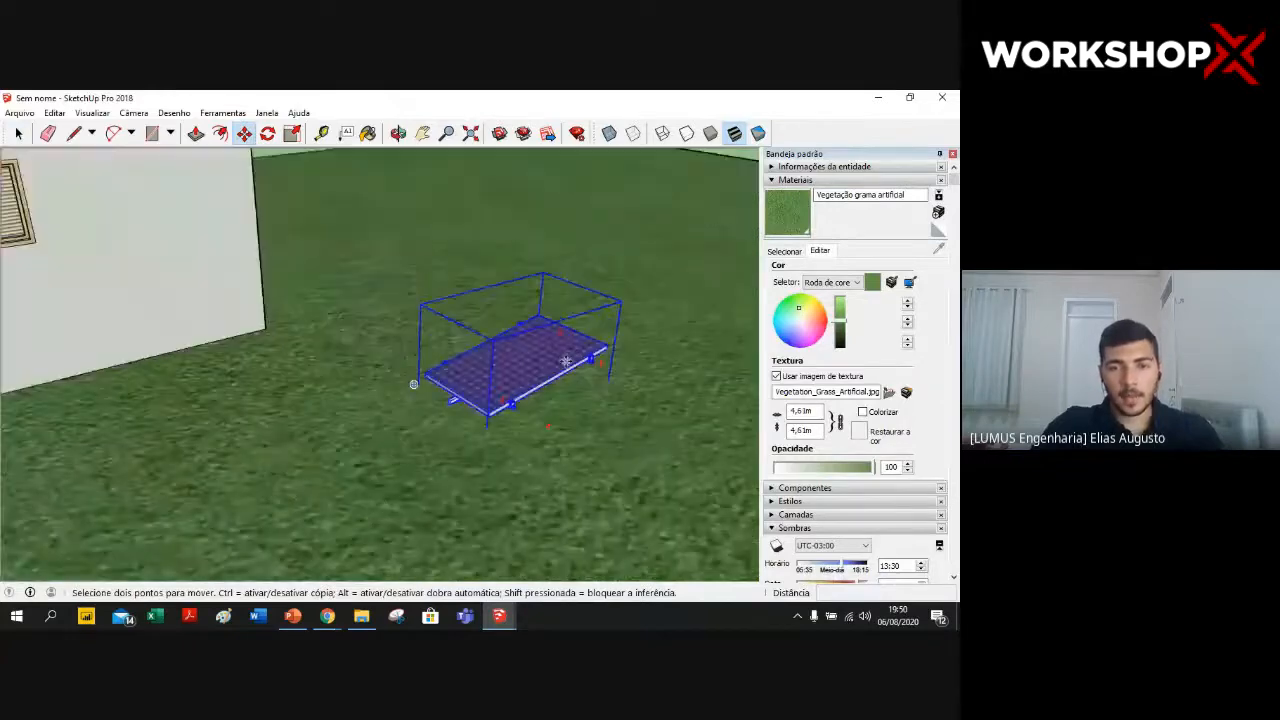
pyautogui.press('space')
pyautogui.click(677, 295)
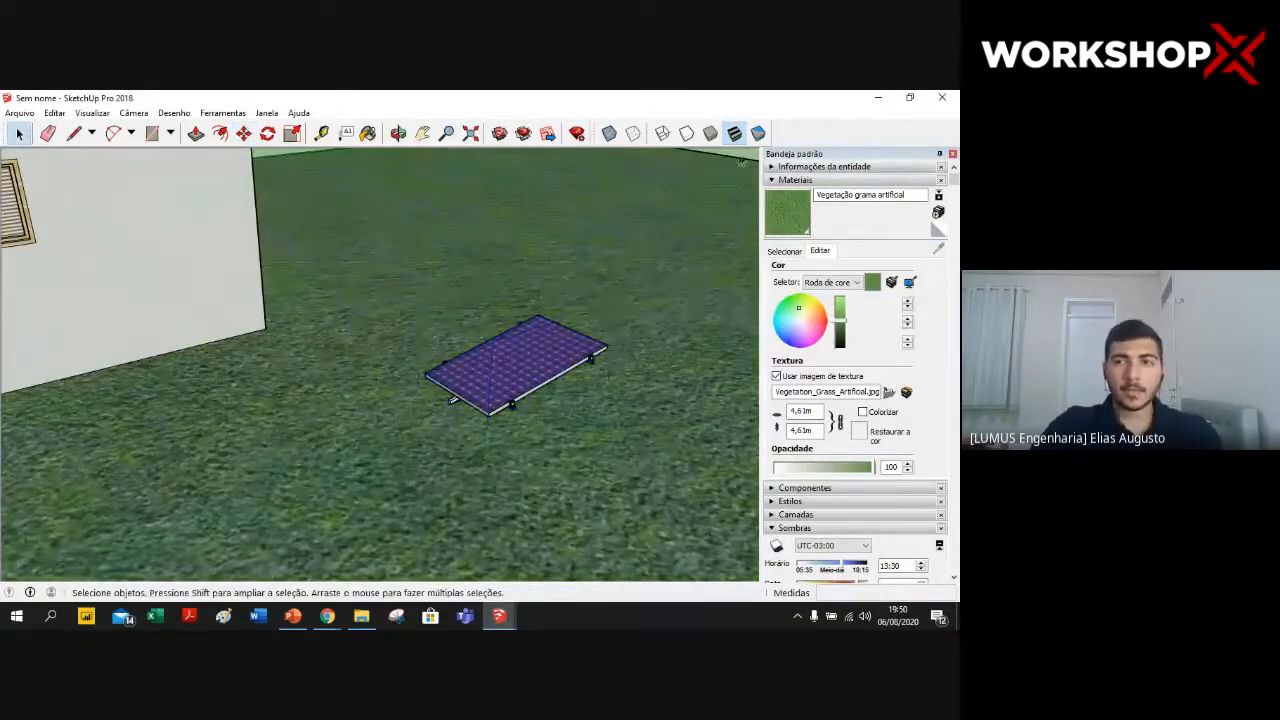
# - Measure the short and long sides of the solar panel with the tape measure
pyautogui.scroll(3, 544, 340)
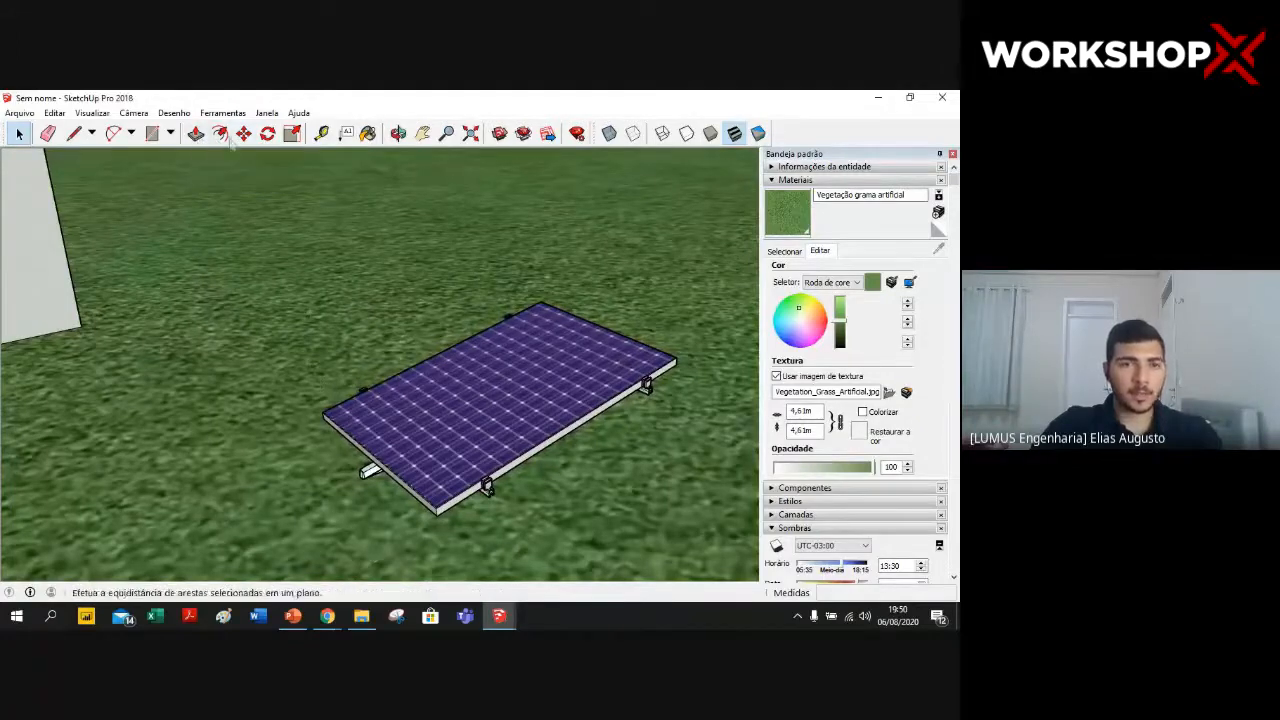
pyautogui.click(321, 133)
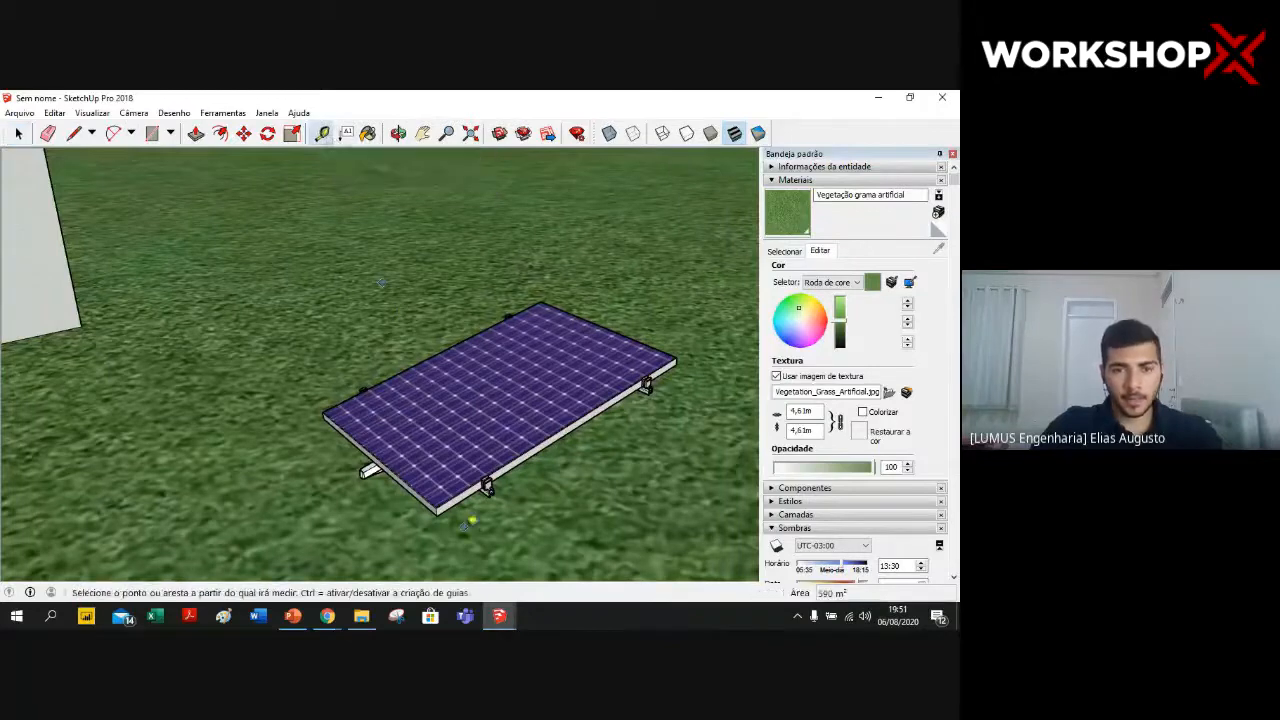
pyautogui.scroll(3, 430, 503)
pyautogui.click(431, 500)
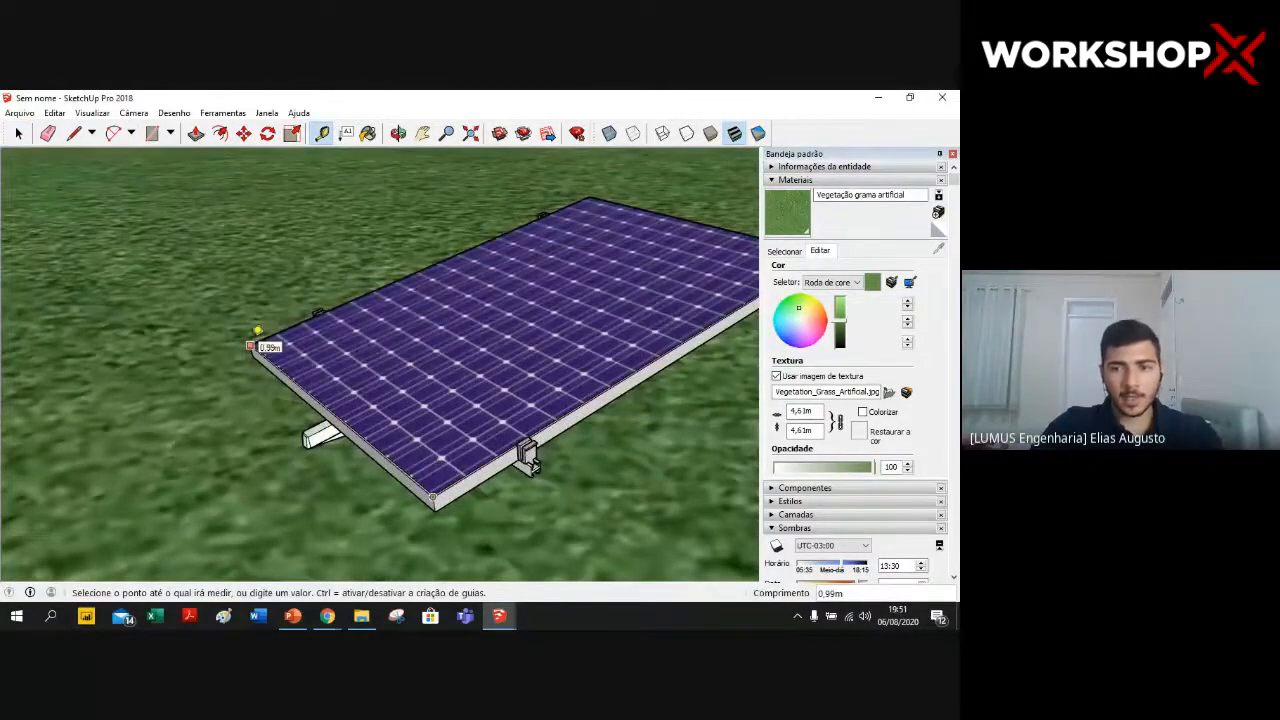
pyautogui.scroll(-5, 745, 365)
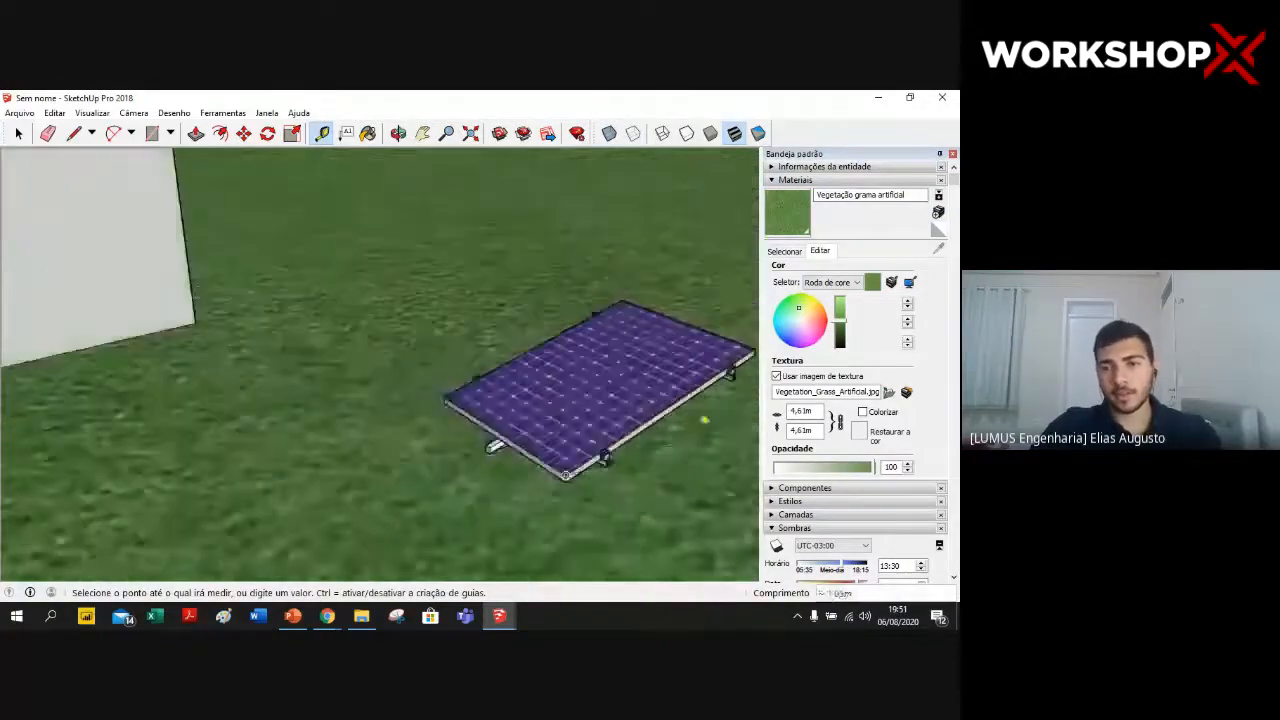
pyautogui.scroll(6, 750, 362)
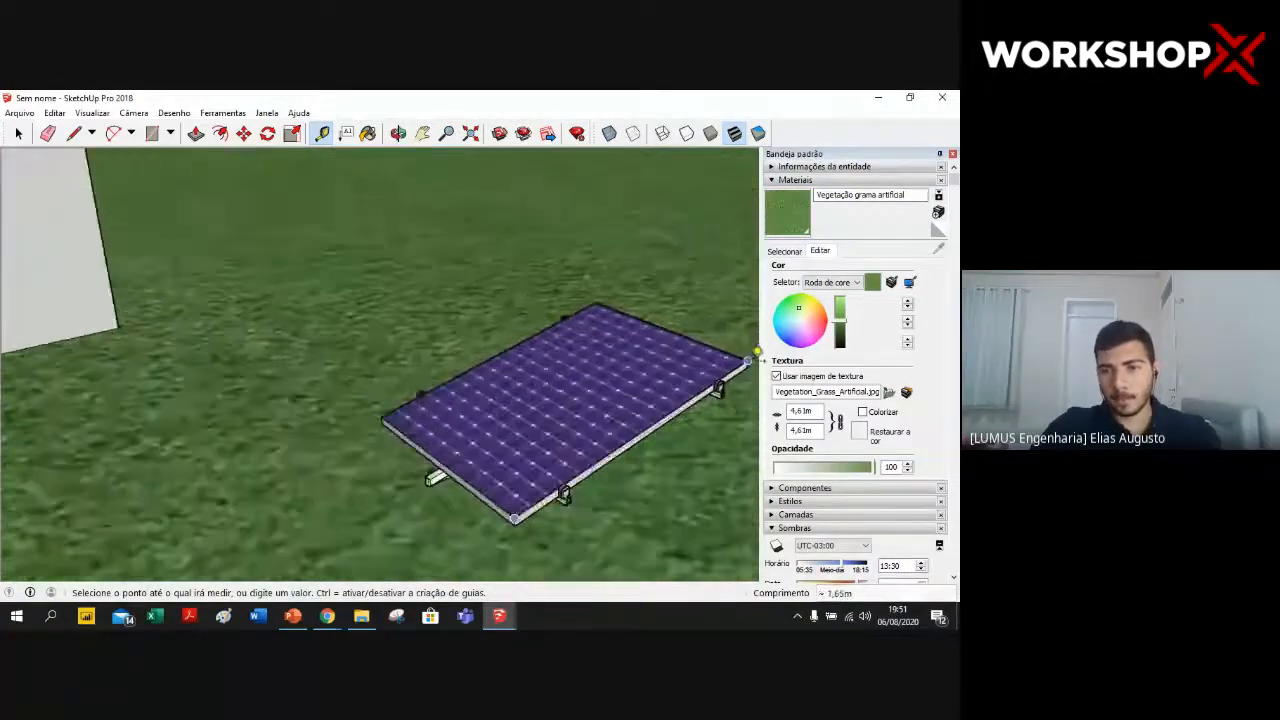
pyautogui.scroll(3, 752, 358)
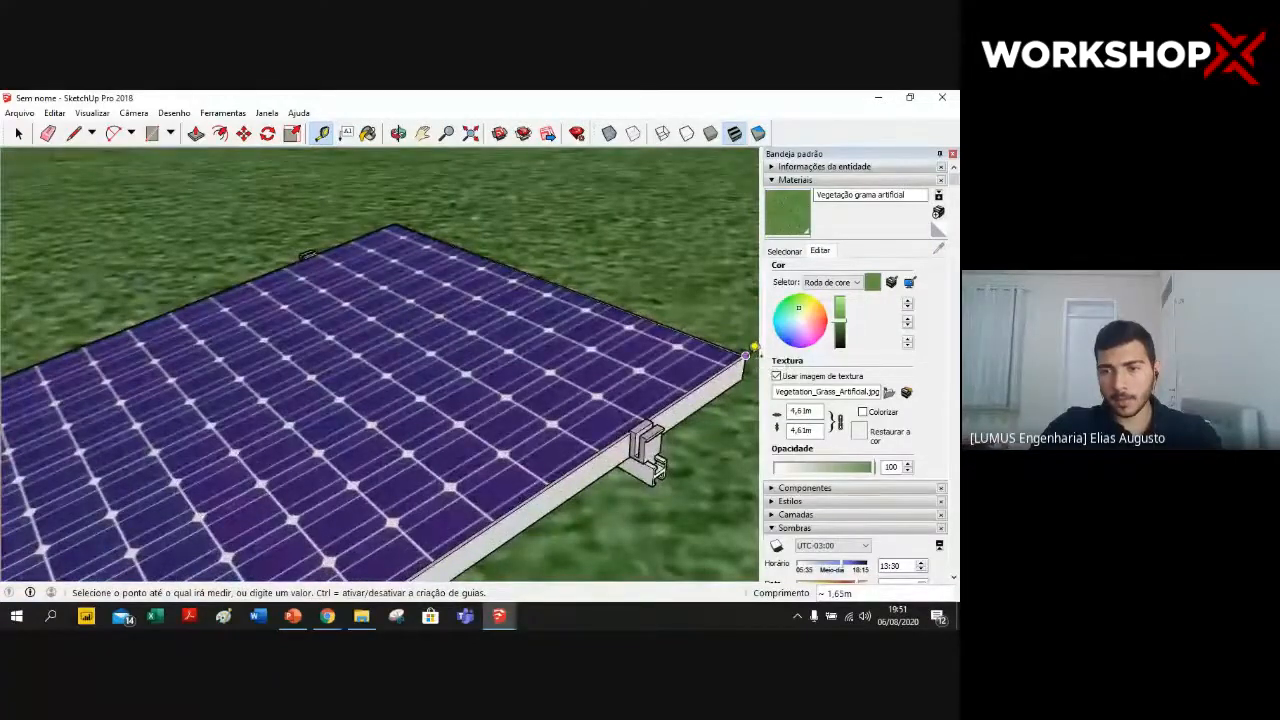
pyautogui.scroll(-5, 748, 358)
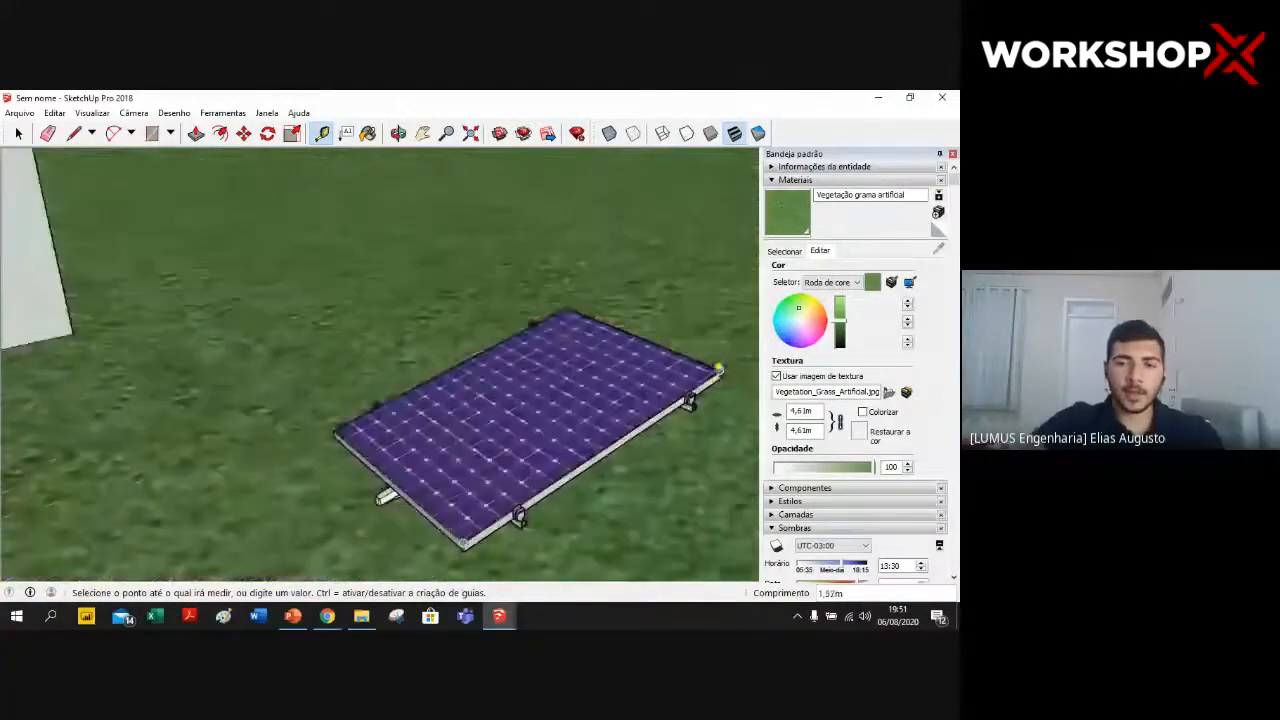
pyautogui.scroll(-2, 718, 370)
pyautogui.press('space')
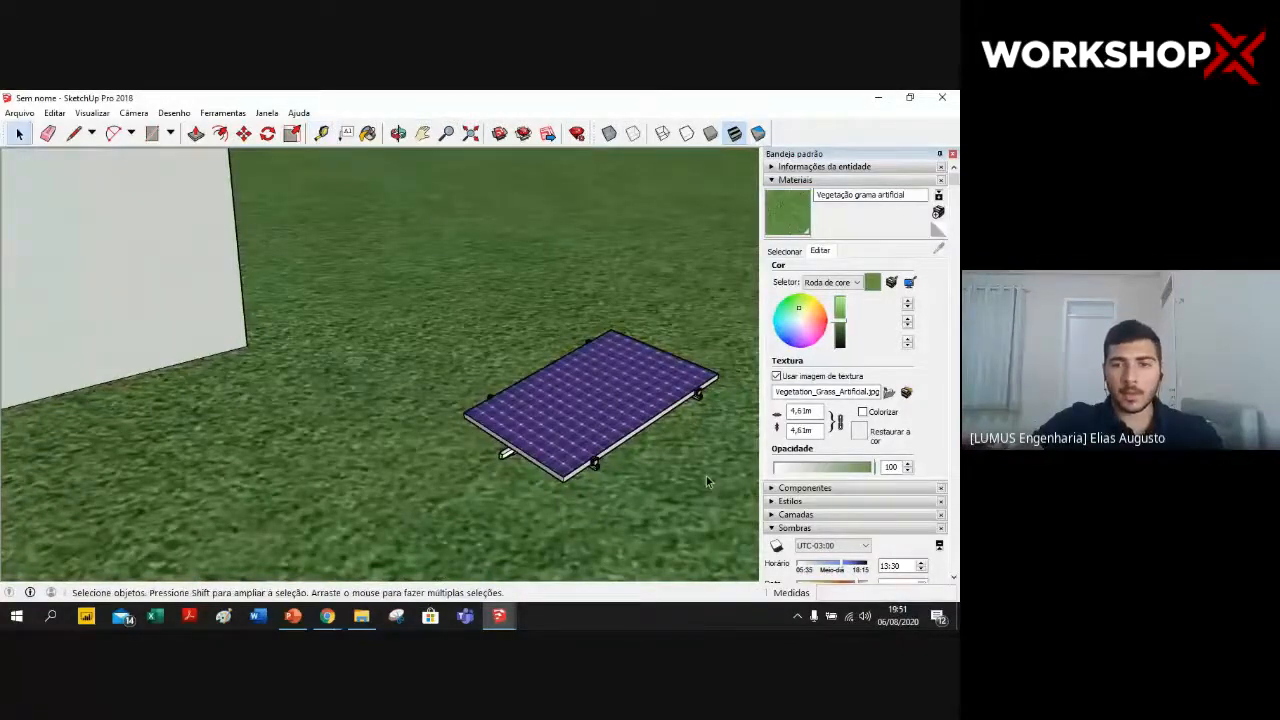
# - Explode the panel group and remove the support structure beneath the panel
pyautogui.moveTo(706, 476); pyautogui.dragTo(452, 394, button='middle')
pyautogui.click(538, 445)
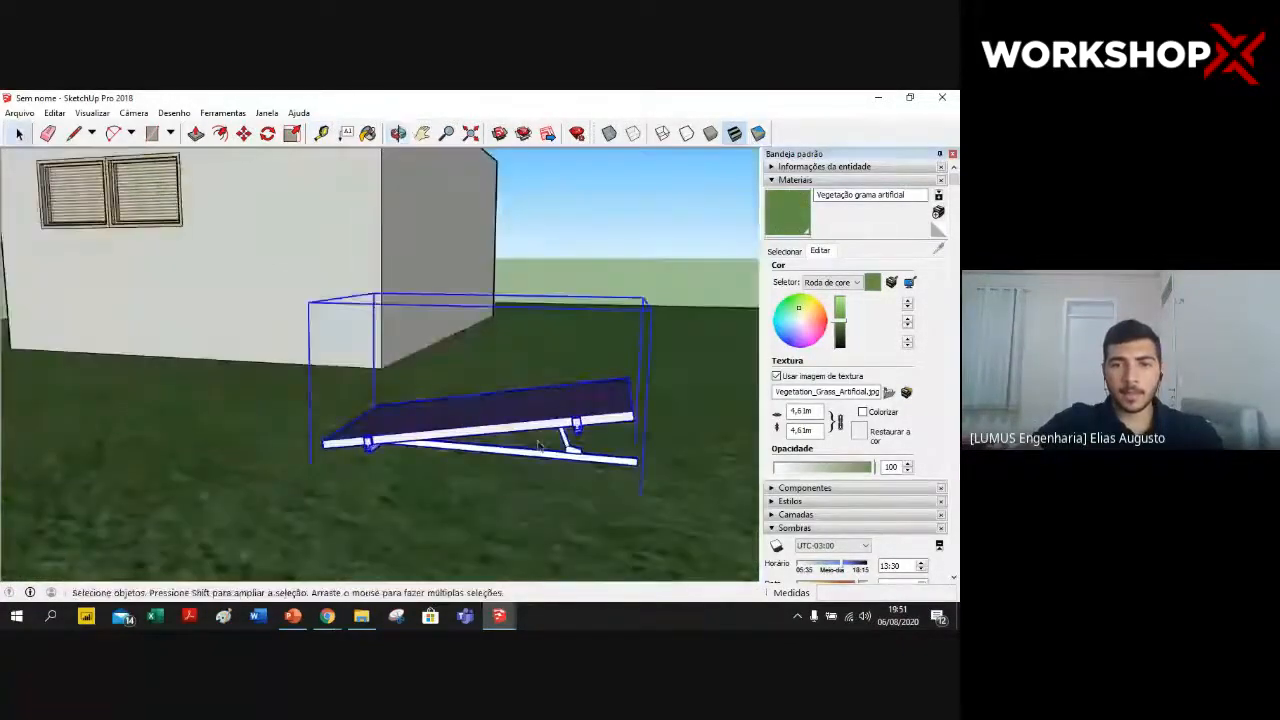
pyautogui.rightClick(508, 418)
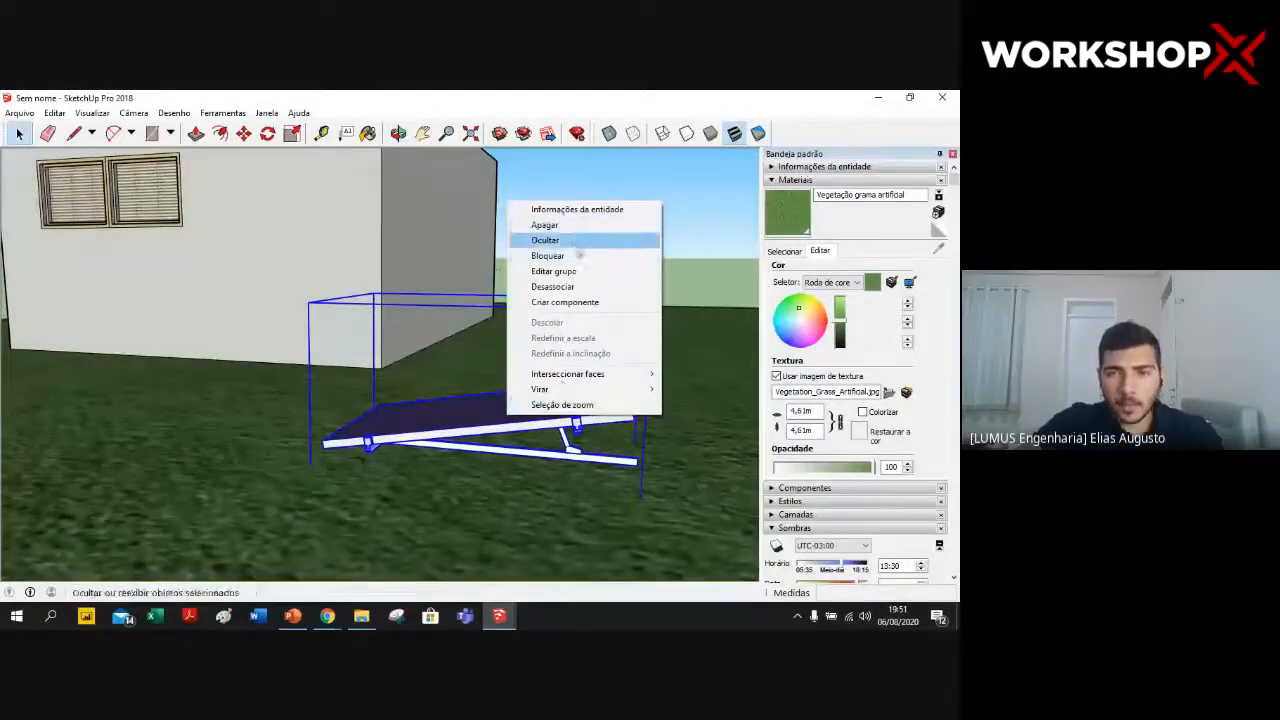
pyautogui.click(587, 288)
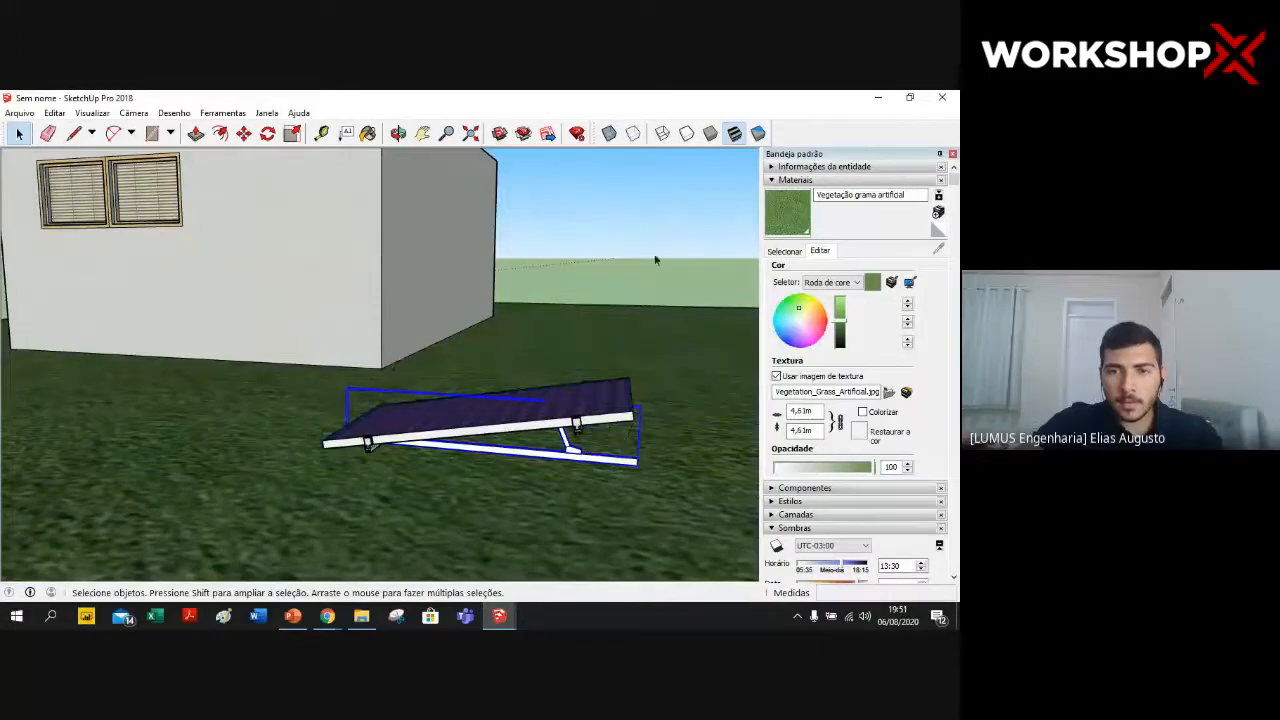
pyautogui.click(670, 341)
pyautogui.moveTo(670, 341); pyautogui.dragTo(540, 424, button='middle')
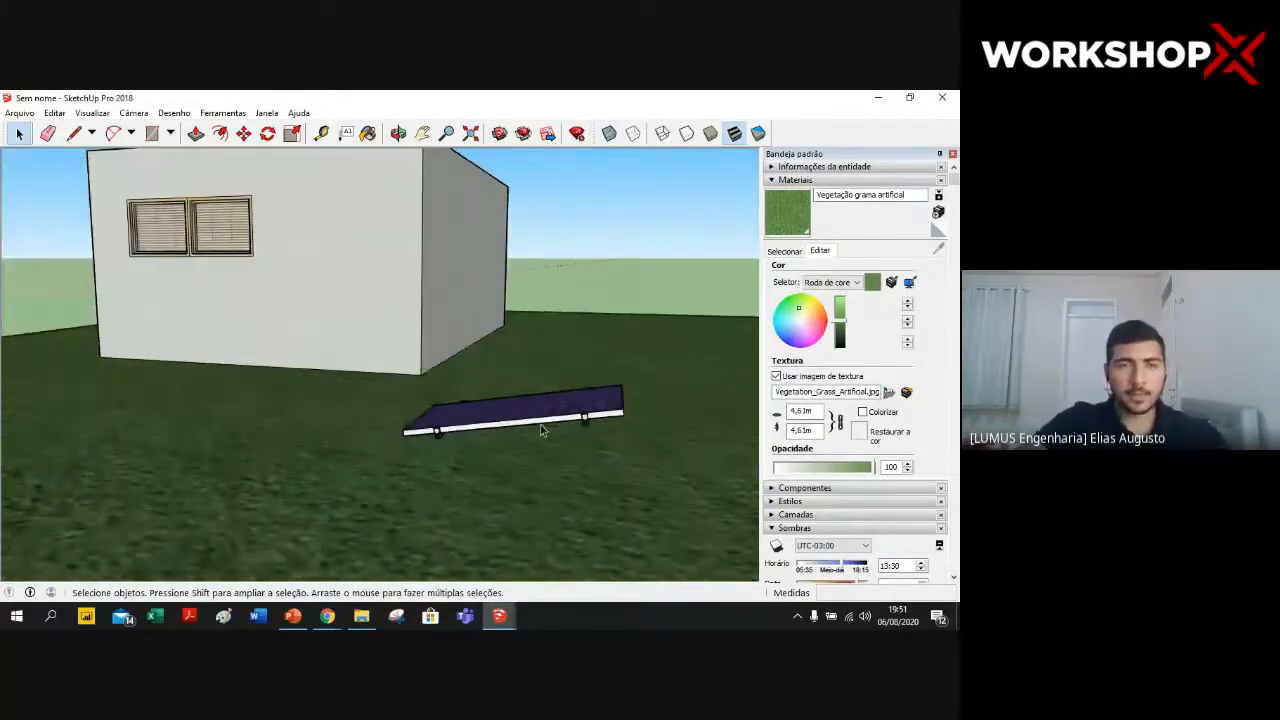
# - Scale the solar panel along the green and blue axes by a factor of 1,21 each
pyautogui.click(520, 409)
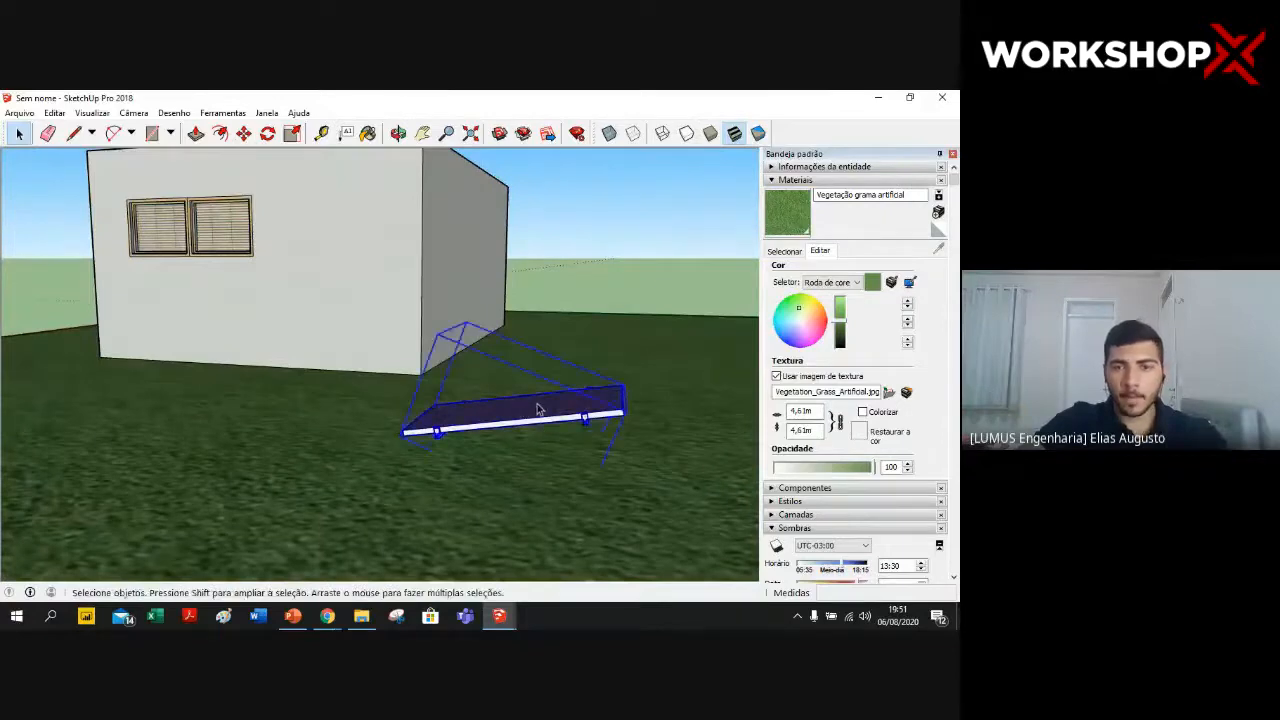
pyautogui.click(291, 135)
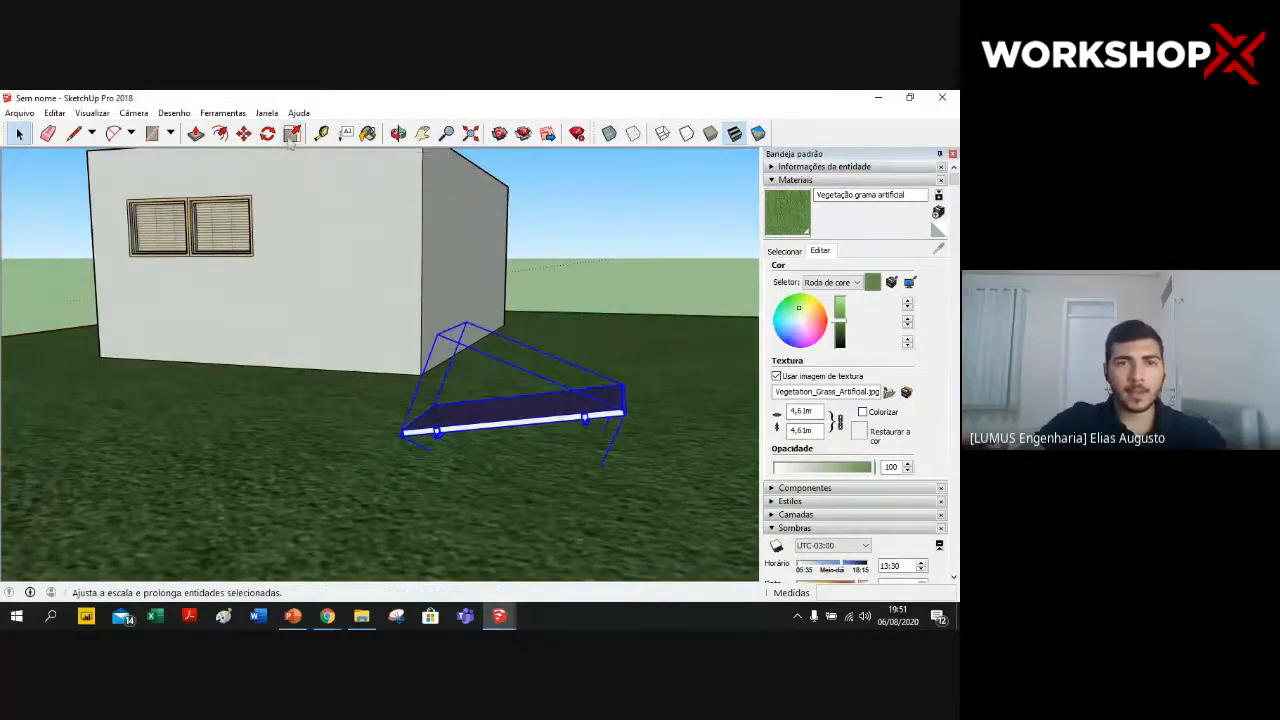
pyautogui.moveTo(625, 408); pyautogui.dragTo(665, 397)
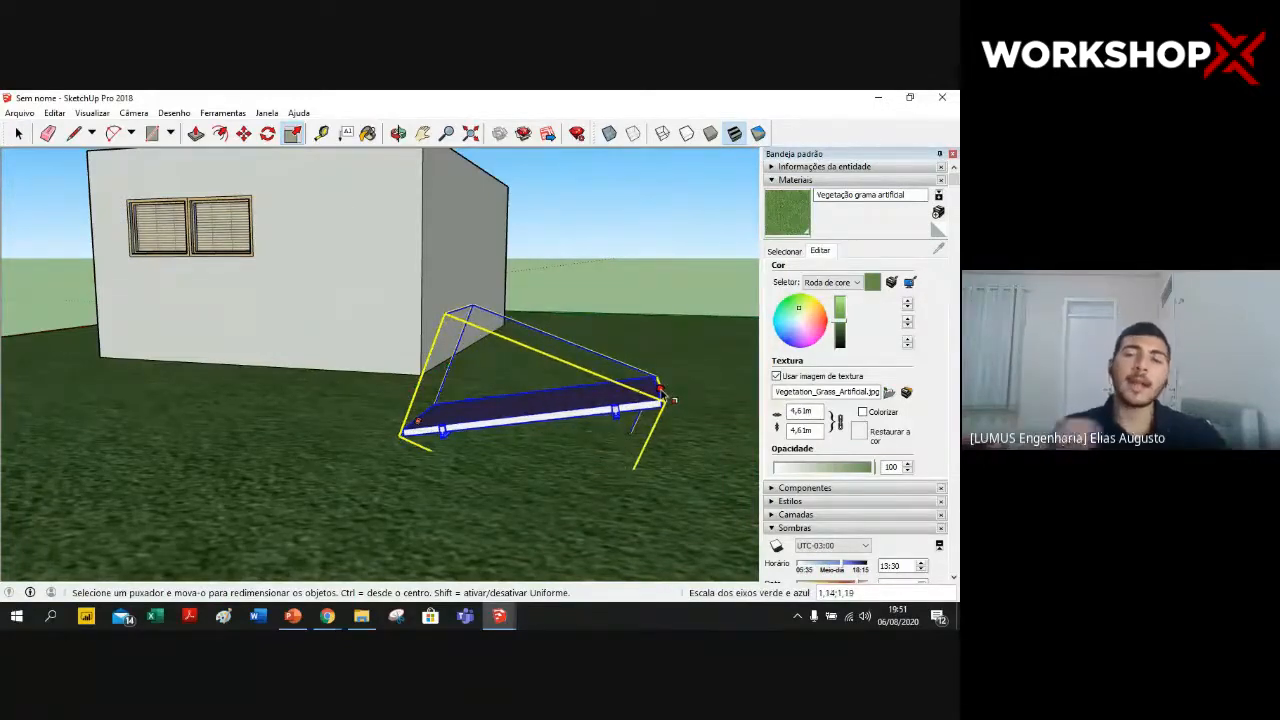
pyautogui.moveTo(667, 398)
pyautogui.mouseDown()
pyautogui.moveTo(525, 430)
pyautogui.moveTo(530, 452)
pyautogui.moveTo(535, 397)
pyautogui.moveTo(625, 410)
pyautogui.moveTo(664, 396)
pyautogui.mouseUp()
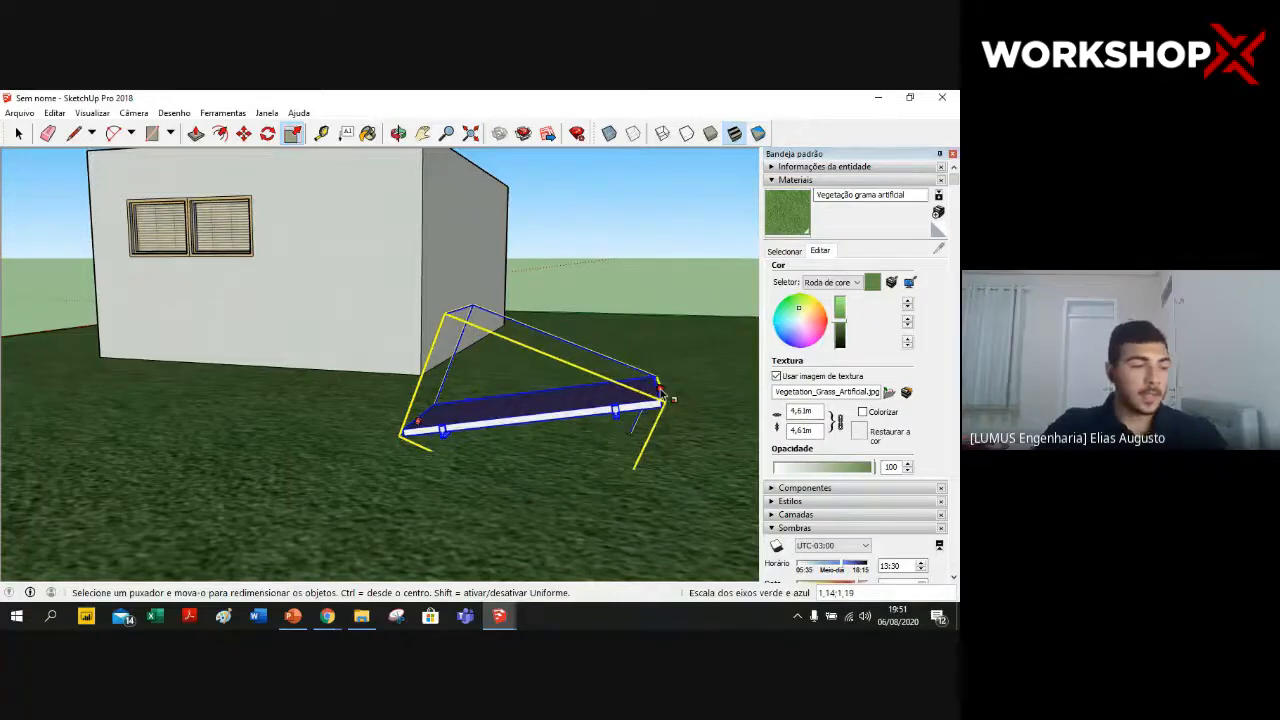
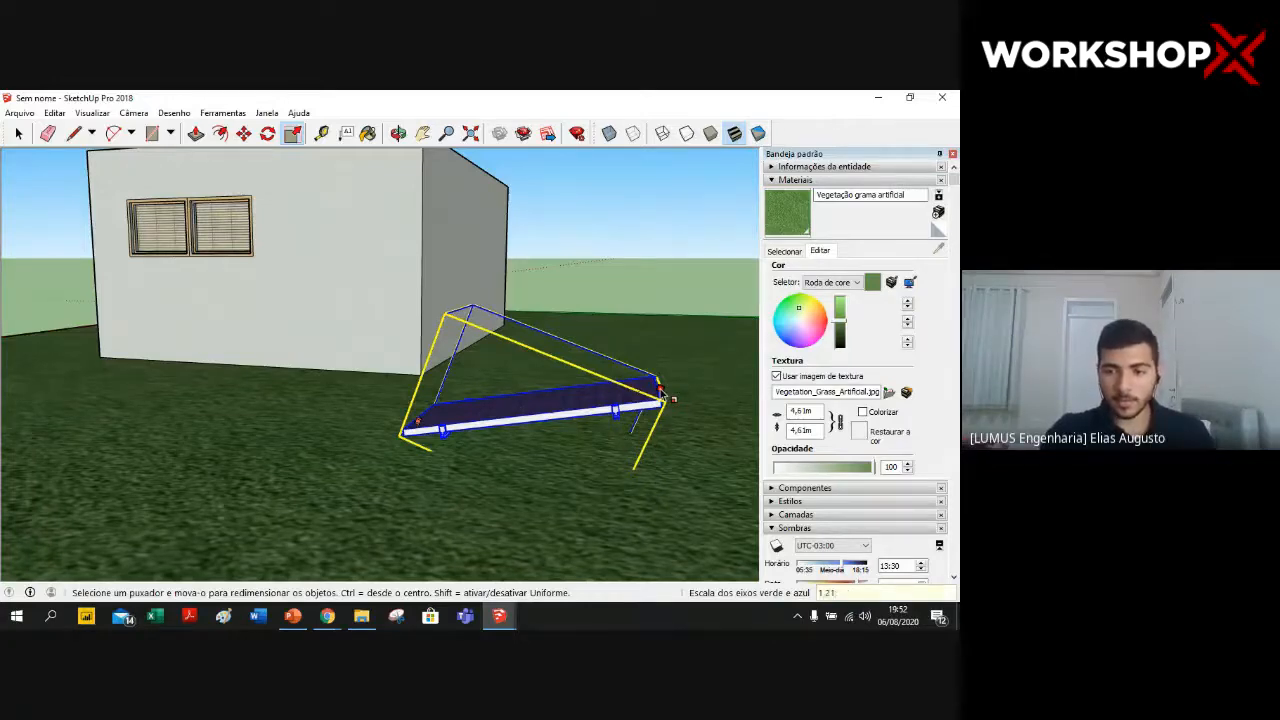
pyautogui.moveTo(662, 394); pyautogui.dragTo(677, 404)
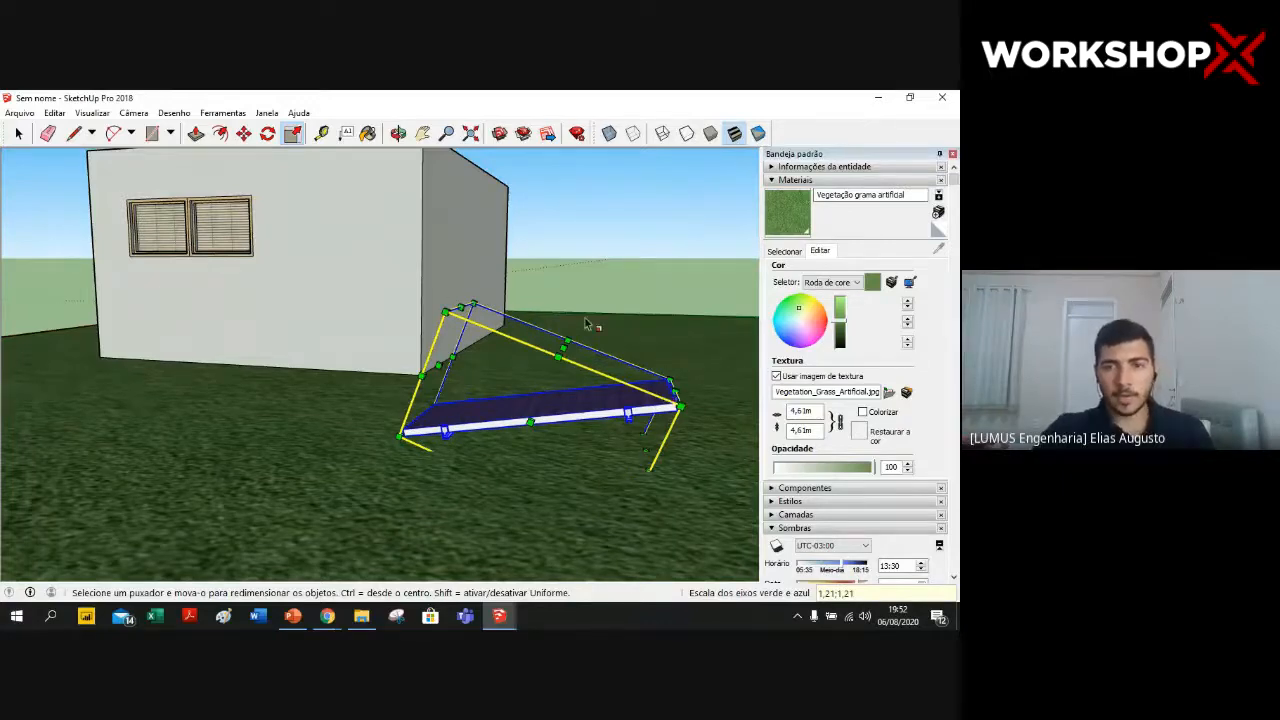
# - Measure the sides of the scaled solar panel with the tape measure
pyautogui.moveTo(588, 324); pyautogui.dragTo(531, 360, button='middle')
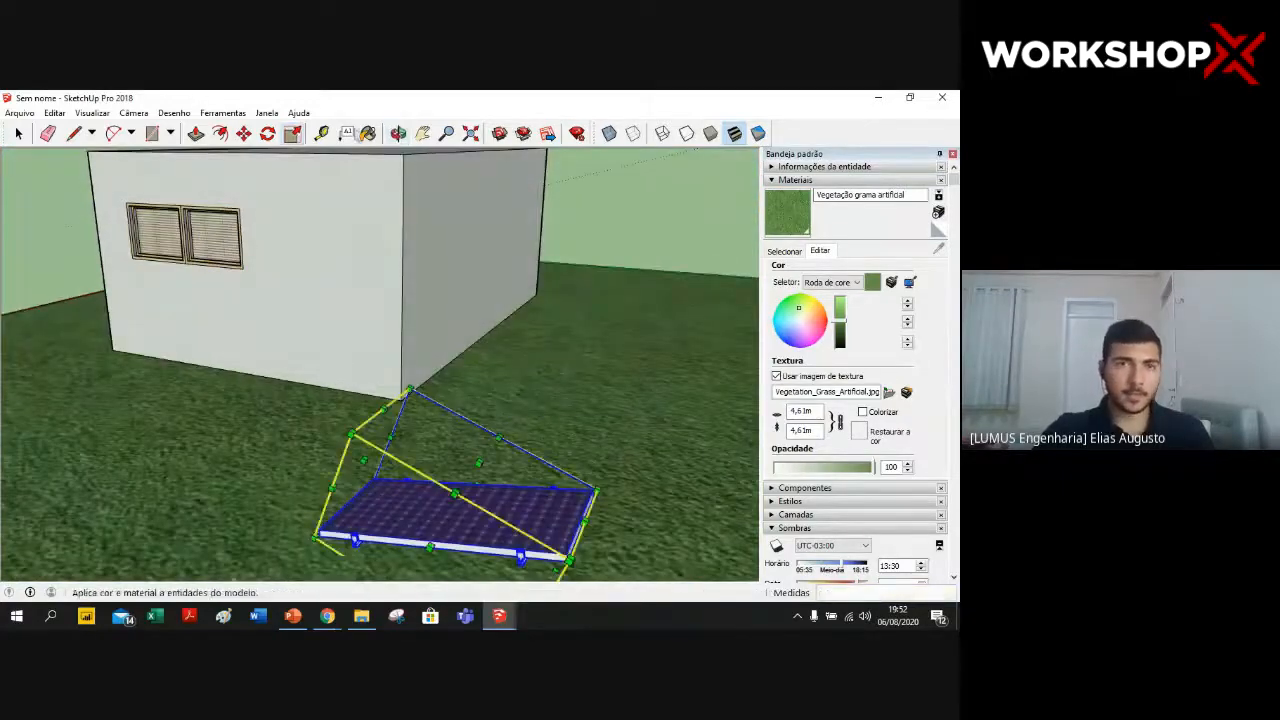
pyautogui.click(321, 134)
pyautogui.scroll(6, 331, 566)
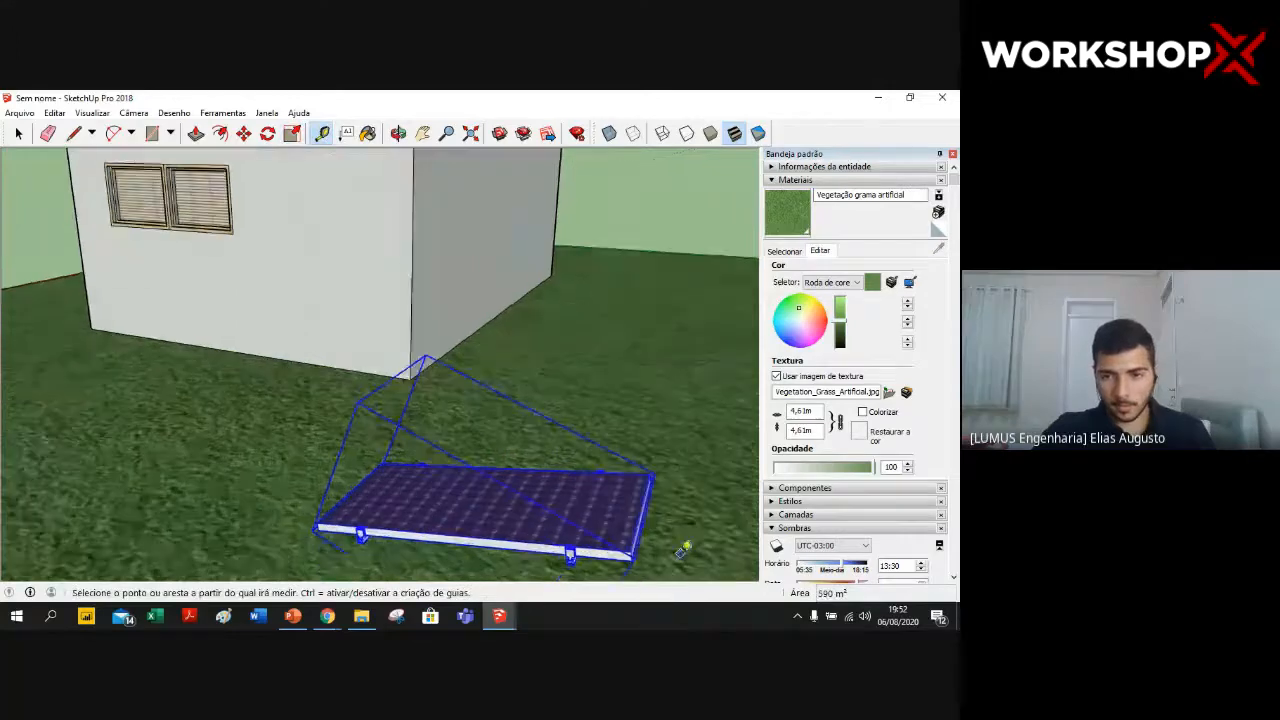
pyautogui.click(181, 396)
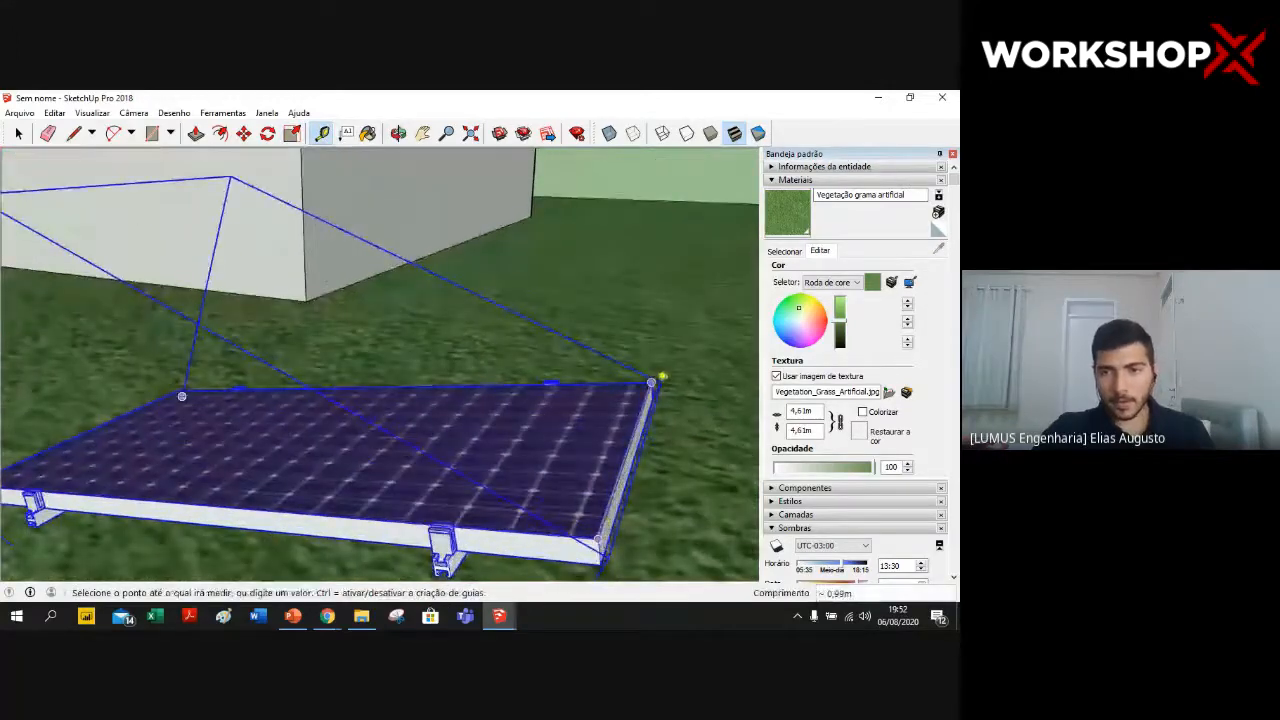
pyautogui.scroll(-4, 162, 503)
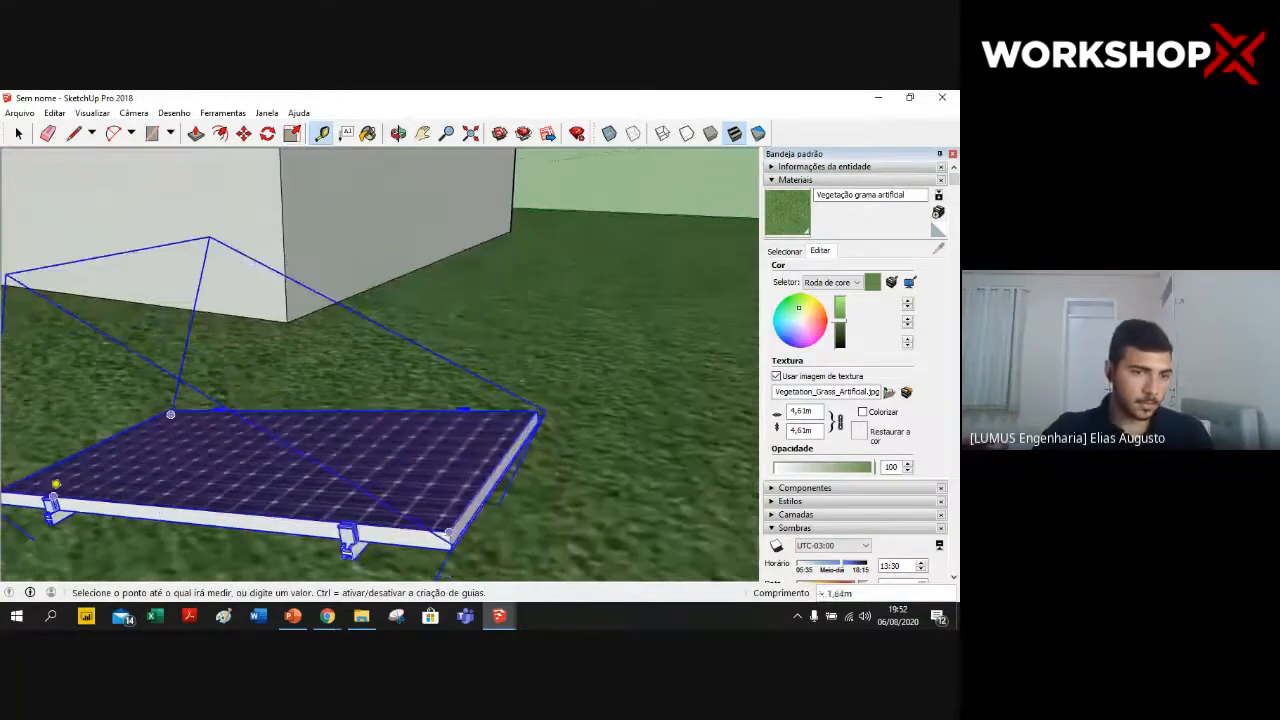
pyautogui.click(398, 492)
pyautogui.scroll(-3, 500, 437)
pyautogui.click(18, 133)
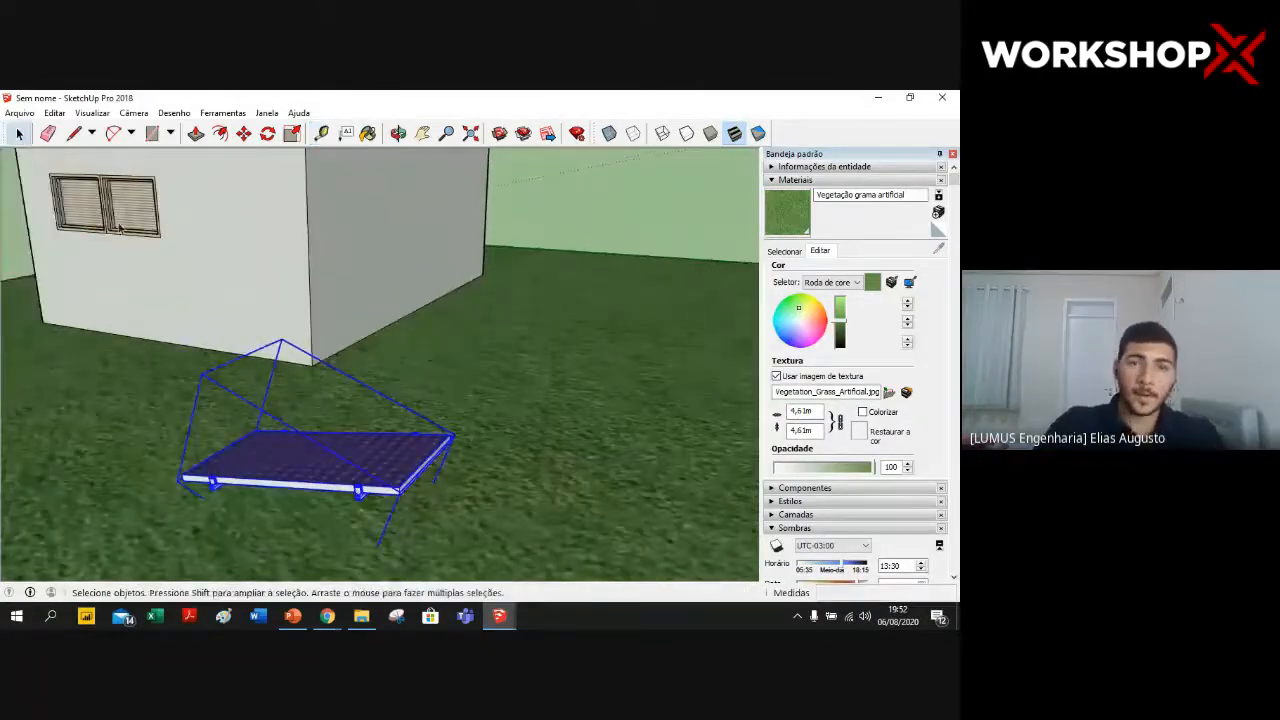
# - Deselect the panel and view it together with the whole building and lawn
pyautogui.moveTo(434, 366); pyautogui.dragTo(598, 336, button='middle')
pyautogui.scroll(-5, 598, 338)
pyautogui.click(572, 258)
pyautogui.moveTo(548, 240); pyautogui.dragTo(420, 215, button='middle')
pyautogui.click(423, 133)
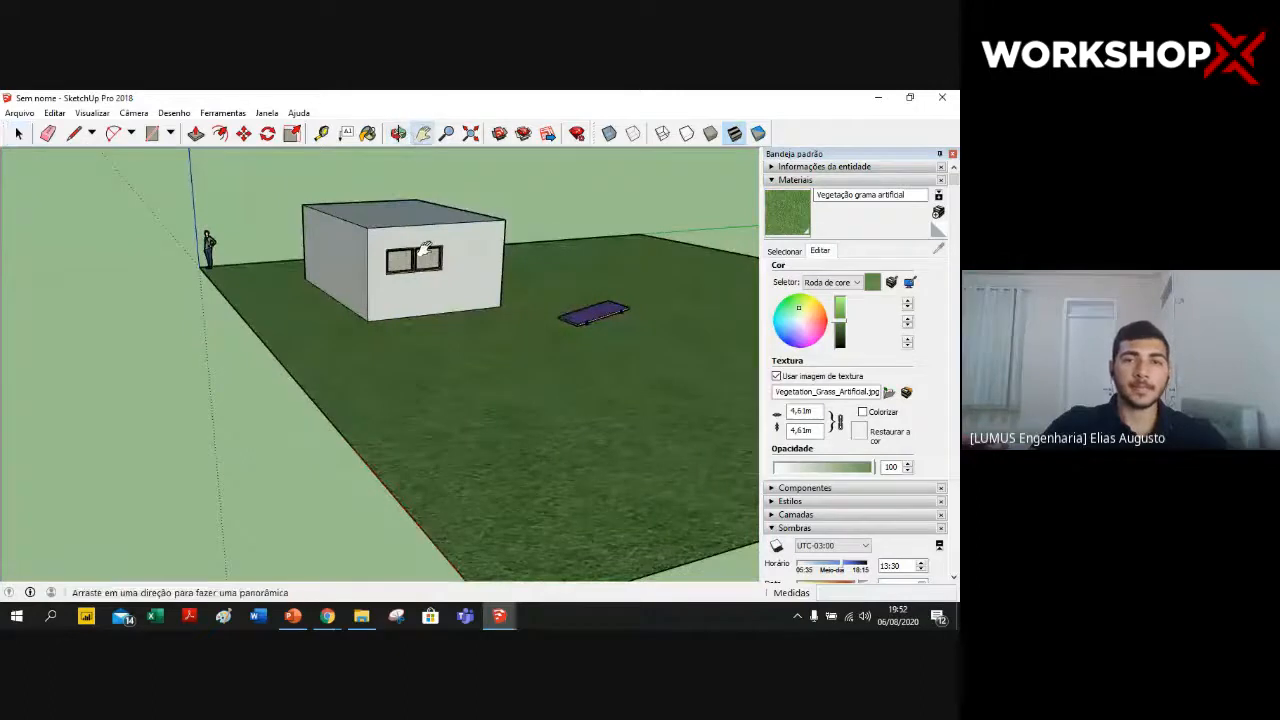
pyautogui.moveTo(357, 196); pyautogui.dragTo(386, 300)
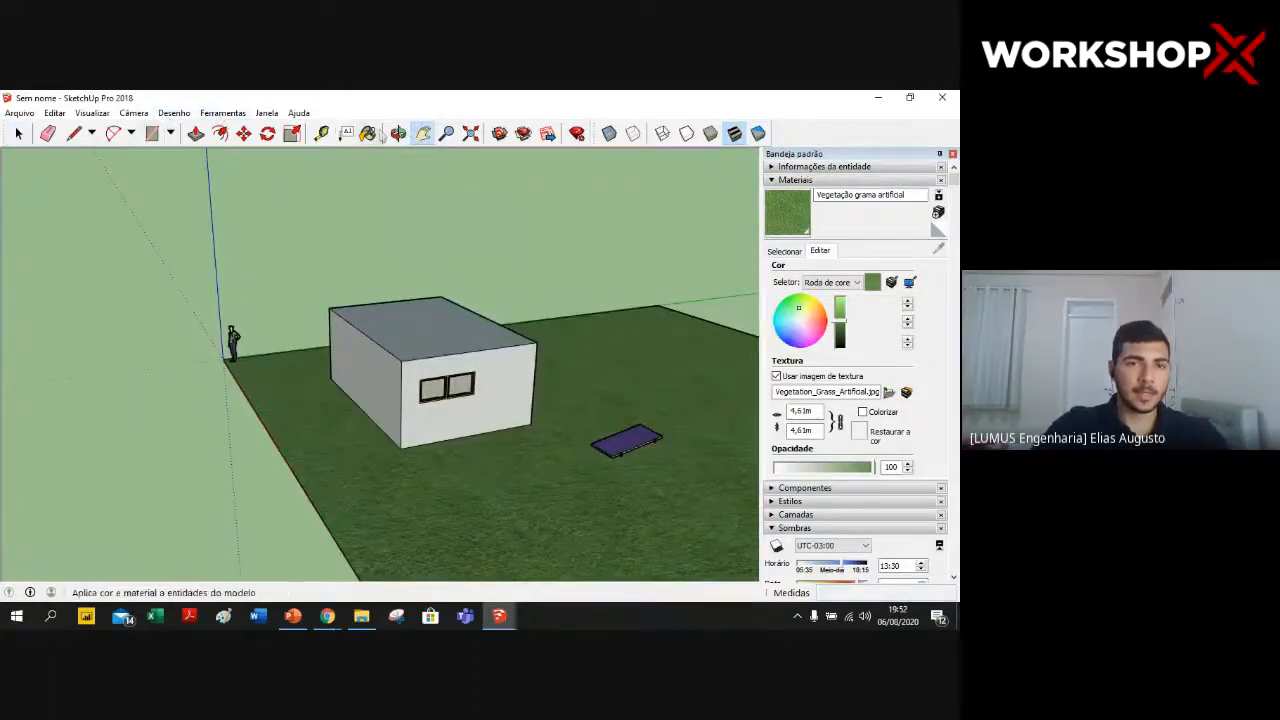
pyautogui.click(224, 113)
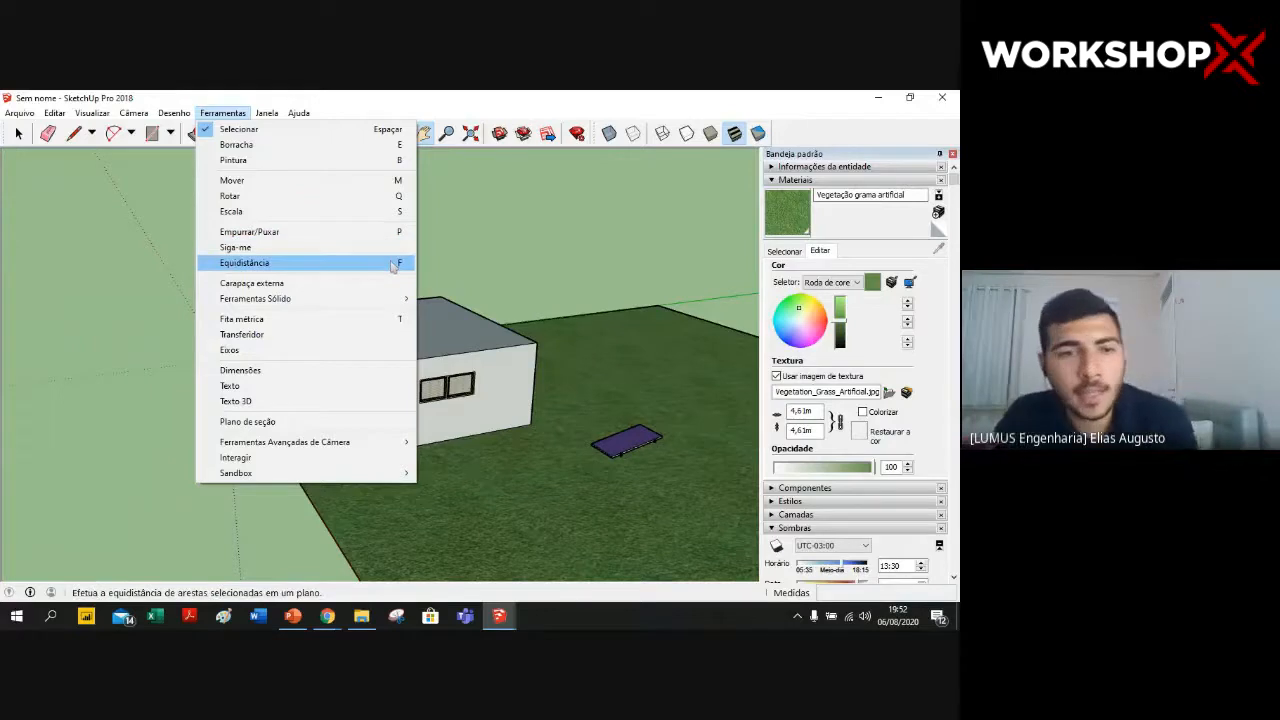
pyautogui.click(538, 178)
pyautogui.click(92, 112)
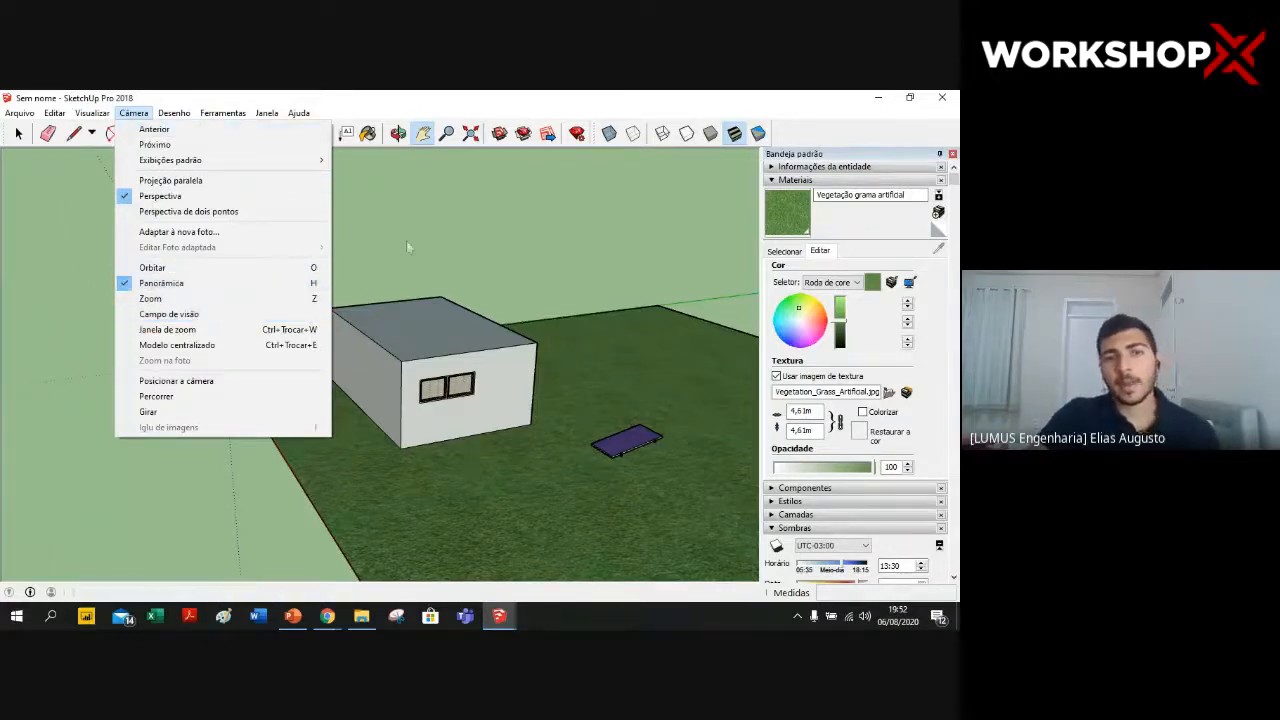
pyautogui.click(520, 235)
pyautogui.moveTo(571, 323); pyautogui.dragTo(412, 268)
pyautogui.click(18, 133)
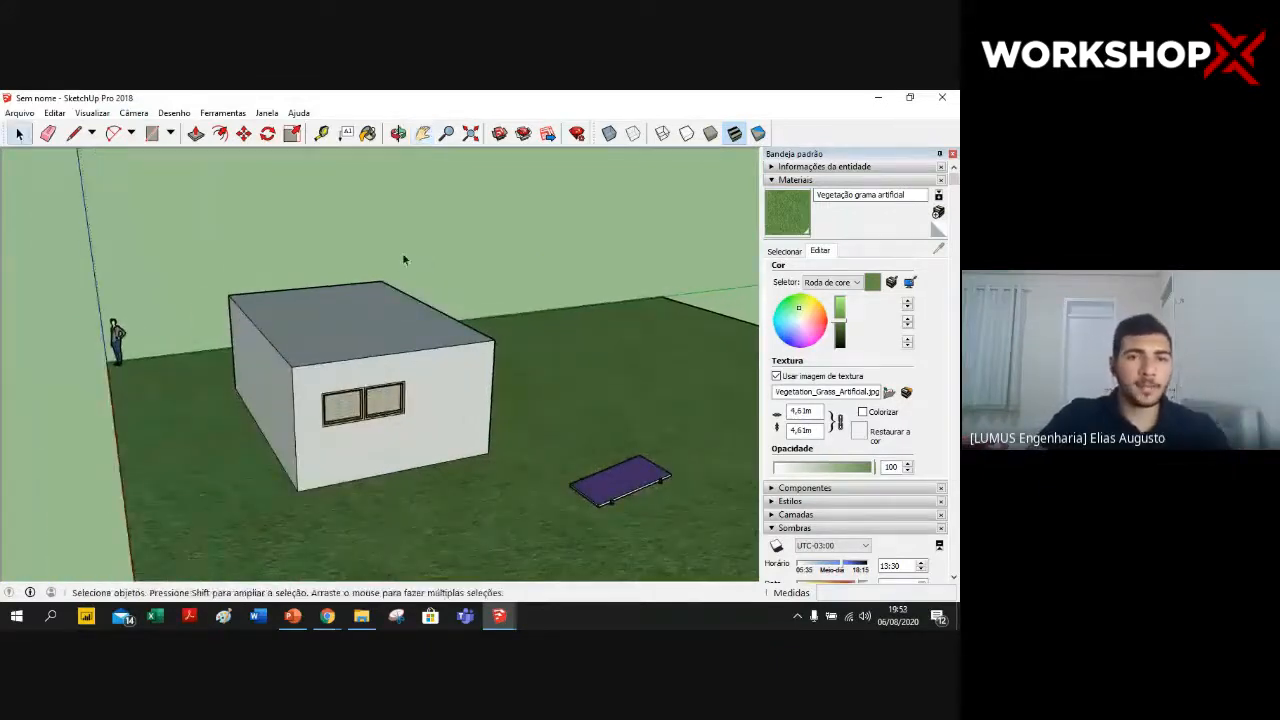
# - Offset the house's flat top face inward by 0,15 m to outline the parapet
pyautogui.moveTo(385, 213); pyautogui.dragTo(450, 304, button='middle')
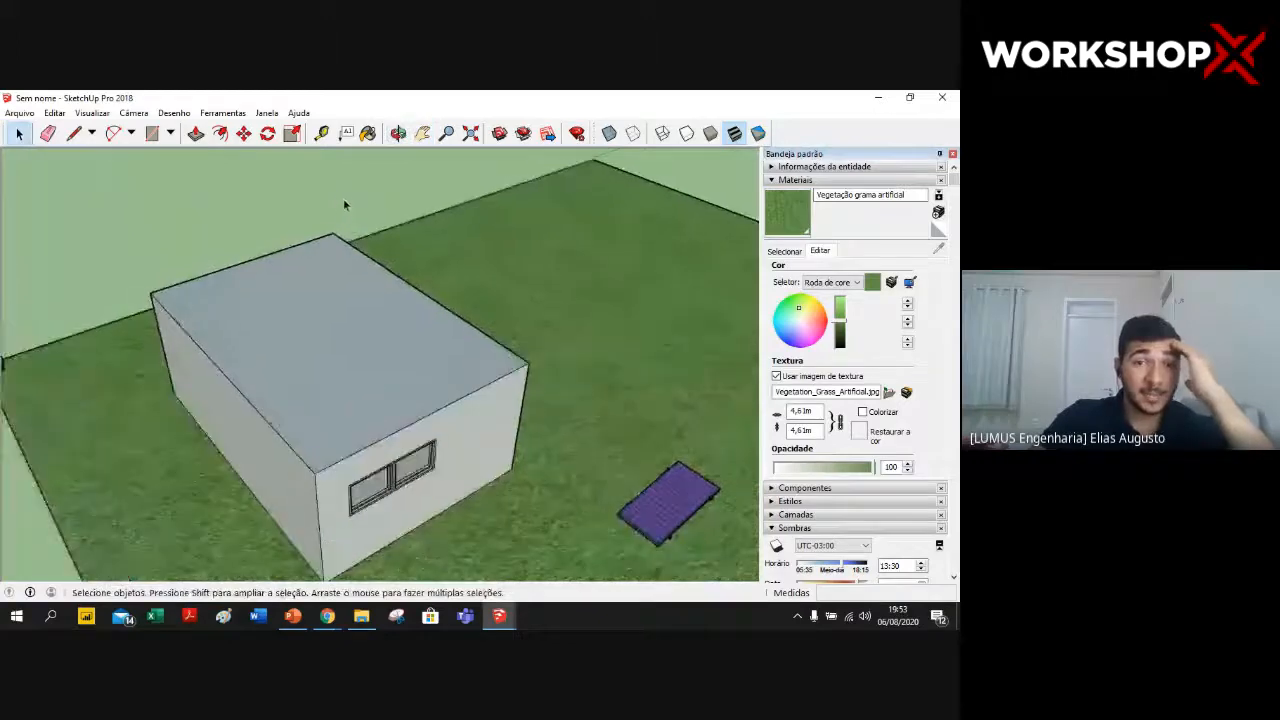
pyautogui.moveTo(251, 203); pyautogui.dragTo(466, 227, button='middle')
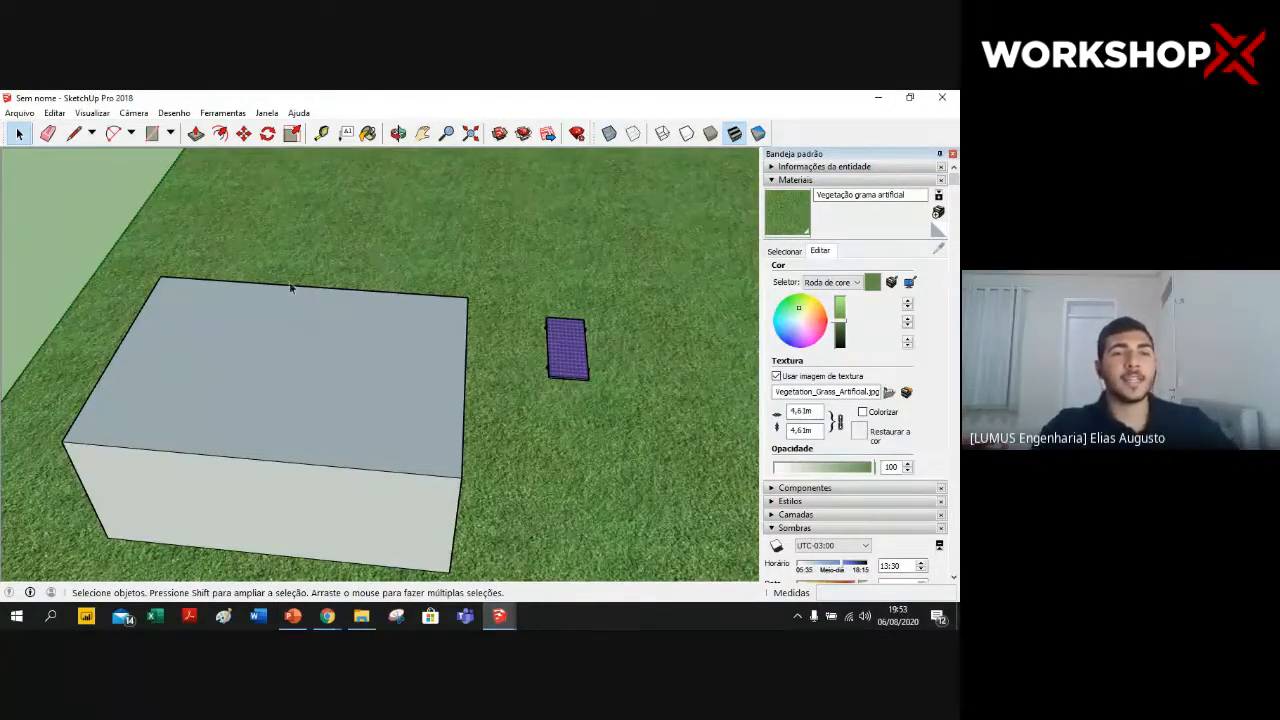
pyautogui.moveTo(513, 305); pyautogui.dragTo(470, 277, button='middle')
pyautogui.moveTo(284, 231); pyautogui.dragTo(368, 276, button='middle')
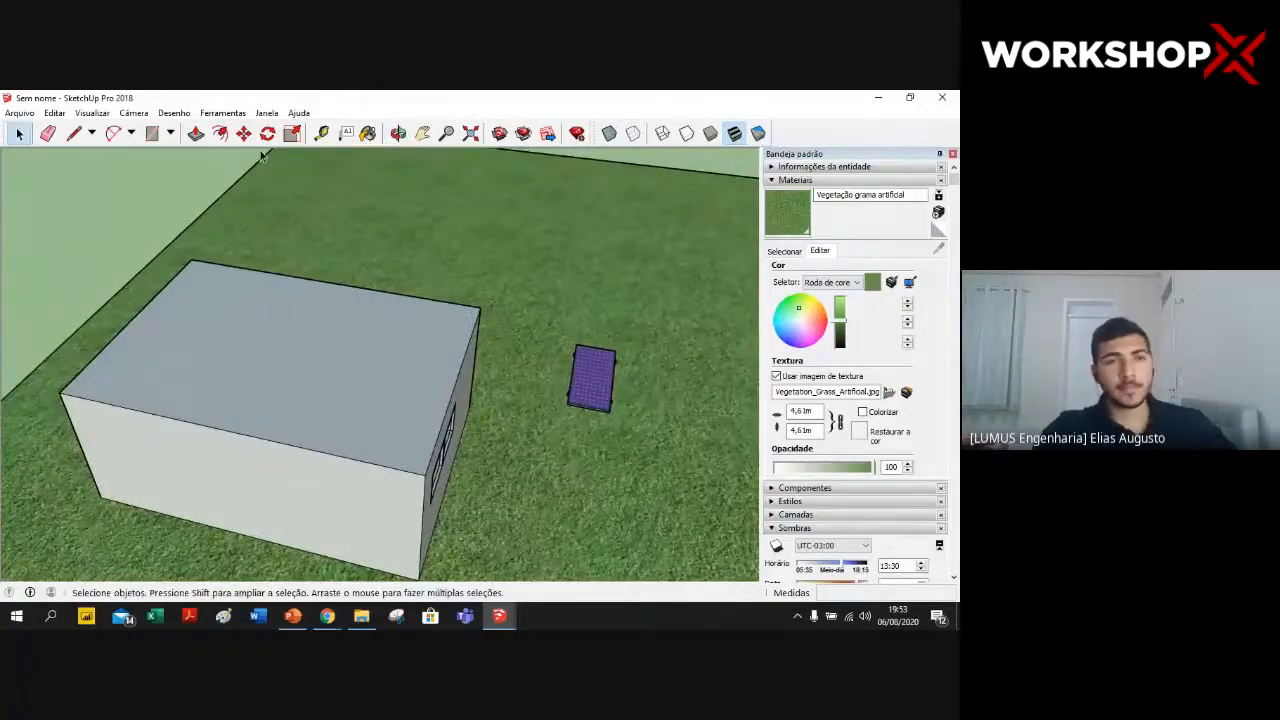
pyautogui.click(219, 136)
pyautogui.click(154, 313)
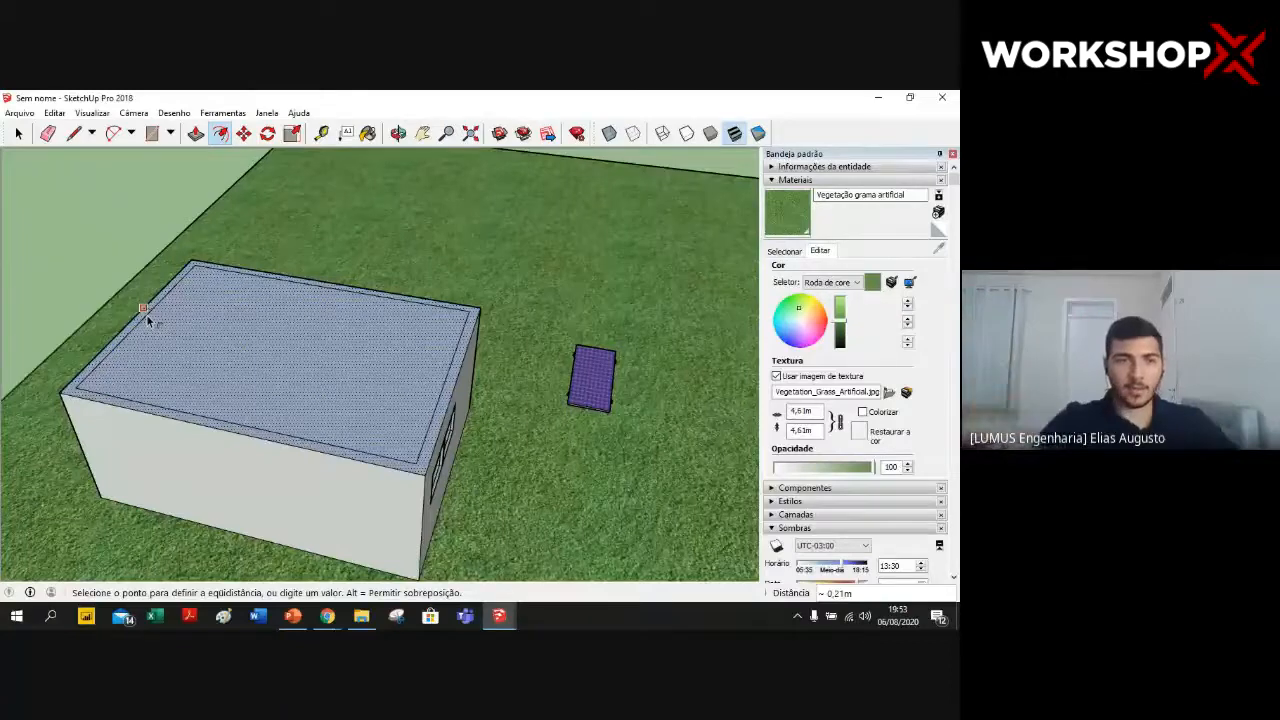
pyautogui.write('0,15')
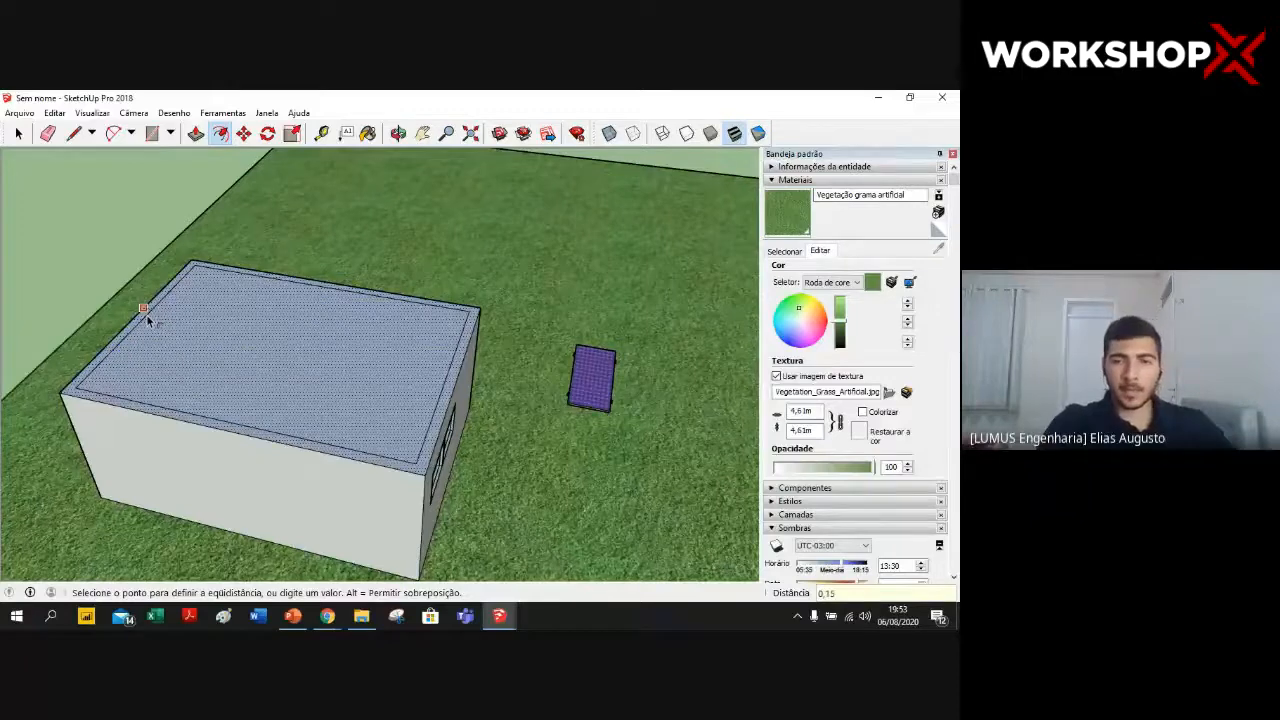
pyautogui.press('Return')
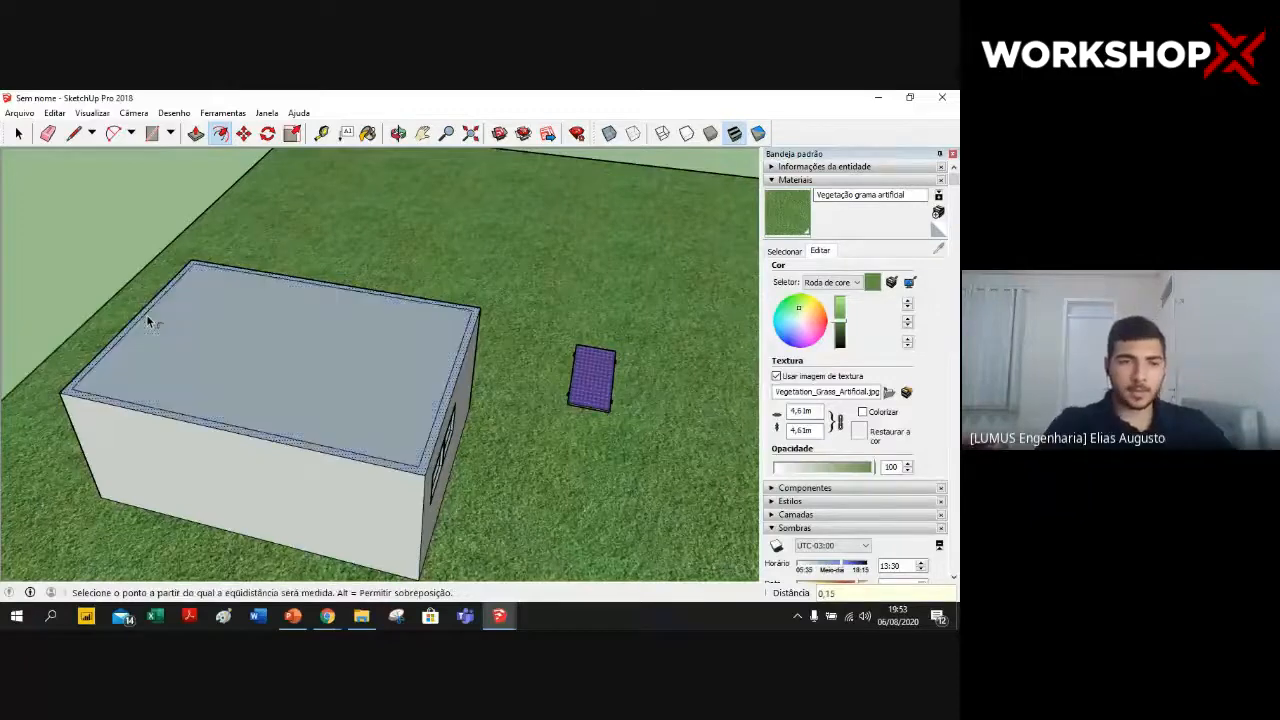
# - Push/Pull the narrow border face around the roof up by 1 m to form the parapet walls
pyautogui.click(197, 136)
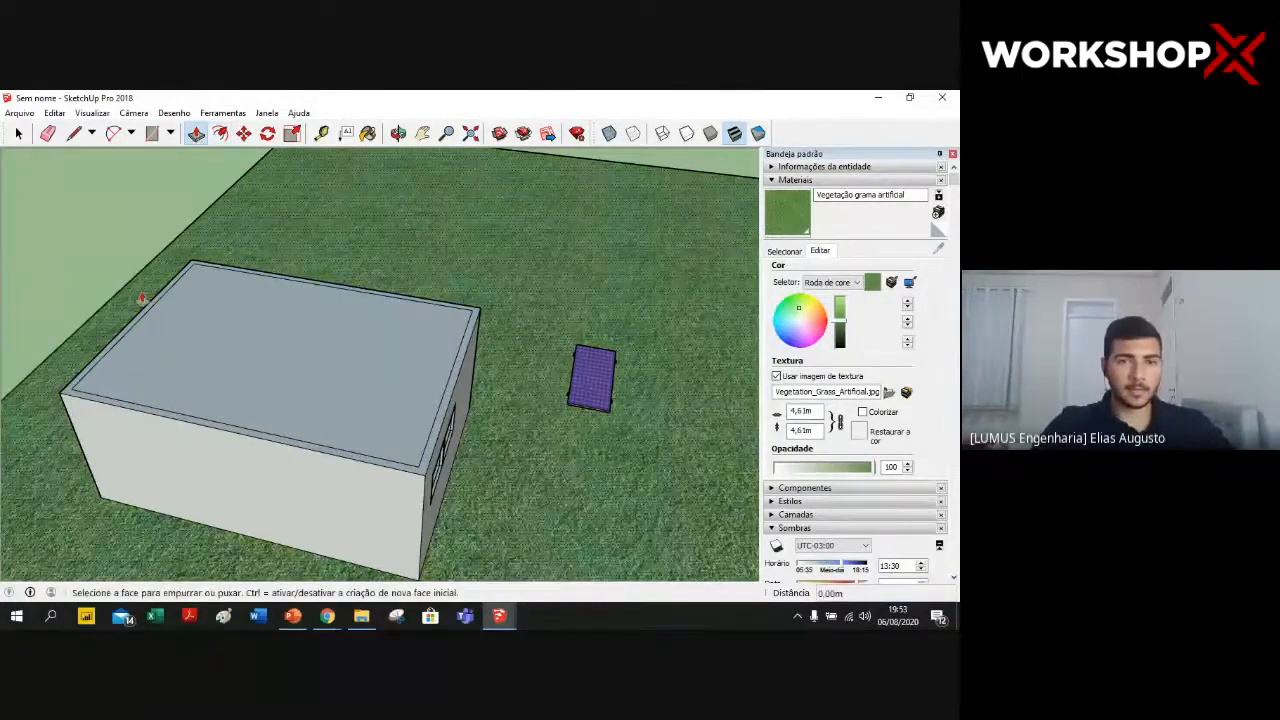
pyautogui.click(142, 298)
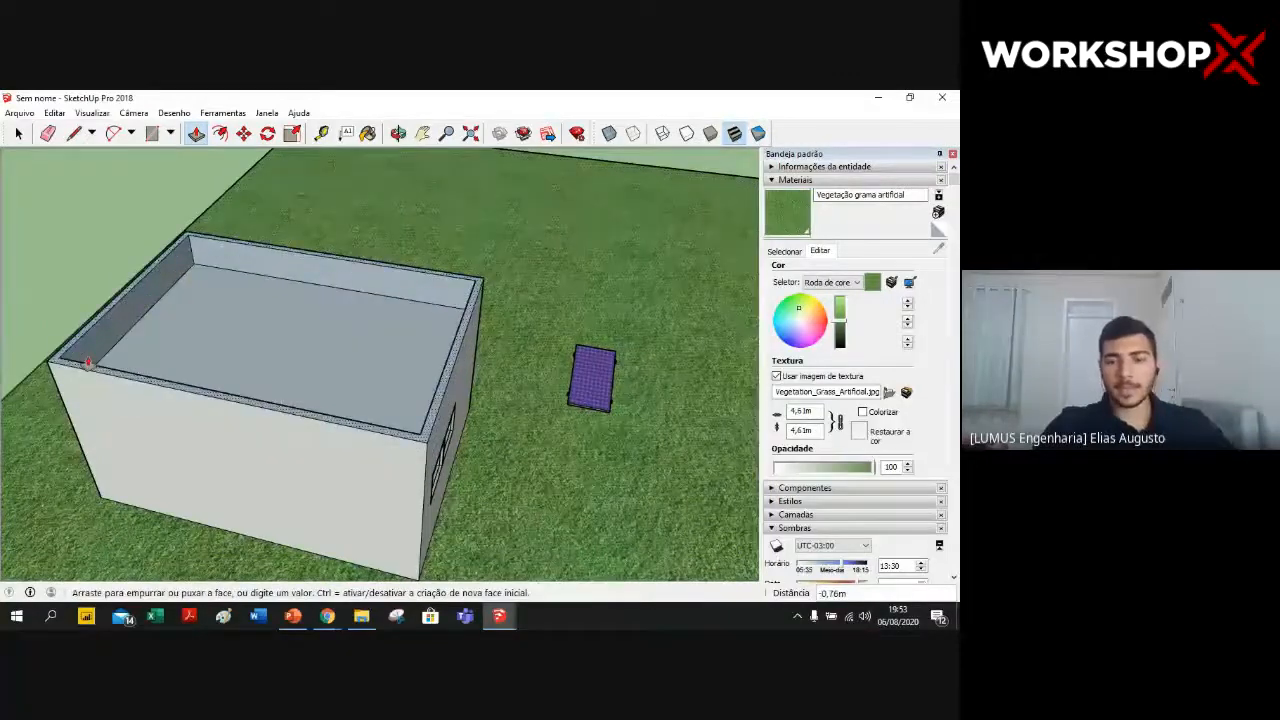
pyautogui.write('7')
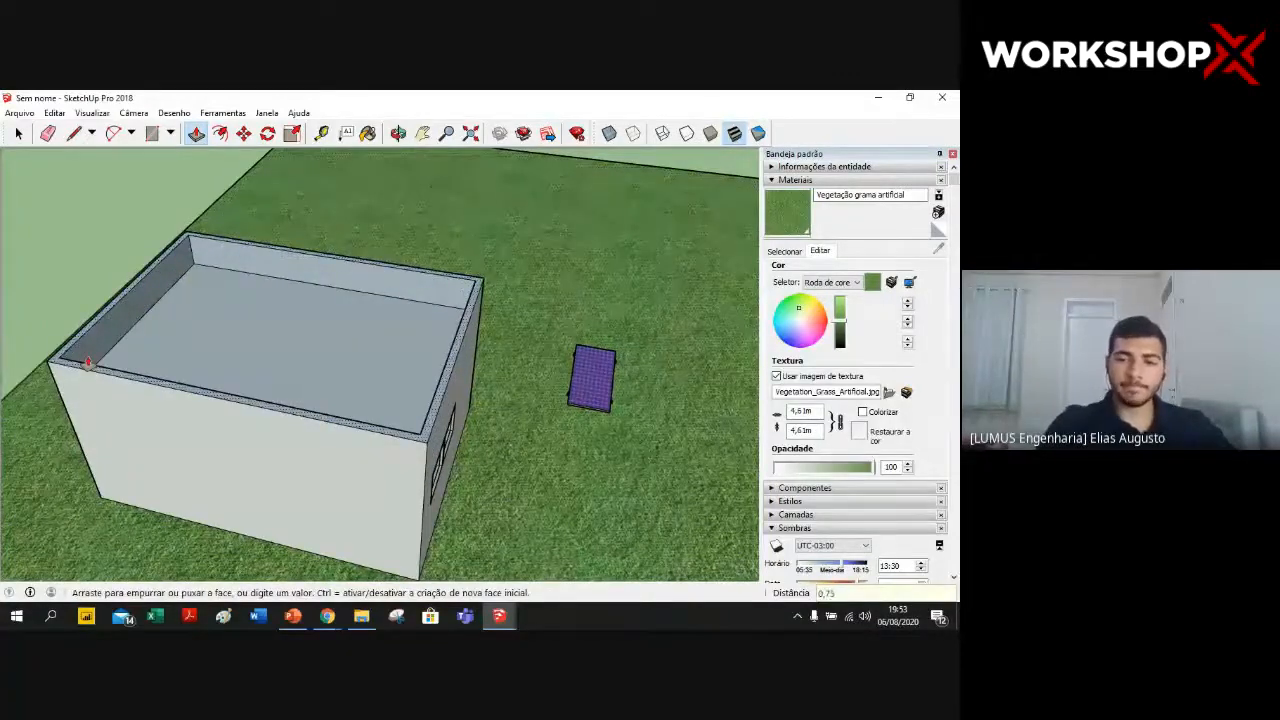
pyautogui.write(',')
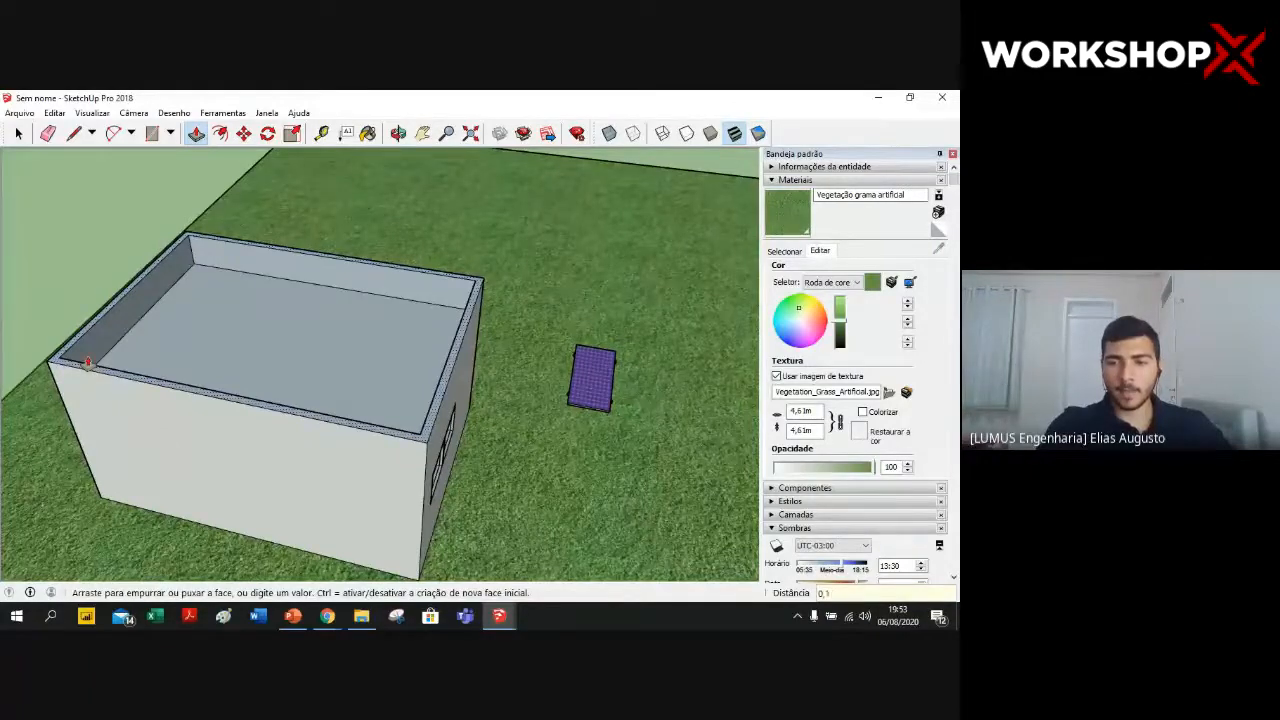
pyautogui.press('Return')
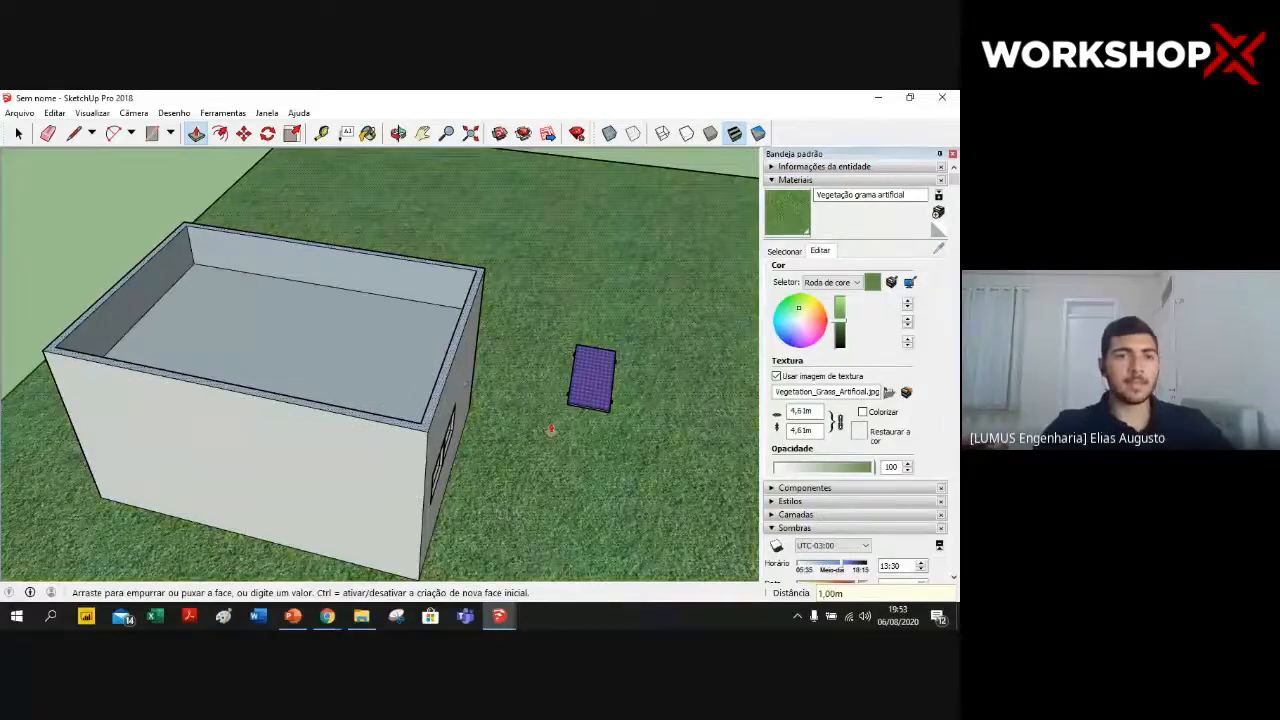
pyautogui.moveTo(117, 248); pyautogui.dragTo(540, 213, button='middle')
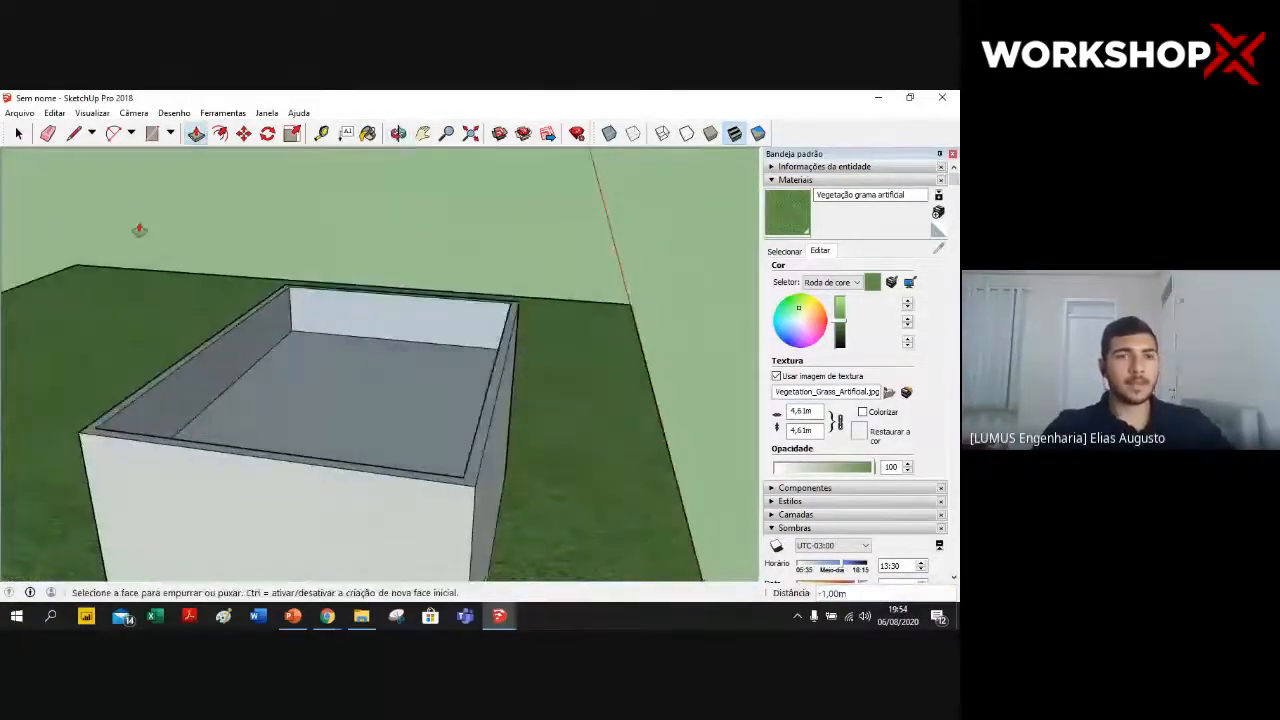
pyautogui.click(73, 133)
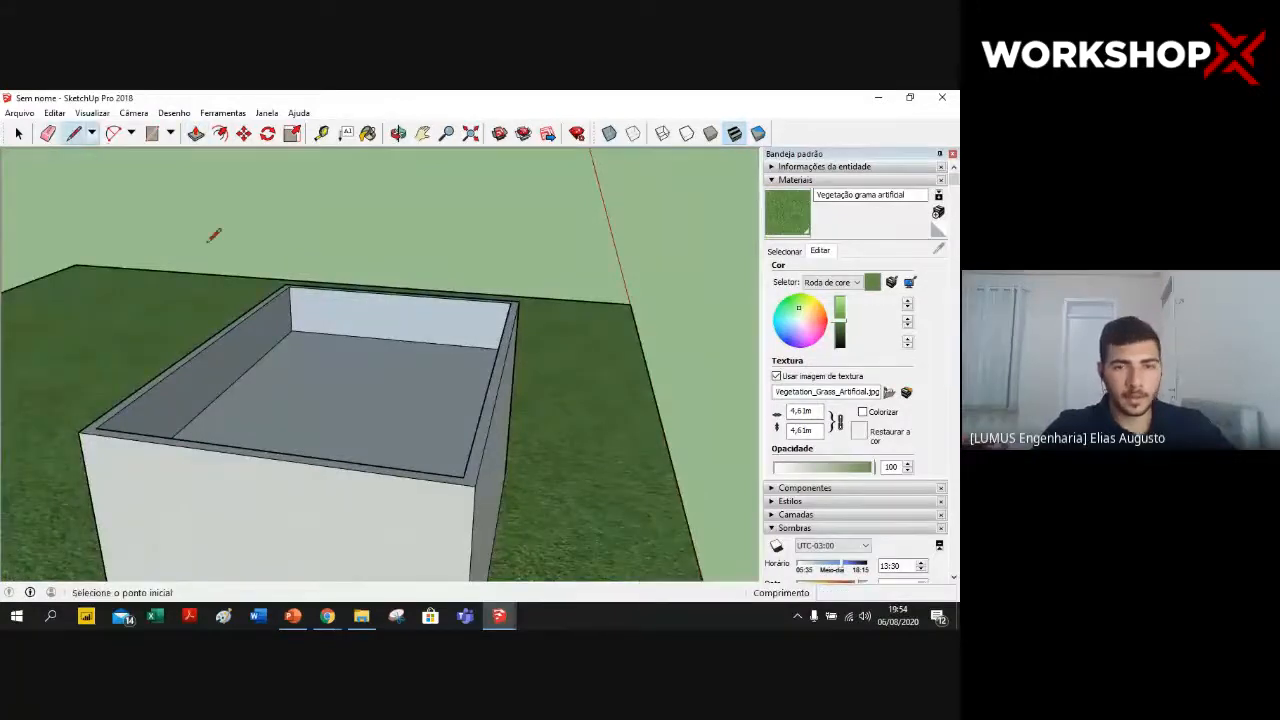
pyautogui.click(396, 294)
pyautogui.click(292, 330)
pyautogui.hotkey('ctrl', 'z')
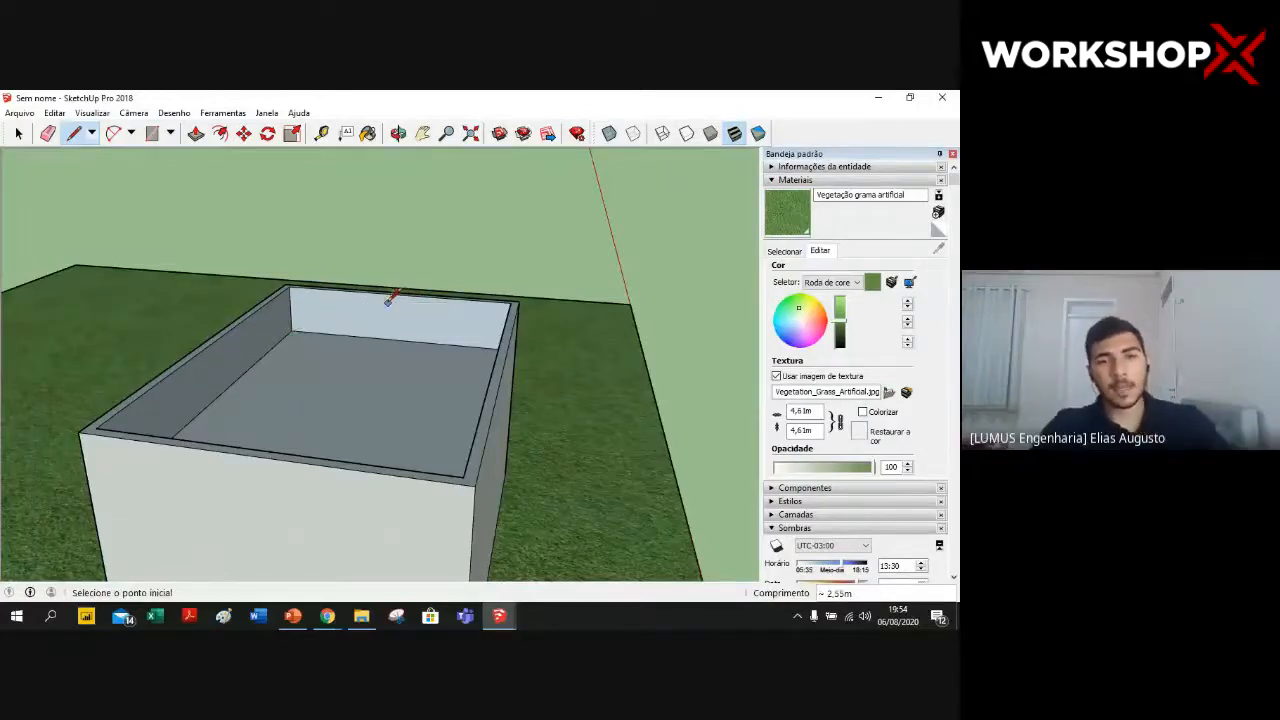
# - Draw two lines on the short parapet's inner face, from each upper corner down to the midpoint of its base, forming a V
pyautogui.click(290, 287)
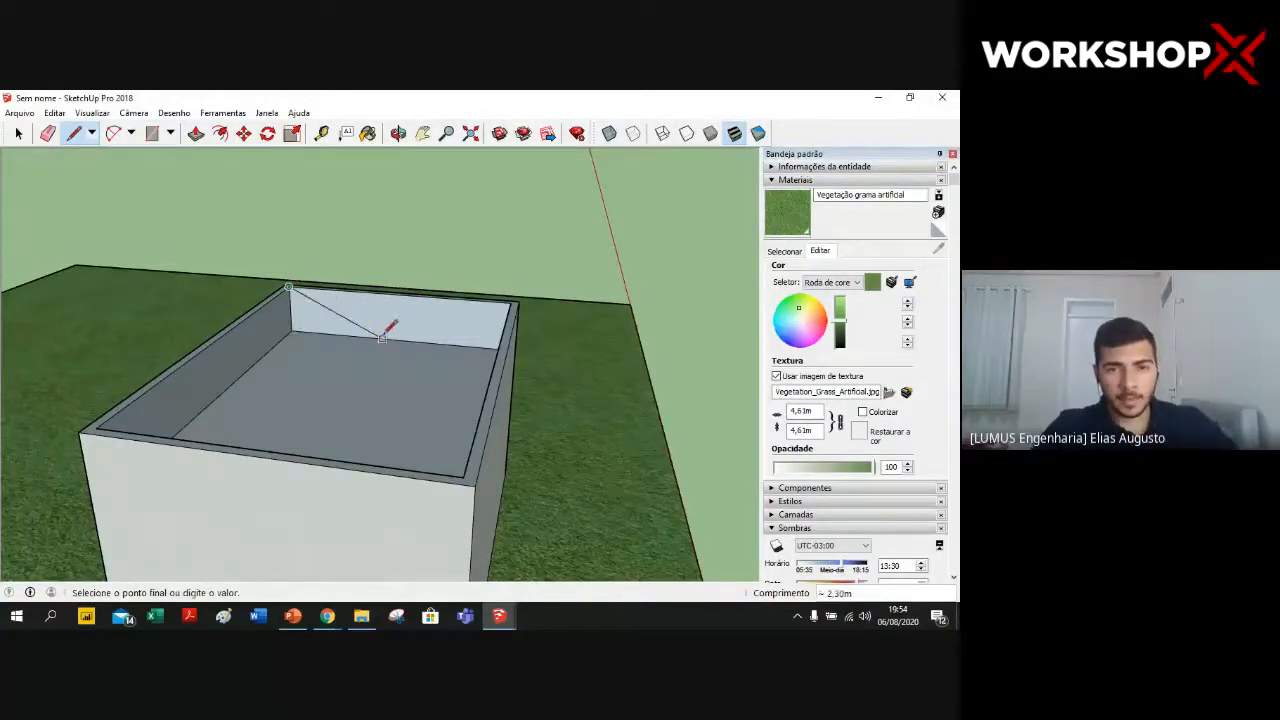
pyautogui.click(396, 337)
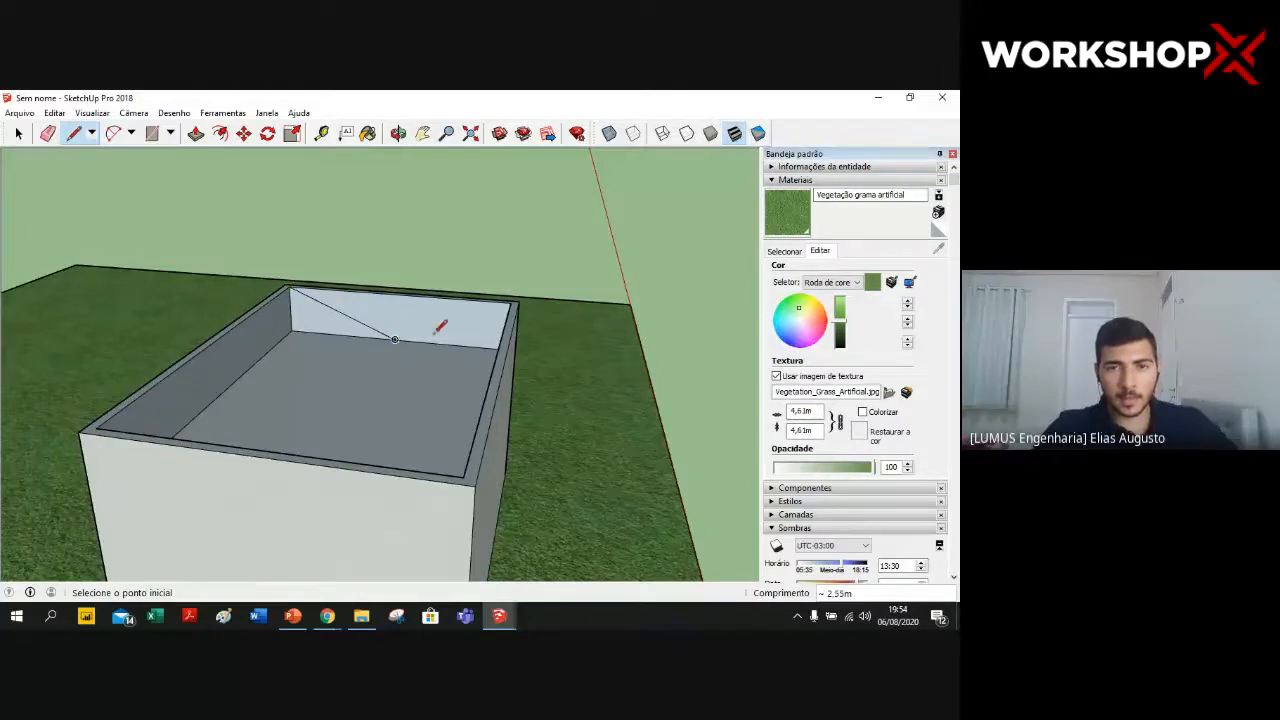
pyautogui.click(395, 339)
pyautogui.moveTo(443, 320)
pyautogui.mouseDown(button='middle')
pyautogui.moveTo(531, 274)
pyautogui.moveTo(500, 245)
pyautogui.mouseUp(button='middle')
pyautogui.click(500, 294)
pyautogui.click(18, 133)
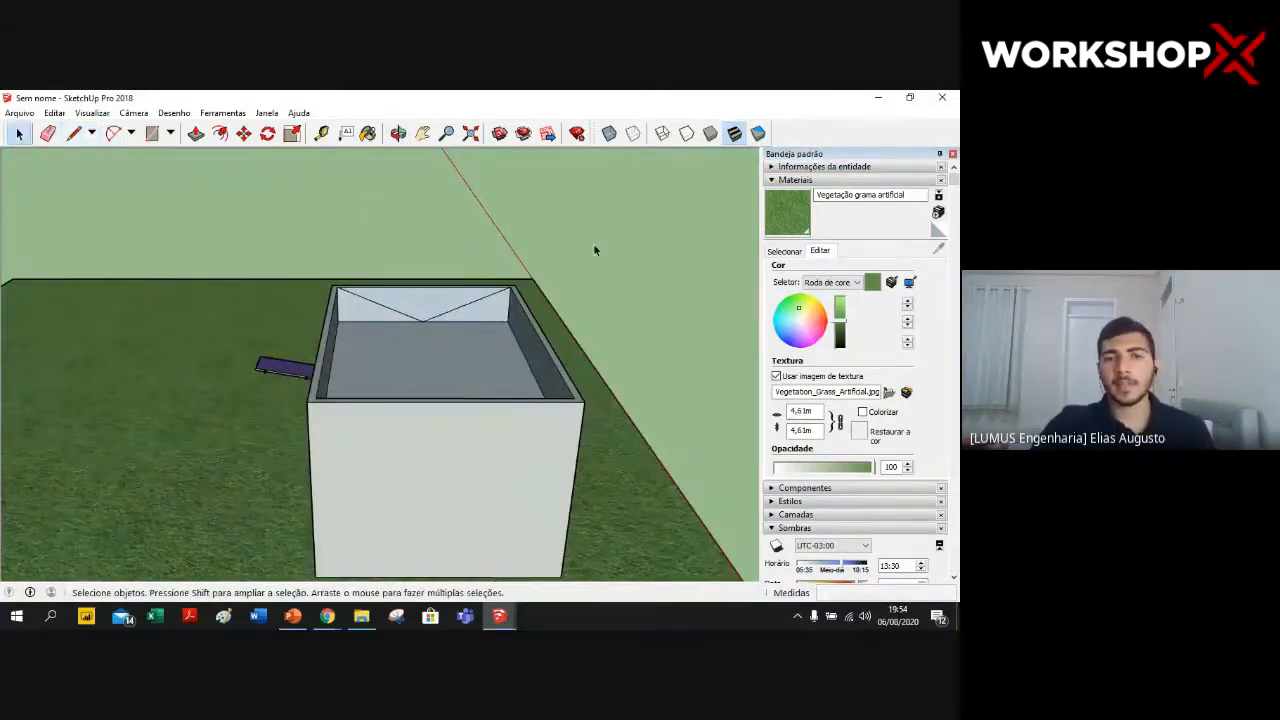
# - Push/Pull one lower triangle beside the V about 6,70 m along the roof to the opposite parapet
pyautogui.moveTo(593, 243); pyautogui.dragTo(455, 278, button='middle')
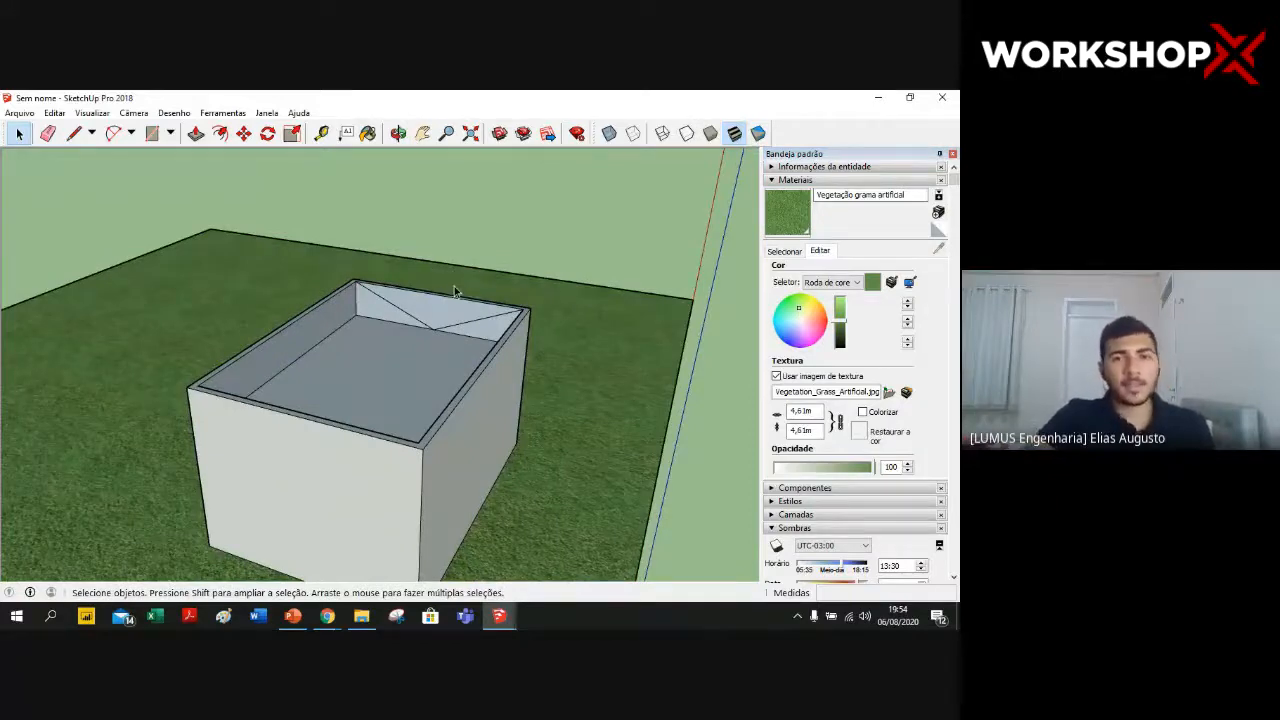
pyautogui.scroll(3, 400, 250)
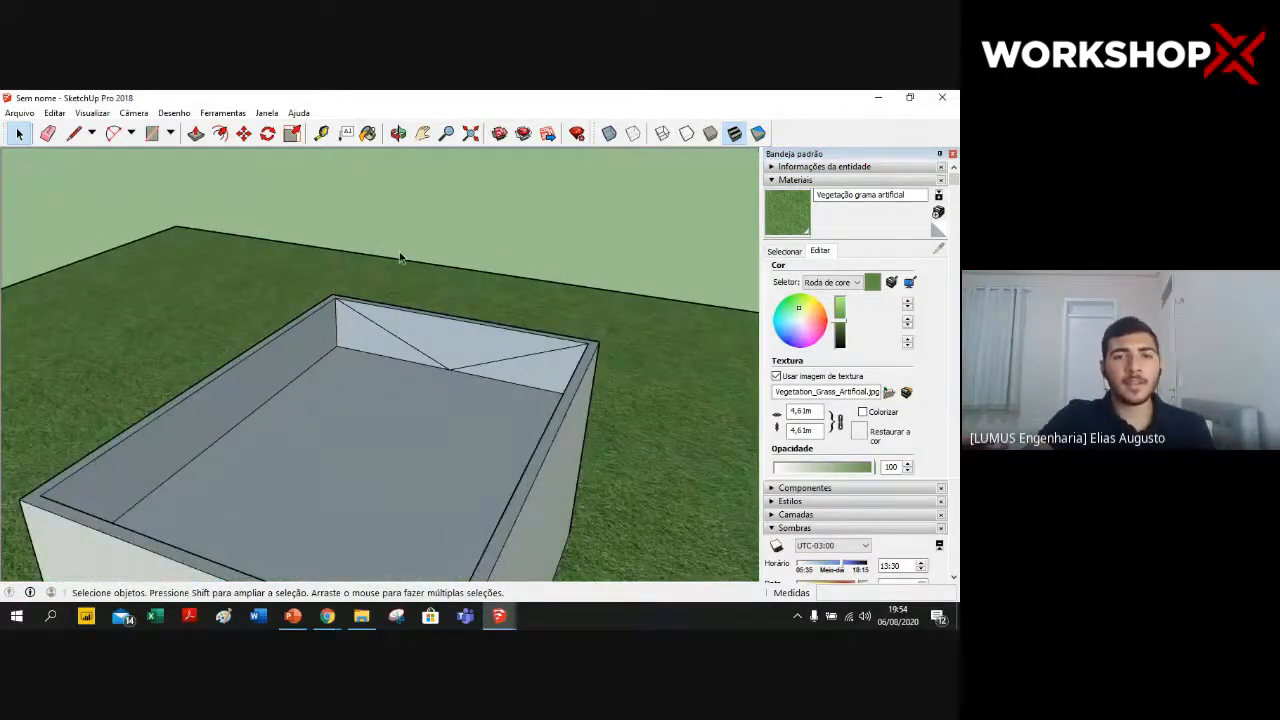
pyautogui.scroll(-3, 400, 257)
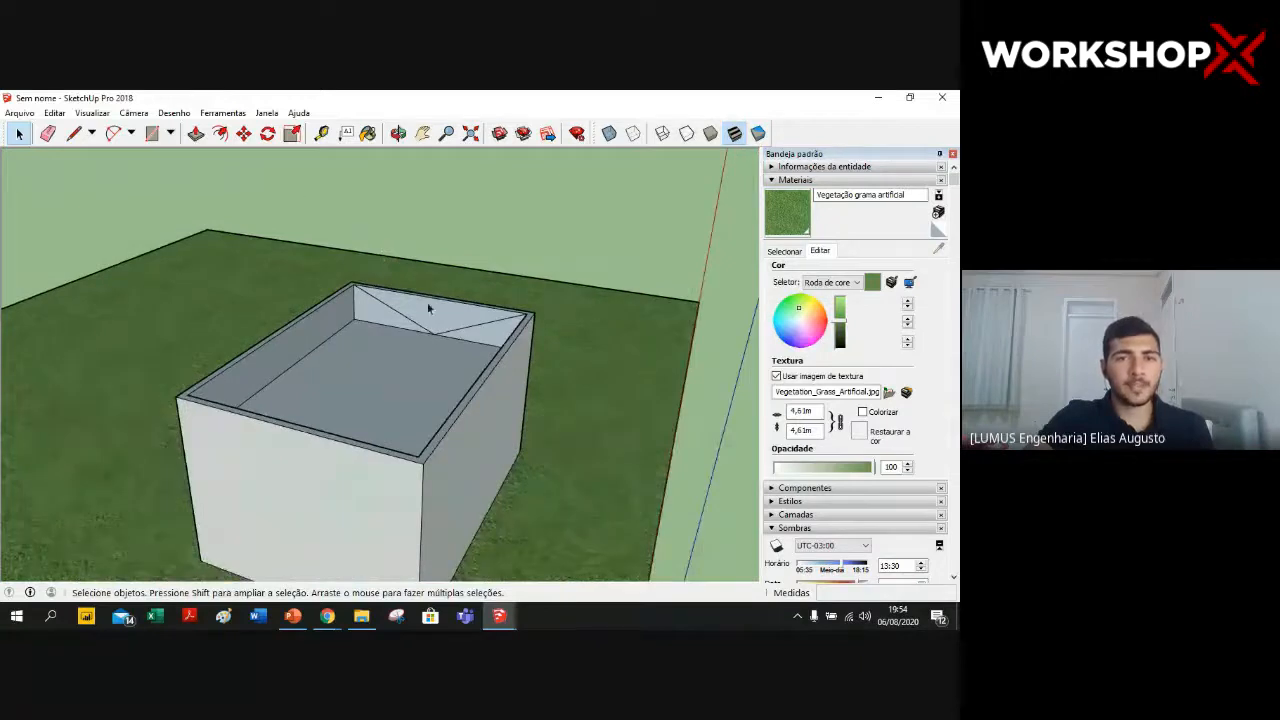
pyautogui.scroll(2, 440, 290)
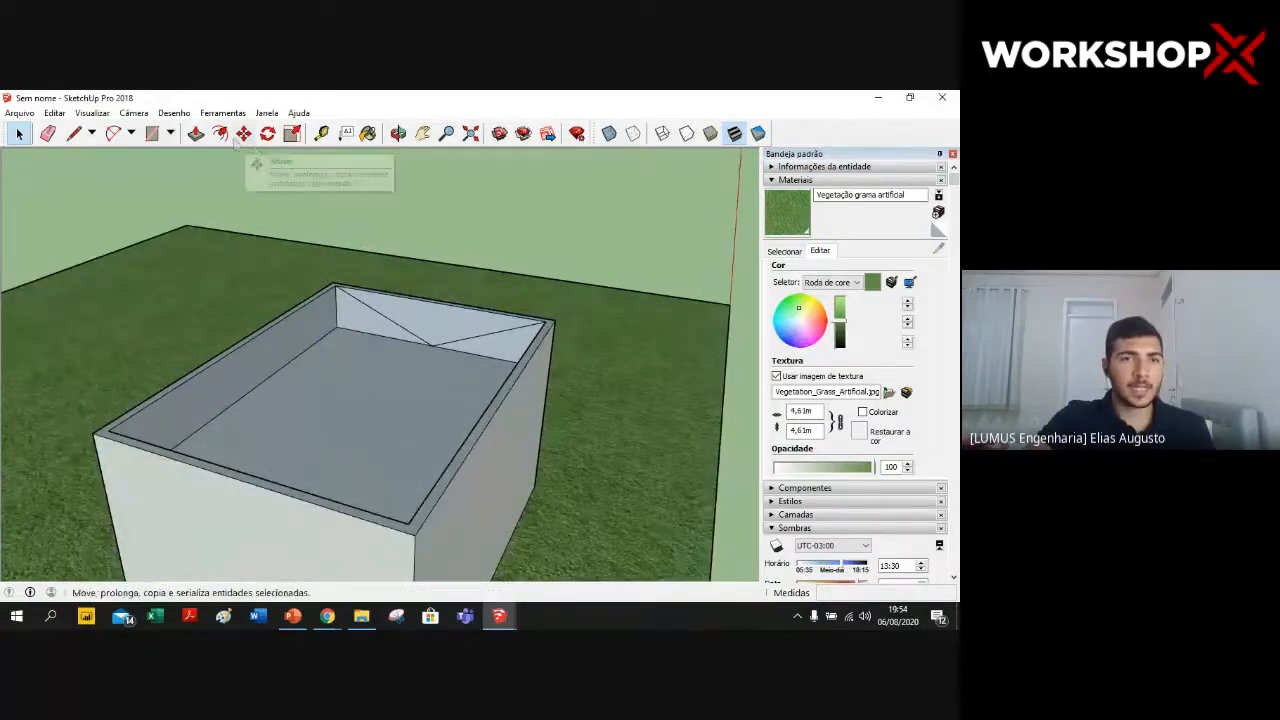
pyautogui.click(196, 133)
pyautogui.moveTo(323, 311); pyautogui.dragTo(80, 387, button='middle')
pyautogui.click(88, 388)
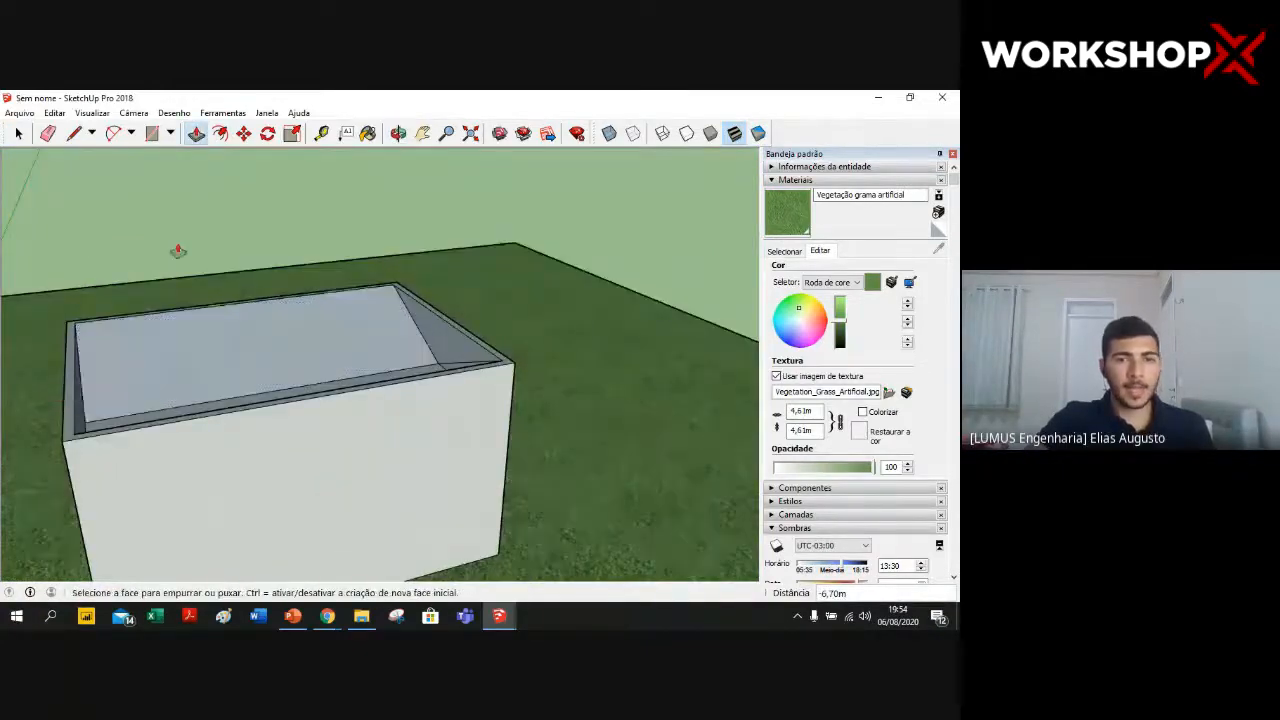
# - Push/Pull the other lower triangle beside the V along the roof to the opposite parapet, completing the second slope
pyautogui.moveTo(178, 251); pyautogui.dragTo(731, 403, button='middle')
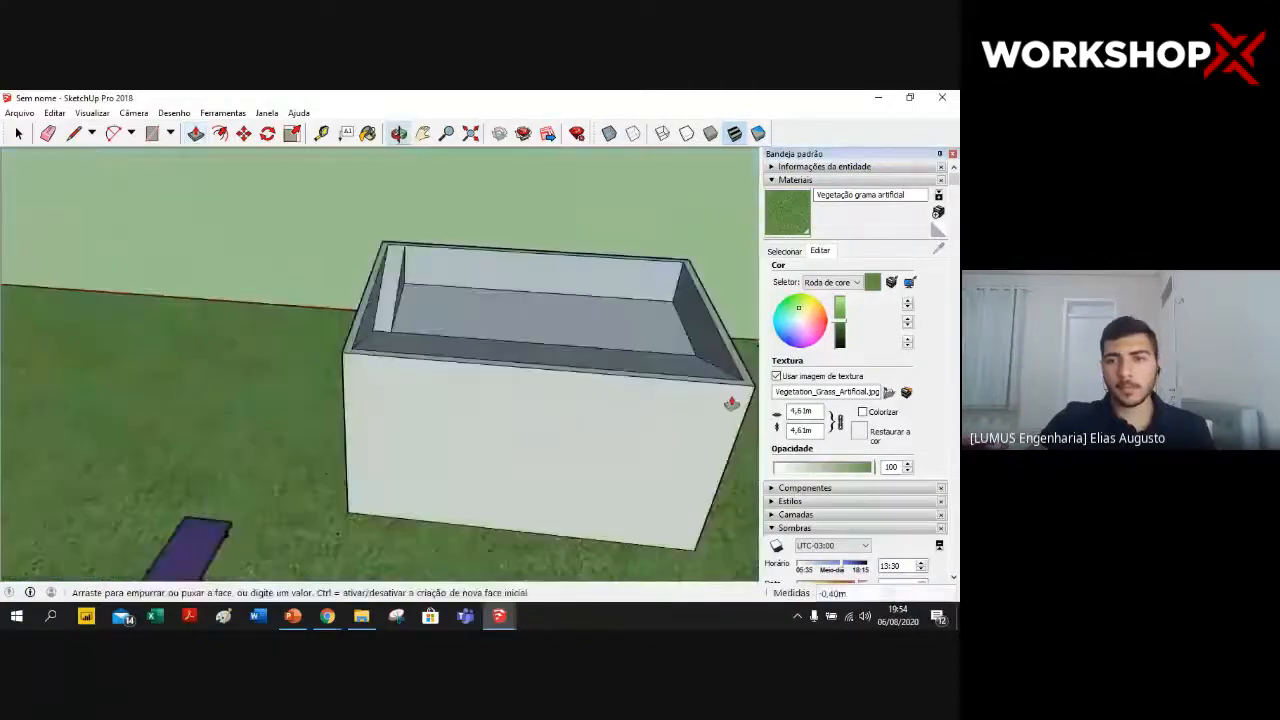
pyautogui.click(711, 371)
pyautogui.scroll(-3, 586, 250)
pyautogui.moveTo(629, 203); pyautogui.dragTo(586, 377, button='middle')
pyautogui.press('space')
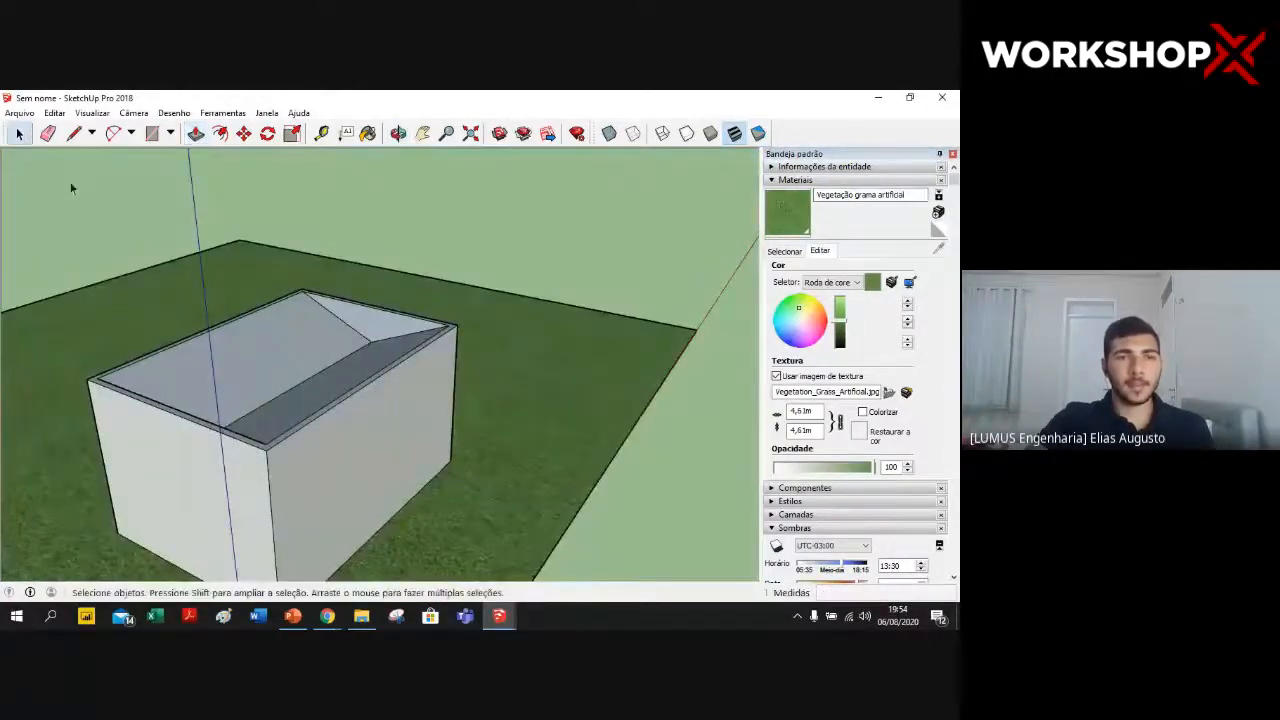
pyautogui.moveTo(314, 214); pyautogui.dragTo(447, 424, button='middle')
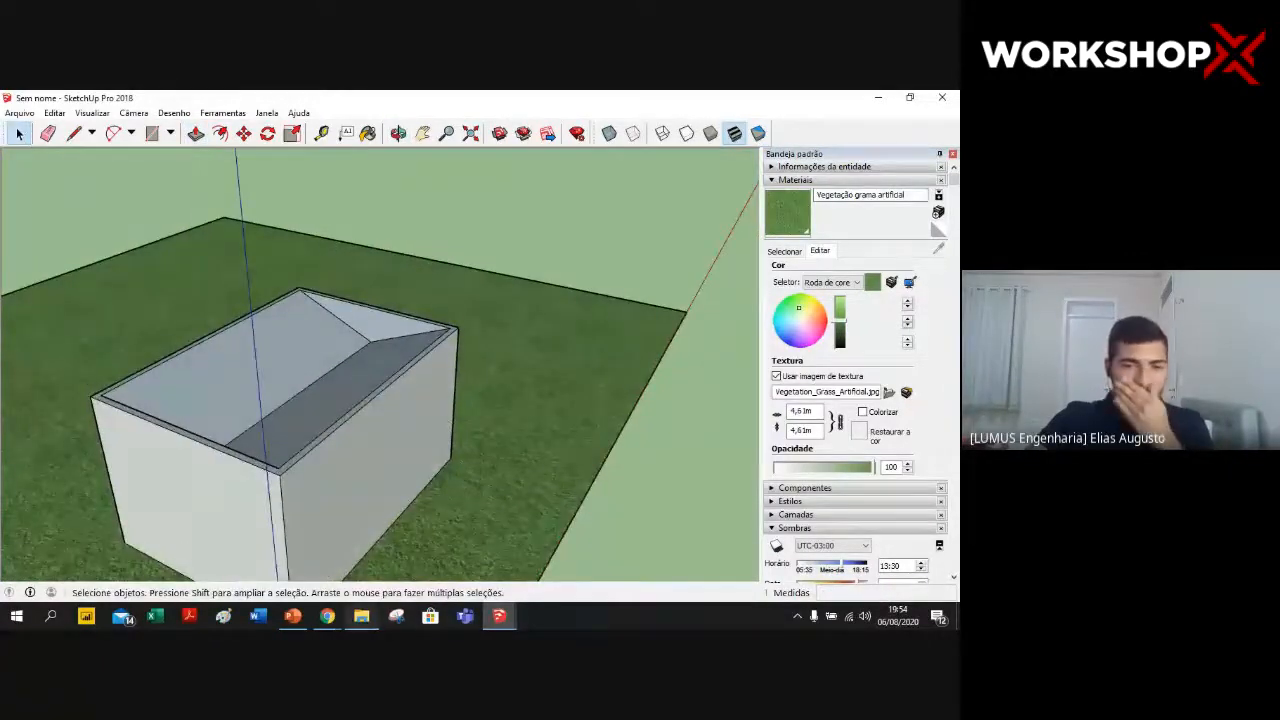
# - Open the "Texturas telhado" model from the Minicurso - Solar SketchUp folder and switch to its window
pyautogui.click(361, 615)
pyautogui.click(251, 369)
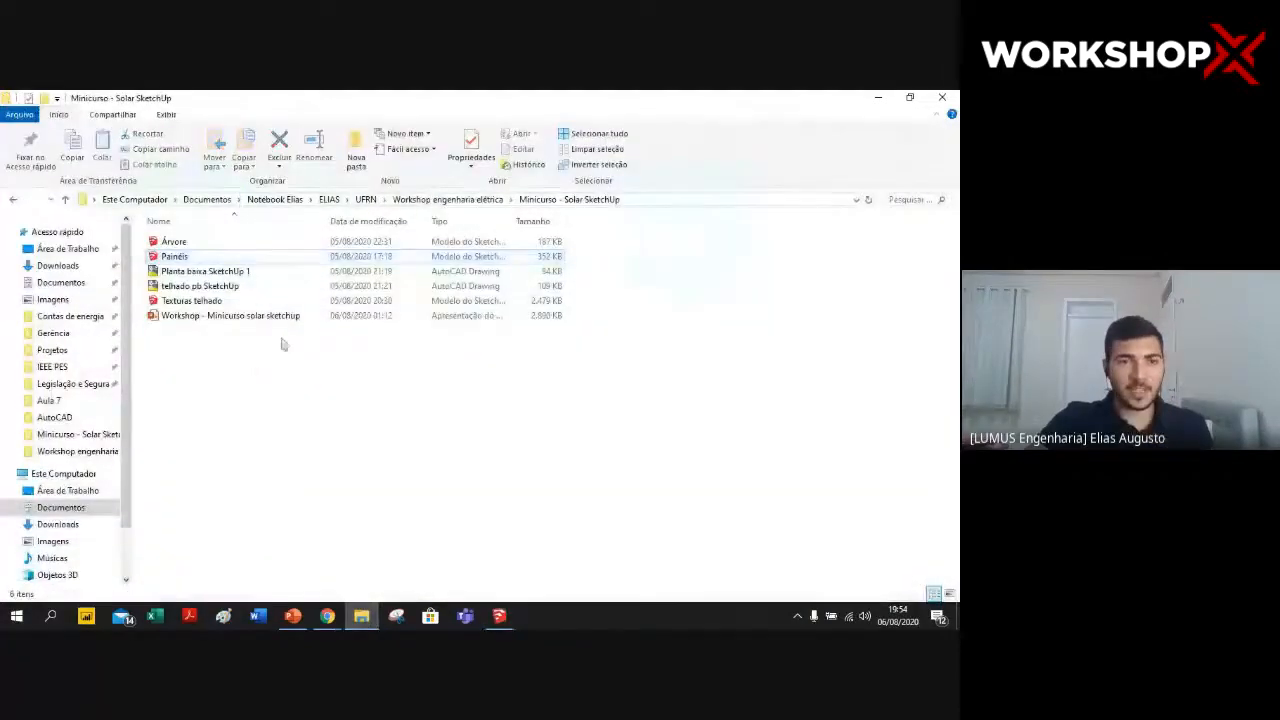
pyautogui.click(292, 302)
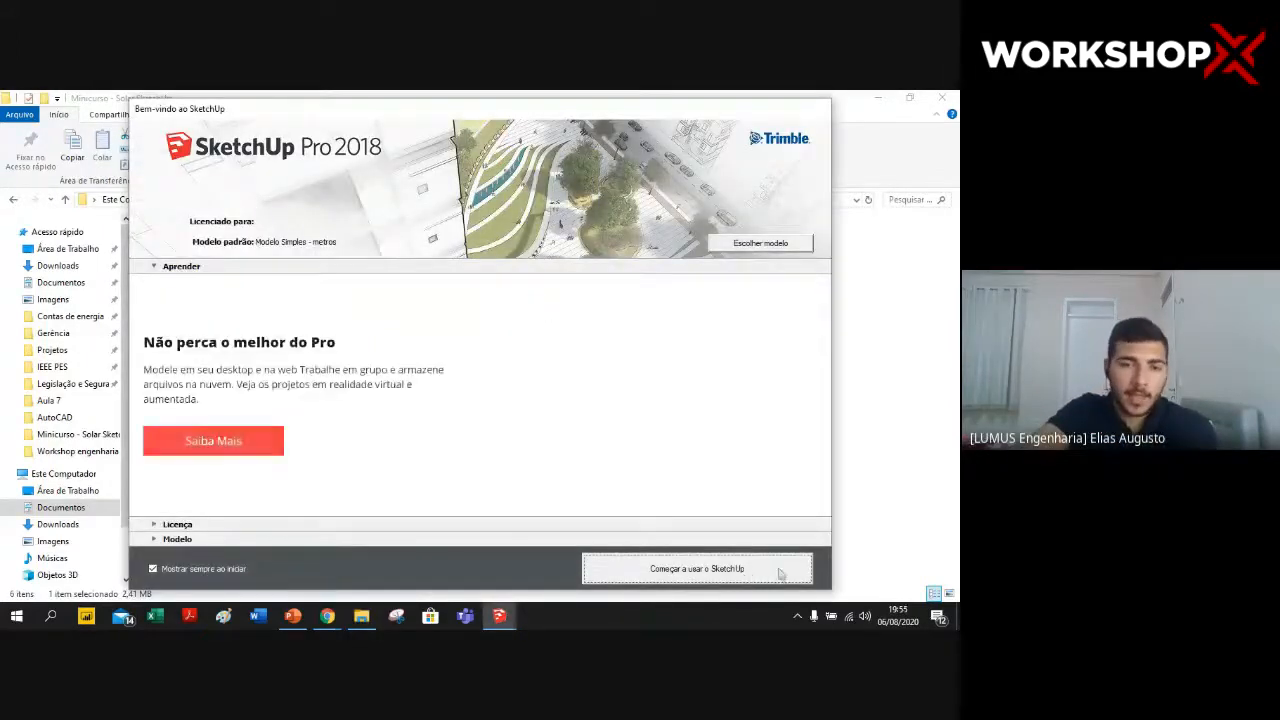
pyautogui.click(781, 573)
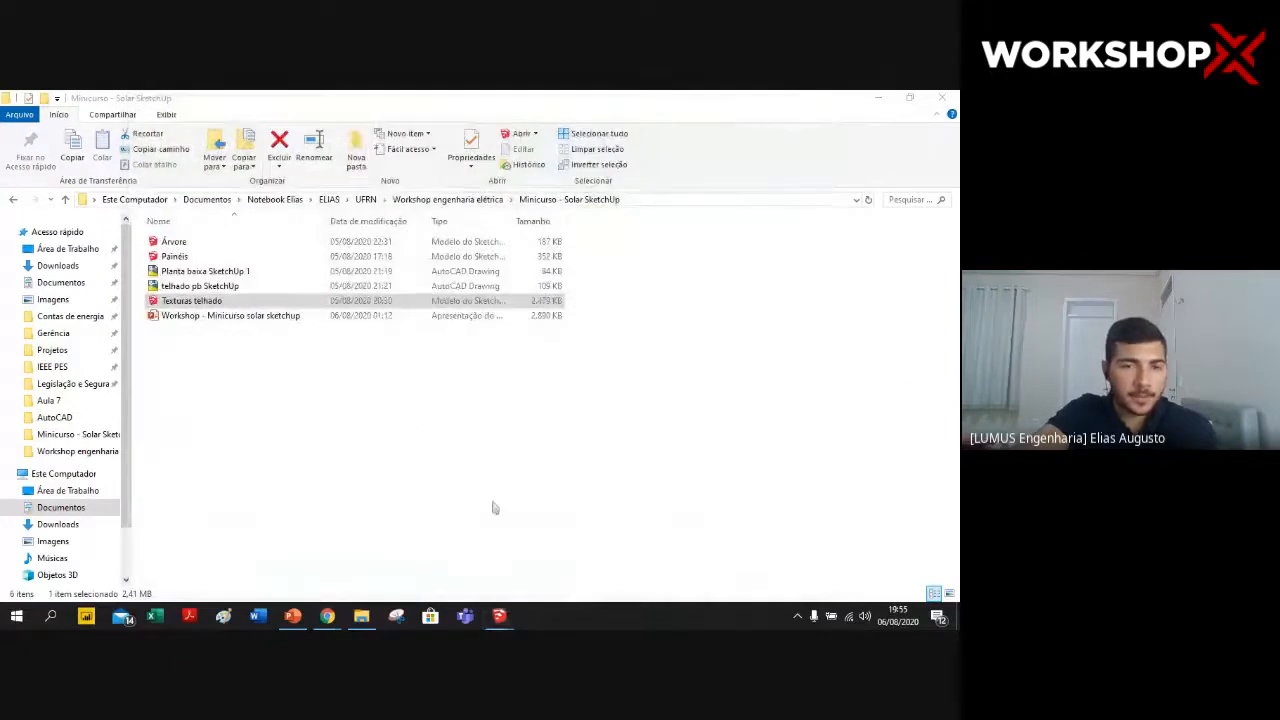
pyautogui.moveTo(498, 618)
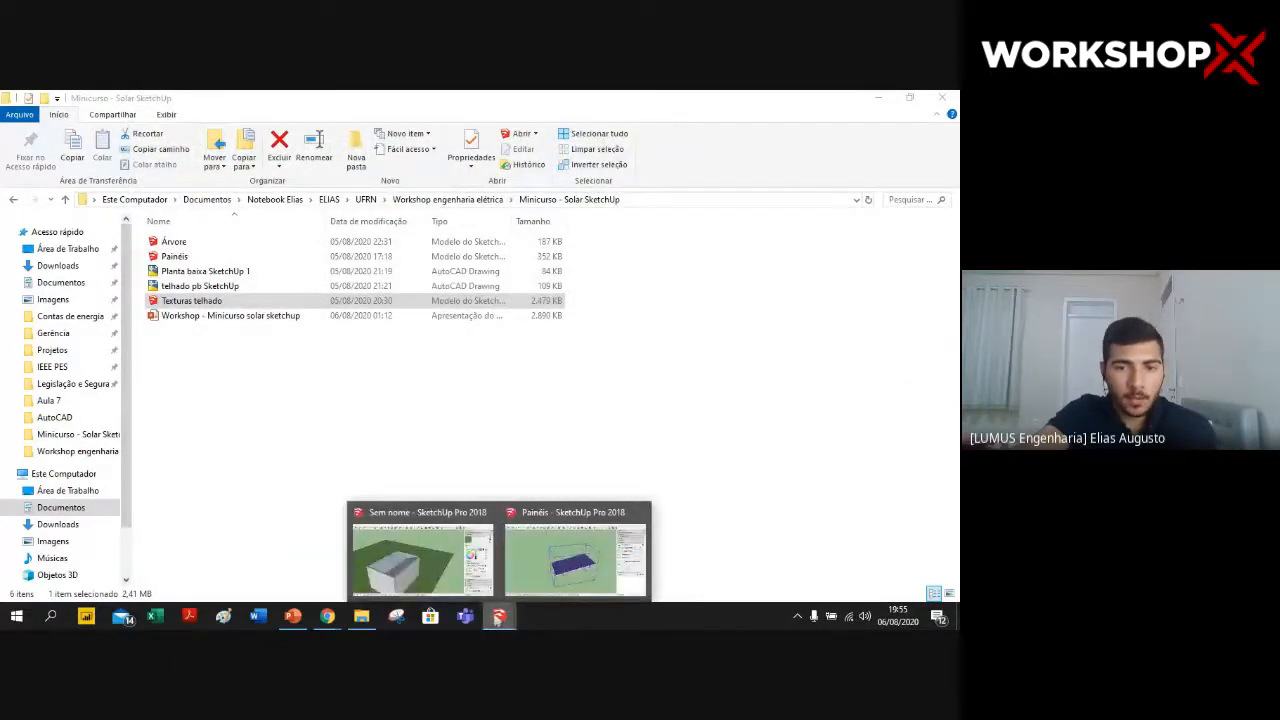
pyautogui.click(420, 555)
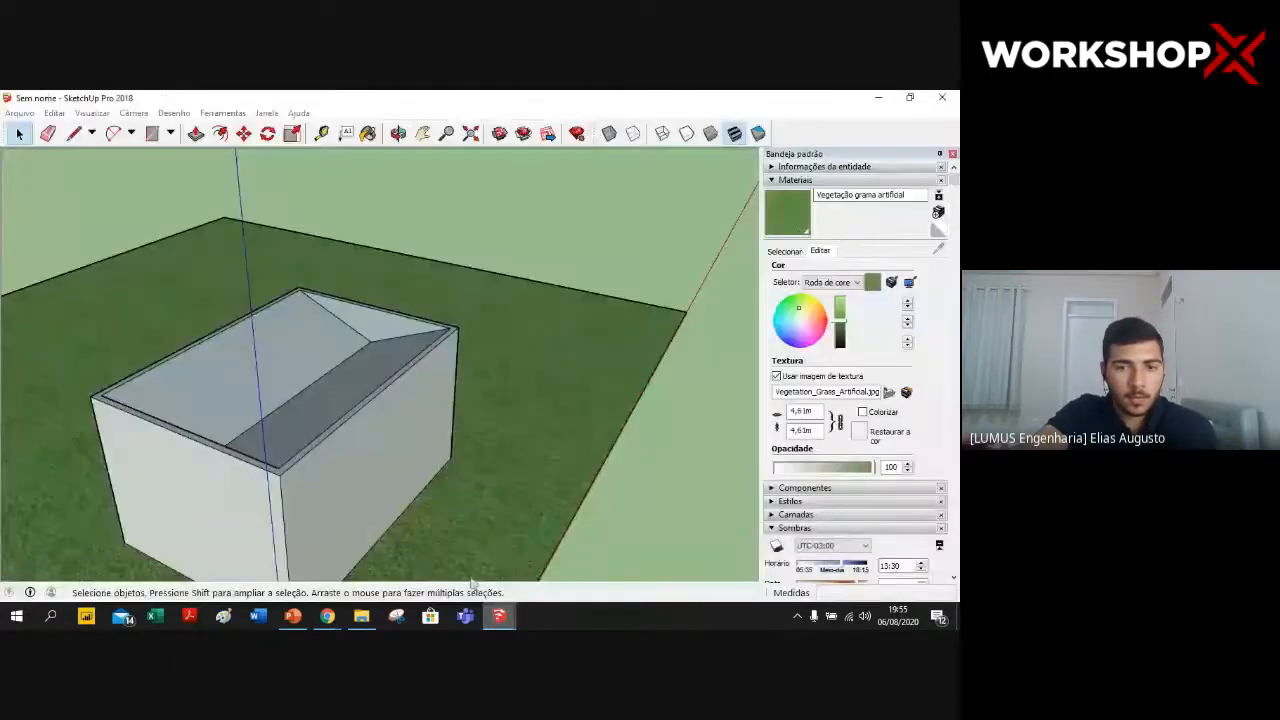
pyautogui.moveTo(499, 617)
pyautogui.click(606, 556)
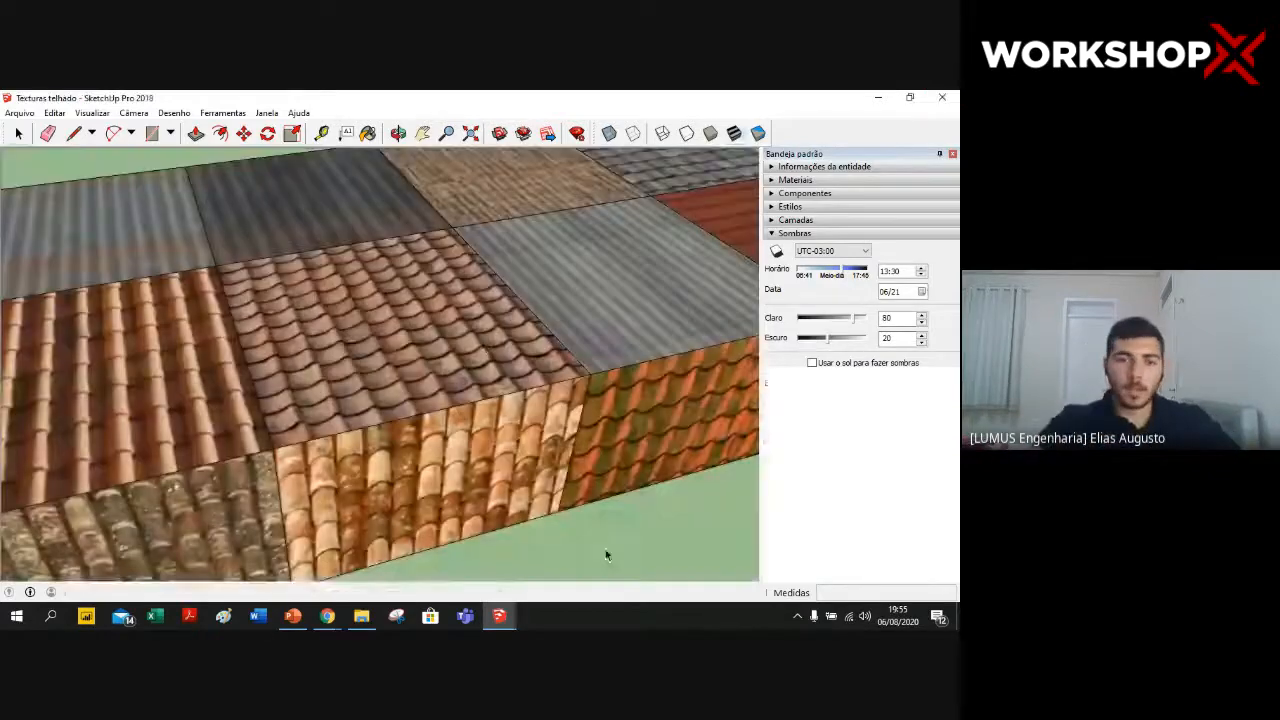
# - Select the entire block of roof tile samples in Texturas telhado and switch back to the untitled house model
pyautogui.scroll(-10, 477, 353)
pyautogui.moveTo(284, 447); pyautogui.dragTo(719, 267)
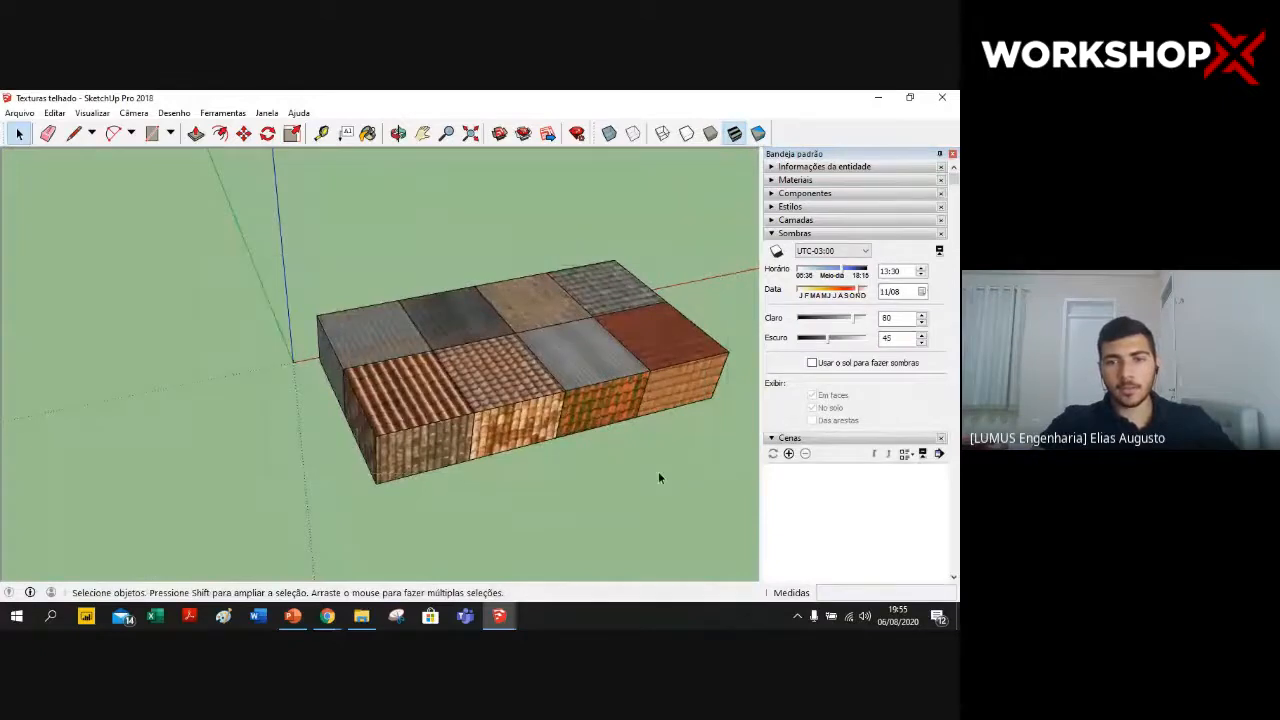
pyautogui.moveTo(210, 264); pyautogui.dragTo(265, 317)
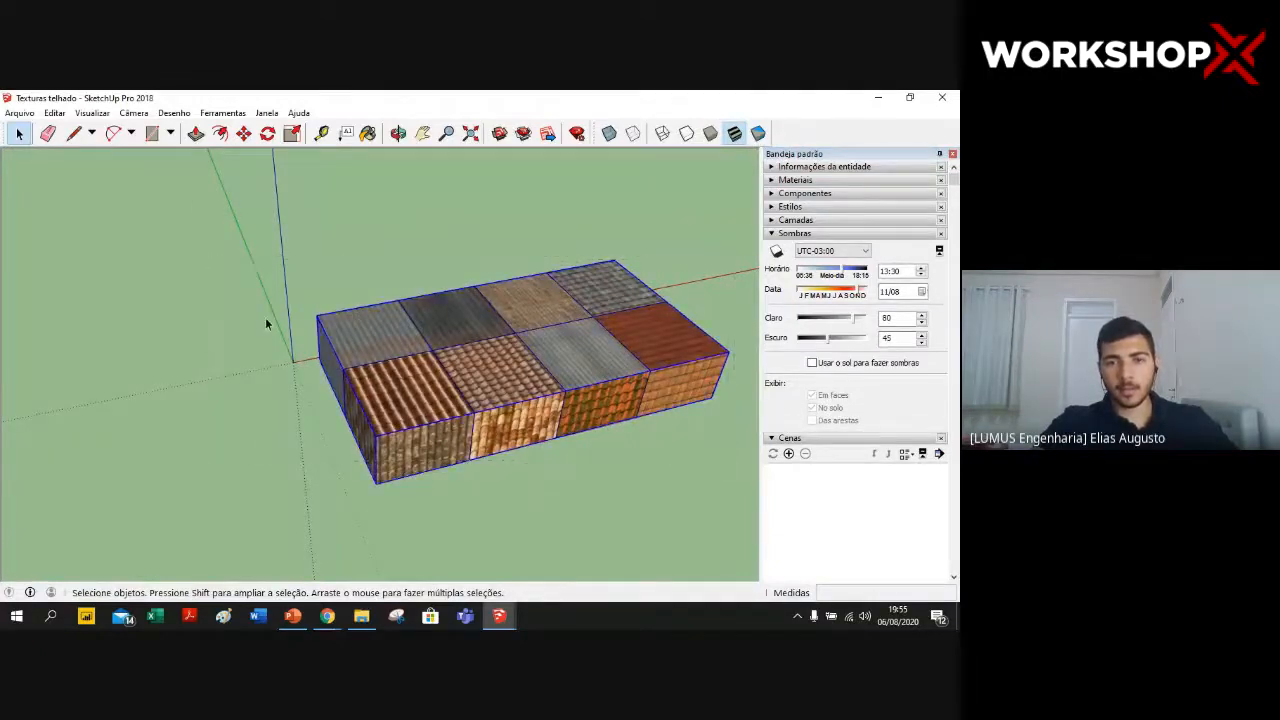
pyautogui.click(598, 262)
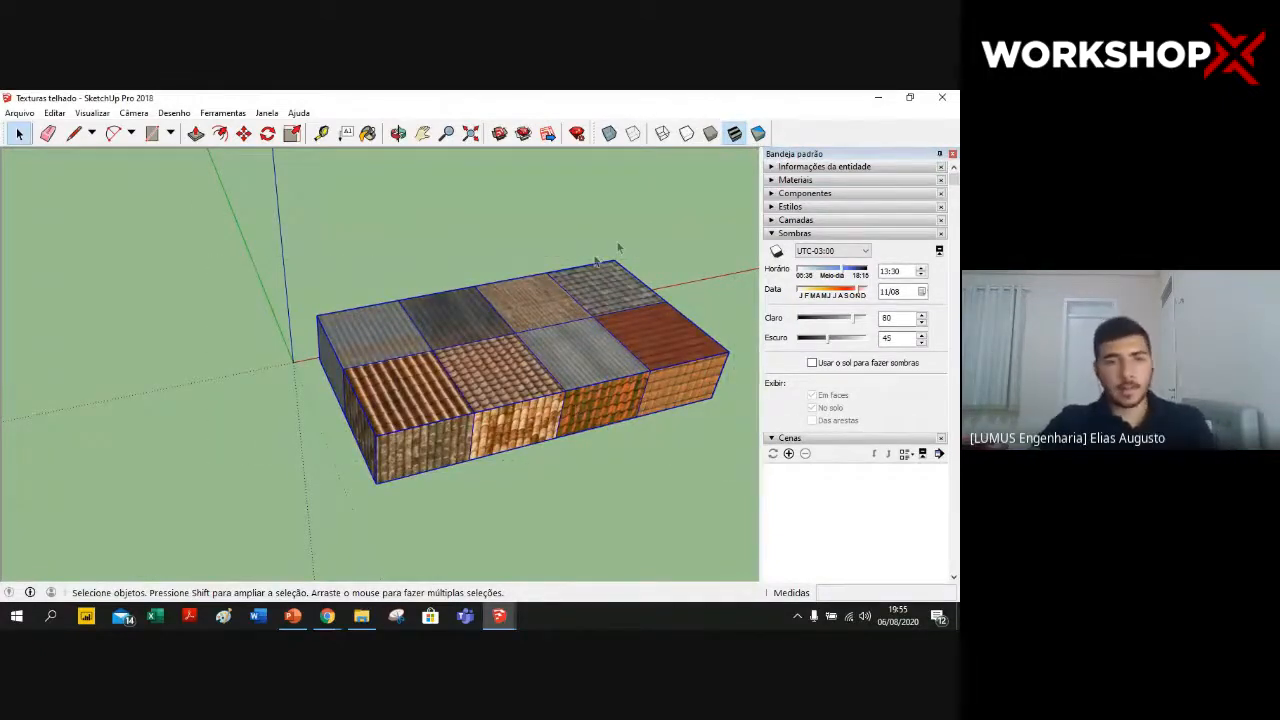
pyautogui.moveTo(499, 616)
pyautogui.click(343, 551)
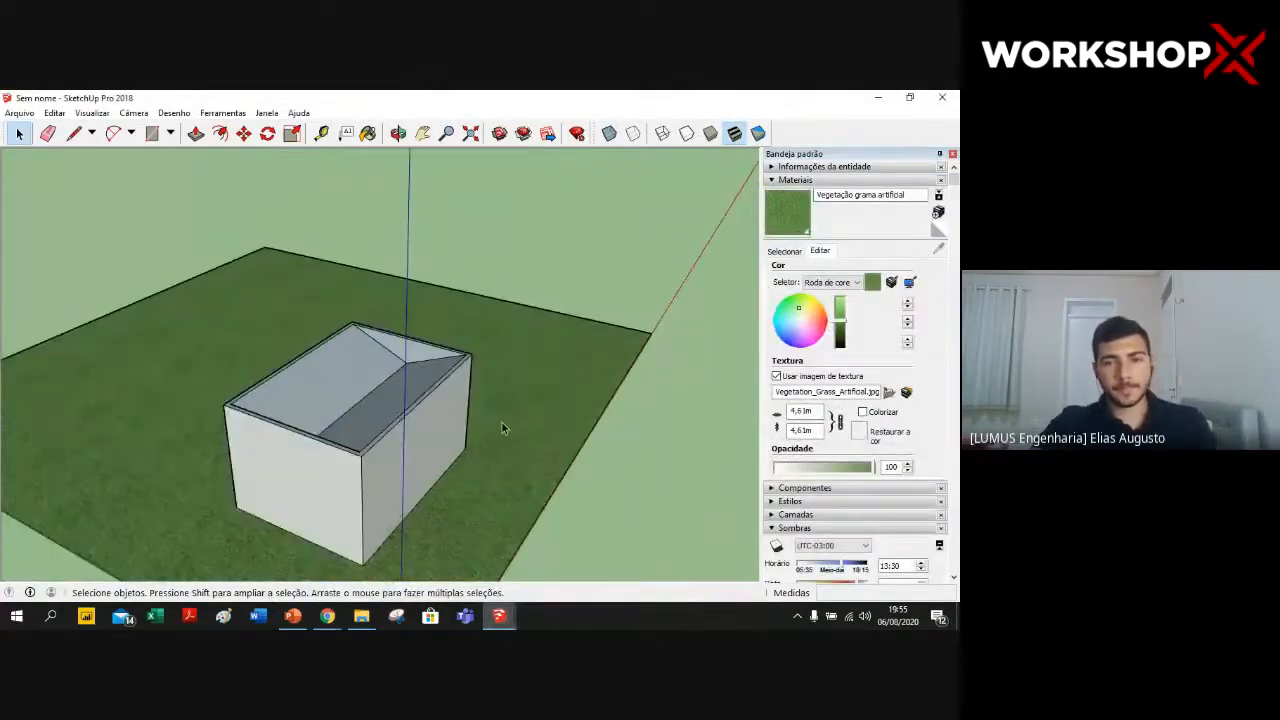
# - Paste the block of roof tile samples onto the grass beside the house and solar panel
pyautogui.hotkey('ctrl', 'v')
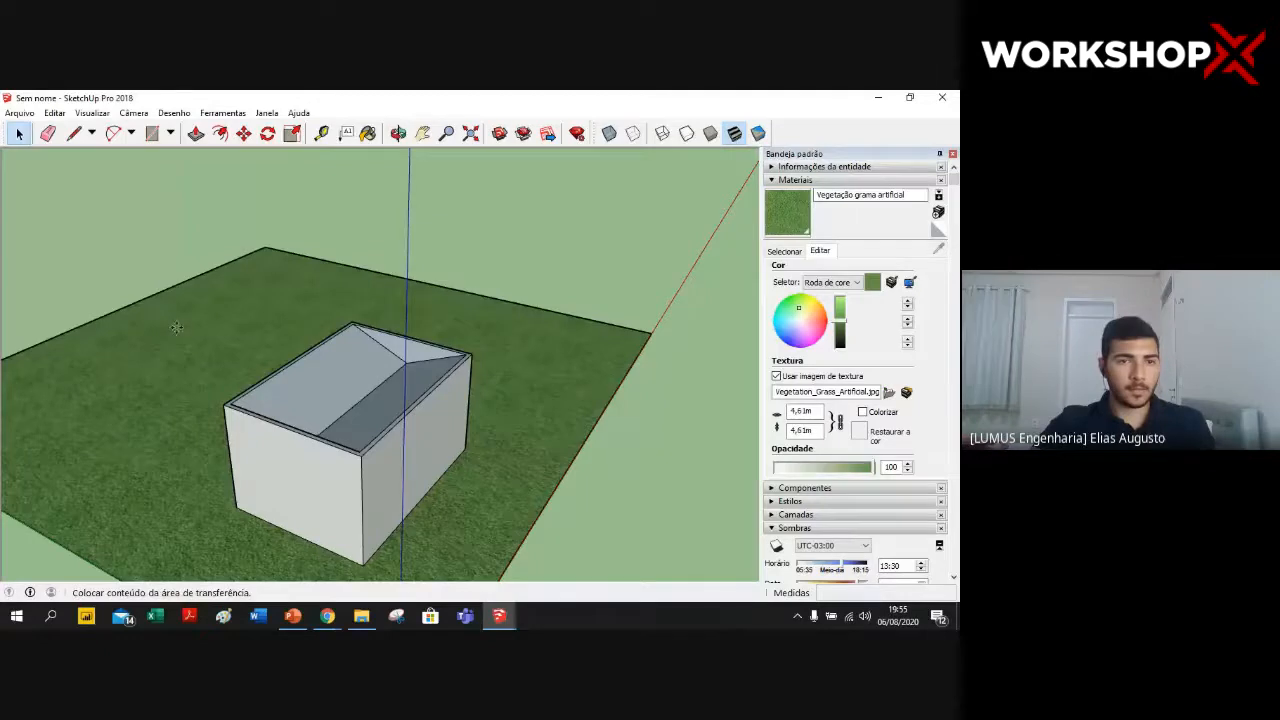
pyautogui.moveTo(148, 329); pyautogui.dragTo(400, 430, button='middle')
pyautogui.click(128, 390)
pyautogui.moveTo(57, 343); pyautogui.dragTo(210, 400, button='middle')
pyautogui.moveTo(171, 314); pyautogui.dragTo(200, 343, button='middle')
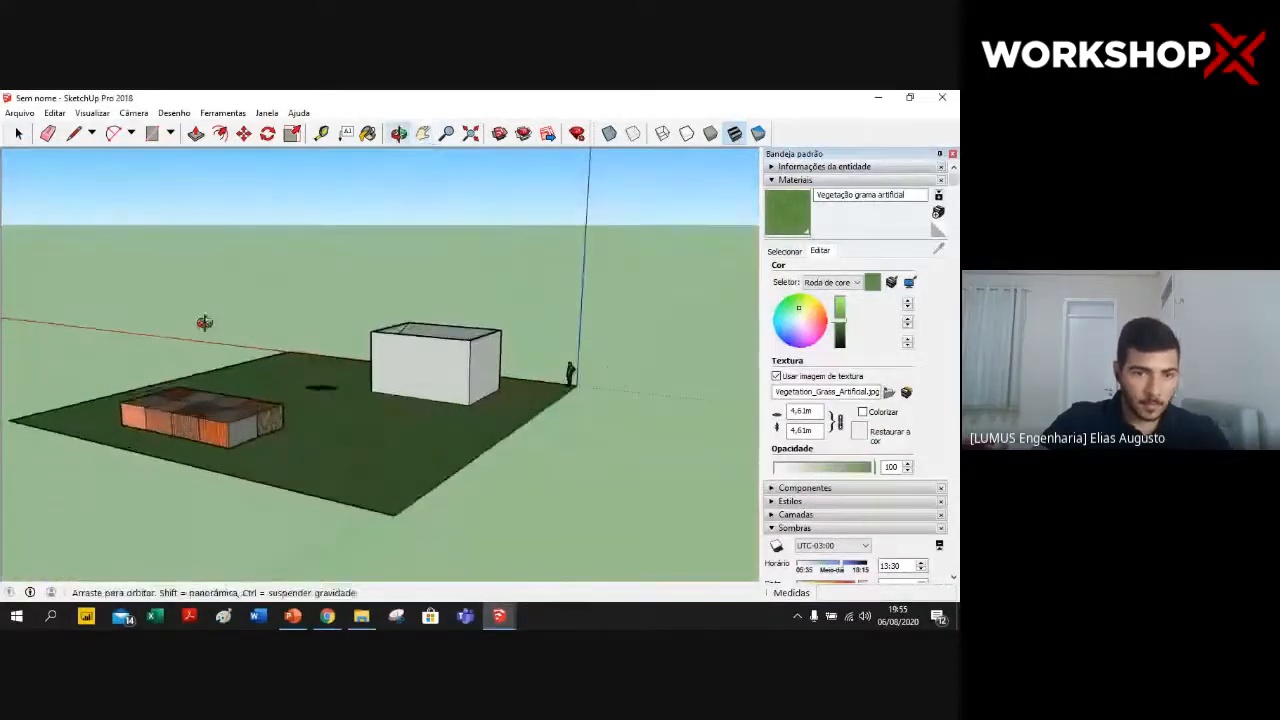
pyautogui.scroll(4, 214, 484)
pyautogui.scroll(3, 210, 364)
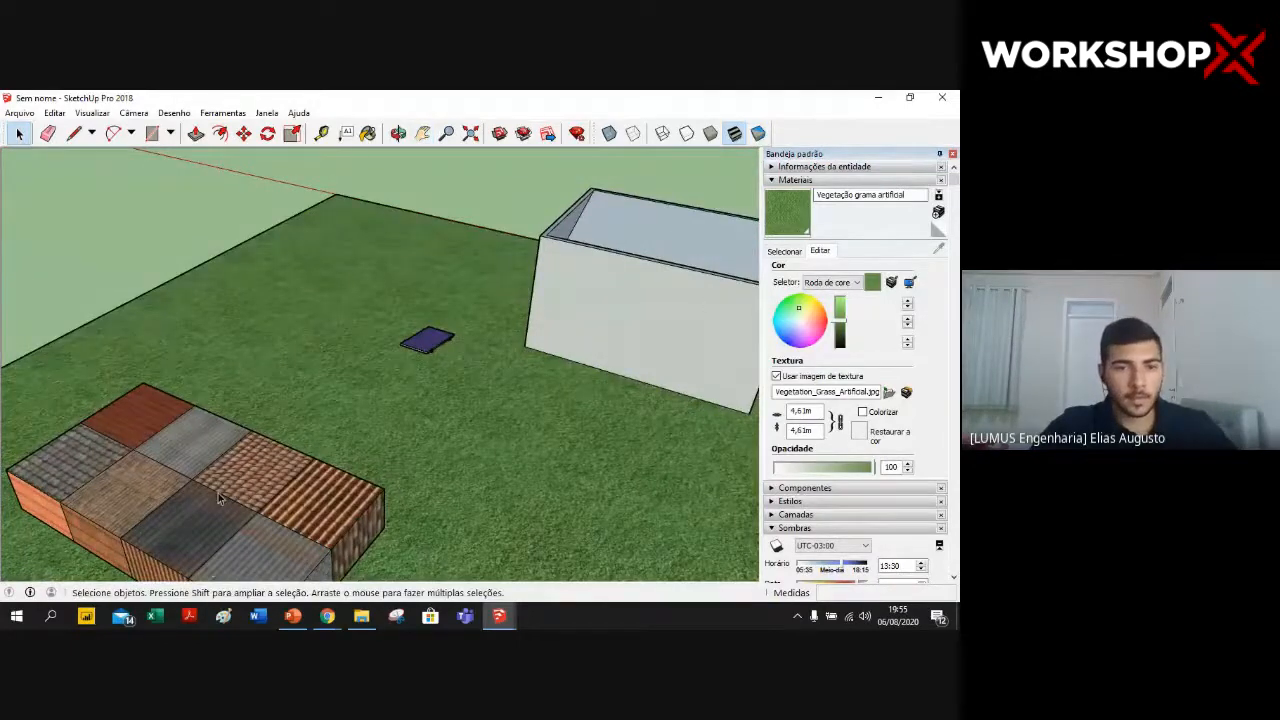
# - Sample the light grey corrugated tile from the block and paint the house's inward roof slopes with it
pyautogui.click(784, 251)
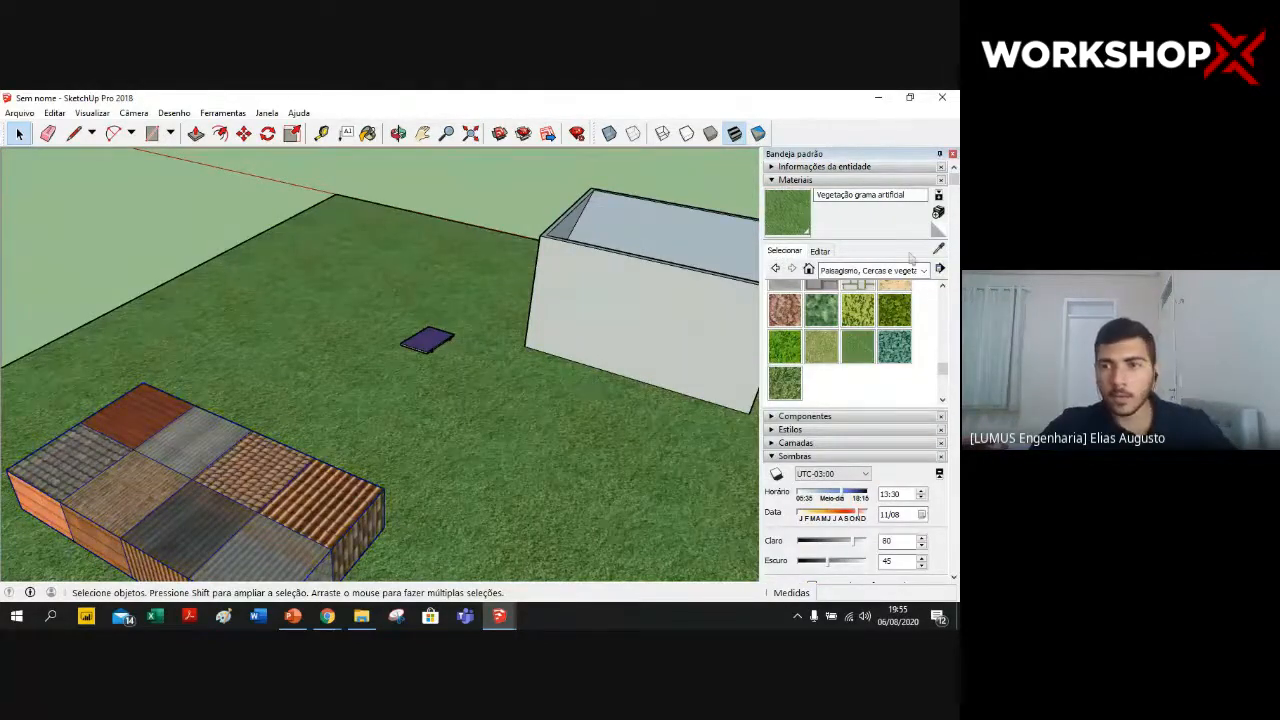
pyautogui.press('b')
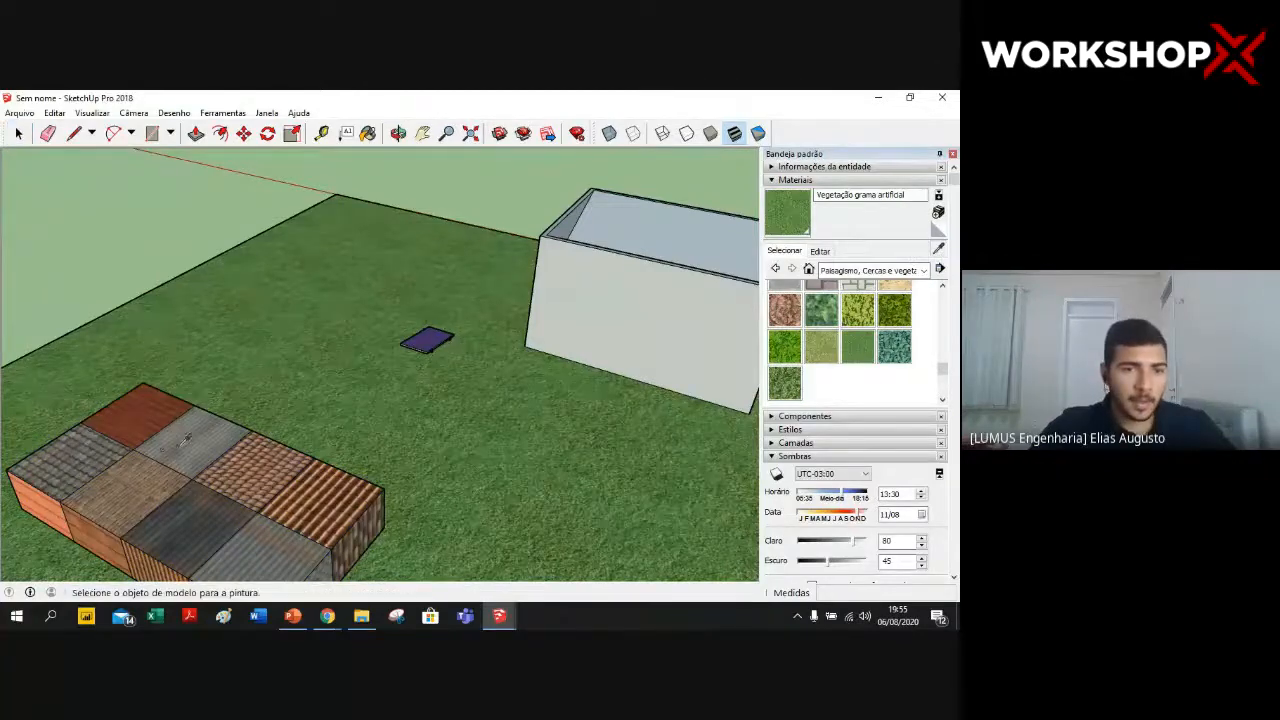
pyautogui.keyDown('alt'); pyautogui.click(186, 440); pyautogui.keyUp('alt')
pyautogui.click(668, 220)
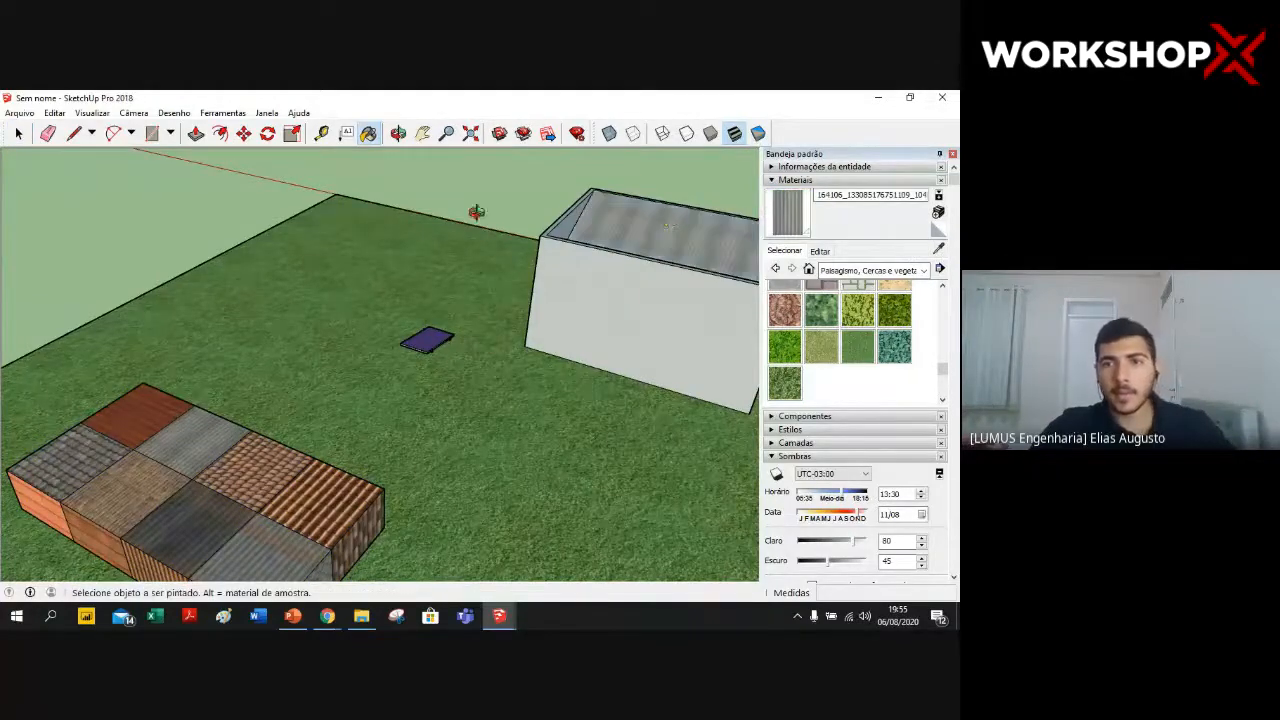
pyautogui.moveTo(476, 212)
pyautogui.mouseDown(button='middle')
pyautogui.moveTo(574, 354)
pyautogui.moveTo(531, 360)
pyautogui.moveTo(672, 463)
pyautogui.moveTo(714, 434)
pyautogui.moveTo(363, 346)
pyautogui.moveTo(280, 251)
pyautogui.moveTo(198, 260)
pyautogui.moveTo(183, 306)
pyautogui.moveTo(120, 280)
pyautogui.moveTo(466, 406)
pyautogui.moveTo(634, 294)
pyautogui.moveTo(357, 500)
pyautogui.moveTo(178, 338)
pyautogui.moveTo(183, 354)
pyautogui.moveTo(257, 374)
pyautogui.mouseUp(button='middle')
pyautogui.press('b')
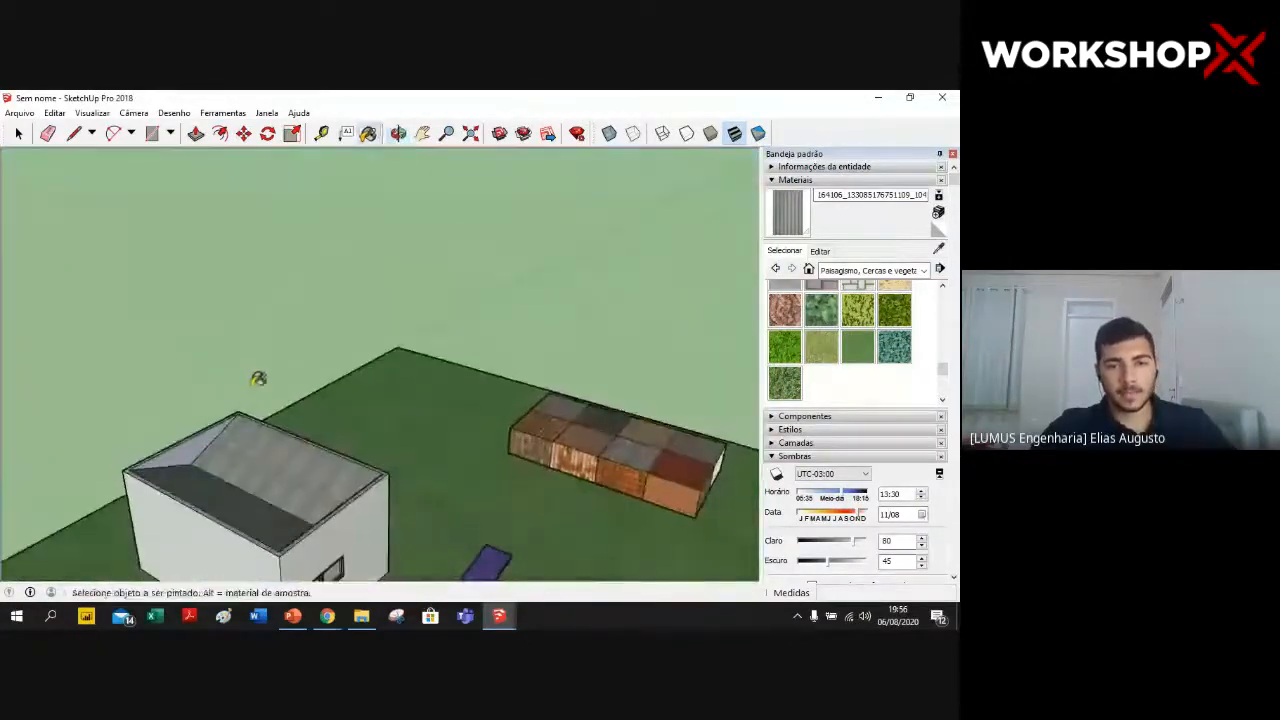
pyautogui.scroll(-2, 263, 380)
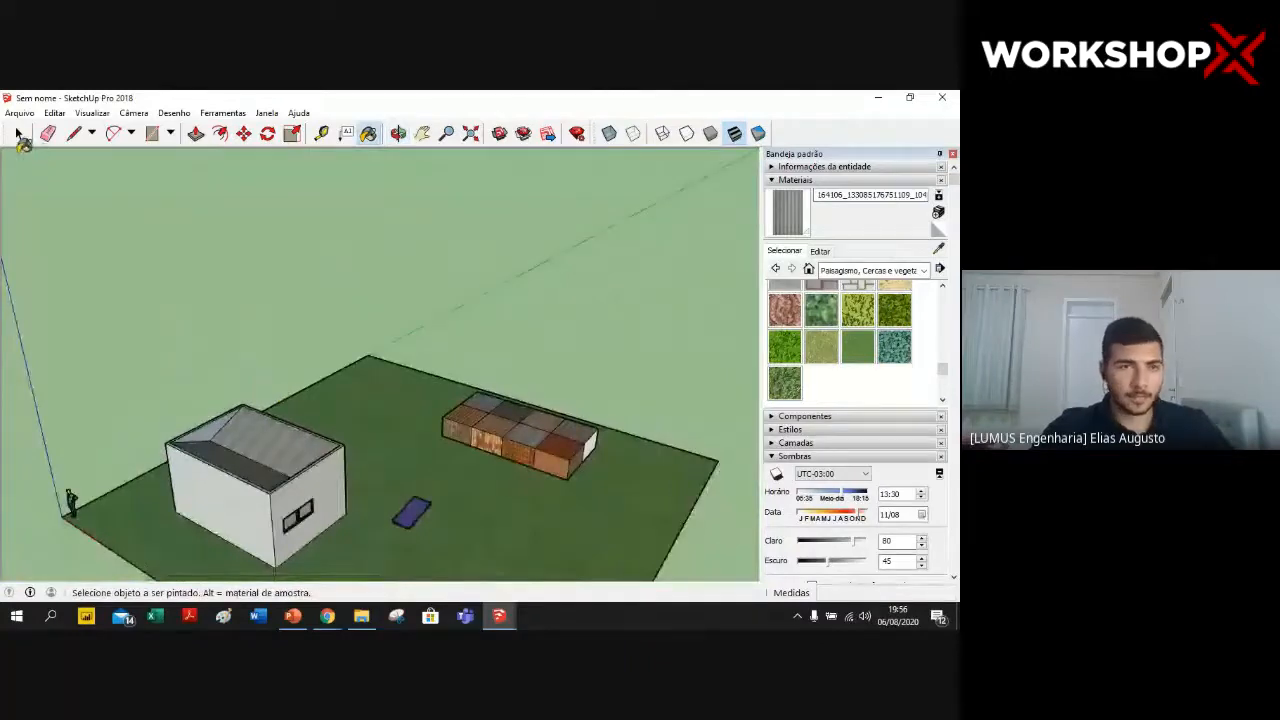
pyautogui.click(20, 134)
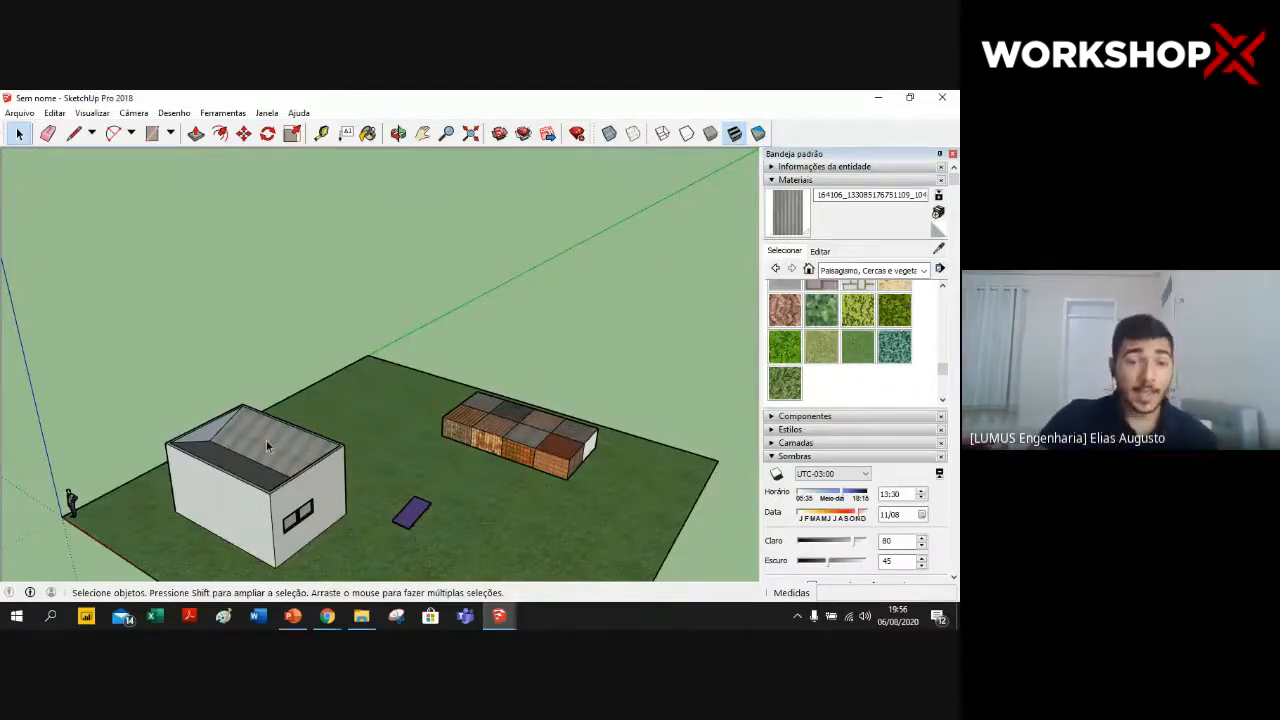
pyautogui.scroll(5, 280, 408)
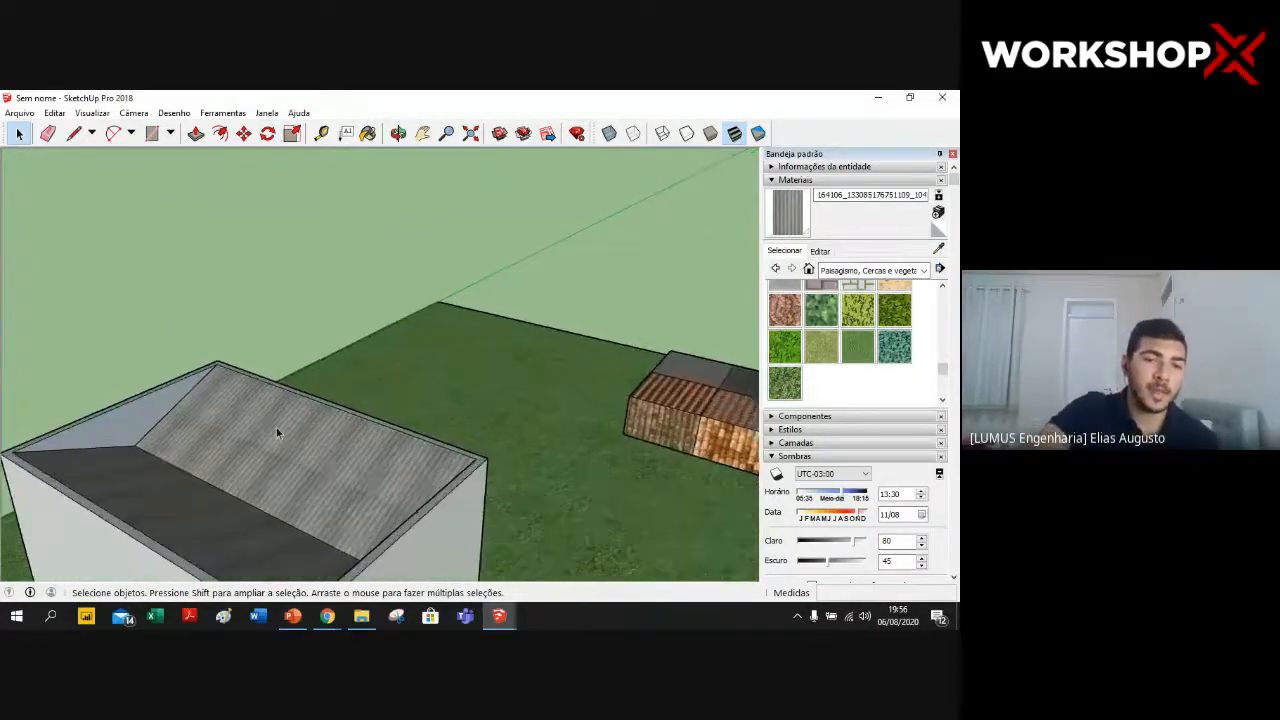
pyautogui.scroll(-3, 448, 475)
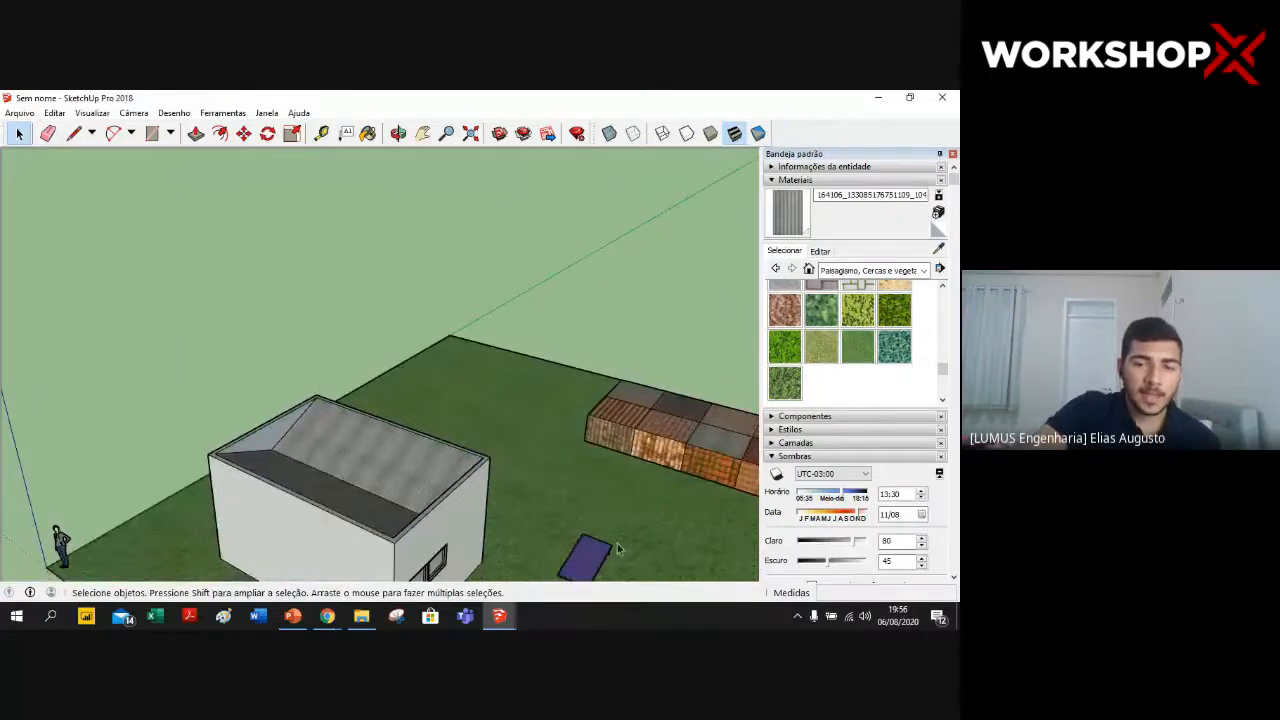
pyautogui.moveTo(658, 552); pyautogui.dragTo(745, 533, button='middle')
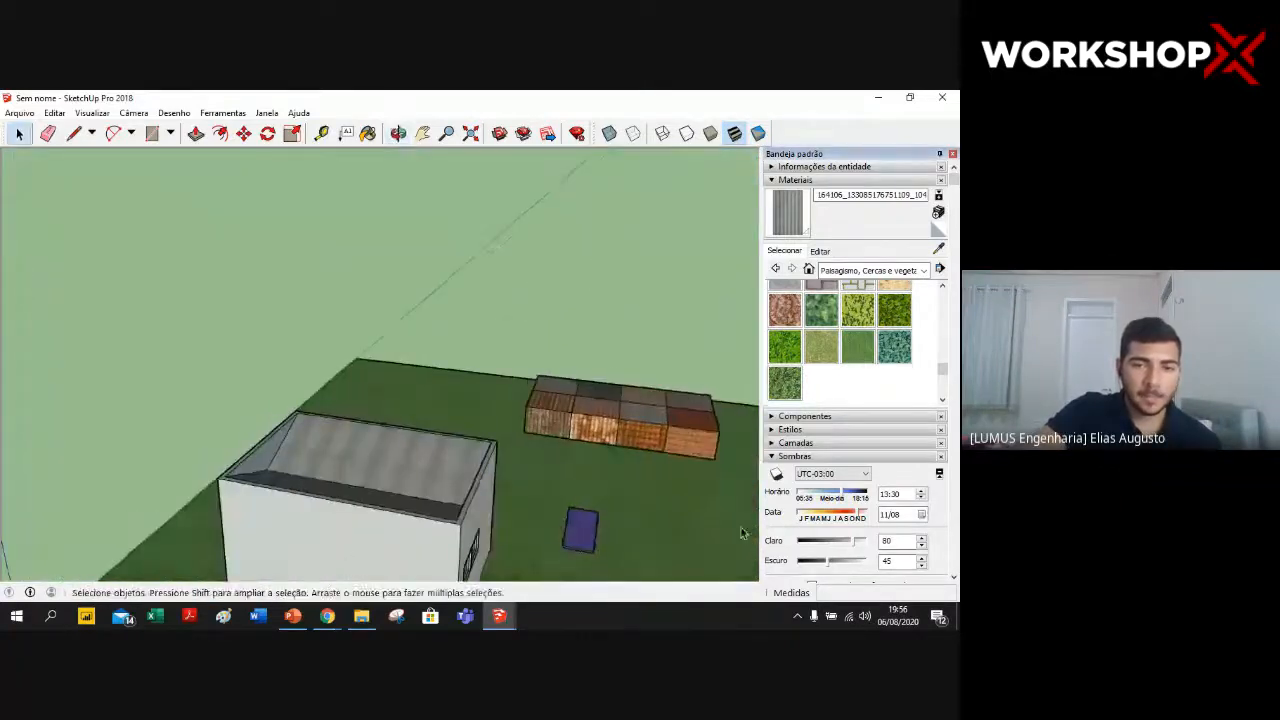
# - Check the Google Meet call in Chrome and return to the untitled house model in SketchUp
pyautogui.click(327, 616)
pyautogui.click(269, 575)
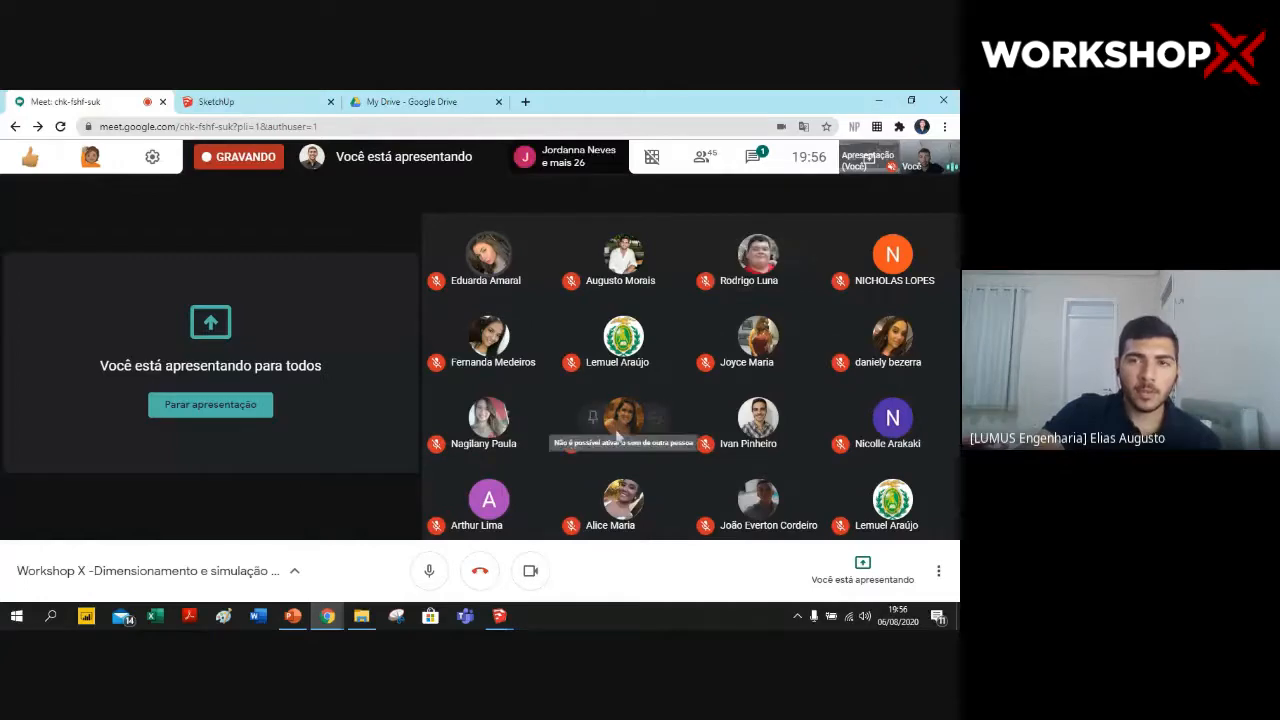
pyautogui.moveTo(499, 615)
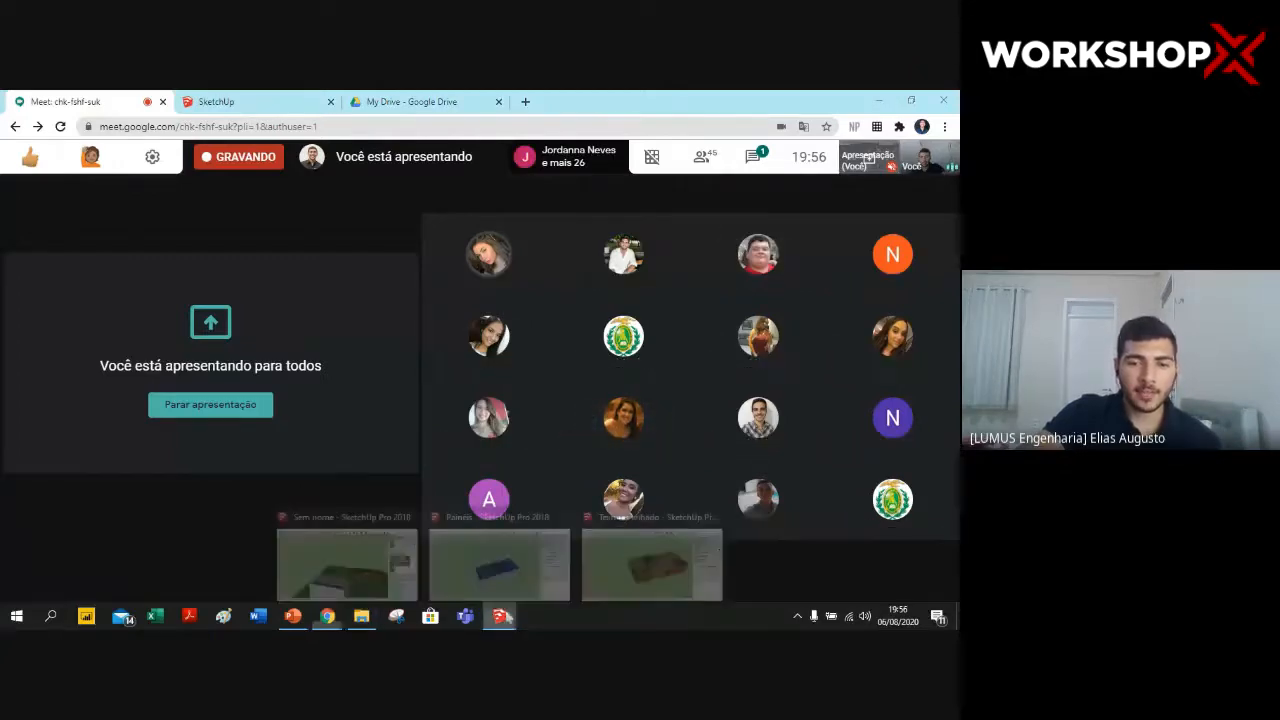
pyautogui.click(367, 566)
# - Examine the textured roof slopes, the solar panel and the roof tile samples from several angles
pyautogui.scroll(-2, 632, 520)
pyautogui.moveTo(632, 520)
pyautogui.mouseDown(button='middle')
pyautogui.moveTo(575, 516)
pyautogui.moveTo(500, 451)
pyautogui.moveTo(636, 531)
pyautogui.mouseUp(button='middle')
pyautogui.scroll(5, 594, 529)
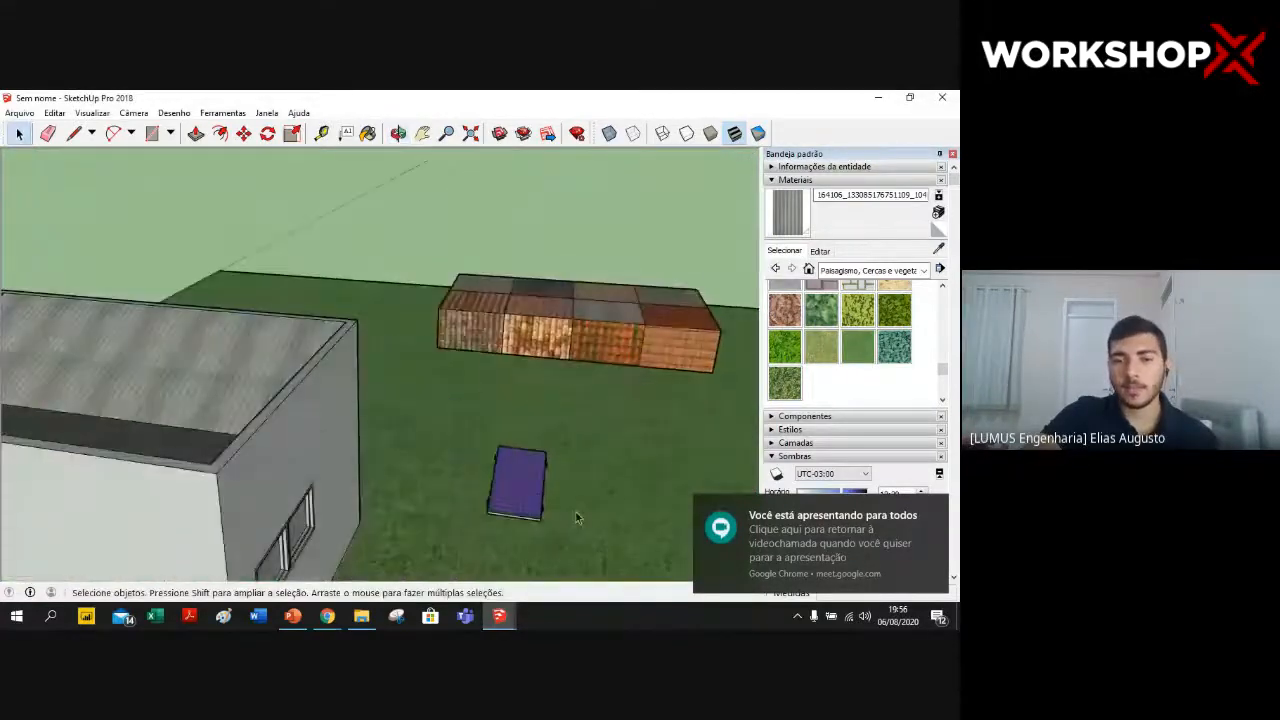
pyautogui.scroll(-1, 576, 516)
pyautogui.scroll(-3, 575, 505)
pyautogui.moveTo(476, 405); pyautogui.dragTo(482, 458, button='middle')
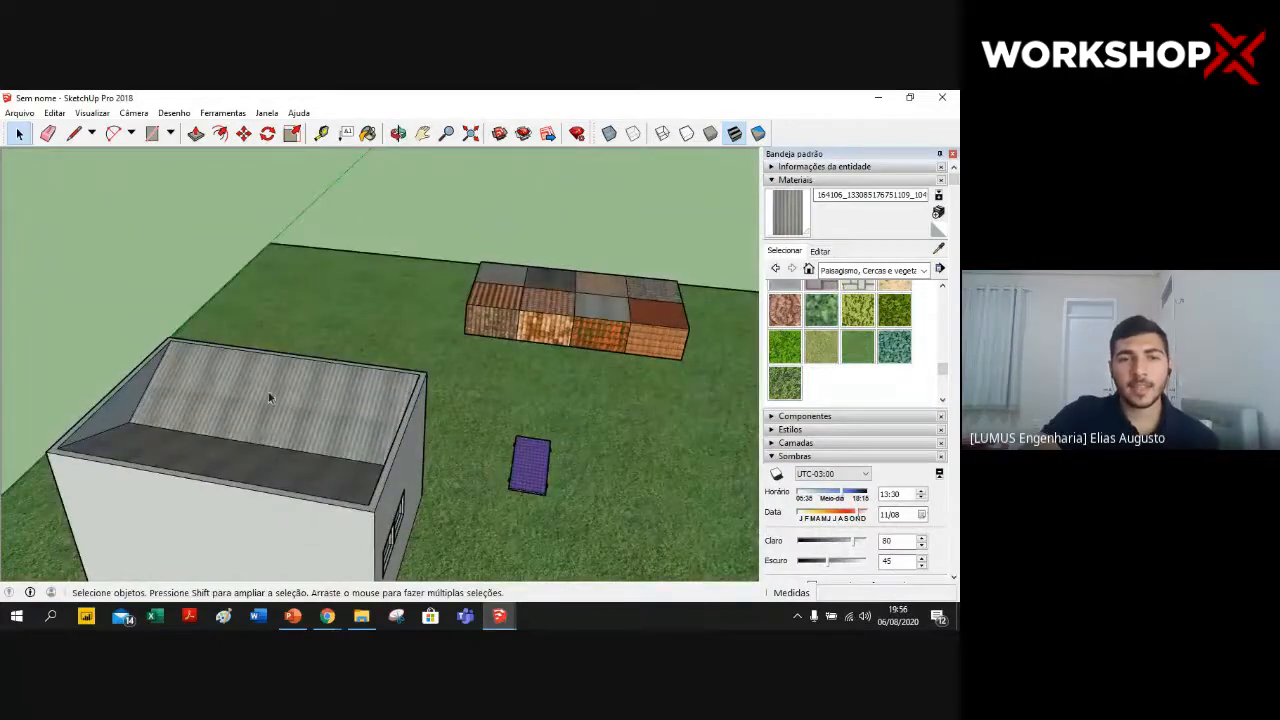
pyautogui.click(298, 393)
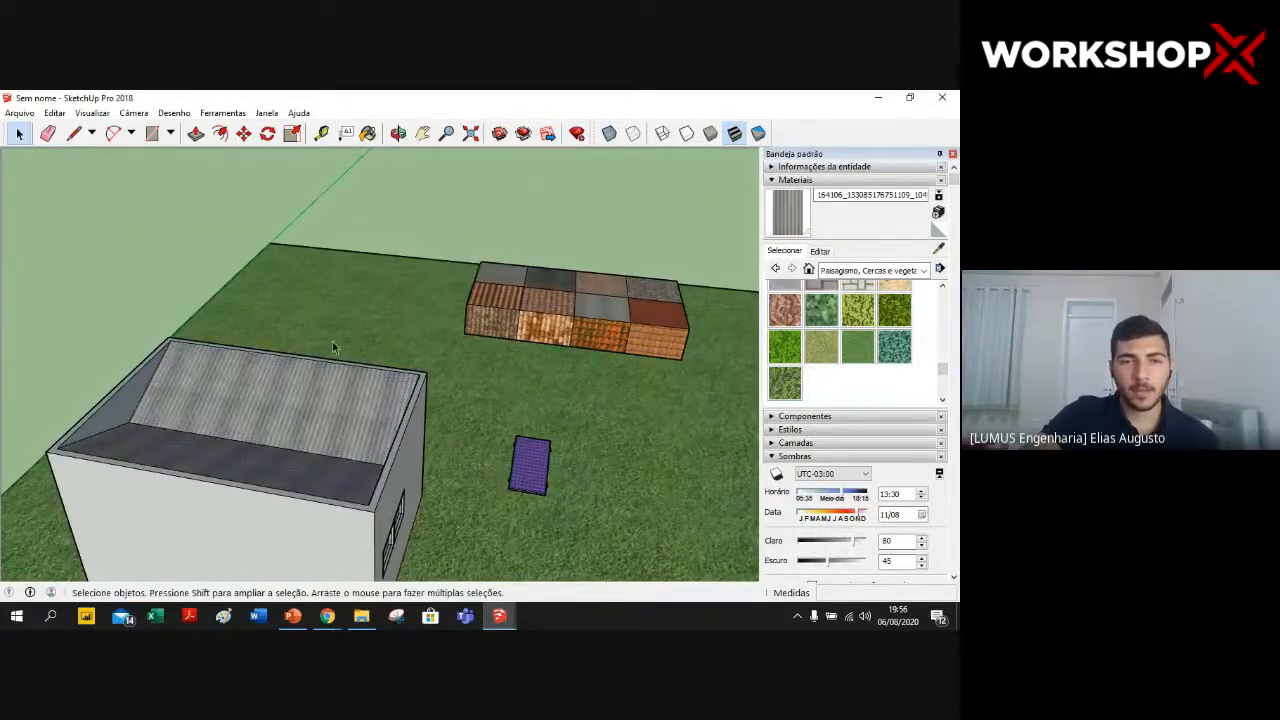
pyautogui.click(381, 338)
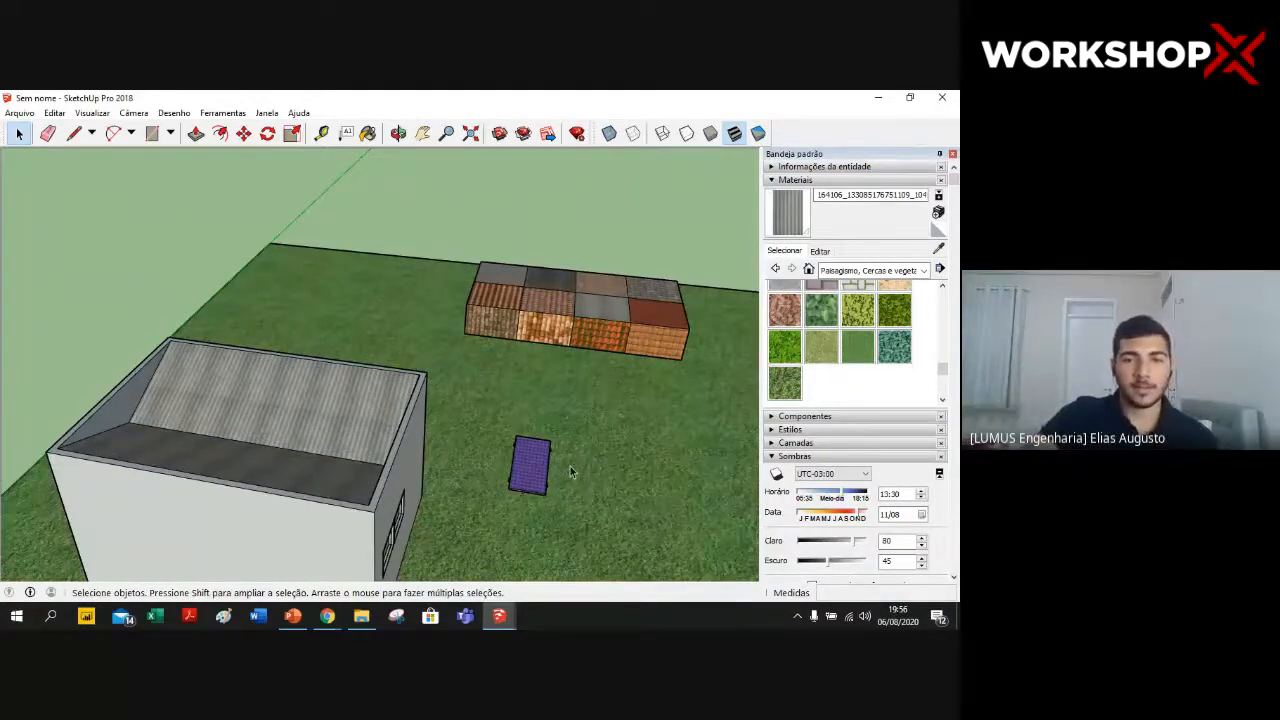
pyautogui.press('o')
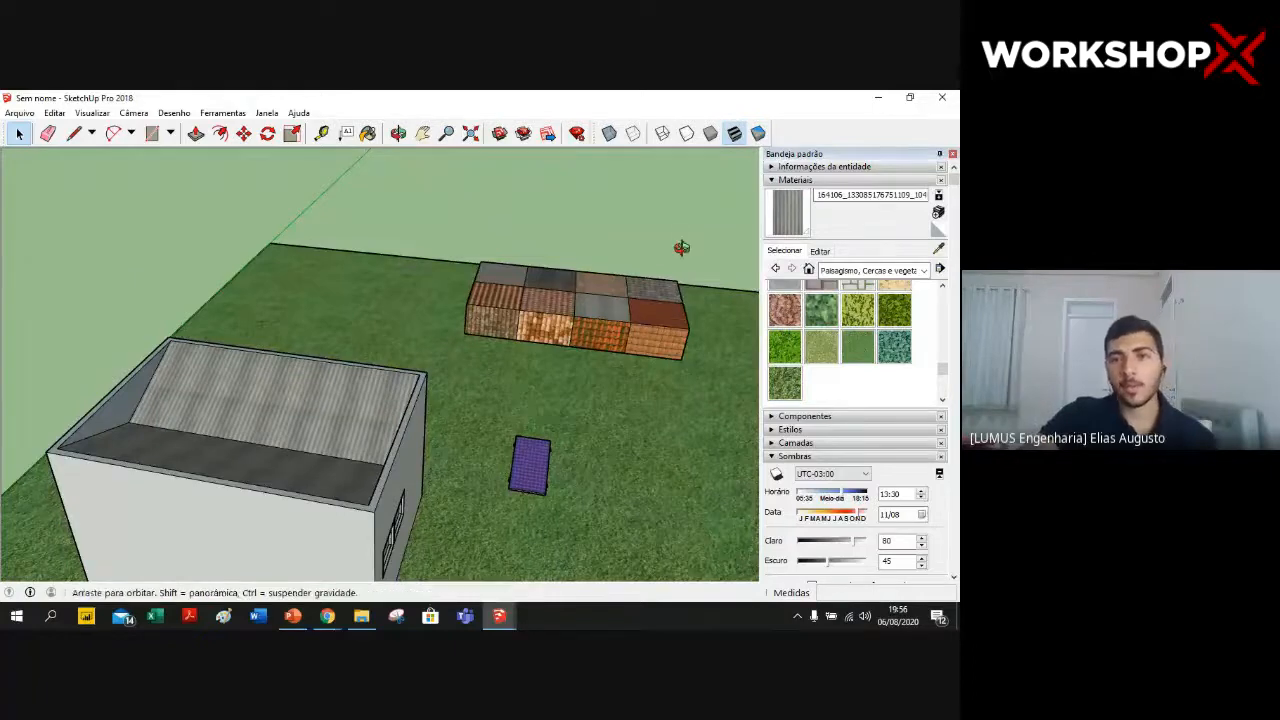
pyautogui.moveTo(681, 247); pyautogui.dragTo(679, 338, button='middle')
pyautogui.scroll(4, 625, 238)
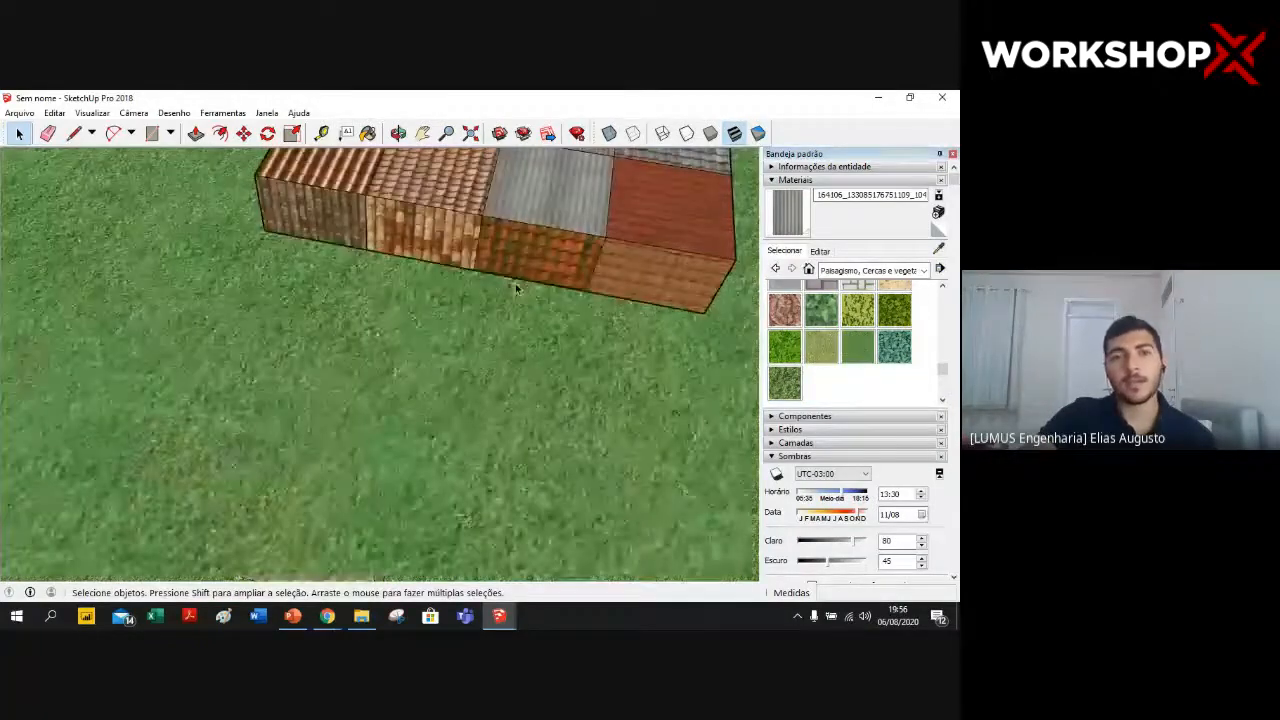
pyautogui.scroll(-5, 490, 284)
pyautogui.moveTo(407, 503); pyautogui.dragTo(429, 521, button='middle')
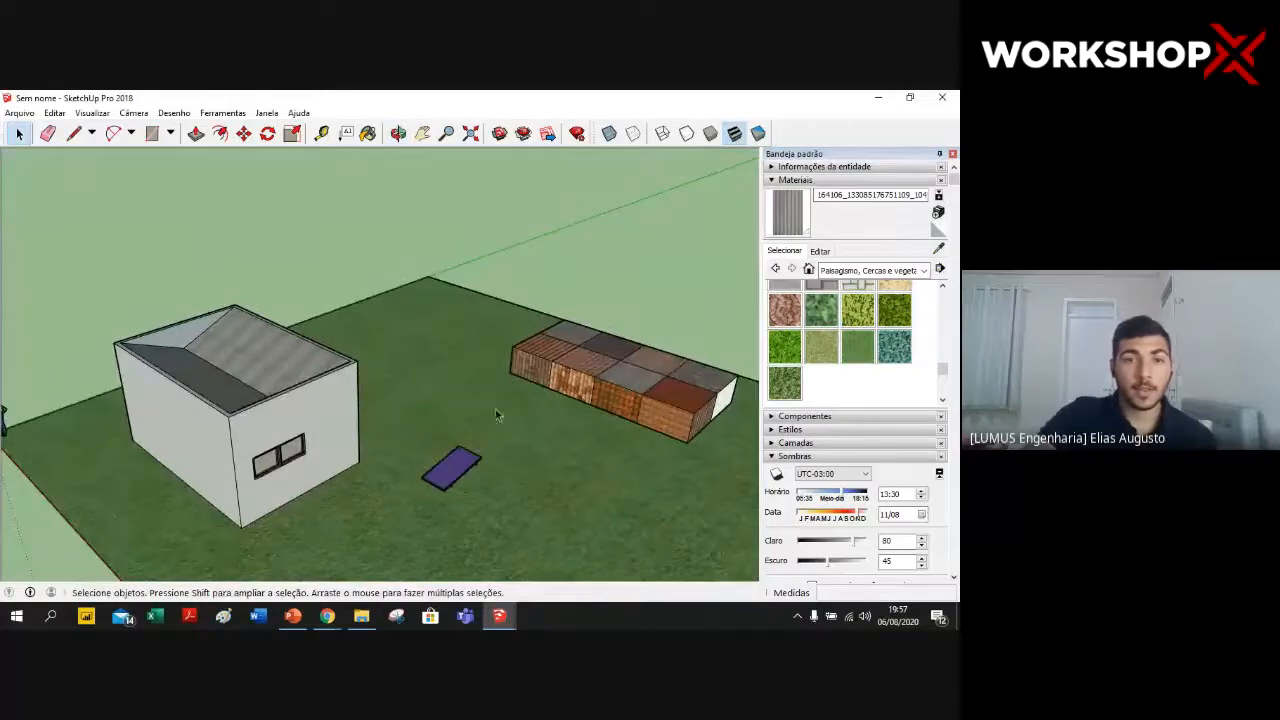
# - Rotate the solar panel 90° on the ground plane about its upper corner
pyautogui.scroll(4, 500, 452)
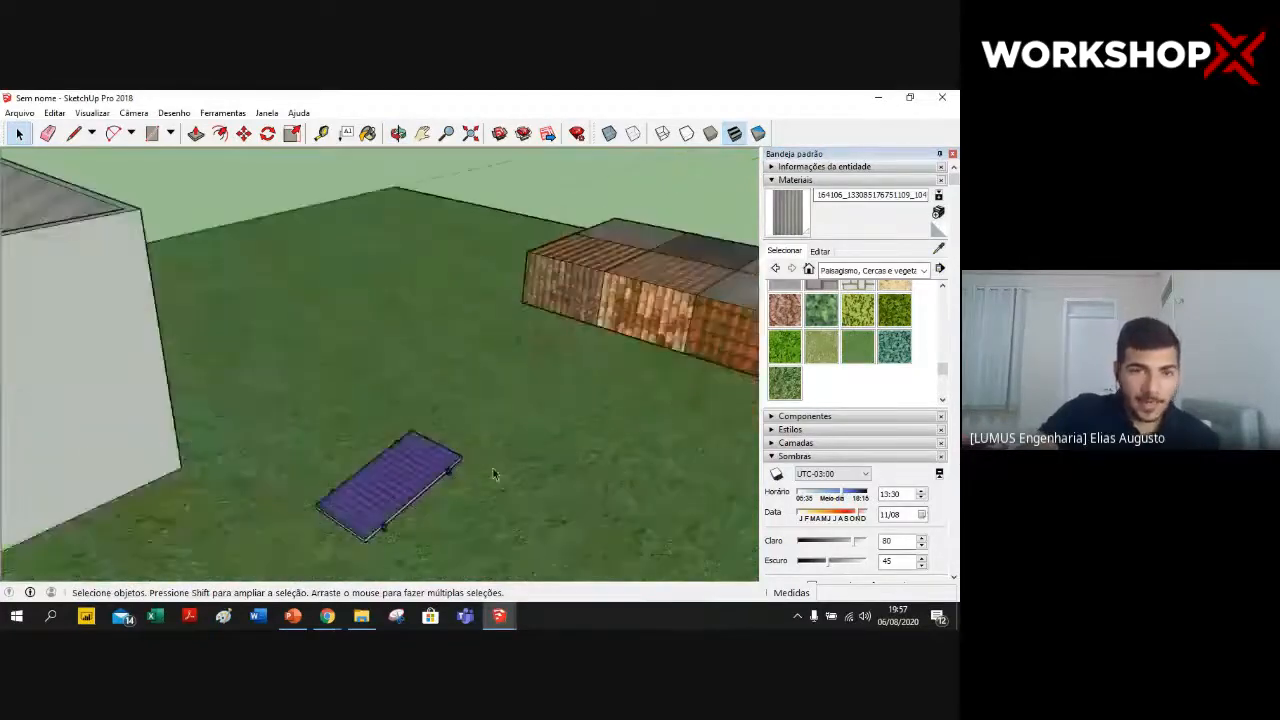
pyautogui.scroll(1, 493, 475)
pyautogui.click(267, 133)
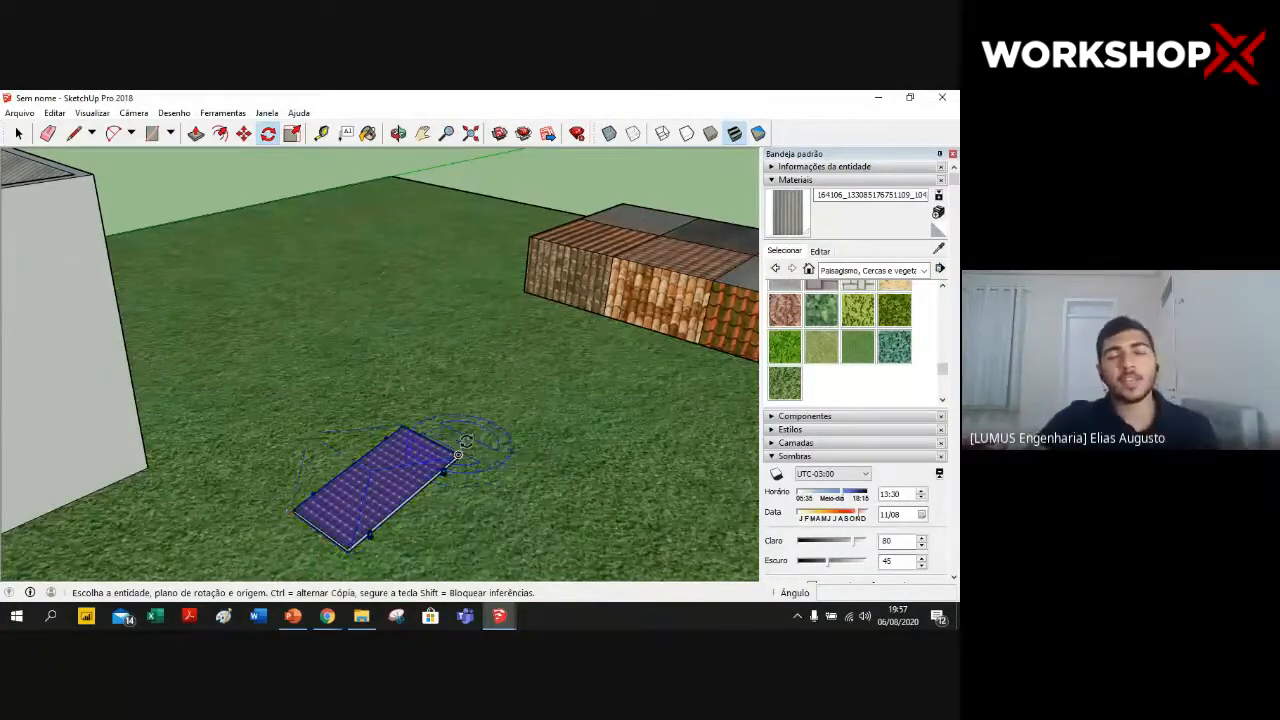
pyautogui.click(458, 455)
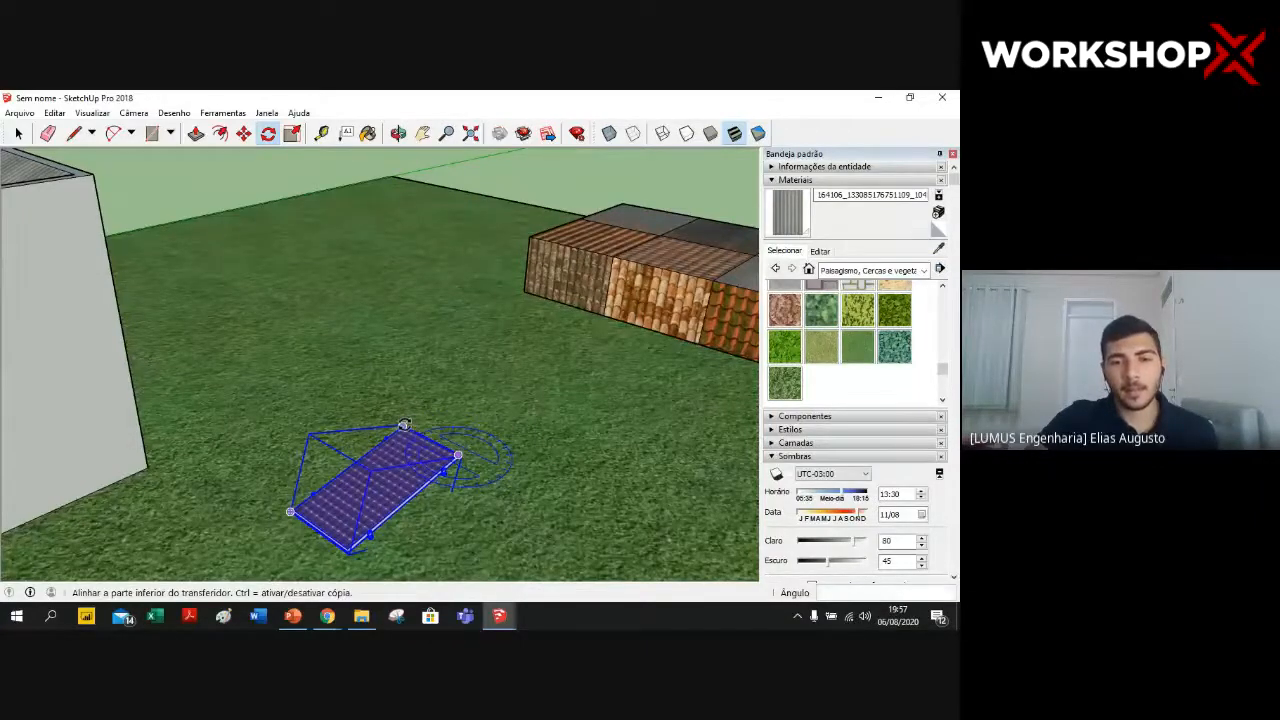
pyautogui.click(404, 425)
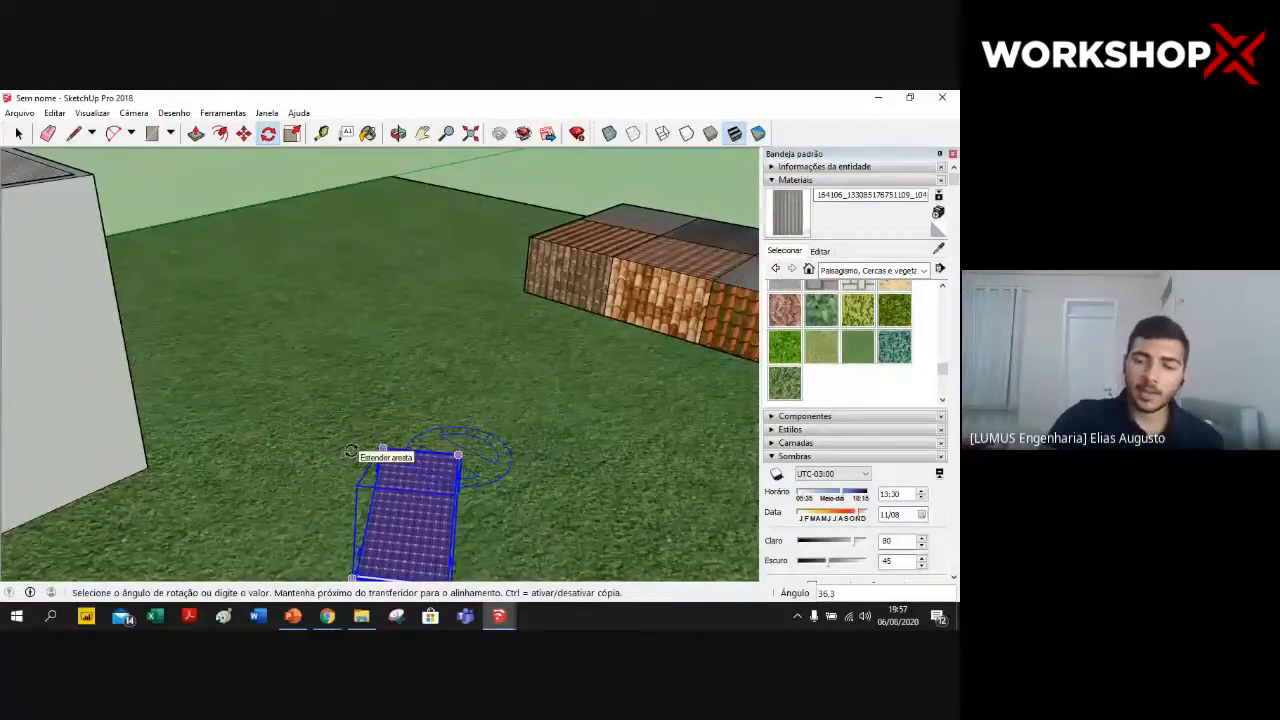
pyautogui.press('Return')
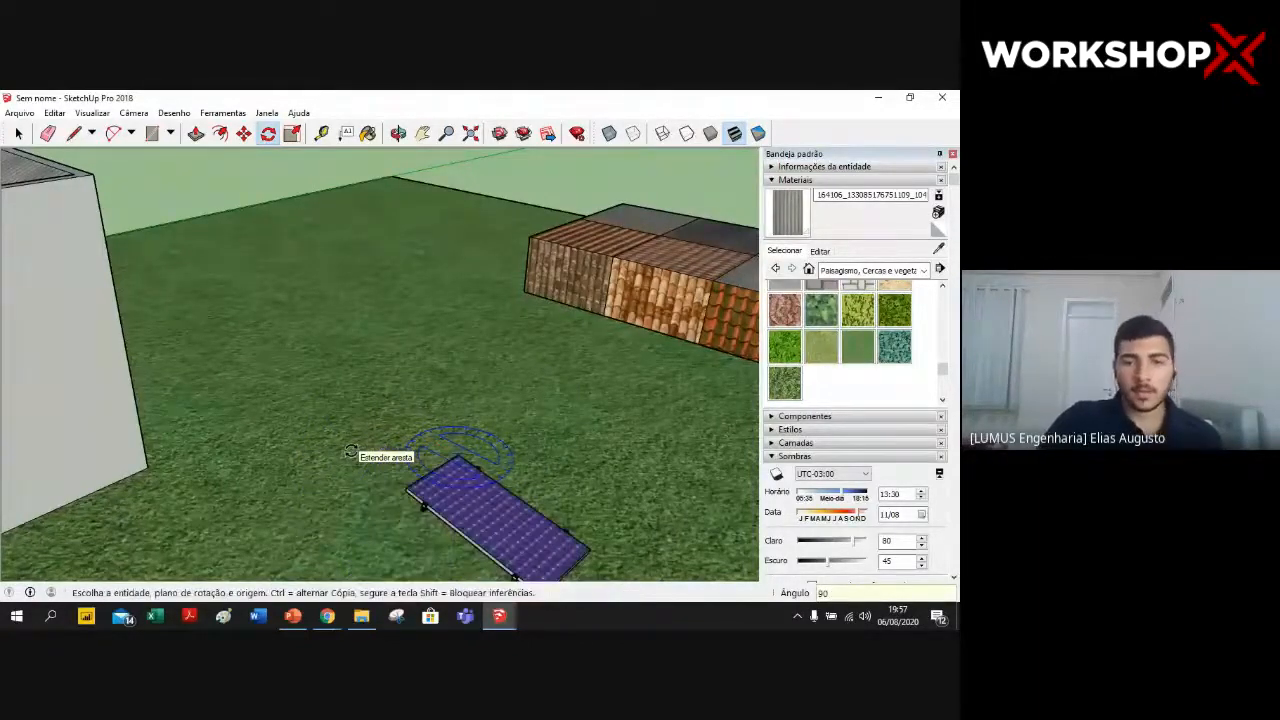
# - Rotate the solar panel about 16,3° in the vertical plane around its end corner to change its tilt
pyautogui.moveTo(390, 436); pyautogui.dragTo(498, 498, button='middle')
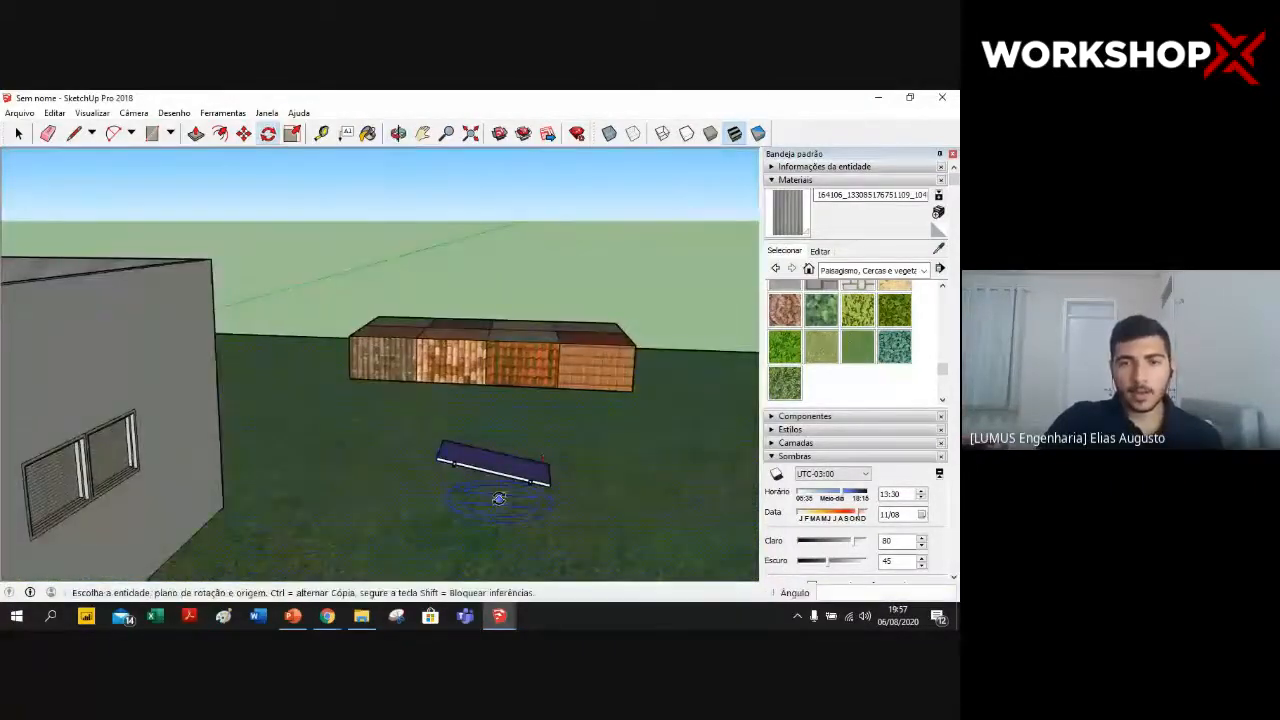
pyautogui.click(446, 461)
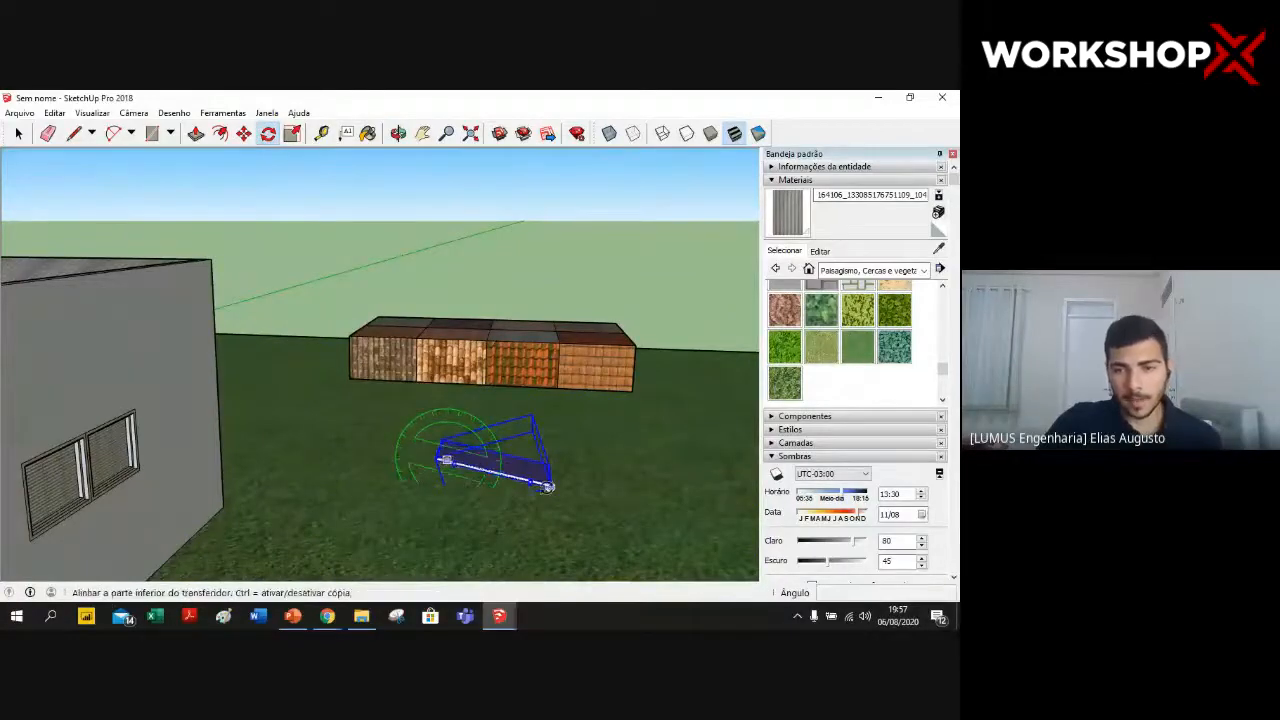
pyautogui.scroll(6, 550, 486)
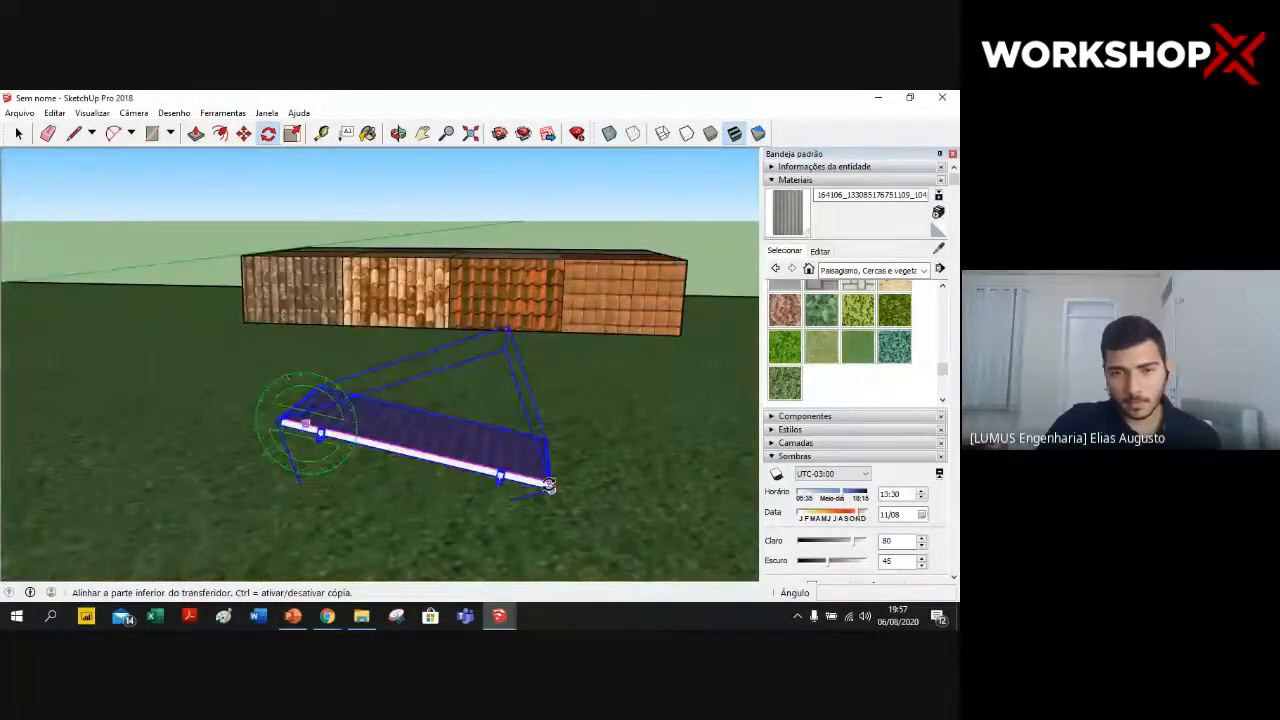
pyautogui.click(550, 488)
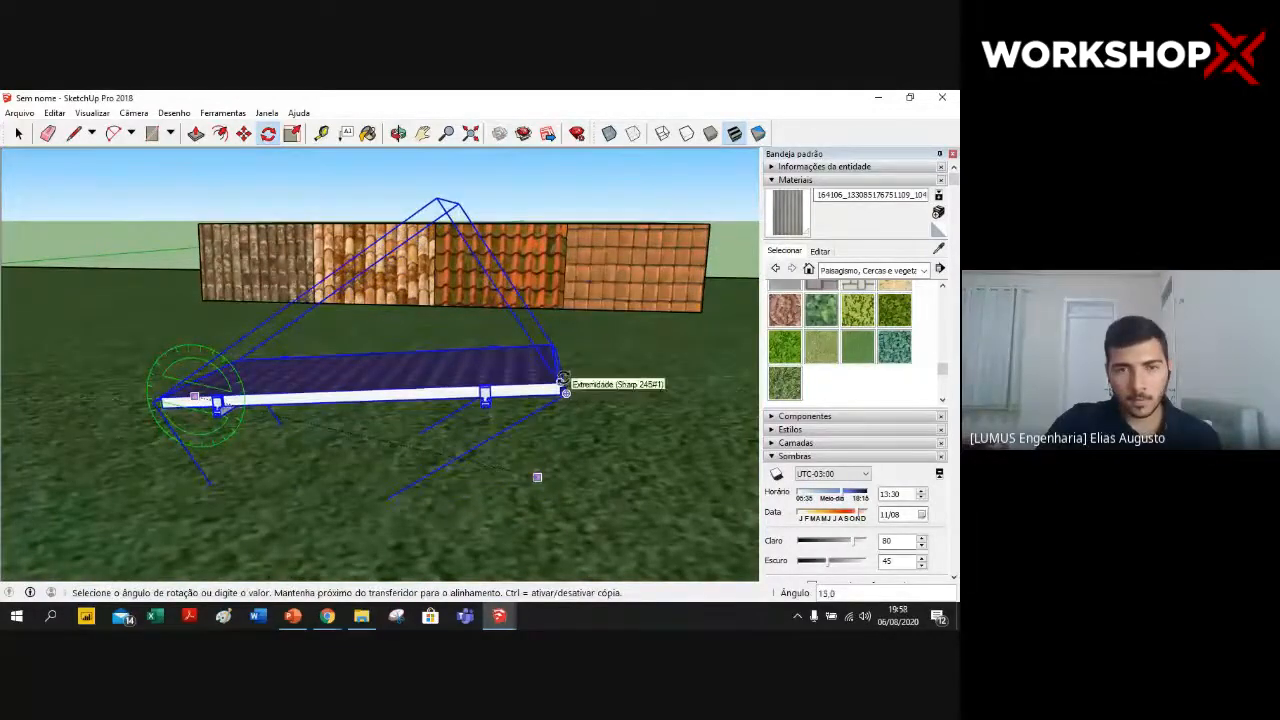
pyautogui.click(563, 372)
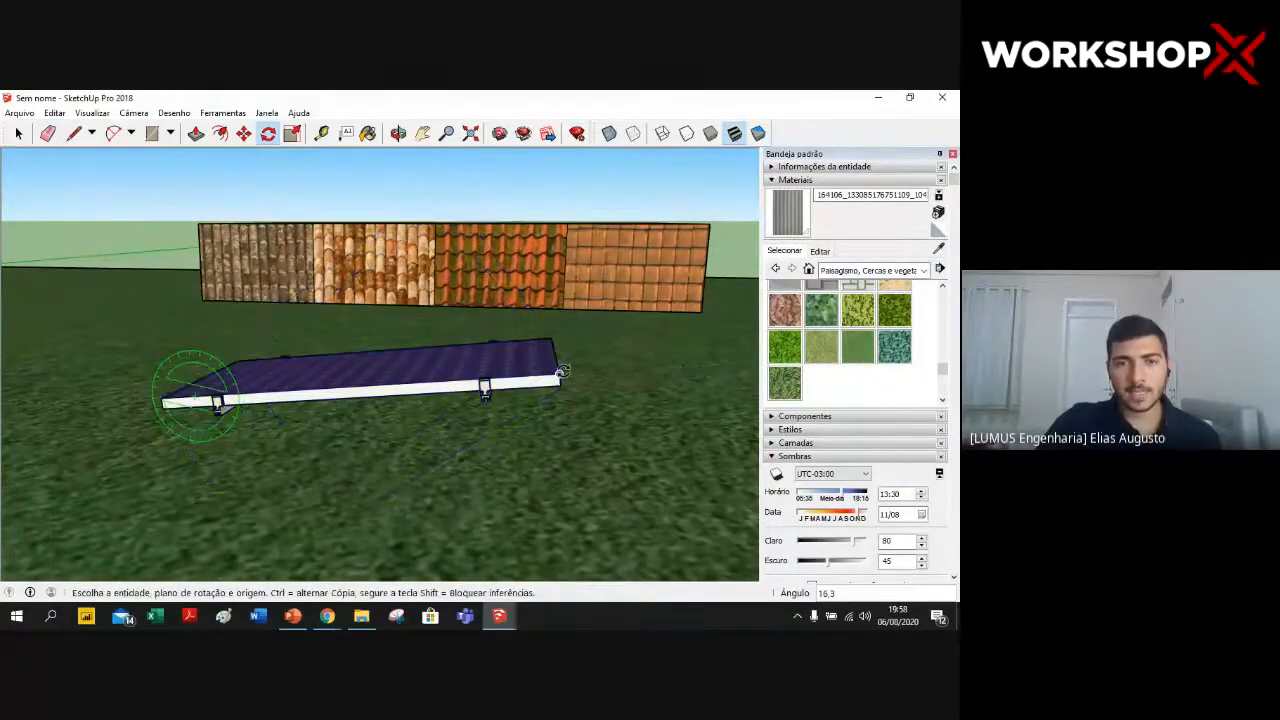
pyautogui.moveTo(563, 372); pyautogui.dragTo(220, 186, button='middle')
pyautogui.press('space')
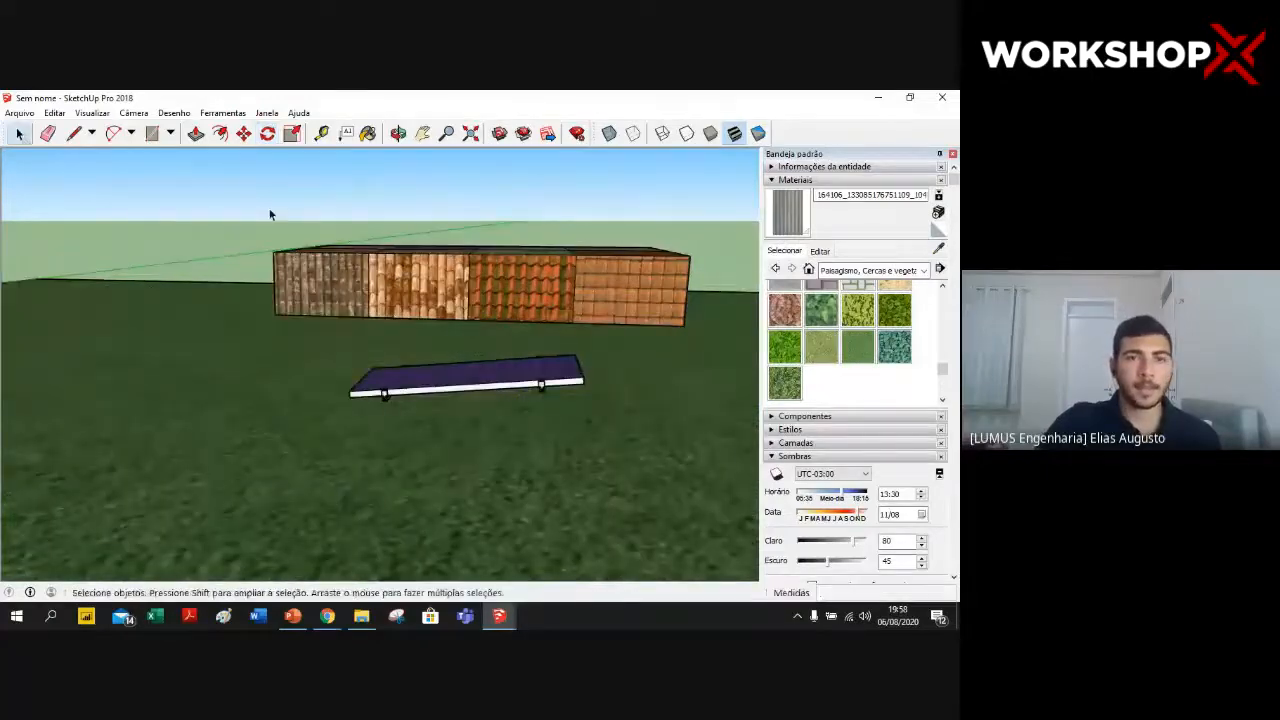
# - Copy the solar panel by its end corner from the ground onto the inner corner of the house's parapet roof
pyautogui.moveTo(600, 277); pyautogui.dragTo(267, 257, button='middle')
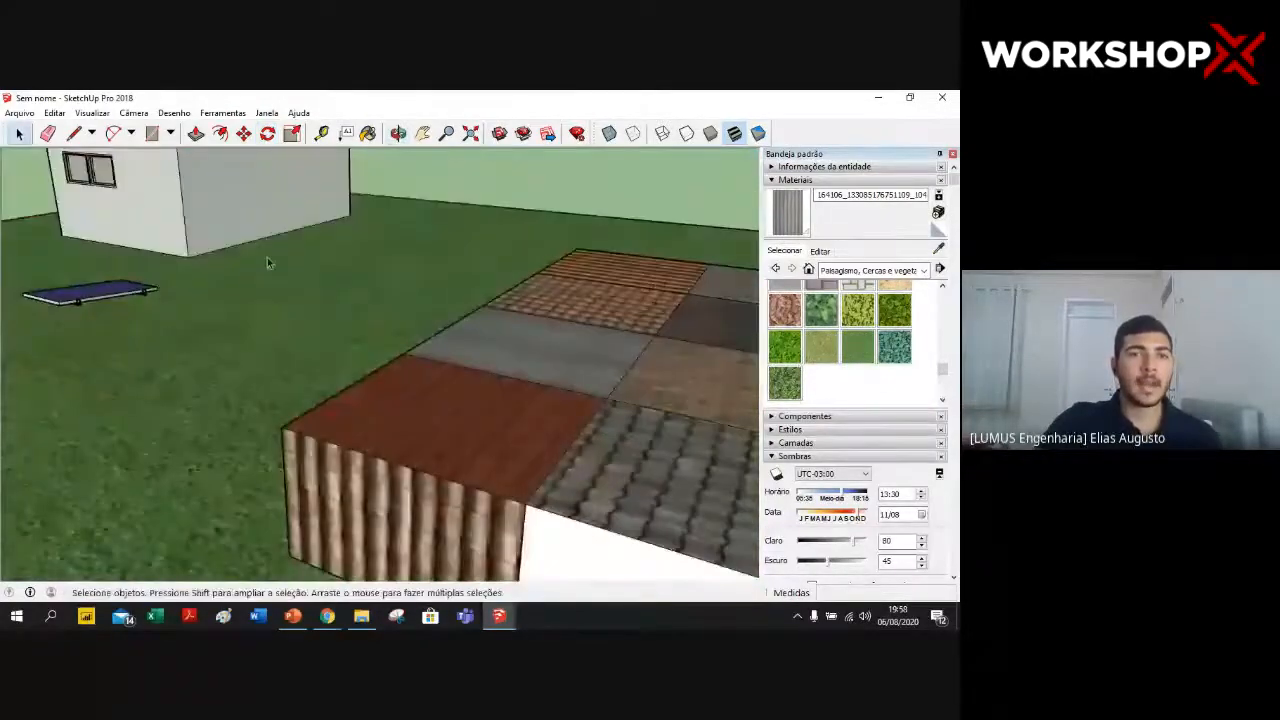
pyautogui.click(422, 133)
pyautogui.moveTo(258, 288); pyautogui.dragTo(338, 508)
pyautogui.scroll(3, 329, 515)
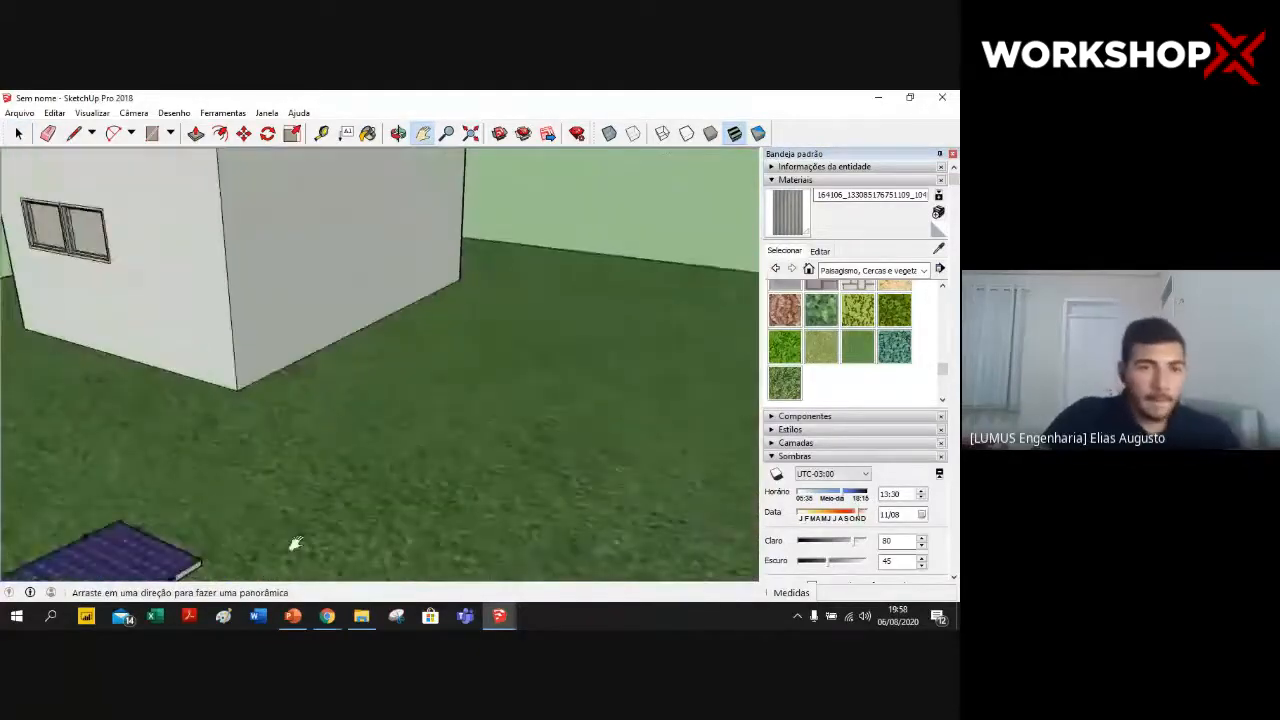
pyautogui.click(244, 133)
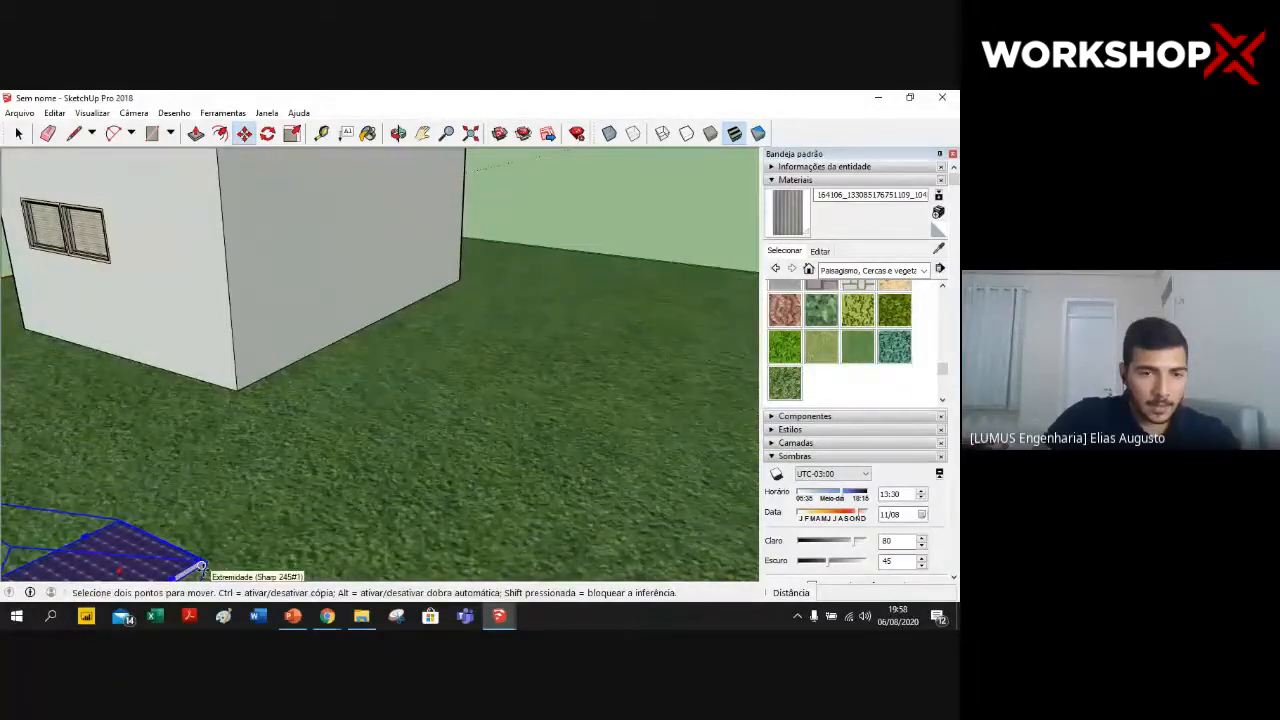
pyautogui.click(201, 568)
pyautogui.press('ctrl')
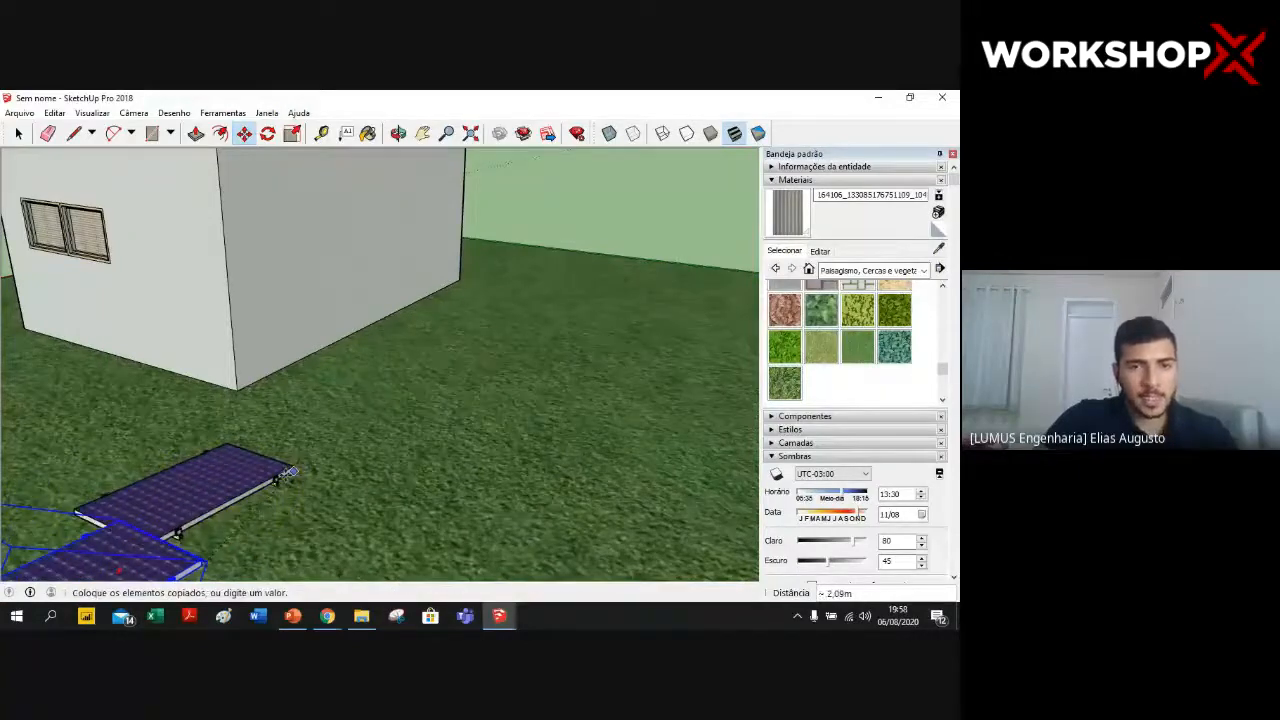
pyautogui.moveTo(436, 188); pyautogui.dragTo(135, 318, button='middle')
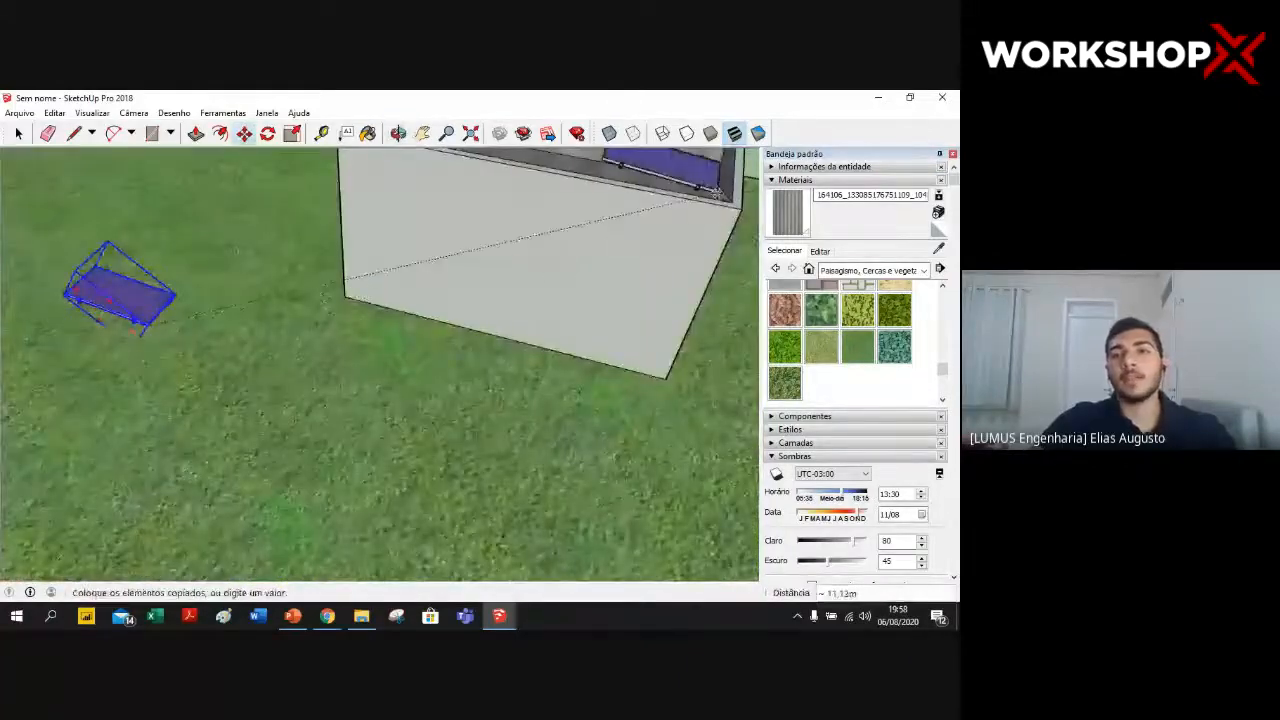
pyautogui.scroll(3, 725, 195)
pyautogui.scroll(2, 725, 195)
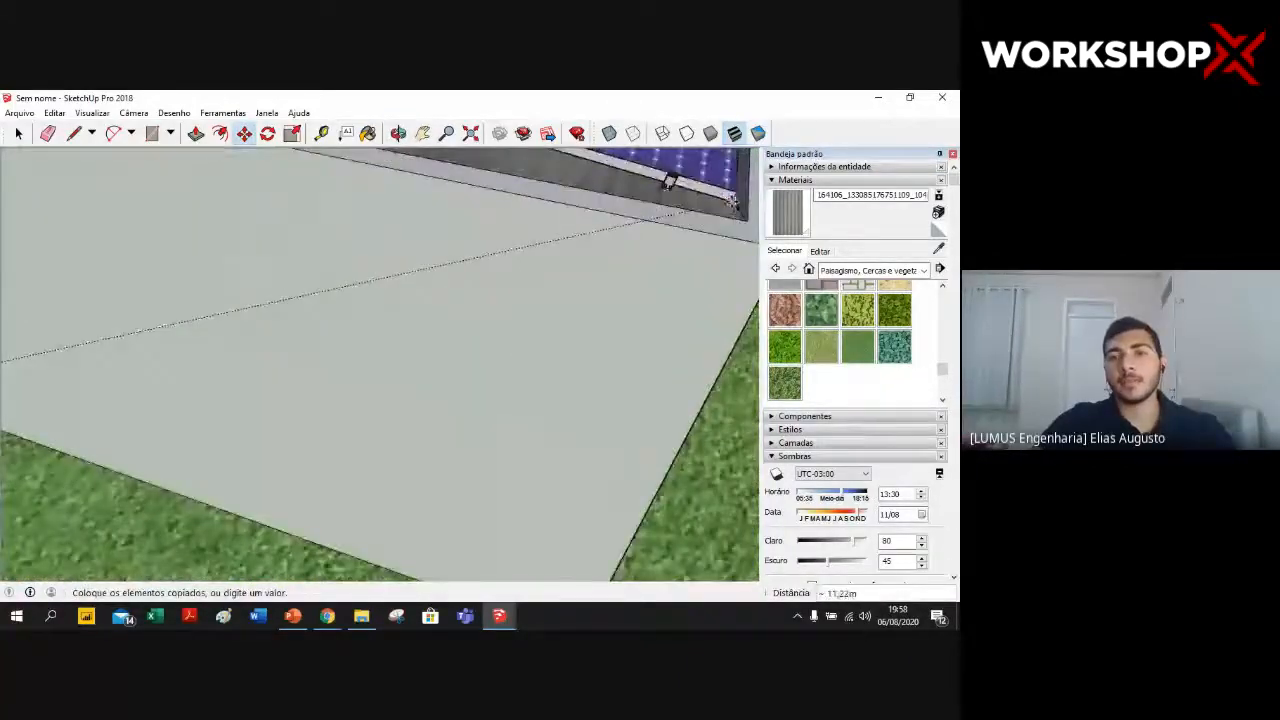
pyautogui.click(745, 218)
pyautogui.scroll(-5, 600, 280)
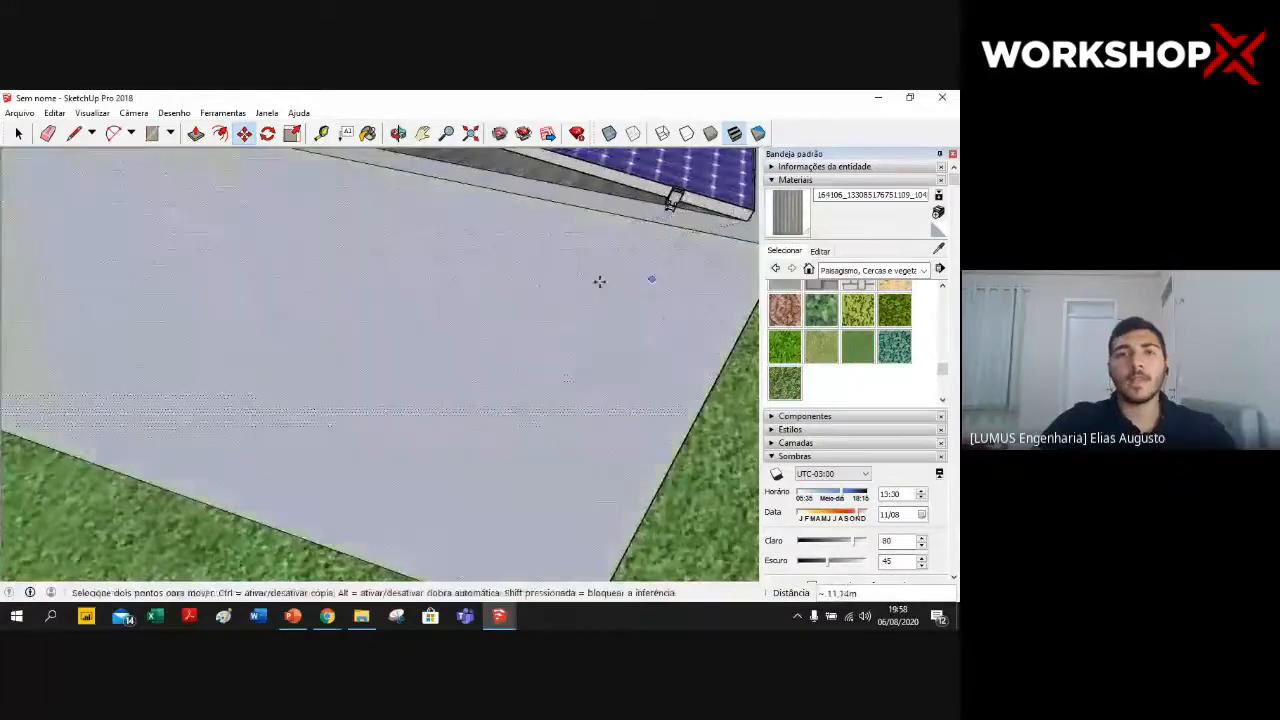
pyautogui.click(18, 133)
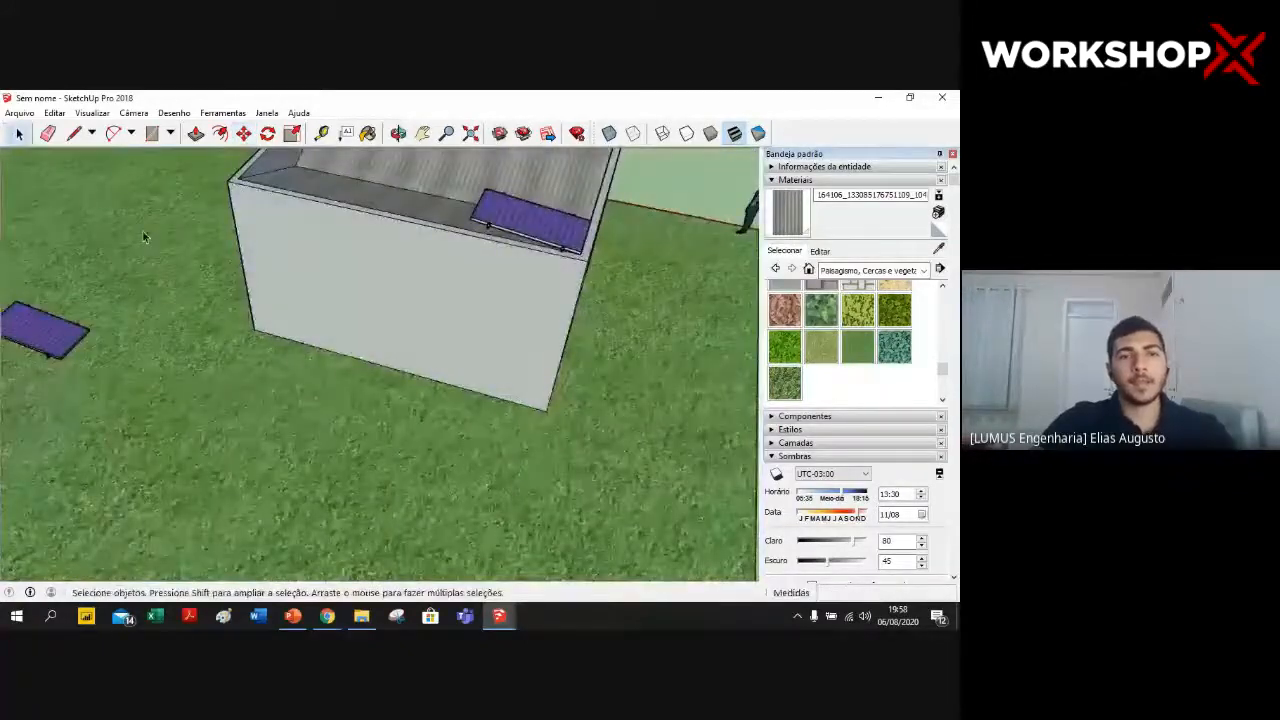
# - Rotate the roof's solar panel about 6,3° in the vertical plane around its end corner to level it with the long parapet
pyautogui.moveTo(157, 231); pyautogui.dragTo(271, 177, button='middle')
pyautogui.press('h')
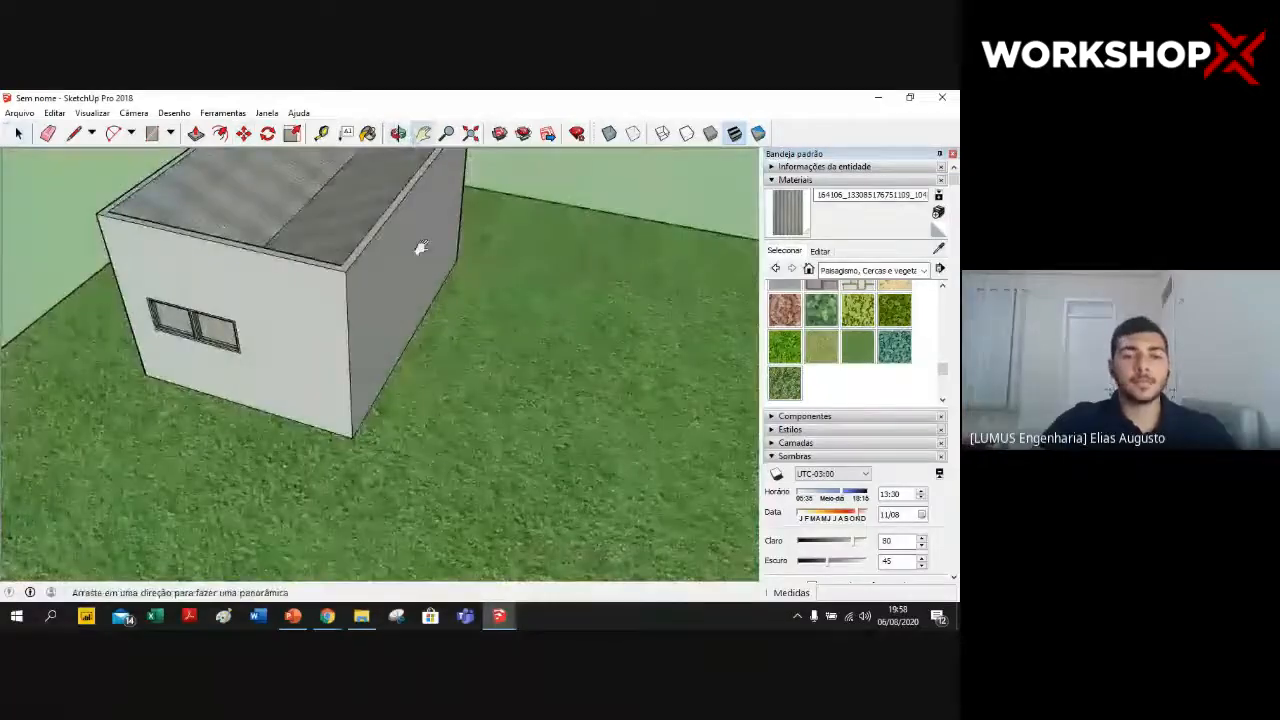
pyautogui.moveTo(423, 245); pyautogui.dragTo(380, 420, button='middle')
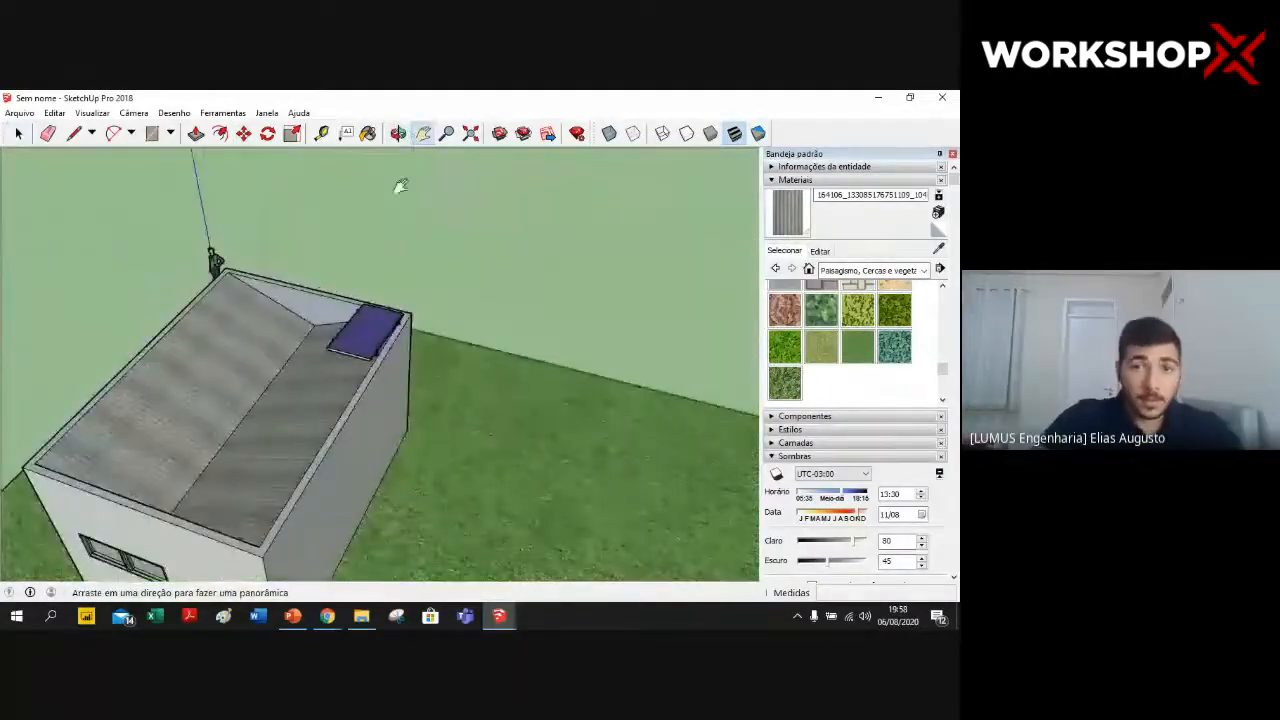
pyautogui.click(398, 133)
pyautogui.moveTo(329, 237); pyautogui.dragTo(333, 322)
pyautogui.scroll(5, 359, 338)
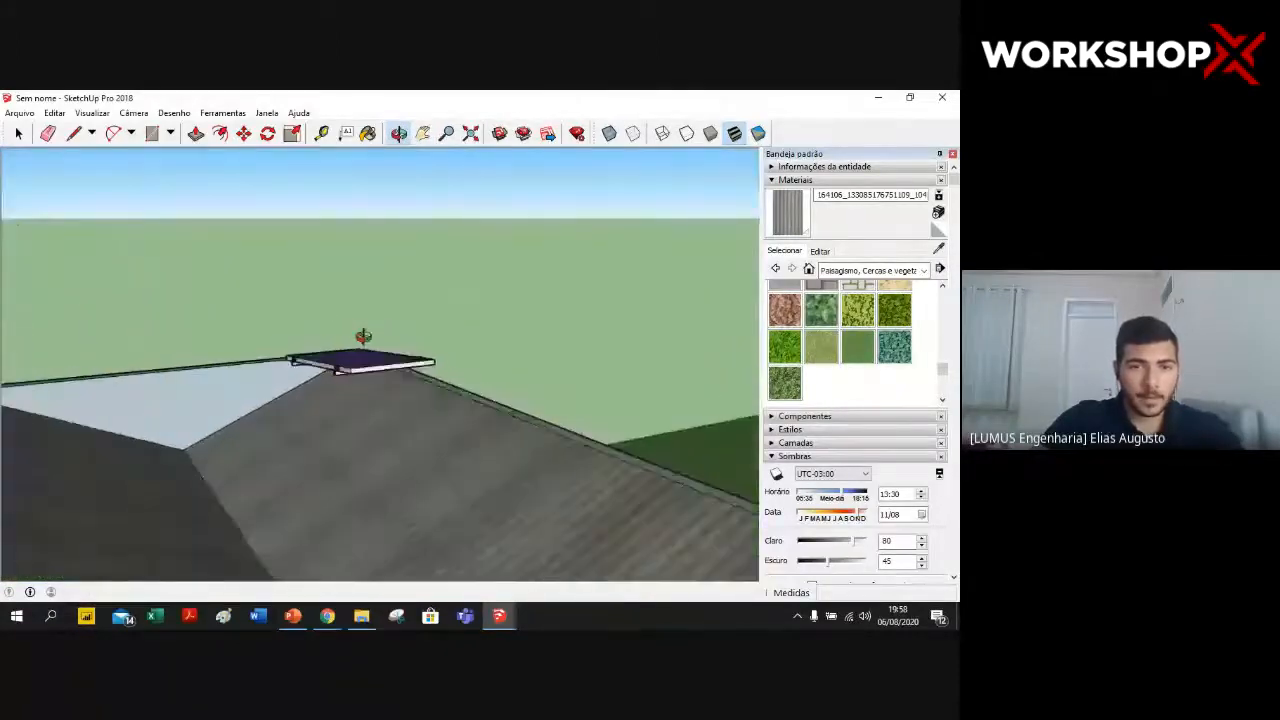
pyautogui.click(268, 133)
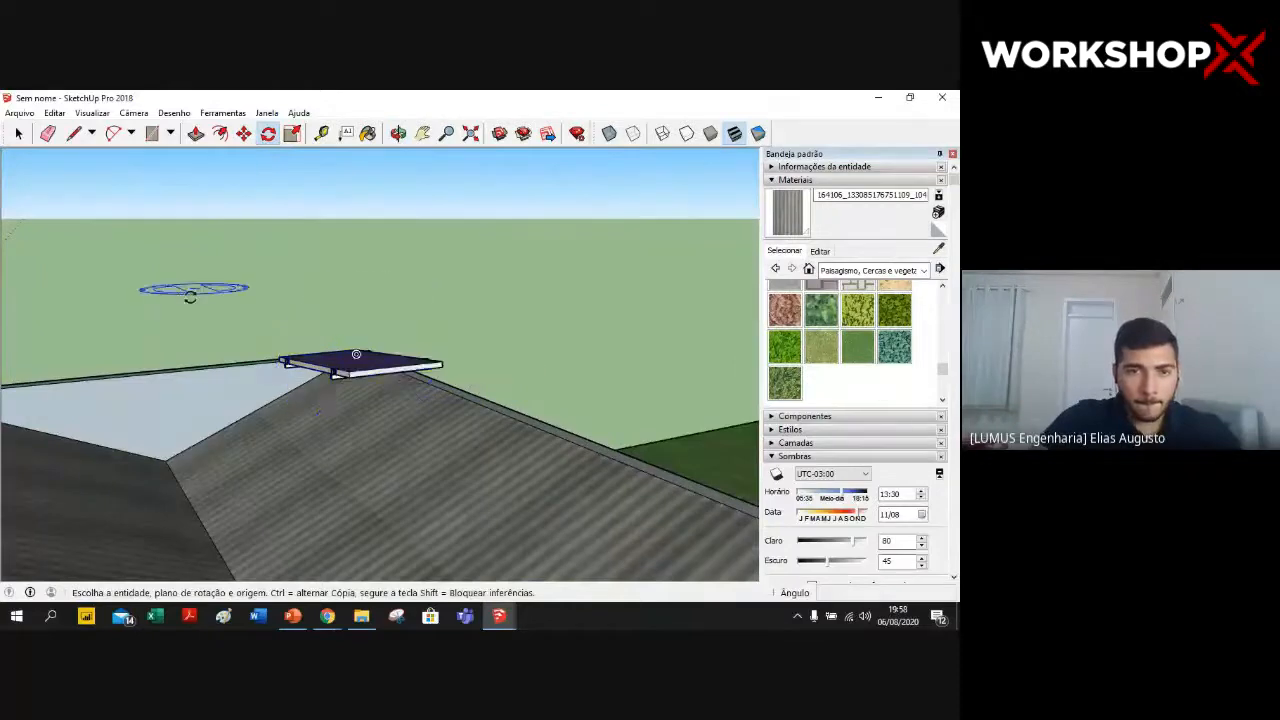
pyautogui.moveTo(190, 290); pyautogui.dragTo(237, 254, button='middle')
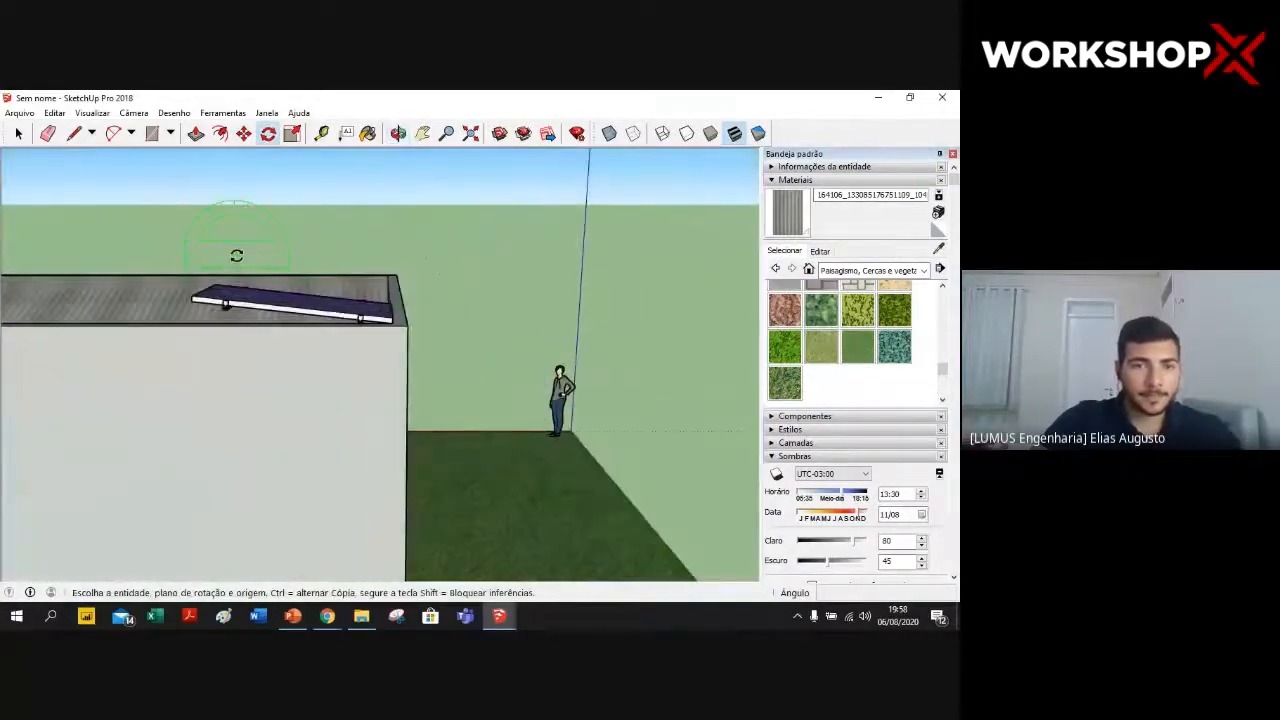
pyautogui.scroll(3, 245, 262)
pyautogui.scroll(4, 250, 270)
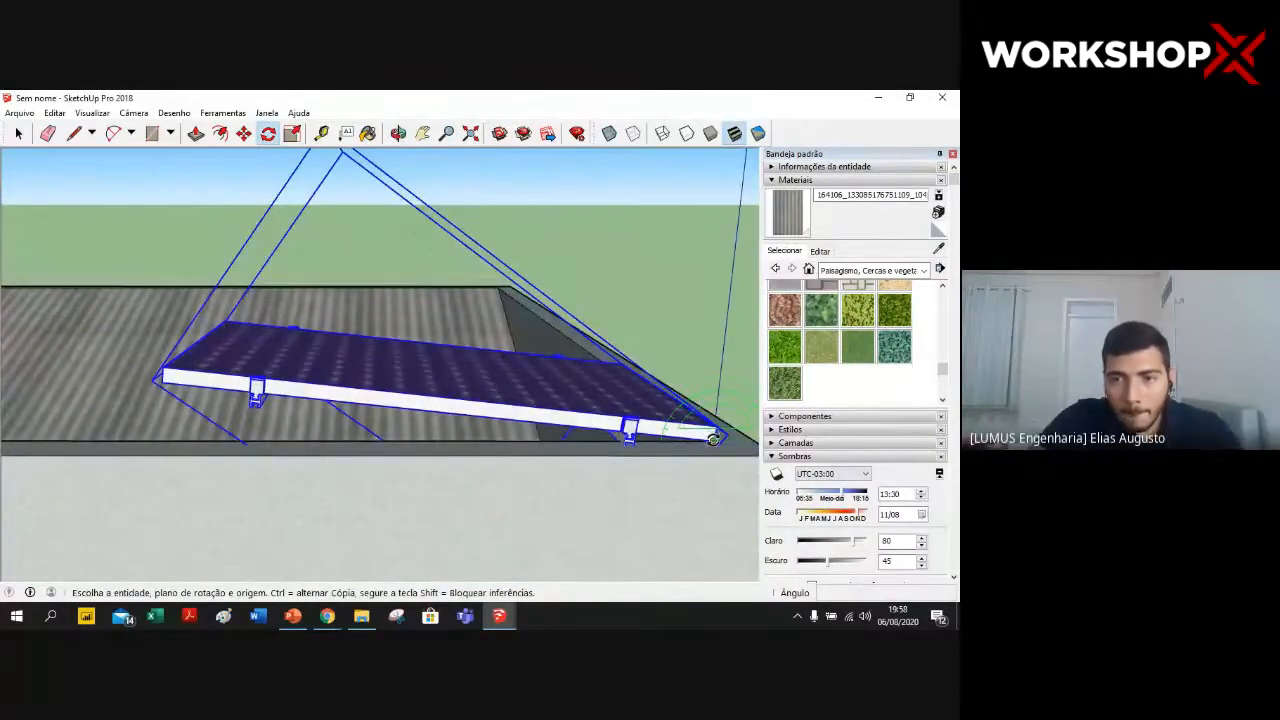
pyautogui.moveTo(712, 438); pyautogui.dragTo(703, 440)
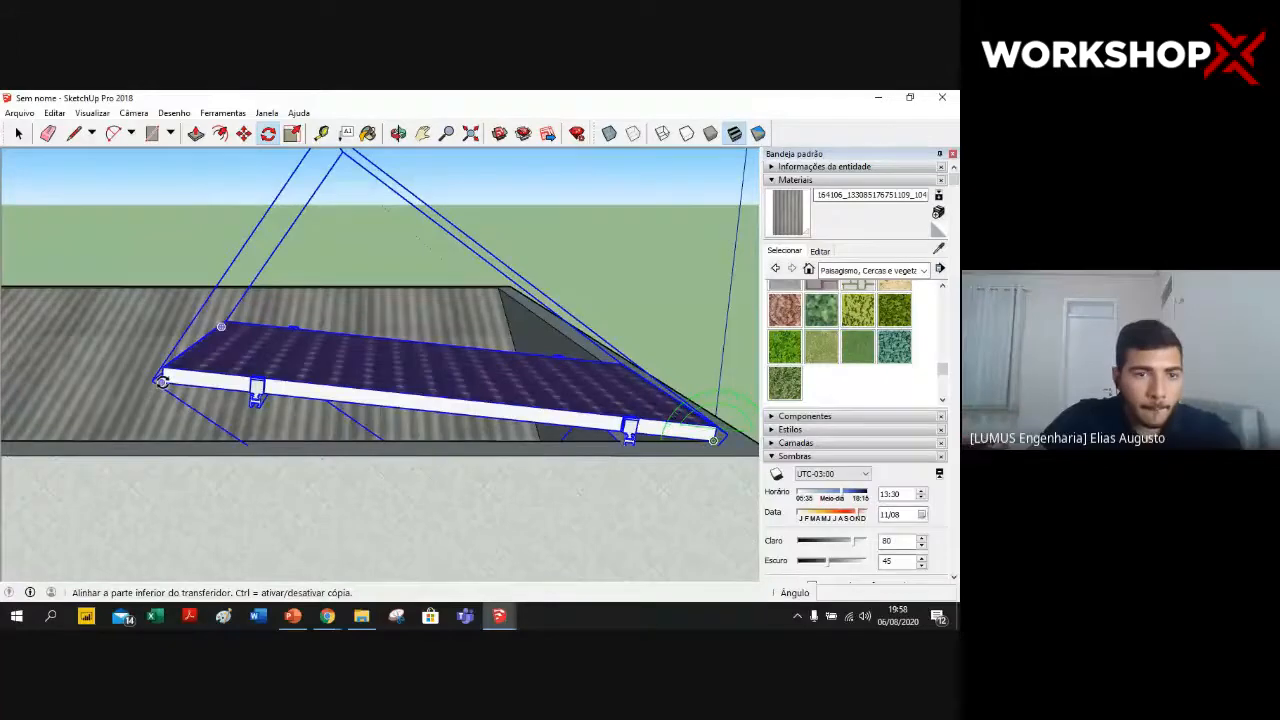
pyautogui.click(160, 383)
pyautogui.click(132, 345)
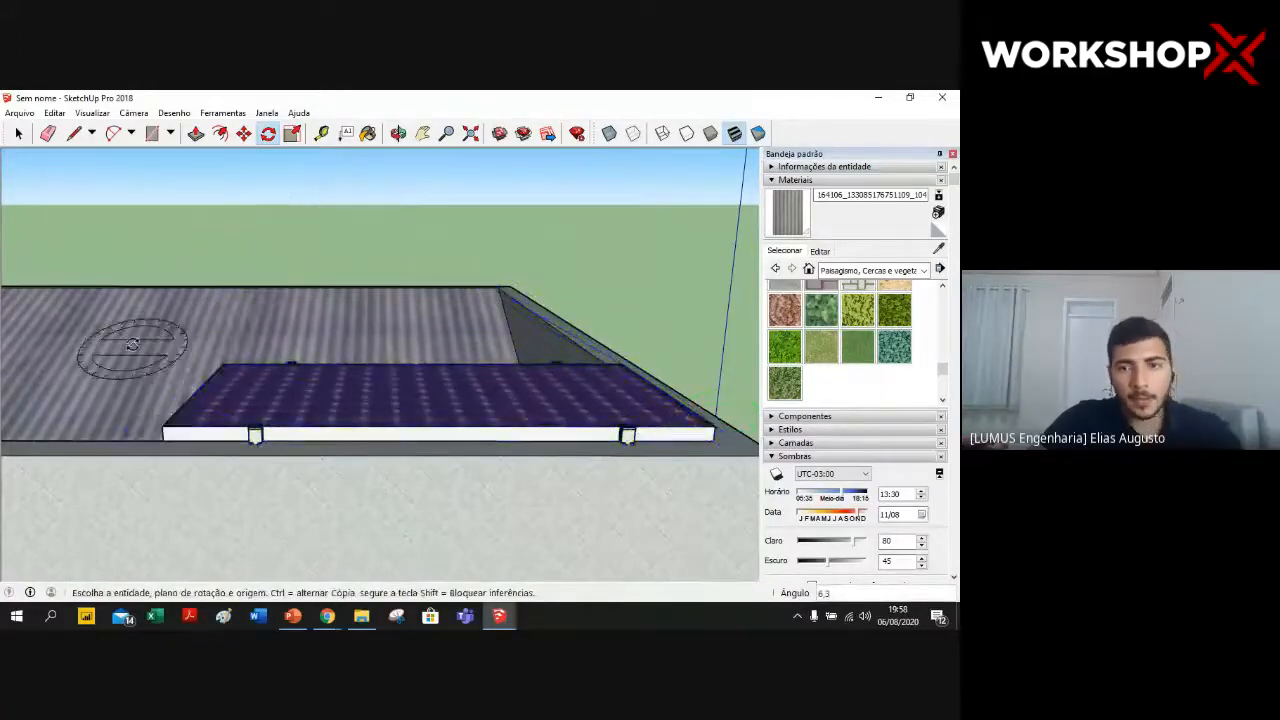
# - Rotate the solar panel about 23° around its parapet-side corner so it lies parallel to the roof slope
pyautogui.moveTo(132, 345); pyautogui.dragTo(200, 237, button='middle')
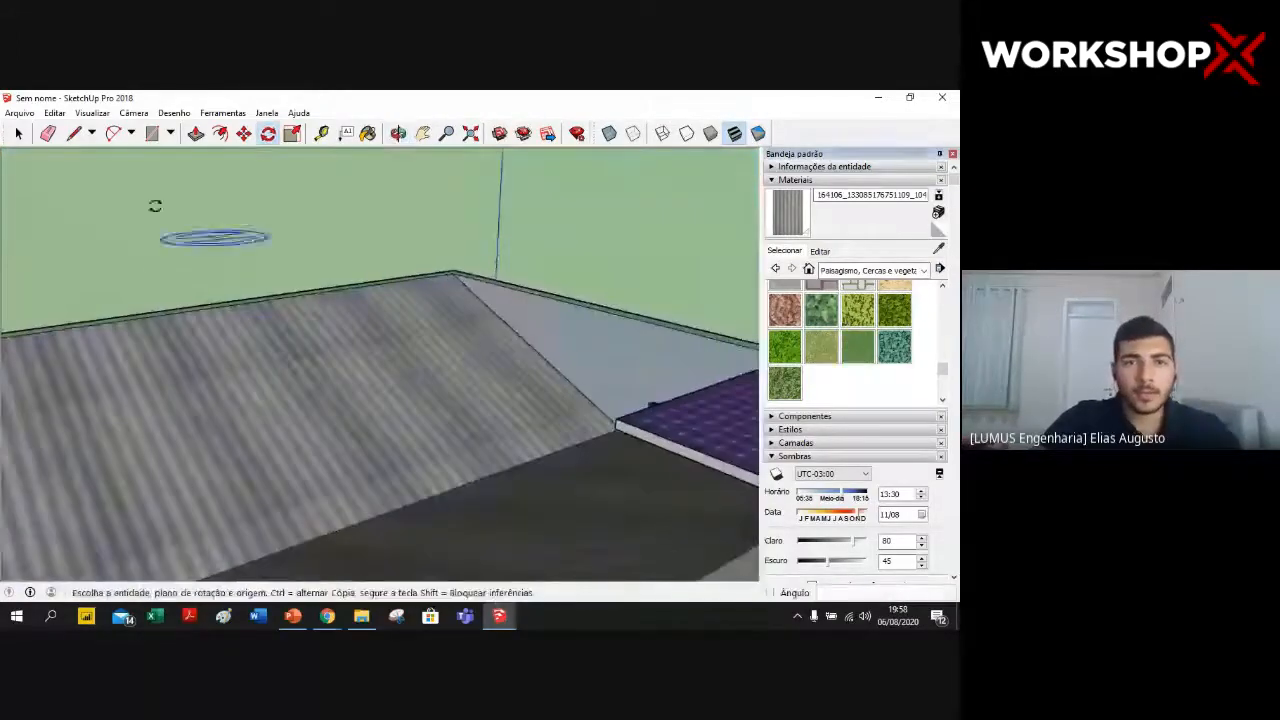
pyautogui.click(423, 145)
pyautogui.moveTo(509, 271); pyautogui.dragTo(313, 240)
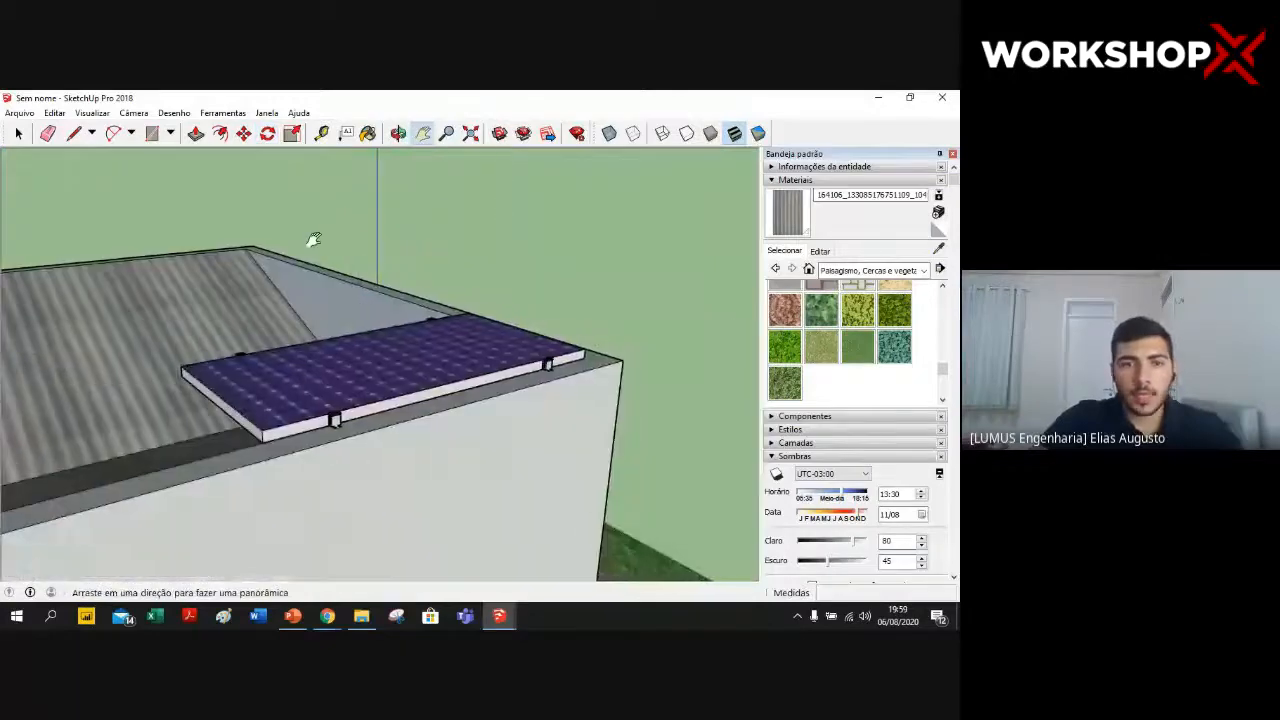
pyautogui.moveTo(313, 240); pyautogui.dragTo(375, 277, button='middle')
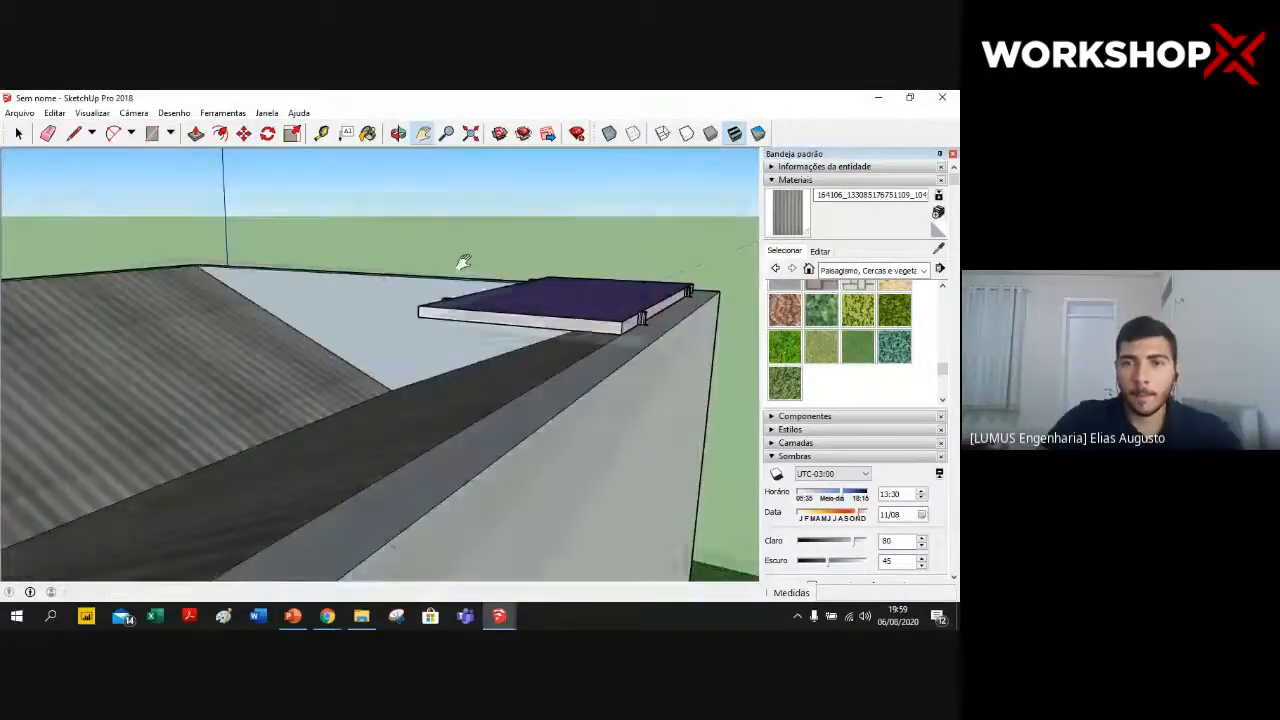
pyautogui.moveTo(463, 262); pyautogui.dragTo(568, 254, button='middle')
pyautogui.click(268, 133)
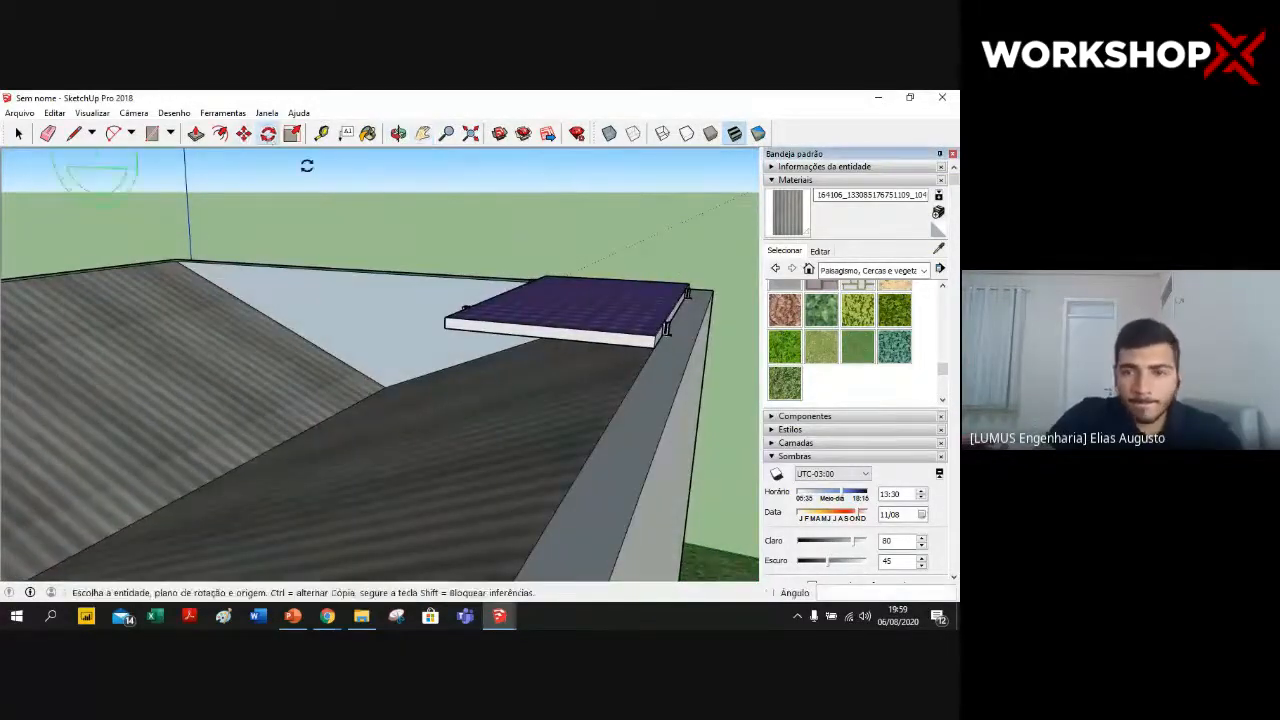
pyautogui.click(652, 336)
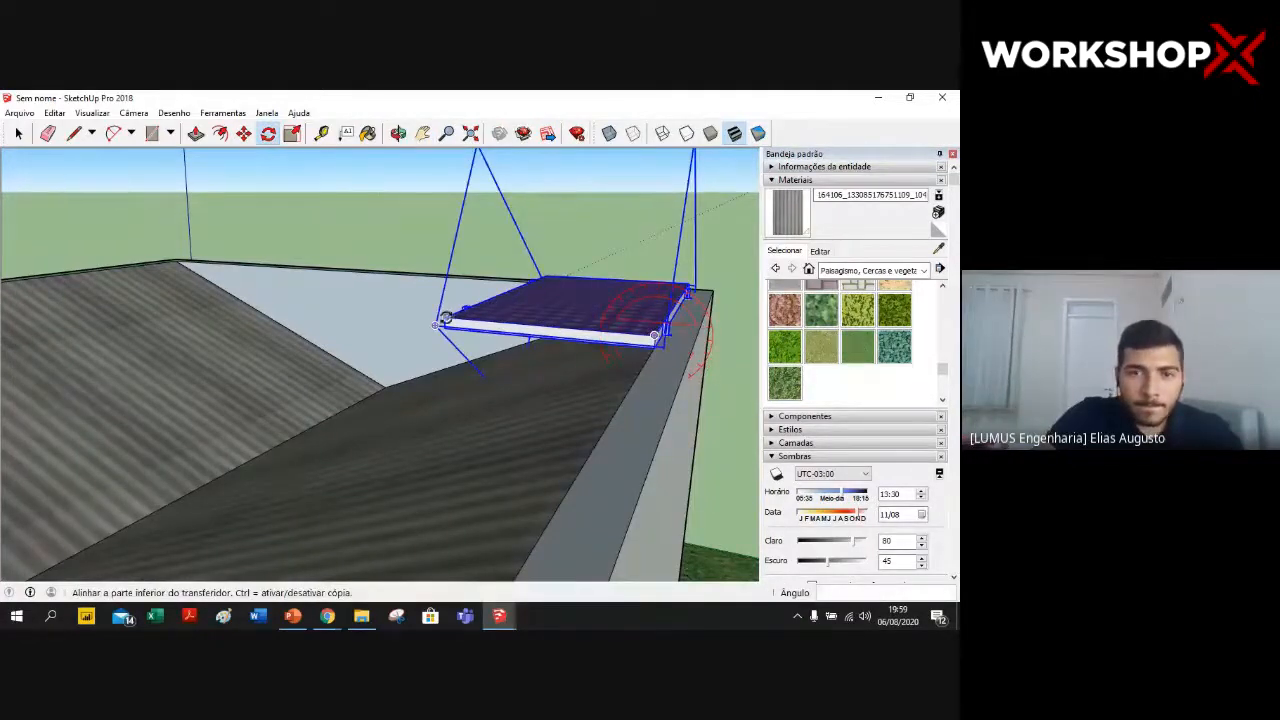
pyautogui.click(447, 313)
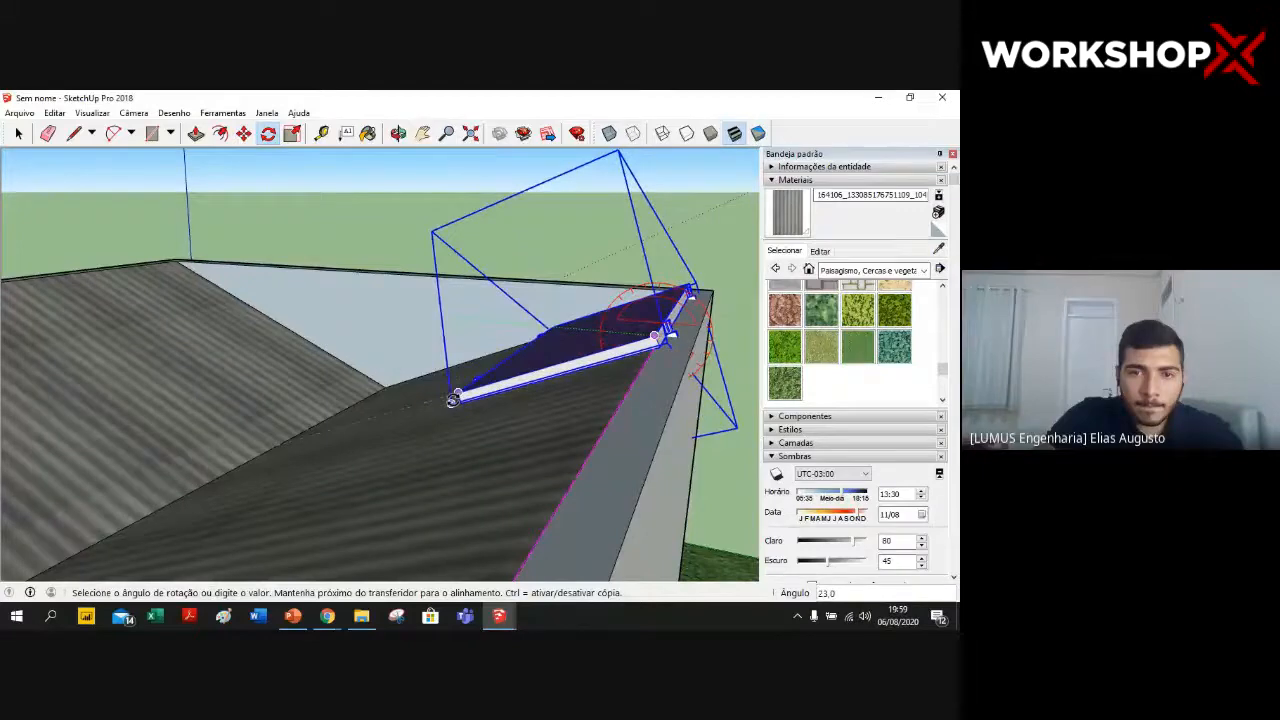
pyautogui.click(450, 399)
pyautogui.scroll(-2, 517, 289)
pyautogui.press('space')
# - Move the solar panel by its upper corner a short distance down the sloped end edge of the roof, away from the long parapet
pyautogui.moveTo(497, 217); pyautogui.dragTo(648, 252, button='middle')
pyautogui.scroll(4, 630, 232)
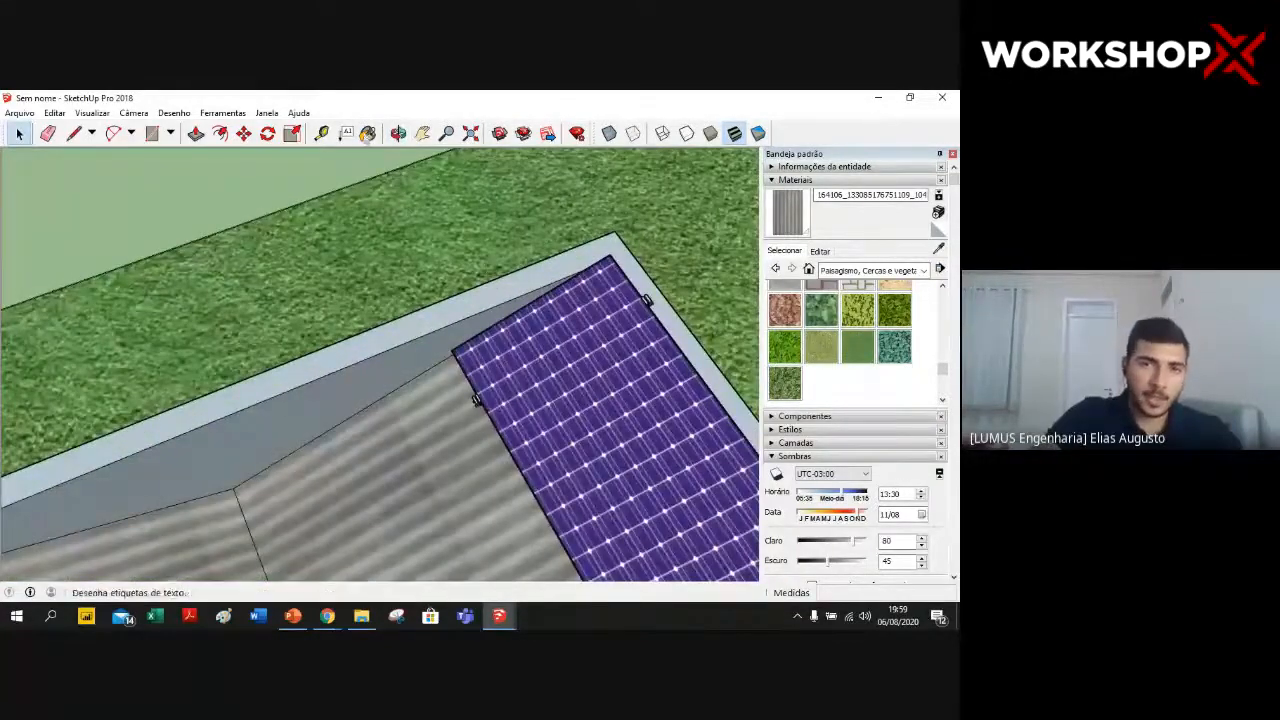
pyautogui.click(243, 133)
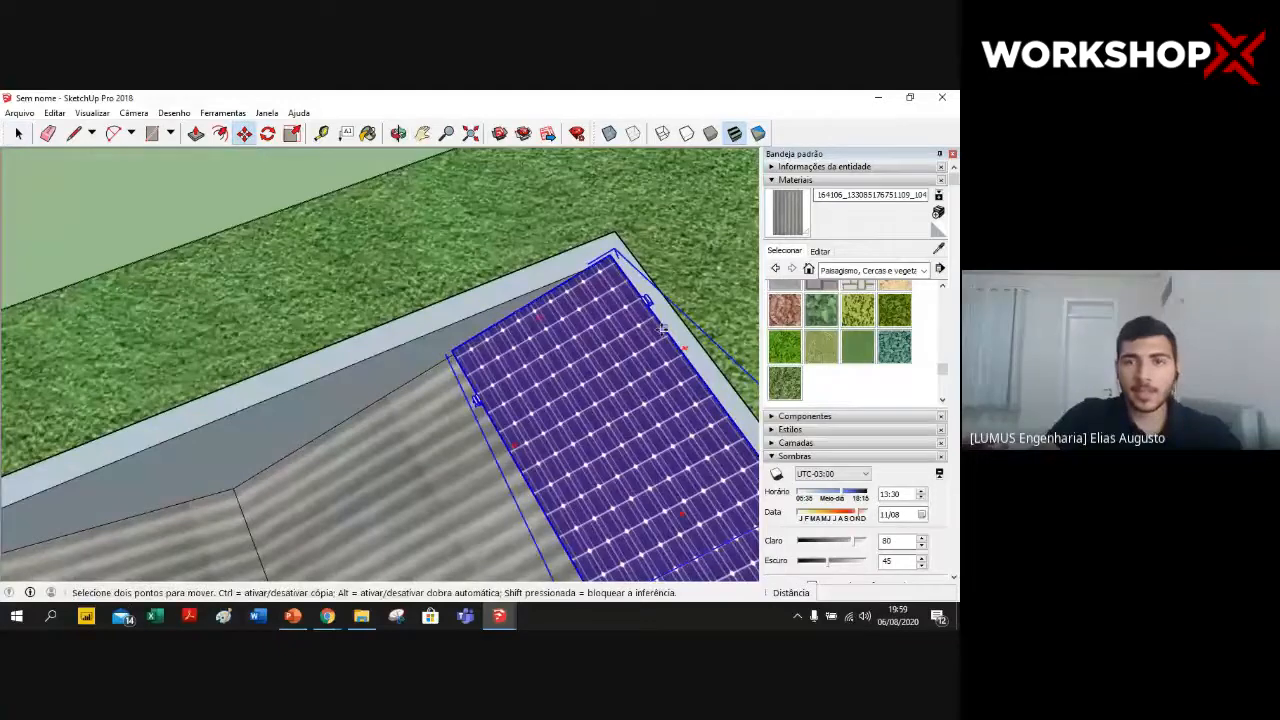
pyautogui.click(611, 260)
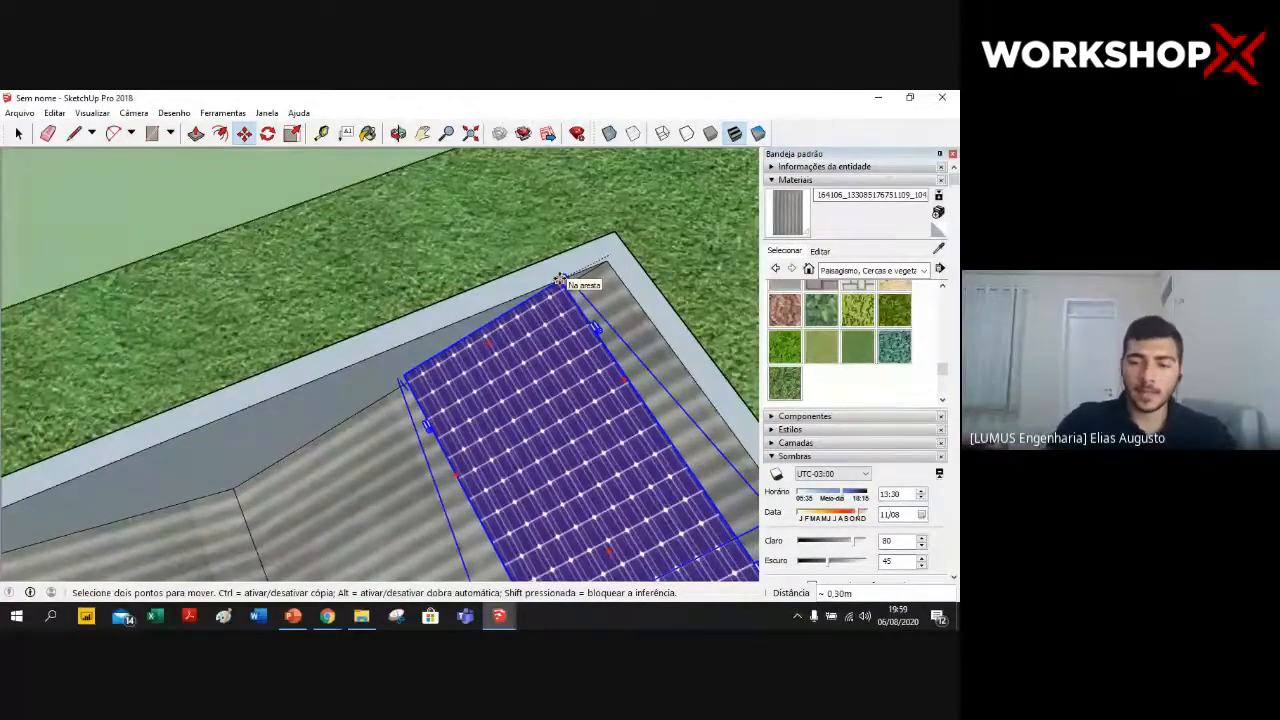
pyautogui.press('Escape')
pyautogui.click(559, 278)
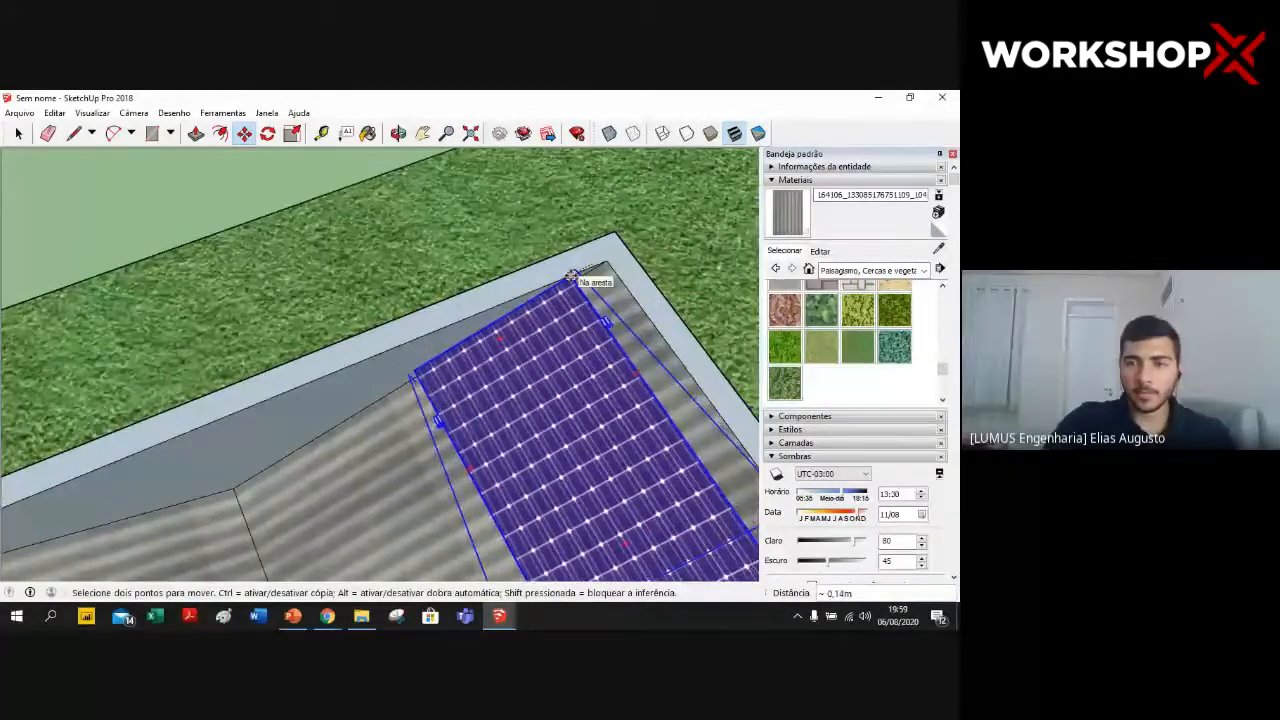
pyautogui.click(570, 276)
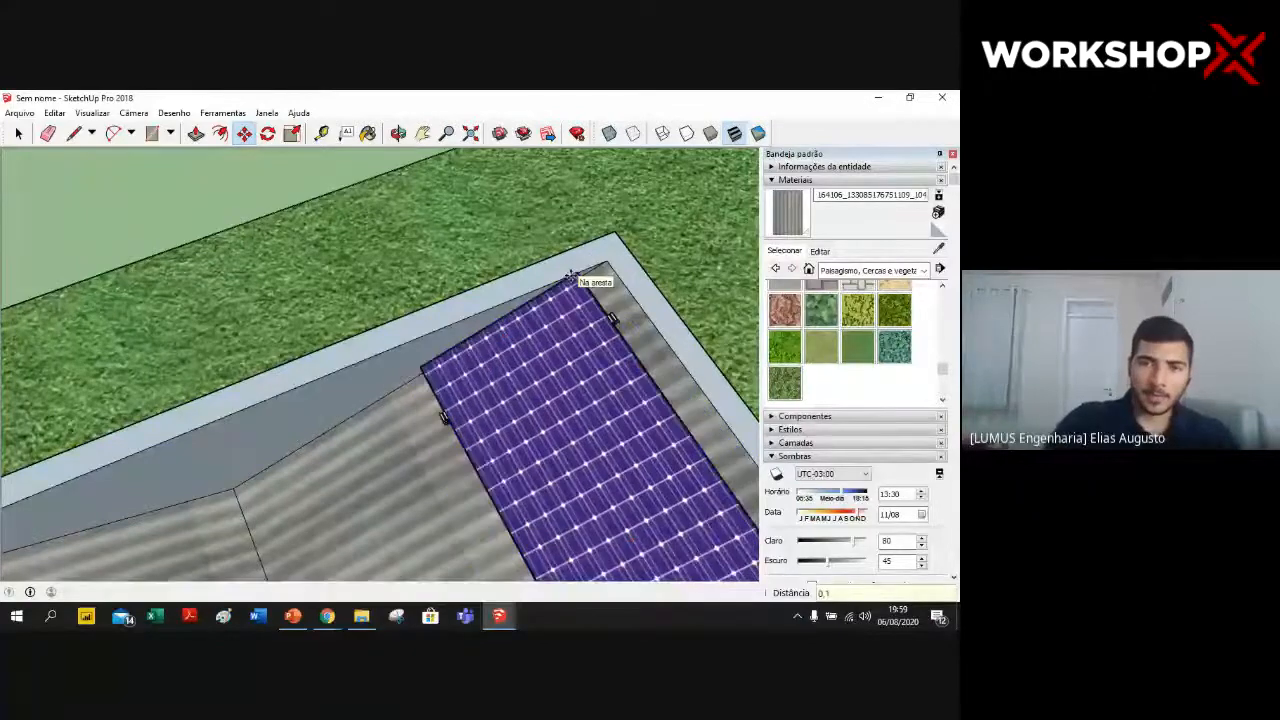
# - Move the solar panel 0,2 m along the red axis, away from the roof's end parapet
pyautogui.click(571, 277)
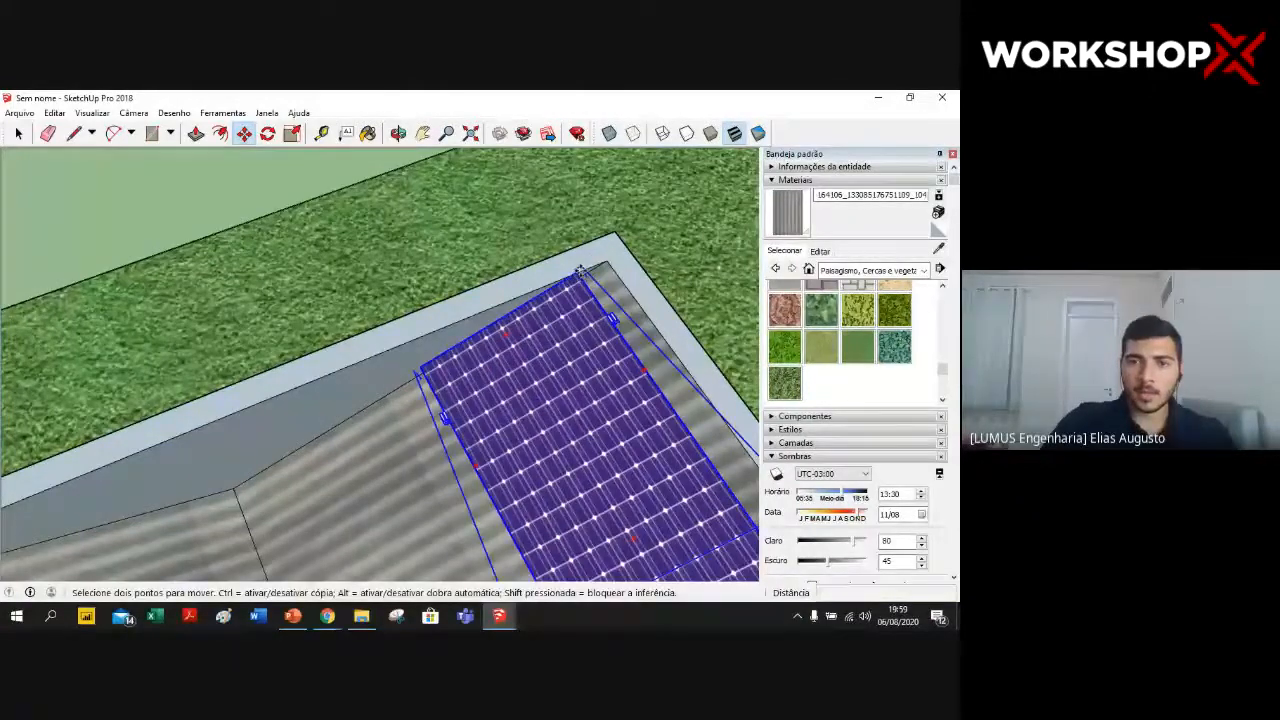
pyautogui.write('0')
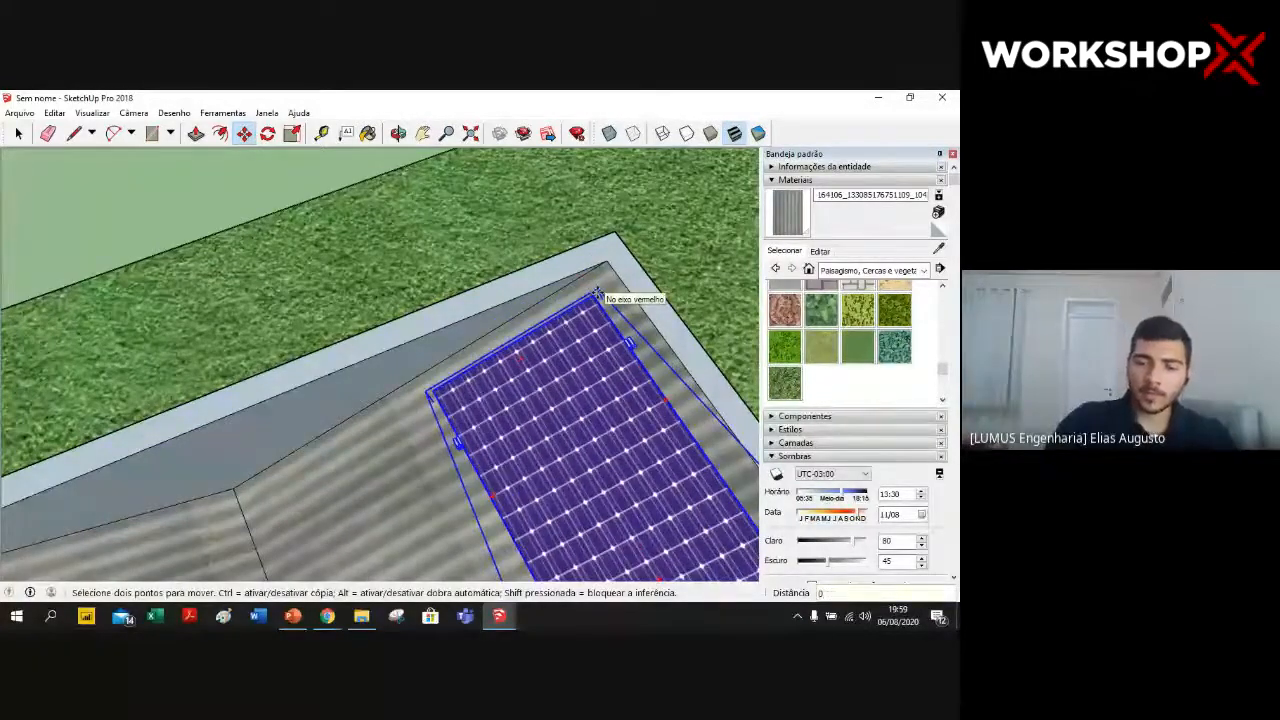
pyautogui.press('Return')
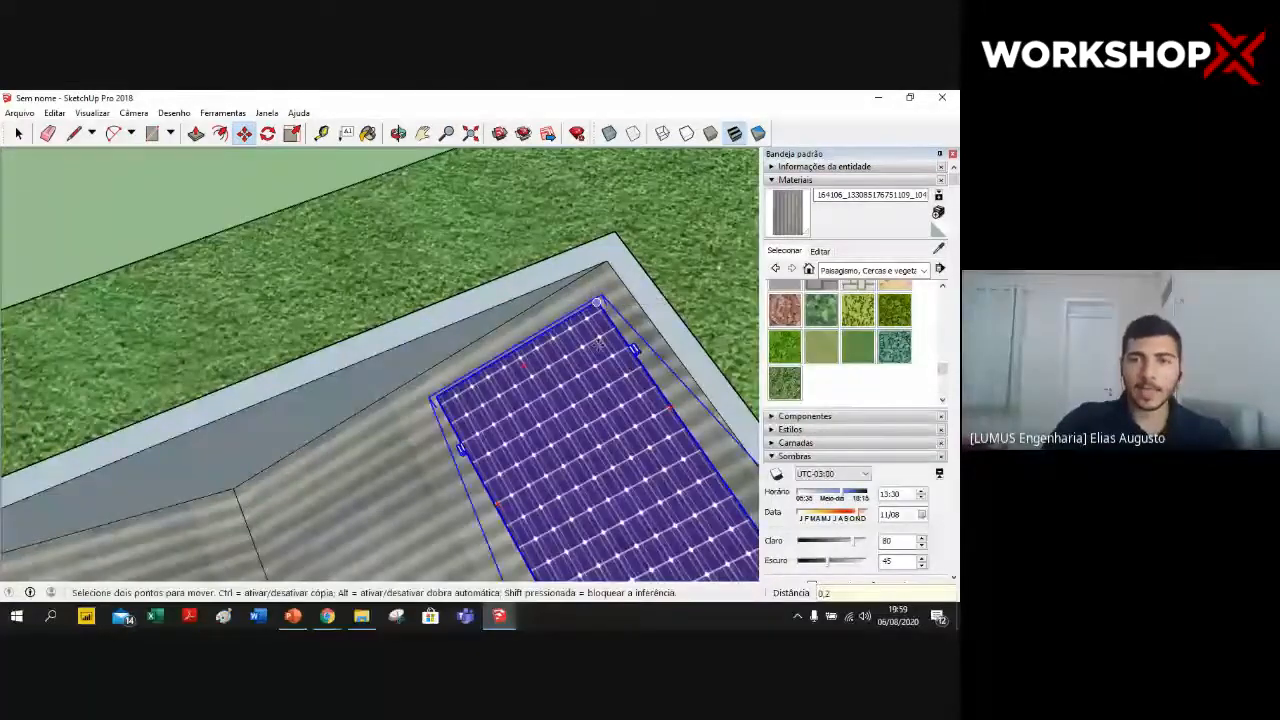
pyautogui.scroll(-2, 611, 384)
pyautogui.scroll(-2, 611, 384)
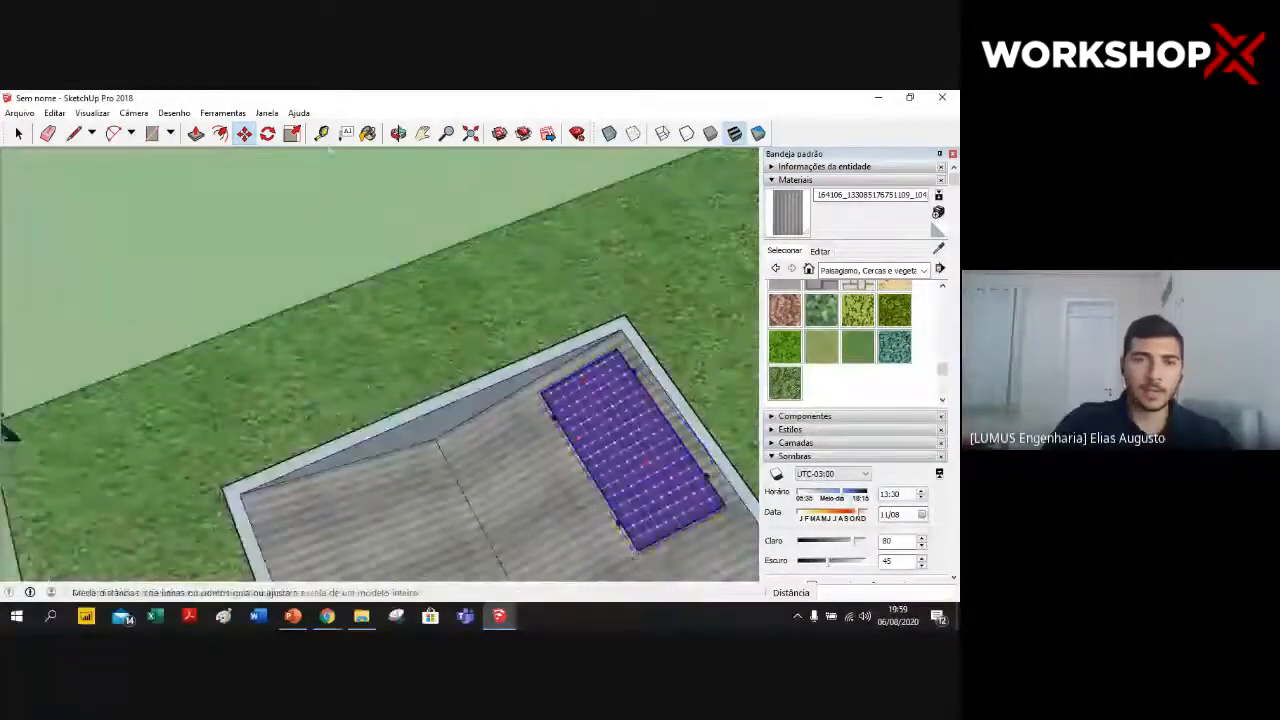
pyautogui.press('space')
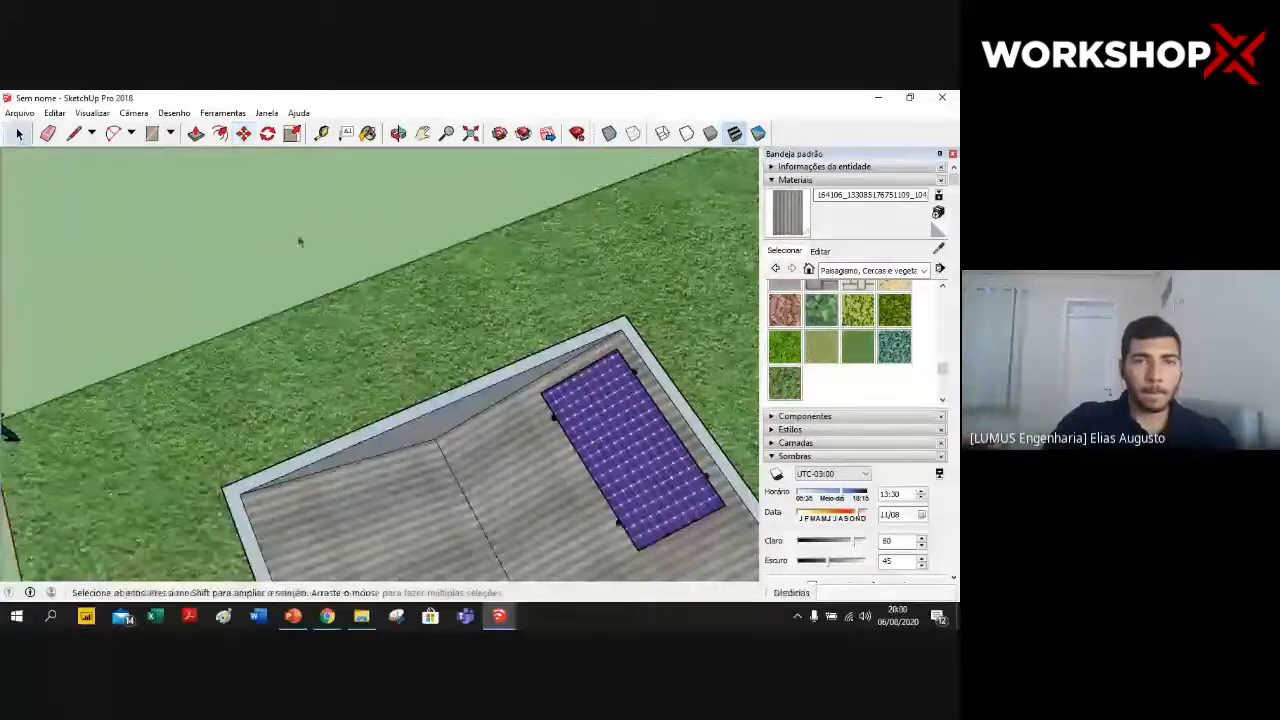
pyautogui.scroll(-3, 415, 269)
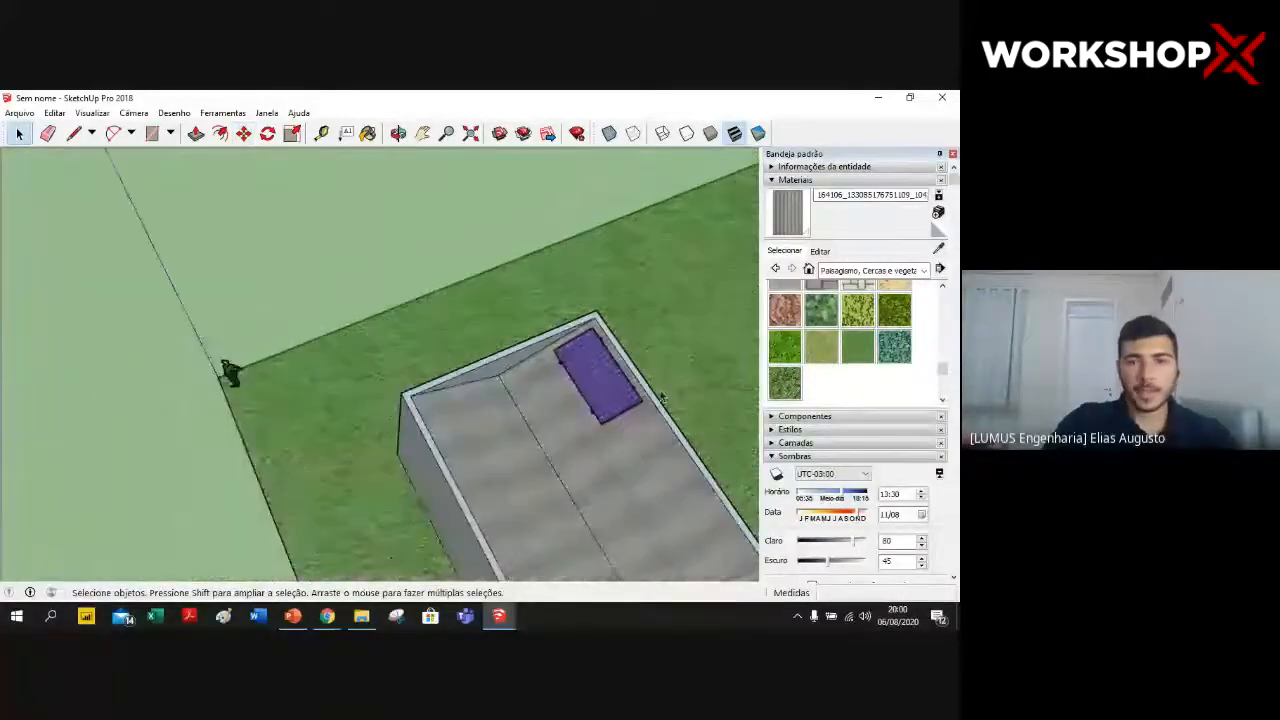
pyautogui.scroll(4, 577, 396)
pyautogui.moveTo(577, 396); pyautogui.dragTo(565, 150, button='middle')
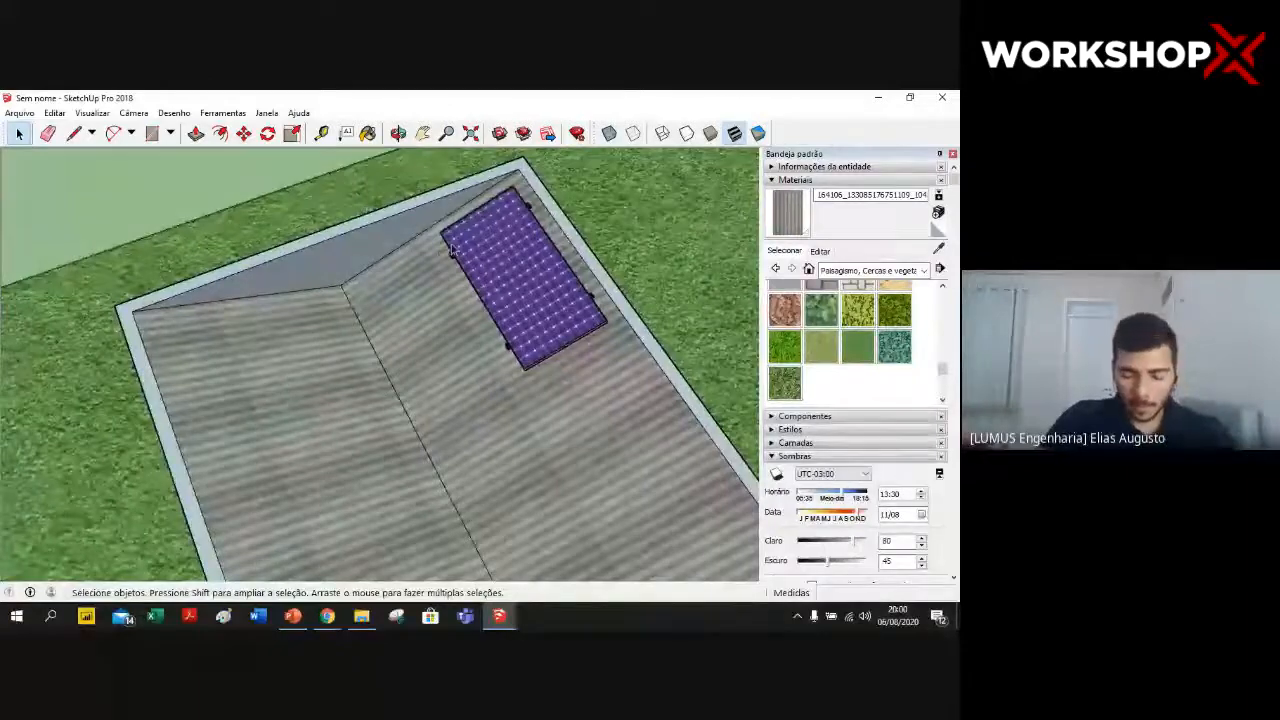
pyautogui.scroll(-1, 600, 343)
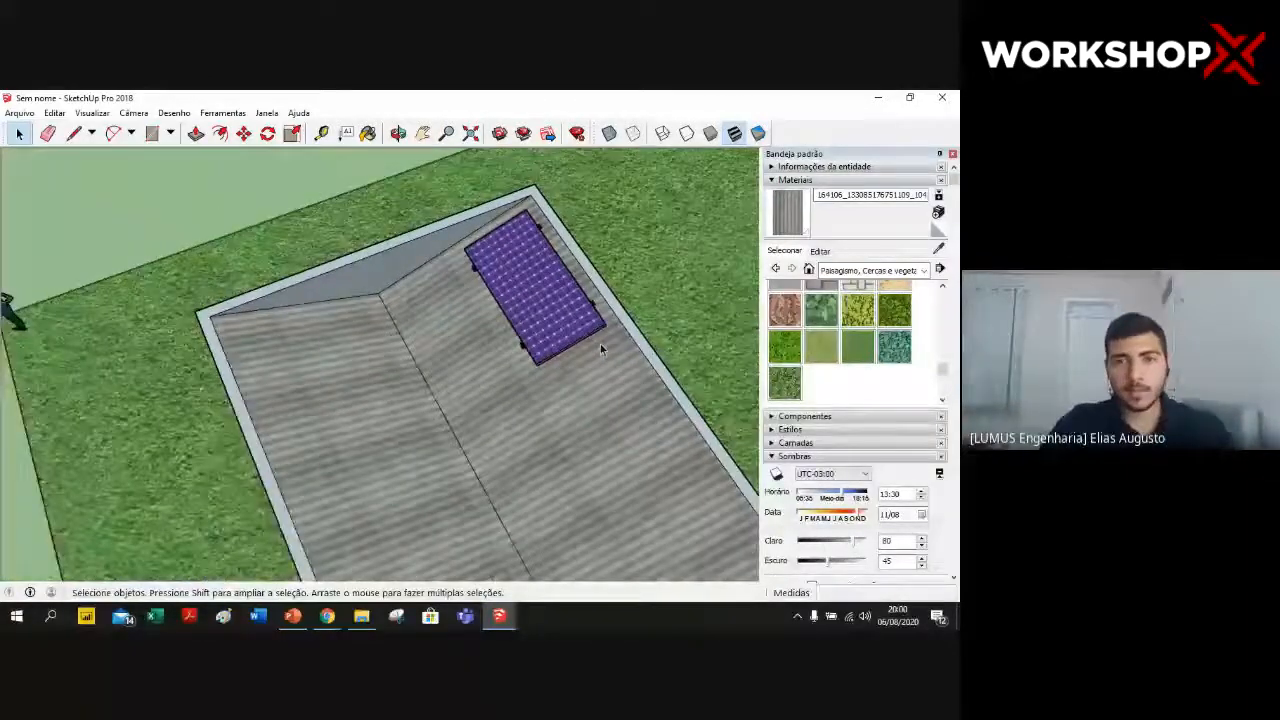
# - Copy the solar panel by its upper corner and place the copy flush alongside it, towards the roof's centre line
pyautogui.scroll(3, 548, 262)
pyautogui.click(243, 134)
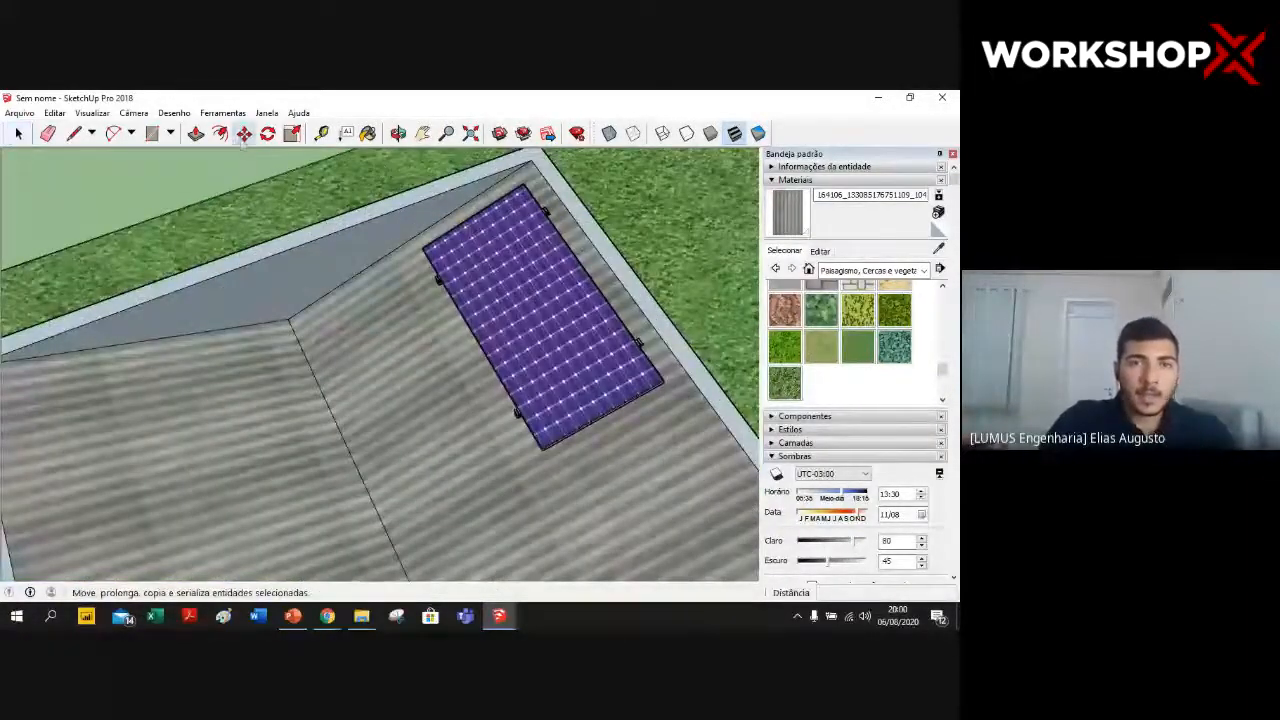
pyautogui.scroll(4, 525, 188)
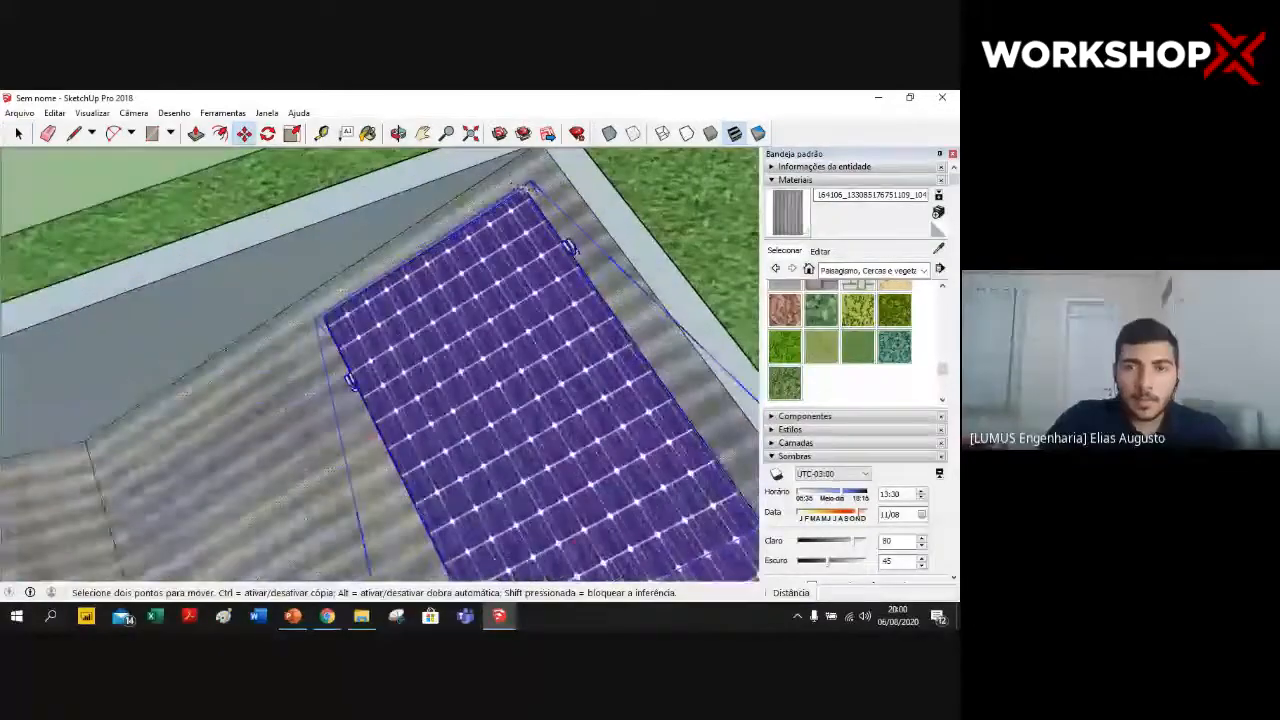
pyautogui.scroll(3, 525, 189)
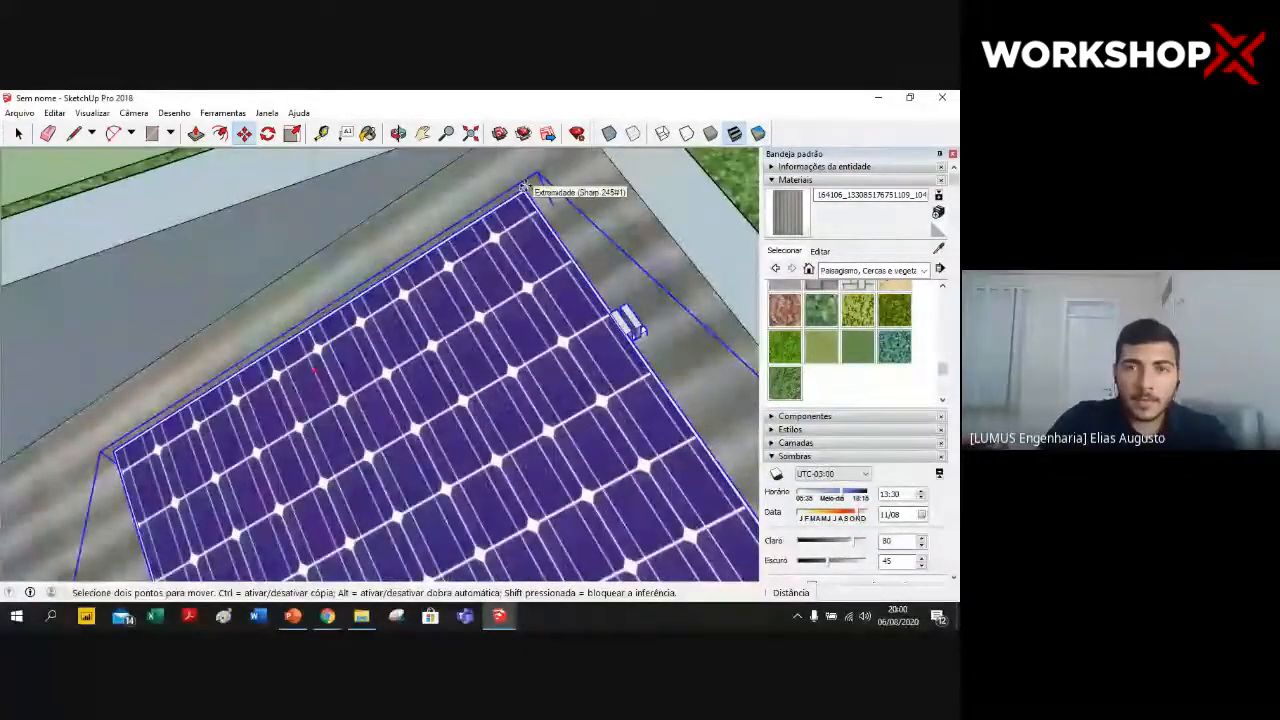
pyautogui.click(529, 189)
pyautogui.scroll(-5, 561, 228)
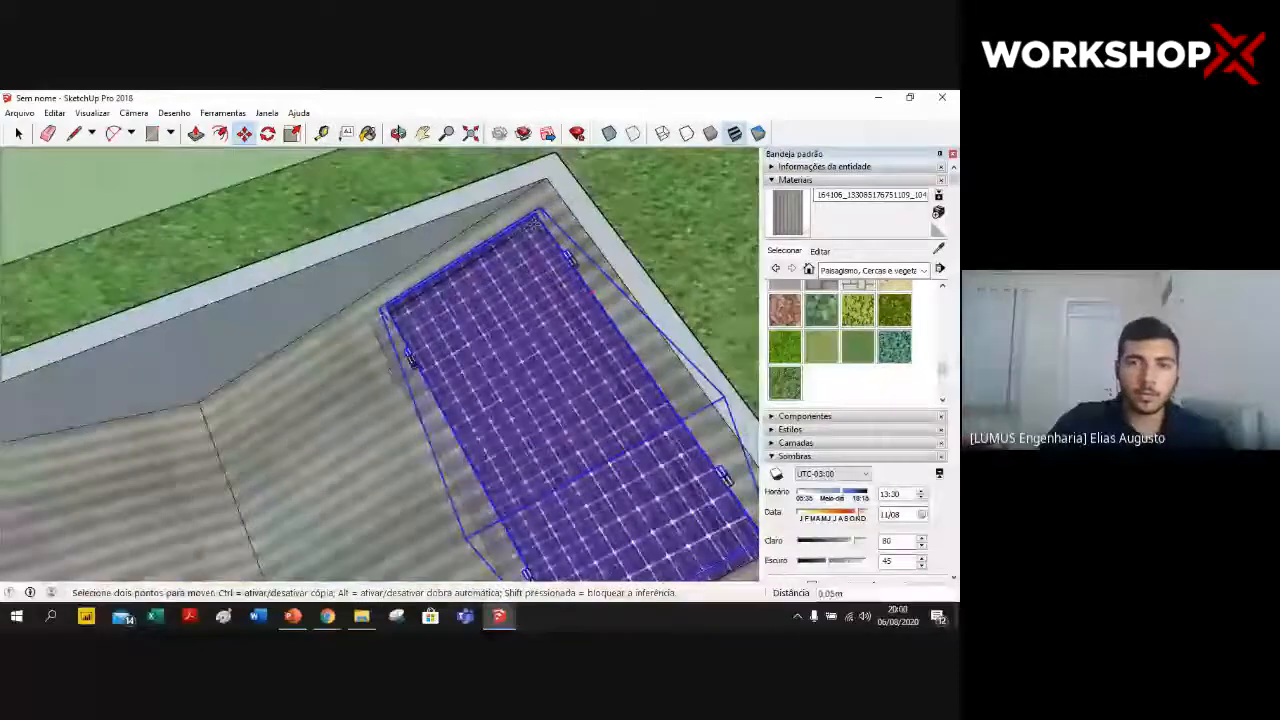
pyautogui.press('ctrl')
pyautogui.scroll(3, 383, 302)
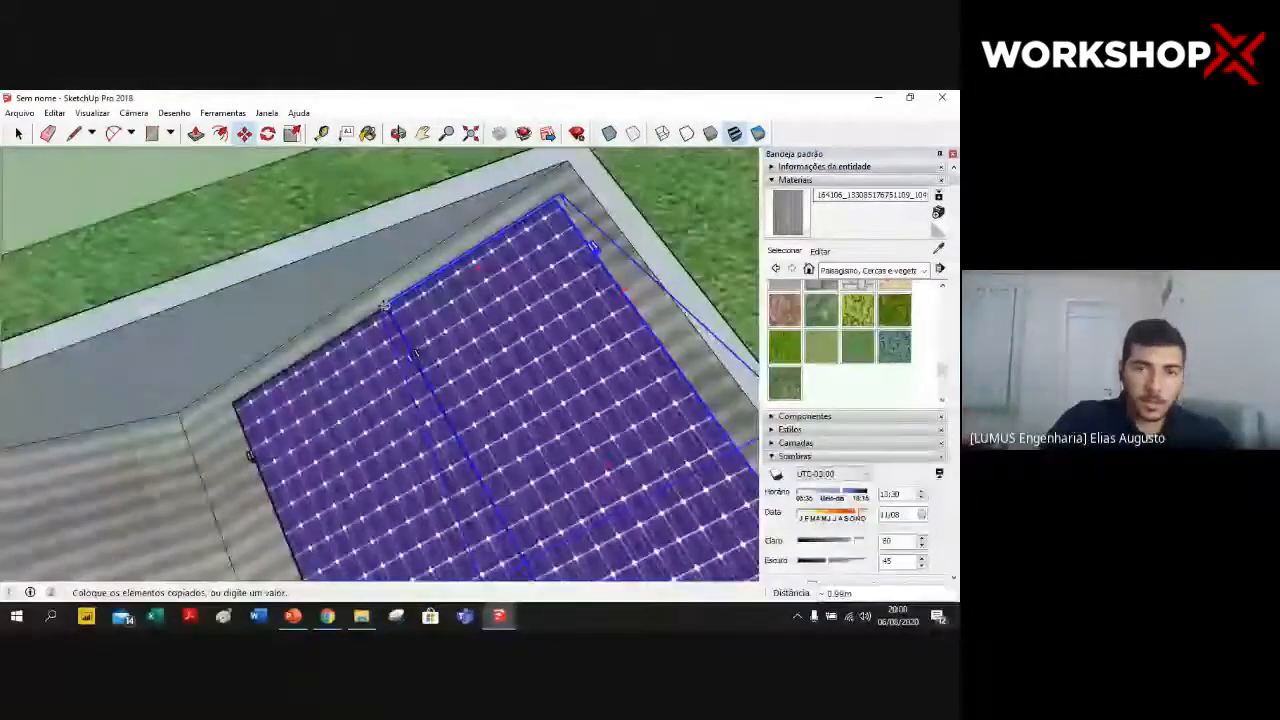
pyautogui.scroll(3, 383, 302)
pyautogui.click(467, 329)
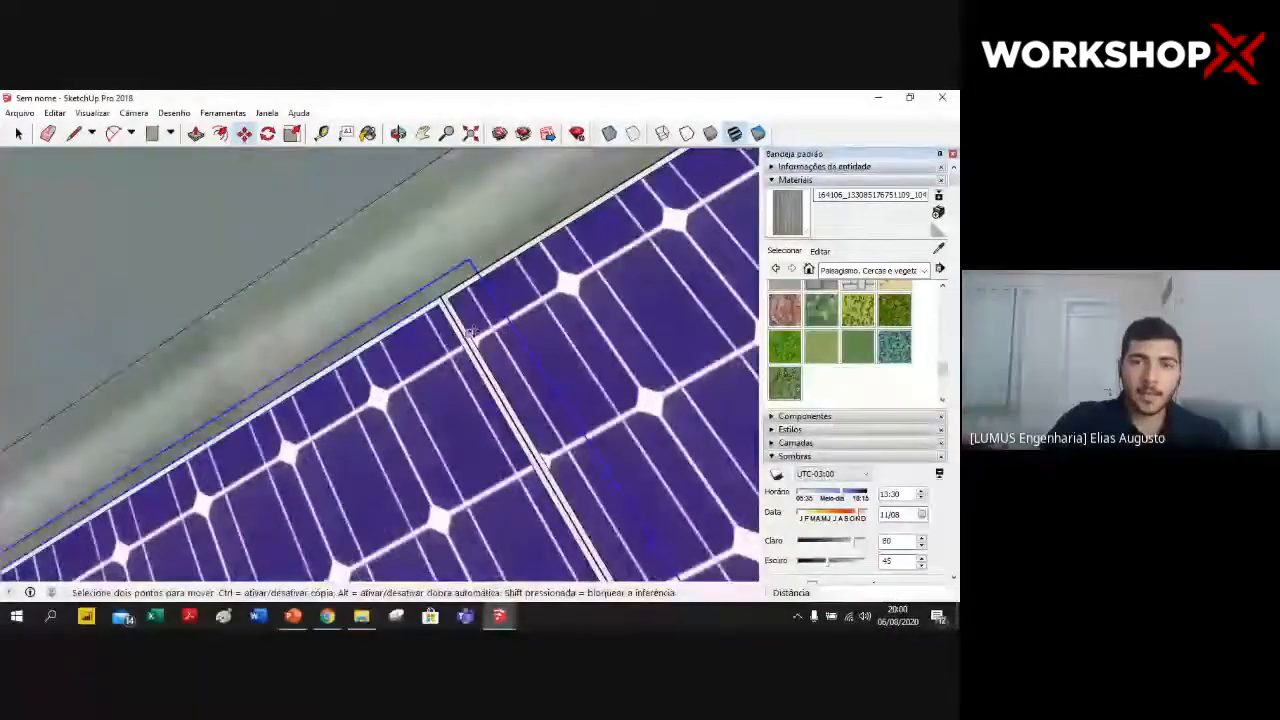
pyautogui.scroll(-10, 468, 330)
pyautogui.press('space')
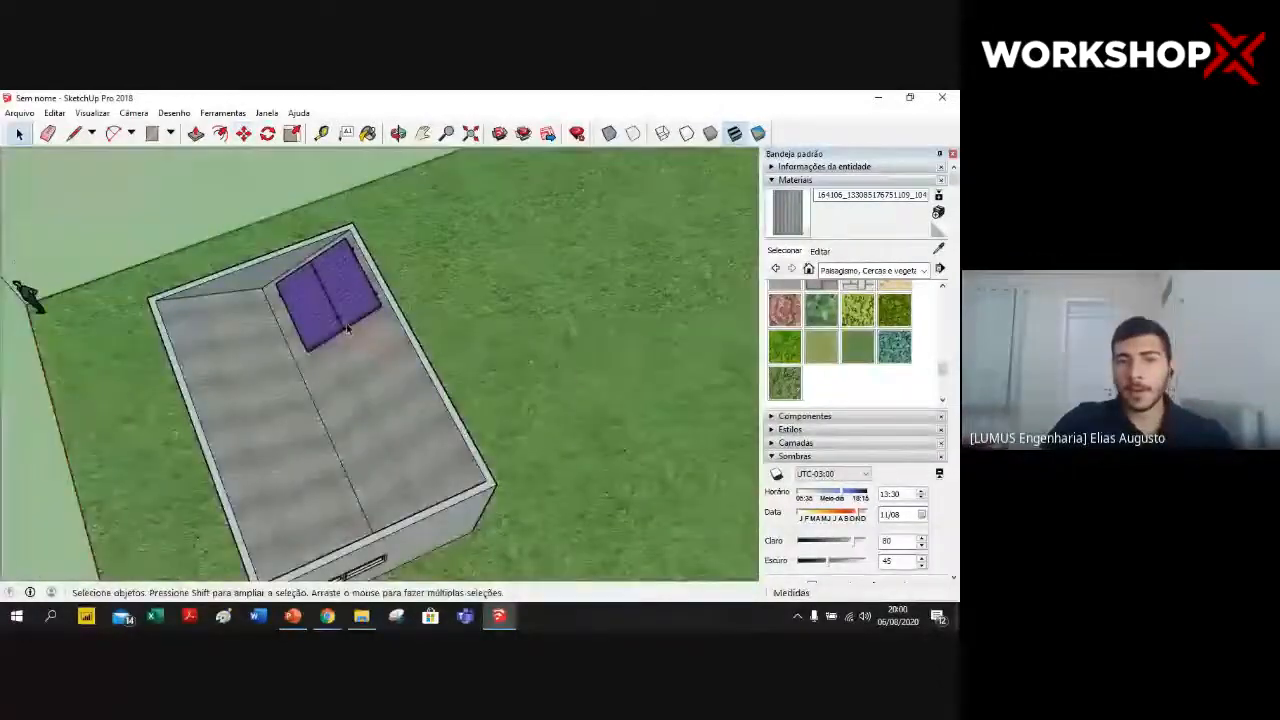
# - Select the two adjoining solar panels on the roof and make them a group
pyautogui.scroll(3, 378, 332)
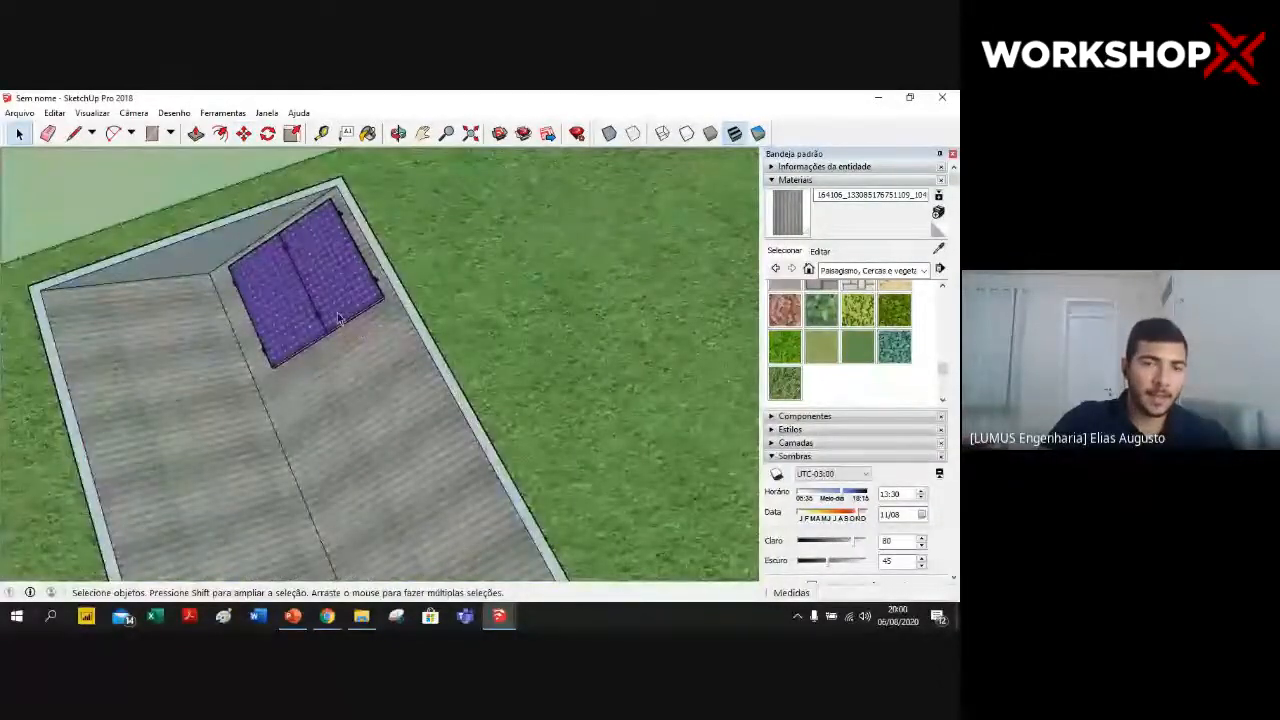
pyautogui.click(278, 296)
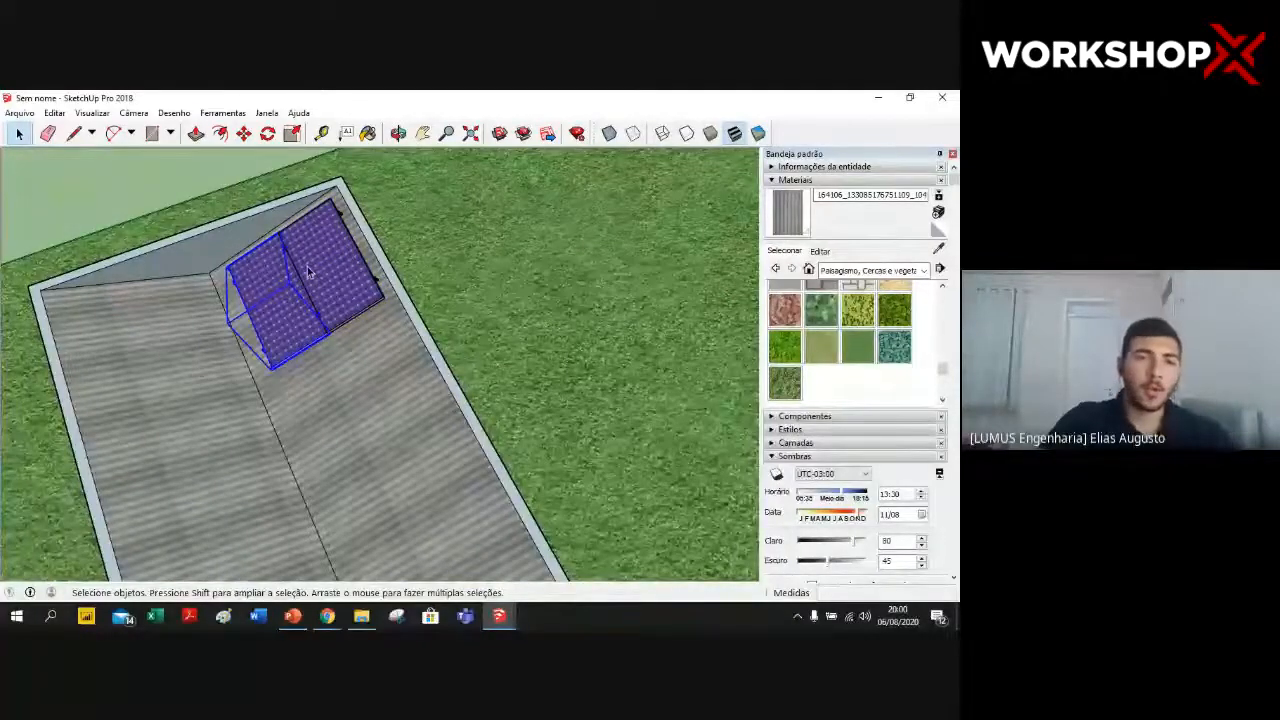
pyautogui.click(214, 186)
pyautogui.click(330, 279)
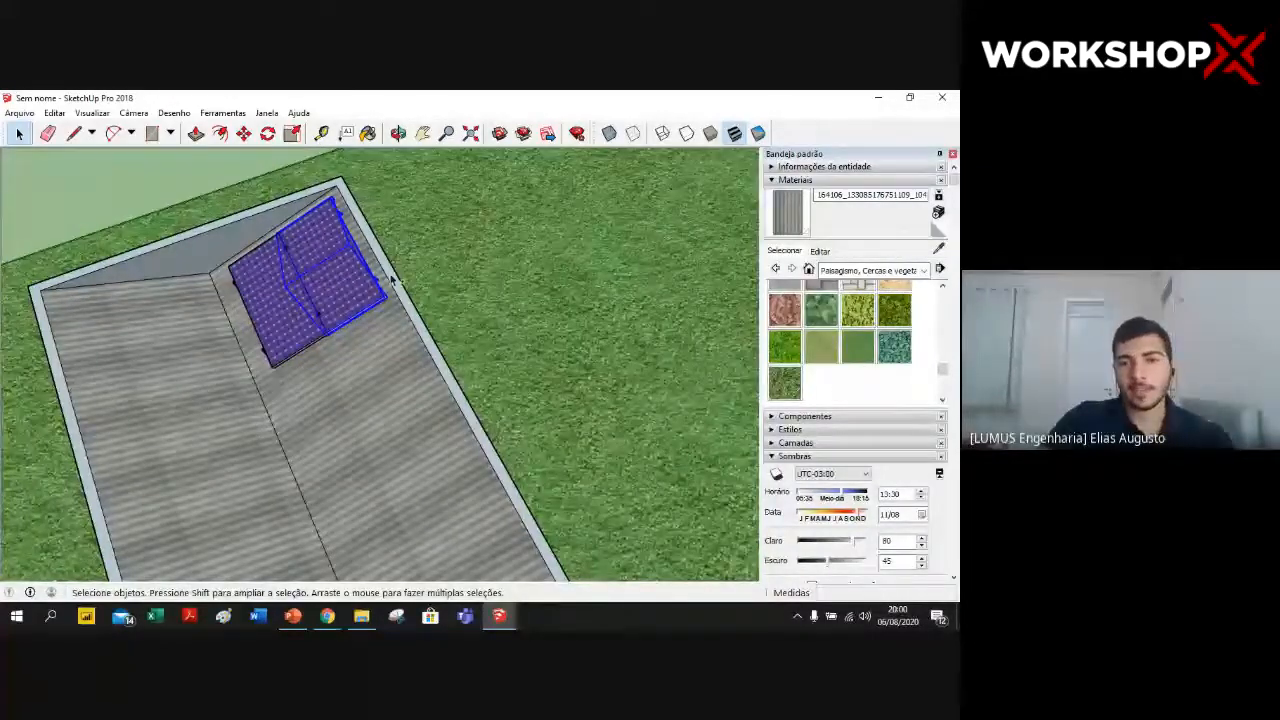
pyautogui.keyDown('shift'); pyautogui.click(272, 303); pyautogui.keyUp('shift')
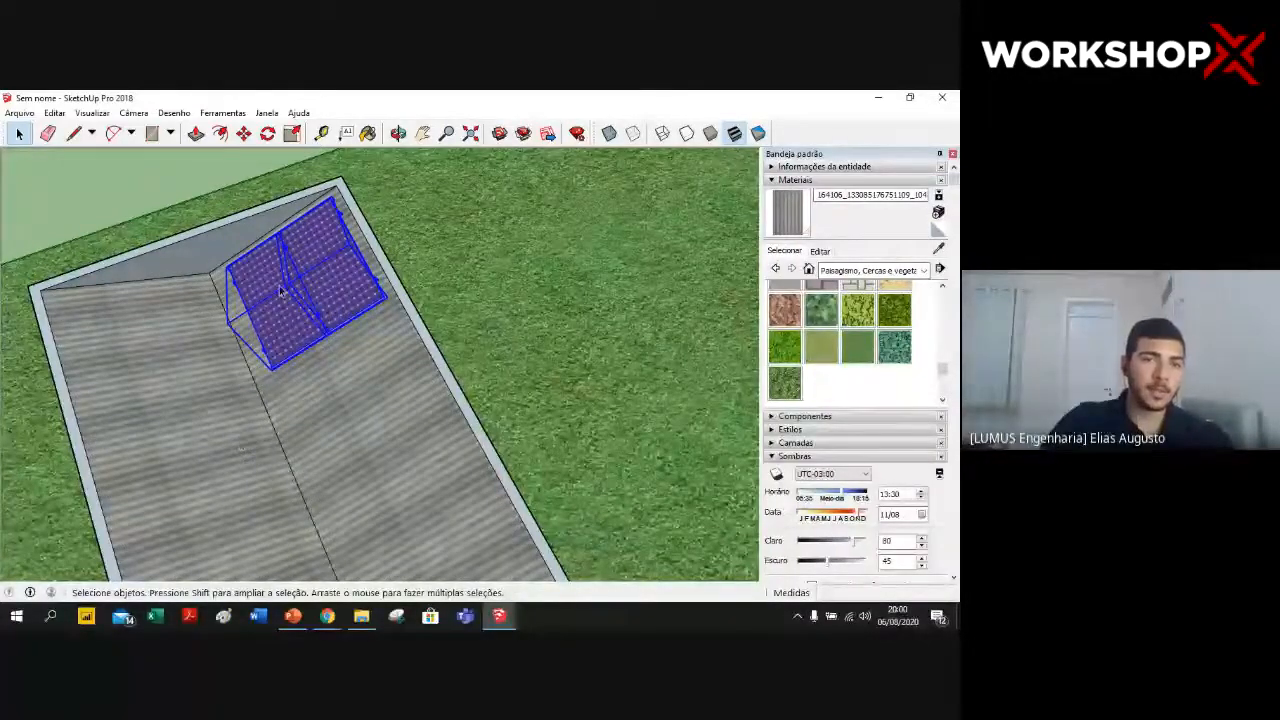
pyautogui.rightClick(316, 250)
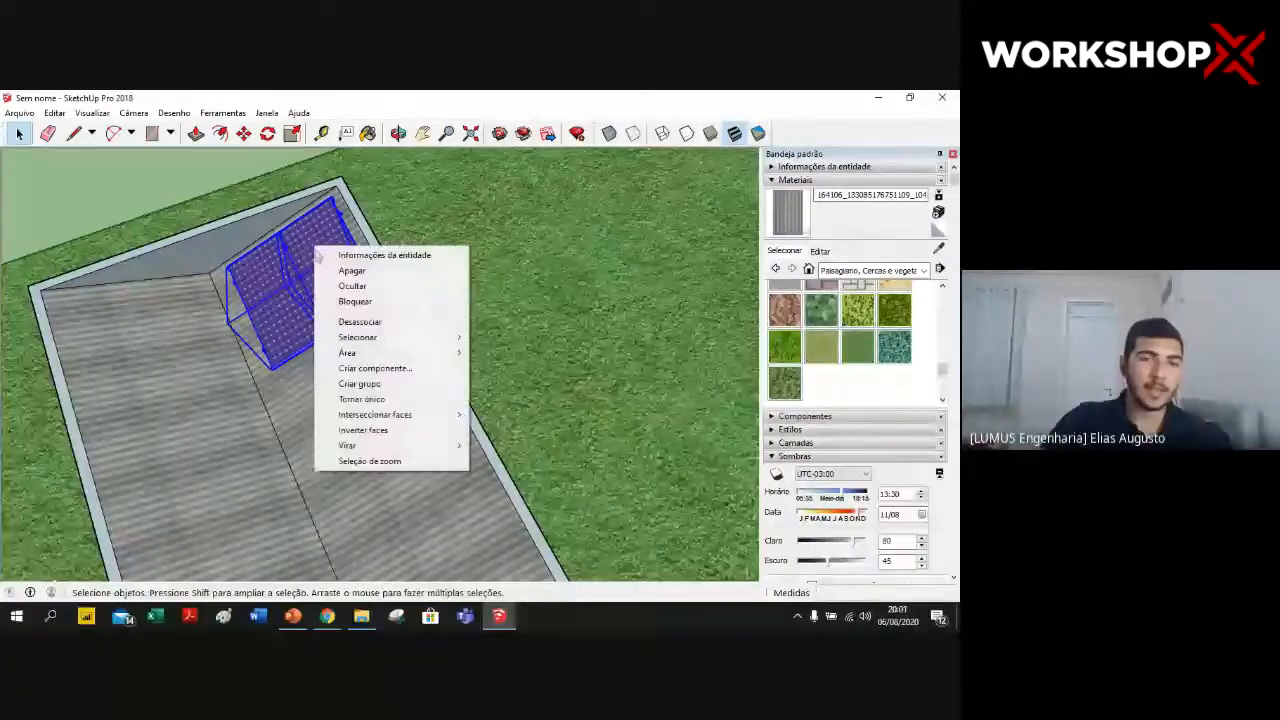
pyautogui.click(373, 385)
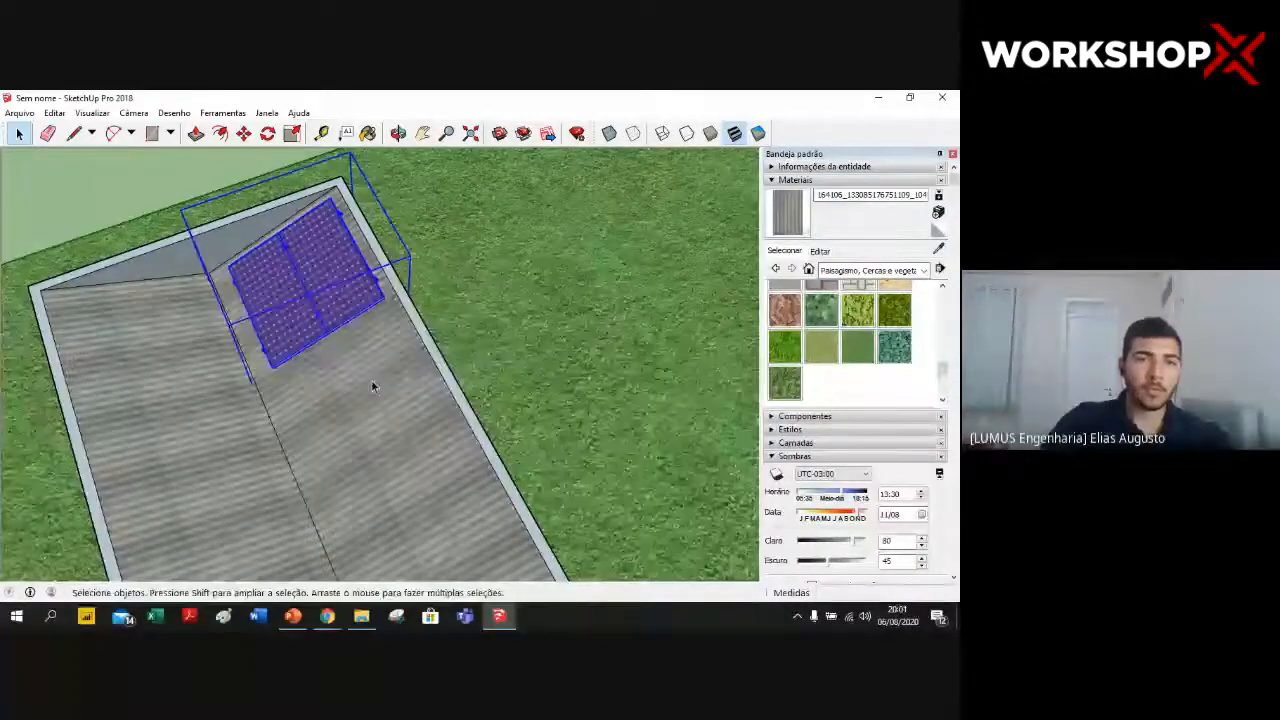
pyautogui.click(187, 175)
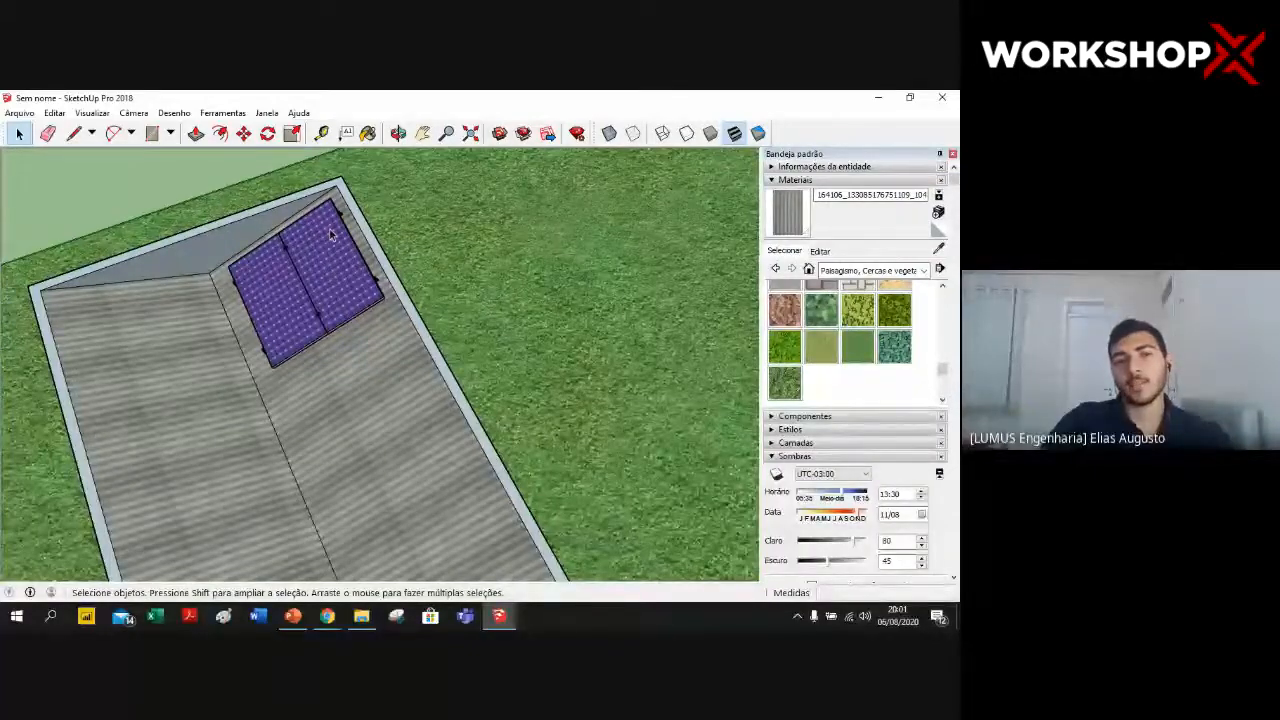
# - Copy the two-panel group by its upper corner along the long parapet, placing the copy end to end with the original
pyautogui.scroll(2, 333, 235)
pyautogui.click(323, 272)
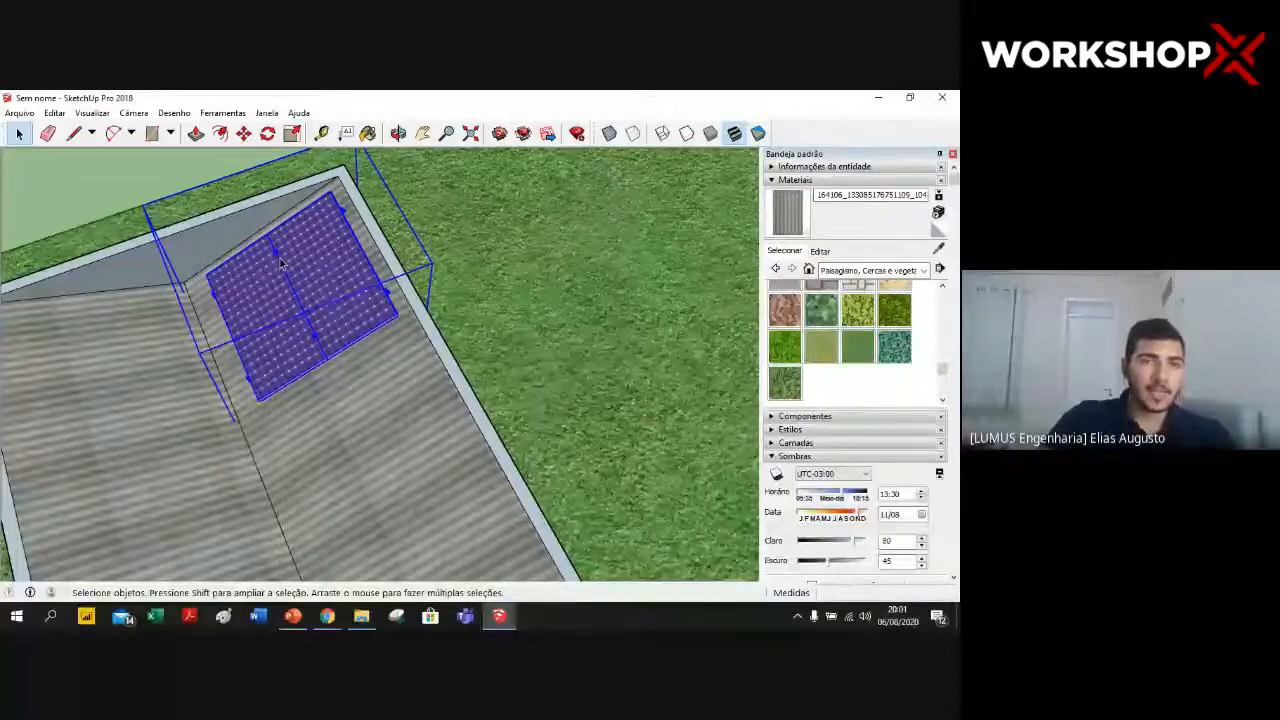
pyautogui.click(243, 133)
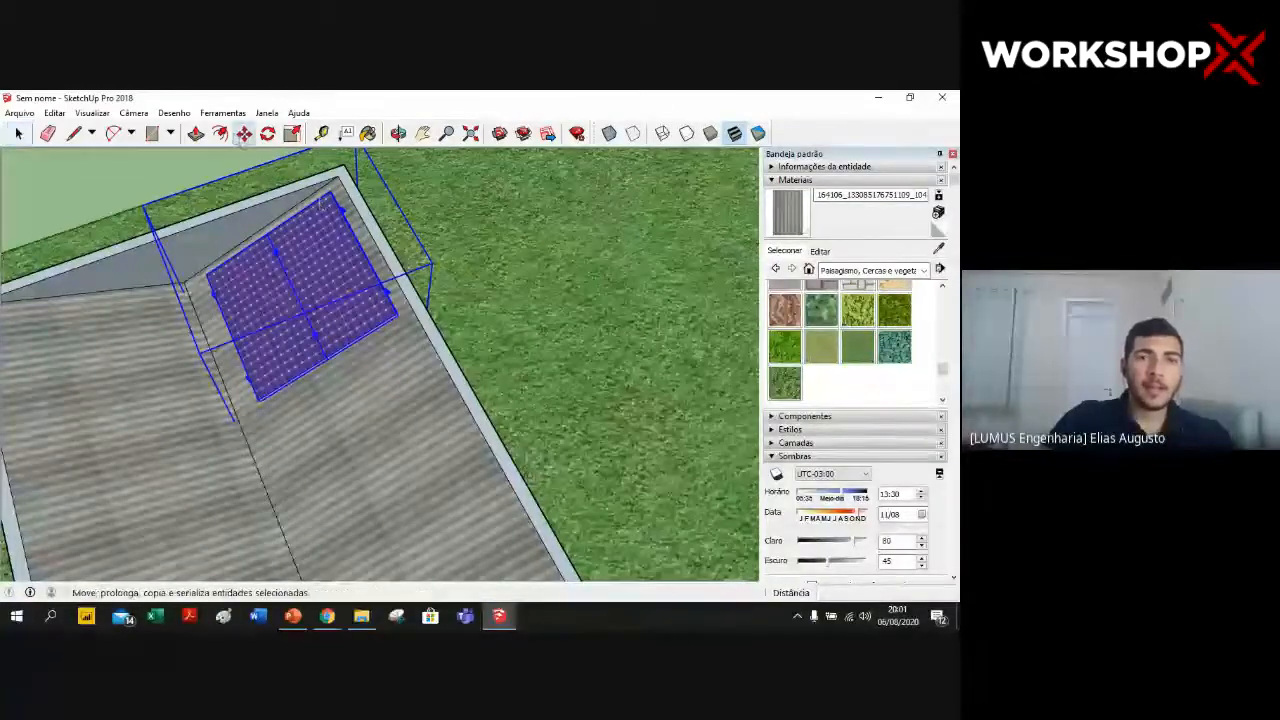
pyautogui.scroll(2, 352, 199)
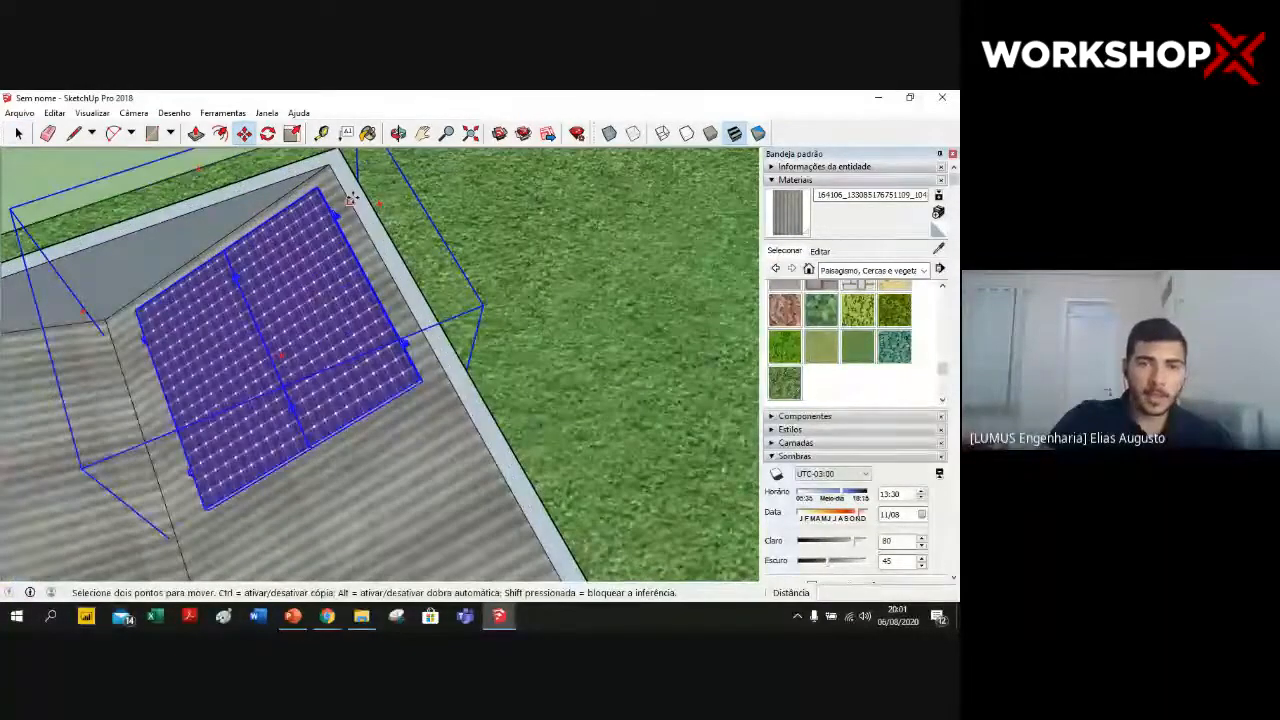
pyautogui.scroll(6, 312, 189)
pyautogui.click(386, 191)
pyautogui.scroll(-8, 516, 400)
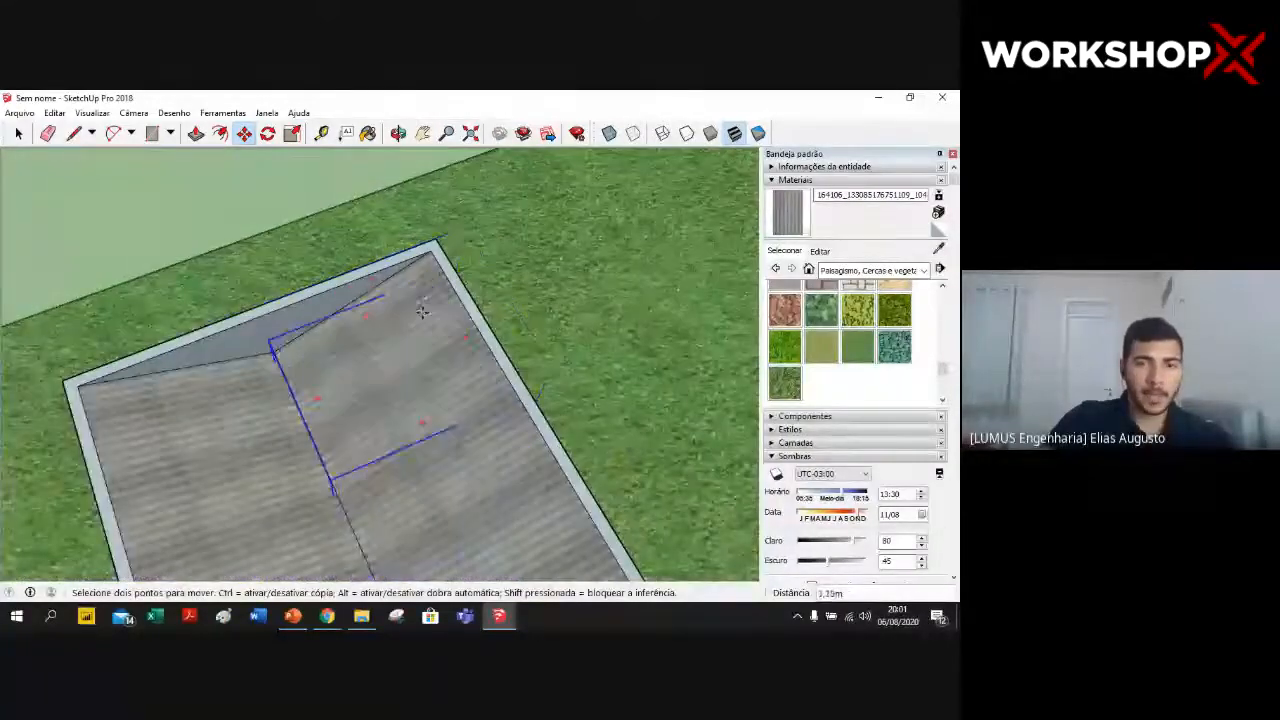
pyautogui.press('ctrl')
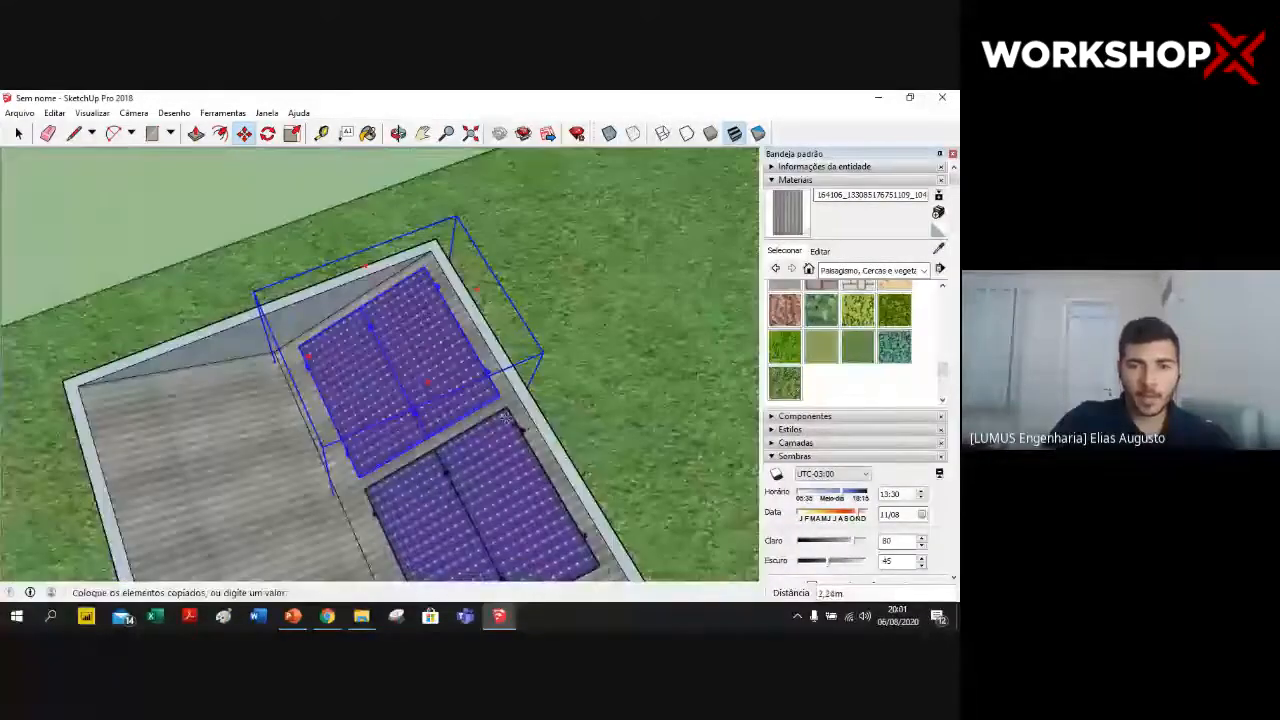
pyautogui.scroll(4, 502, 413)
pyautogui.scroll(5, 502, 413)
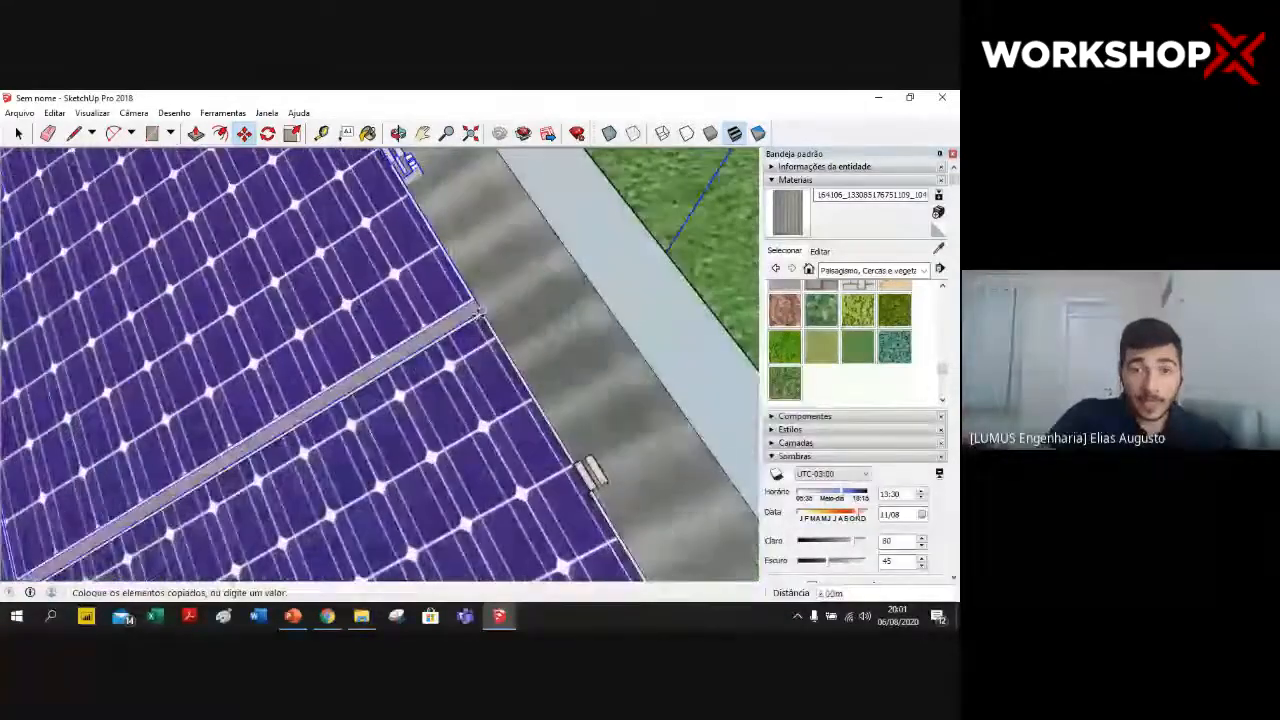
pyautogui.click(478, 303)
pyautogui.scroll(-4, 540, 386)
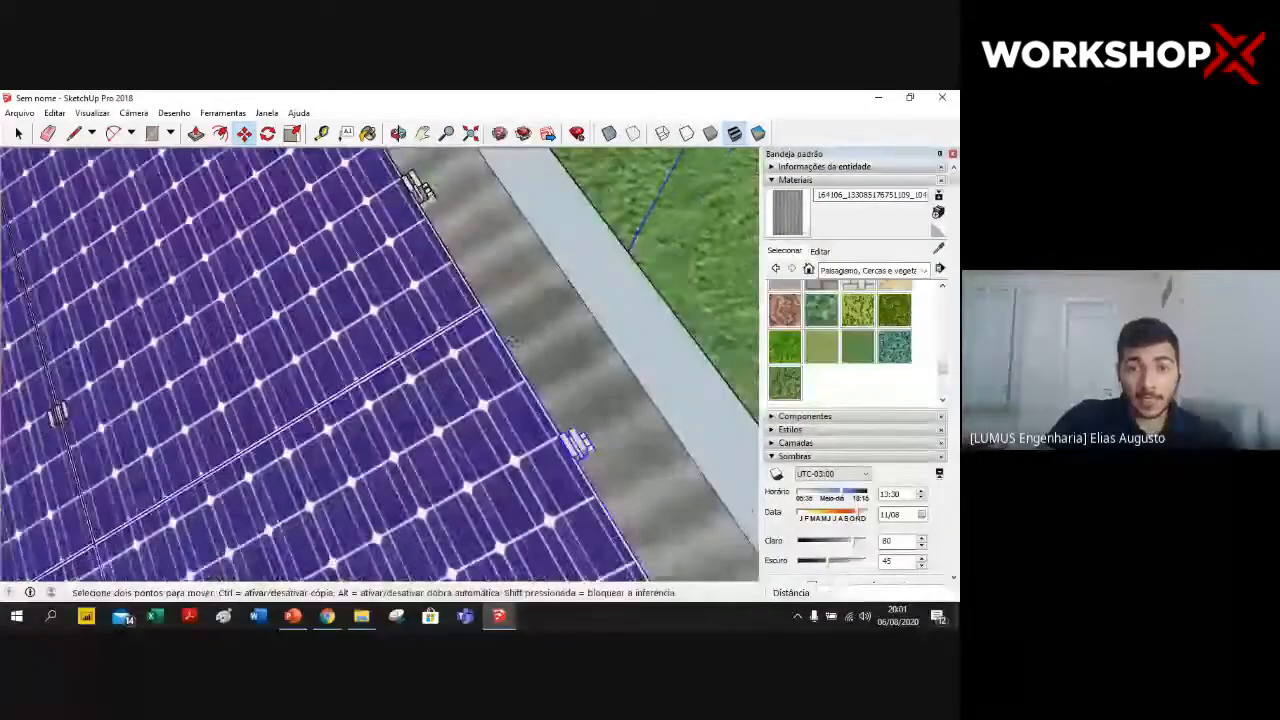
# - Repeat the group copy with a *2 array so the row continues along the long parapet
pyautogui.scroll(-6, 540, 386)
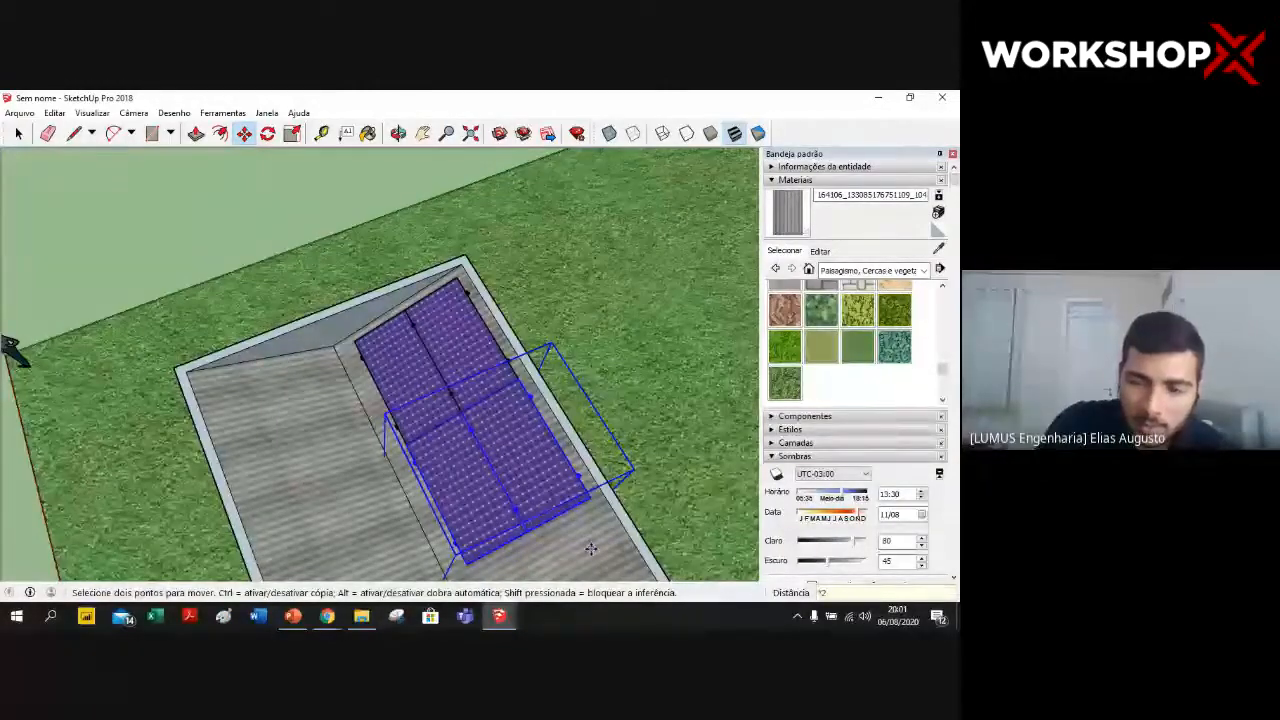
pyautogui.write('*2')
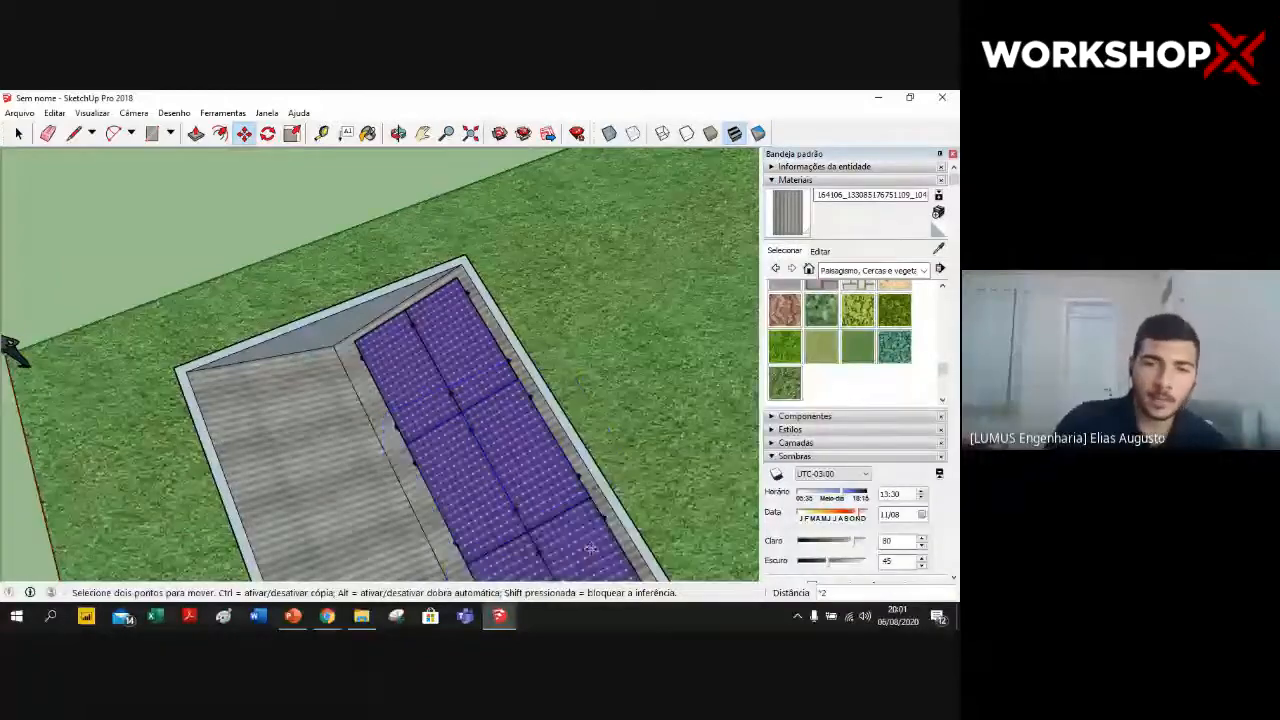
pyautogui.scroll(-3, 533, 398)
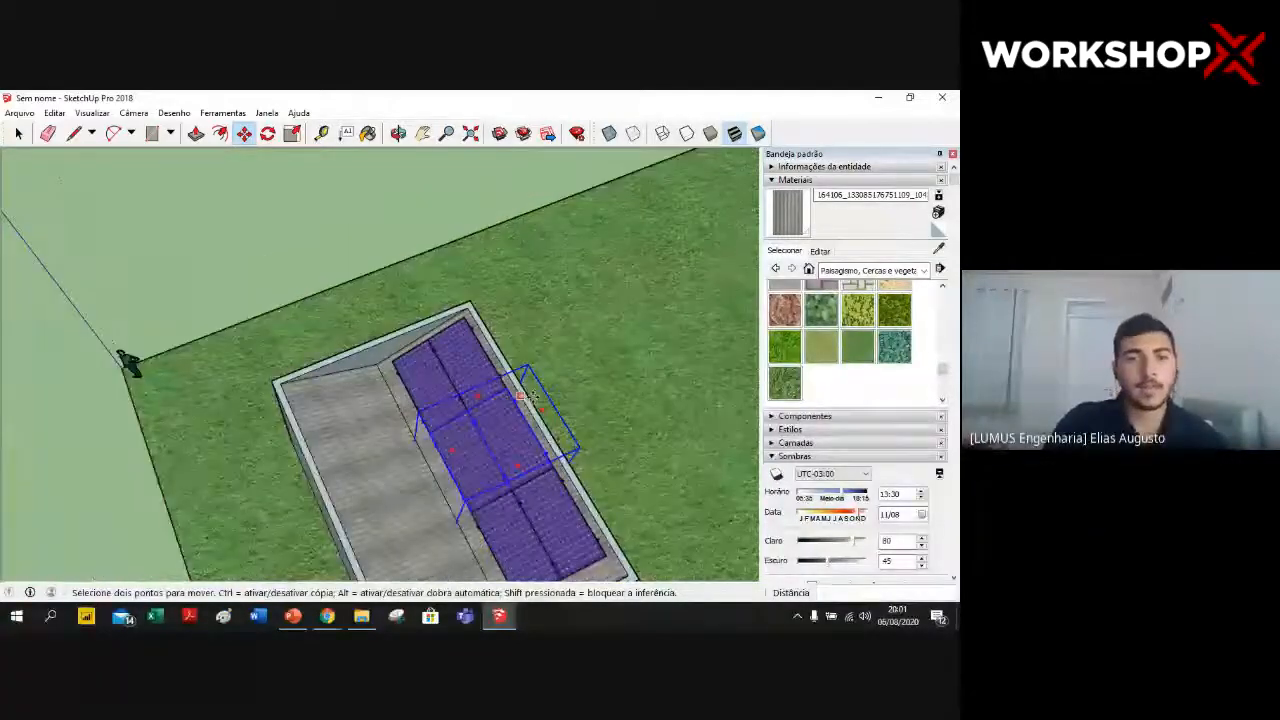
pyautogui.scroll(-3, 283, 294)
pyautogui.moveTo(283, 294); pyautogui.dragTo(582, 212, button='middle')
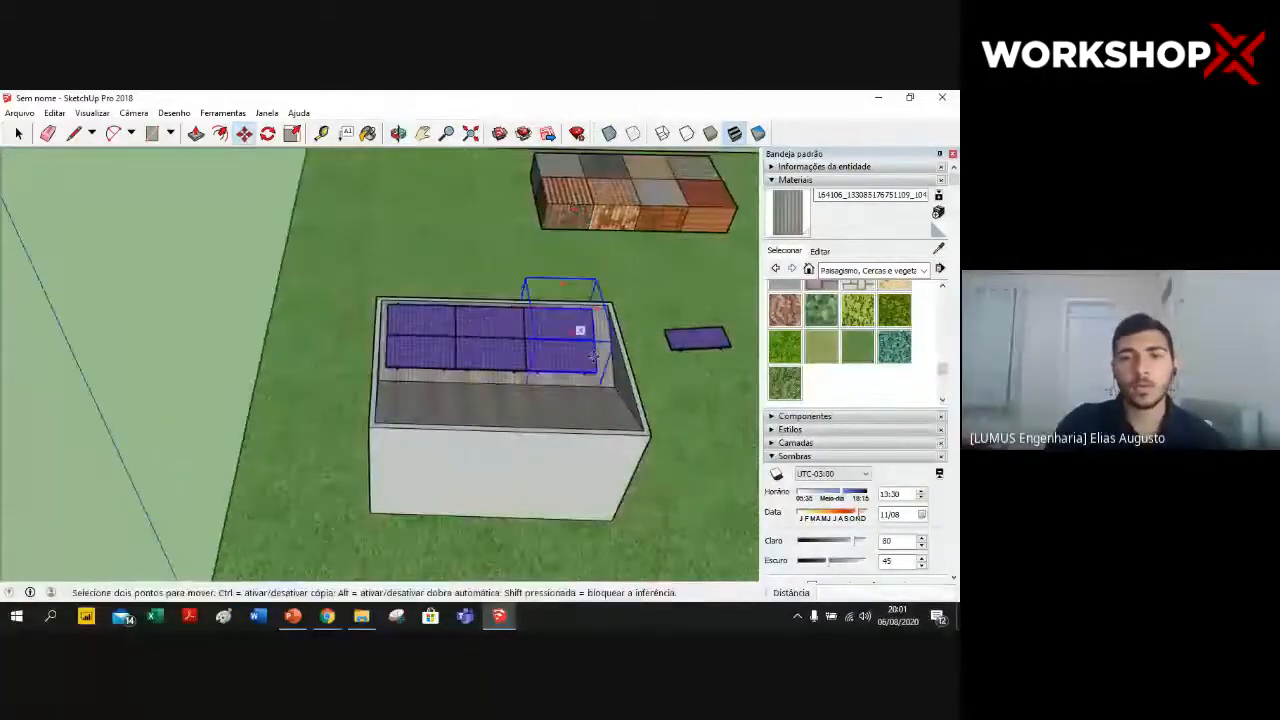
pyautogui.press('space')
pyautogui.moveTo(689, 394); pyautogui.dragTo(411, 249, button='middle')
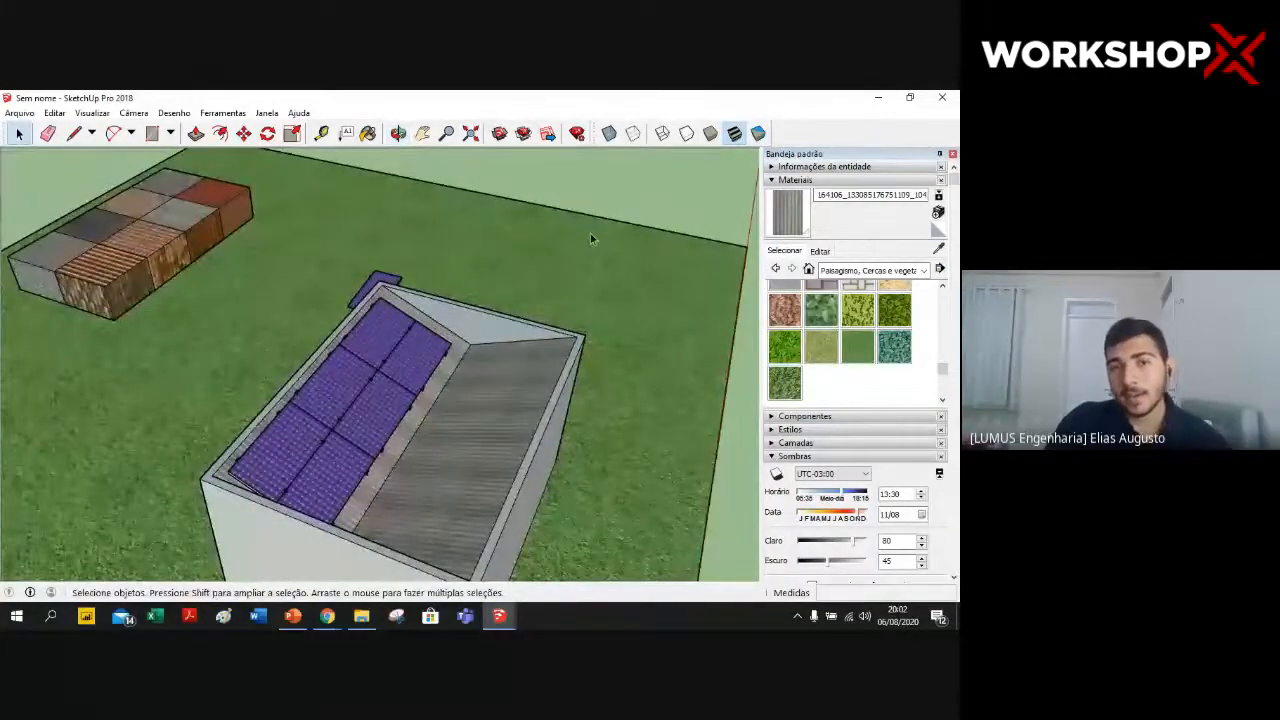
pyautogui.moveTo(633, 191); pyautogui.dragTo(357, 304, button='middle')
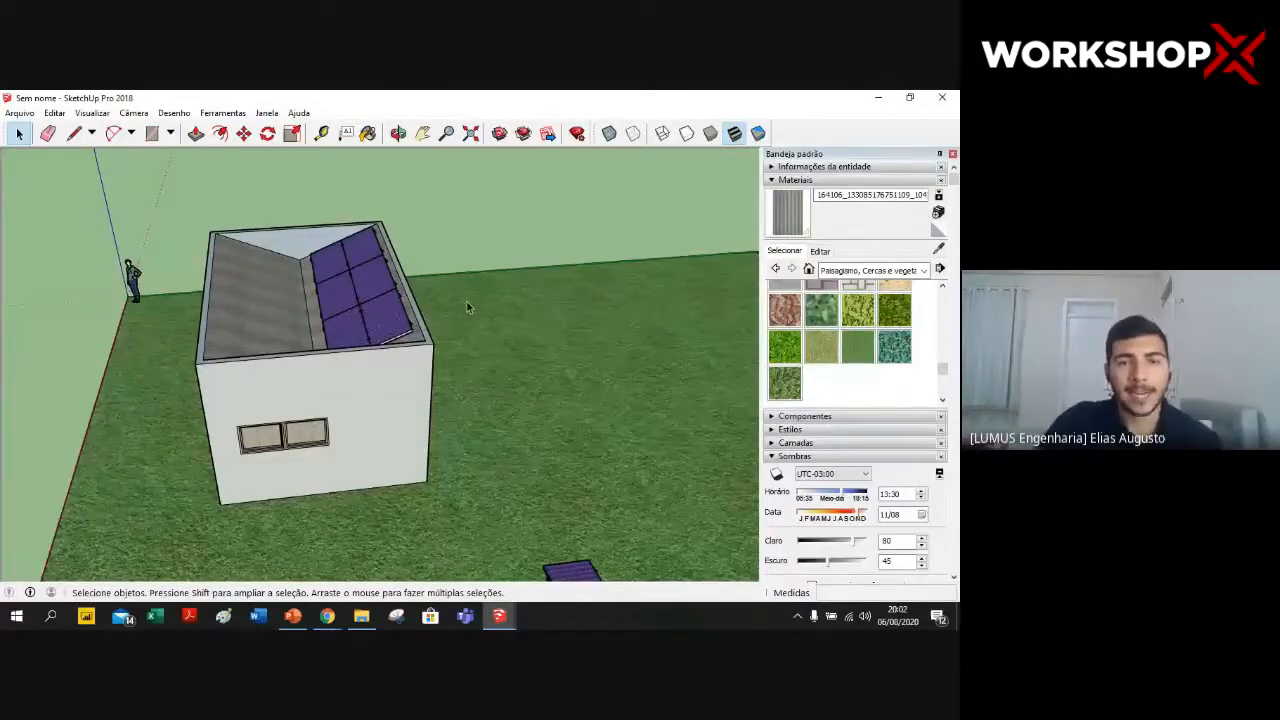
pyautogui.scroll(-2, 466, 300)
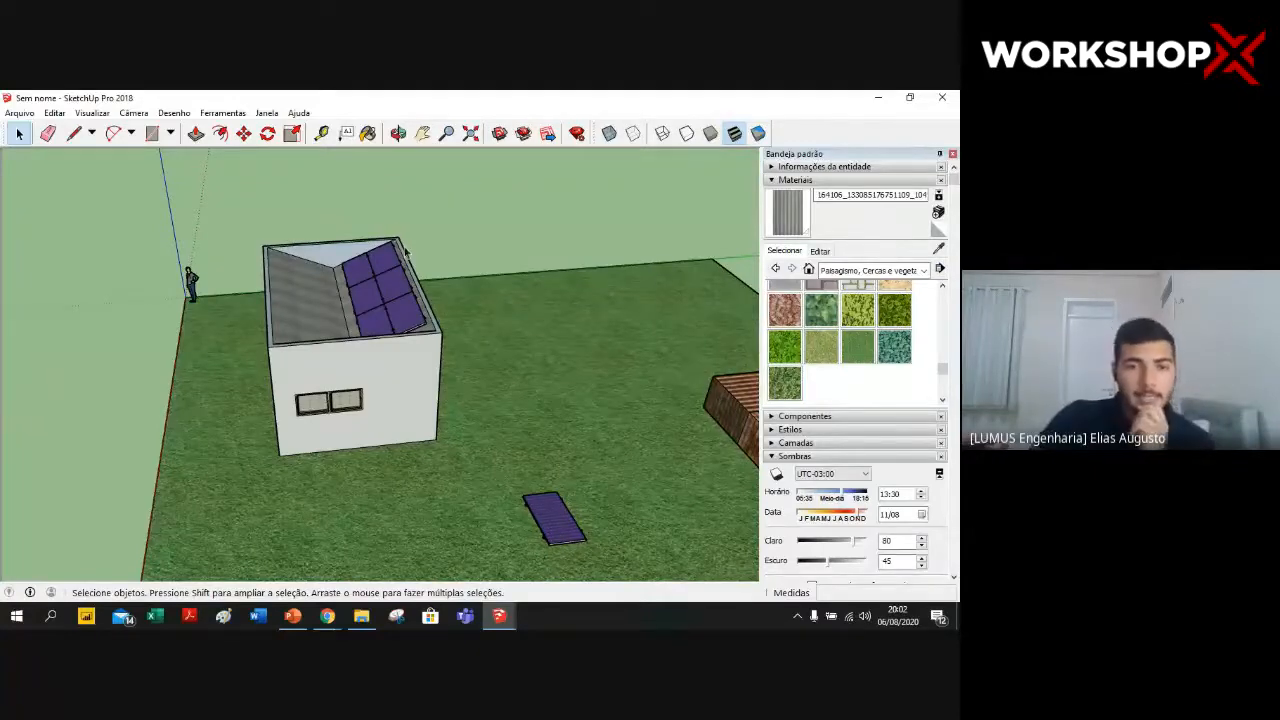
pyautogui.click(327, 615)
pyautogui.moveTo(252, 583)
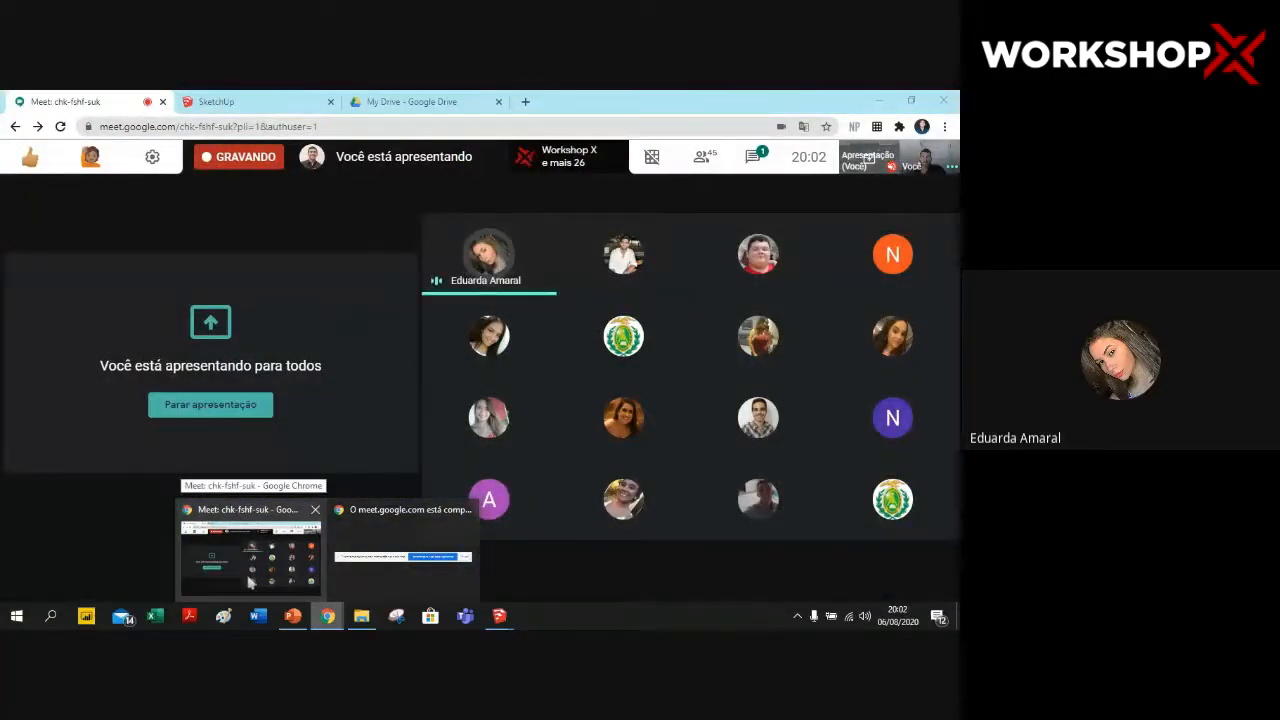
pyautogui.moveTo(405, 555)
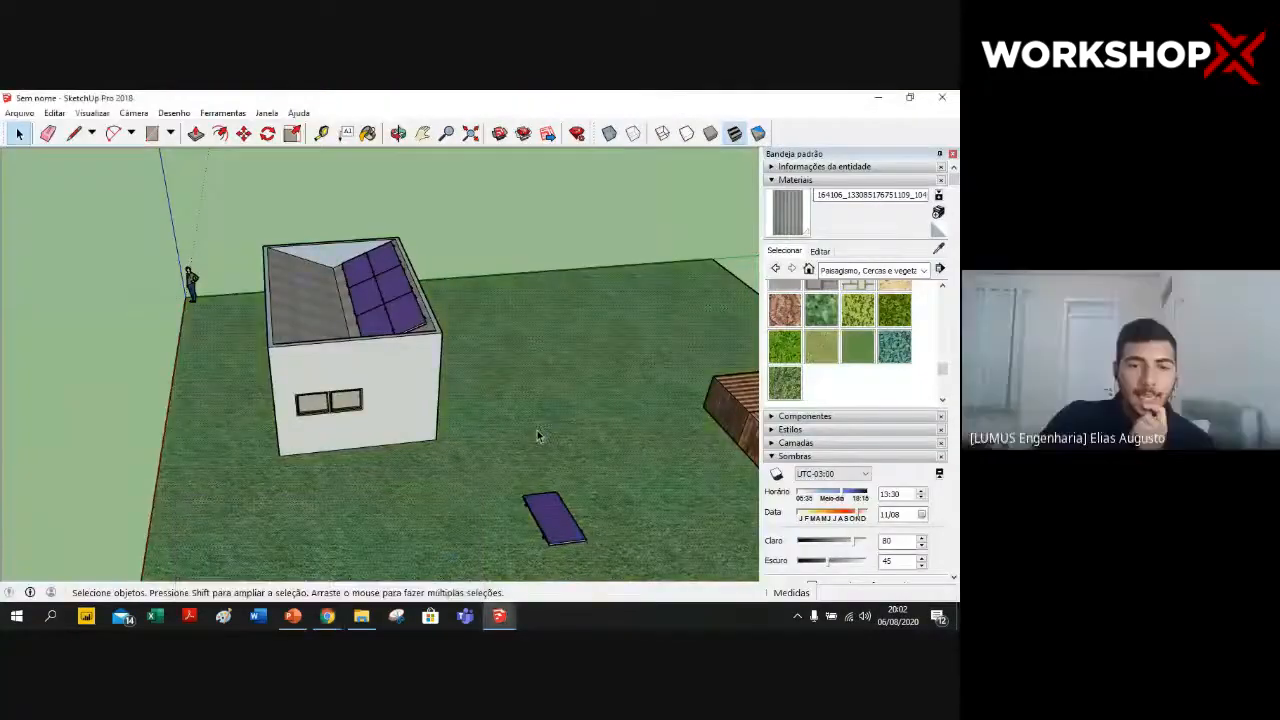
# - Open the Árvore model from the Minicurso - Solar SketchUp folder in SketchUp and select the tree
pyautogui.moveTo(361, 614)
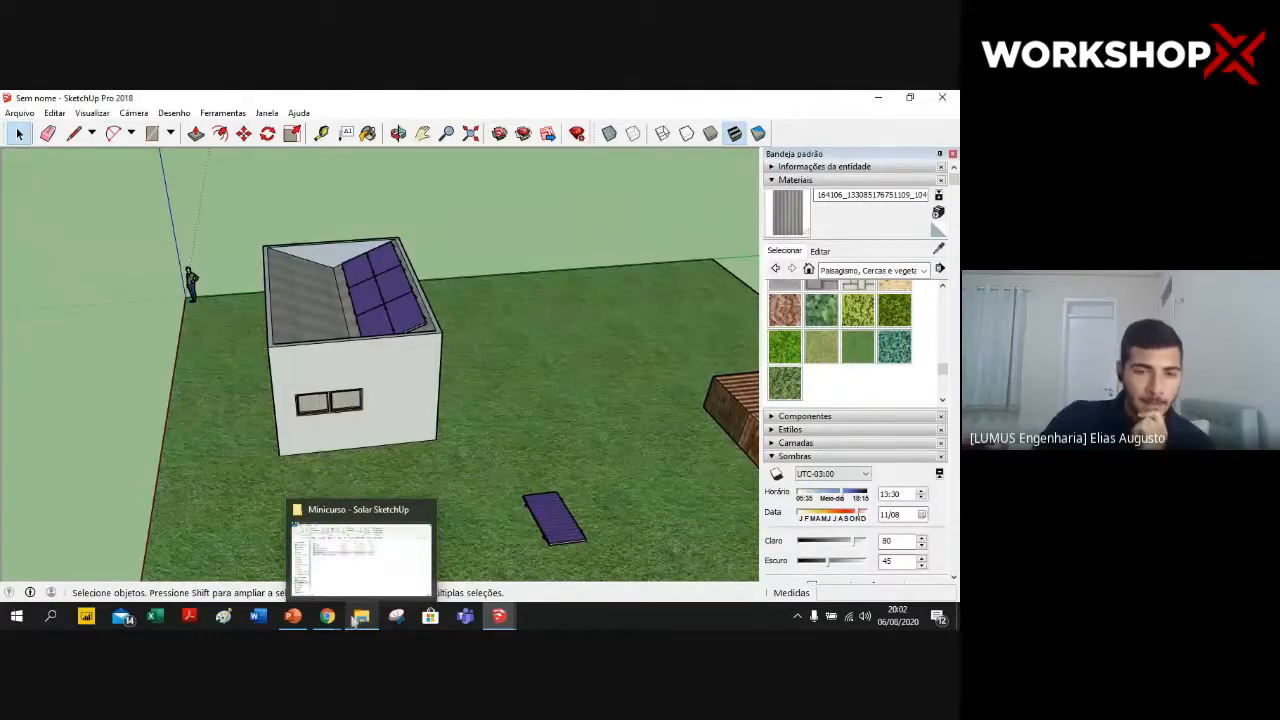
pyautogui.click(352, 573)
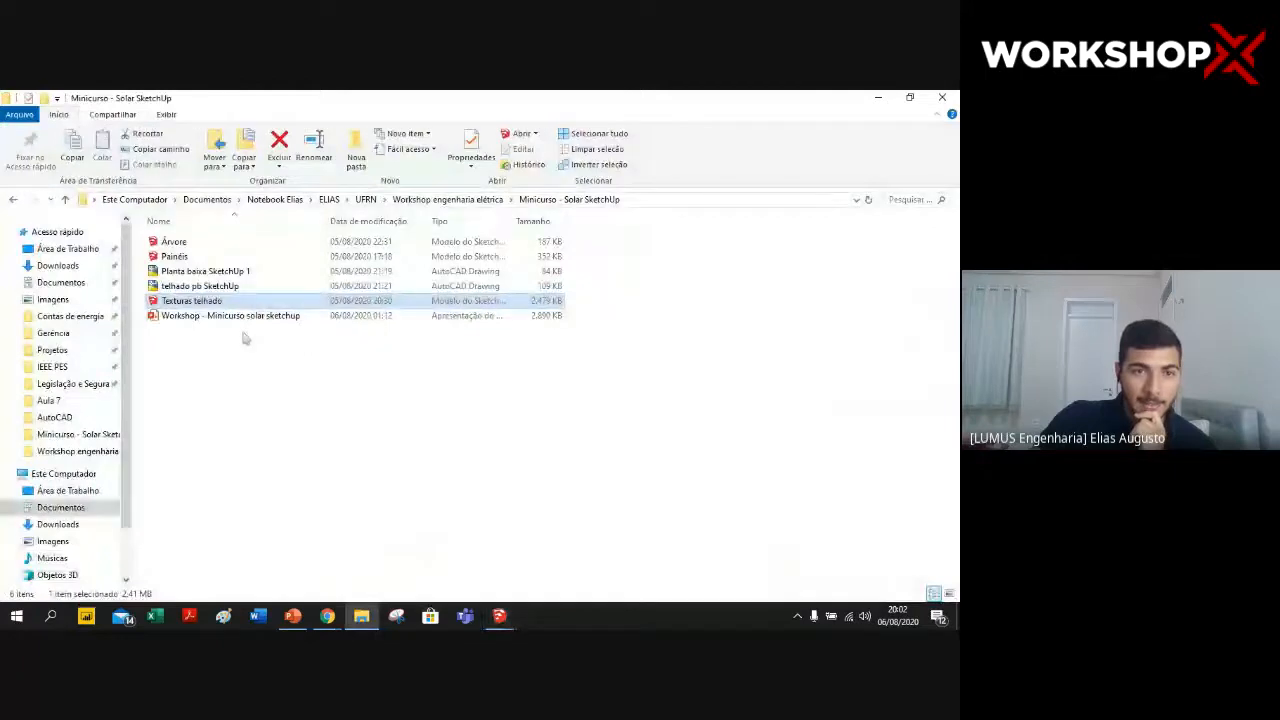
pyautogui.click(265, 245)
pyautogui.doubleClick(295, 244)
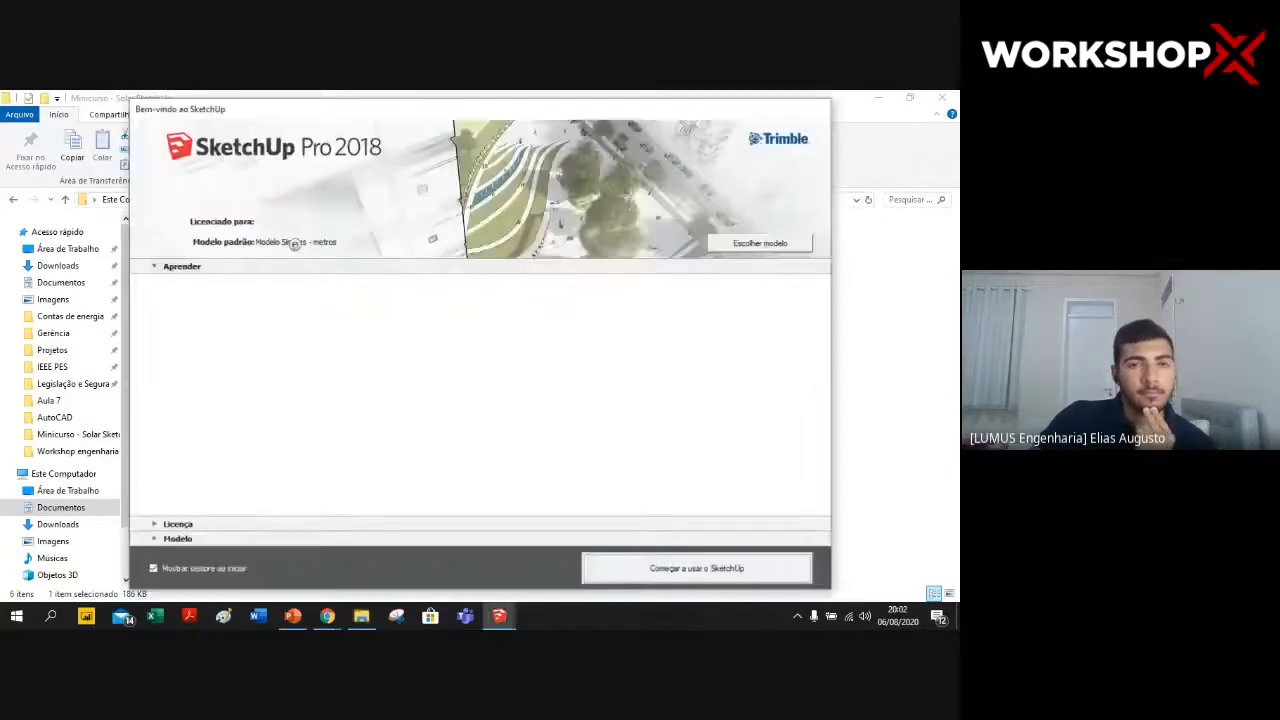
pyautogui.click(764, 571)
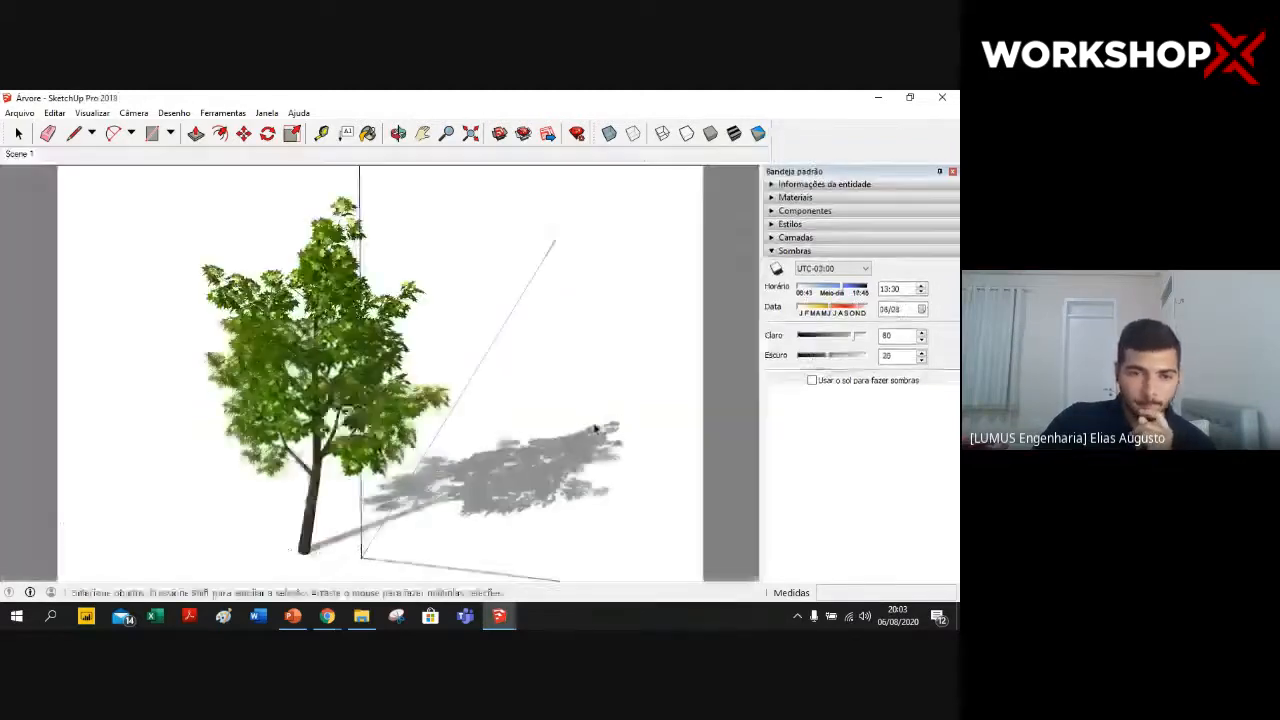
pyautogui.click(455, 231)
pyautogui.click(357, 406)
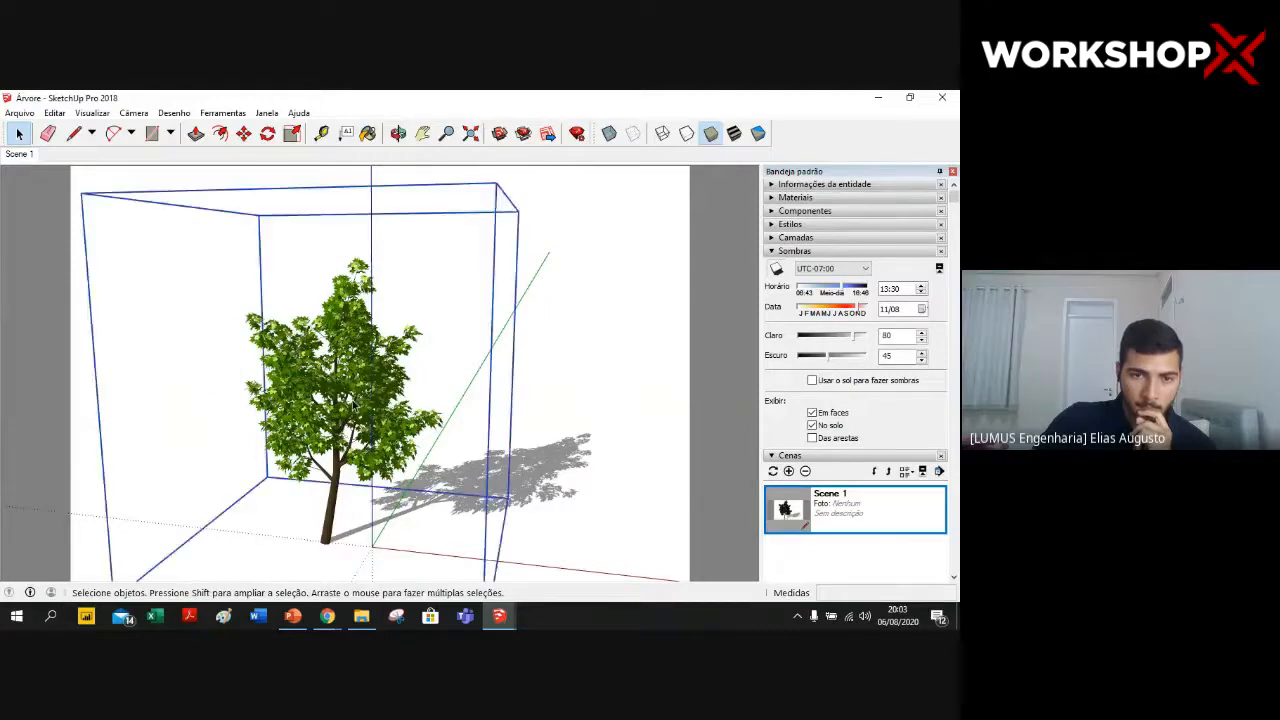
# - Copy the tree into the untitled house model, placing it on the grass between the house and the roof-texture samples
pyautogui.click(585, 371)
pyautogui.moveTo(499, 616)
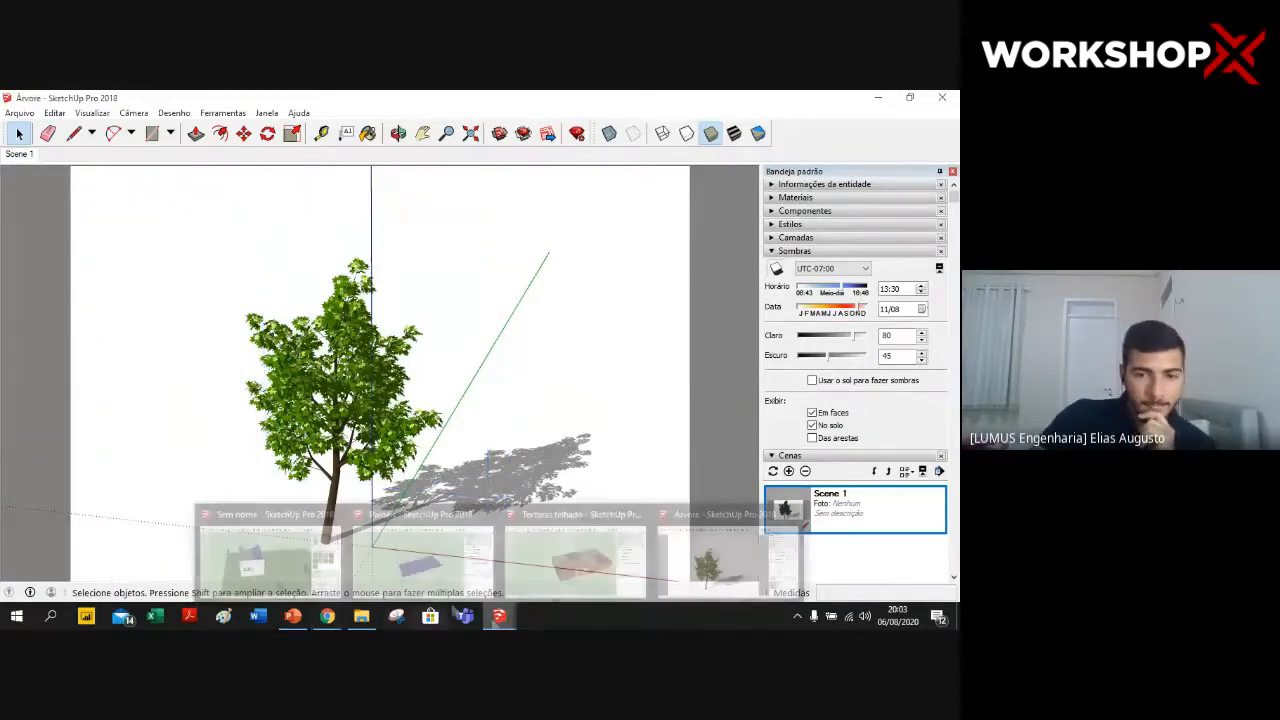
pyautogui.click(316, 563)
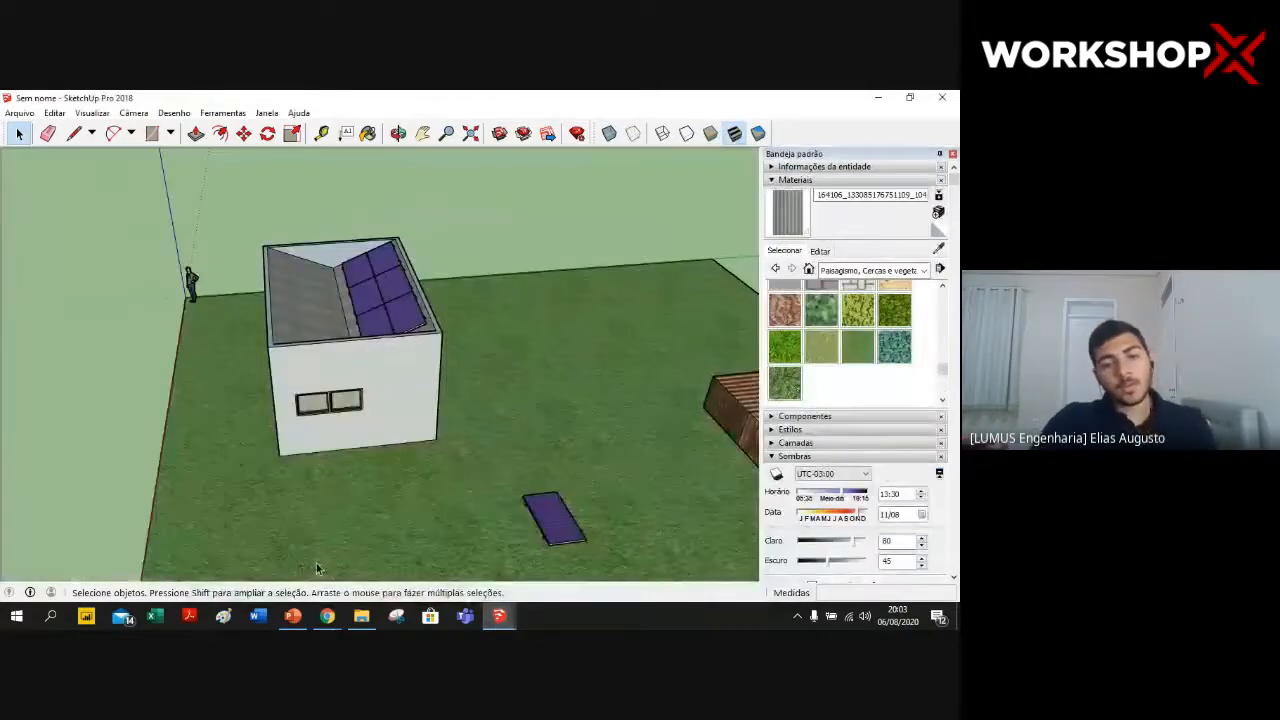
pyautogui.hotkey('ctrl', 'v')
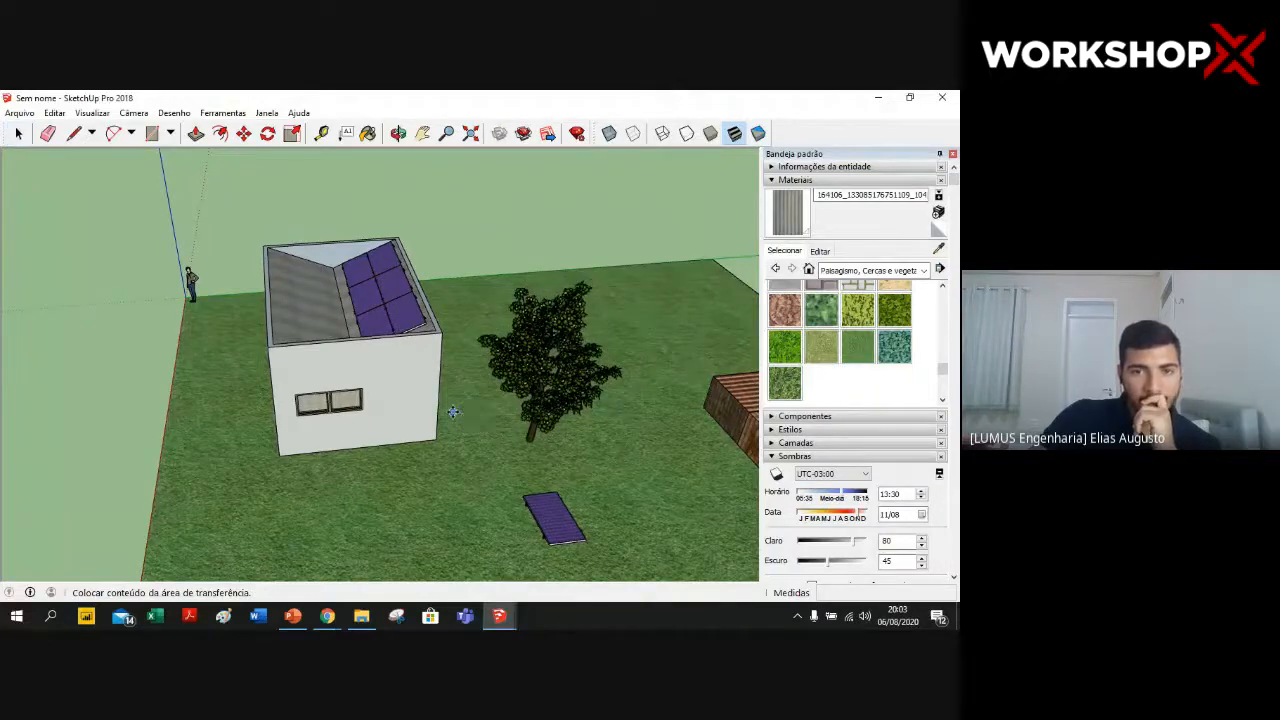
pyautogui.click(453, 411)
pyautogui.press('space')
# - Enlarge the pasted tree uniformly by an upper corner of its bounding box
pyautogui.click(463, 282)
pyautogui.click(530, 300)
pyautogui.click(291, 134)
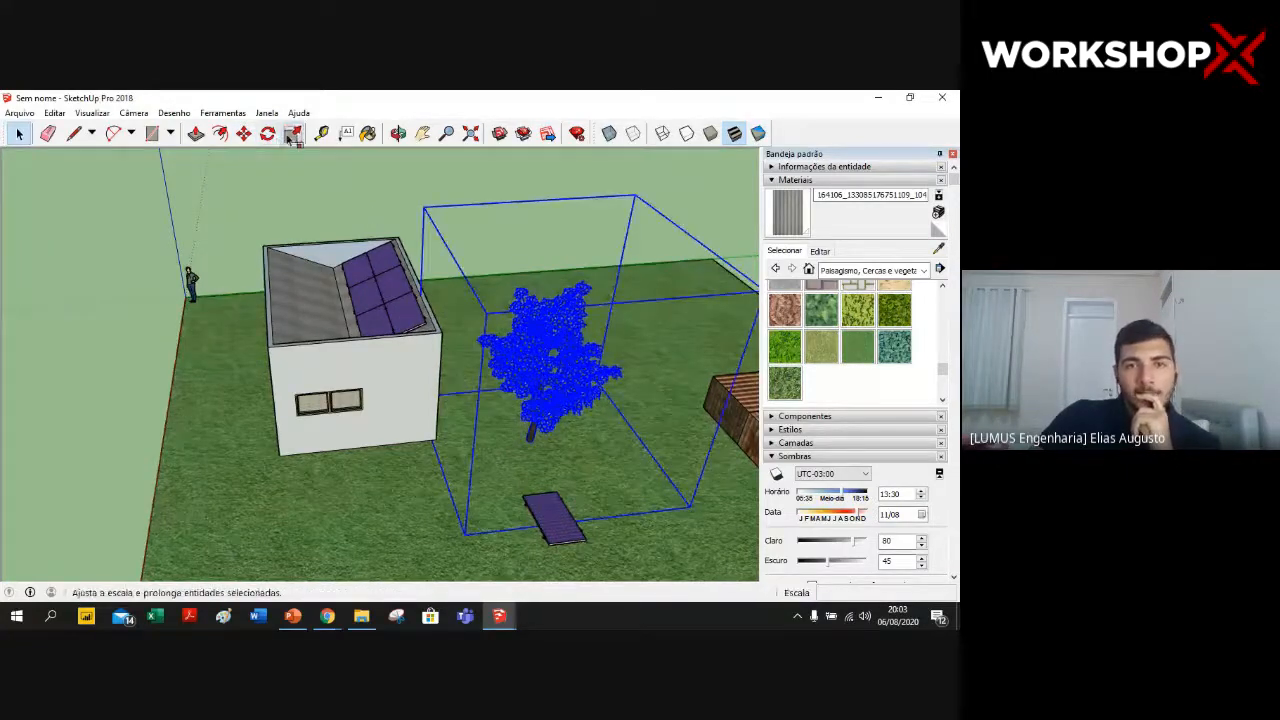
pyautogui.moveTo(573, 243); pyautogui.dragTo(590, 150)
pyautogui.click(17, 136)
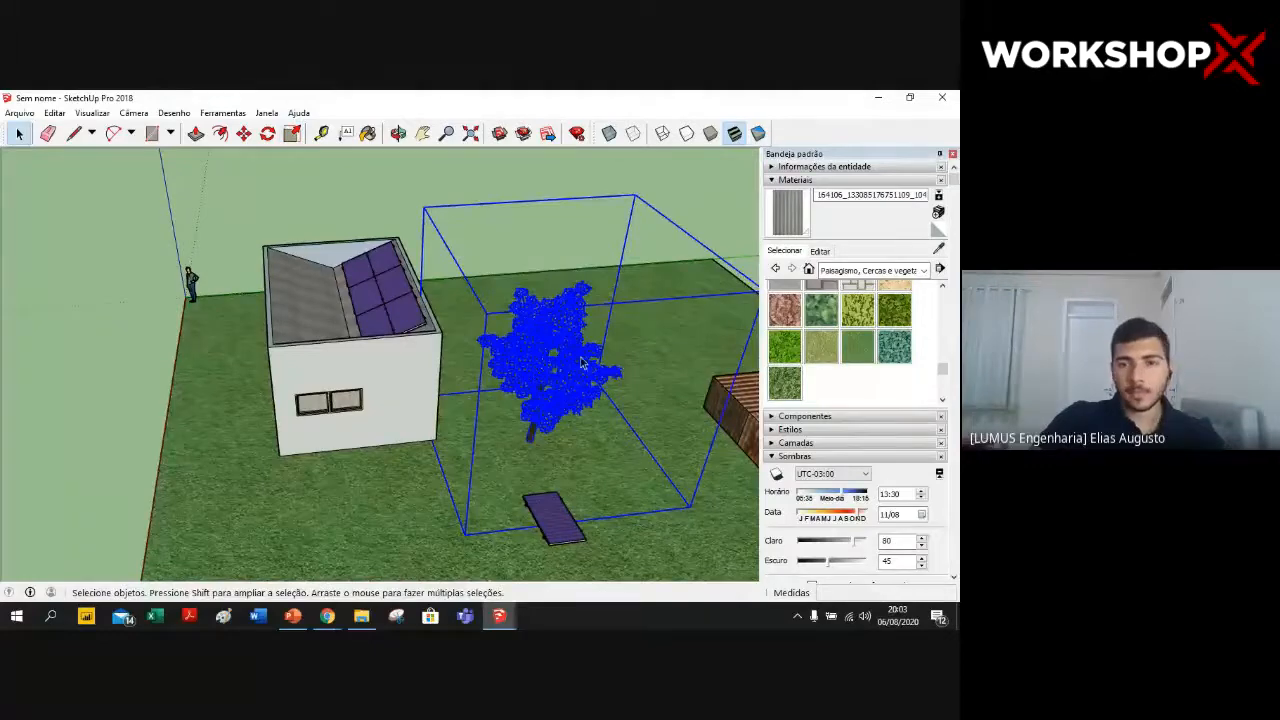
pyautogui.moveTo(385, 404); pyautogui.dragTo(494, 394, button='middle')
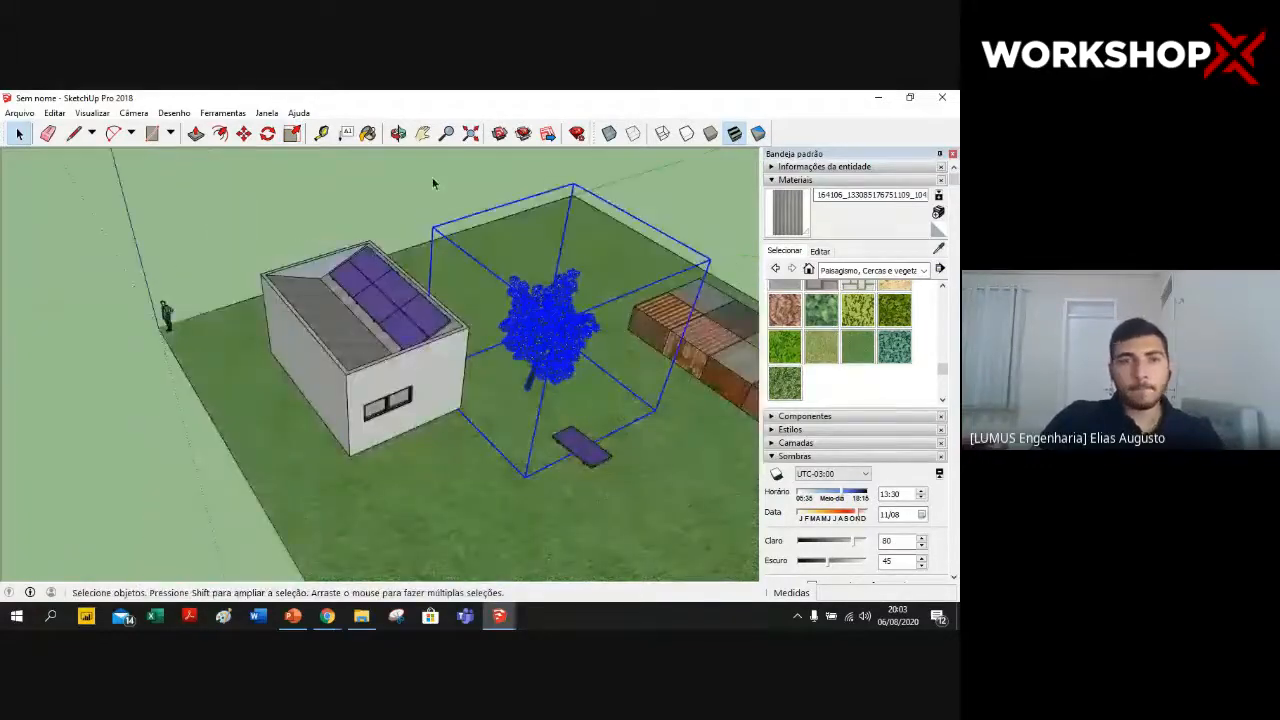
pyautogui.click(292, 133)
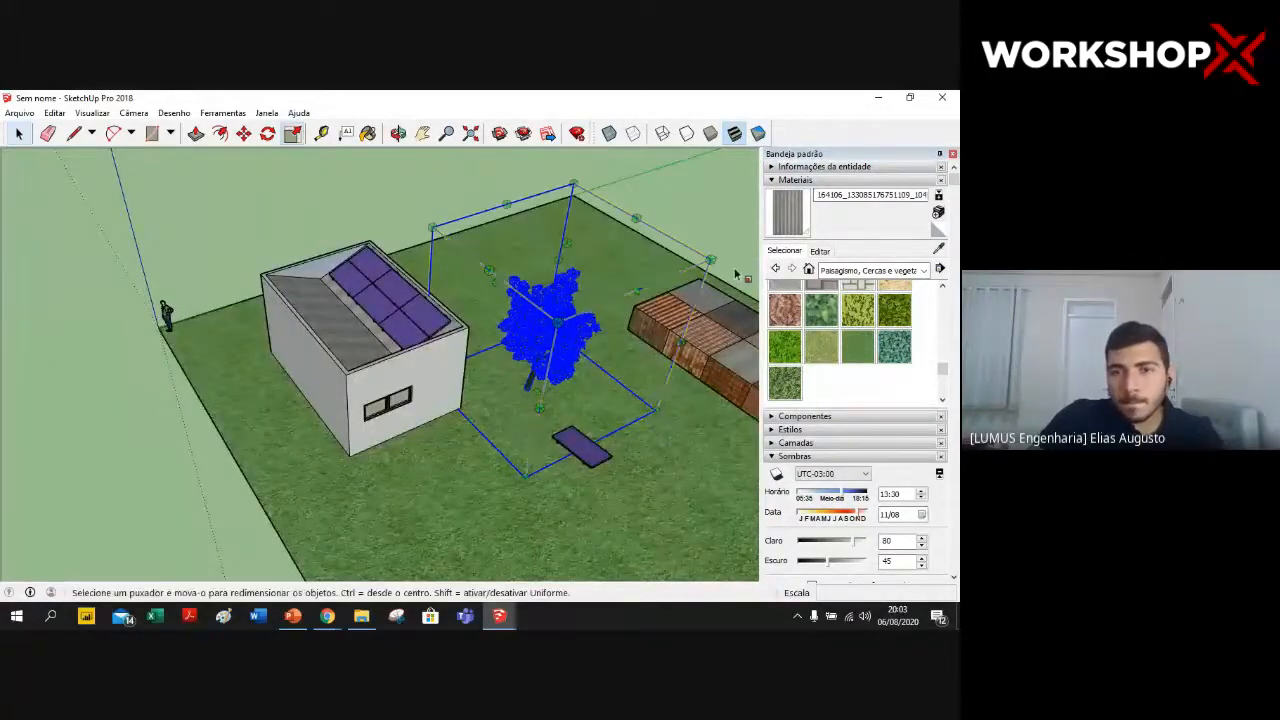
pyautogui.moveTo(738, 252); pyautogui.dragTo(750, 243)
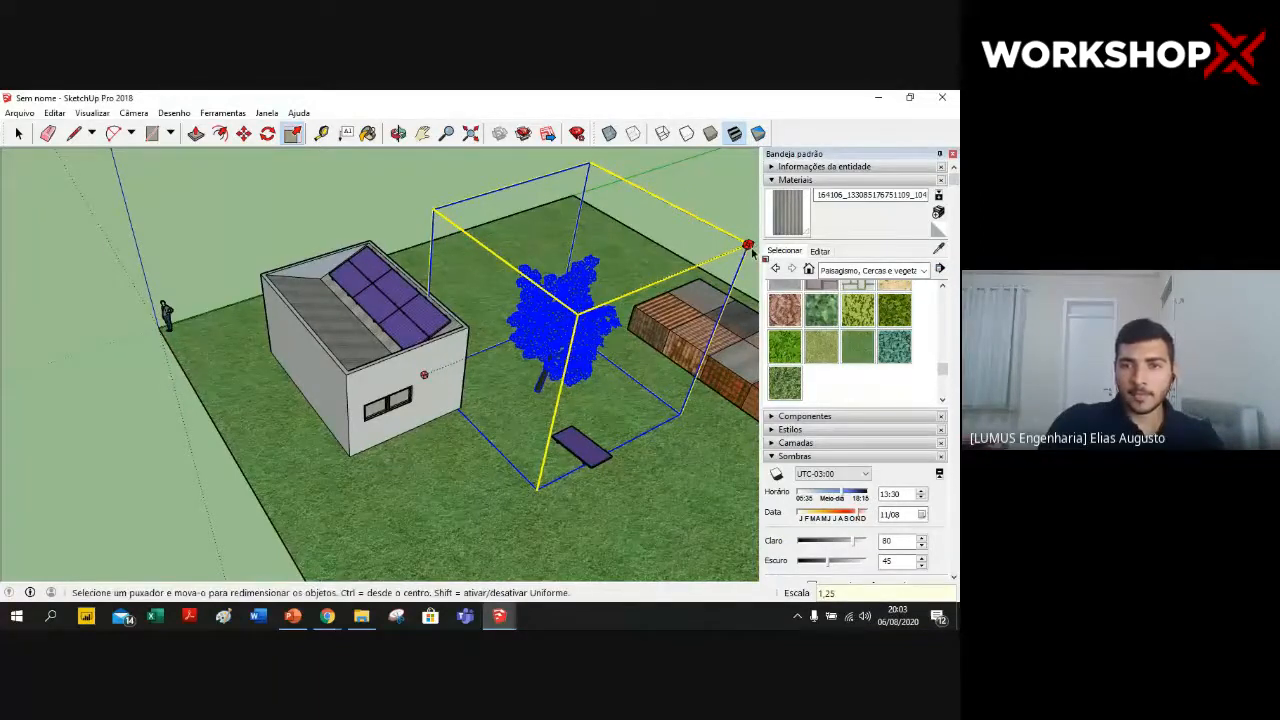
pyautogui.moveTo(748, 247); pyautogui.dragTo(753, 253)
pyautogui.press('space')
pyautogui.click(322, 232)
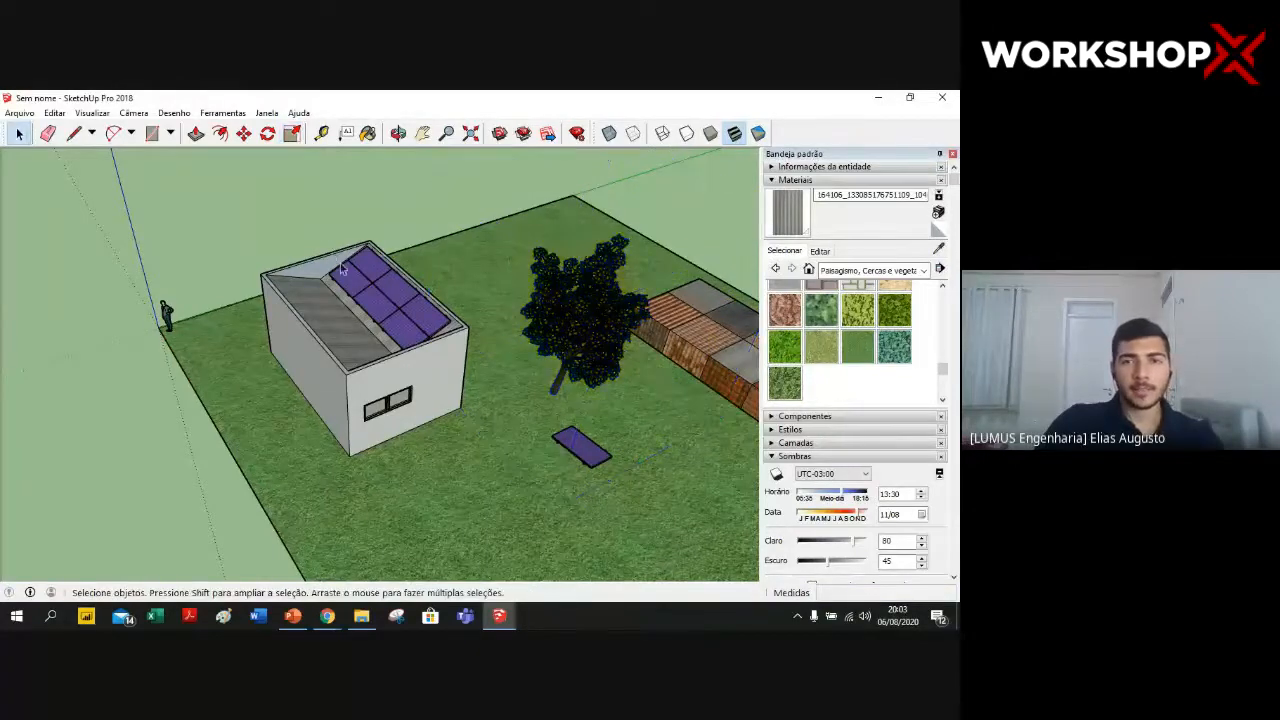
# - Move the tree by its trunk about 1.65 m across the grass, closer to the house
pyautogui.moveTo(621, 466); pyautogui.dragTo(540, 425, button='middle')
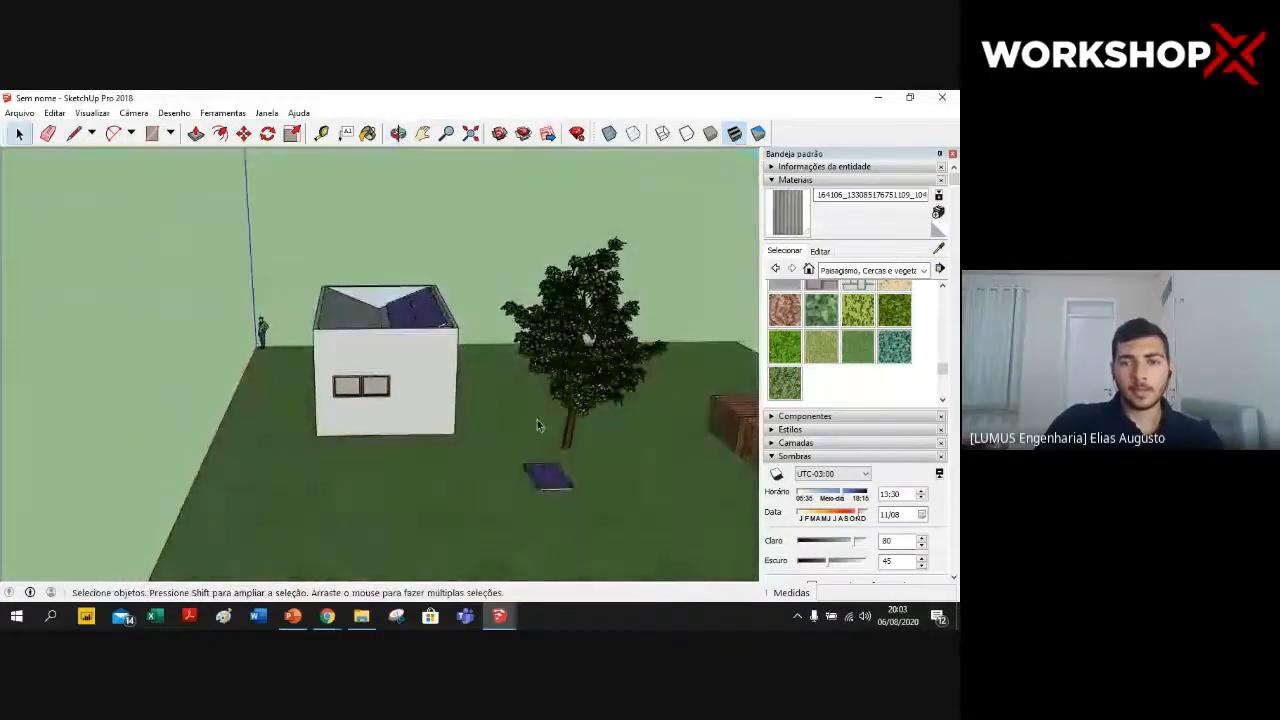
pyautogui.press('m')
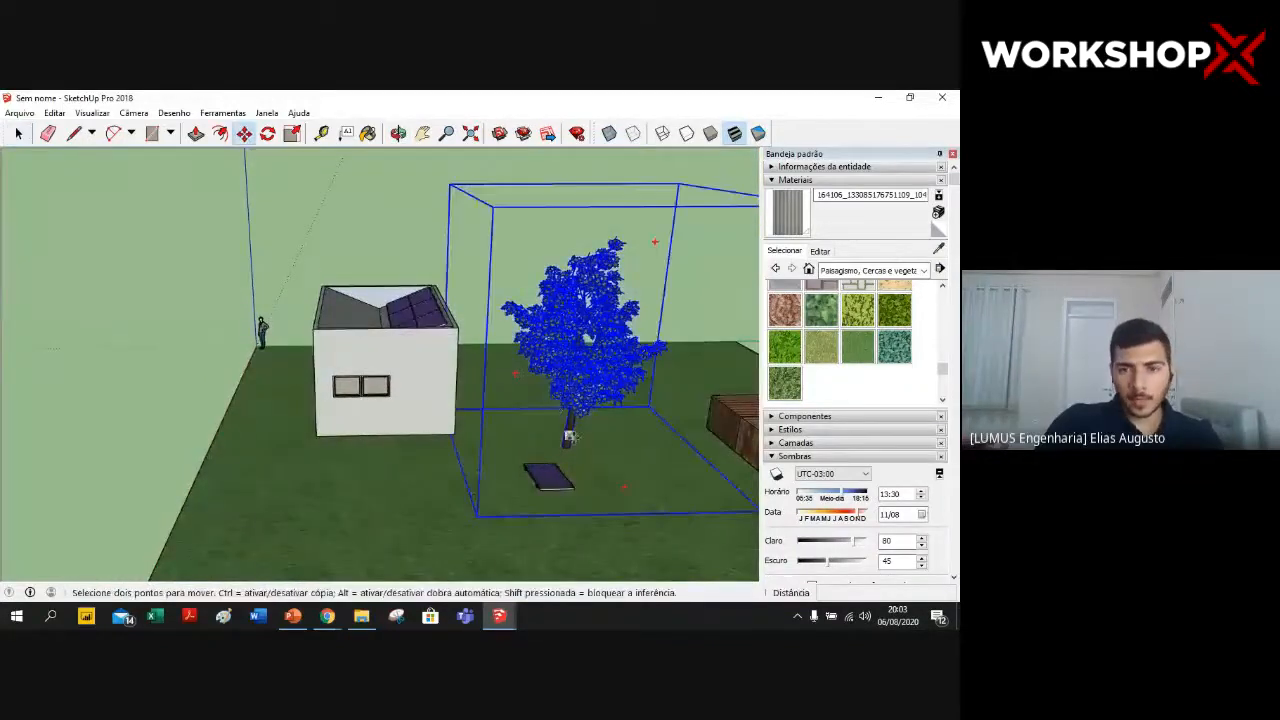
pyautogui.click(568, 438)
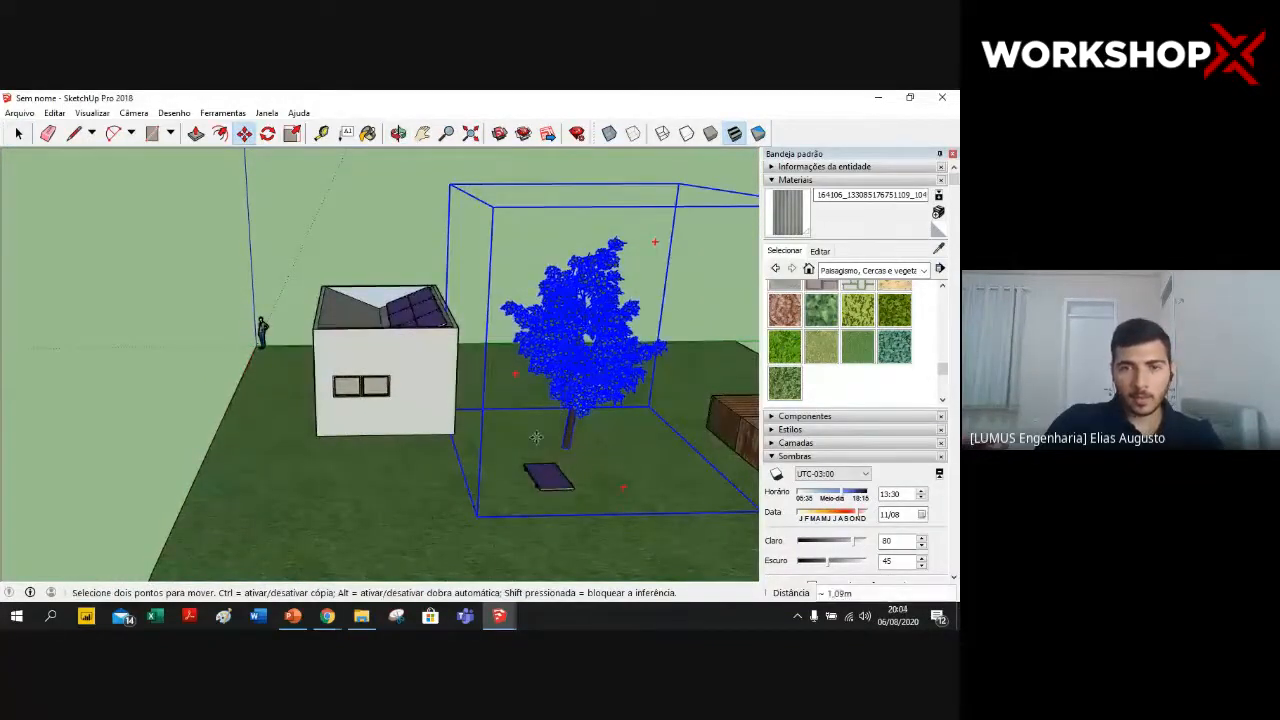
pyautogui.click(529, 433)
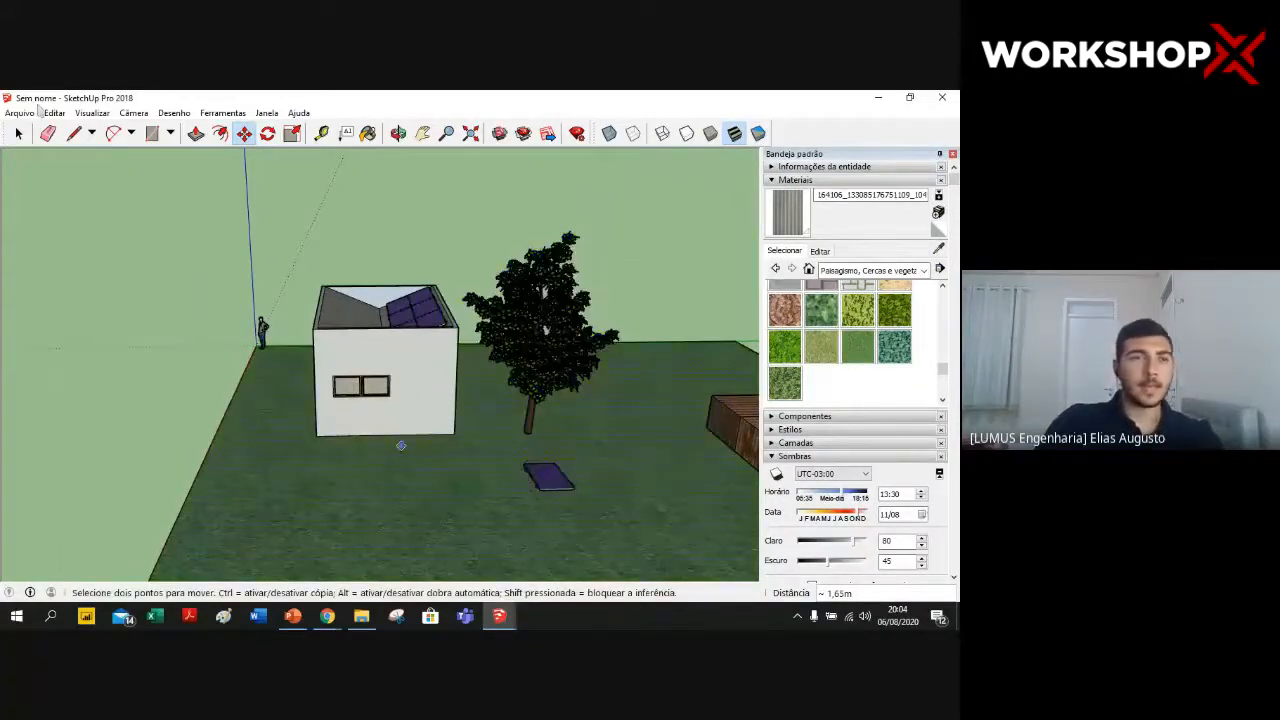
pyautogui.press('space')
# - Open the manual location definition in the model's geolocation settings
pyautogui.moveTo(329, 238); pyautogui.dragTo(290, 350, button='middle')
pyautogui.moveTo(310, 276); pyautogui.dragTo(325, 284)
pyautogui.moveTo(325, 284)
pyautogui.mouseDown(button='middle')
pyautogui.moveTo(371, 312)
pyautogui.moveTo(411, 296)
pyautogui.moveTo(406, 269)
pyautogui.moveTo(356, 277)
pyautogui.mouseUp(button='middle')
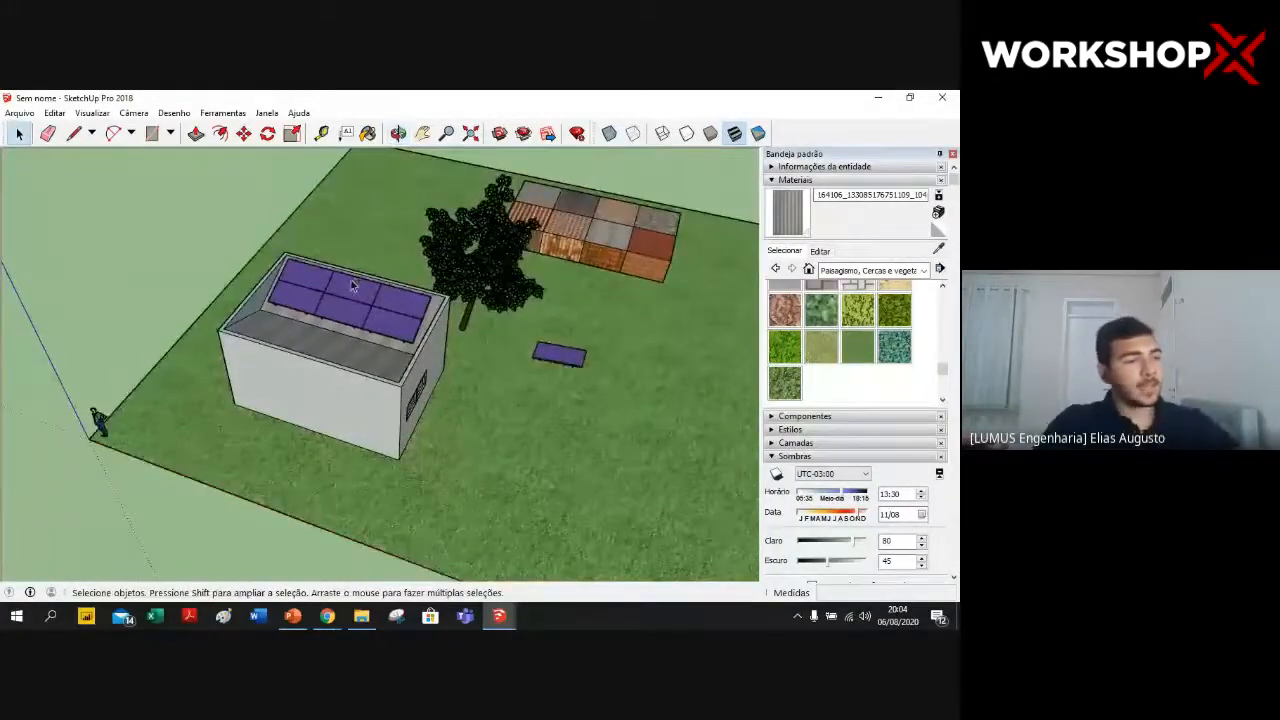
pyautogui.click(276, 115)
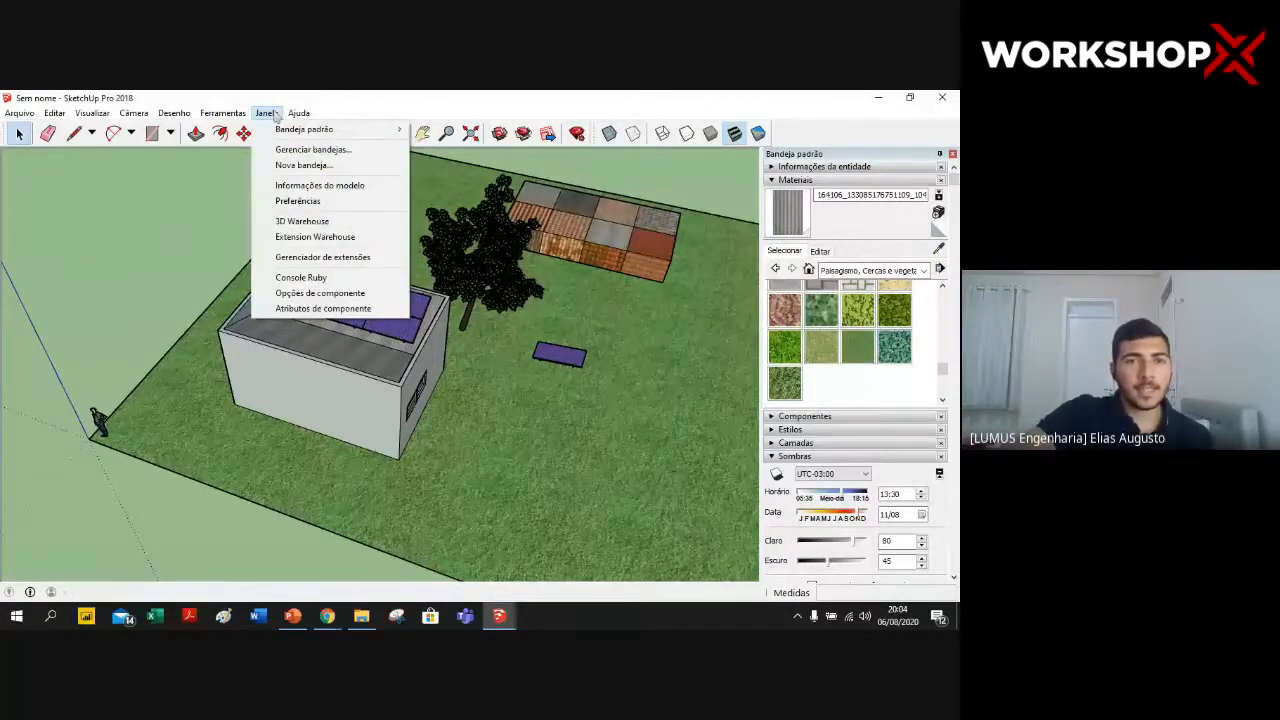
pyautogui.click(347, 189)
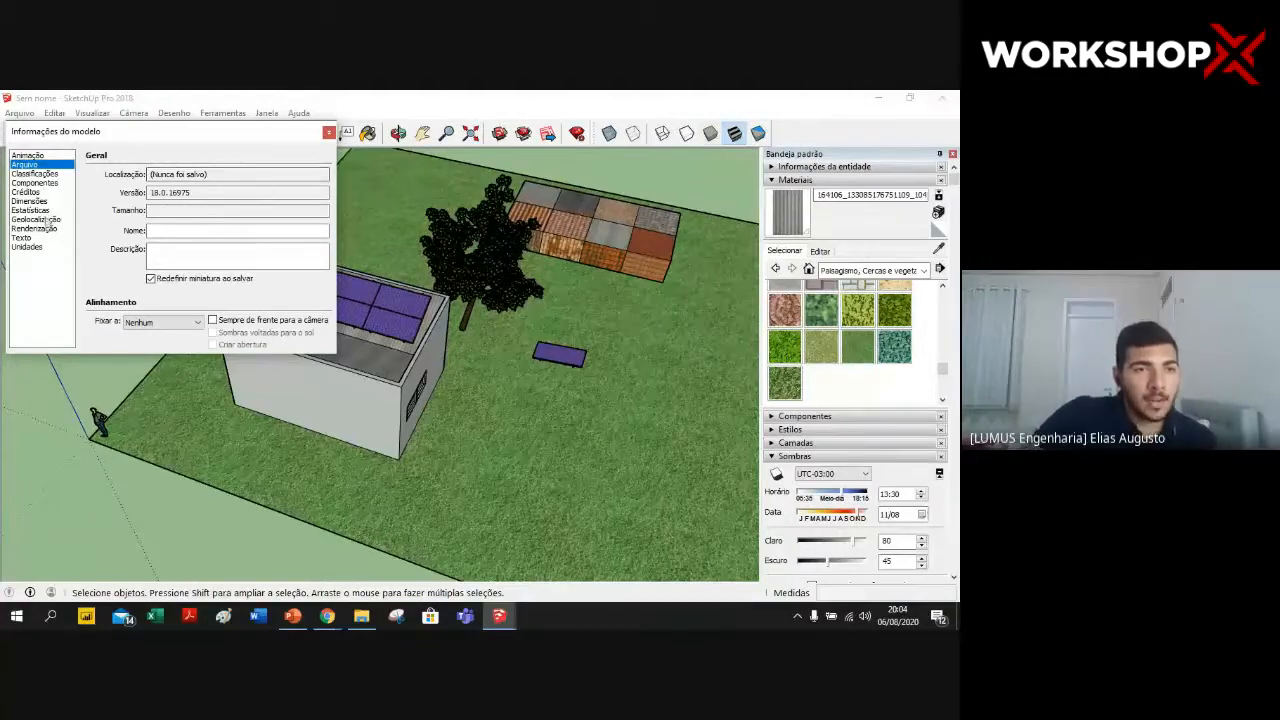
pyautogui.click(48, 219)
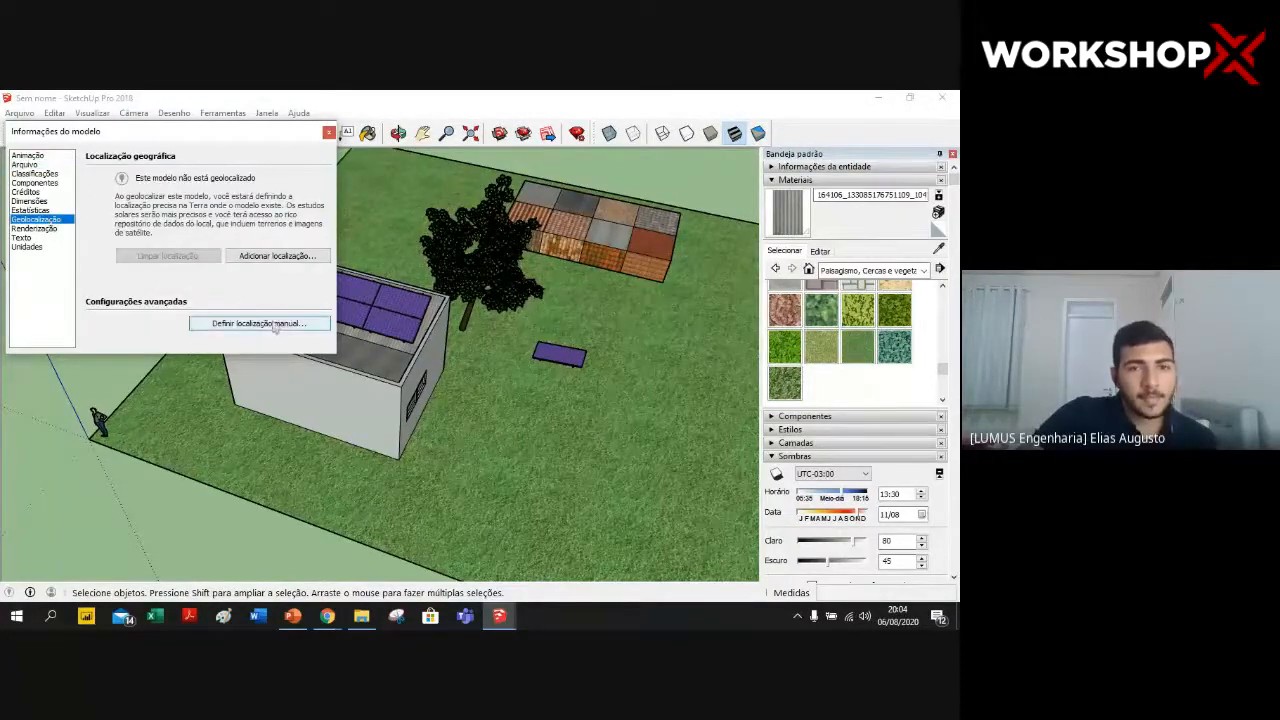
pyautogui.click(284, 325)
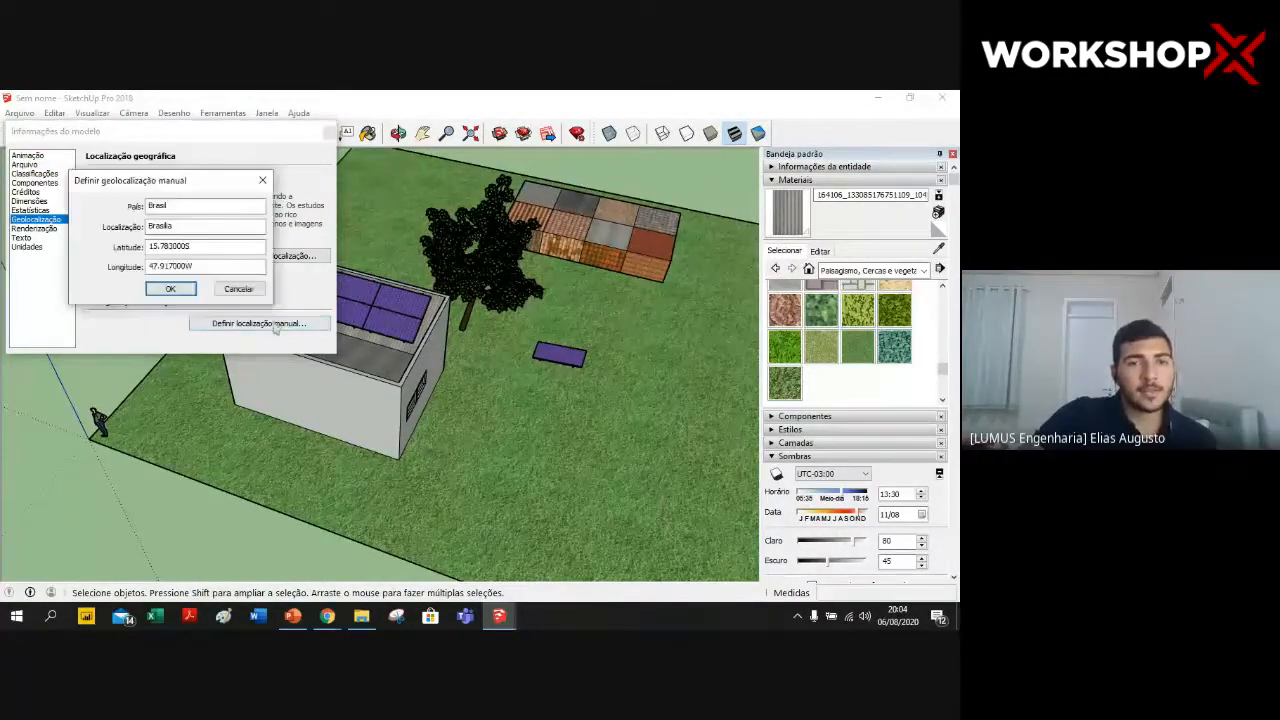
# - Switch to Chrome and search Google for "natal latitude" in a new tab
pyautogui.moveTo(327, 616)
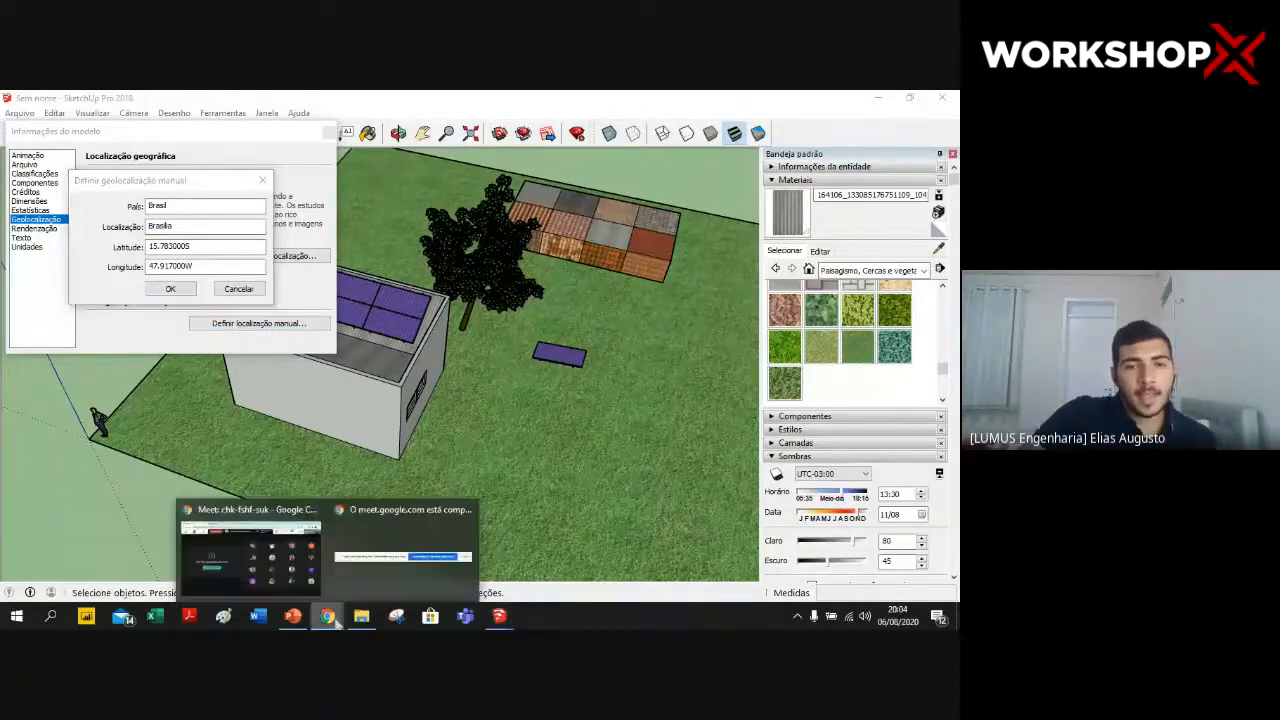
pyautogui.click(298, 568)
pyautogui.click(525, 101)
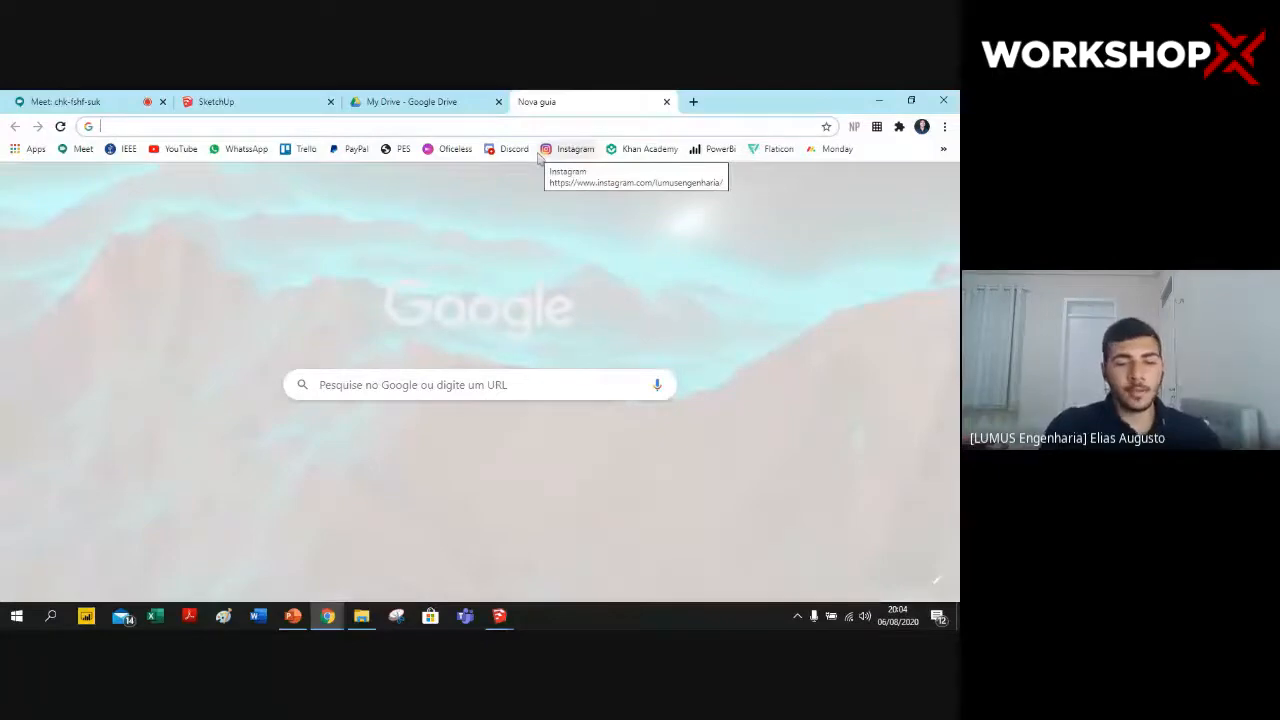
pyautogui.write('nata')
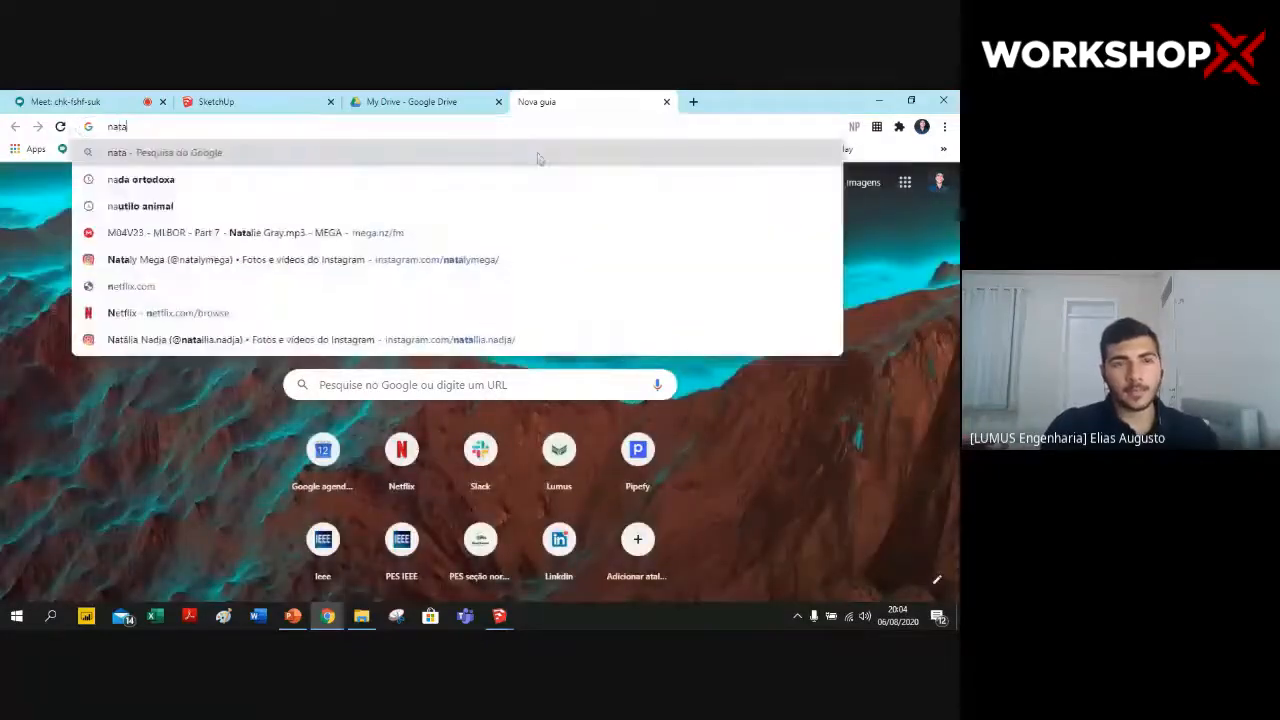
pyautogui.write('l latit')
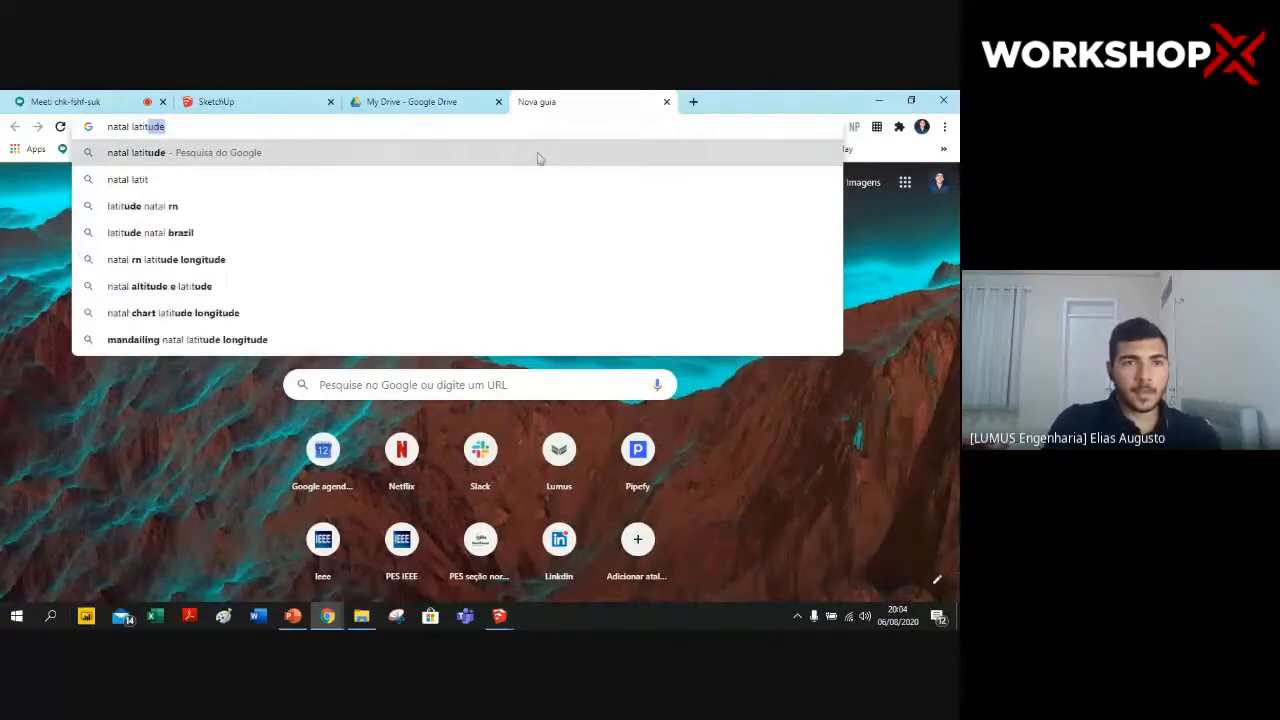
pyautogui.press('Return')
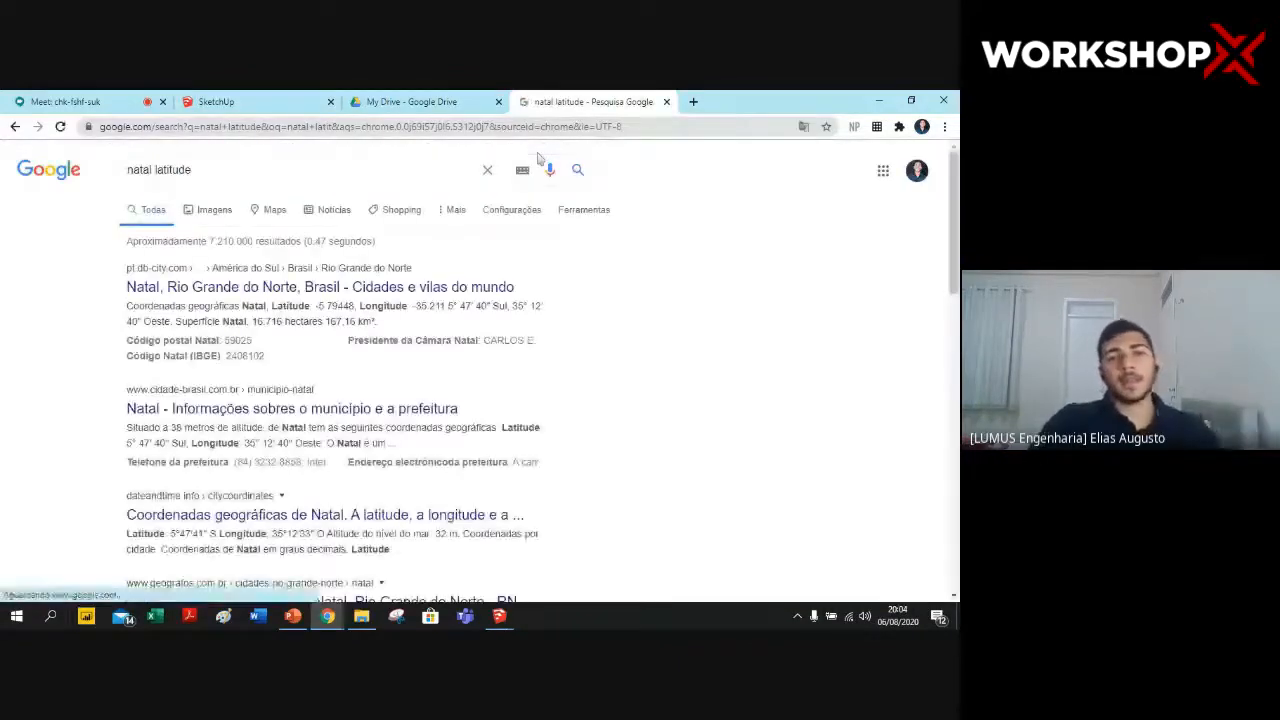
# - Refine the Google search to "latitude e longitude natal rn"
pyautogui.click(267, 169)
pyautogui.press('Down')
pyautogui.press('Down')
pyautogui.press('Down')
pyautogui.press('Return')
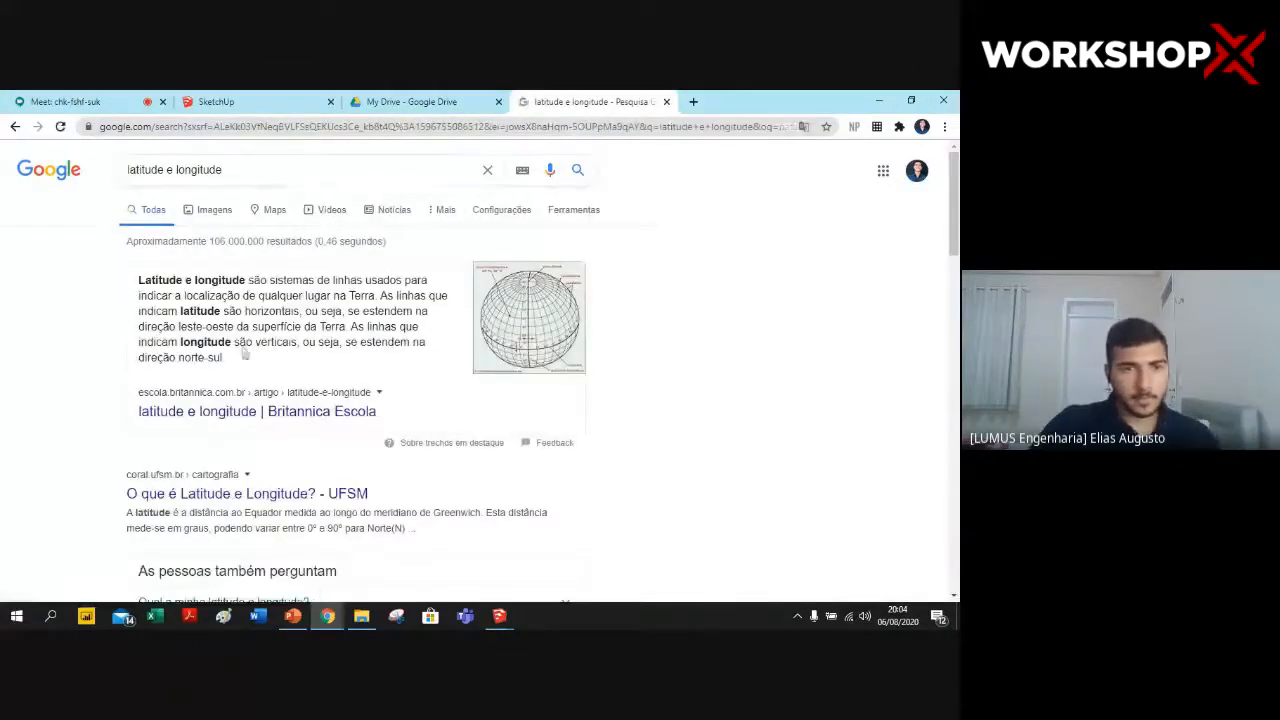
pyautogui.click(249, 170)
pyautogui.write('nat')
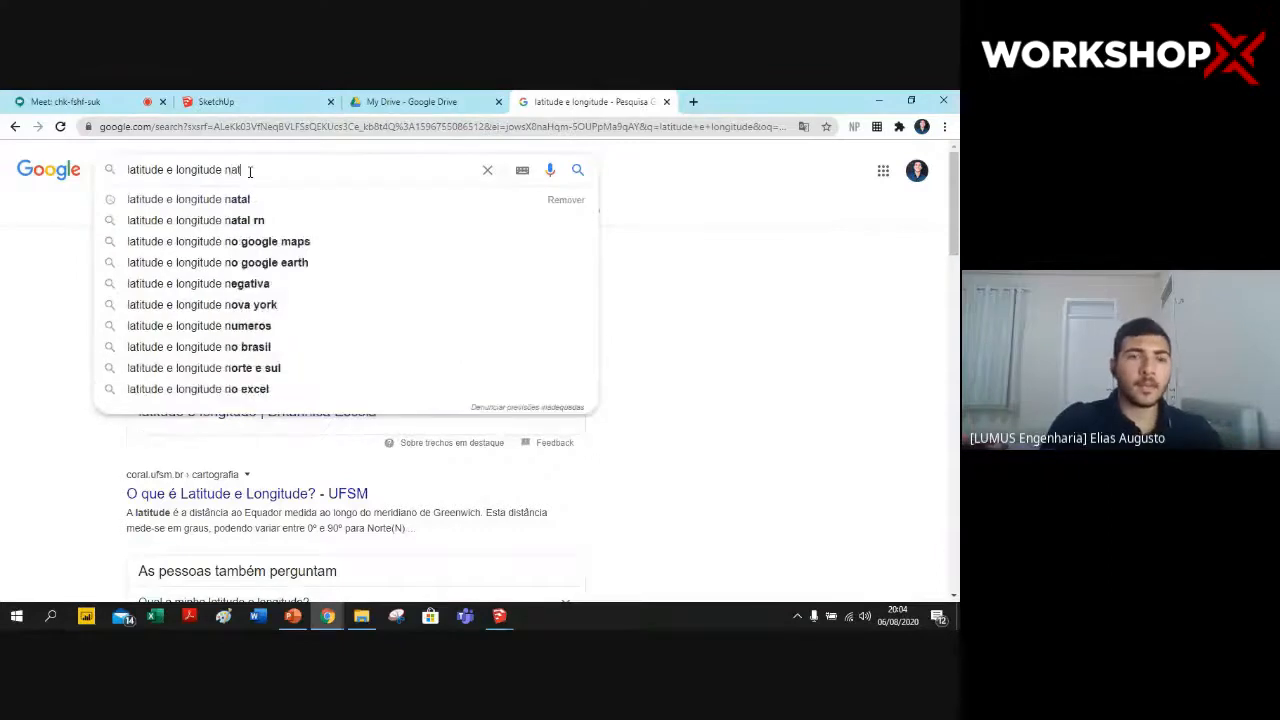
pyautogui.write('al rn')
pyautogui.press('Return')
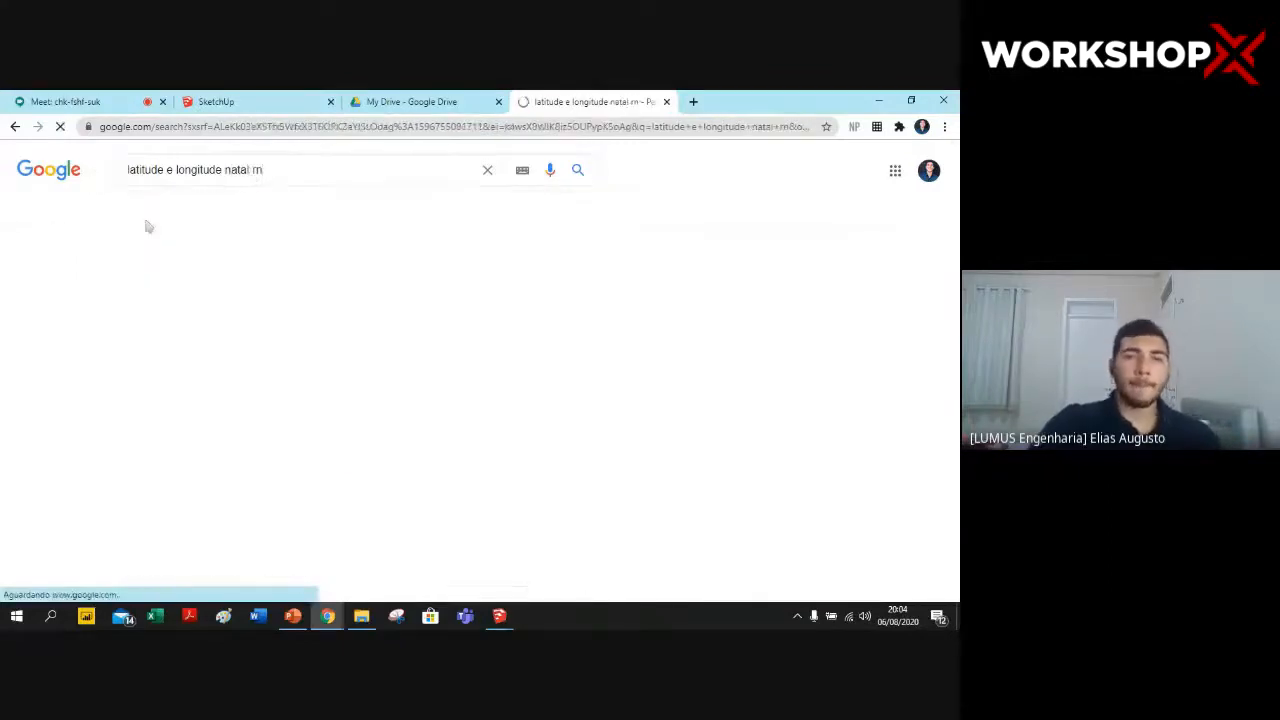
# - Copy Natal's latitude, -5.79448, from the search result into the latitude of SketchUp's manual geolocation
pyautogui.moveTo(410, 307); pyautogui.dragTo(446, 310)
pyautogui.hotkey('ctrl', 'c')
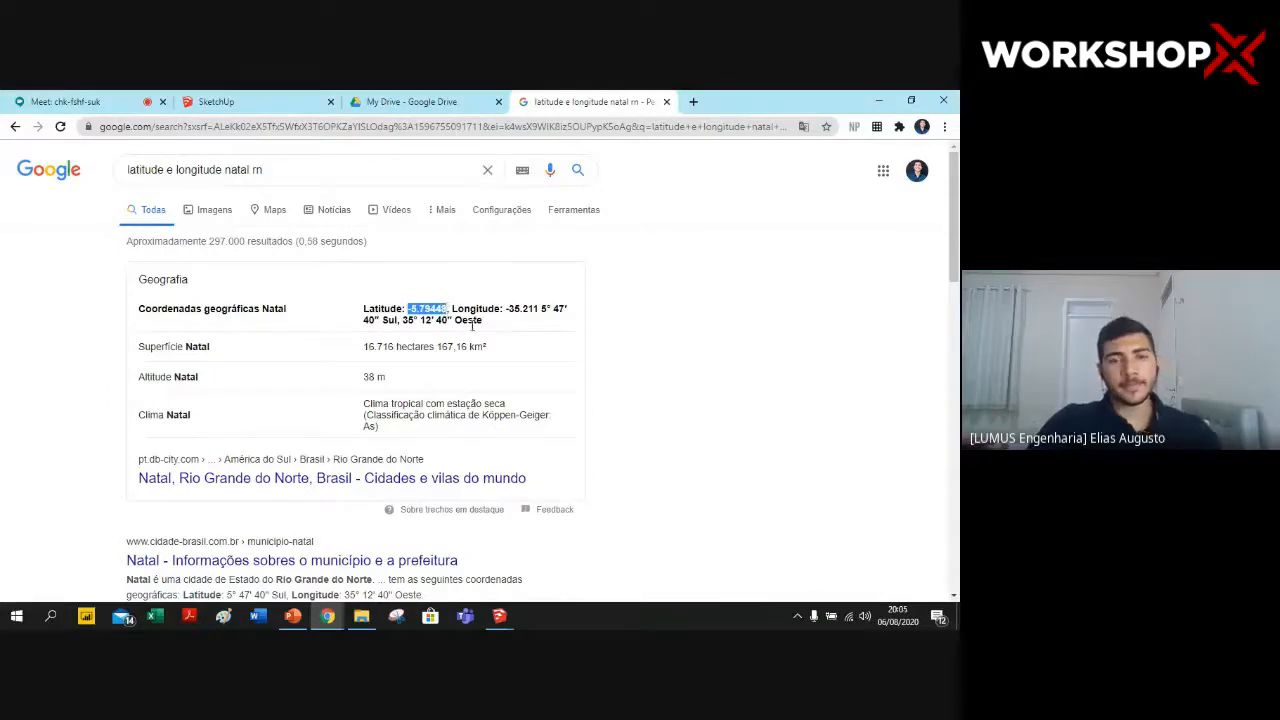
pyautogui.click(499, 615)
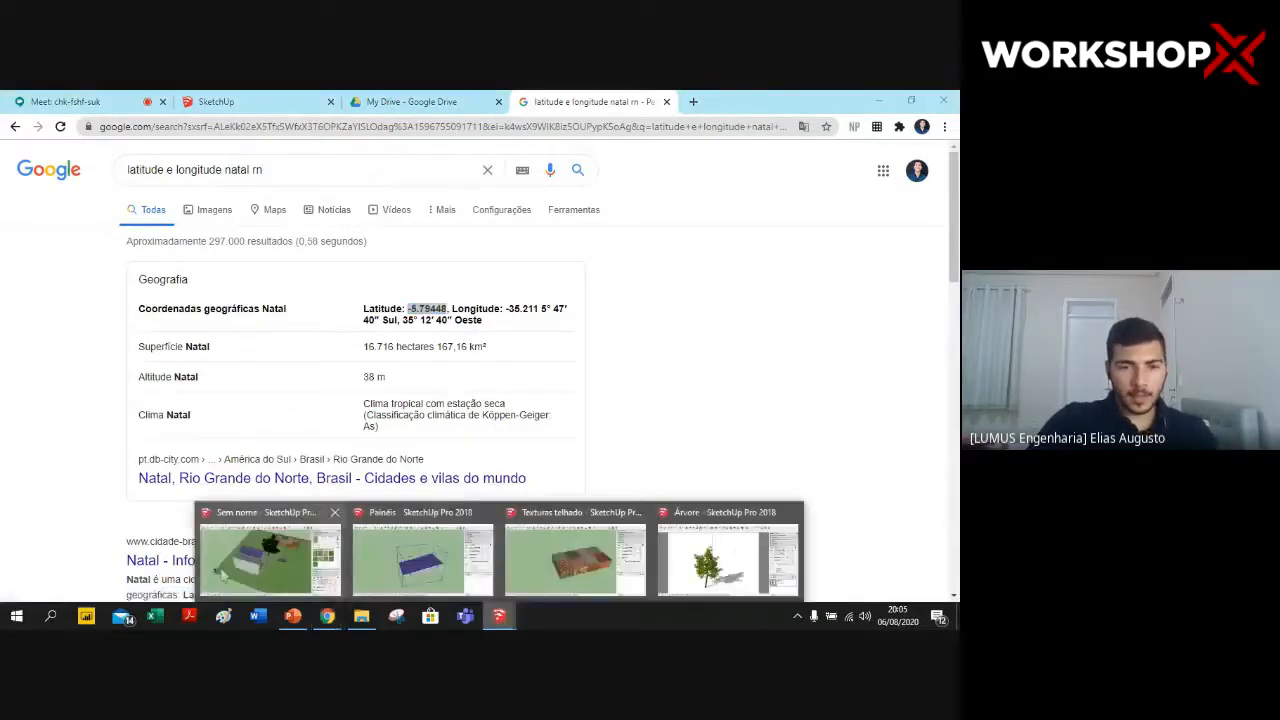
pyautogui.click(270, 558)
pyautogui.tripleClick(178, 246)
pyautogui.hotkey('ctrl', 'v')
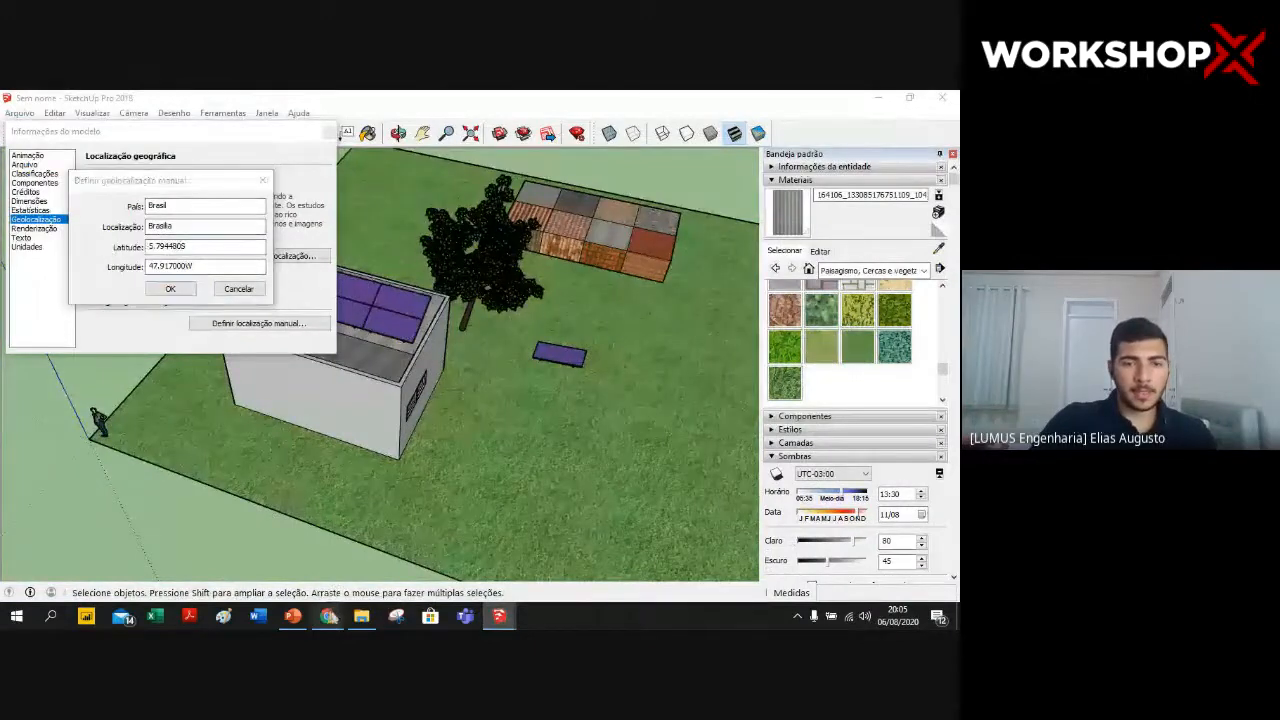
# - Return to the search result in Chrome and copy Natal's longitude, -35.211
pyautogui.moveTo(328, 615)
pyautogui.click(400, 549)
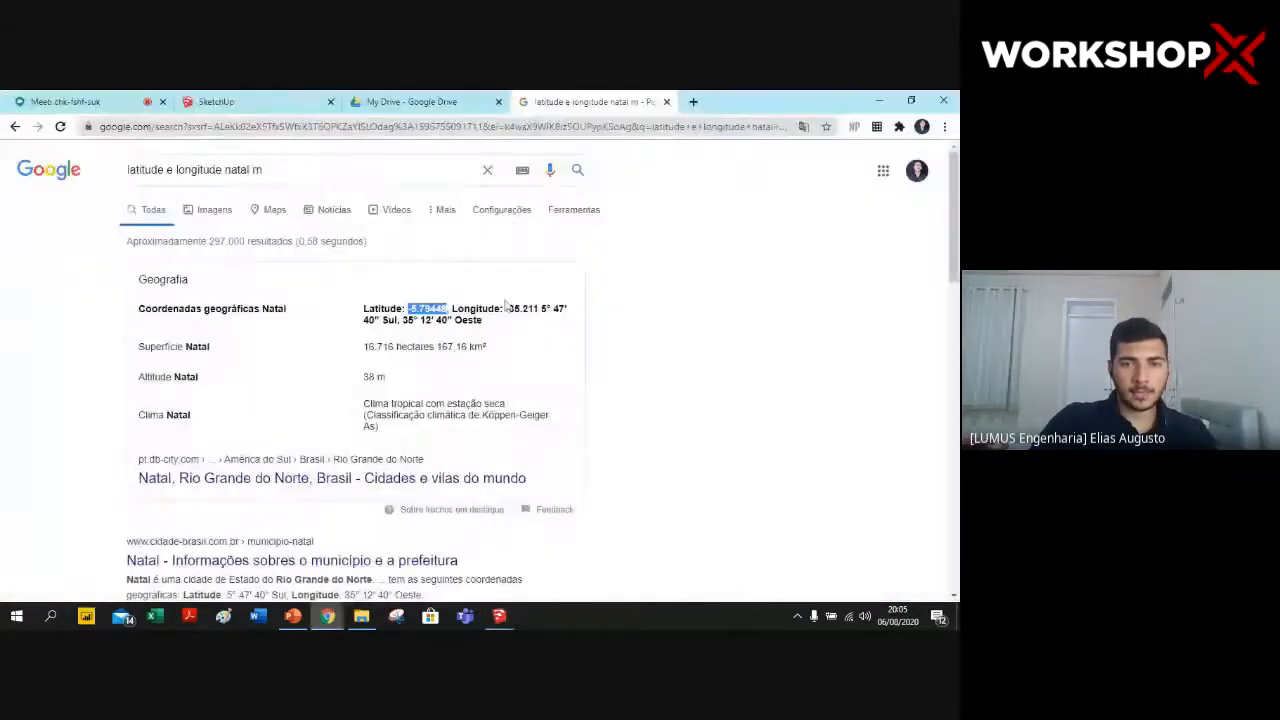
pyautogui.moveTo(506, 308); pyautogui.dragTo(538, 308)
pyautogui.hotkey('ctrl', 'c')
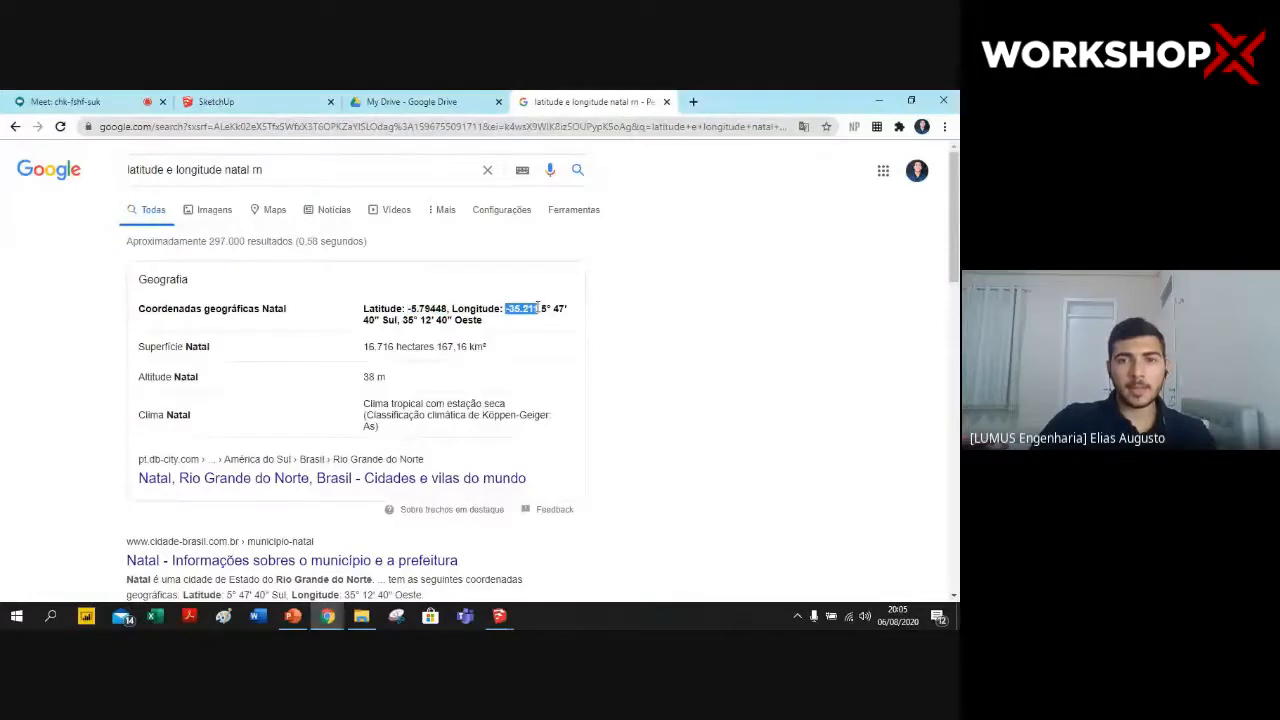
pyautogui.click(690, 341)
pyautogui.click(294, 617)
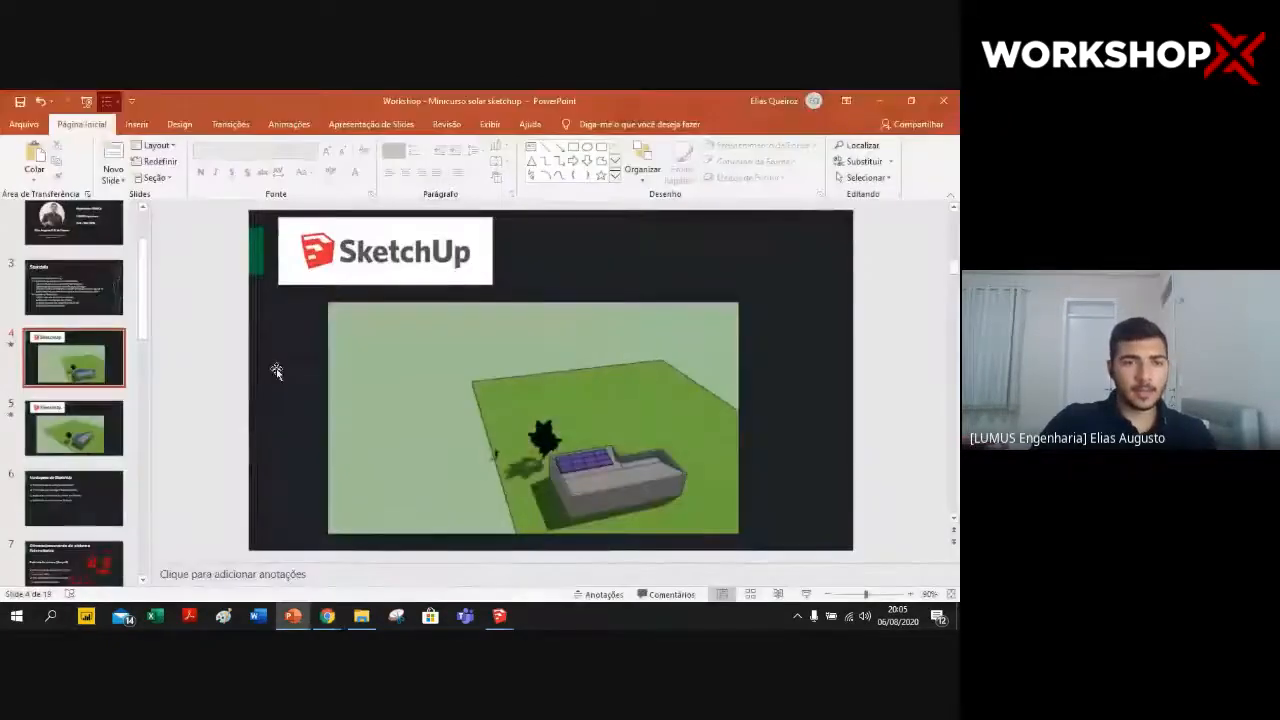
pyautogui.moveTo(327, 616)
pyautogui.click(235, 552)
# - Switch back to the SketchUp house model, set the manual longitude to -35.211 and apply the location
pyautogui.click(499, 616)
pyautogui.click(285, 557)
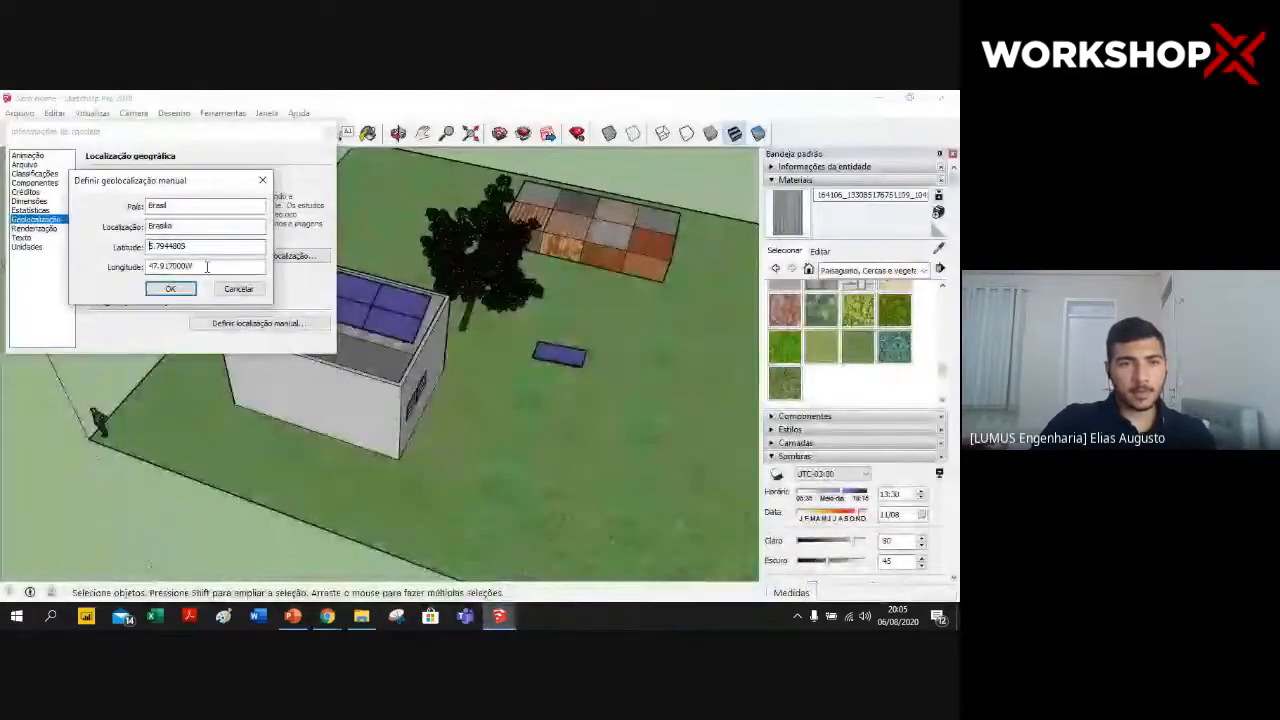
pyautogui.moveTo(207, 267); pyautogui.dragTo(136, 279)
pyautogui.hotkey('ctrl', 'v')
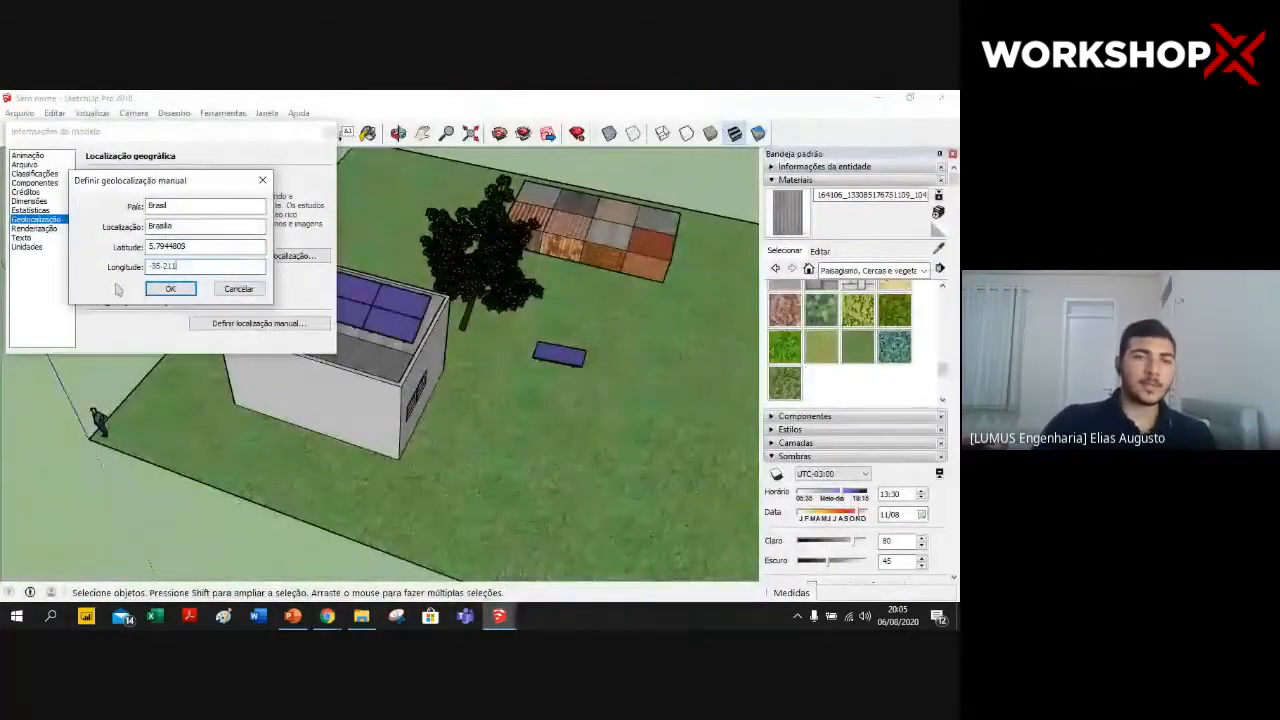
pyautogui.click(169, 288)
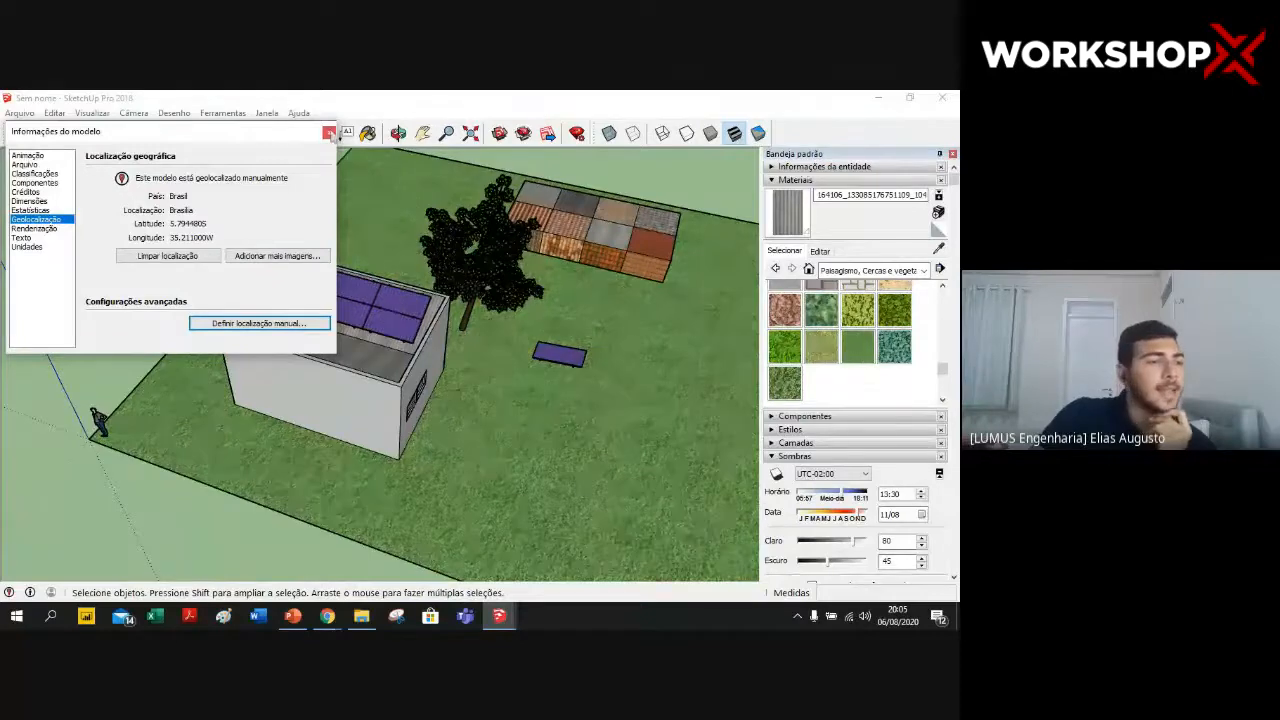
# - Close the model information and inspect the house, rooftop panels and tree from several sides
pyautogui.click(330, 134)
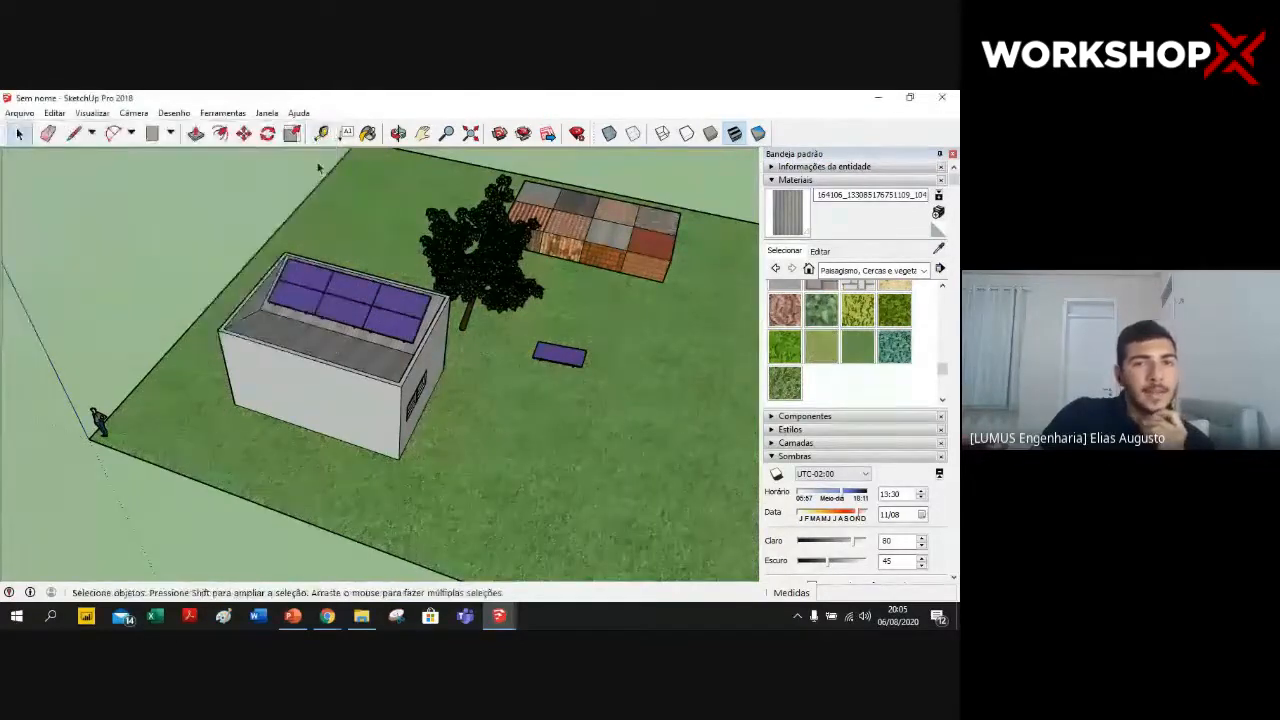
pyautogui.press('o')
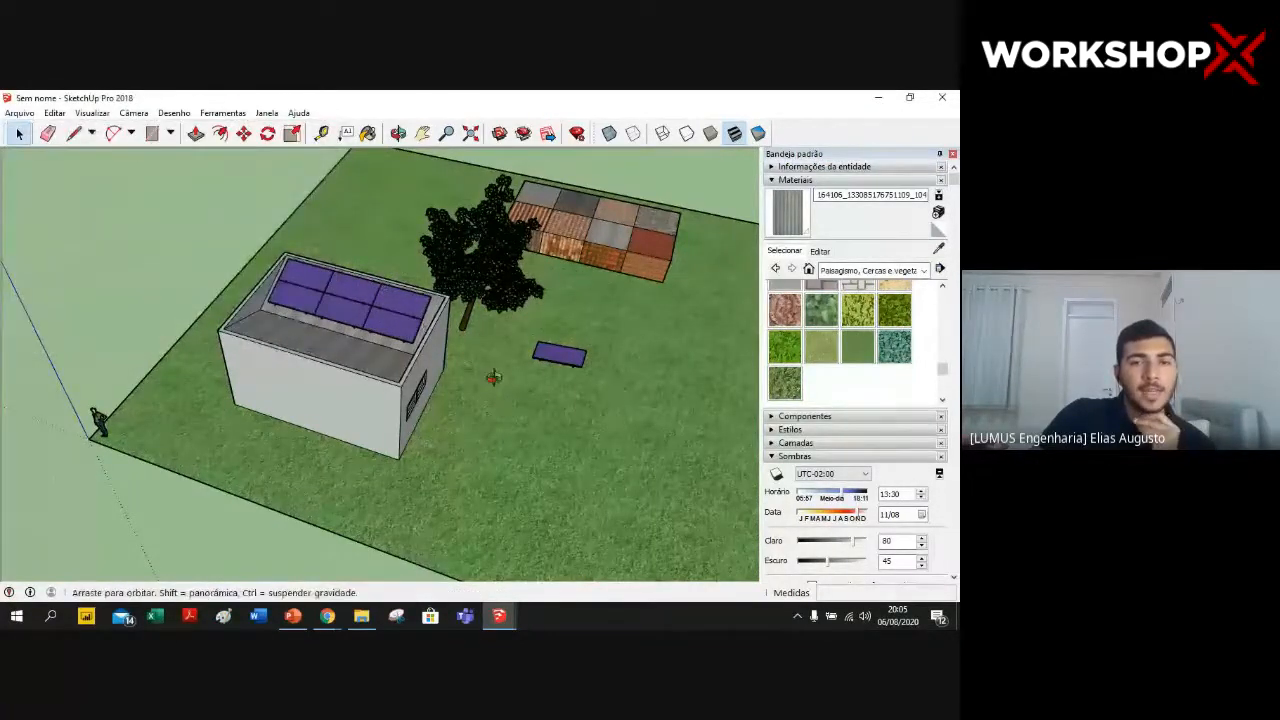
pyautogui.moveTo(446, 327); pyautogui.dragTo(434, 276, button='middle')
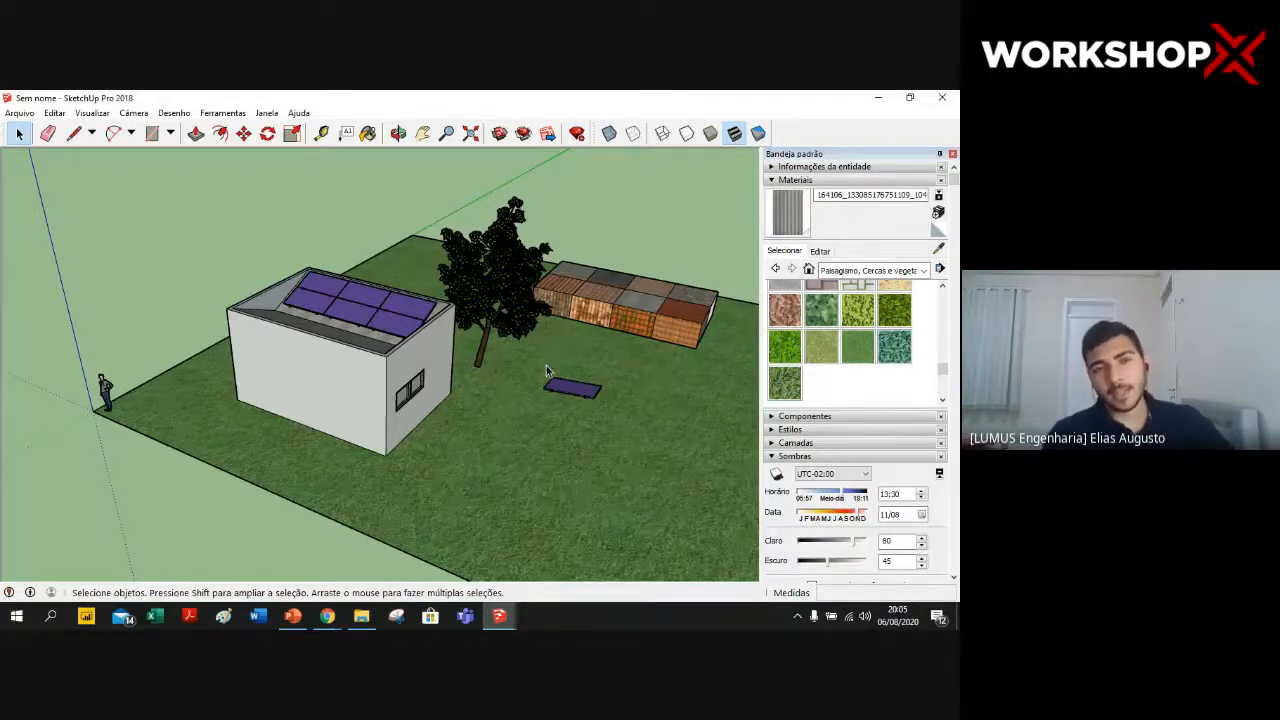
pyautogui.press('o')
pyautogui.moveTo(219, 478); pyautogui.dragTo(95, 530, button='middle')
pyautogui.moveTo(400, 360); pyautogui.dragTo(172, 262, button='middle')
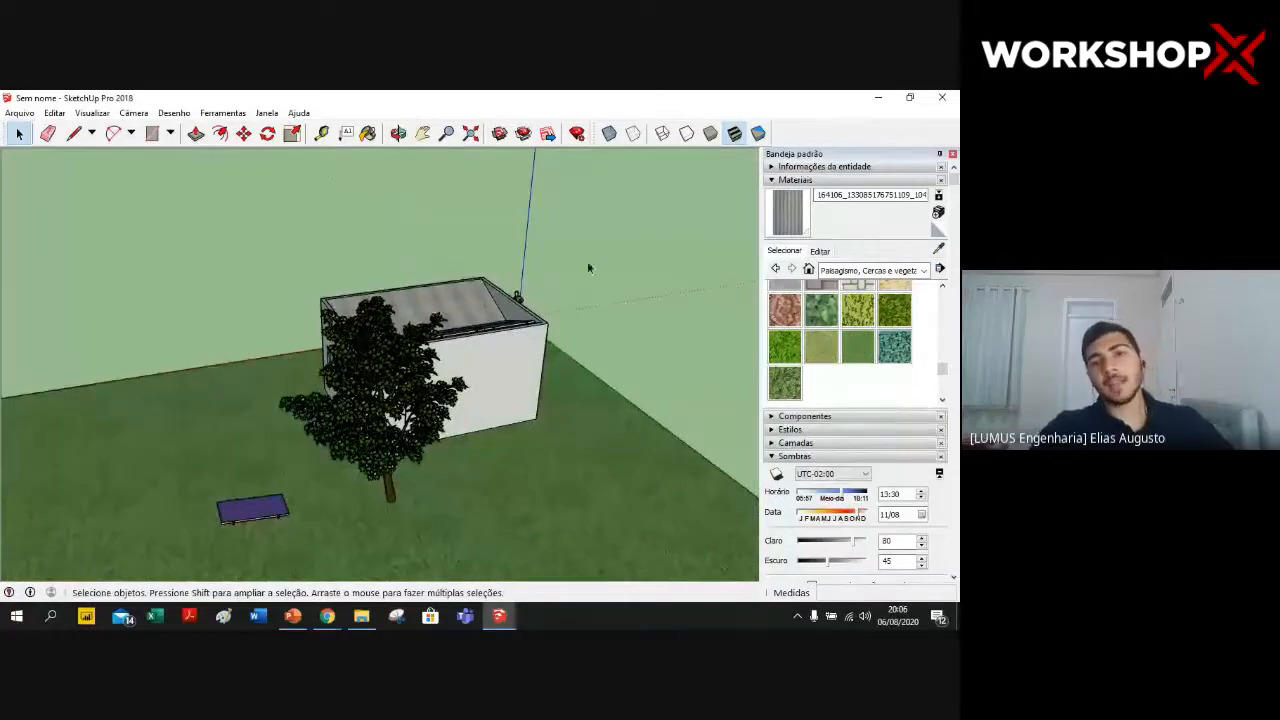
pyautogui.moveTo(185, 299); pyautogui.dragTo(386, 456, button='middle')
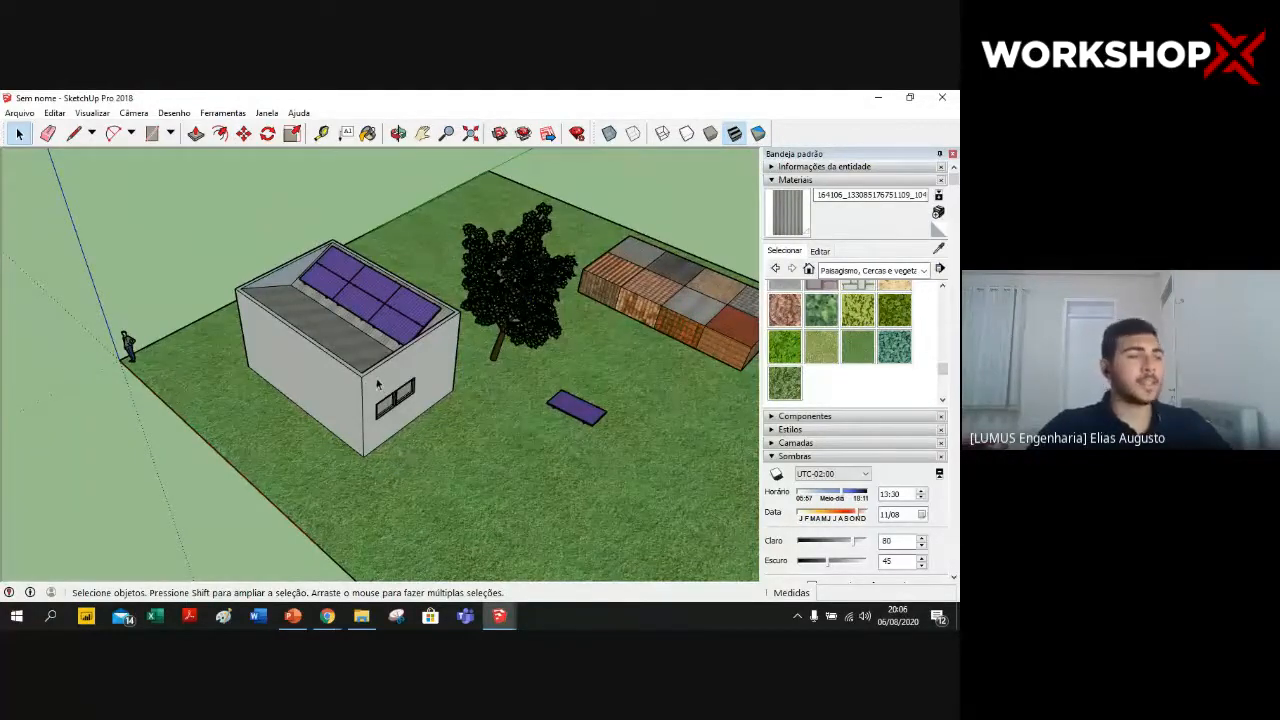
# - Look up the North Angle tool's shortcut by filtering the shortcut preferences for "norte", then close the preferences
pyautogui.click(266, 112)
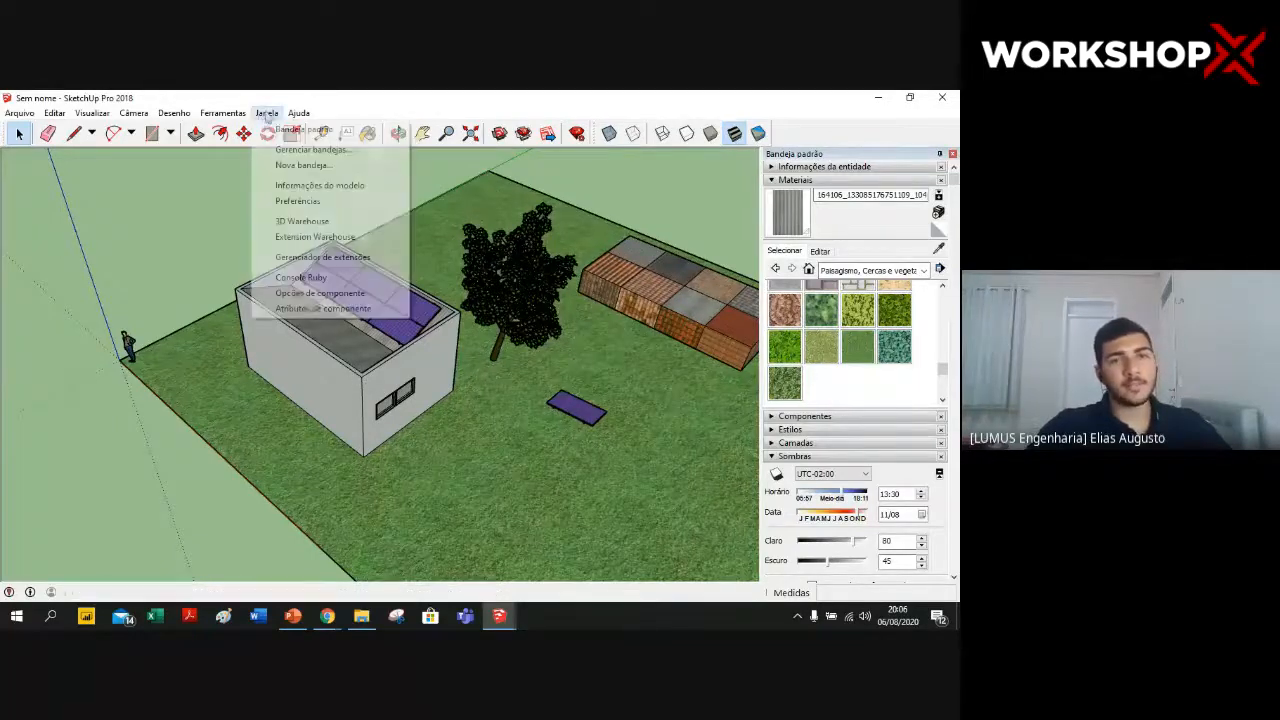
pyautogui.click(338, 204)
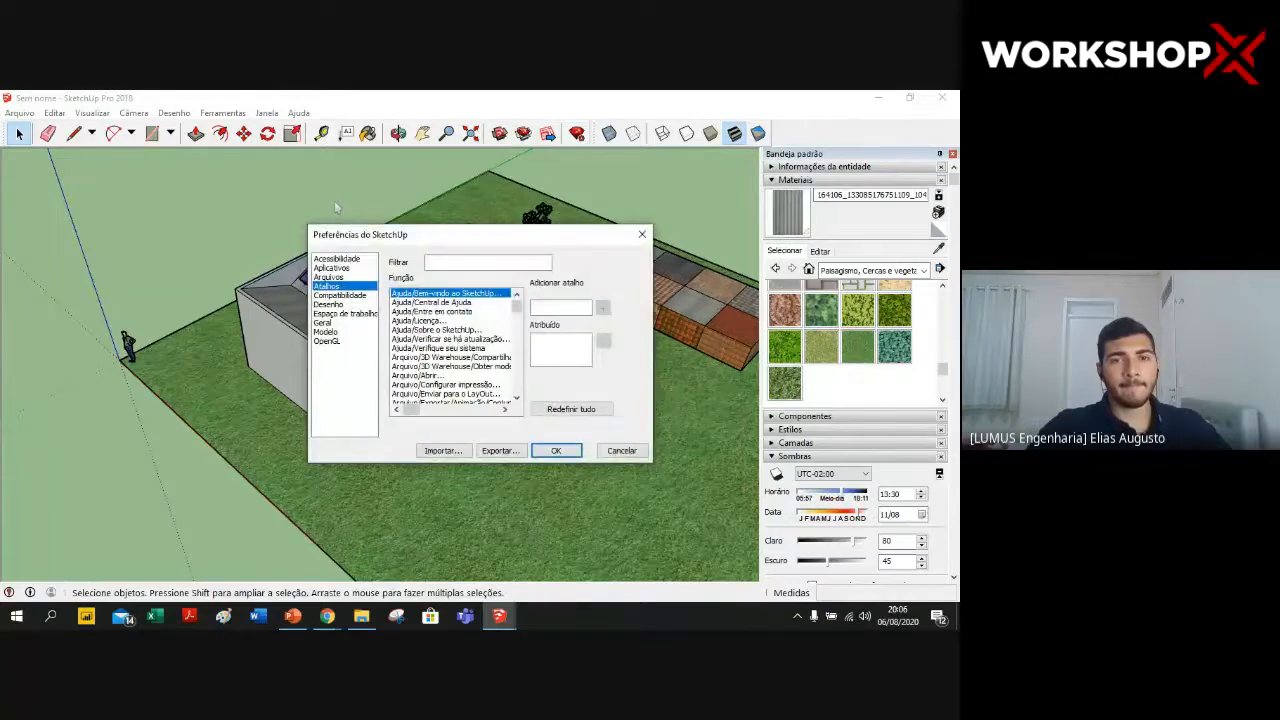
pyautogui.click(459, 264)
pyautogui.write('norte')
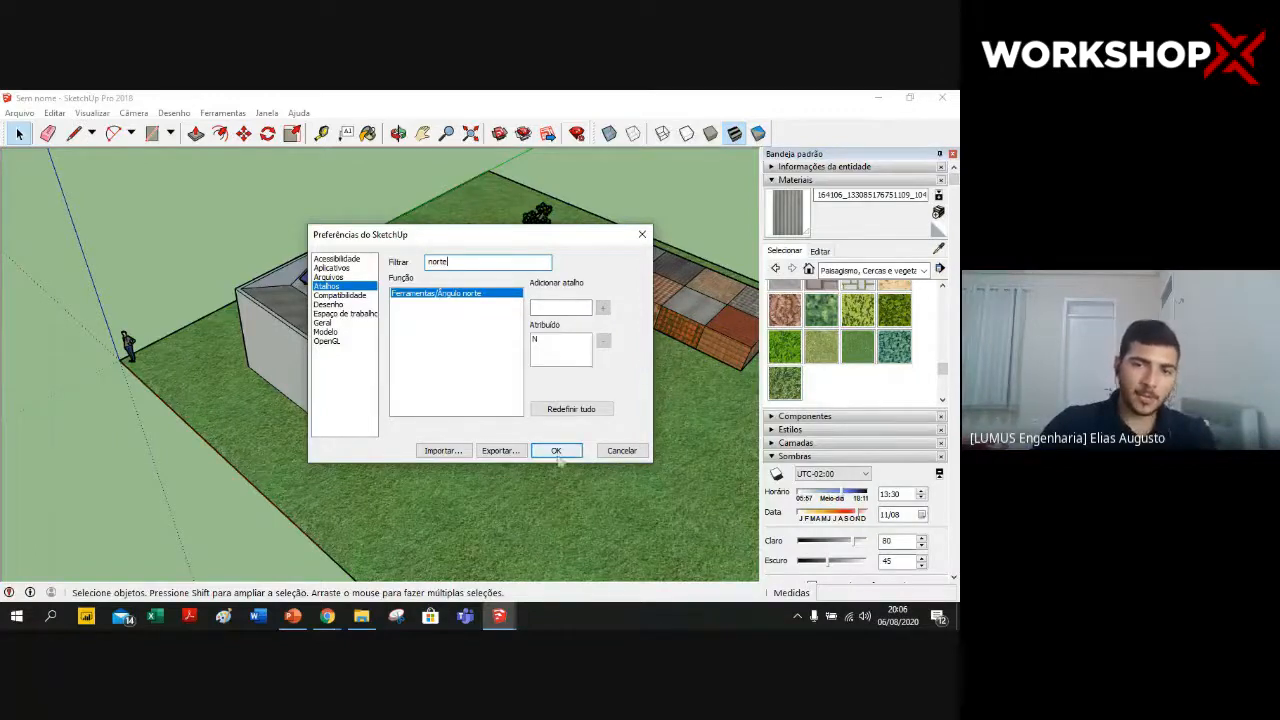
pyautogui.click(559, 451)
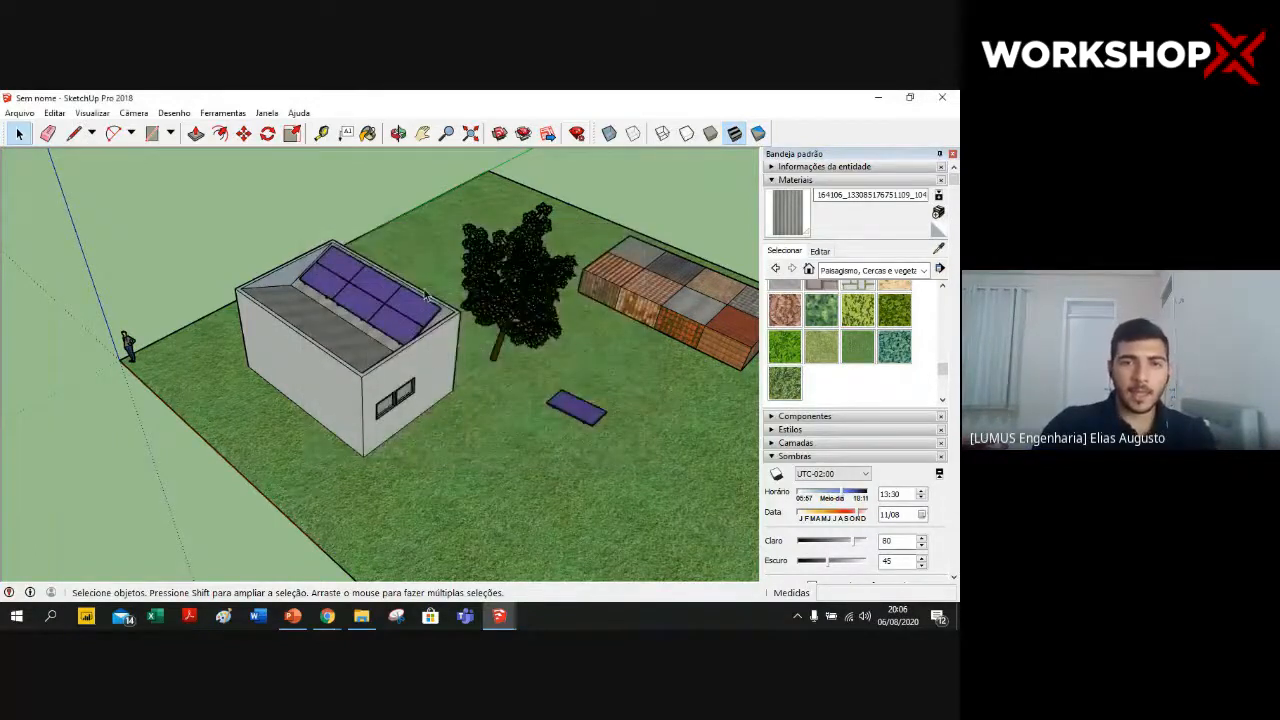
# - Set the model's north direction to about 67° with the North Angle tool, using a reference point on the grass behind the house
pyautogui.moveTo(381, 245); pyautogui.dragTo(457, 277, button='middle')
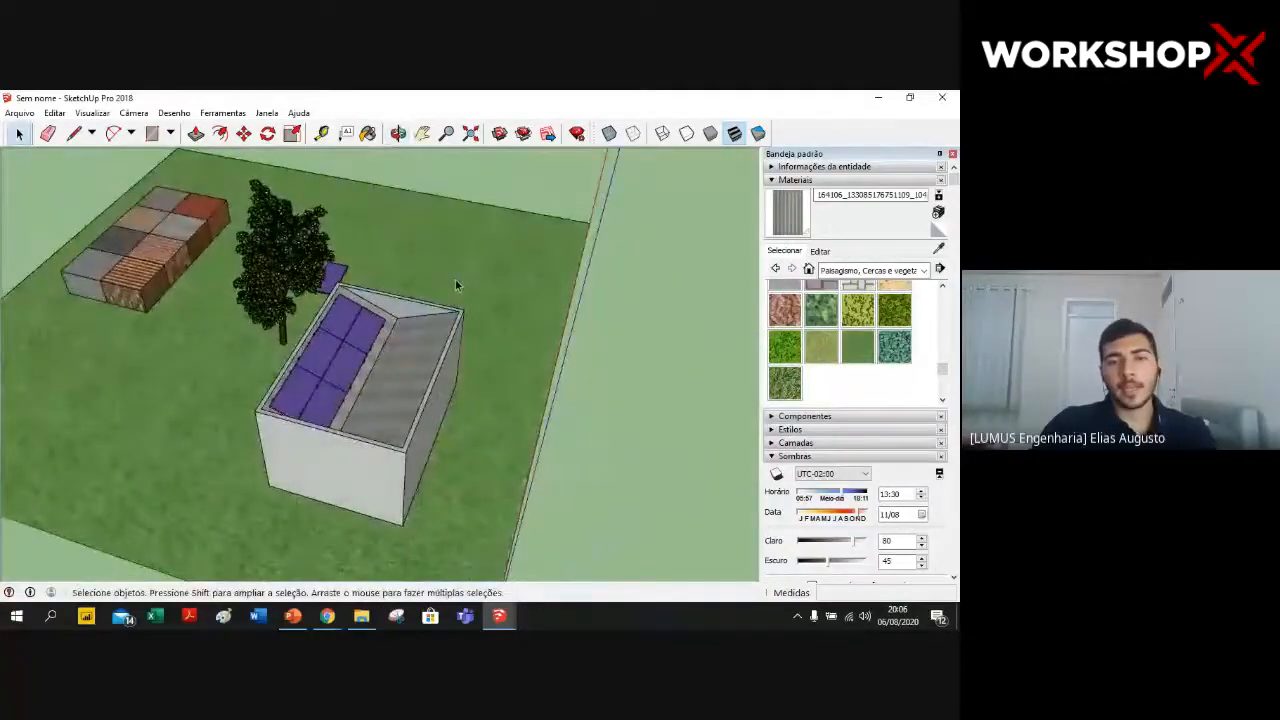
pyautogui.press('n')
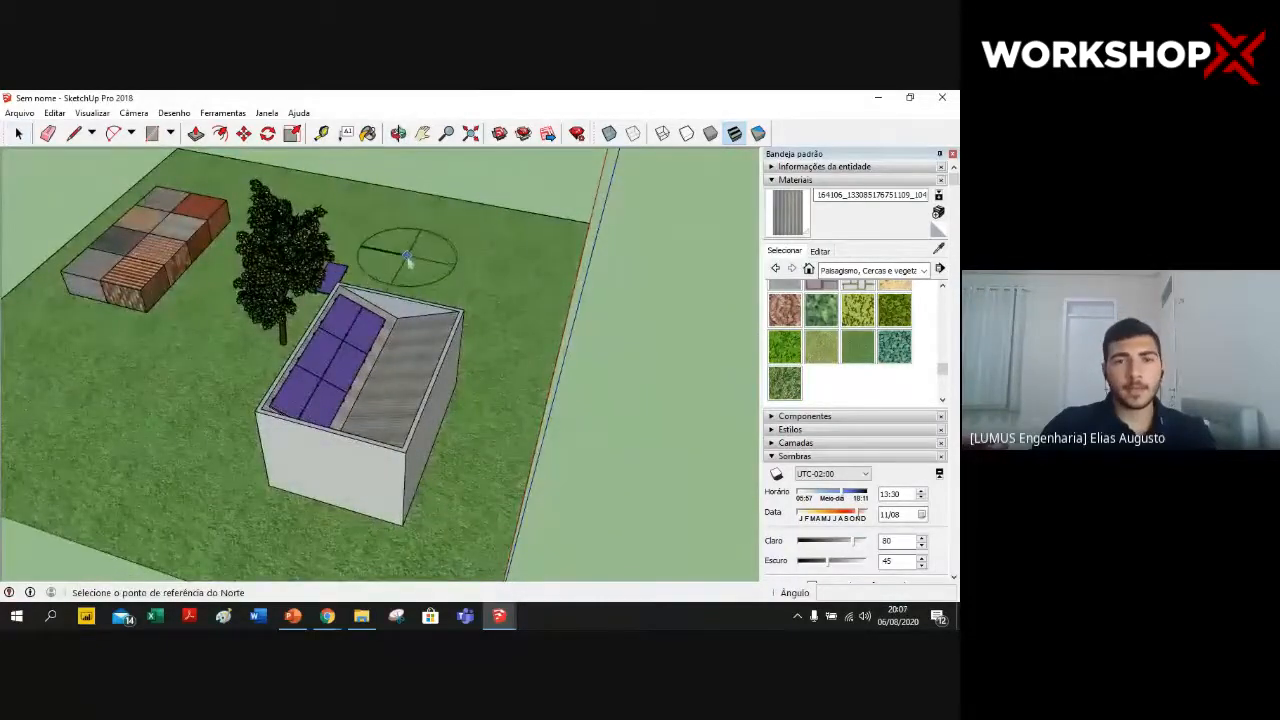
pyautogui.scroll(5, 416, 270)
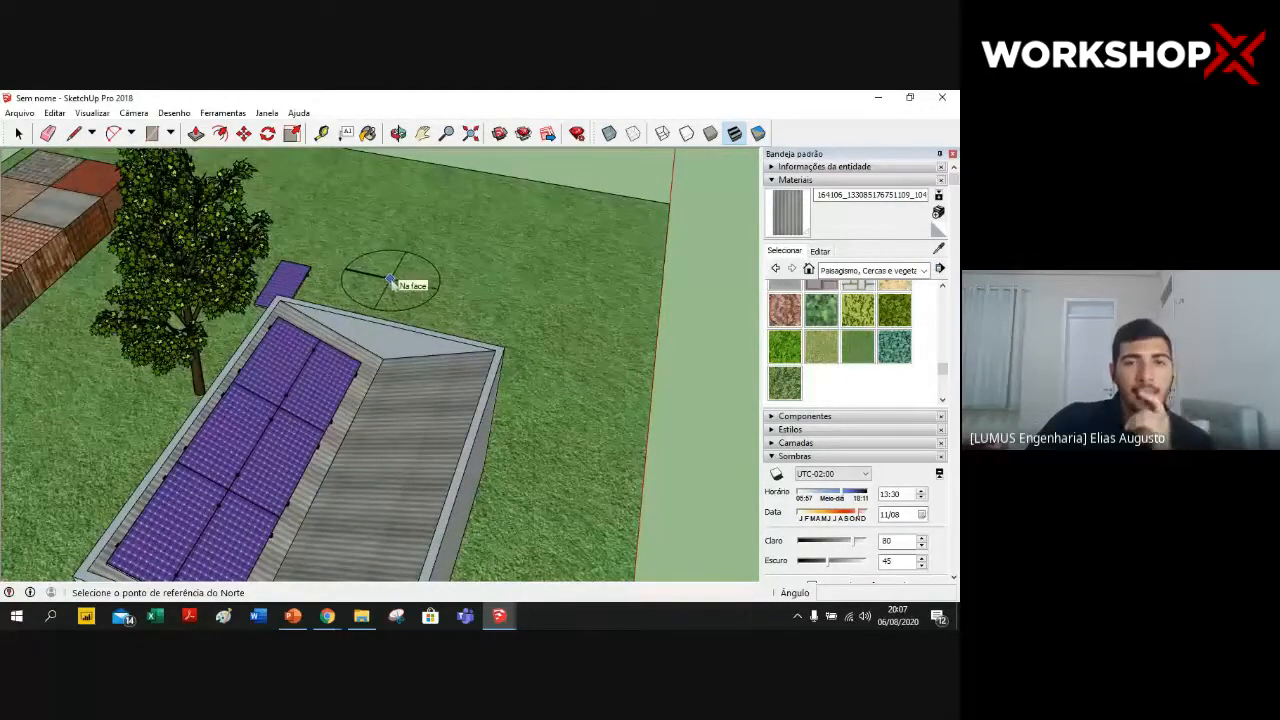
pyautogui.click(390, 280)
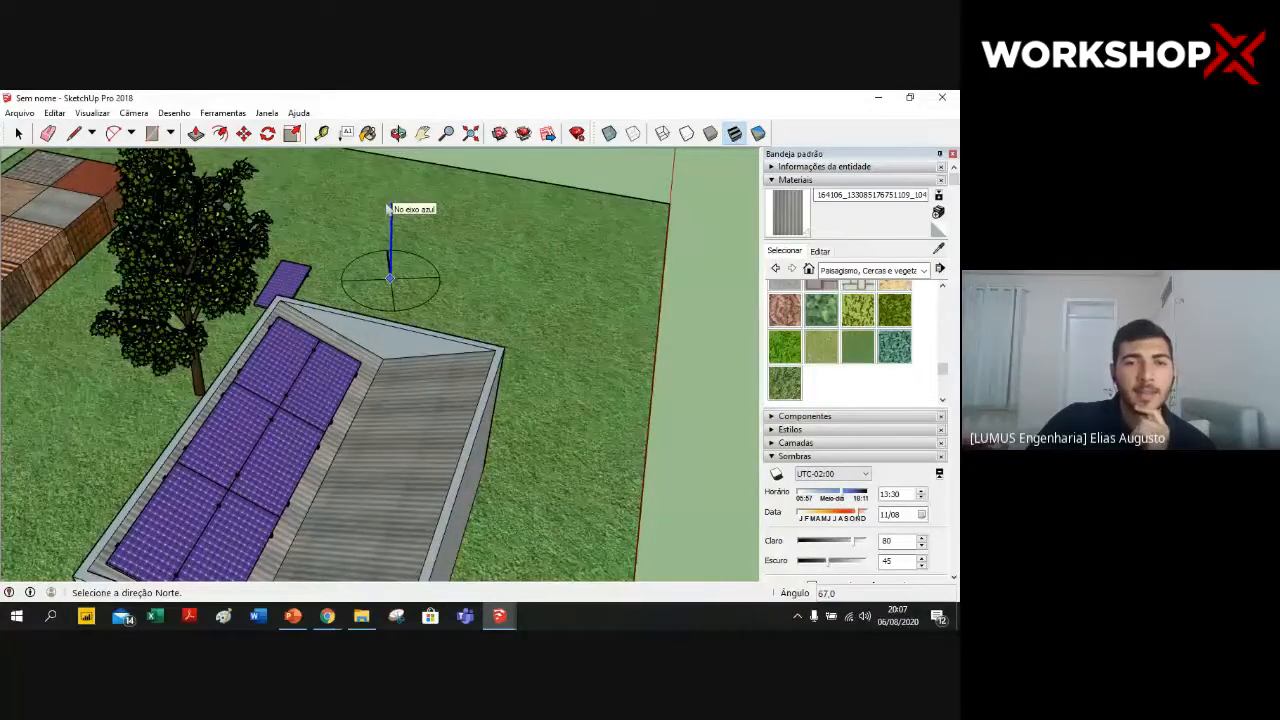
pyautogui.click(389, 207)
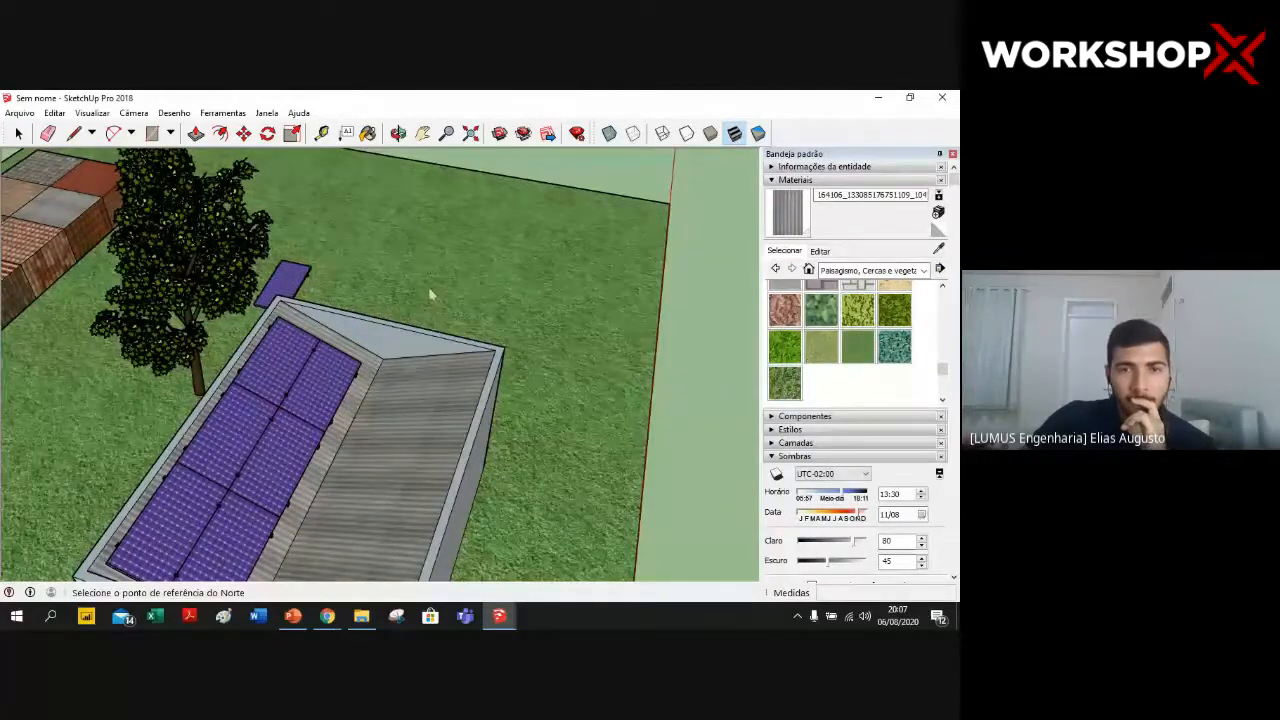
# - Collapse the materials section of the tray and expand the shadow settings, leaving the tray pinned open
pyautogui.scroll(-3, 450, 294)
pyautogui.scroll(3, 483, 294)
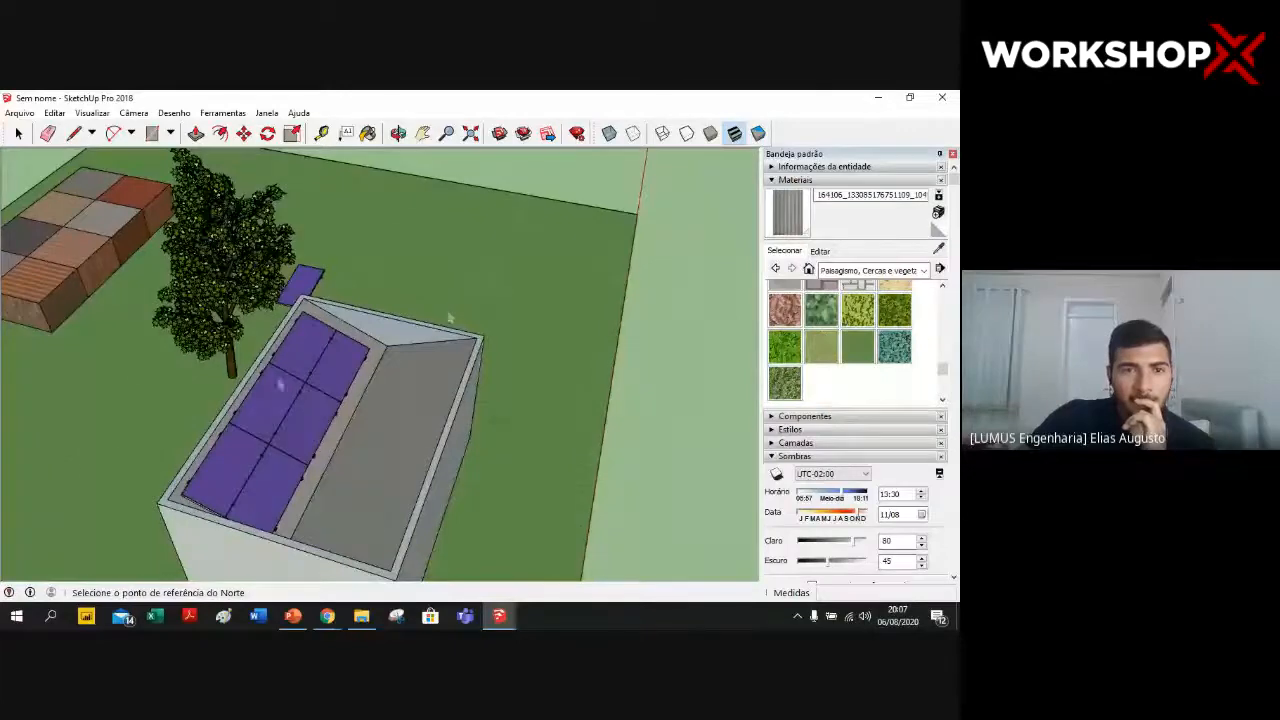
pyautogui.scroll(2, 438, 357)
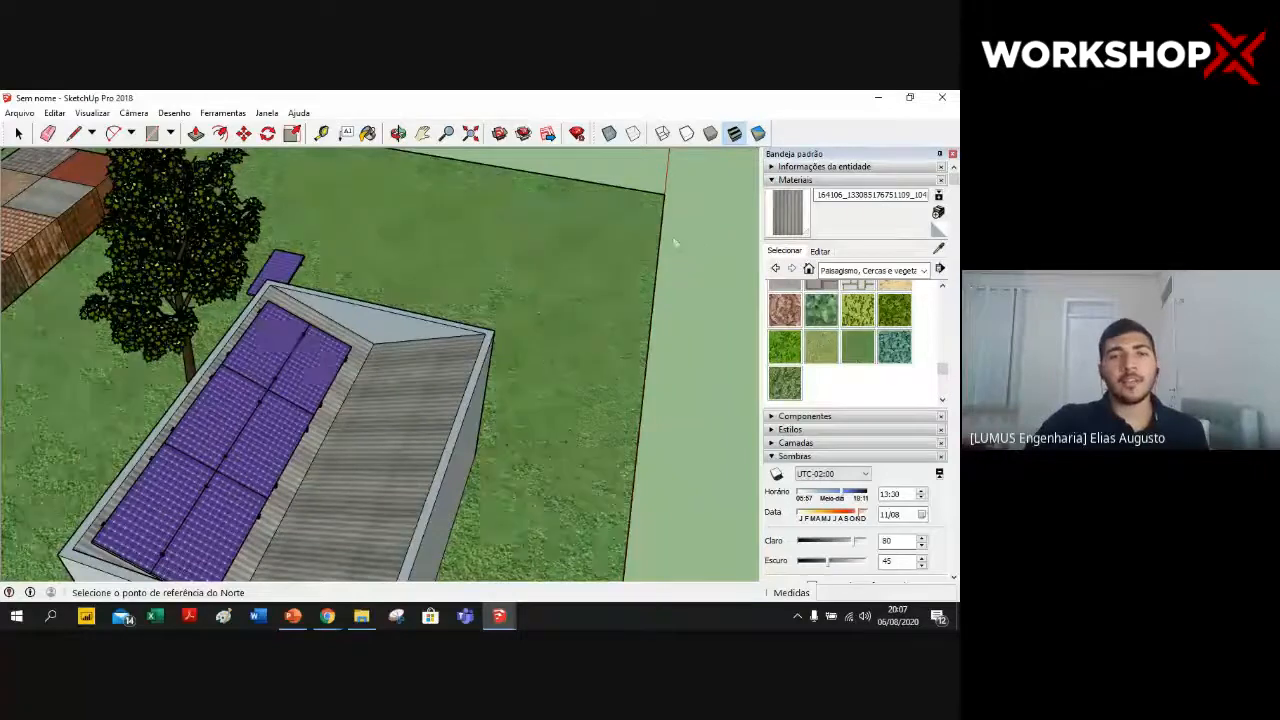
pyautogui.moveTo(675, 242); pyautogui.dragTo(646, 262, button='middle')
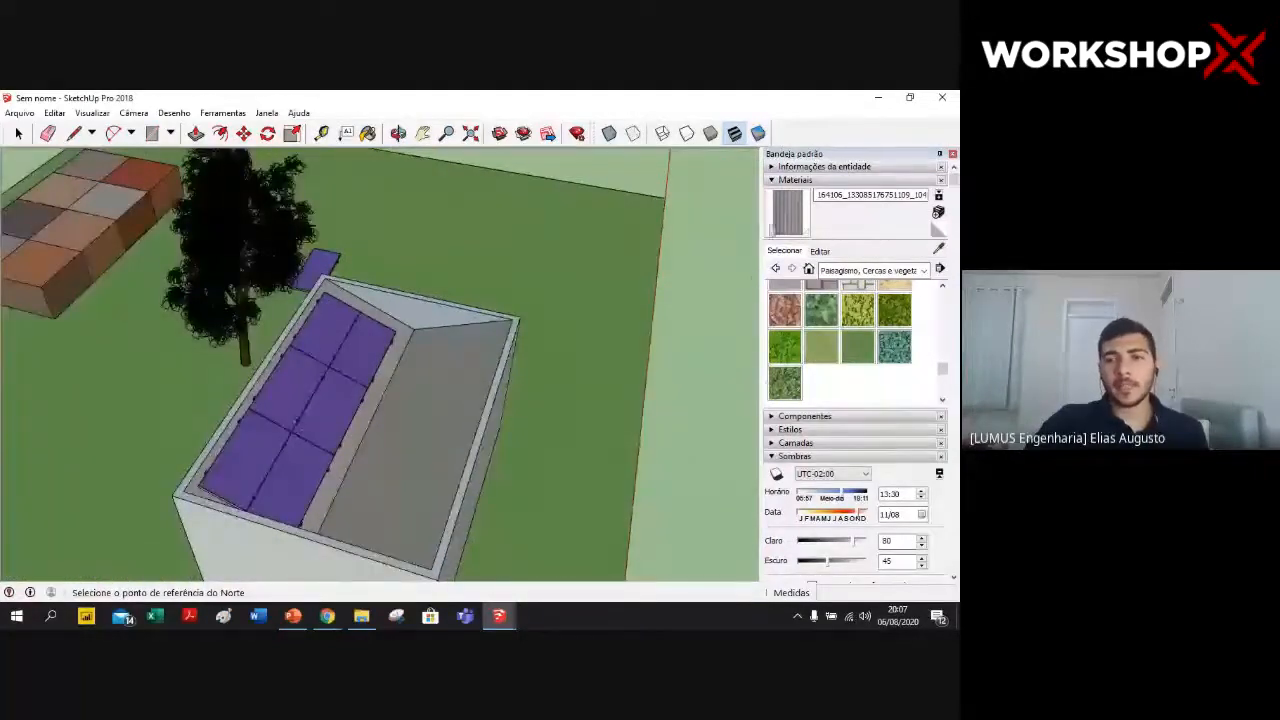
pyautogui.click(776, 180)
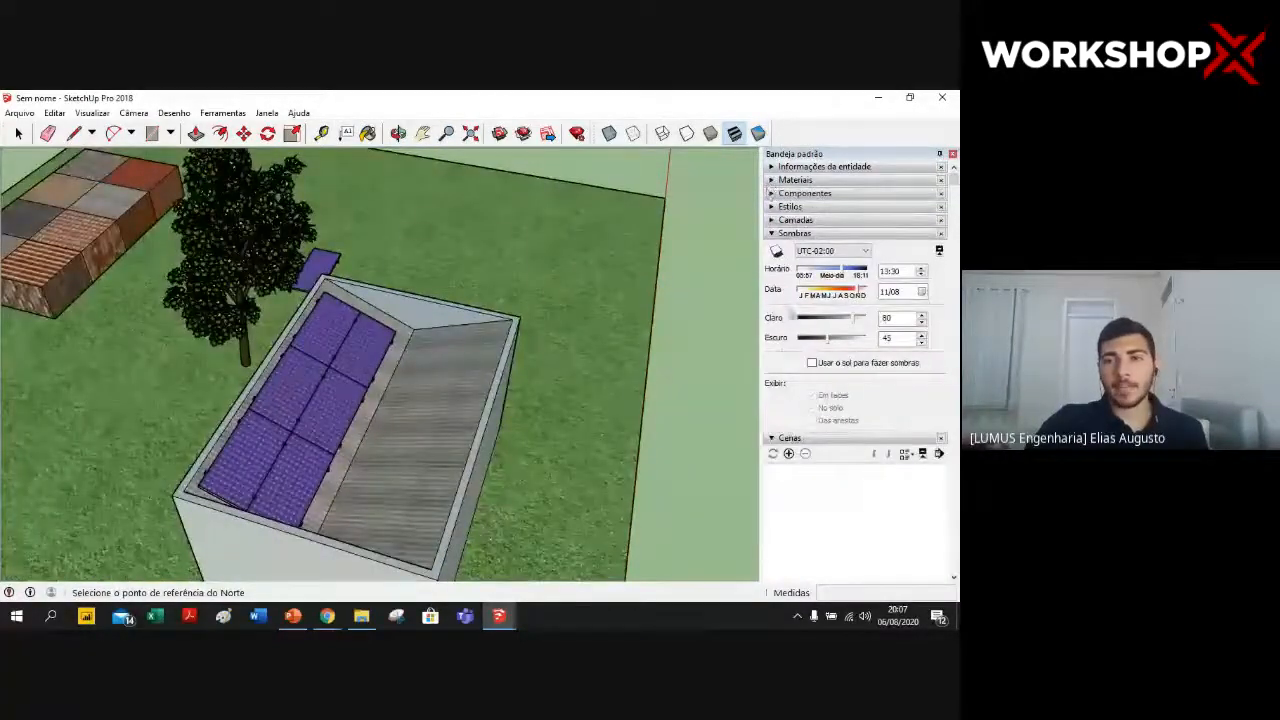
pyautogui.click(790, 233)
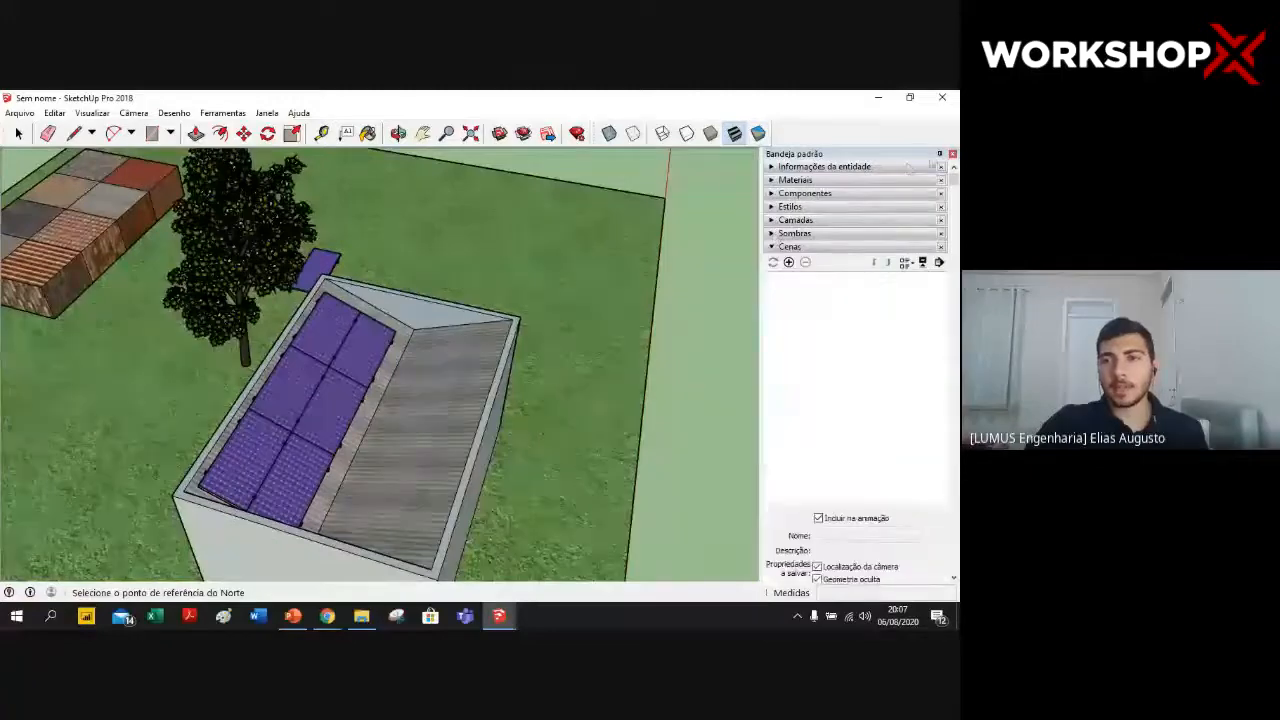
pyautogui.moveTo(955, 192)
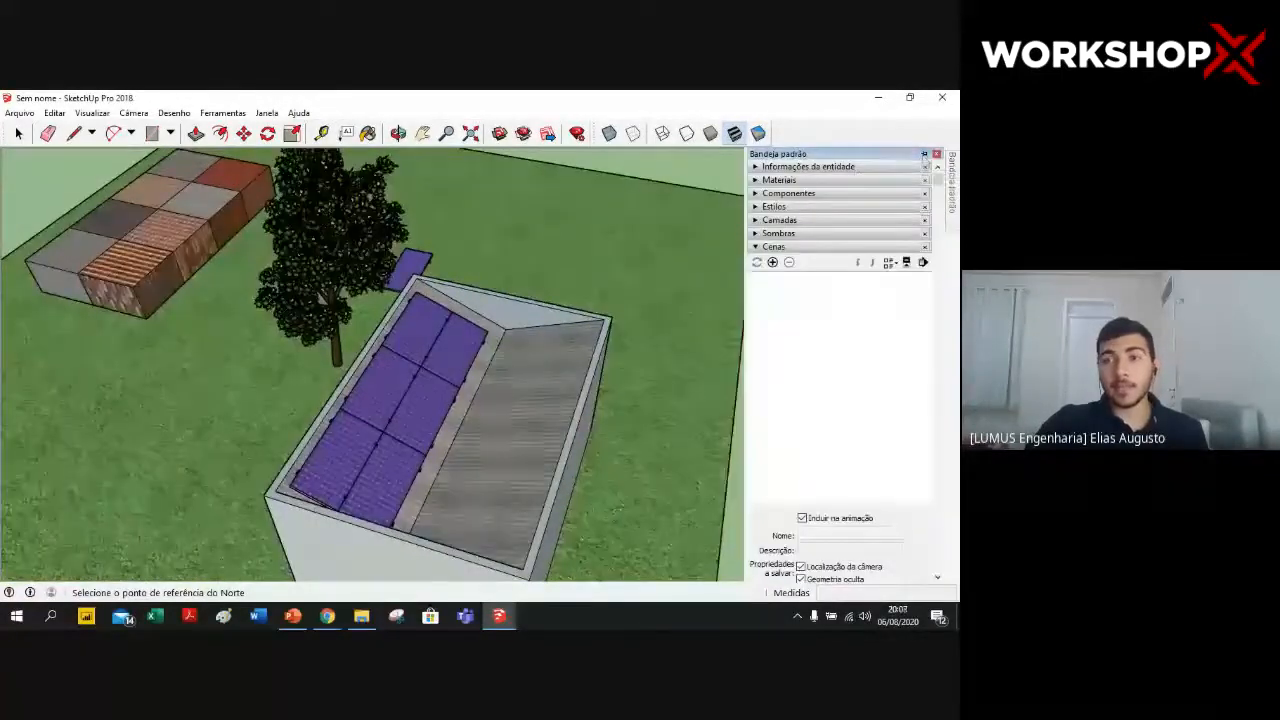
pyautogui.click(924, 154)
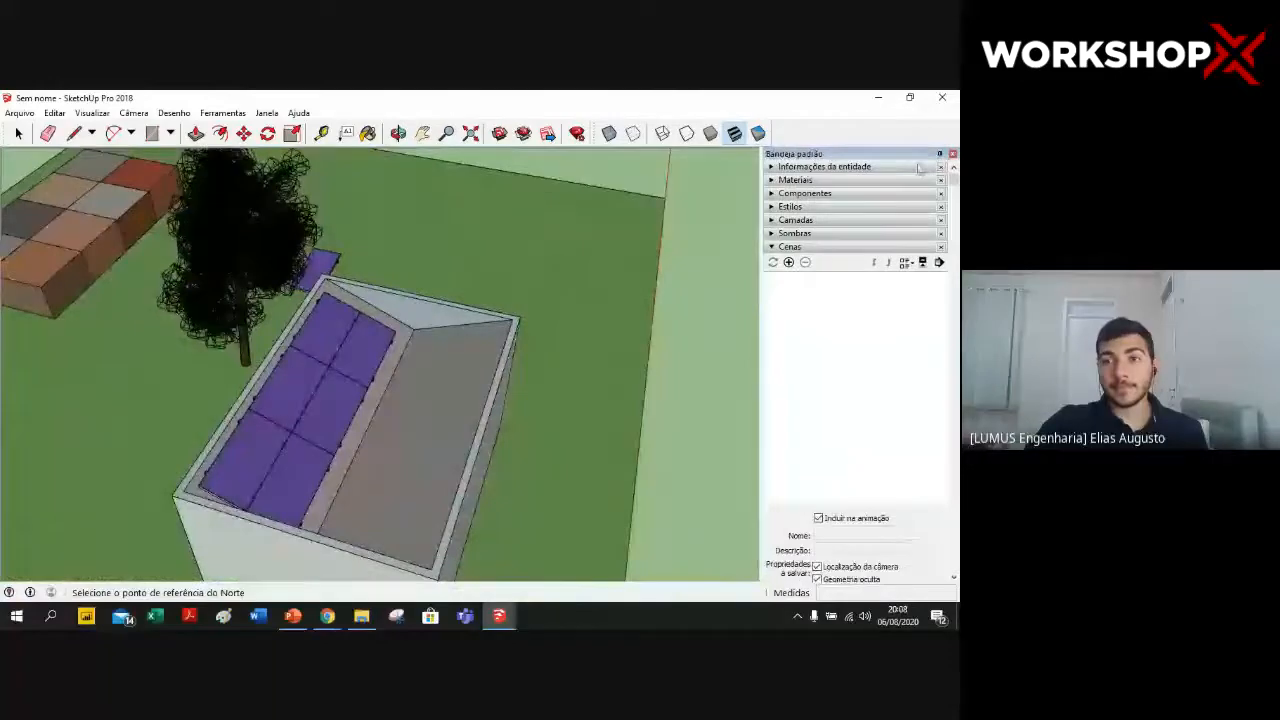
pyautogui.click(771, 233)
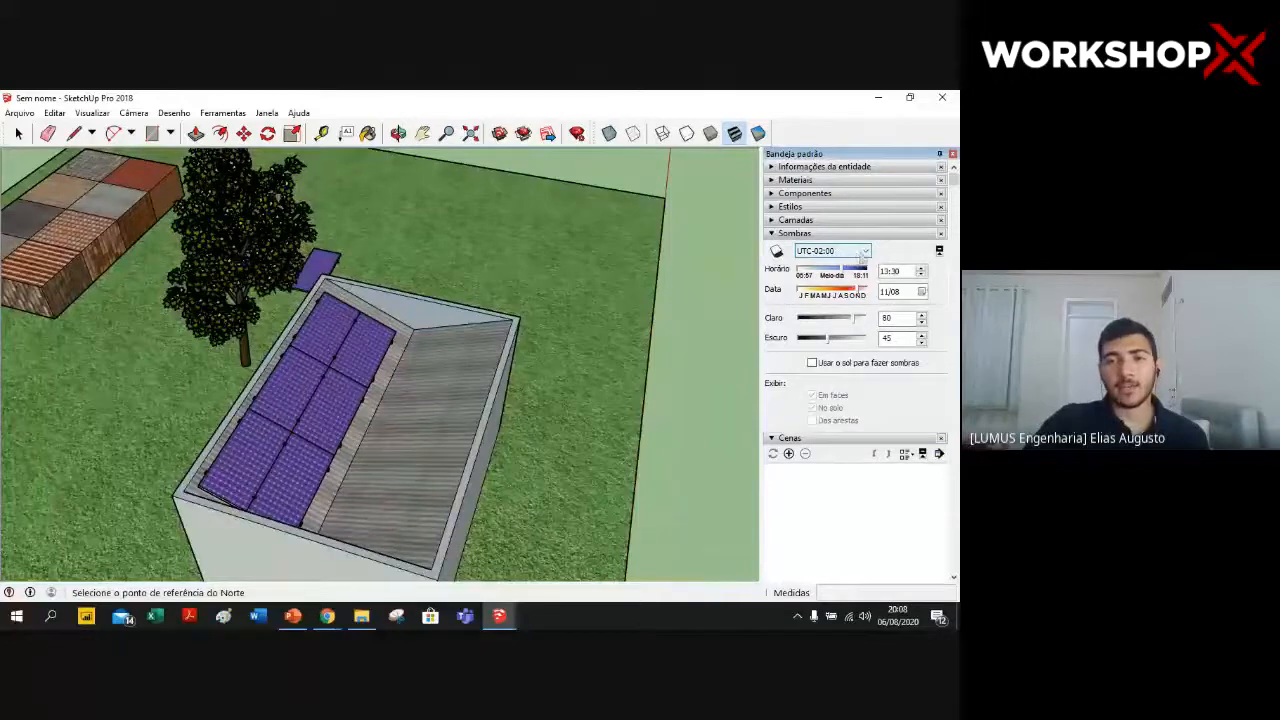
# - Set the time zone of the shadow settings to UTC-03:00
pyautogui.click(866, 251)
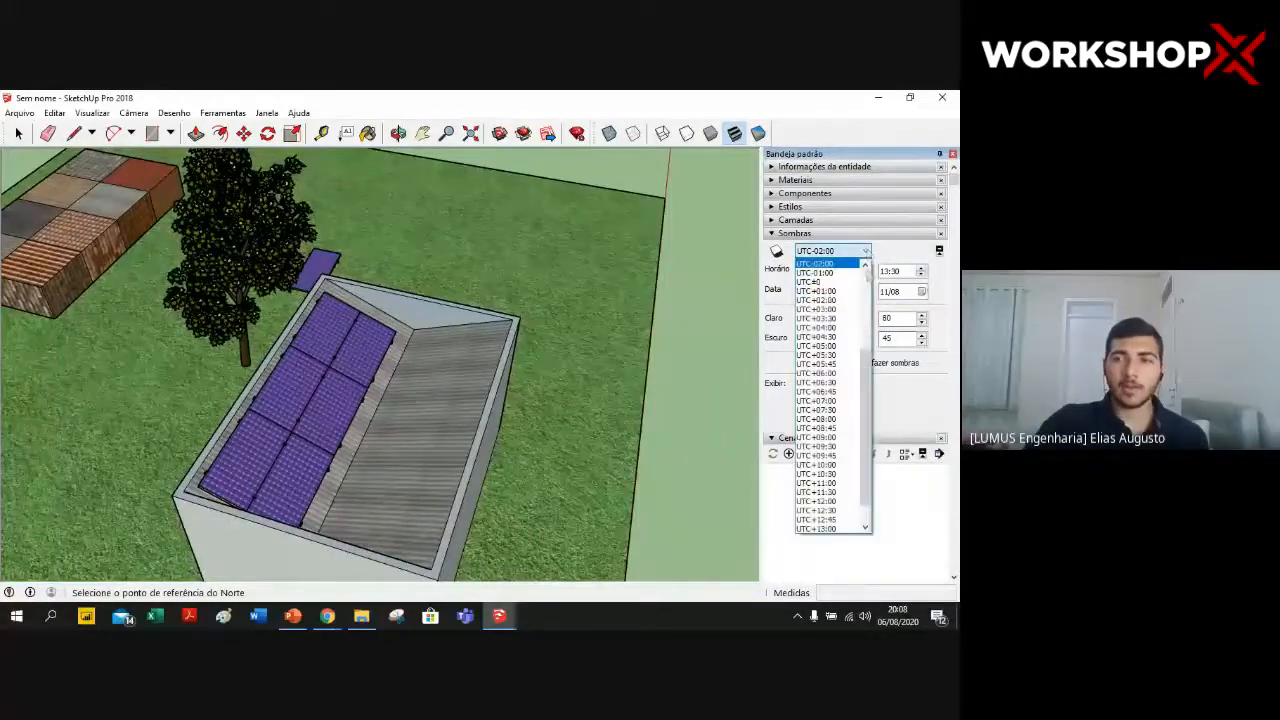
pyautogui.scroll(3, 848, 320)
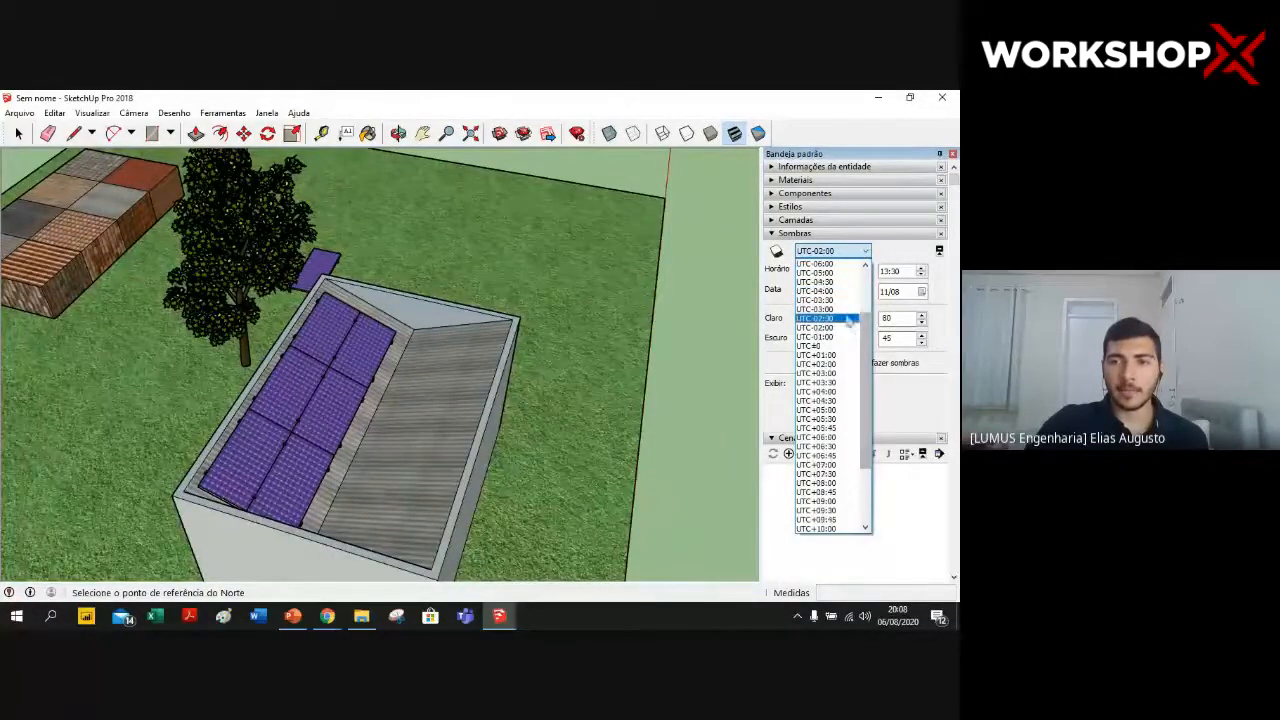
pyautogui.click(832, 309)
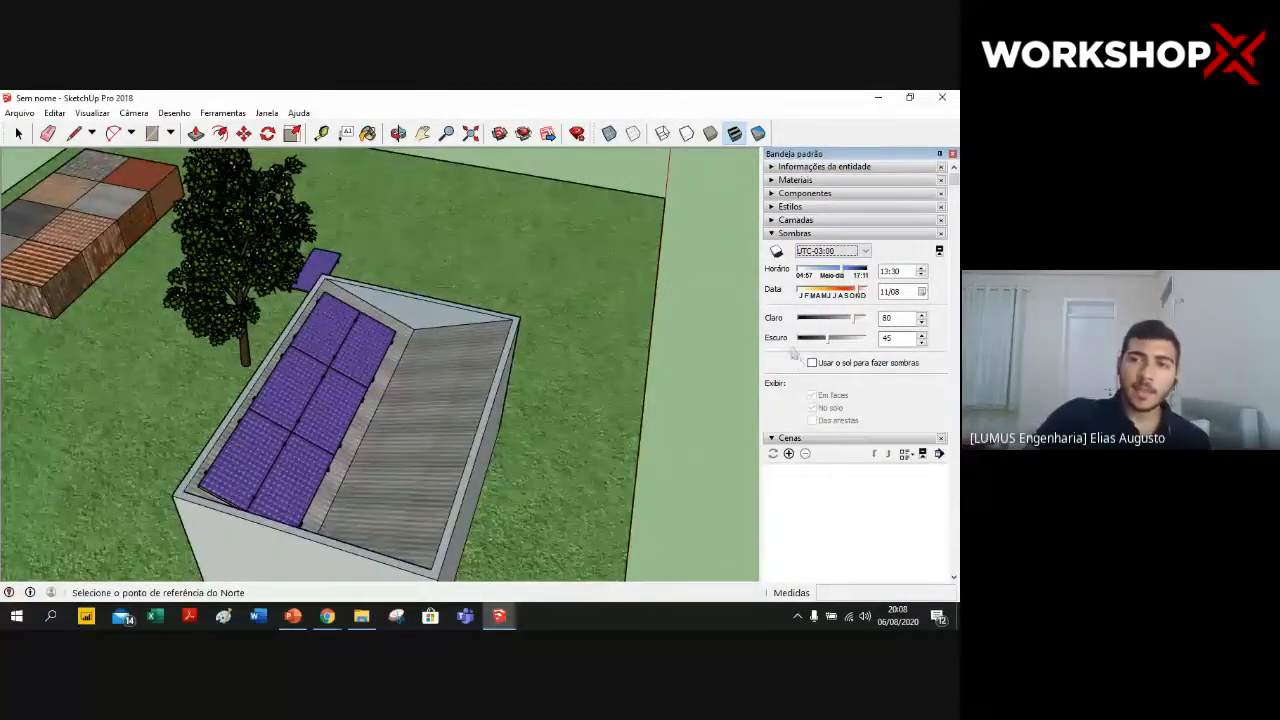
# - Set the shadow darkness value to 18 and the light value to 88, and enable using the sun for shading
pyautogui.click(828, 341)
pyautogui.moveTo(828, 341); pyautogui.dragTo(860, 322)
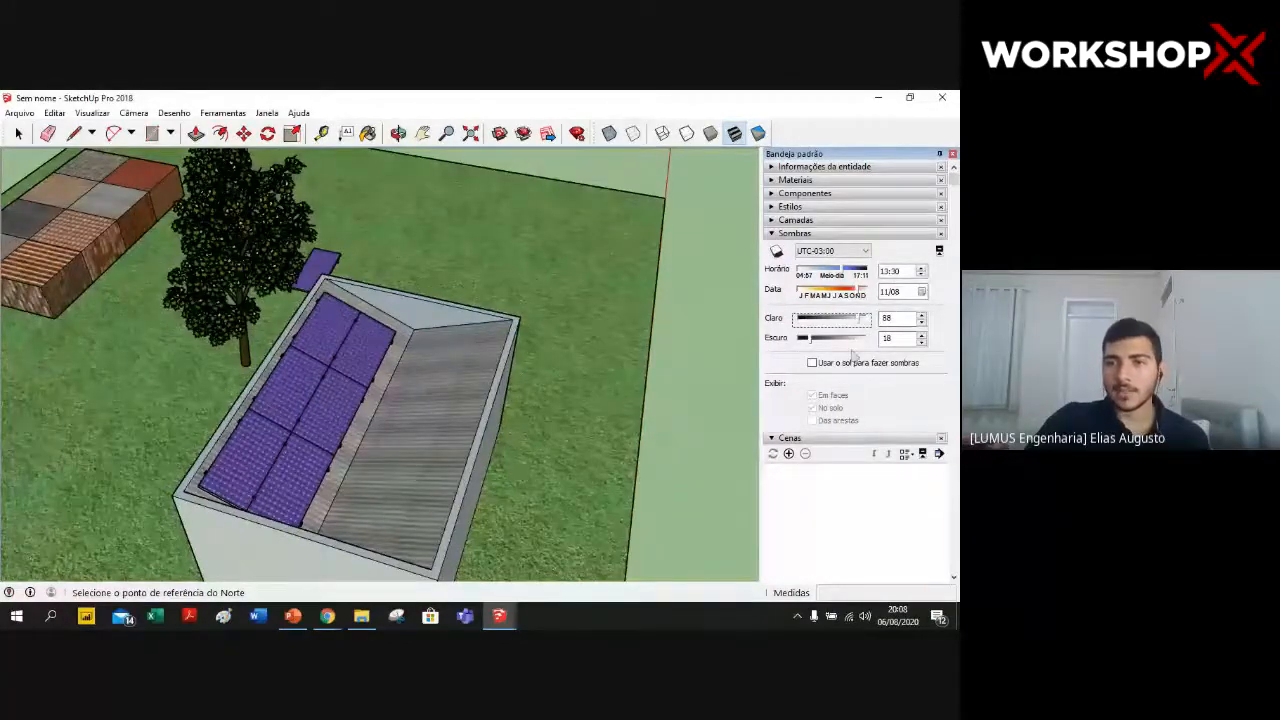
pyautogui.click(812, 363)
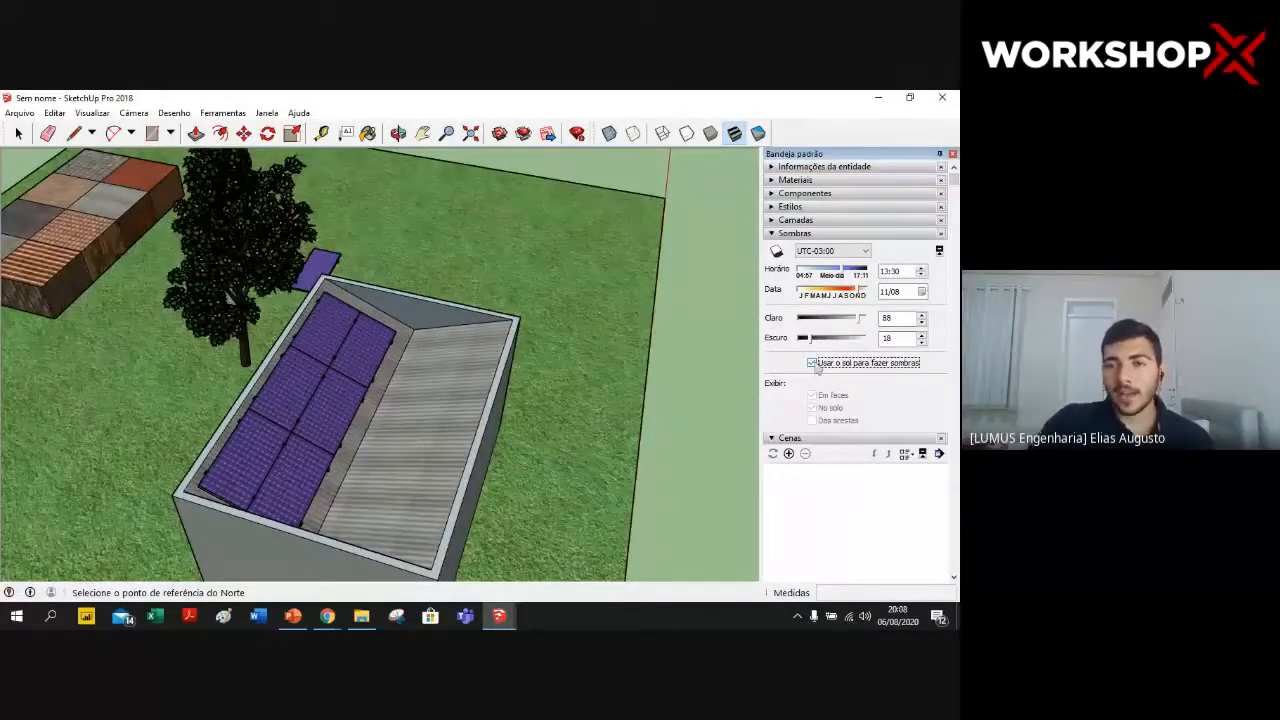
# - Set the shadow time to 11:23 and turn on shadow display in the model
pyautogui.moveTo(845, 272)
pyautogui.mouseDown()
pyautogui.moveTo(801, 275)
pyautogui.moveTo(858, 274)
pyautogui.moveTo(806, 277)
pyautogui.moveTo(836, 280)
pyautogui.mouseUp()
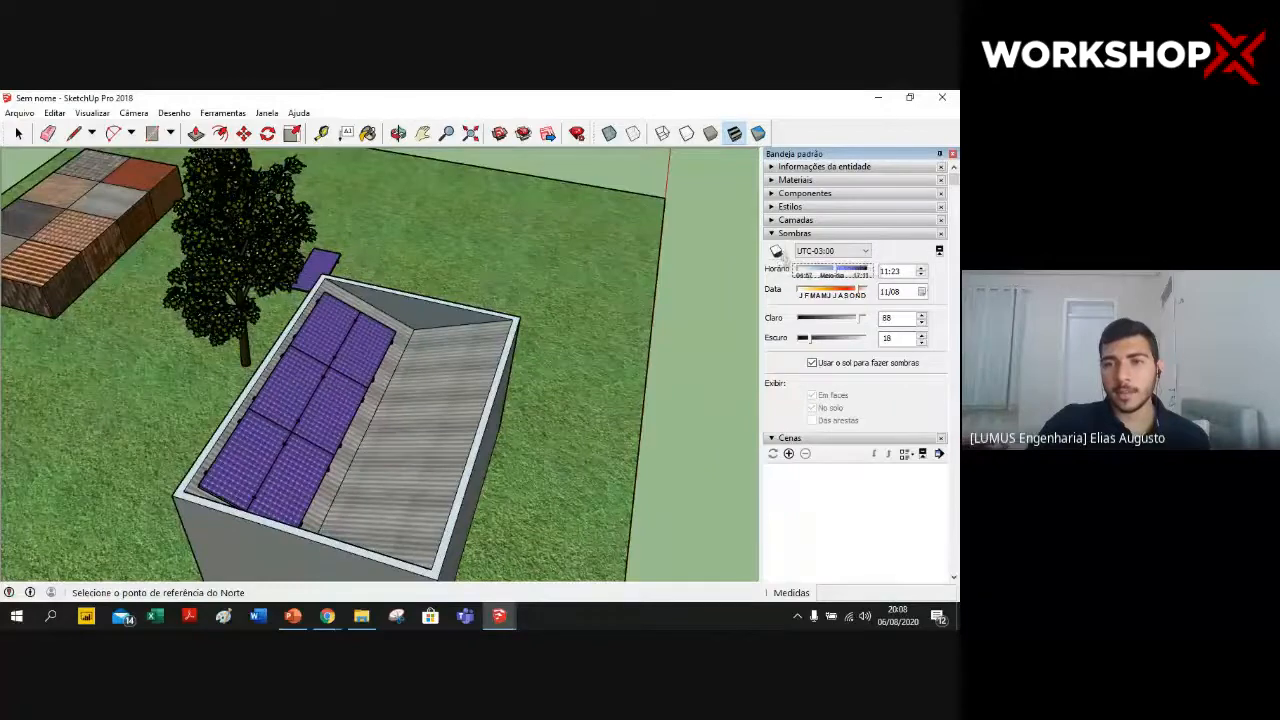
pyautogui.click(778, 251)
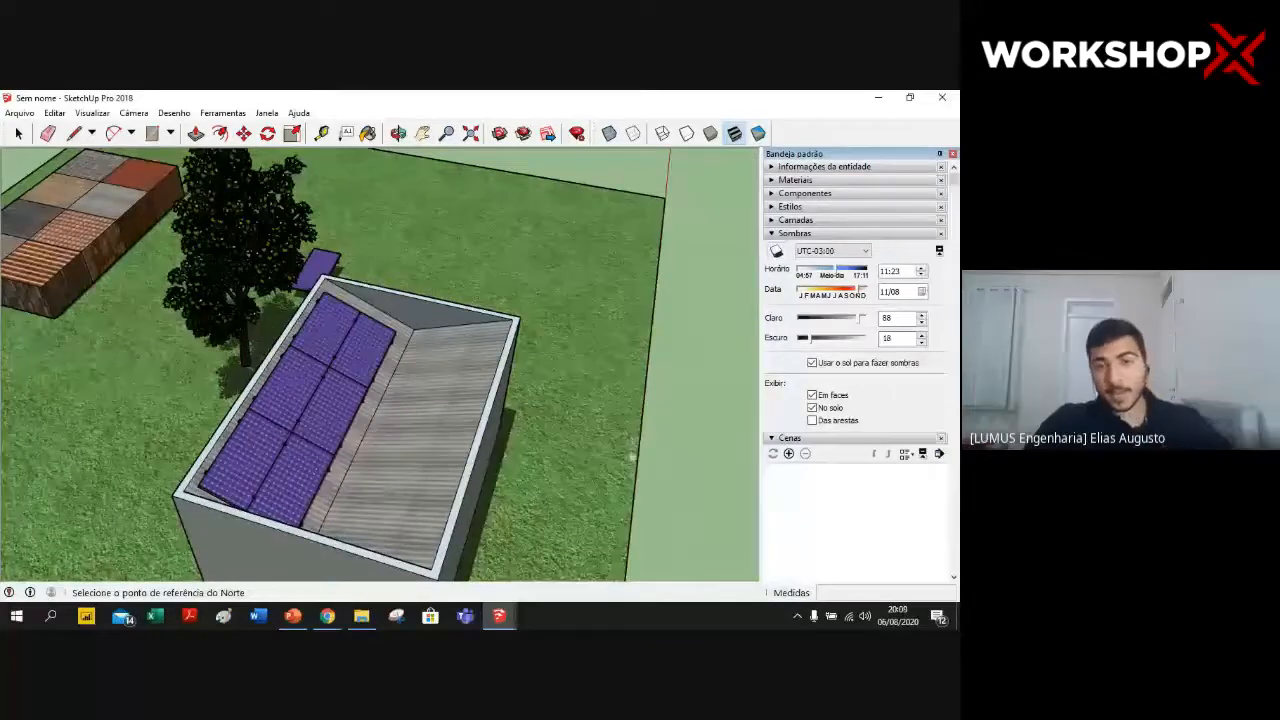
# - Study the shadows around the house on 11/08 by shifting the time to 07:39, 07:32, 12:10 and finally 13:50
pyautogui.scroll(-2, 630, 450)
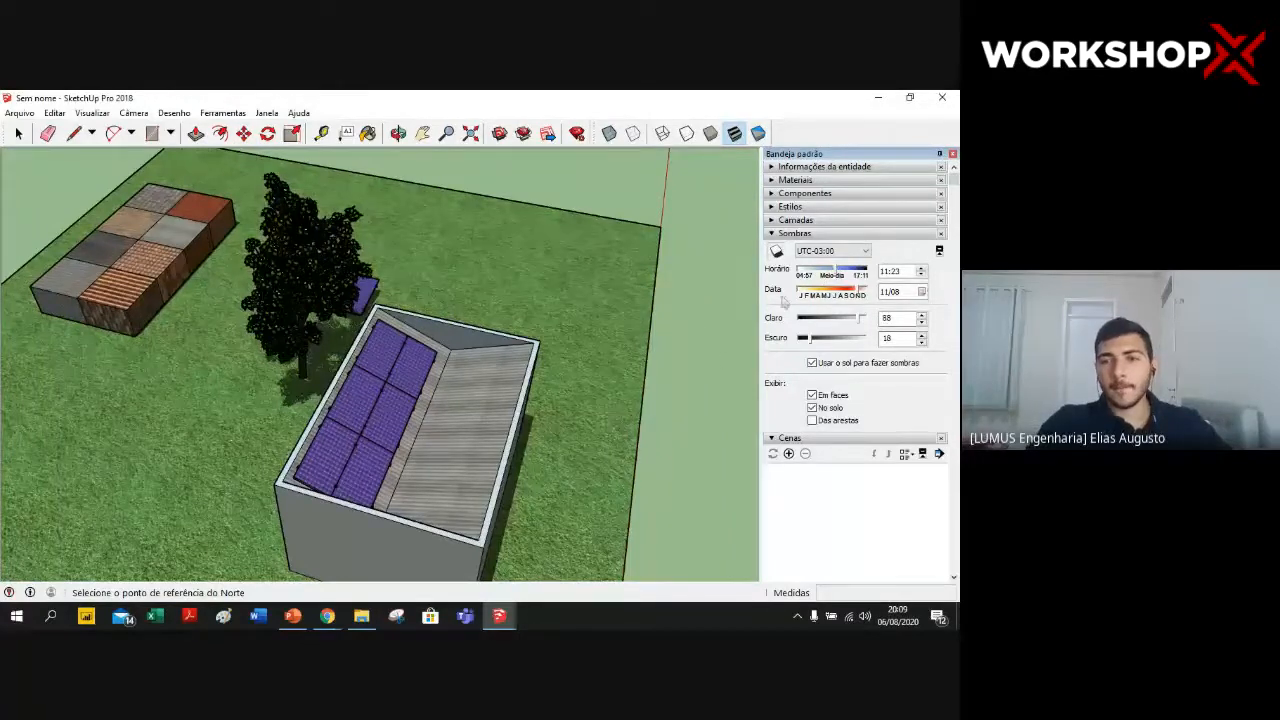
pyautogui.moveTo(838, 273); pyautogui.dragTo(816, 273)
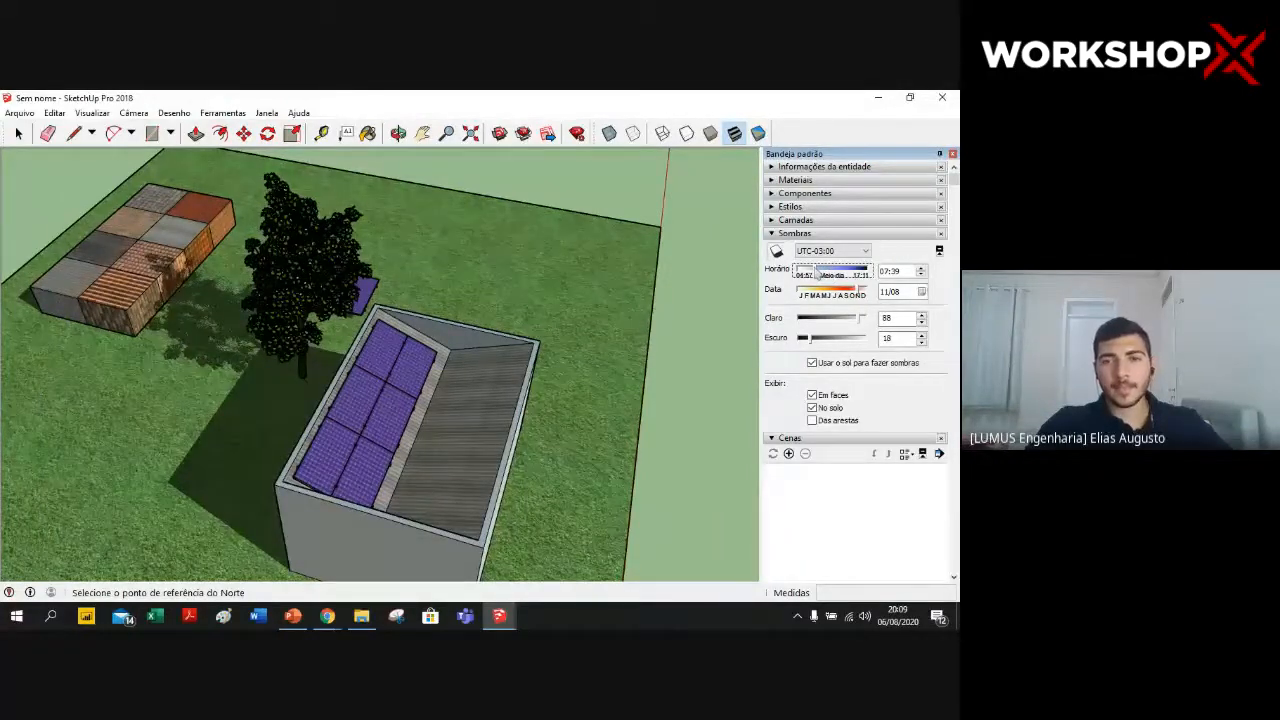
pyautogui.moveTo(816, 272)
pyautogui.mouseDown()
pyautogui.moveTo(858, 276)
pyautogui.moveTo(815, 280)
pyautogui.mouseUp()
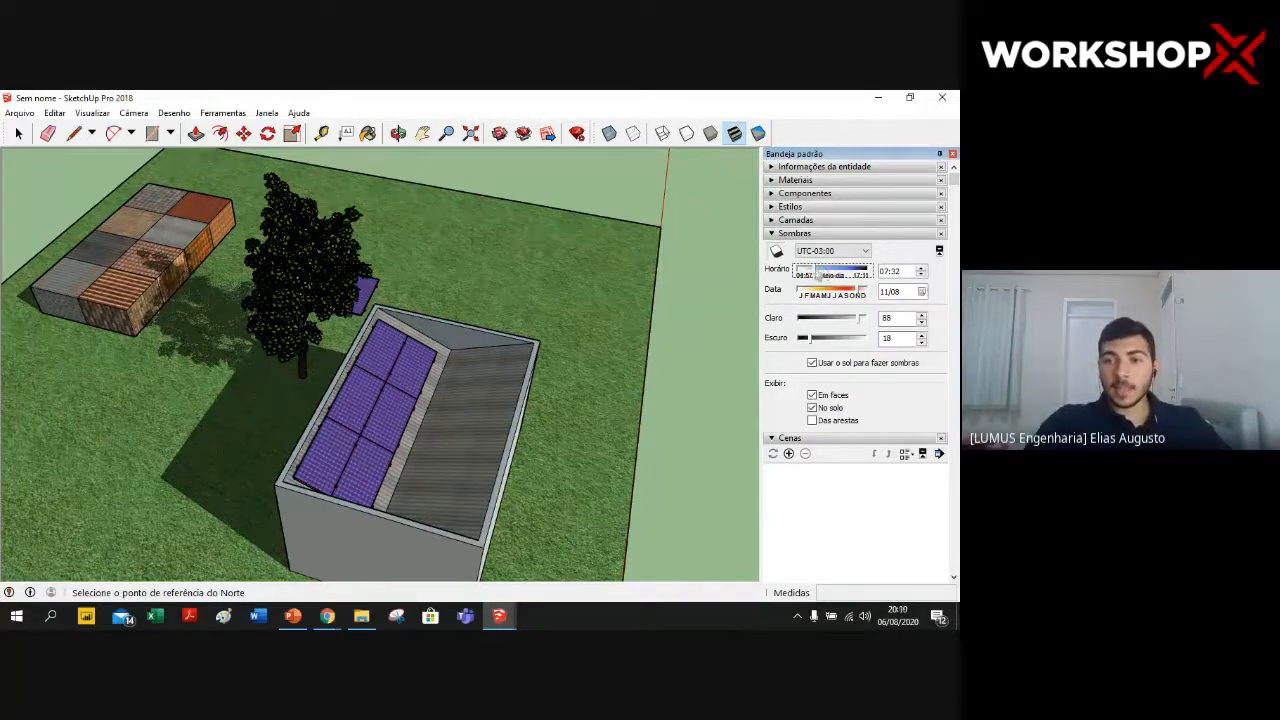
pyautogui.moveTo(820, 273); pyautogui.dragTo(840, 273)
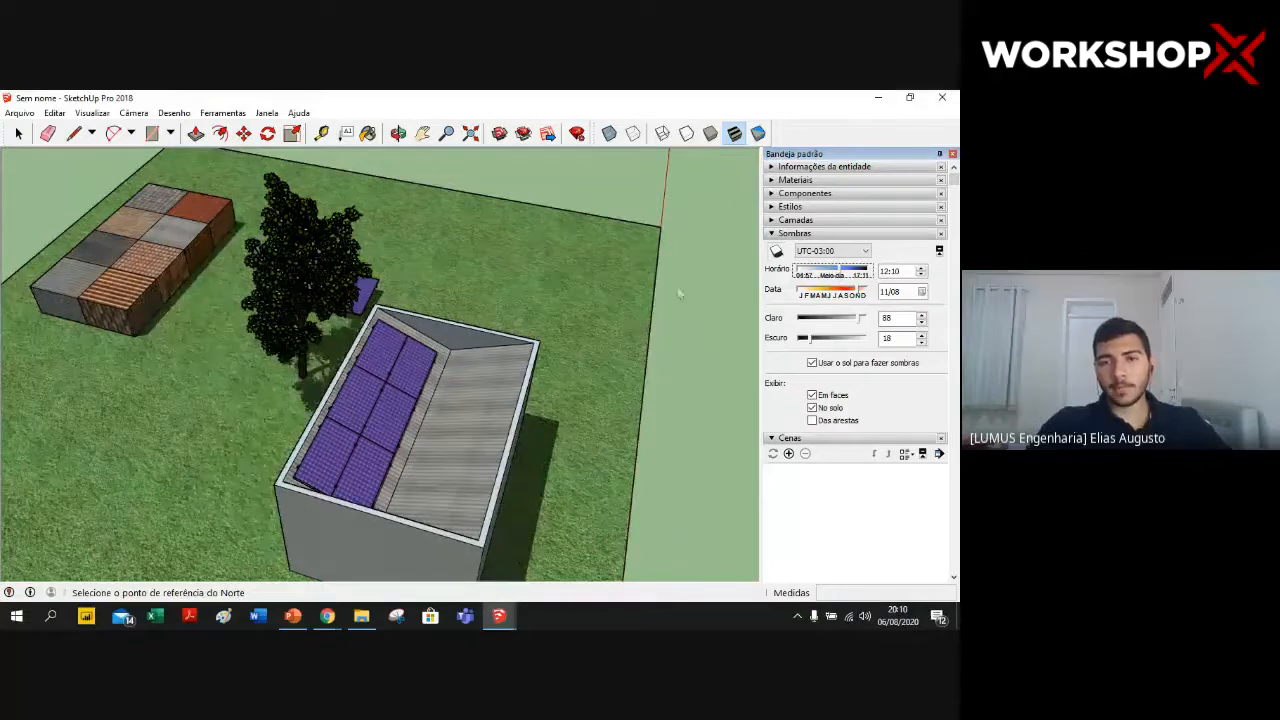
pyautogui.moveTo(845, 274); pyautogui.dragTo(853, 274)
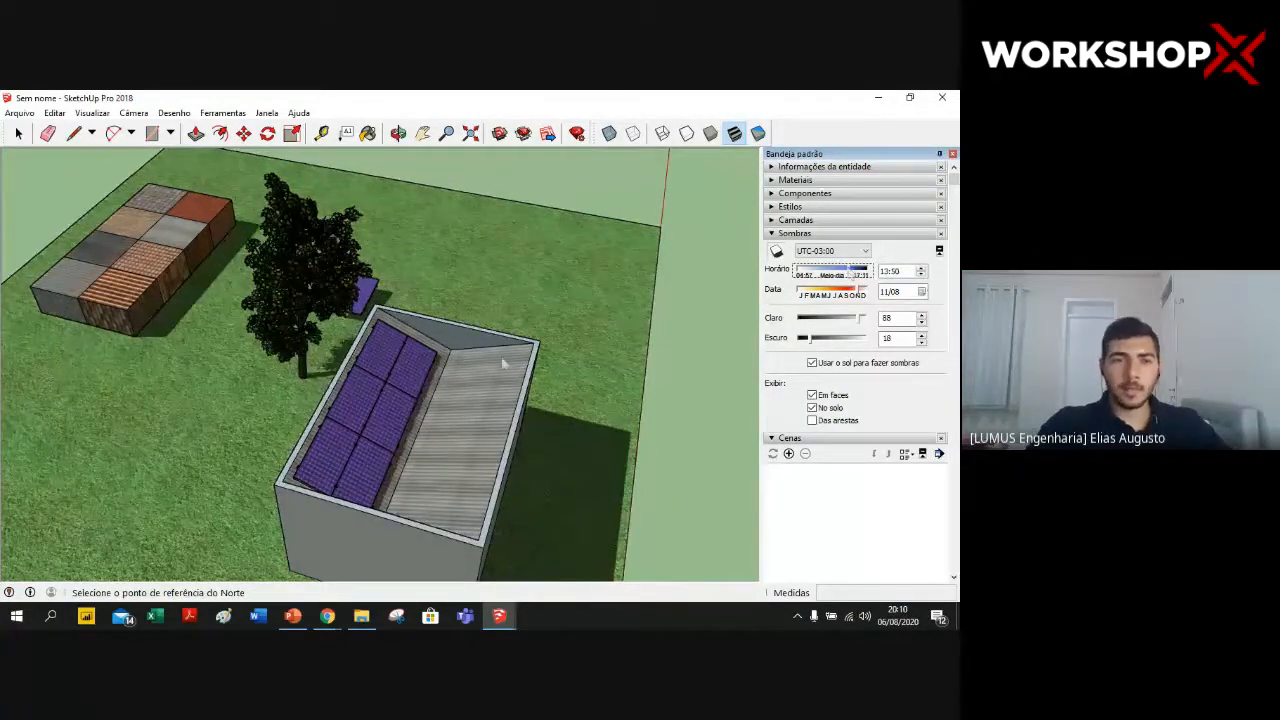
pyautogui.moveTo(202, 425); pyautogui.dragTo(366, 329, button='middle')
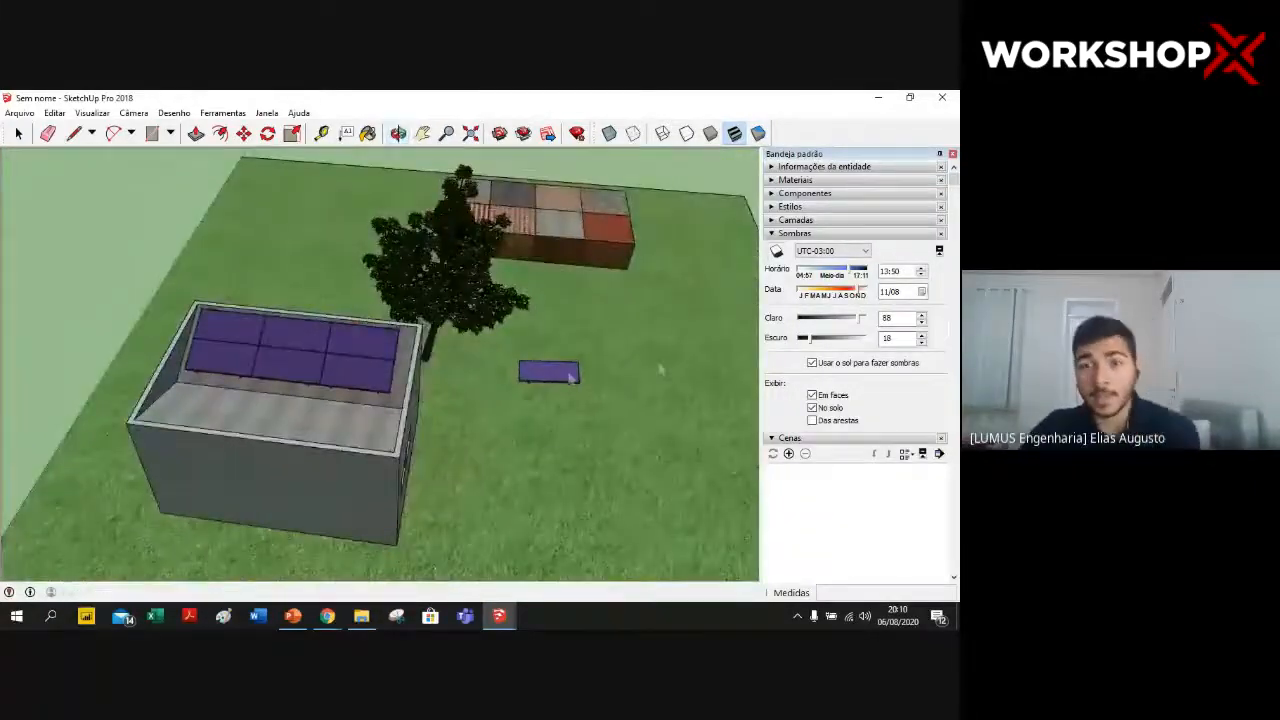
# - Frame the house, tree and roof samples from an elevated corner view and add it as a scene with the 13:50 shadows
pyautogui.moveTo(580, 440); pyautogui.dragTo(485, 460, button='middle')
pyautogui.scroll(-2, 484, 472)
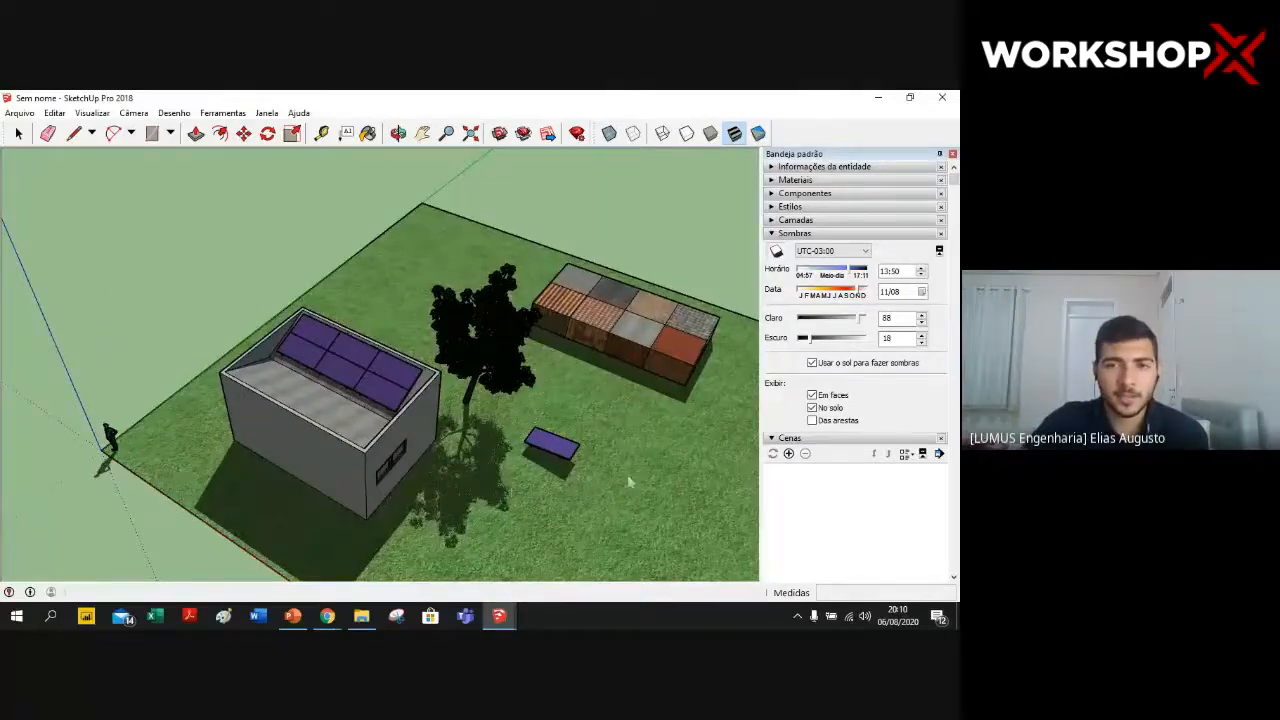
pyautogui.press('o')
pyautogui.moveTo(440, 480); pyautogui.dragTo(480, 490, button='middle')
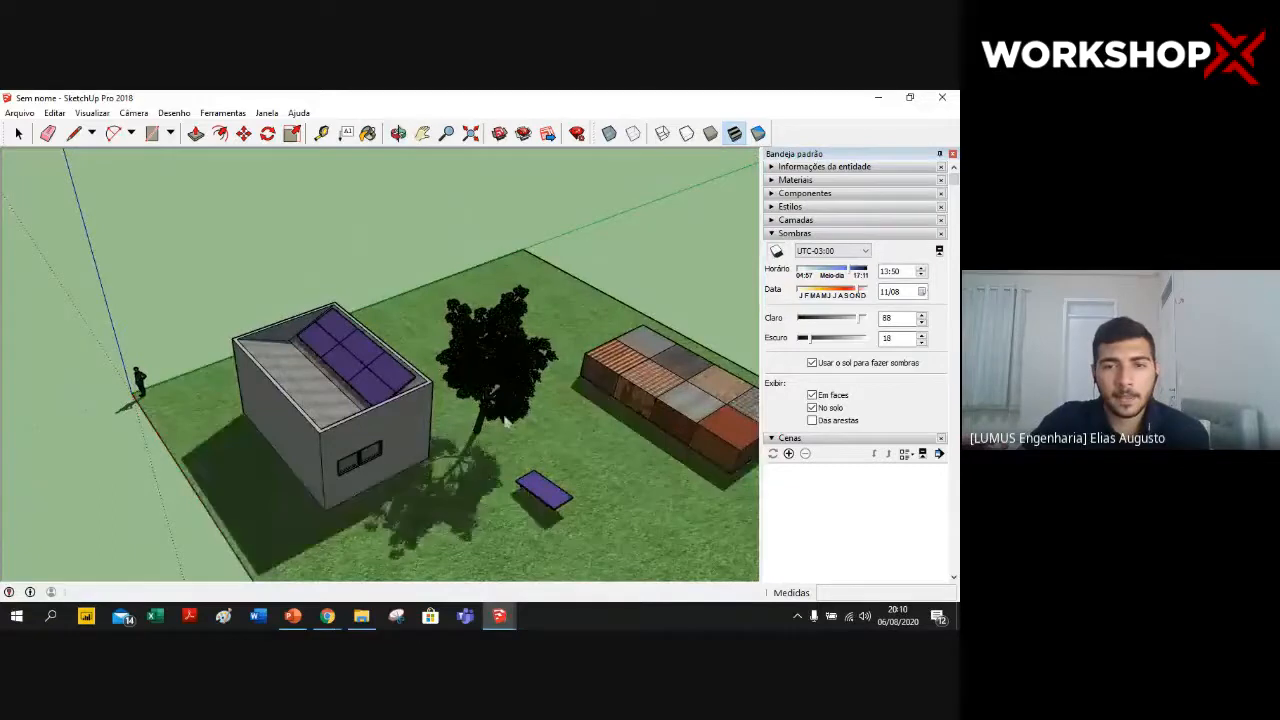
pyautogui.click(790, 456)
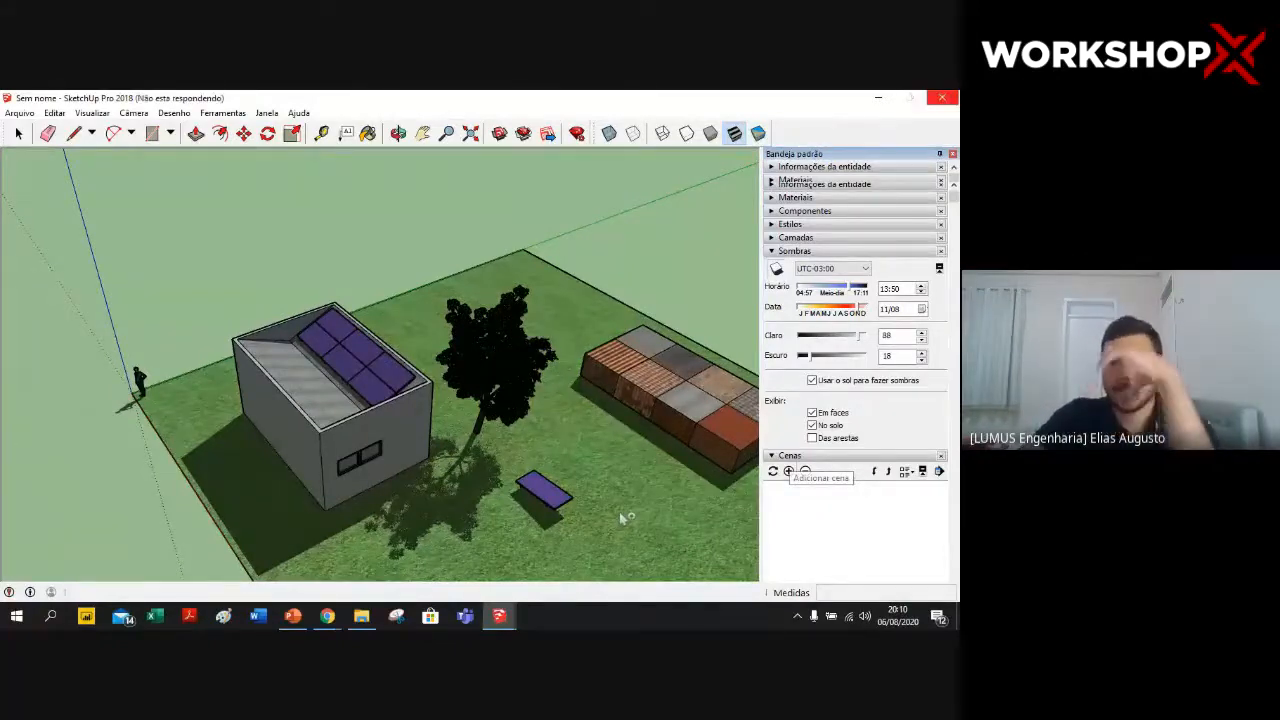
pyautogui.click(818, 533)
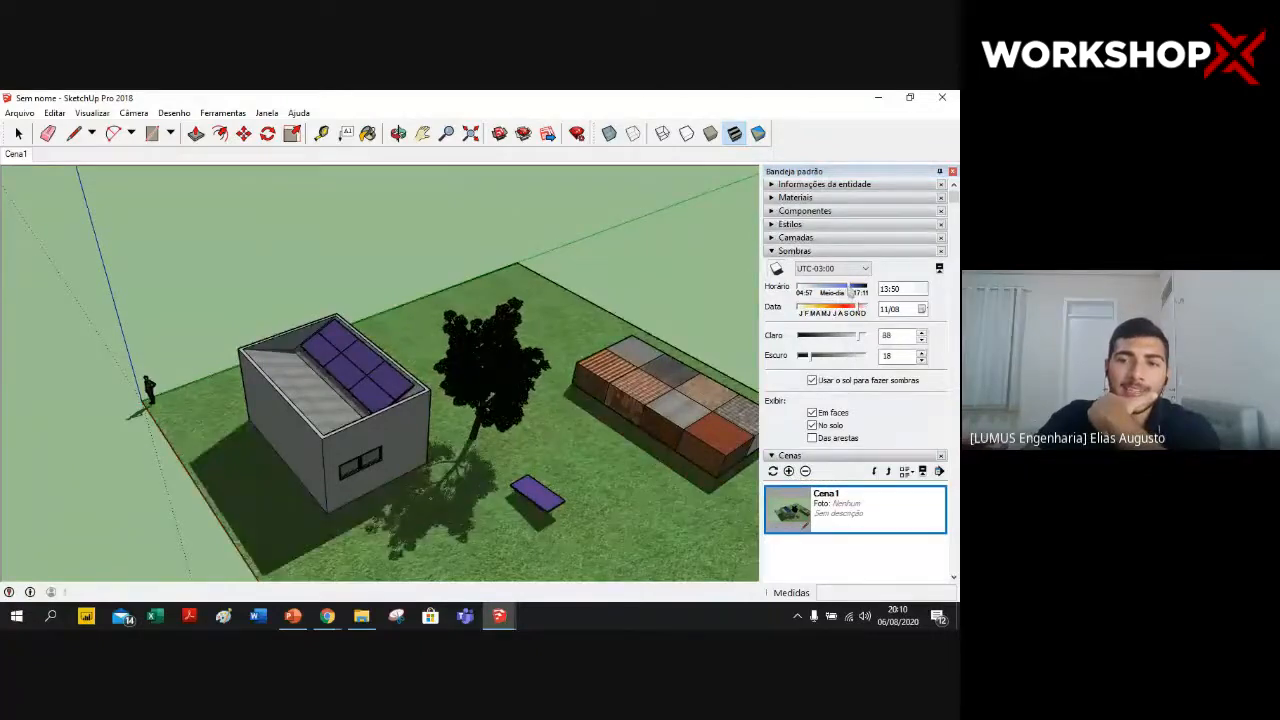
# - Add two more scenes of the same view, one with the shadow time at 11:16 and one at 08:10
pyautogui.moveTo(852, 290); pyautogui.dragTo(836, 290)
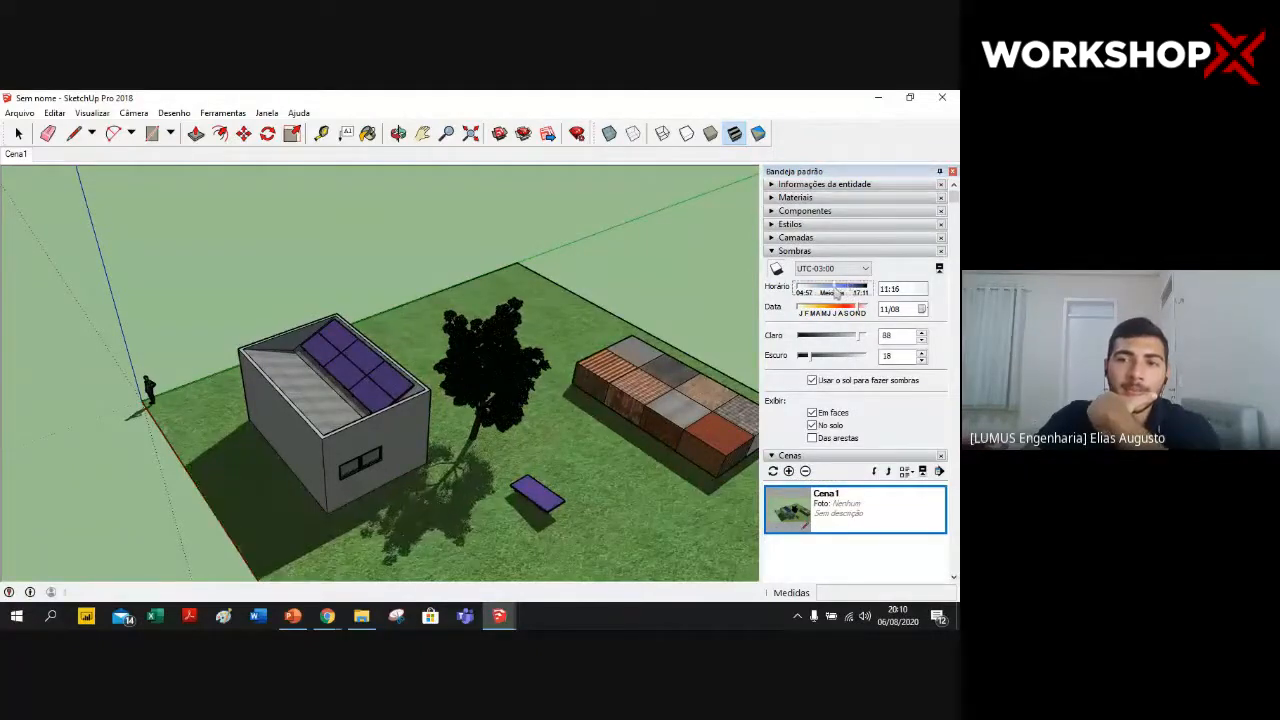
pyautogui.click(789, 471)
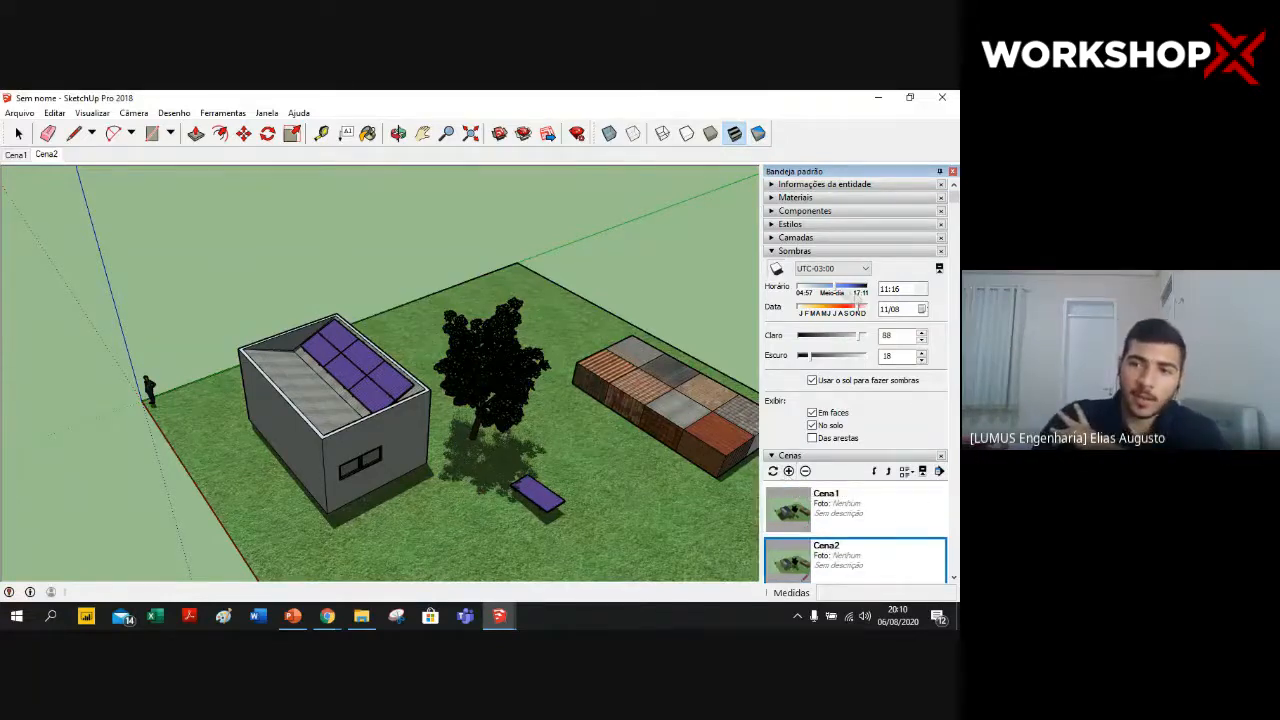
pyautogui.moveTo(836, 291); pyautogui.dragTo(812, 290)
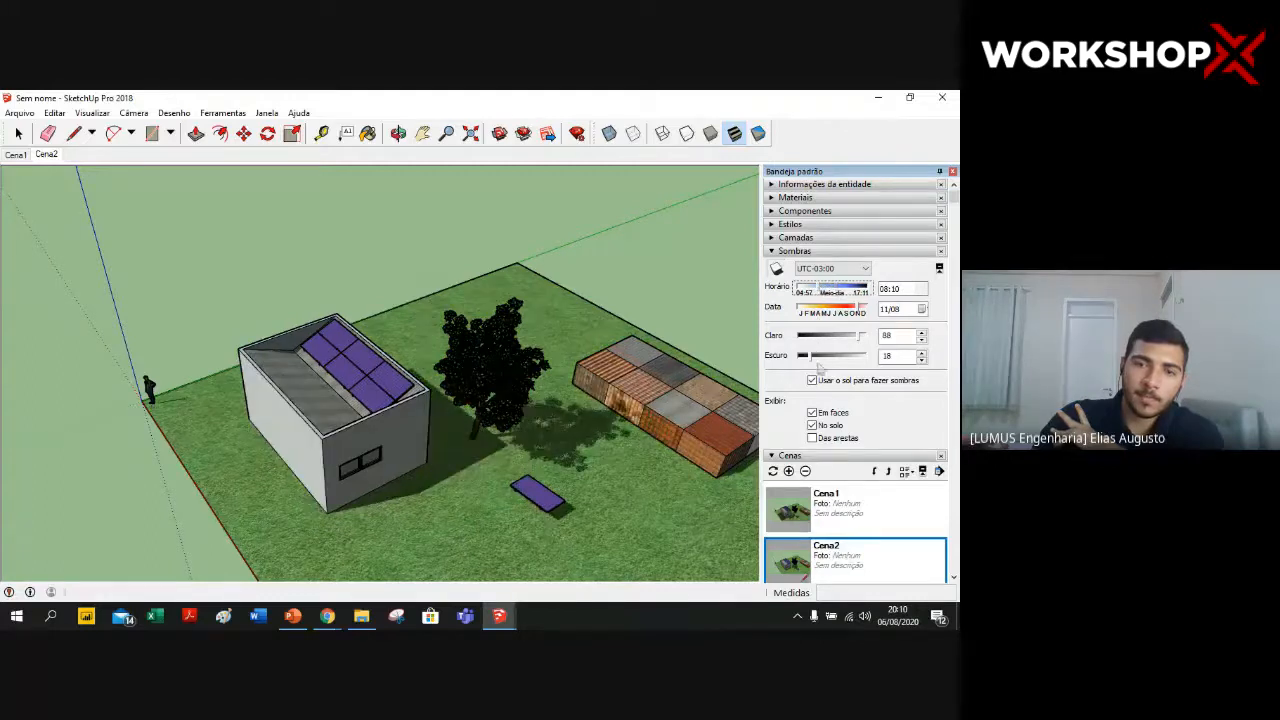
pyautogui.click(789, 471)
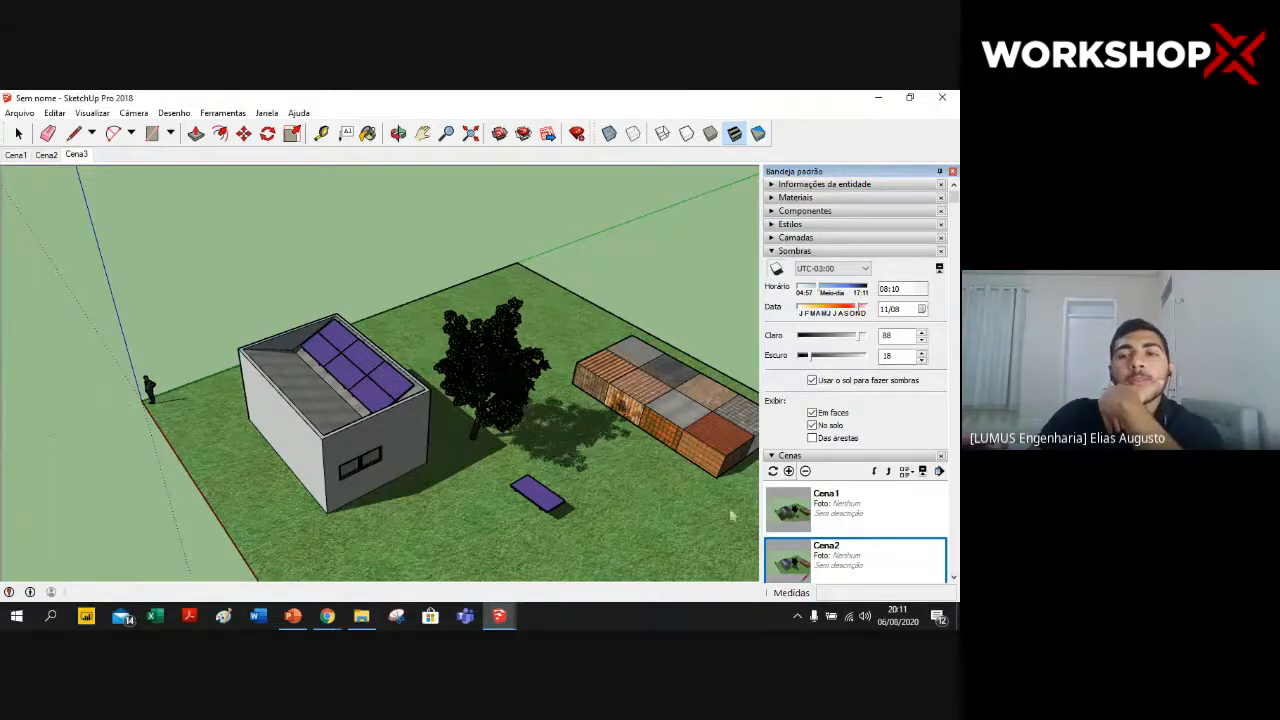
# - Compare the shadows saved in the scenes by recalling Cena1, Cena2, Cena3 and again Cena2
pyautogui.scroll(-3, 885, 547)
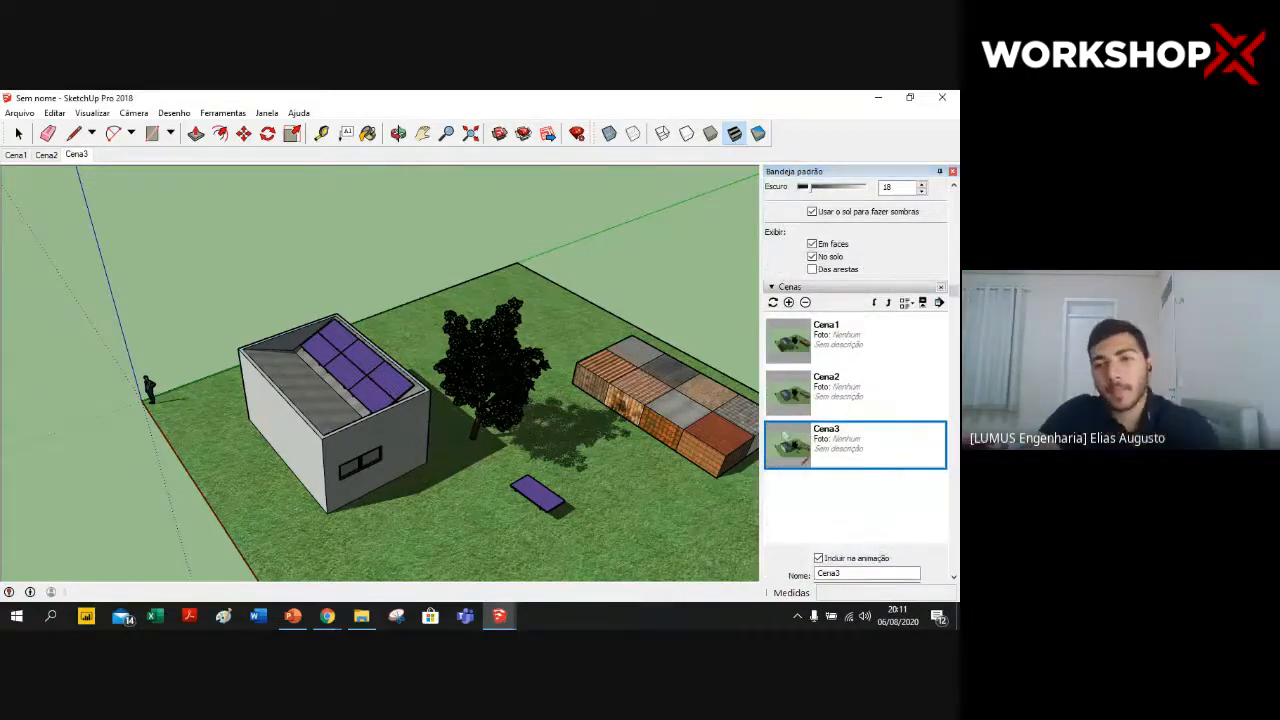
pyautogui.click(866, 344)
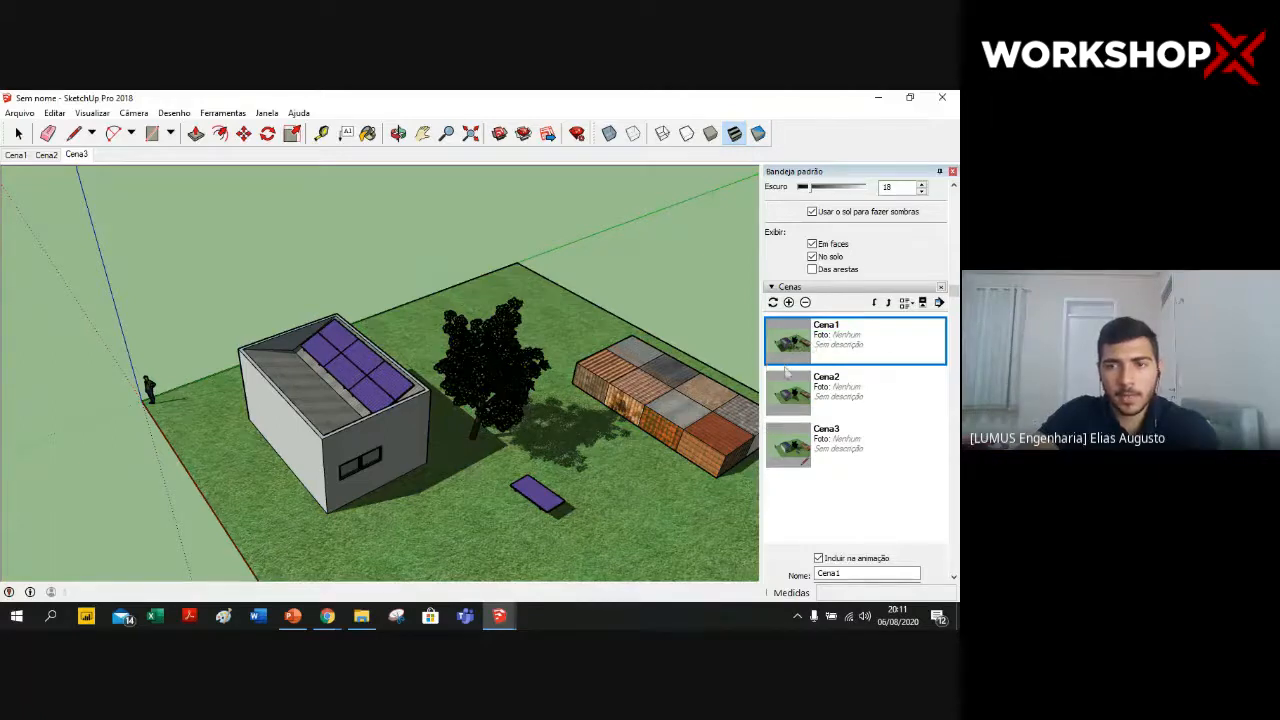
pyautogui.press('o')
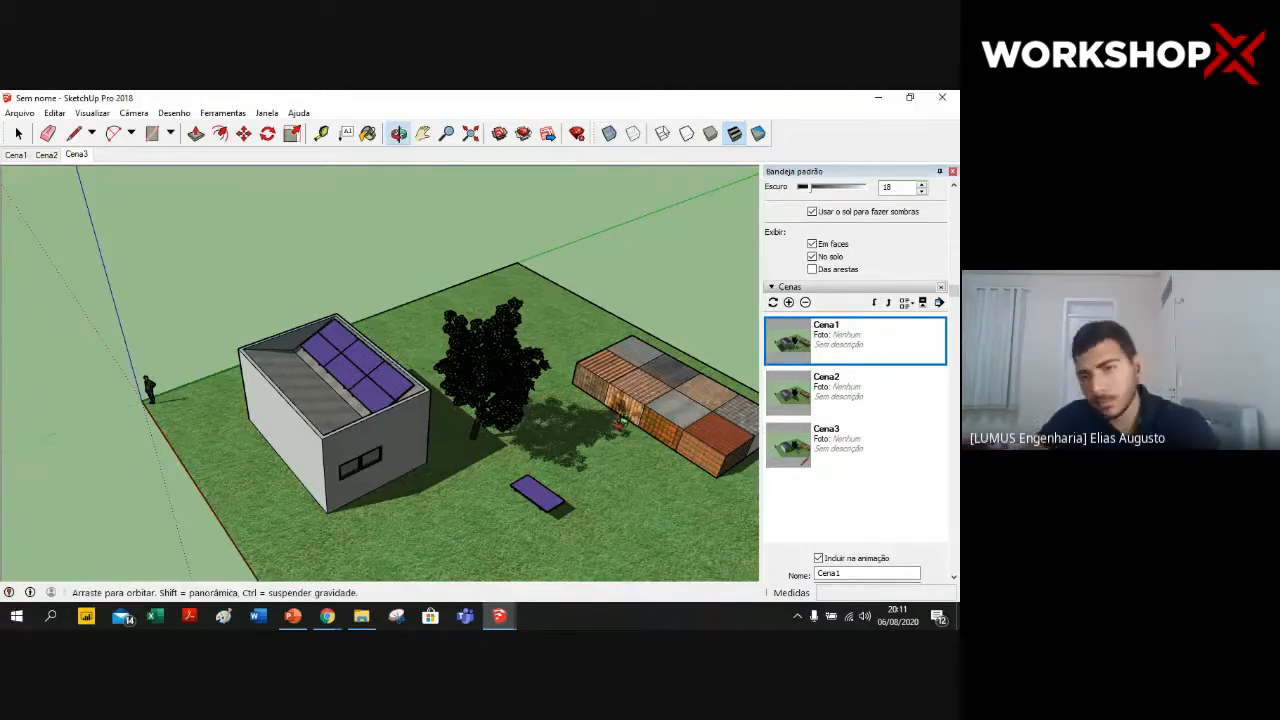
pyautogui.moveTo(626, 432); pyautogui.dragTo(614, 431, button='middle')
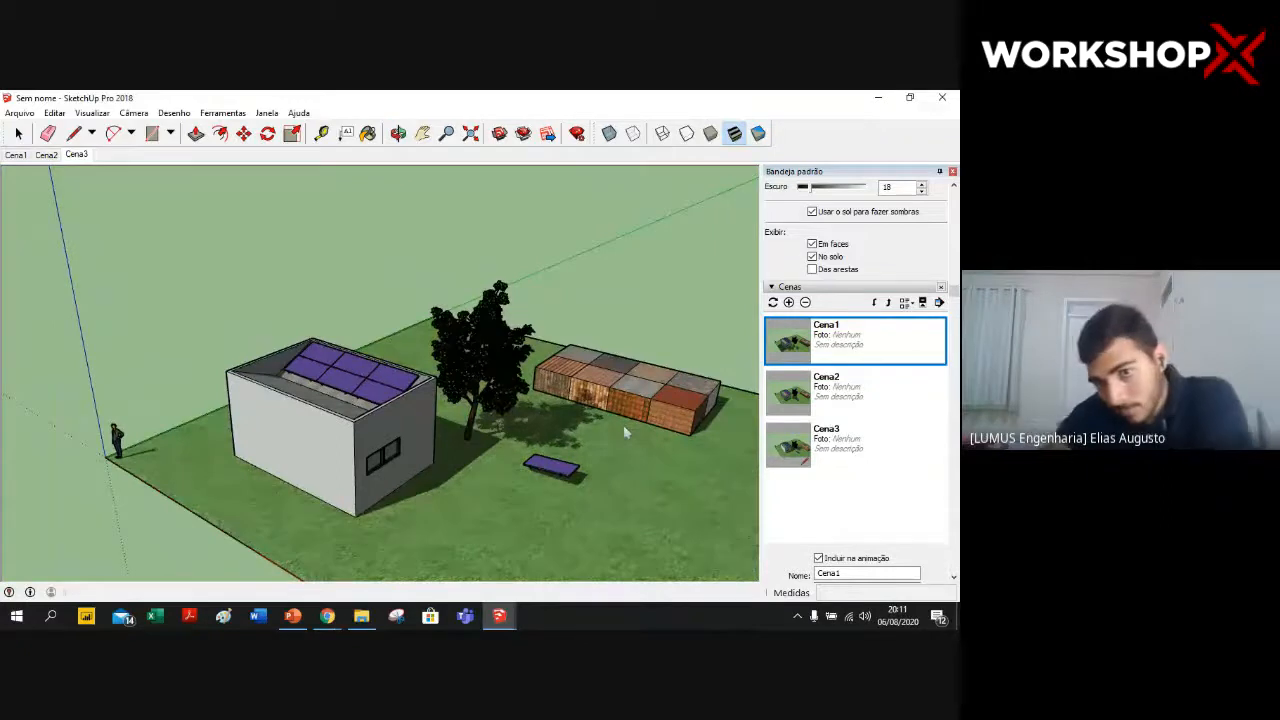
pyautogui.click(868, 395)
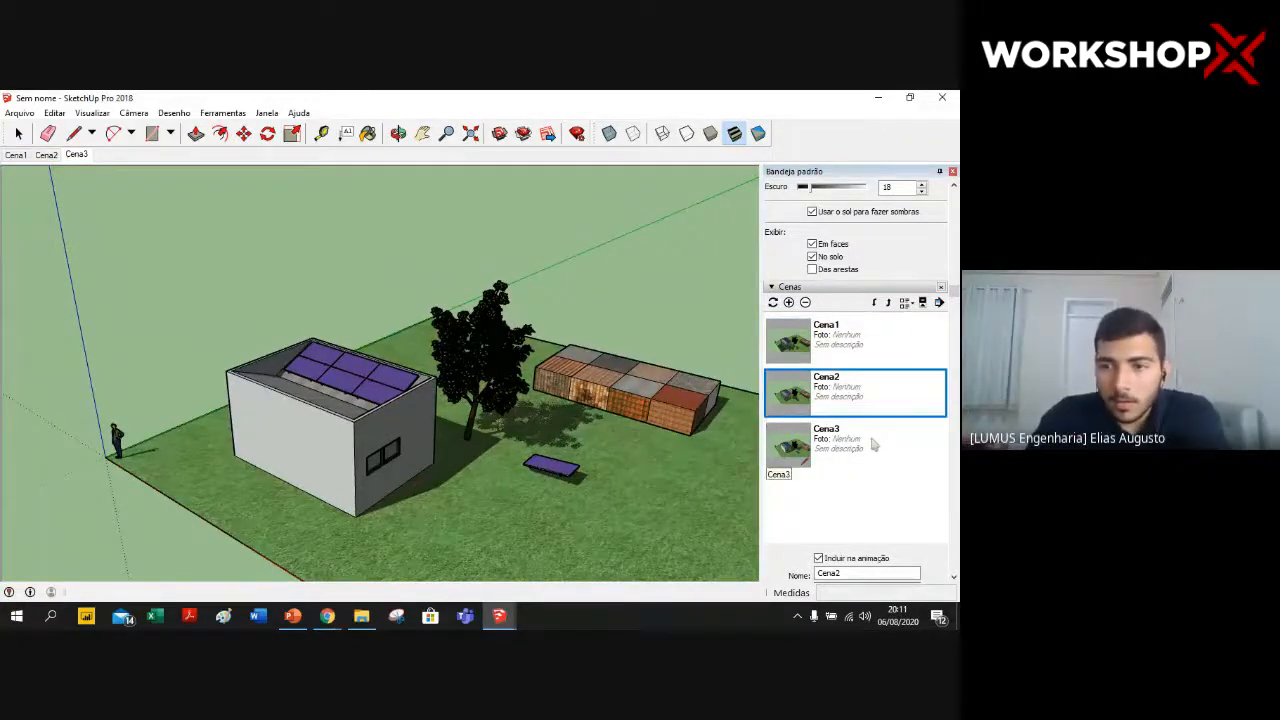
pyautogui.click(866, 343)
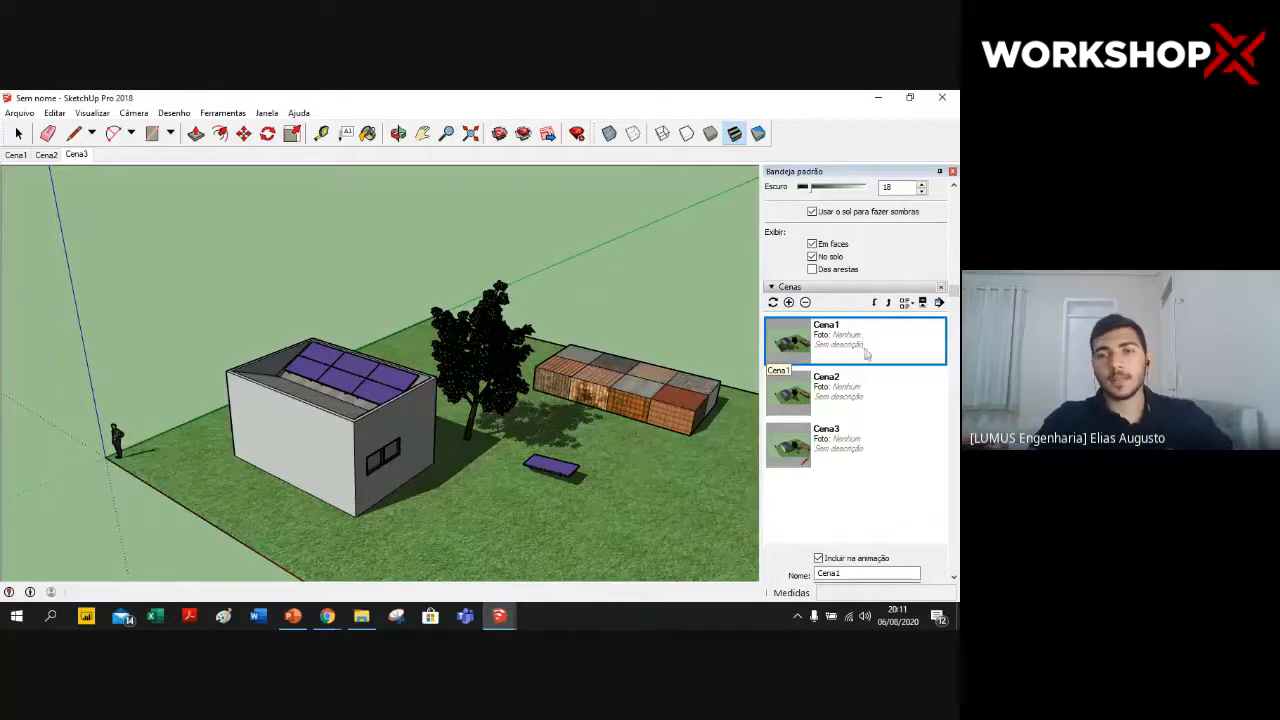
pyautogui.doubleClick(792, 341)
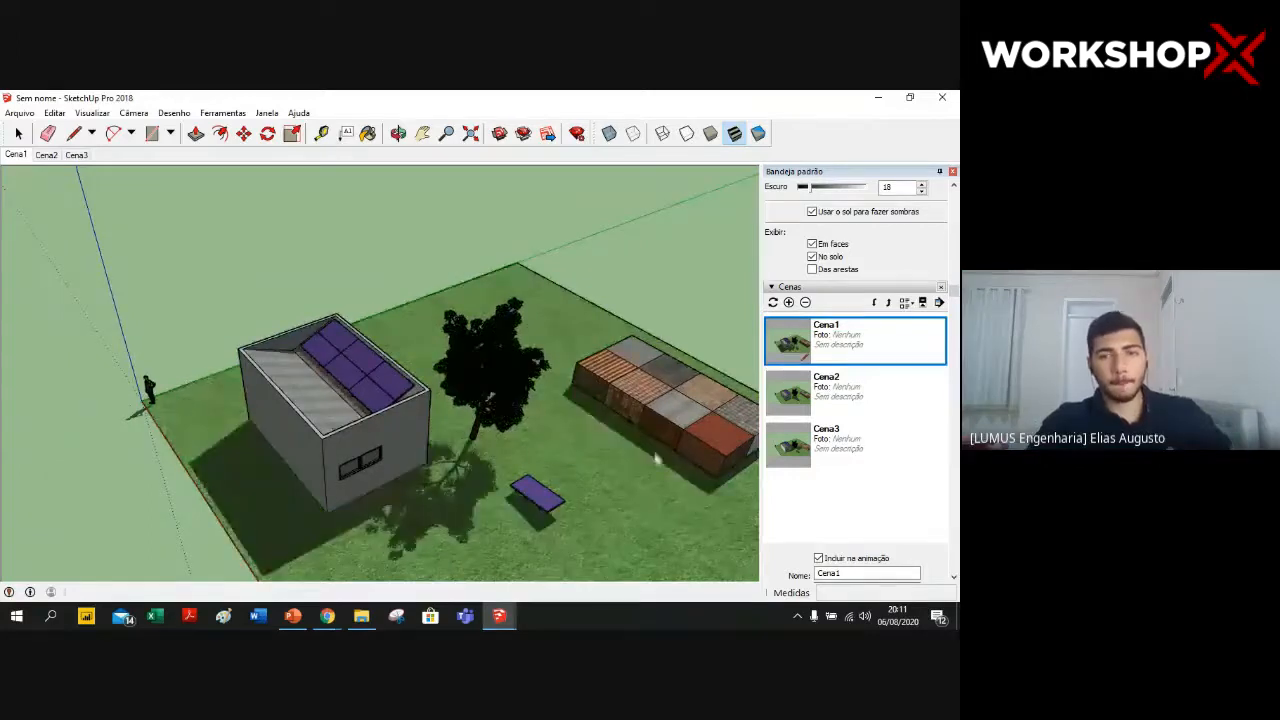
pyautogui.click(803, 398)
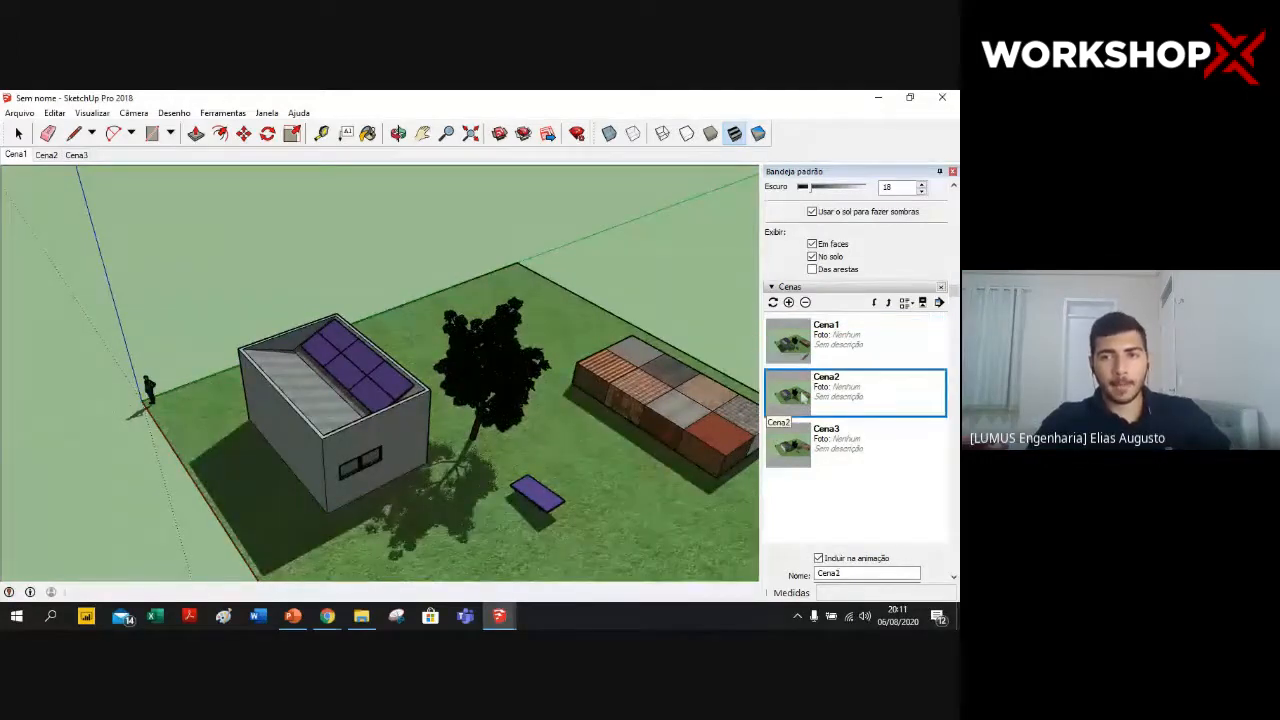
pyautogui.doubleClick(803, 398)
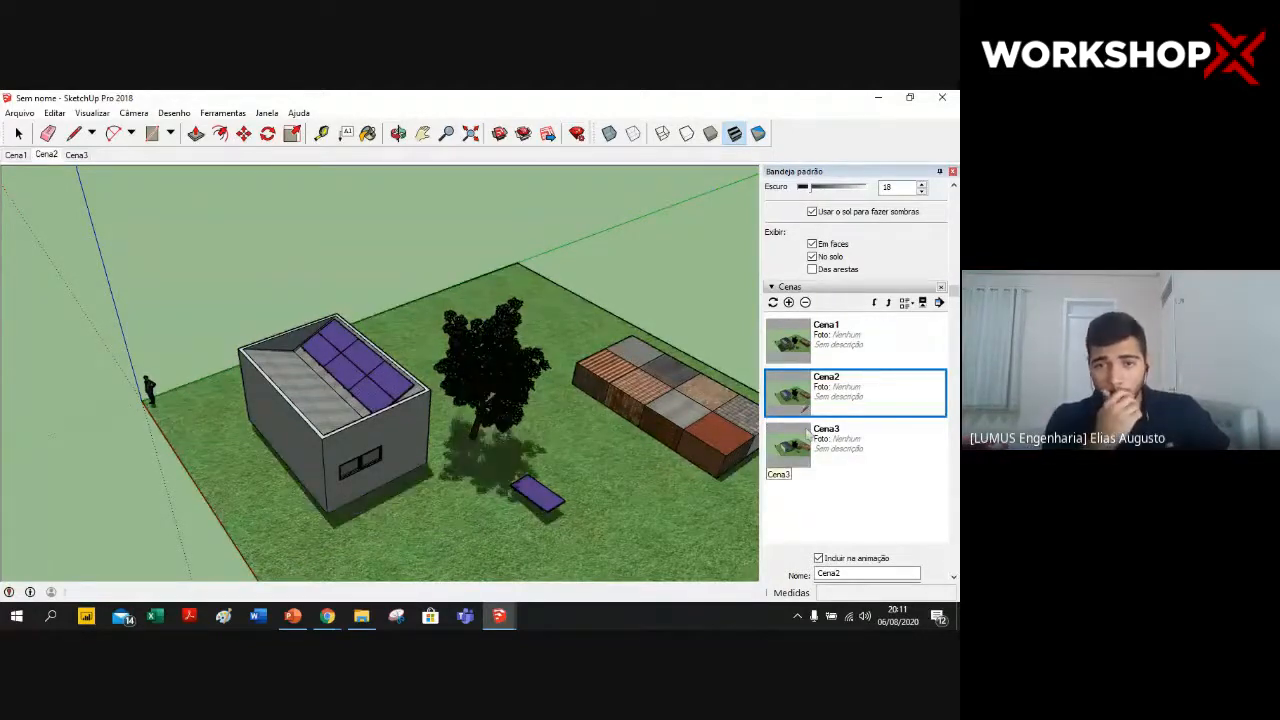
pyautogui.doubleClick(803, 447)
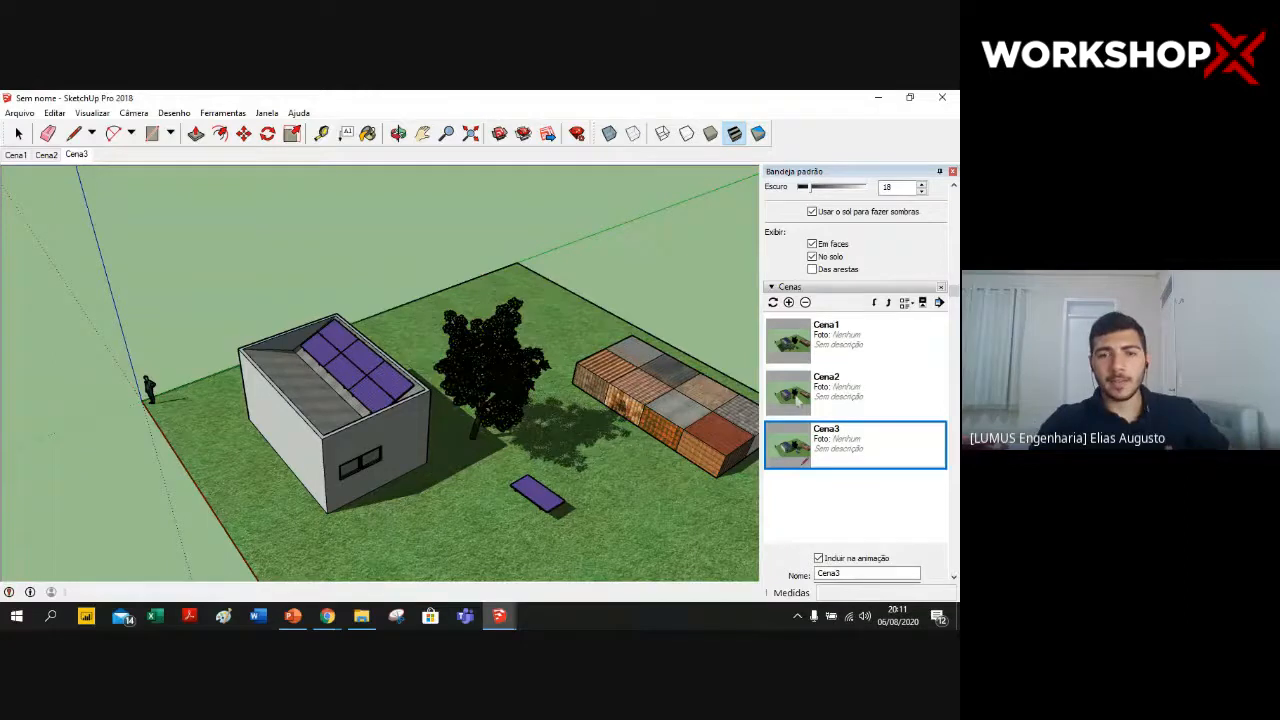
pyautogui.doubleClick(795, 396)
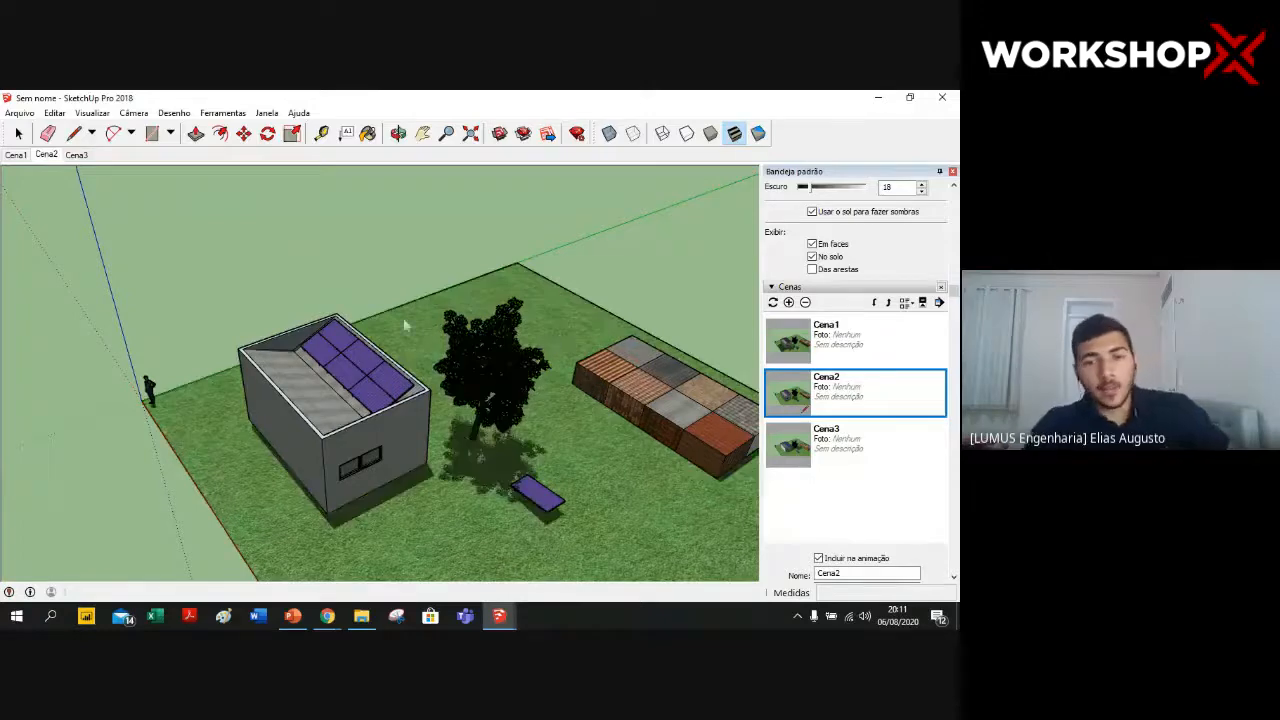
# - Look at the animation export options for video and image set without exporting, and view the model from the house's front
pyautogui.click(19, 113)
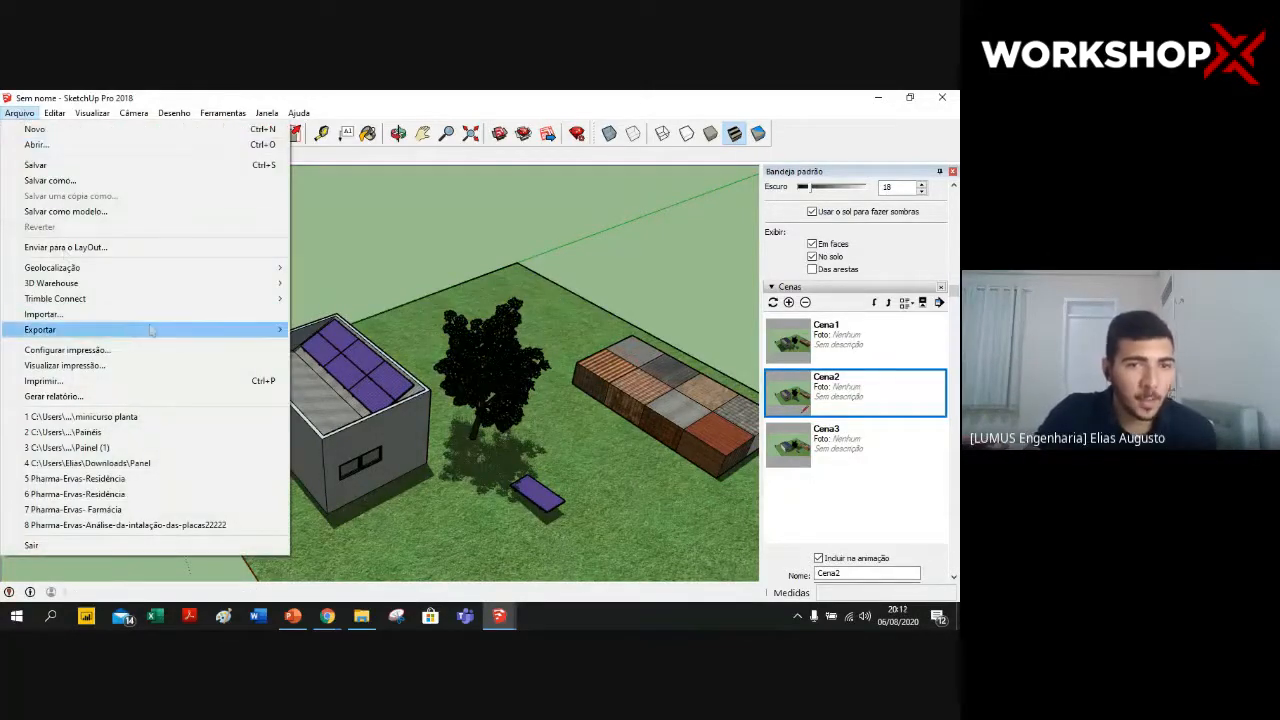
pyautogui.moveTo(240, 333)
pyautogui.moveTo(380, 376)
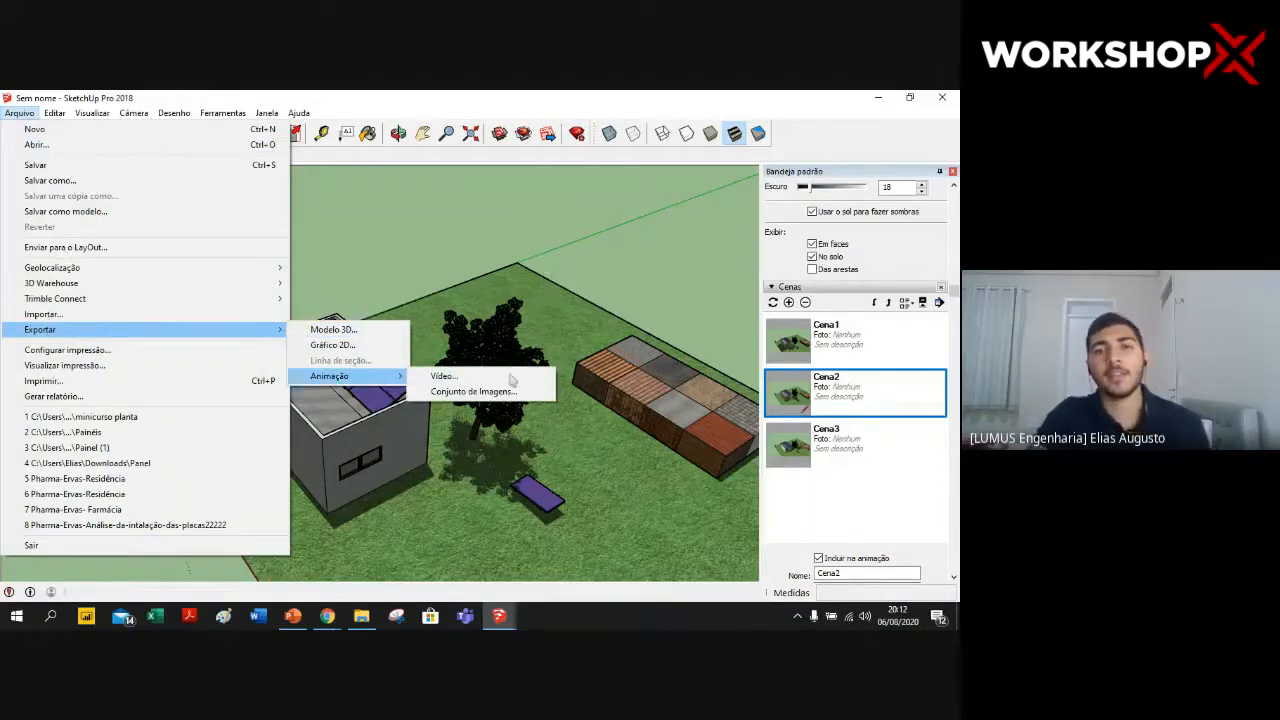
pyautogui.click(546, 235)
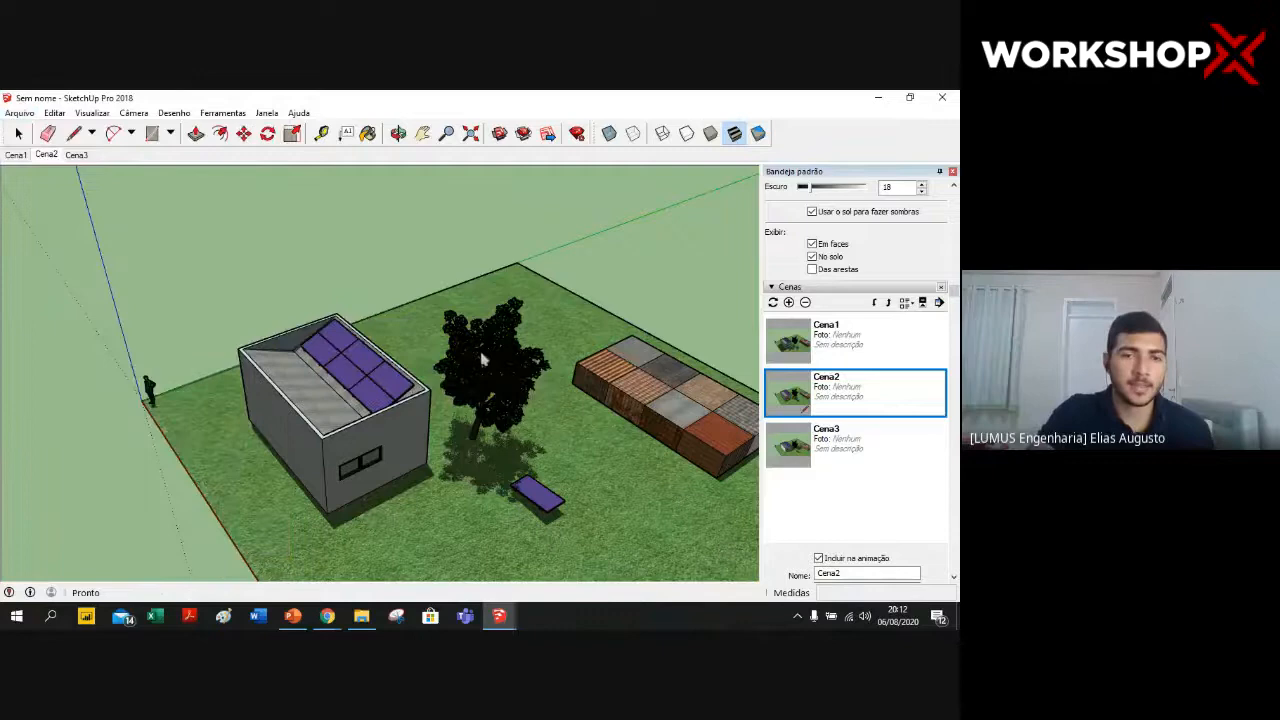
pyautogui.scroll(-1, 335, 364)
pyautogui.moveTo(272, 311); pyautogui.dragTo(493, 341, button='middle')
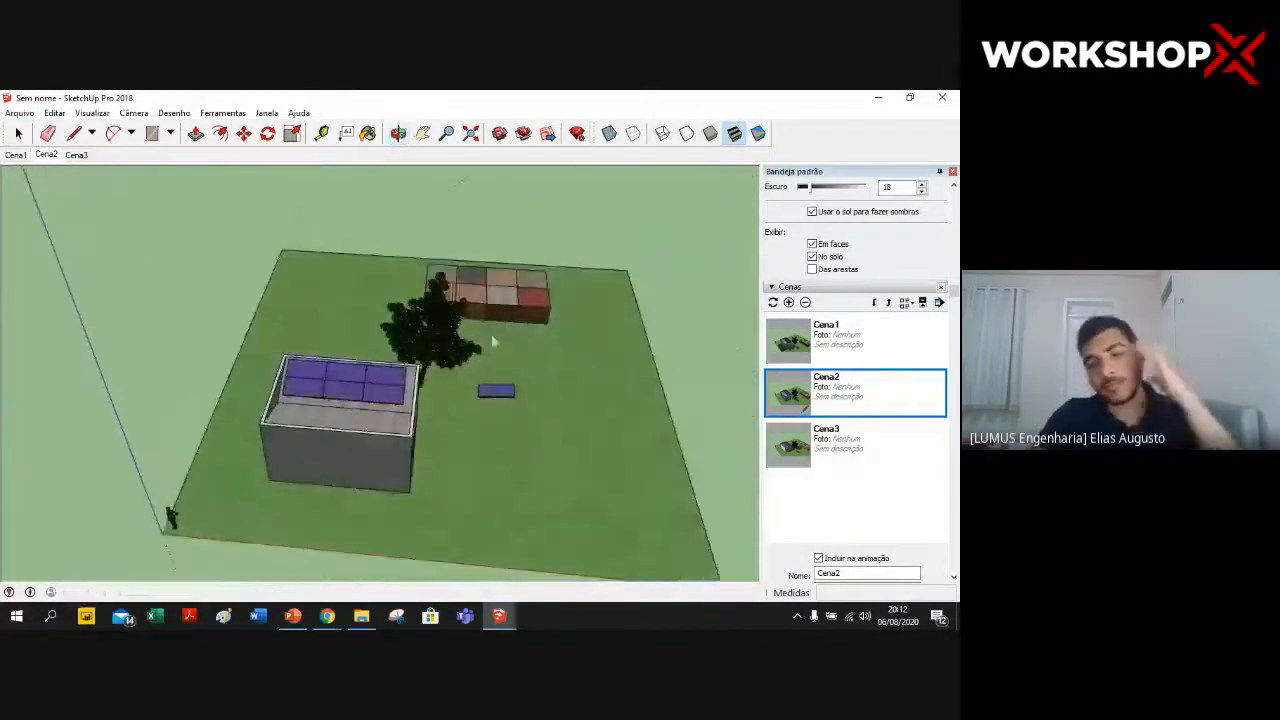
# - Switch to the Google Meet call in Chrome, read the latest chat messages, close the chat and return to the SketchUp house model
pyautogui.click(328, 616)
pyautogui.click(278, 577)
pyautogui.click(84, 103)
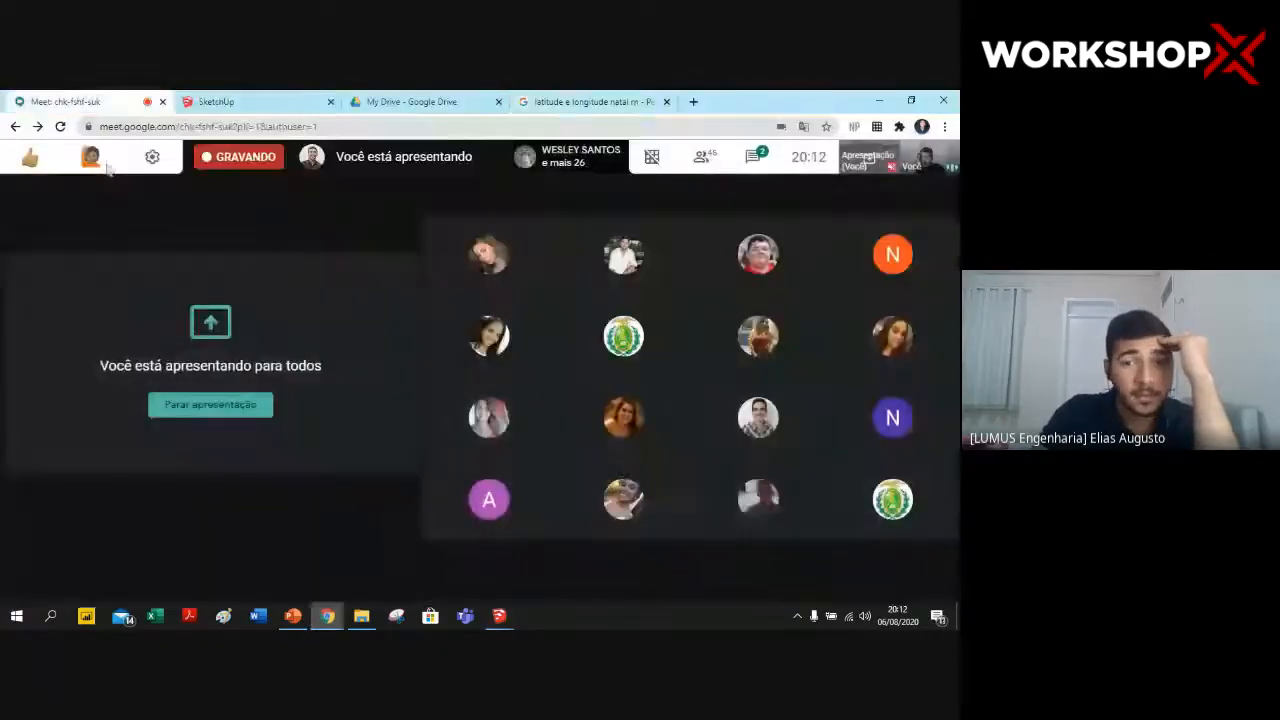
pyautogui.click(753, 156)
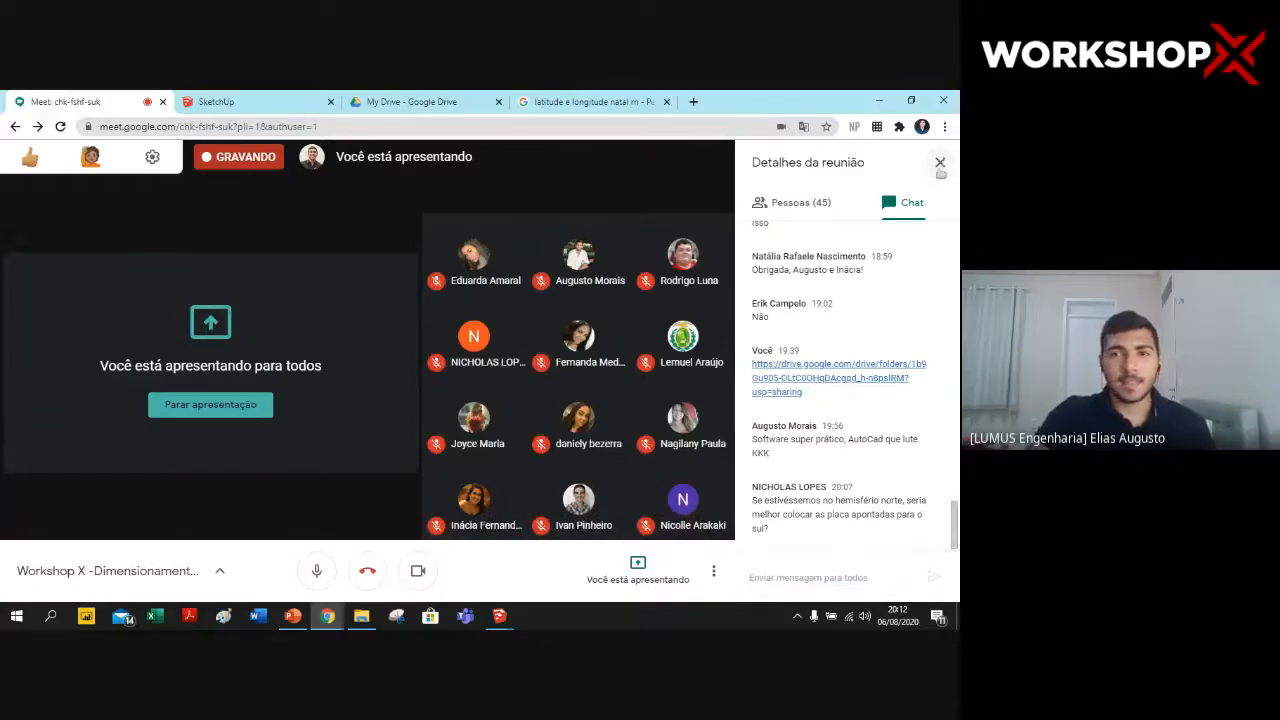
pyautogui.click(939, 162)
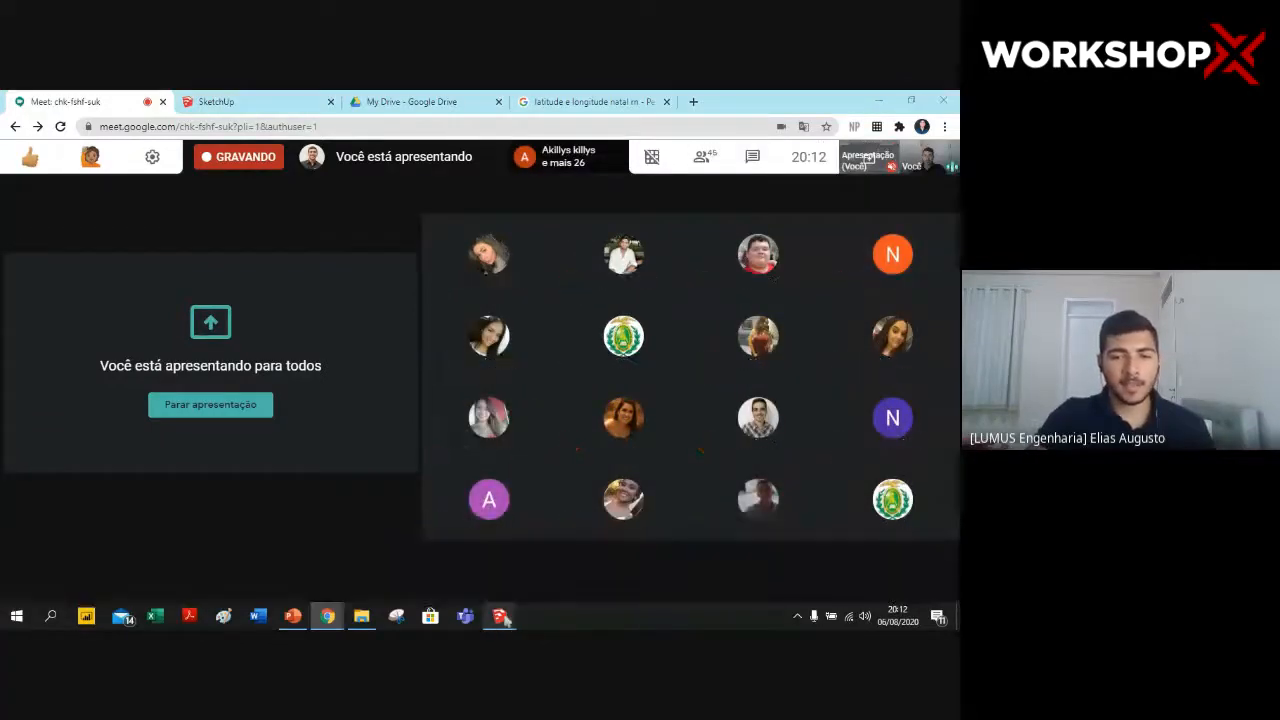
pyautogui.moveTo(499, 615)
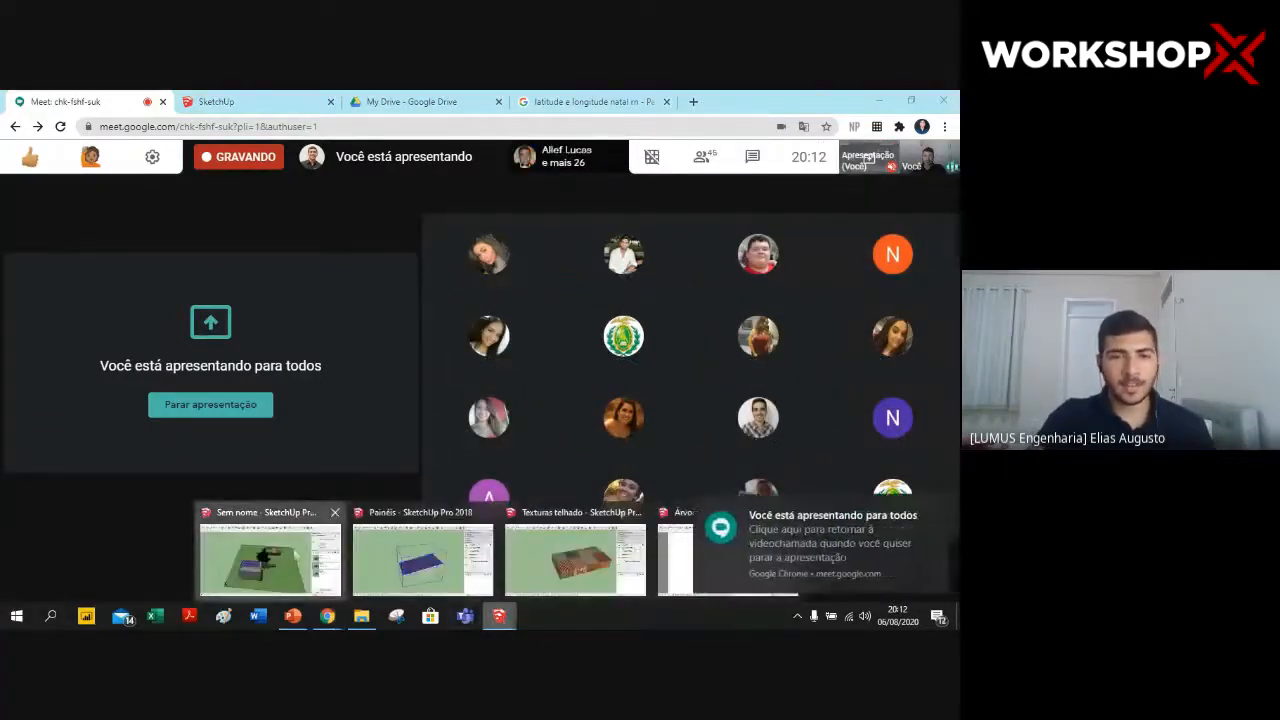
pyautogui.click(295, 555)
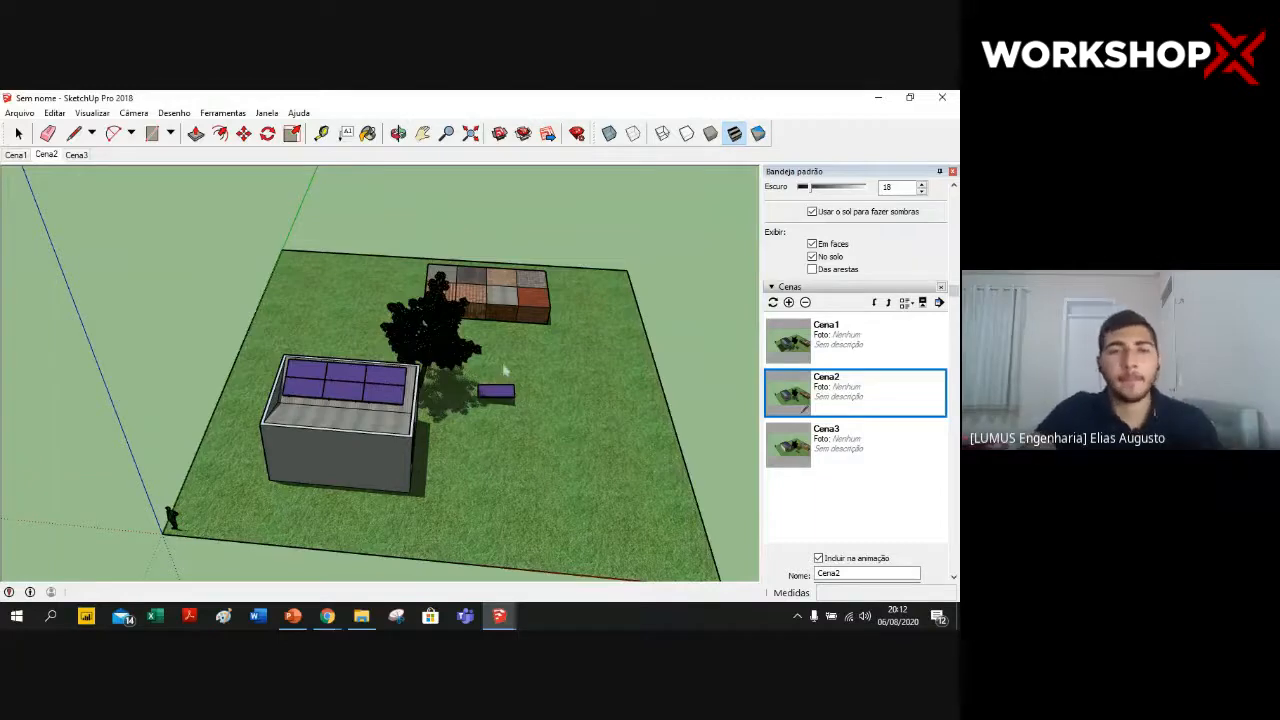
pyautogui.moveTo(397, 245); pyautogui.dragTo(409, 190, button='middle')
pyautogui.moveTo(624, 465); pyautogui.dragTo(363, 455, button='middle')
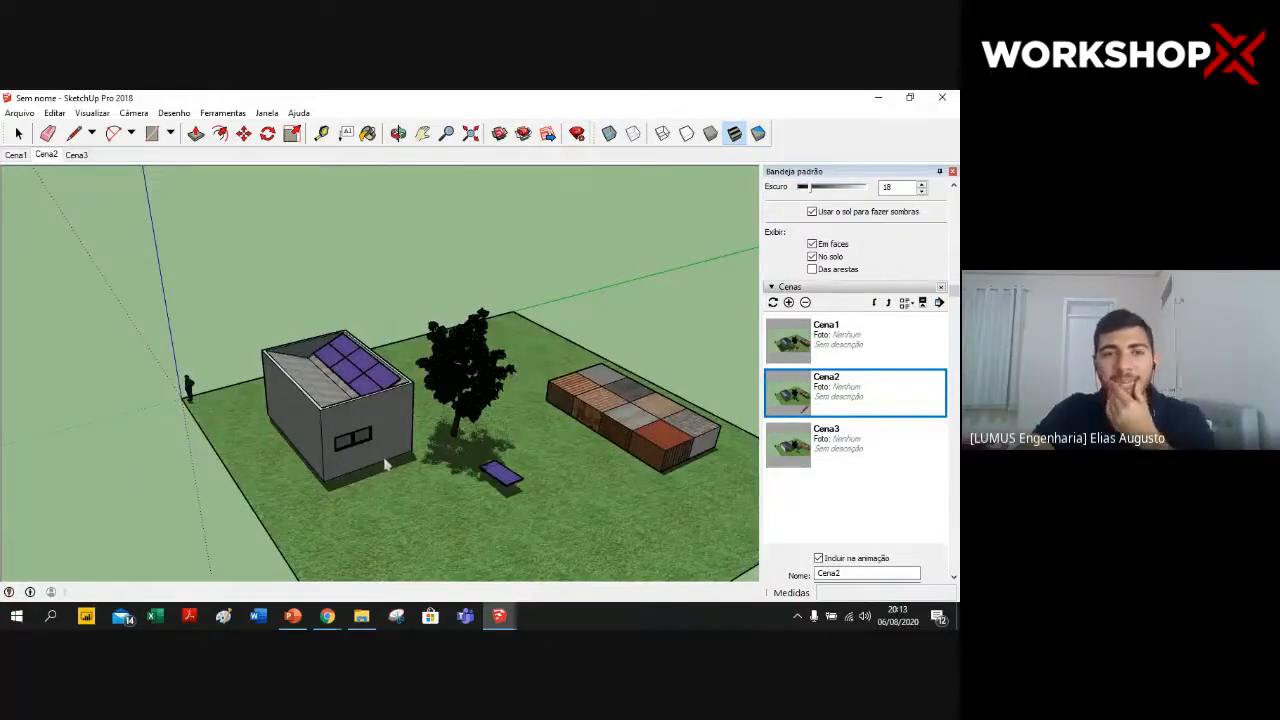
pyautogui.scroll(2, 385, 462)
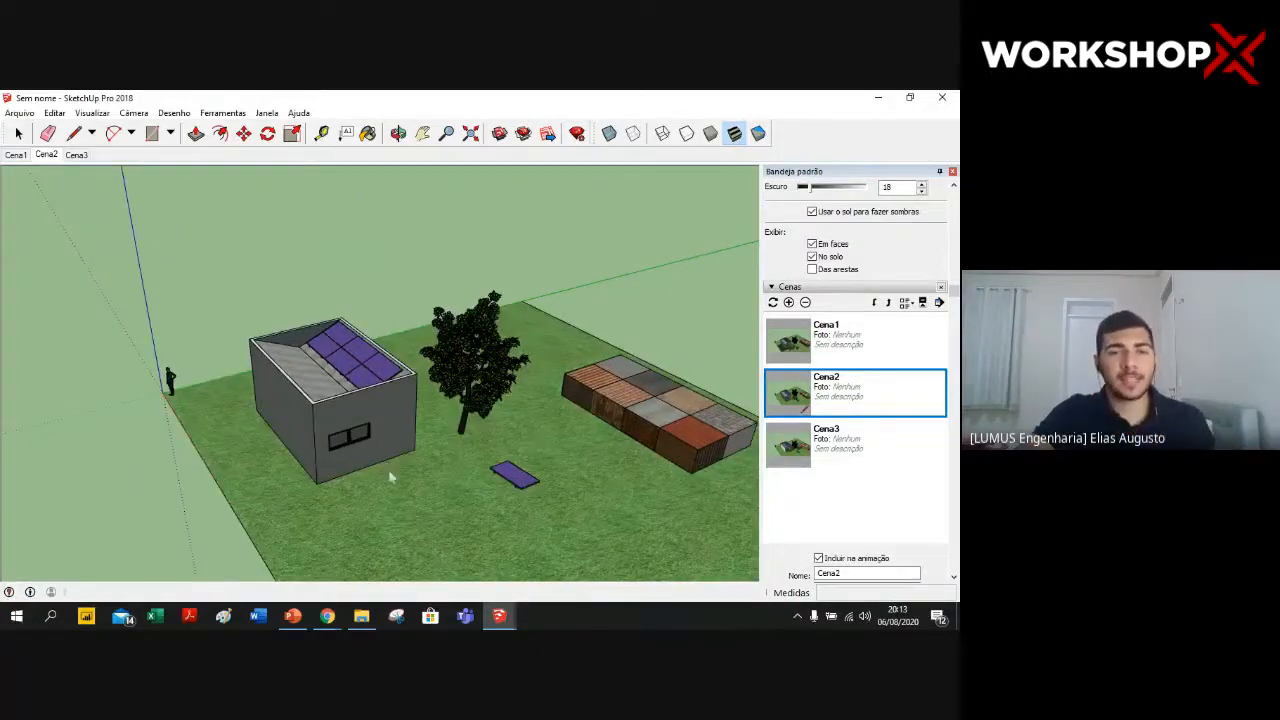
pyautogui.scroll(-1, 420, 483)
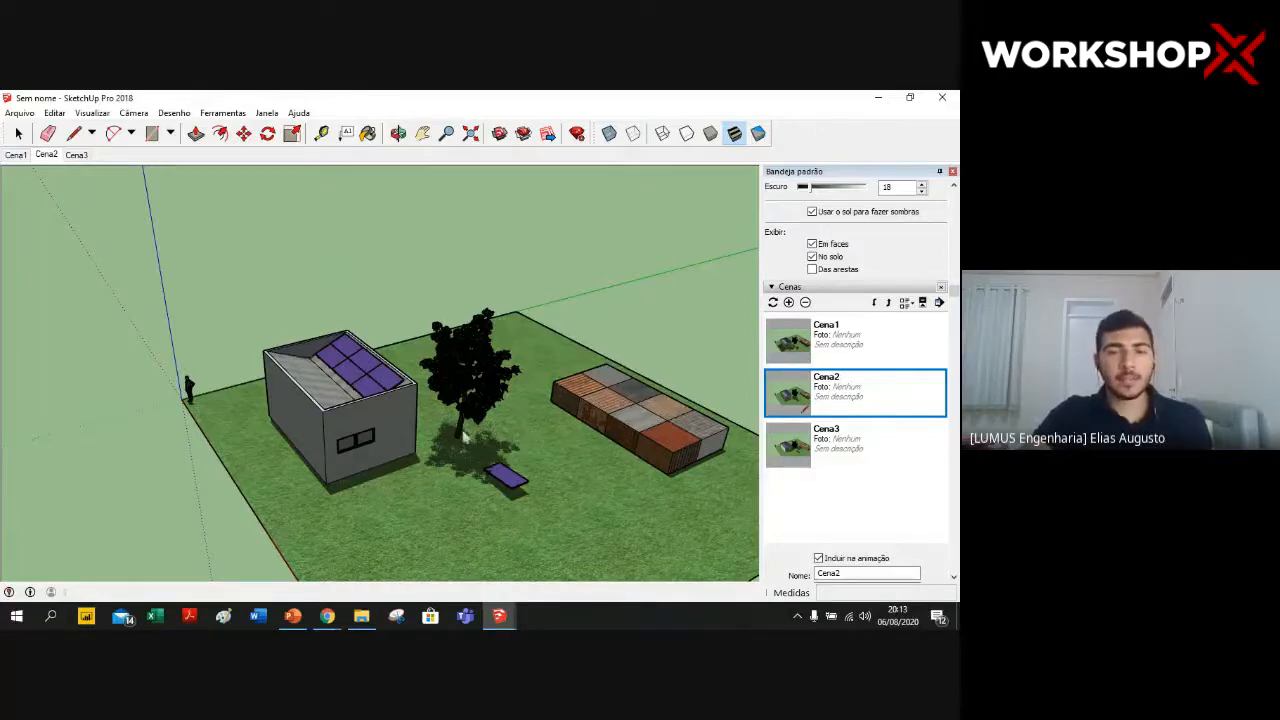
pyautogui.moveTo(309, 335); pyautogui.dragTo(472, 362, button='middle')
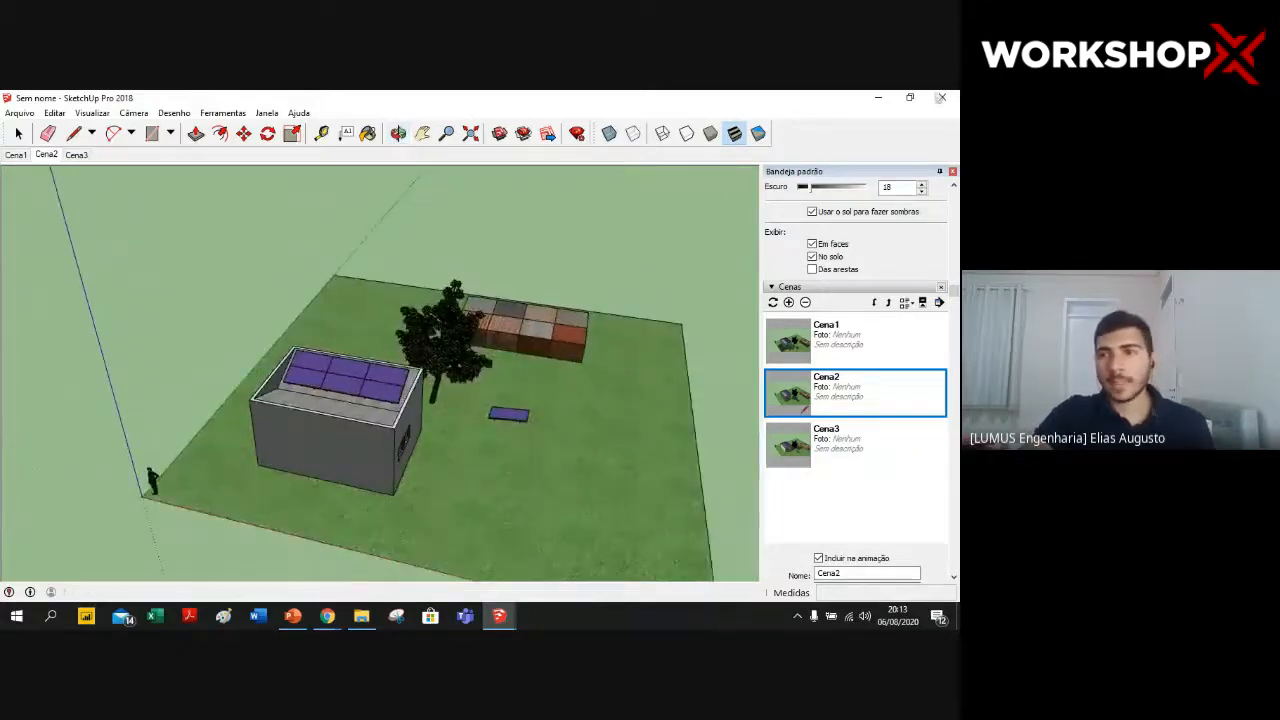
# - Close the house model, saving it in Documentos as "minicurso planta 1"
pyautogui.click(941, 98)
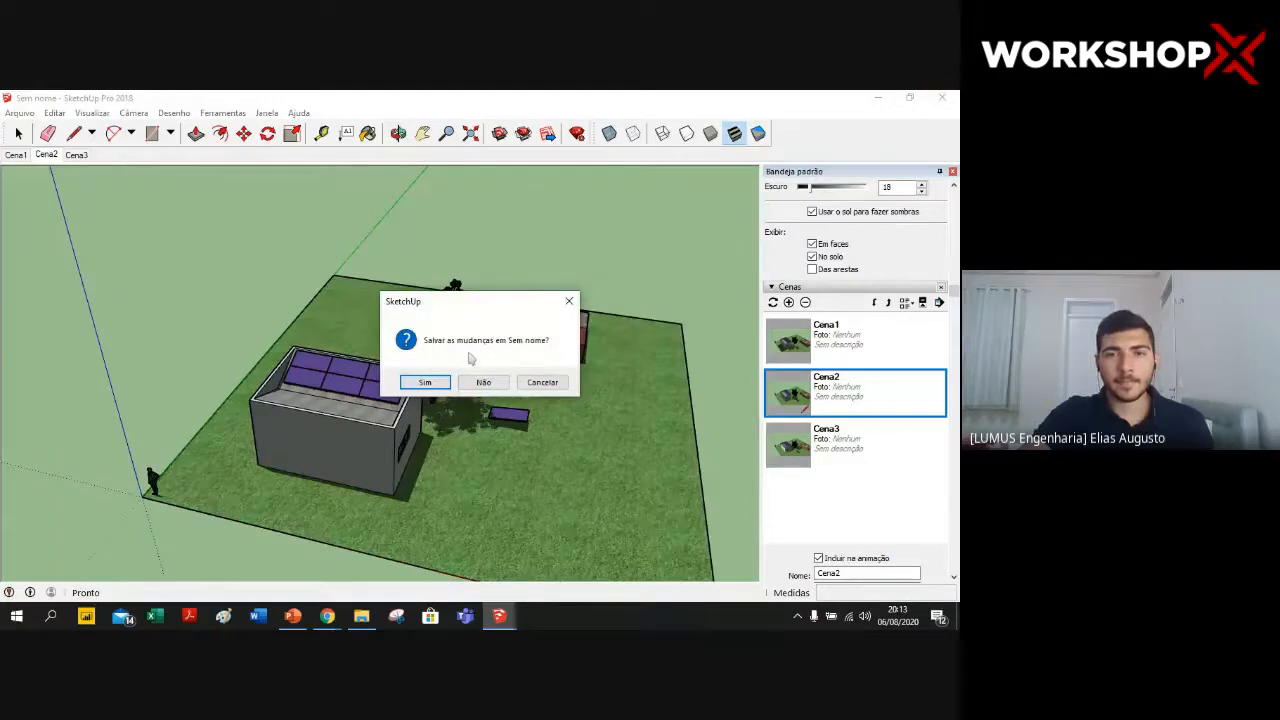
pyautogui.click(430, 386)
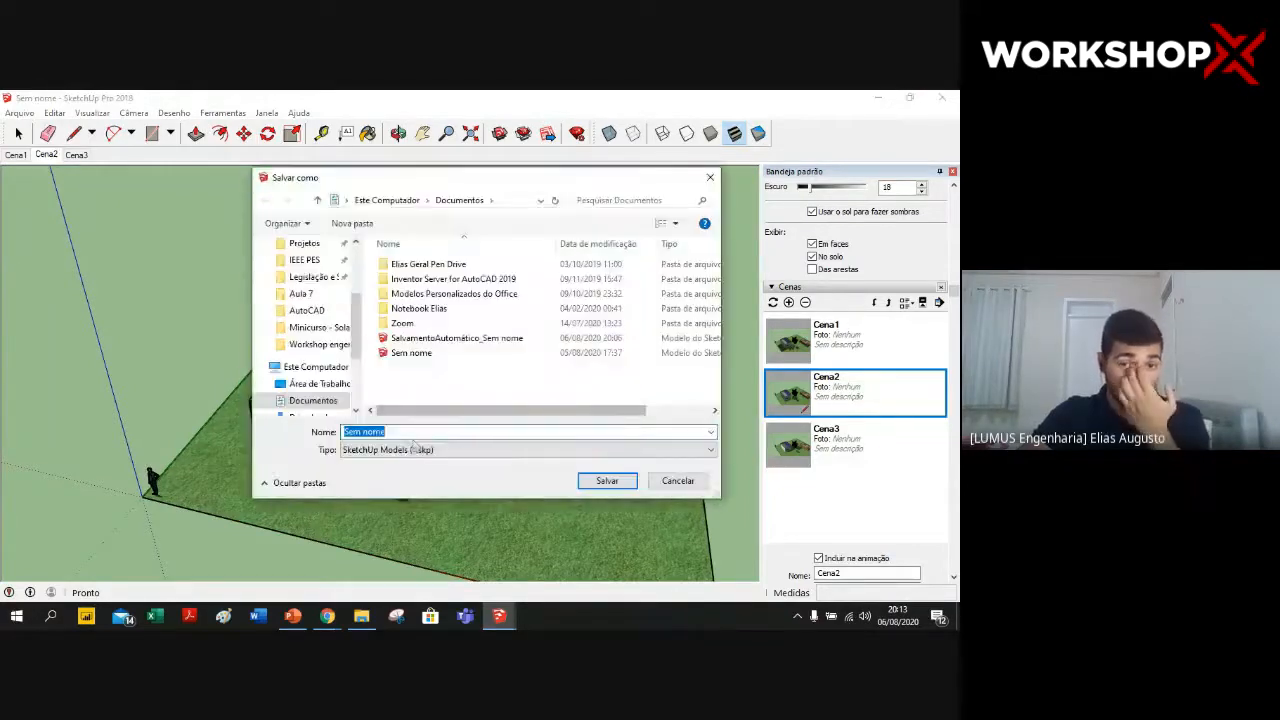
pyautogui.write('minicurso planta 1')
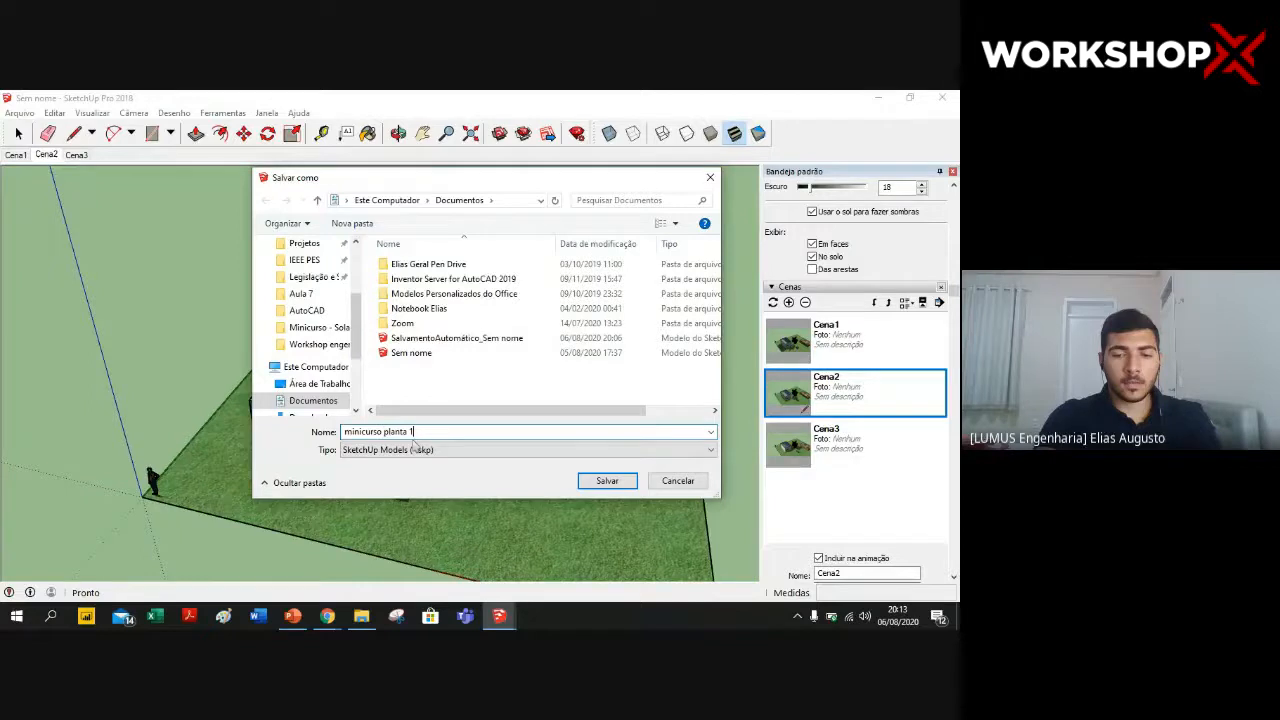
pyautogui.click(622, 481)
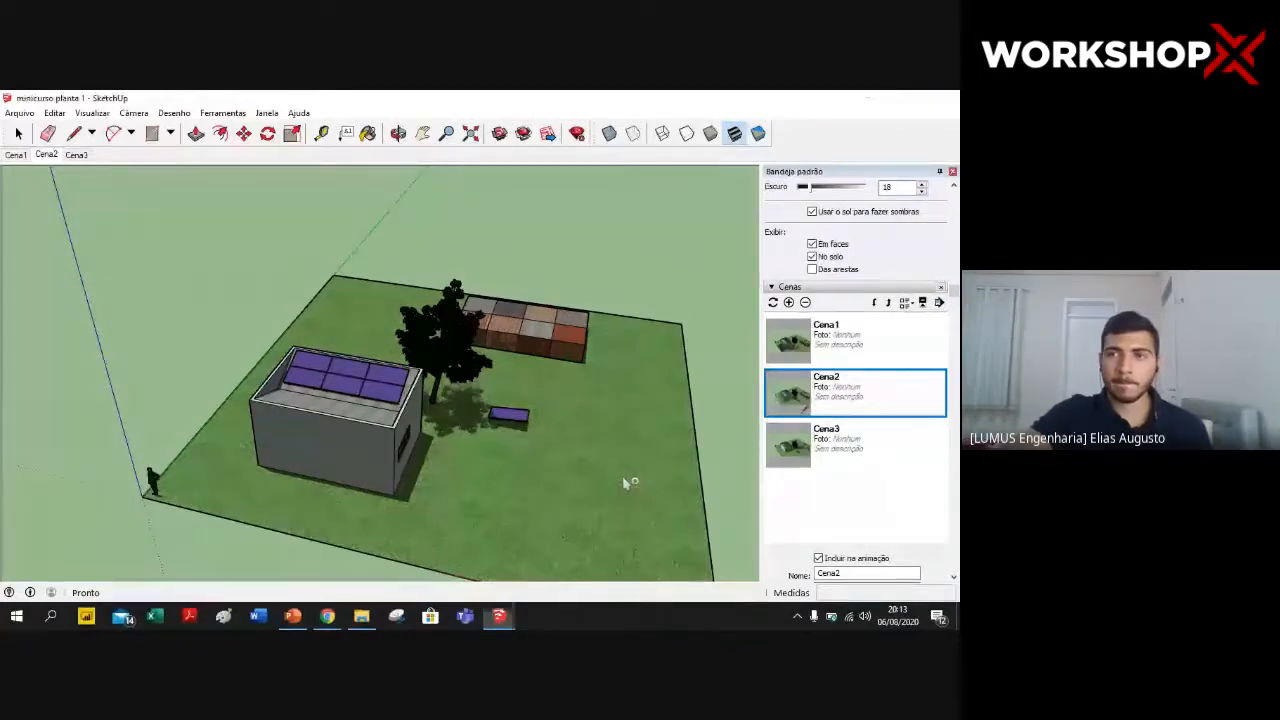
# - Minimize the open windows to reach the desktop and start SketchUp with a new model from the default Modelo Simples - metros template
pyautogui.click(880, 98)
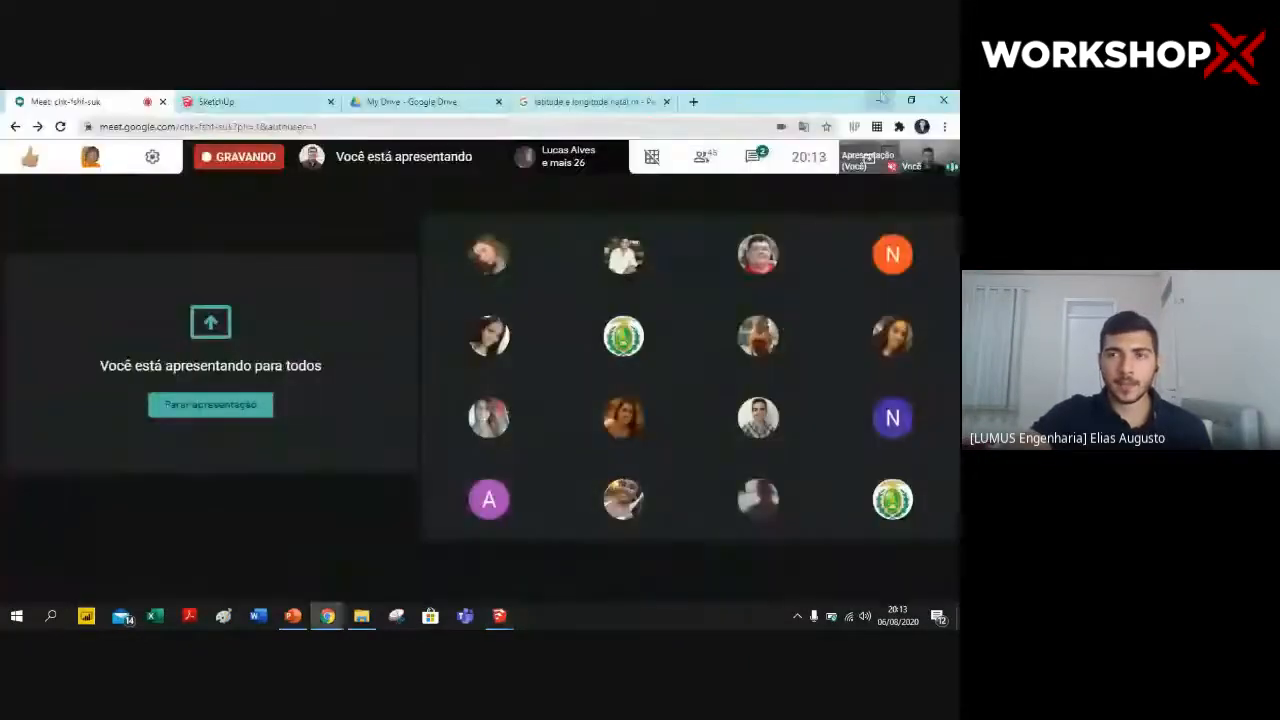
pyautogui.click(879, 99)
pyautogui.click(881, 98)
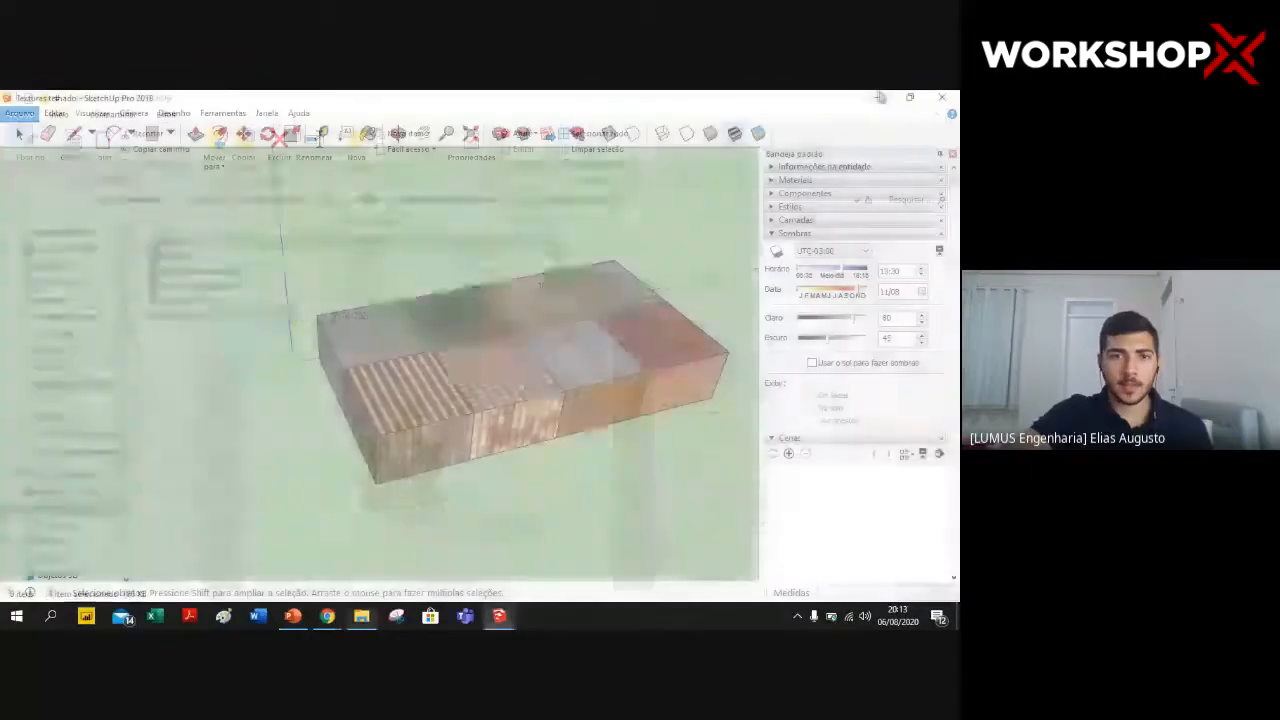
pyautogui.click(881, 98)
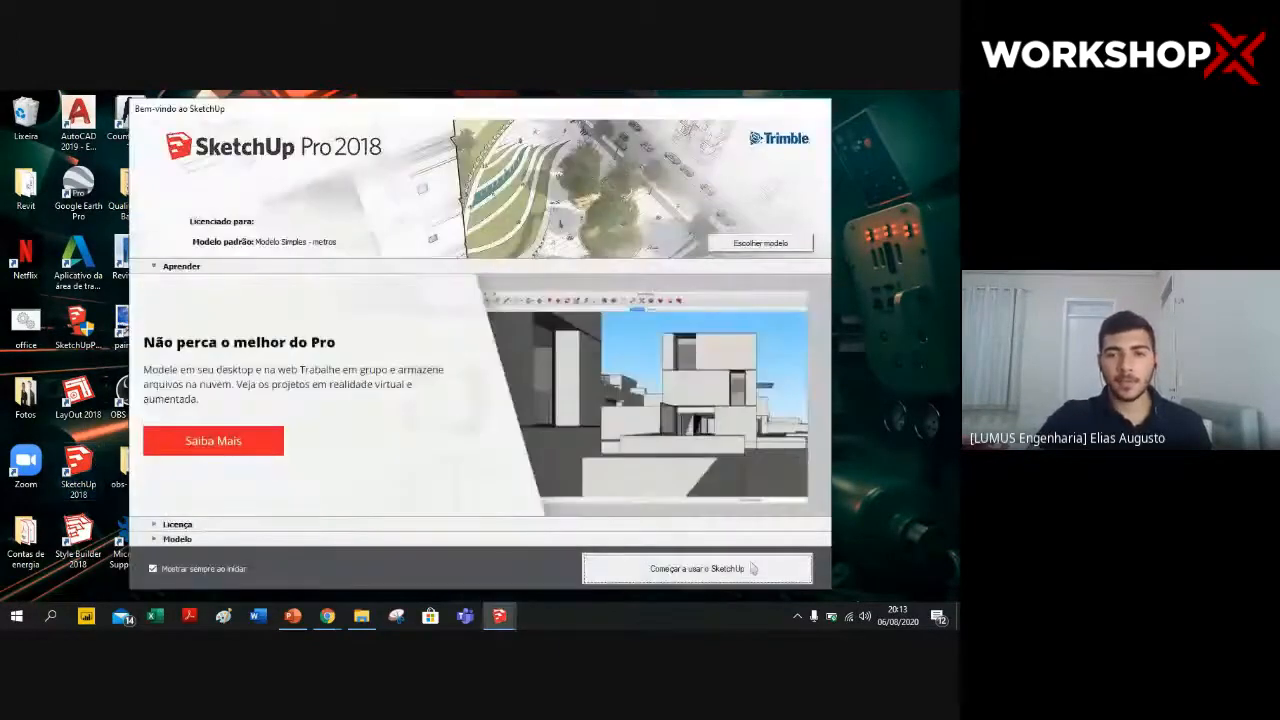
pyautogui.click(754, 568)
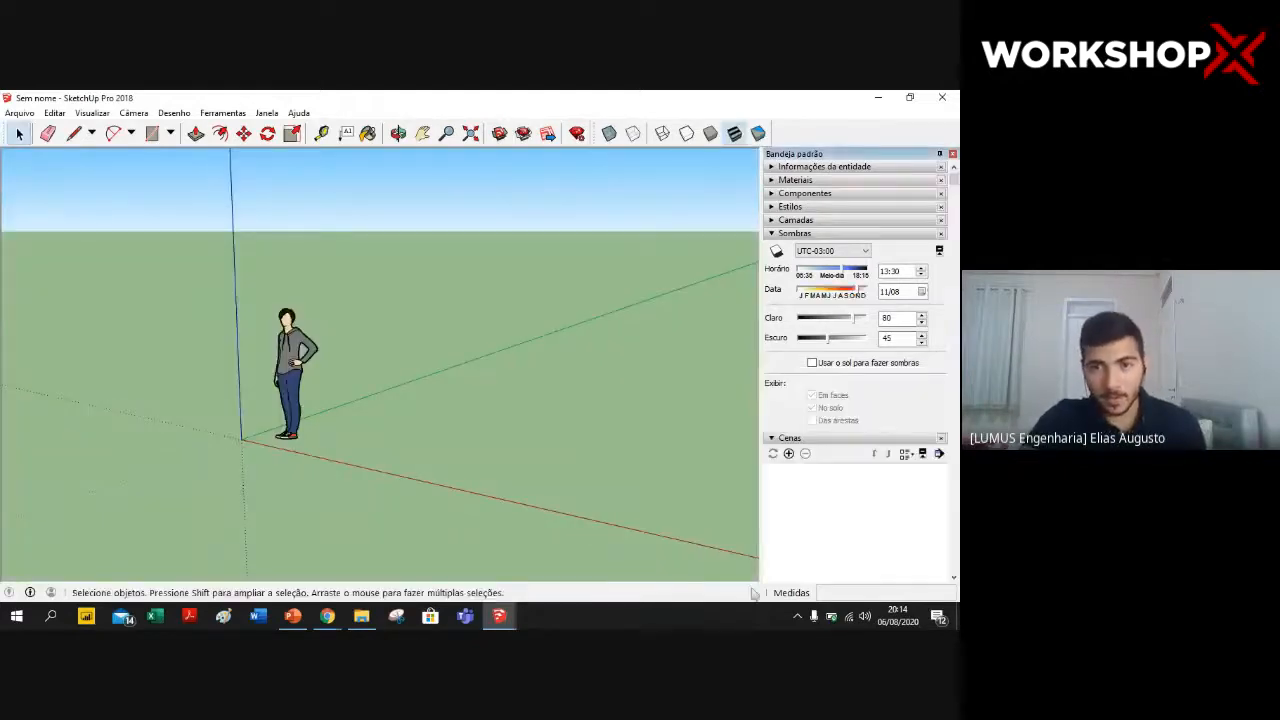
# - Import the AutoCAD drawing "Planta baixa SketchUp 1" from the Minicurso - Solar SketchUp folder and close the import report
pyautogui.scroll(-2, 545, 357)
pyautogui.scroll(-2, 545, 357)
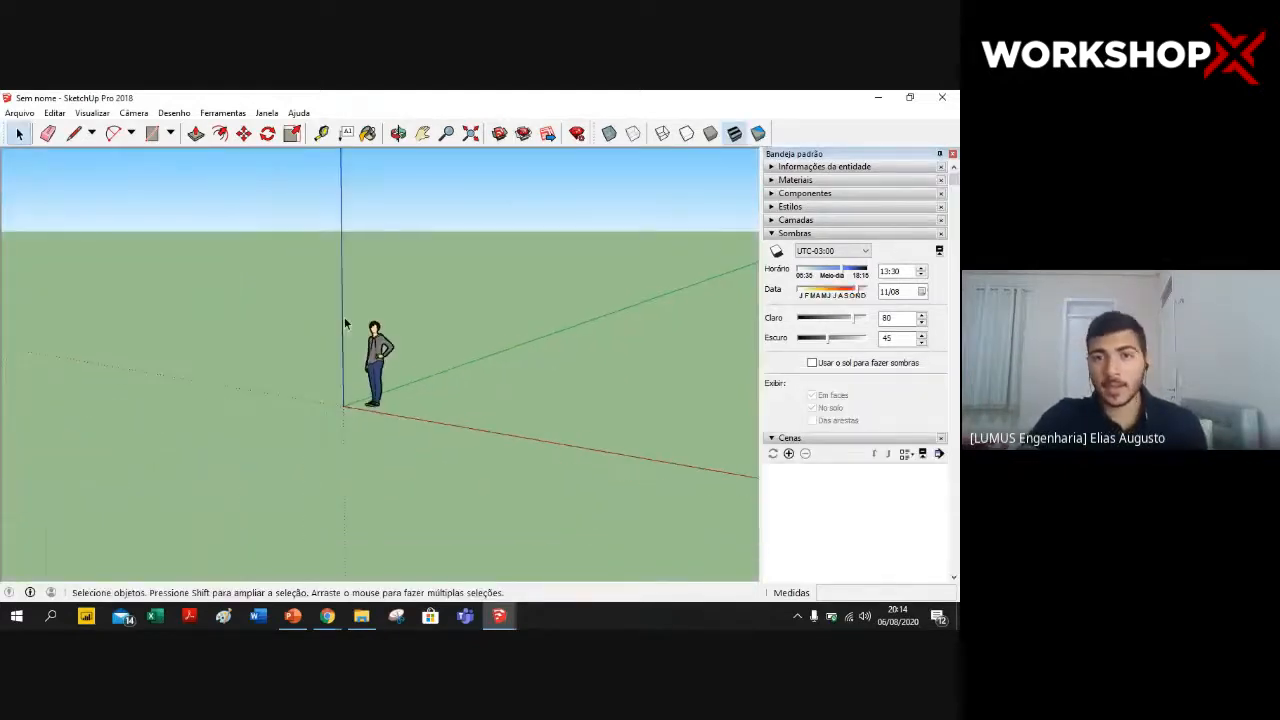
pyautogui.press('o')
pyautogui.moveTo(349, 300); pyautogui.dragTo(476, 326)
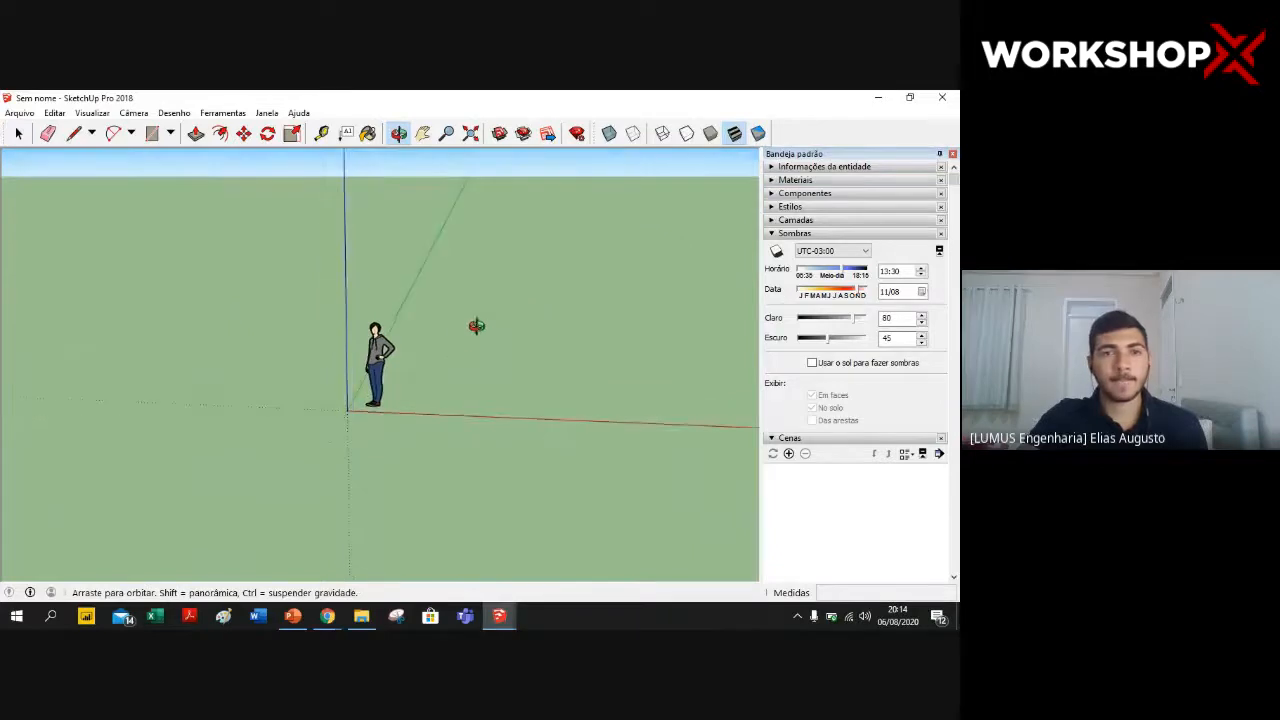
pyautogui.press('space')
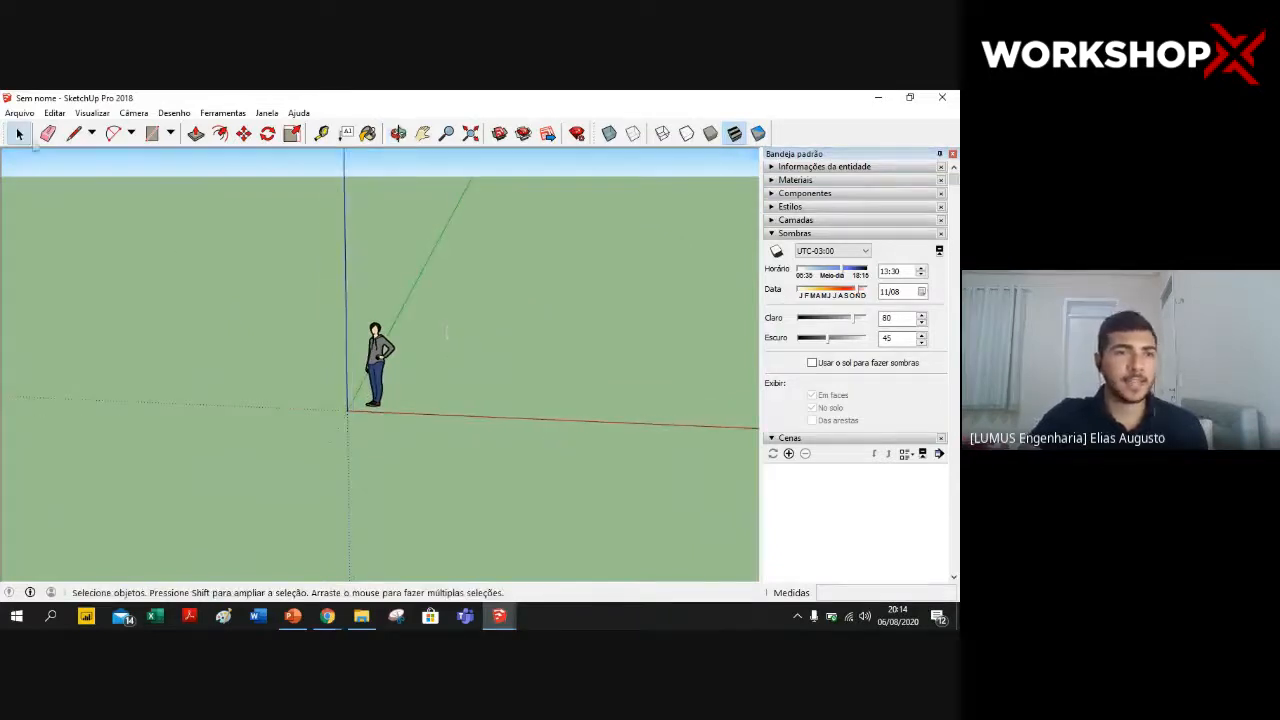
pyautogui.click(20, 113)
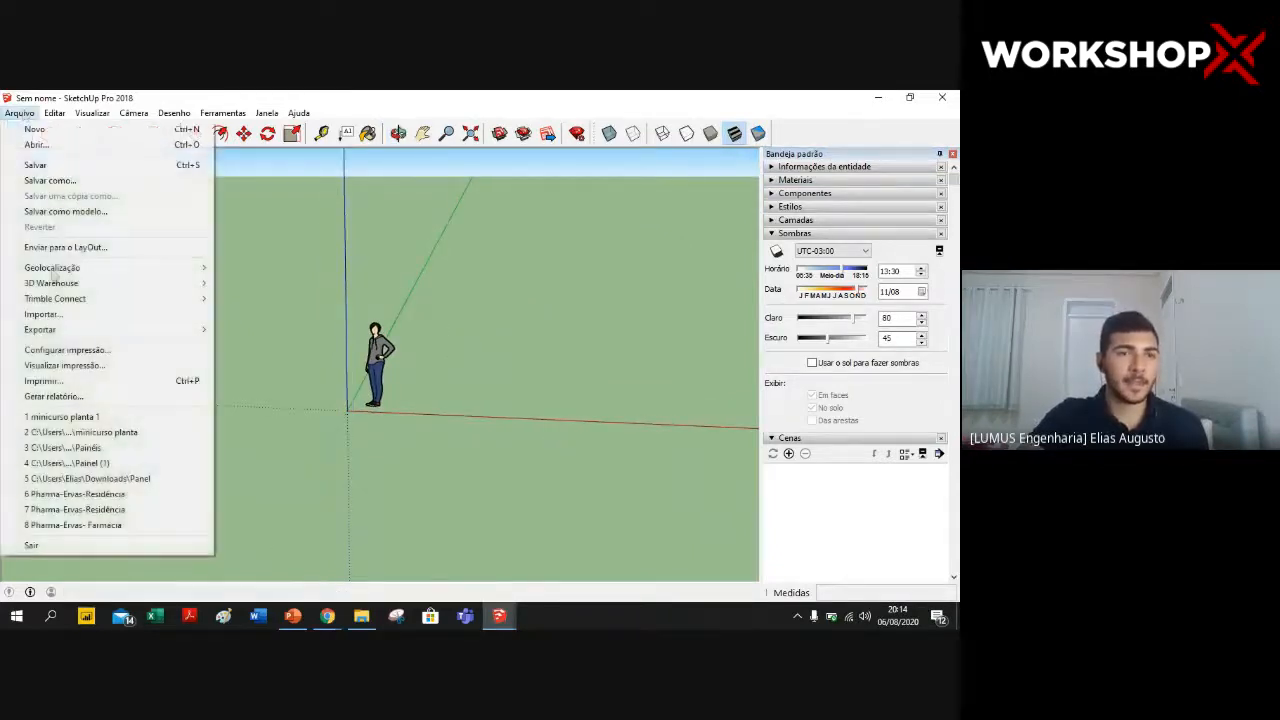
pyautogui.click(130, 314)
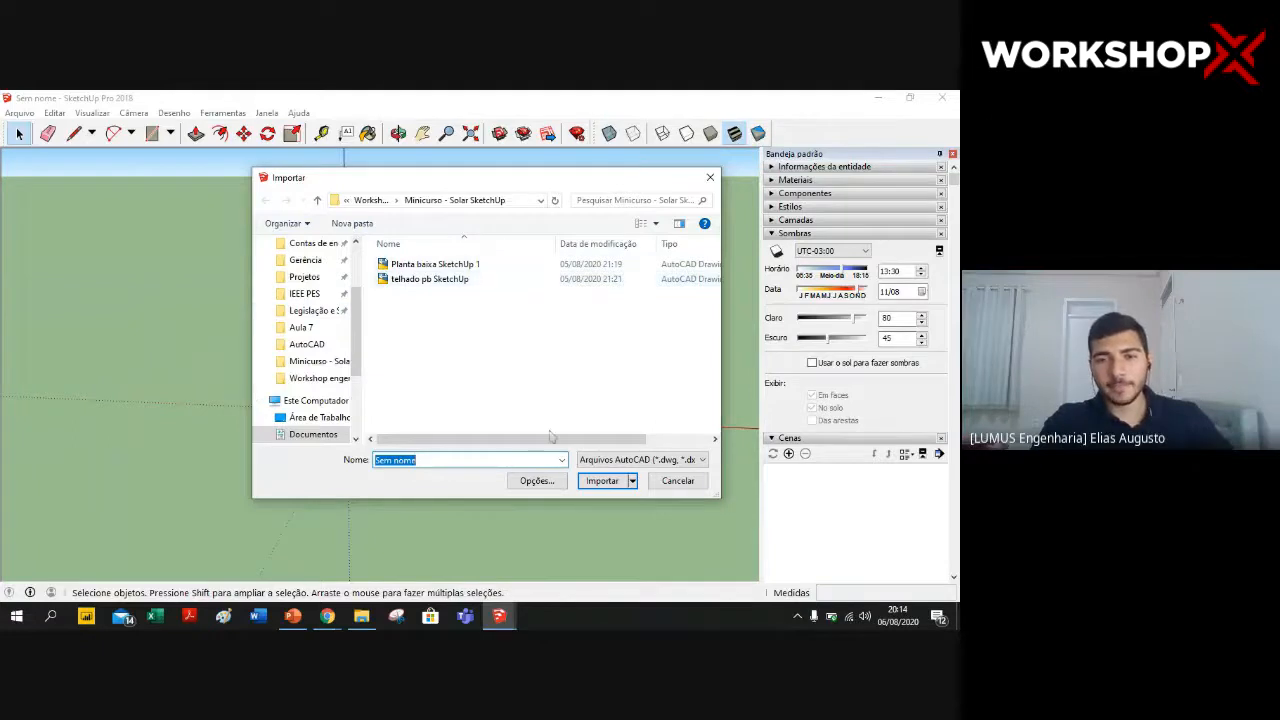
pyautogui.moveTo(551, 438); pyautogui.dragTo(528, 450)
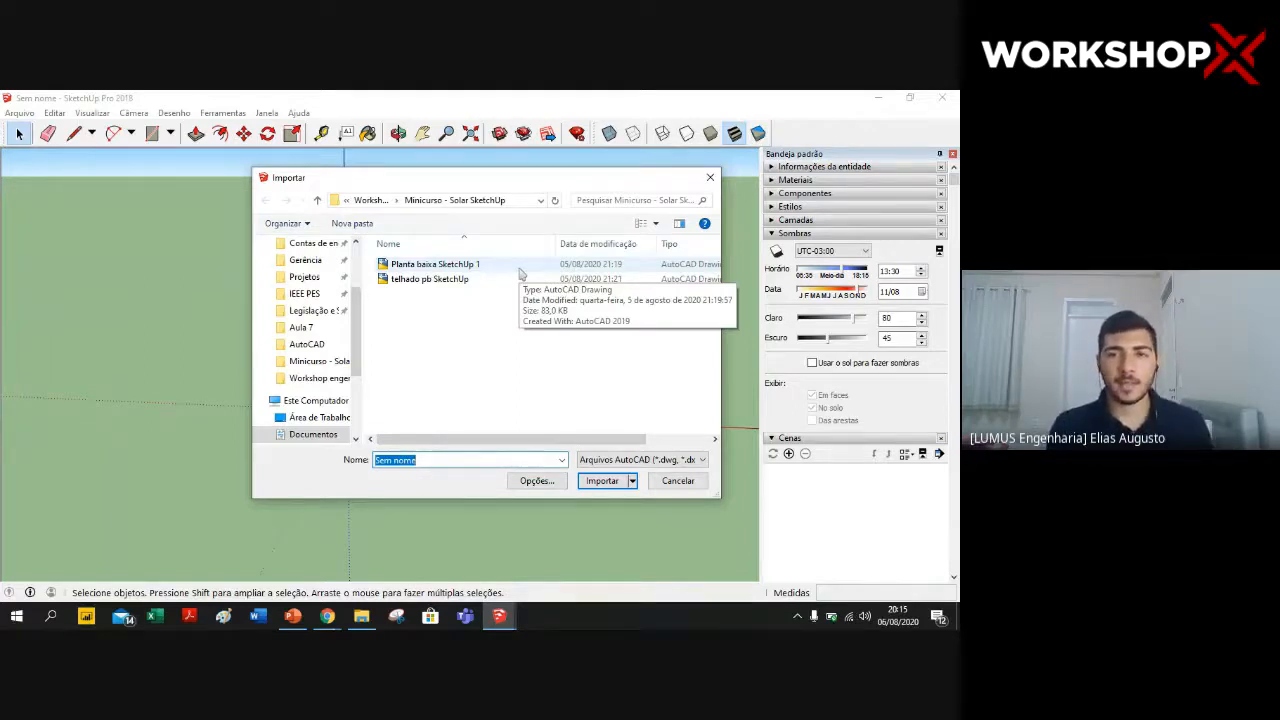
pyautogui.press('BackSpace')
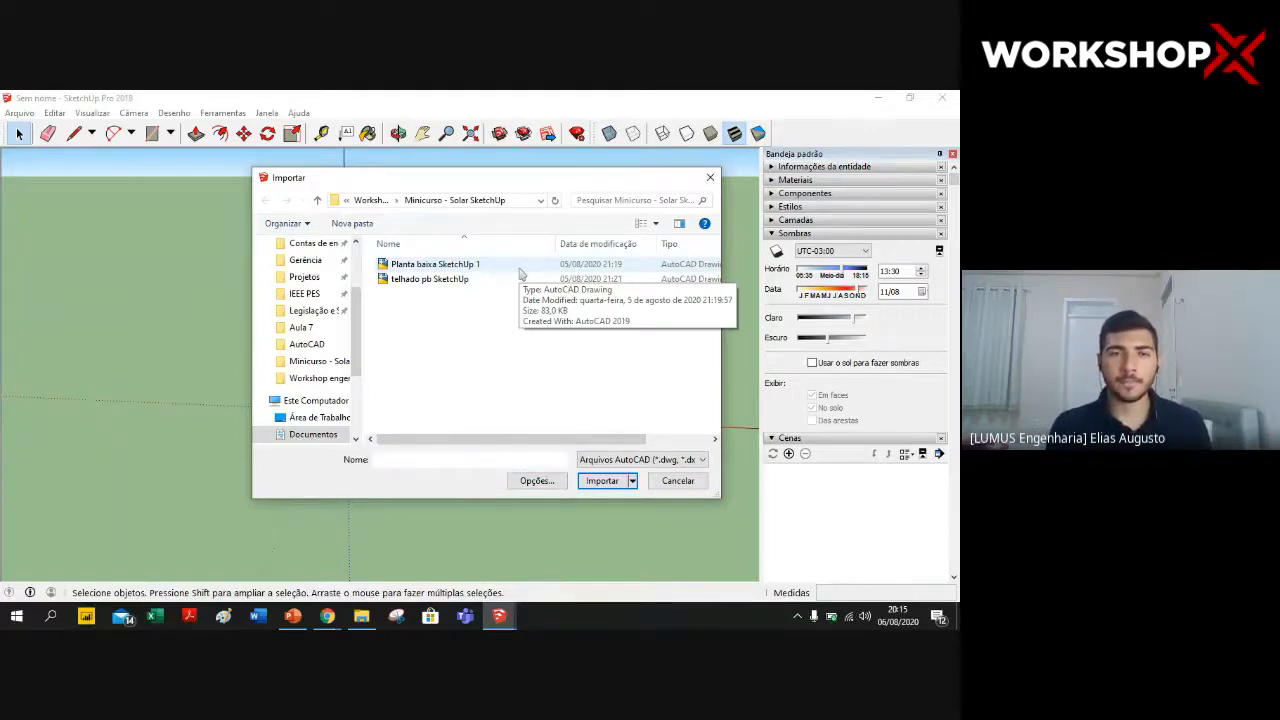
pyautogui.hotkey('ctrl', 'z')
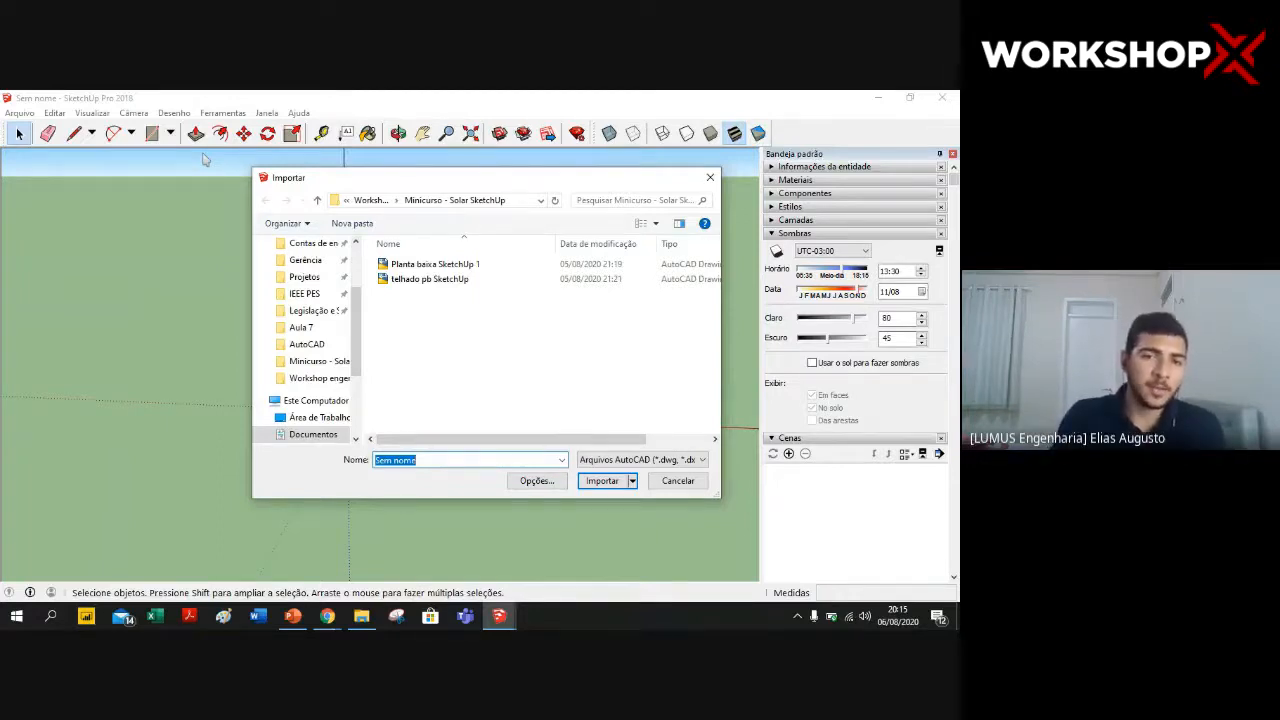
pyautogui.click(515, 265)
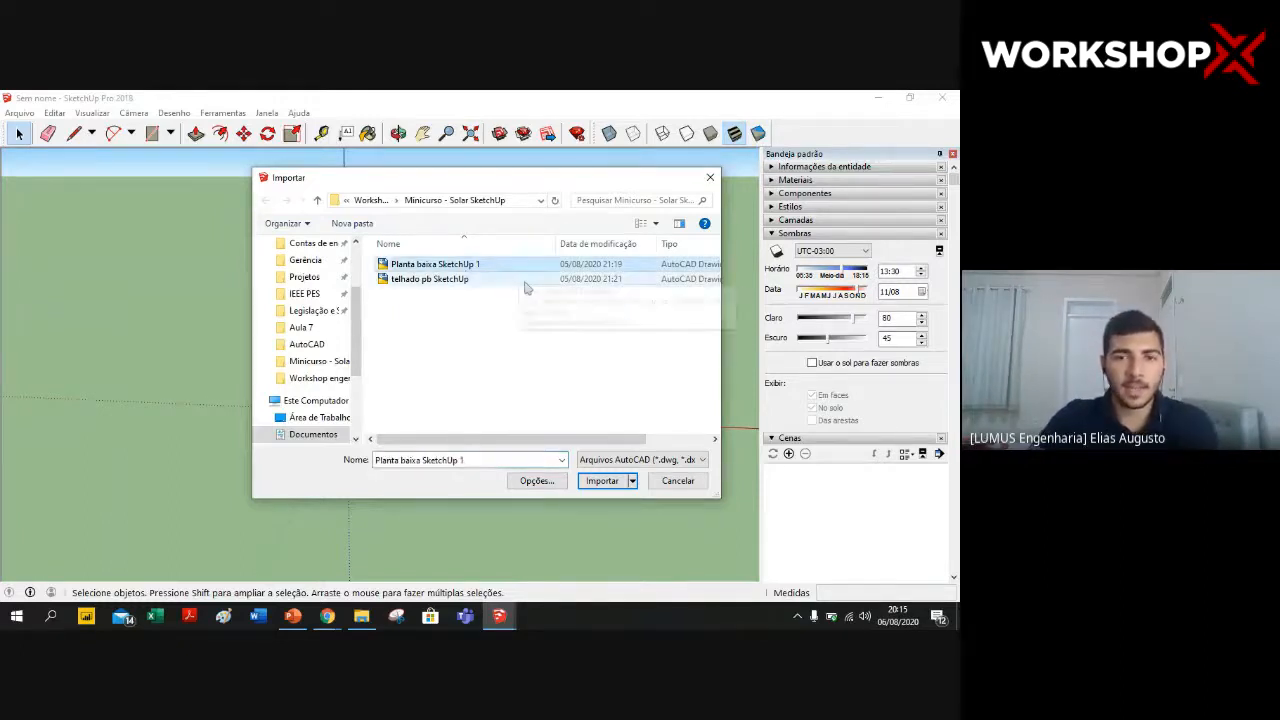
pyautogui.click(626, 484)
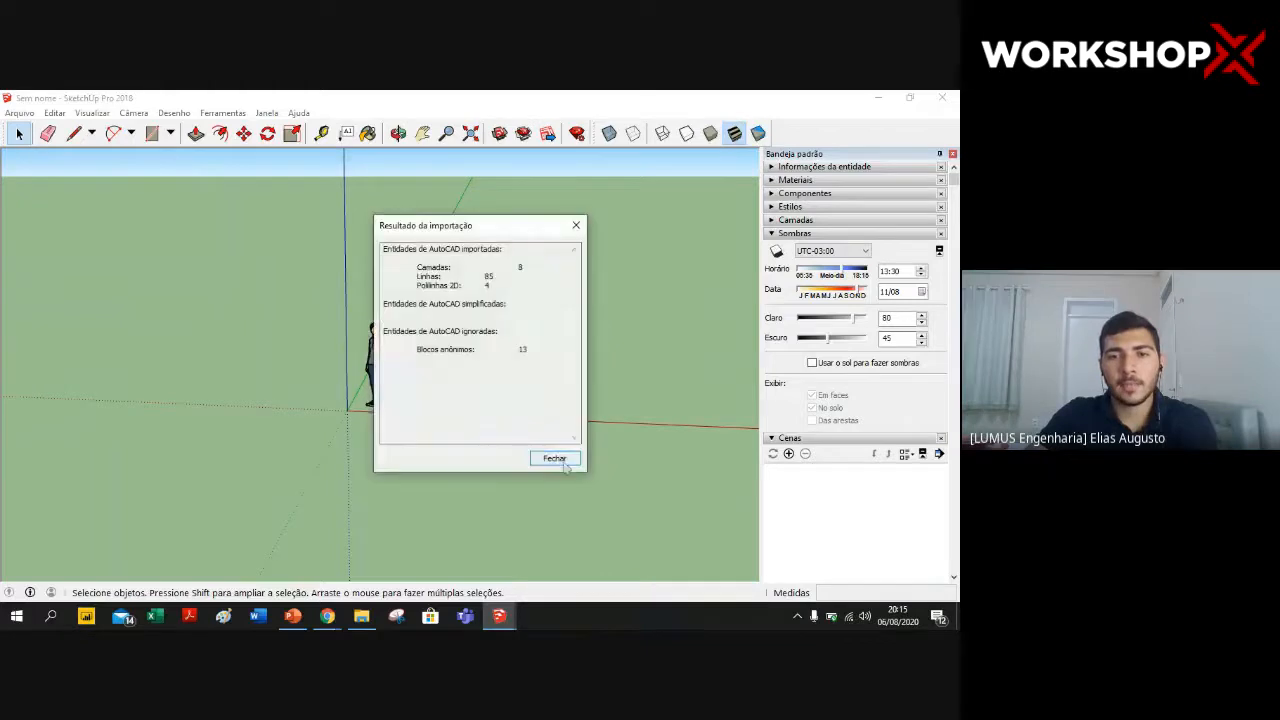
pyautogui.click(555, 458)
# - Select the whole imported floor plan
pyautogui.moveTo(564, 458); pyautogui.dragTo(592, 494, button='middle')
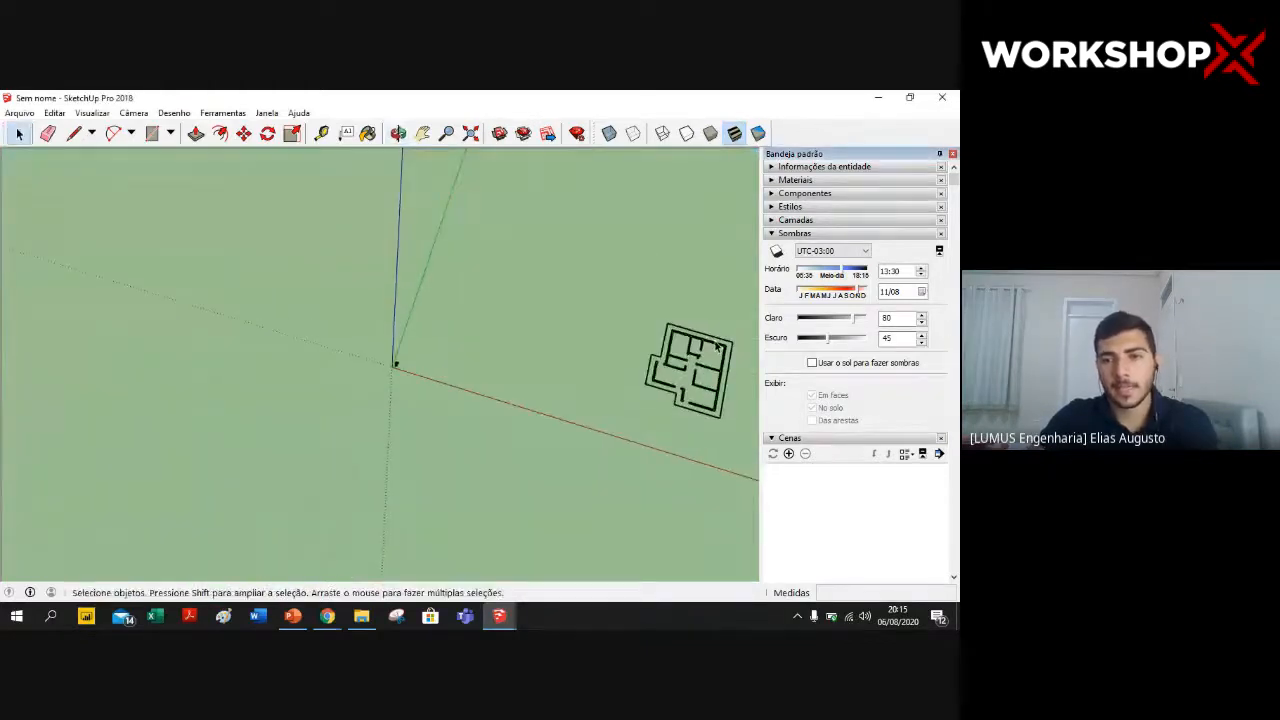
pyautogui.scroll(4, 712, 322)
pyautogui.moveTo(742, 512); pyautogui.dragTo(581, 278)
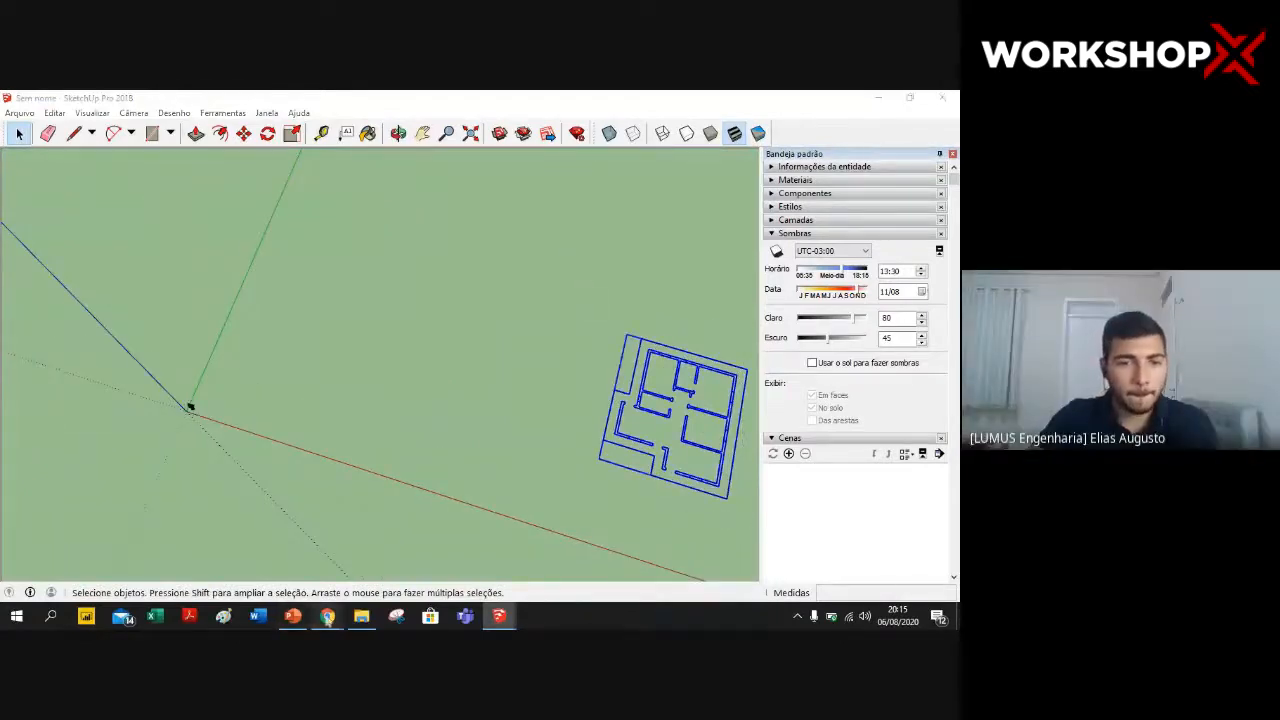
# - Switch to the Google Meet call in Chrome, read the new chat messages, close the chat and return to the SketchUp floor plan
pyautogui.moveTo(327, 616)
pyautogui.click(274, 562)
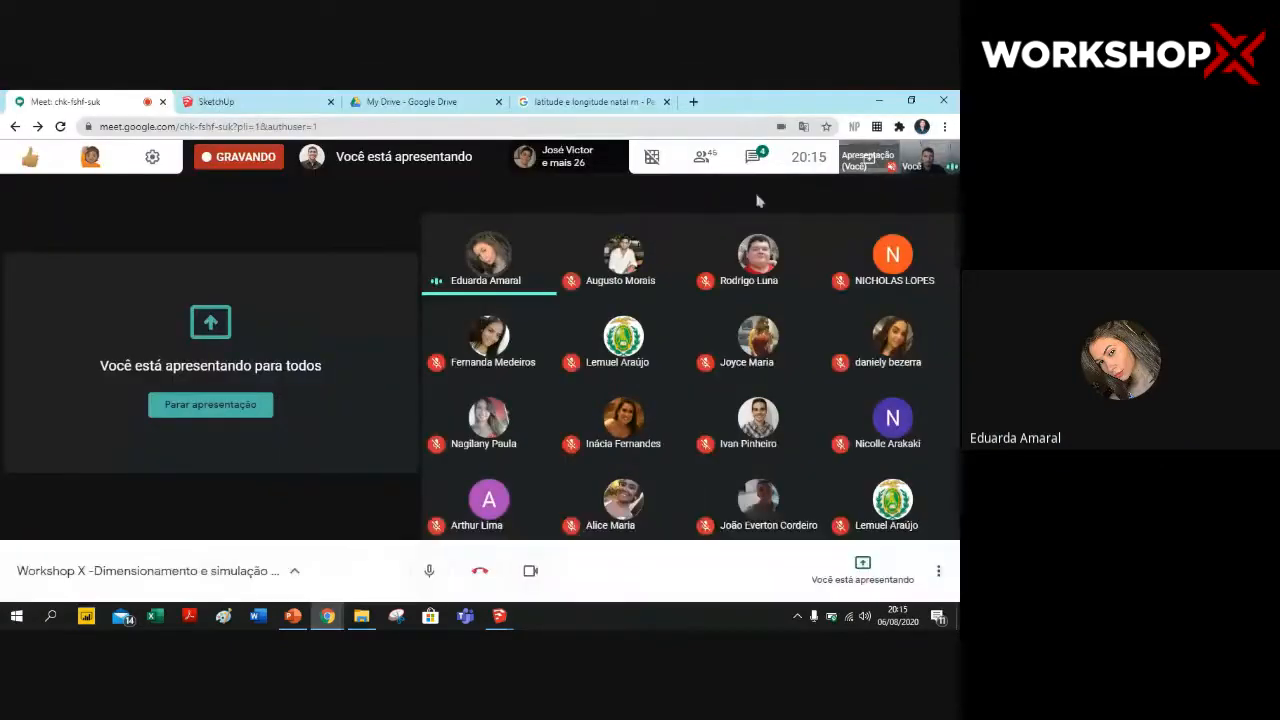
pyautogui.click(752, 156)
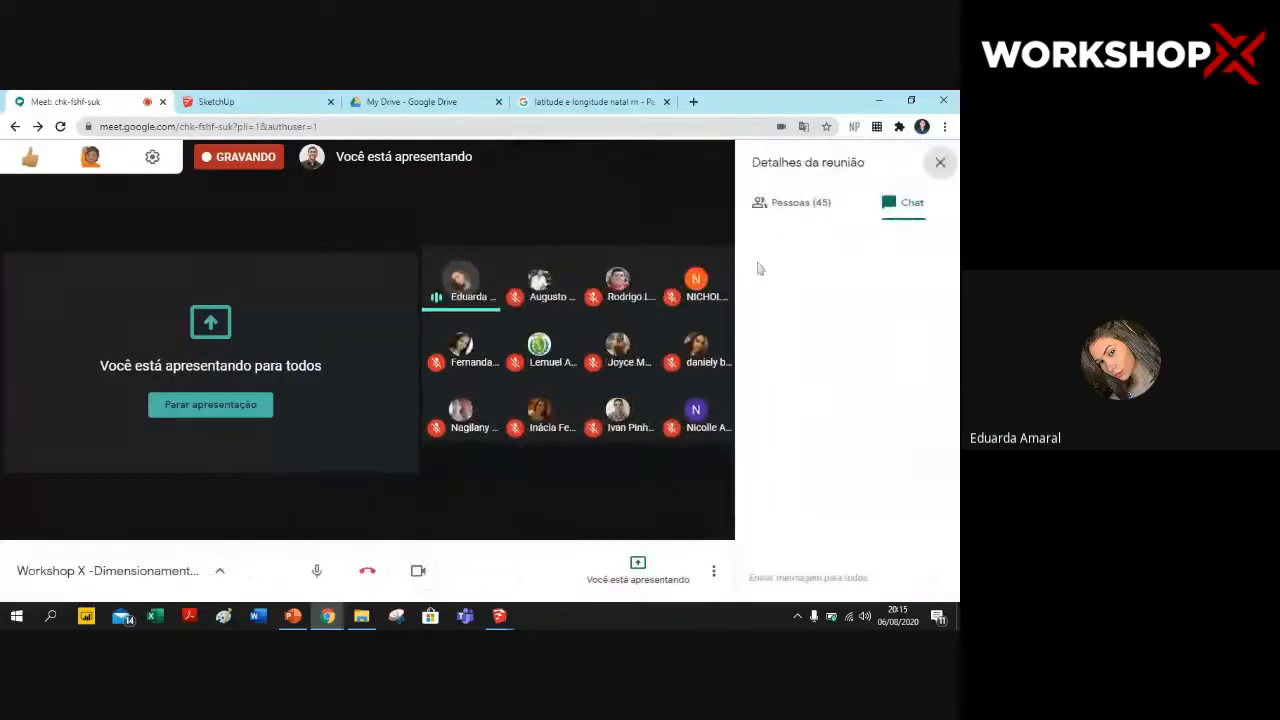
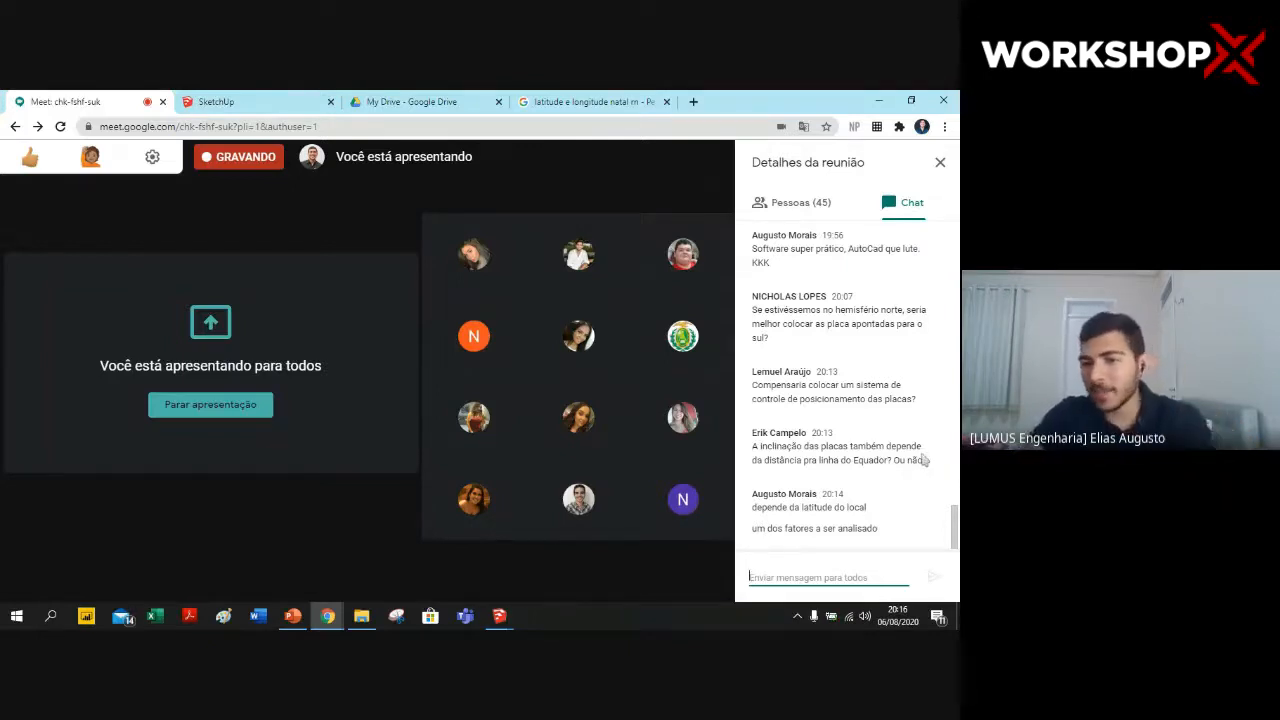
pyautogui.click(942, 161)
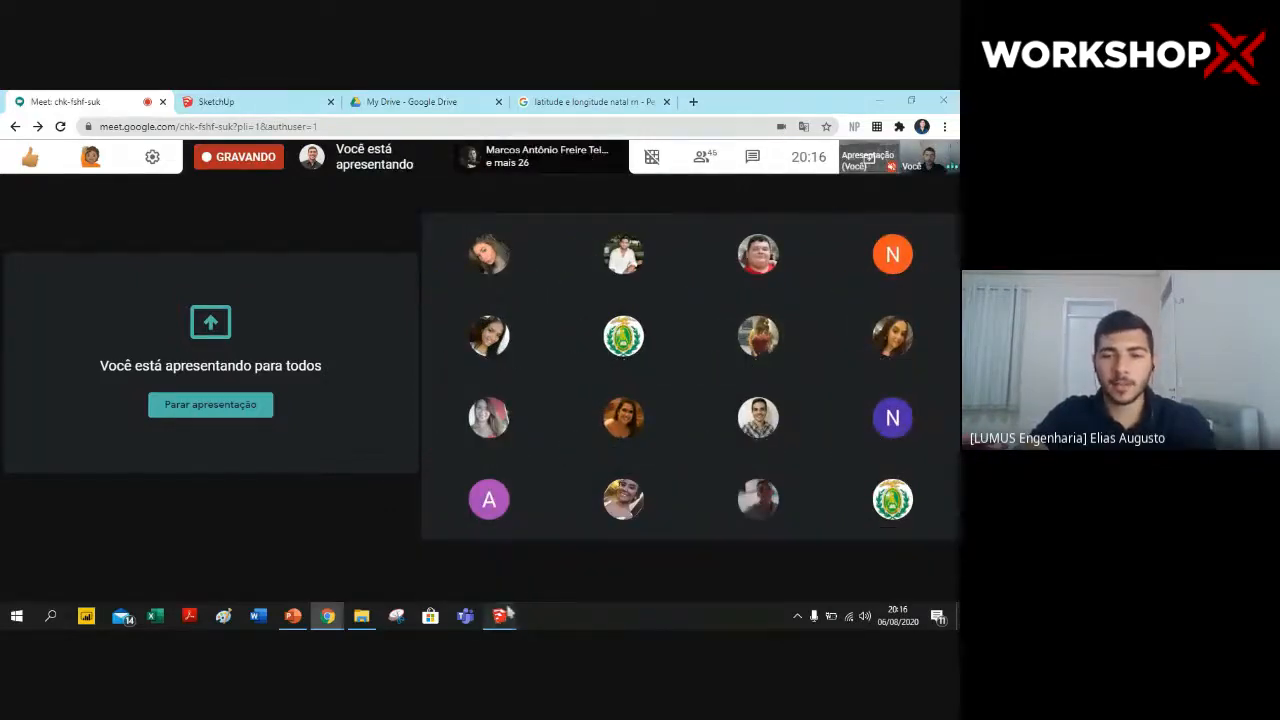
pyautogui.moveTo(497, 613)
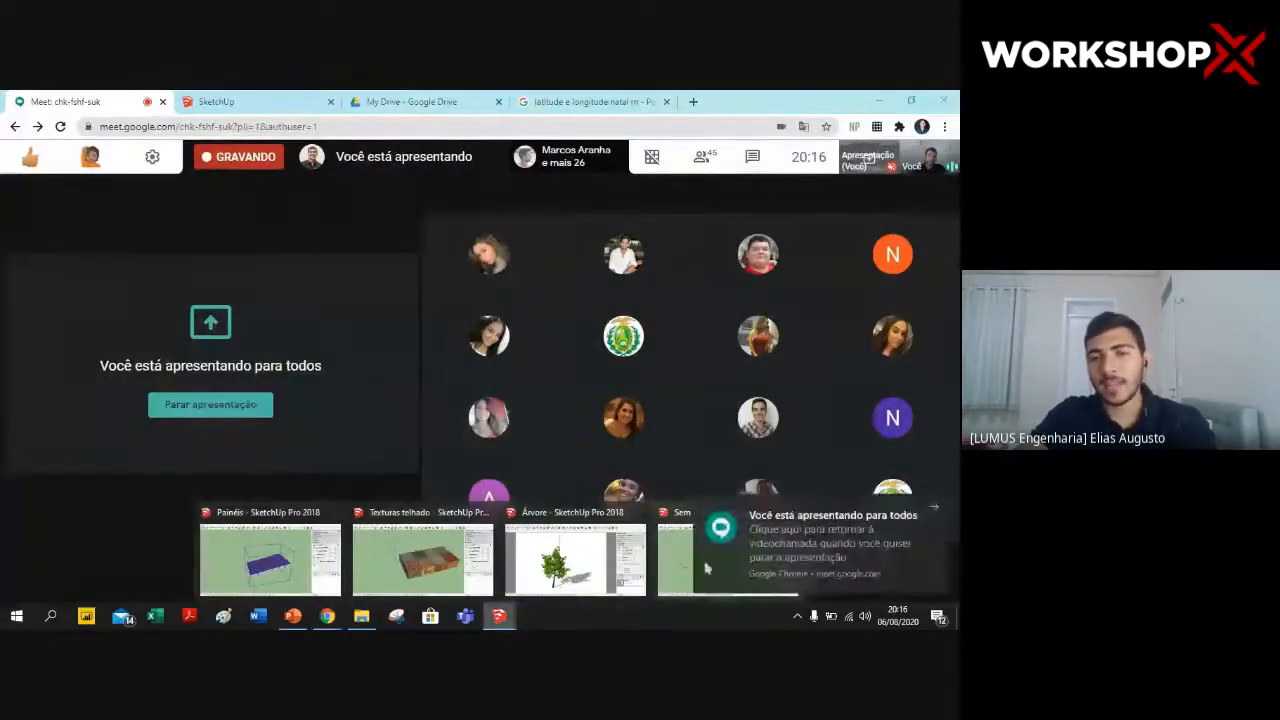
pyautogui.click(706, 568)
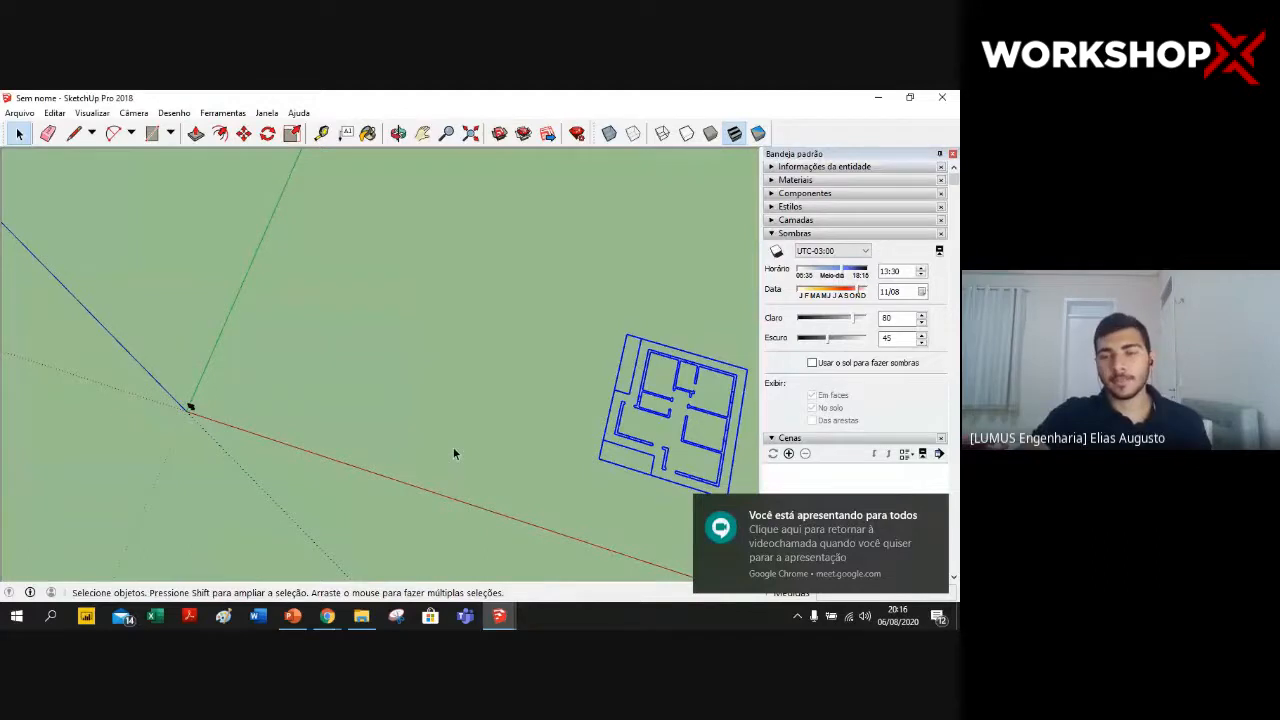
pyautogui.moveTo(453, 450)
pyautogui.mouseDown(button='middle')
pyautogui.moveTo(511, 486)
pyautogui.moveTo(614, 449)
pyautogui.moveTo(572, 366)
pyautogui.moveTo(515, 354)
pyautogui.mouseUp(button='middle')
pyautogui.scroll(3, 720, 320)
pyautogui.scroll(-2, 720, 320)
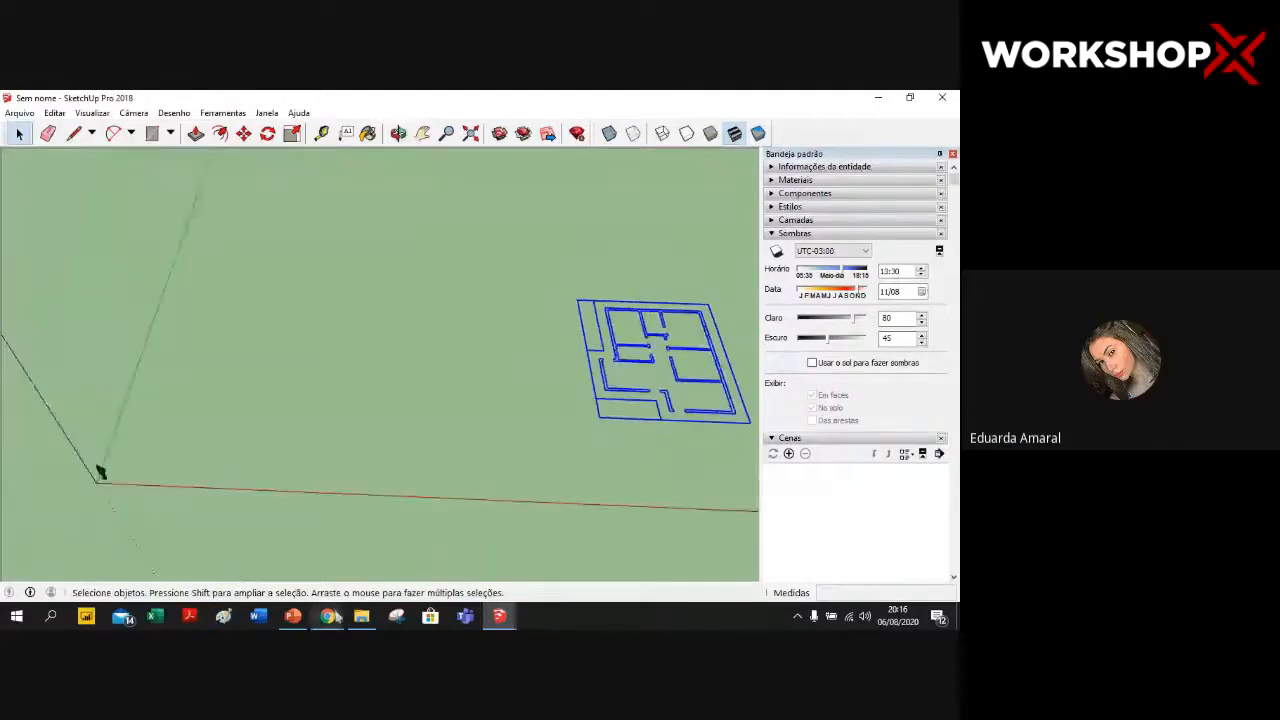
# - Check the Google Meet chat in Chrome again, look at the model in the SketchUp web tab, and return to the desktop floor plan
pyautogui.click(328, 616)
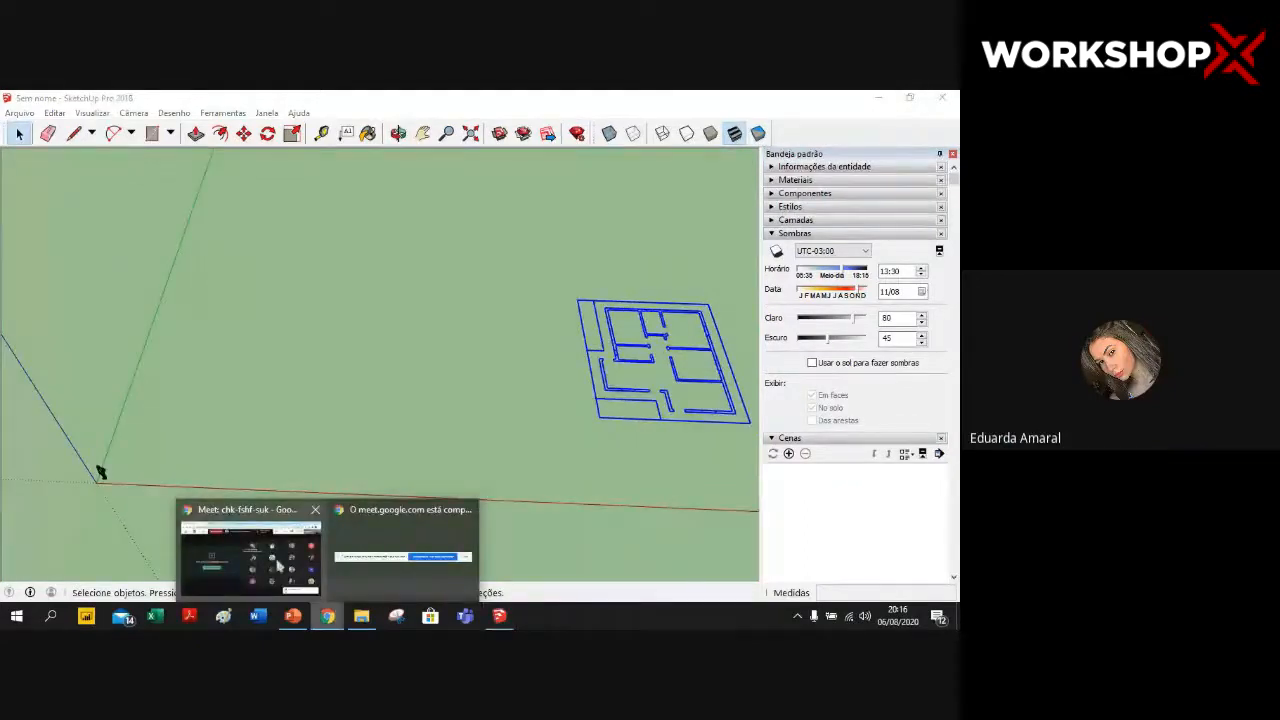
pyautogui.click(215, 567)
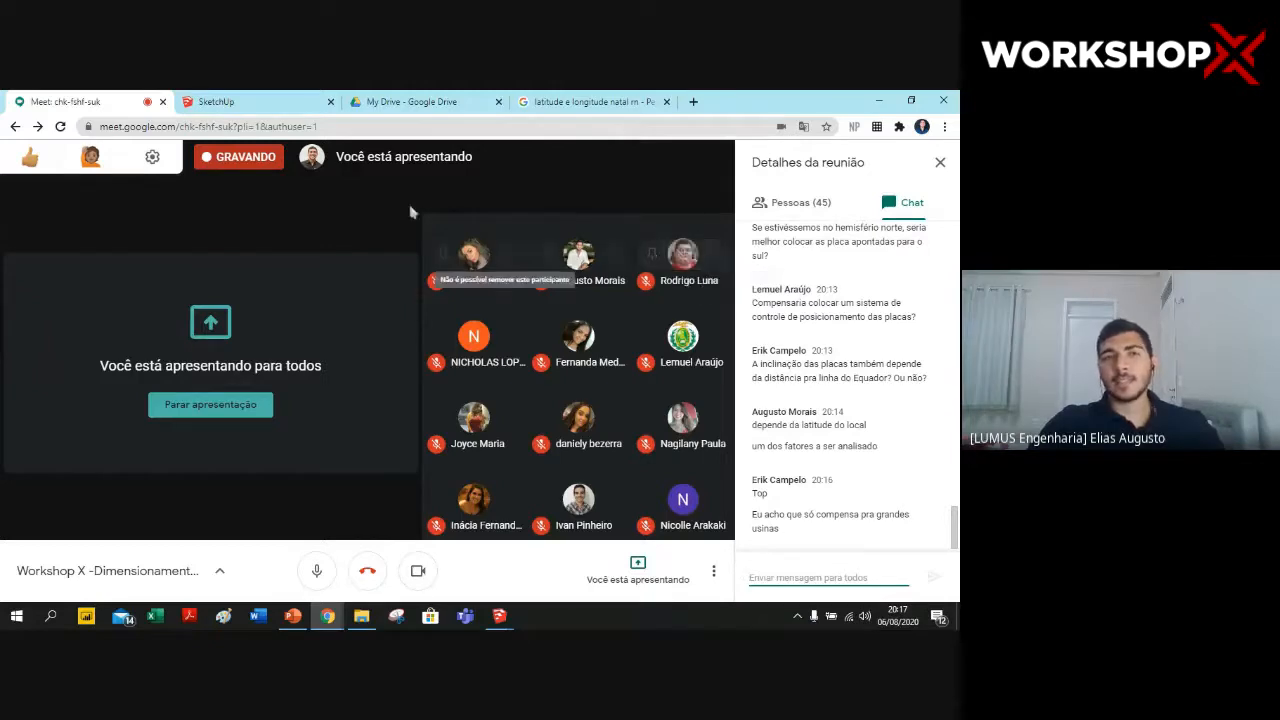
pyautogui.click(276, 98)
pyautogui.scroll(-3, 437, 283)
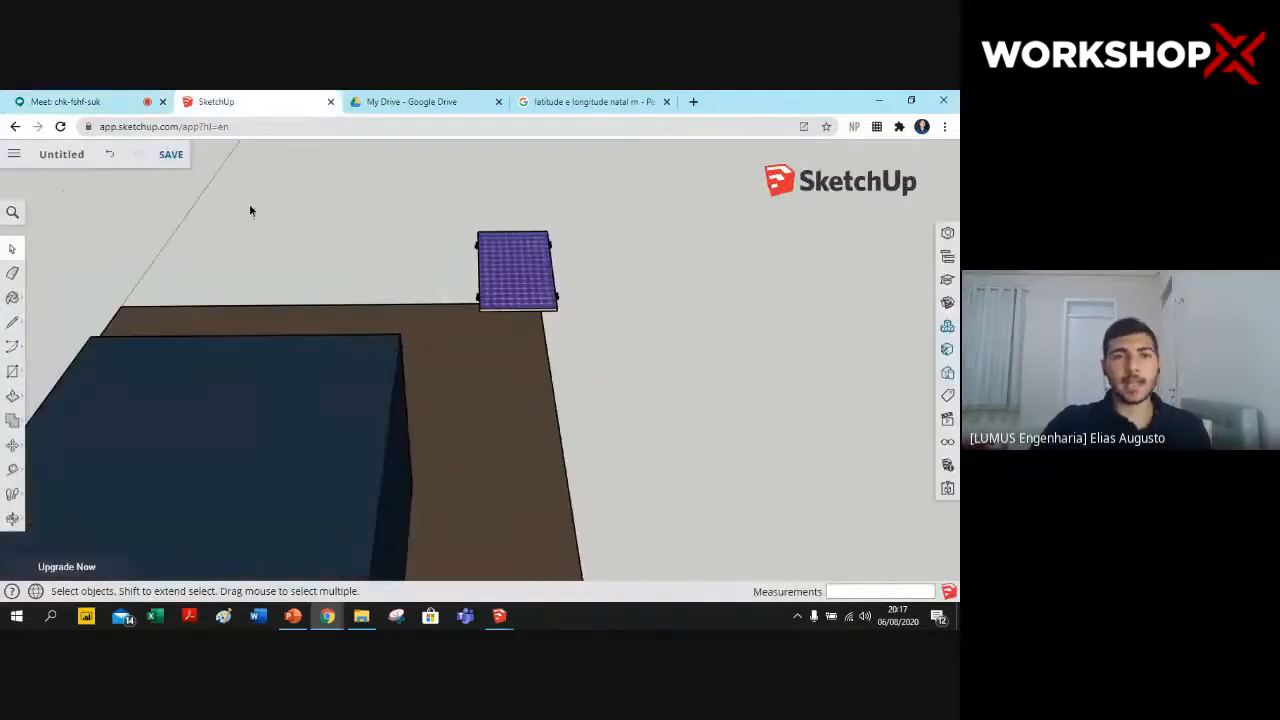
pyautogui.click(100, 102)
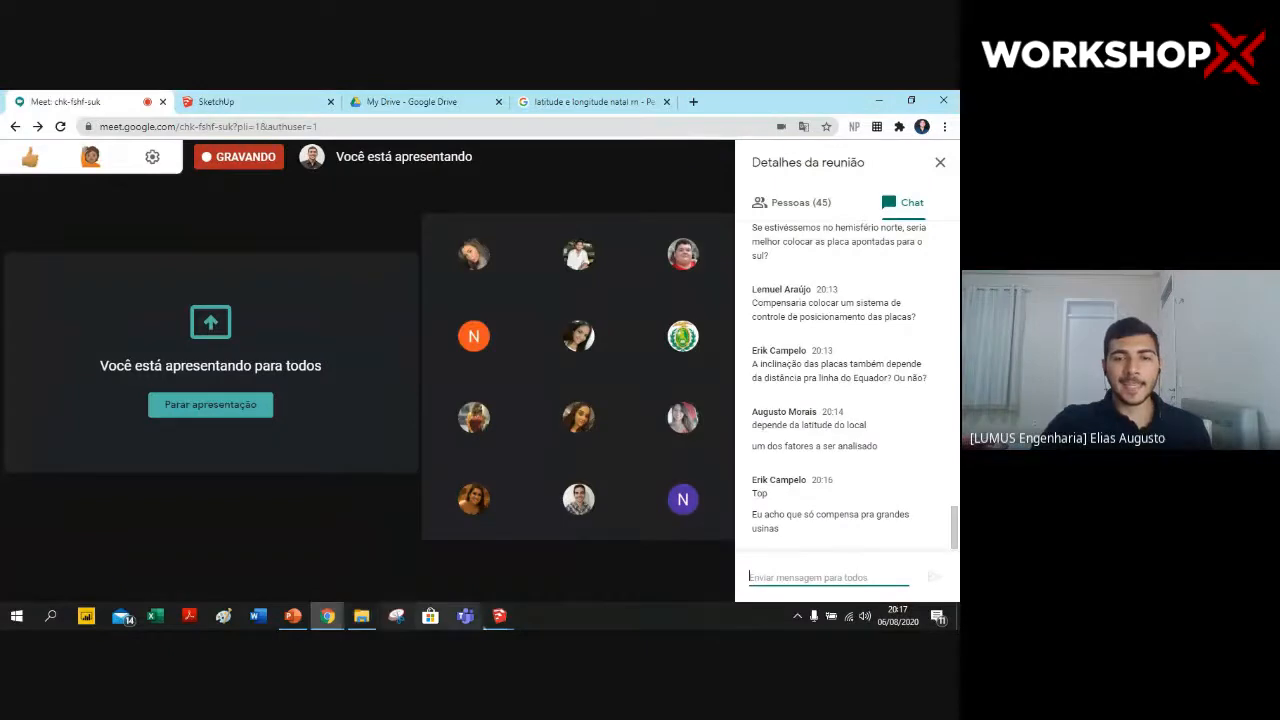
pyautogui.moveTo(499, 615)
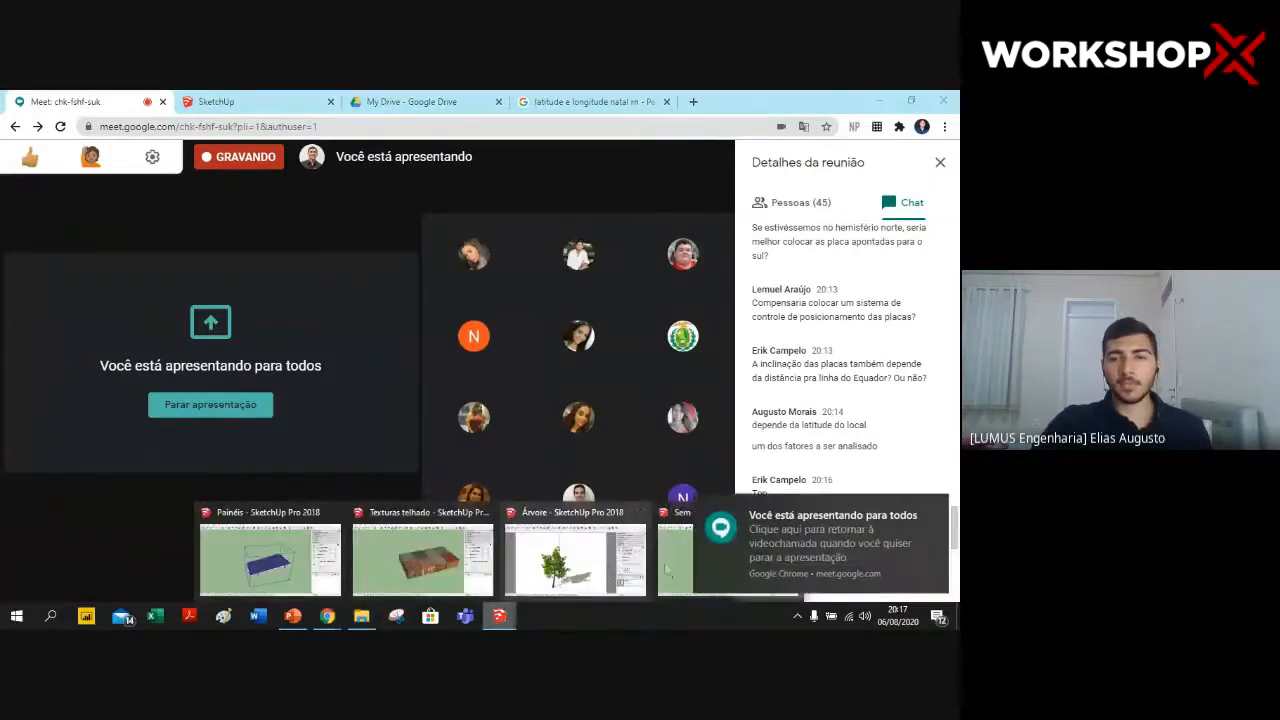
pyautogui.click(665, 566)
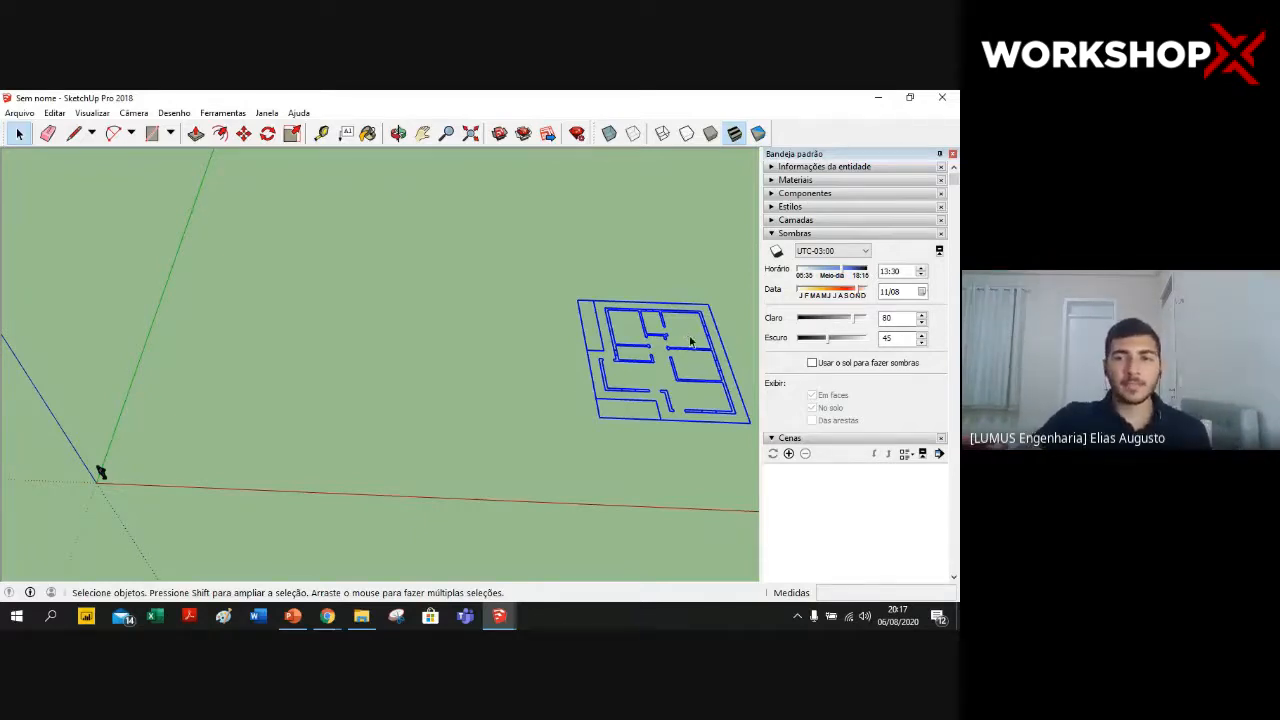
# - Move the selected floor plan about 28.7 m along the red axis toward the origin, then deselect it
pyautogui.scroll(-1, 726, 396)
pyautogui.scroll(2, 742, 405)
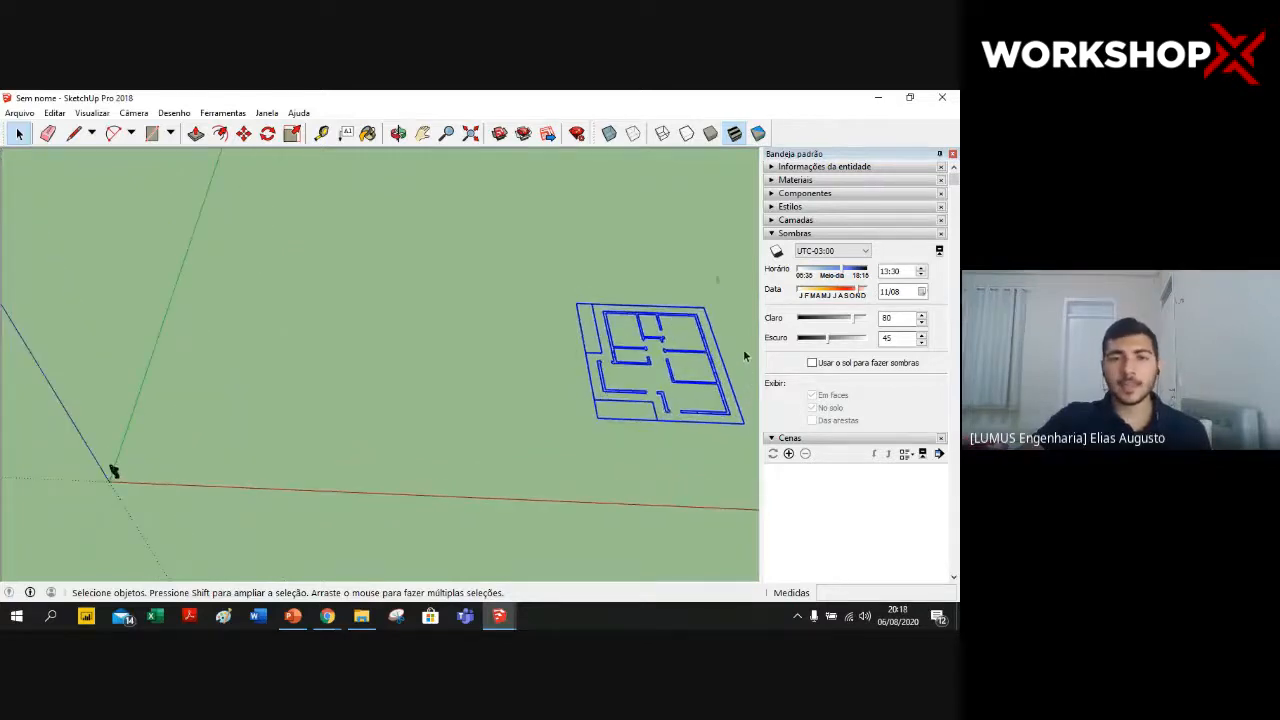
pyautogui.click(244, 134)
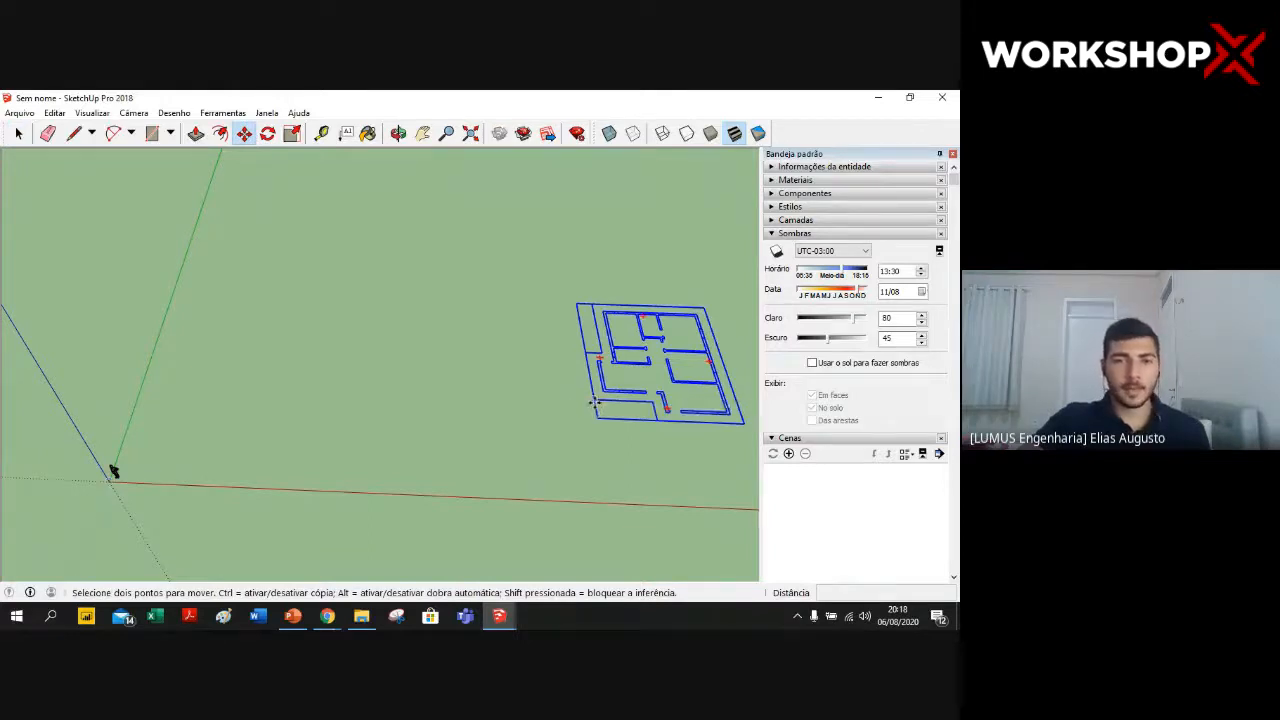
pyautogui.click(597, 409)
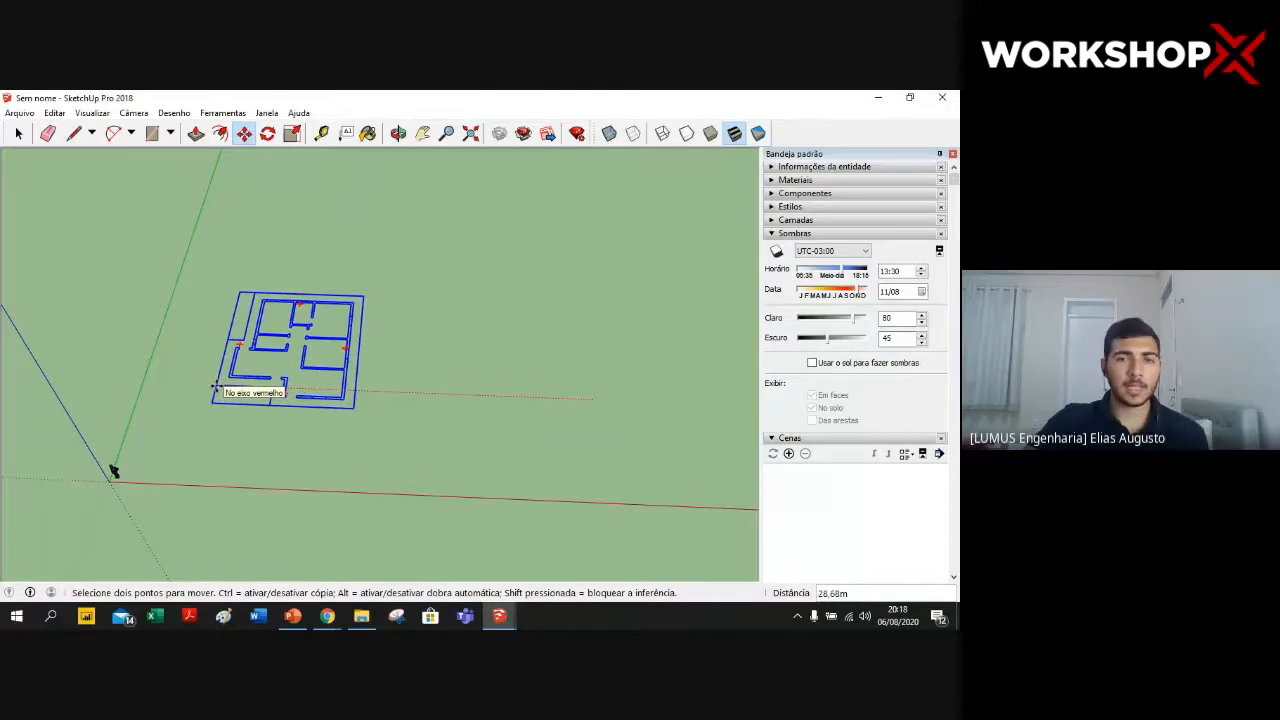
pyautogui.click(215, 387)
pyautogui.moveTo(310, 386); pyautogui.dragTo(250, 470, button='middle')
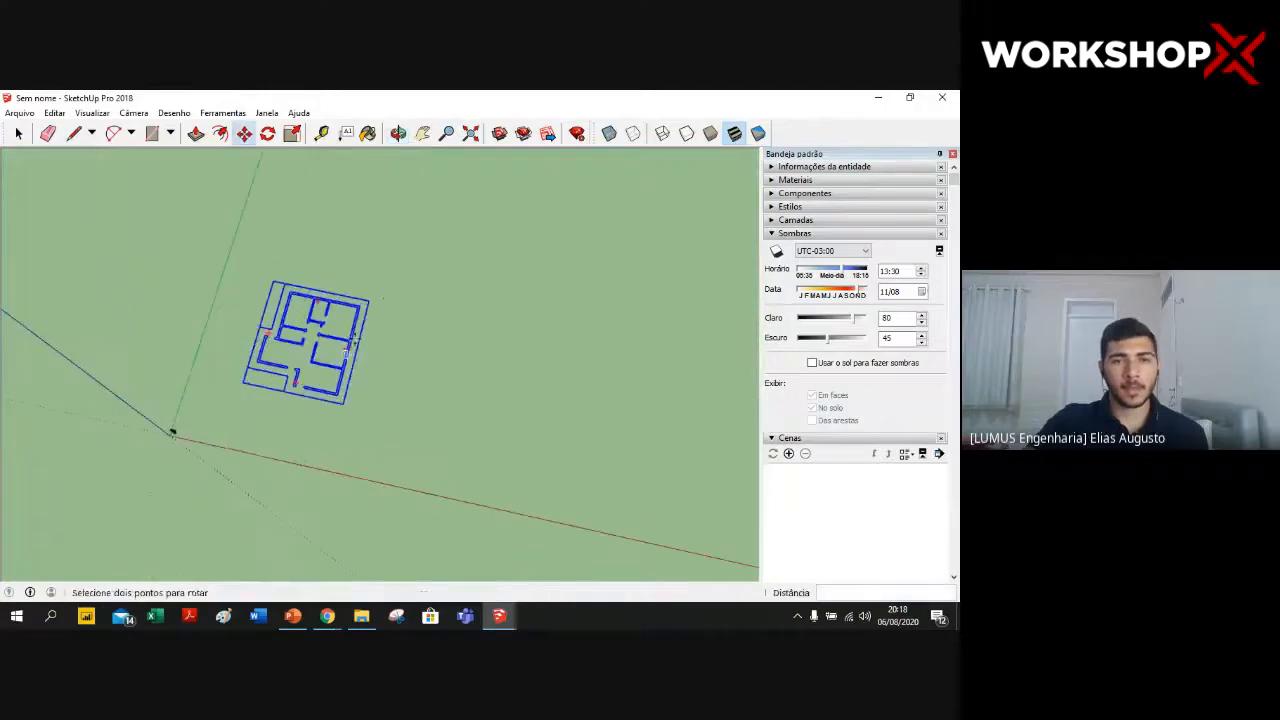
pyautogui.click(19, 133)
pyautogui.click(371, 380)
pyautogui.moveTo(371, 380); pyautogui.dragTo(367, 408, button='middle')
pyautogui.scroll(2, 367, 408)
pyautogui.scroll(2, 83, 296)
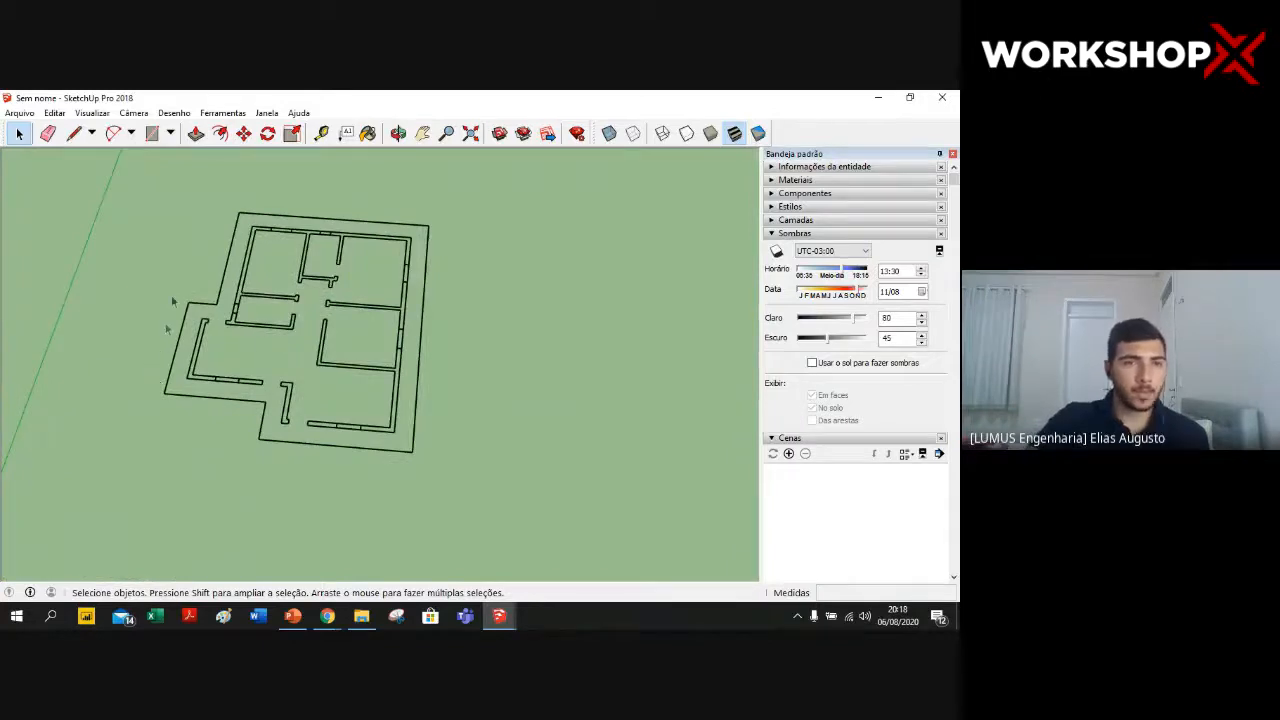
# - Draw a ground rectangle from the origin that encloses the whole floor plan
pyautogui.scroll(-3, 159, 262)
pyautogui.click(152, 133)
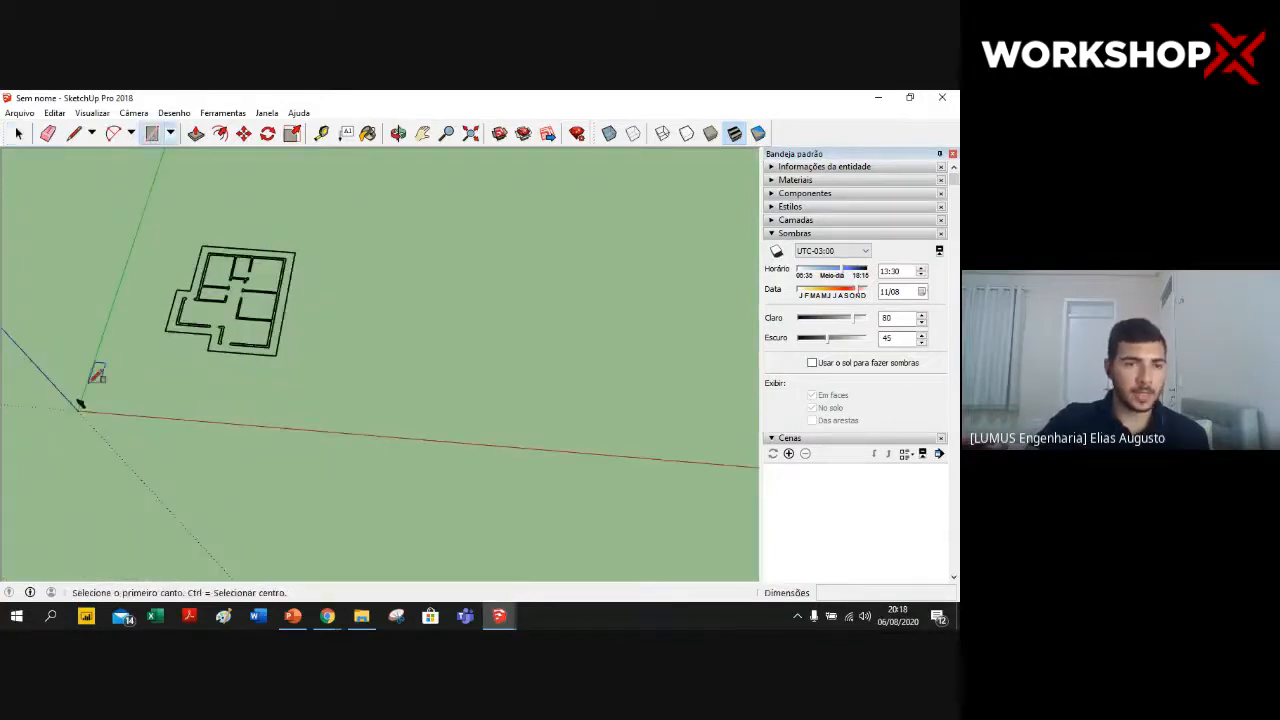
pyautogui.click(78, 408)
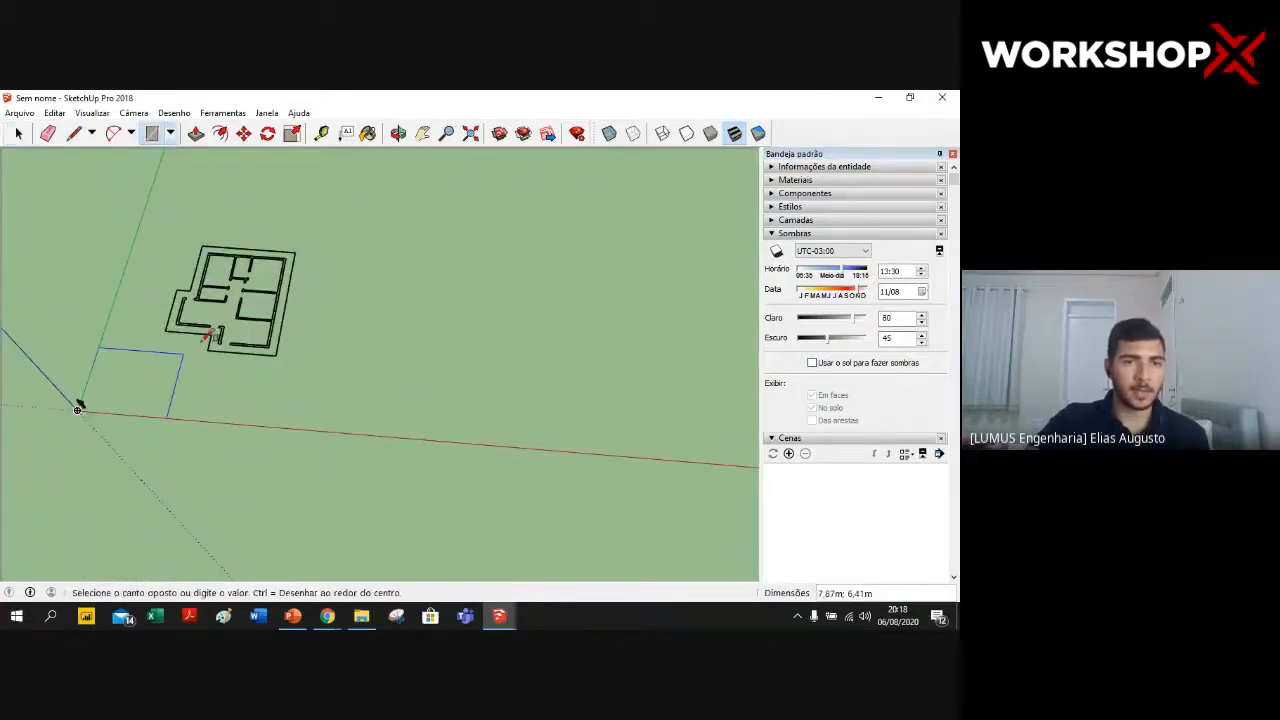
pyautogui.click(404, 176)
pyautogui.scroll(-1, 157, 209)
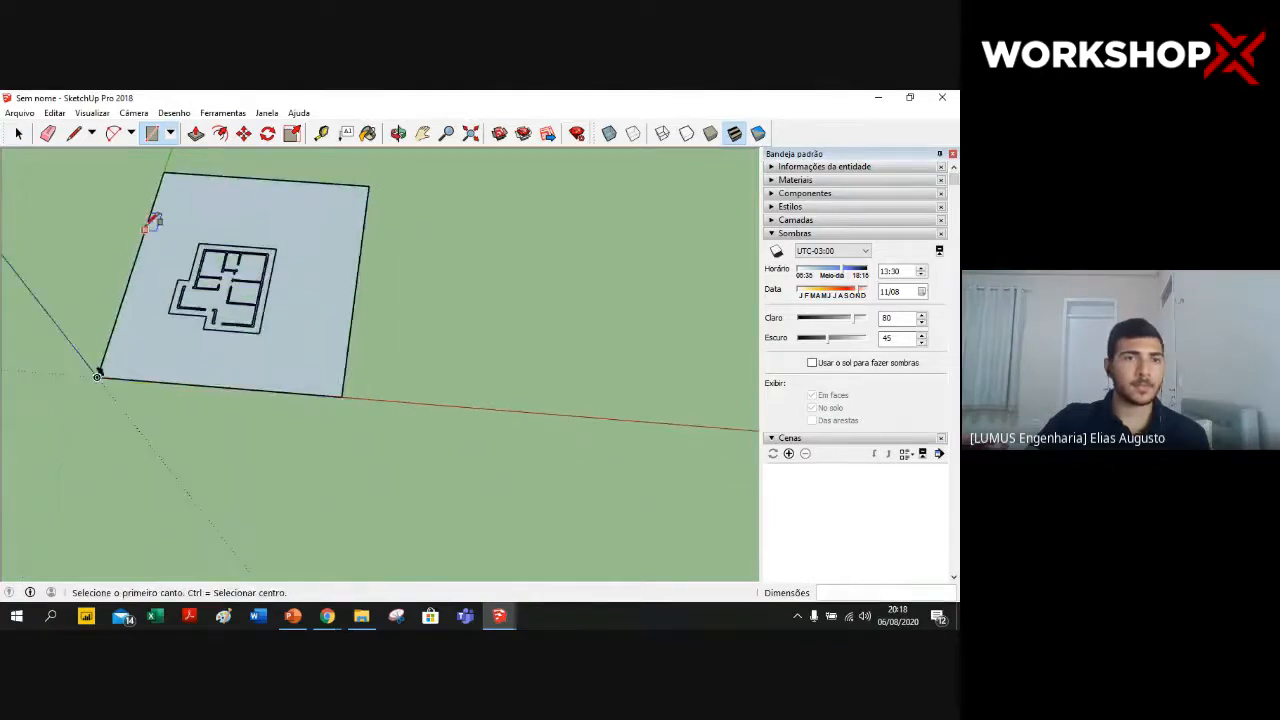
pyautogui.press('space')
pyautogui.moveTo(155, 211); pyautogui.dragTo(191, 180, button='middle')
pyautogui.scroll(3, 195, 218)
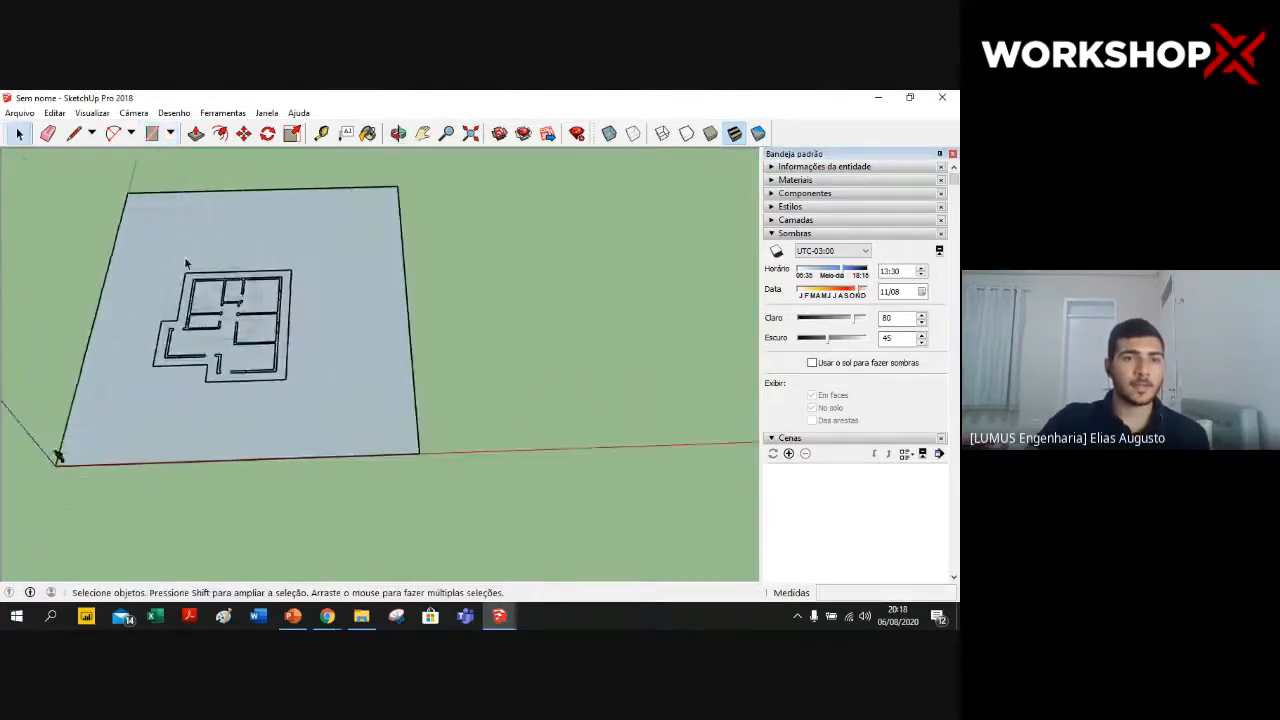
pyautogui.scroll(2, 240, 321)
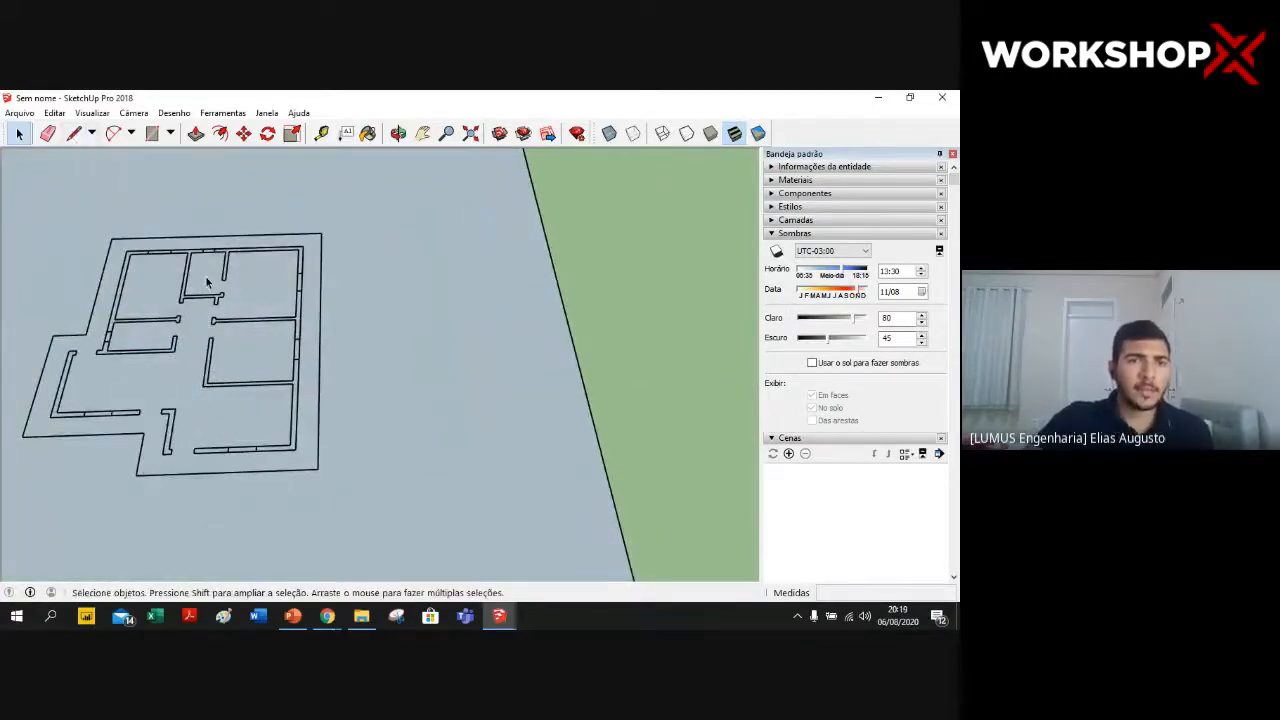
# - Trace the house's outer wall edge with the Line tool from the left wall's open end along the stepped front to the front-right corner
pyautogui.click(75, 136)
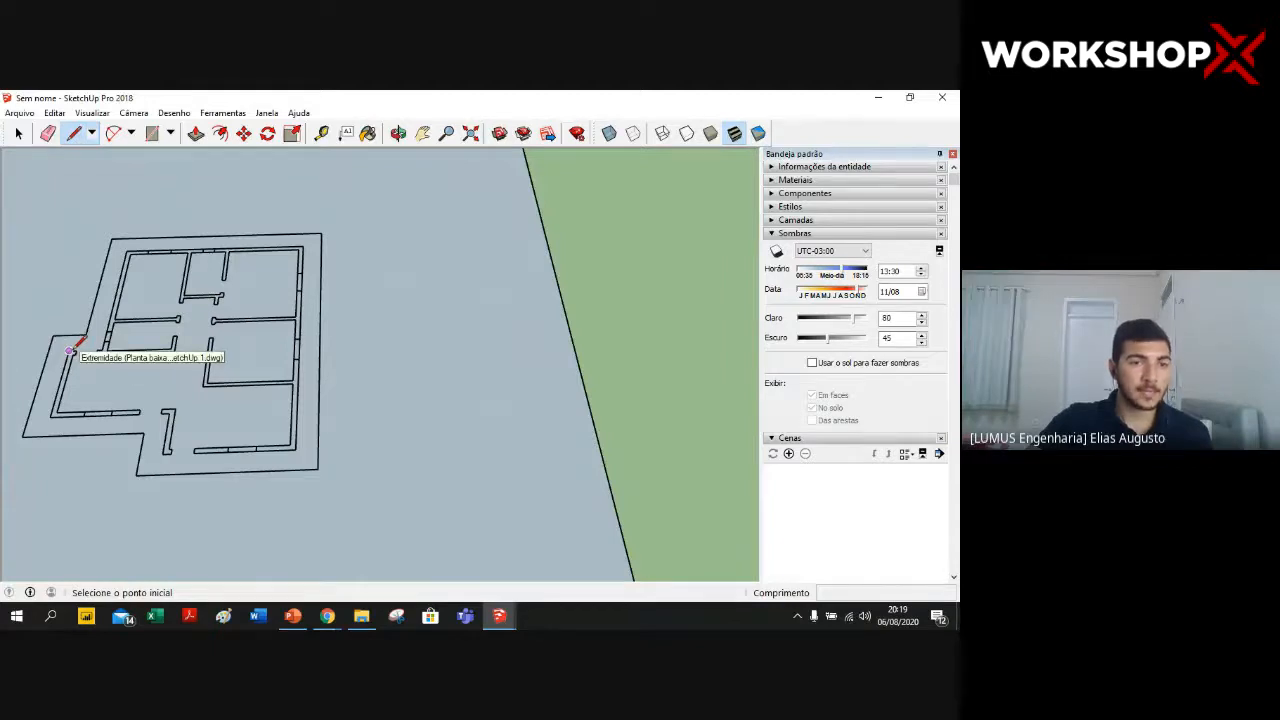
pyautogui.click(70, 350)
pyautogui.click(52, 414)
pyautogui.click(168, 412)
pyautogui.click(166, 451)
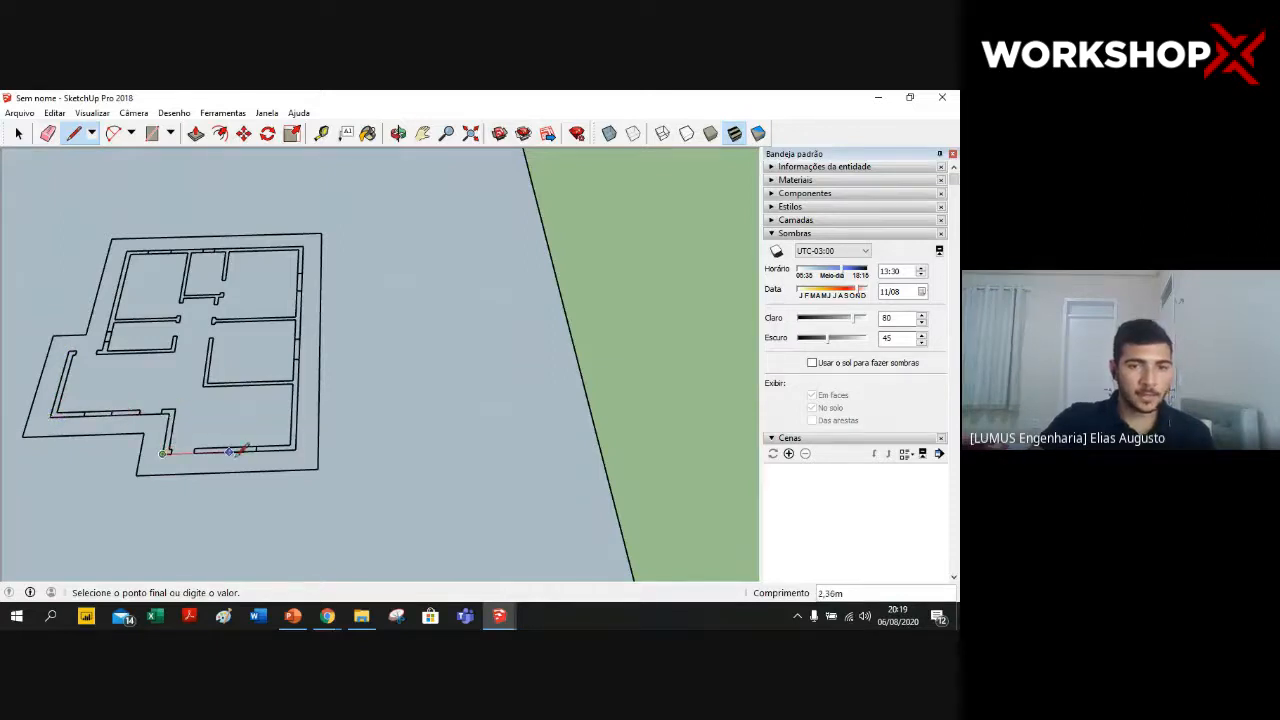
pyautogui.click(296, 447)
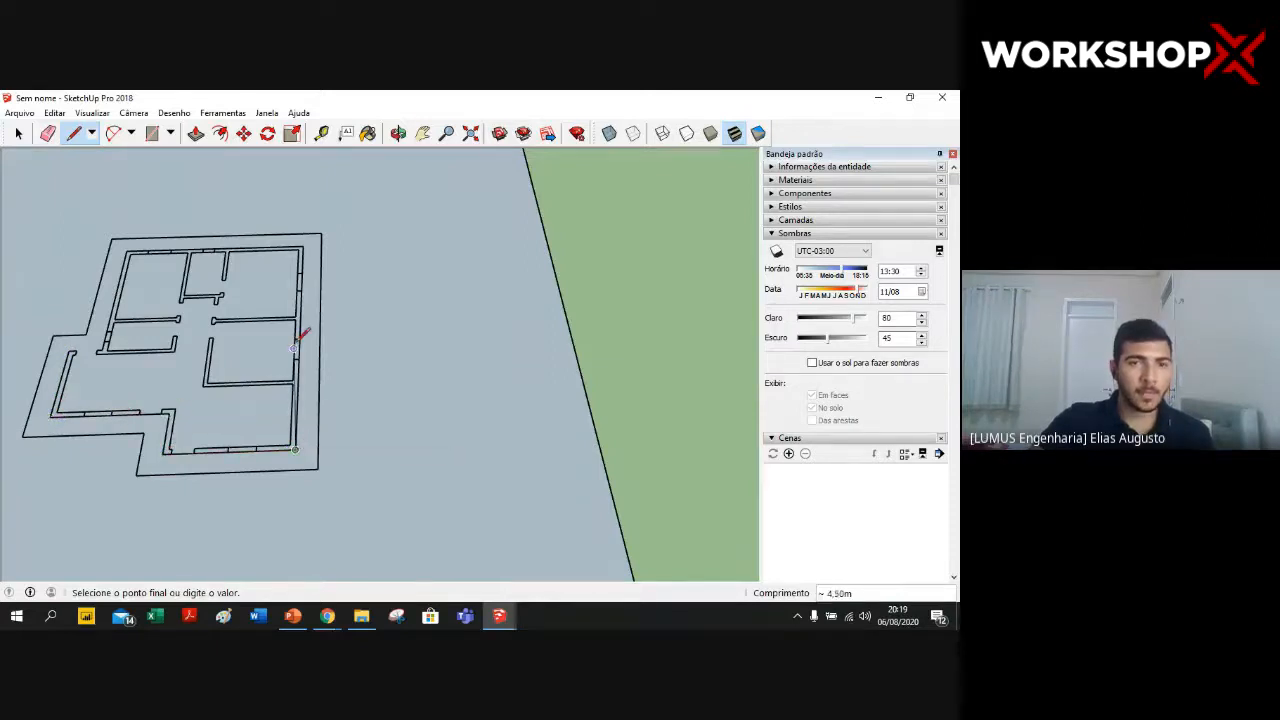
# - Continue the outline up the right wall, across the rear wall and down the left wall to its inset corner
pyautogui.scroll(1, 303, 244)
pyautogui.moveTo(303, 244); pyautogui.dragTo(300, 220, button='middle')
pyautogui.click(298, 220)
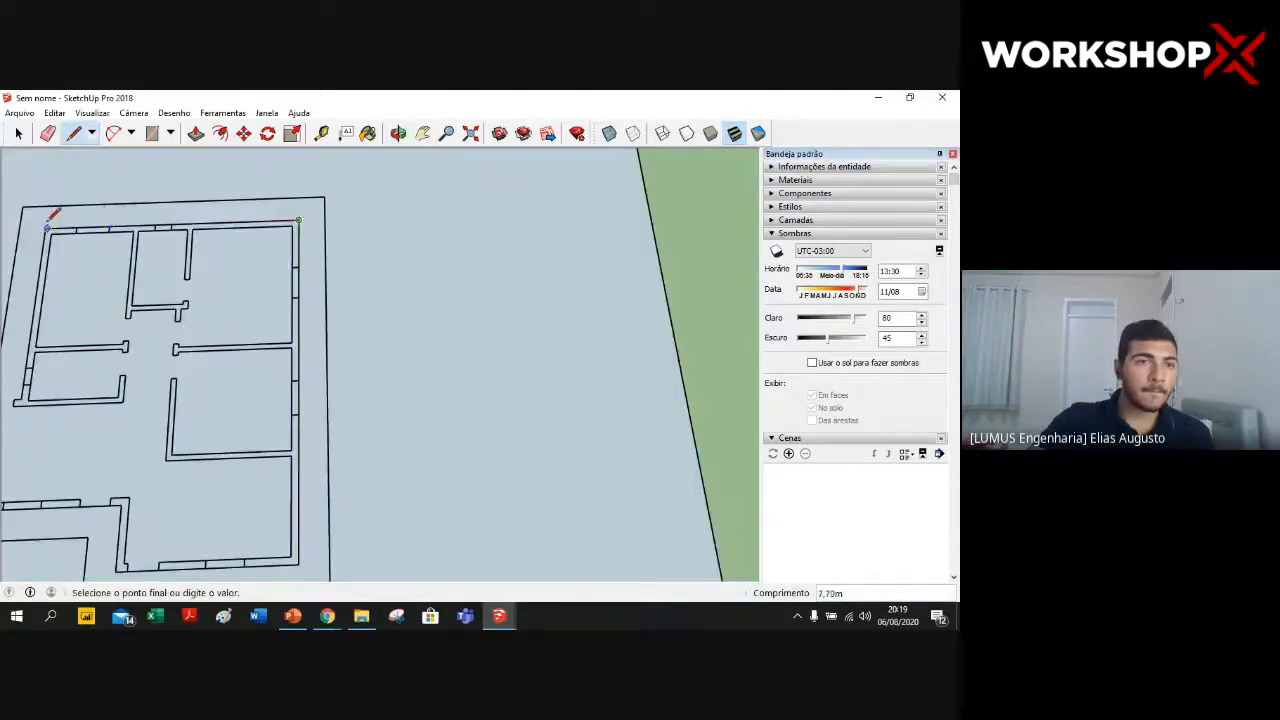
pyautogui.click(45, 227)
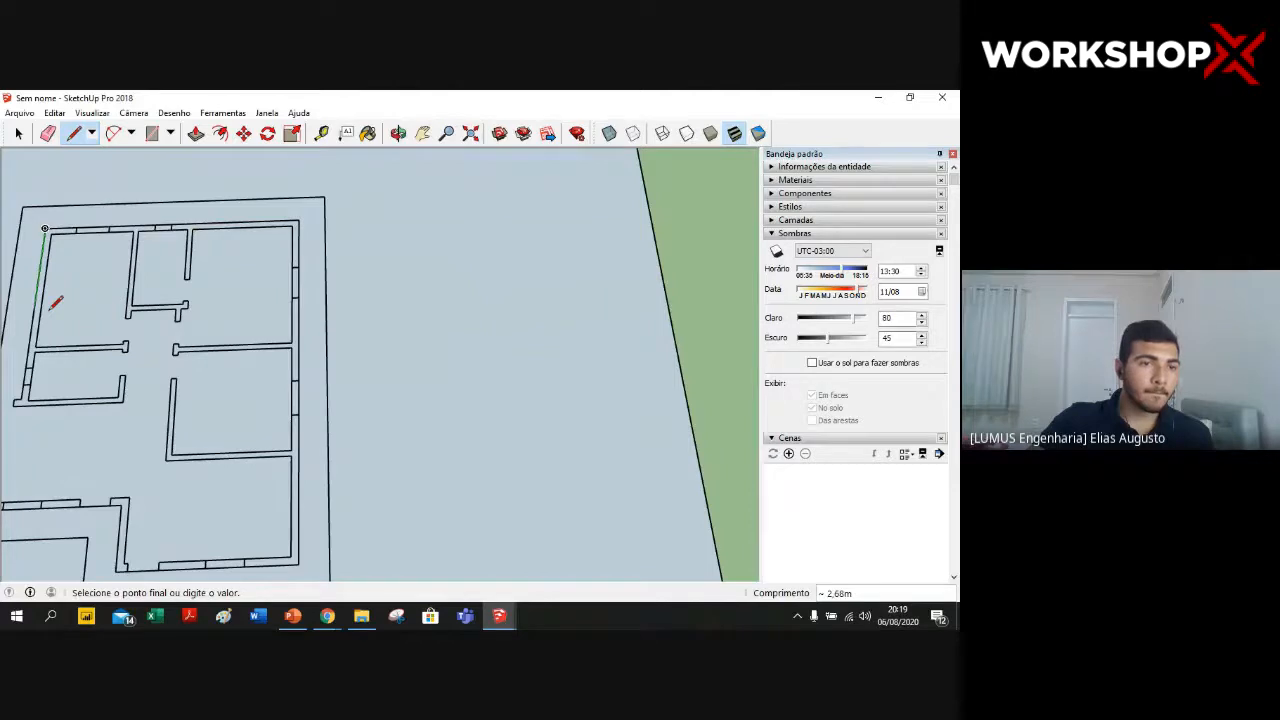
pyautogui.scroll(-2, 40, 305)
pyautogui.scroll(3, 26, 343)
pyautogui.click(28, 363)
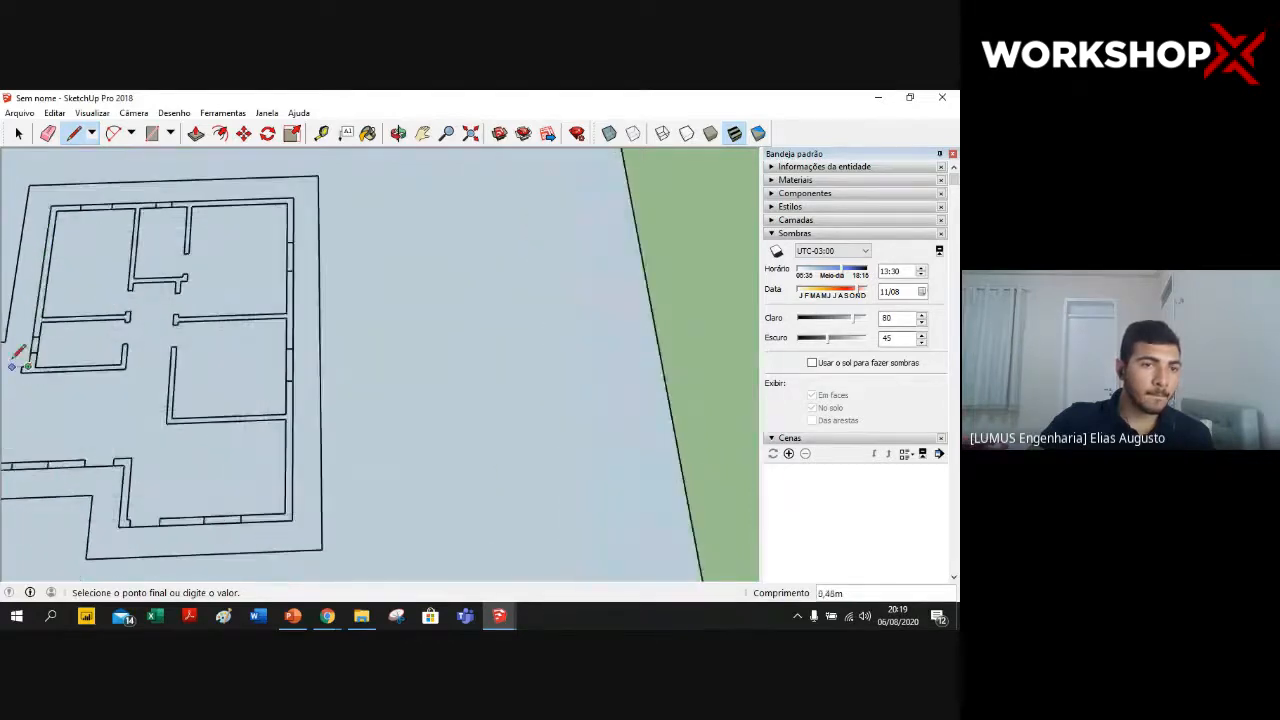
# - Close the house outline at its starting point on the left wall's open end and leave the Line tool
pyautogui.scroll(-3, 17, 352)
pyautogui.moveTo(20, 350); pyautogui.dragTo(152, 338, button='middle')
pyautogui.scroll(1, 8, 558)
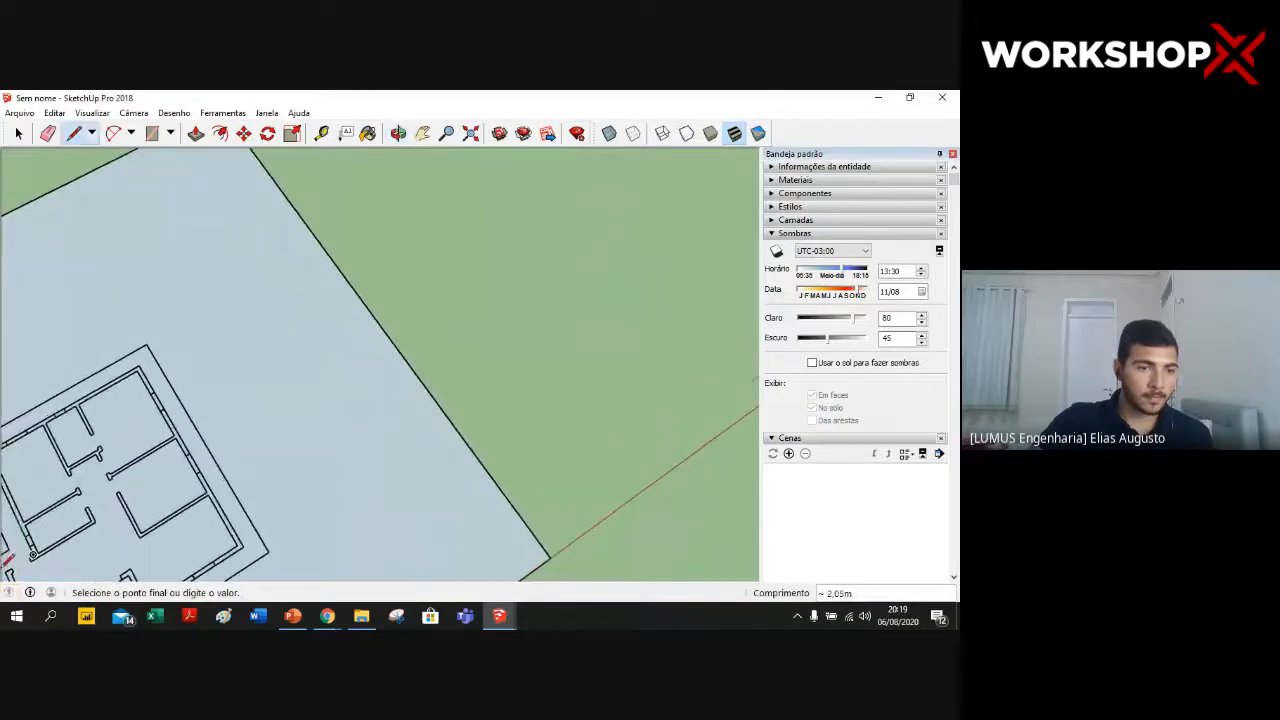
pyautogui.scroll(3, 5, 566)
pyautogui.click(12, 572)
pyautogui.scroll(-2, 14, 570)
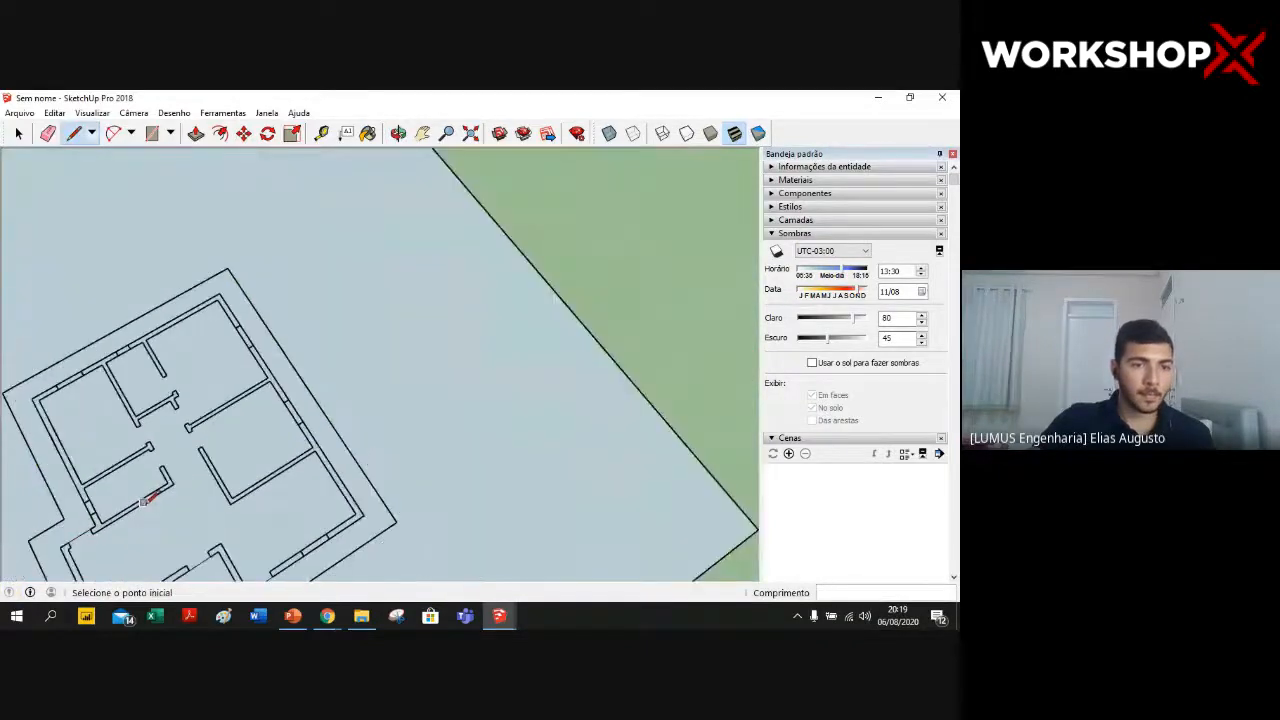
pyautogui.moveTo(133, 556); pyautogui.dragTo(682, 392, button='middle')
pyautogui.click(733, 494)
pyautogui.scroll(-1, 643, 457)
pyautogui.press('Escape')
pyautogui.press('space')
# - Delete the ground face surrounding the house outline, keeping the face inside the walls
pyautogui.click(620, 460)
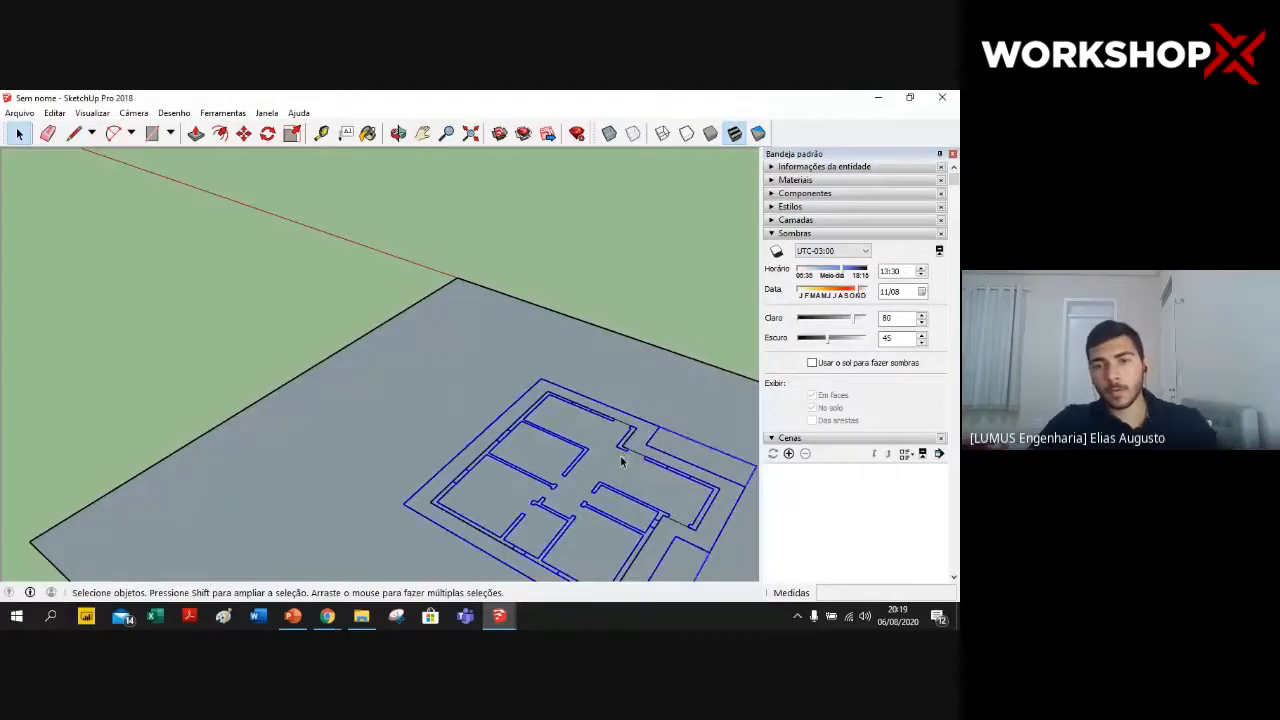
pyautogui.scroll(-1, 658, 309)
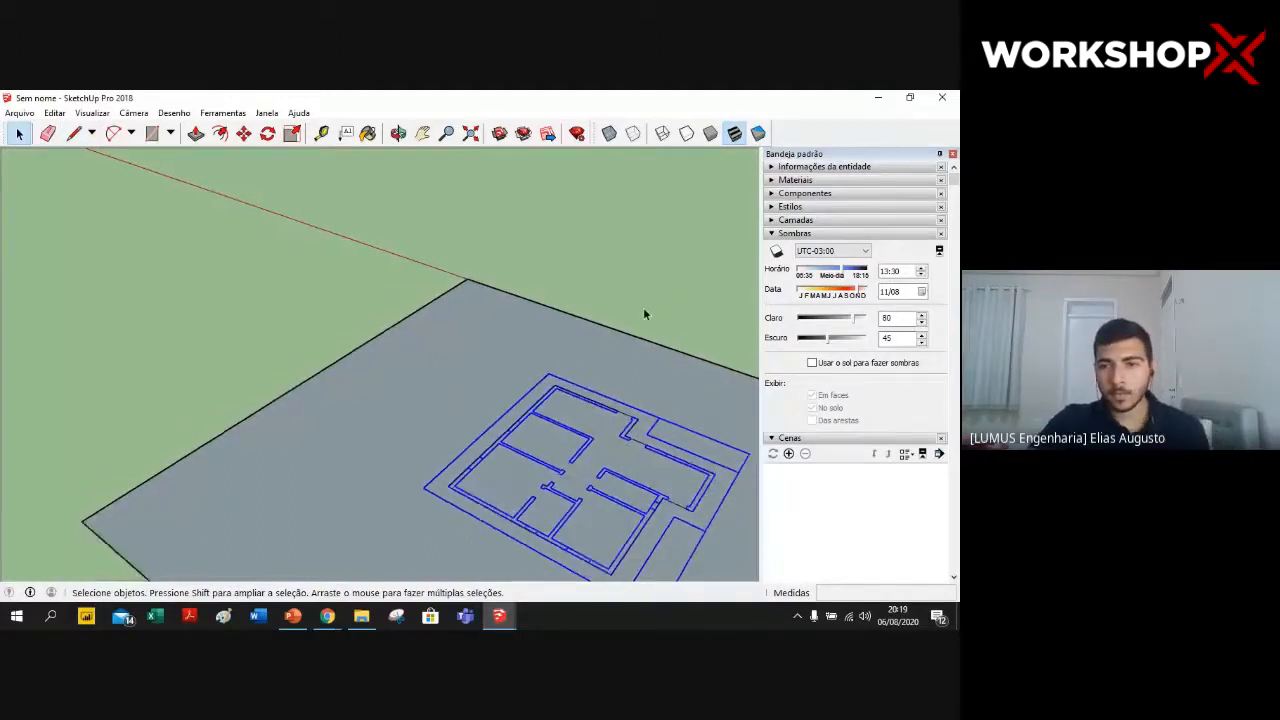
pyautogui.click(433, 348)
pyautogui.press('Delete')
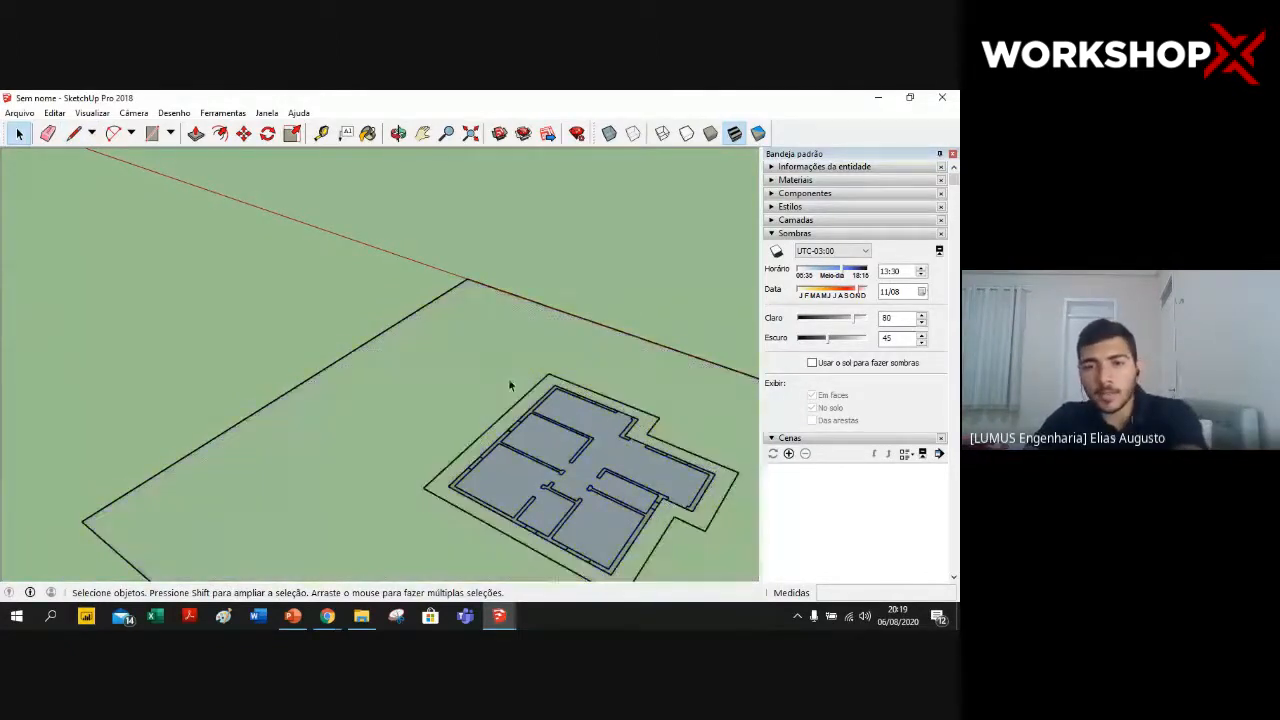
# - Push/Pull the house face upward by 3 m to form the building volume
pyautogui.moveTo(624, 351); pyautogui.dragTo(217, 417, button='middle')
pyautogui.scroll(3, 63, 234)
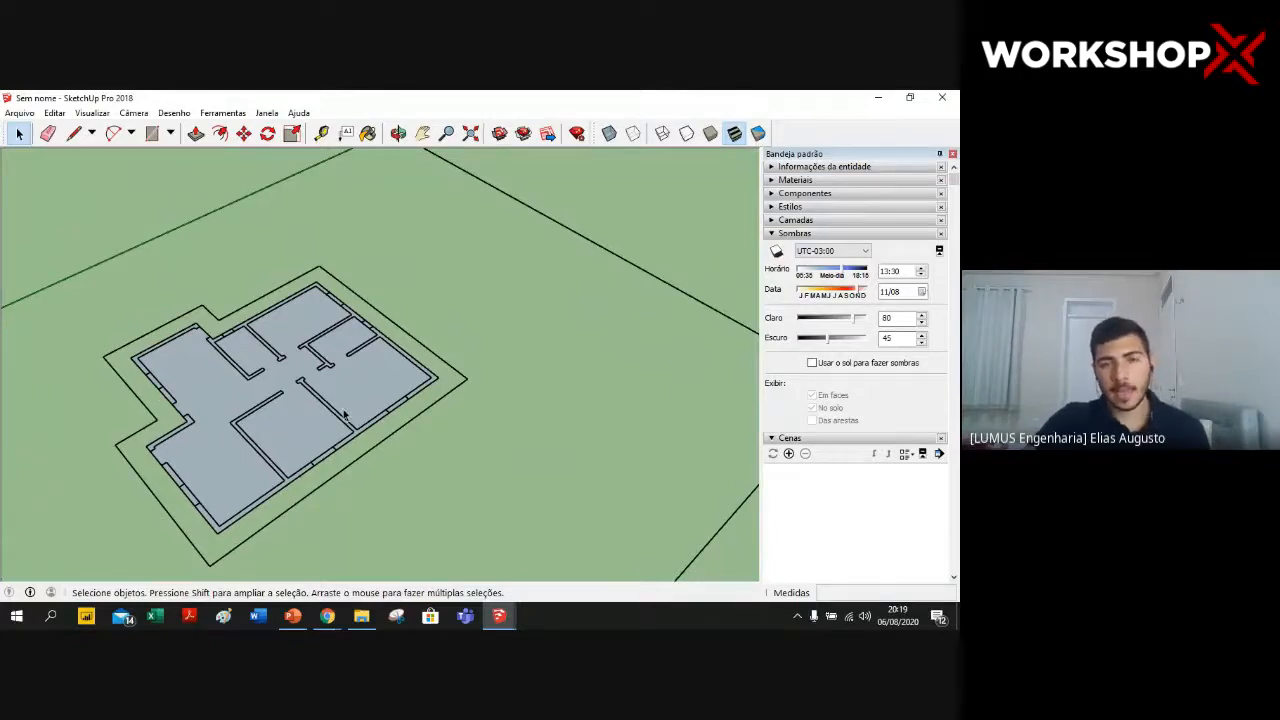
pyautogui.moveTo(154, 303); pyautogui.dragTo(106, 234, button='middle')
pyautogui.press('p')
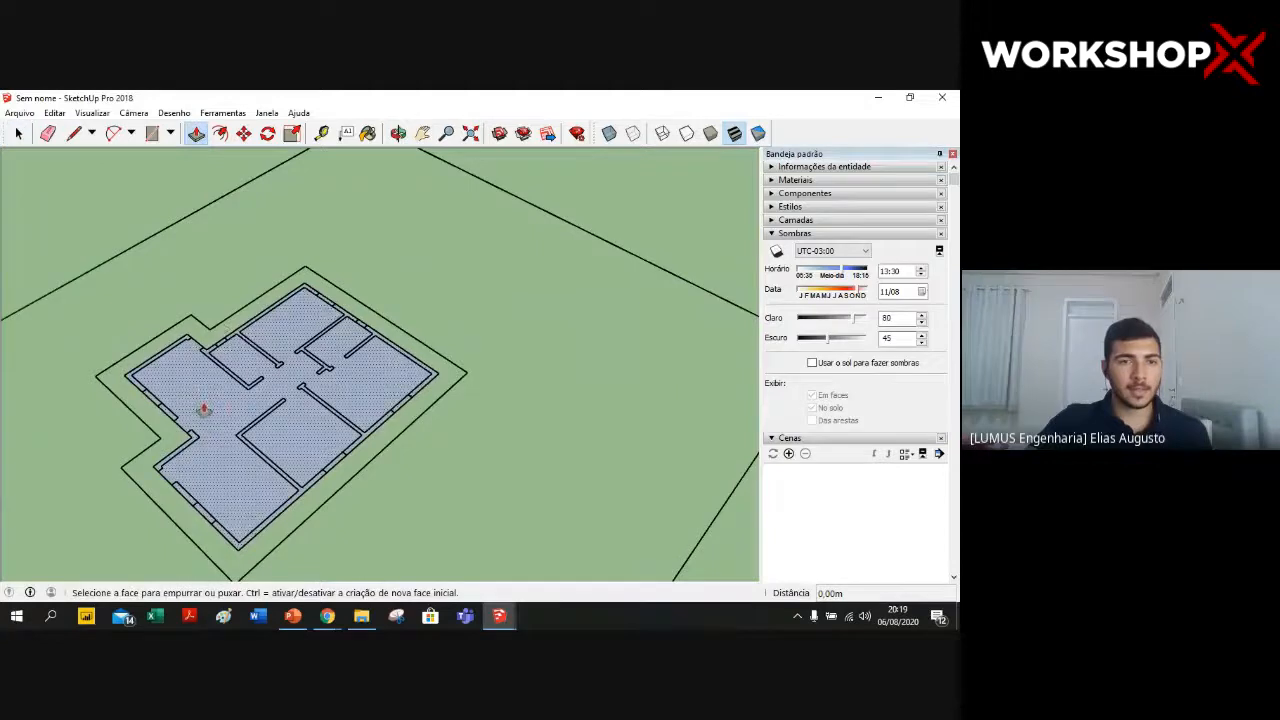
pyautogui.click(203, 409)
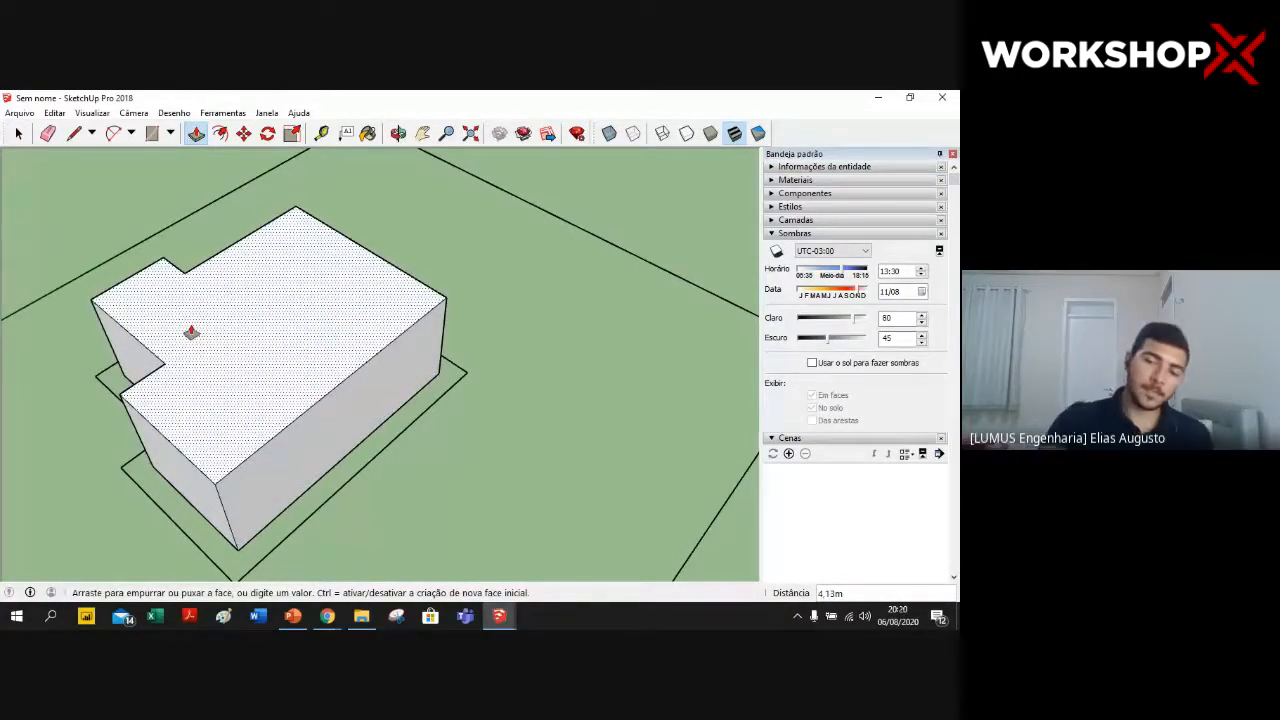
pyautogui.write('3')
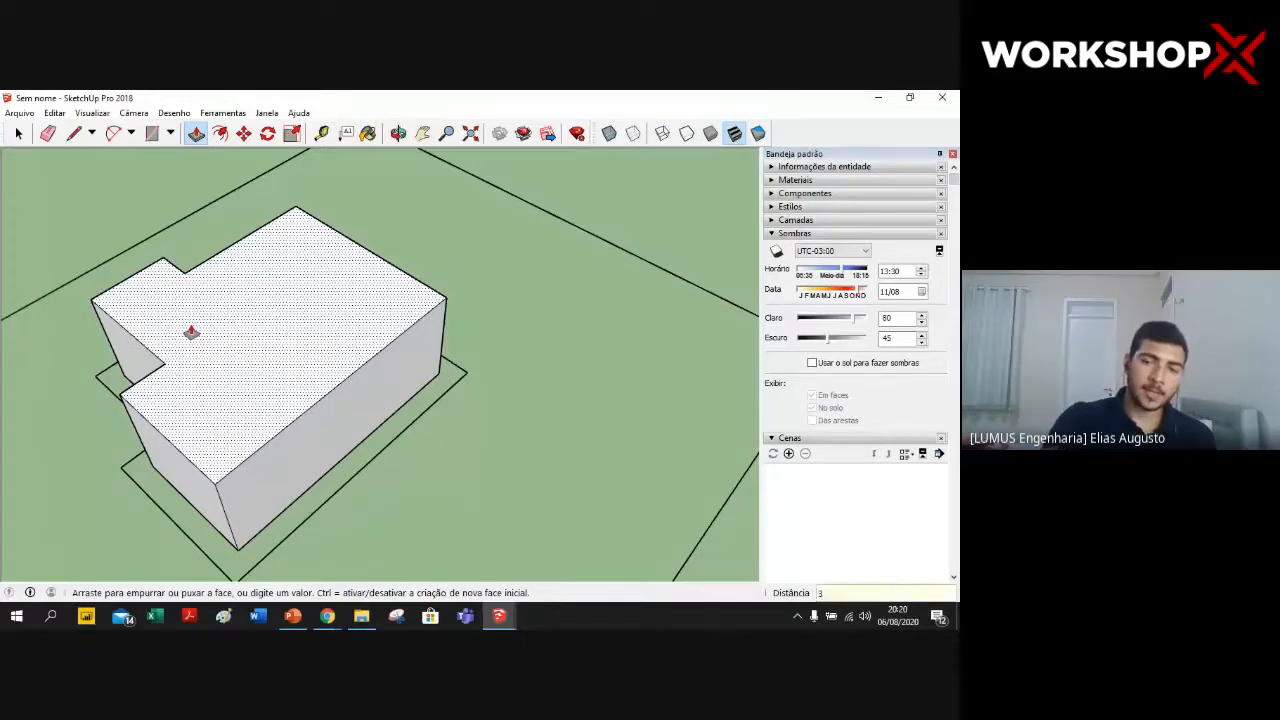
pyautogui.press('Return')
pyautogui.moveTo(191, 333); pyautogui.dragTo(103, 387, button='middle')
pyautogui.moveTo(345, 351); pyautogui.dragTo(578, 343, button='middle')
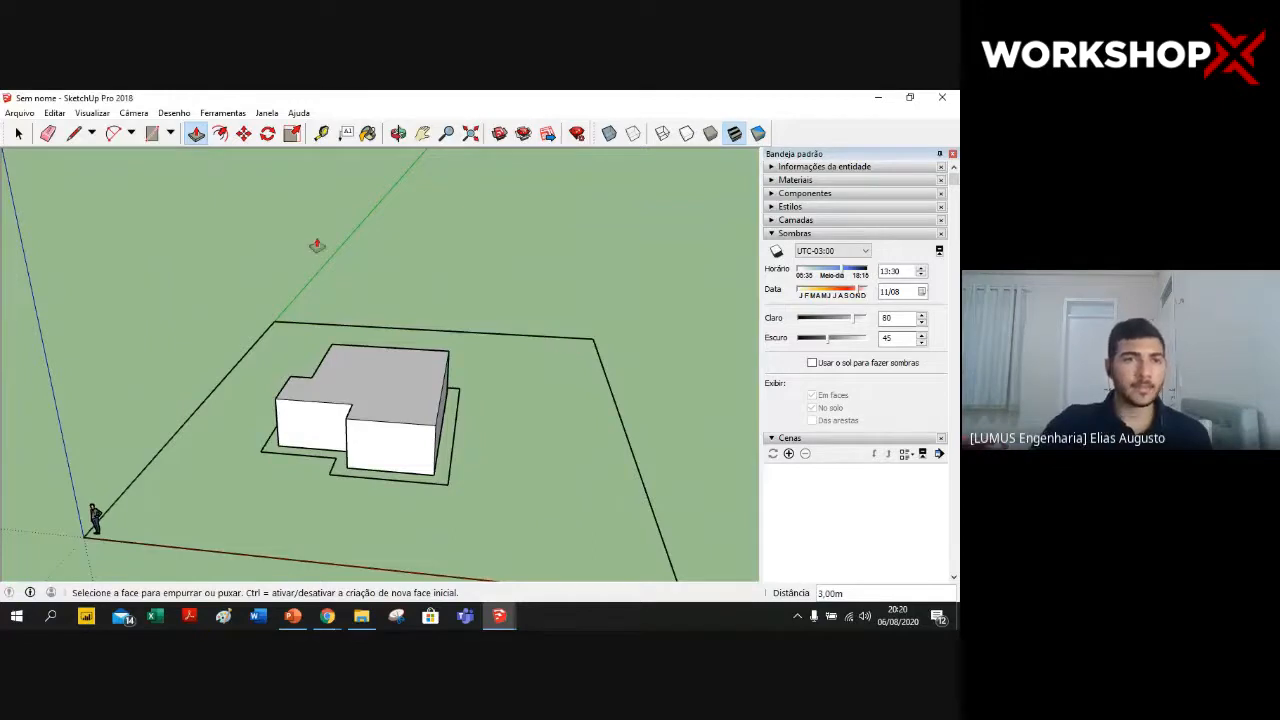
# - Import the AutoCAD drawing "telhado pb SketchUp" and close the import report
pyautogui.click(20, 113)
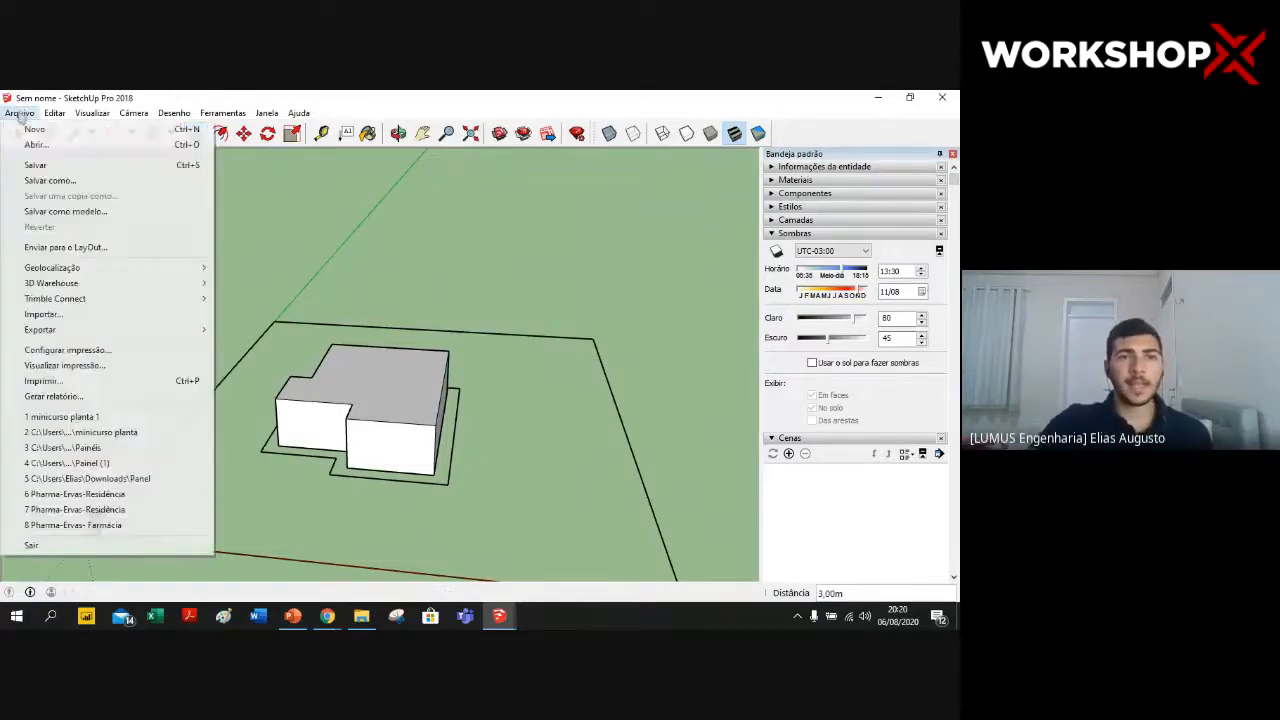
pyautogui.click(80, 316)
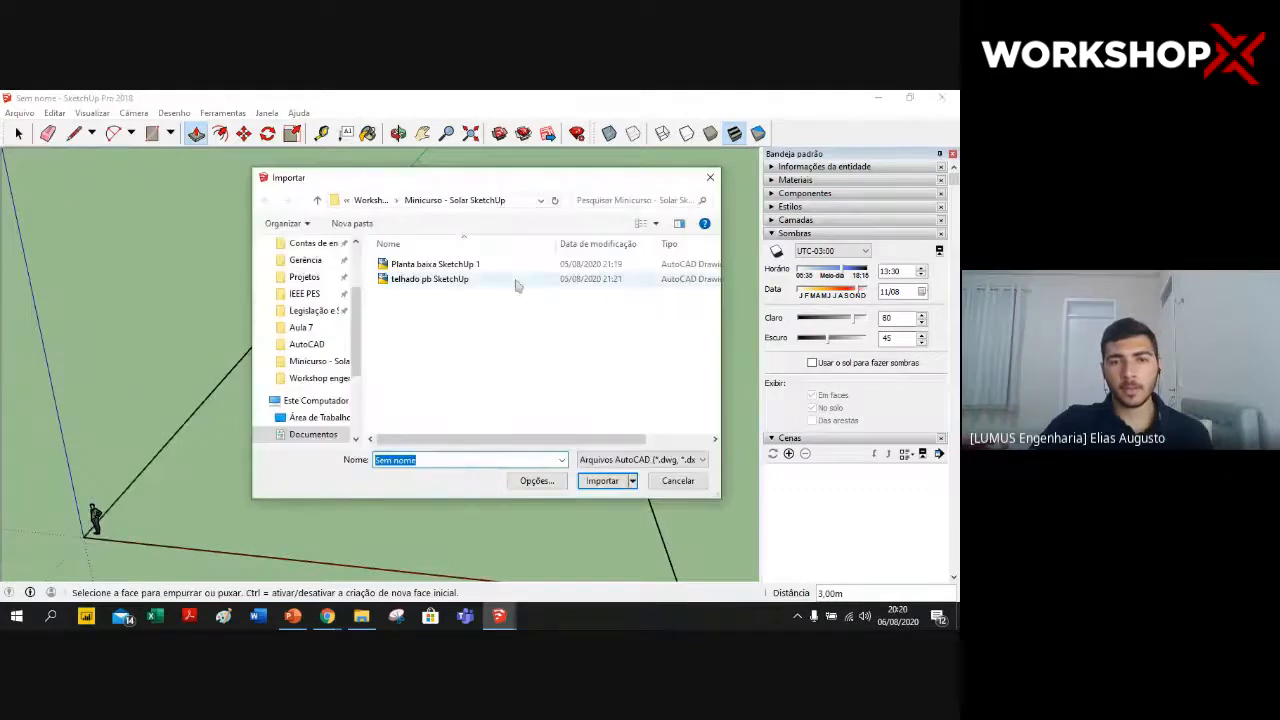
pyautogui.click(517, 280)
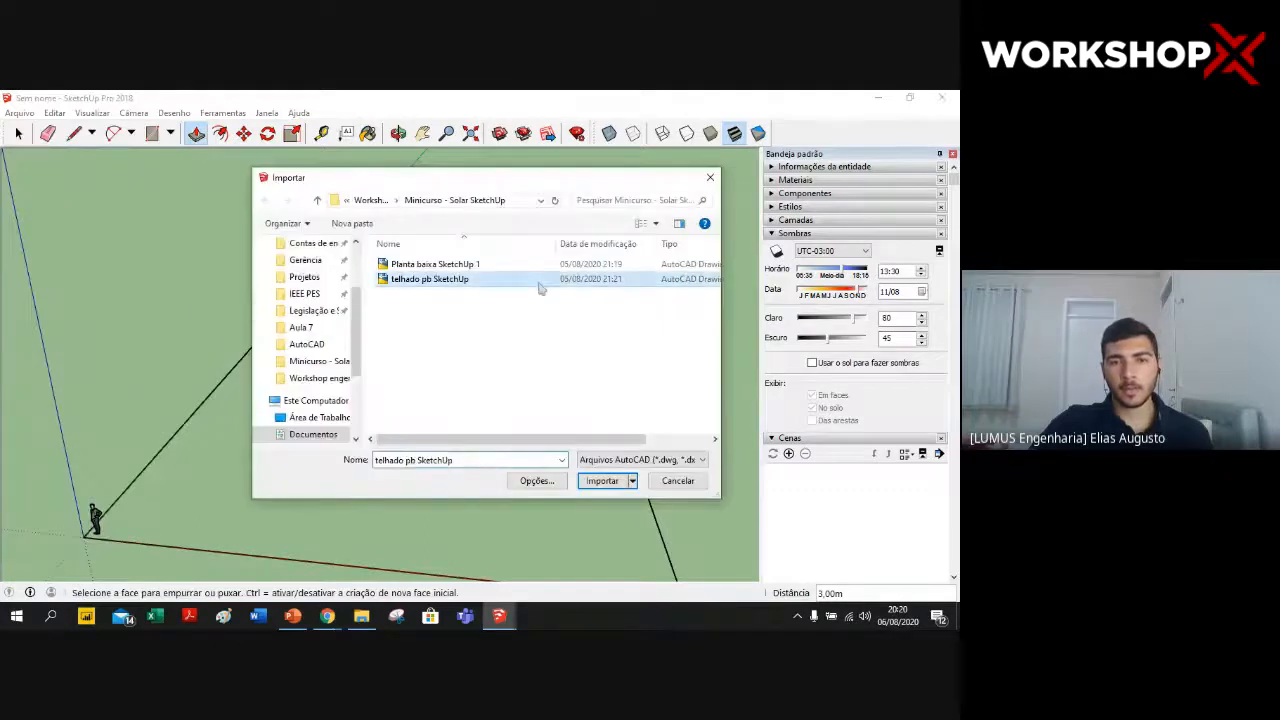
pyautogui.click(622, 484)
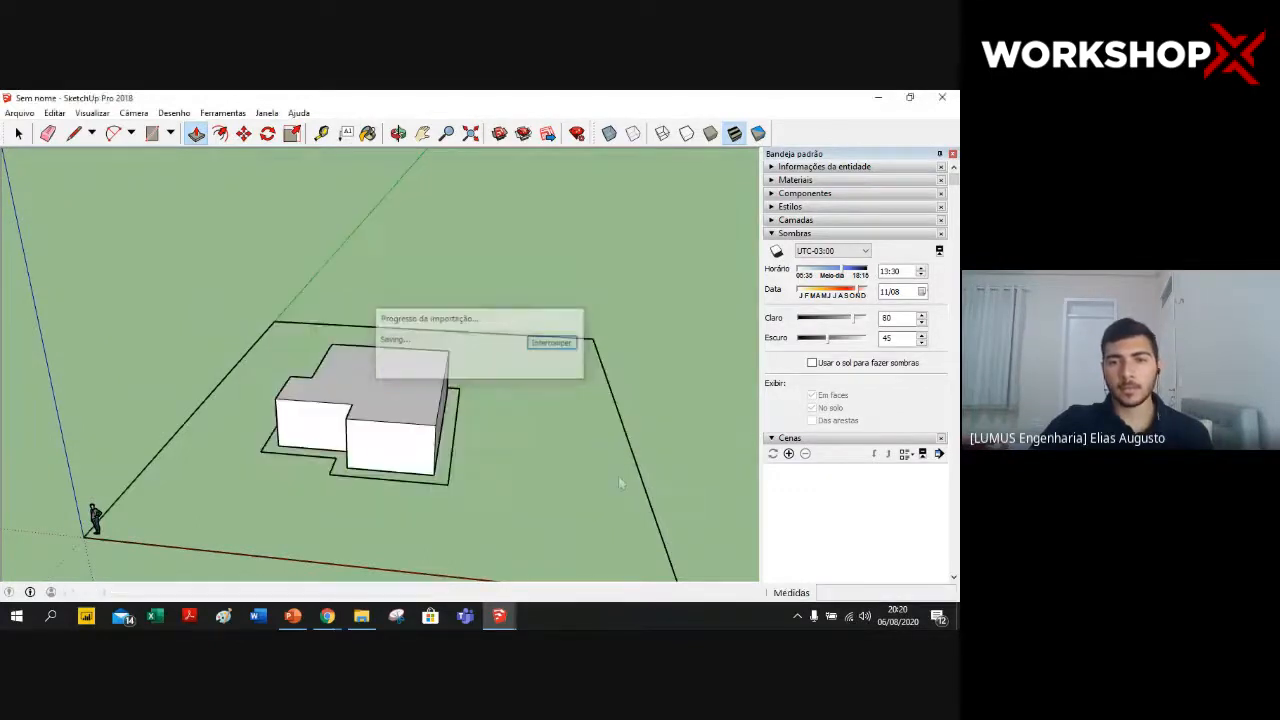
pyautogui.click(553, 458)
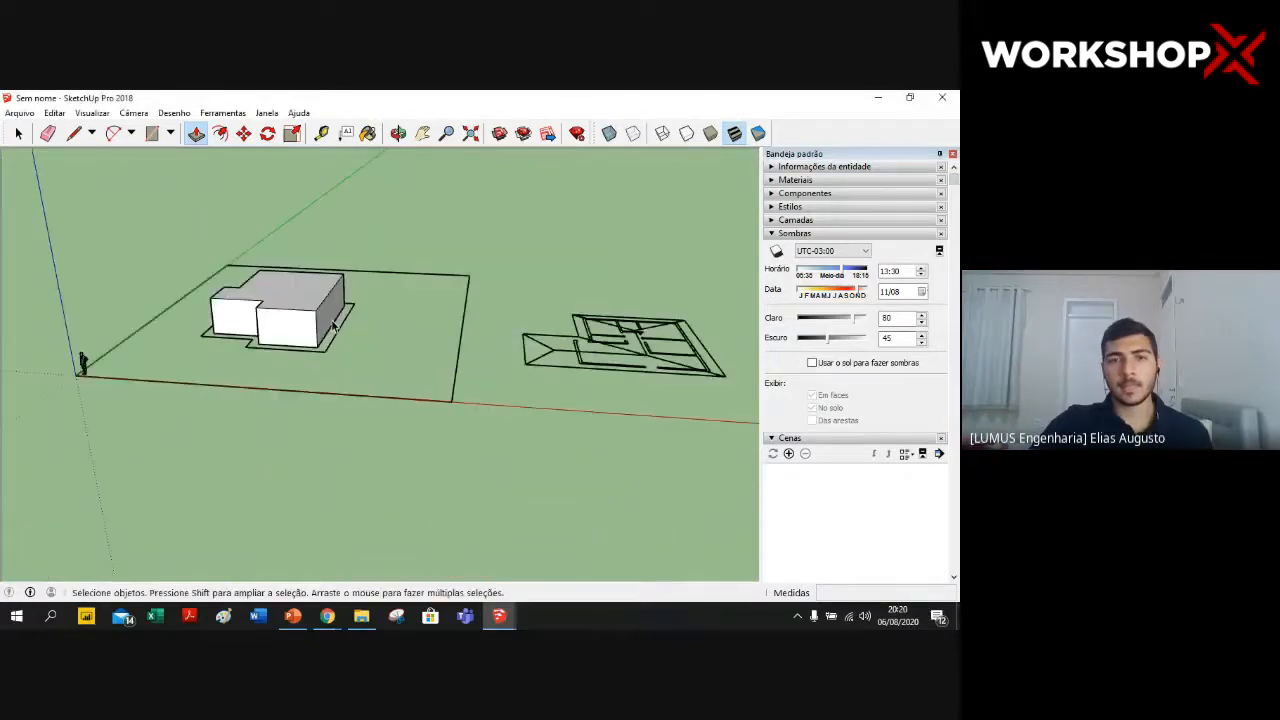
# - Cover the roof plan with two rectangles, about 9.35 by 11.00 m on the main block and 6.35 by 4.42 m on the side wing
pyautogui.scroll(1, 722, 343)
pyautogui.scroll(3, 719, 342)
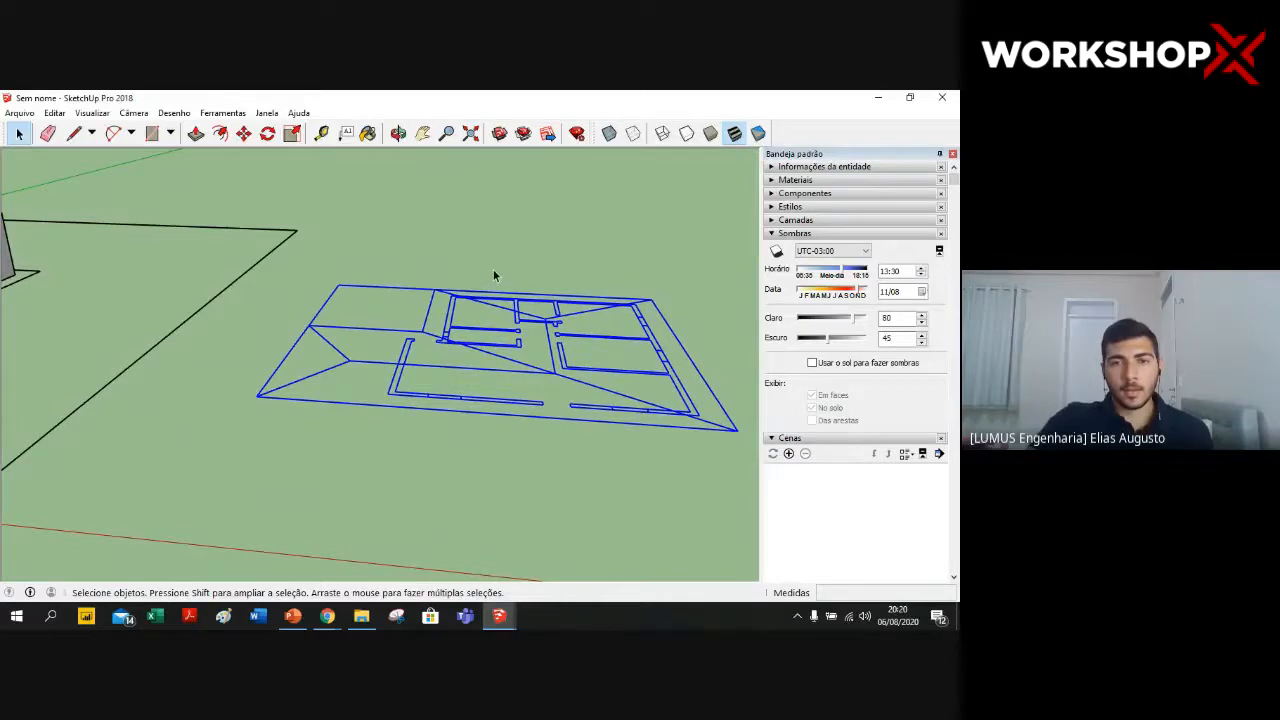
pyautogui.click(523, 240)
pyautogui.scroll(-2, 523, 240)
pyautogui.moveTo(570, 248); pyautogui.dragTo(617, 340, button='middle')
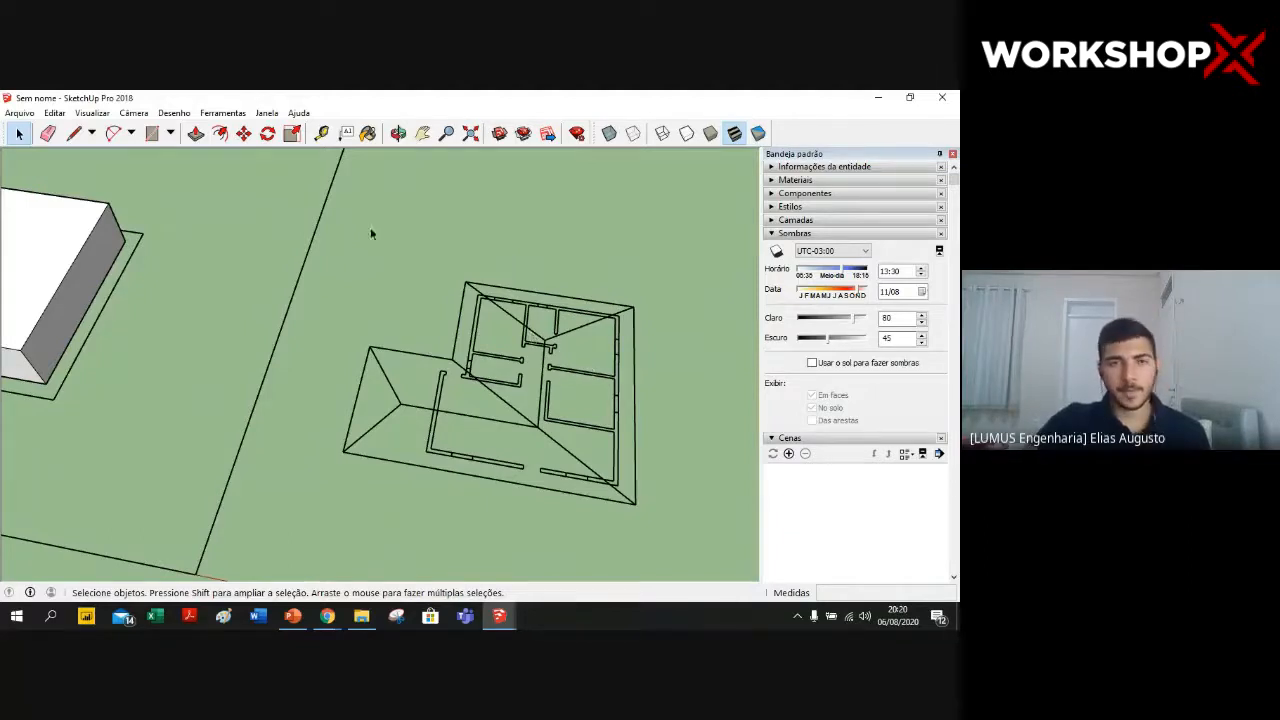
pyautogui.click(151, 136)
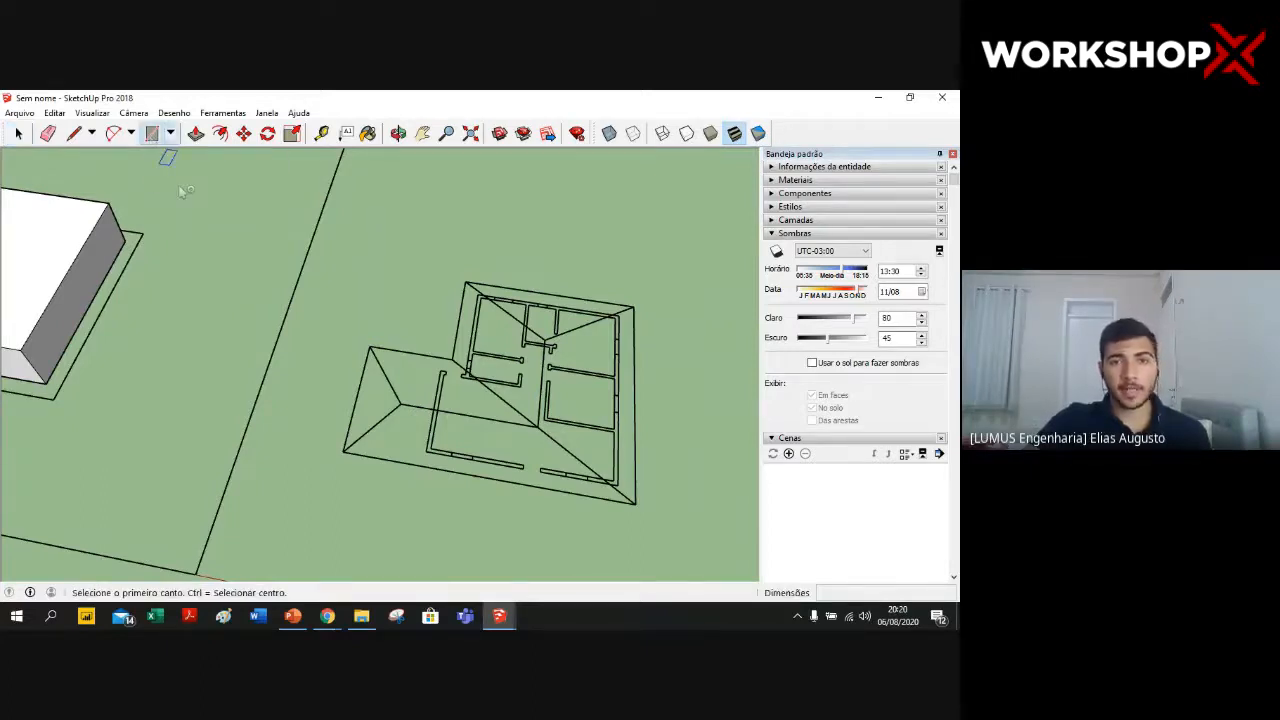
pyautogui.click(465, 282)
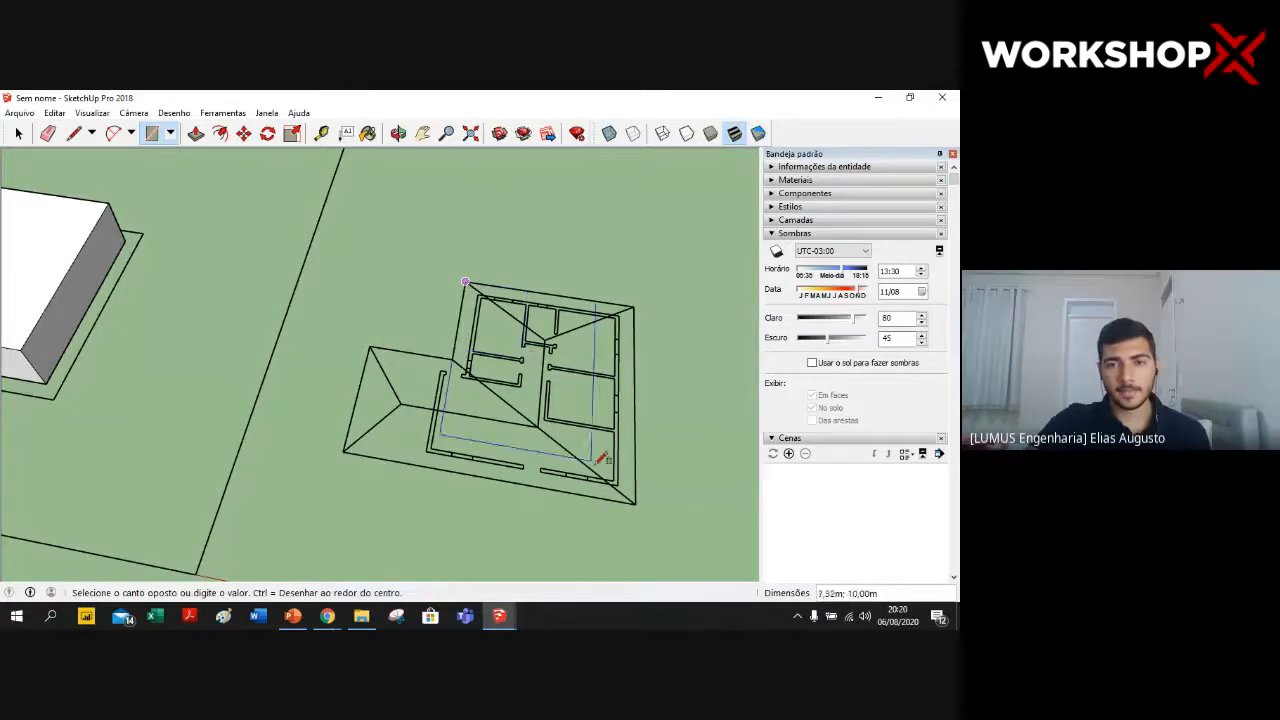
pyautogui.click(636, 503)
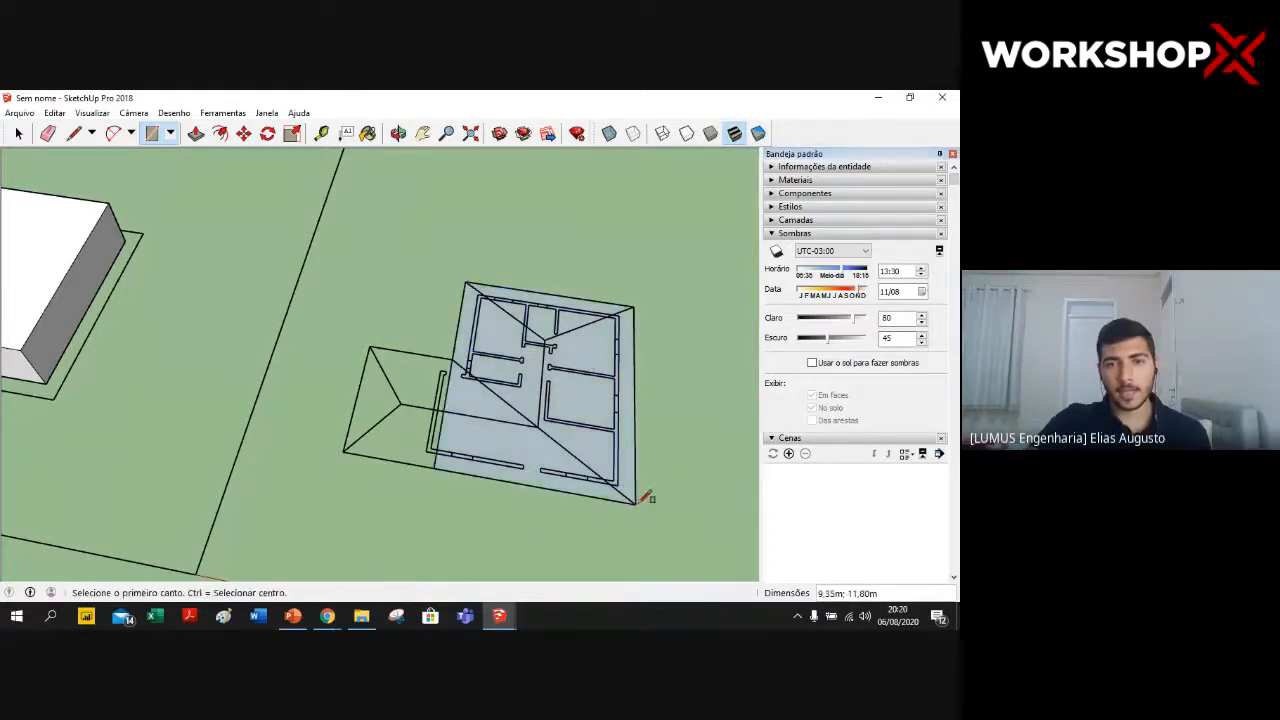
pyautogui.click(369, 347)
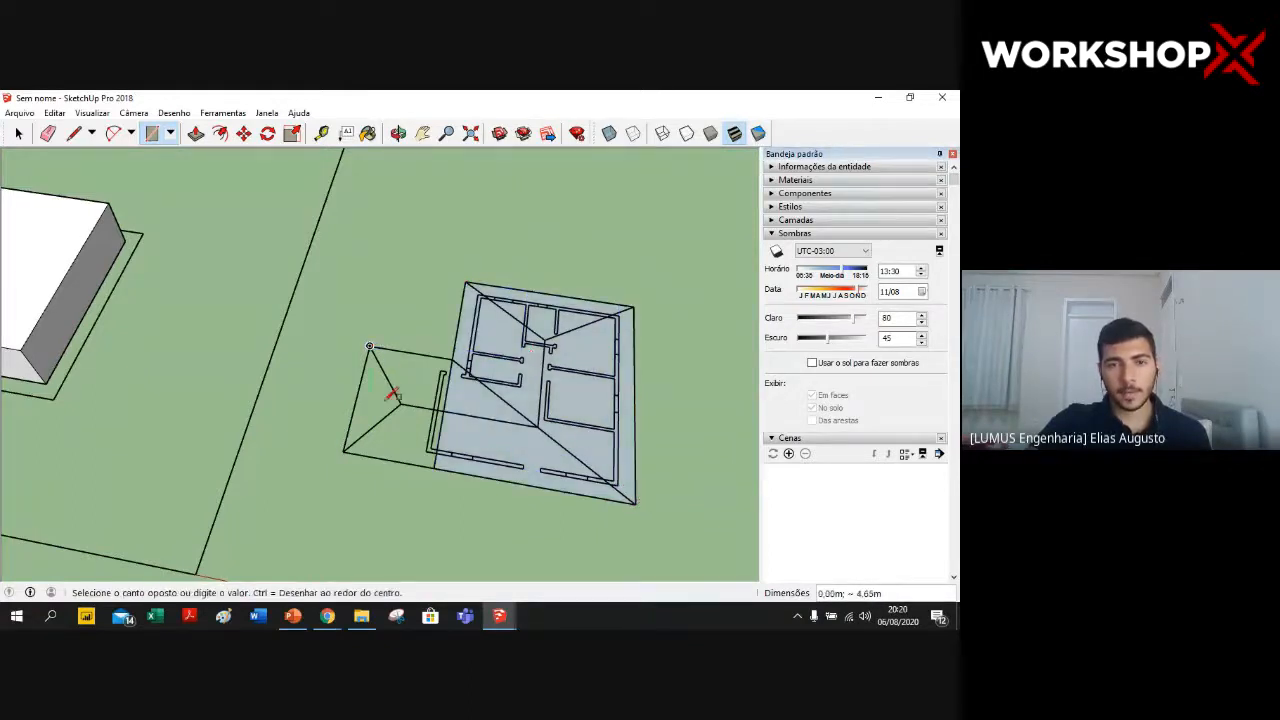
pyautogui.click(437, 464)
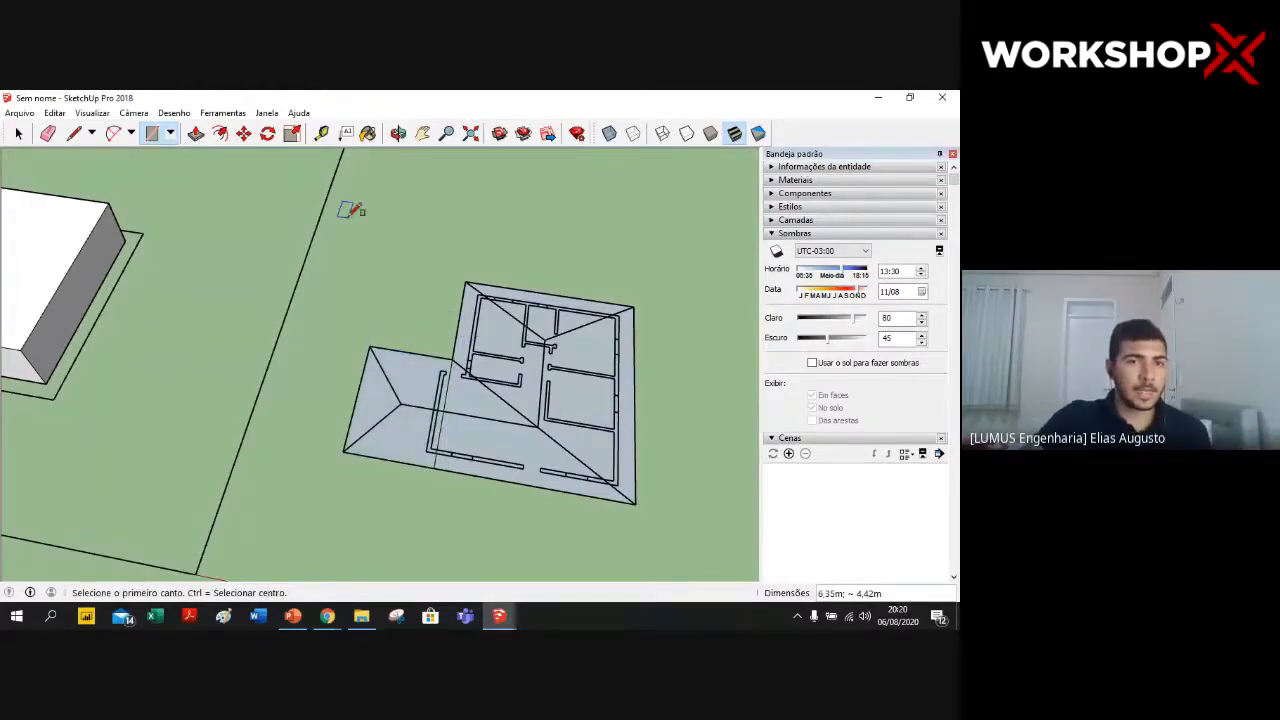
pyautogui.scroll(-5, 350, 210)
pyautogui.click(244, 133)
pyautogui.click(341, 336)
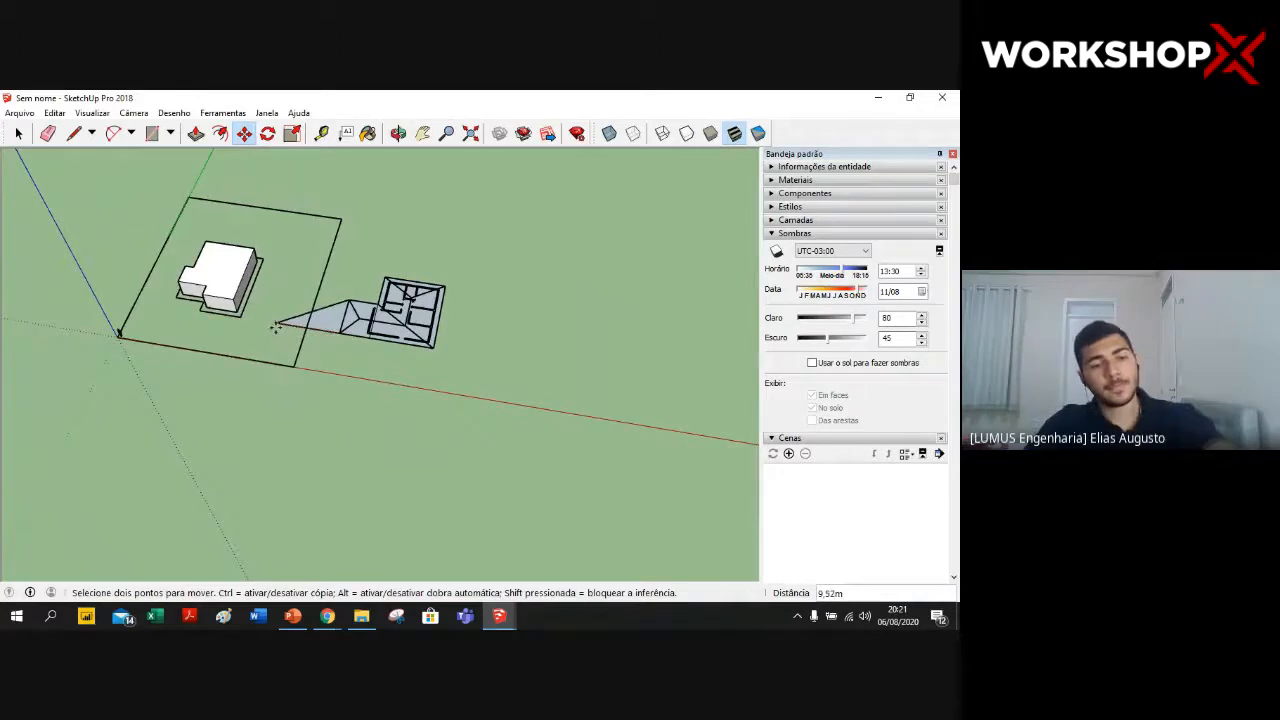
pyautogui.press('Escape')
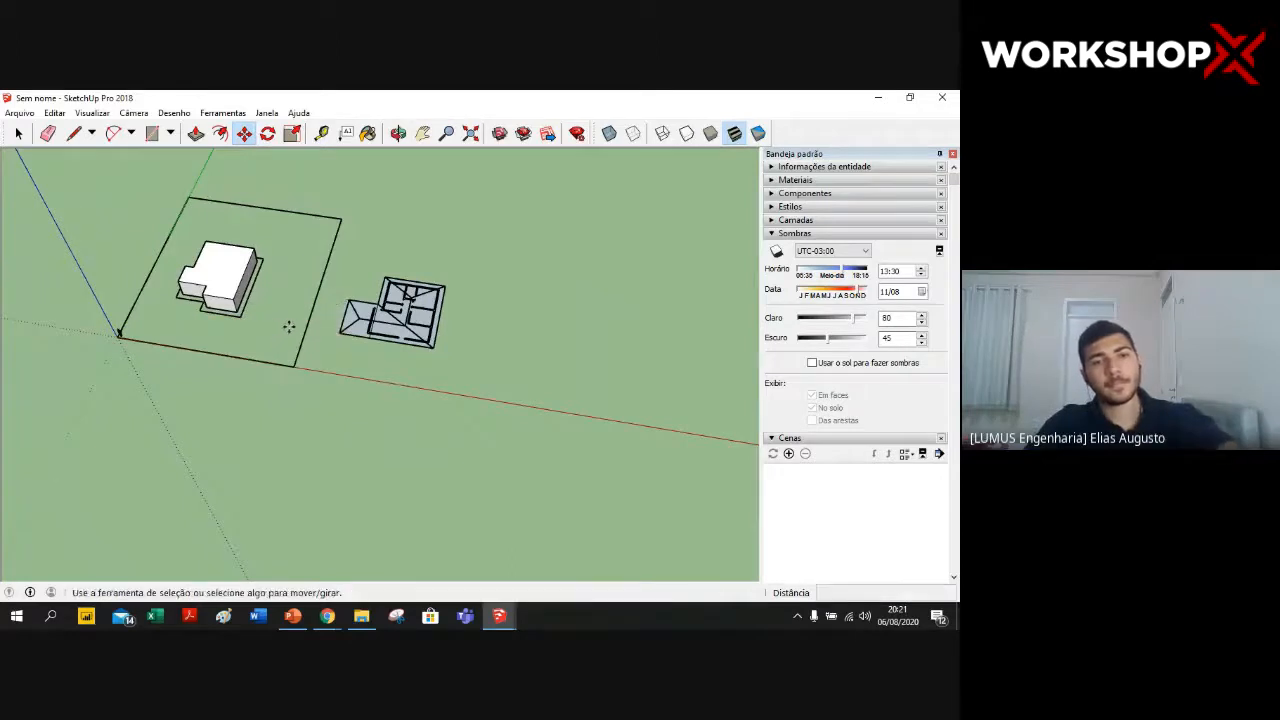
pyautogui.click(405, 324)
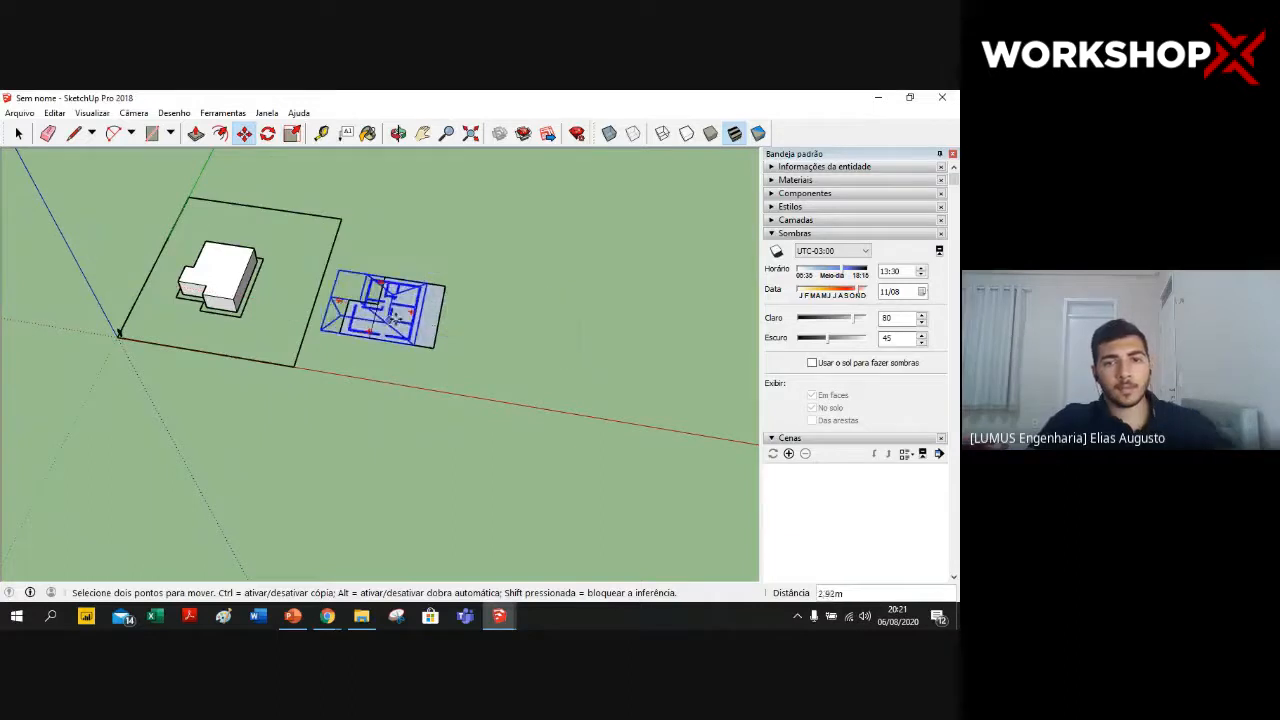
pyautogui.click(410, 318)
pyautogui.scroll(5, 339, 287)
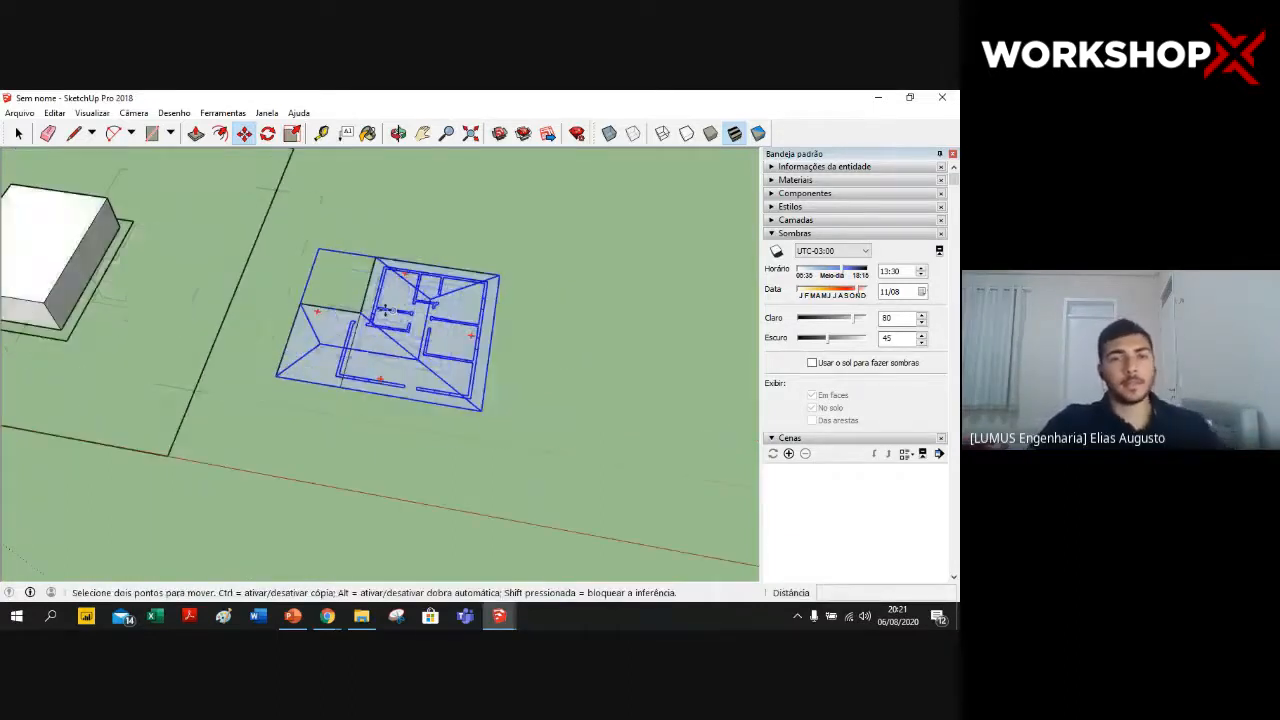
pyautogui.scroll(2, 339, 287)
pyautogui.scroll(-3, 340, 280)
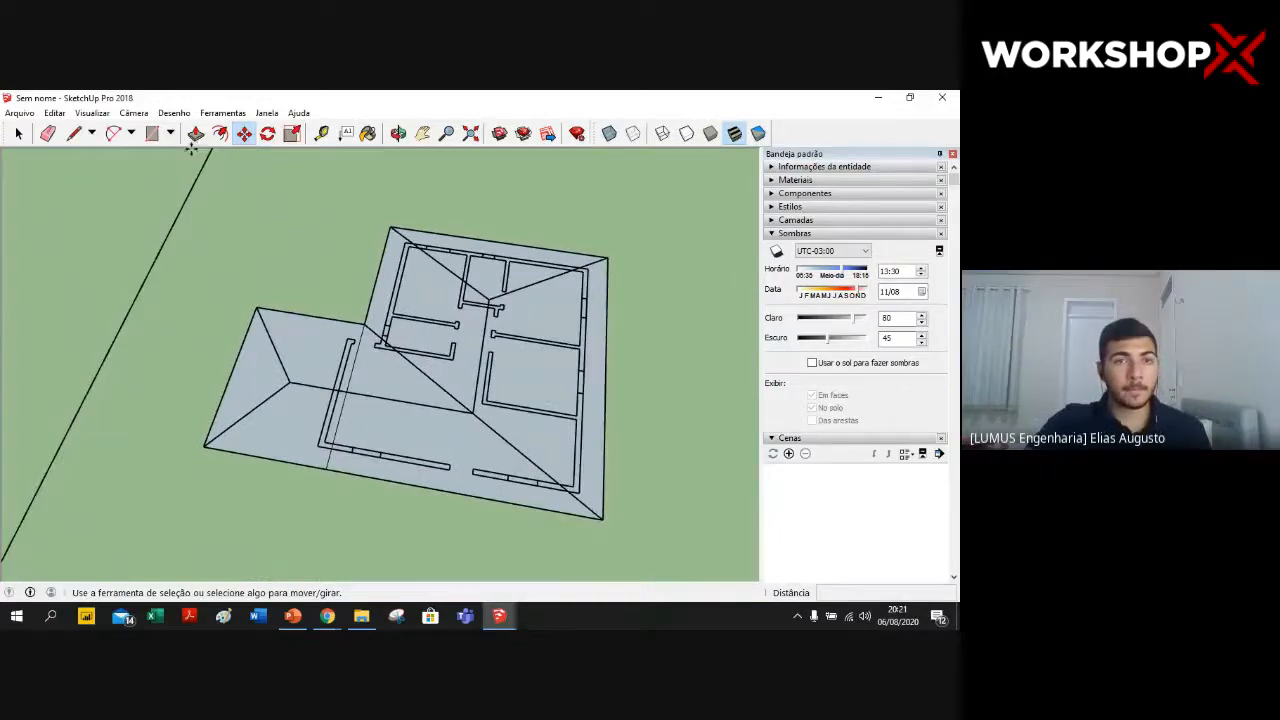
# - Trace the main block's hips and central ridge with lines, joining the ridge ends to the rectangle's four corners
pyautogui.click(76, 135)
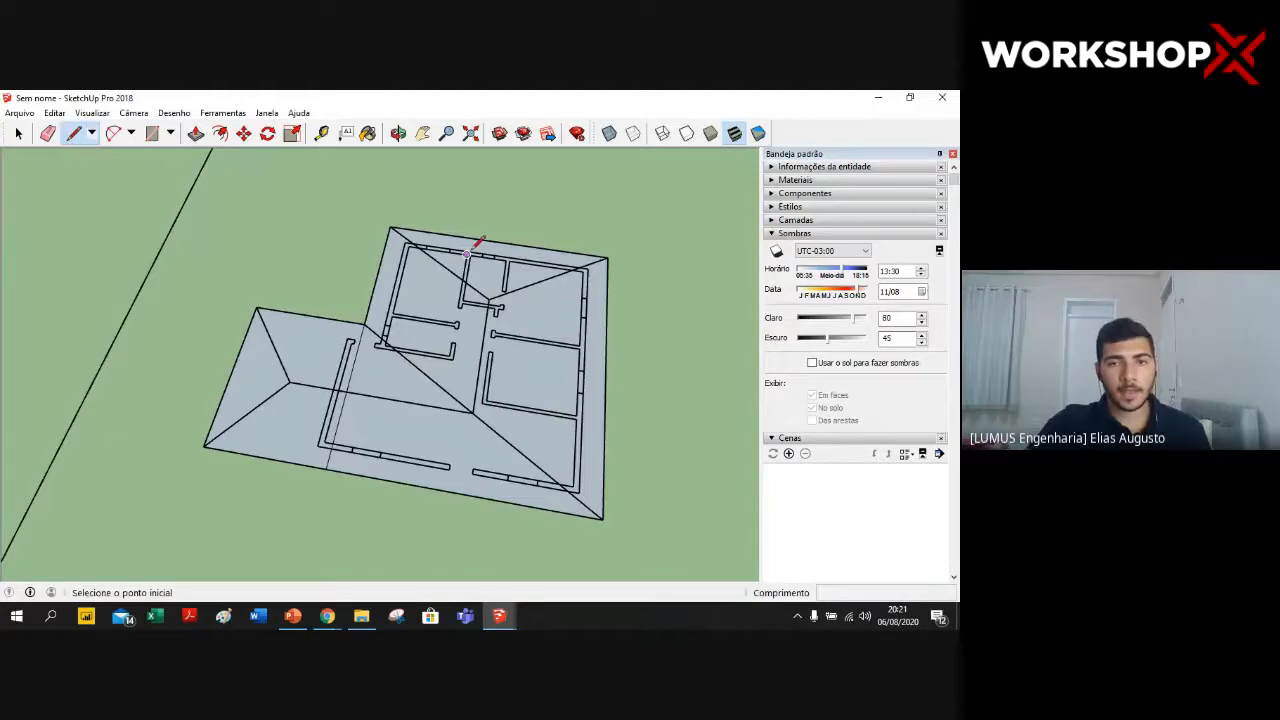
pyautogui.click(390, 226)
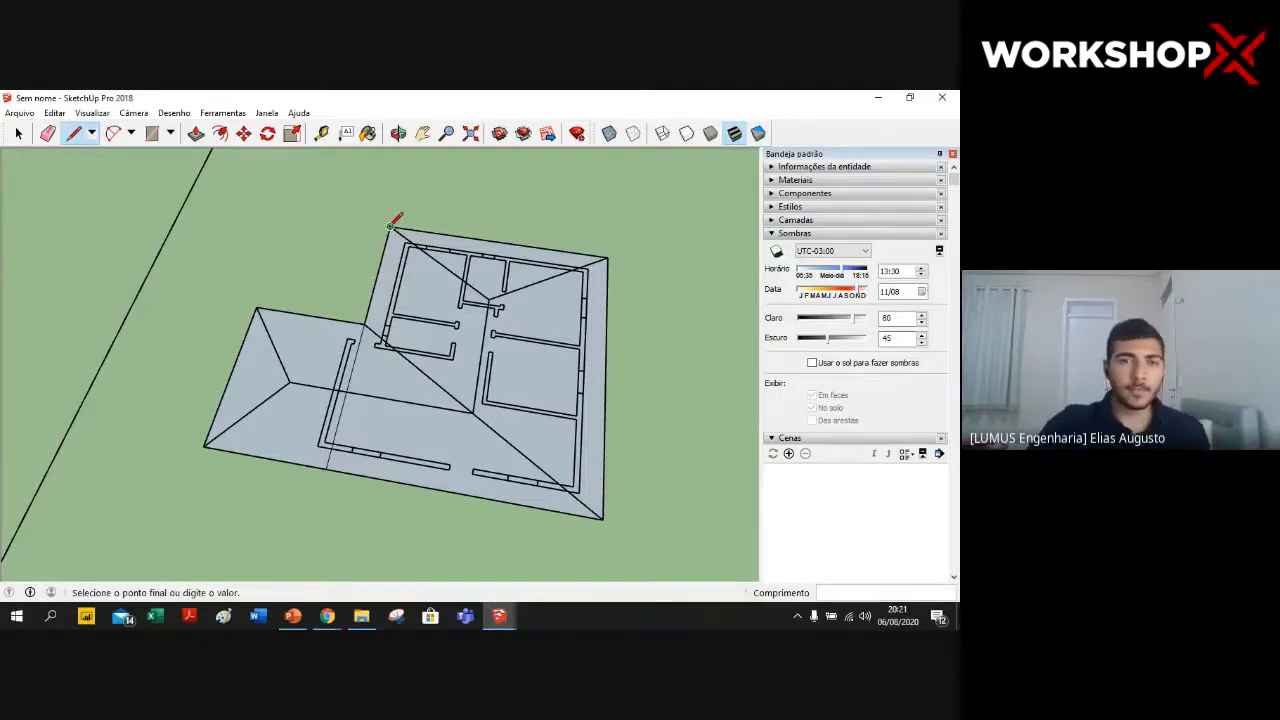
pyautogui.click(489, 297)
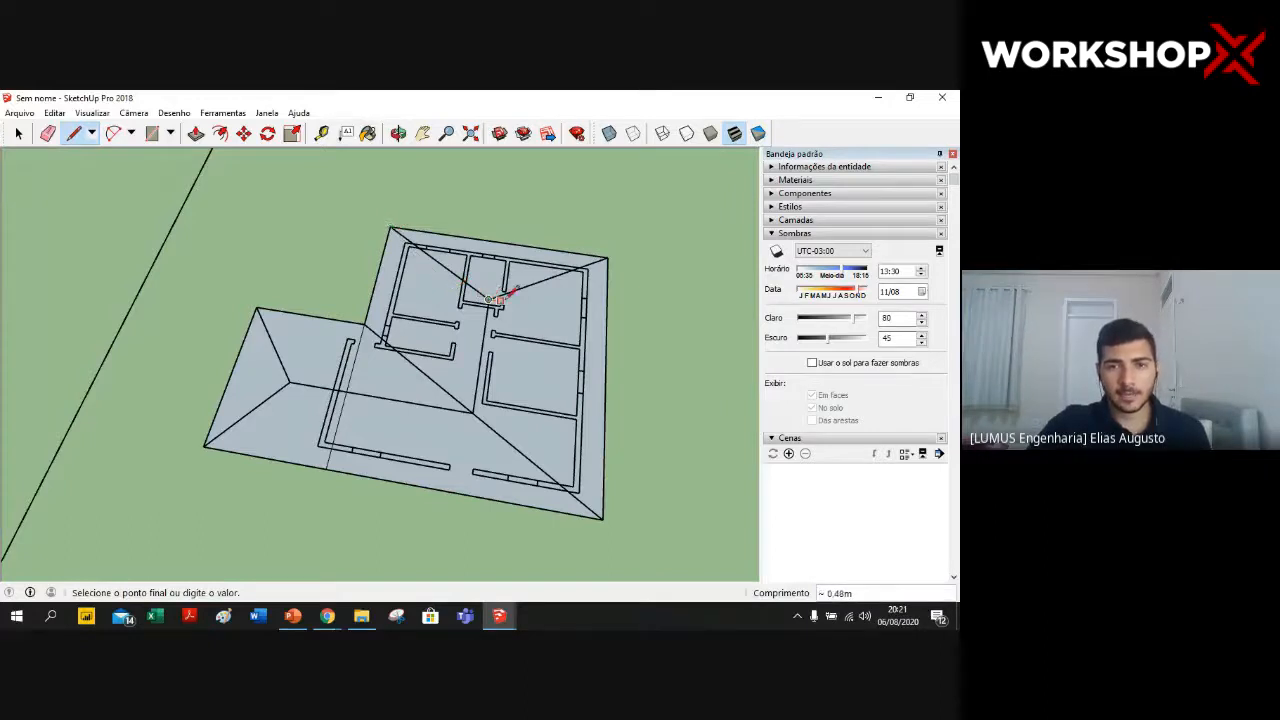
pyautogui.click(607, 258)
pyautogui.click(489, 298)
pyautogui.click(471, 412)
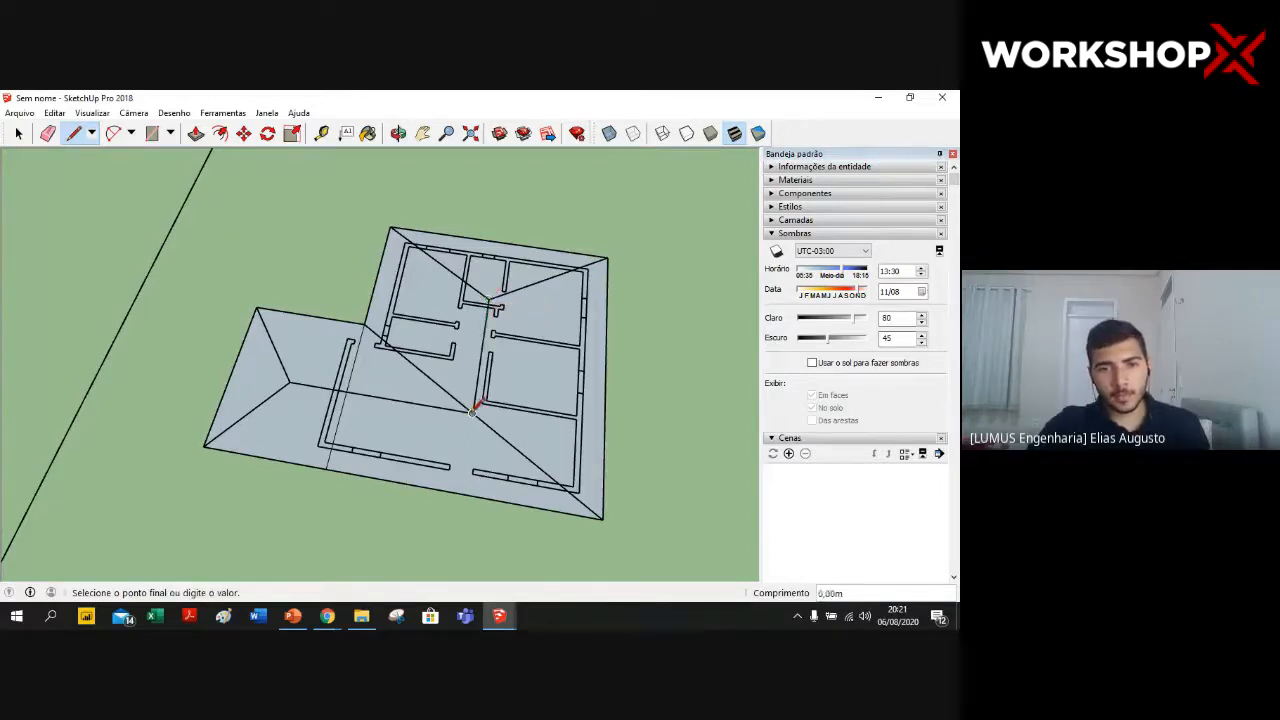
pyautogui.click(330, 466)
pyautogui.click(471, 412)
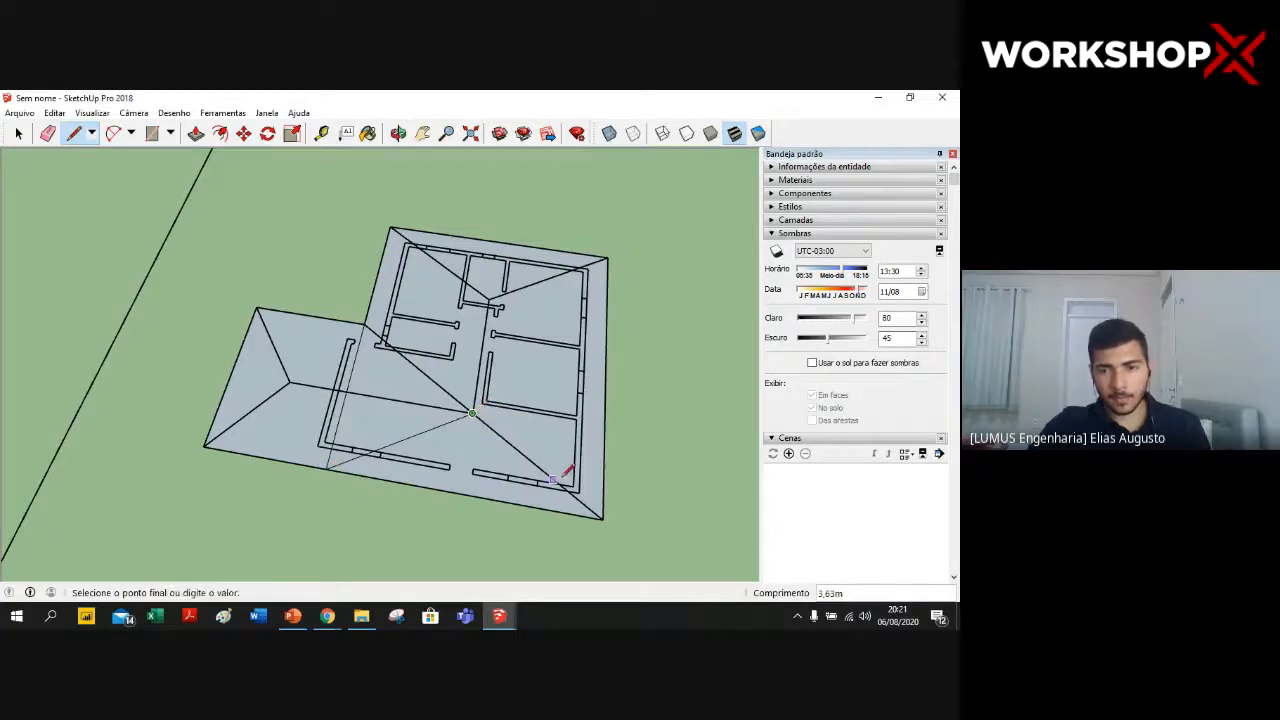
pyautogui.click(603, 518)
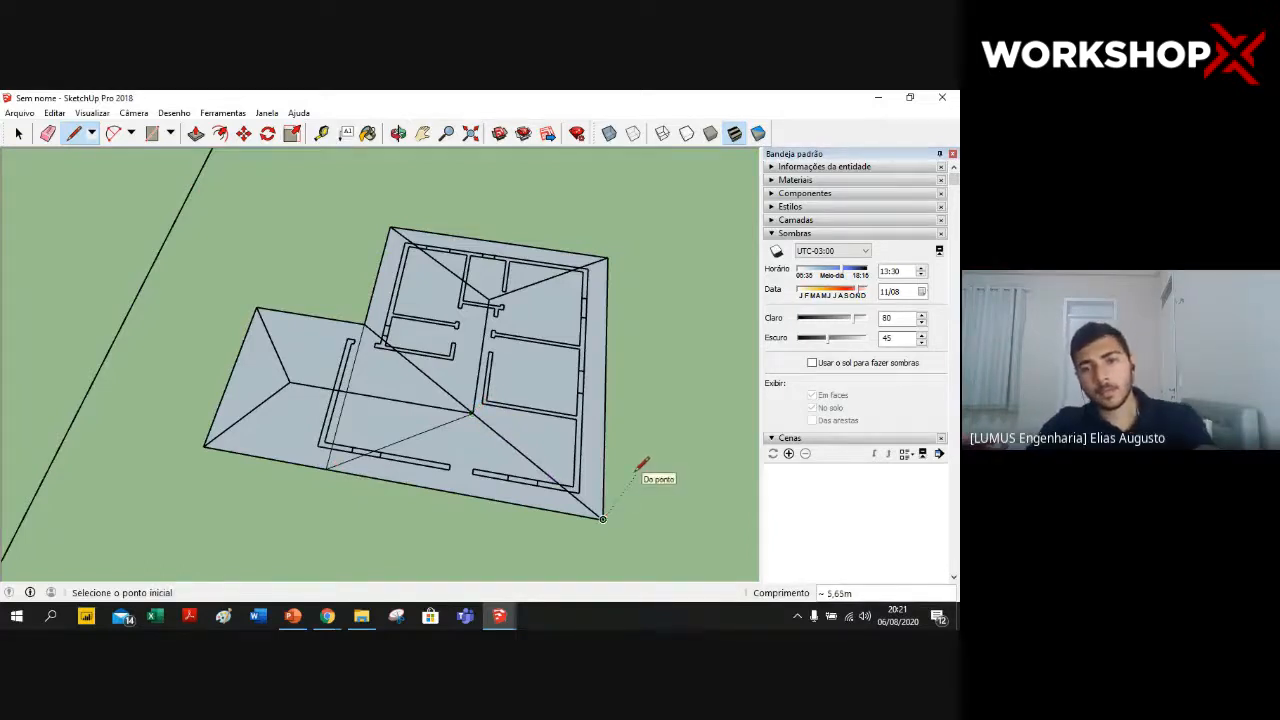
pyautogui.press('space')
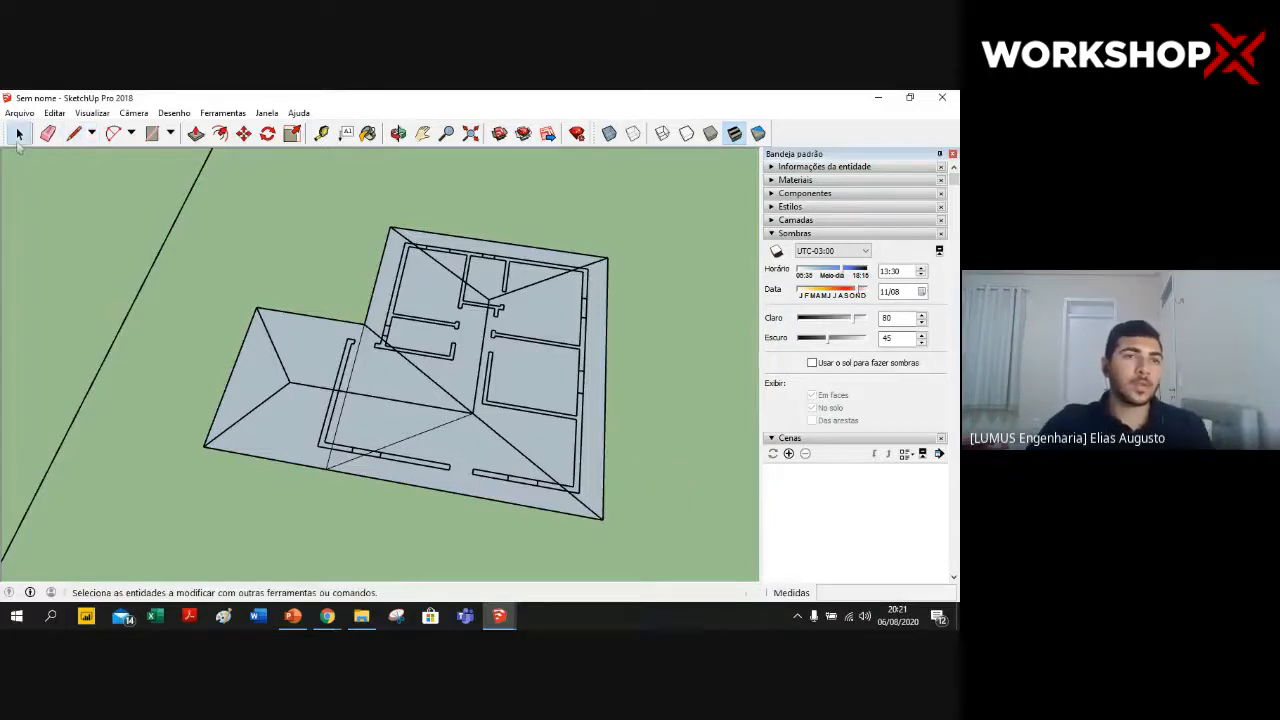
# - Move the main block's central ridge line straight up by 2 m to raise the hip roof
pyautogui.click(244, 134)
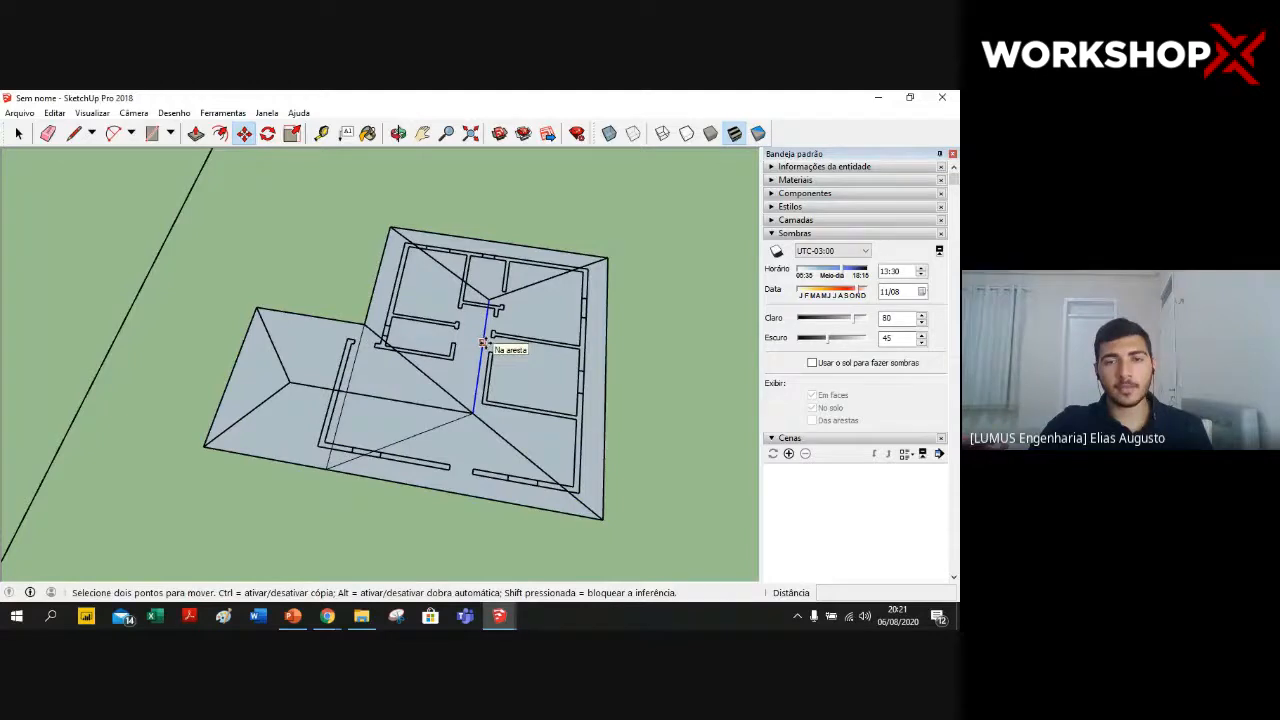
pyautogui.moveTo(481, 343); pyautogui.dragTo(470, 266, button='middle')
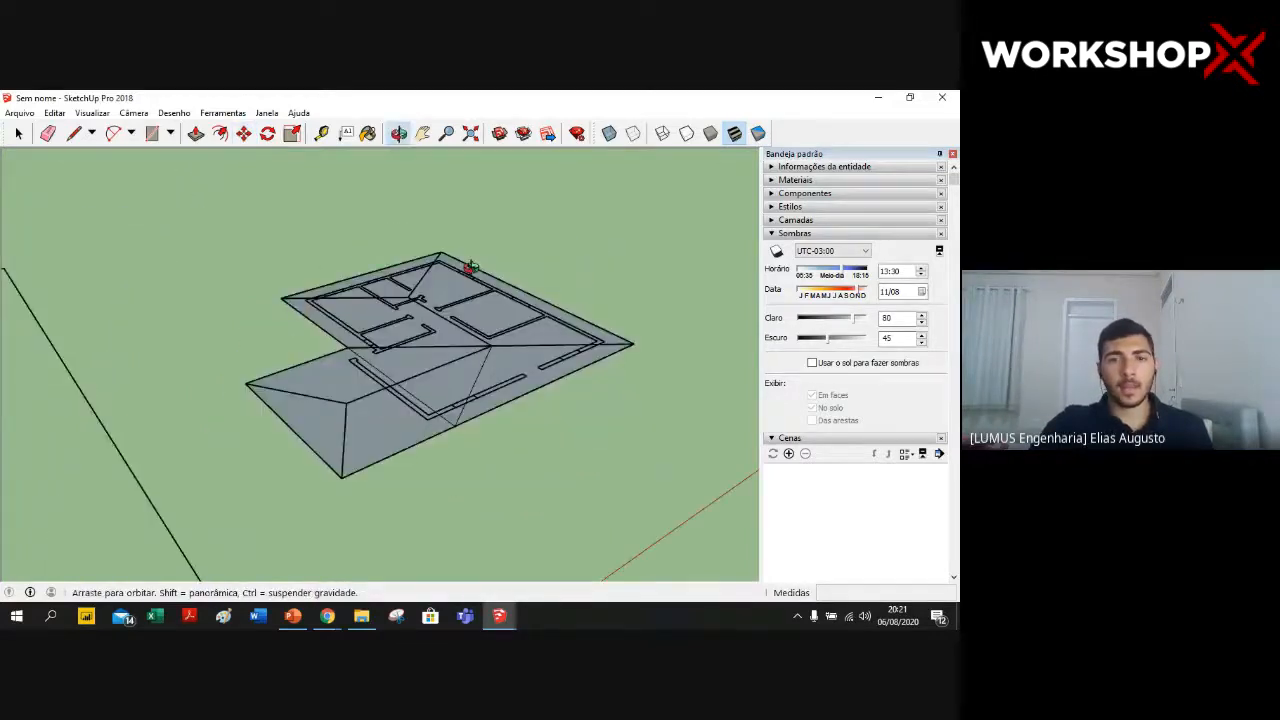
pyautogui.scroll(1, 417, 278)
pyautogui.click(455, 331)
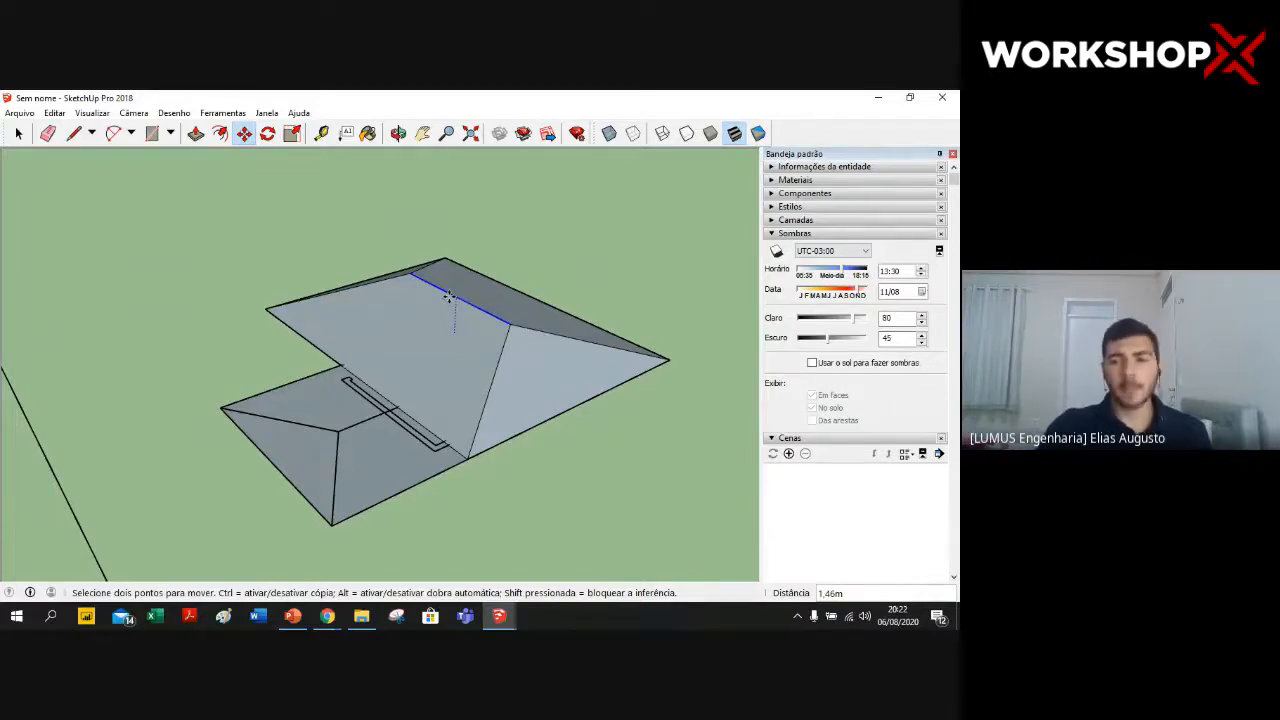
pyautogui.press('Return')
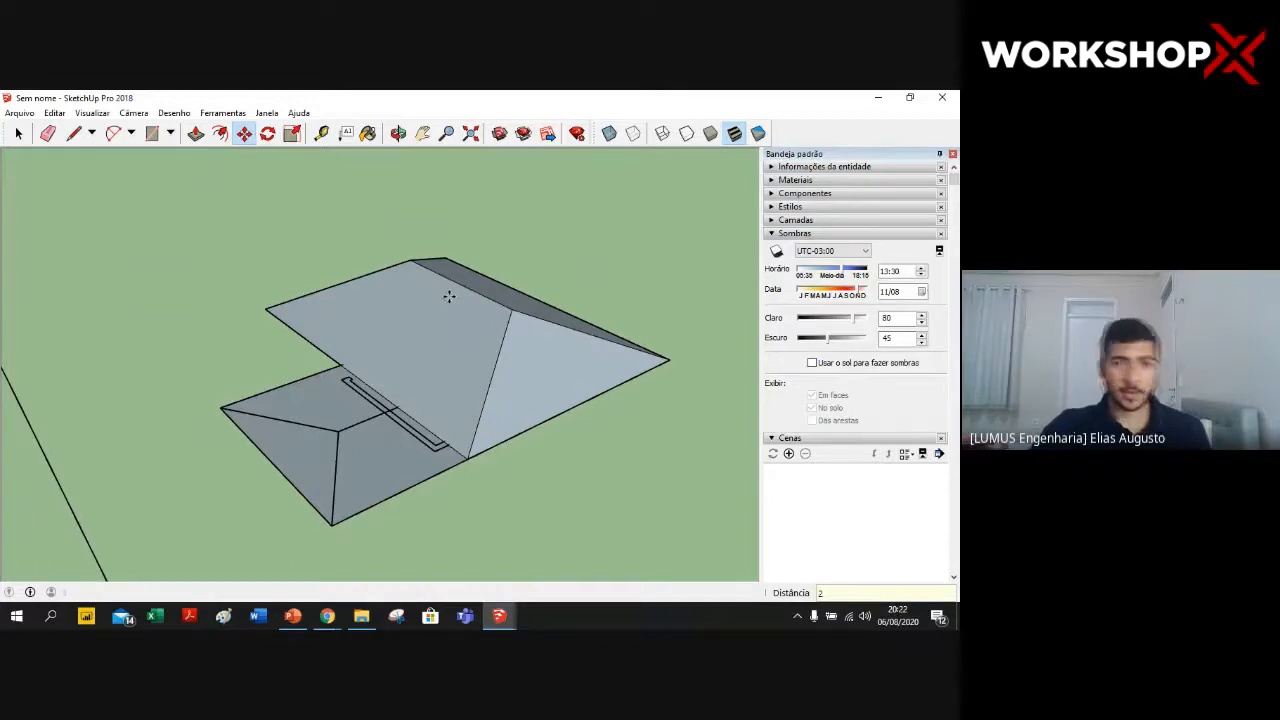
# - Draw a valley line from the raised ridge's end down to the inner corner where the side wing meets the main roof
pyautogui.press('o')
pyautogui.moveTo(227, 242); pyautogui.dragTo(580, 277)
pyautogui.press('m')
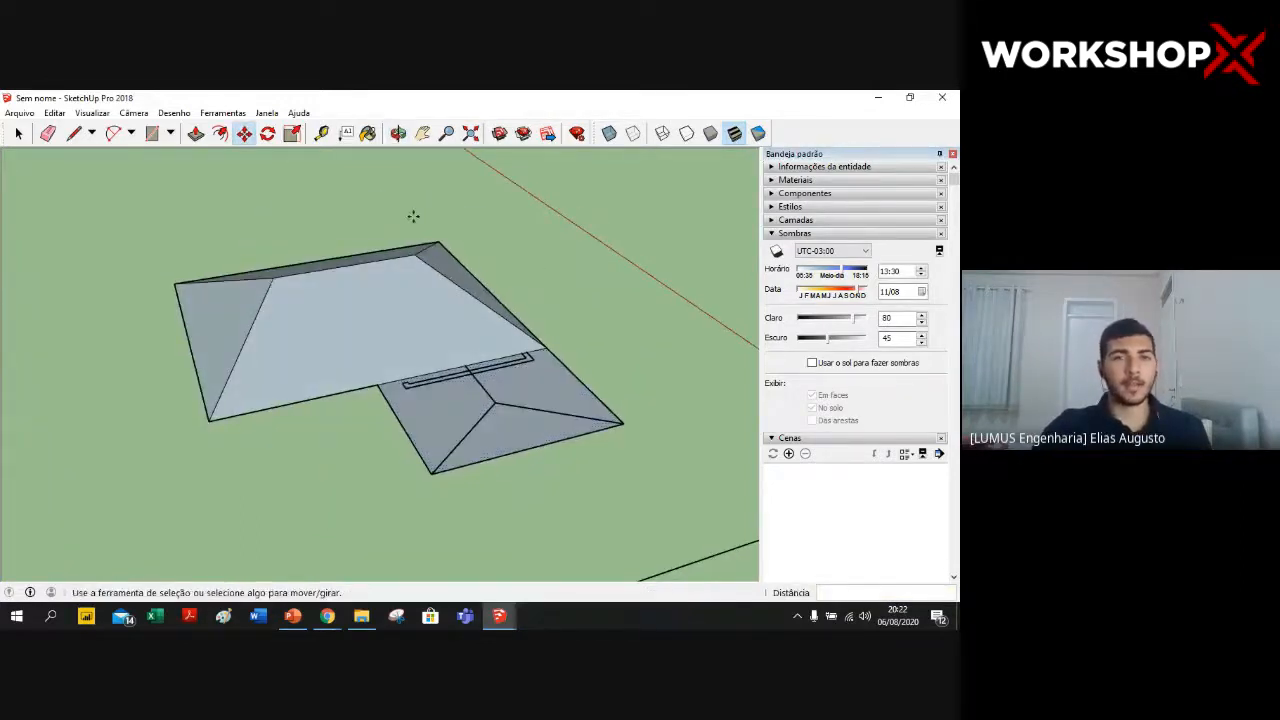
pyautogui.click(73, 133)
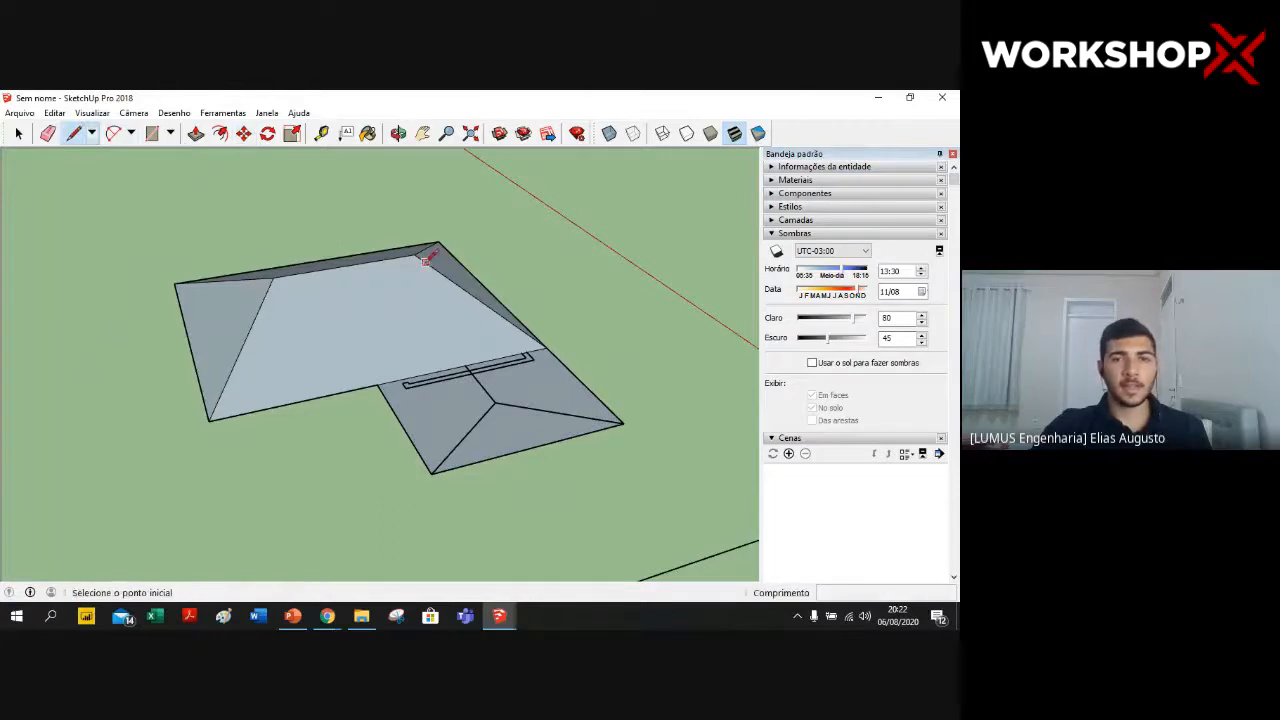
pyautogui.click(429, 250)
pyautogui.click(379, 385)
pyautogui.click(18, 133)
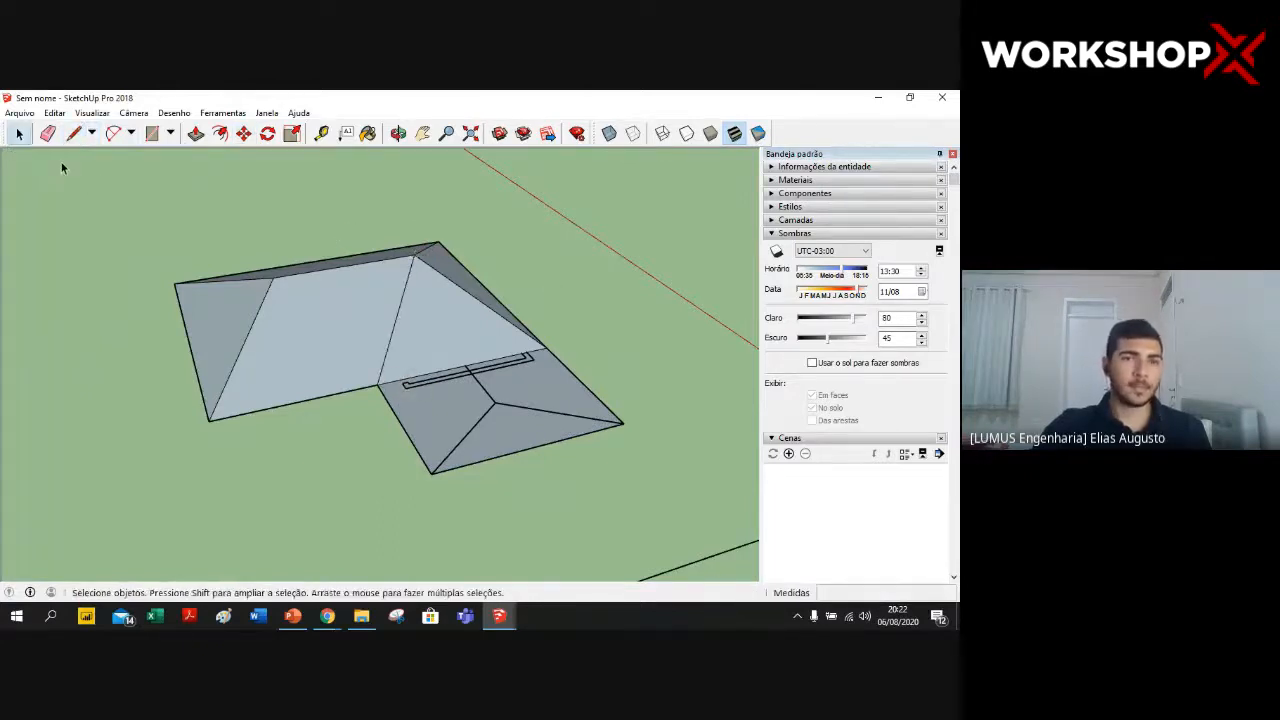
# - Push/Pull the triangular roof face beside the side wing outward by about 3.24 m
pyautogui.moveTo(505, 267); pyautogui.dragTo(271, 180, button='middle')
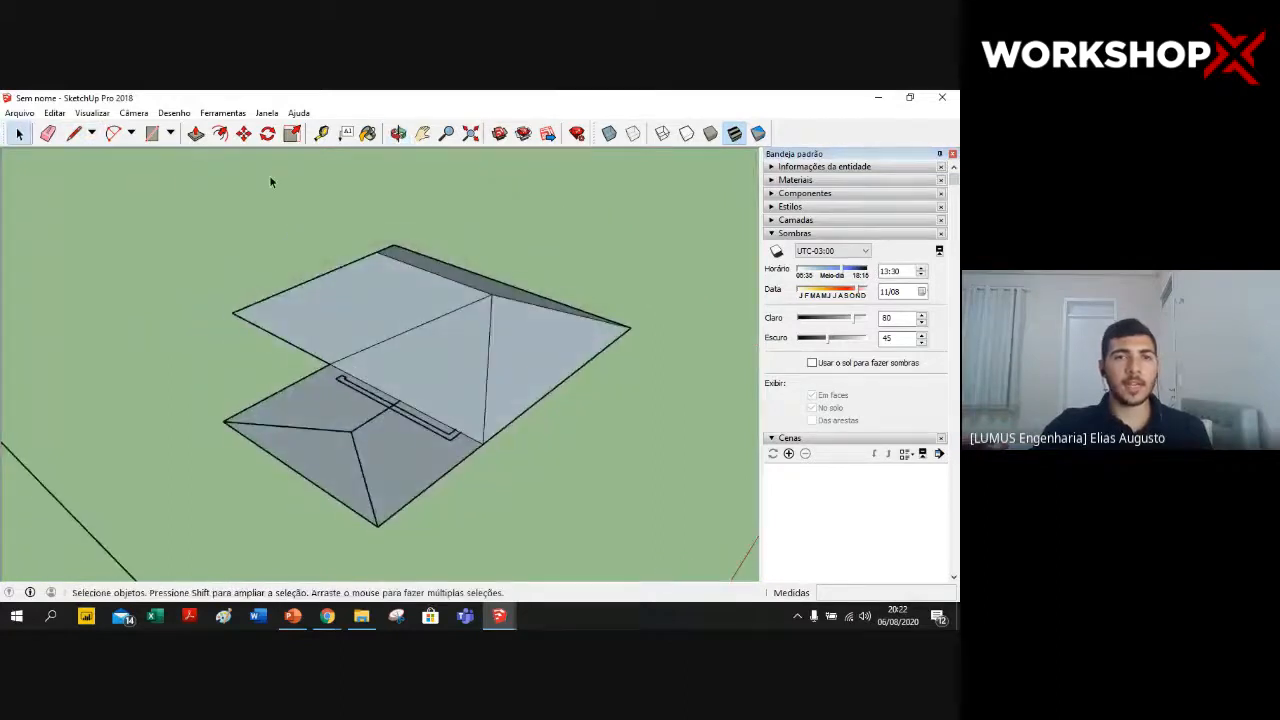
pyautogui.click(197, 134)
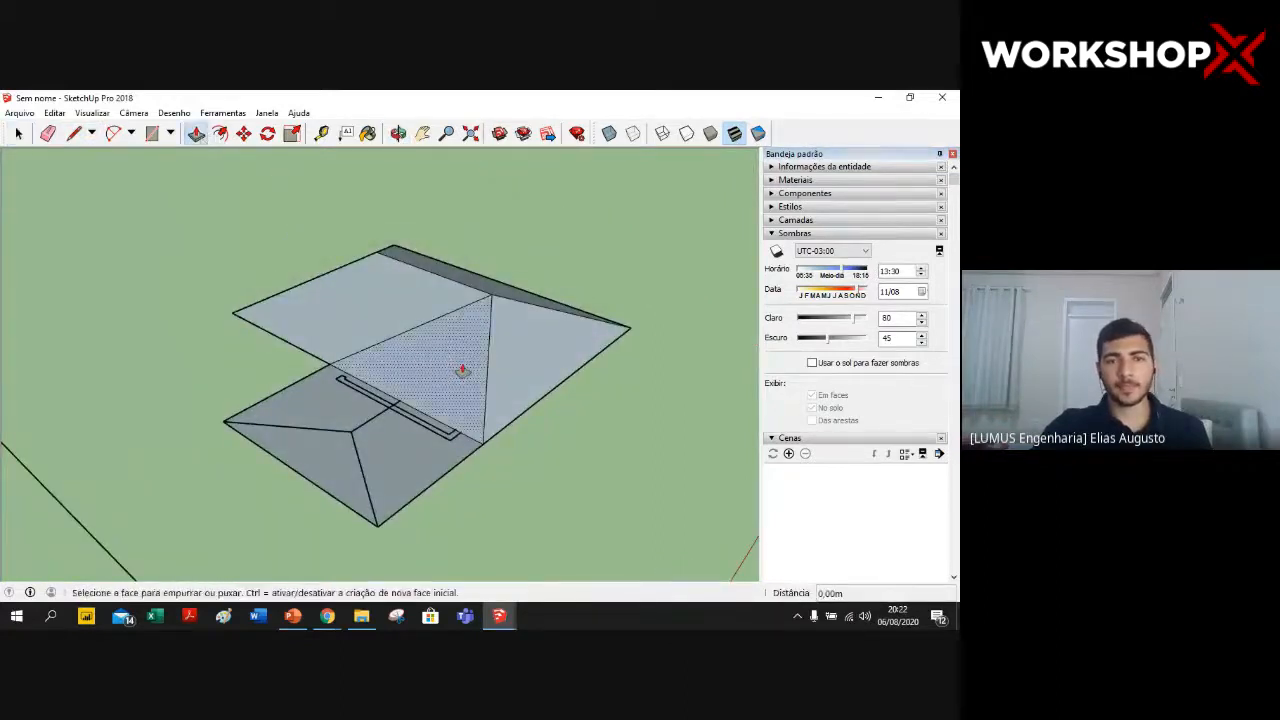
pyautogui.moveTo(462, 370); pyautogui.dragTo(348, 342)
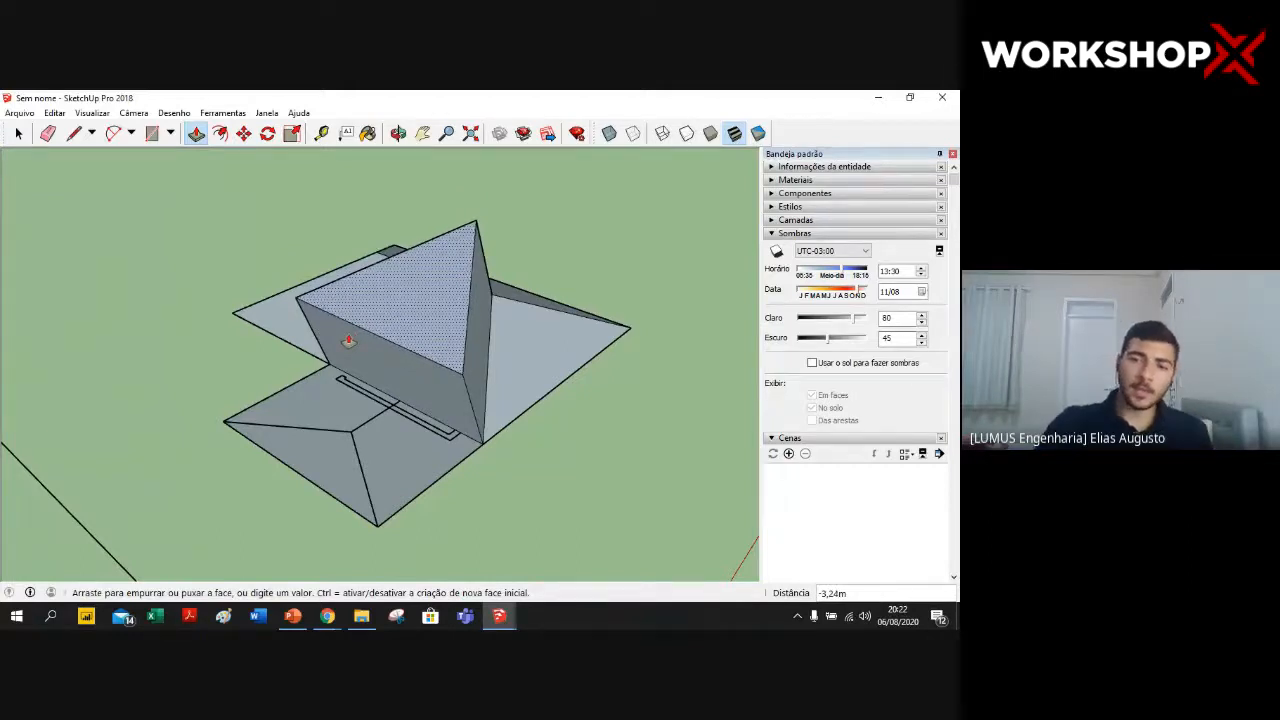
pyautogui.moveTo(348, 342); pyautogui.dragTo(349, 337)
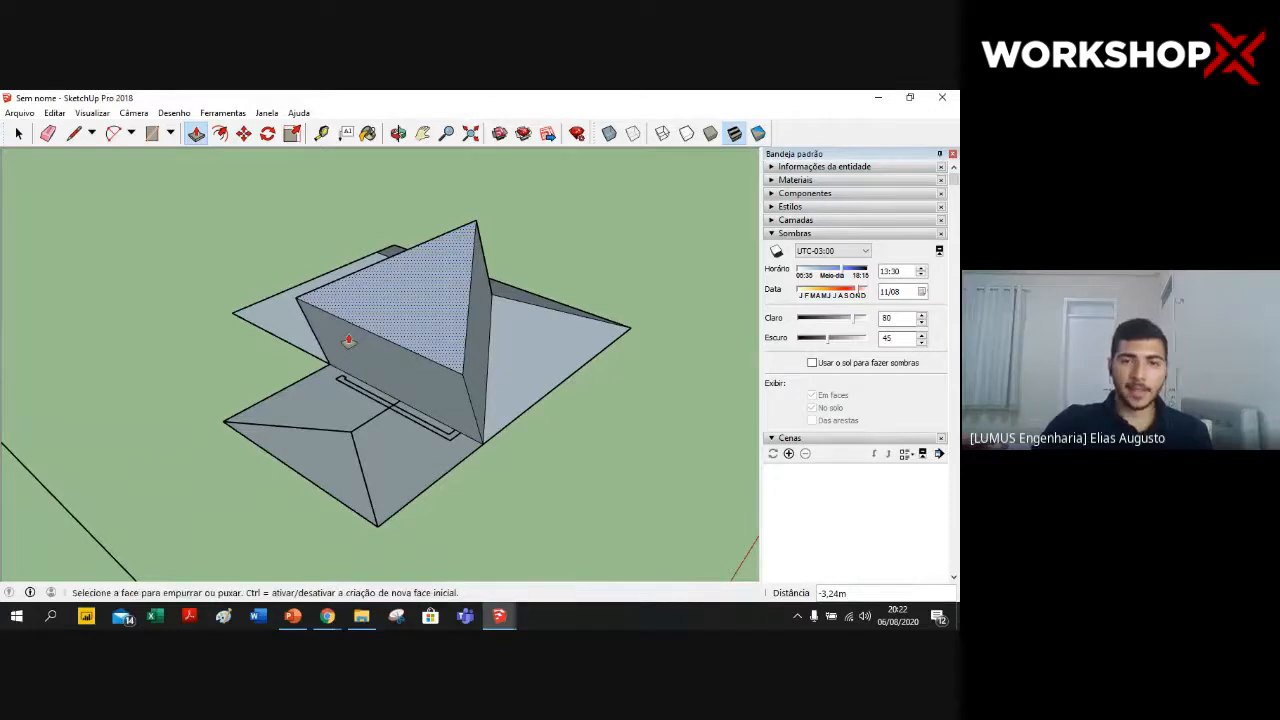
# - Move the extruded triangular end face down onto the side wing's outer edge to form its hipped roof end
pyautogui.moveTo(603, 414); pyautogui.dragTo(455, 385, button='middle')
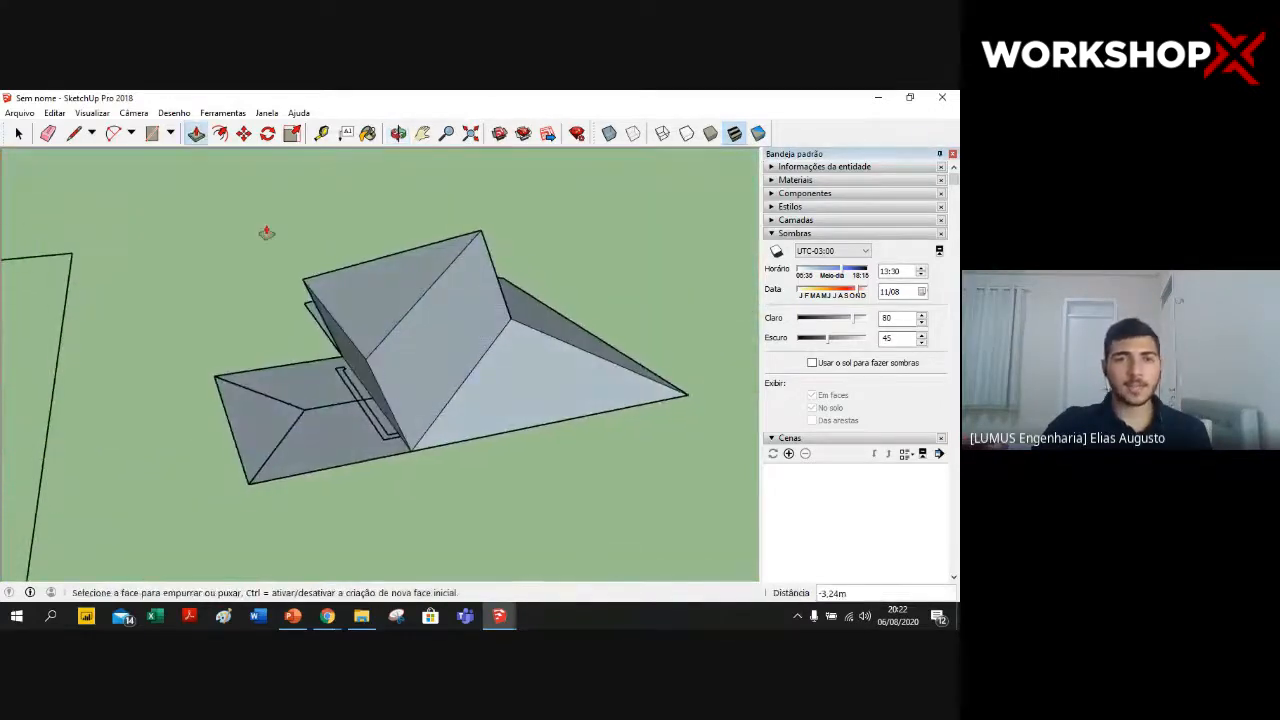
pyautogui.press('space')
pyautogui.click(421, 297)
pyautogui.keyDown('shift'); pyautogui.click(393, 290); pyautogui.keyUp('shift')
pyautogui.click(72, 232)
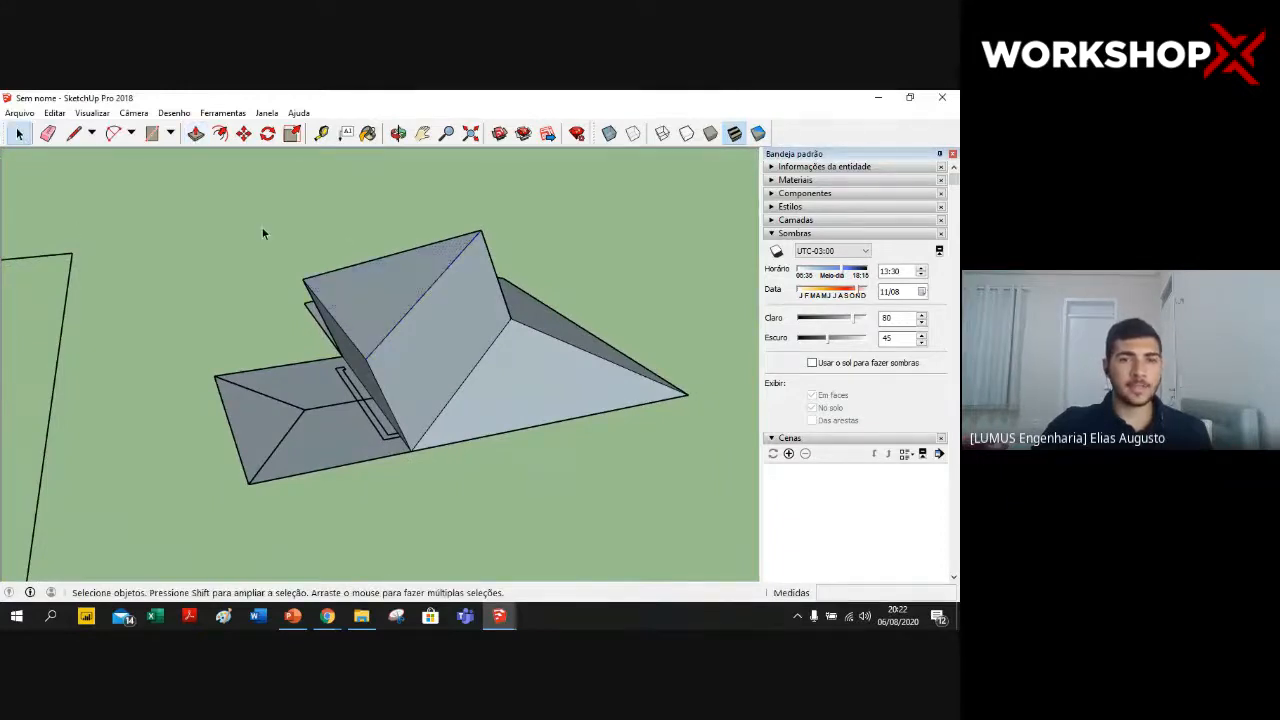
pyautogui.keyDown('shift'); pyautogui.click(390, 290); pyautogui.keyUp('shift')
pyautogui.click(244, 133)
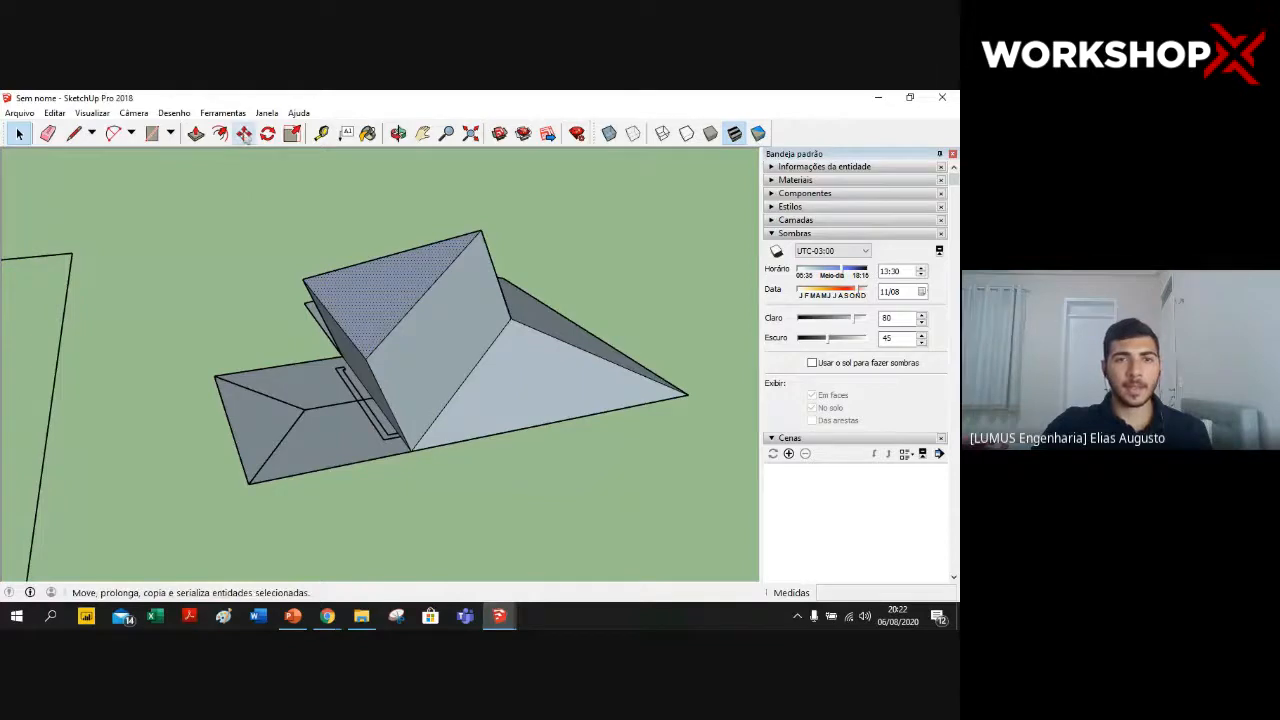
pyautogui.click(330, 312)
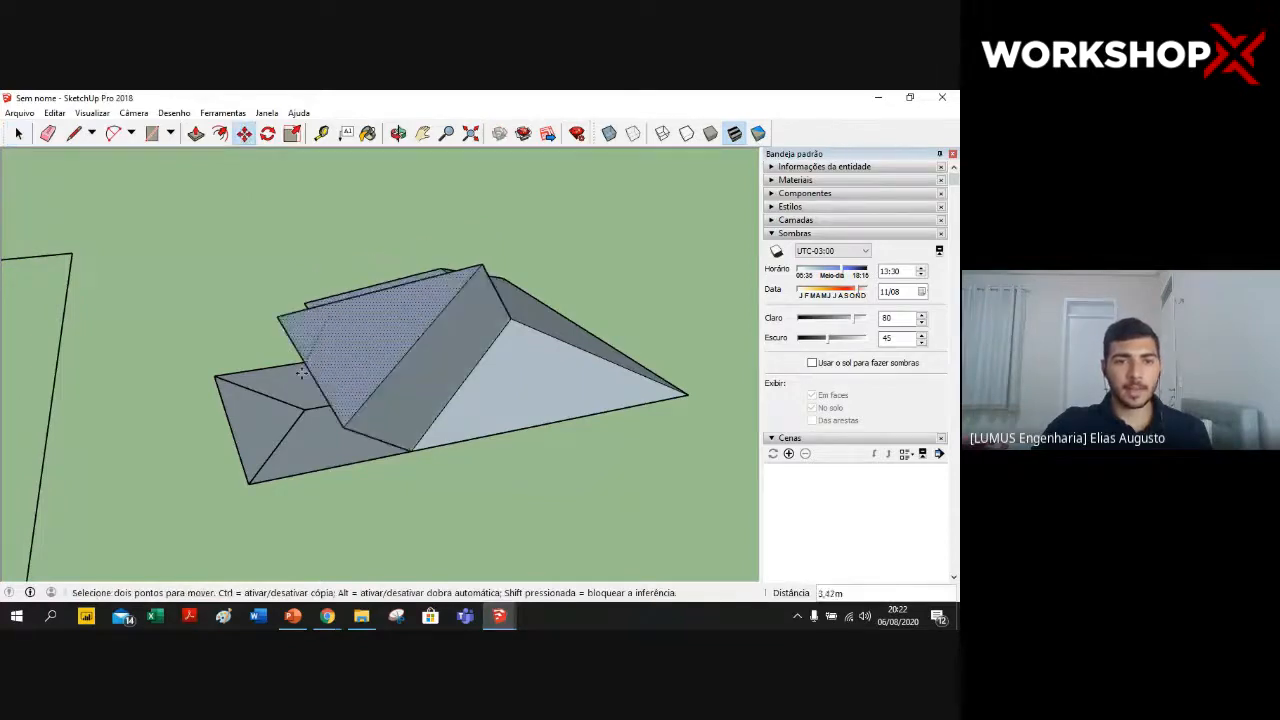
pyautogui.moveTo(199, 327); pyautogui.dragTo(340, 485, button='middle')
pyautogui.click(340, 485)
pyautogui.click(18, 134)
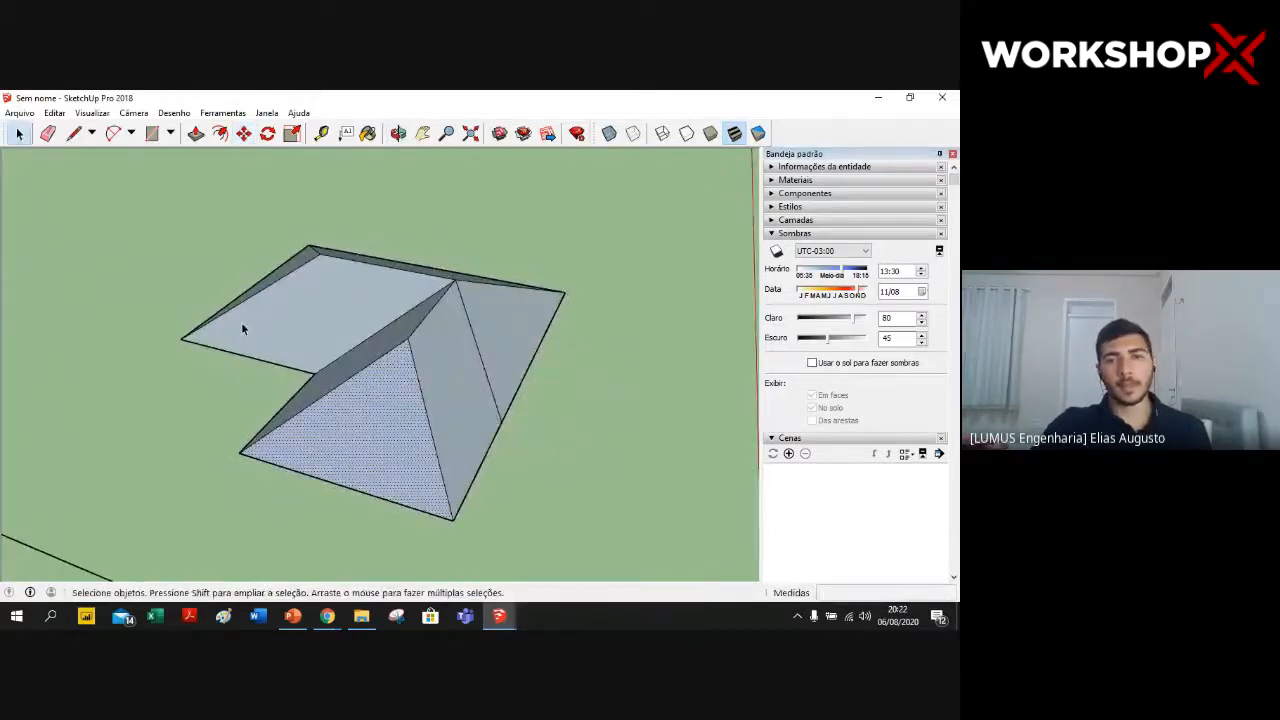
pyautogui.moveTo(634, 369)
pyautogui.mouseDown(button='middle')
pyautogui.moveTo(603, 430)
pyautogui.moveTo(343, 451)
pyautogui.moveTo(251, 291)
pyautogui.moveTo(197, 443)
pyautogui.moveTo(340, 400)
pyautogui.mouseUp(button='middle')
pyautogui.moveTo(623, 234); pyautogui.dragTo(391, 331, button='middle')
pyautogui.scroll(-3, 414, 340)
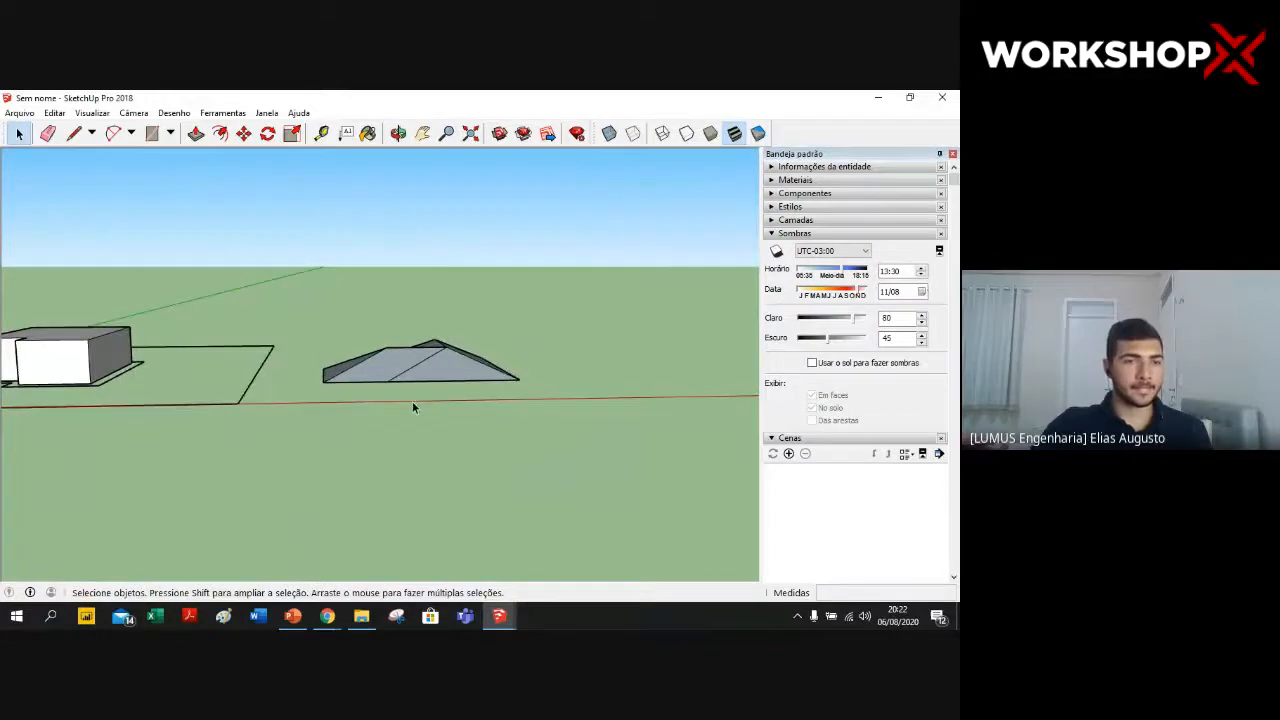
pyautogui.scroll(2, 537, 313)
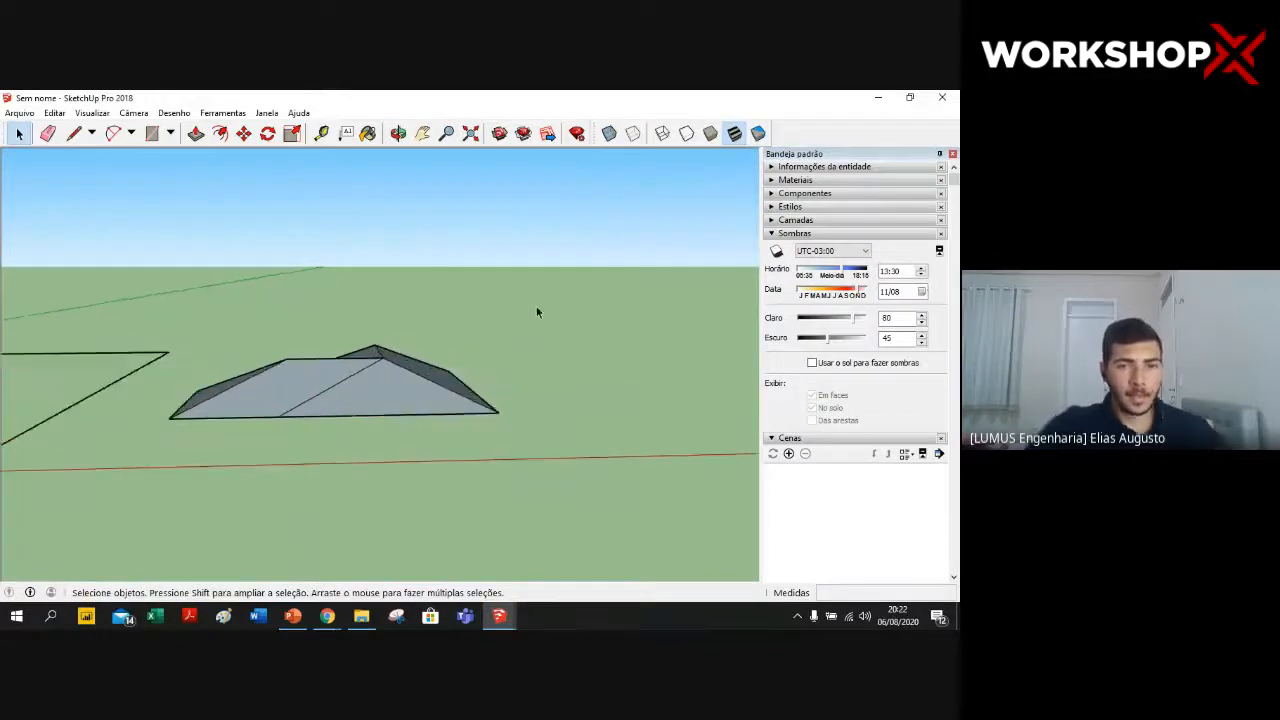
pyautogui.click(244, 133)
pyautogui.click(498, 416)
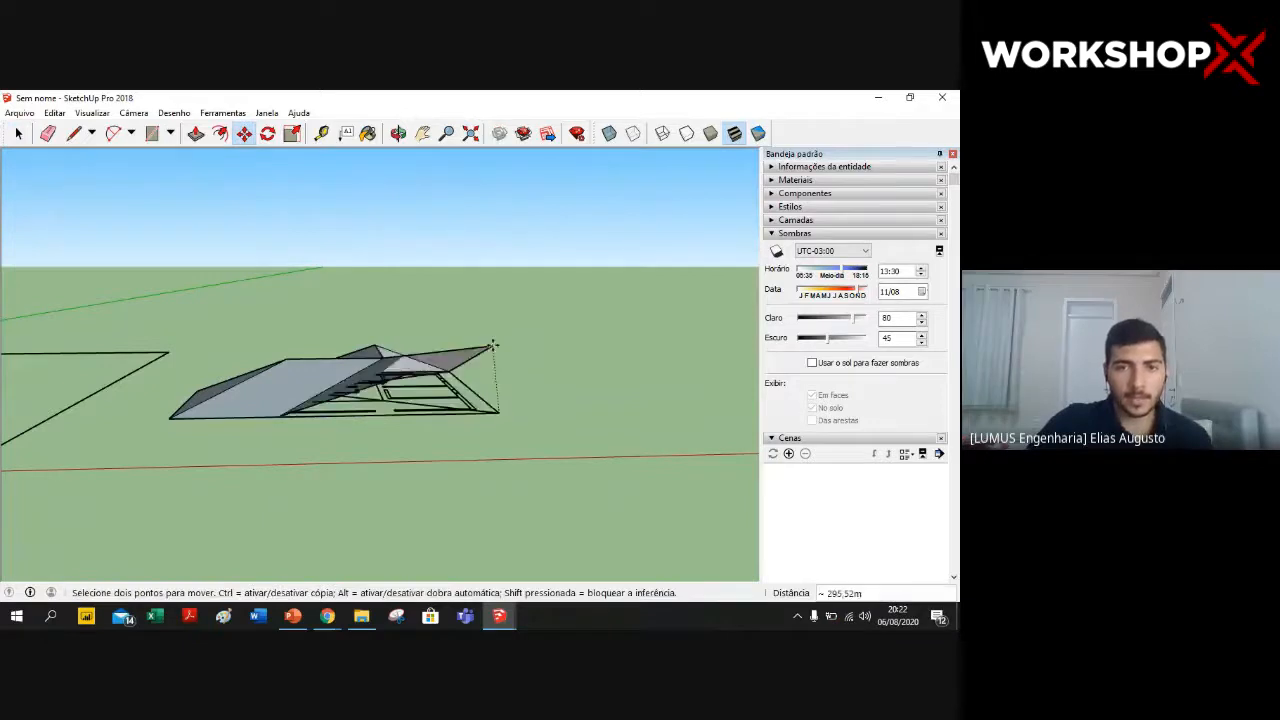
pyautogui.press('Escape')
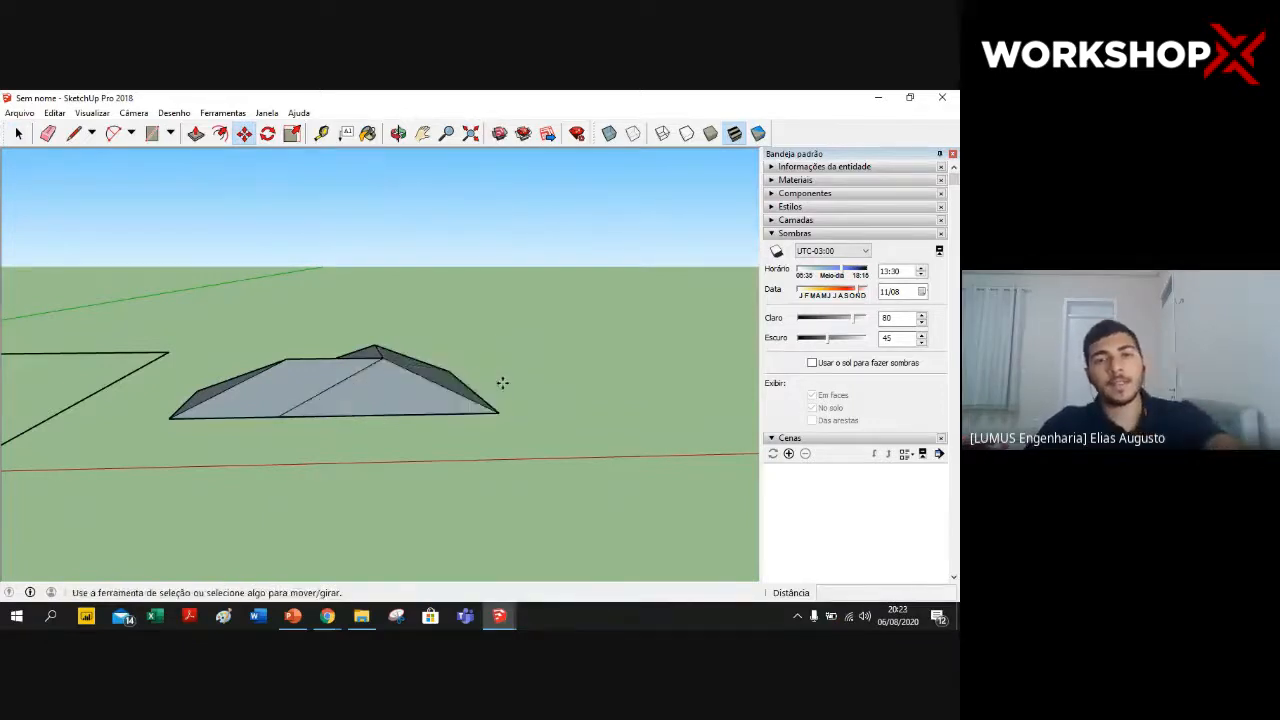
pyautogui.press('space')
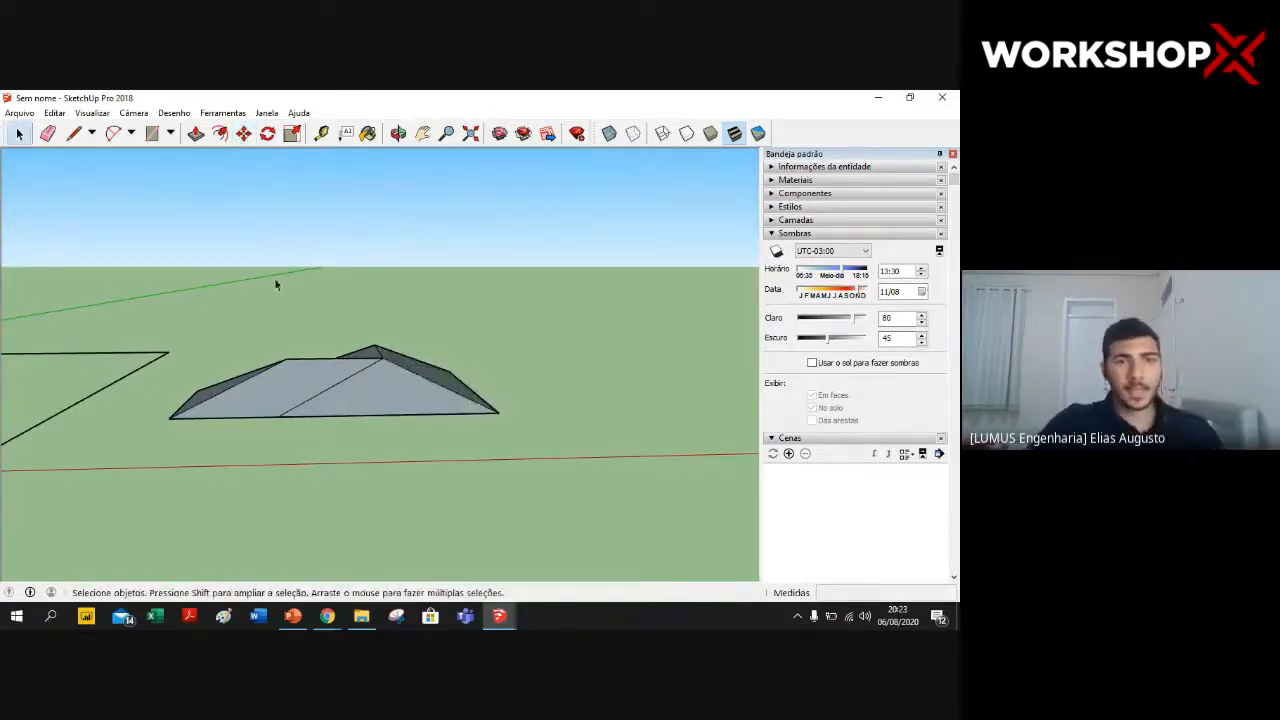
# - Select all the faces and edges of the roof and make them a group
pyautogui.moveTo(292, 276); pyautogui.dragTo(230, 463, button='middle')
pyautogui.moveTo(156, 500); pyautogui.dragTo(541, 274)
pyautogui.rightClick(440, 357)
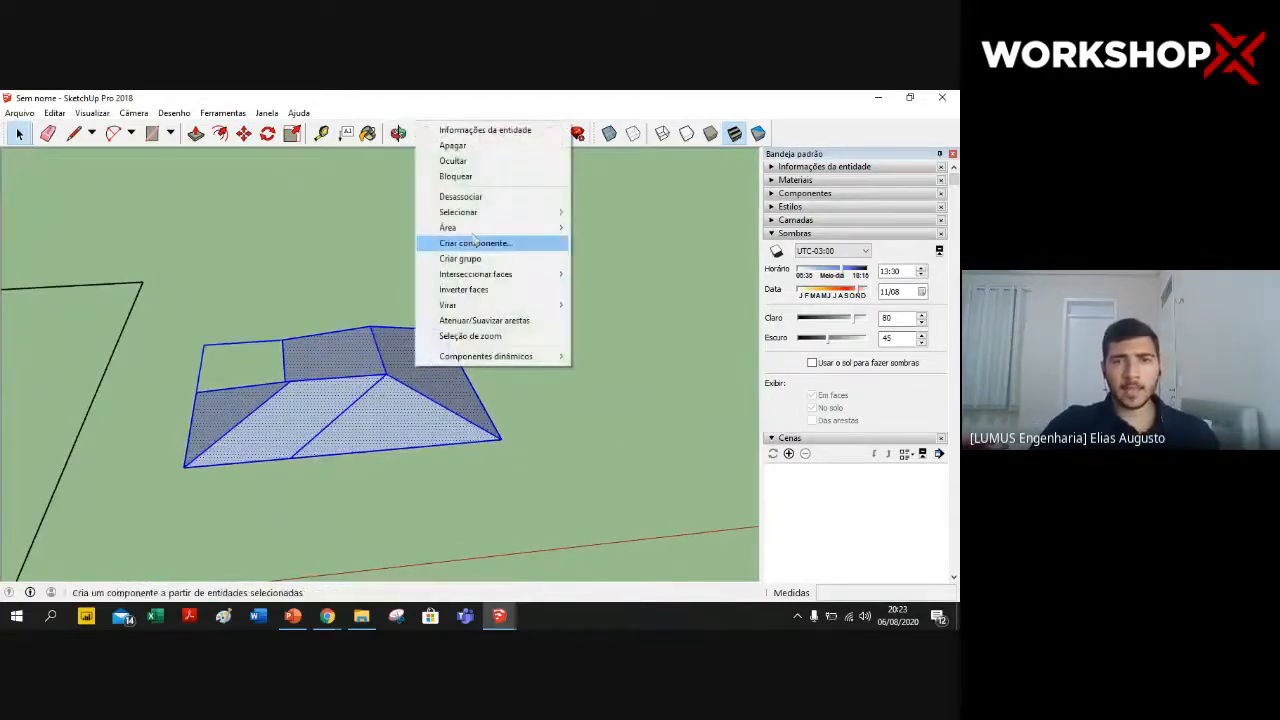
pyautogui.click(501, 274)
pyautogui.click(558, 390)
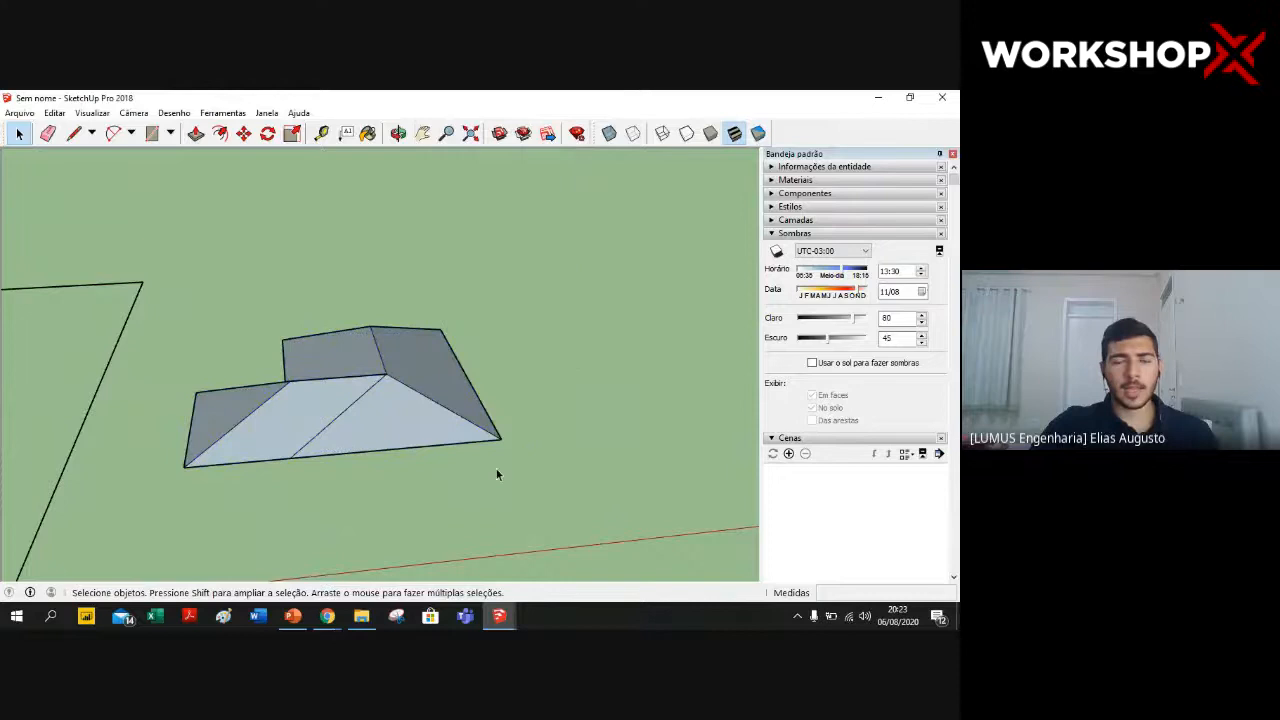
# - Move the roof group straight up by 3 m along the blue axis
pyautogui.moveTo(600, 480); pyautogui.dragTo(396, 224, button='middle')
pyautogui.click(244, 133)
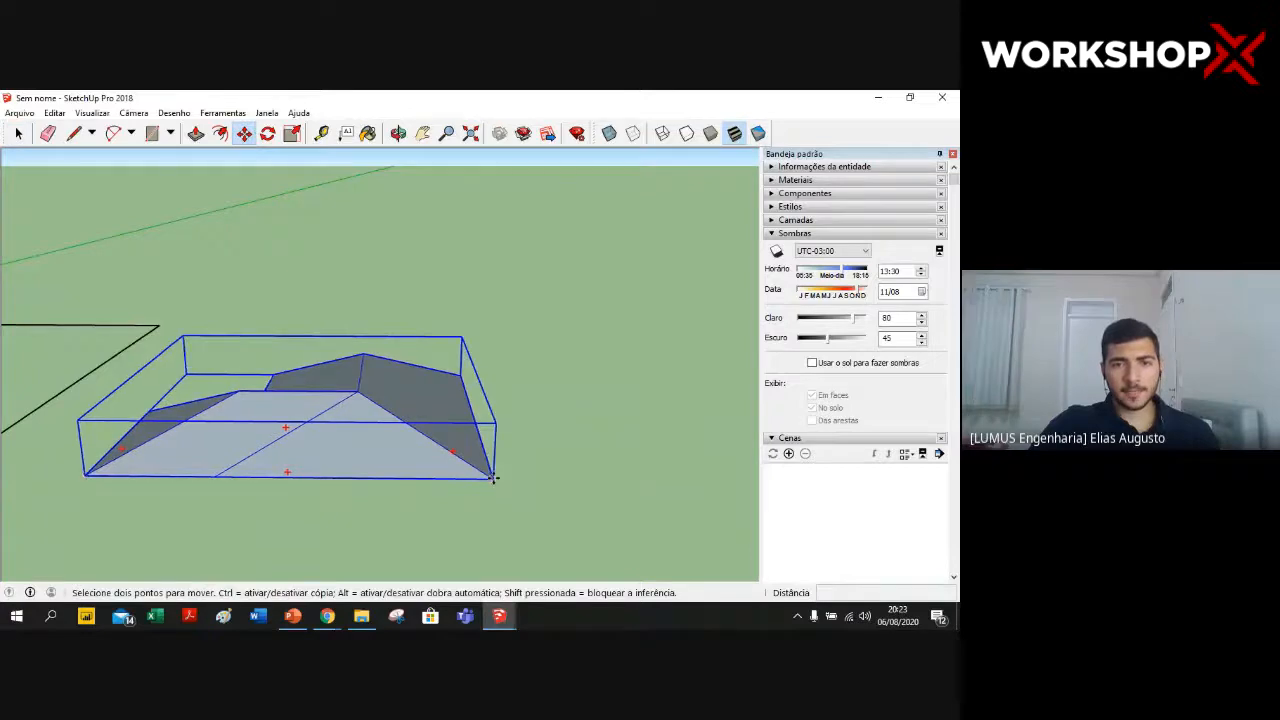
pyautogui.click(494, 477)
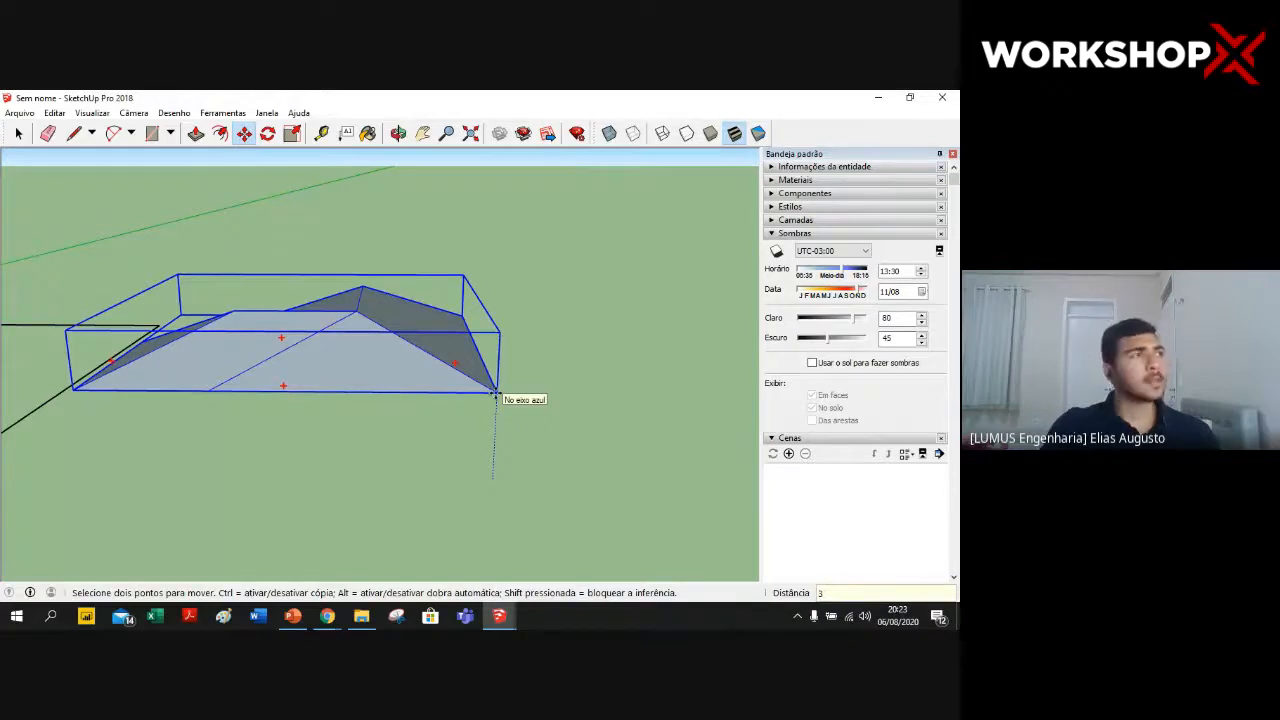
pyautogui.write('3')
pyautogui.press('Return')
# - Move the roof group about 27.9 m along the red axis to bring it over the house's walls
pyautogui.moveTo(520, 357); pyautogui.dragTo(500, 394, button='middle')
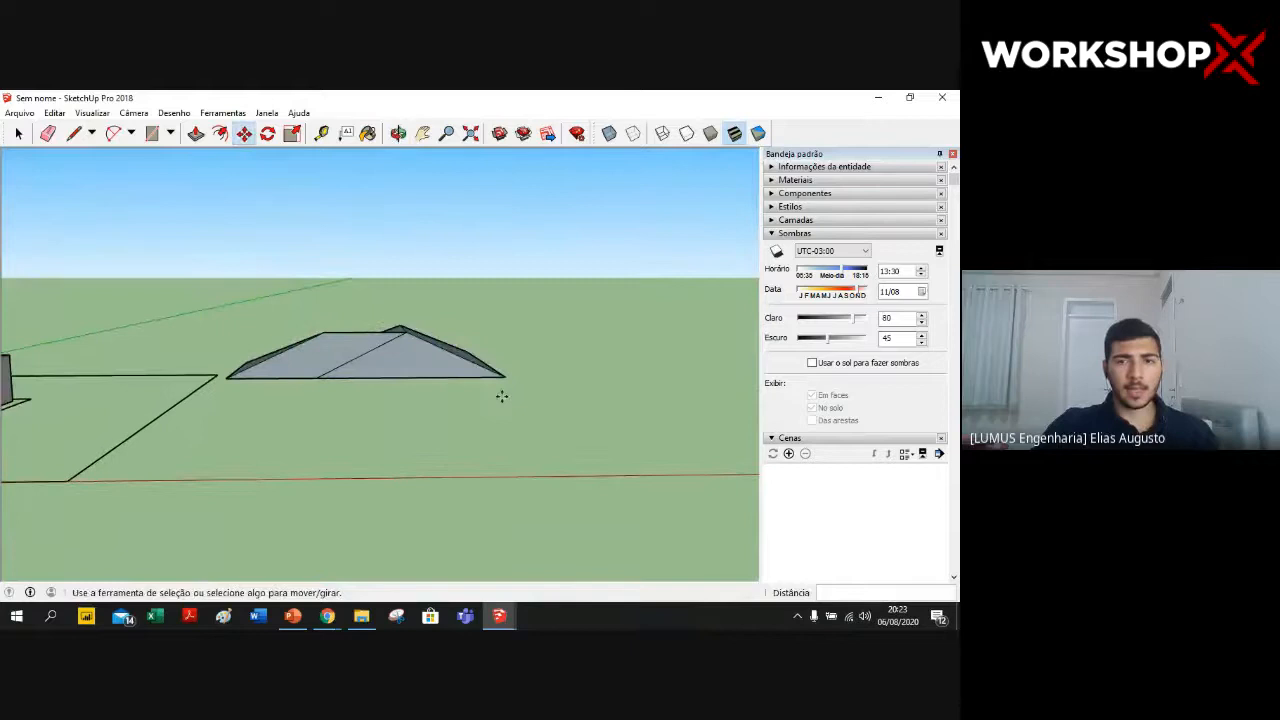
pyautogui.click(505, 378)
pyautogui.scroll(-1, 352, 397)
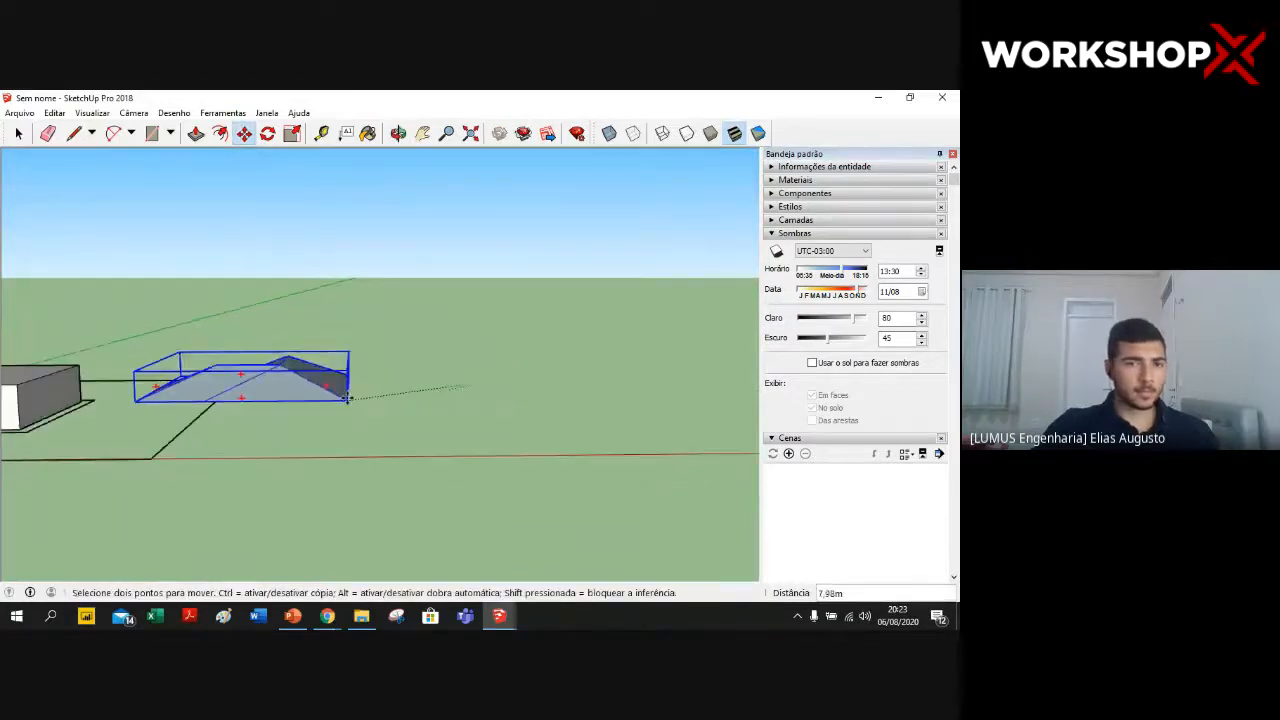
pyautogui.scroll(-2, 374, 344)
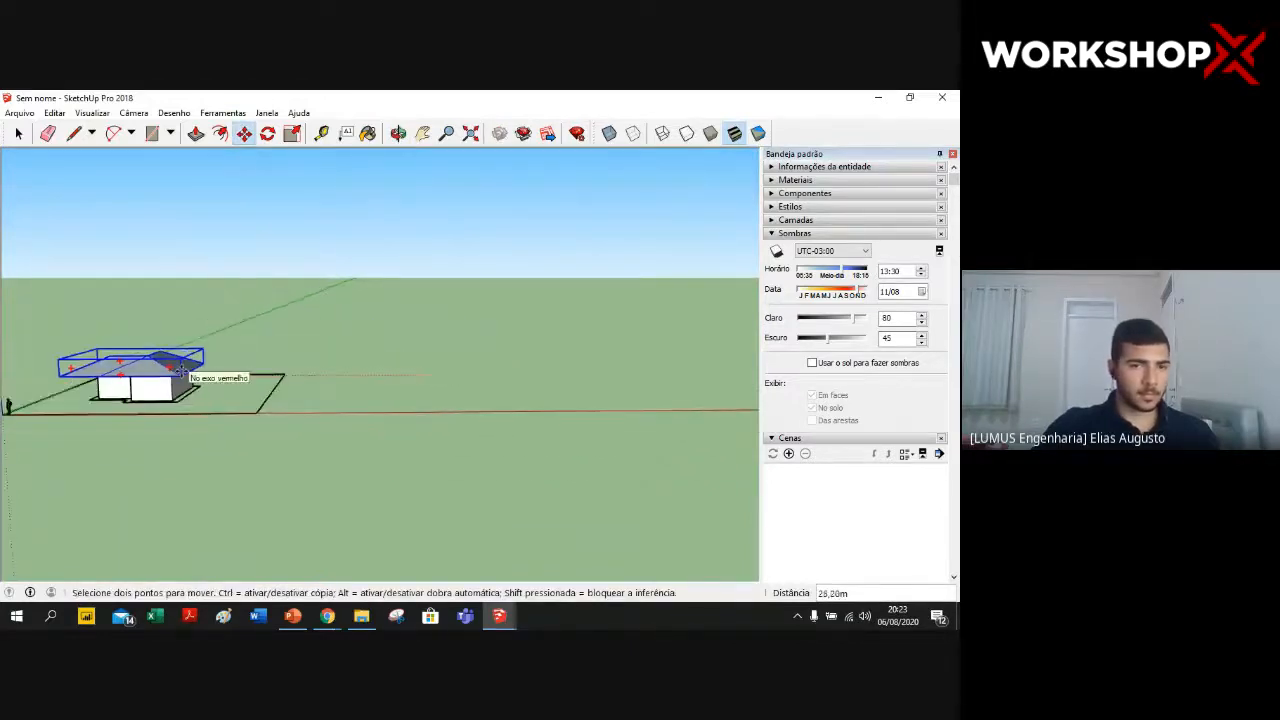
pyautogui.scroll(1, 181, 372)
pyautogui.scroll(2, 184, 376)
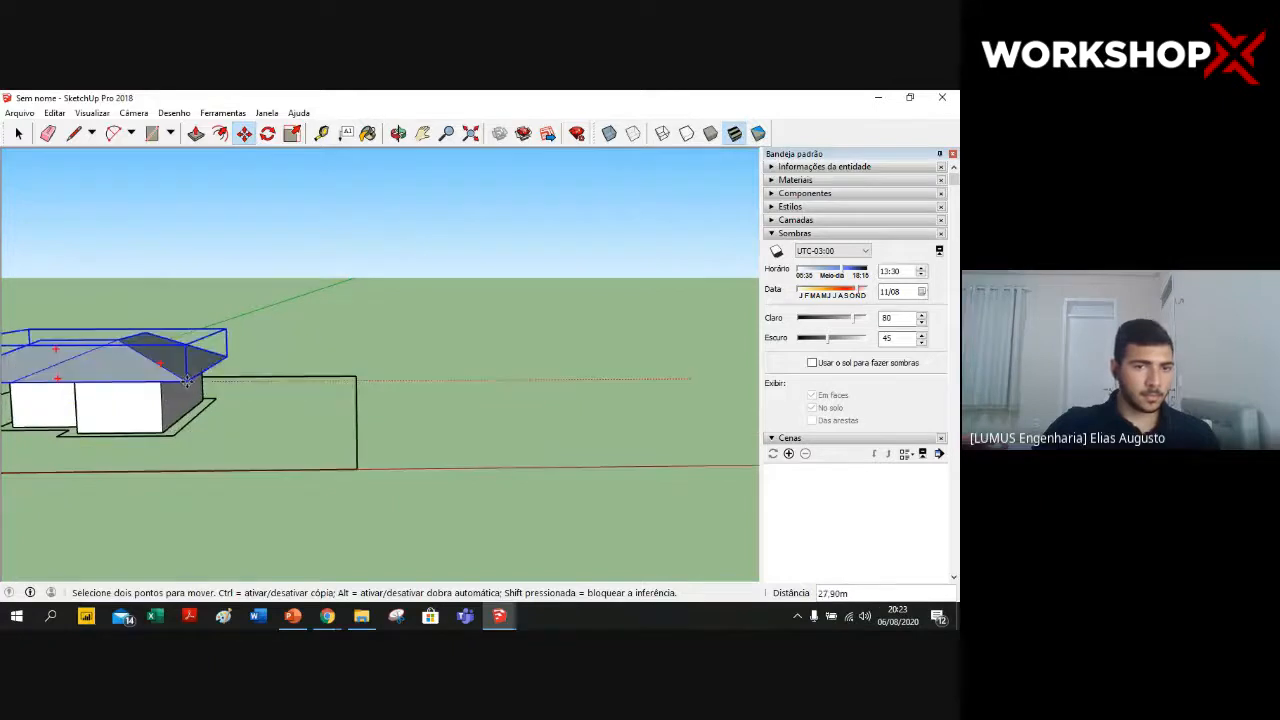
pyautogui.click(186, 381)
# - Examine the roof's placement over the house's walls from below, from above and from the front
pyautogui.scroll(-2, 134, 509)
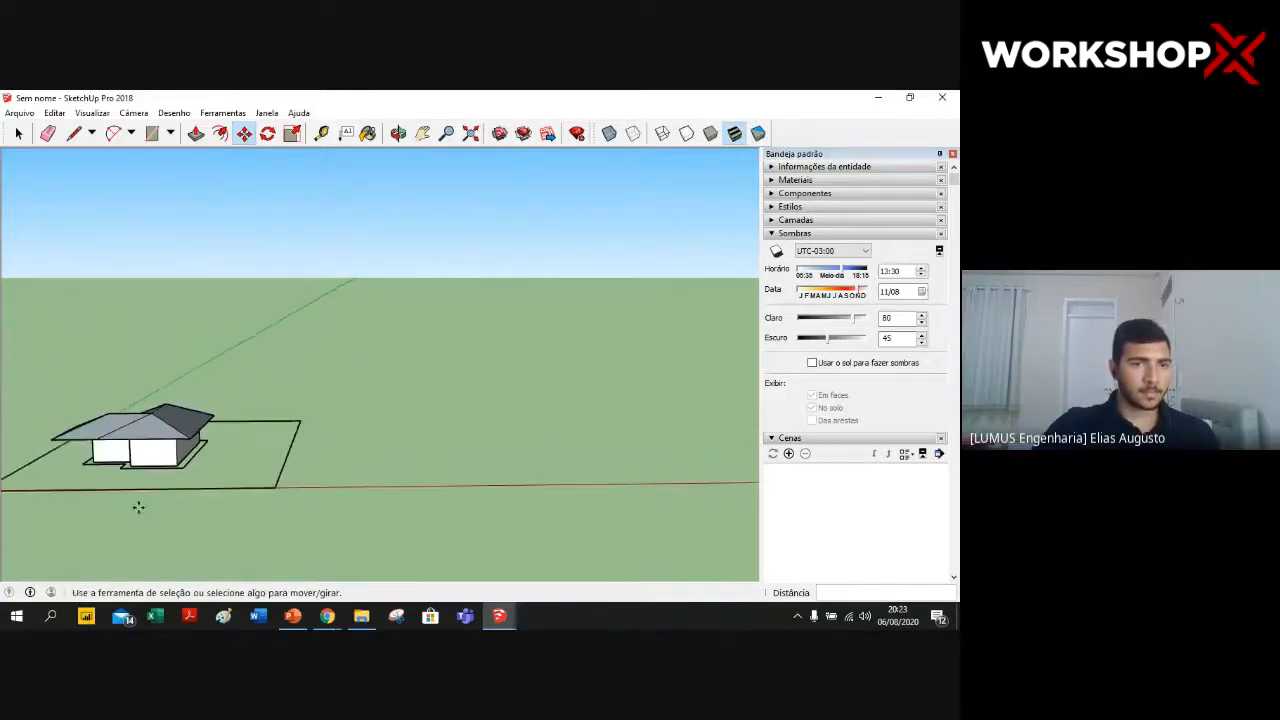
pyautogui.moveTo(134, 509); pyautogui.dragTo(271, 320, button='middle')
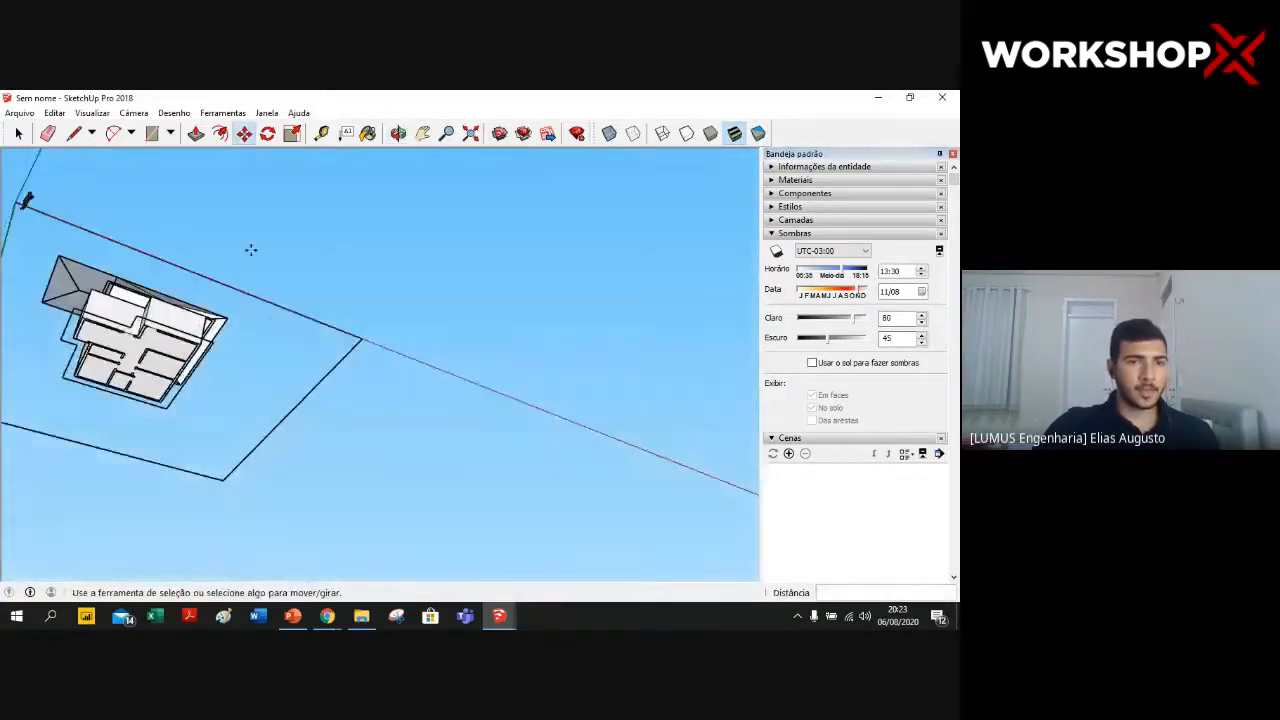
pyautogui.moveTo(251, 249); pyautogui.dragTo(171, 509, button='middle')
pyautogui.moveTo(222, 215); pyautogui.dragTo(37, 381, button='middle')
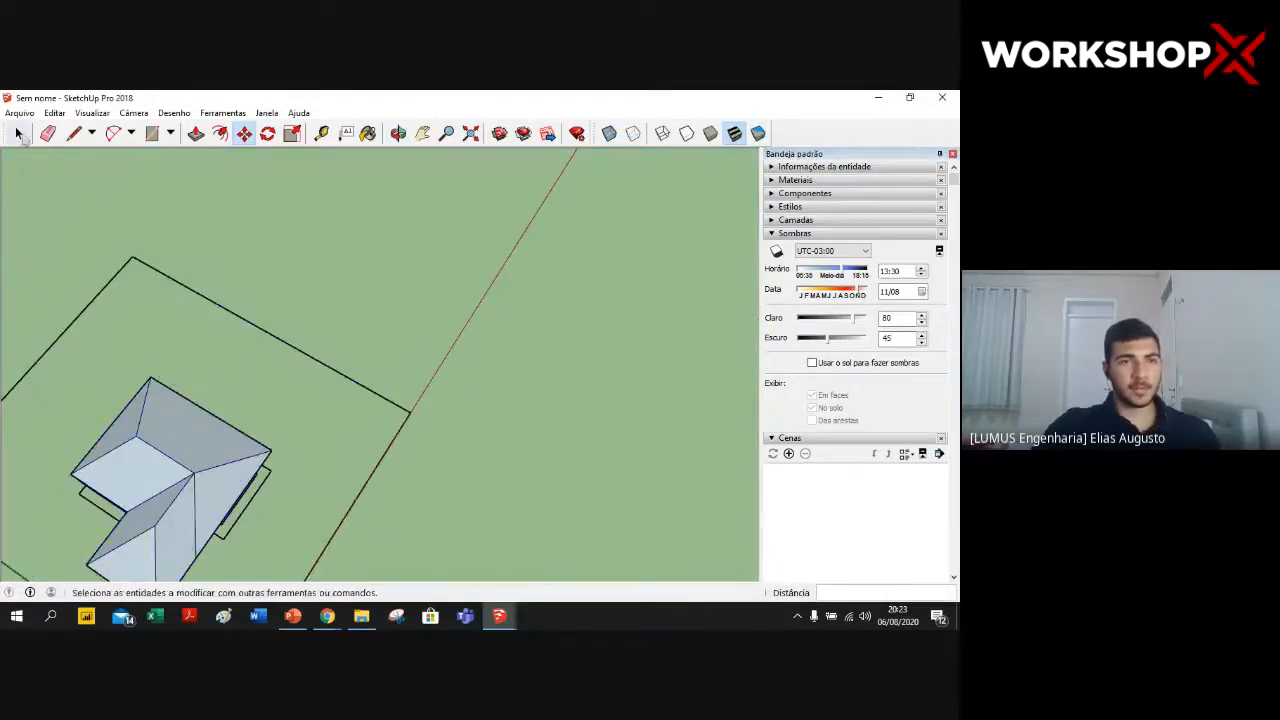
pyautogui.click(18, 133)
pyautogui.moveTo(212, 267); pyautogui.dragTo(543, 278, button='middle')
pyautogui.moveTo(522, 531); pyautogui.dragTo(591, 325, button='middle')
pyautogui.scroll(-5, 576, 389)
pyautogui.moveTo(664, 547); pyautogui.dragTo(194, 414, button='middle')
pyautogui.moveTo(394, 394); pyautogui.dragTo(317, 434, button='middle')
pyautogui.scroll(5, 300, 470)
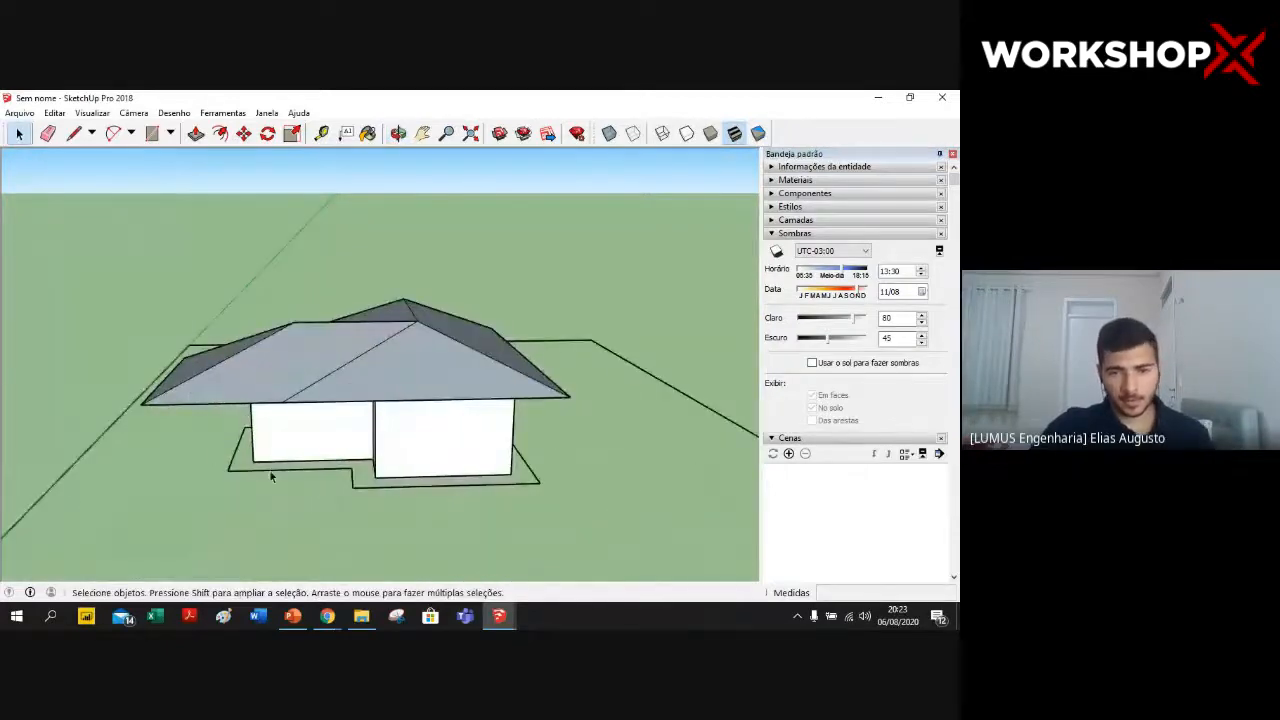
pyautogui.scroll(2, 281, 413)
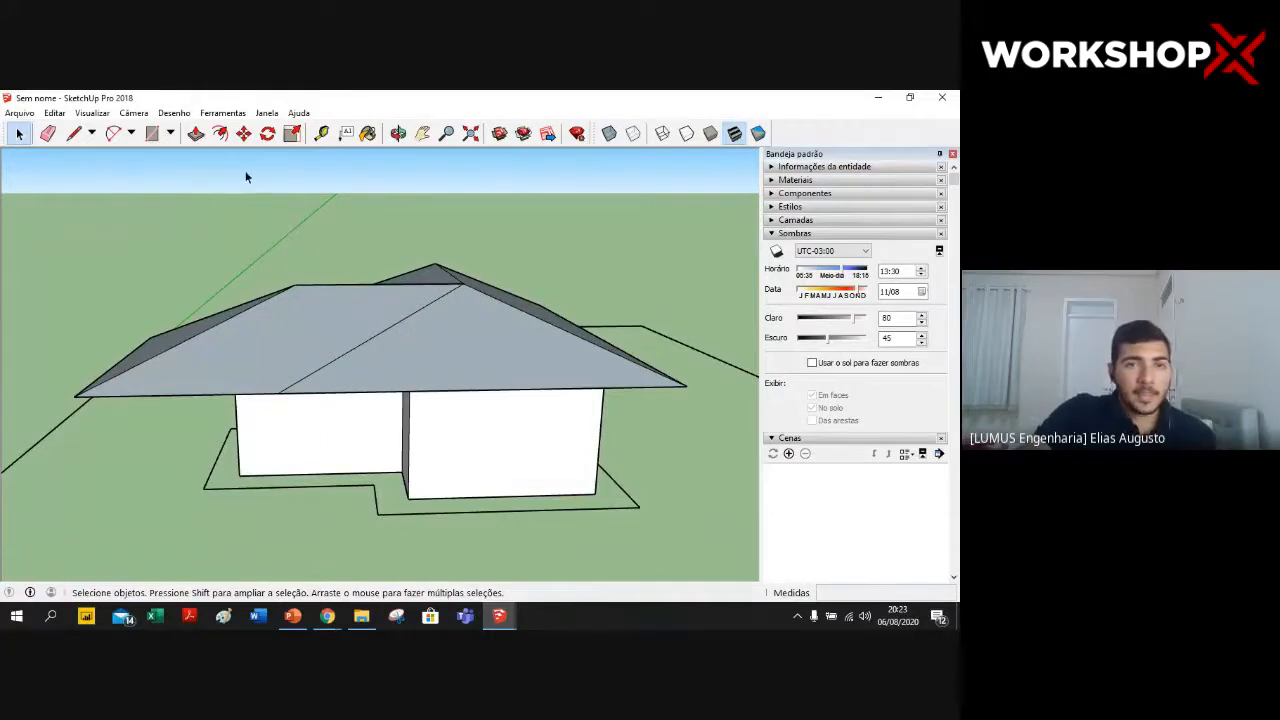
# - Draw a circle with a radius of about 0.74 m centred on the front corner of the ground outline around the house
pyautogui.click(171, 134)
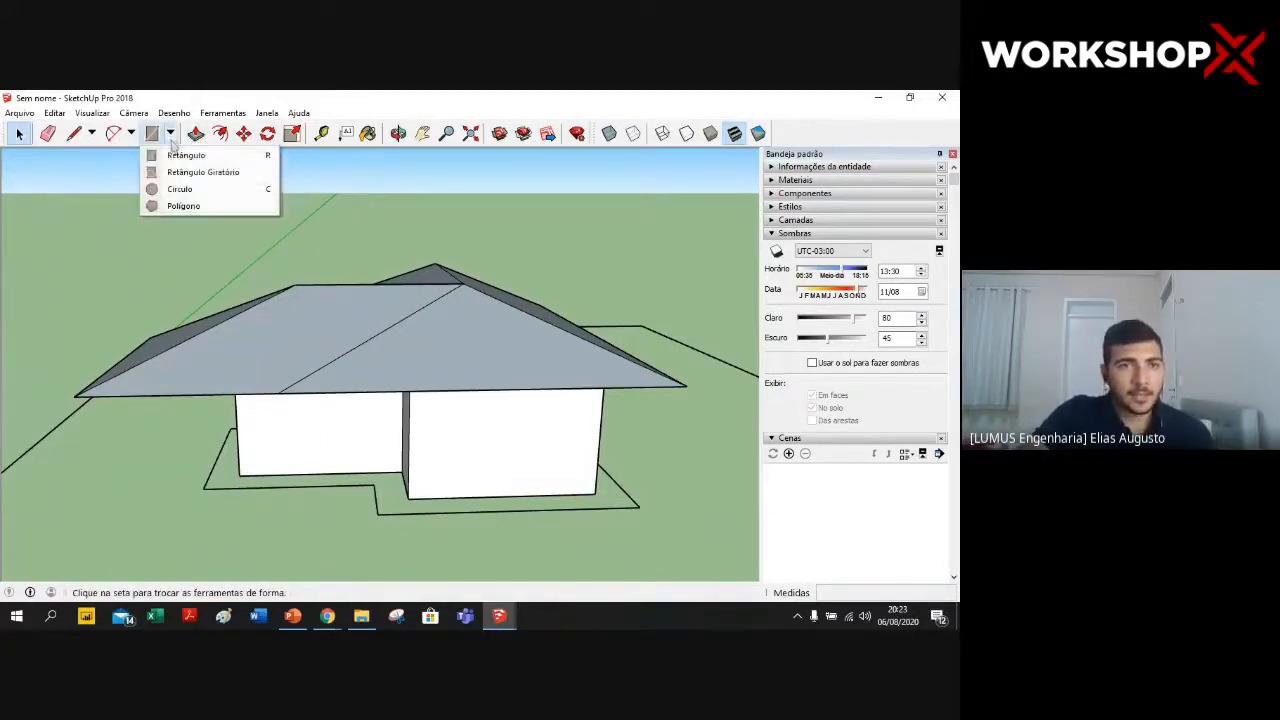
pyautogui.click(188, 189)
pyautogui.scroll(-2, 200, 363)
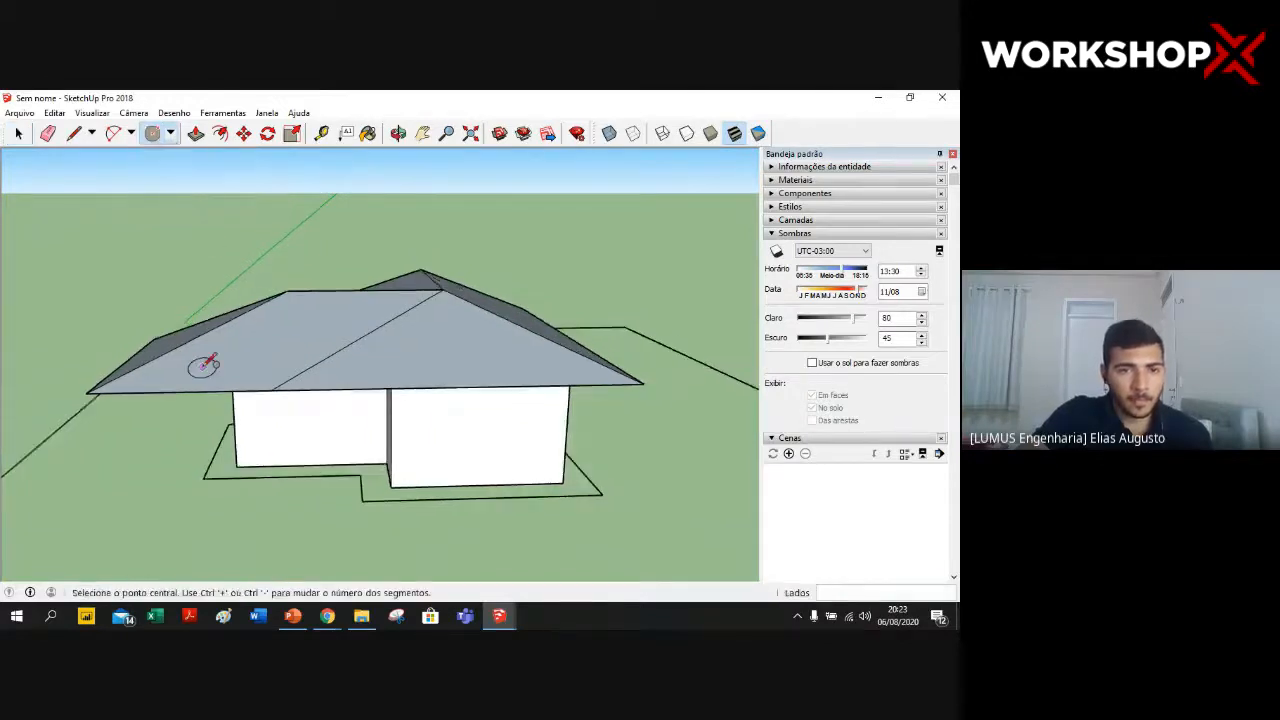
pyautogui.click(207, 469)
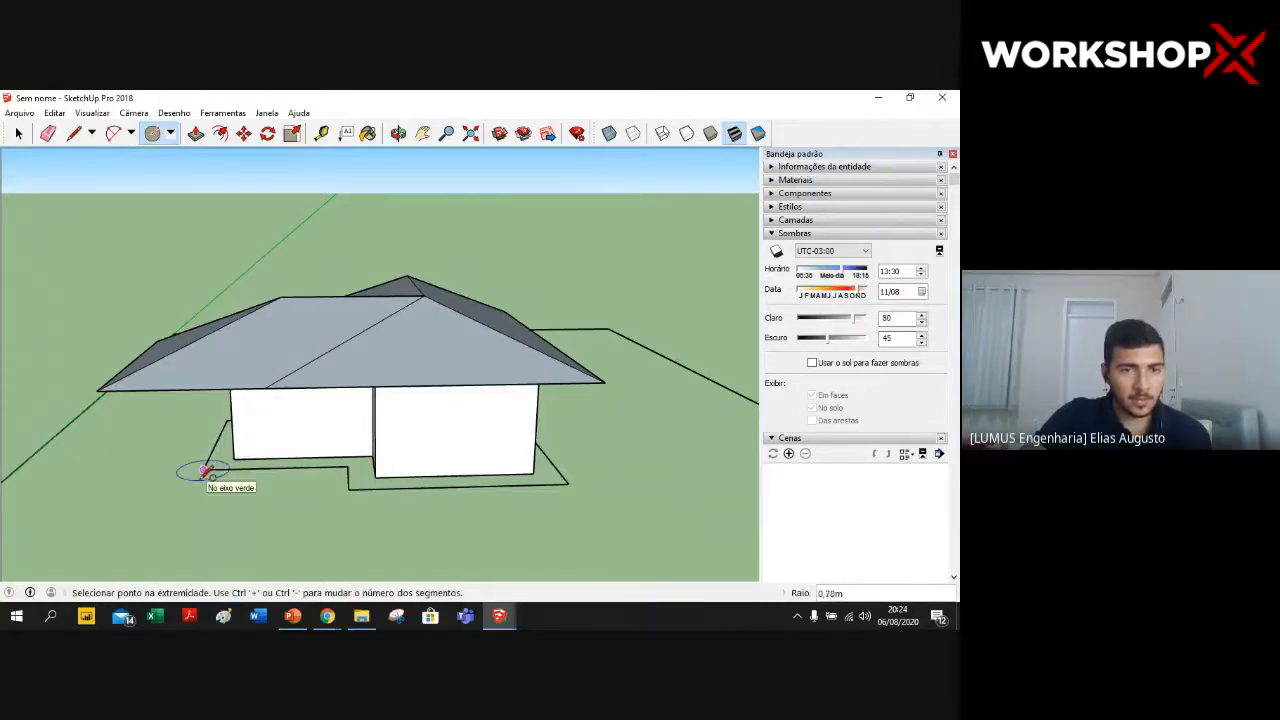
pyautogui.click(226, 476)
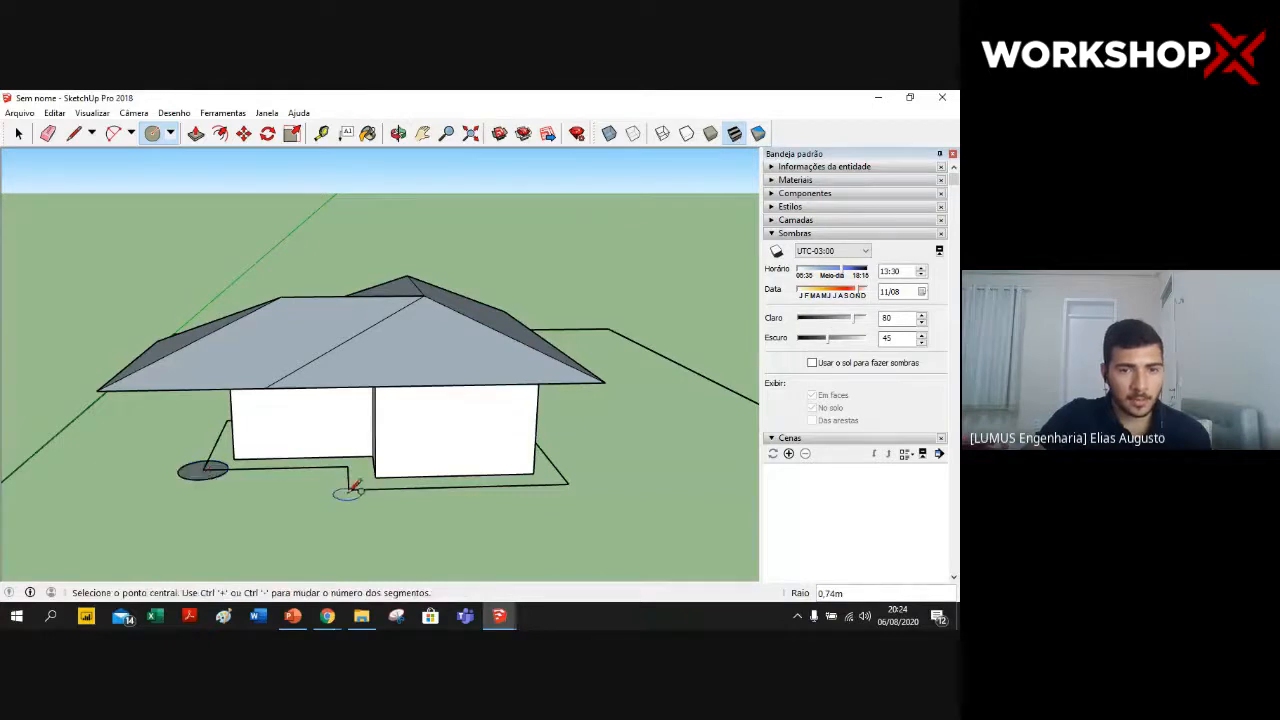
pyautogui.moveTo(126, 429); pyautogui.dragTo(223, 468, button='middle')
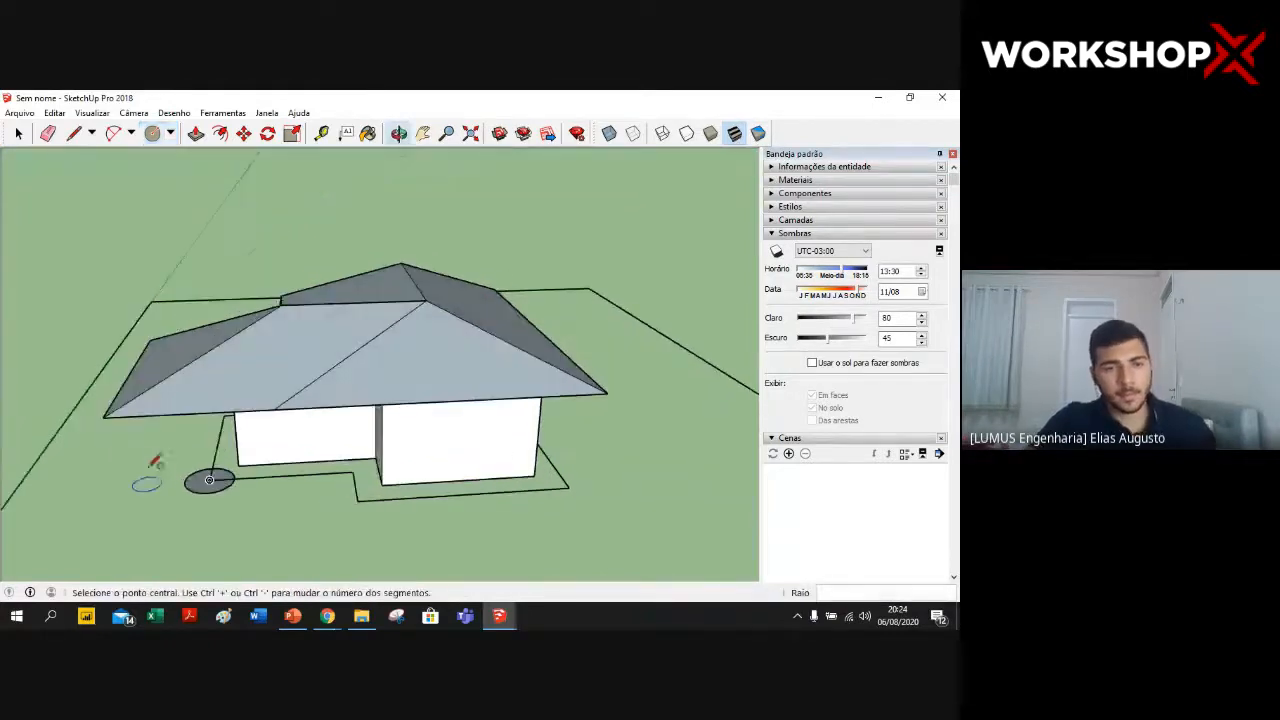
pyautogui.press('space')
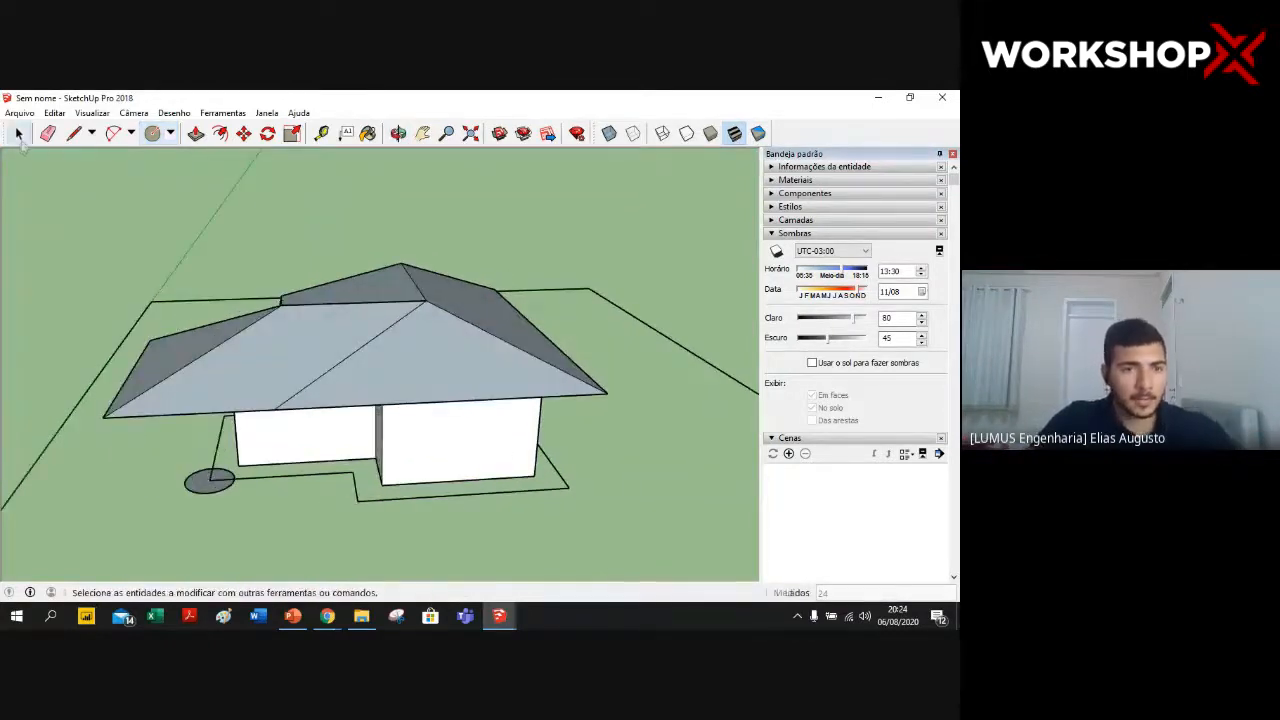
# - Select the circle's face at the outline corner and place a copy about 1.91 m away along the outline's front edge
pyautogui.scroll(2, 199, 500)
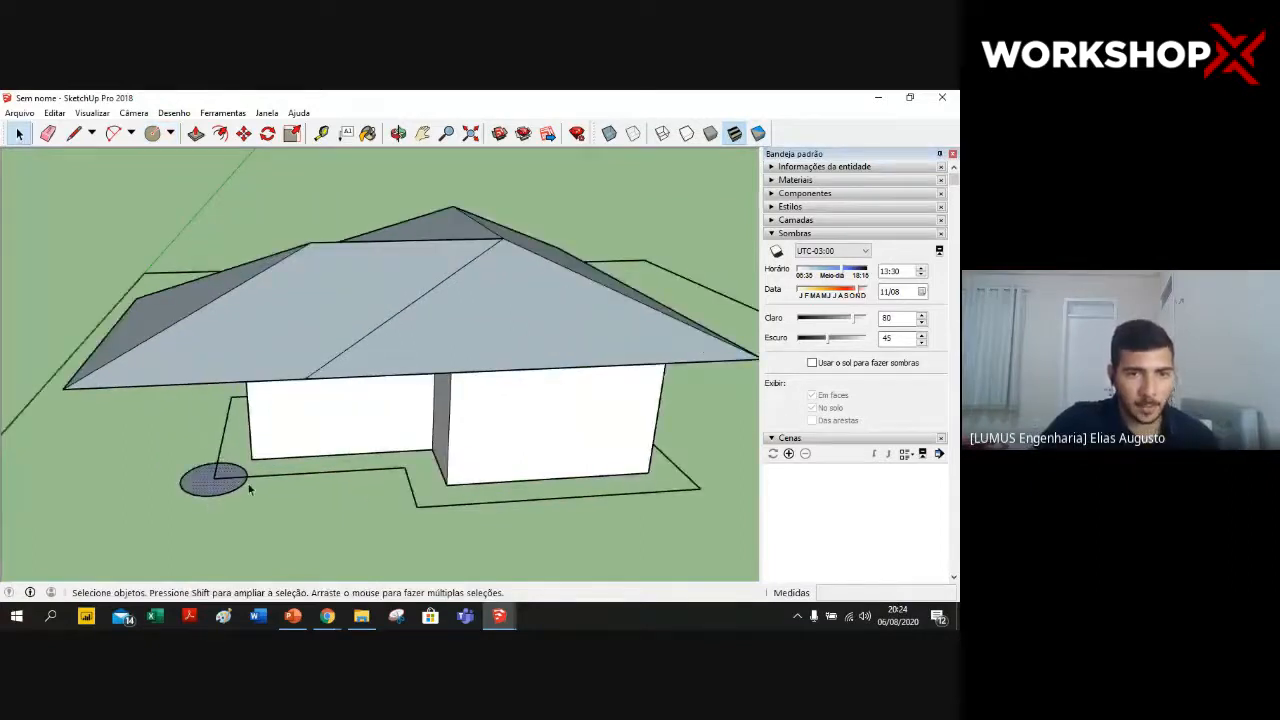
pyautogui.rightClick(207, 483)
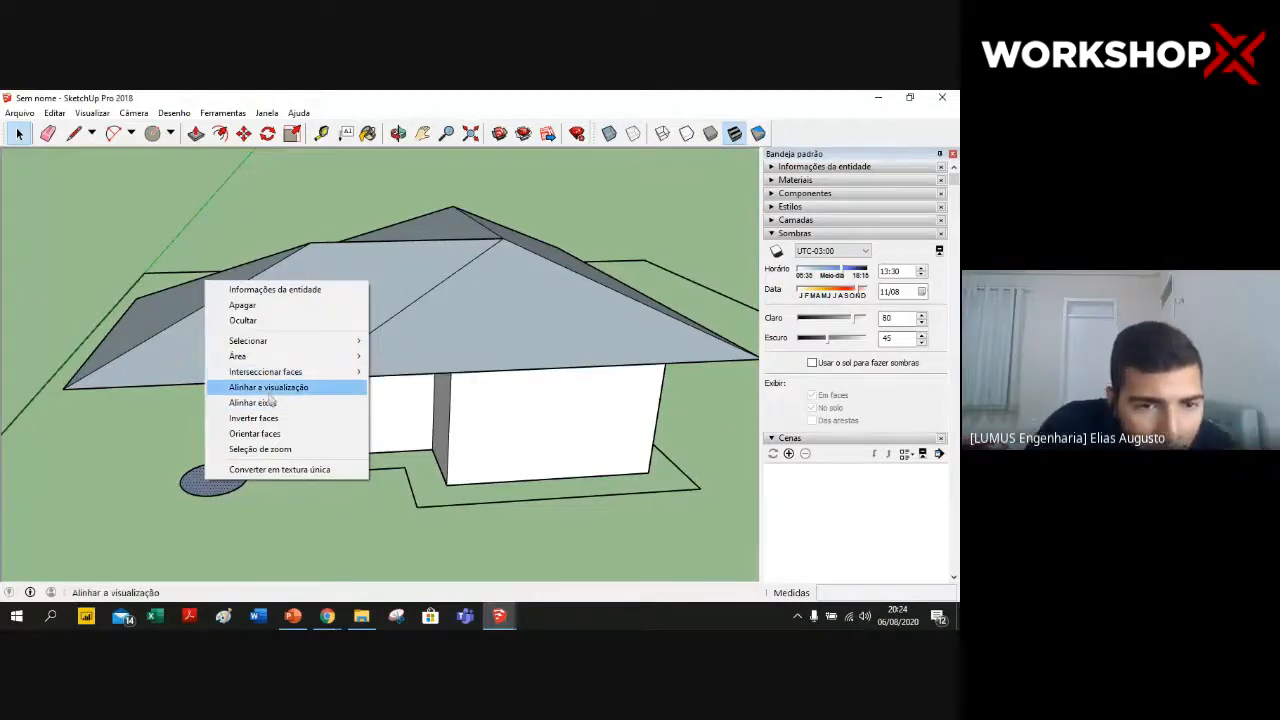
pyautogui.click(222, 490)
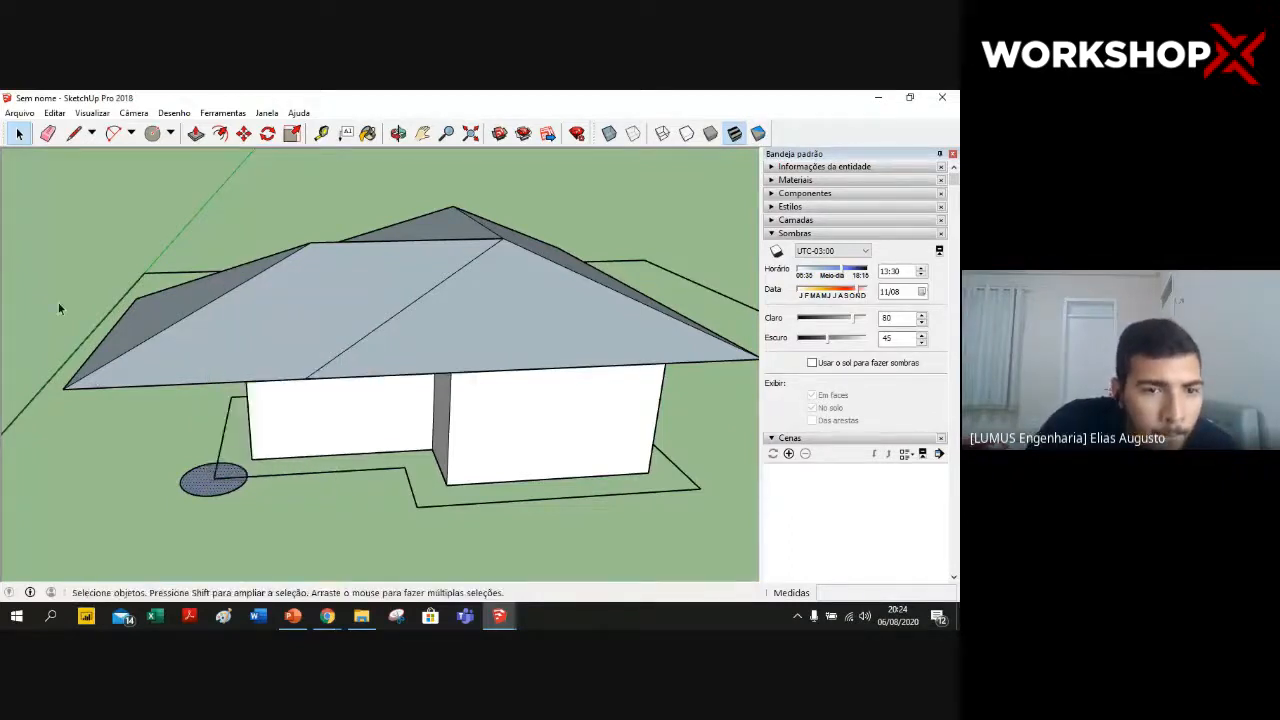
pyautogui.rightClick(213, 492)
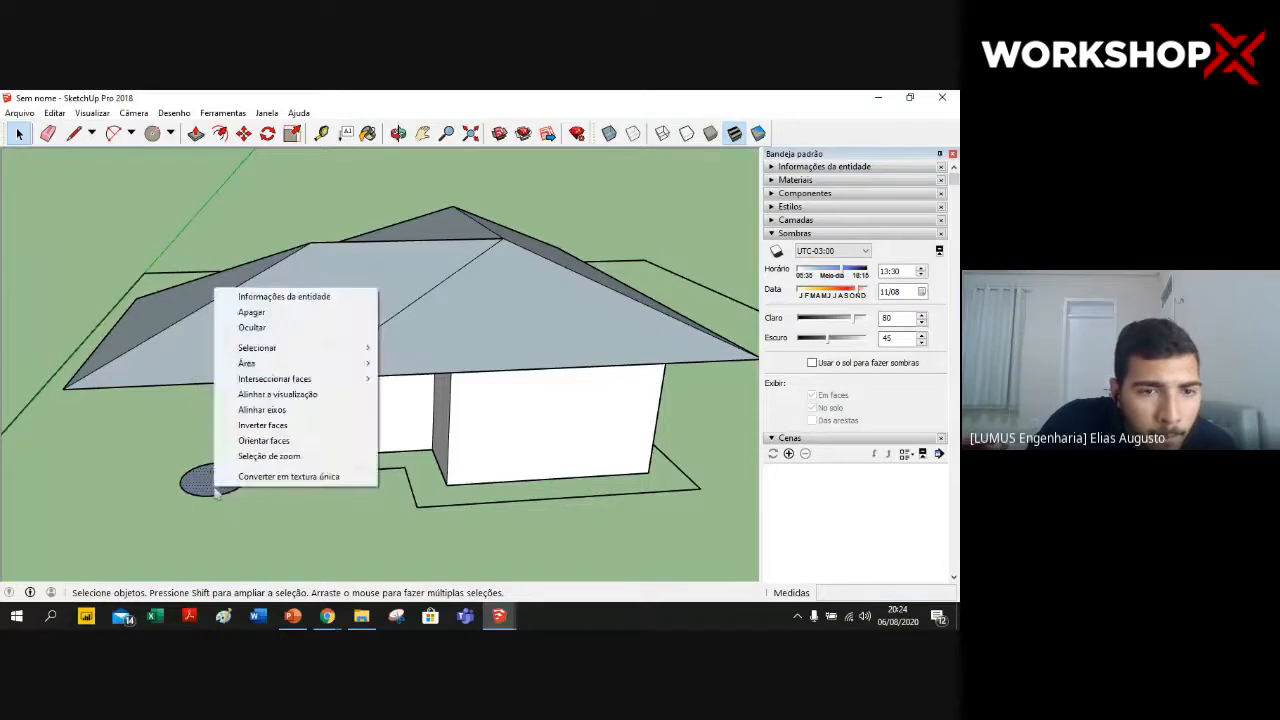
pyautogui.click(37, 312)
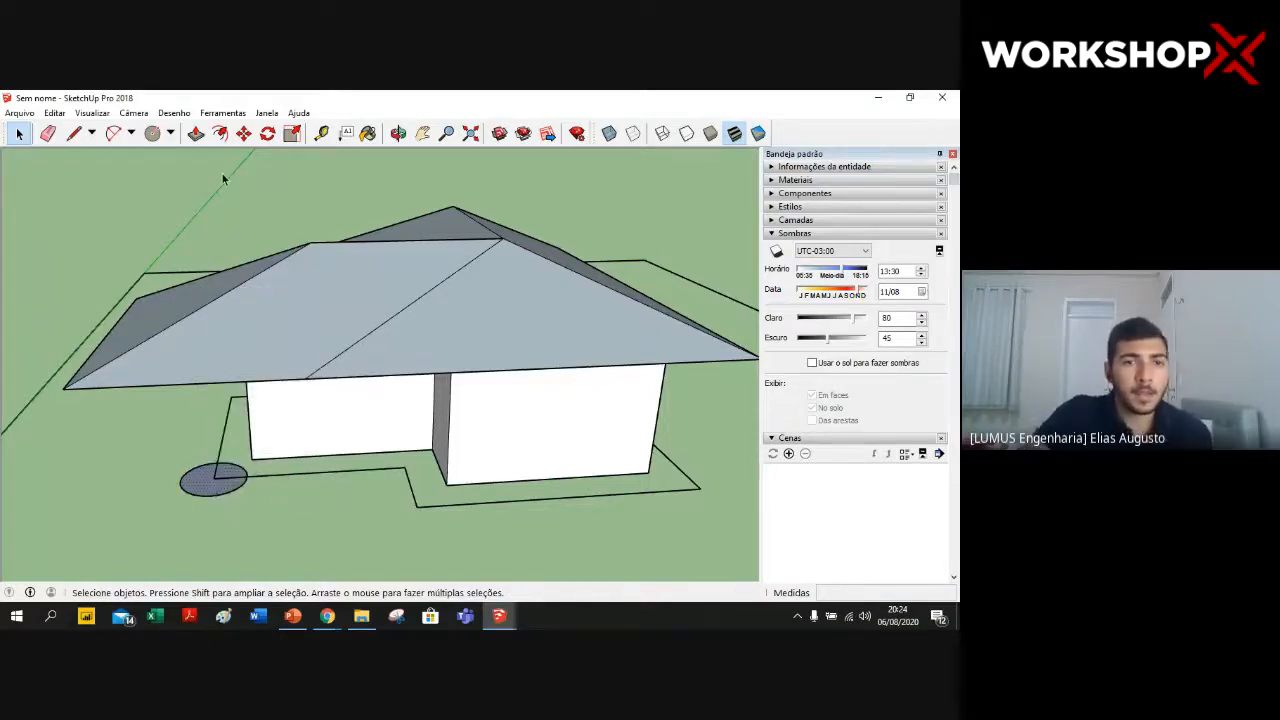
pyautogui.click(244, 133)
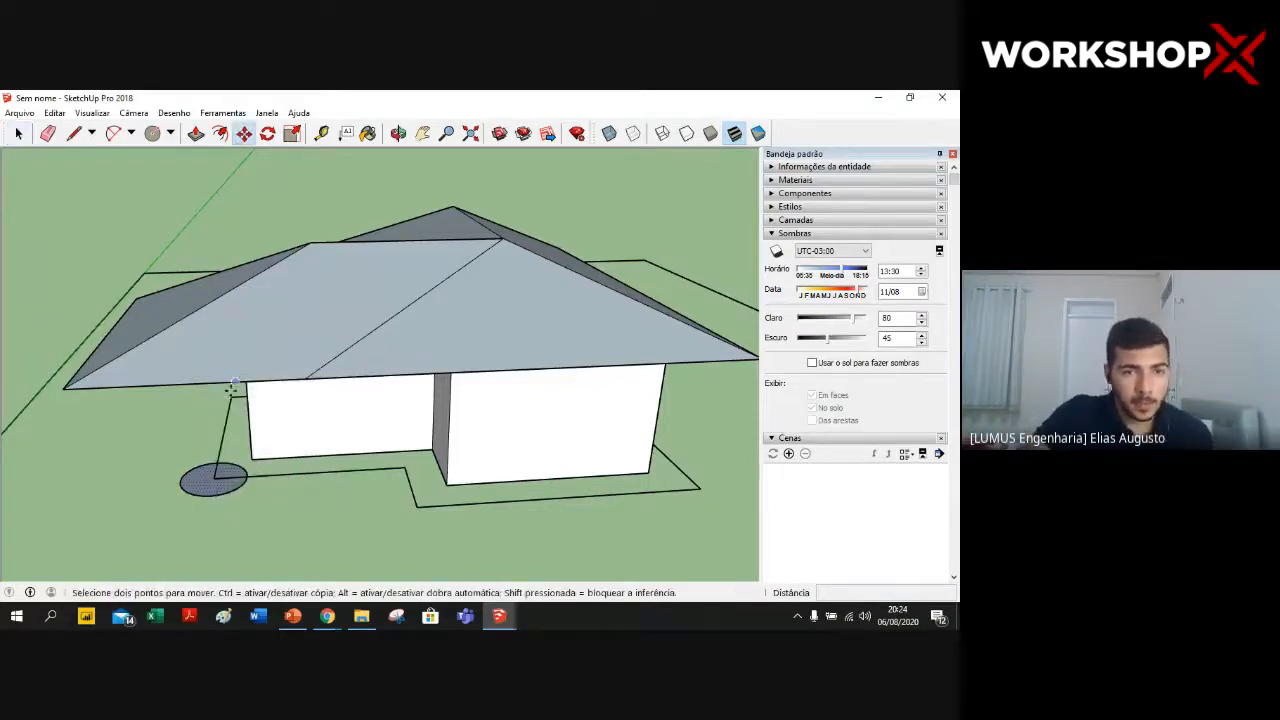
pyautogui.click(215, 470)
pyautogui.press('ctrl')
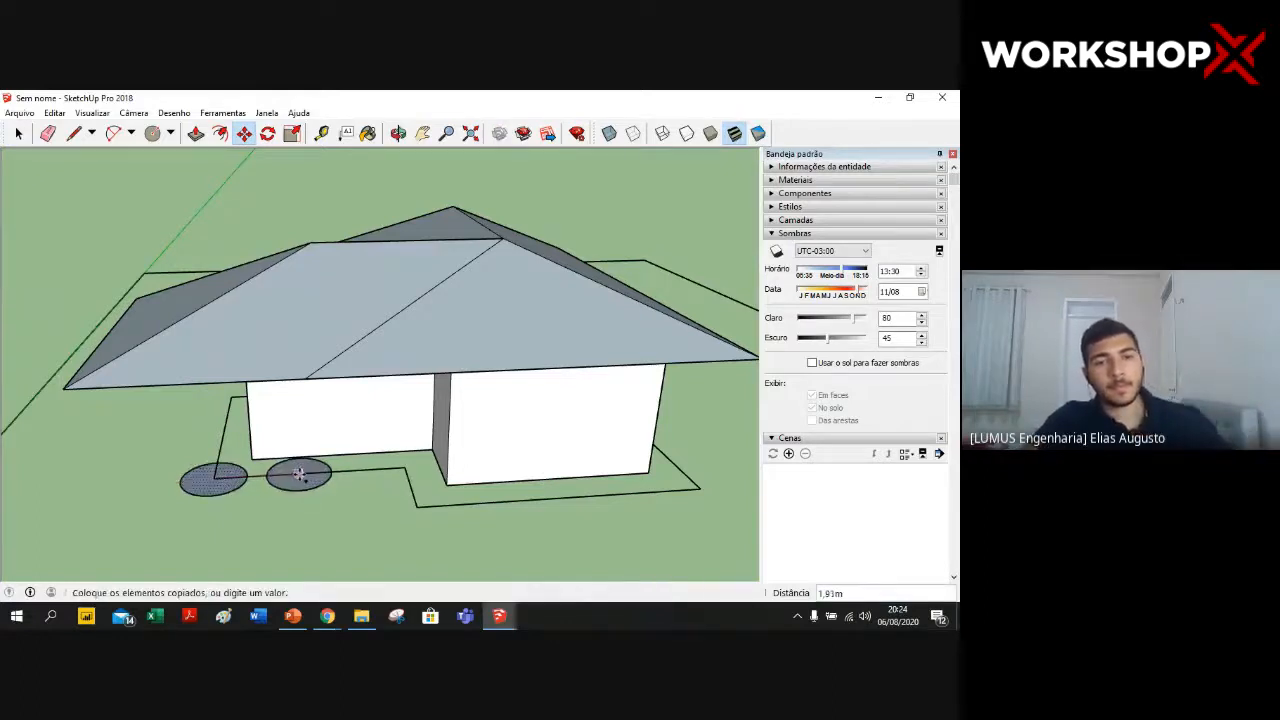
pyautogui.click(303, 475)
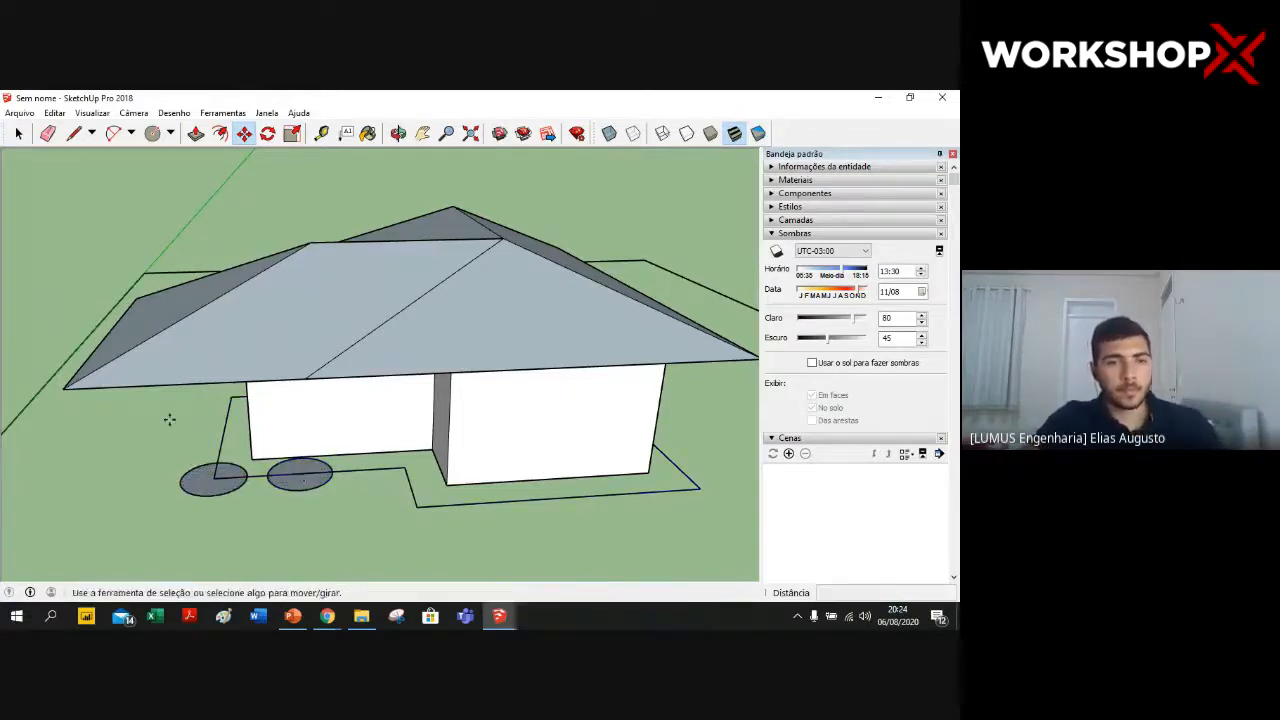
pyautogui.click(18, 134)
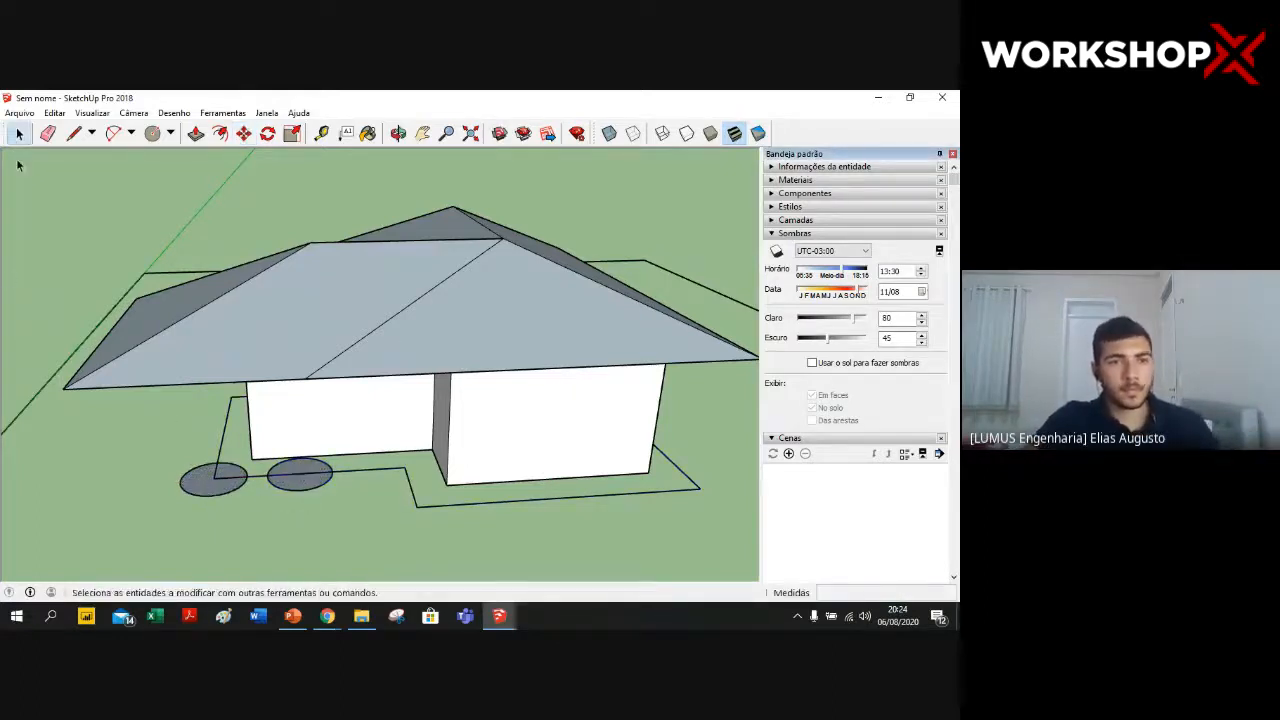
pyautogui.rightClick(307, 487)
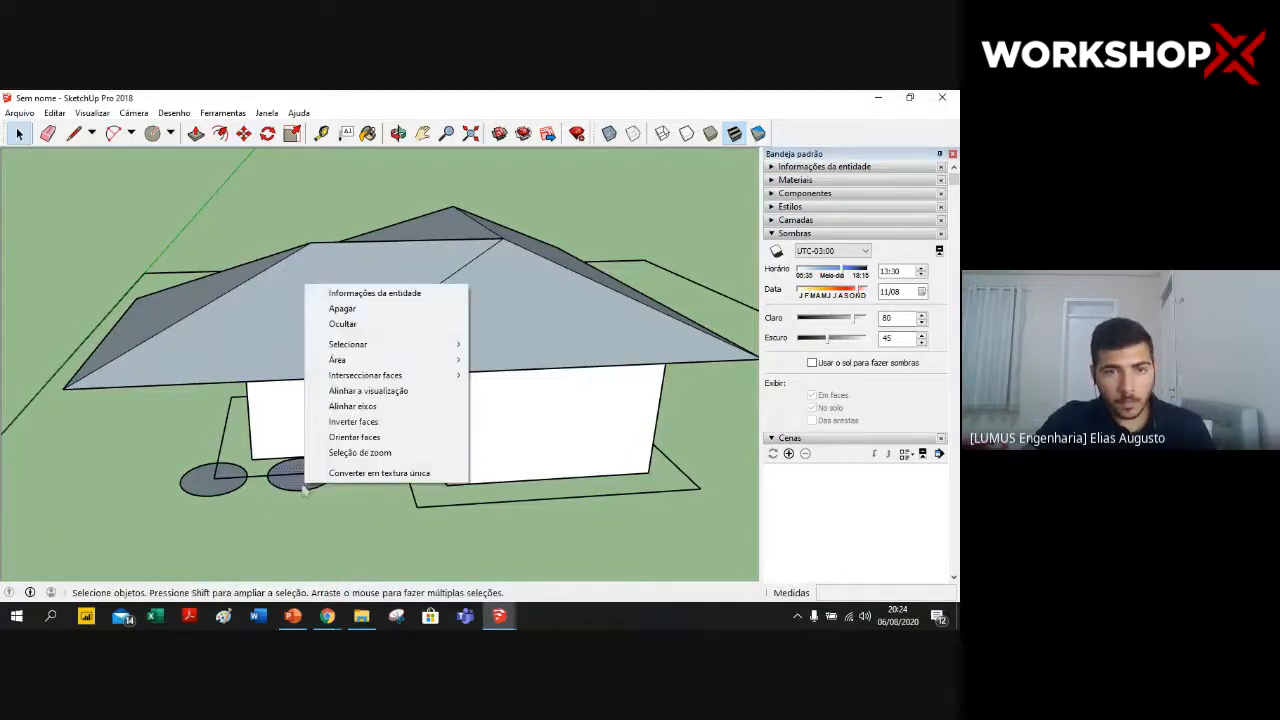
pyautogui.click(62, 291)
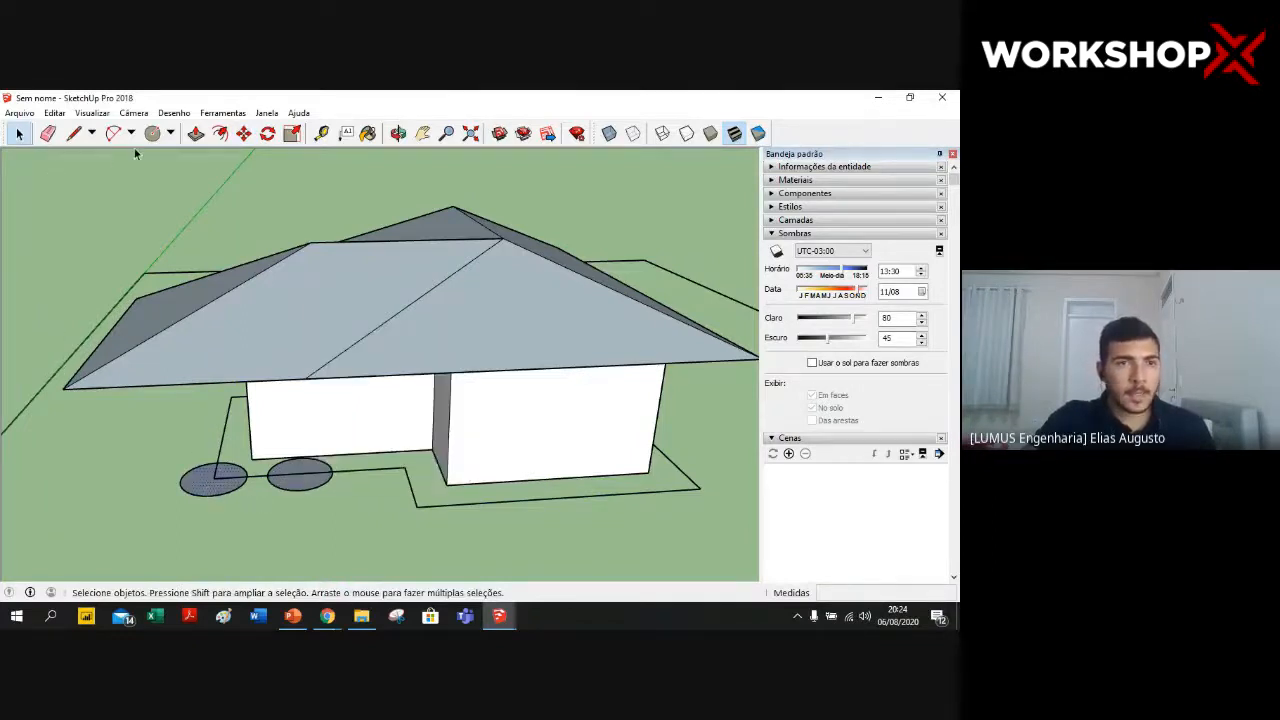
pyautogui.rightClick(298, 487)
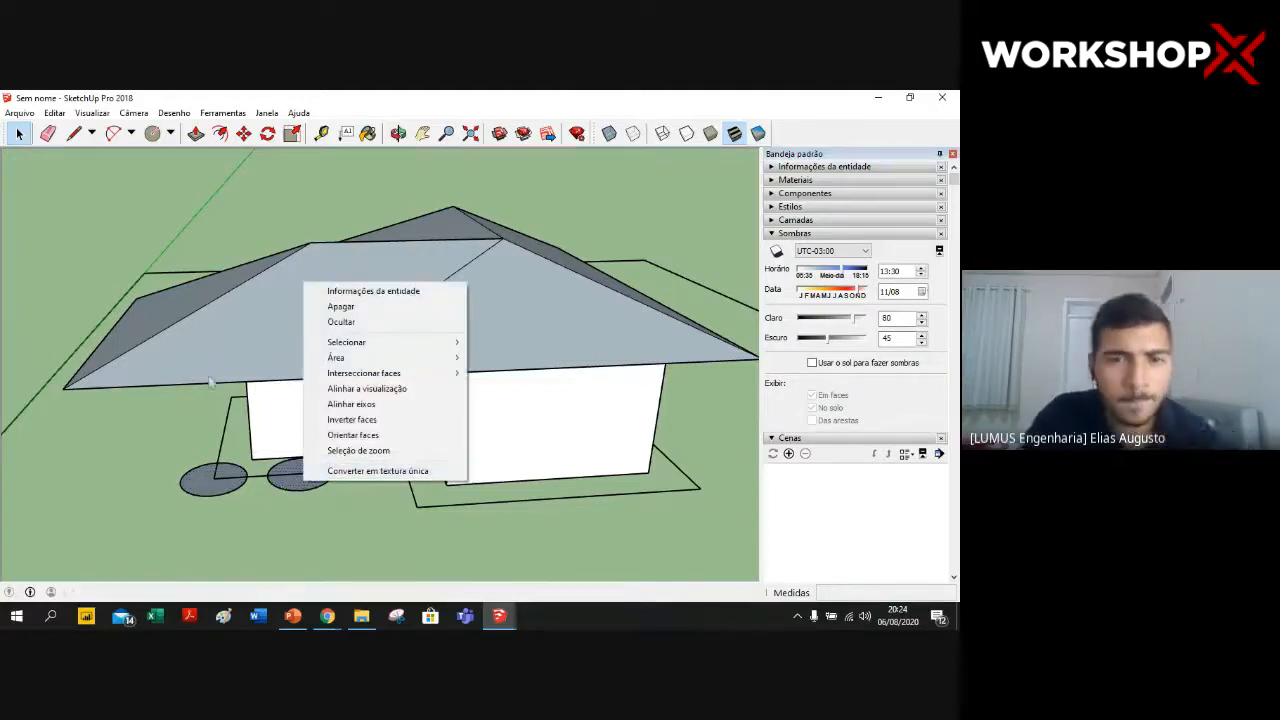
pyautogui.click(122, 264)
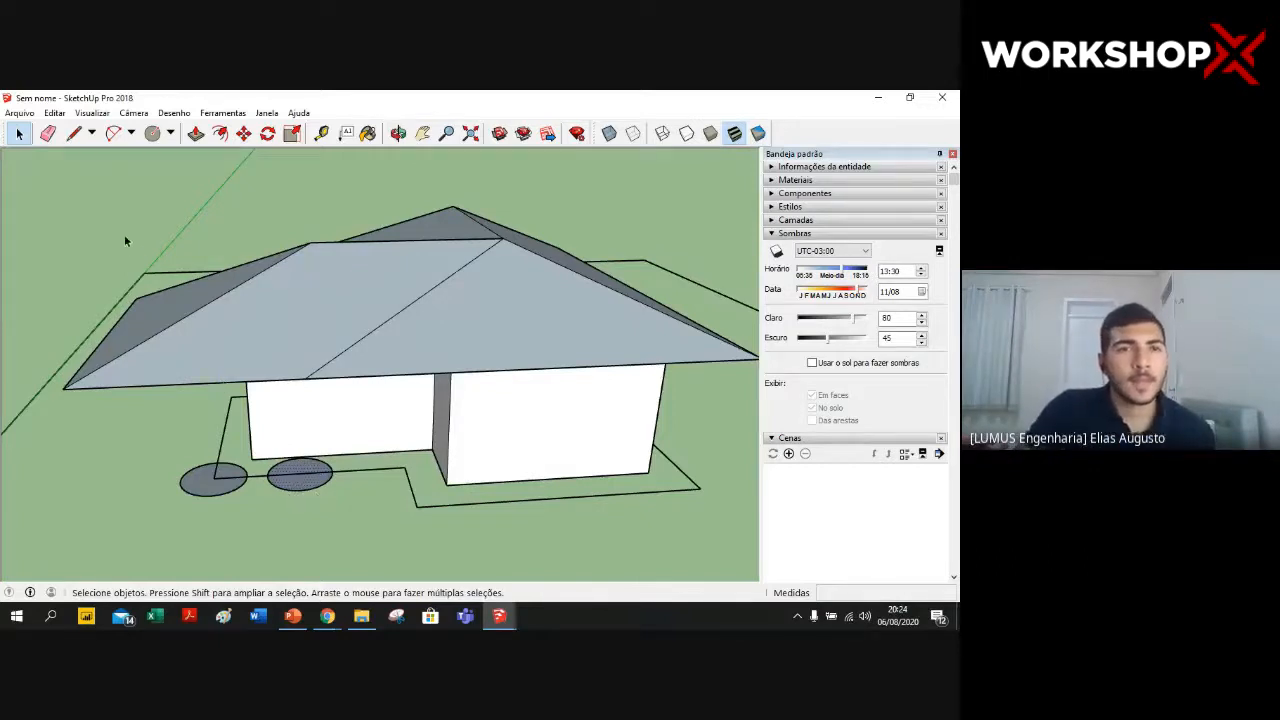
pyautogui.rightClick(295, 485)
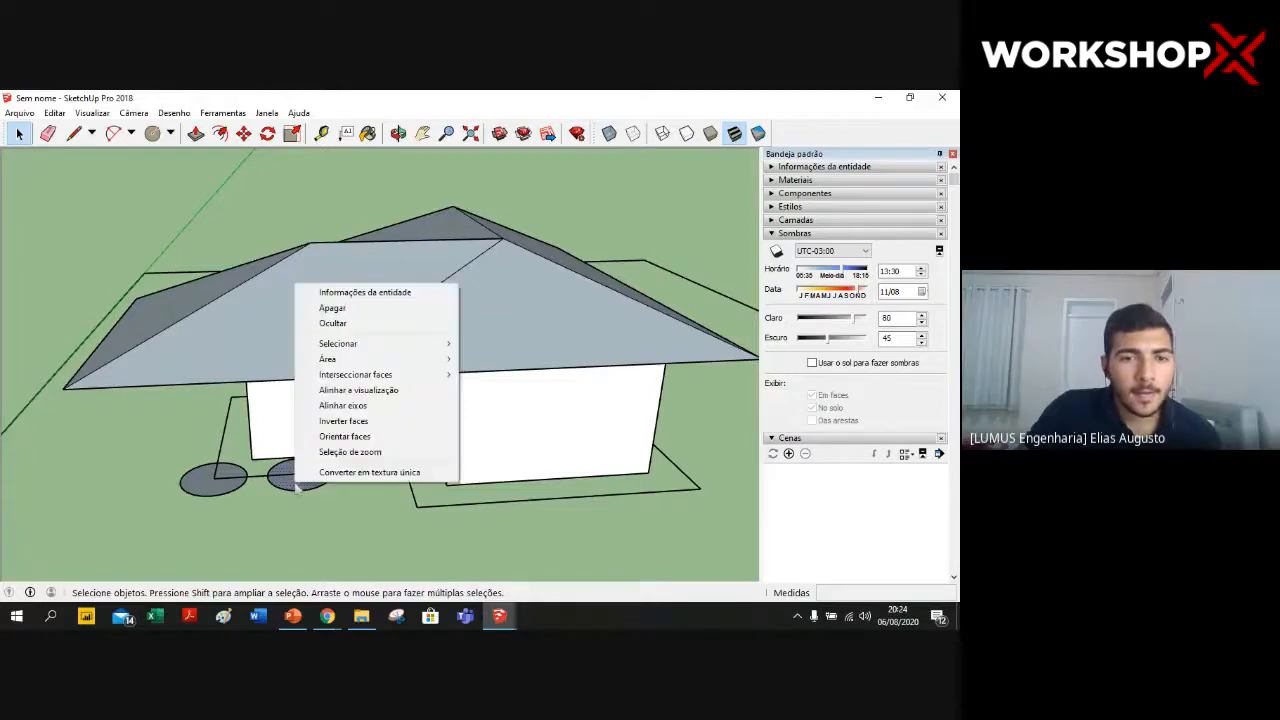
pyautogui.click(68, 281)
pyautogui.moveTo(139, 364); pyautogui.dragTo(238, 505, button='middle')
pyautogui.scroll(5, 238, 505)
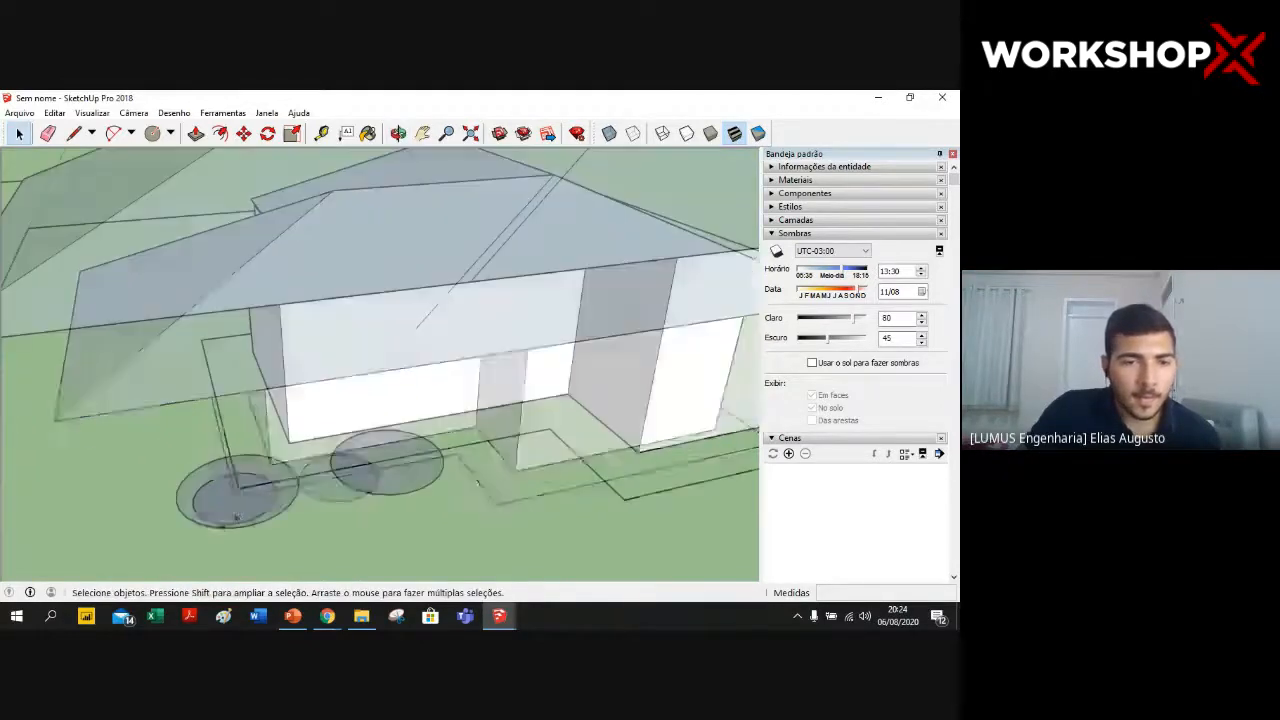
pyautogui.click(240, 507)
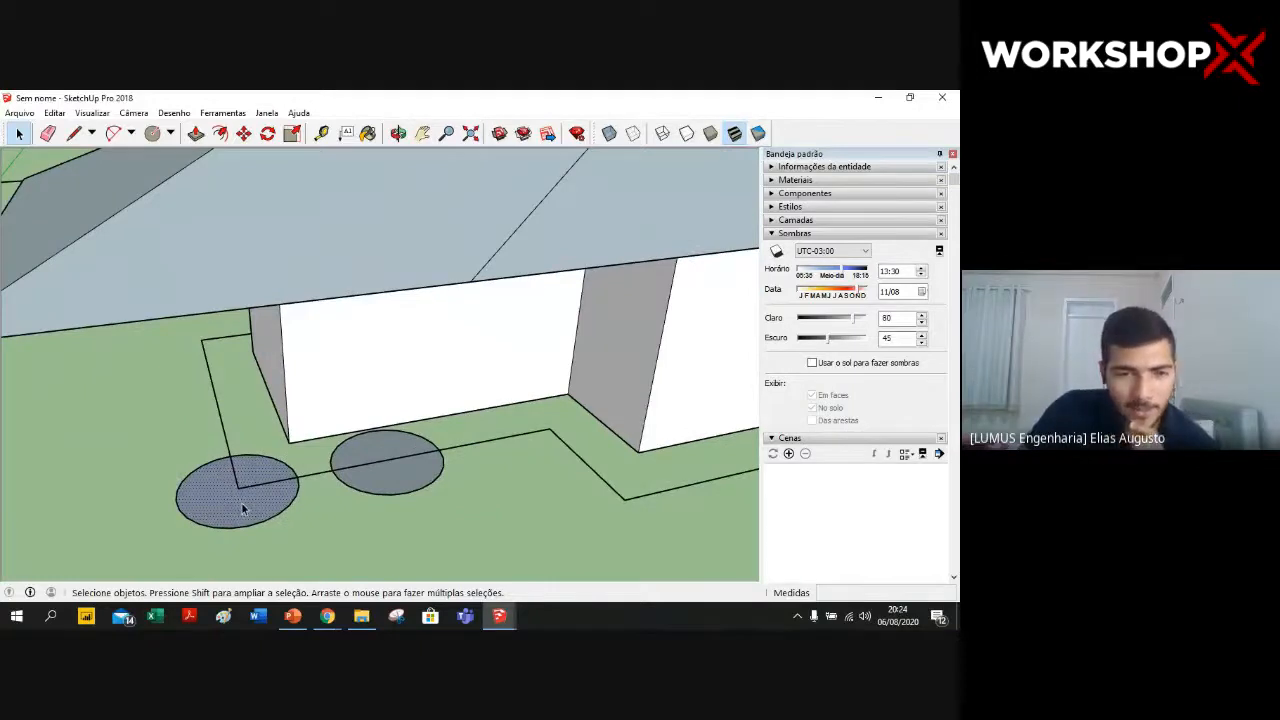
pyautogui.rightClick(240, 505)
pyautogui.click(238, 496)
pyautogui.rightClick(238, 496)
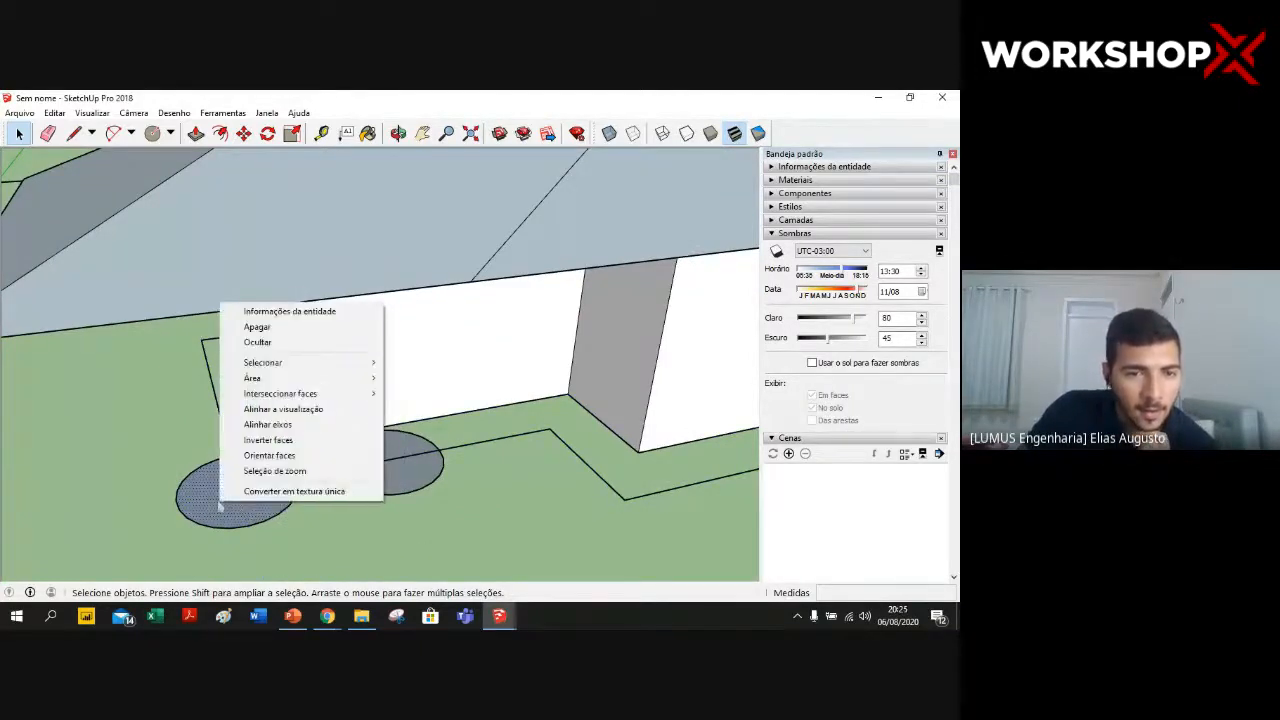
pyautogui.click(209, 507)
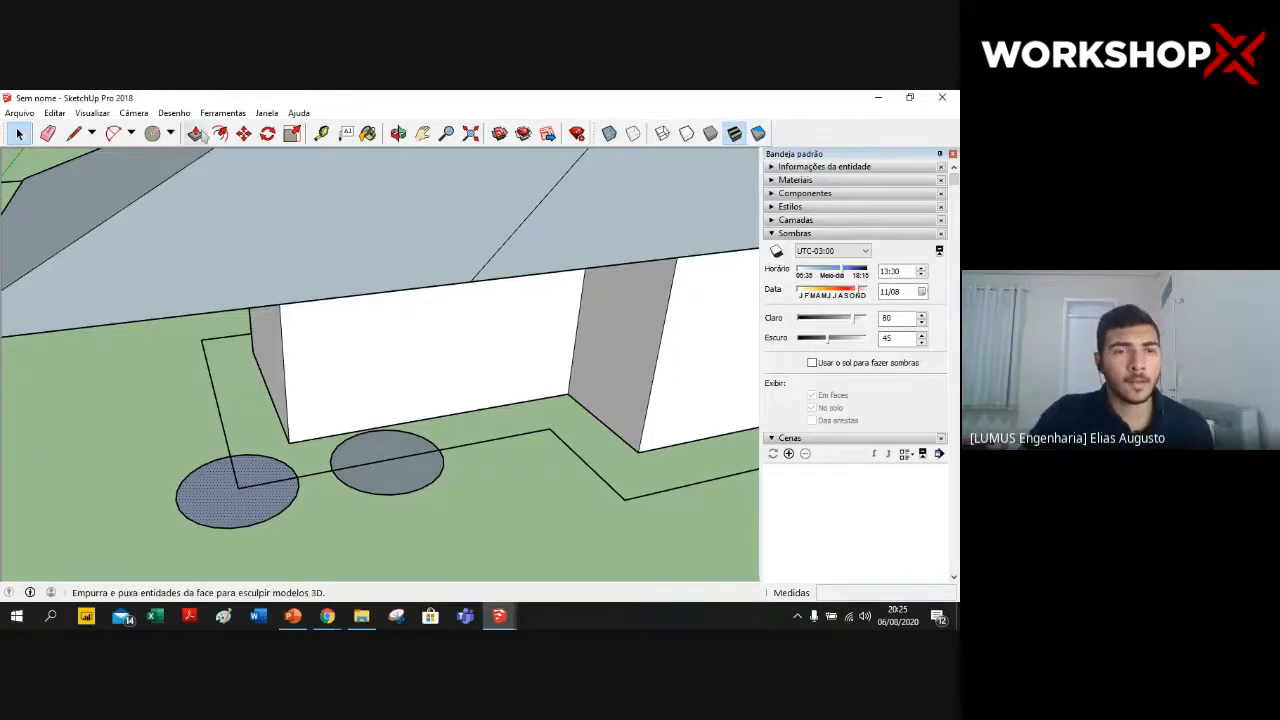
# - Try to extrude the circle at the outline's front corner upward by about 0.60 m
pyautogui.click(197, 134)
pyautogui.click(229, 486)
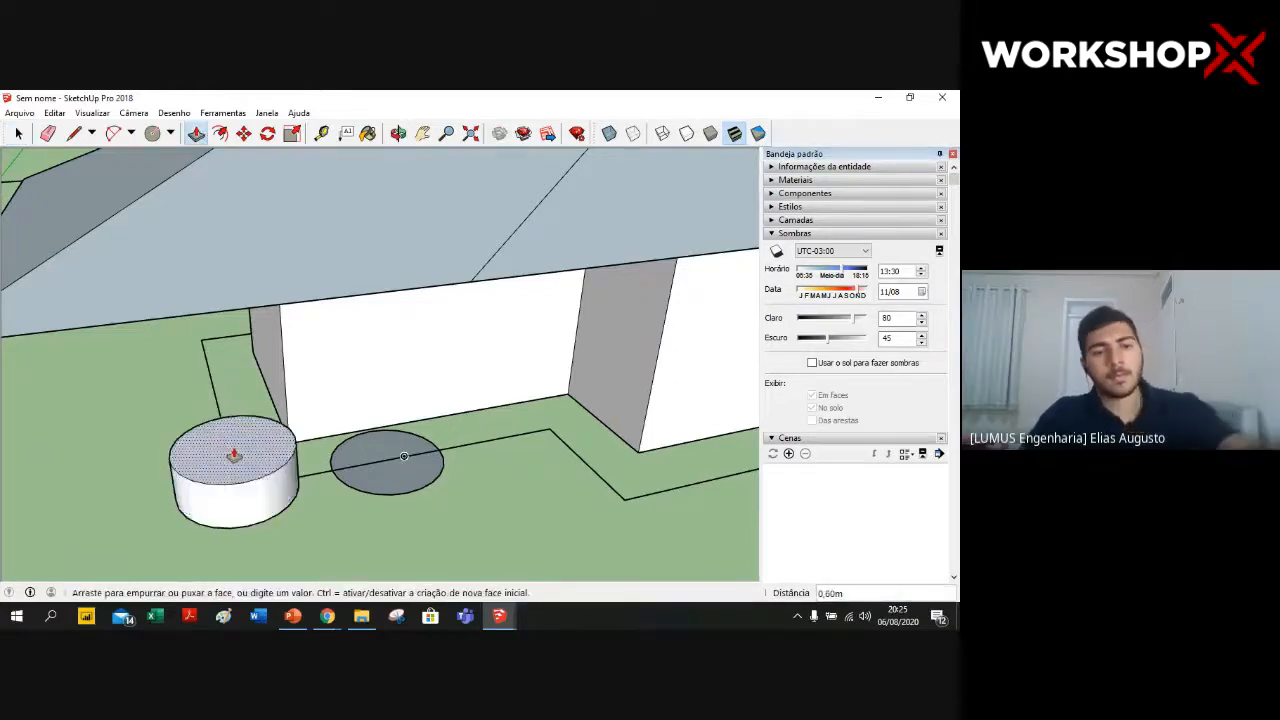
pyautogui.press('Escape')
pyautogui.click(18, 134)
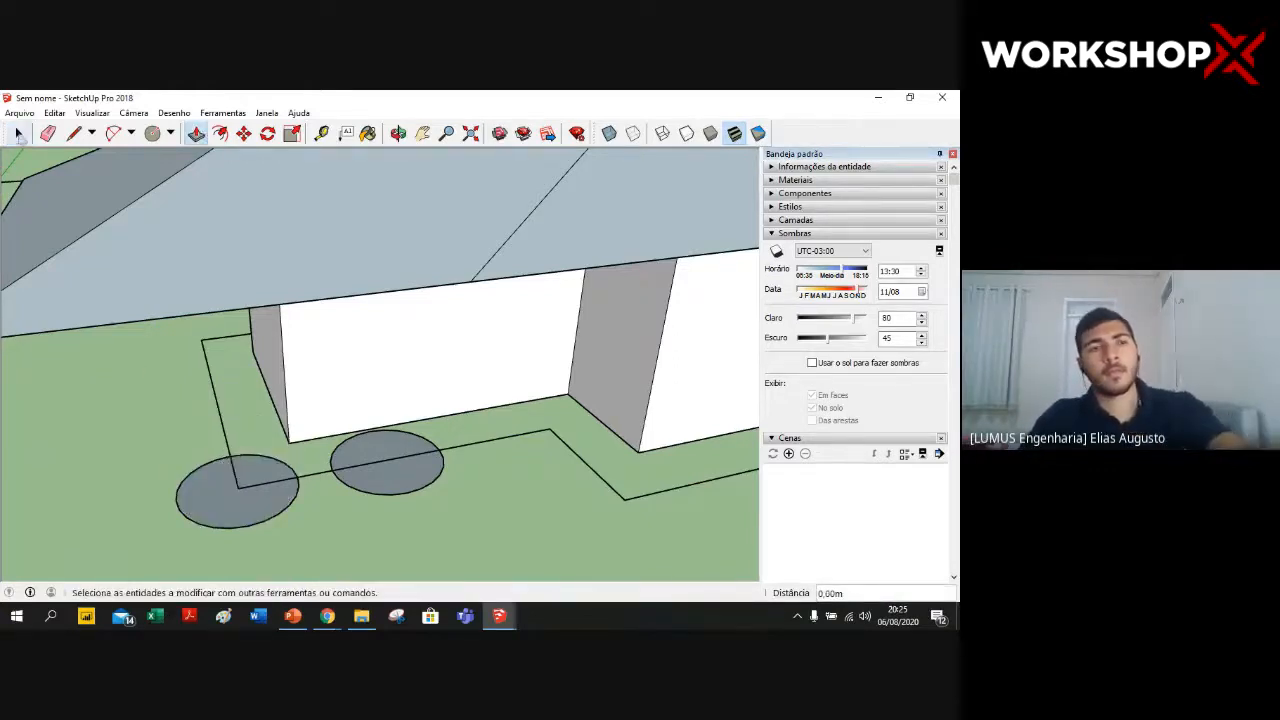
# - Extrude the circle at the ground outline's front corner about 0.43 m upward with Push/Pull
pyautogui.click(202, 500)
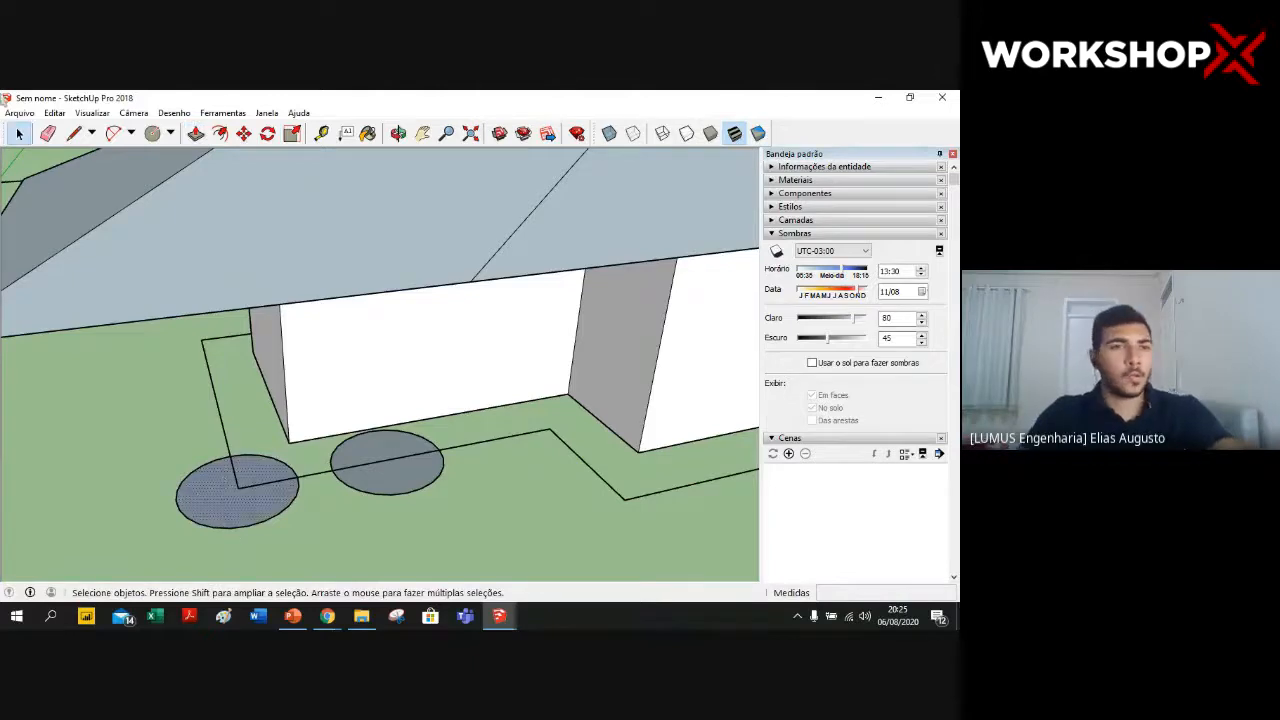
pyautogui.scroll(-3, 260, 462)
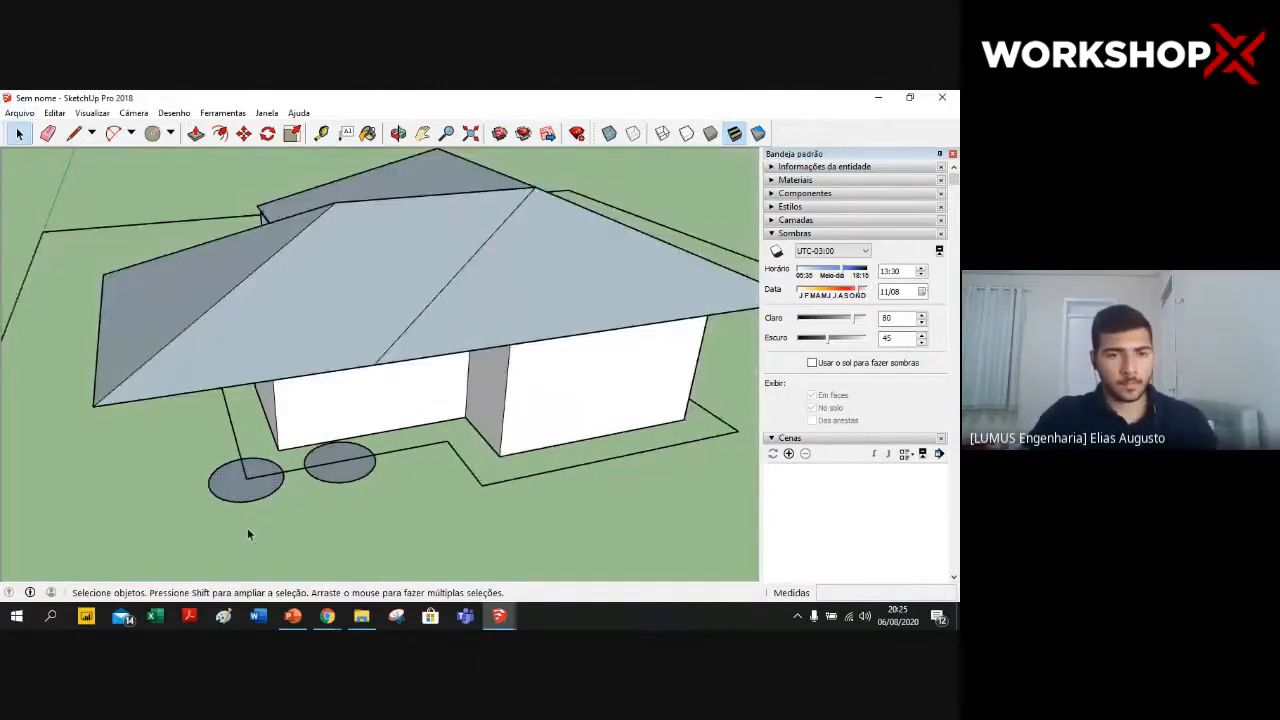
pyautogui.moveTo(249, 530); pyautogui.dragTo(242, 484, button='middle')
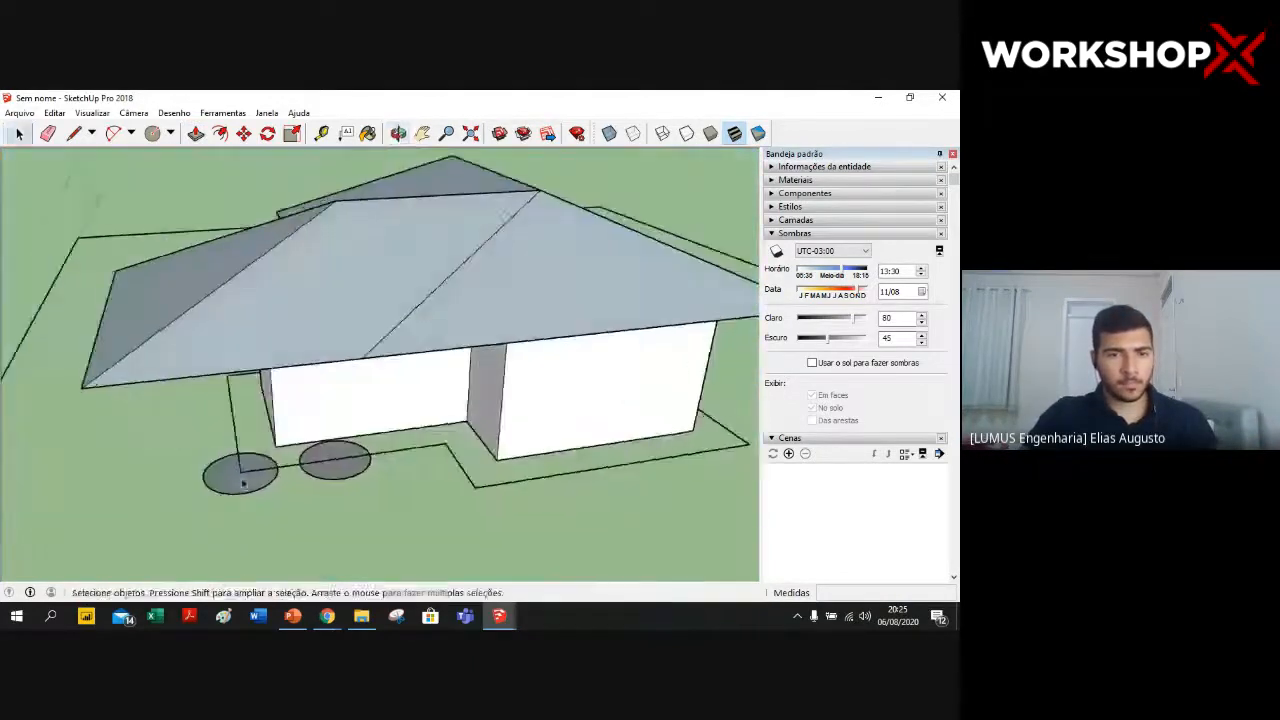
pyautogui.rightClick(238, 487)
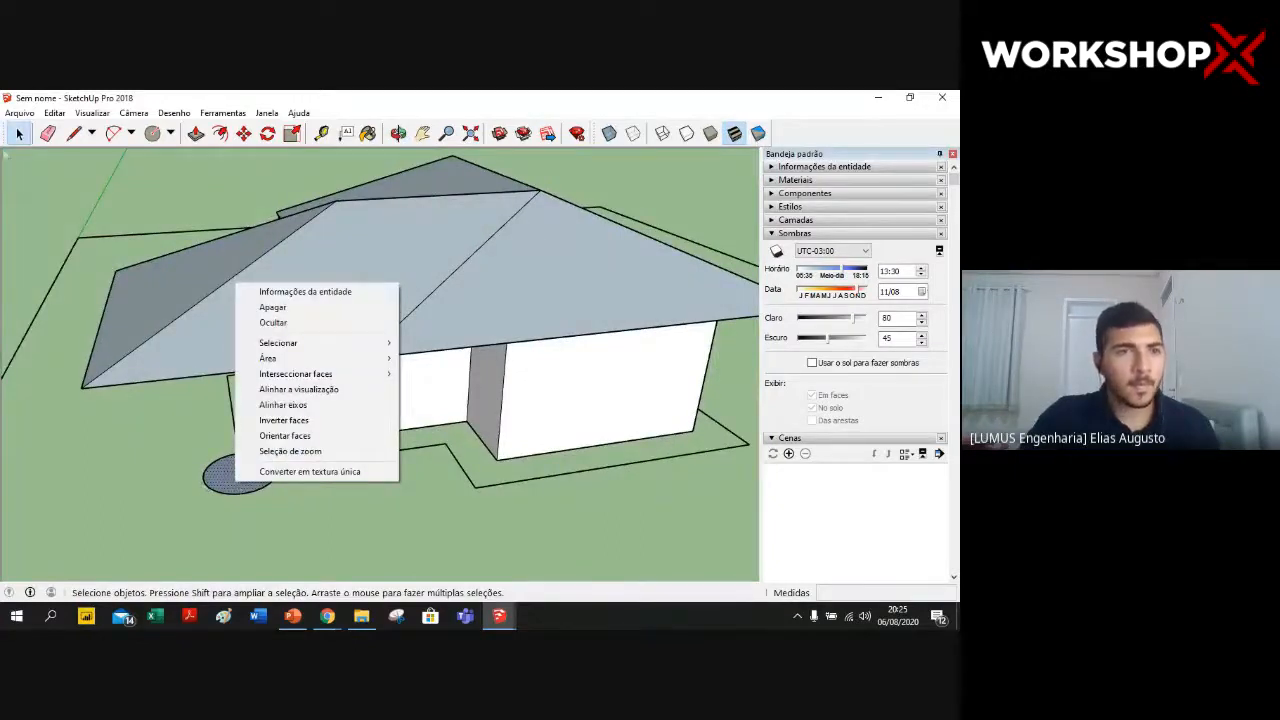
pyautogui.click(17, 137)
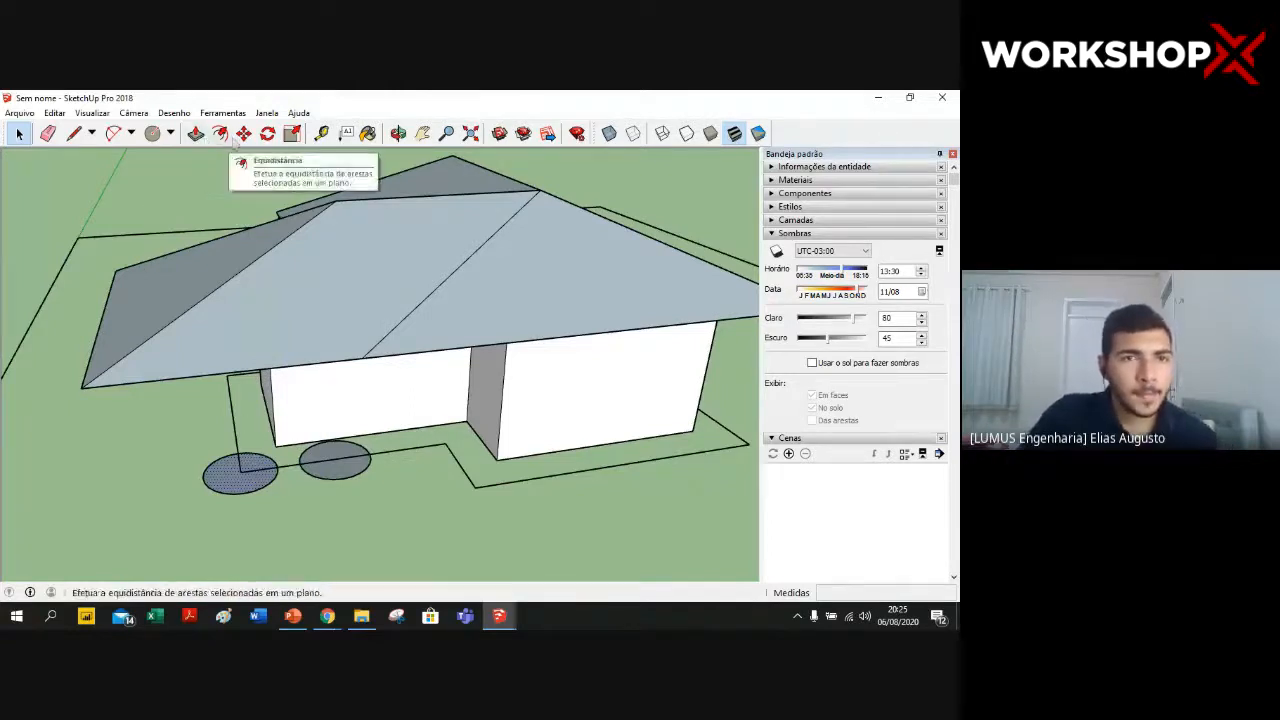
pyautogui.click(196, 133)
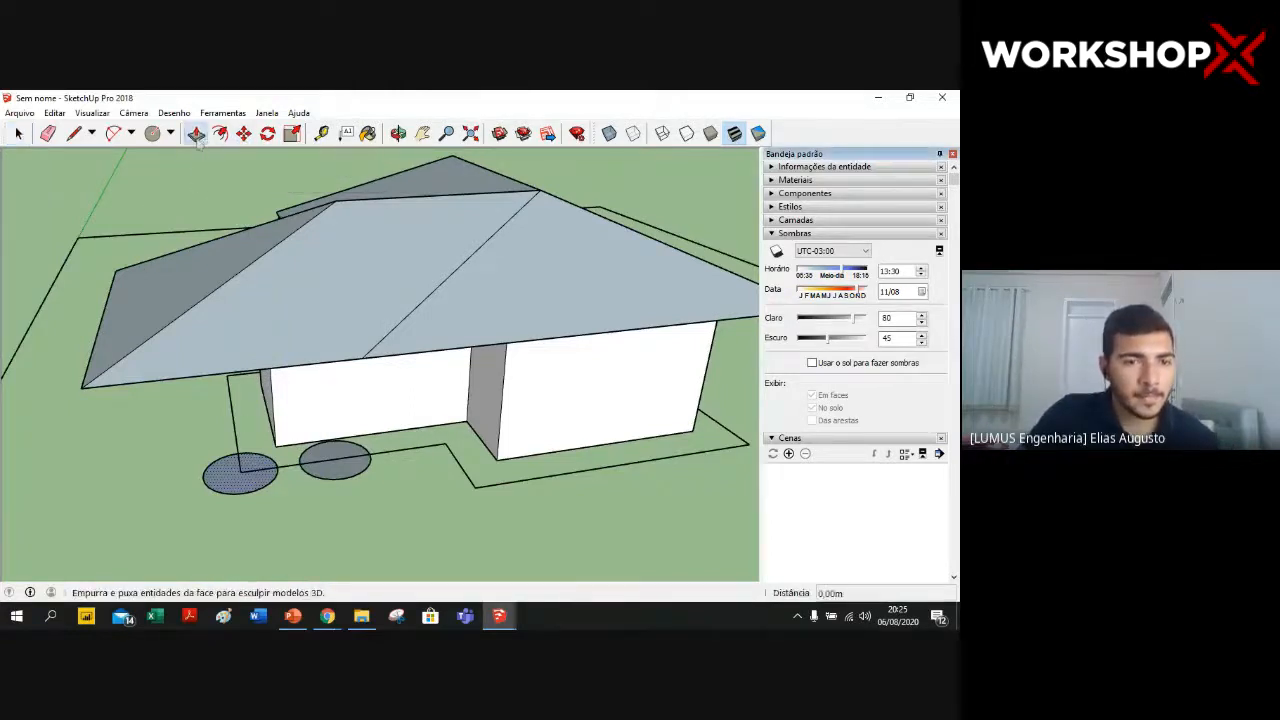
pyautogui.click(230, 477)
pyautogui.click(227, 460)
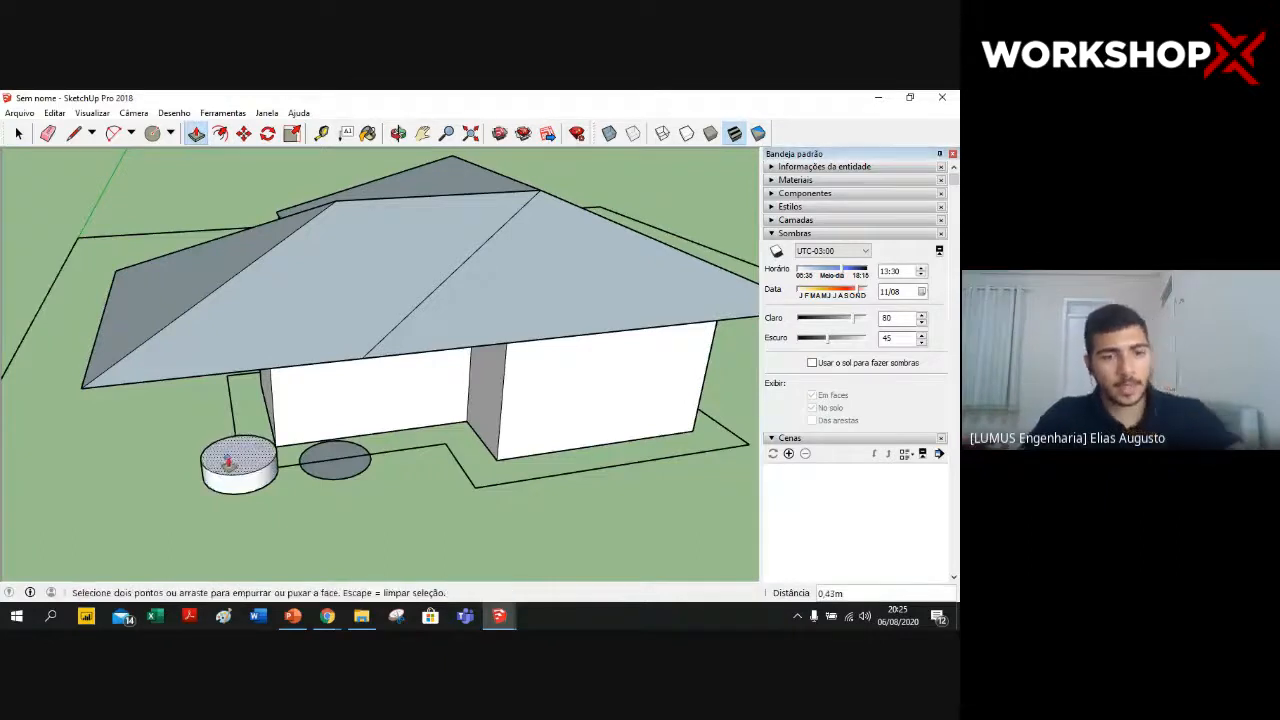
pyautogui.press('space')
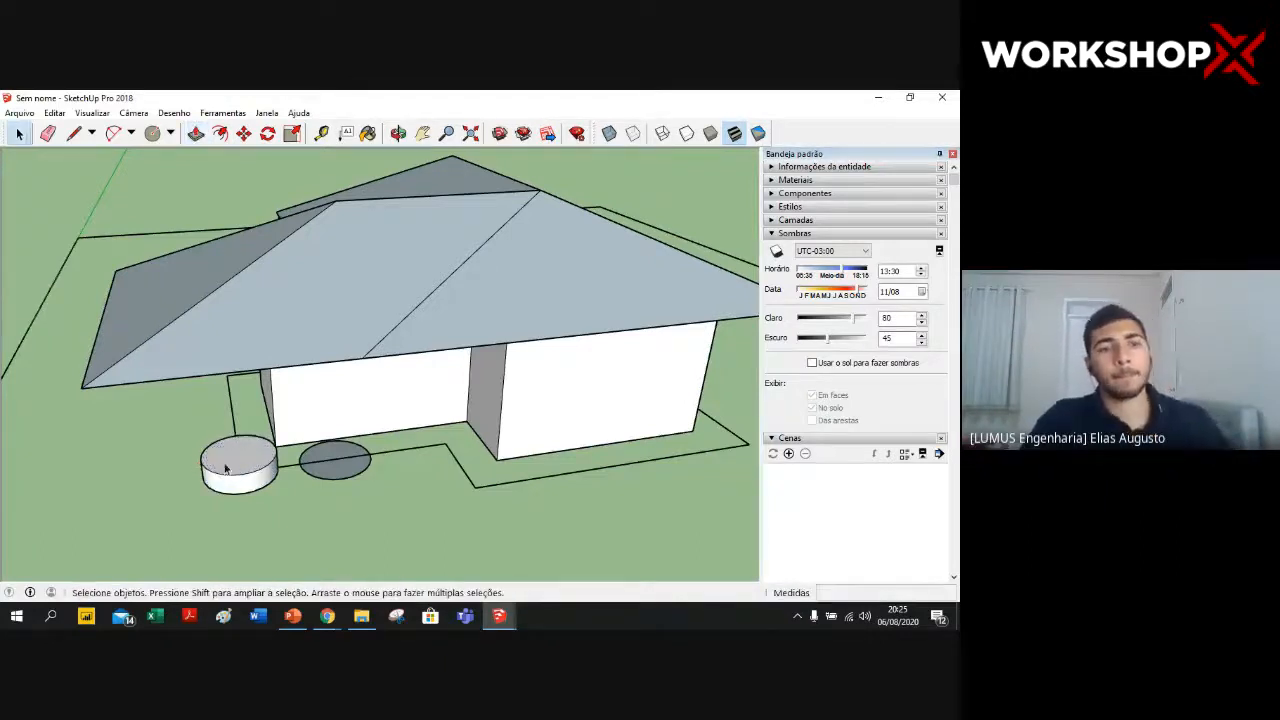
# - Select the side and top faces of the corner cylinder and create a component from them with the default settings
pyautogui.click(229, 468)
pyautogui.rightClick(229, 467)
pyautogui.click(231, 488)
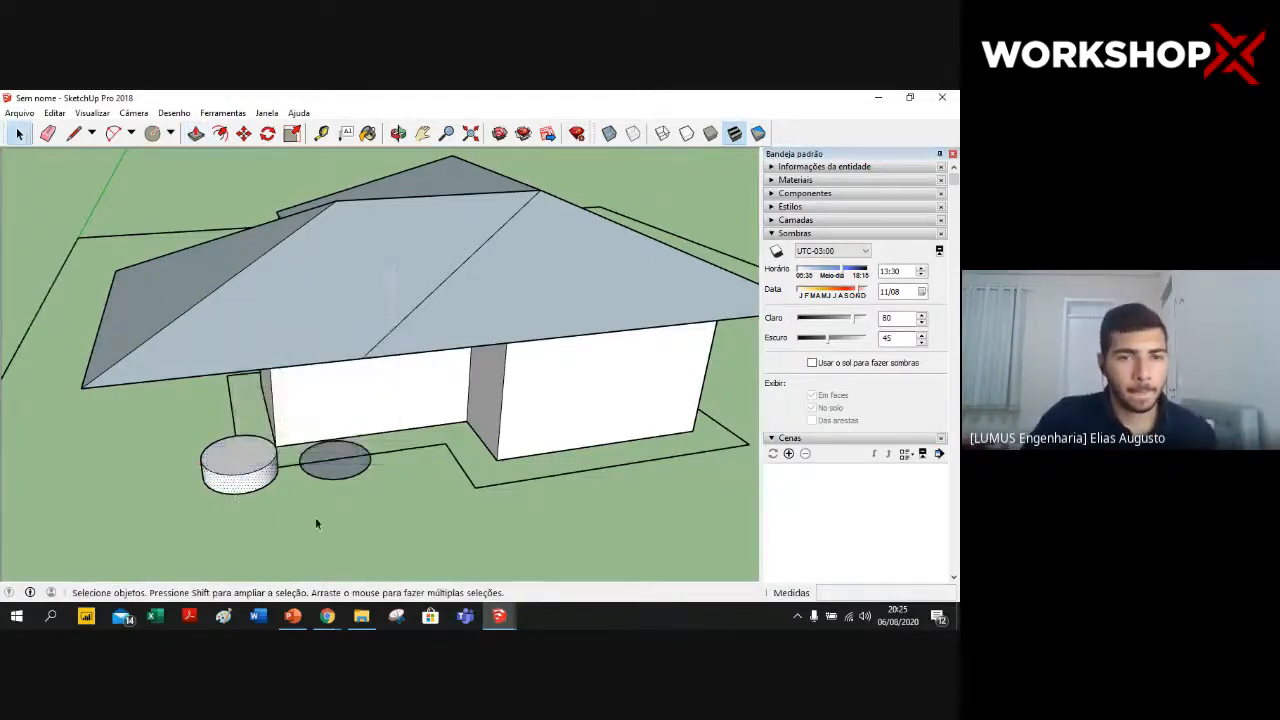
pyautogui.doubleClick(246, 476)
pyautogui.click(310, 506)
pyautogui.moveTo(310, 506); pyautogui.dragTo(186, 505, button='middle')
pyautogui.click(225, 452)
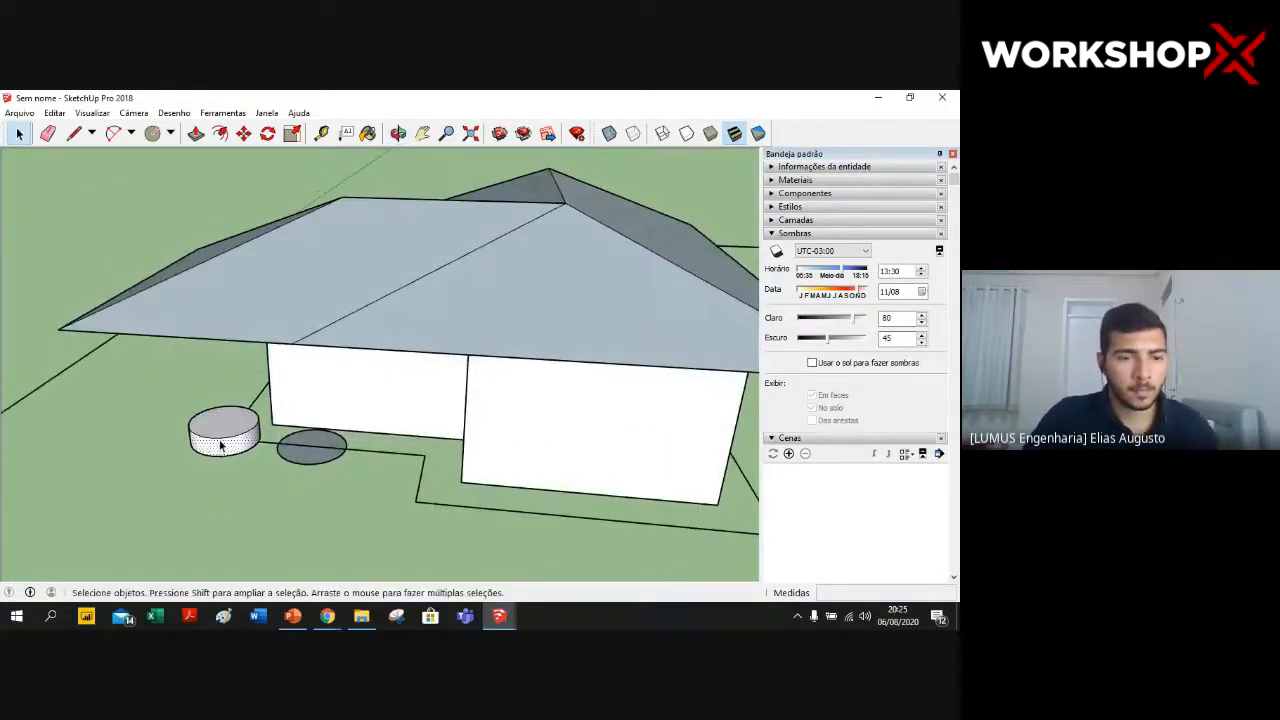
pyautogui.rightClick(220, 440)
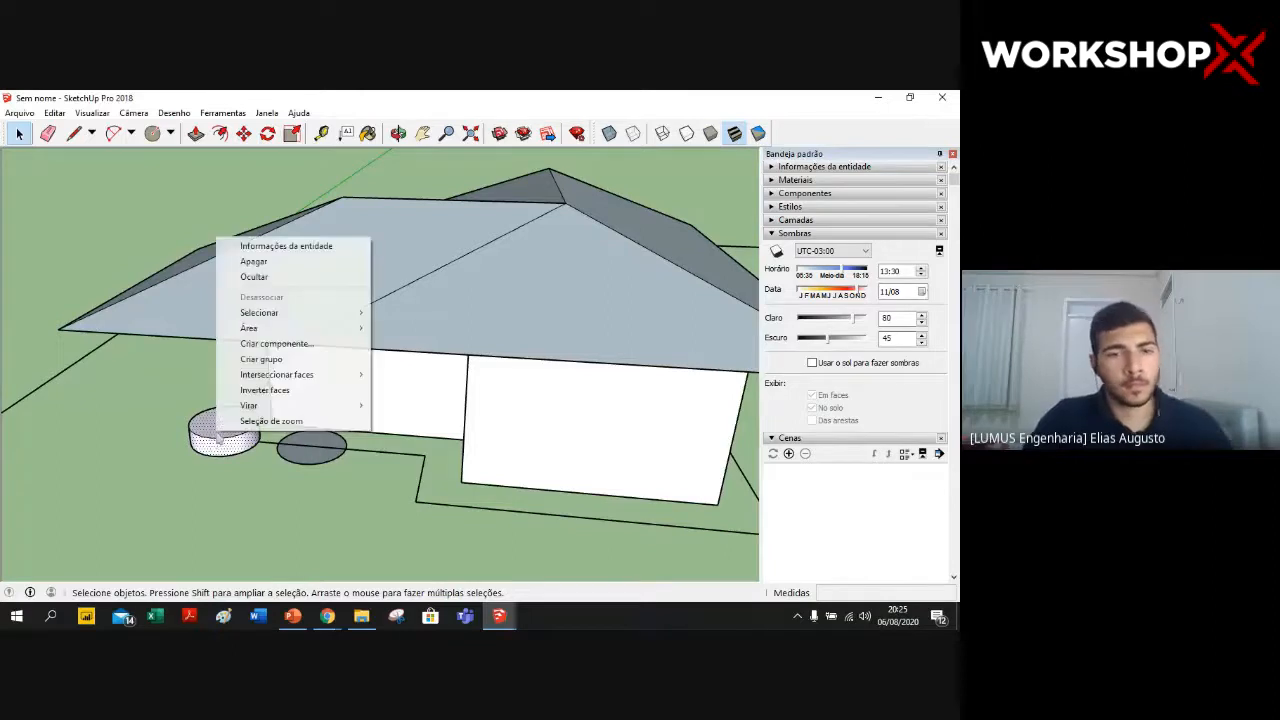
pyautogui.click(276, 343)
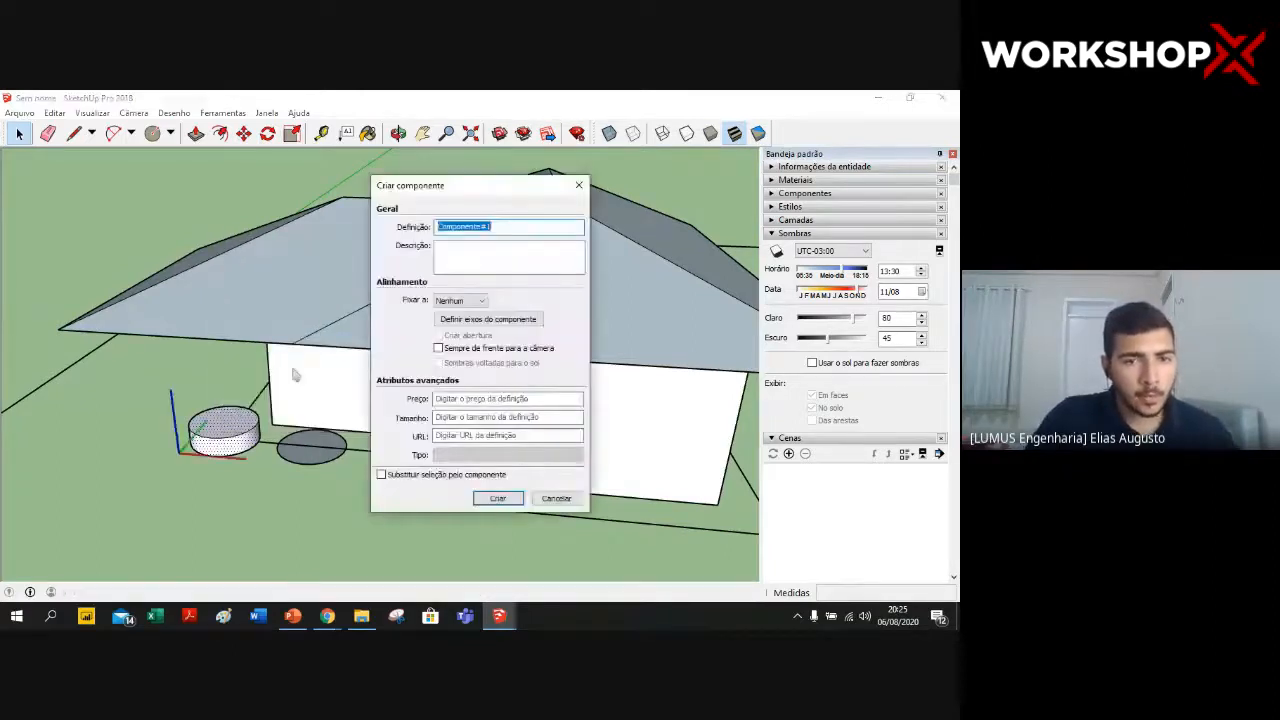
pyautogui.click(500, 499)
pyautogui.click(302, 504)
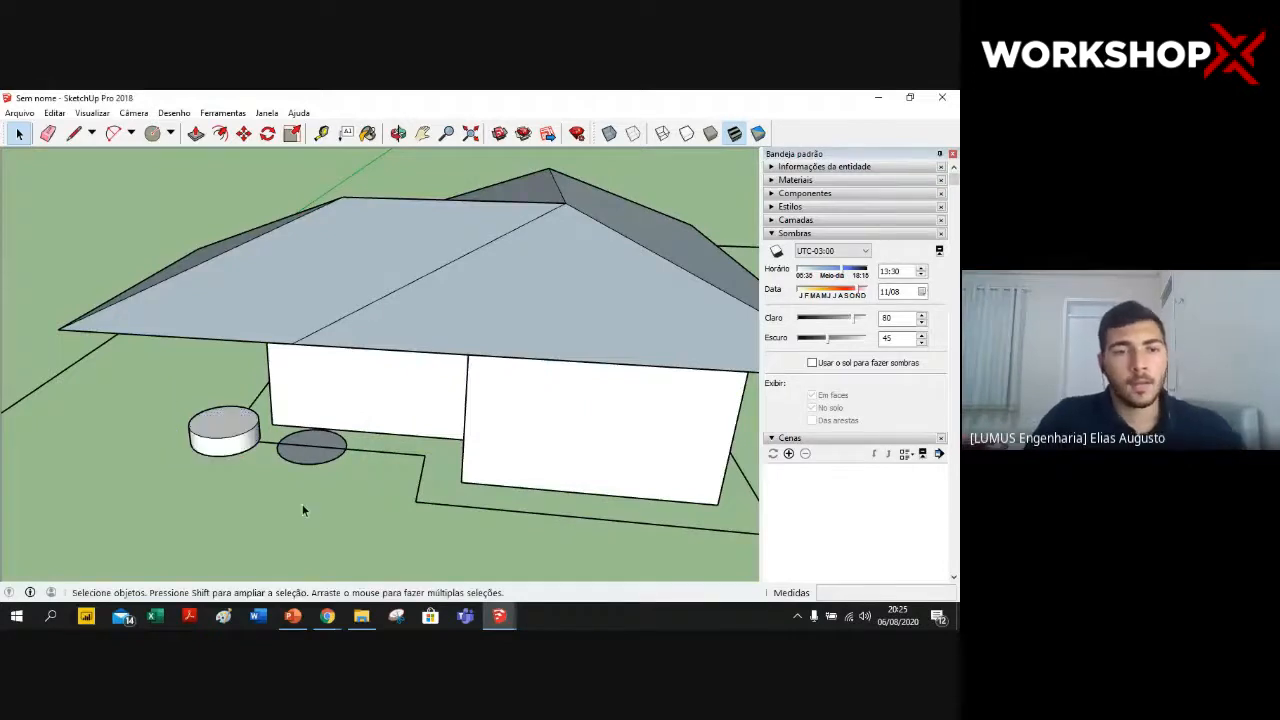
# - Select the corner cylinder's top face and move it down to the ground so the cylinder becomes a flat disc
pyautogui.moveTo(192, 405); pyautogui.dragTo(245, 442, button='middle')
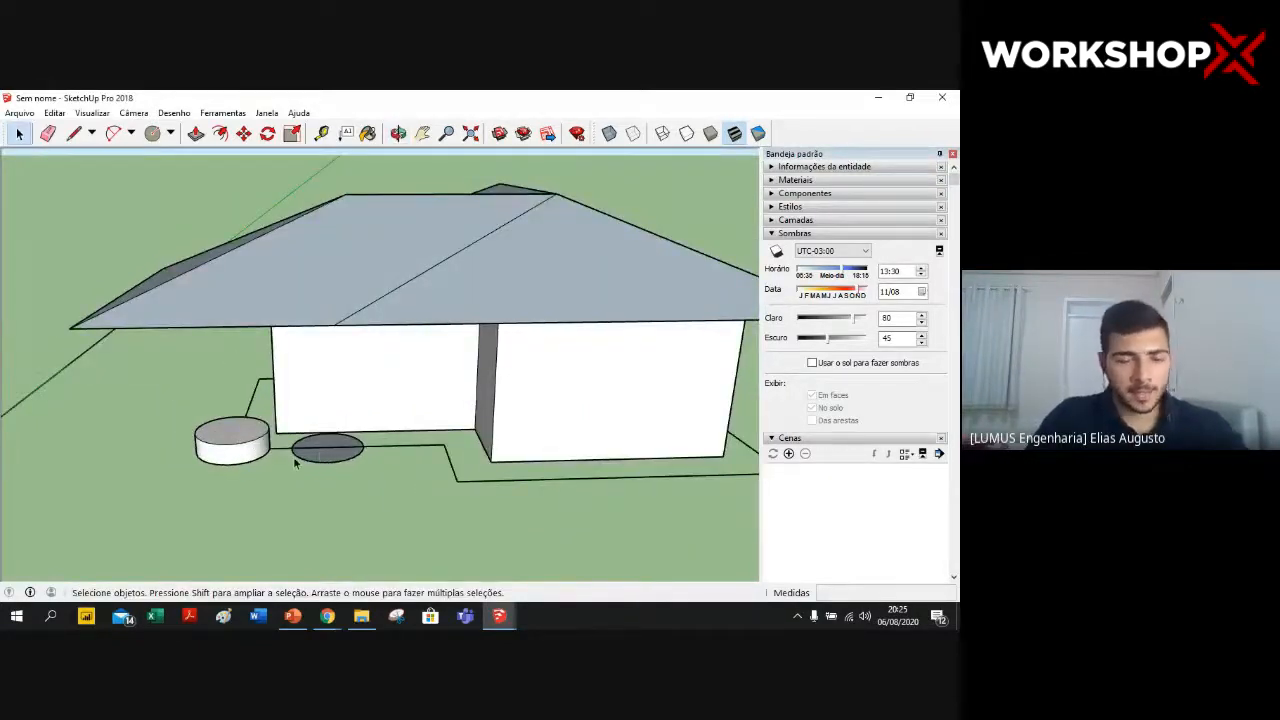
pyautogui.moveTo(297, 485); pyautogui.dragTo(323, 442, button='middle')
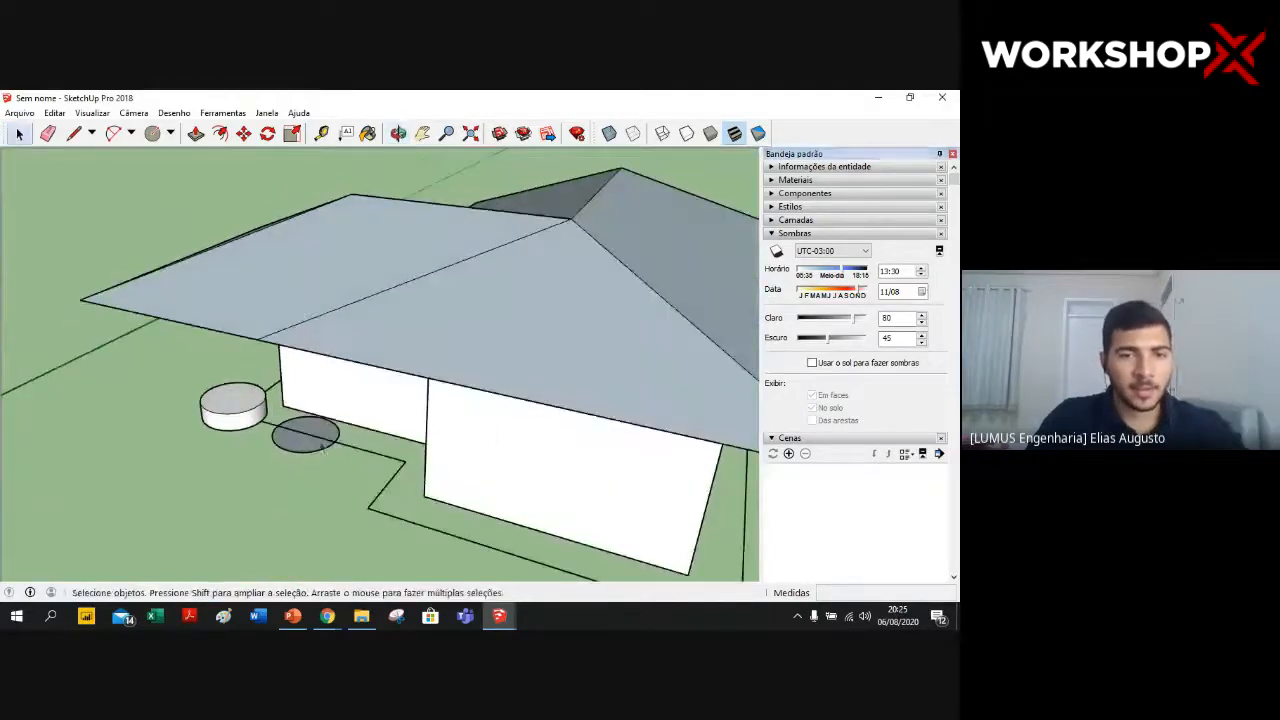
pyautogui.moveTo(199, 465); pyautogui.dragTo(264, 484, button='middle')
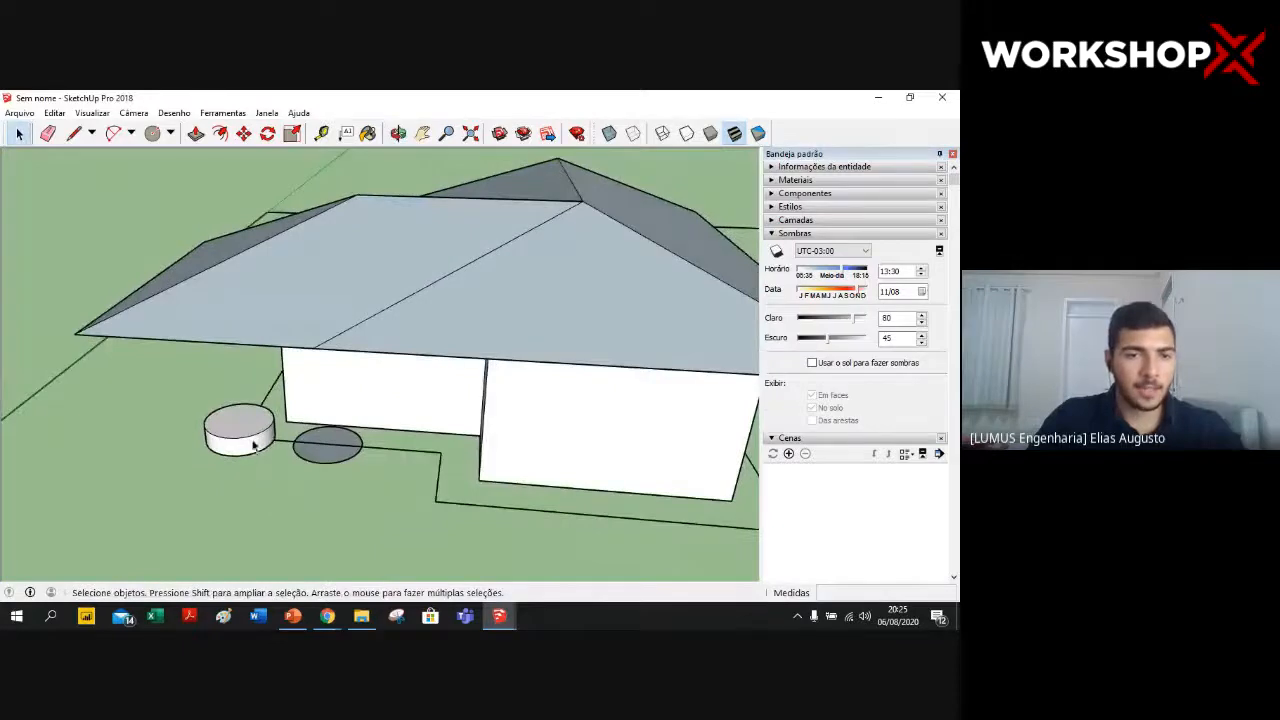
pyautogui.click(235, 448)
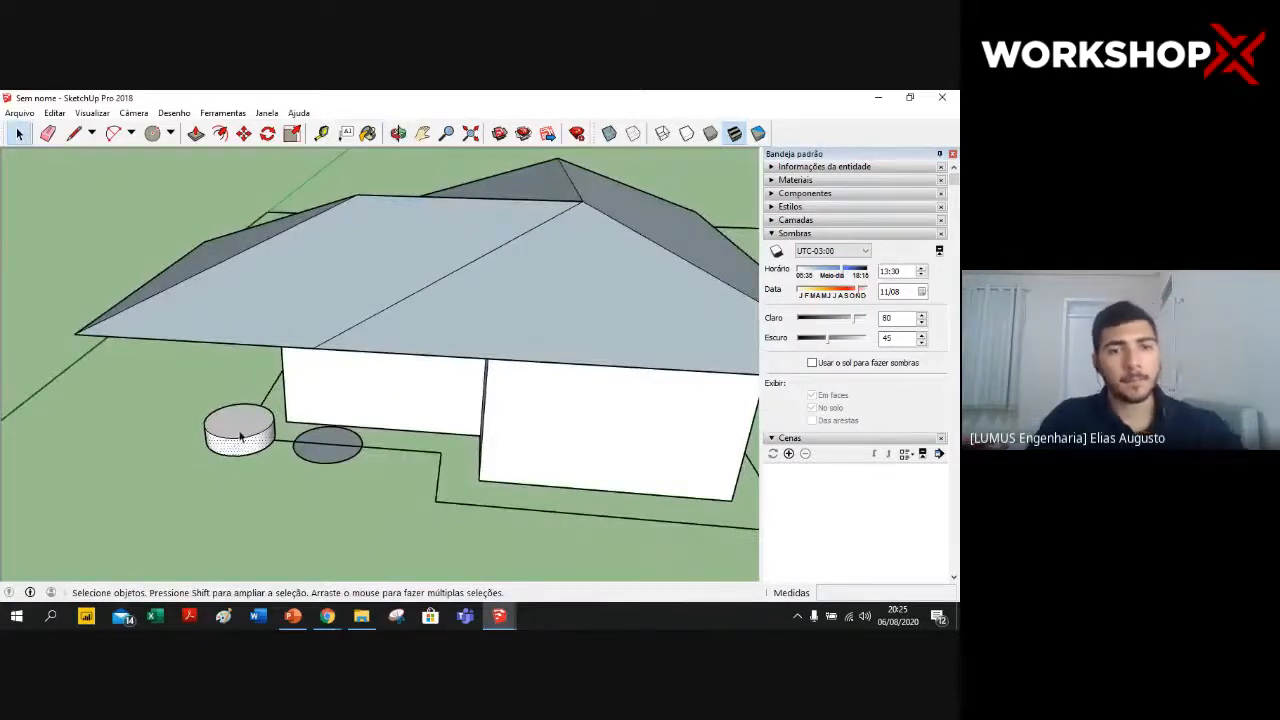
pyautogui.click(249, 446)
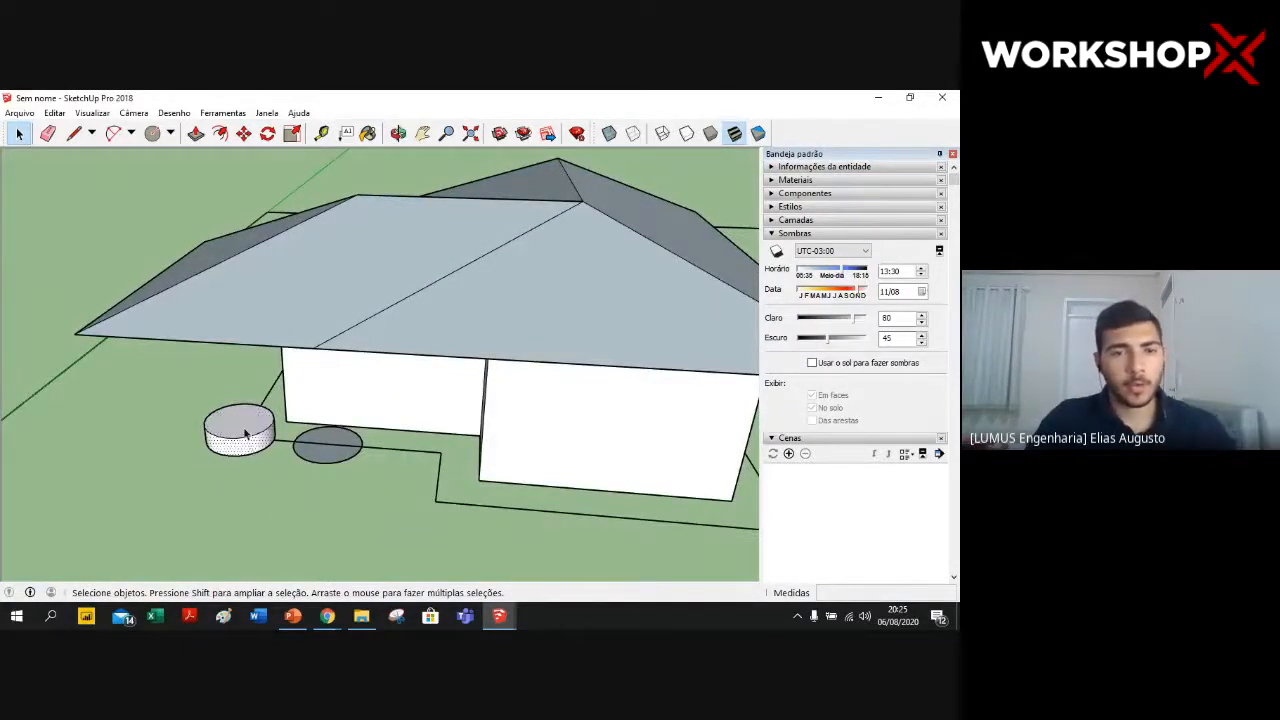
pyautogui.click(246, 434)
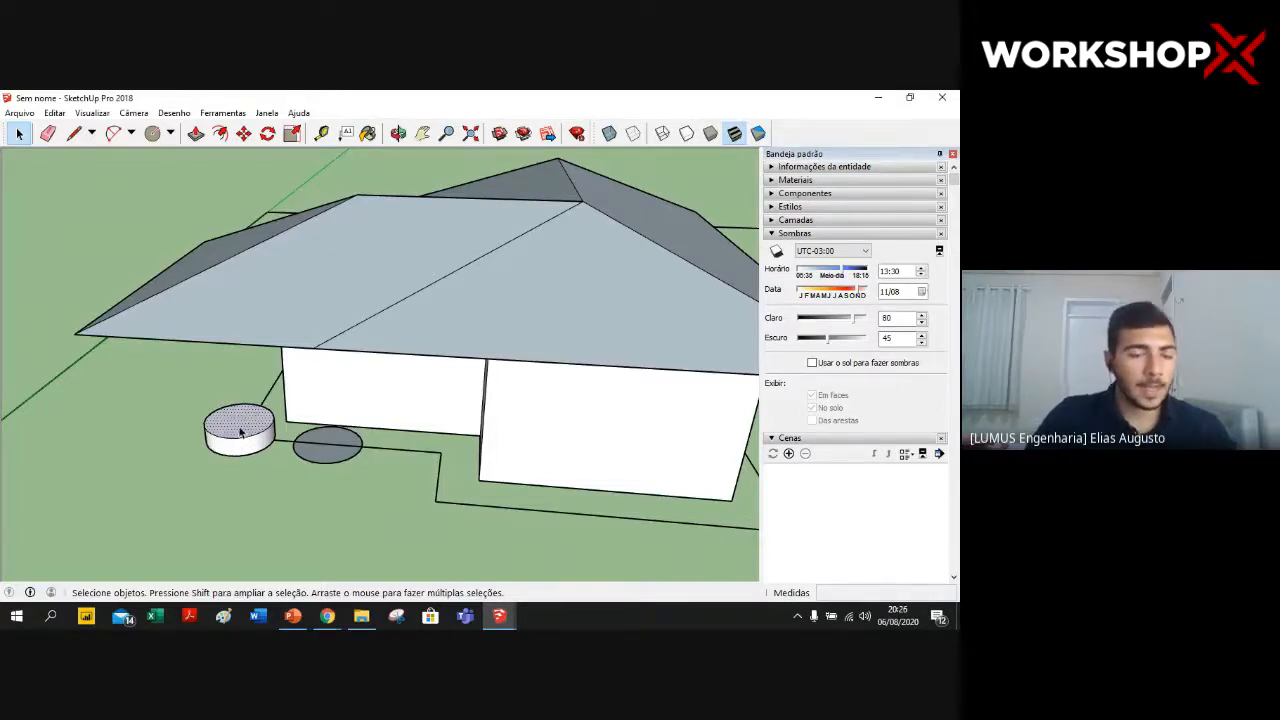
pyautogui.press('m')
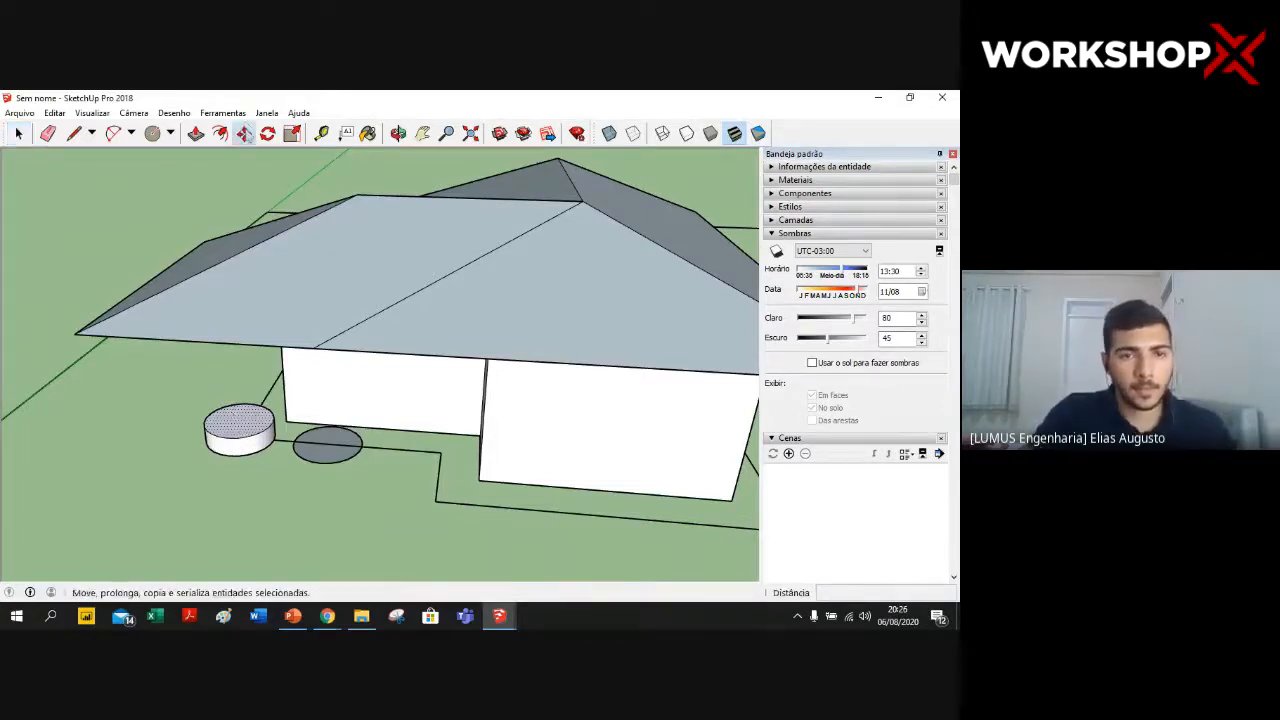
pyautogui.click(234, 423)
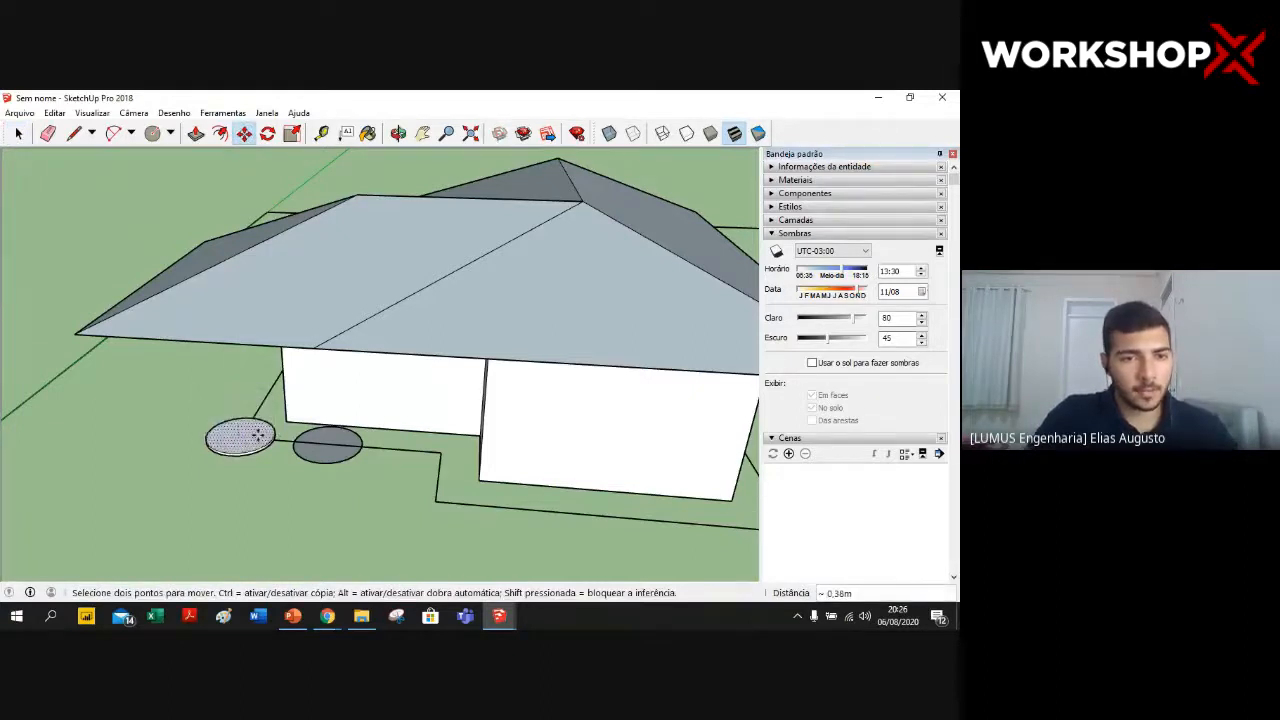
pyautogui.click(259, 435)
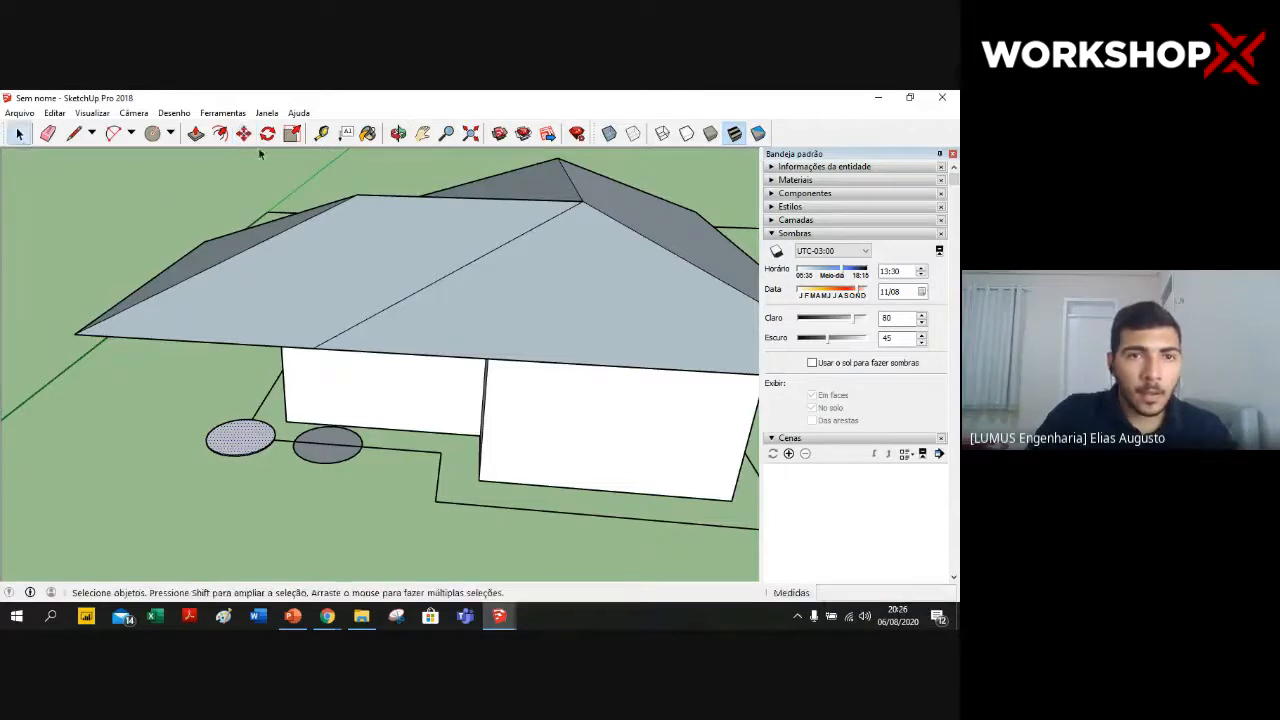
# - Copy the flattened corner circle about 4.35 m along the outline's front edge to the next corner
pyautogui.press('ctrl')
pyautogui.click(247, 435)
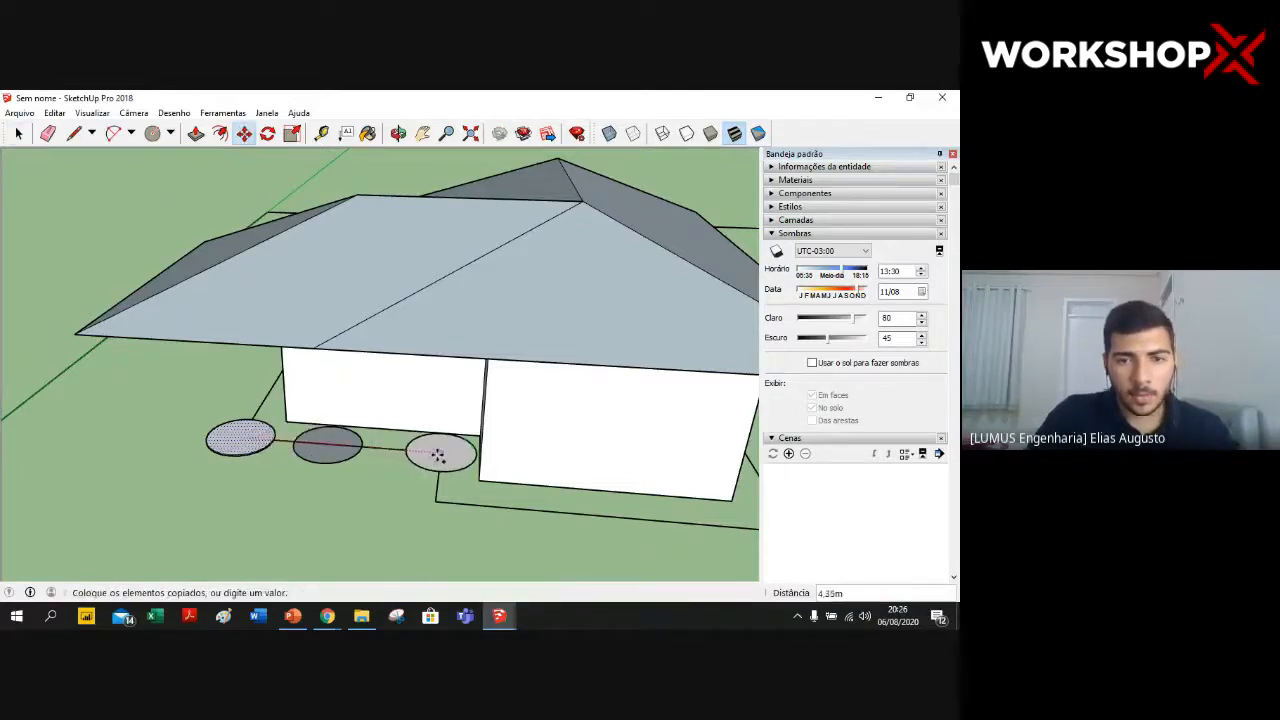
pyautogui.click(437, 457)
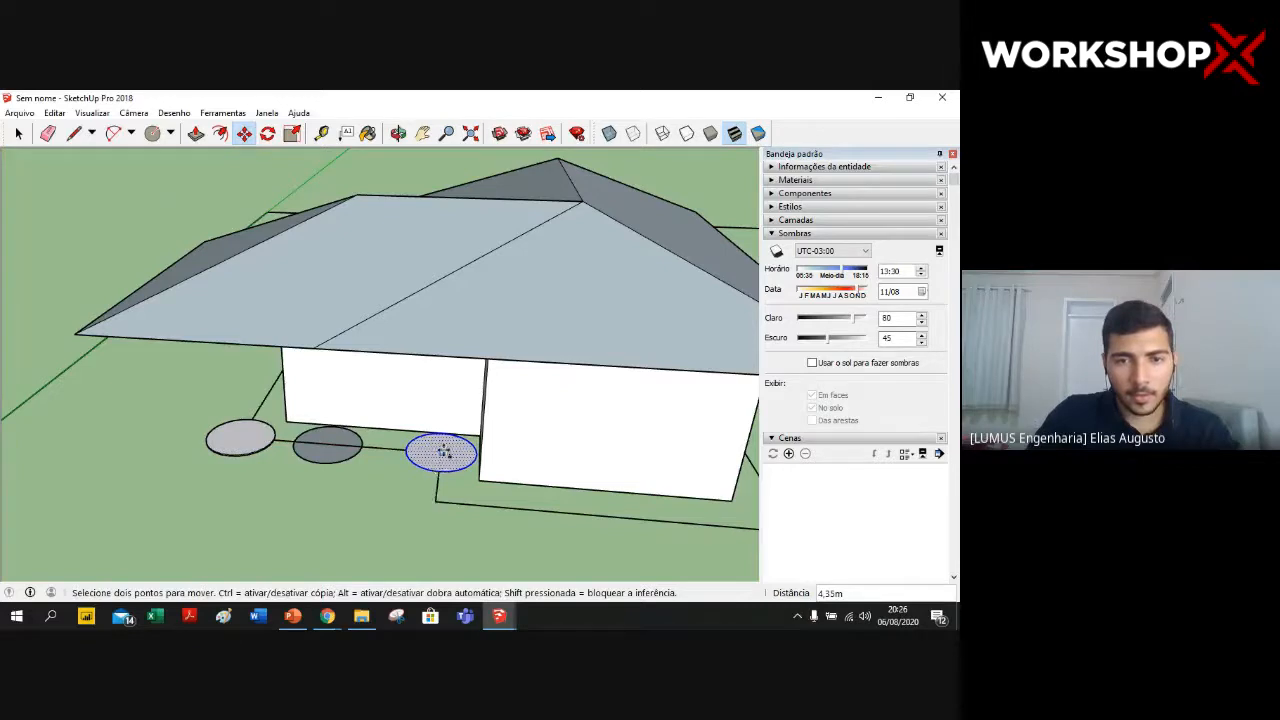
# - Copy the newest circle about 1.70 m to the outline's following corner, and copy that one about 2.21 m along the front edge
pyautogui.click(442, 453)
pyautogui.click(435, 501)
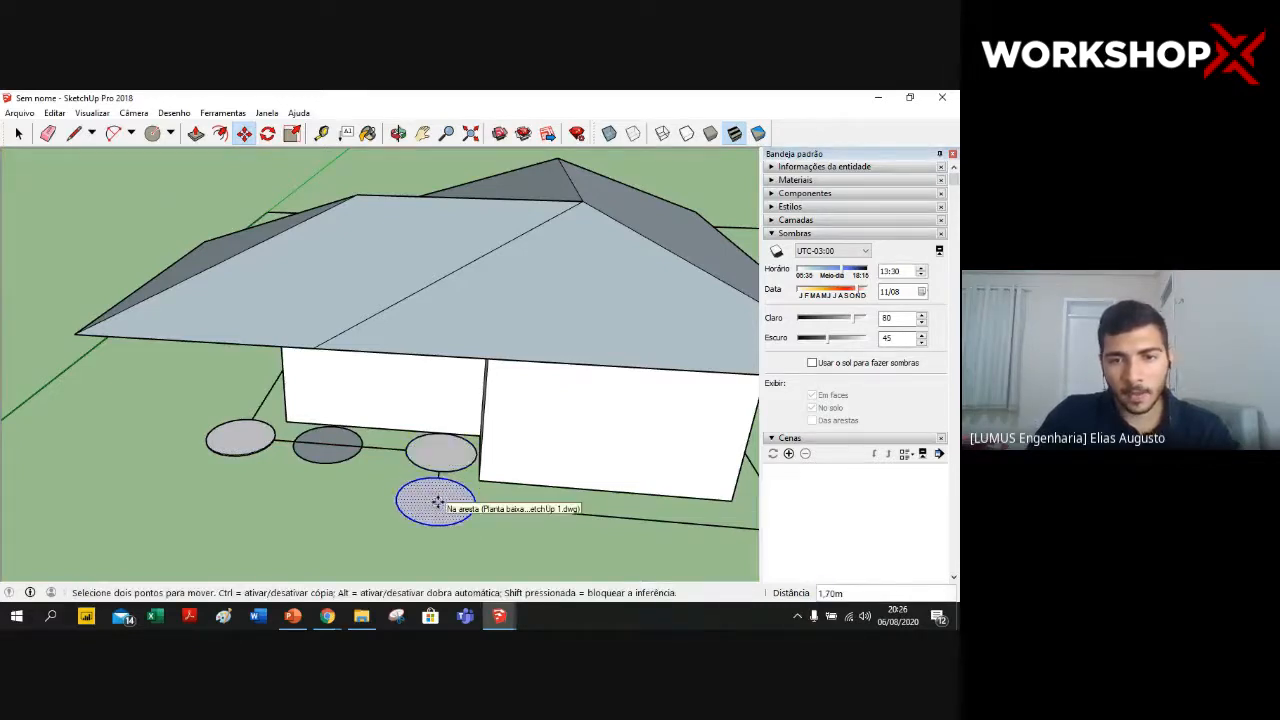
pyautogui.click(437, 502)
pyautogui.click(560, 509)
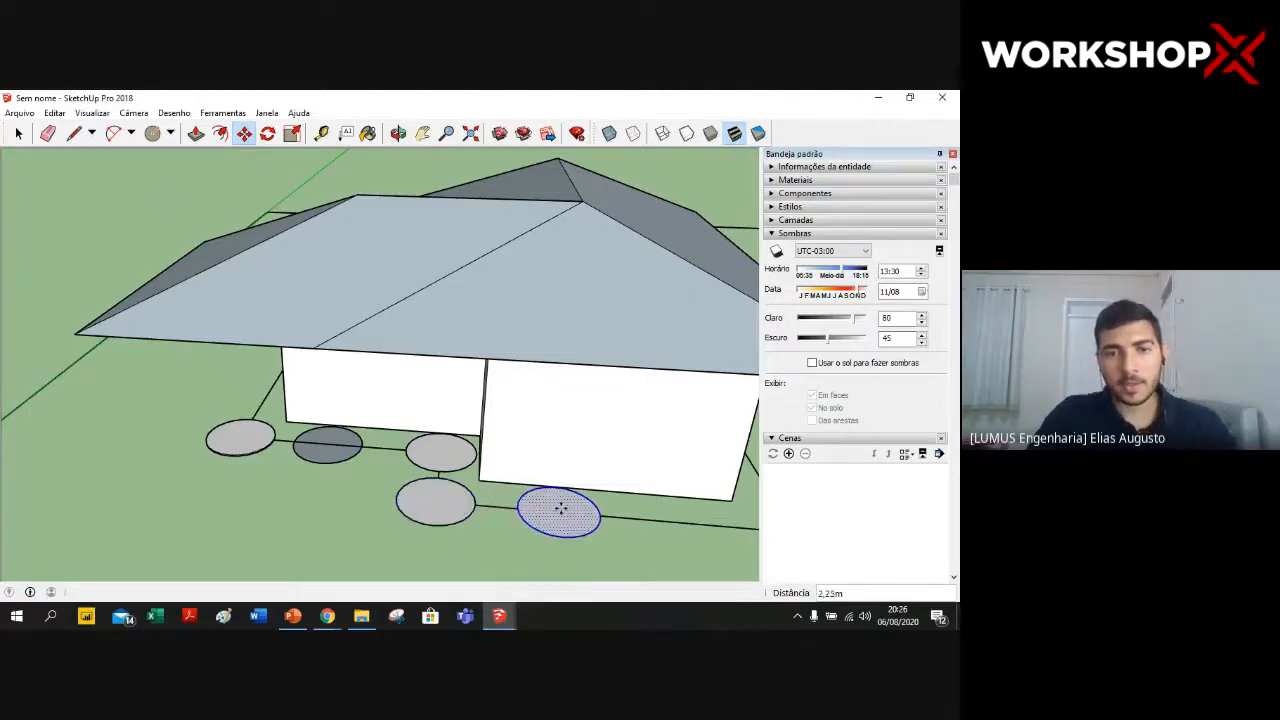
pyautogui.press('Escape')
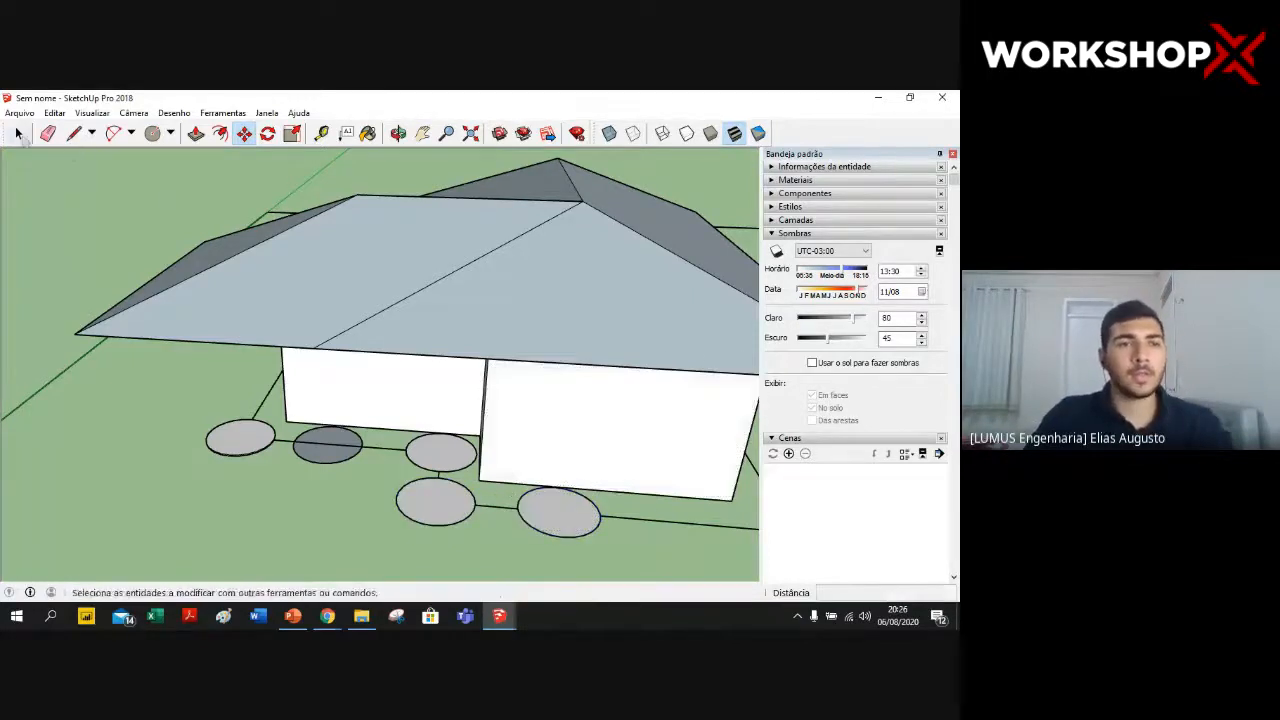
pyautogui.click(196, 133)
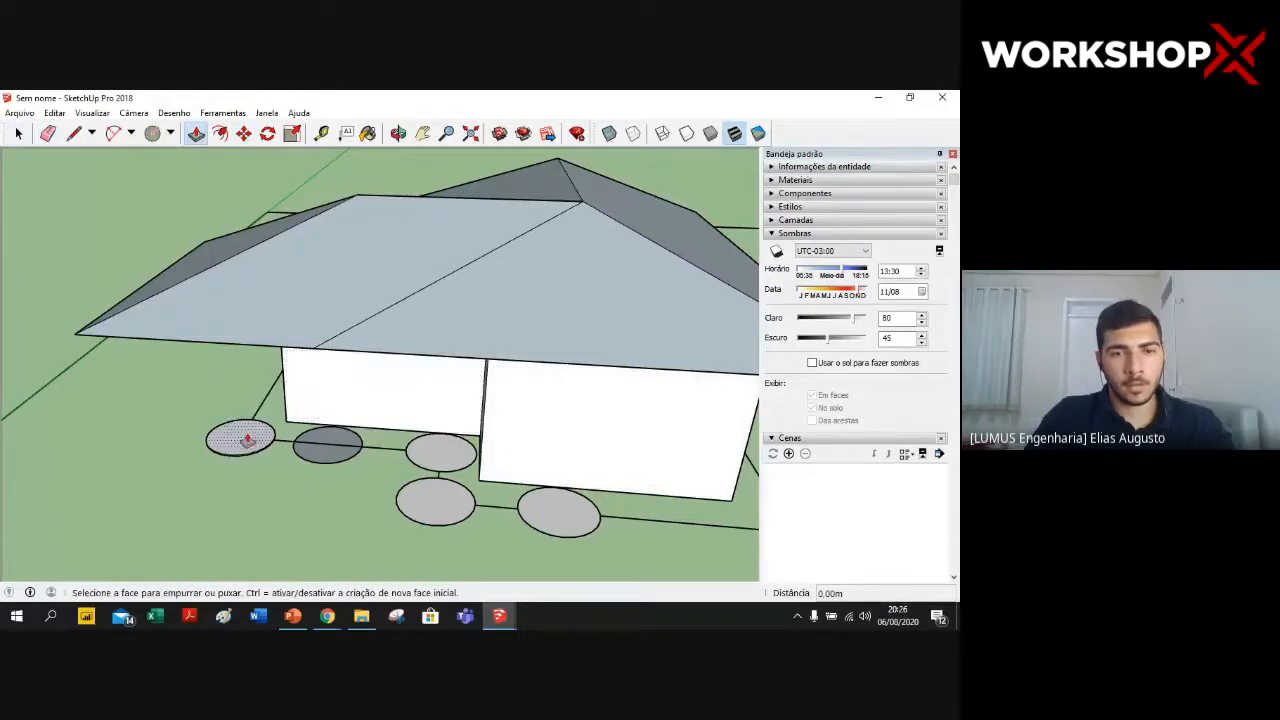
pyautogui.click(434, 449)
pyautogui.press('Escape')
pyautogui.click(430, 497)
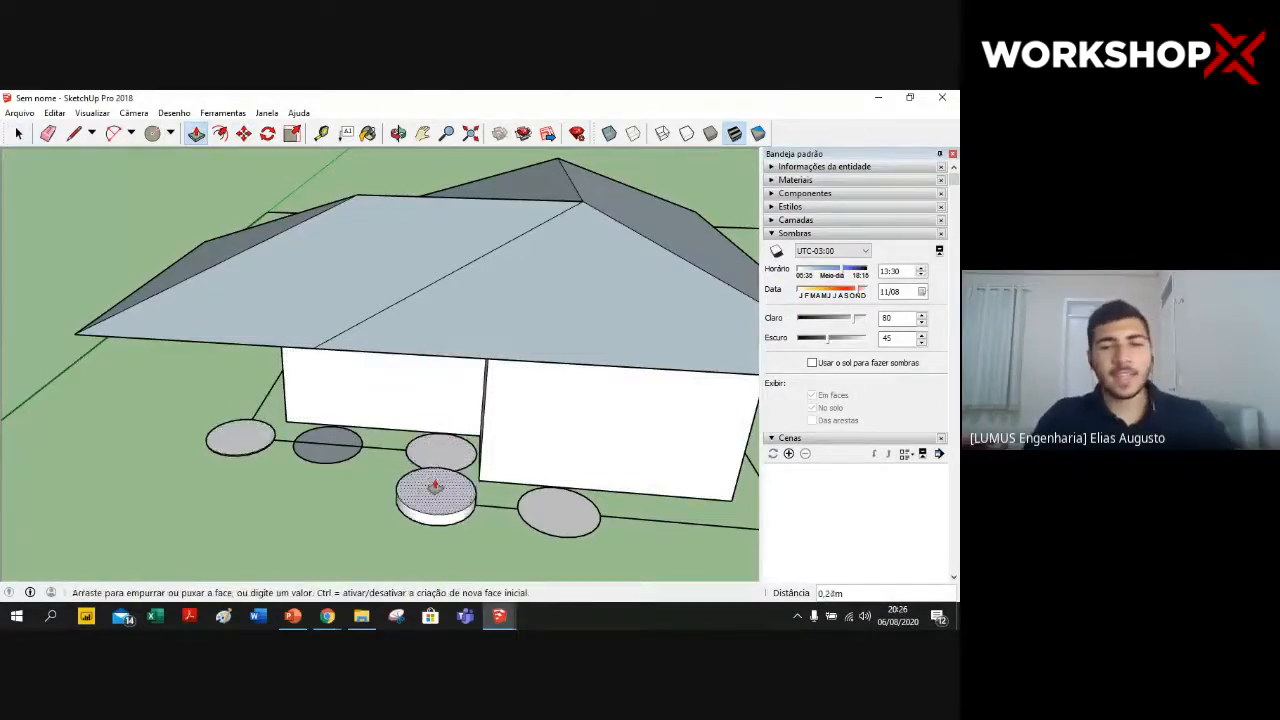
pyautogui.press('Escape')
pyautogui.click(572, 500)
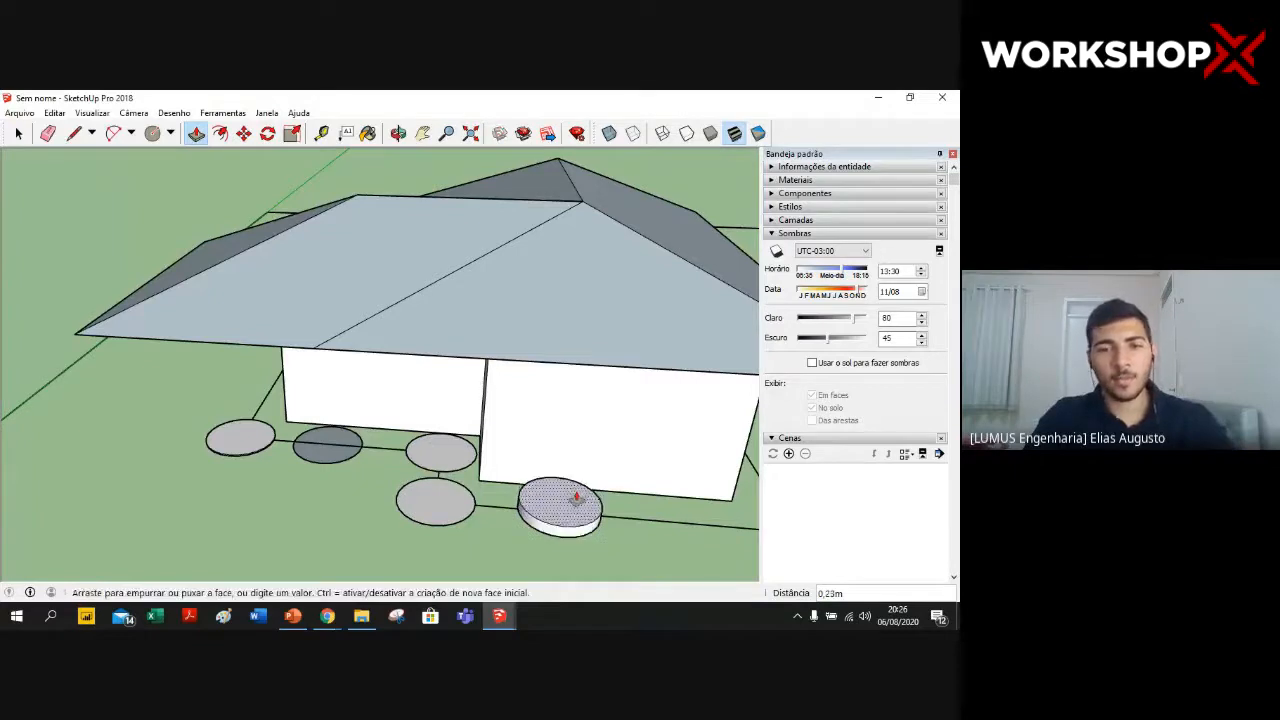
pyautogui.press('Escape')
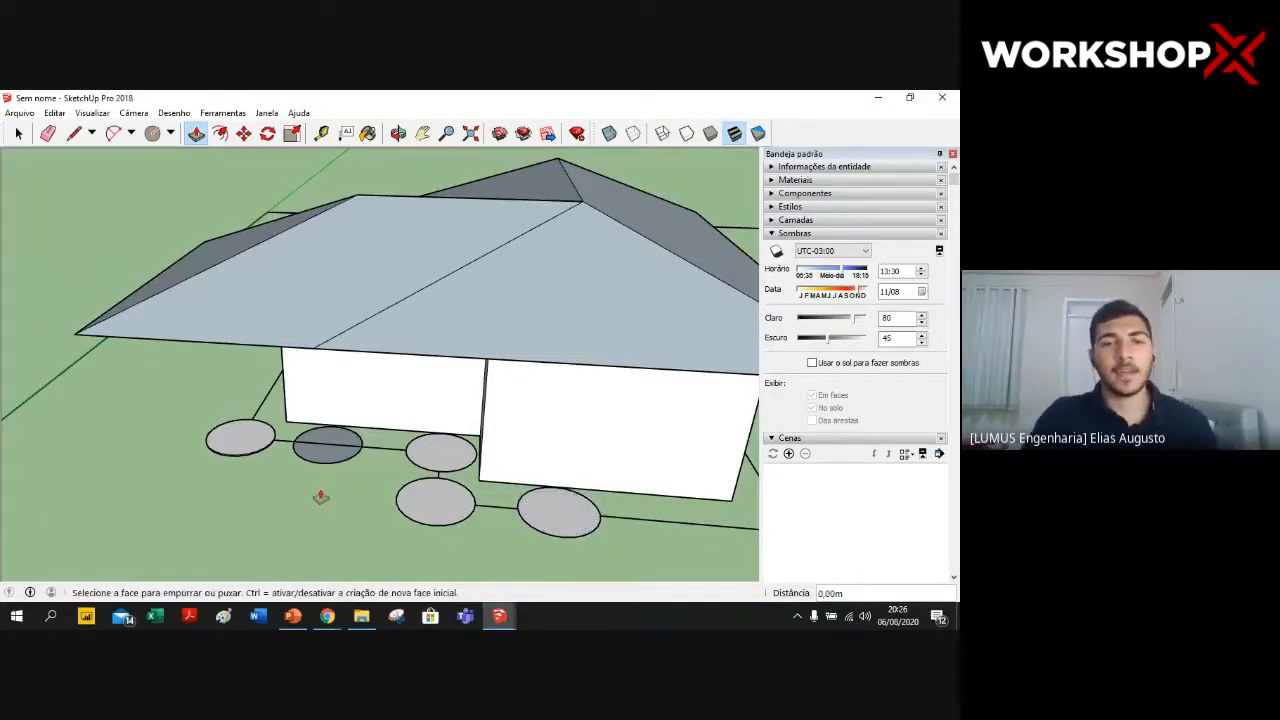
# - Extrude the disc at the outline's far front corner upward 1.50 m into a cylinder
pyautogui.moveTo(321, 497); pyautogui.dragTo(257, 443, button='middle')
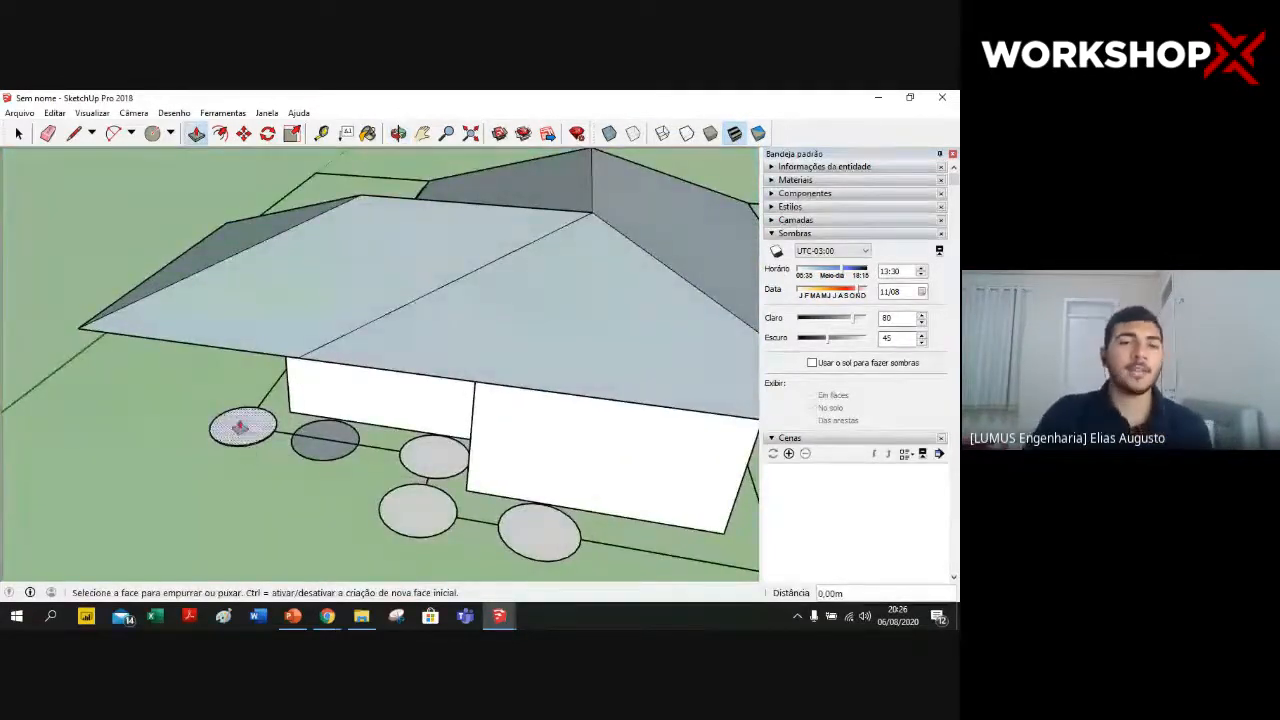
pyautogui.scroll(-2, 304, 456)
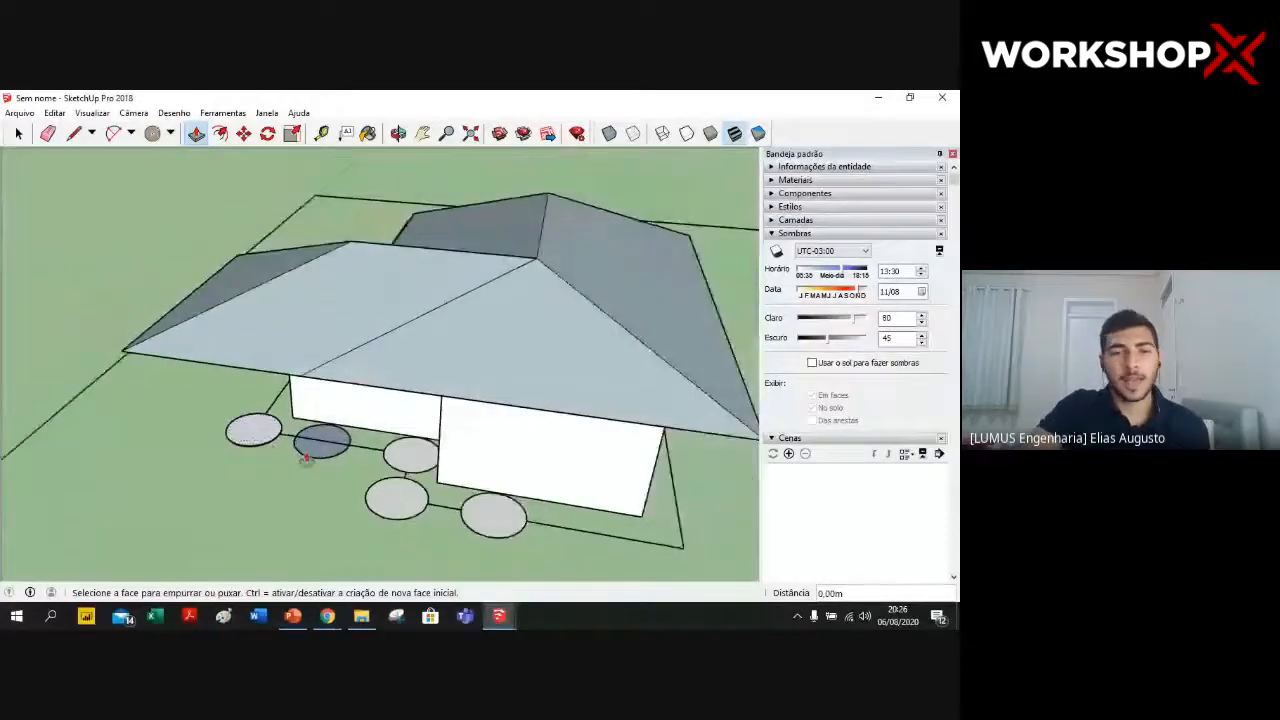
pyautogui.click(251, 429)
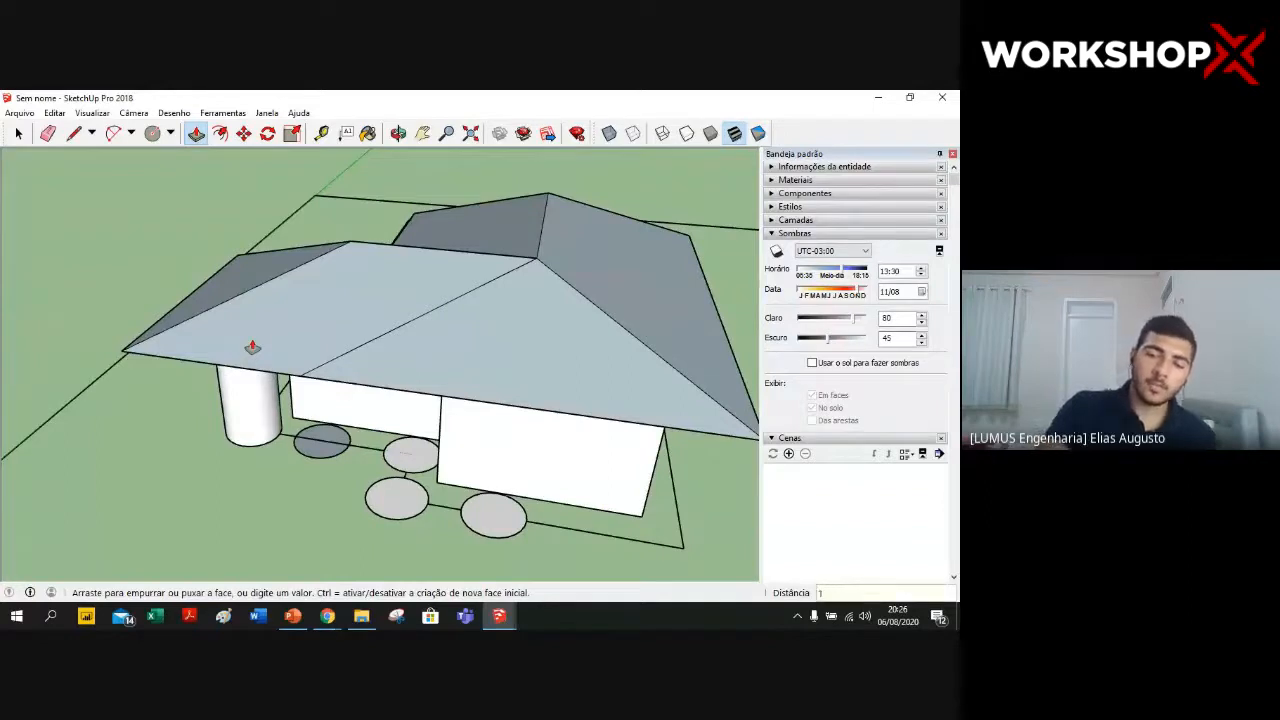
pyautogui.write('1,50')
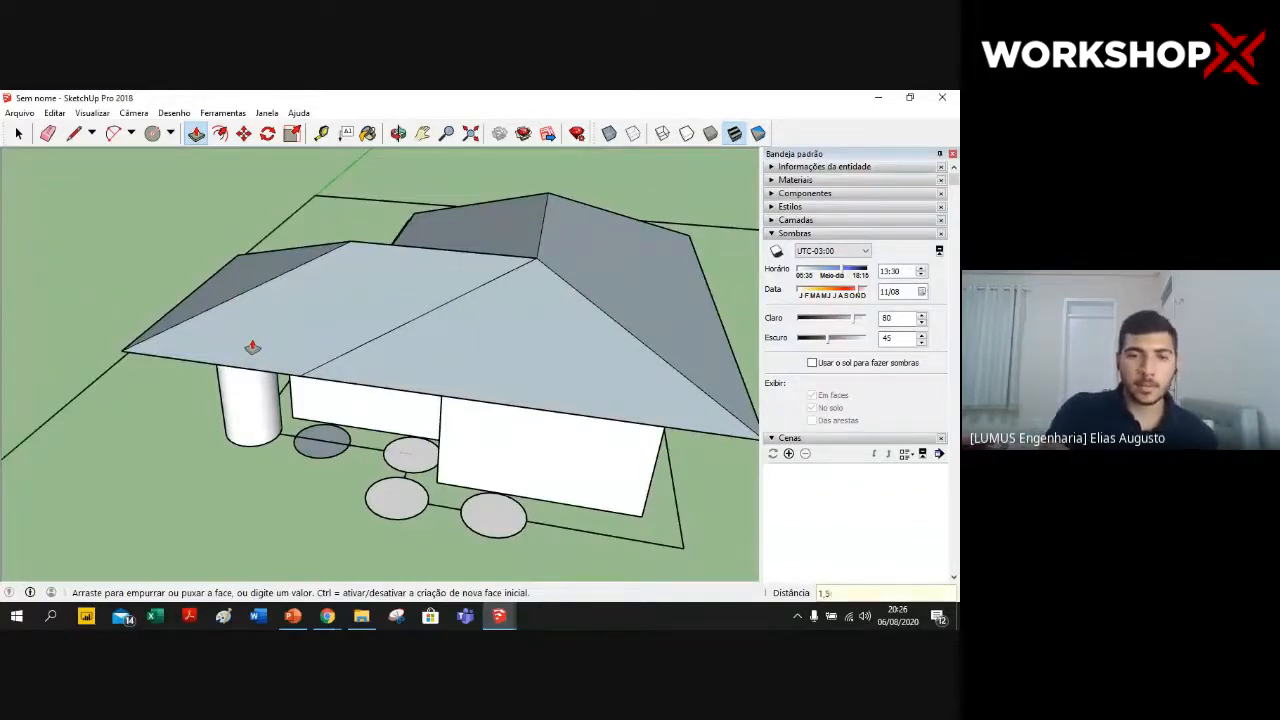
pyautogui.press('Return')
pyautogui.press('space')
pyautogui.click(251, 429)
pyautogui.moveTo(270, 437)
pyautogui.mouseDown(button='middle')
pyautogui.moveTo(257, 349)
pyautogui.moveTo(272, 455)
pyautogui.mouseUp(button='middle')
pyautogui.moveTo(281, 447); pyautogui.dragTo(209, 370)
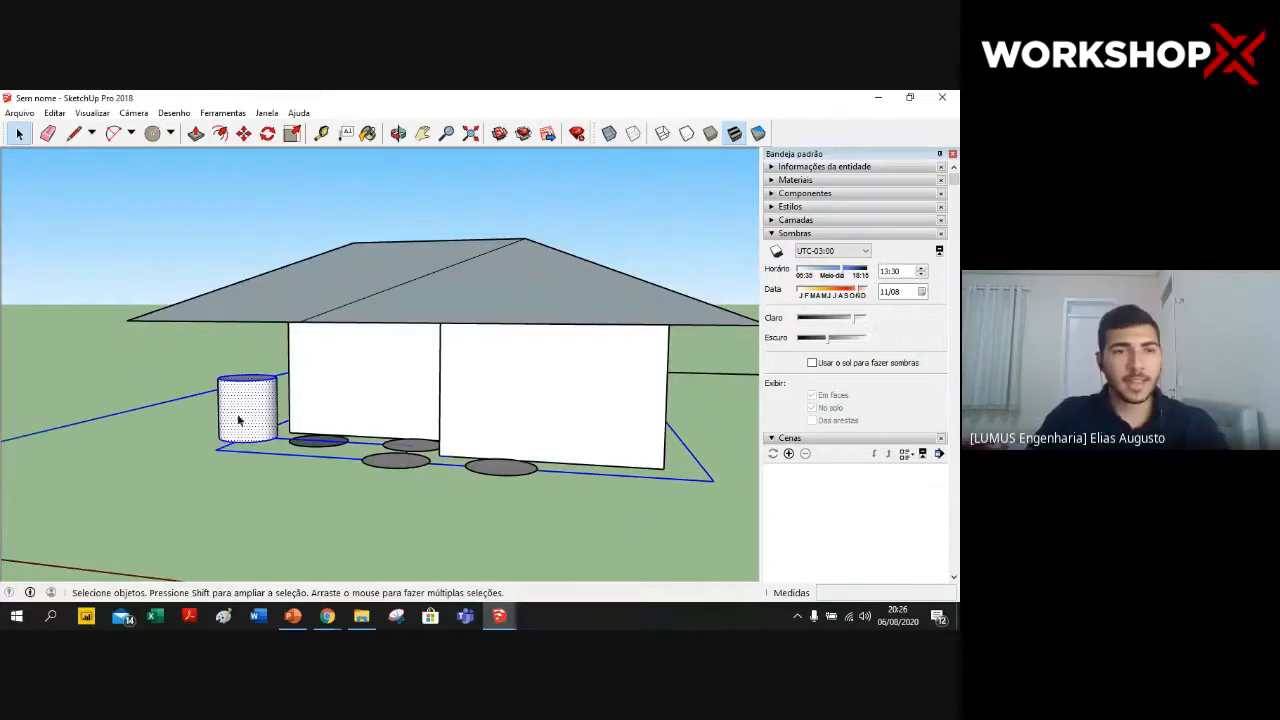
pyautogui.click(172, 390)
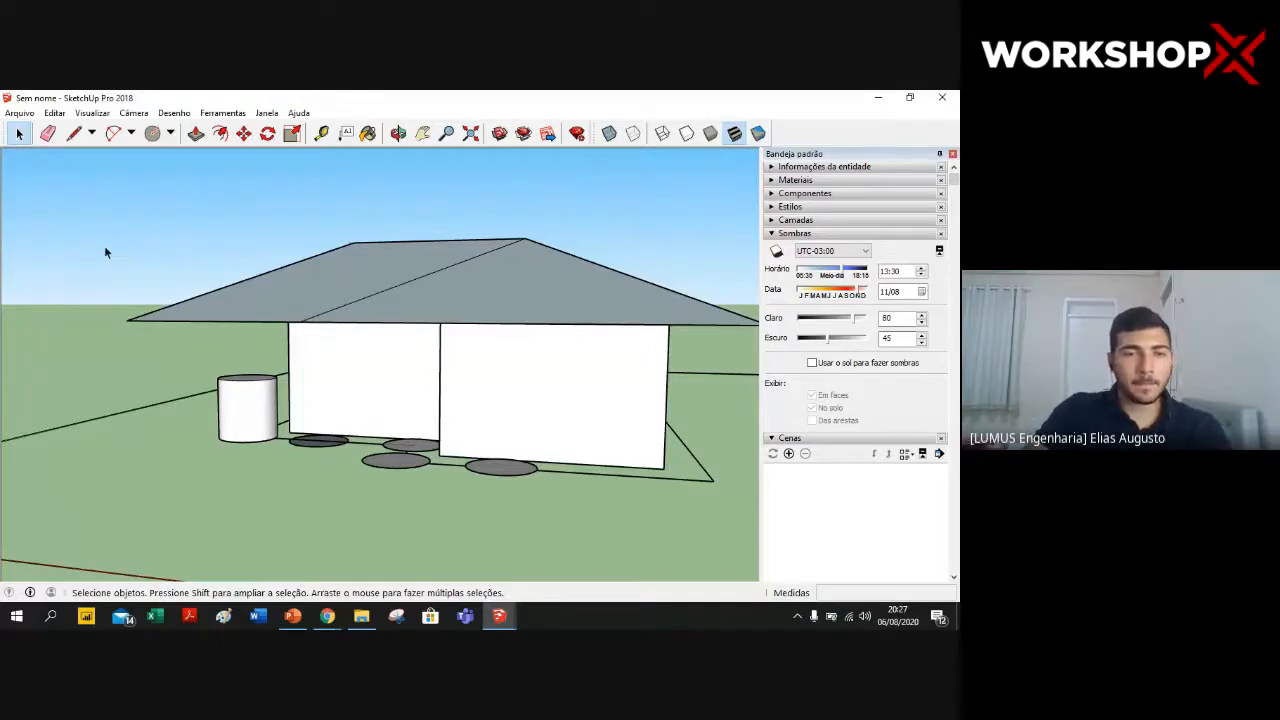
pyautogui.click(234, 402)
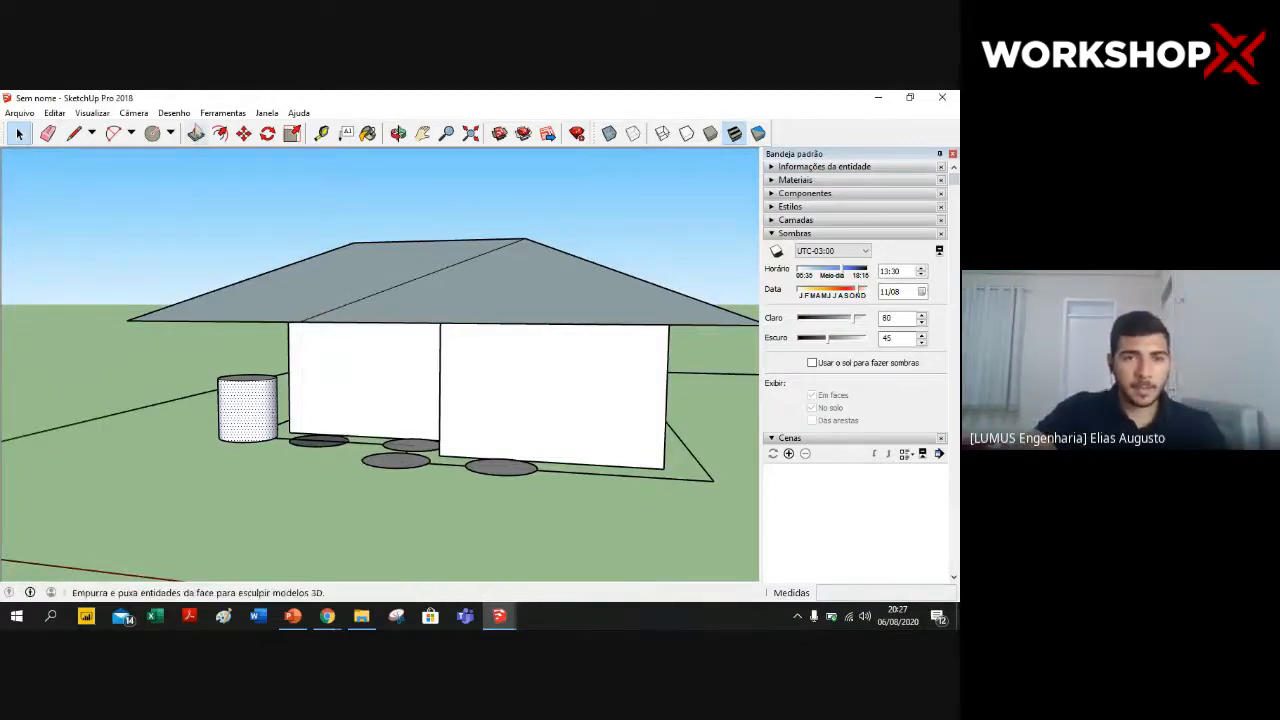
pyautogui.click(195, 133)
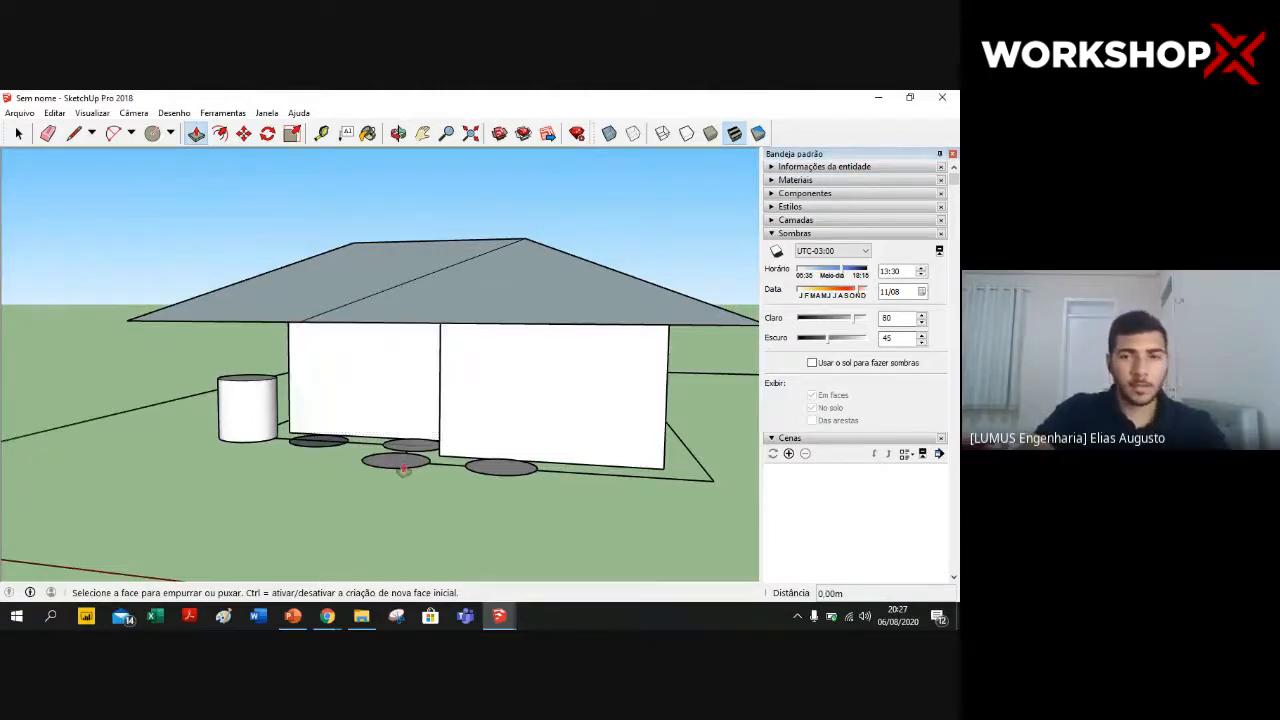
pyautogui.click(18, 133)
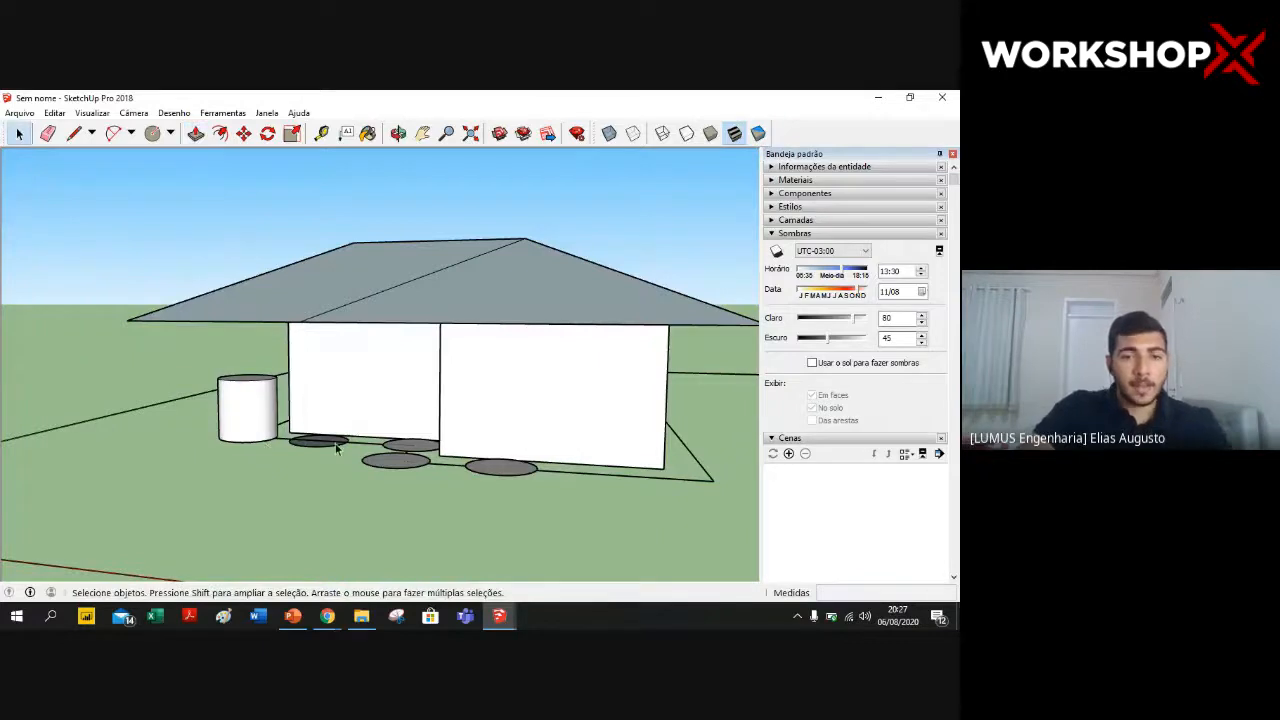
# - Delete the faces and edges of the two discs at the jog in the front ground outline
pyautogui.moveTo(336, 450); pyautogui.dragTo(385, 482, button='middle')
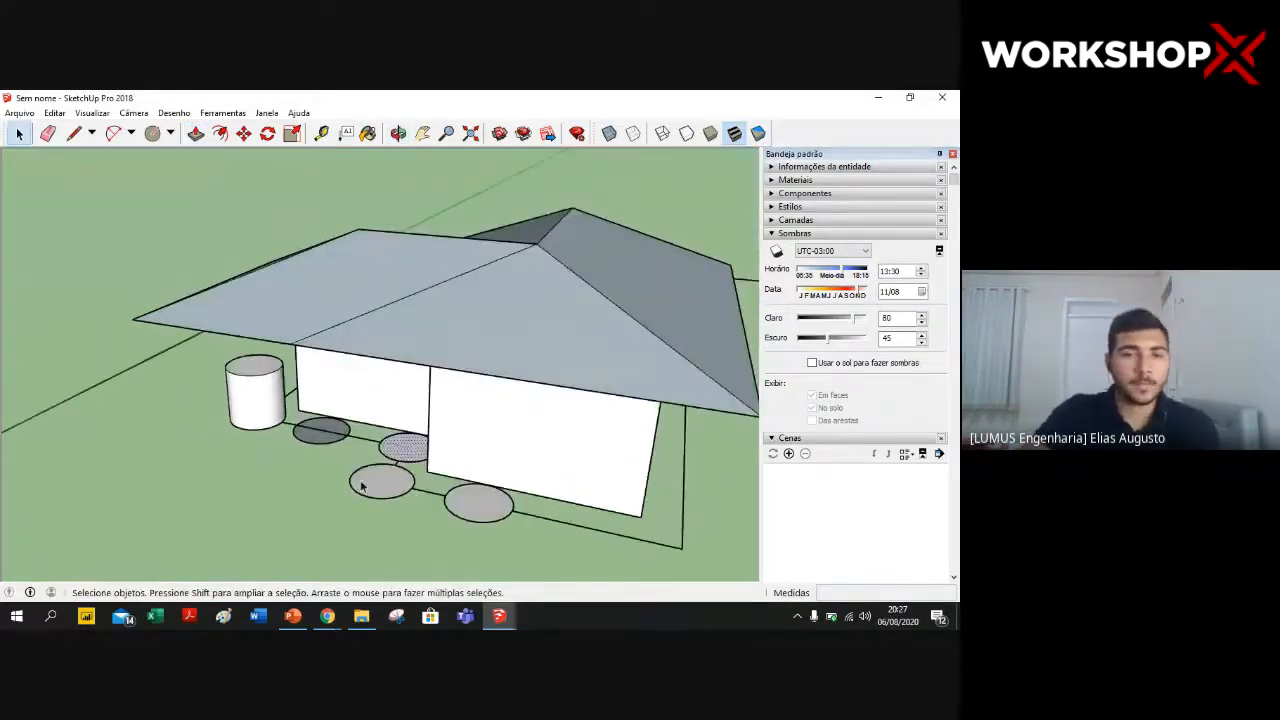
pyautogui.press('Delete')
pyautogui.click(382, 455)
pyautogui.press('Delete')
pyautogui.click(382, 485)
pyautogui.press('Delete')
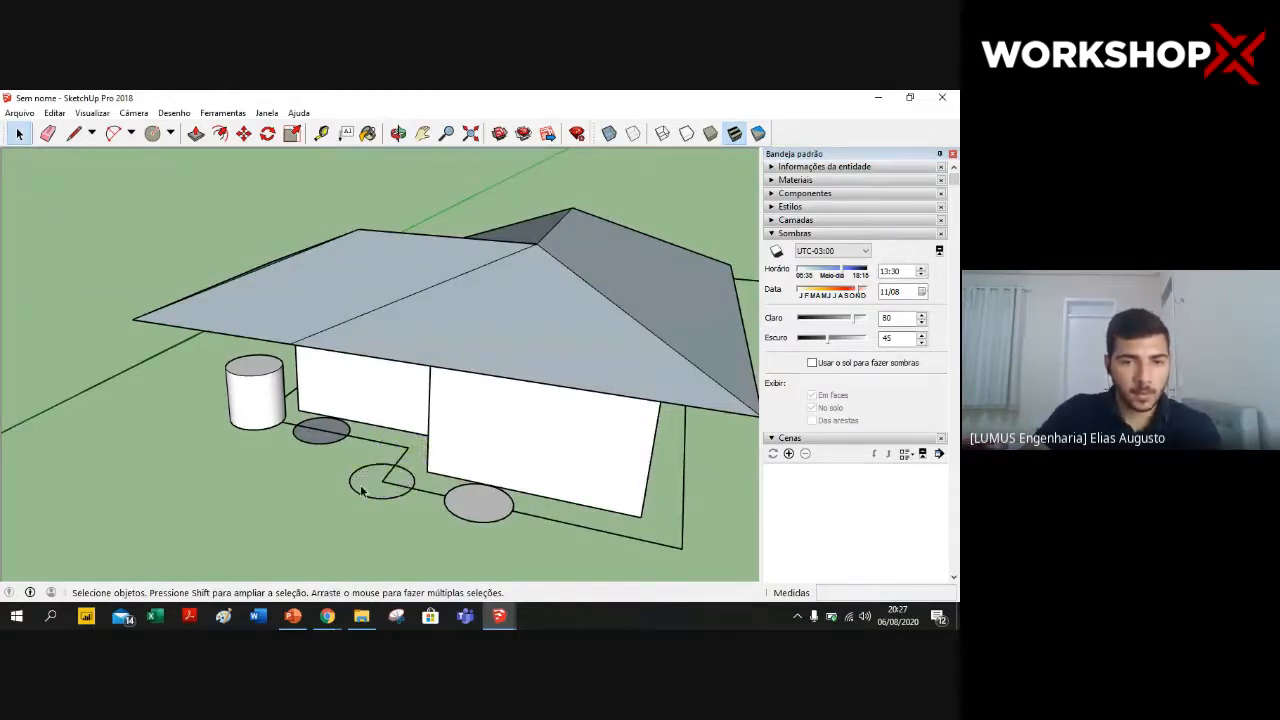
pyautogui.click(386, 498)
pyautogui.press('Delete')
# - Delete the disc in front of the projecting wall and the one beside the corner cylinder
pyautogui.click(463, 519)
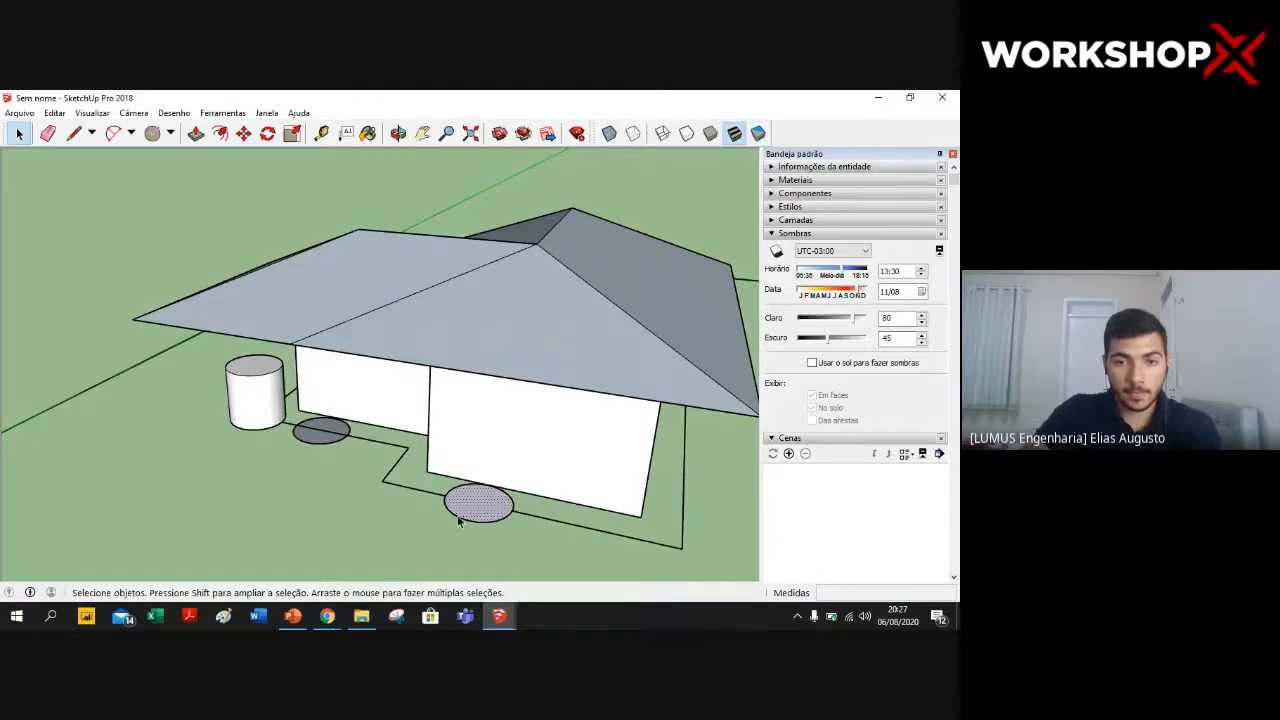
pyautogui.press('Delete')
pyautogui.click(455, 519)
pyautogui.press('Delete')
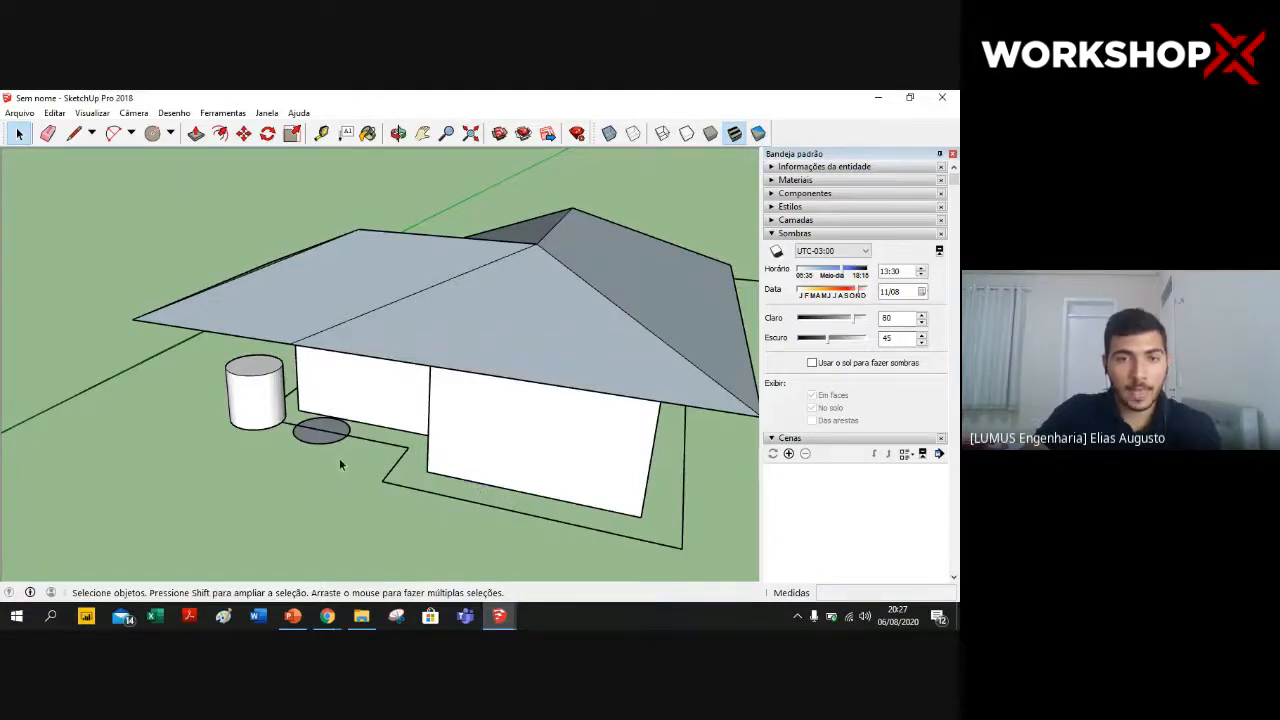
pyautogui.click(309, 441)
pyautogui.press('Delete')
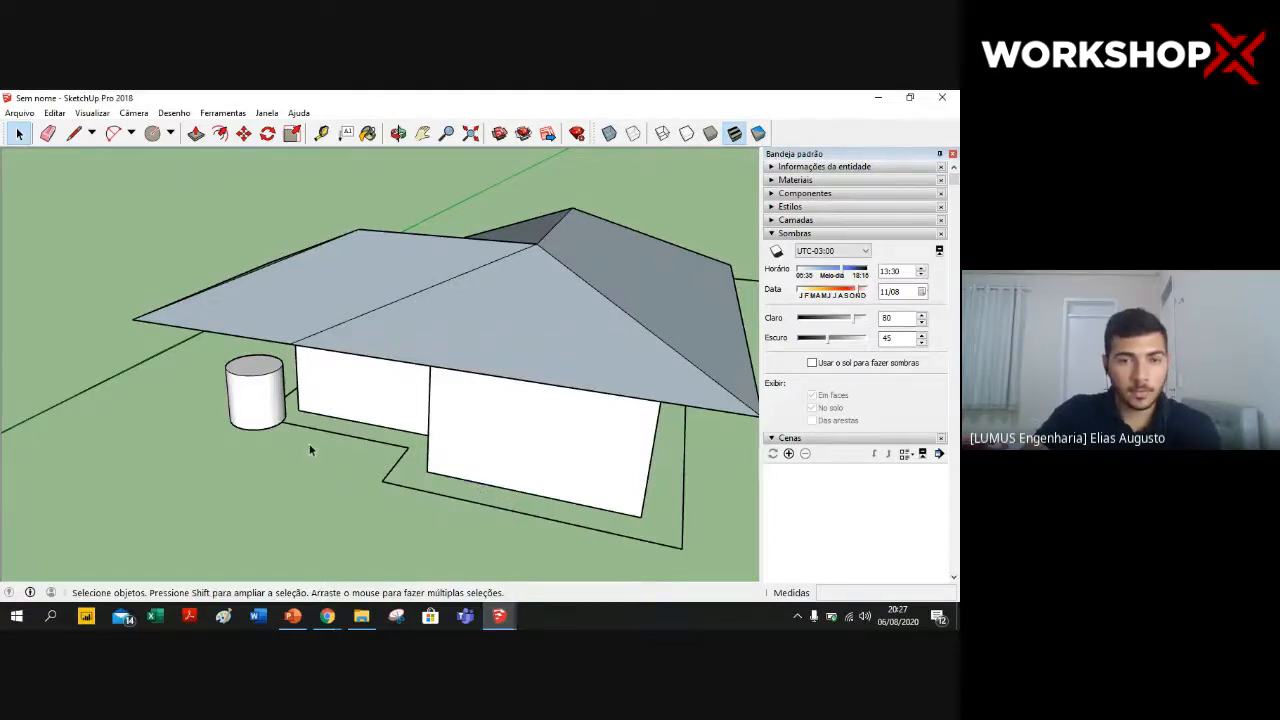
# - Delete the corner cylinder completely, including its side surface, top circle and bottom circle
pyautogui.click(252, 421)
pyautogui.press('Delete')
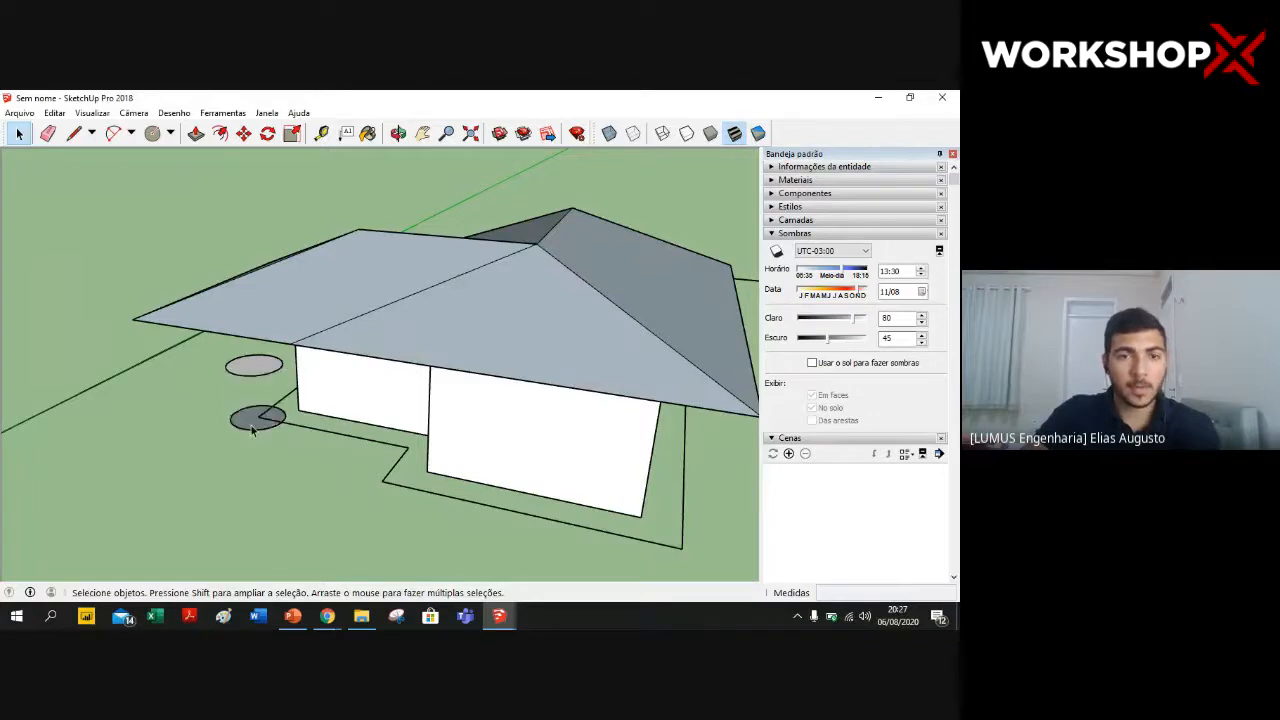
pyautogui.click(246, 377)
pyautogui.press('Delete')
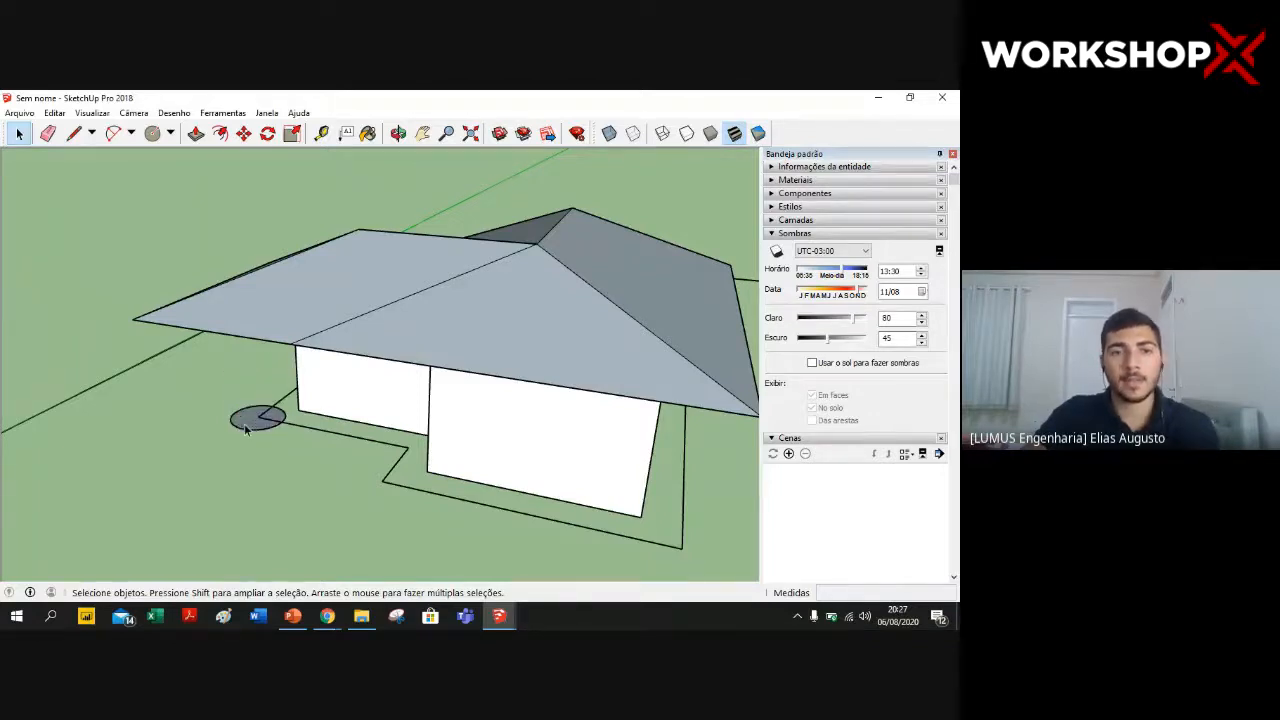
pyautogui.click(244, 424)
pyautogui.press('Delete')
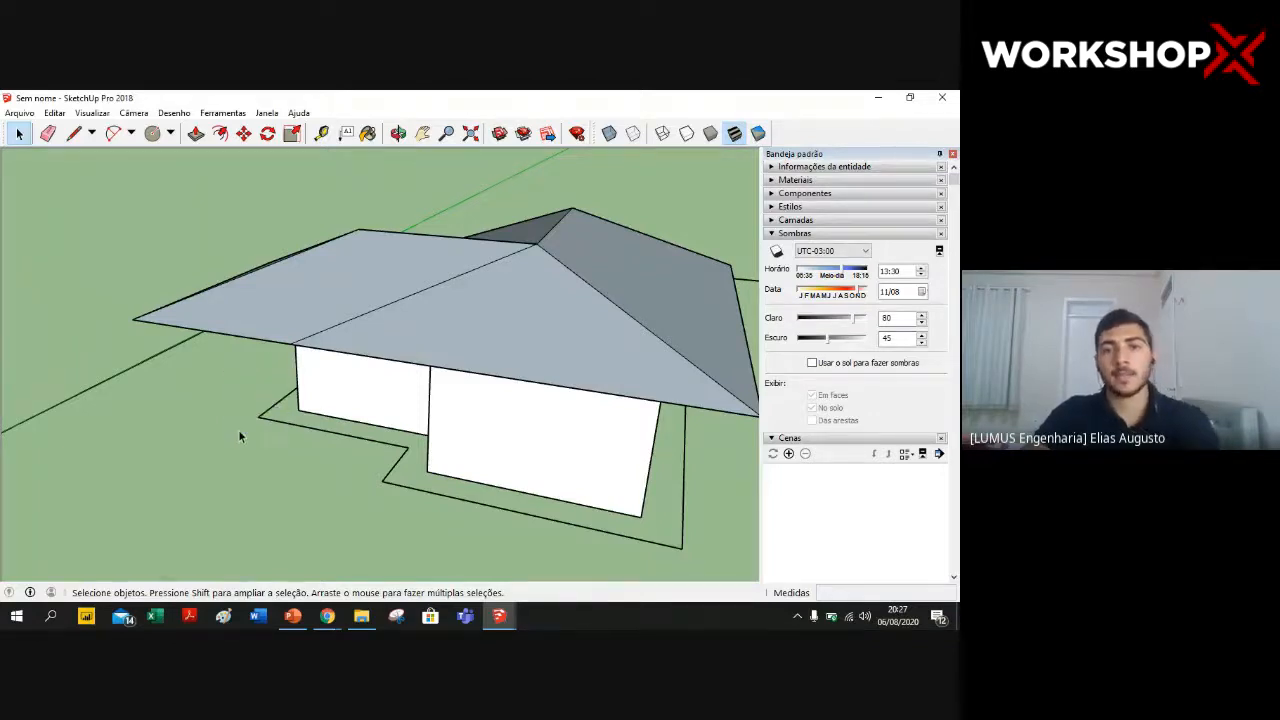
# - Trace the lot's side edge from the origin to the back corner with a line to fill the lot with a face
pyautogui.scroll(-2, 238, 429)
pyautogui.scroll(-3, 171, 314)
pyautogui.scroll(2, 145, 297)
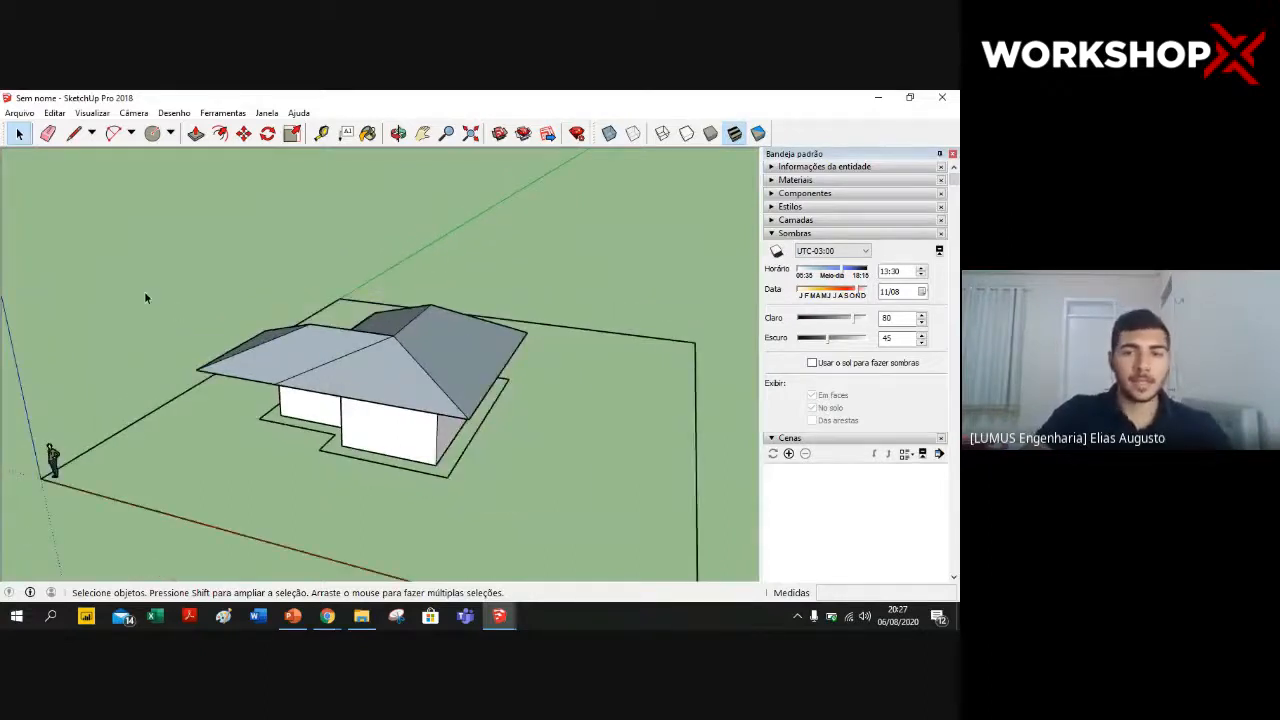
pyautogui.moveTo(145, 294)
pyautogui.mouseDown(button='middle')
pyautogui.moveTo(157, 321)
pyautogui.moveTo(148, 293)
pyautogui.mouseUp(button='middle')
pyautogui.click(74, 135)
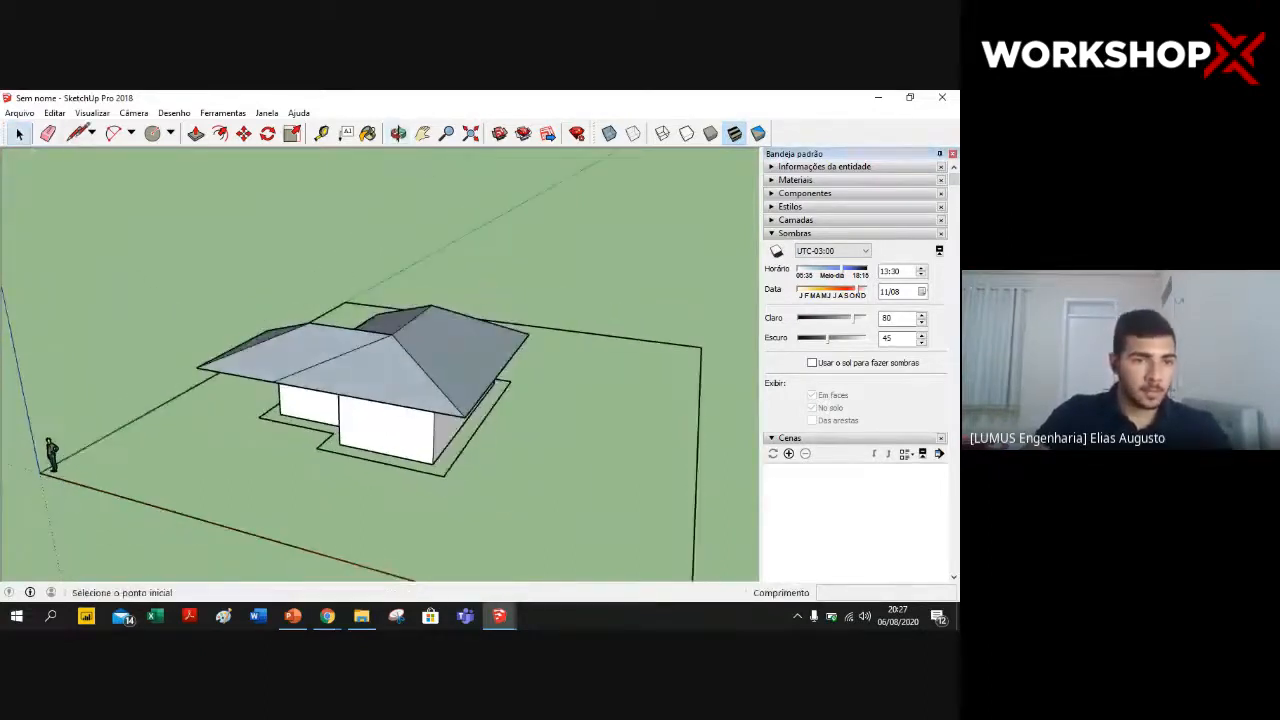
pyautogui.click(39, 472)
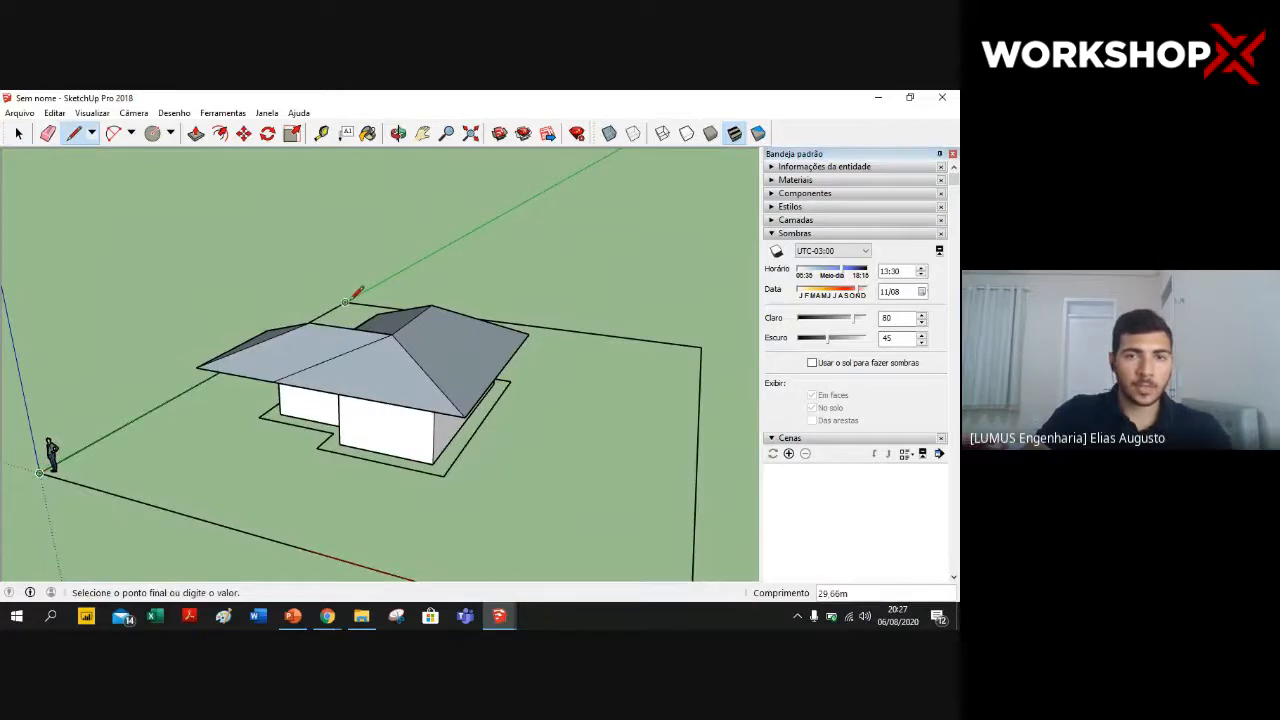
pyautogui.click(346, 300)
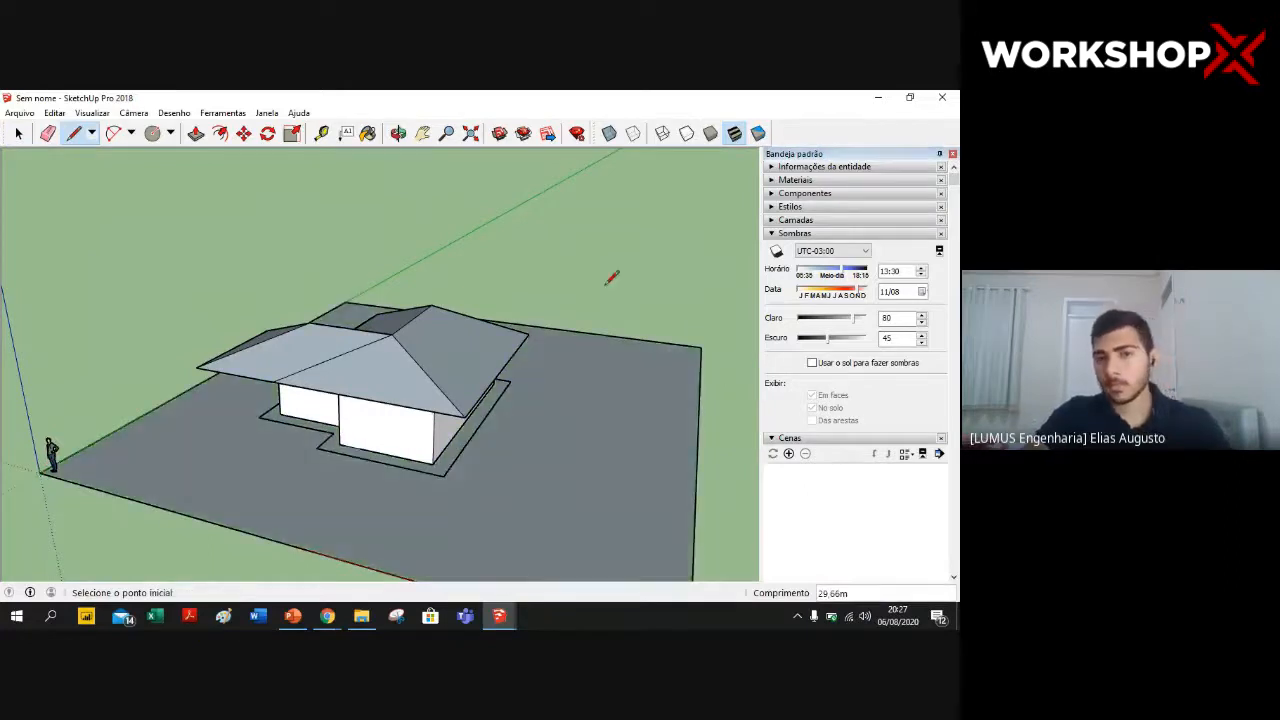
# - Open the materials library and browse its Azulejos collection
pyautogui.moveTo(572, 284); pyautogui.dragTo(625, 245, button='middle')
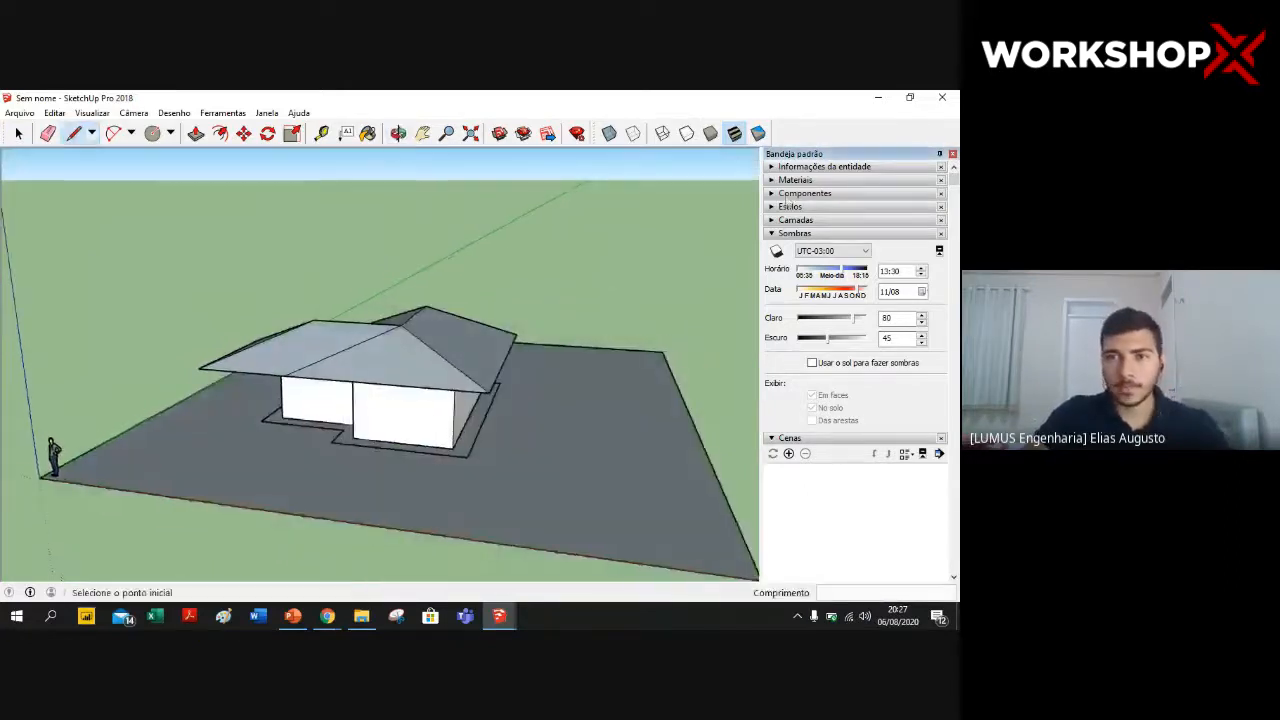
pyautogui.click(800, 180)
pyautogui.doubleClick(820, 300)
pyautogui.scroll(-2, 847, 341)
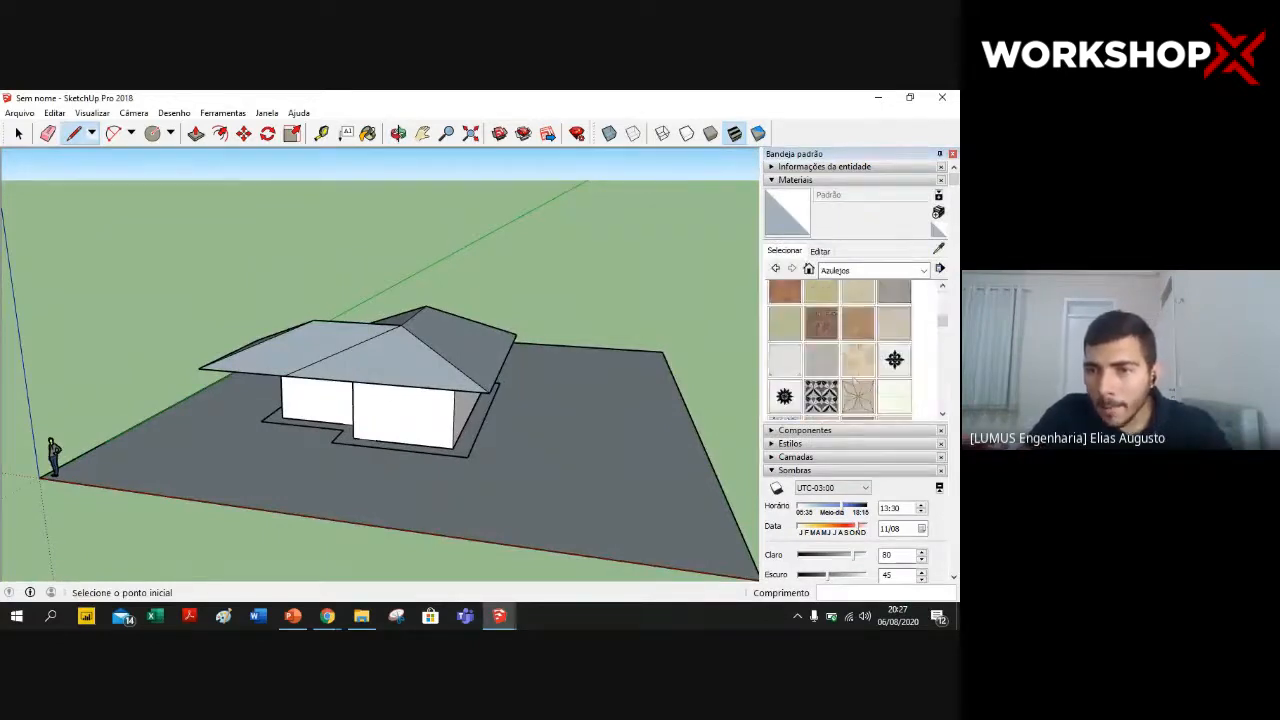
# - Try Azulejo de linho, Azulejo de granito and a beige tile material on the projecting front wall
pyautogui.click(785, 325)
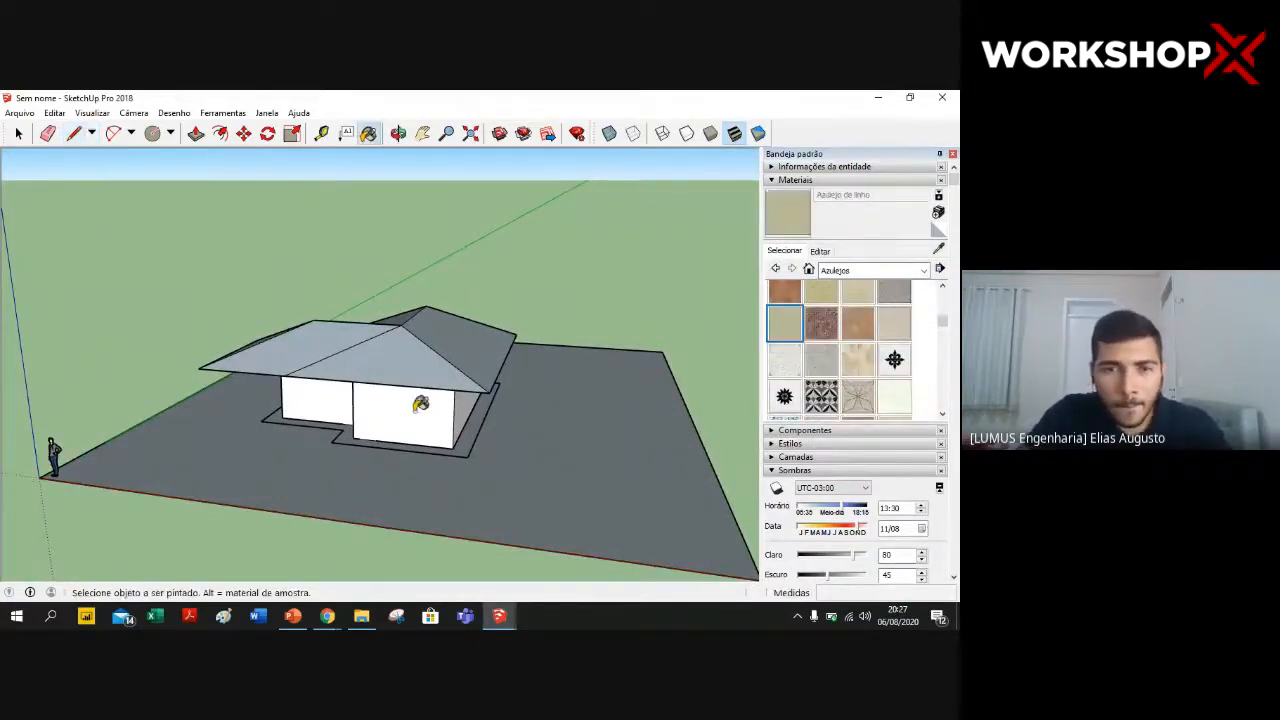
pyautogui.click(455, 430)
pyautogui.click(893, 296)
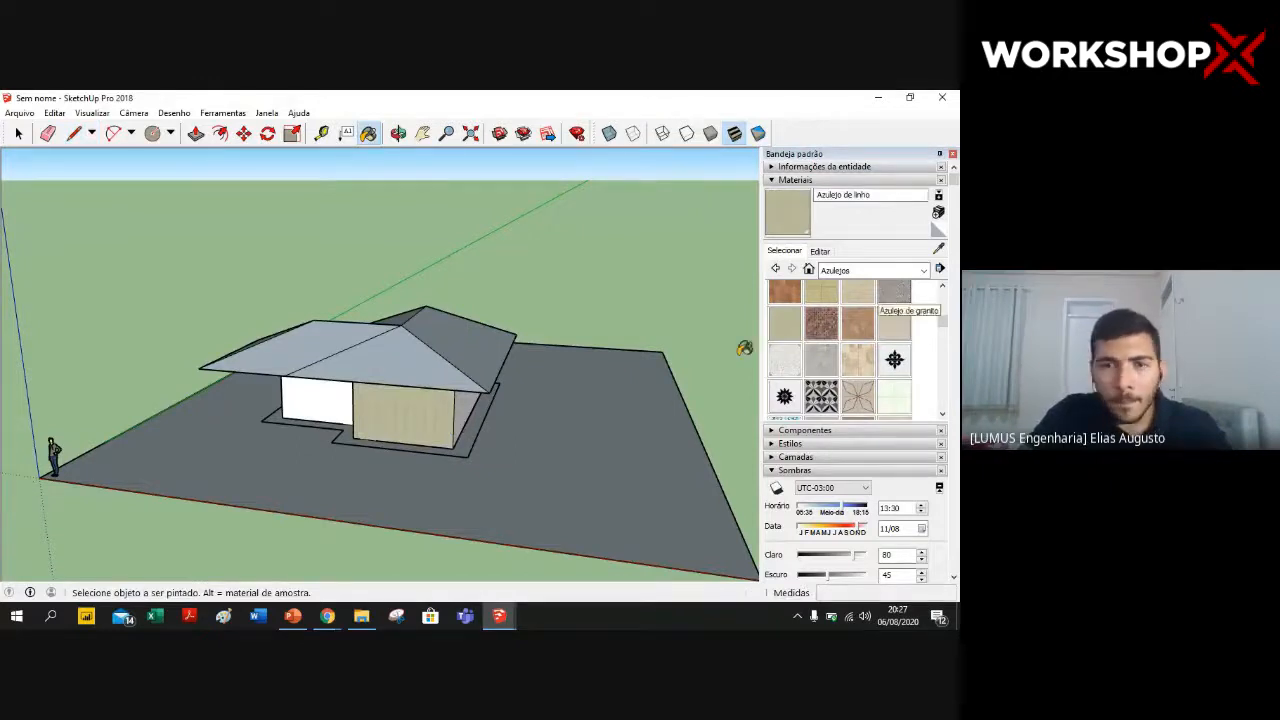
pyautogui.click(419, 413)
pyautogui.press('o')
pyautogui.moveTo(419, 413); pyautogui.dragTo(424, 413, button='middle')
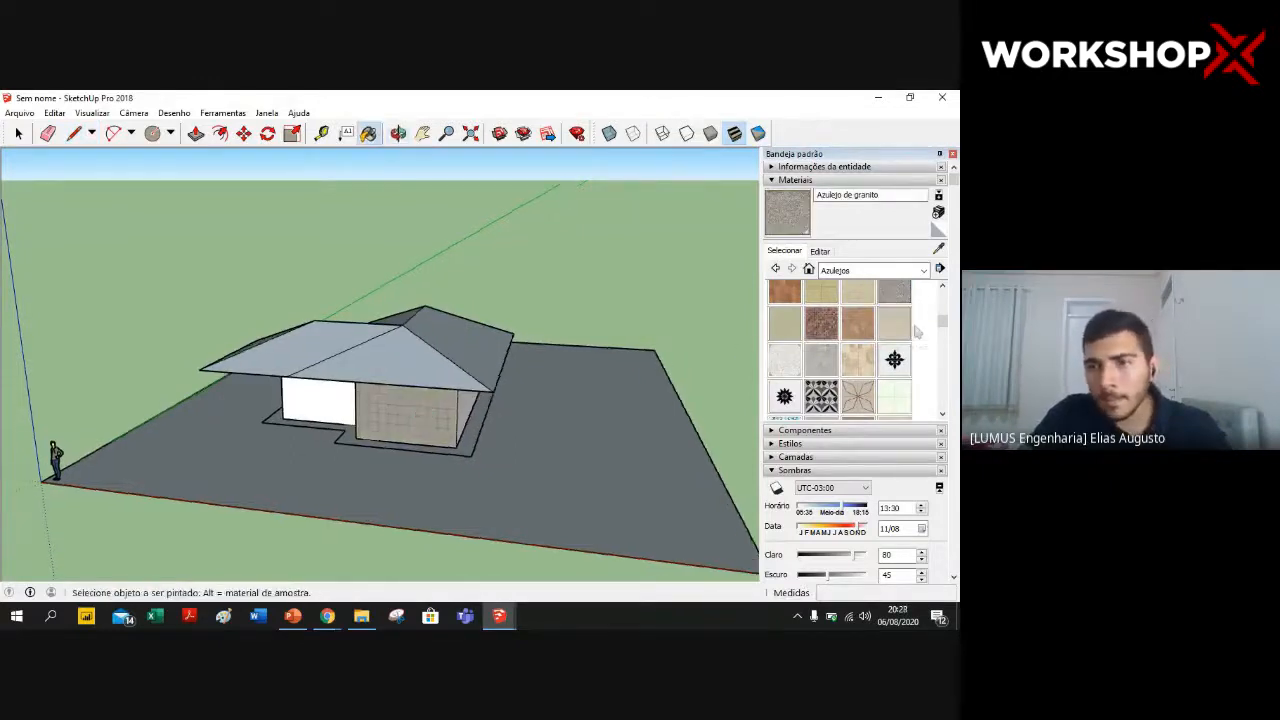
pyautogui.click(893, 322)
pyautogui.click(434, 420)
pyautogui.moveTo(438, 419); pyautogui.dragTo(482, 421, button='middle')
# - Paint the projecting front wall and the recessed wall beside it with Azulejo básico
pyautogui.moveTo(942, 327); pyautogui.dragTo(942, 298)
pyautogui.click(894, 297)
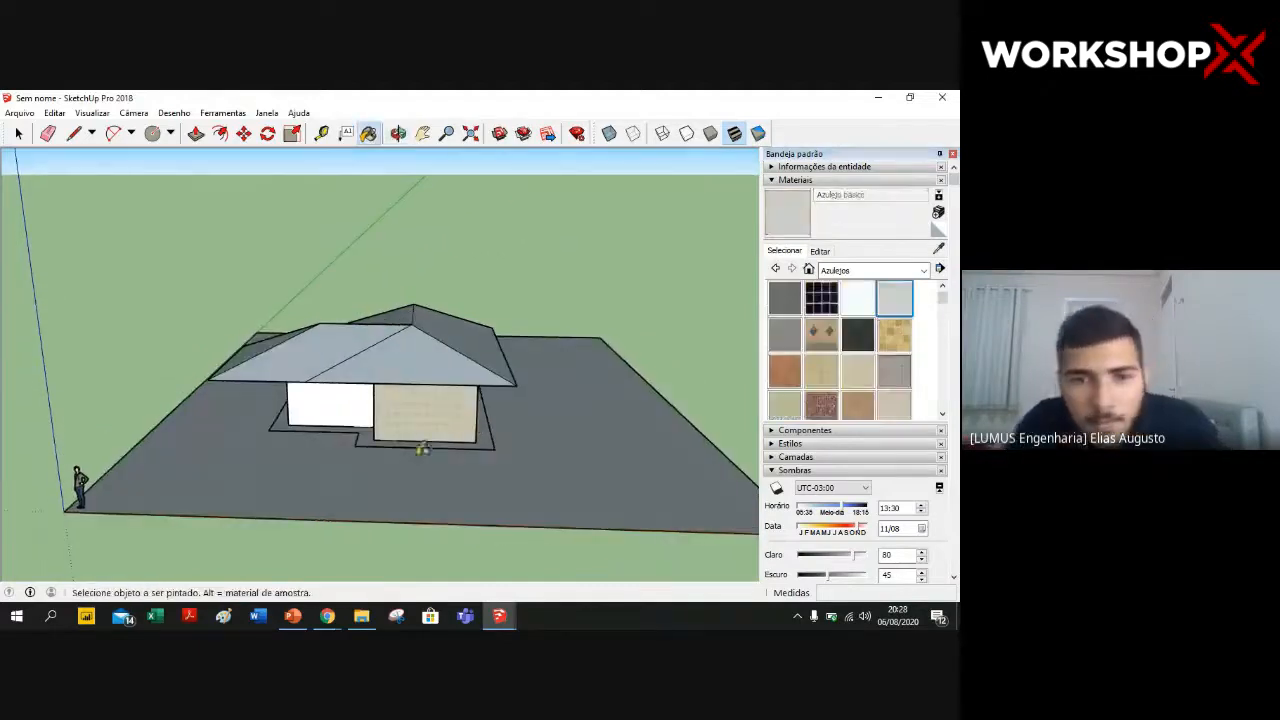
pyautogui.click(421, 425)
pyautogui.click(339, 408)
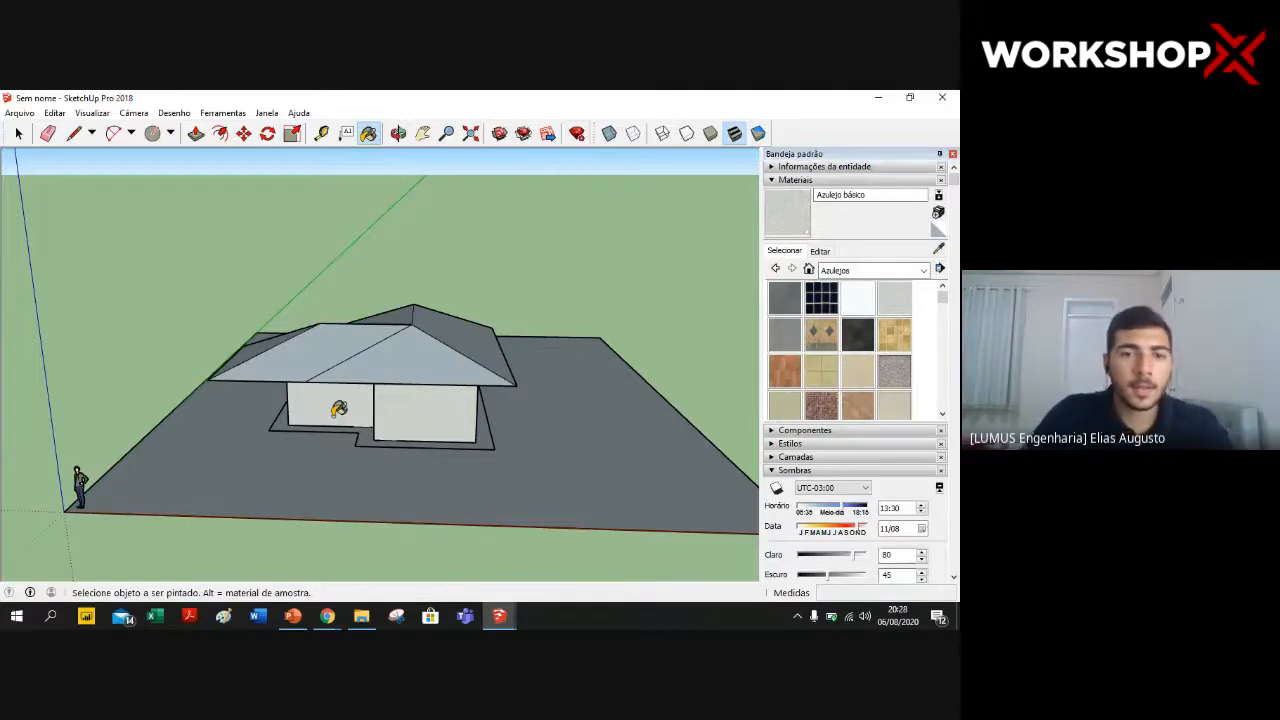
# - View the house's roof from above and display the Telhado material collection
pyautogui.moveTo(339, 408)
pyautogui.mouseDown(button='middle')
pyautogui.moveTo(420, 434)
pyautogui.moveTo(335, 401)
pyautogui.mouseUp(button='middle')
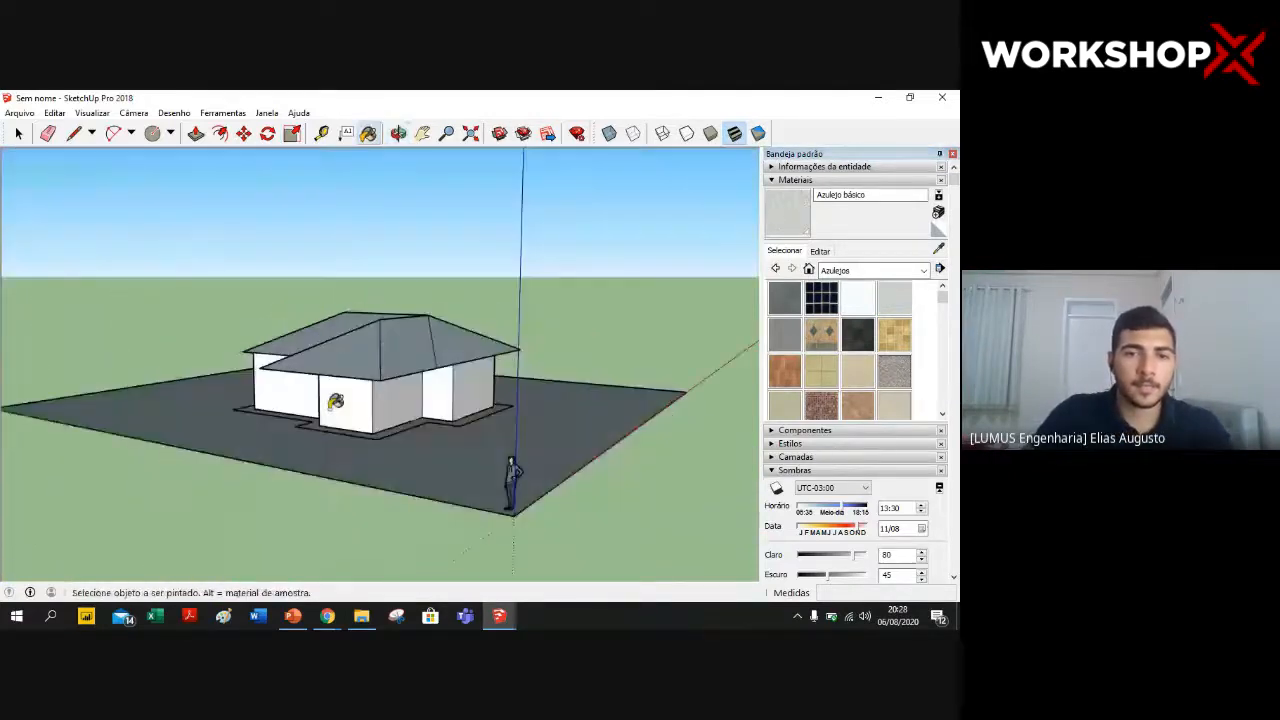
pyautogui.moveTo(335, 401)
pyautogui.mouseDown(button='middle')
pyautogui.moveTo(345, 378)
pyautogui.moveTo(401, 390)
pyautogui.moveTo(404, 470)
pyautogui.mouseUp(button='middle')
pyautogui.click(924, 270)
pyautogui.click(845, 414)
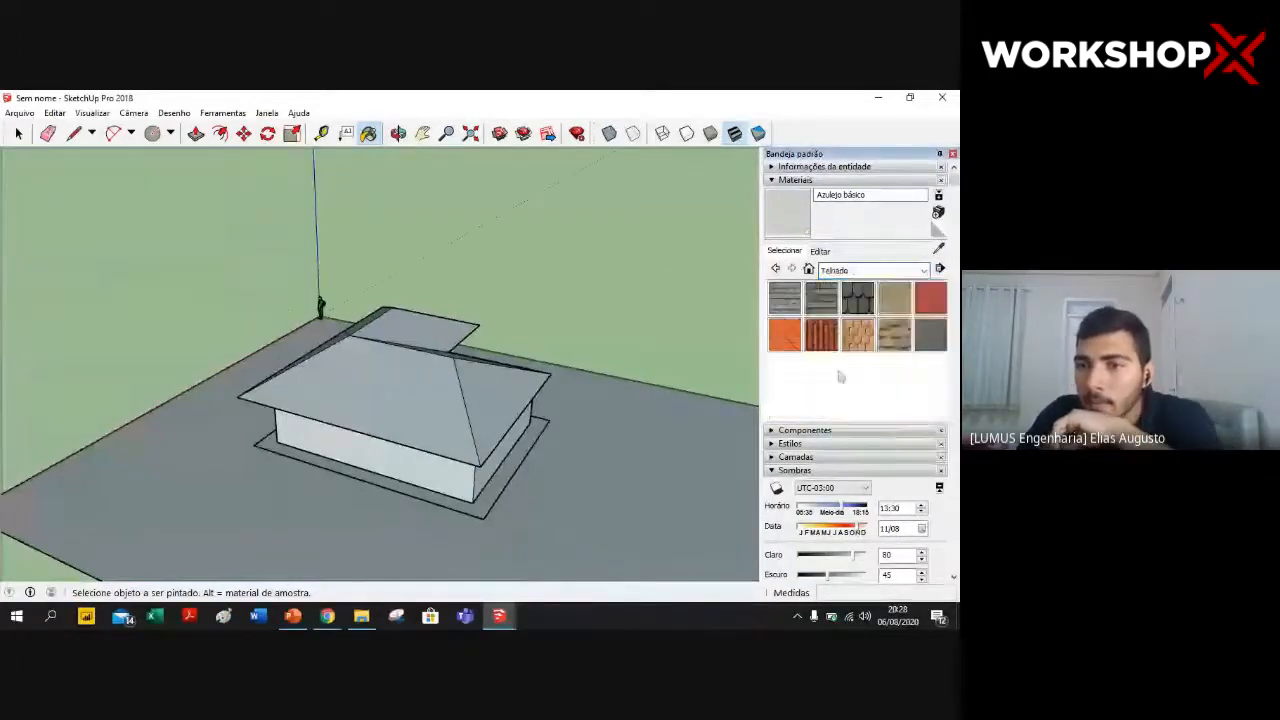
# - Paint the house's hipped roof with Telhado estilo espanhol from the Telhado collection
pyautogui.click(821, 334)
pyautogui.click(488, 386)
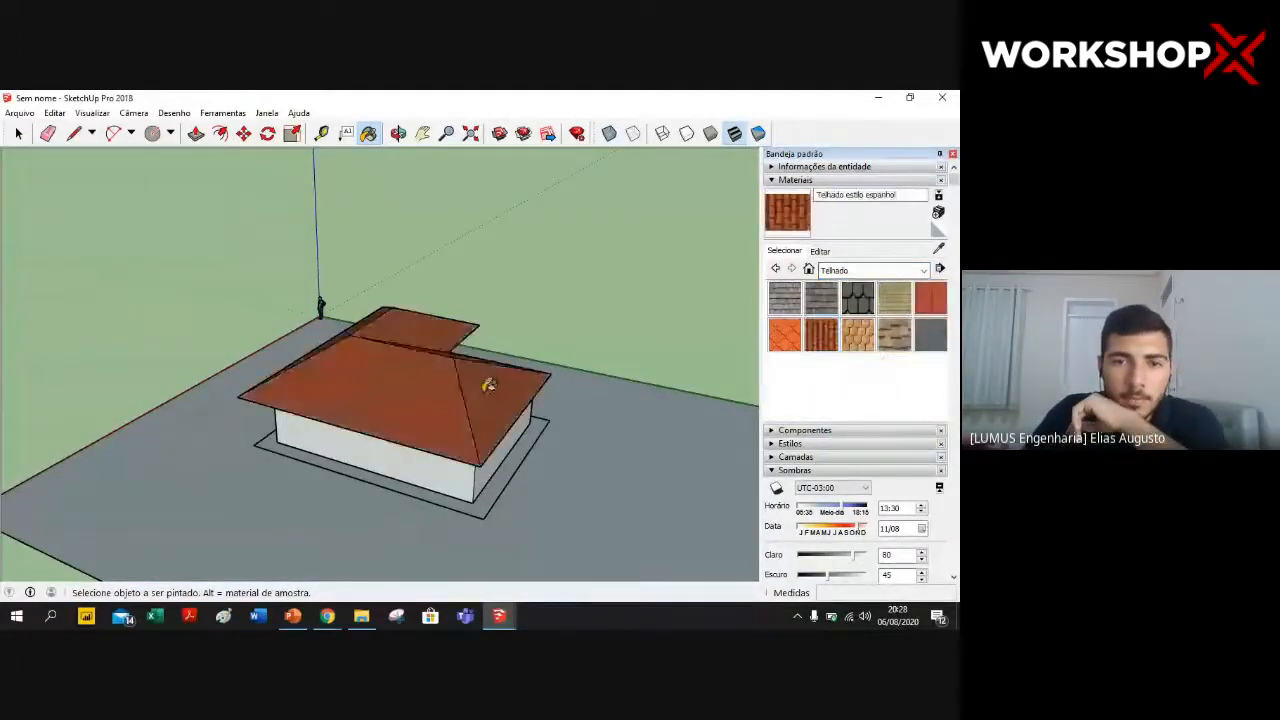
pyautogui.moveTo(564, 360)
pyautogui.mouseDown(button='middle')
pyautogui.moveTo(449, 409)
pyautogui.moveTo(237, 363)
pyautogui.mouseUp(button='middle')
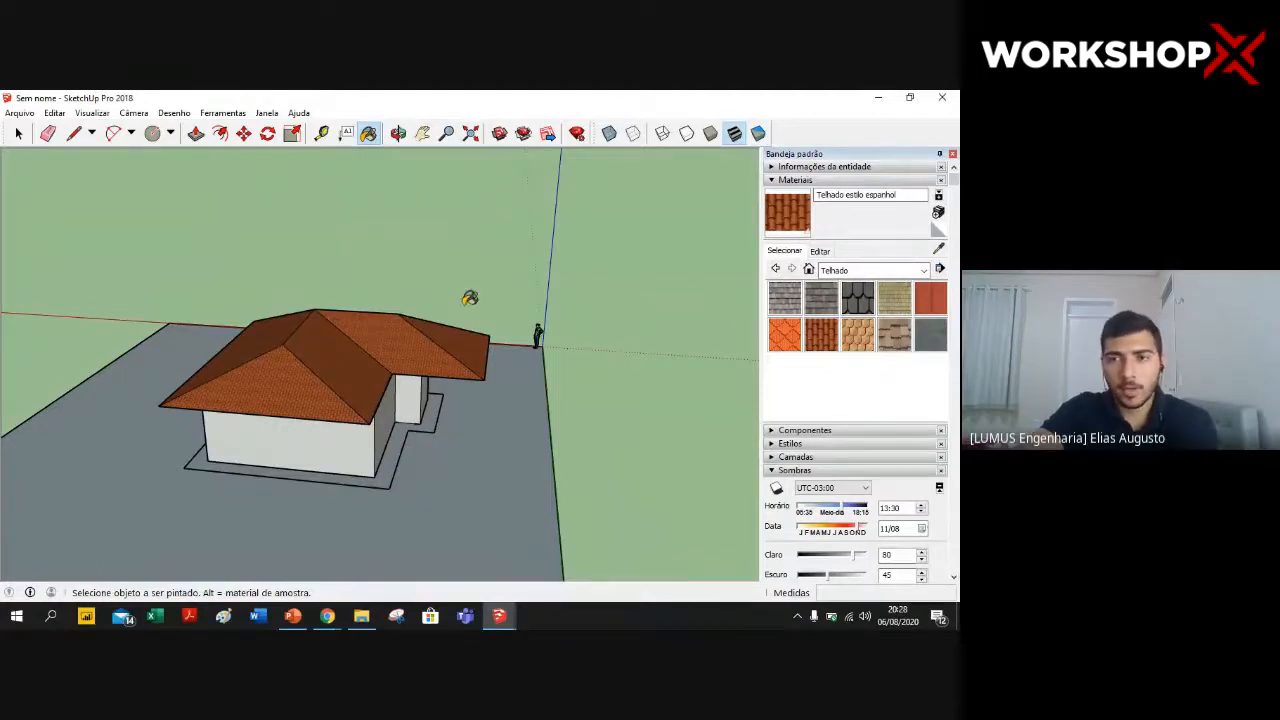
pyautogui.moveTo(539, 236); pyautogui.dragTo(400, 318, button='middle')
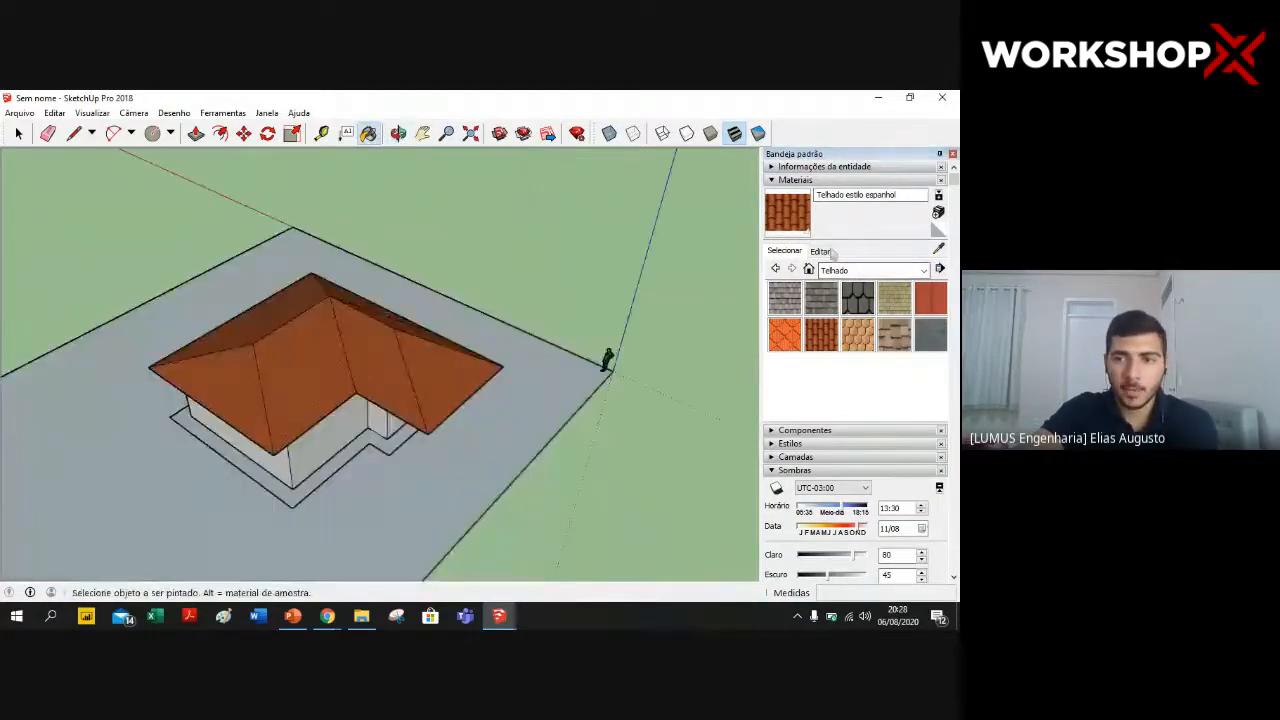
# - Set the texture height of the Telhado estilo espanhol material to 0,83 m
pyautogui.click(820, 251)
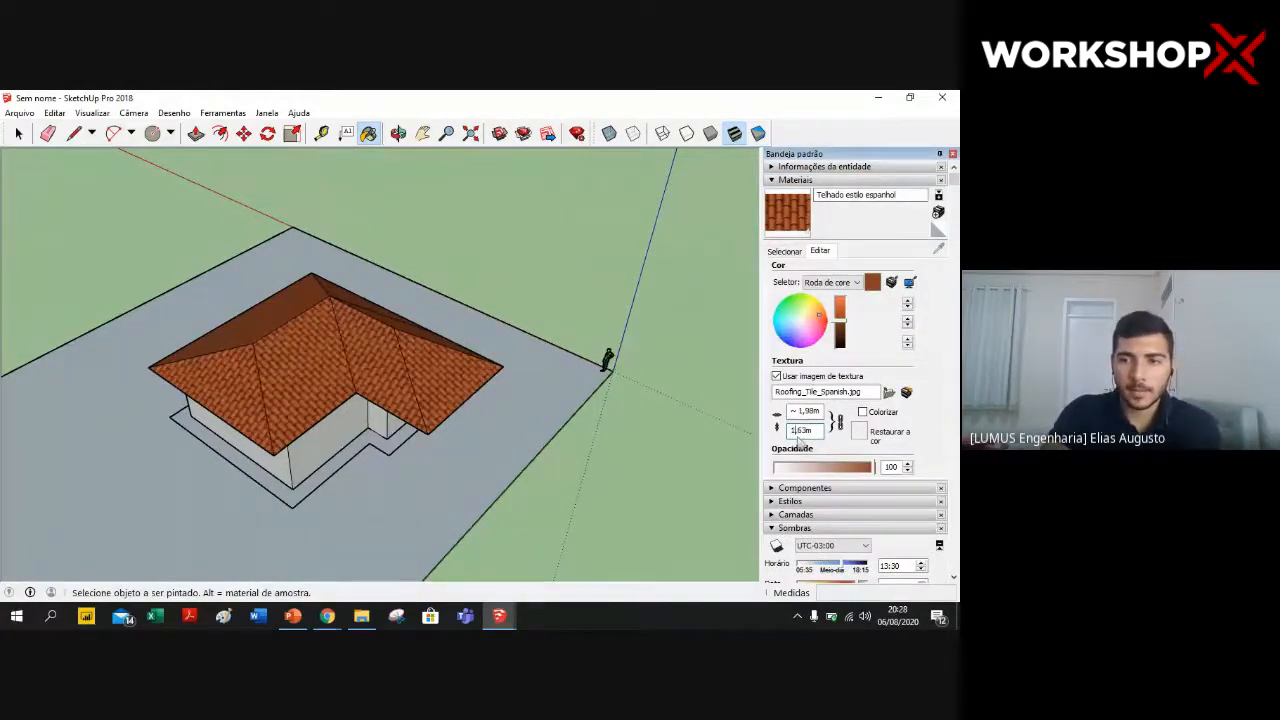
pyautogui.press('BackSpace')
pyautogui.write('0')
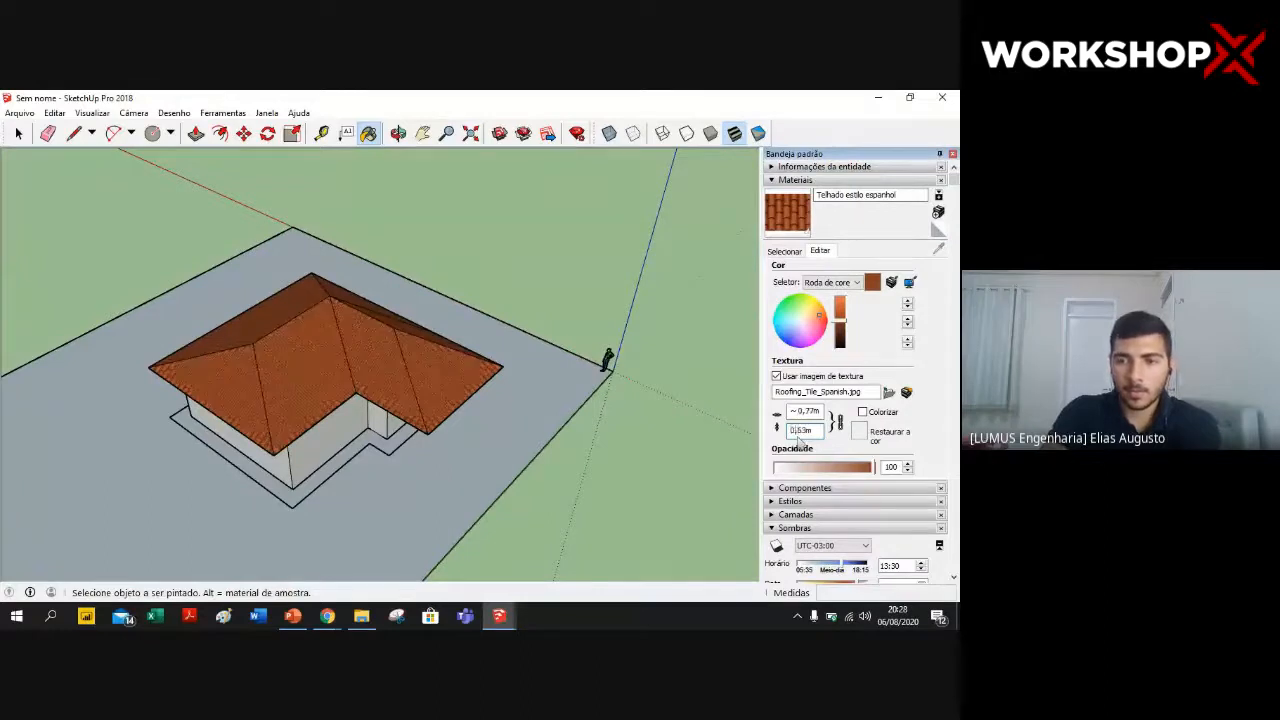
pyautogui.press('BackSpace')
pyautogui.write('7')
pyautogui.press('BackSpace')
pyautogui.write('8')
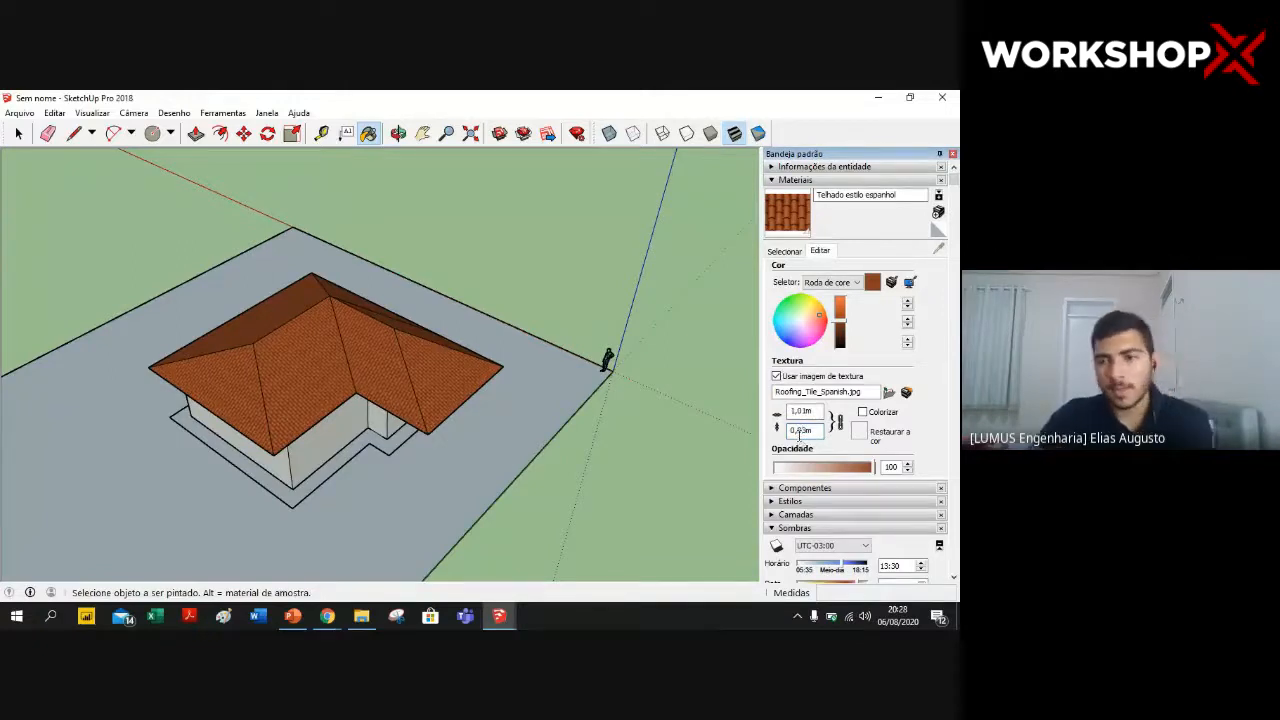
# - Paint the lot around the house with Grama verde clara from the Paisagismo, Cercas e vegetação collection
pyautogui.click(789, 251)
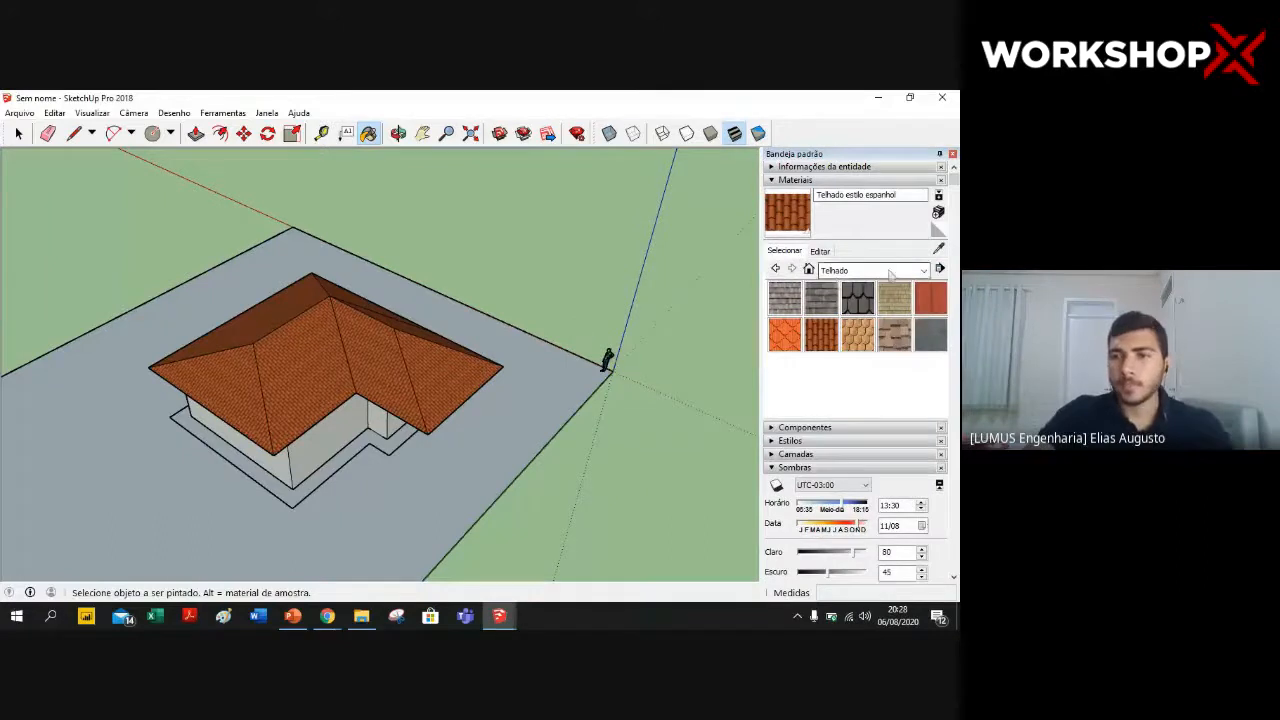
pyautogui.click(916, 272)
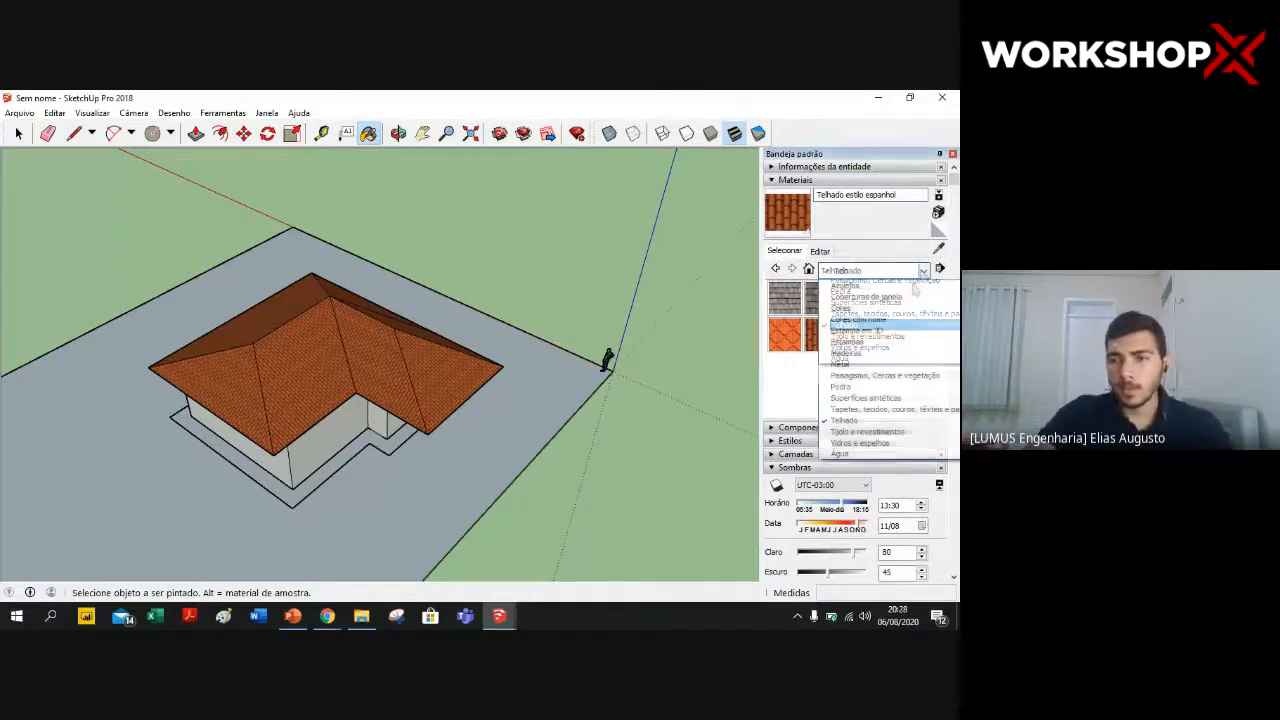
pyautogui.click(925, 437)
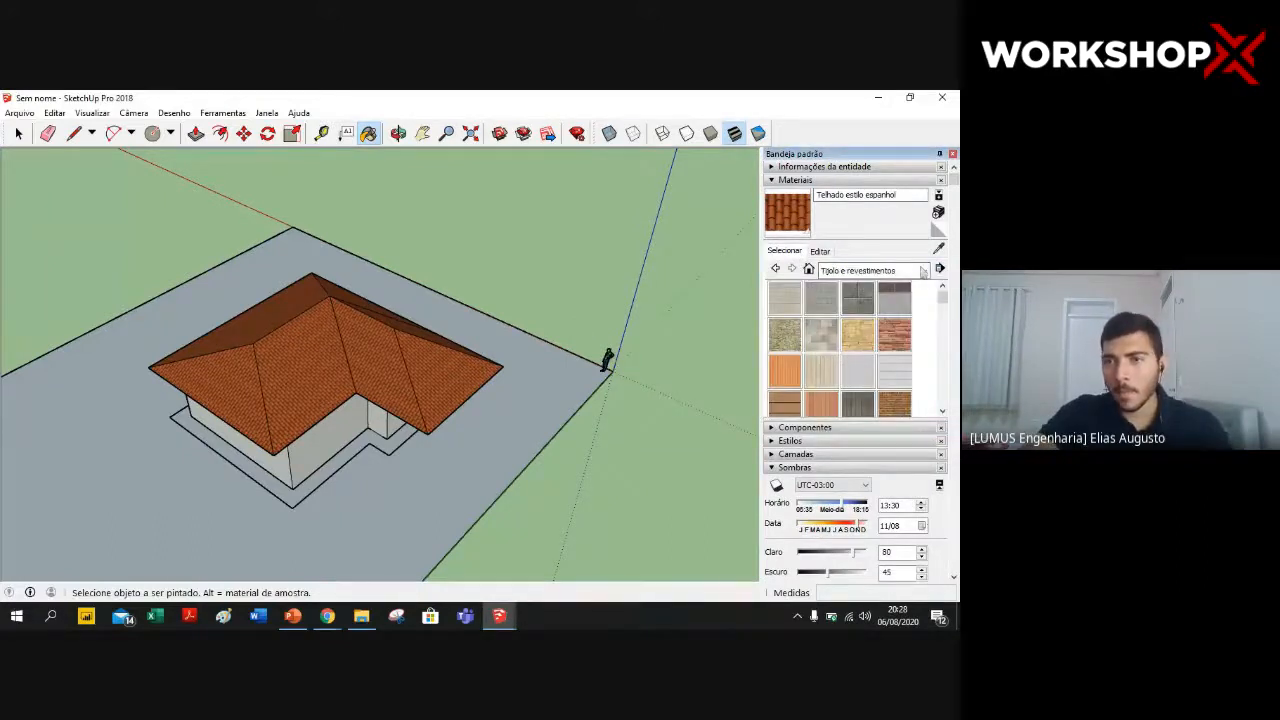
pyautogui.click(905, 270)
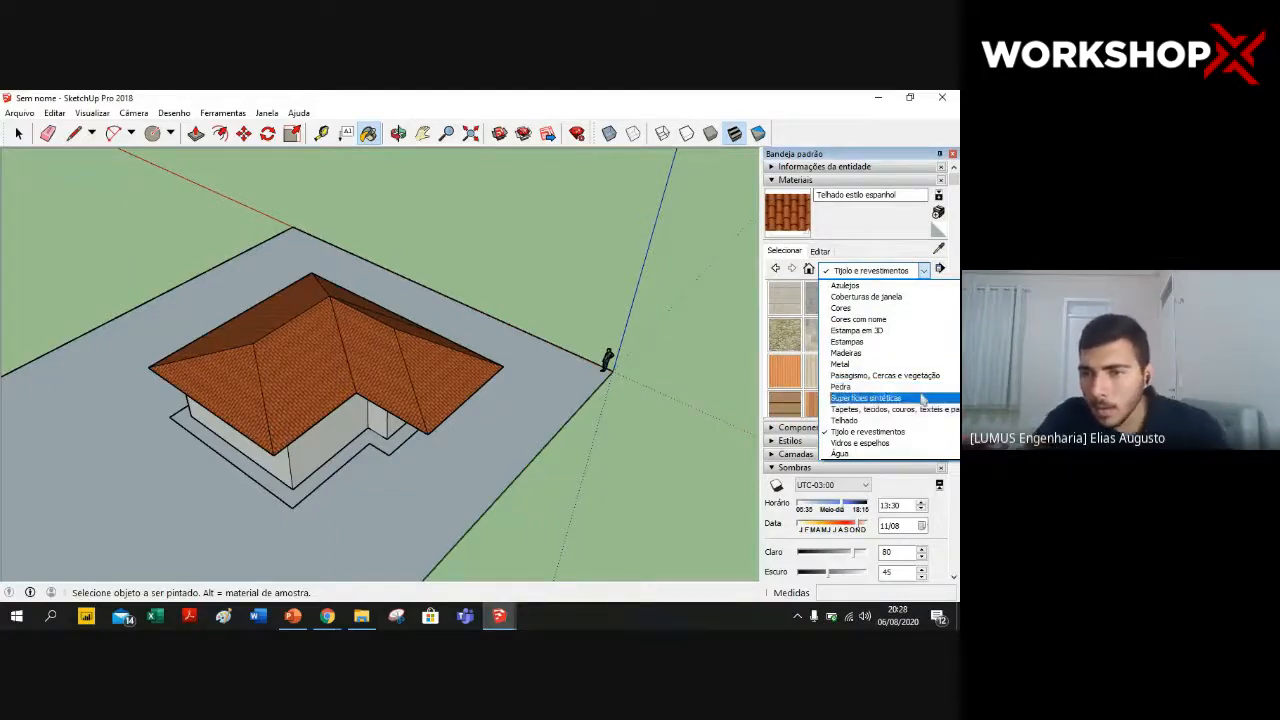
pyautogui.click(940, 376)
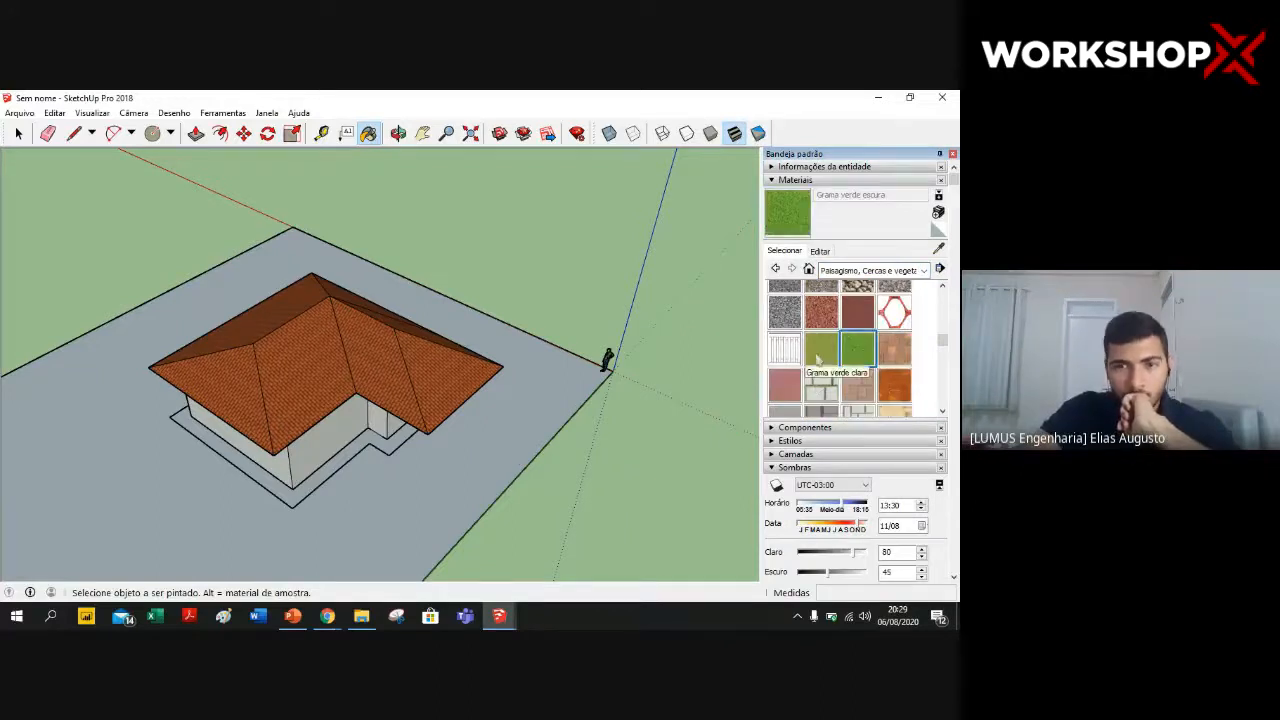
pyautogui.click(426, 496)
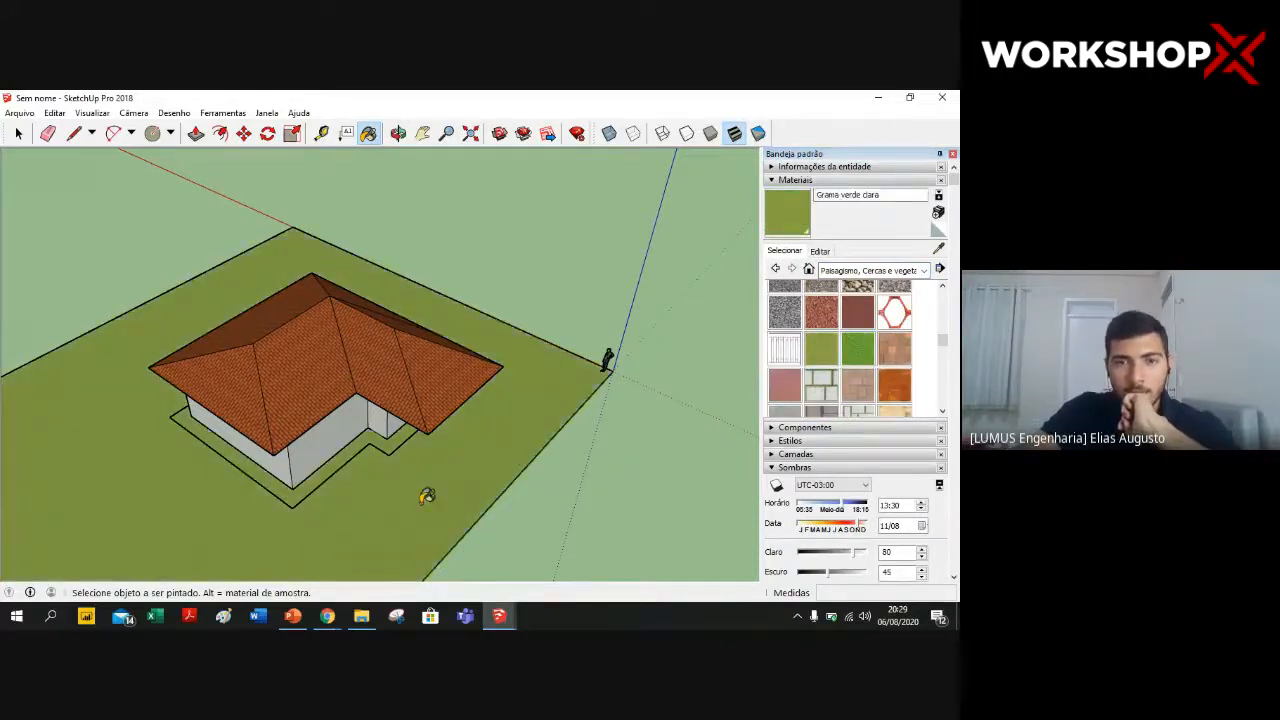
pyautogui.moveTo(426, 496)
pyautogui.mouseDown(button='middle')
pyautogui.moveTo(498, 484)
pyautogui.moveTo(540, 440)
pyautogui.moveTo(511, 484)
pyautogui.mouseUp(button='middle')
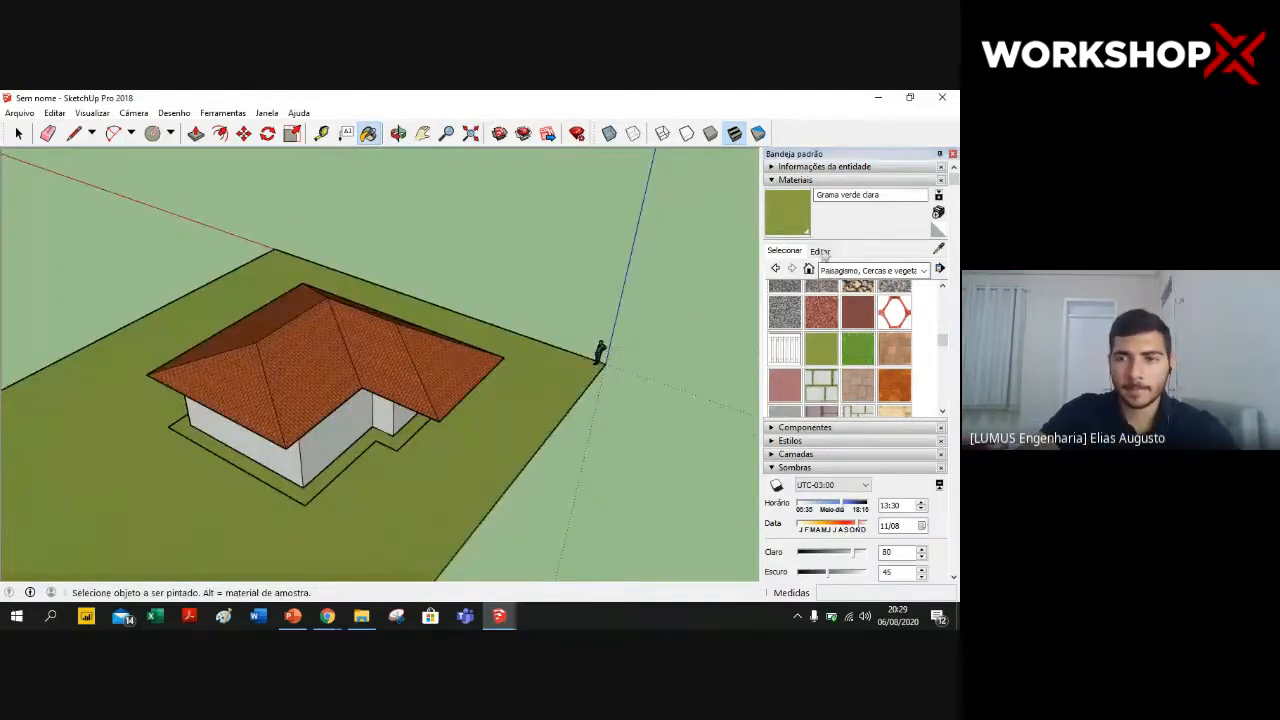
# - Enlarge the Grama verde clara texture by setting its height to 4,9 m
pyautogui.click(820, 251)
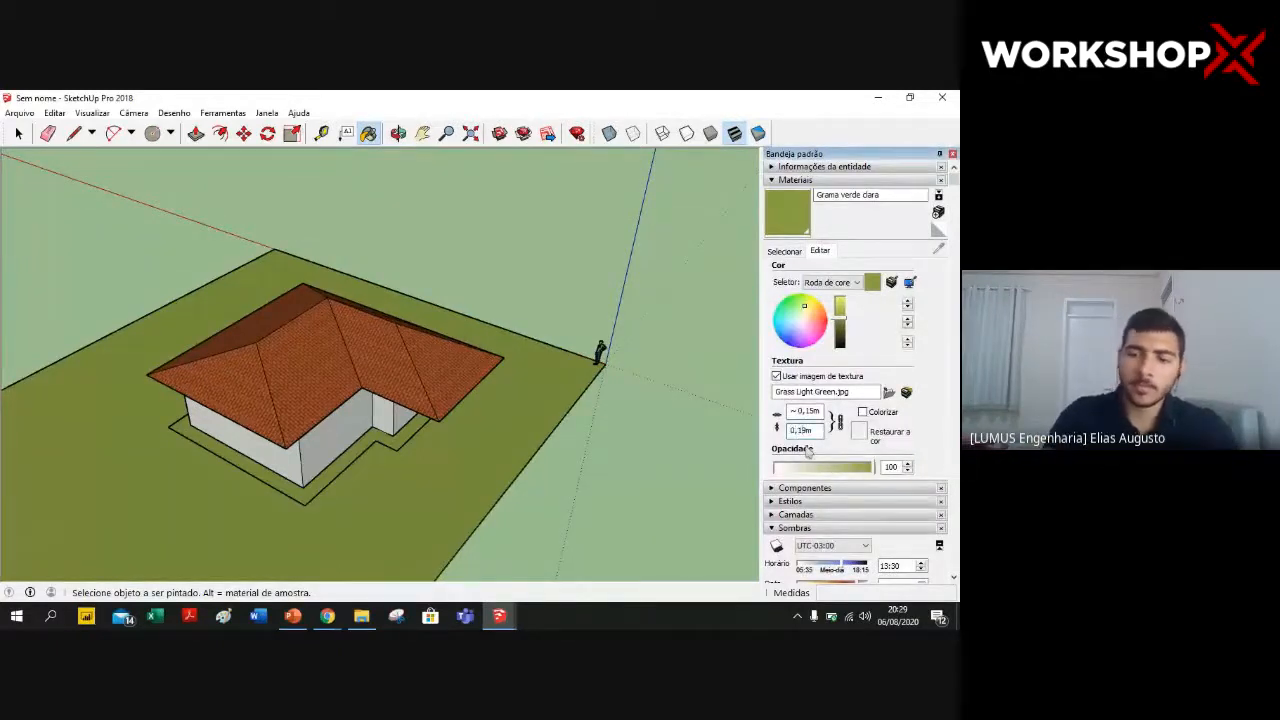
pyautogui.press('BackSpace')
pyautogui.press('BackSpace')
pyautogui.write('9')
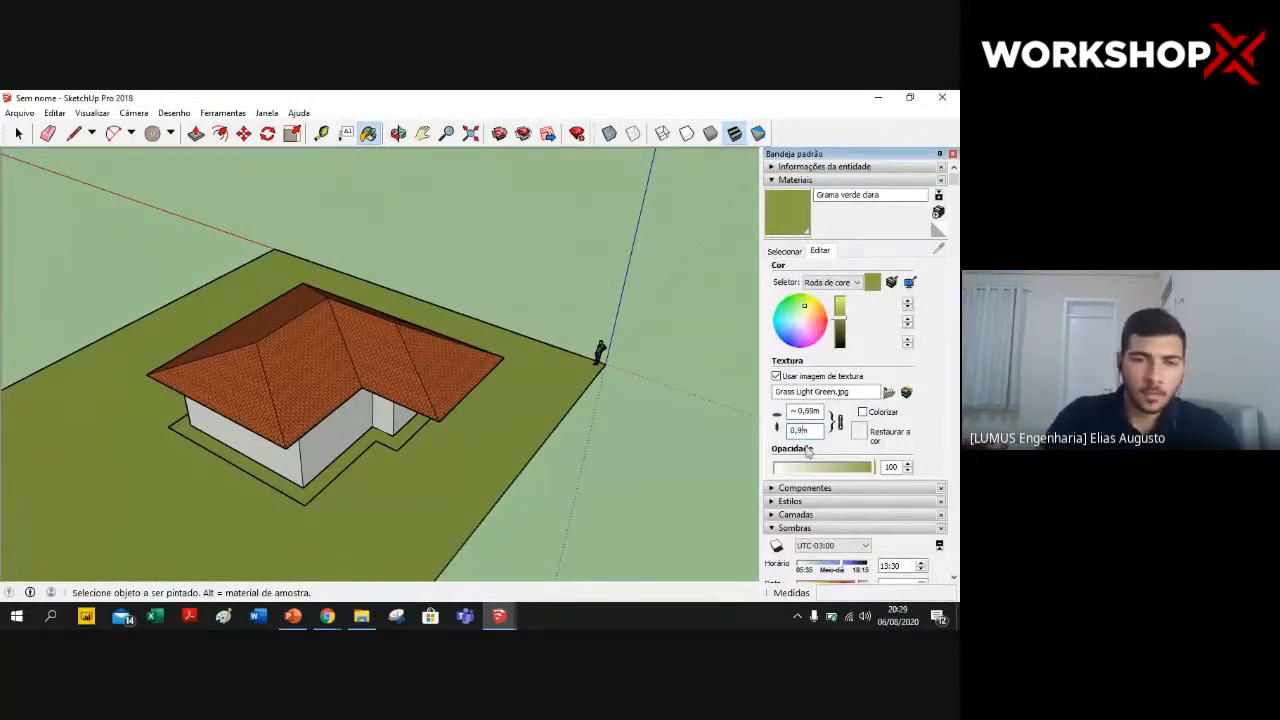
pyautogui.scroll(4, 443, 497)
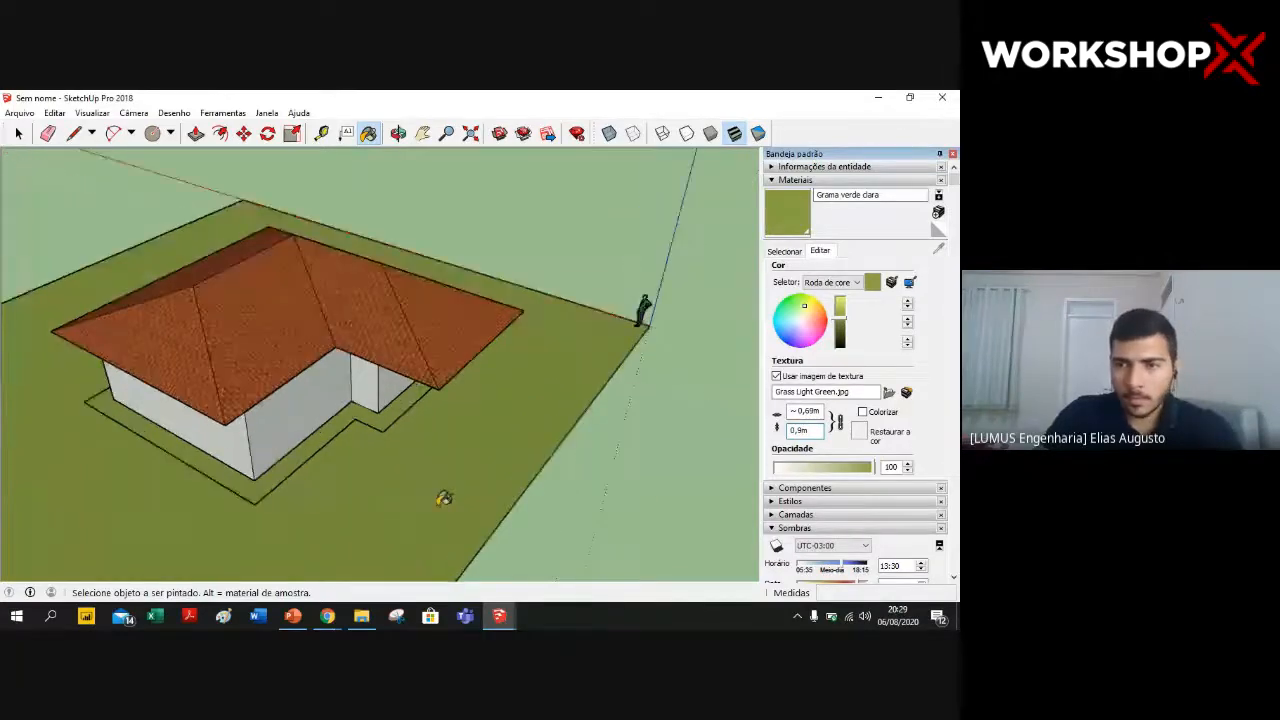
pyautogui.scroll(2, 440, 495)
pyautogui.click(798, 430)
pyautogui.press('BackSpace')
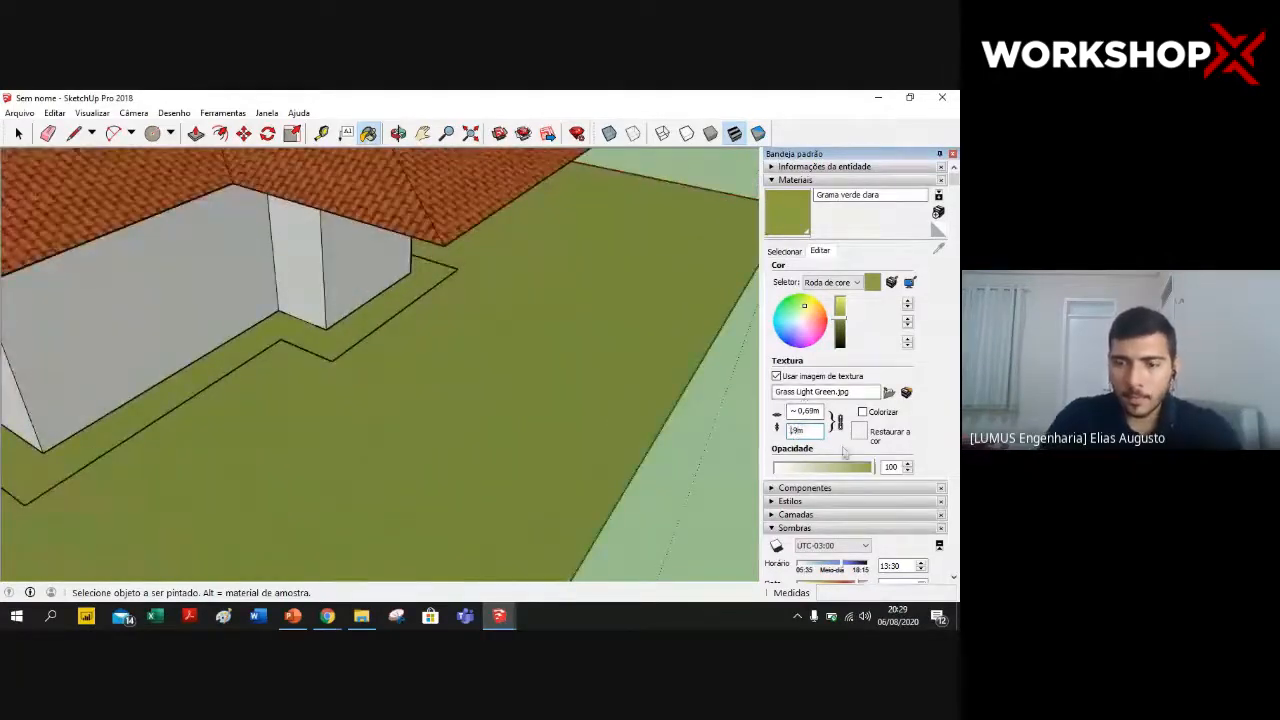
pyautogui.write('4')
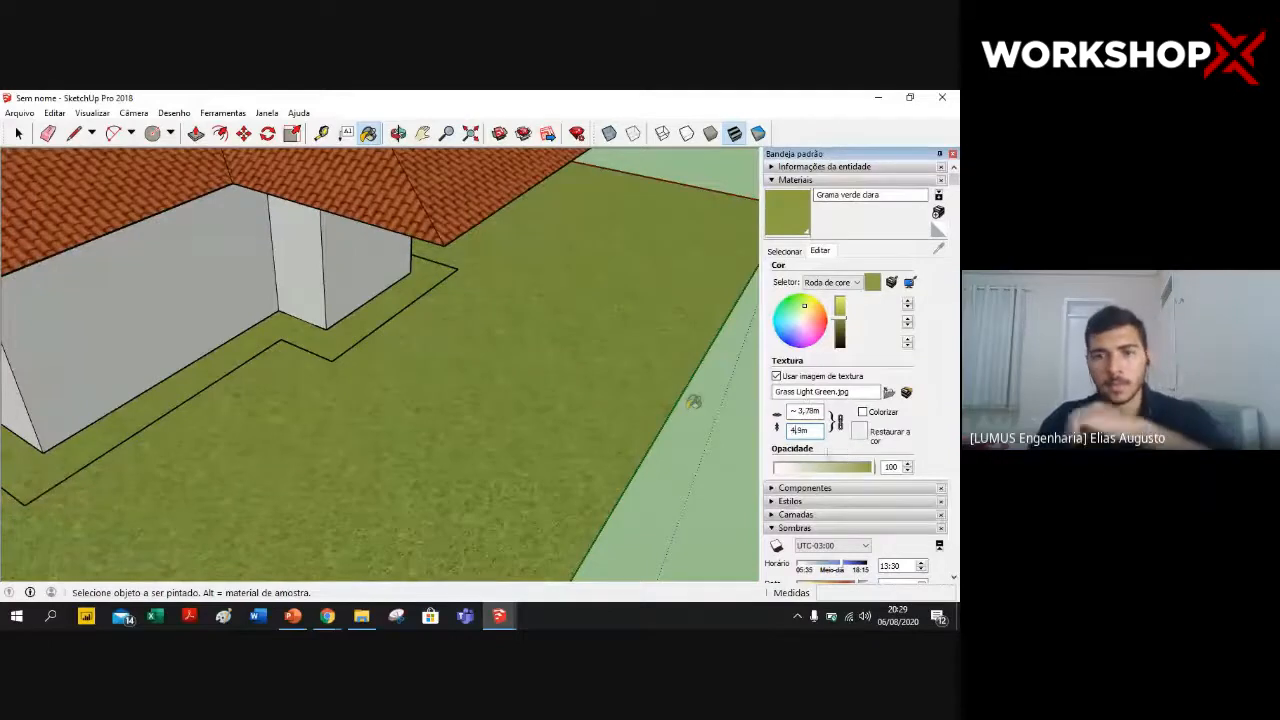
pyautogui.click(117, 213)
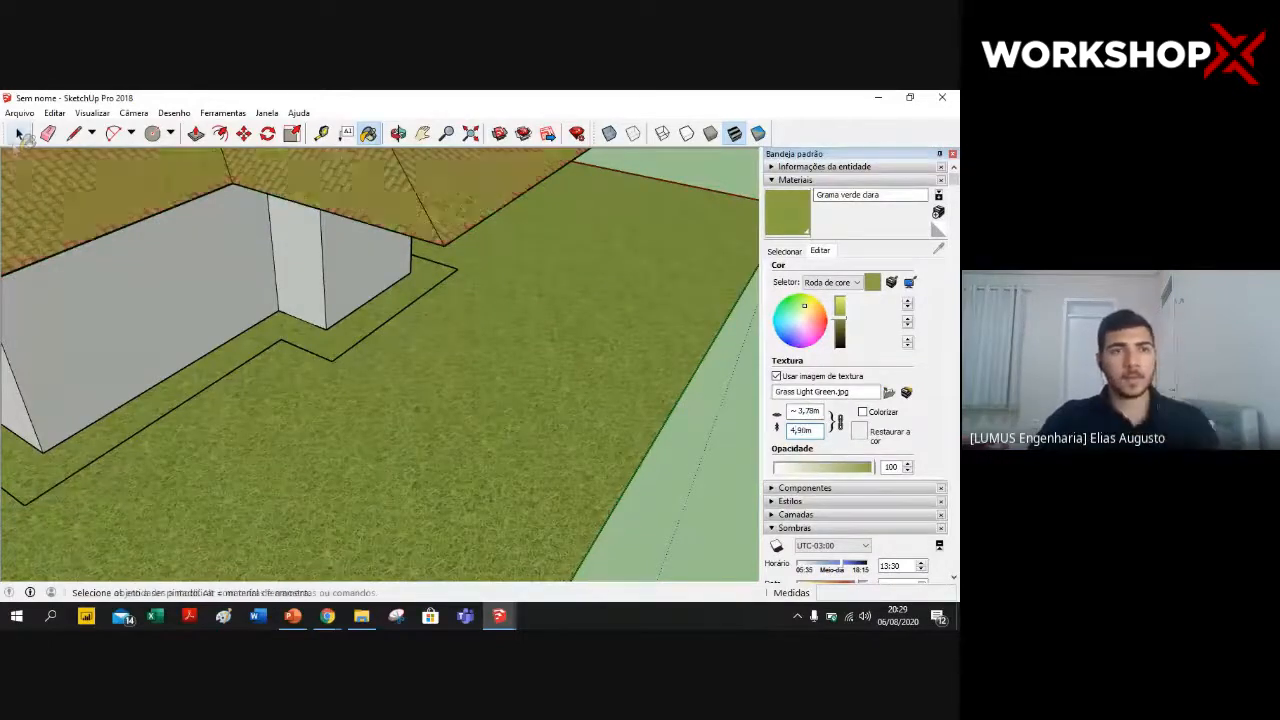
pyautogui.press('space')
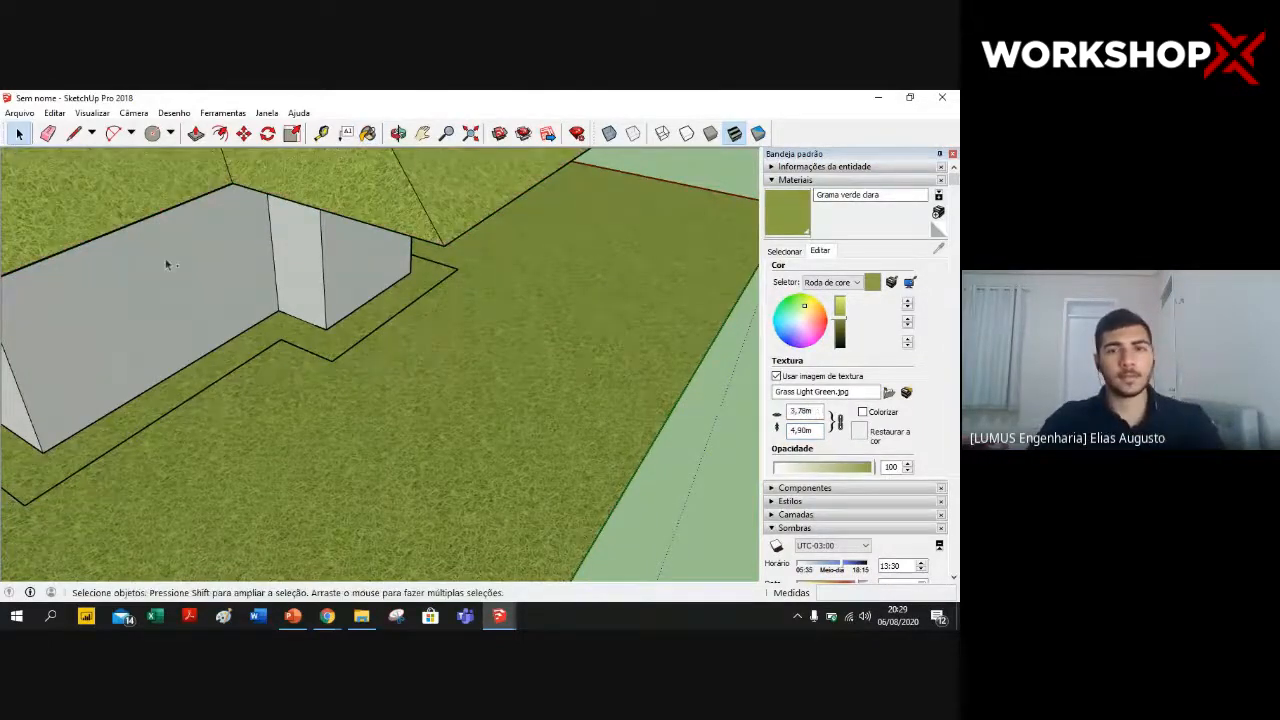
pyautogui.hotkey('ctrl', 'z')
# - Delete the offset outline on the ground around the house walls
pyautogui.scroll(-5, 237, 285)
pyautogui.click(277, 338)
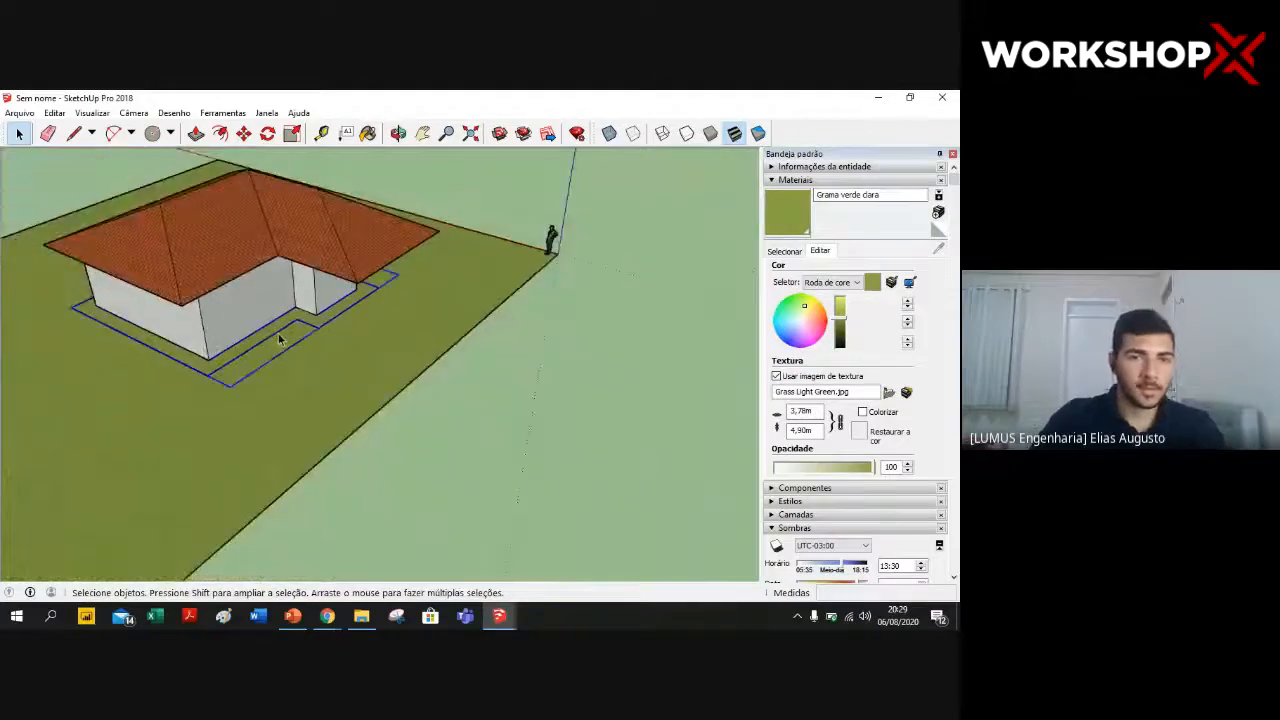
pyautogui.press('Delete')
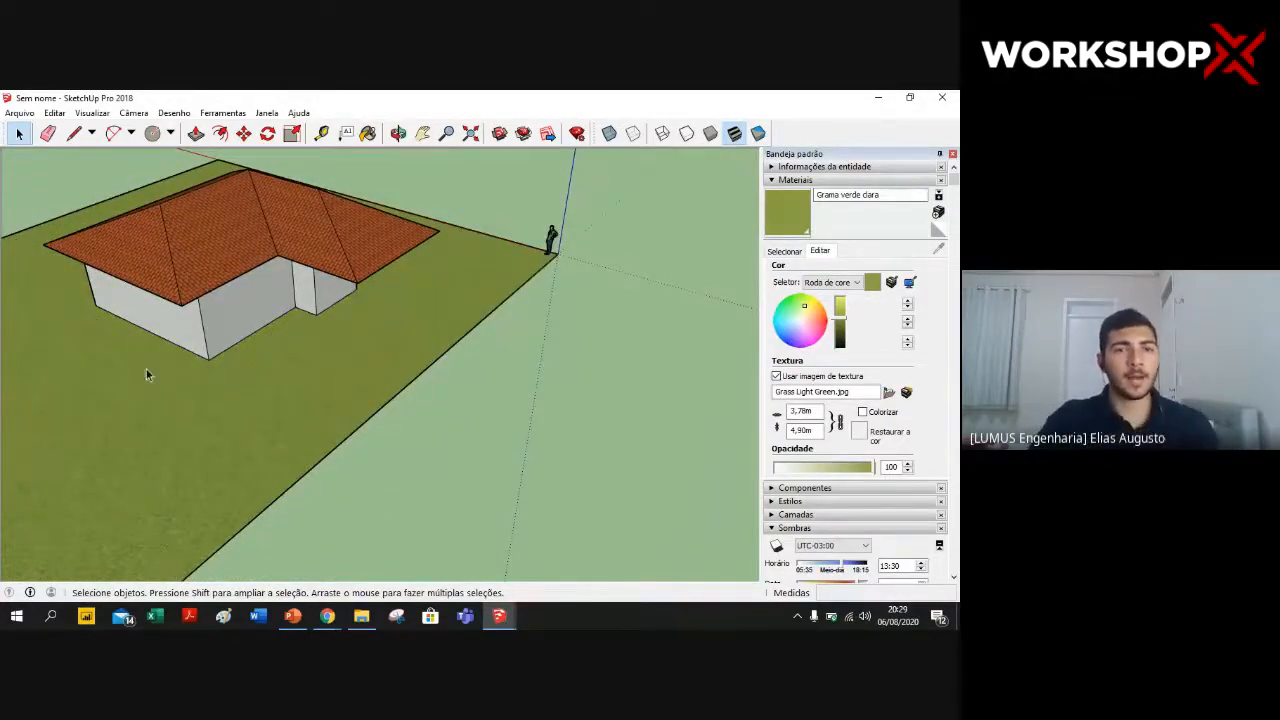
# - Switch to the Painéis model and copy the solar panel group
pyautogui.moveTo(146, 369); pyautogui.dragTo(461, 258, button='middle')
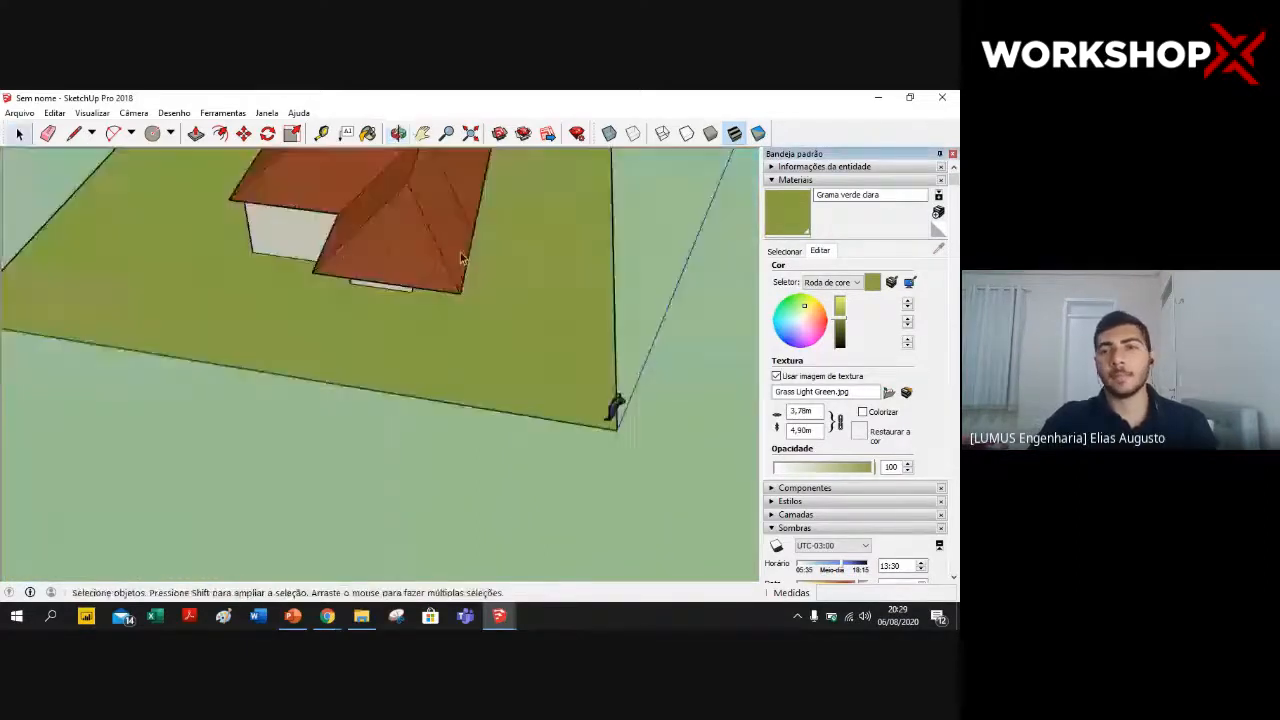
pyautogui.scroll(-3, 461, 258)
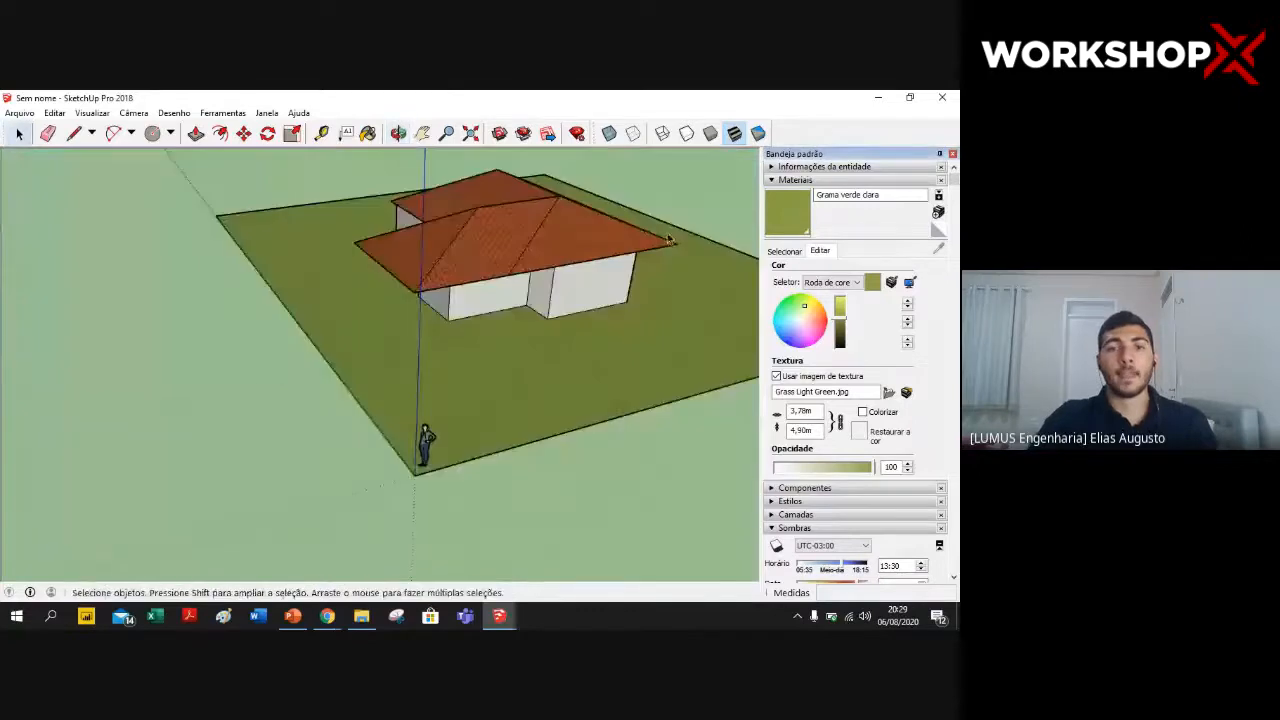
pyautogui.moveTo(461, 258); pyautogui.dragTo(461, 526, button='middle')
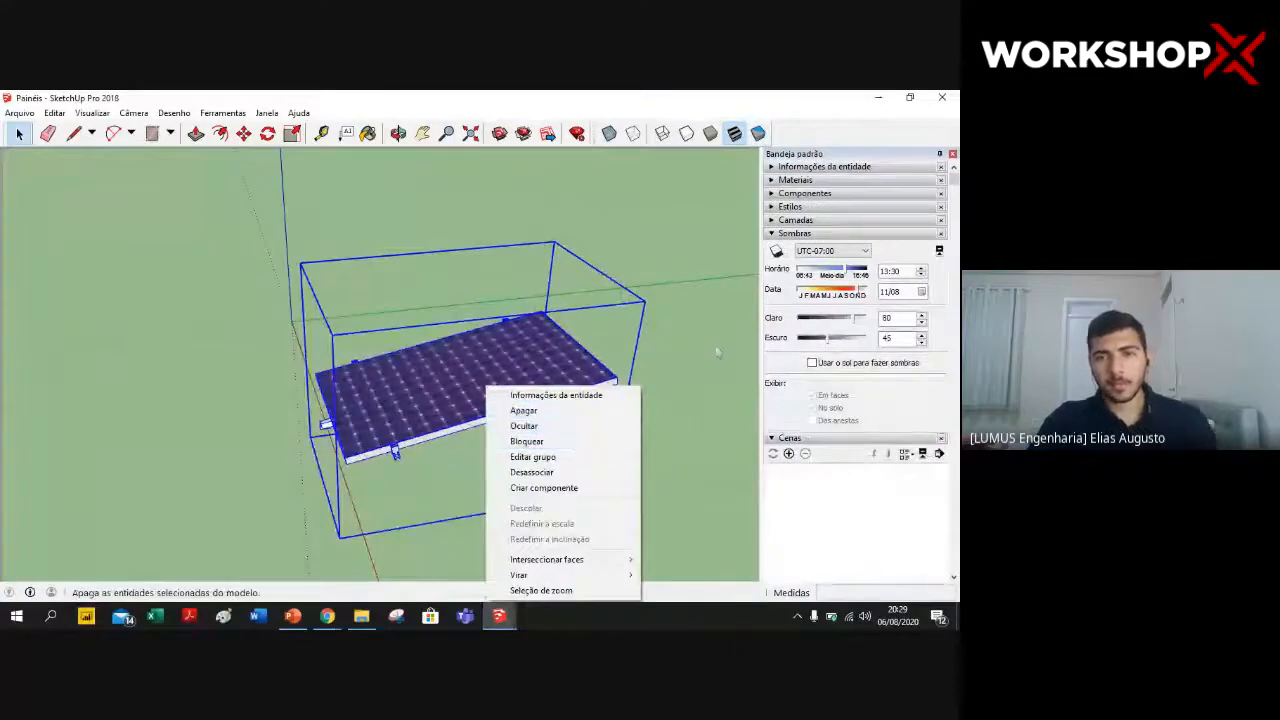
pyautogui.click(717, 351)
pyautogui.click(490, 395)
pyautogui.click(659, 326)
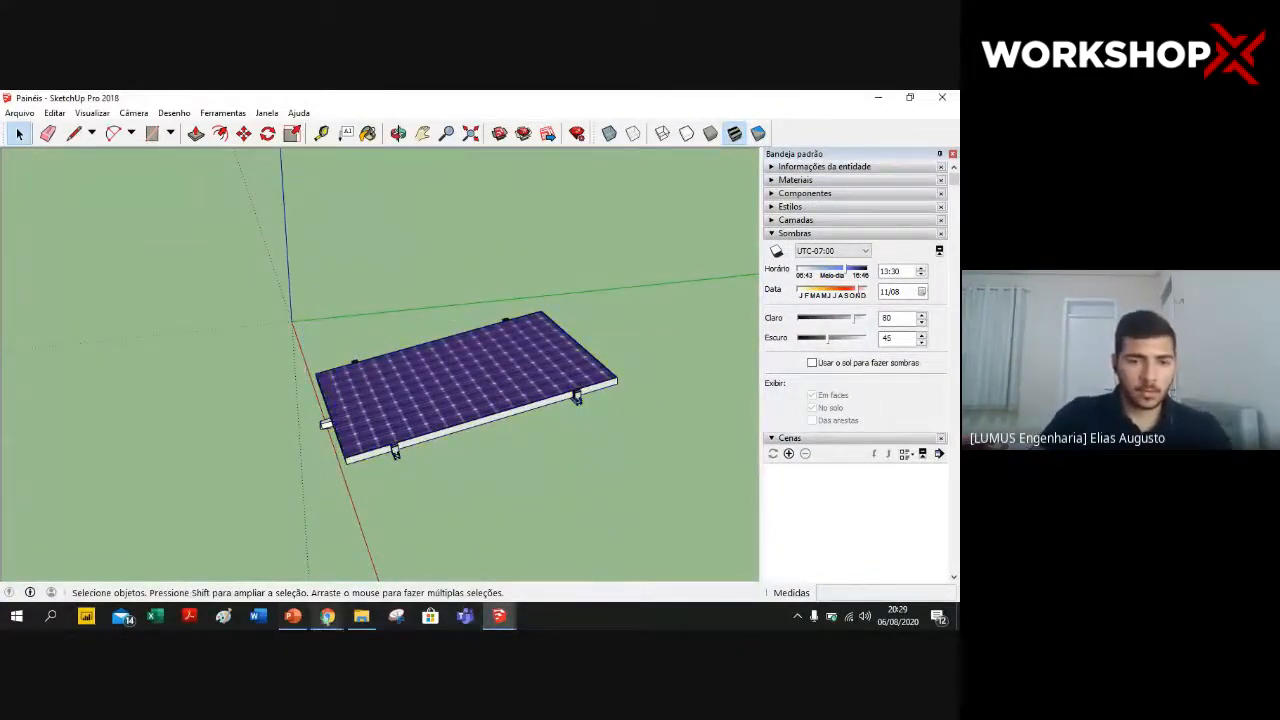
# - Return to the house model and paste the solar panel onto the grass in front of the house
pyautogui.click(499, 615)
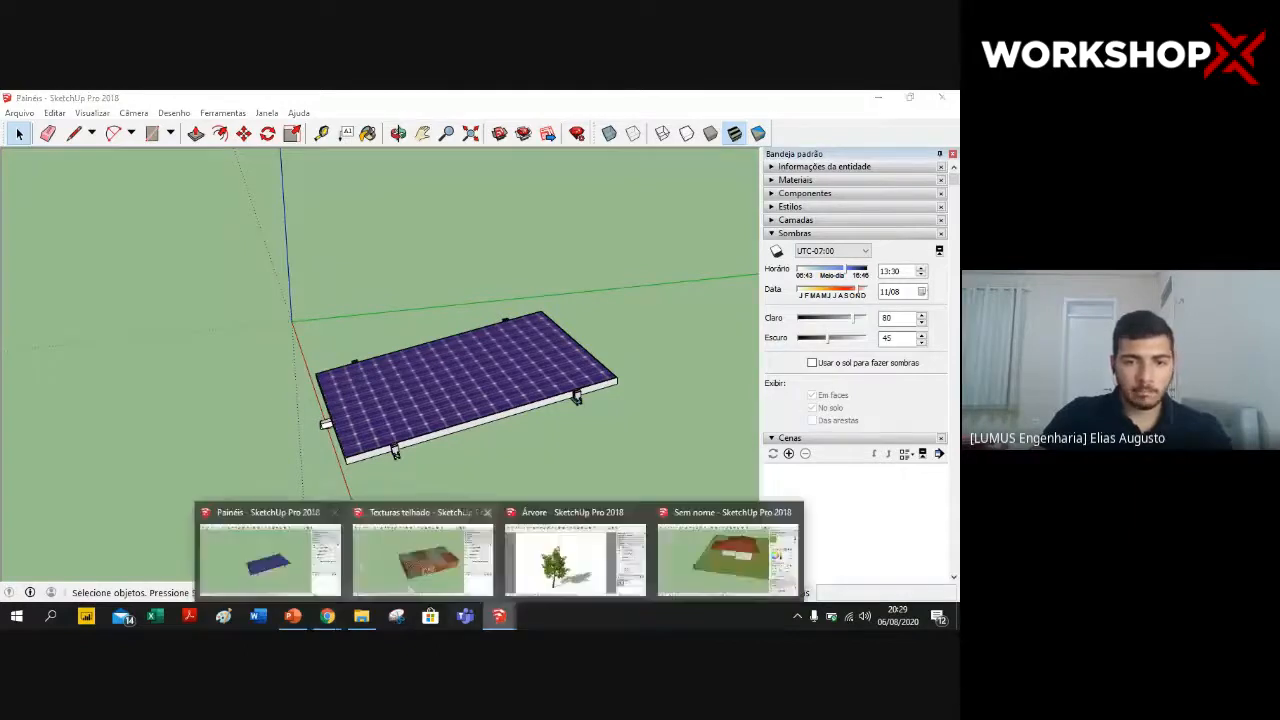
pyautogui.click(682, 546)
pyautogui.hotkey('ctrl', 'v')
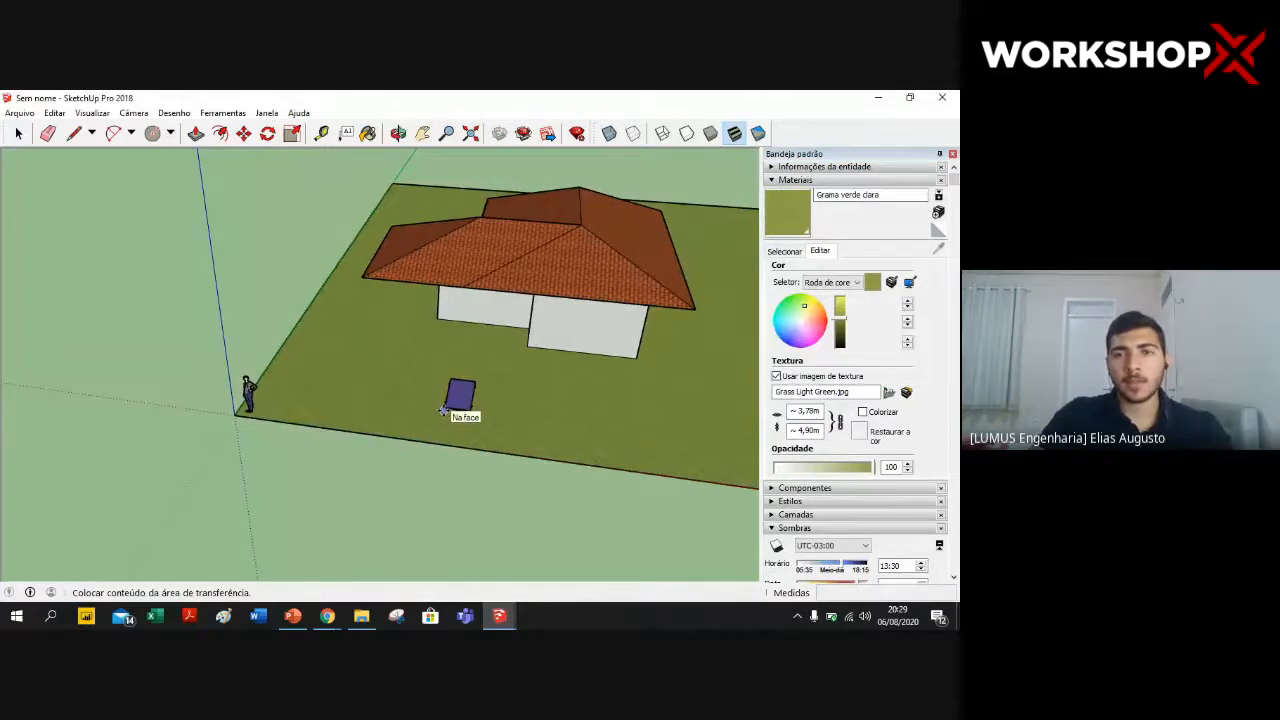
pyautogui.moveTo(443, 410); pyautogui.dragTo(387, 422, button='middle')
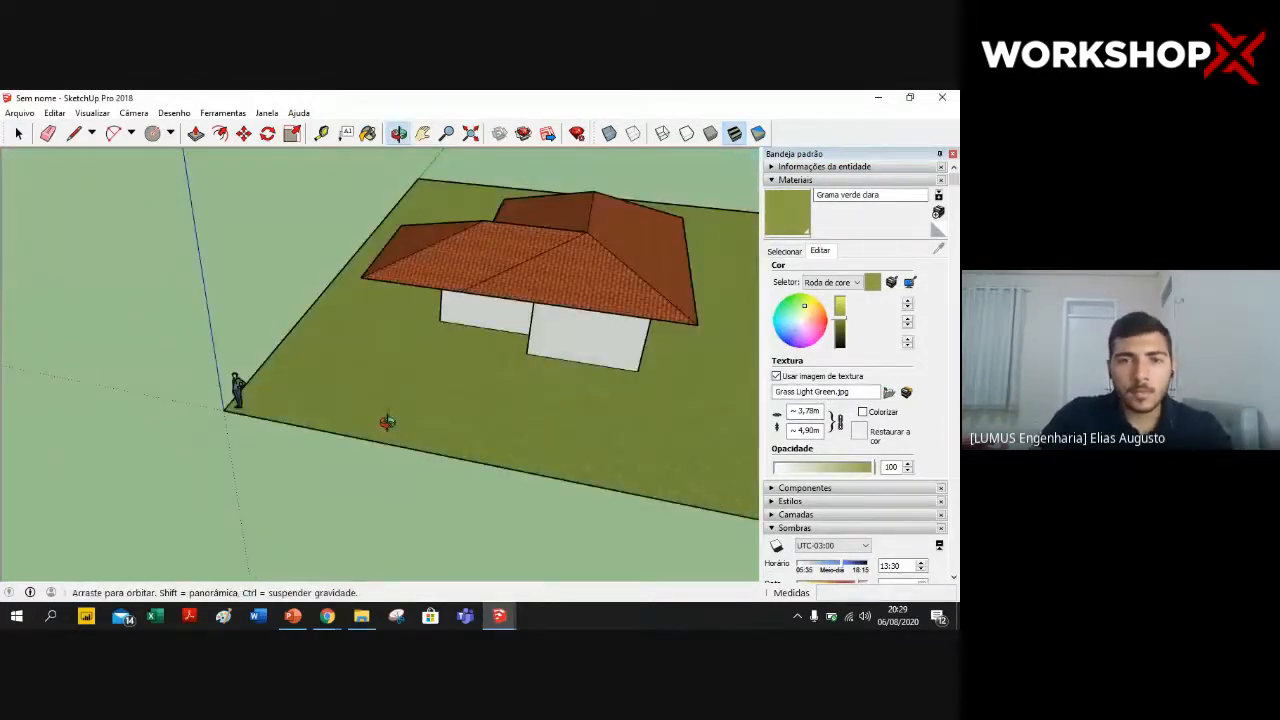
pyautogui.moveTo(387, 422); pyautogui.dragTo(395, 286, button='middle')
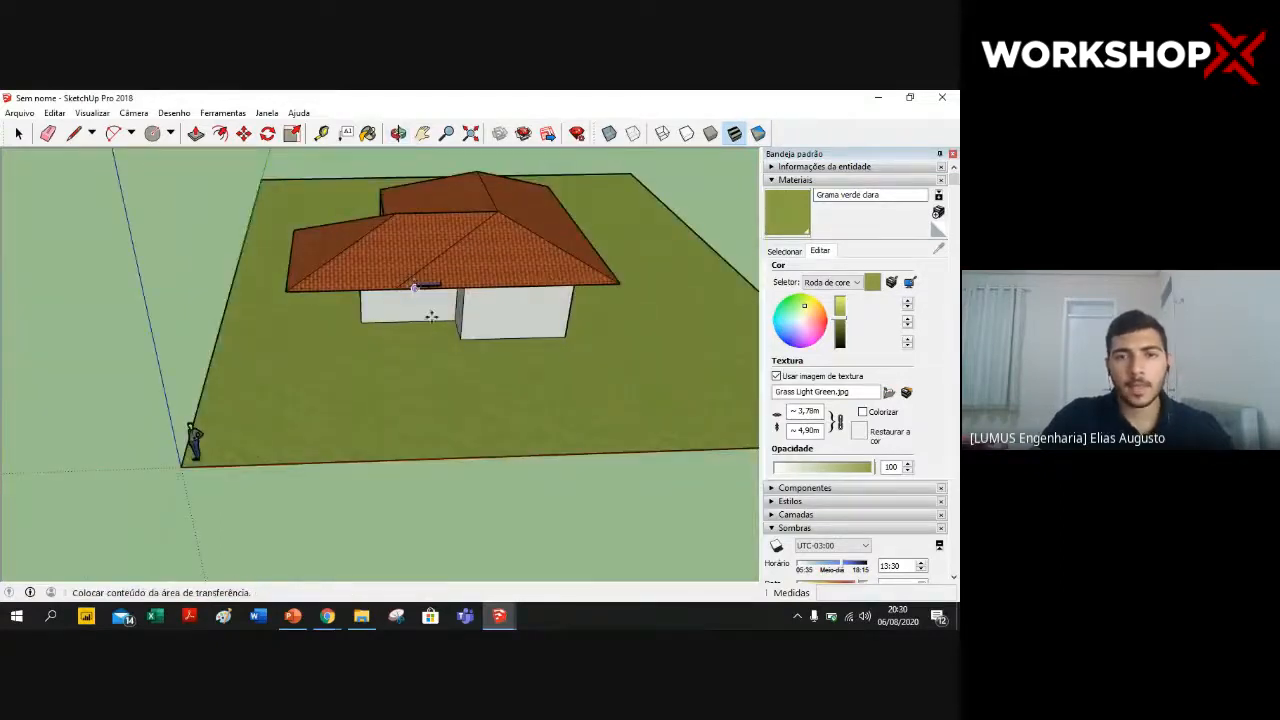
pyautogui.click(452, 402)
# - Explode the pasted solar panel group and delete the support structure beneath the panel
pyautogui.moveTo(452, 402); pyautogui.dragTo(575, 292, button='middle')
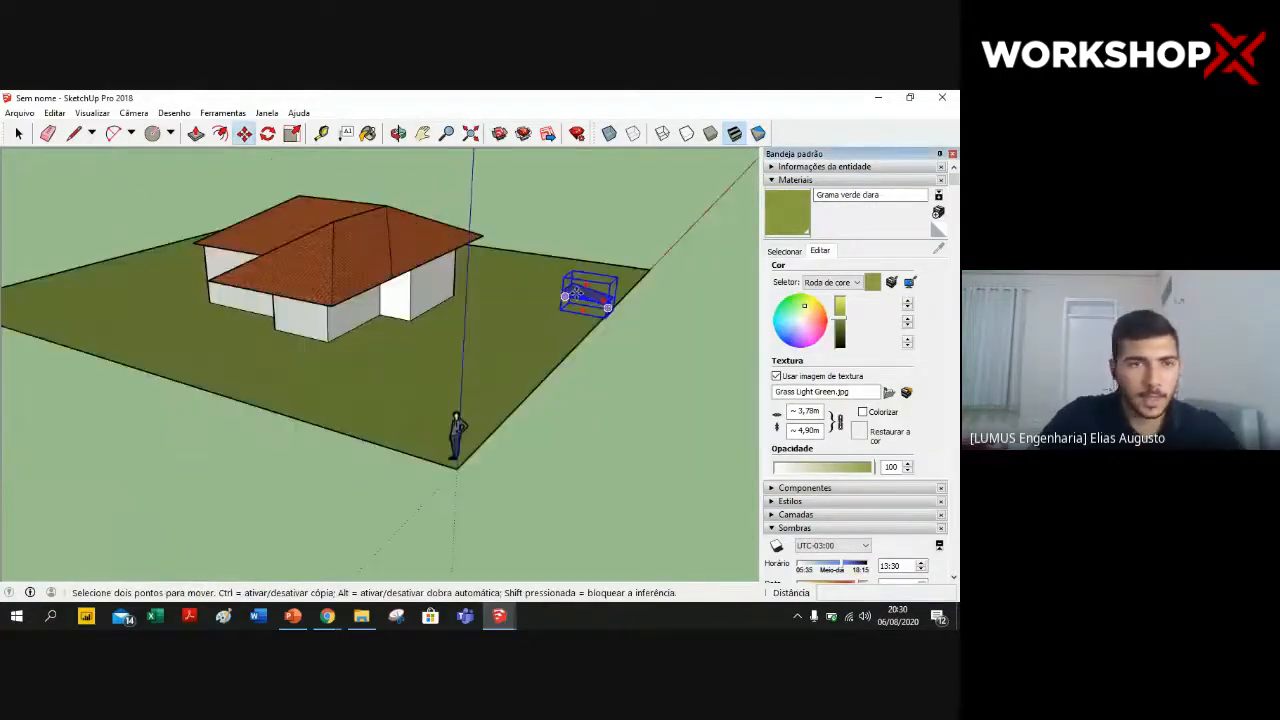
pyautogui.scroll(4, 577, 292)
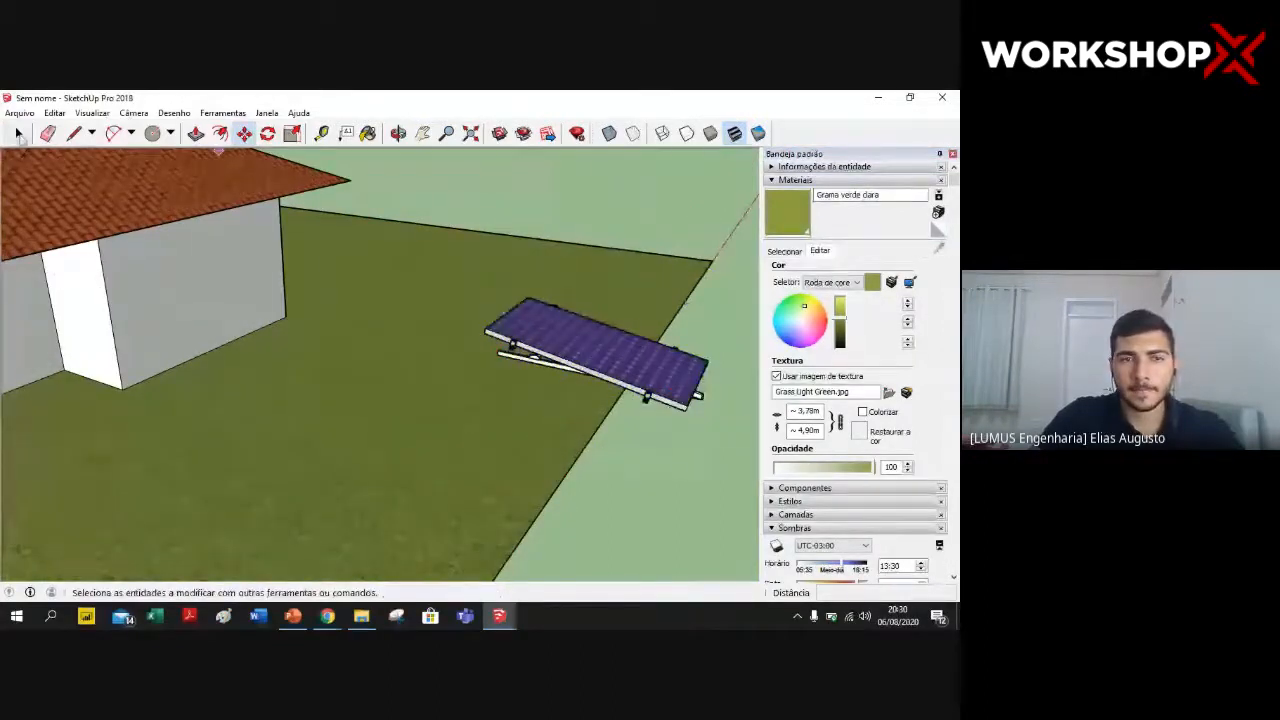
pyautogui.click(18, 133)
pyautogui.click(556, 358)
pyautogui.moveTo(556, 358); pyautogui.dragTo(573, 319, button='middle')
pyautogui.rightClick(572, 318)
pyautogui.click(639, 406)
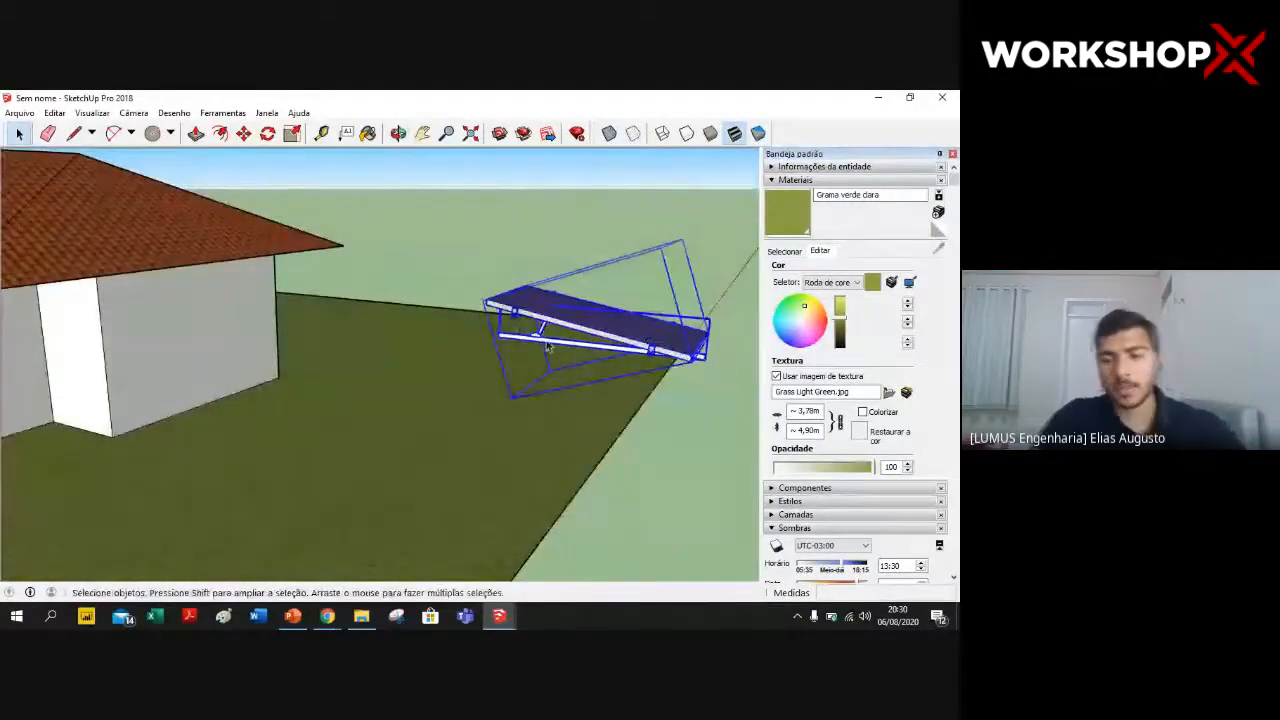
pyautogui.click(695, 384)
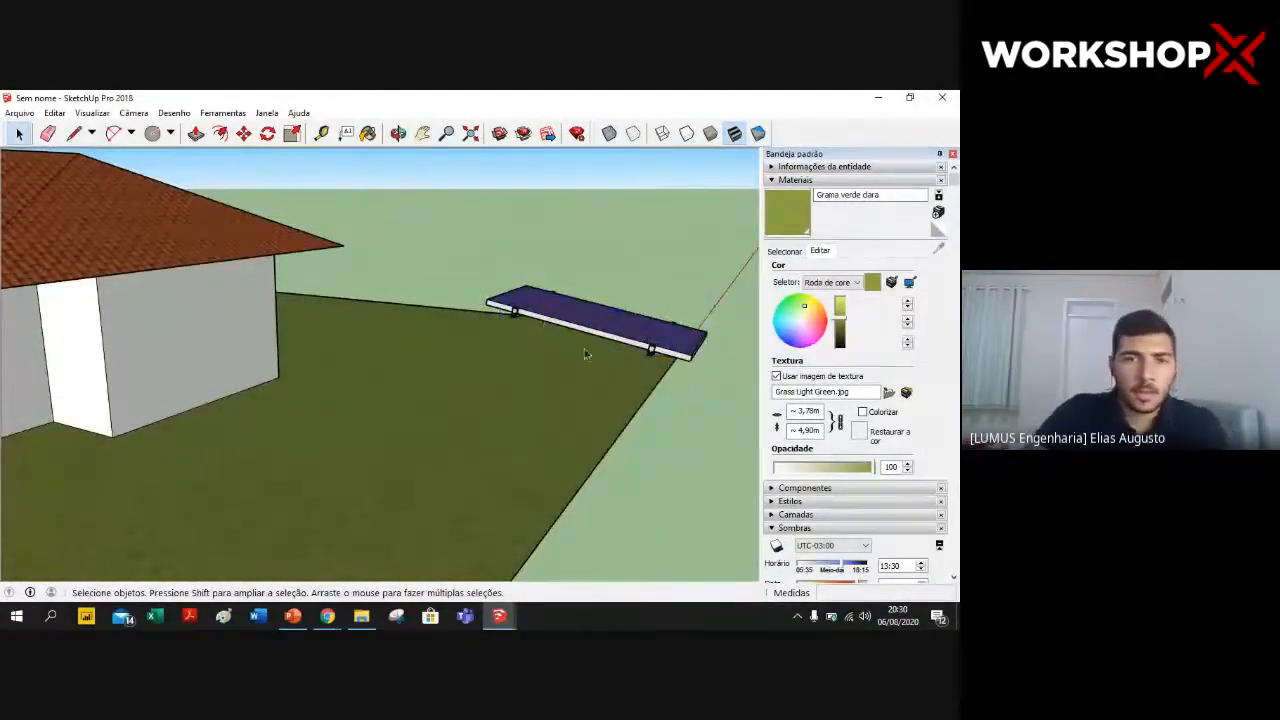
# - Rotate the solar panel about its lower corner by about 23.5° to tilt it upward
pyautogui.click(268, 136)
pyautogui.moveTo(457, 266); pyautogui.dragTo(726, 371, button='middle')
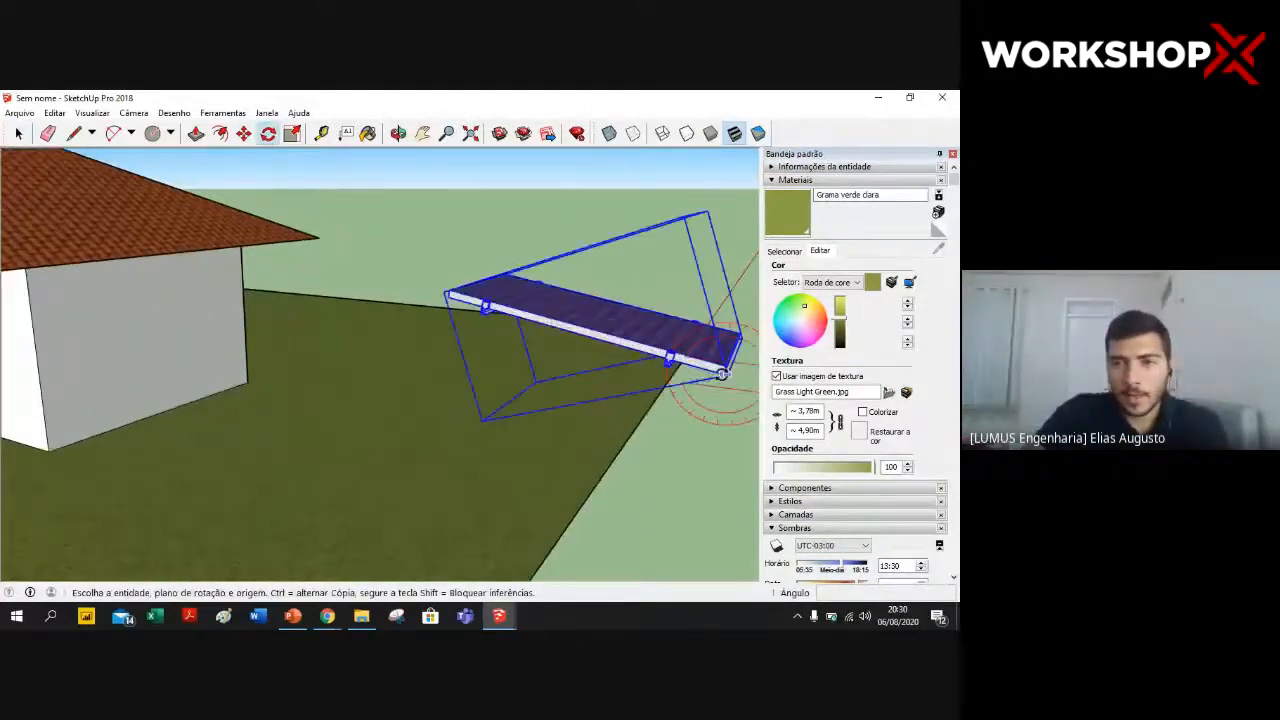
pyautogui.click(724, 372)
pyautogui.click(463, 301)
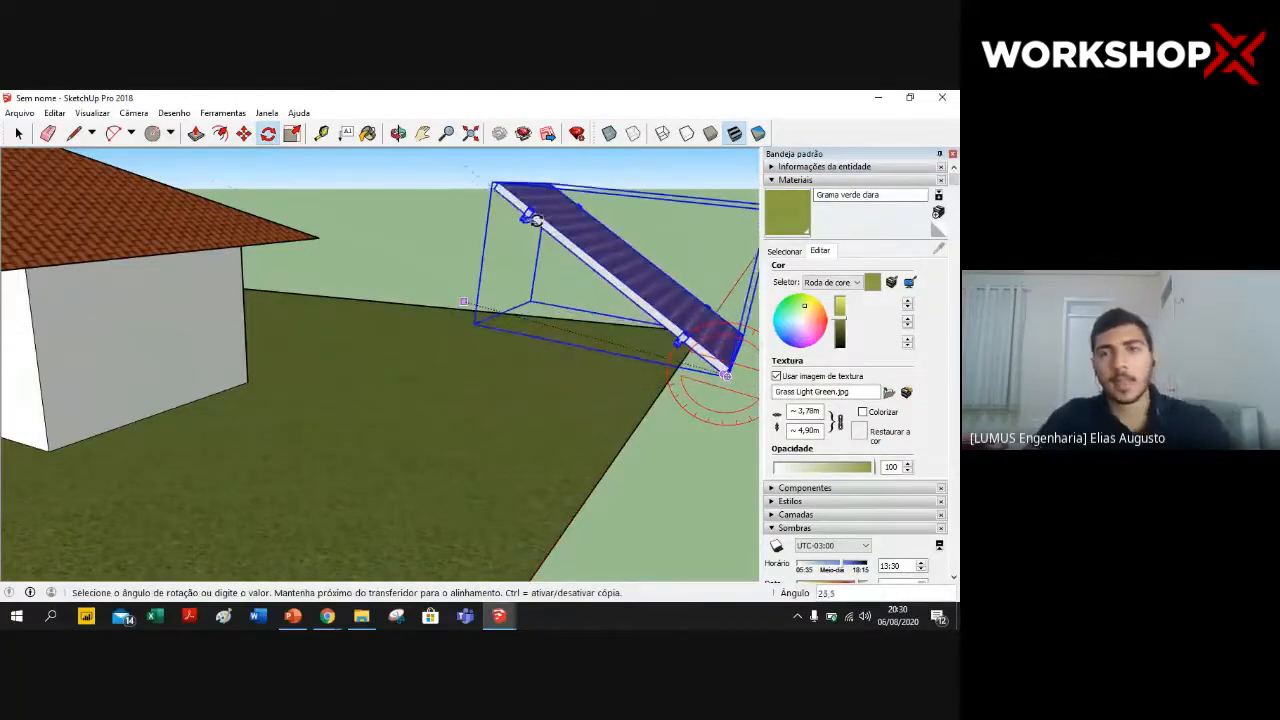
pyautogui.click(531, 213)
# - Move the tilted solar panel by its lower corner about 8.76 m from the lawn onto the roof's eave edge
pyautogui.scroll(-6, 546, 296)
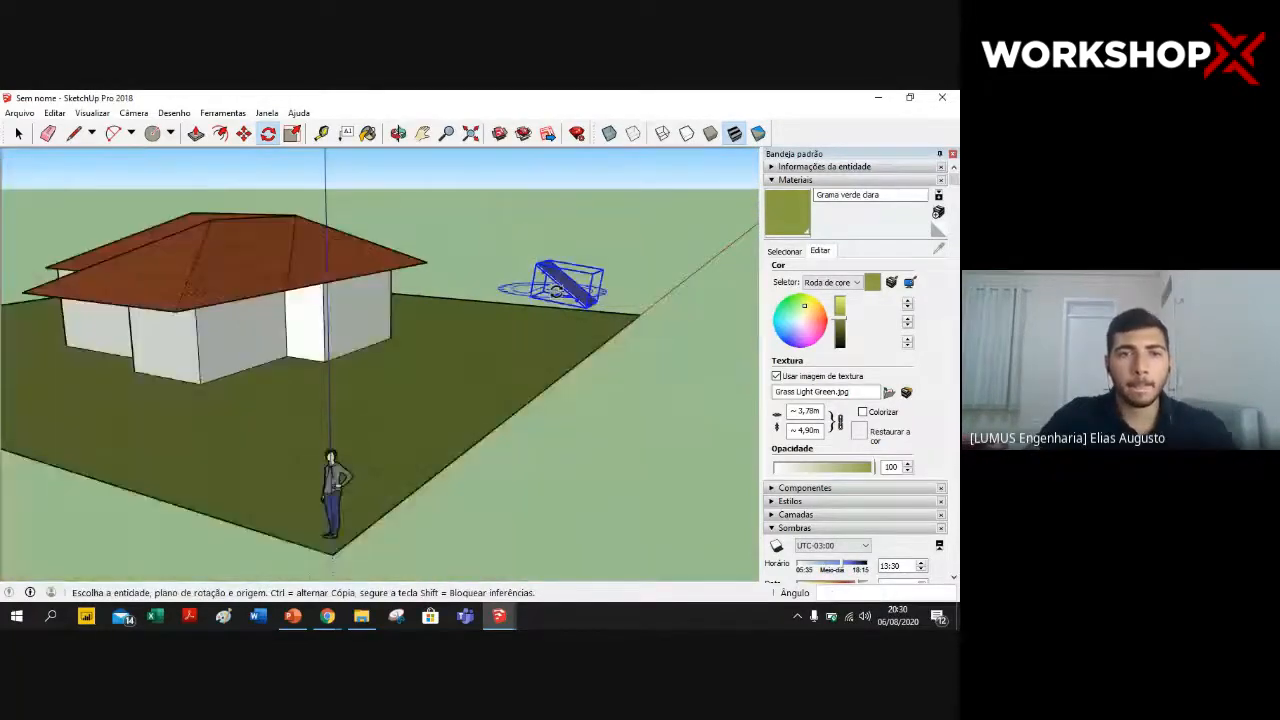
pyautogui.moveTo(548, 294); pyautogui.dragTo(402, 317, button='middle')
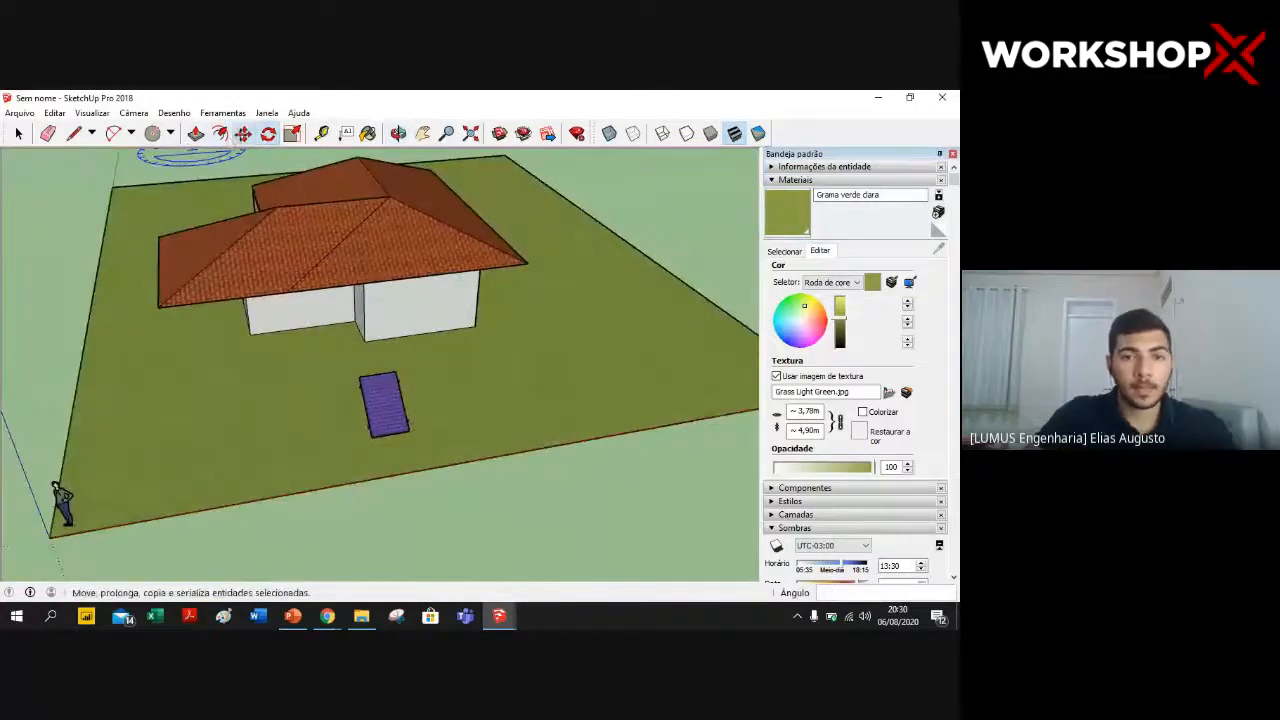
pyautogui.click(243, 134)
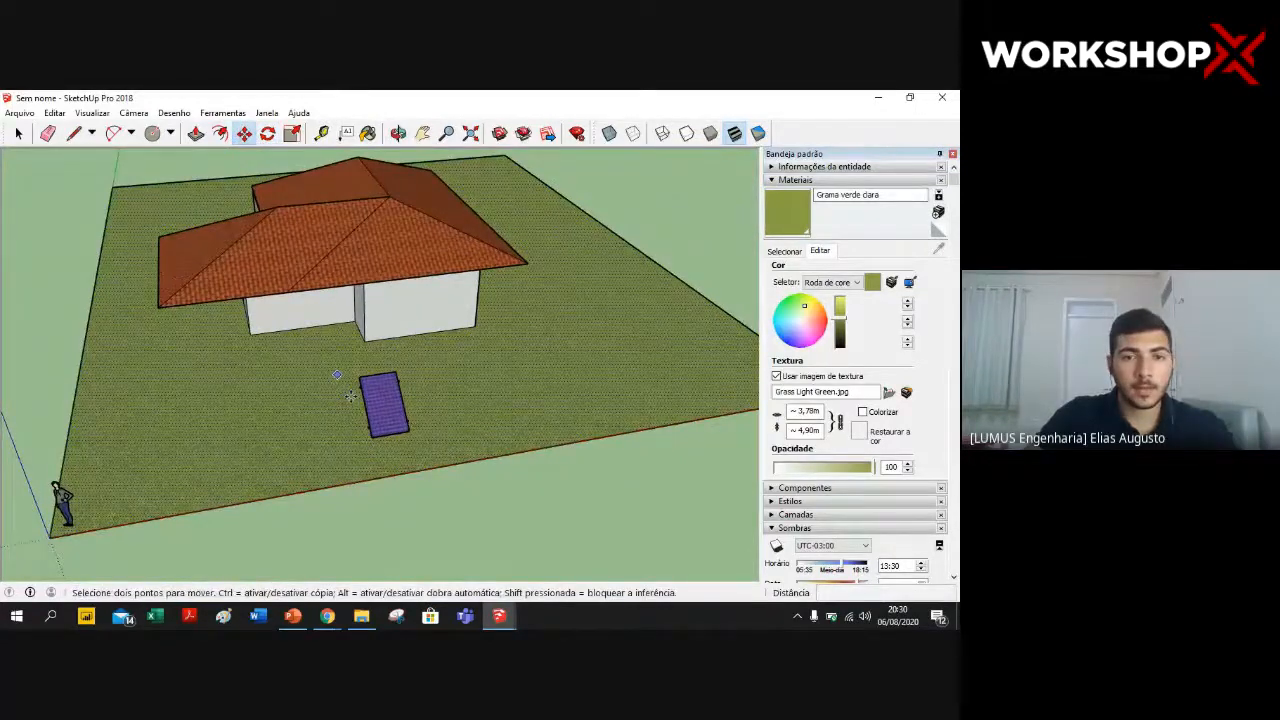
pyautogui.scroll(2, 350, 396)
pyautogui.scroll(1, 375, 437)
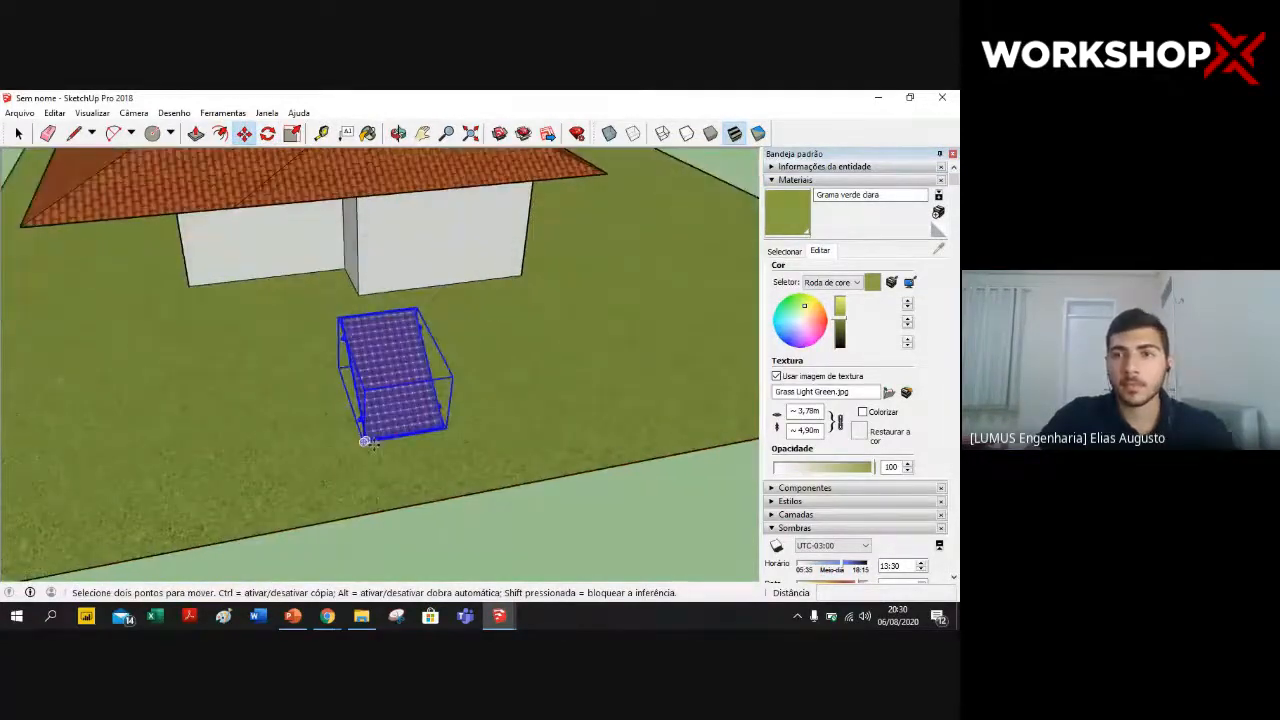
pyautogui.moveTo(373, 444); pyautogui.dragTo(440, 345, button='middle')
pyautogui.scroll(-5, 103, 171)
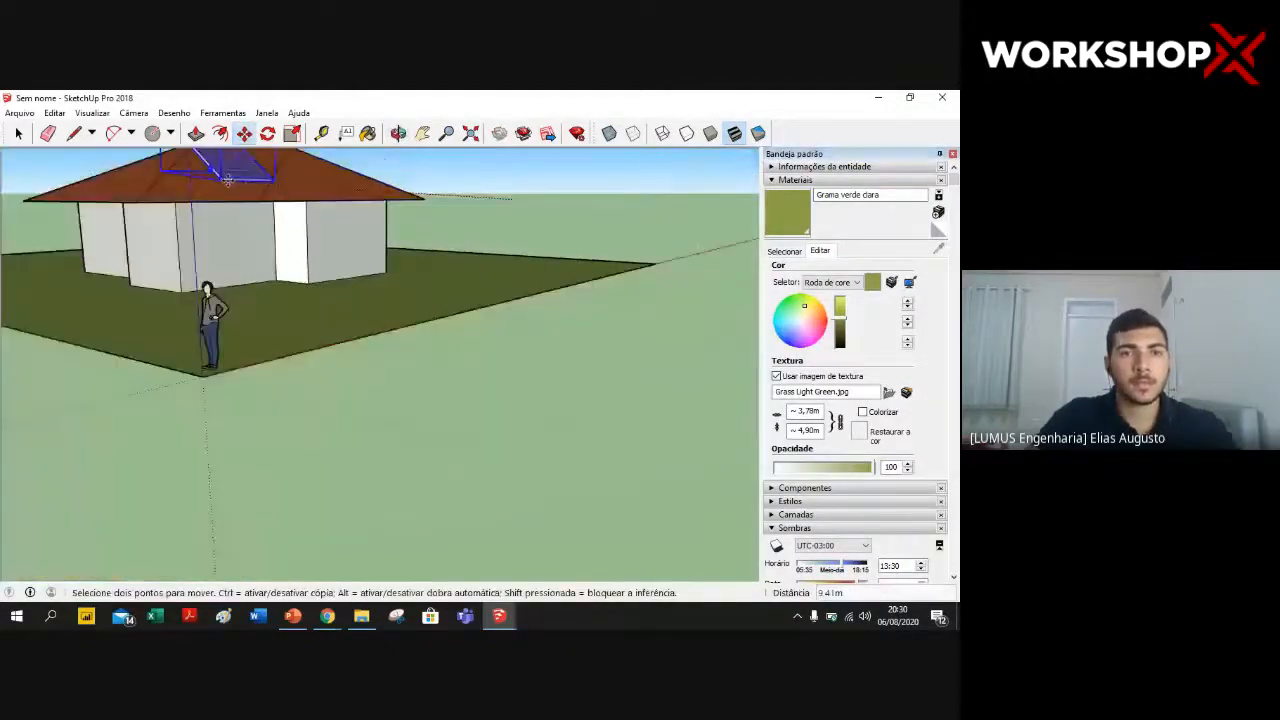
pyautogui.scroll(2, 287, 185)
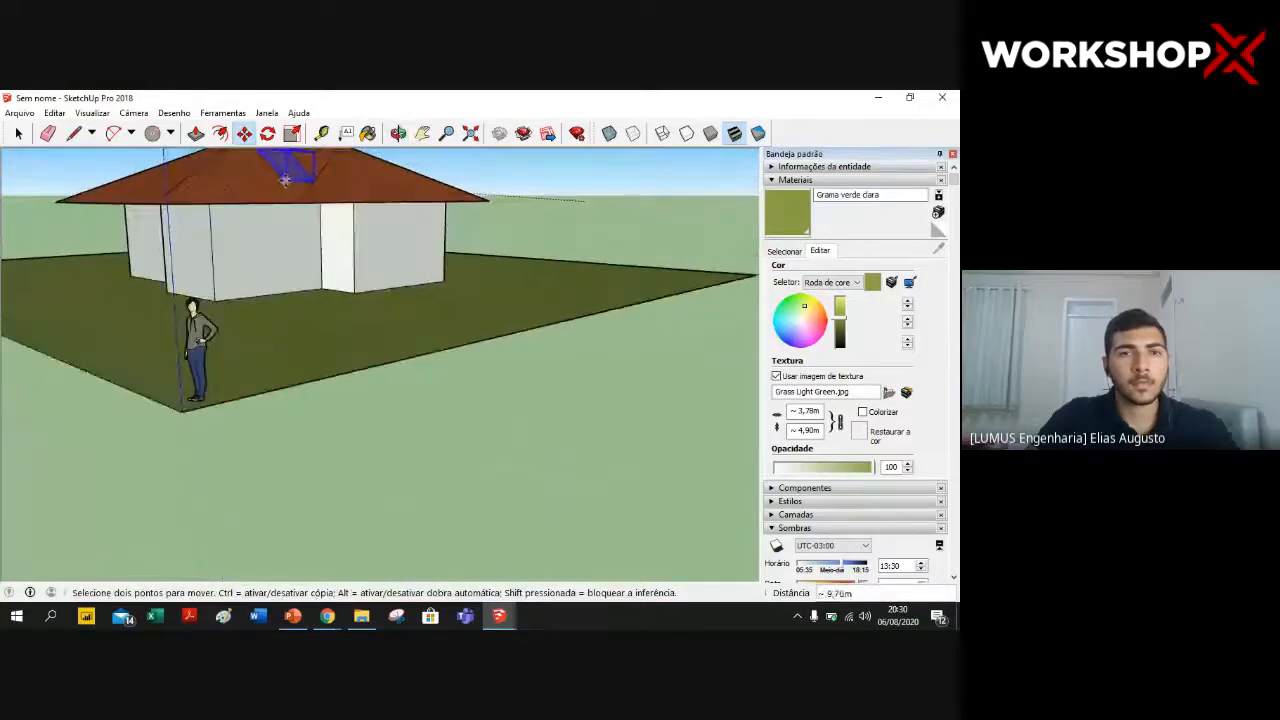
pyautogui.scroll(2, 283, 178)
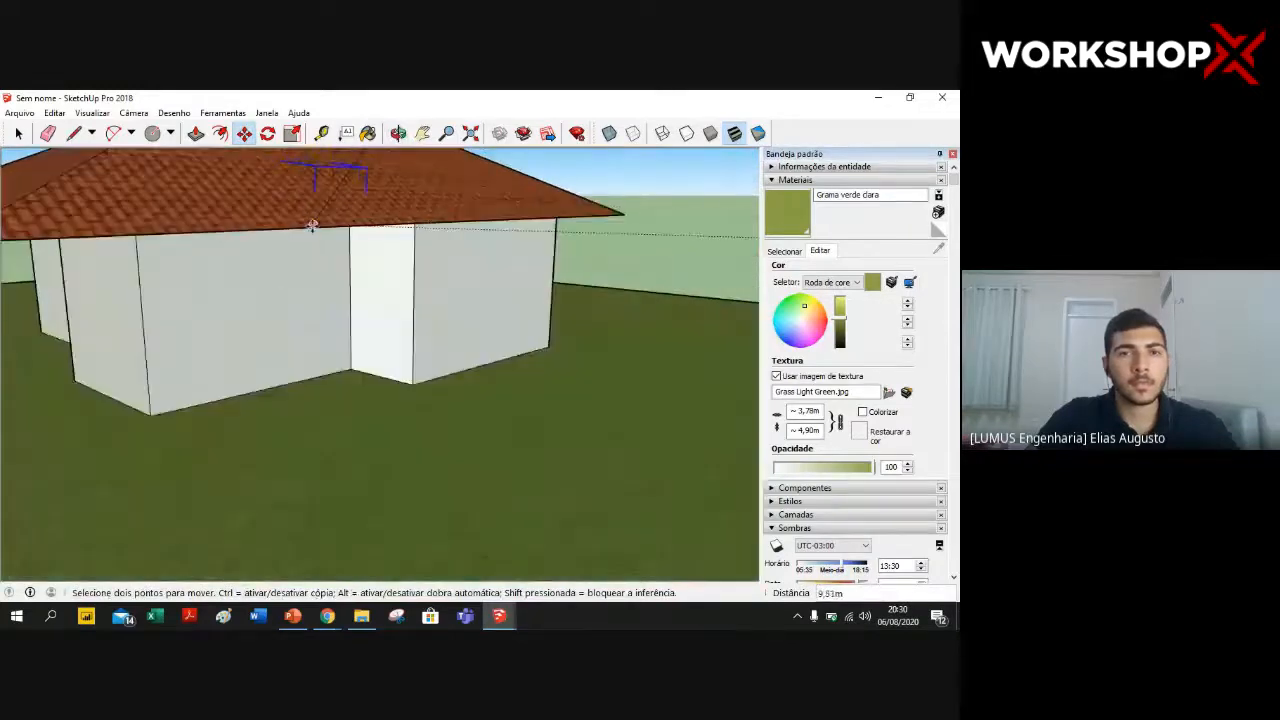
pyautogui.scroll(4, 313, 222)
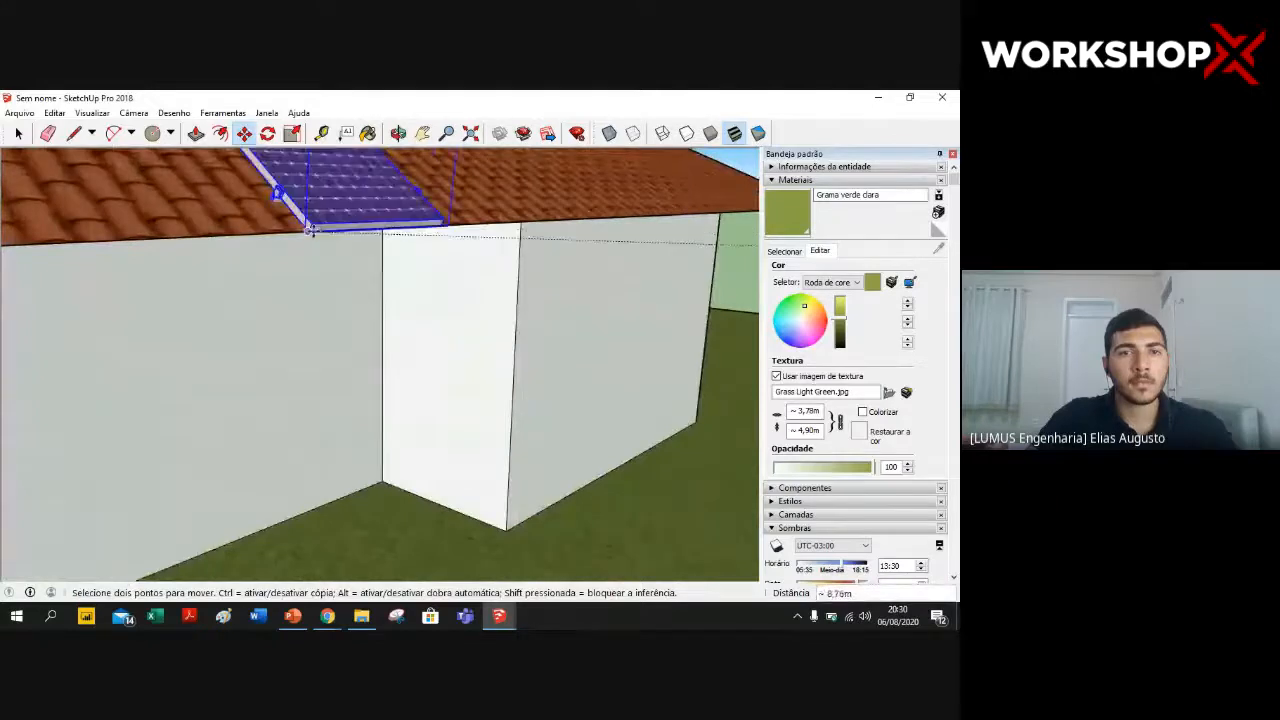
pyautogui.click(311, 229)
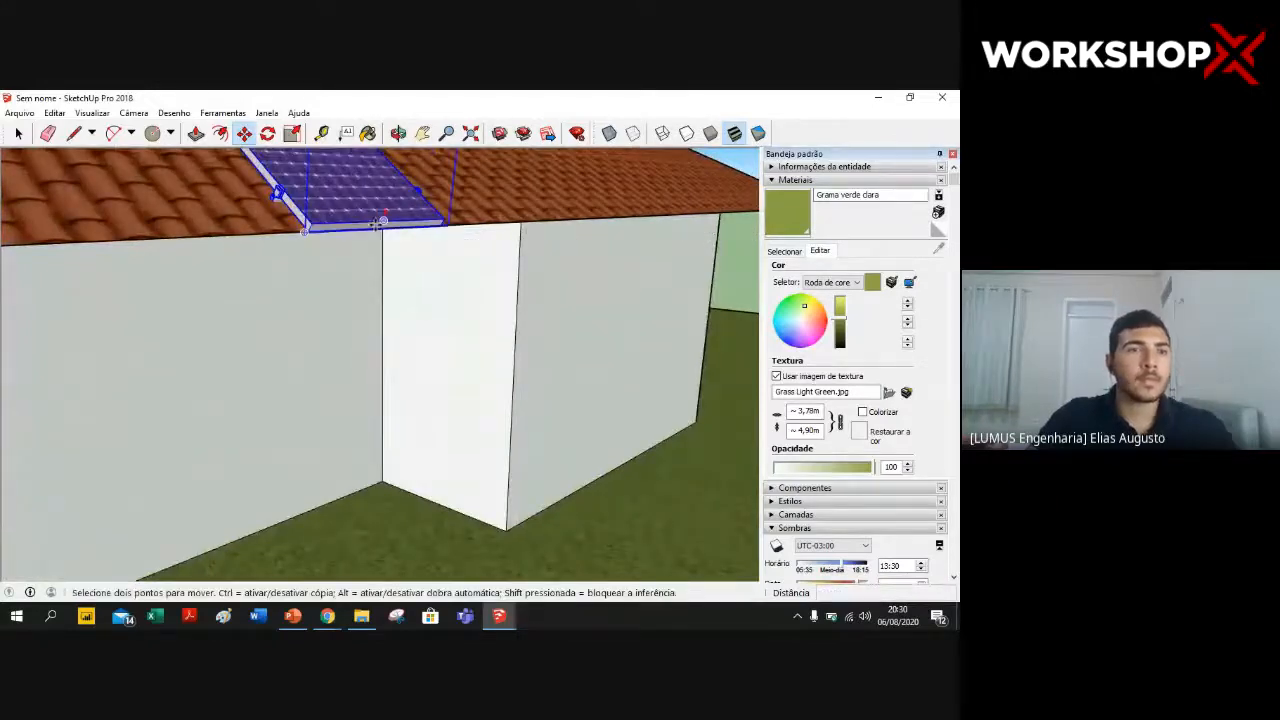
pyautogui.press('space')
# - Rotate the solar panel downward about its lower corner by about 4° to match the roof slope
pyautogui.scroll(-5, 340, 215)
pyautogui.moveTo(300, 210); pyautogui.dragTo(420, 152, button='middle')
pyautogui.click(422, 134)
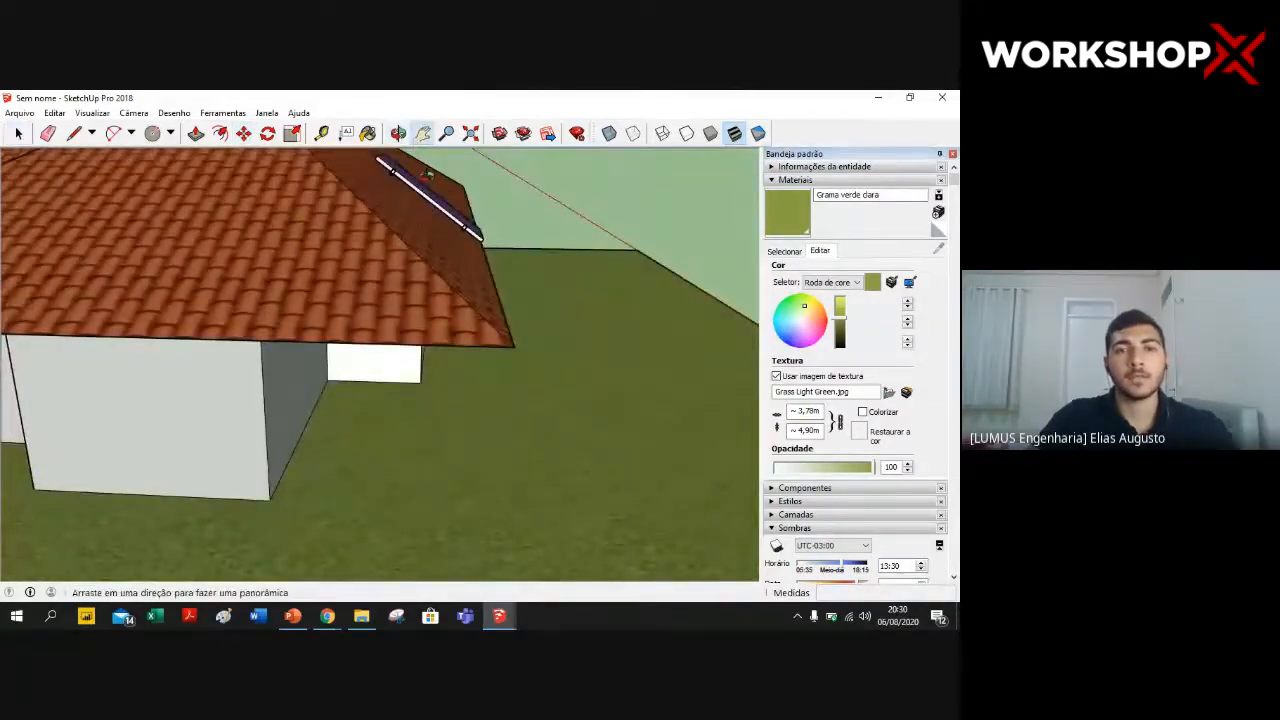
pyautogui.moveTo(427, 175); pyautogui.dragTo(414, 211, button='middle')
pyautogui.moveTo(414, 211); pyautogui.dragTo(414, 322)
pyautogui.scroll(3, 409, 371)
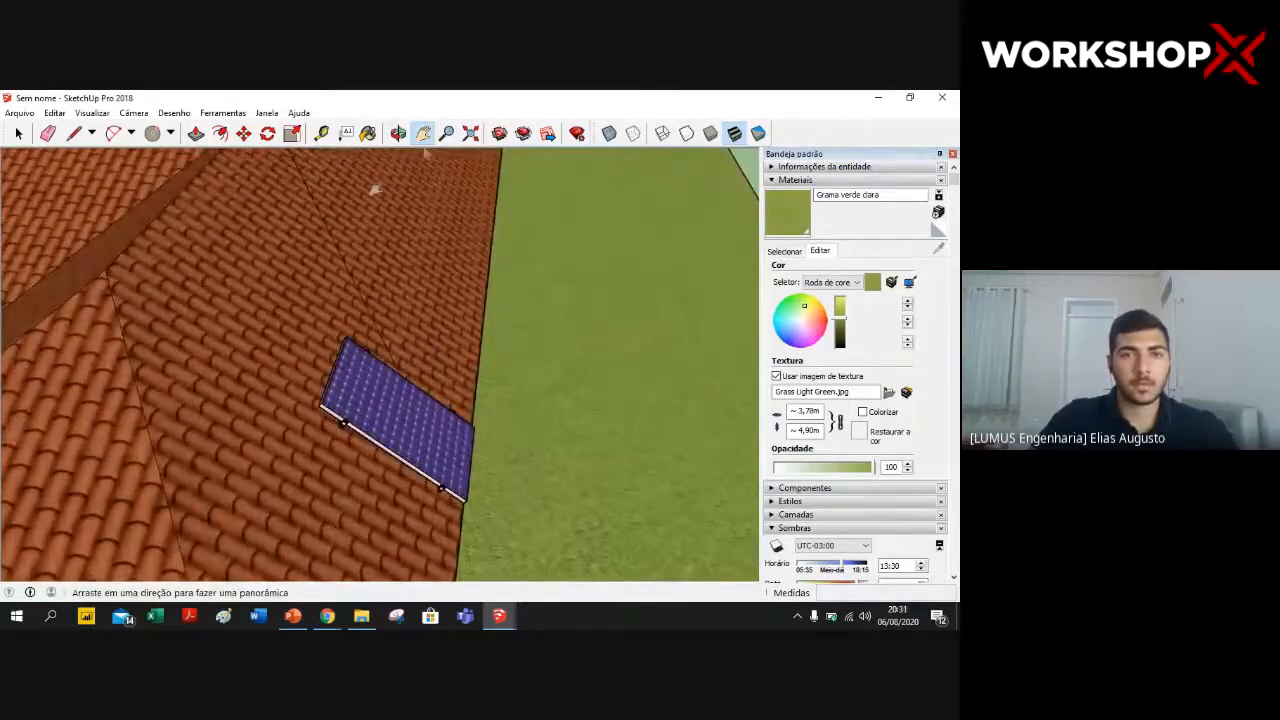
pyautogui.click(398, 133)
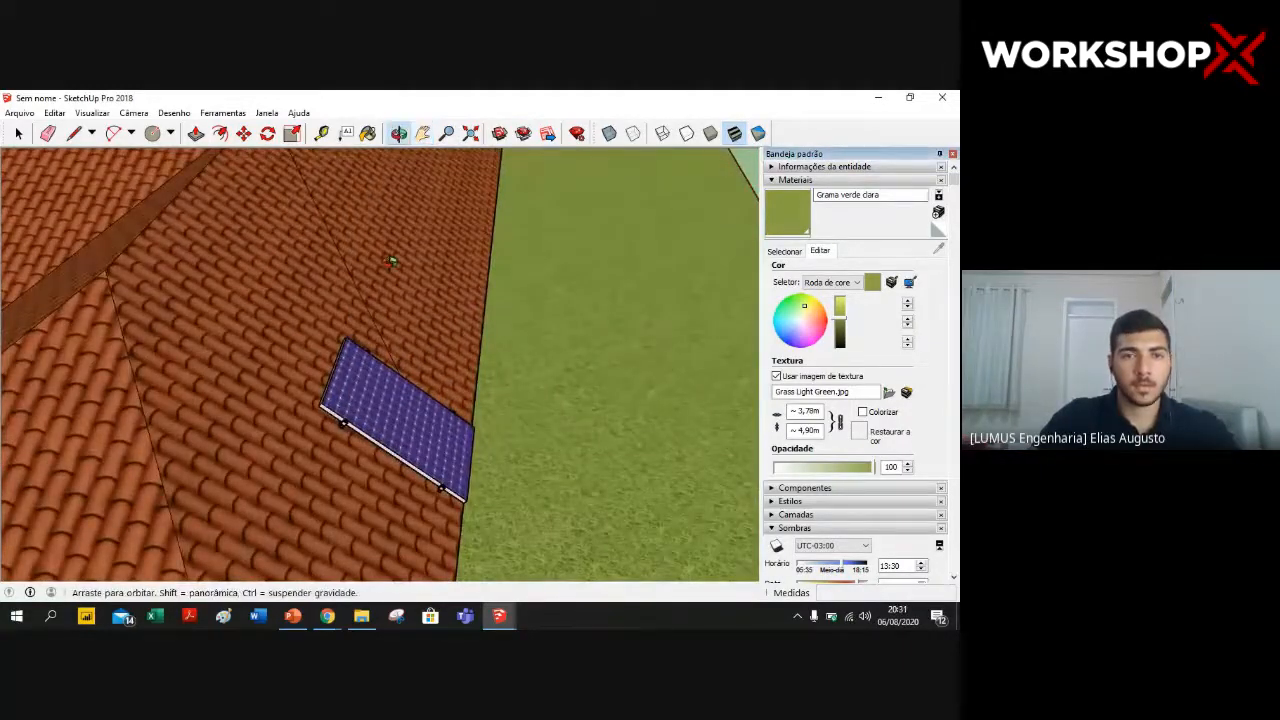
pyautogui.moveTo(392, 261); pyautogui.dragTo(427, 168)
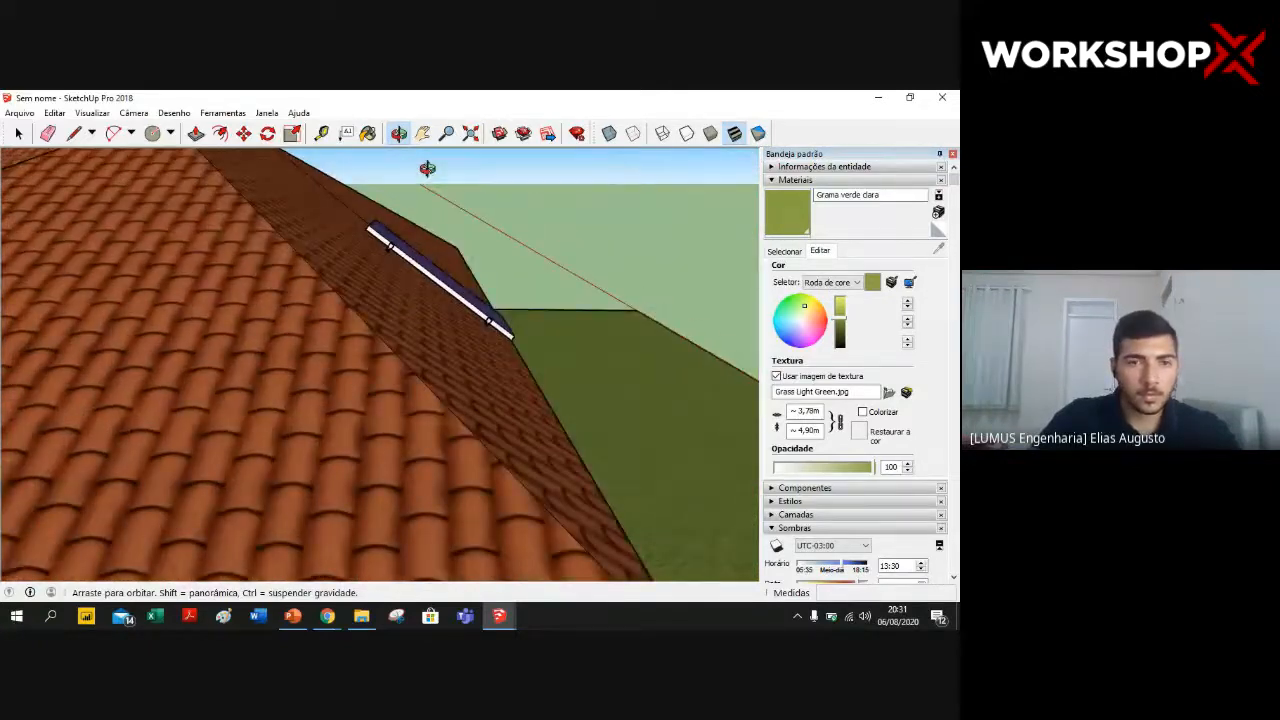
pyautogui.moveTo(427, 168)
pyautogui.mouseDown()
pyautogui.moveTo(526, 231)
pyautogui.moveTo(514, 243)
pyautogui.moveTo(447, 183)
pyautogui.mouseUp()
pyautogui.press('q')
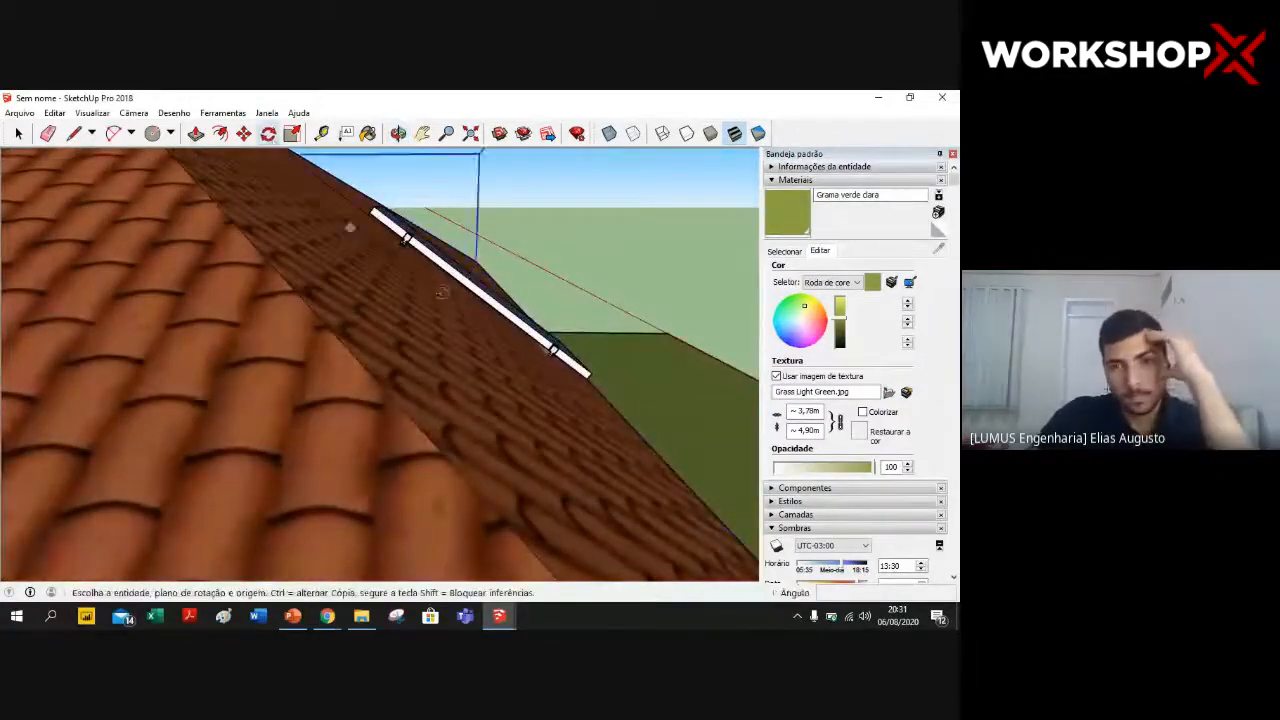
pyautogui.click(585, 376)
pyautogui.click(372, 214)
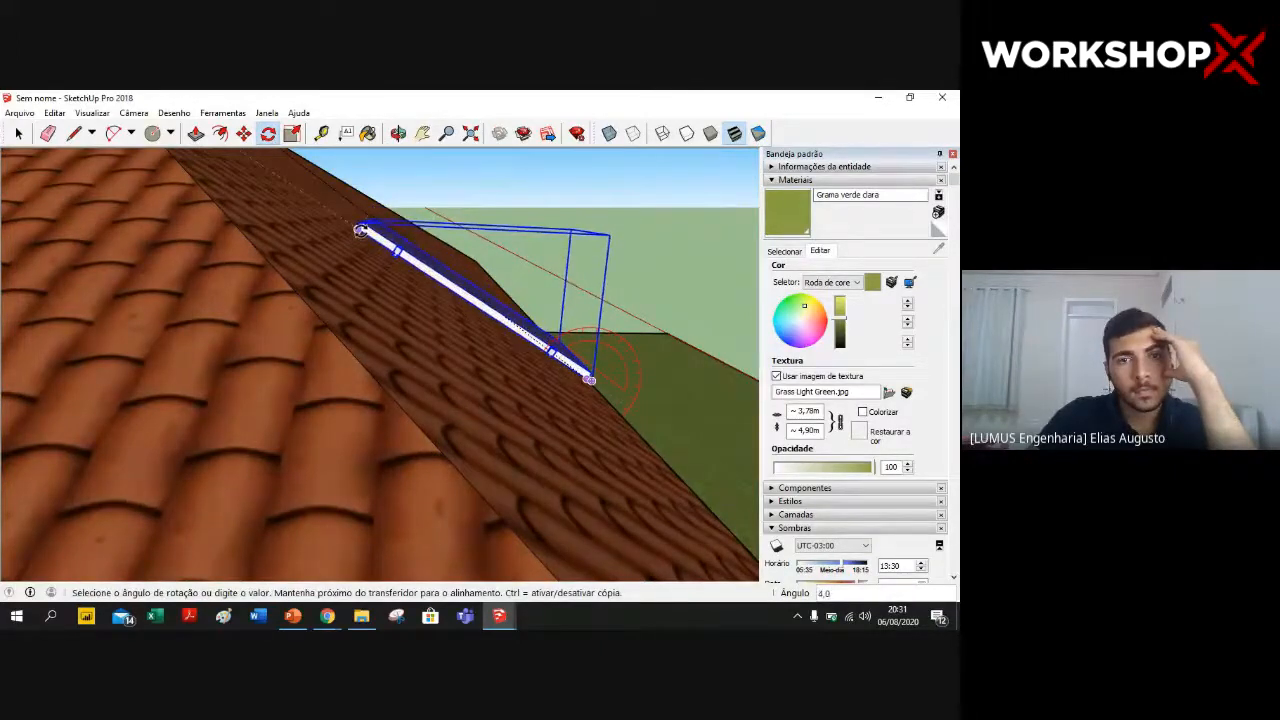
pyautogui.click(360, 230)
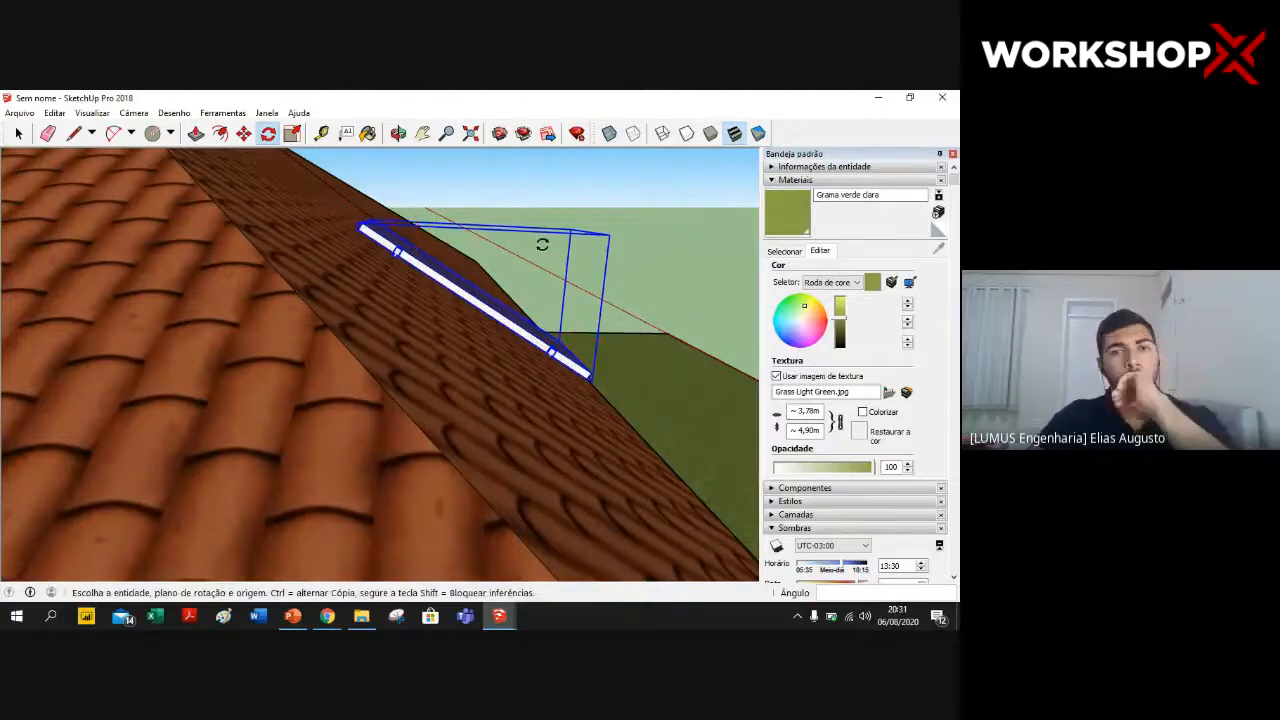
# - Try to move the solar panel about 0.64 m from the eave up the roof slope
pyautogui.scroll(-5, 542, 244)
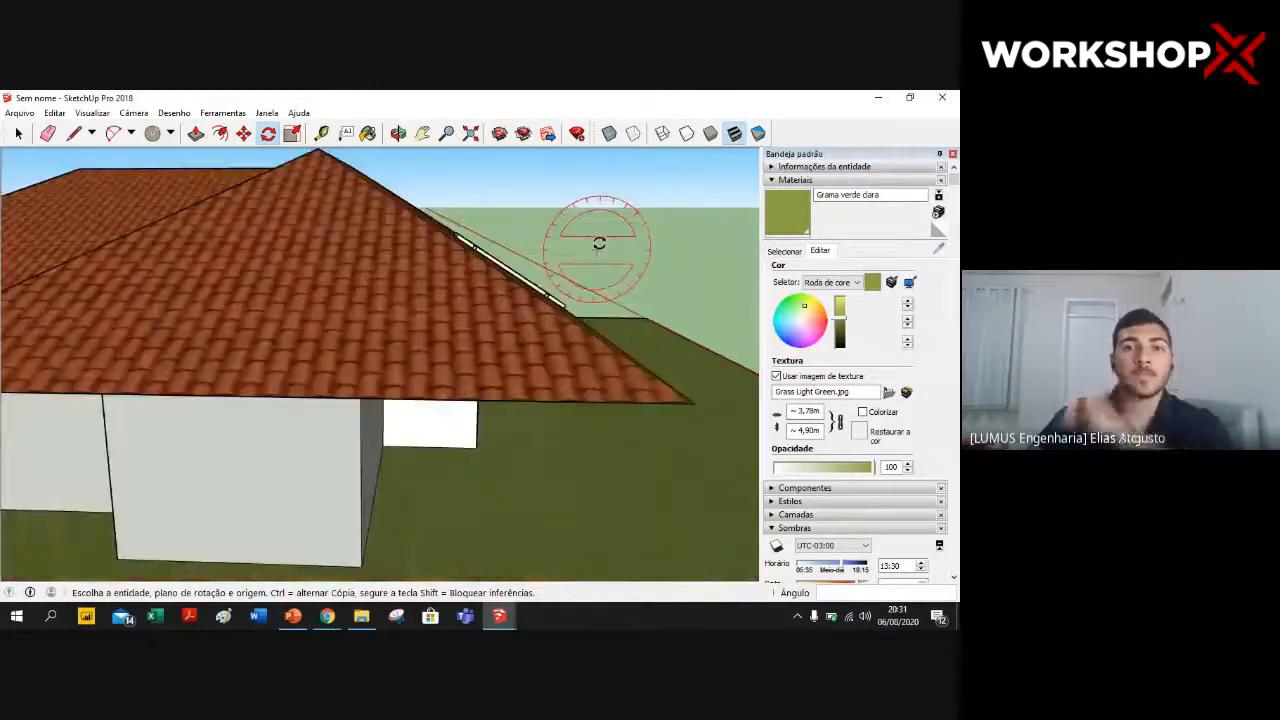
pyautogui.moveTo(599, 243); pyautogui.dragTo(474, 266, button='middle')
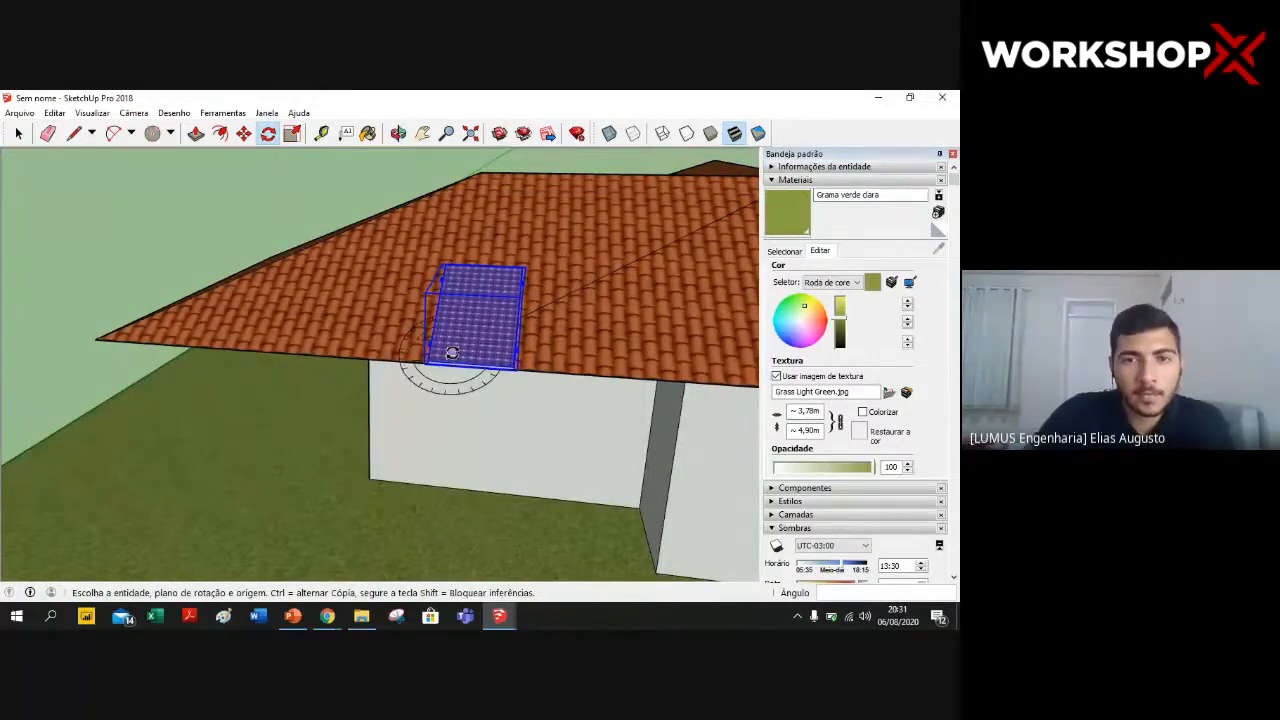
pyautogui.press('m')
pyautogui.click(470, 361)
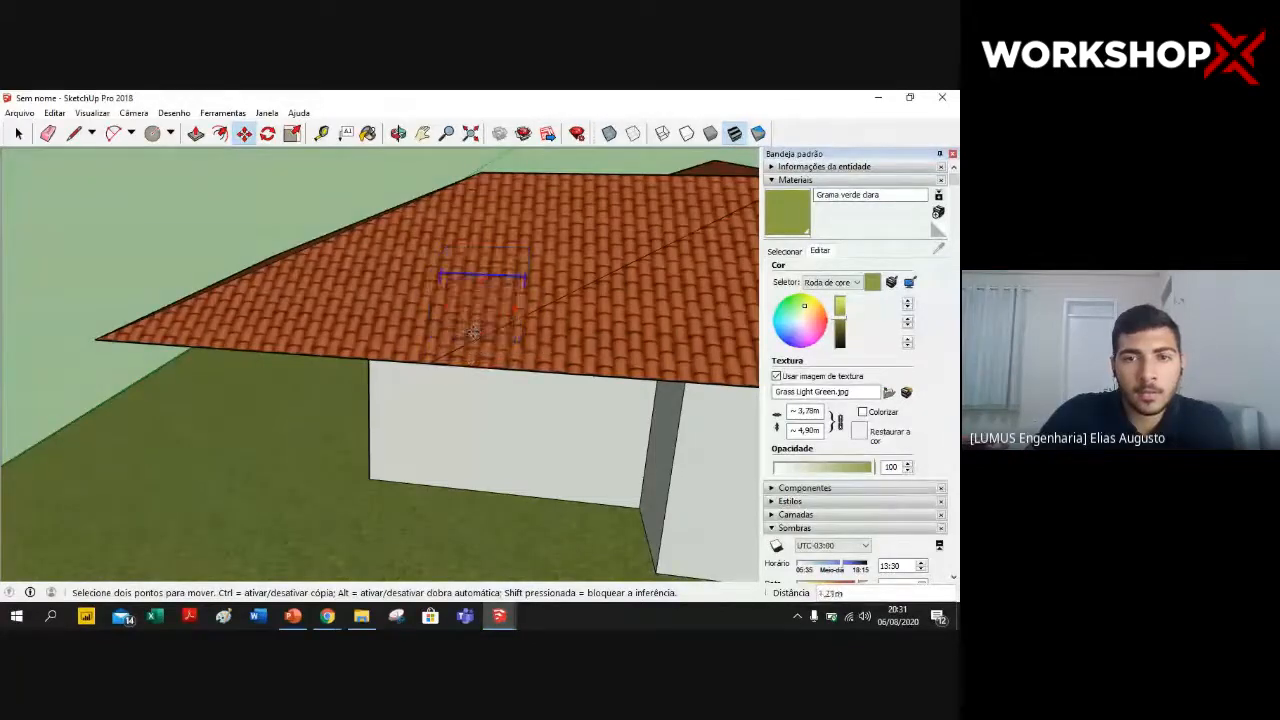
pyautogui.moveTo(474, 333); pyautogui.dragTo(610, 345, button='middle')
pyautogui.scroll(2, 580, 304)
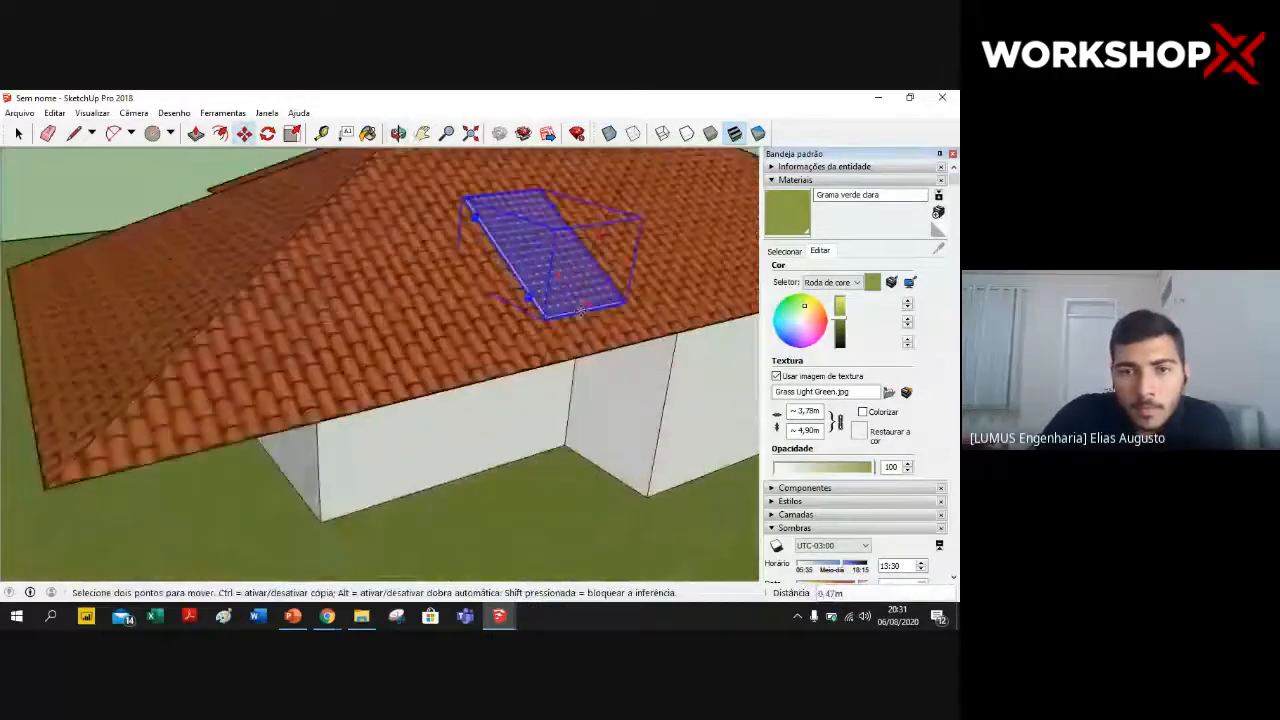
pyautogui.scroll(3, 580, 312)
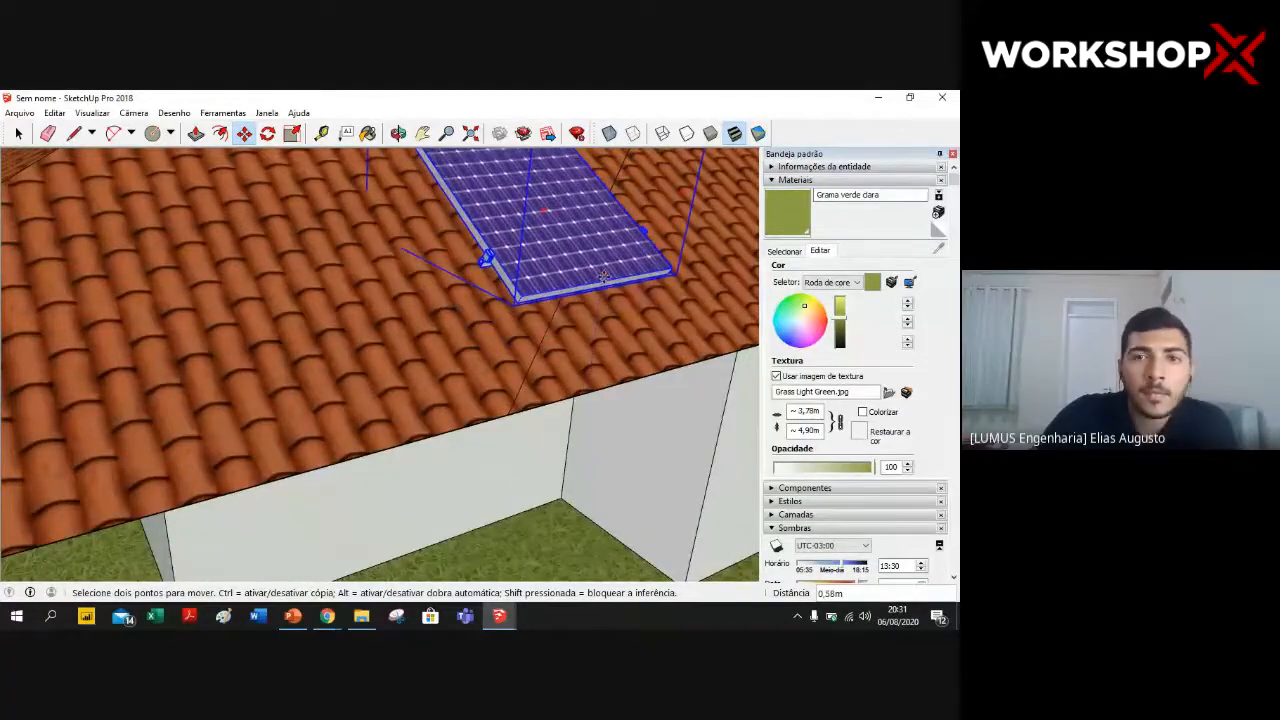
pyautogui.moveTo(603, 260); pyautogui.dragTo(720, 222, button='middle')
pyautogui.moveTo(562, 236); pyautogui.dragTo(680, 256, button='middle')
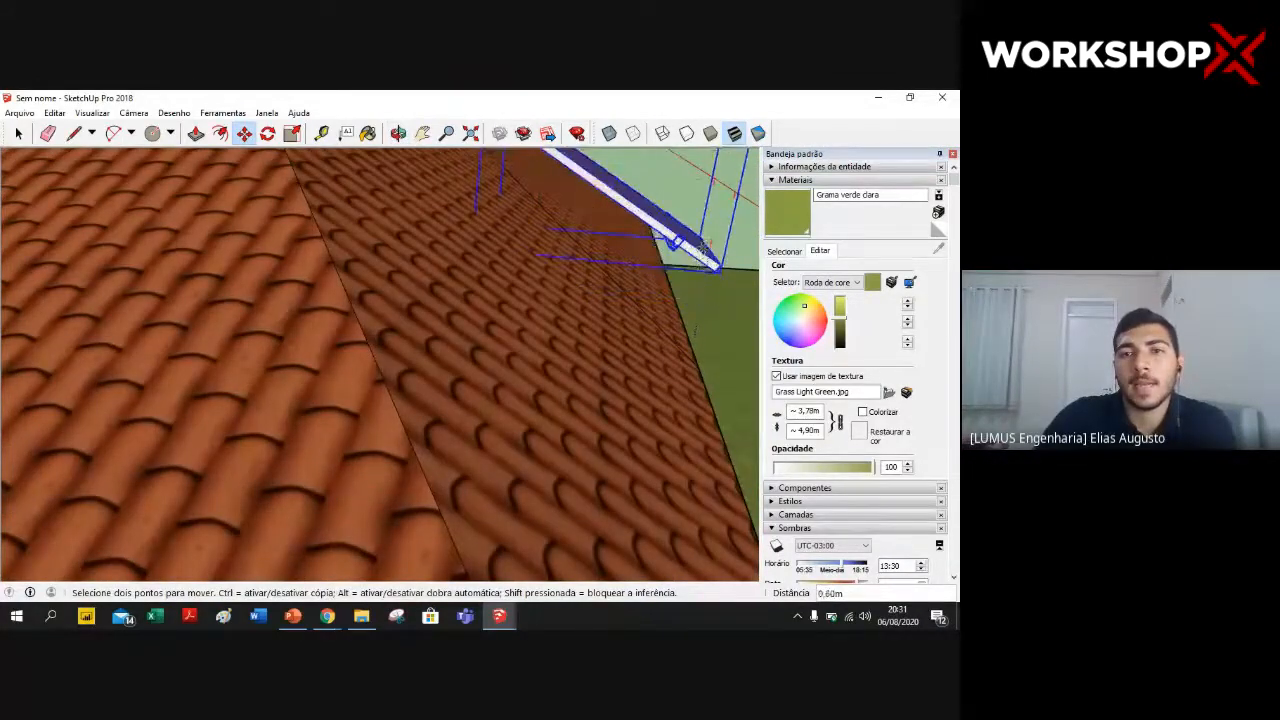
pyautogui.click(706, 244)
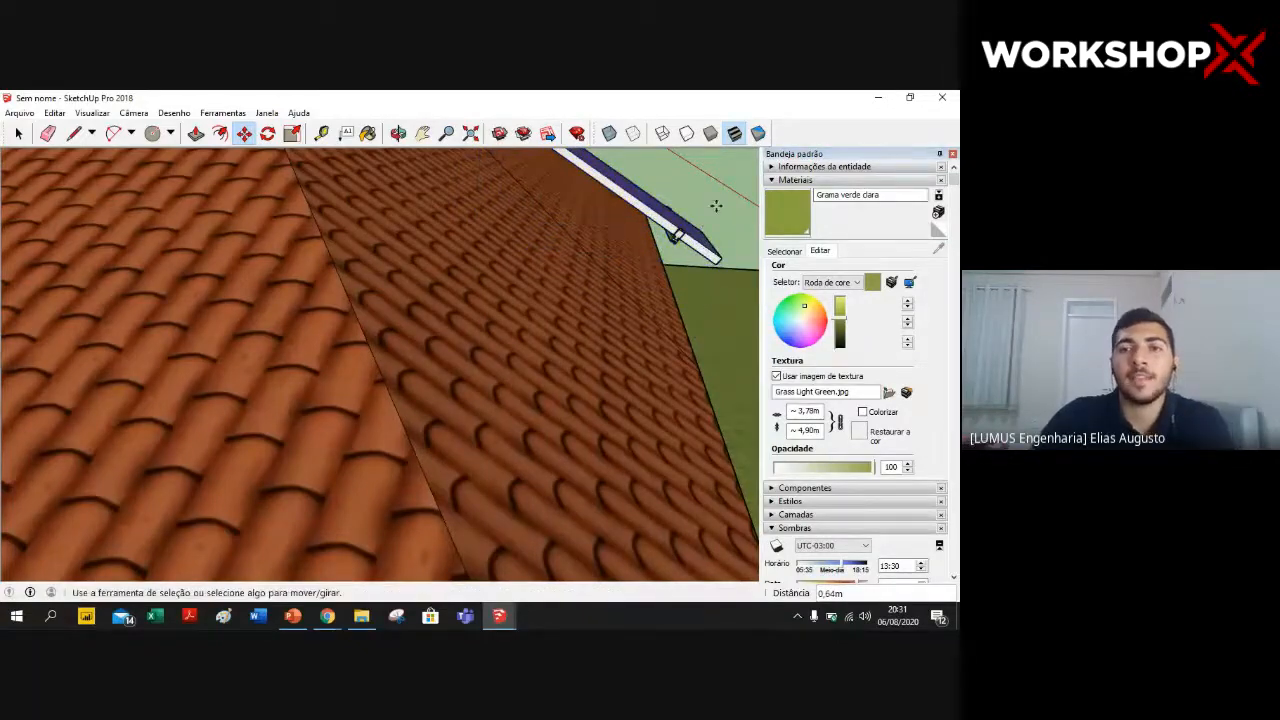
# - Move the solar panel by its upper edge about 0.84 m away from the eave, up the tiled roof face
pyautogui.moveTo(716, 205); pyautogui.dragTo(629, 271, button='middle')
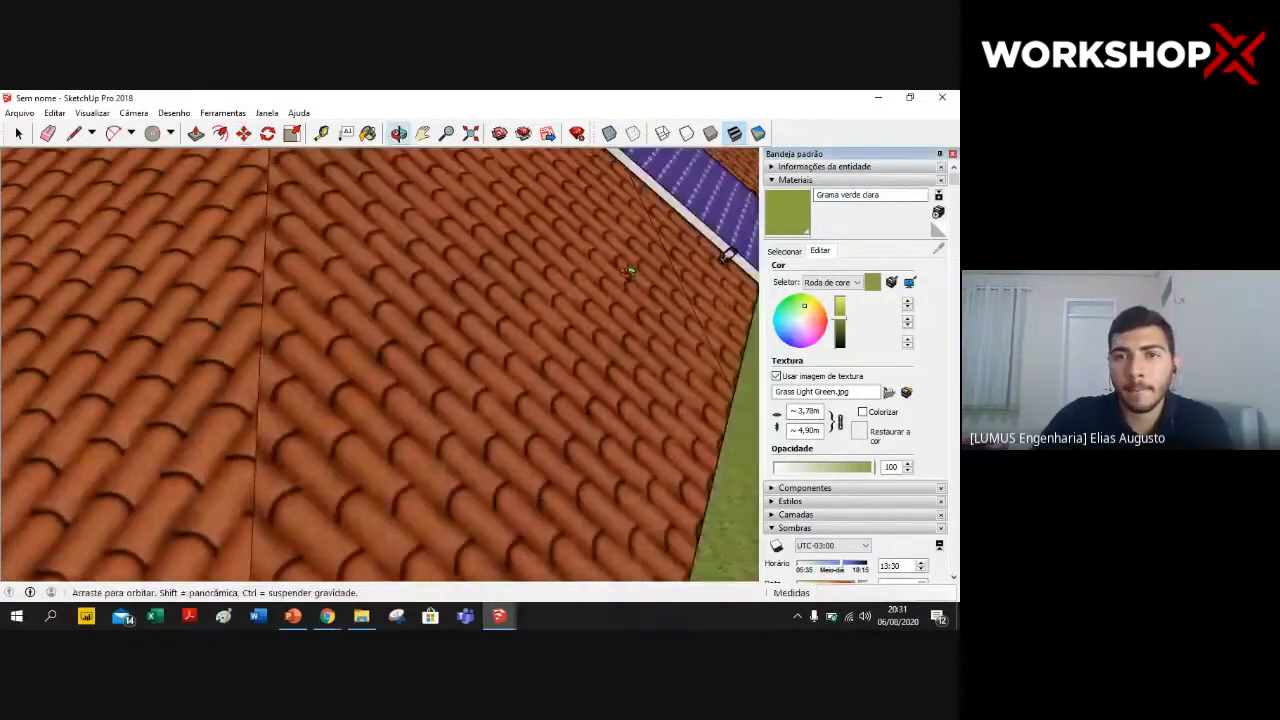
pyautogui.moveTo(627, 271); pyautogui.dragTo(500, 409, button='middle')
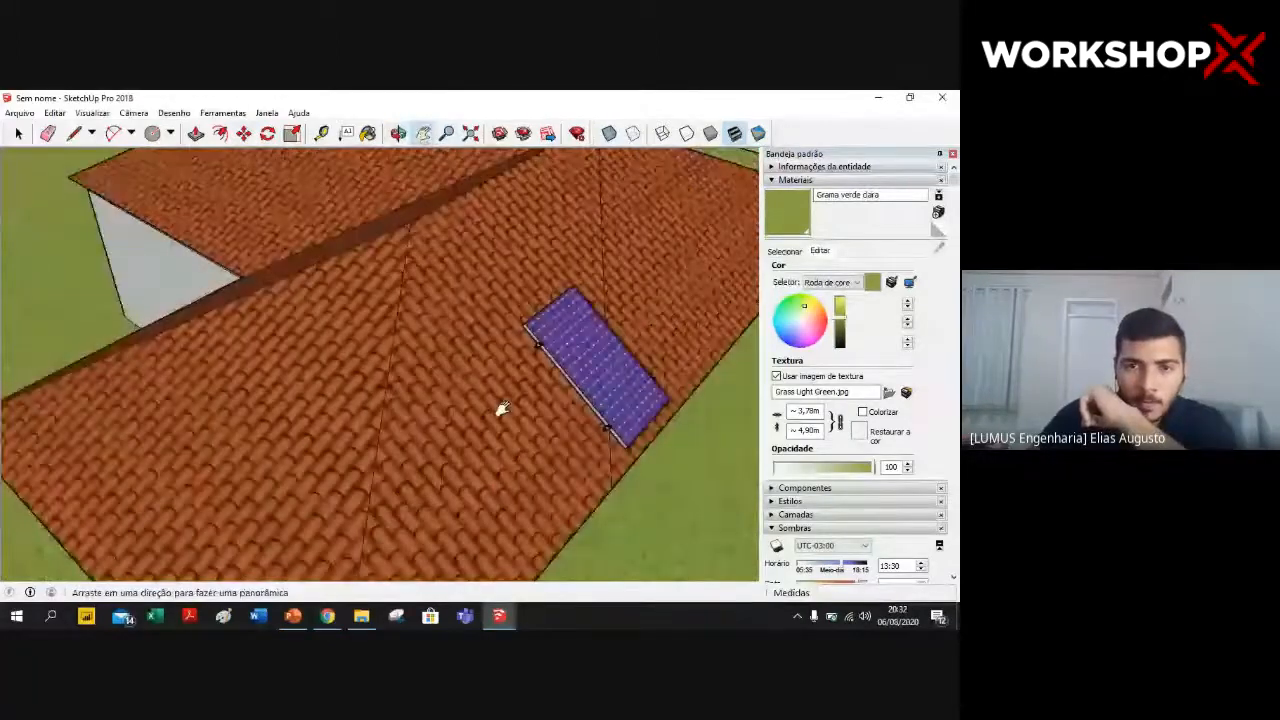
pyautogui.scroll(3, 556, 314)
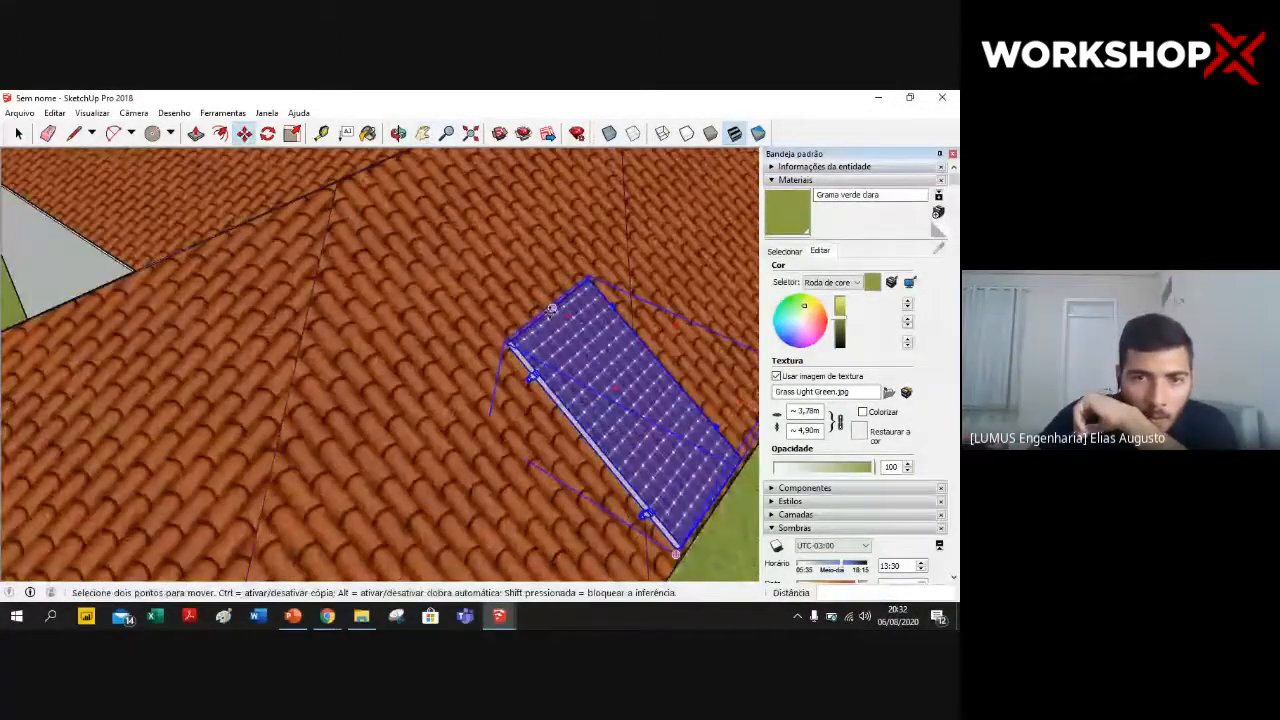
pyautogui.click(551, 326)
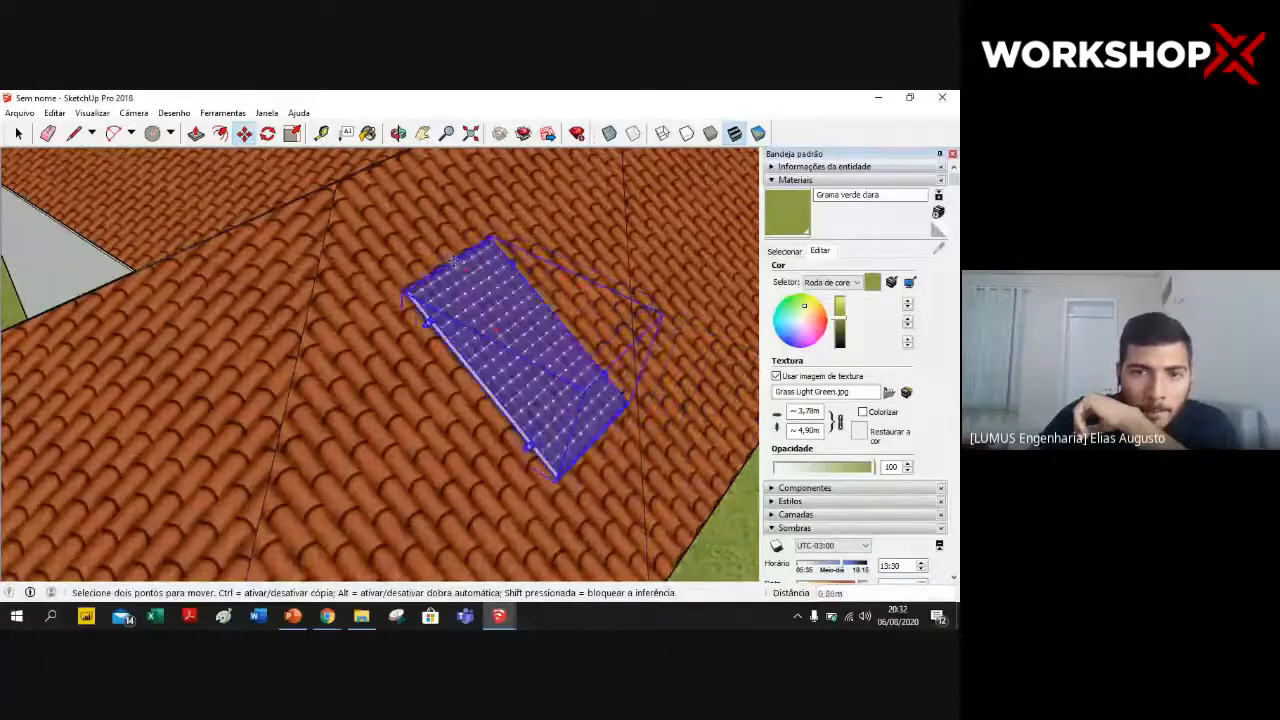
pyautogui.click(453, 267)
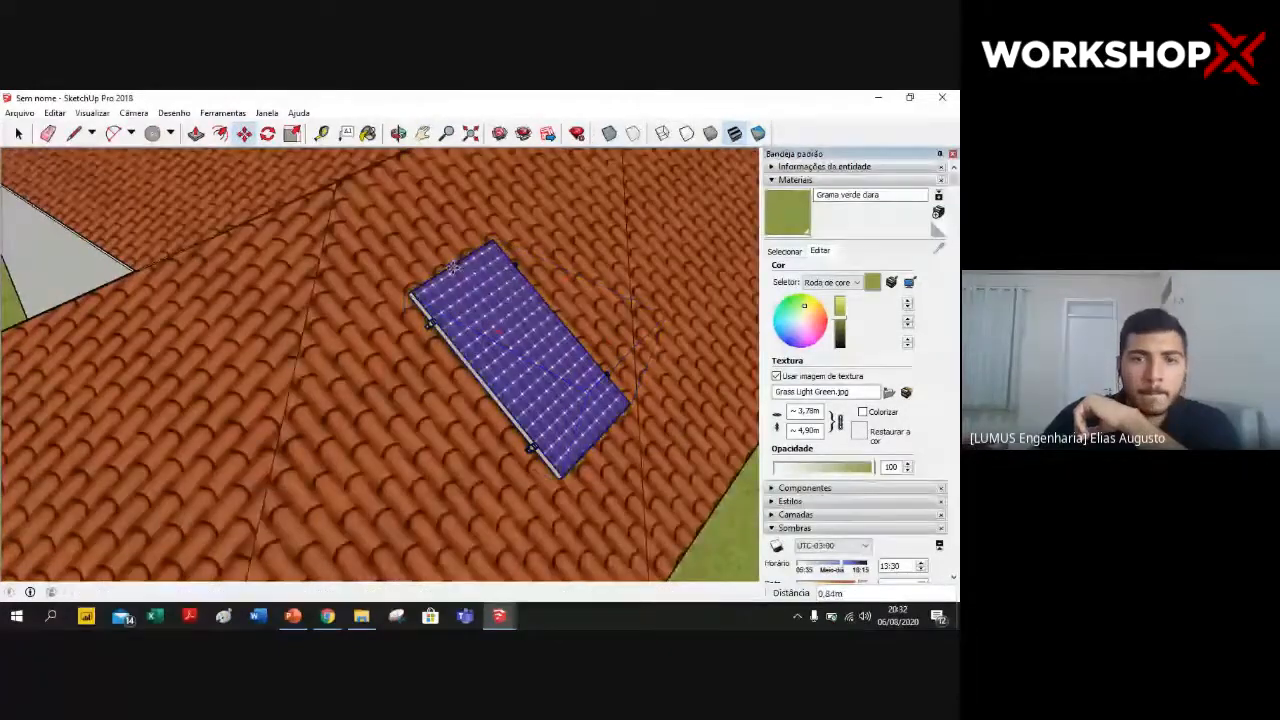
# - Lower the solar panel about 0.10 m onto the roof tiles
pyautogui.moveTo(453, 267); pyautogui.dragTo(538, 228, button='middle')
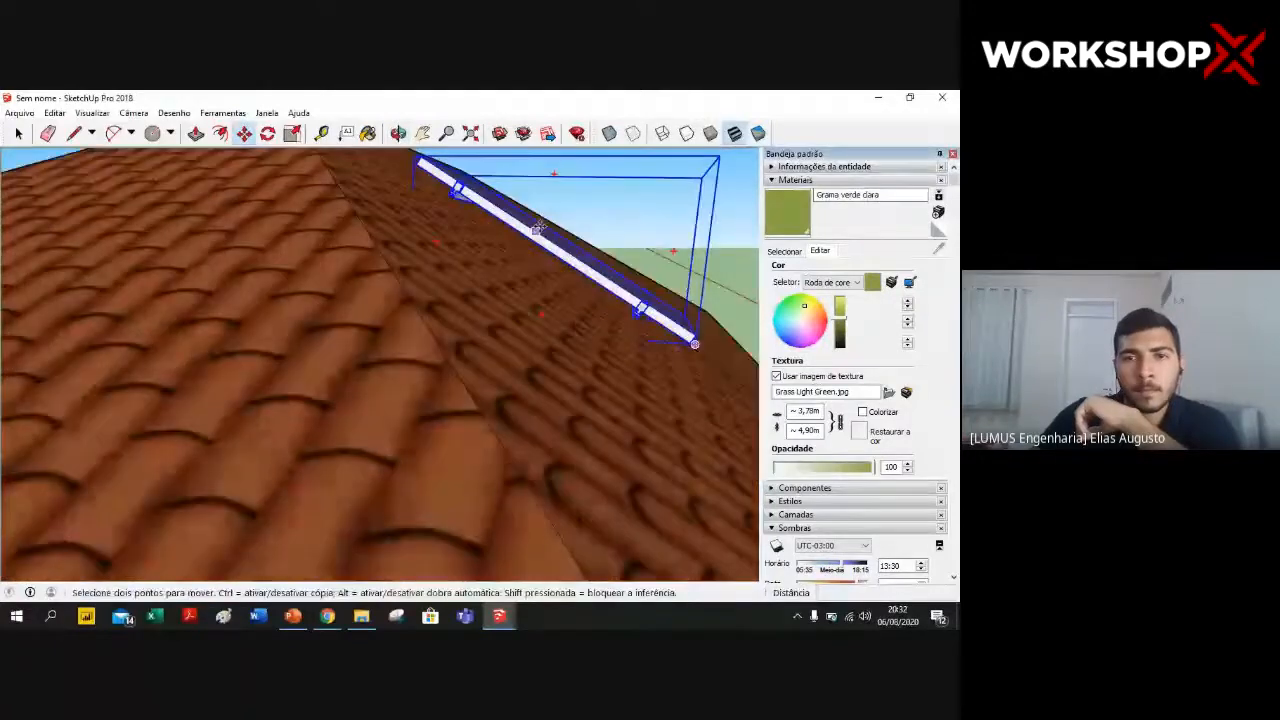
pyautogui.scroll(1, 538, 228)
pyautogui.click(538, 257)
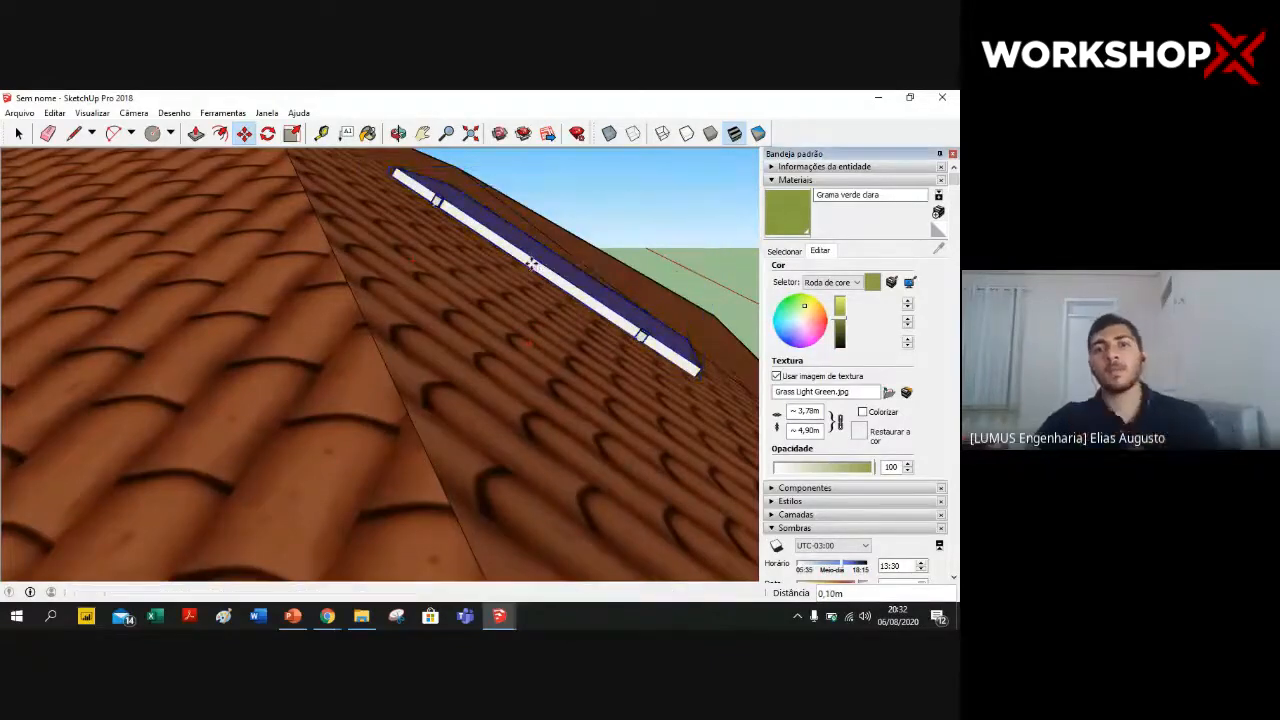
pyautogui.scroll(-2, 608, 236)
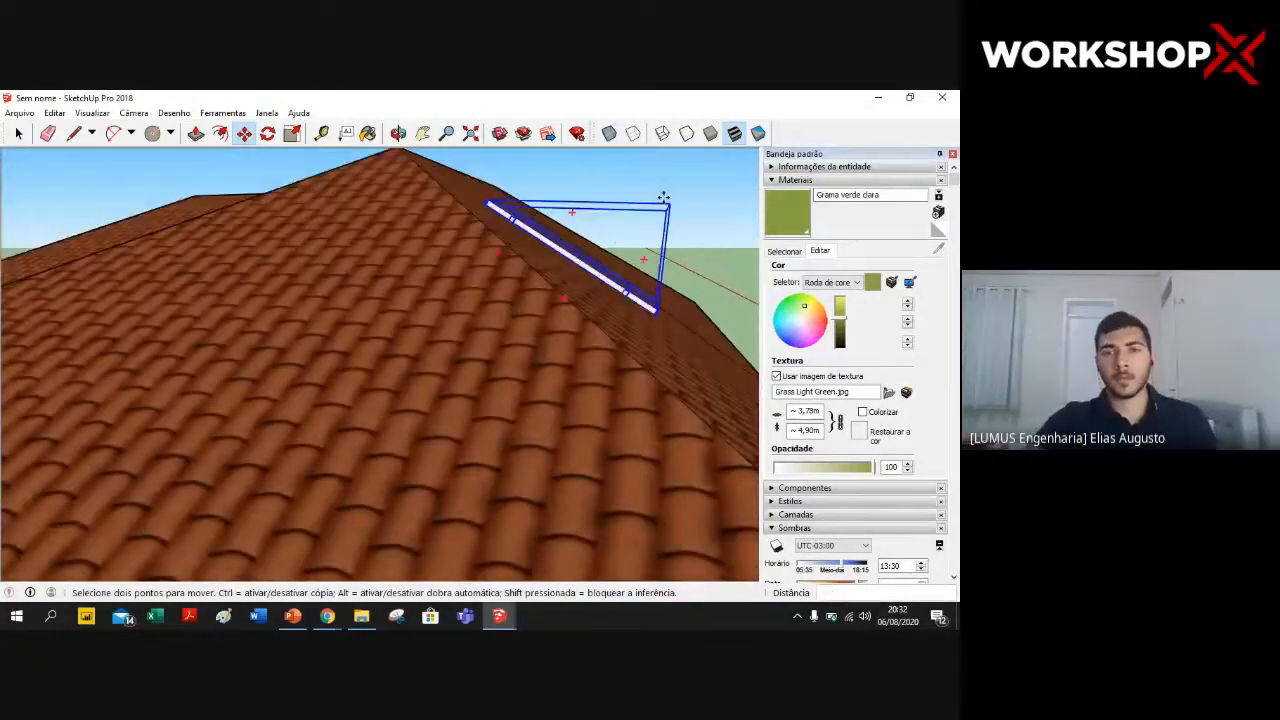
pyautogui.moveTo(663, 198); pyautogui.dragTo(243, 286, button='middle')
pyautogui.scroll(-4, 540, 260)
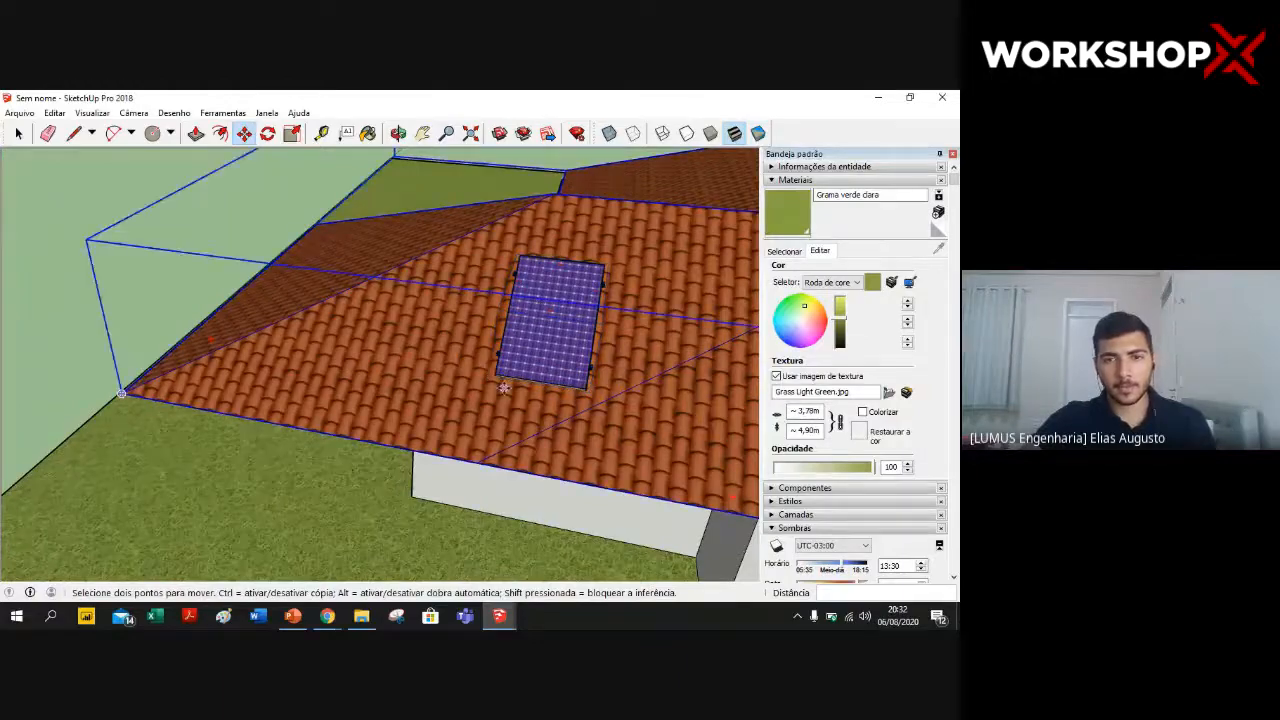
pyautogui.scroll(6, 504, 388)
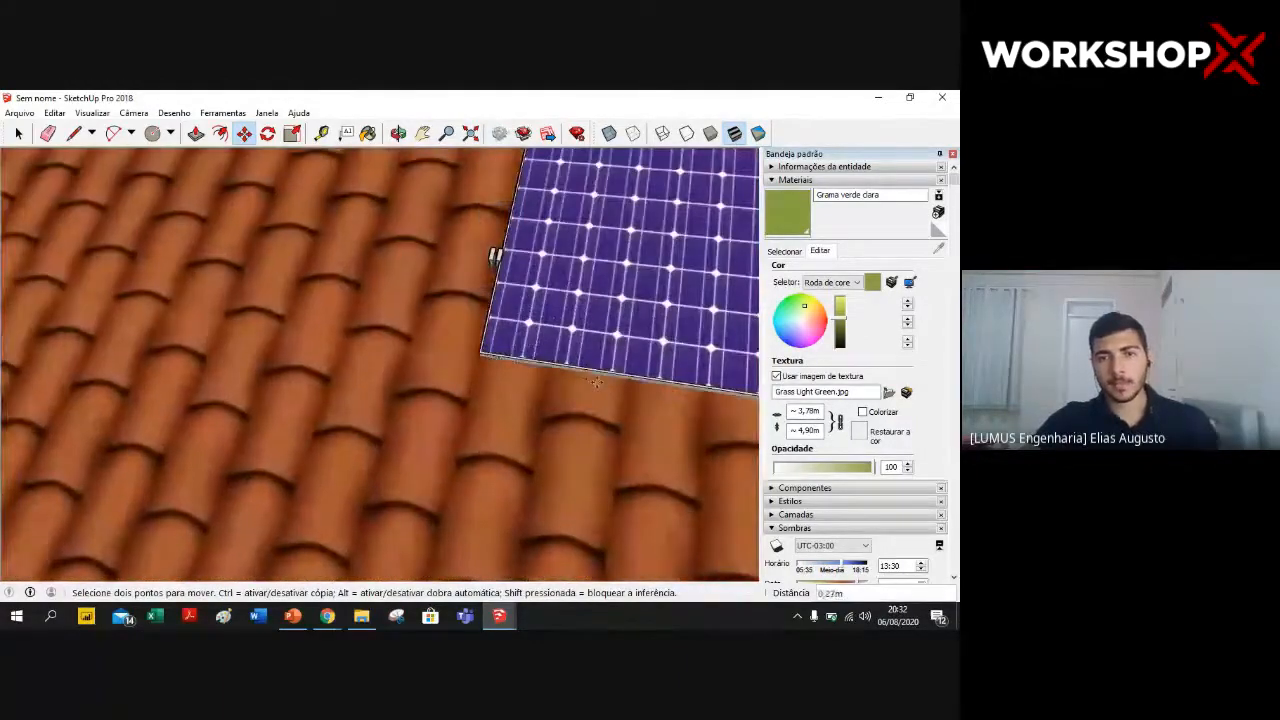
pyautogui.click(597, 382)
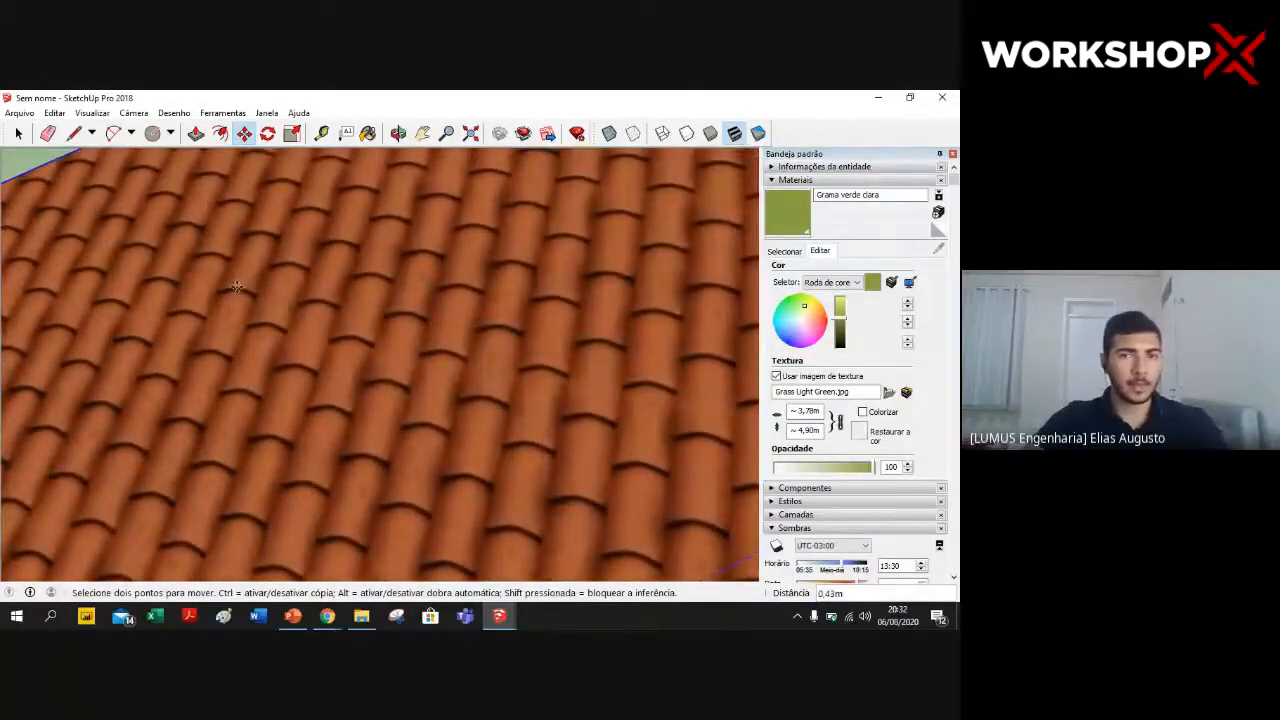
pyautogui.press('space')
pyautogui.press('m')
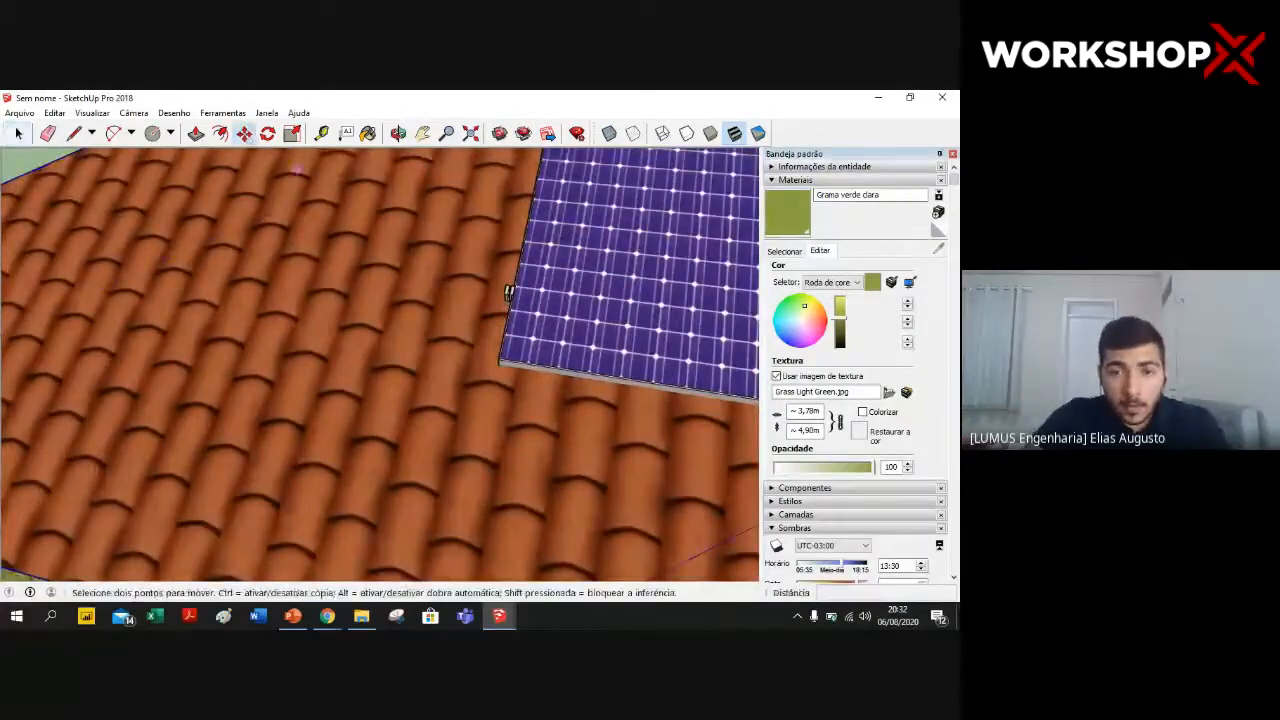
# - Copy the solar panel by its lower corner about 0.99 m sideways, edge to edge with the original, and repeat the copy five times
pyautogui.scroll(5, 497, 357)
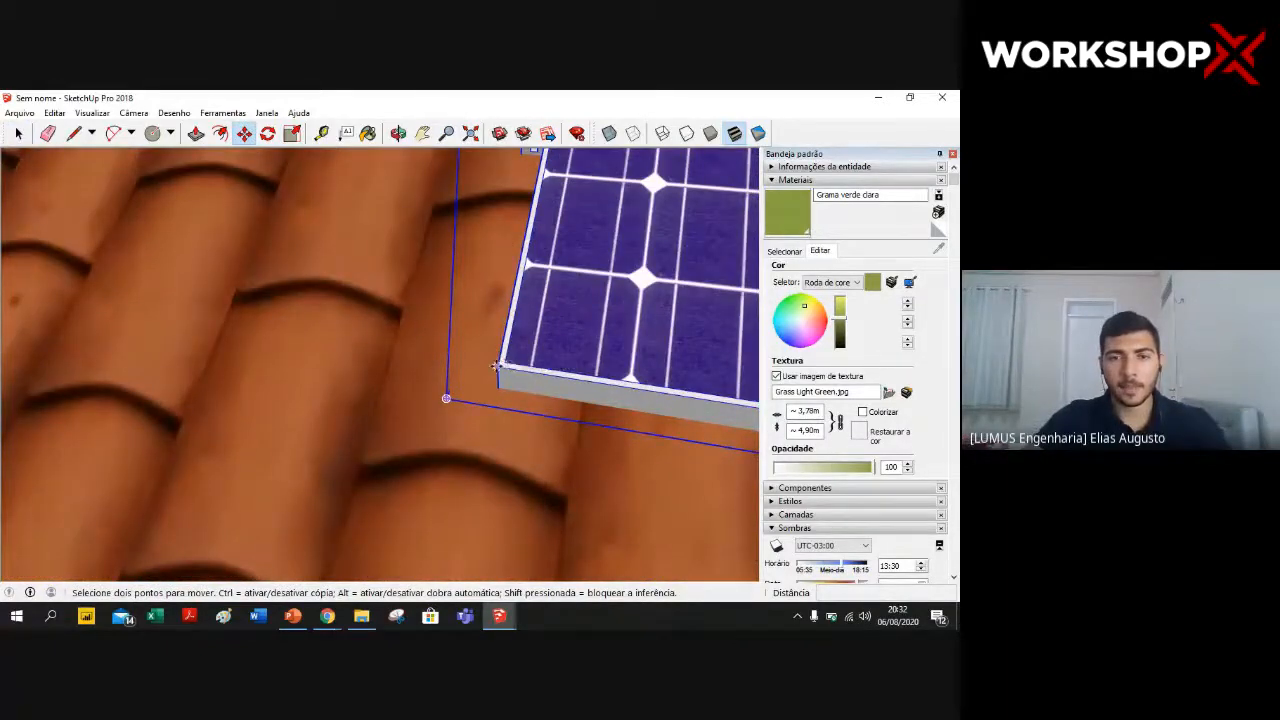
pyautogui.click(495, 366)
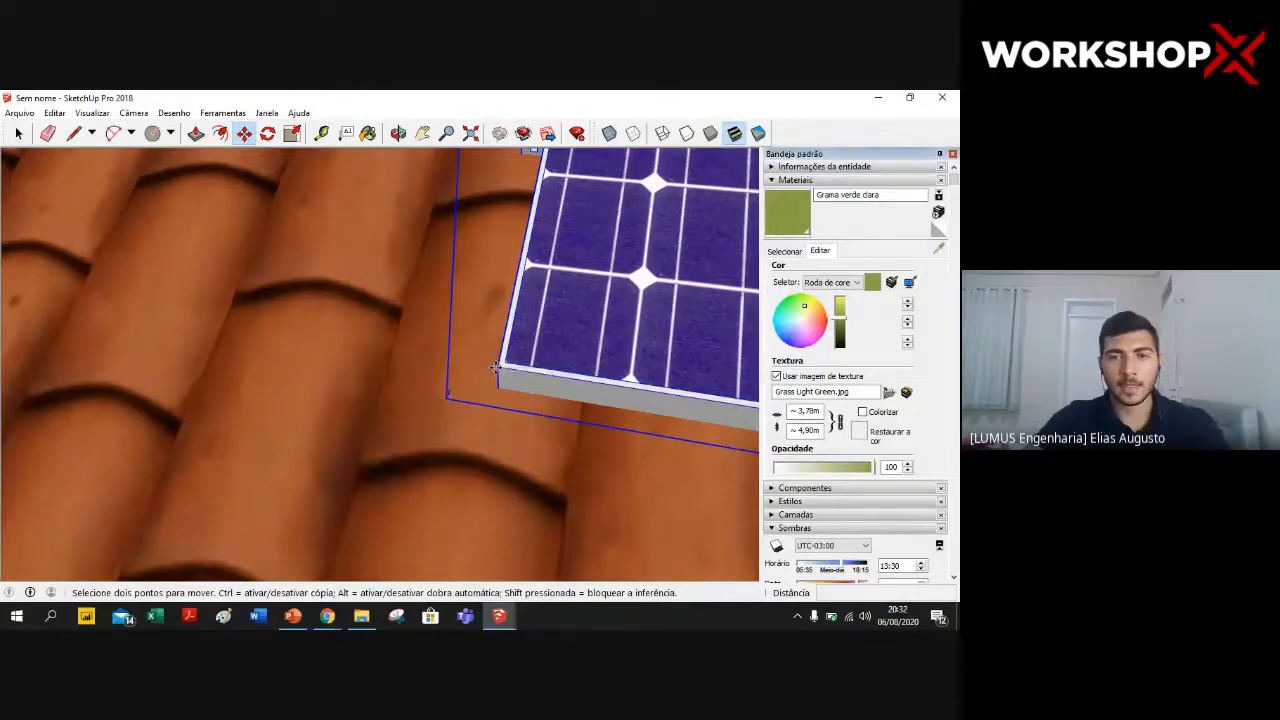
pyautogui.press('ctrl')
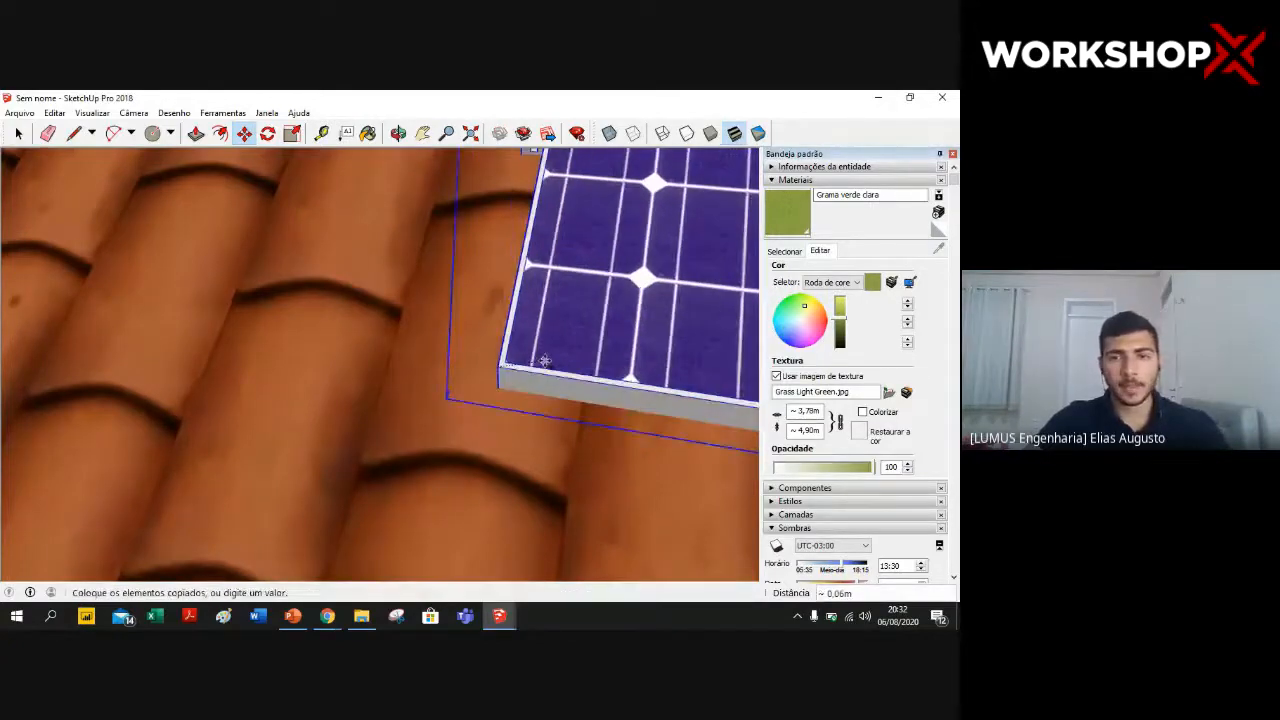
pyautogui.scroll(-1, 566, 360)
pyautogui.scroll(-2, 655, 371)
pyautogui.scroll(-2, 655, 371)
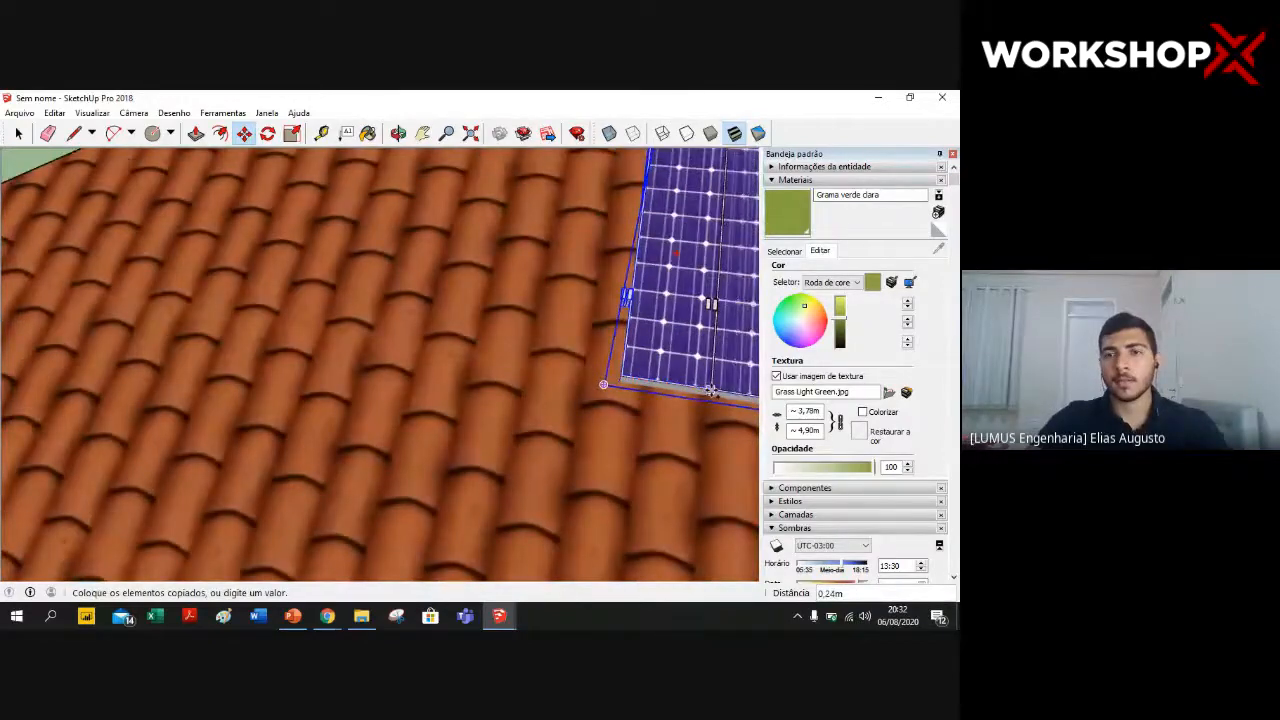
pyautogui.scroll(-1, 710, 390)
pyautogui.scroll(-1, 668, 360)
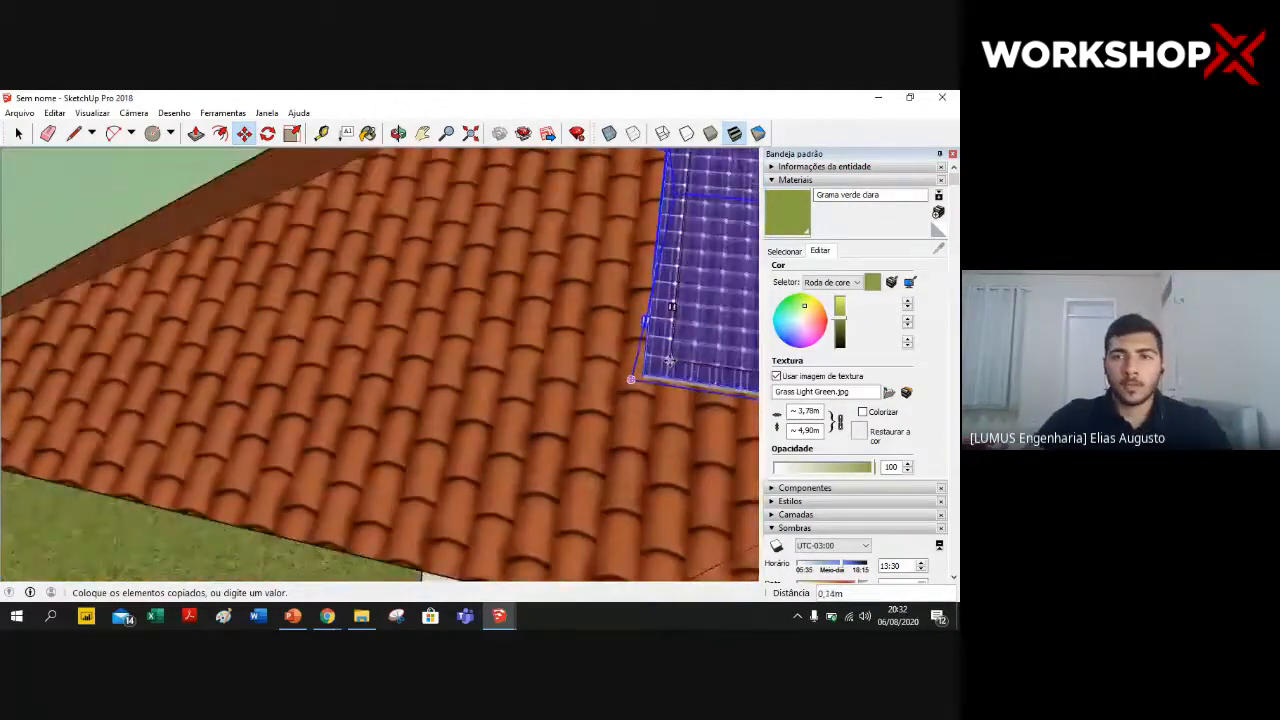
pyautogui.scroll(-1, 667, 358)
pyautogui.moveTo(640, 345); pyautogui.dragTo(750, 260, button='middle')
pyautogui.scroll(1, 755, 188)
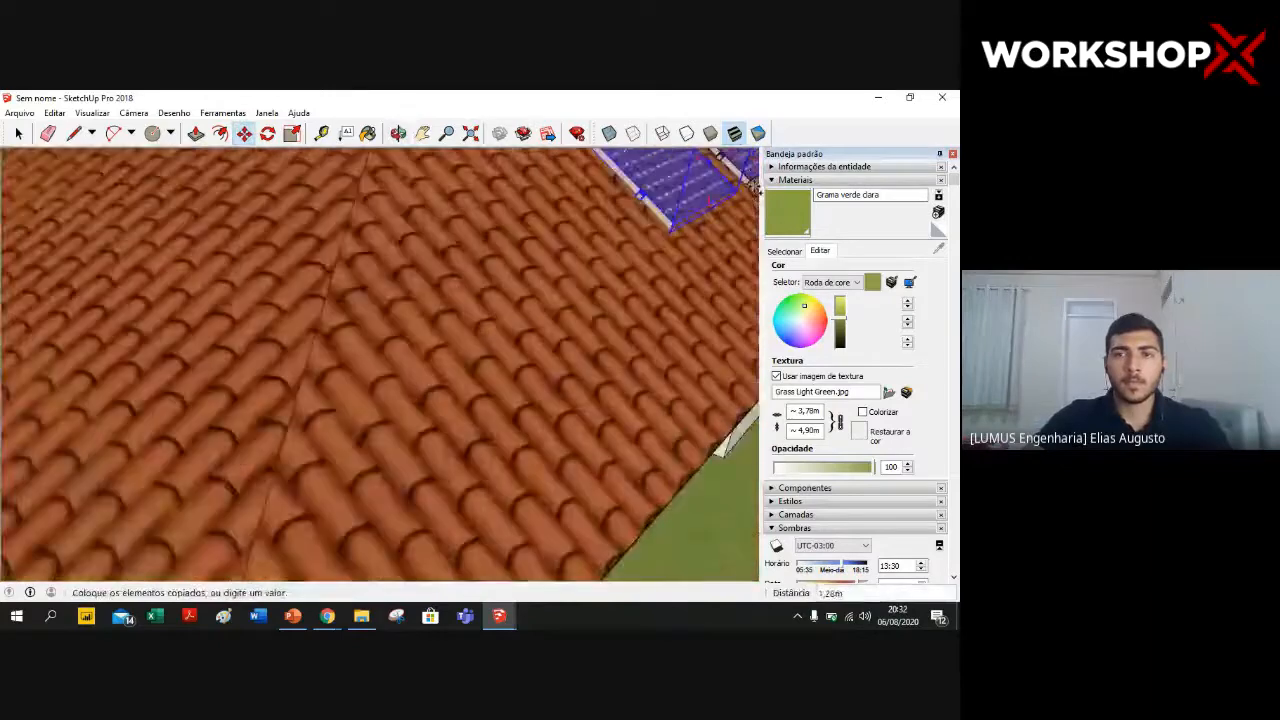
pyautogui.scroll(1, 748, 183)
pyautogui.scroll(1, 700, 188)
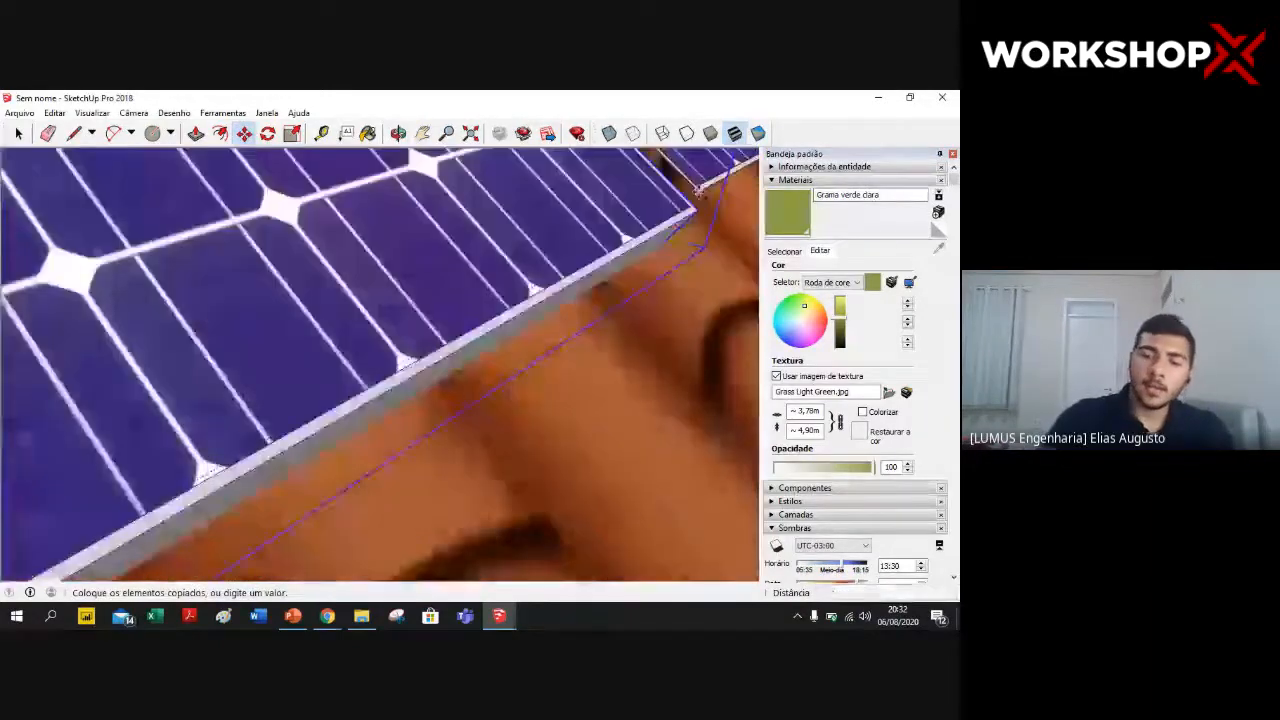
pyautogui.scroll(1, 697, 190)
pyautogui.scroll(1, 692, 205)
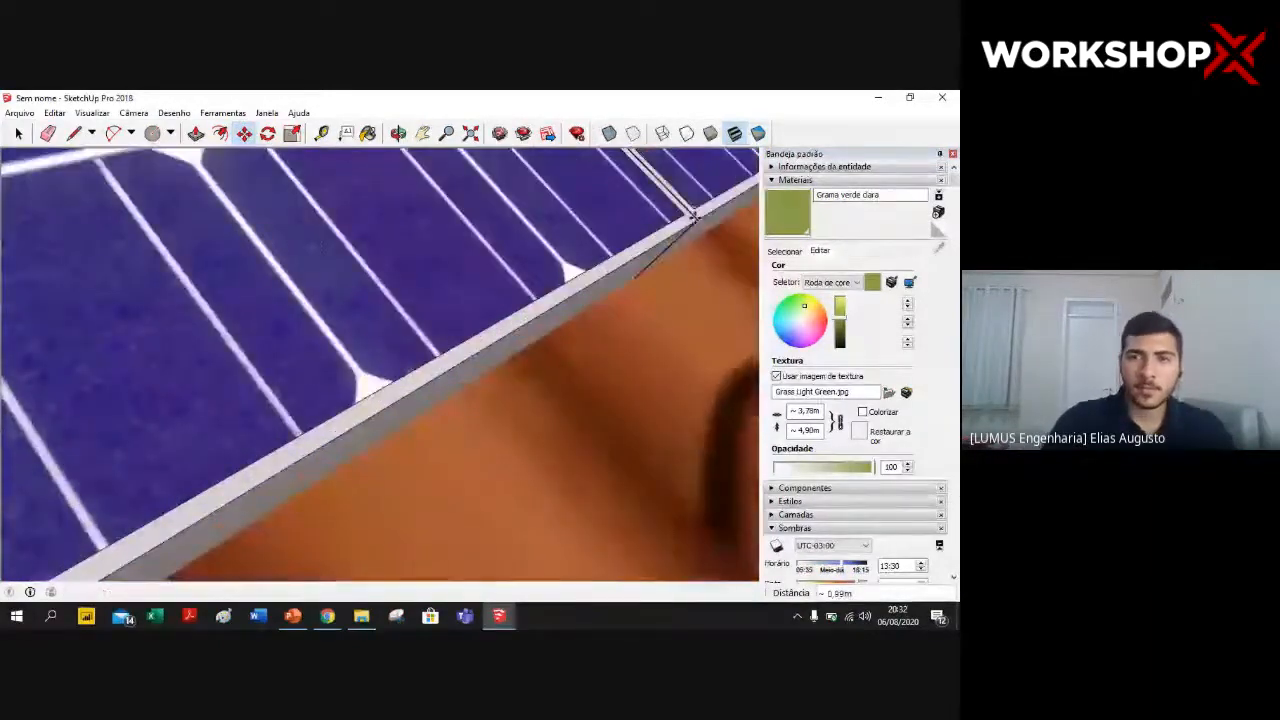
pyautogui.write('*5')
pyautogui.press('Return')
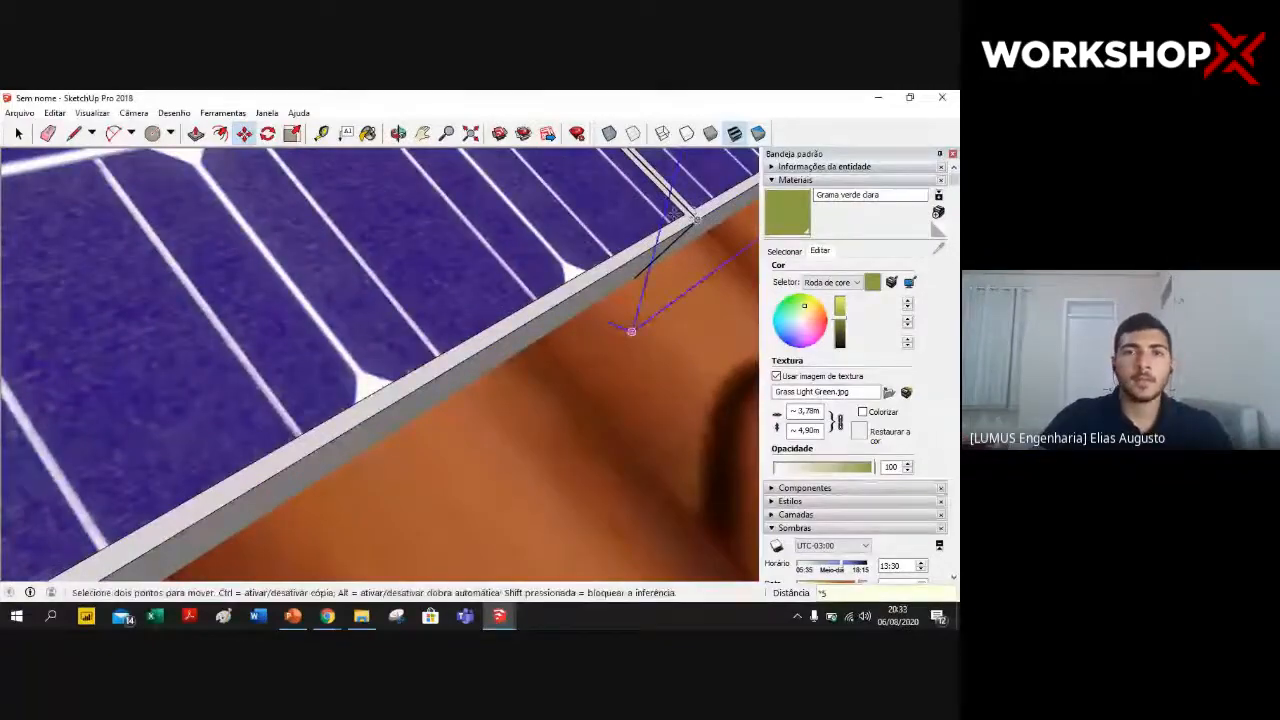
# - Examine the row of solar panels on the tiled roof face from several angles
pyautogui.scroll(-3, 663, 286)
pyautogui.scroll(-2, 683, 218)
pyautogui.keyDown('shift'); pyautogui.moveTo(683, 218); pyautogui.dragTo(520, 234, button='middle'); pyautogui.keyUp('shift')
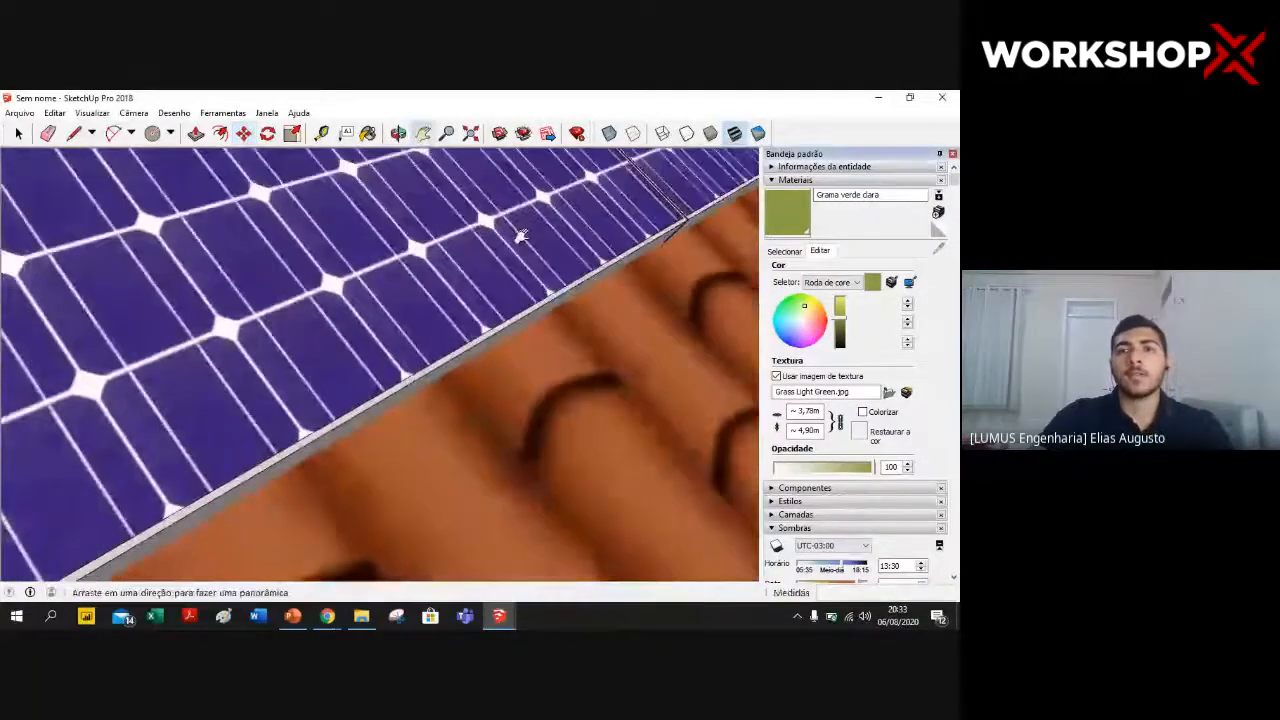
pyautogui.scroll(-2, 594, 249)
pyautogui.scroll(-4, 654, 257)
pyautogui.keyDown('shift'); pyautogui.moveTo(654, 257); pyautogui.dragTo(300, 428, button='middle'); pyautogui.keyUp('shift')
pyautogui.scroll(-2, 300, 428)
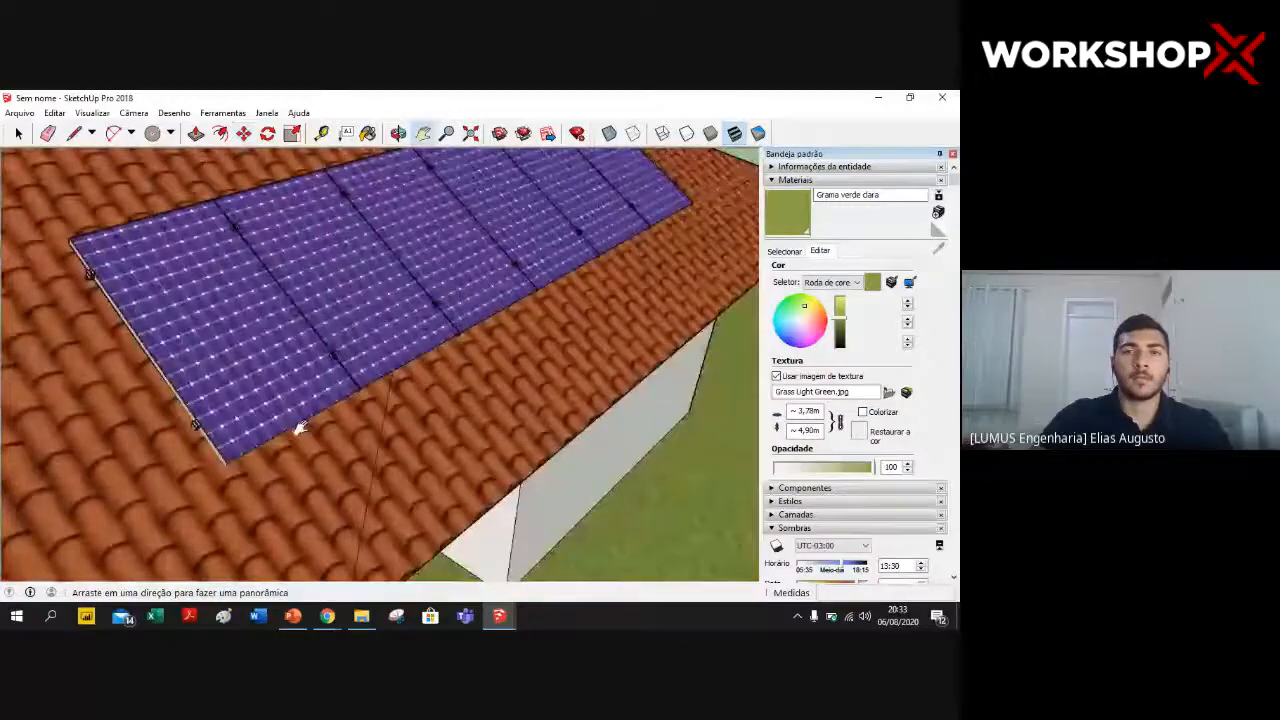
pyautogui.scroll(-4, 555, 291)
pyautogui.moveTo(555, 291); pyautogui.dragTo(323, 323, button='middle')
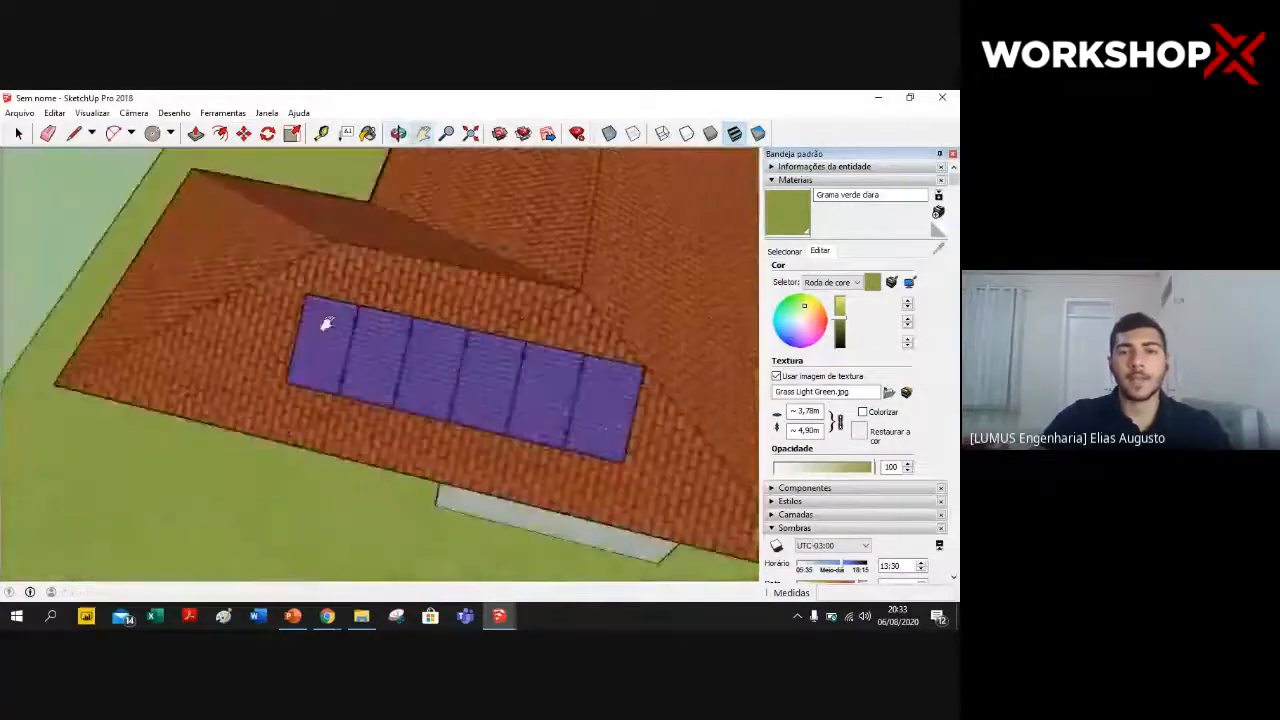
pyautogui.moveTo(573, 440); pyautogui.dragTo(623, 337, button='middle')
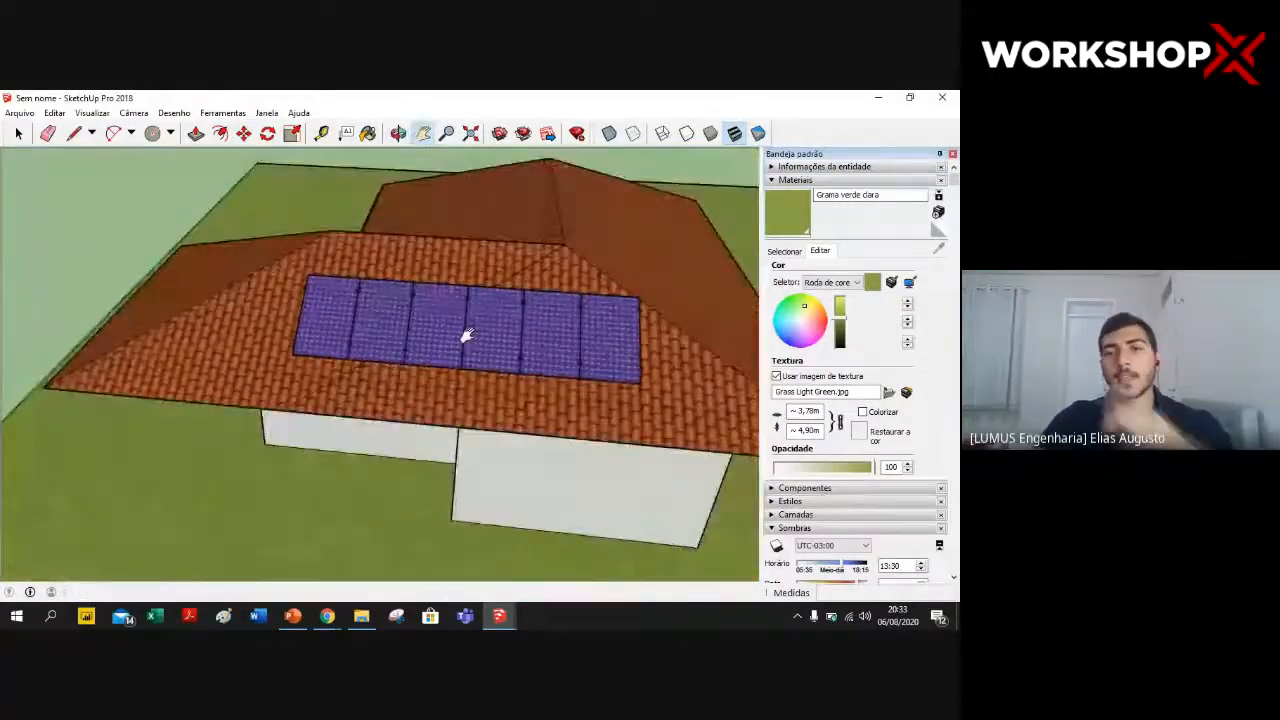
pyautogui.moveTo(390, 399)
pyautogui.mouseDown(button='middle')
pyautogui.moveTo(420, 320)
pyautogui.moveTo(241, 389)
pyautogui.moveTo(89, 266)
pyautogui.moveTo(82, 201)
pyautogui.moveTo(88, 272)
pyautogui.moveTo(169, 335)
pyautogui.moveTo(245, 368)
pyautogui.mouseUp(button='middle')
# - Erase the tiled roof from the house and undo the deletion
pyautogui.click(529, 278)
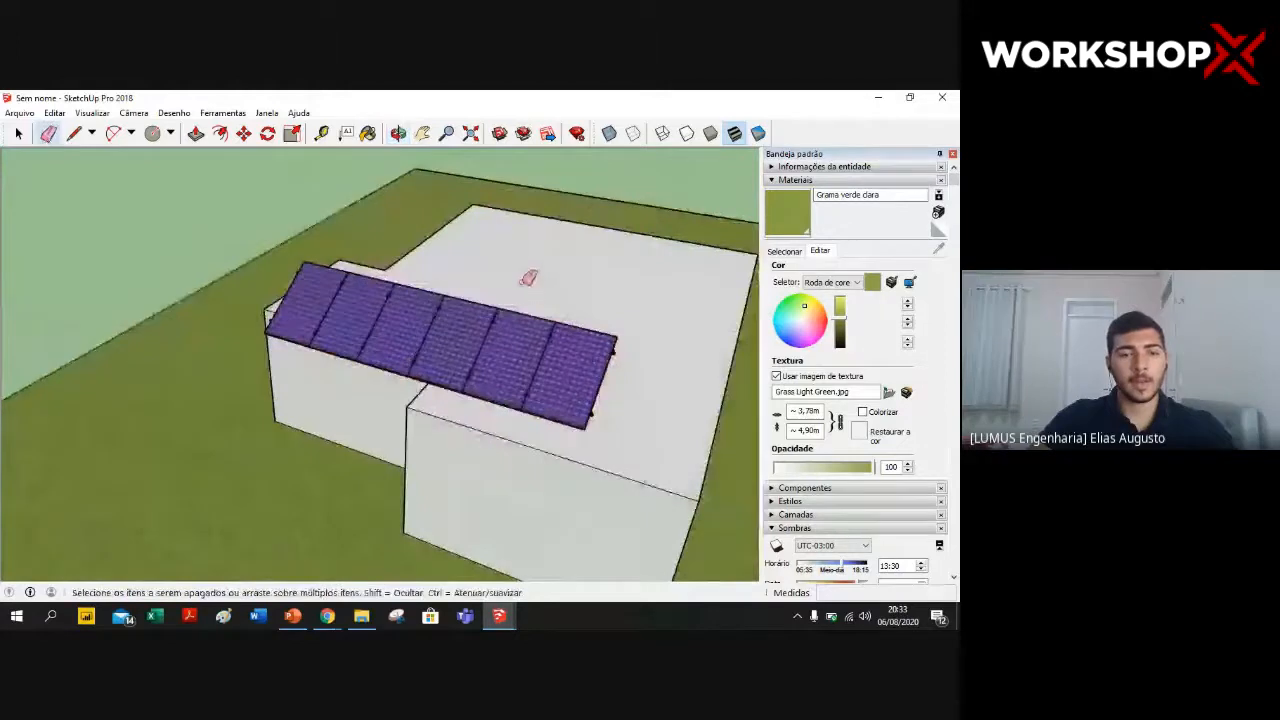
pyautogui.hotkey('ctrl', 'z')
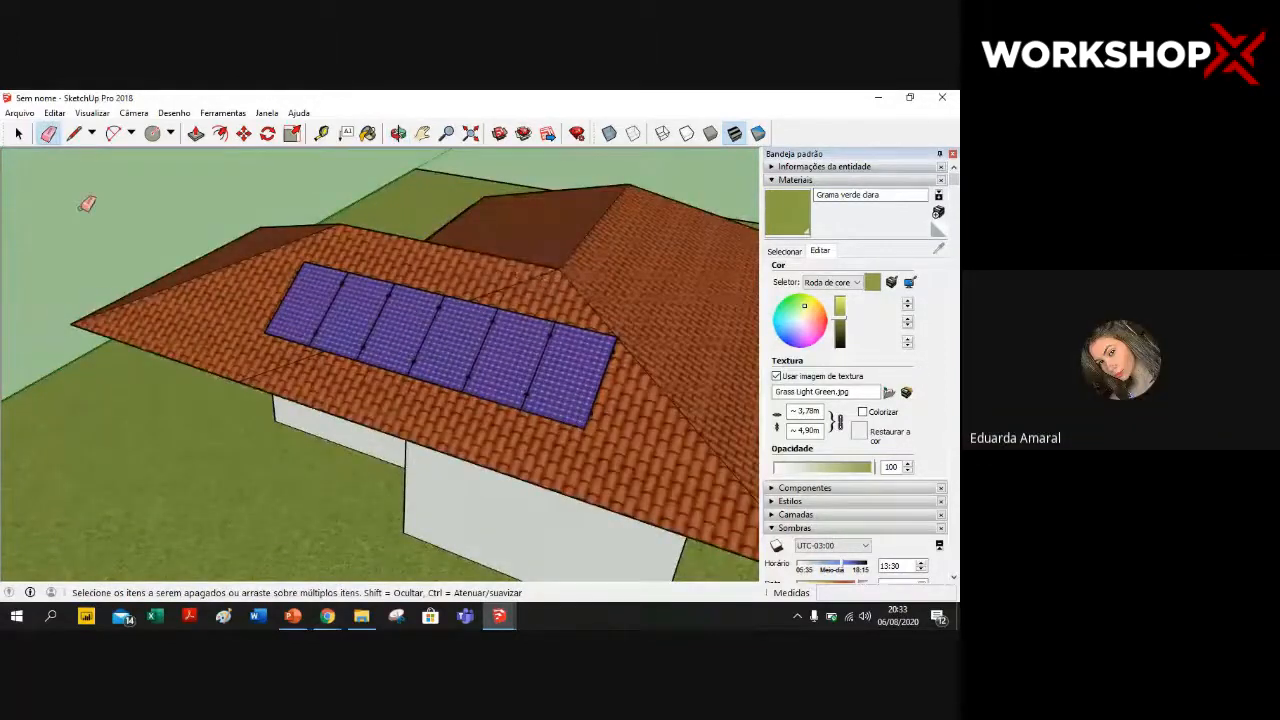
pyautogui.click(18, 133)
# - Switch to the Google Meet window to check the meeting, and return to the house model in SketchUp
pyautogui.moveTo(327, 616)
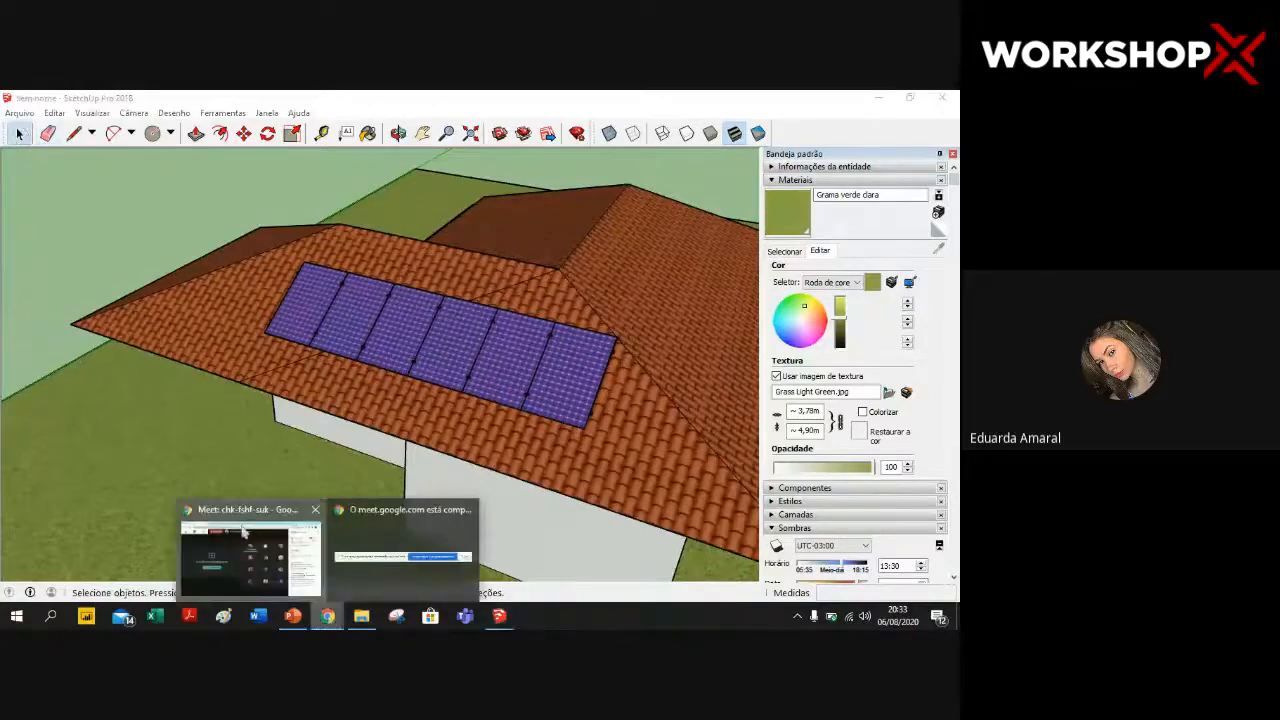
pyautogui.click(358, 508)
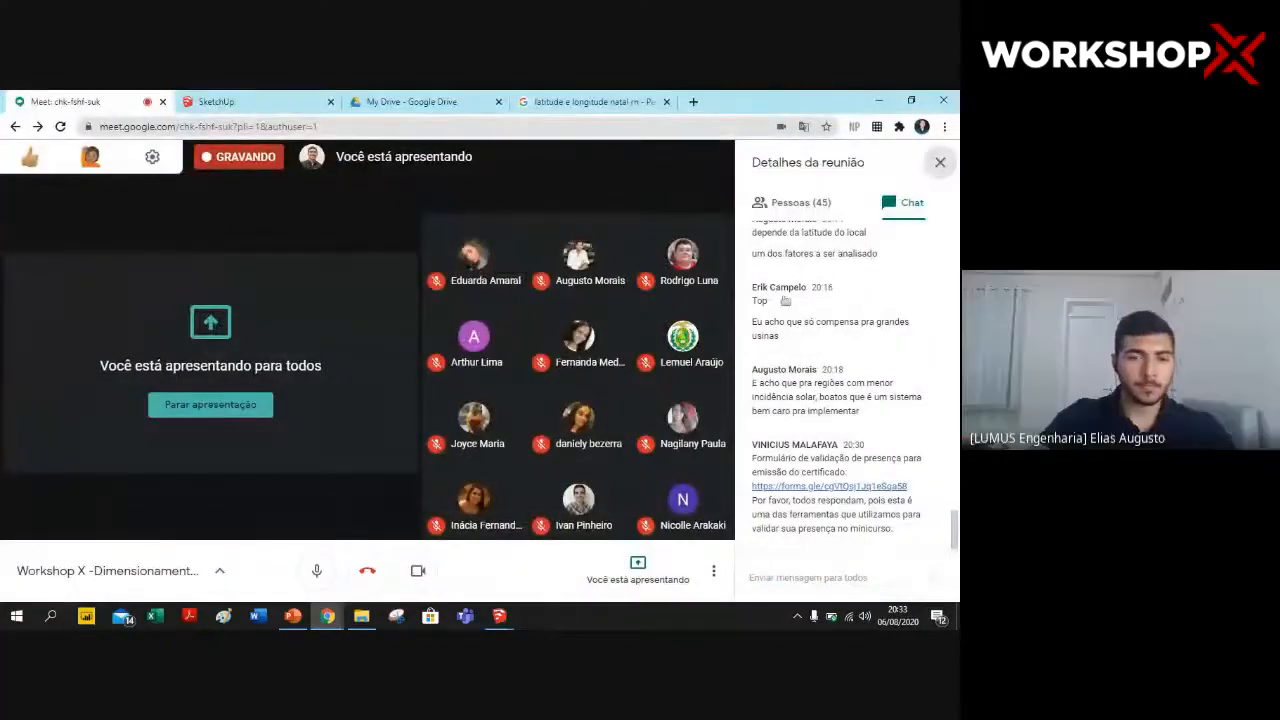
pyautogui.moveTo(499, 616)
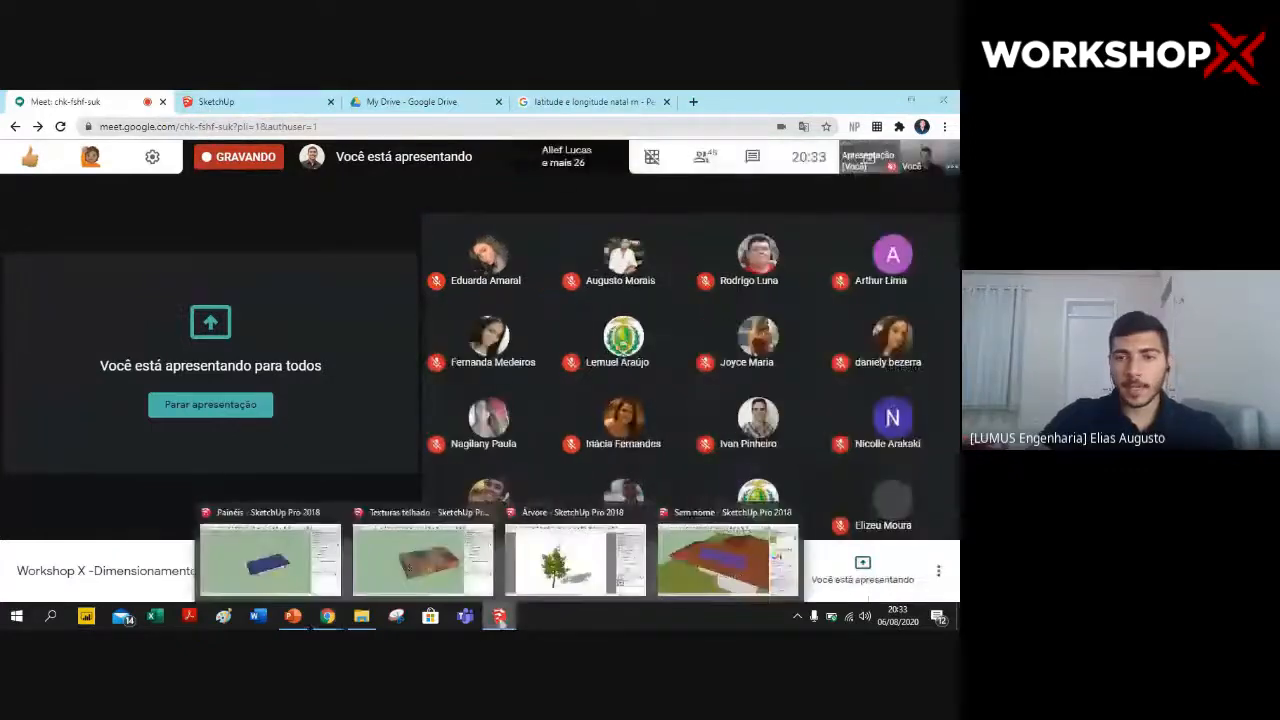
pyautogui.click(710, 556)
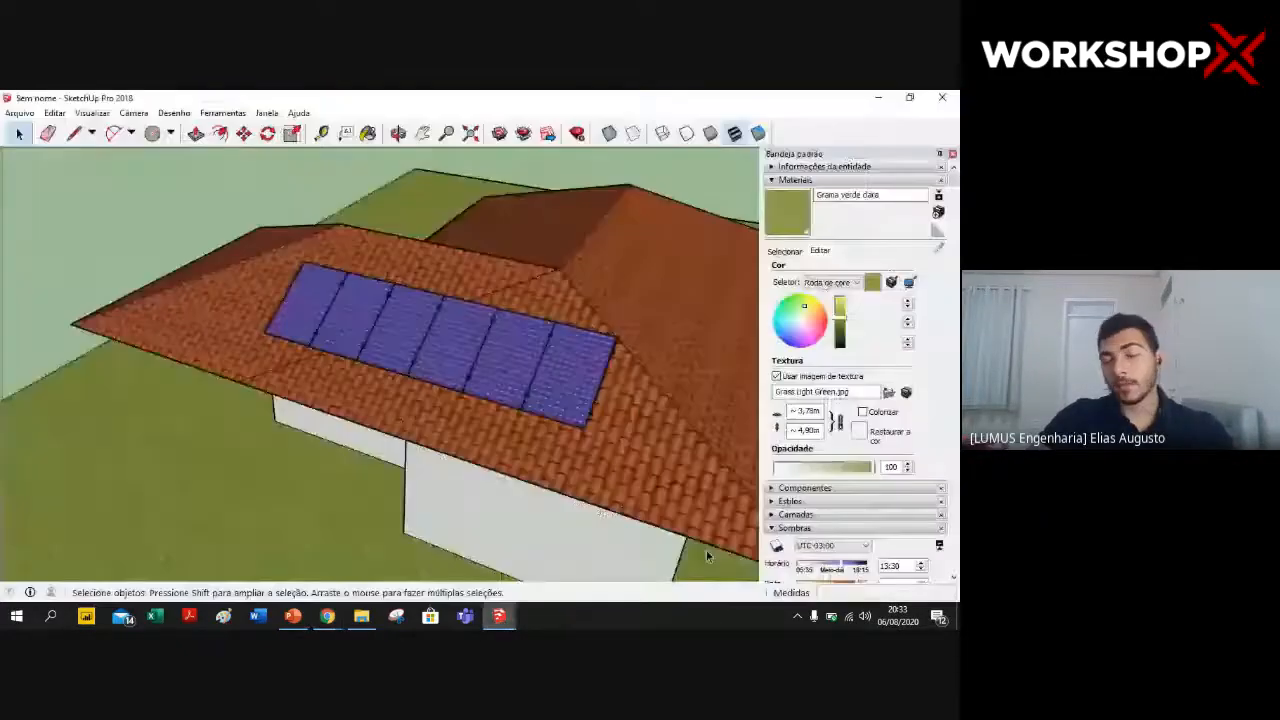
# - Select the roof and individual solar panels one at a time to check them as separate objects, and clear the selection
pyautogui.click(521, 281)
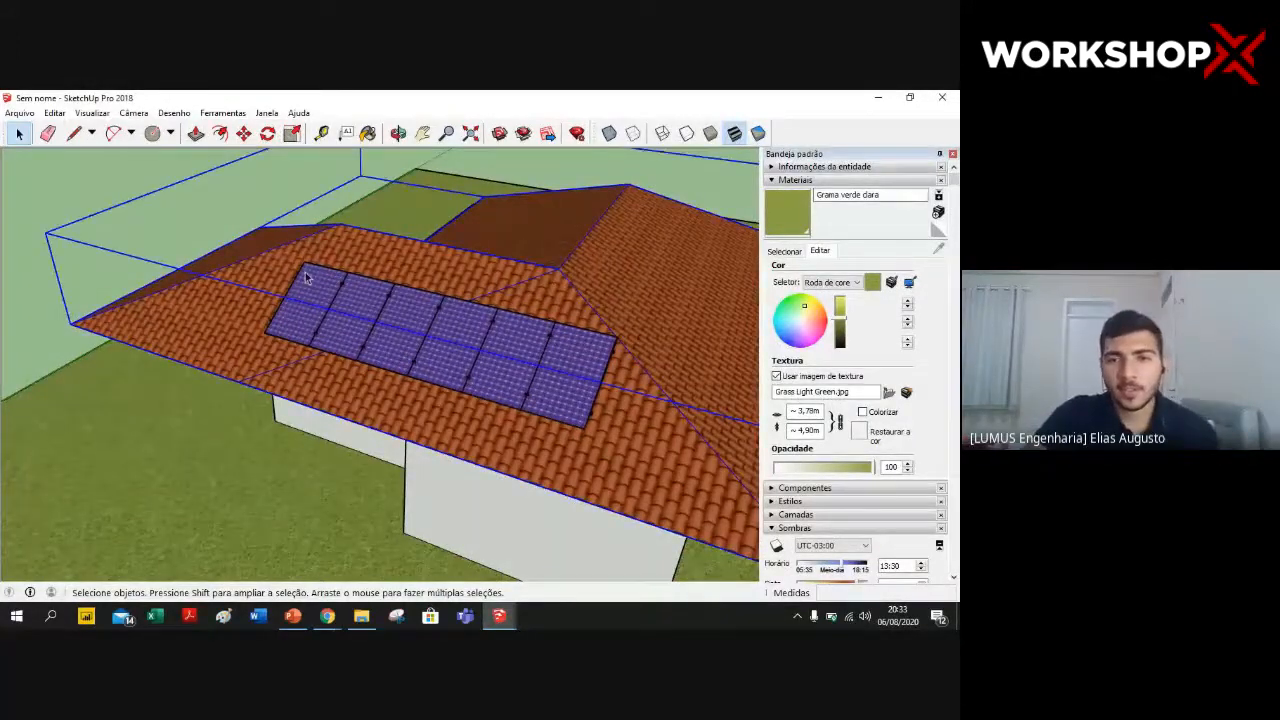
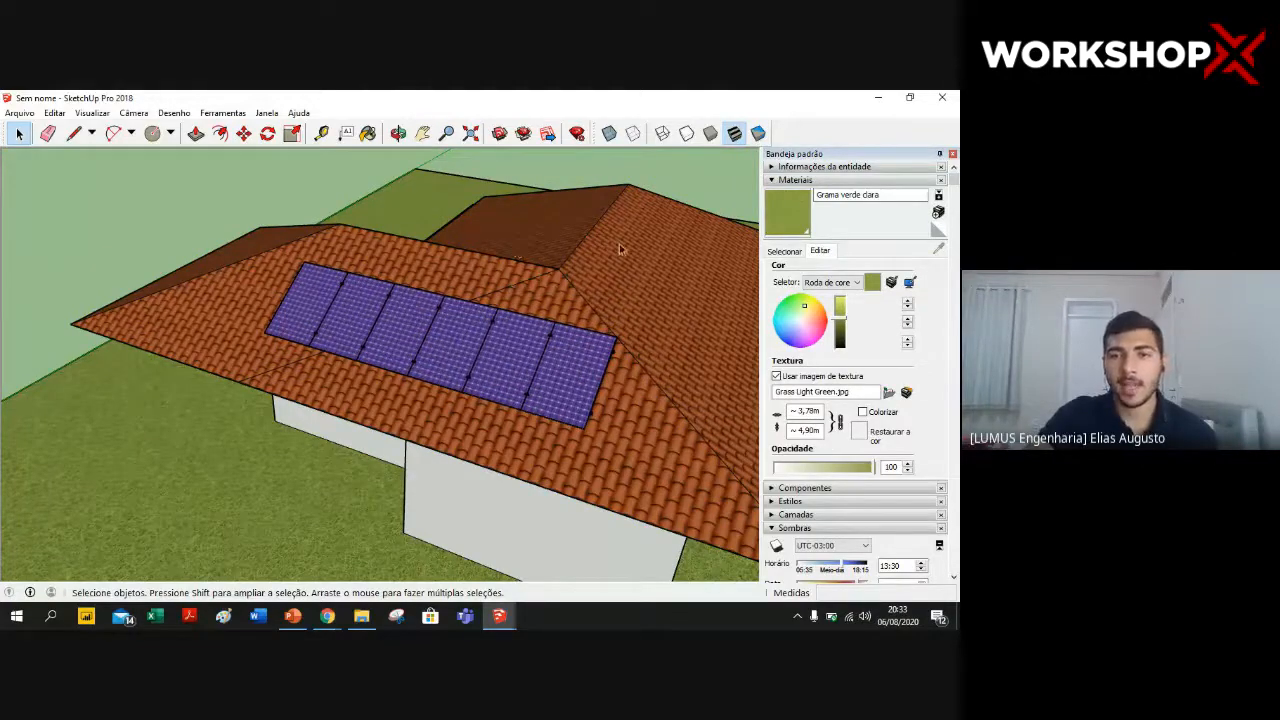
pyautogui.click(466, 341)
pyautogui.moveTo(232, 196)
pyautogui.mouseDown(button='middle')
pyautogui.moveTo(280, 249)
pyautogui.moveTo(455, 356)
pyautogui.mouseUp(button='middle')
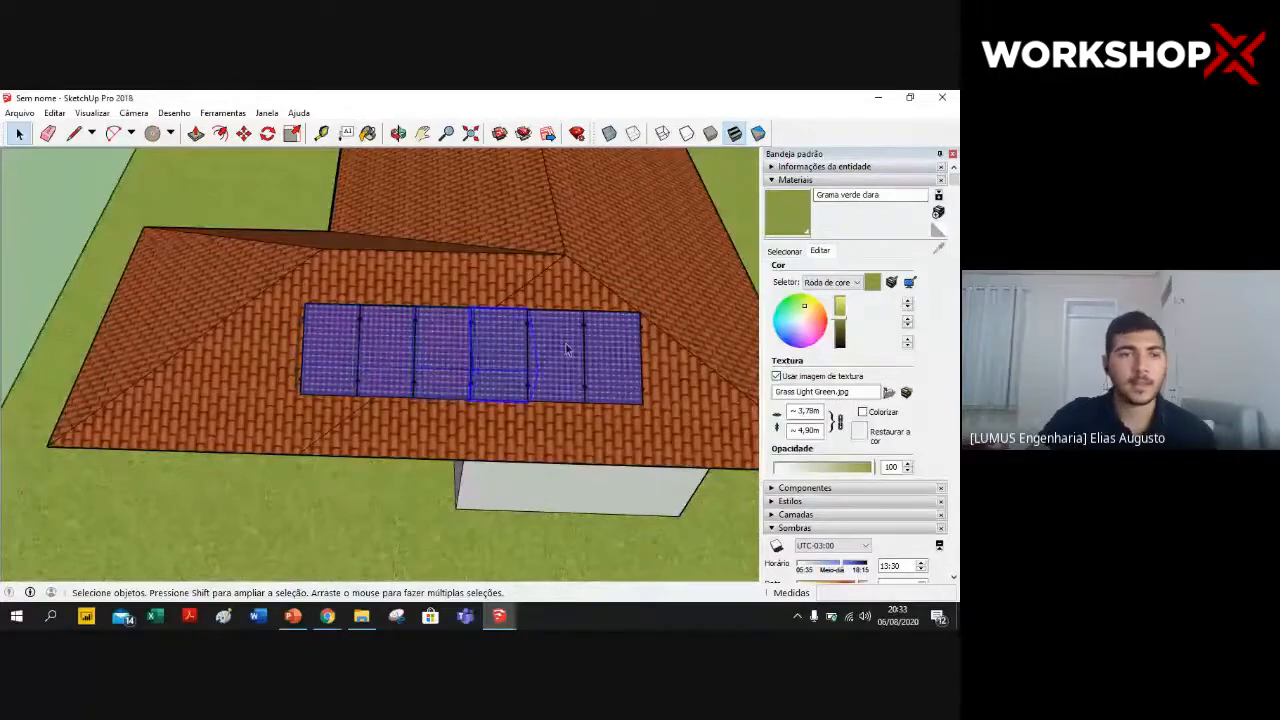
pyautogui.click(610, 344)
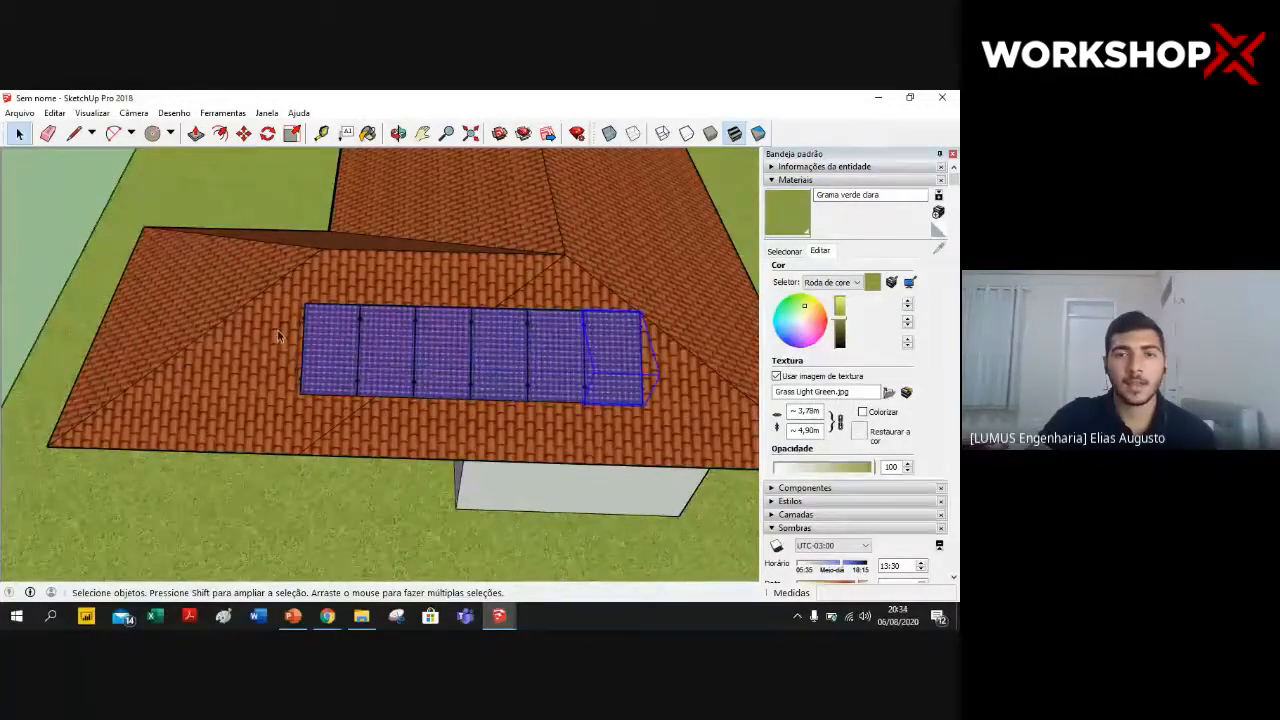
pyautogui.click(98, 203)
# - Select all six solar panels on the roof face and combine them into one group
pyautogui.moveTo(484, 345); pyautogui.dragTo(486, 286, button='middle')
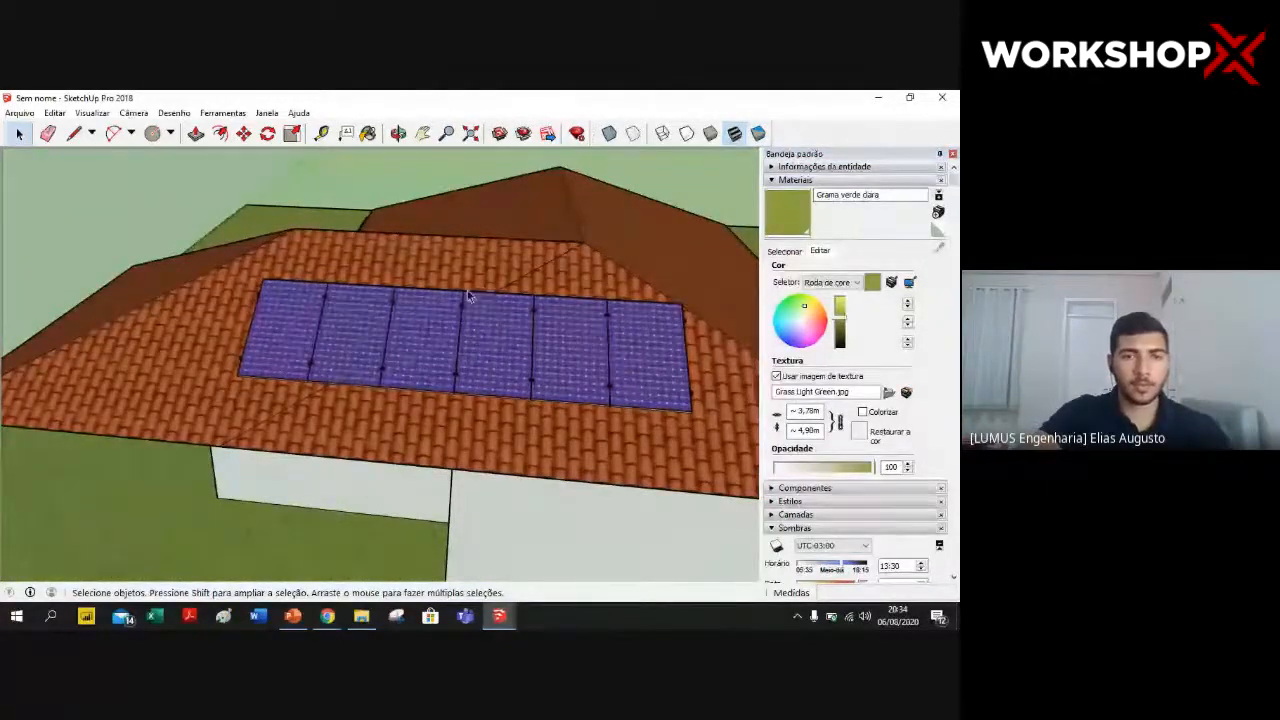
pyautogui.moveTo(228, 320)
pyautogui.mouseDown()
pyautogui.moveTo(314, 340)
pyautogui.moveTo(399, 329)
pyautogui.moveTo(566, 340)
pyautogui.moveTo(712, 418)
pyautogui.mouseUp()
pyautogui.rightClick(446, 318)
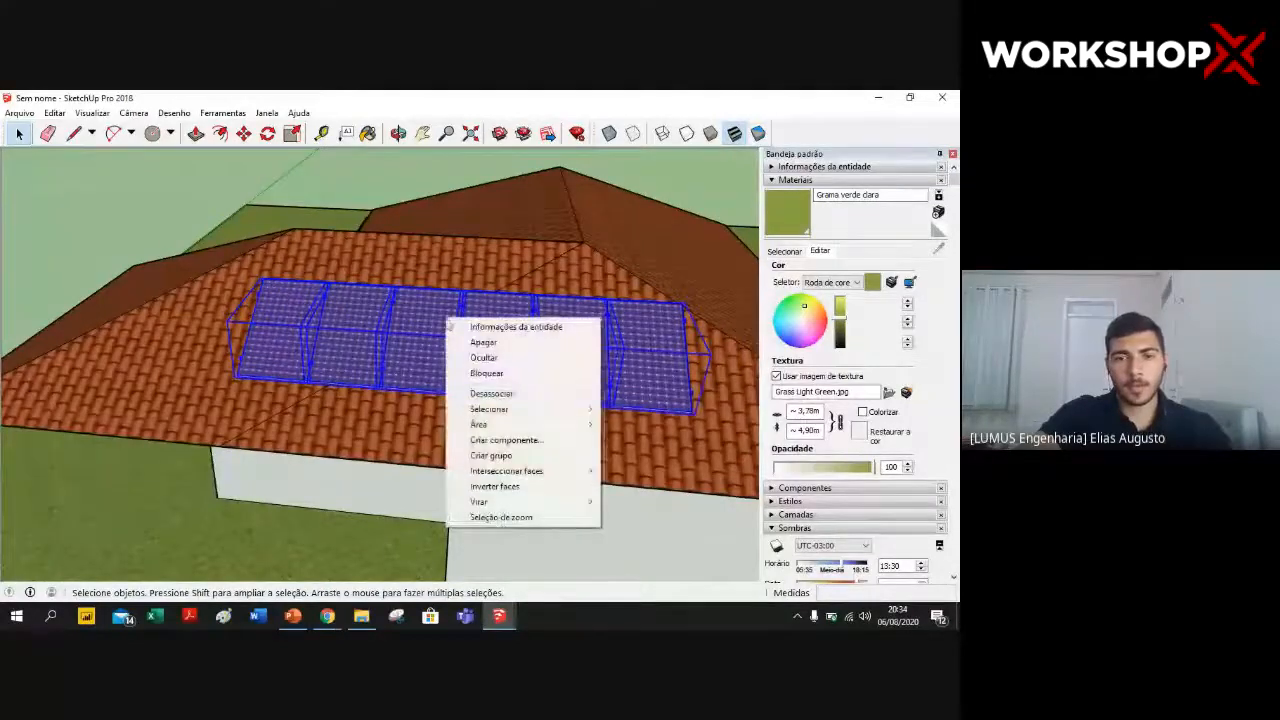
pyautogui.click(515, 455)
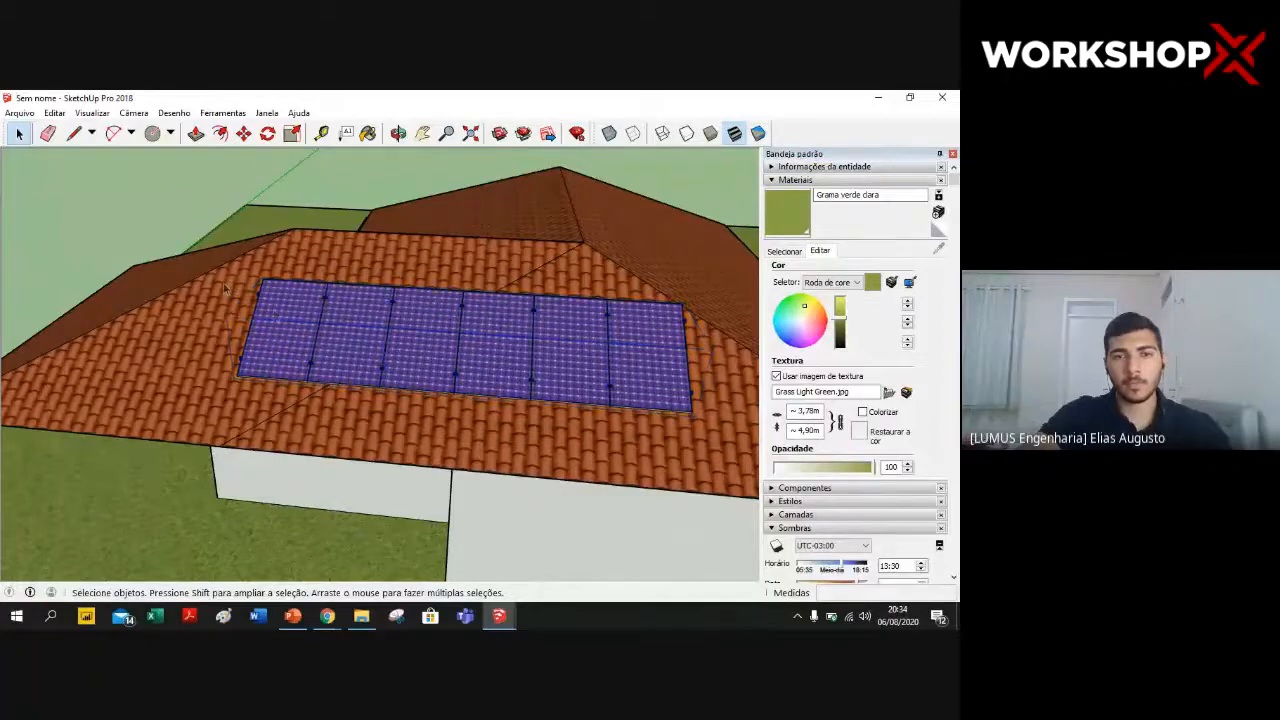
# - Move the solar panel group 0.5 m along the red axis across the tiled roof face and clear the selection
pyautogui.moveTo(273, 309); pyautogui.dragTo(548, 348, button='middle')
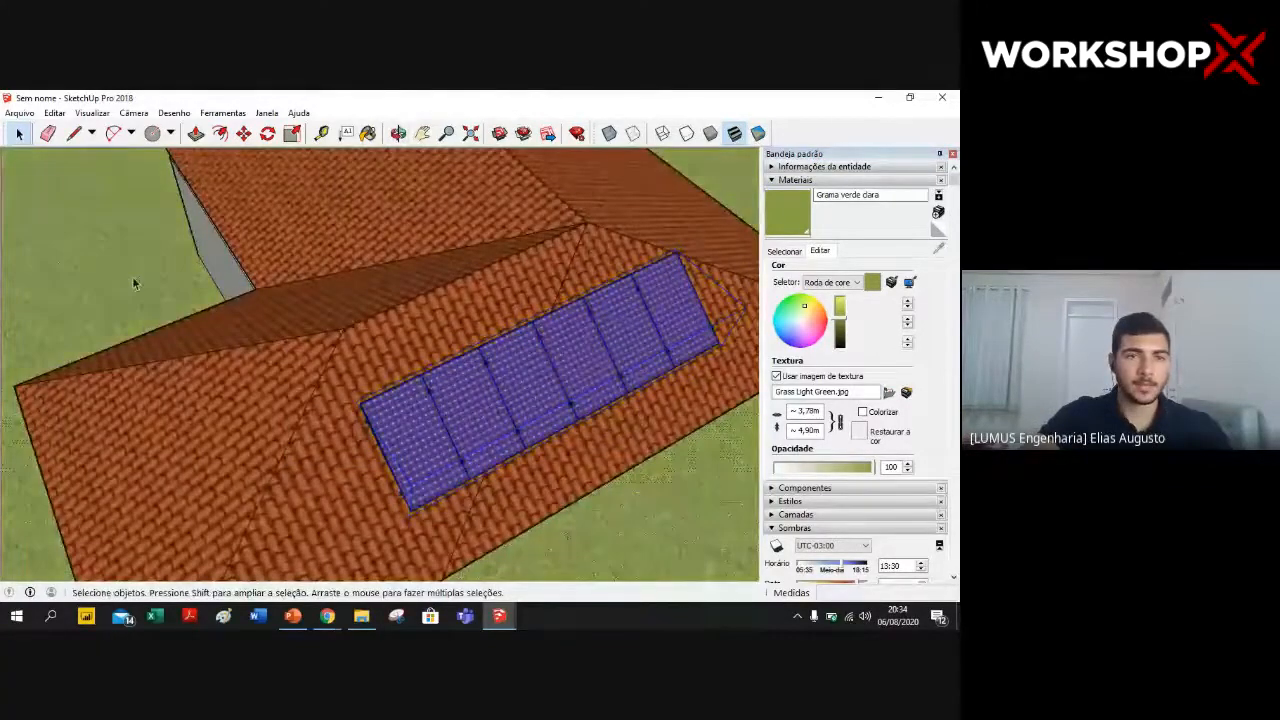
pyautogui.moveTo(151, 287); pyautogui.dragTo(3, 180, button='middle')
pyautogui.scroll(-10, 461, 346)
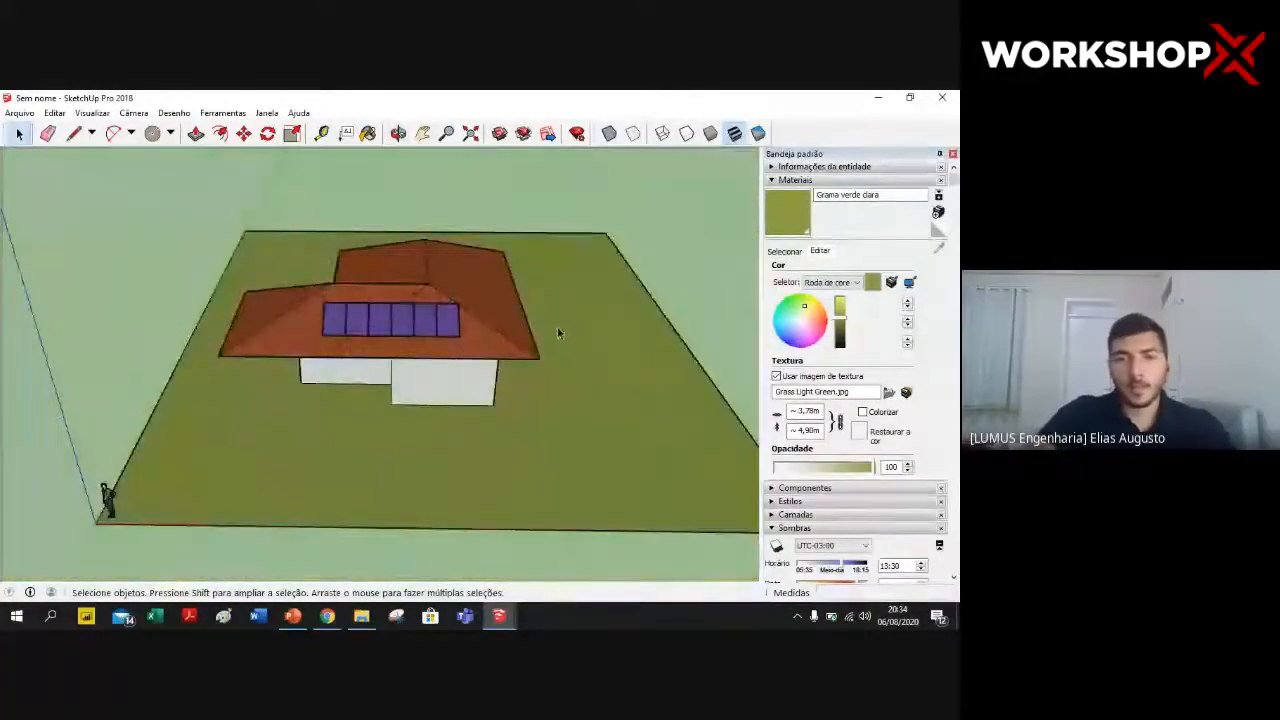
pyautogui.scroll(3, 478, 358)
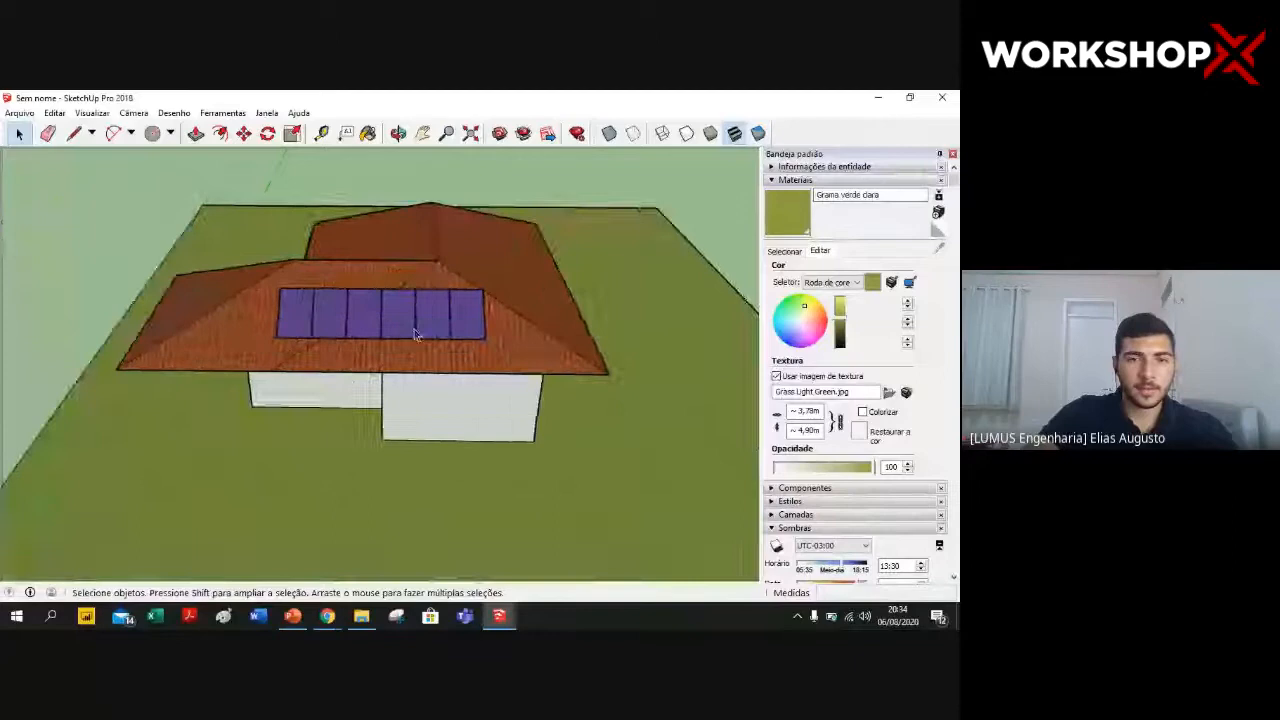
pyautogui.scroll(3, 420, 320)
pyautogui.click(244, 133)
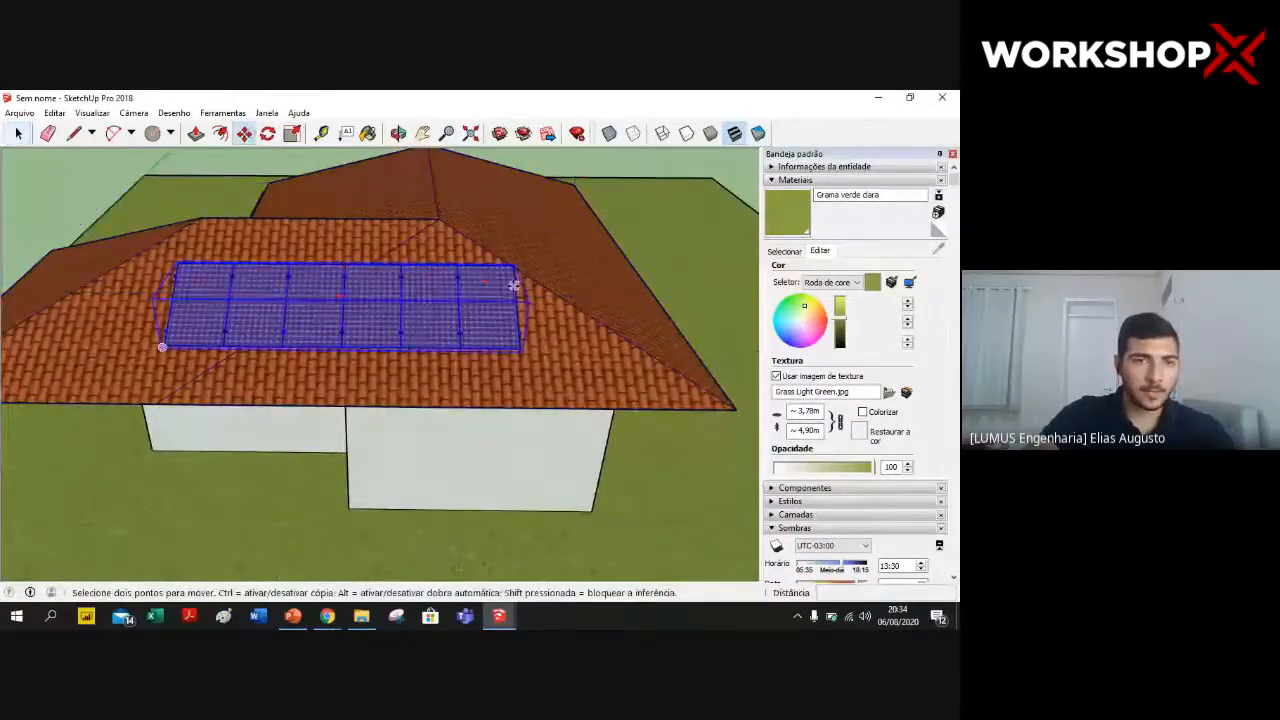
pyautogui.click(224, 274)
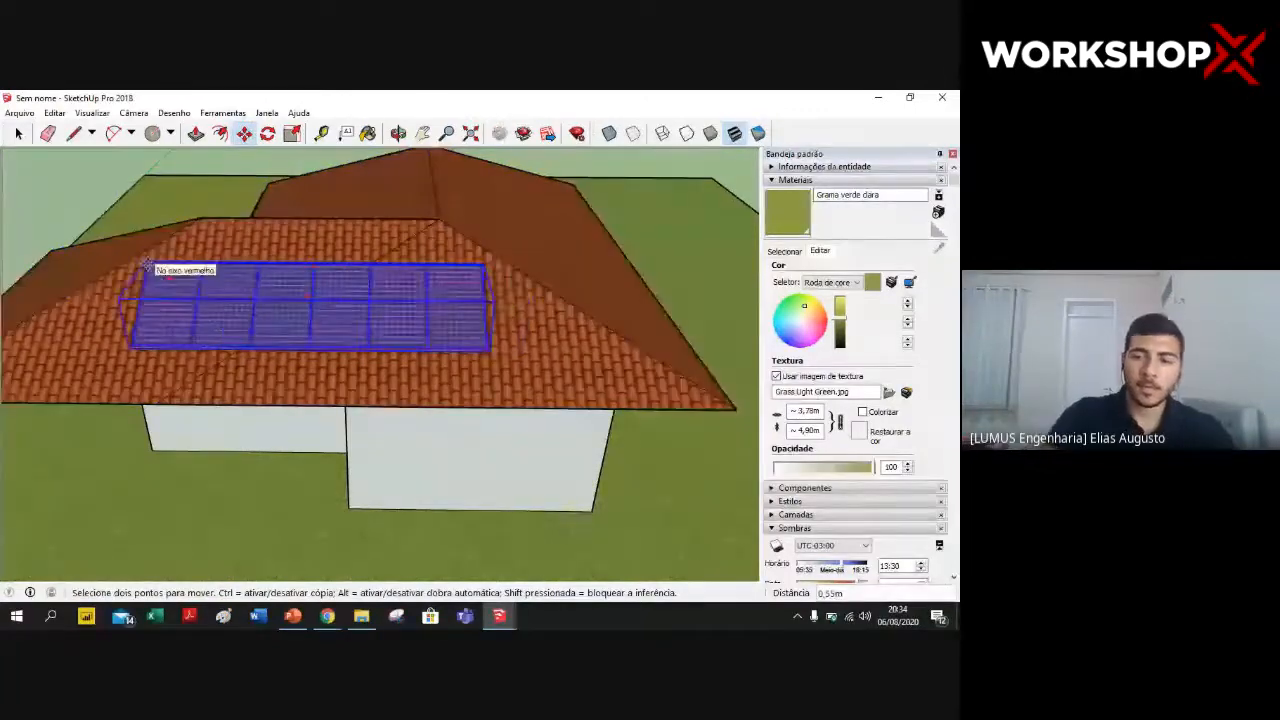
pyautogui.write('0,5')
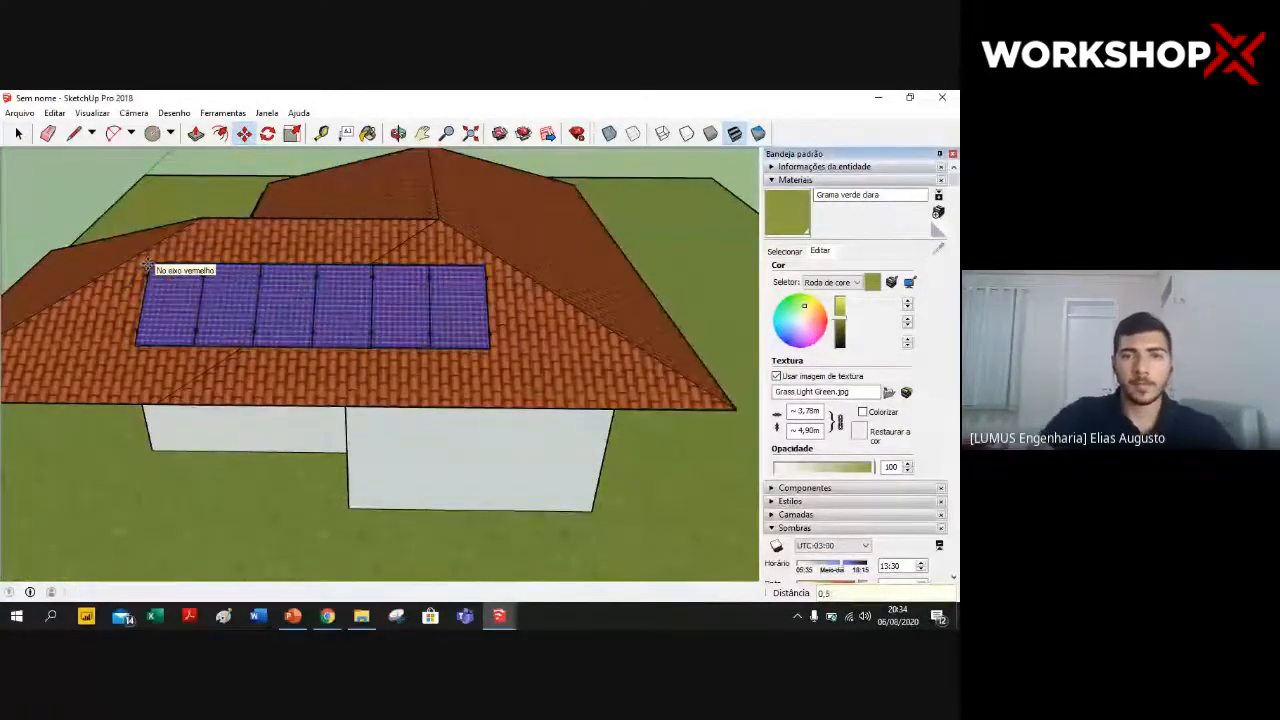
pyautogui.press('Return')
pyautogui.moveTo(383, 320); pyautogui.dragTo(466, 380, button='middle')
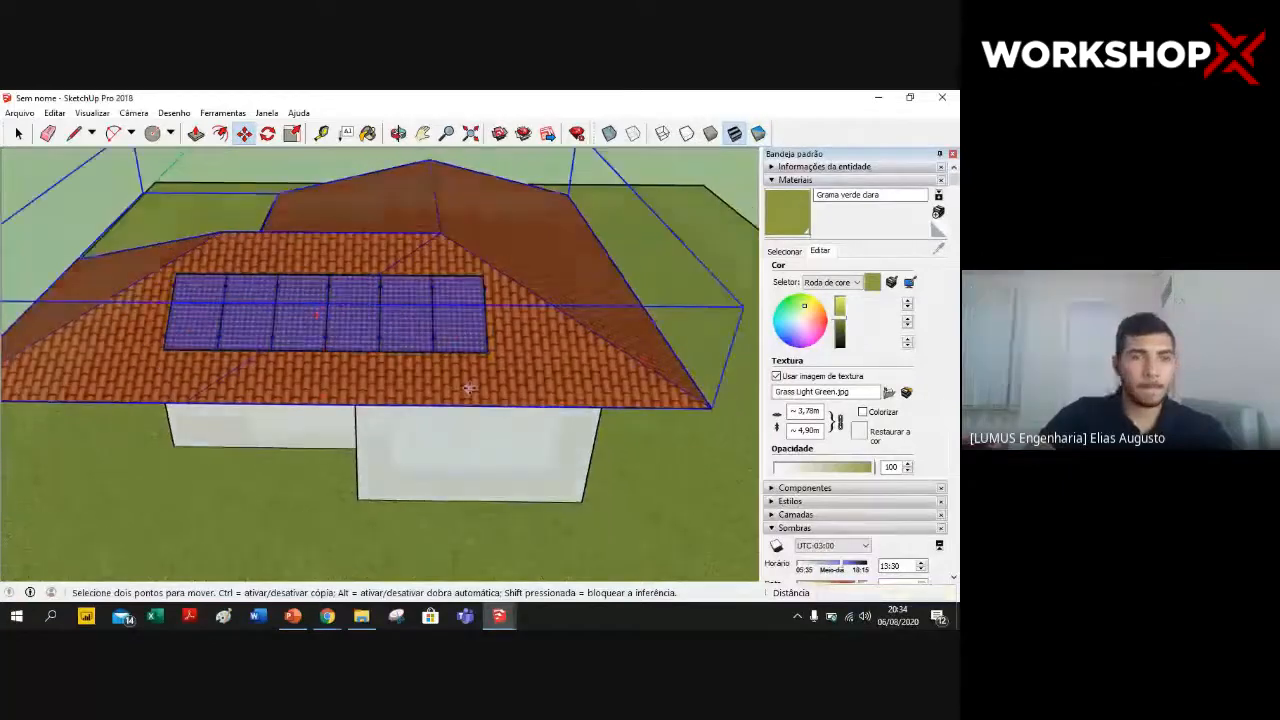
pyautogui.scroll(-3, 470, 388)
pyautogui.click(18, 133)
pyautogui.moveTo(23, 200); pyautogui.dragTo(54, 240)
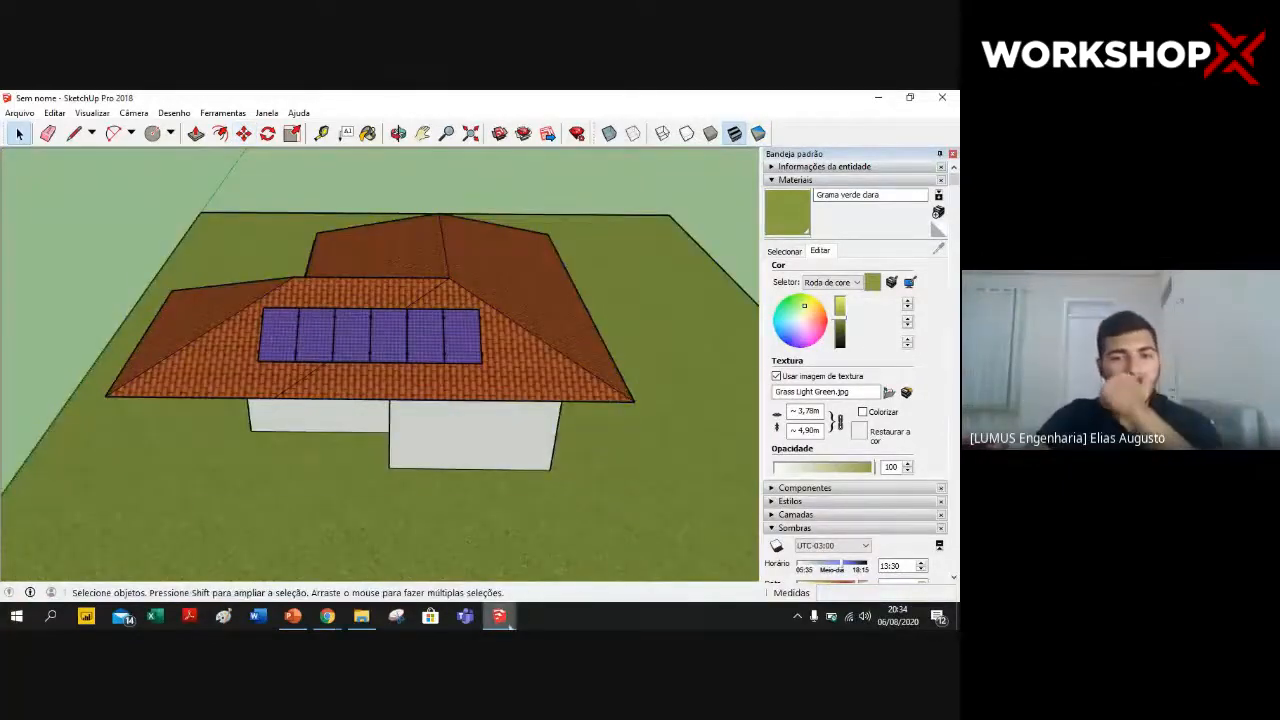
# - Copy the tree from the Árvore model and paste it into the house model in front of the house
pyautogui.moveTo(499, 616)
pyautogui.click(572, 554)
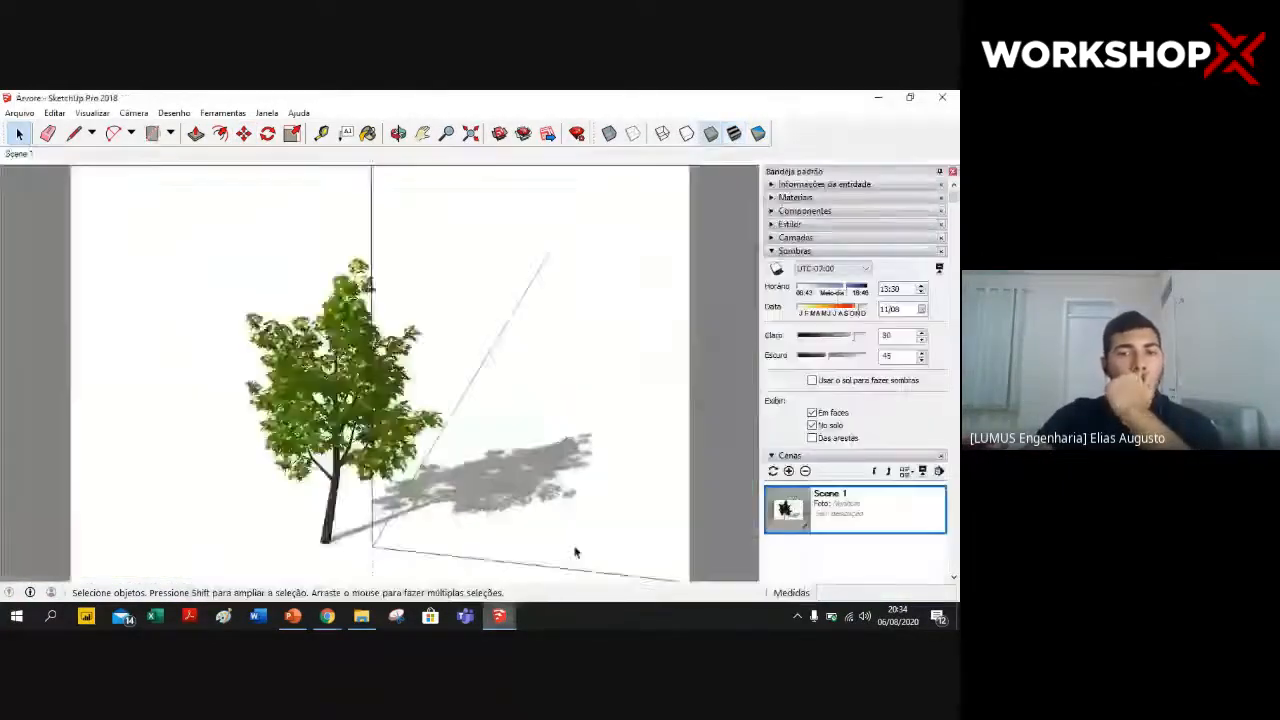
pyautogui.moveTo(260, 563); pyautogui.dragTo(450, 238)
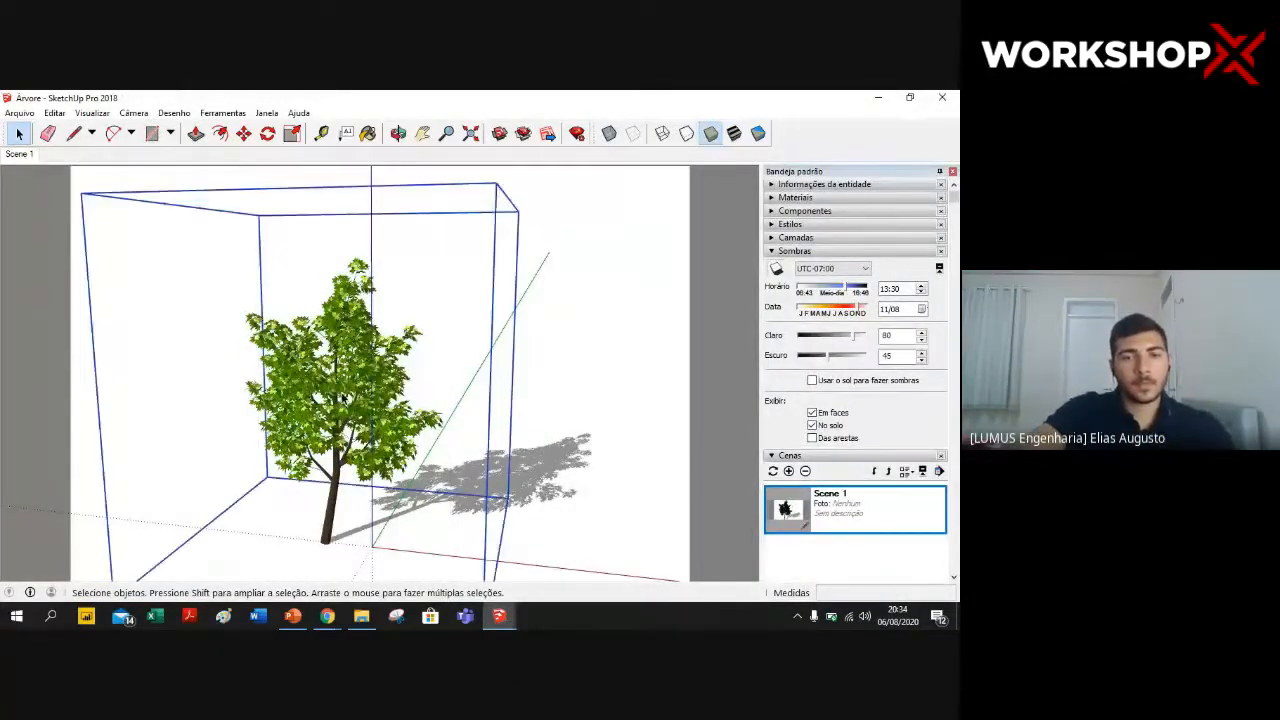
pyautogui.click(400, 564)
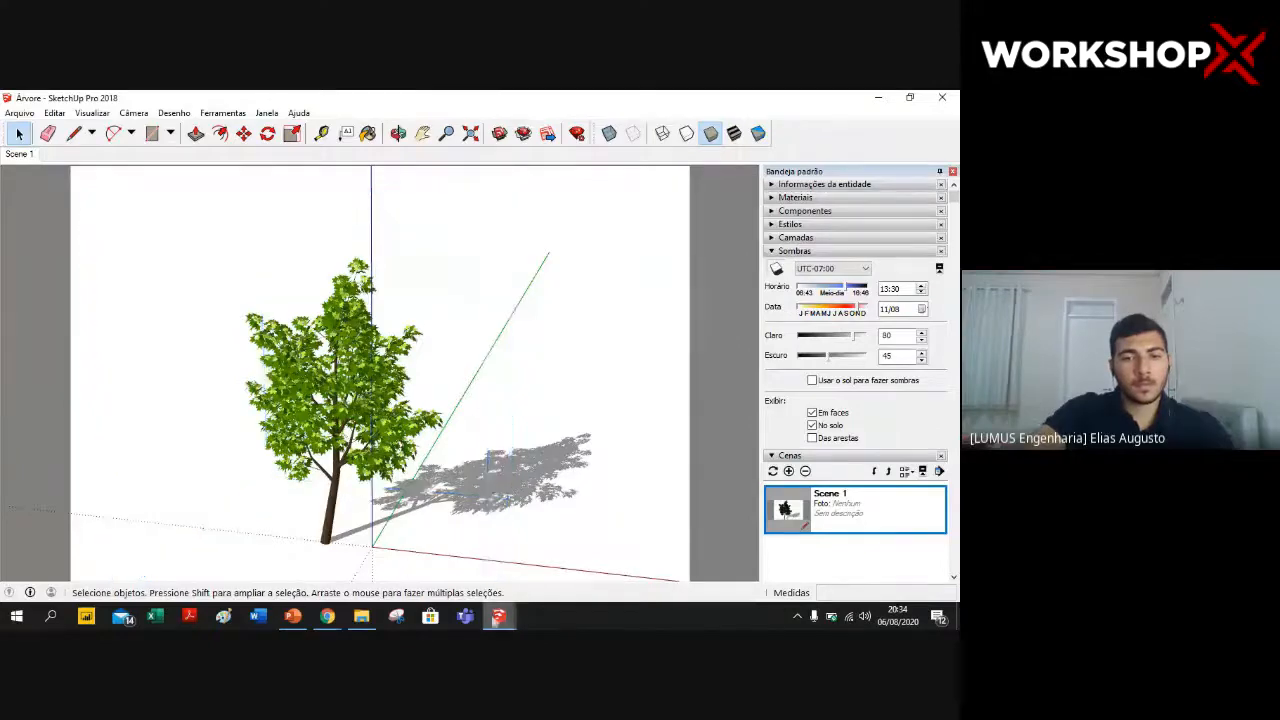
pyautogui.moveTo(484, 620)
pyautogui.click(727, 557)
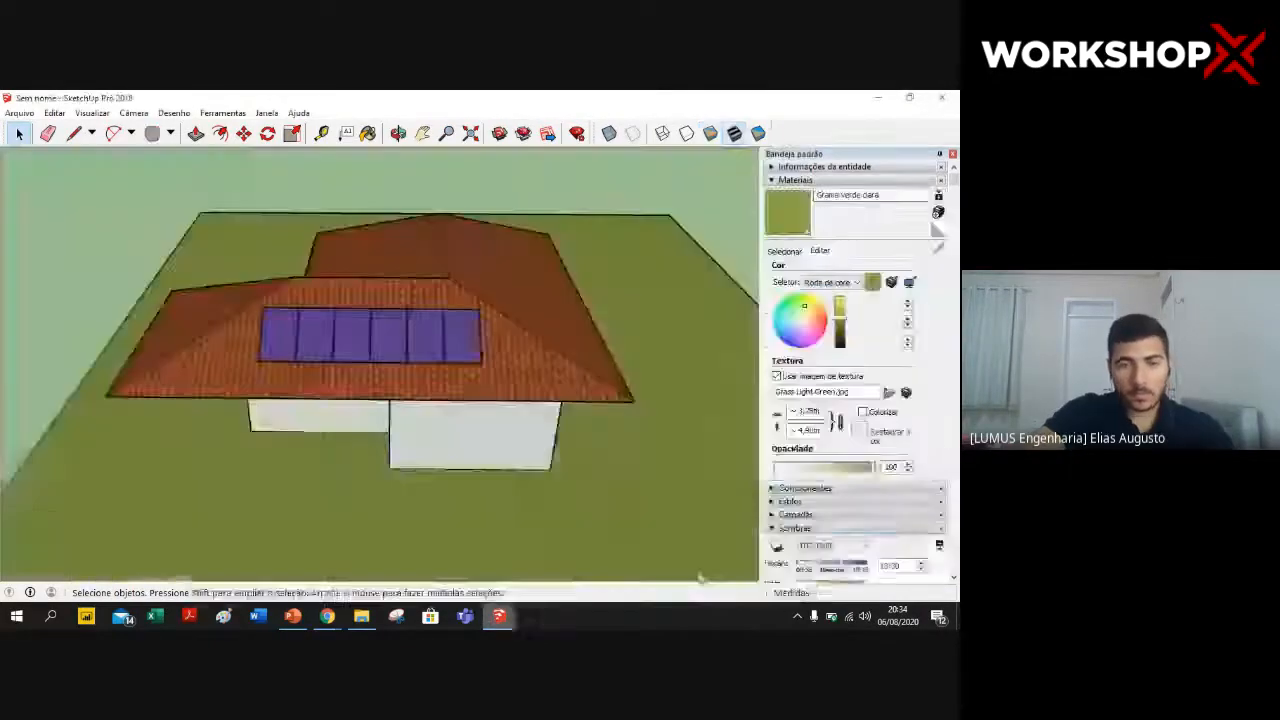
pyautogui.hotkey('ctrl', 'v')
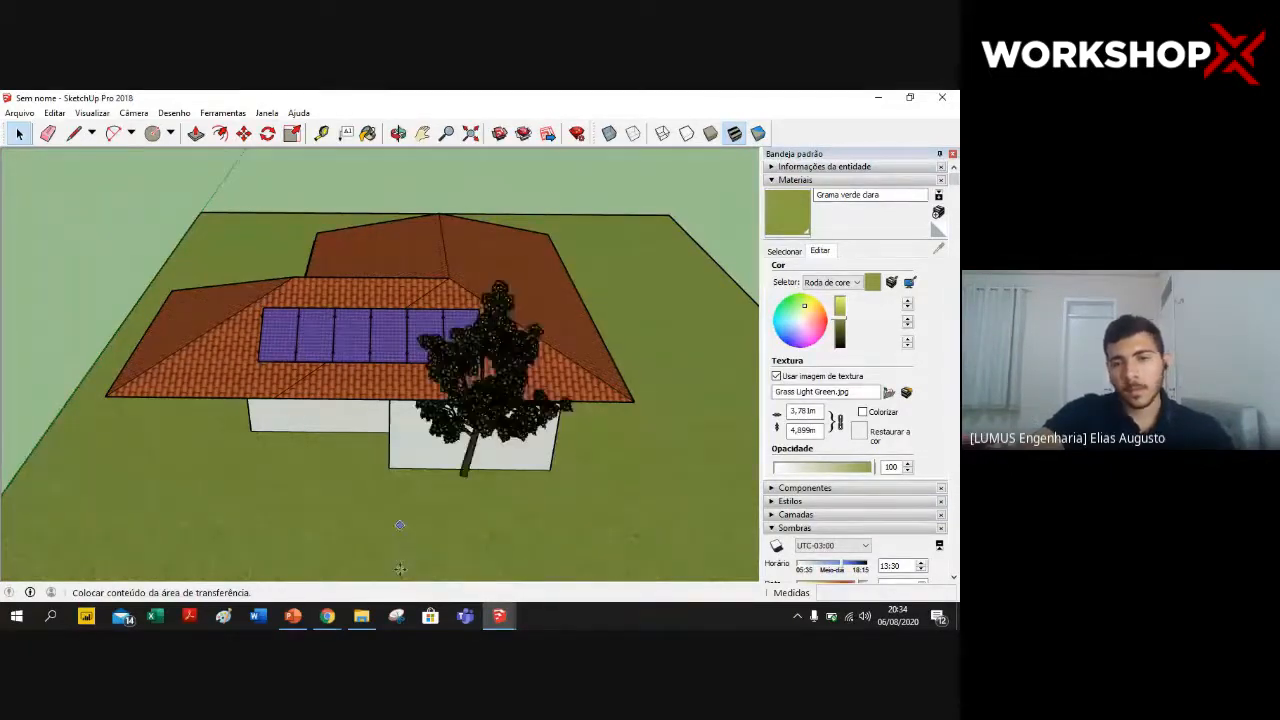
pyautogui.click(404, 550)
# - Move the tree about 2.11 m so its trunk base sits on the grass beside the house, and deselect it
pyautogui.scroll(-3, 523, 549)
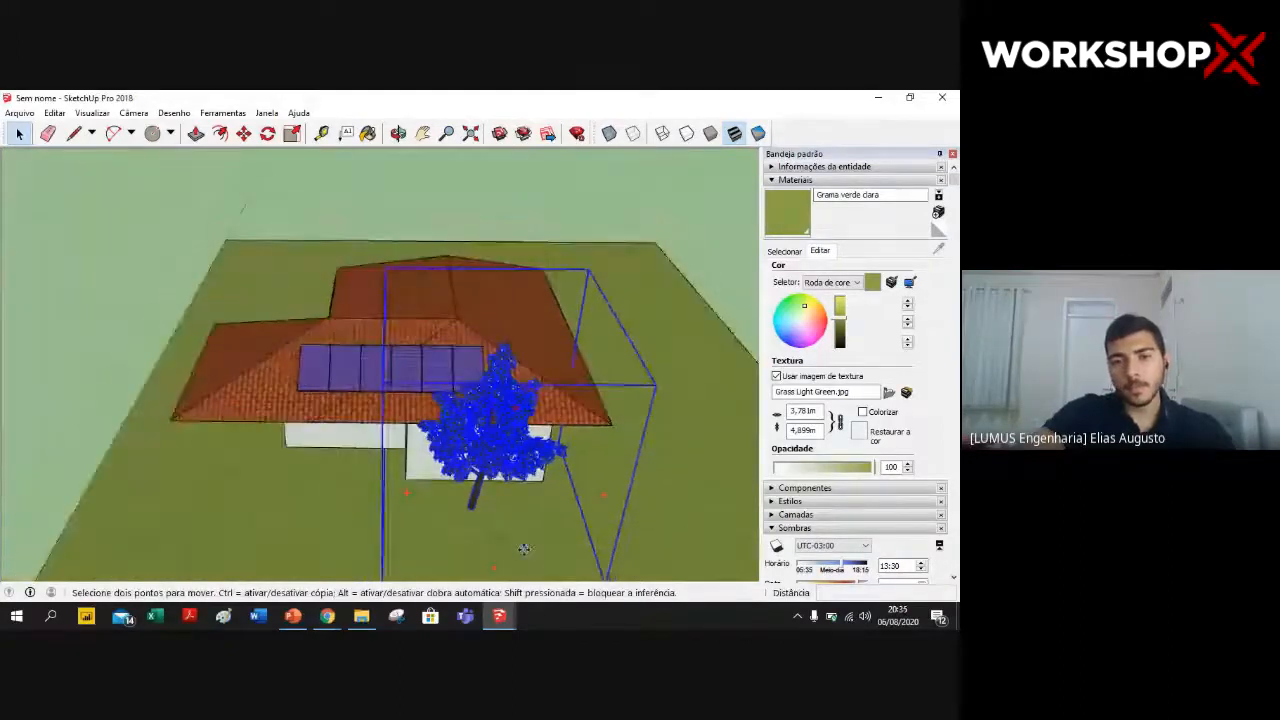
pyautogui.scroll(-1, 523, 549)
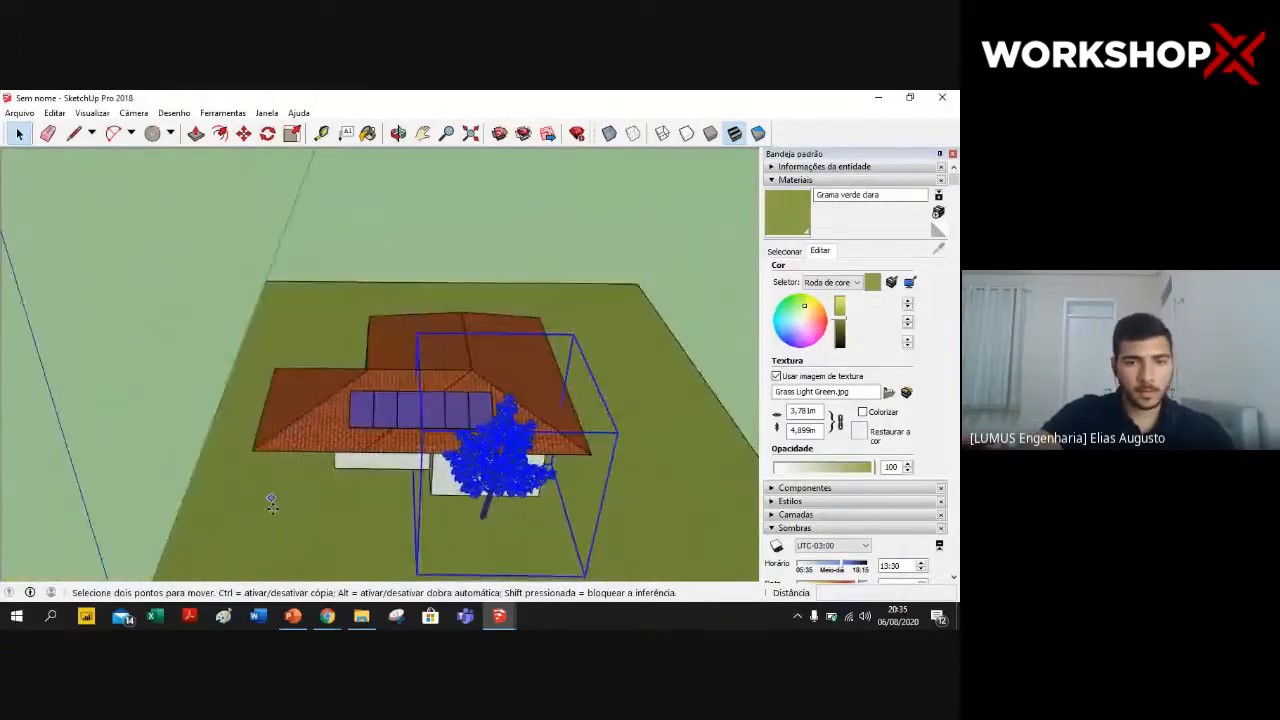
pyautogui.moveTo(271, 505); pyautogui.dragTo(497, 534, button='middle')
pyautogui.scroll(4, 551, 509)
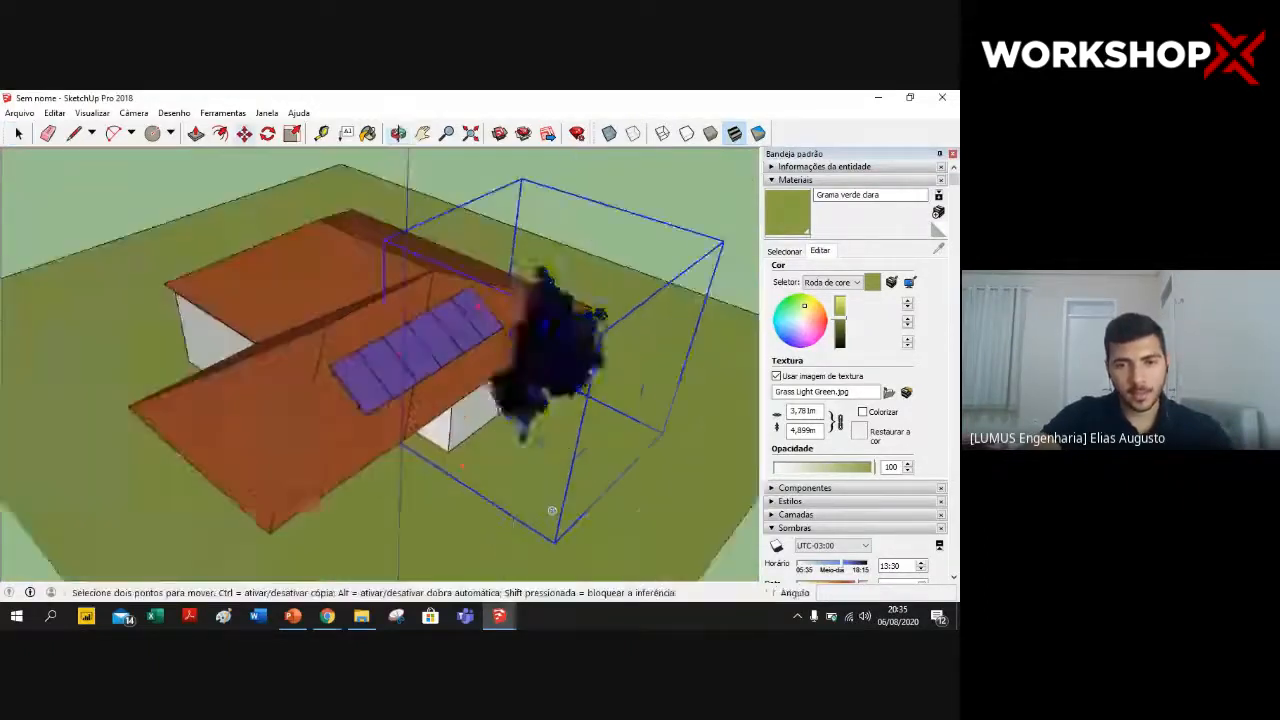
pyautogui.click(523, 441)
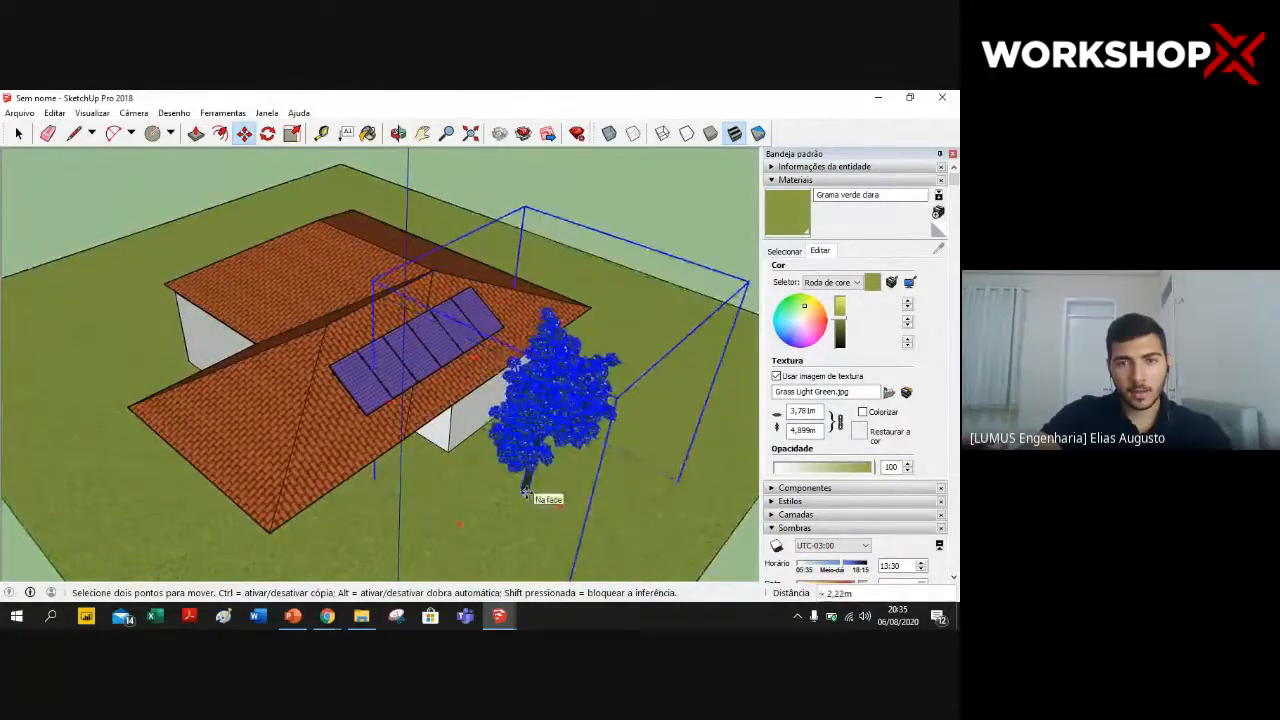
pyautogui.click(524, 489)
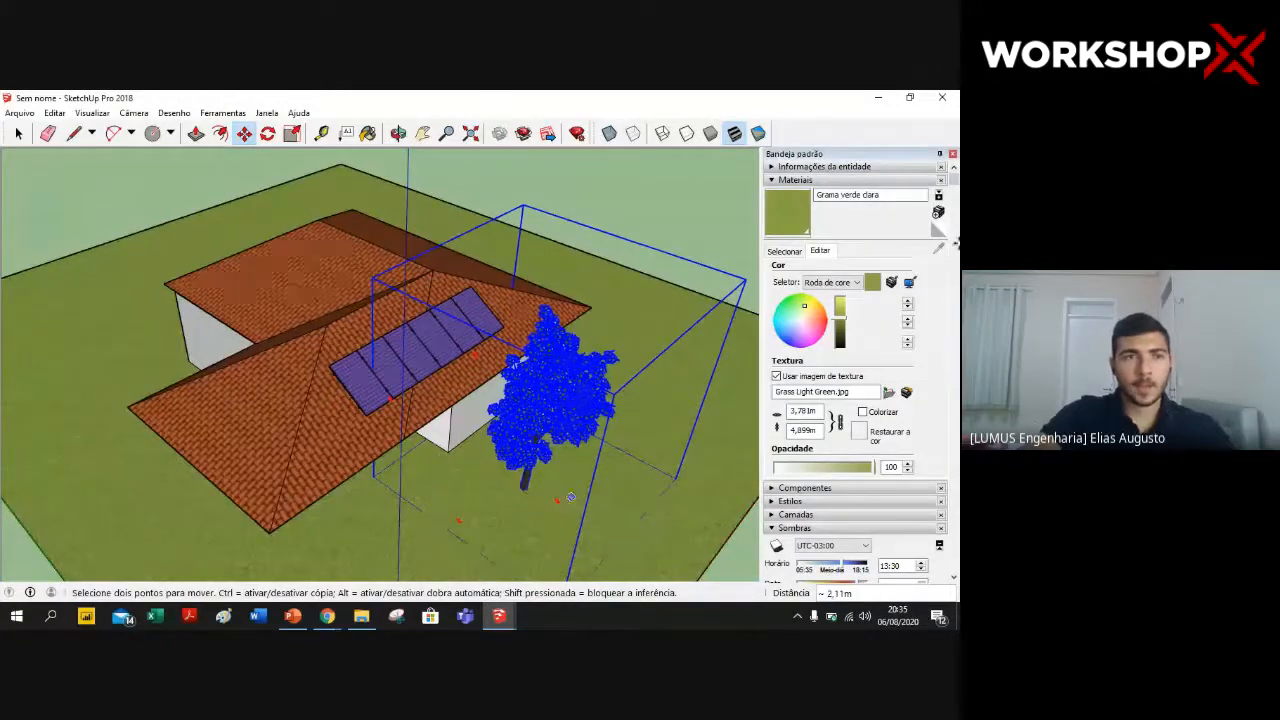
pyautogui.click(19, 135)
pyautogui.click(561, 184)
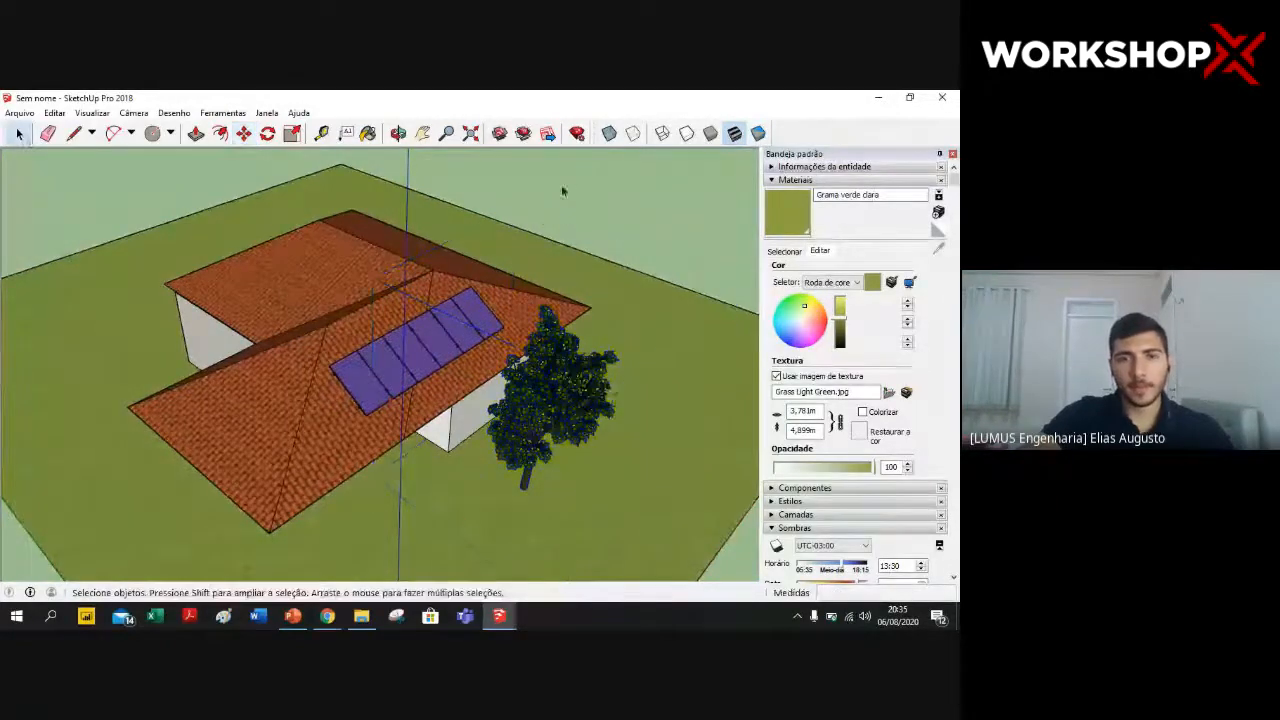
# - Open the model information's geolocation settings and start defining the location manually
pyautogui.click(265, 113)
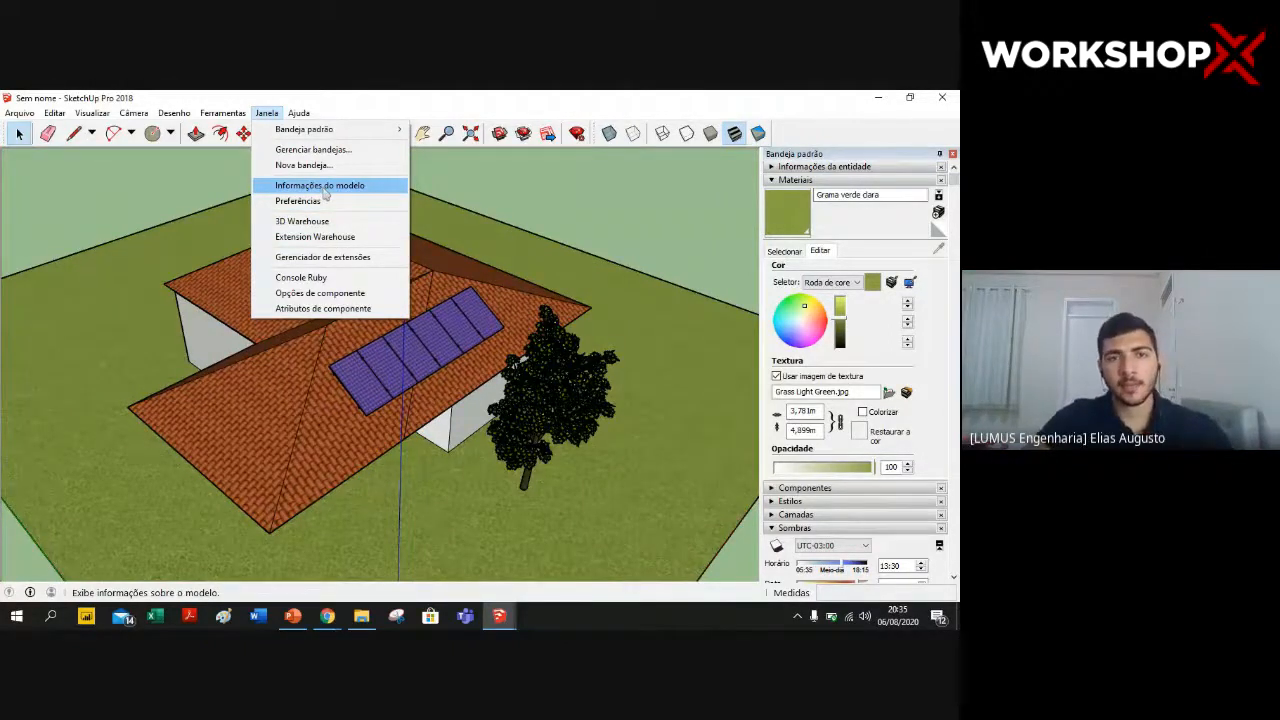
pyautogui.click(322, 187)
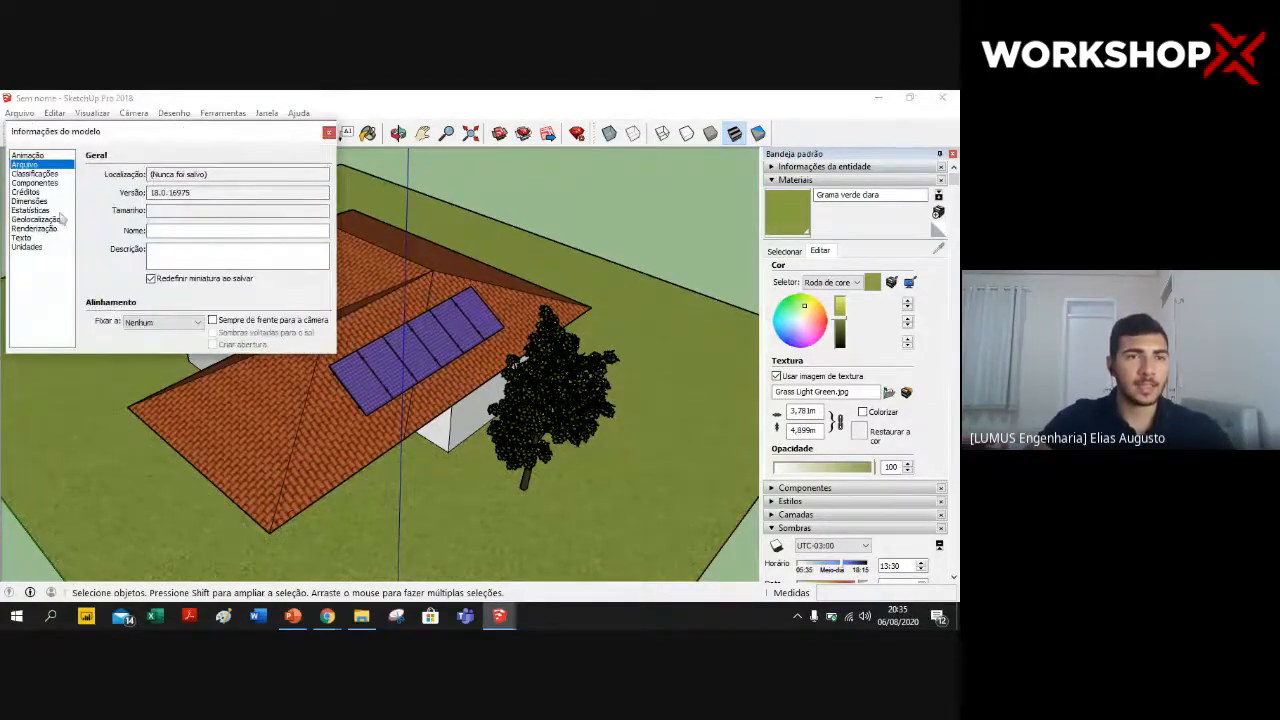
pyautogui.click(45, 219)
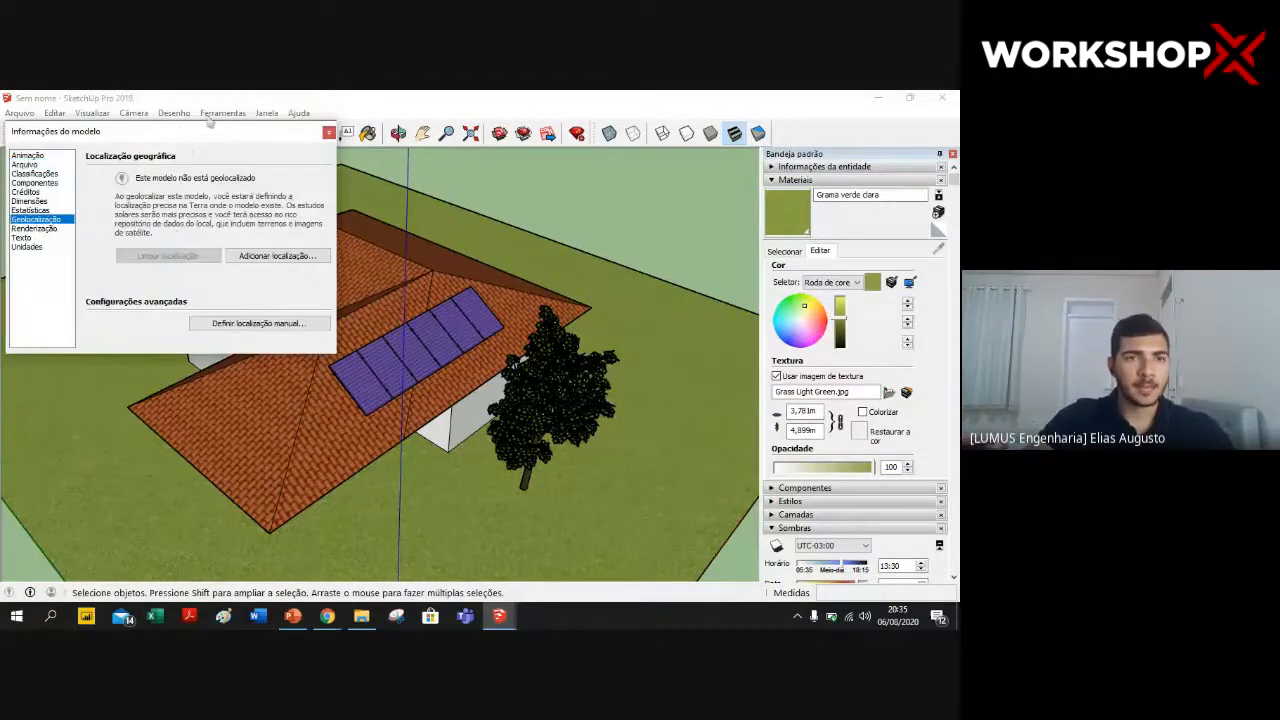
pyautogui.click(329, 132)
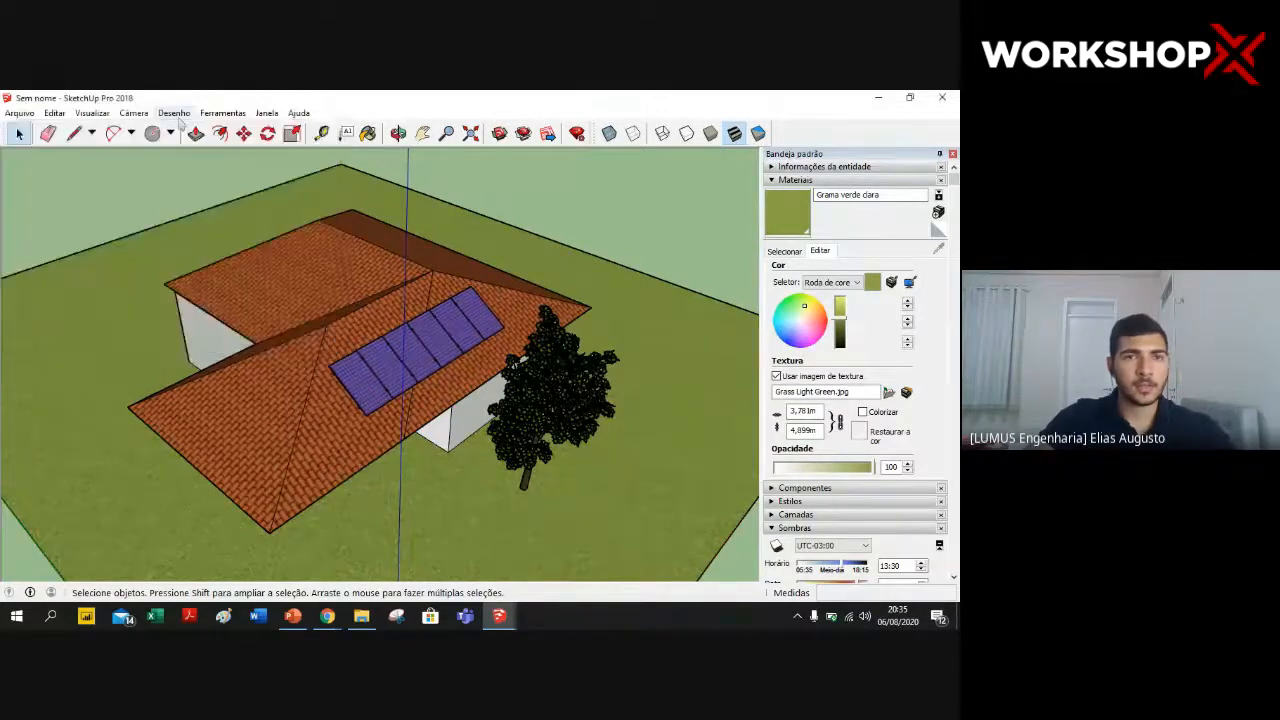
pyautogui.click(267, 113)
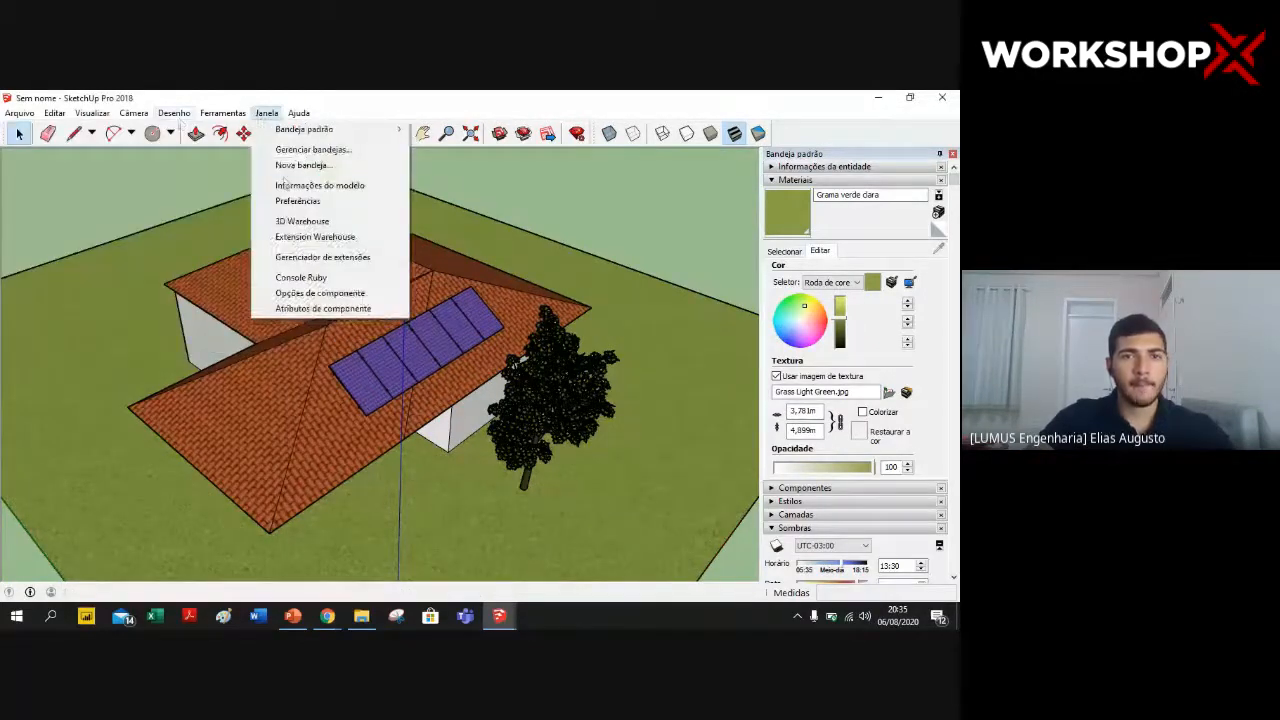
pyautogui.click(318, 186)
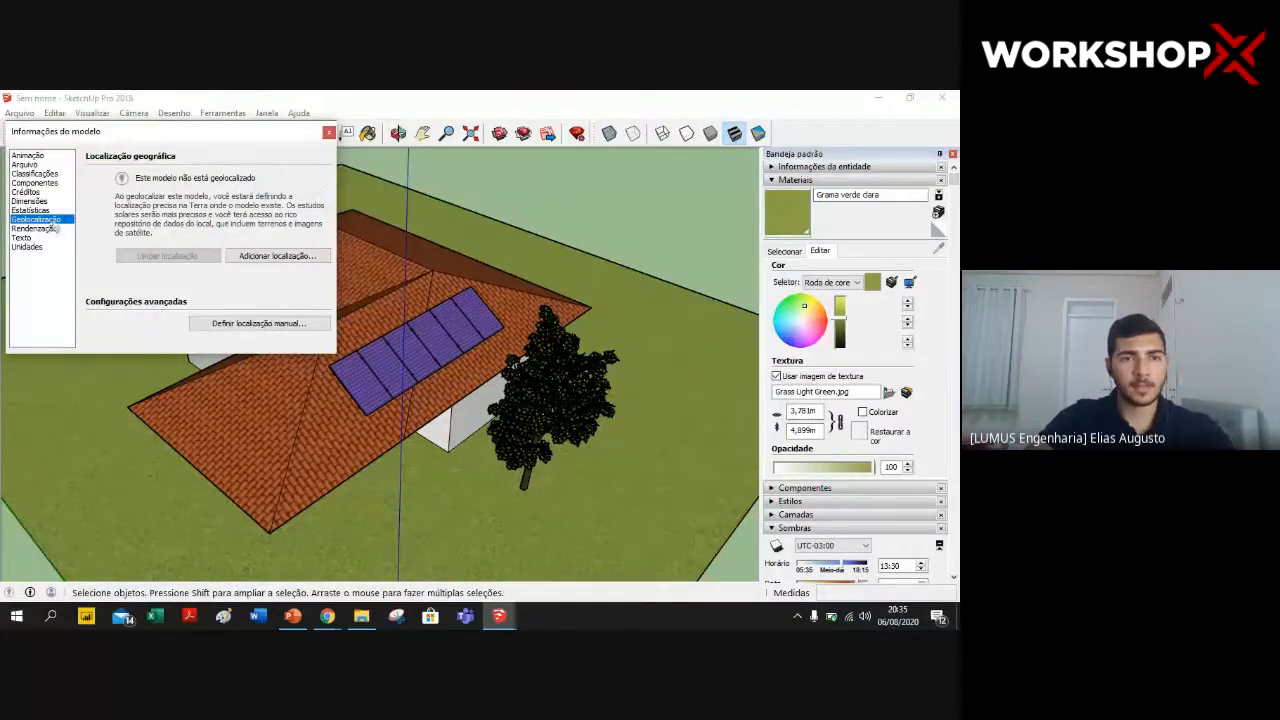
pyautogui.click(262, 323)
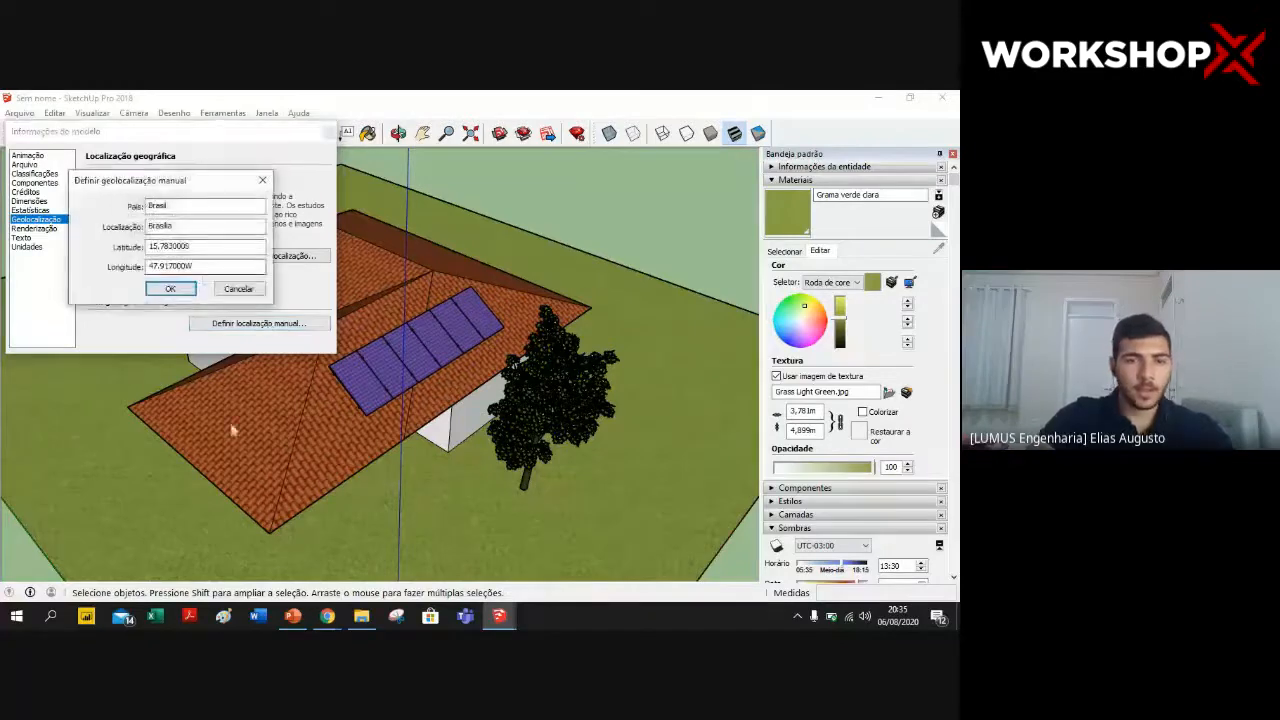
# - Copy Natal's latitude, -5.79448, from the Google search result in Chrome and paste it as the model's latitude in SketchUp
pyautogui.moveTo(330, 612)
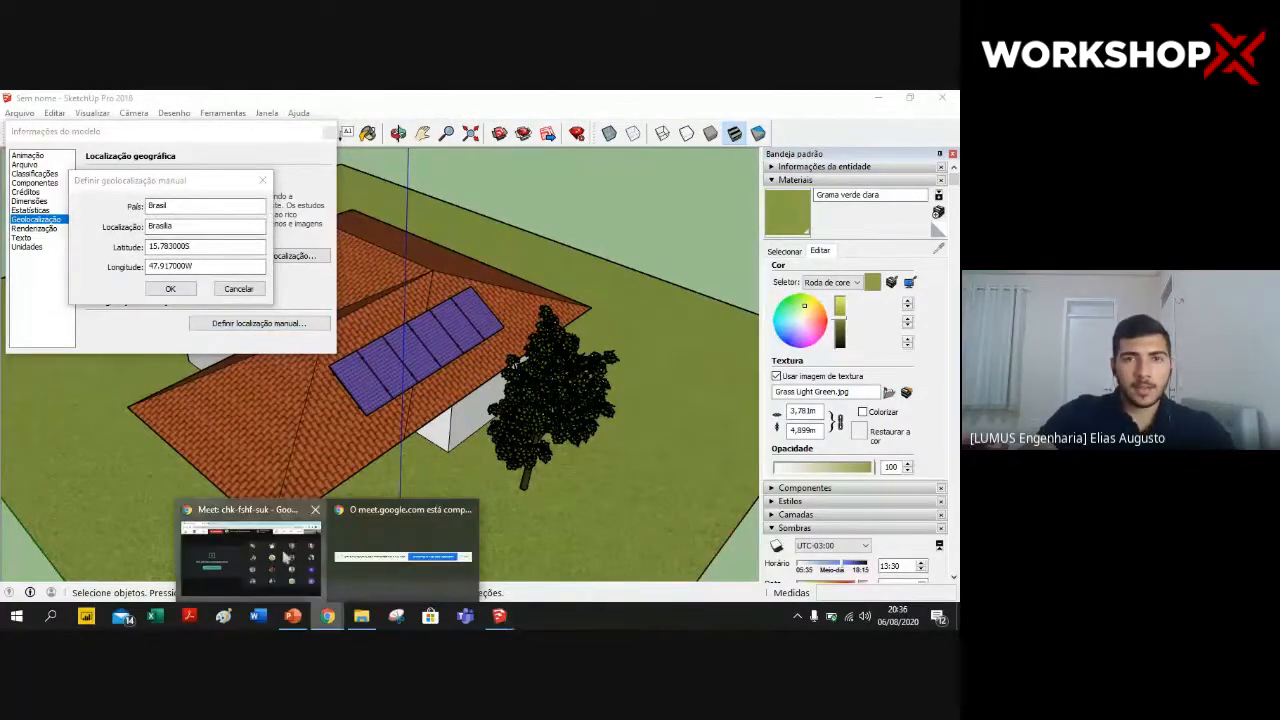
pyautogui.click(250, 545)
pyautogui.click(581, 100)
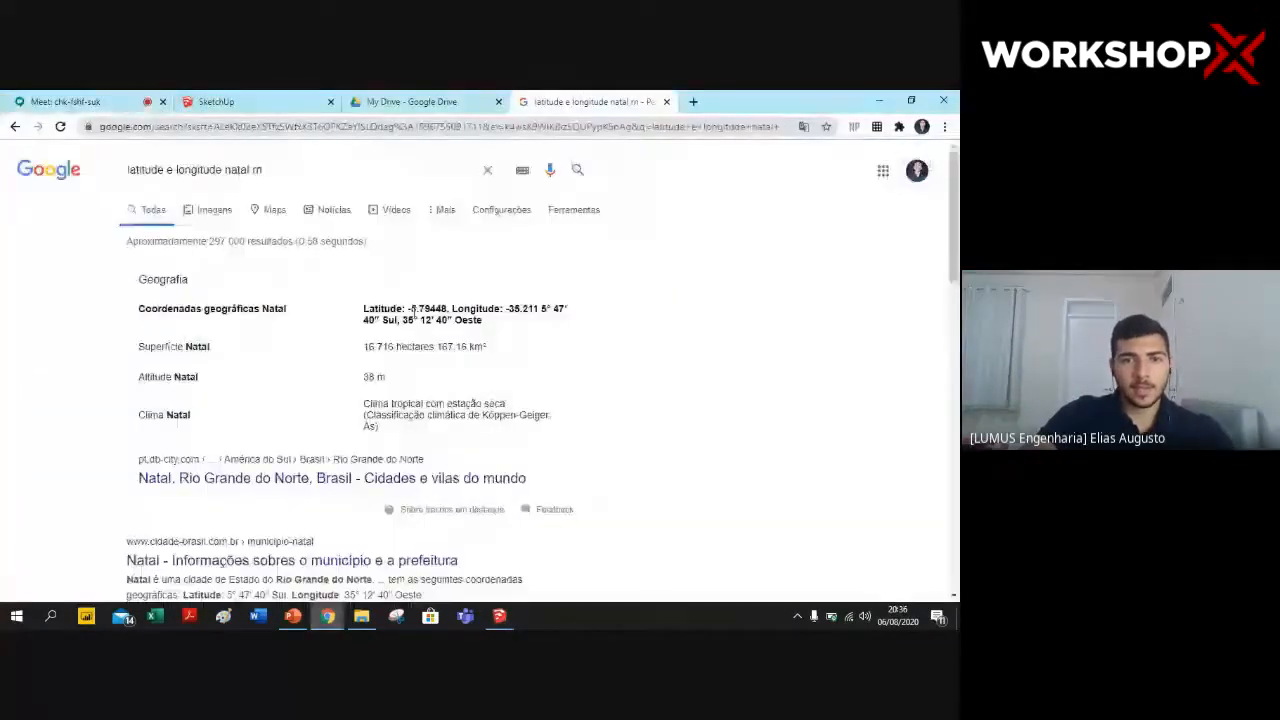
pyautogui.moveTo(406, 310); pyautogui.dragTo(453, 320)
pyautogui.hotkey('ctrl', 'c')
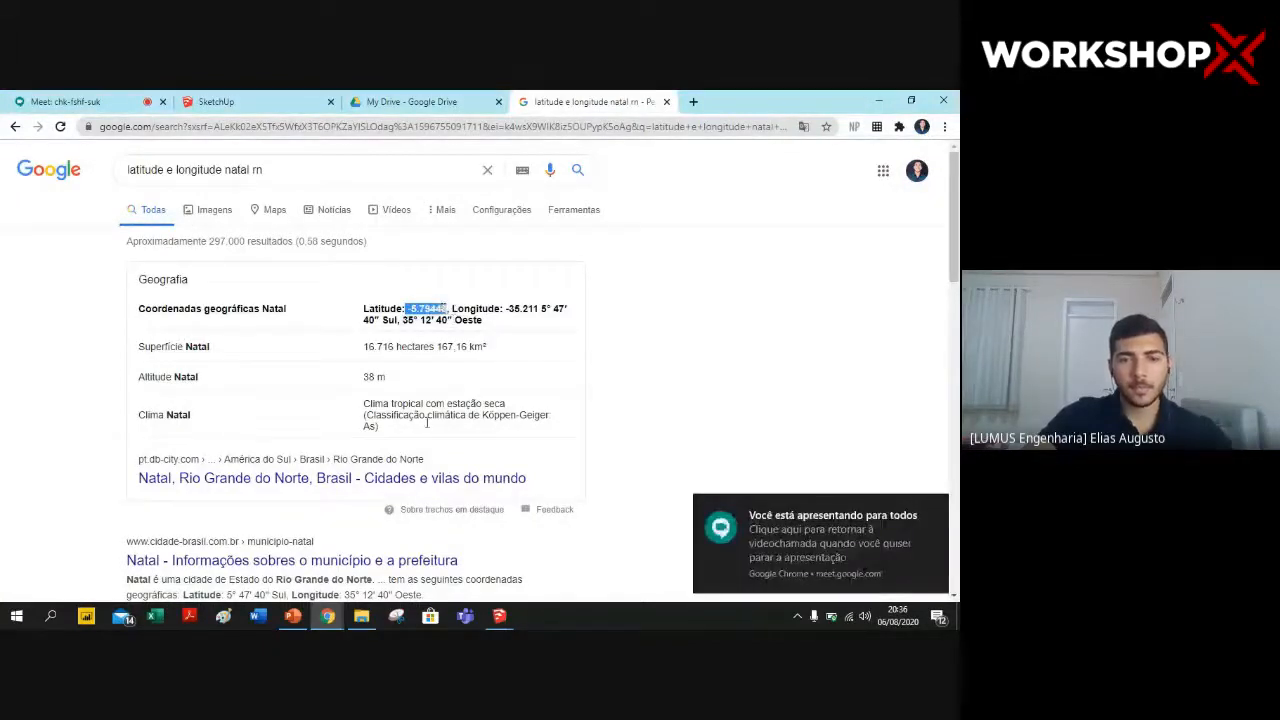
pyautogui.click(499, 615)
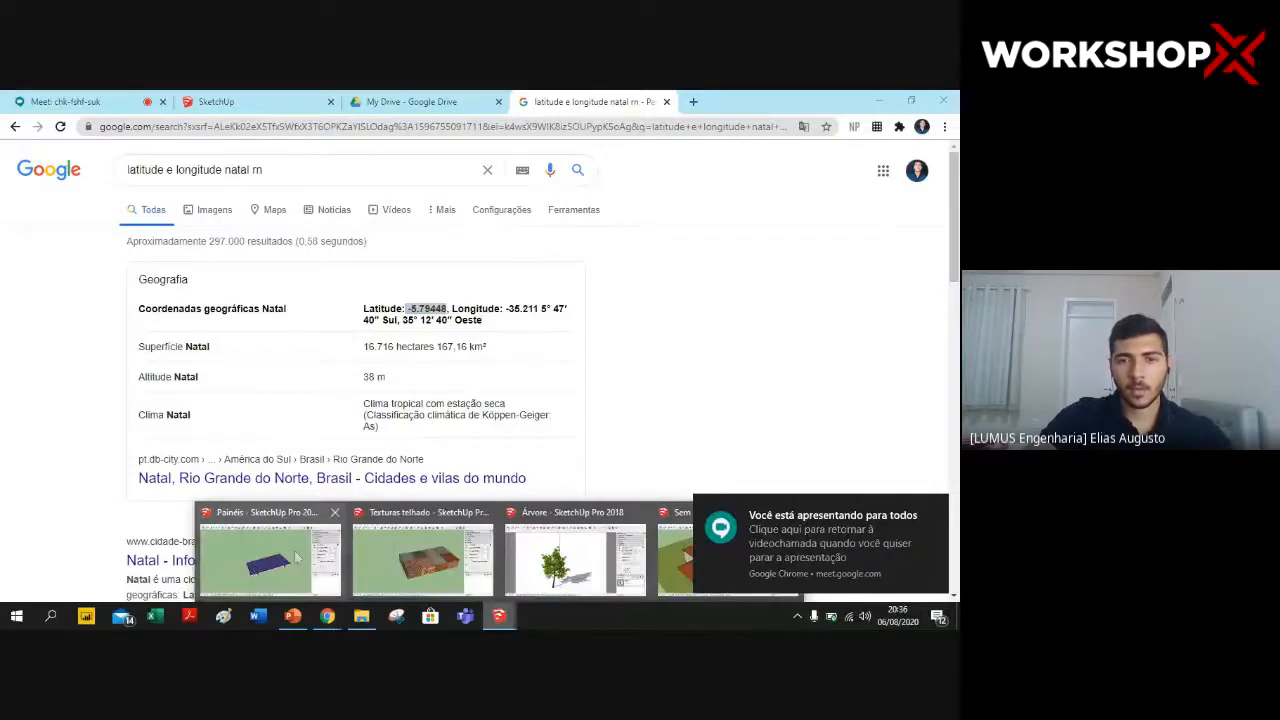
pyautogui.click(676, 560)
pyautogui.moveTo(197, 247); pyautogui.dragTo(124, 254)
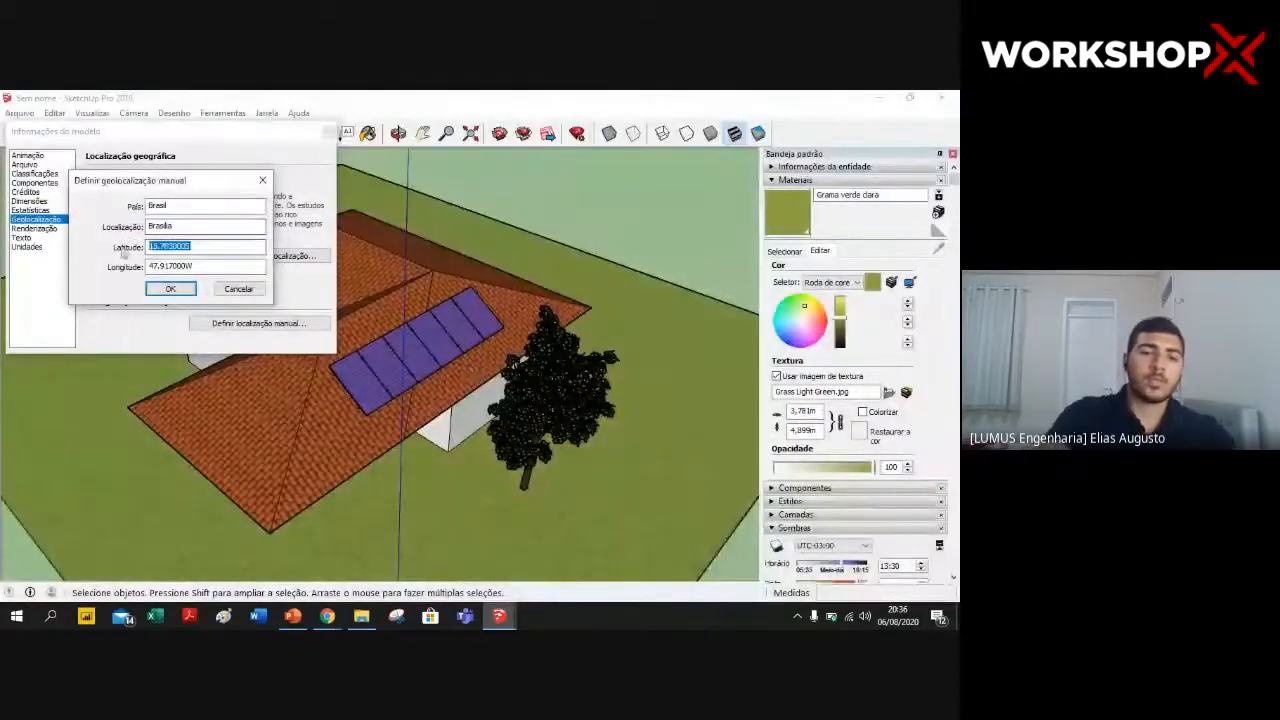
pyautogui.hotkey('ctrl', 'v')
# - Copy Natal's longitude, -35.211, from the Google result in Chrome, paste it as the model's longitude in SketchUp, and apply the manual location
pyautogui.click(327, 615)
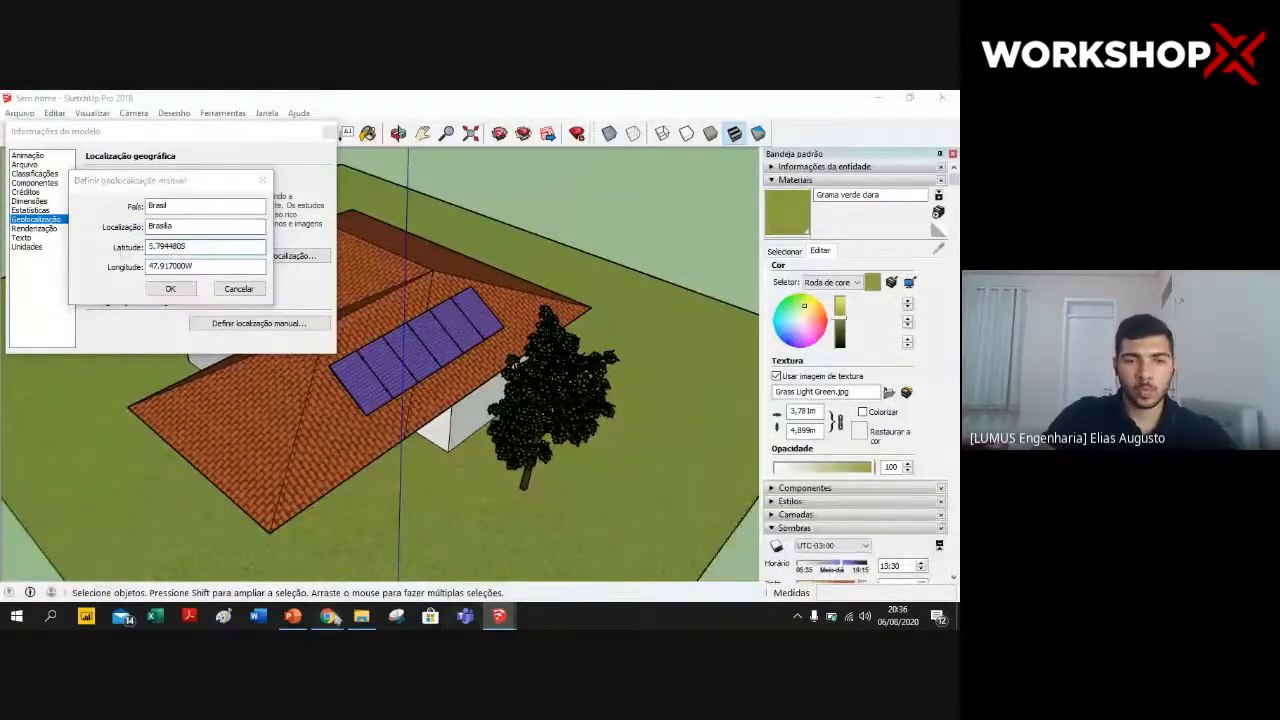
pyautogui.click(270, 565)
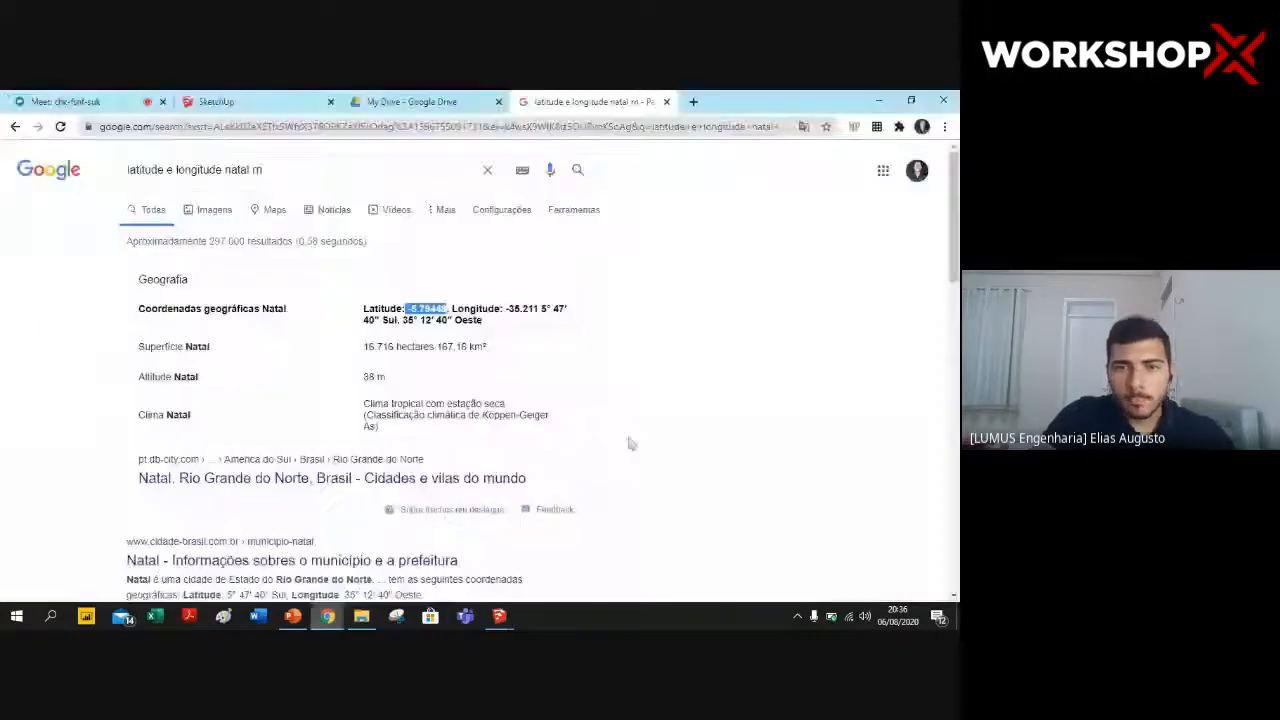
pyautogui.moveTo(506, 309); pyautogui.dragTo(543, 310)
pyautogui.hotkey('ctrl', 'c')
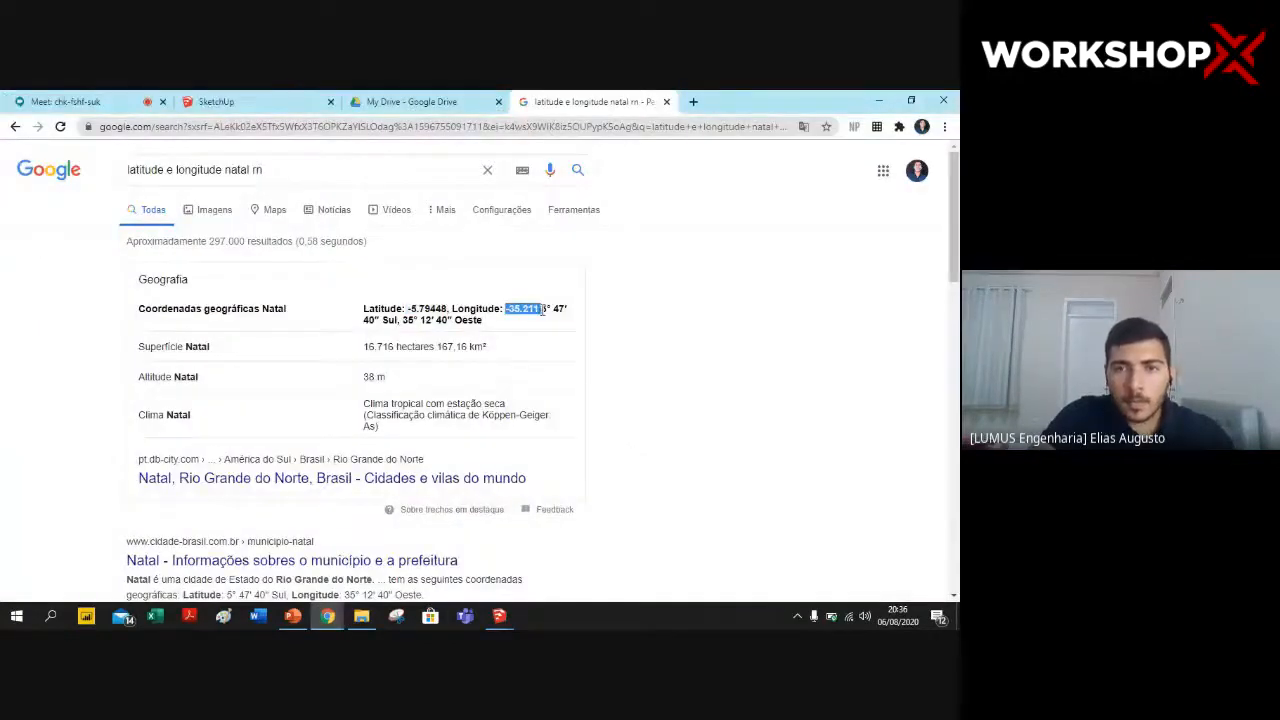
pyautogui.click(632, 337)
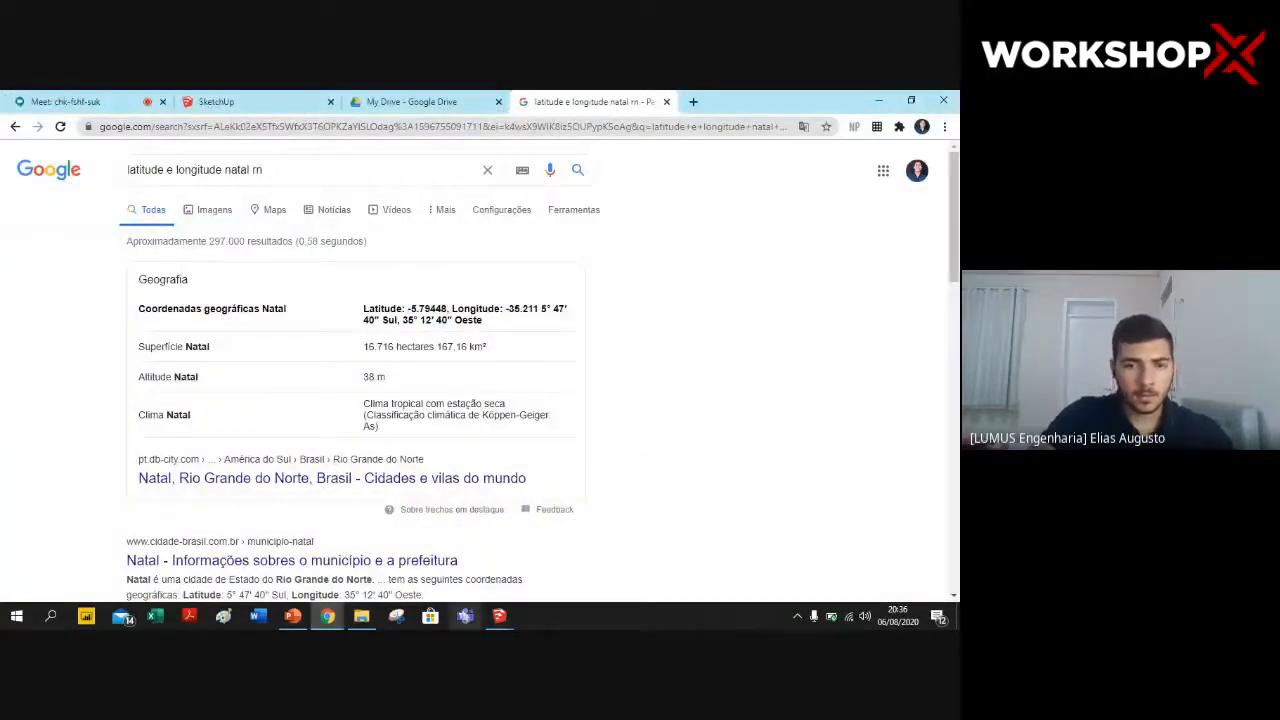
pyautogui.click(496, 615)
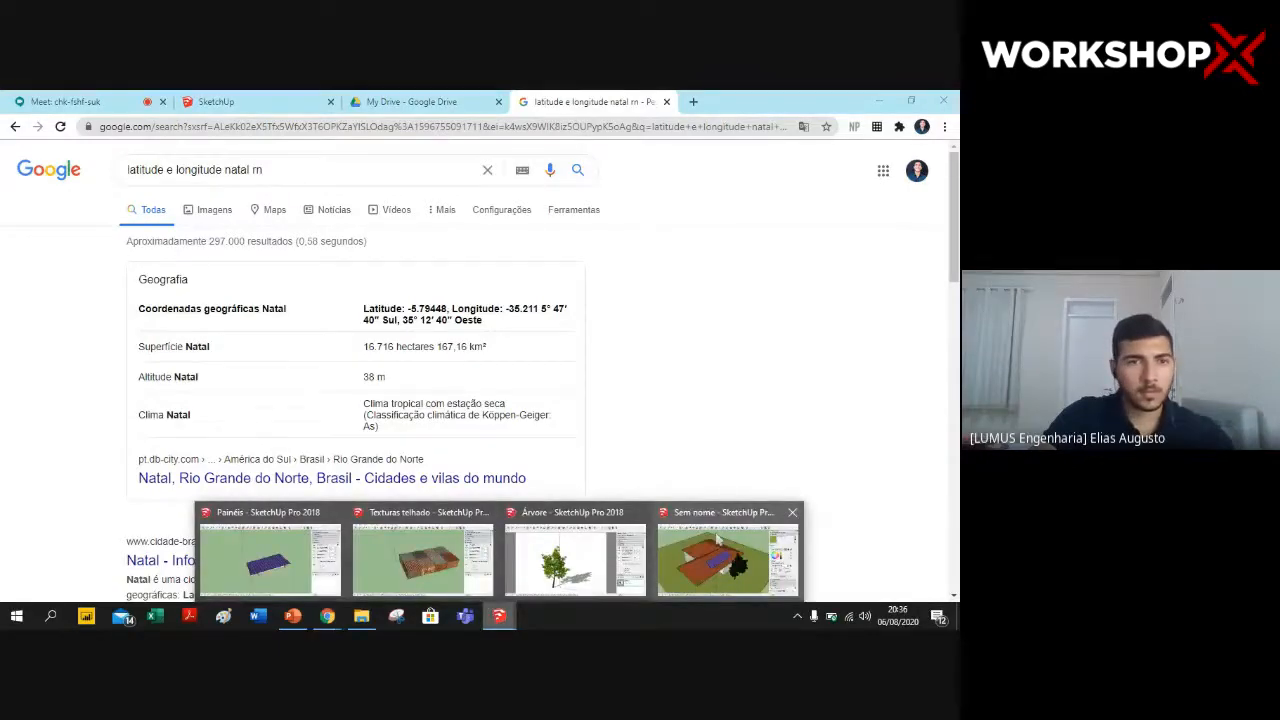
pyautogui.click(717, 540)
pyautogui.press('Tab')
pyautogui.hotkey('ctrl', 'v')
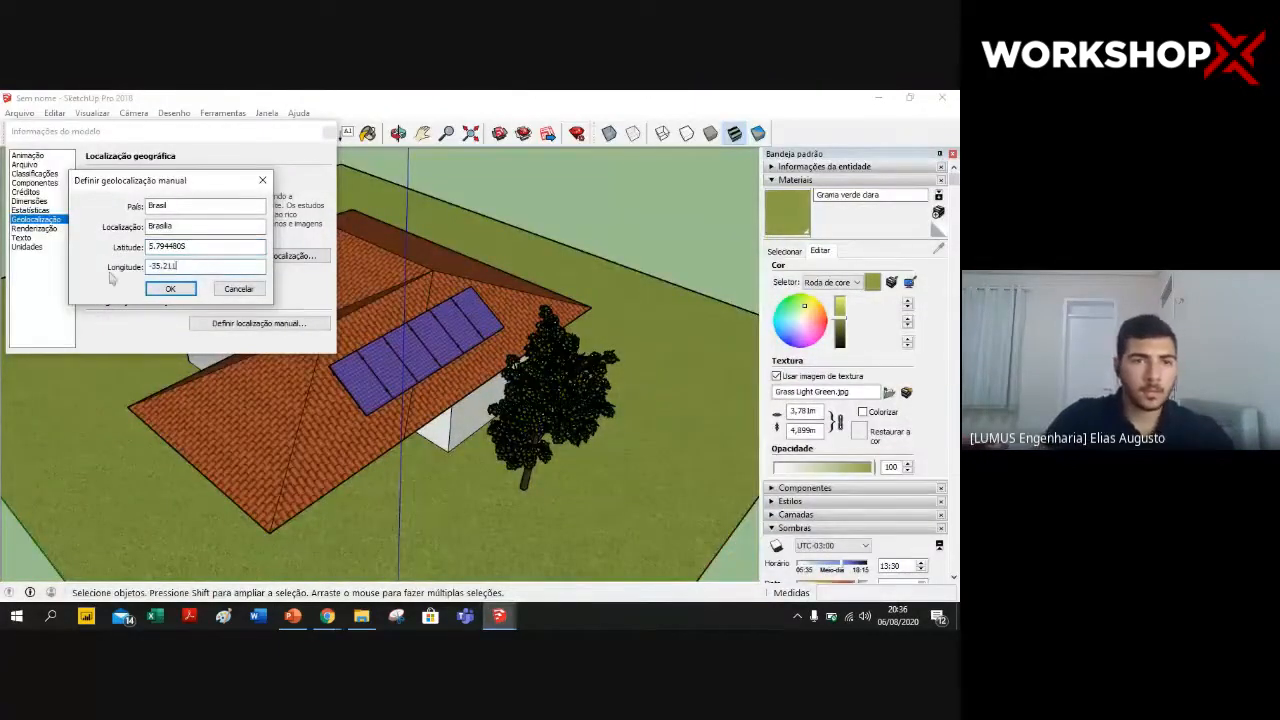
pyautogui.click(170, 288)
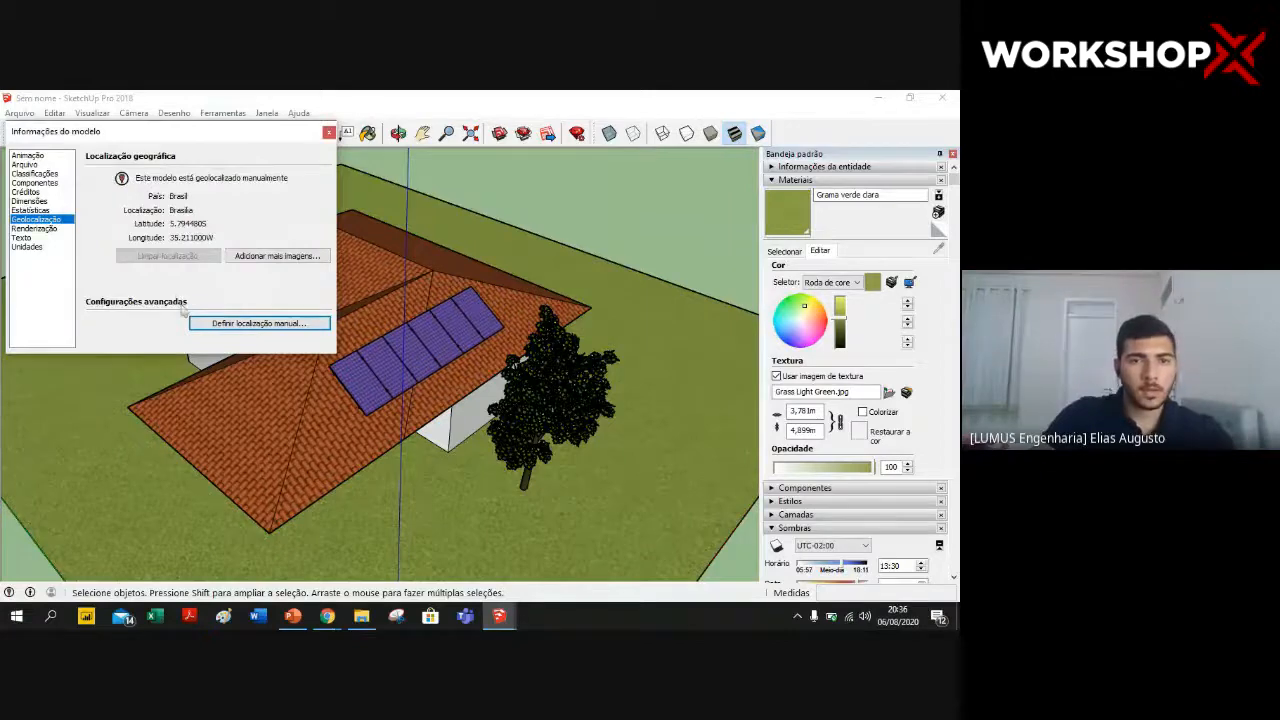
pyautogui.click(329, 134)
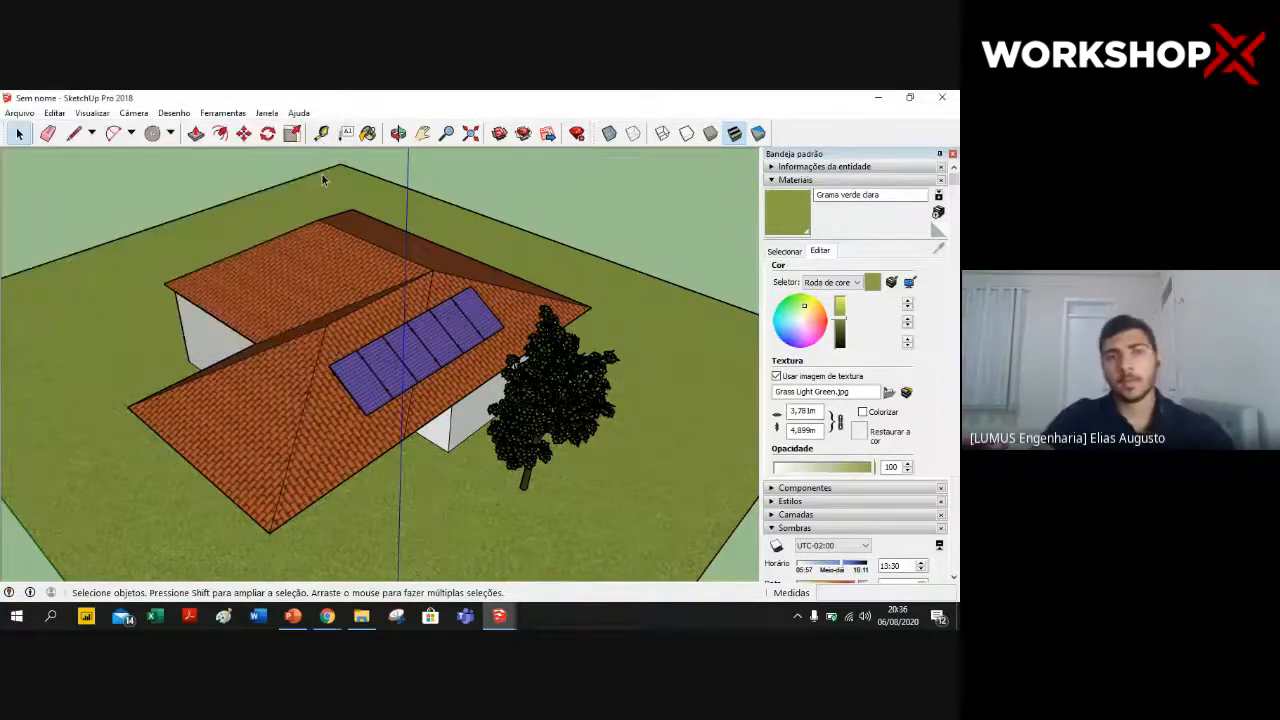
# - Set the model's solar north from a point on the grass beside the tree, directed toward the lot's far edge
pyautogui.click(490, 369)
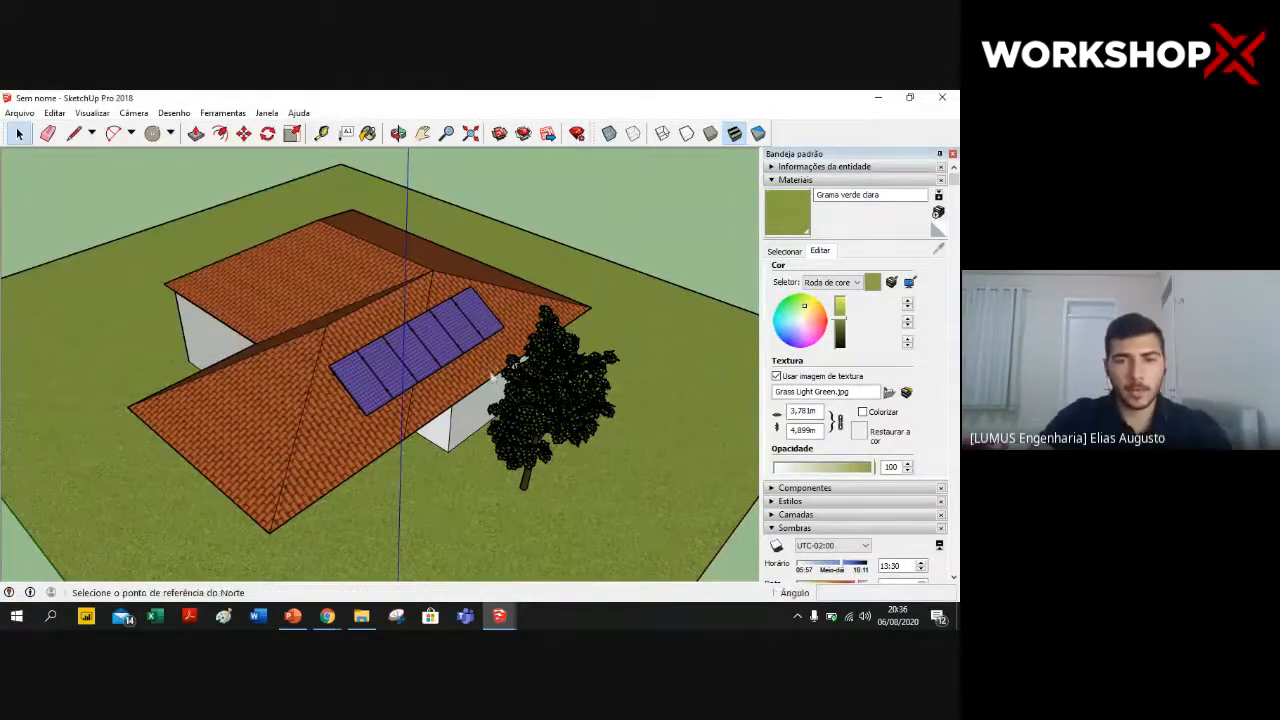
pyautogui.click(669, 477)
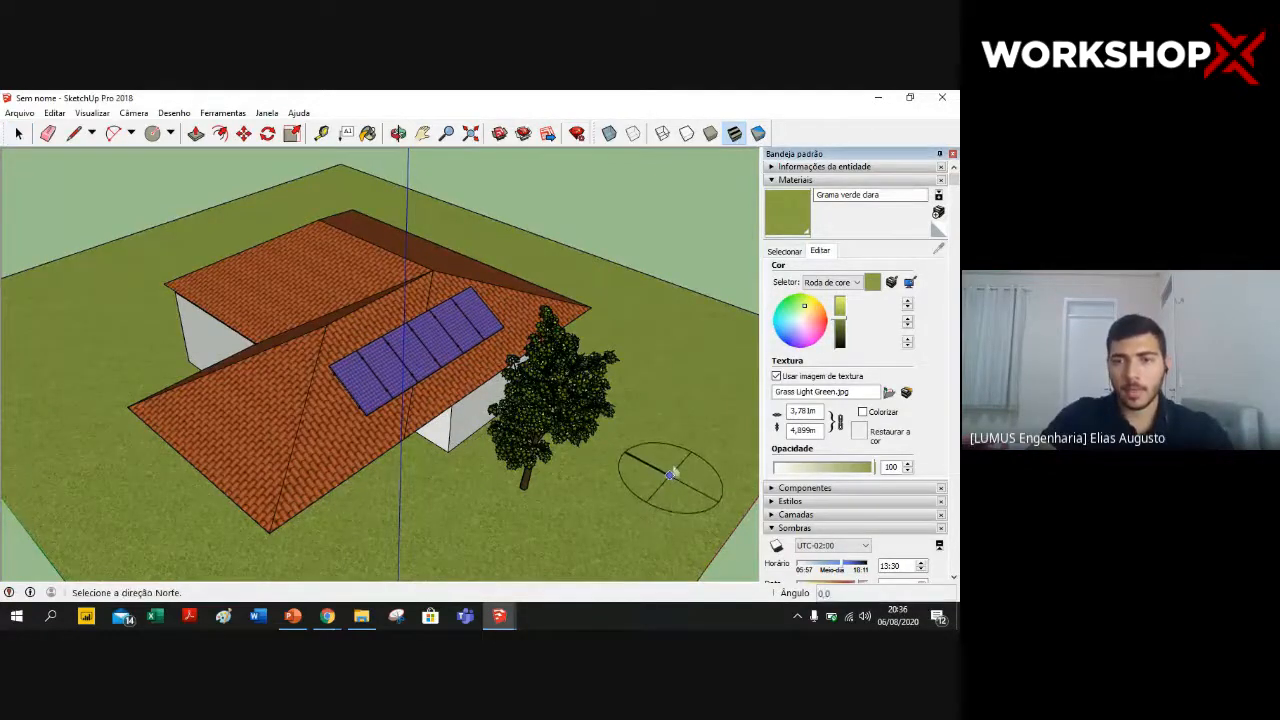
pyautogui.click(712, 412)
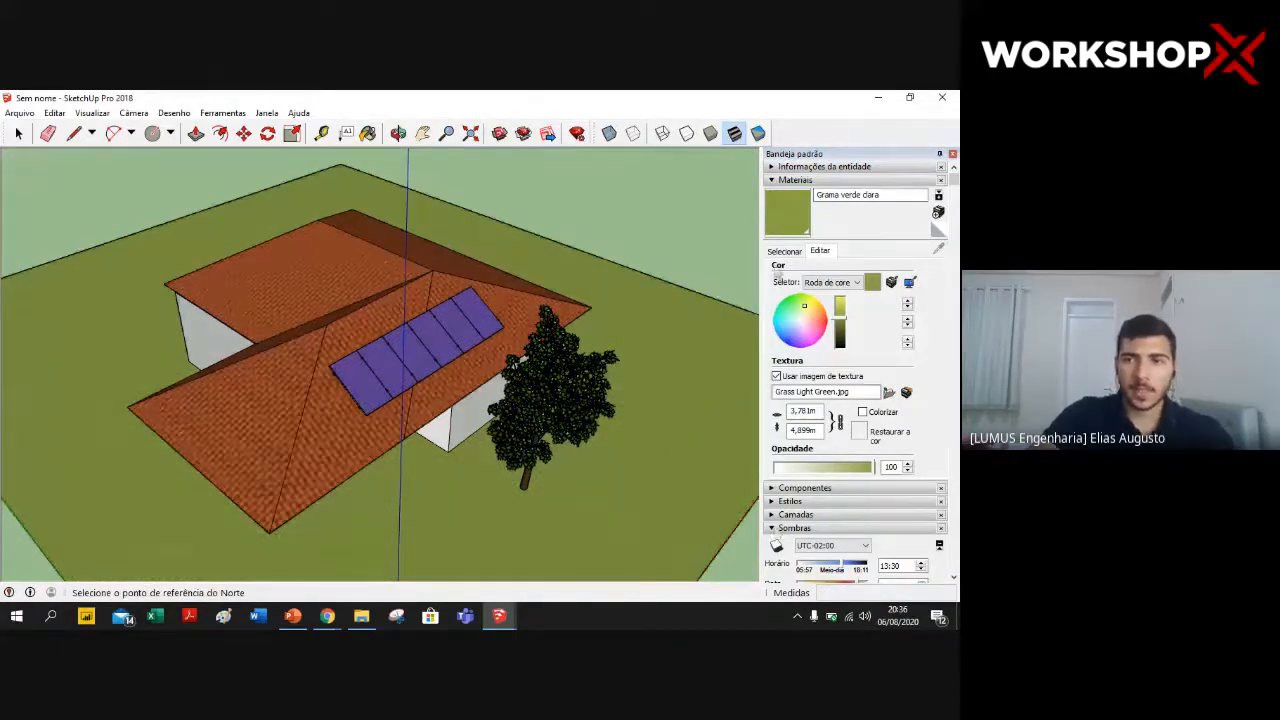
# - Set the shadow settings to light 90 and dark 7, and enable using the sun for shading
pyautogui.click(775, 181)
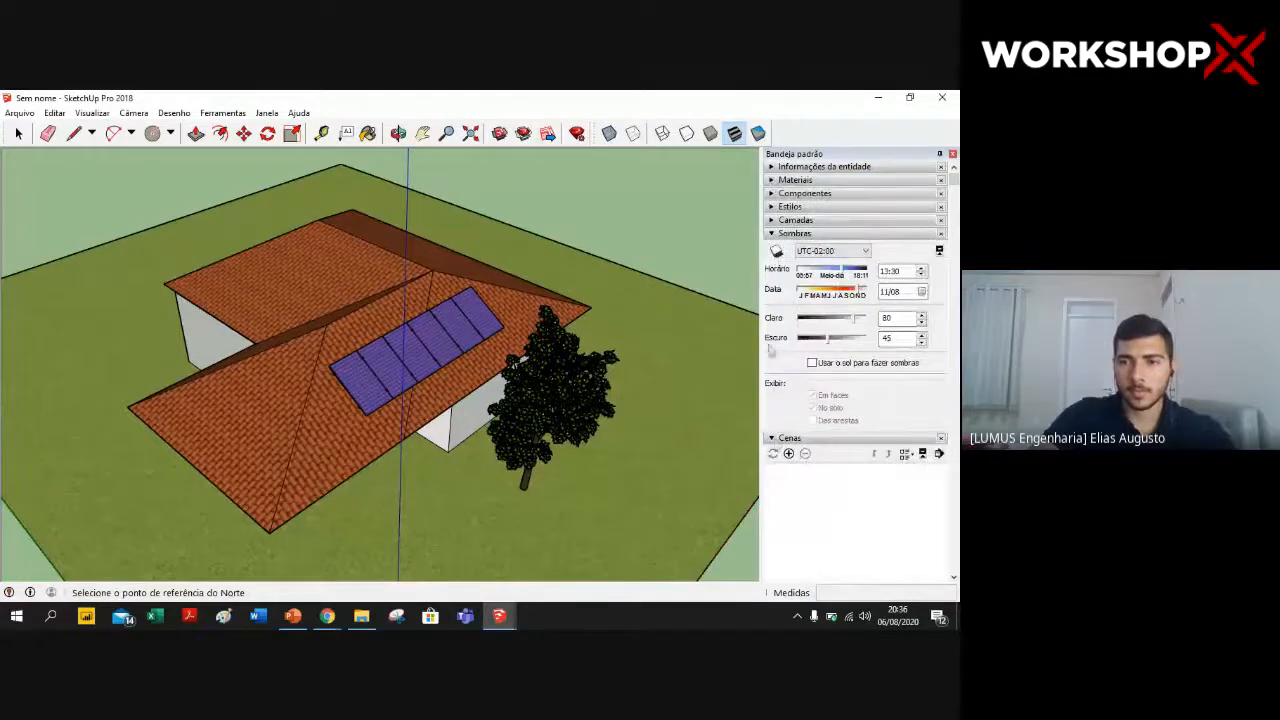
pyautogui.moveTo(827, 339); pyautogui.dragTo(863, 321)
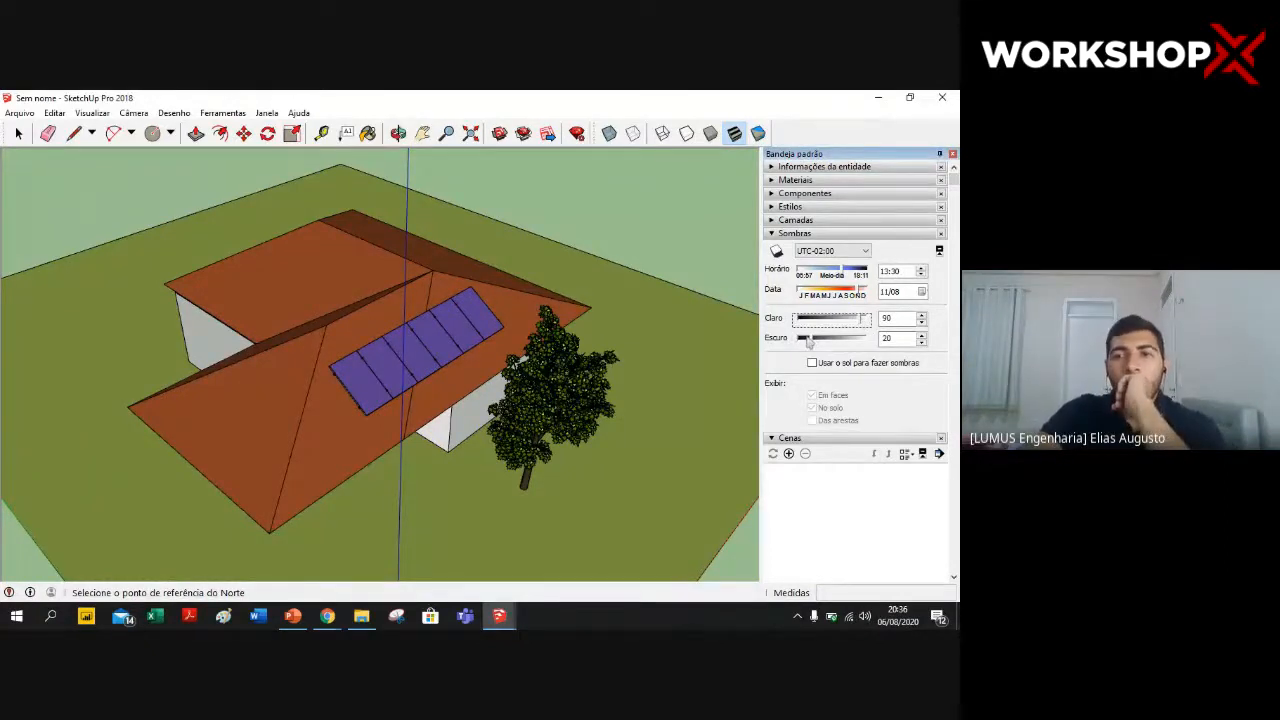
pyautogui.moveTo(808, 341); pyautogui.dragTo(800, 340)
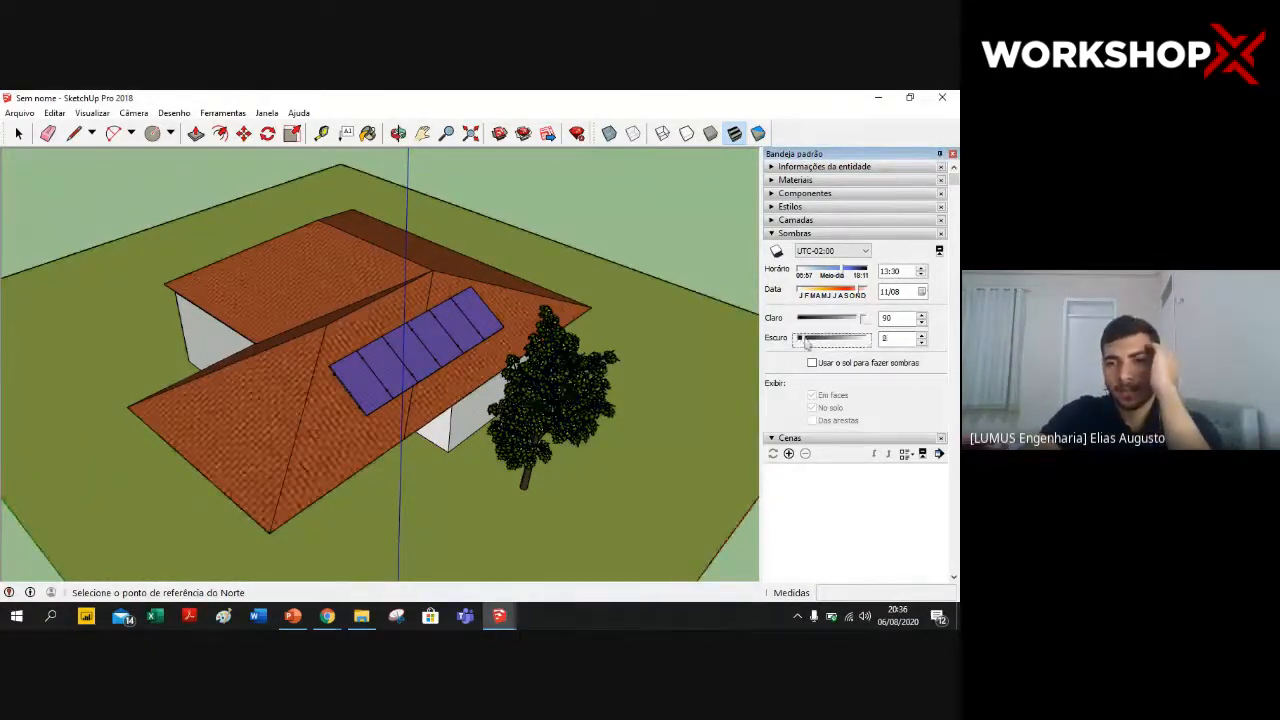
pyautogui.click(812, 362)
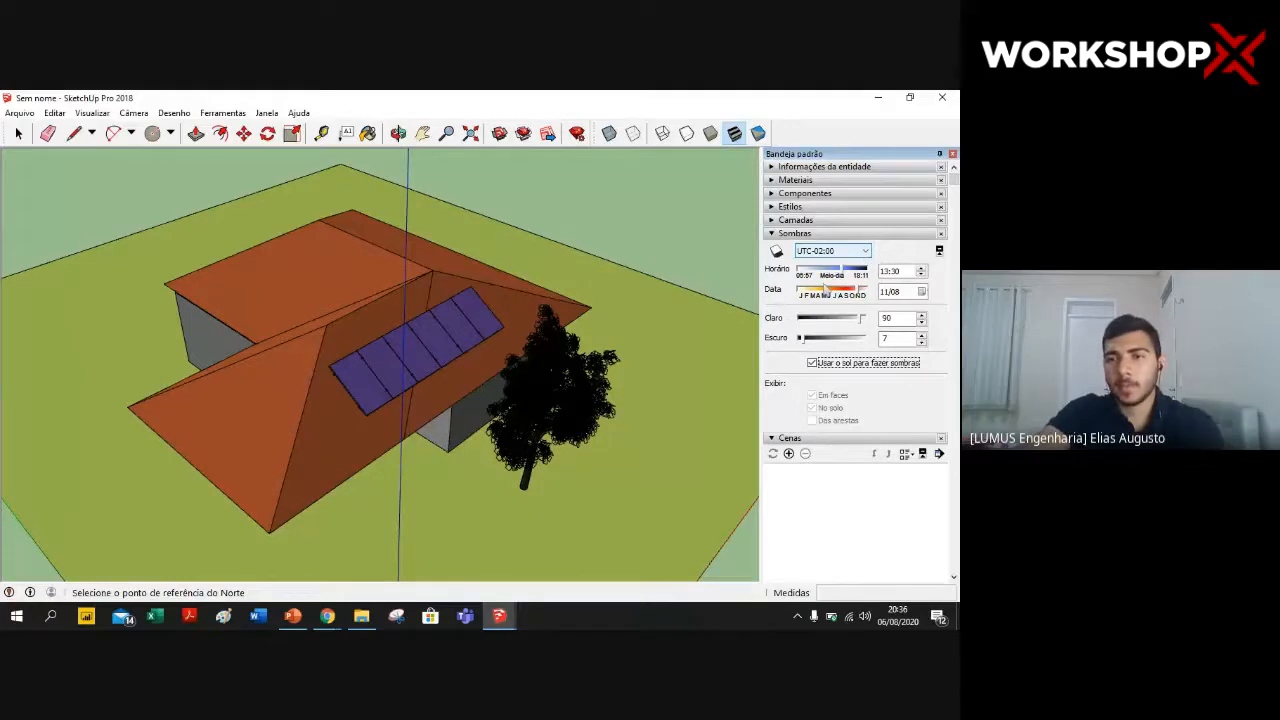
# - Set the shadow time zone to UTC-03:00 and turn on shadows for the model
pyautogui.click(832, 251)
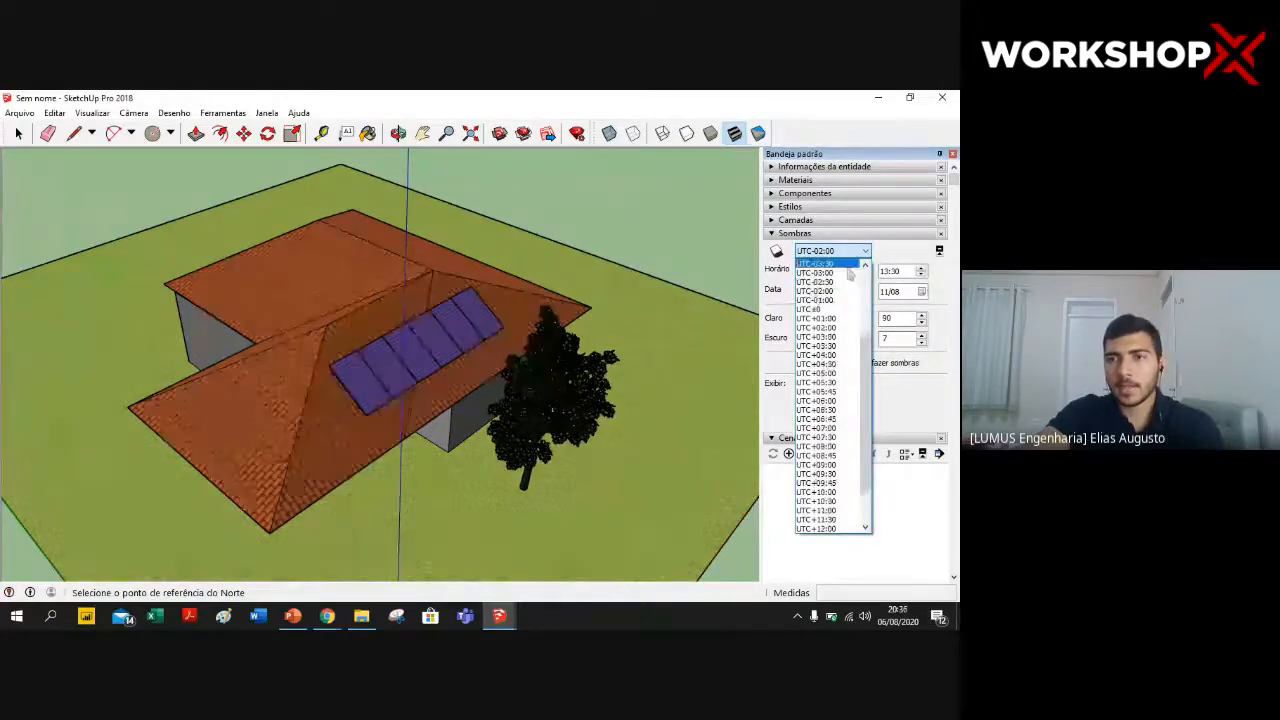
pyautogui.click(835, 273)
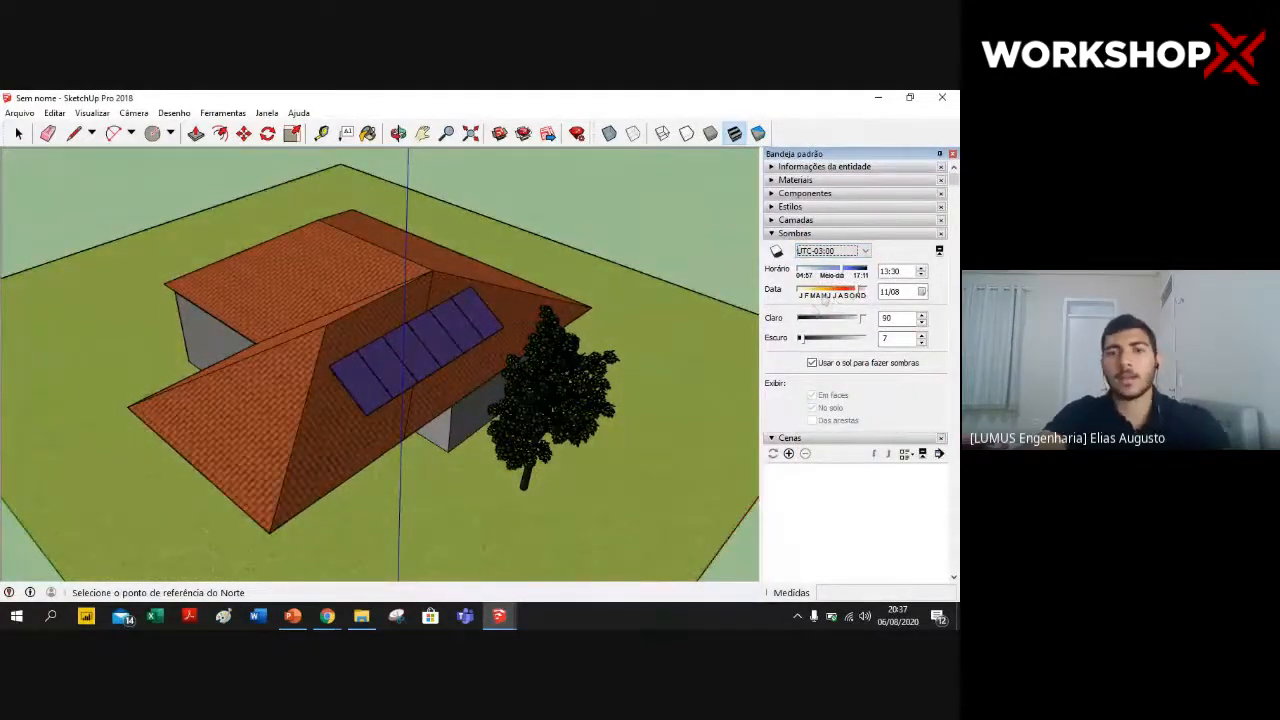
pyautogui.scroll(-3, 462, 298)
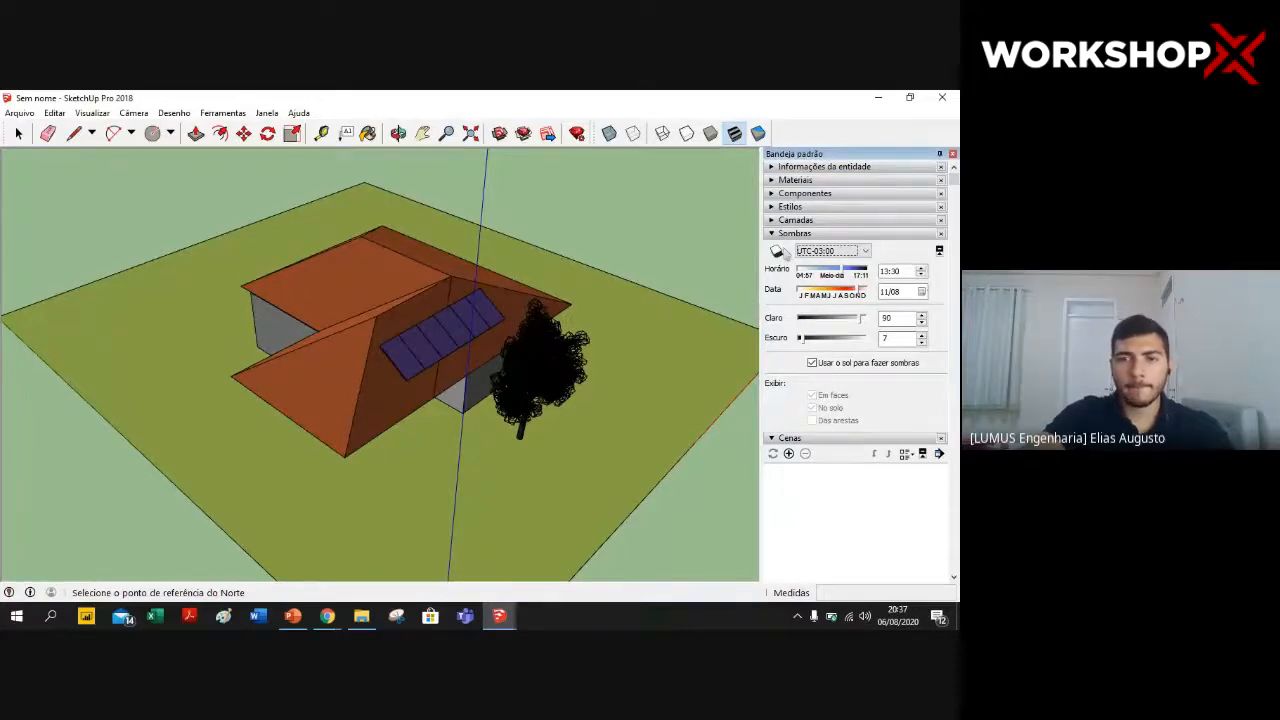
pyautogui.click(777, 251)
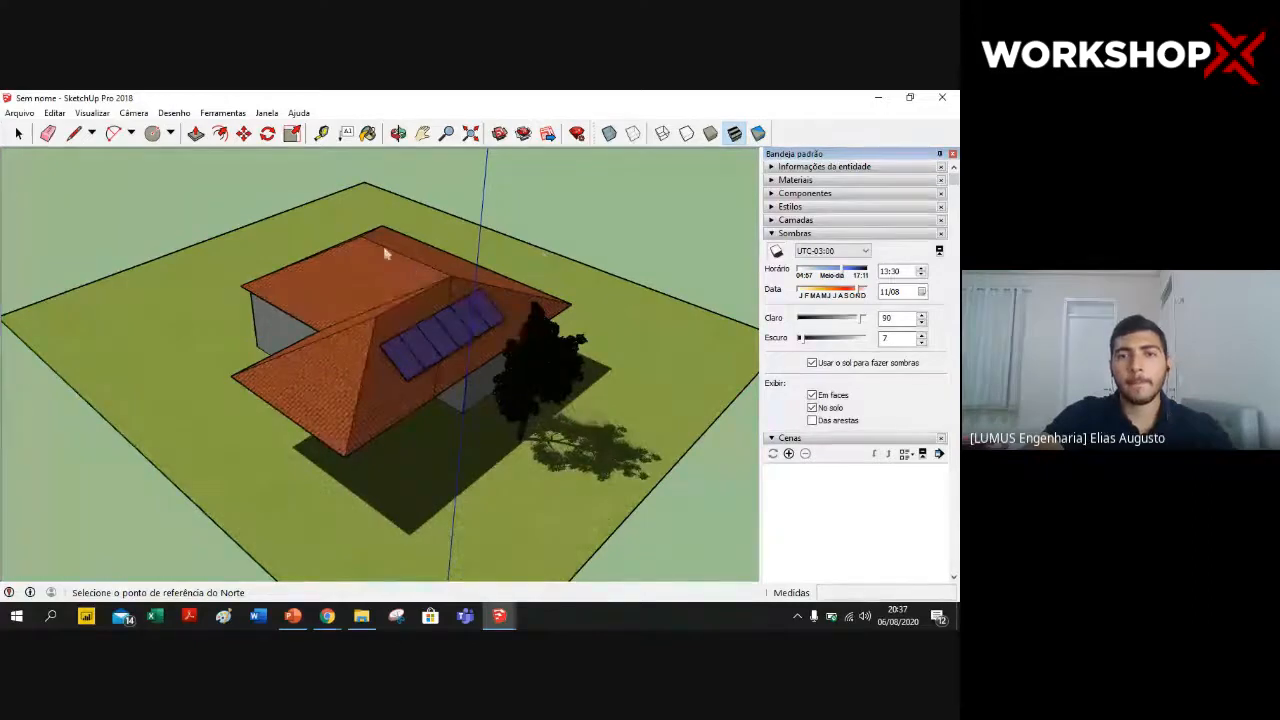
# - Examine the house and tree shadows through the day, moving the time to 07:08 and back to 13:35
pyautogui.moveTo(594, 240); pyautogui.dragTo(638, 252, button='middle')
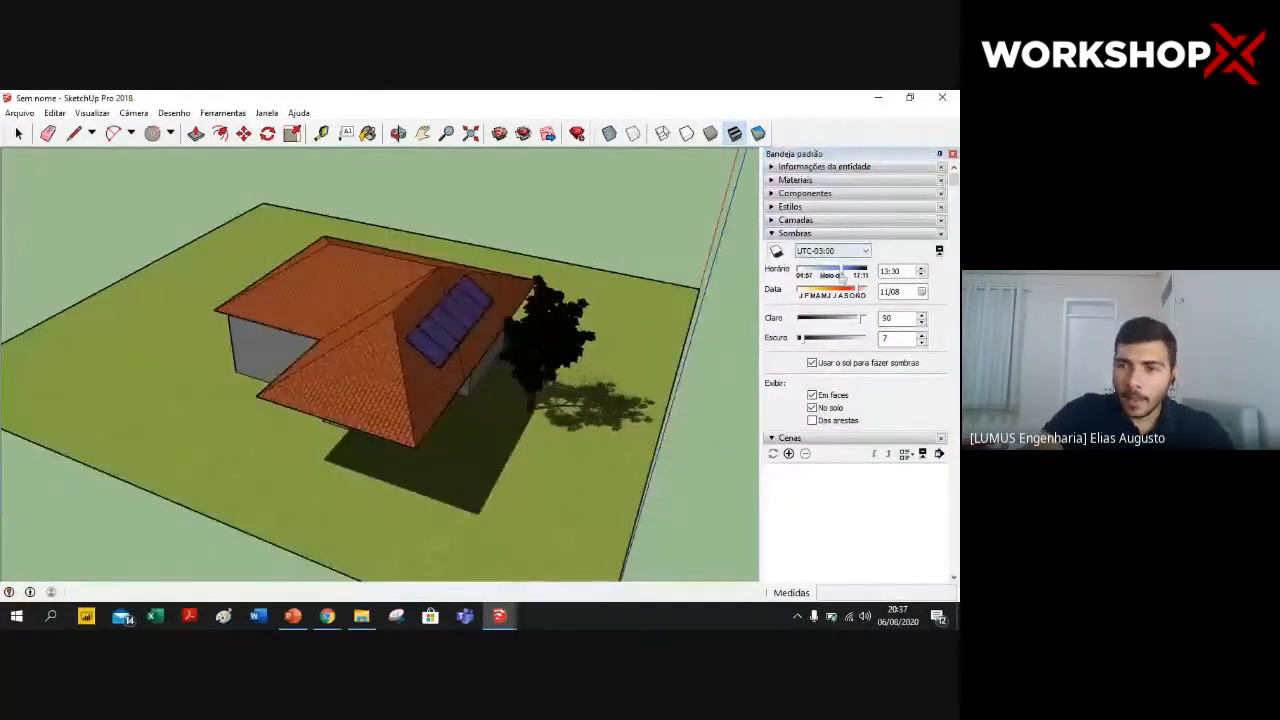
pyautogui.moveTo(843, 271); pyautogui.dragTo(814, 280)
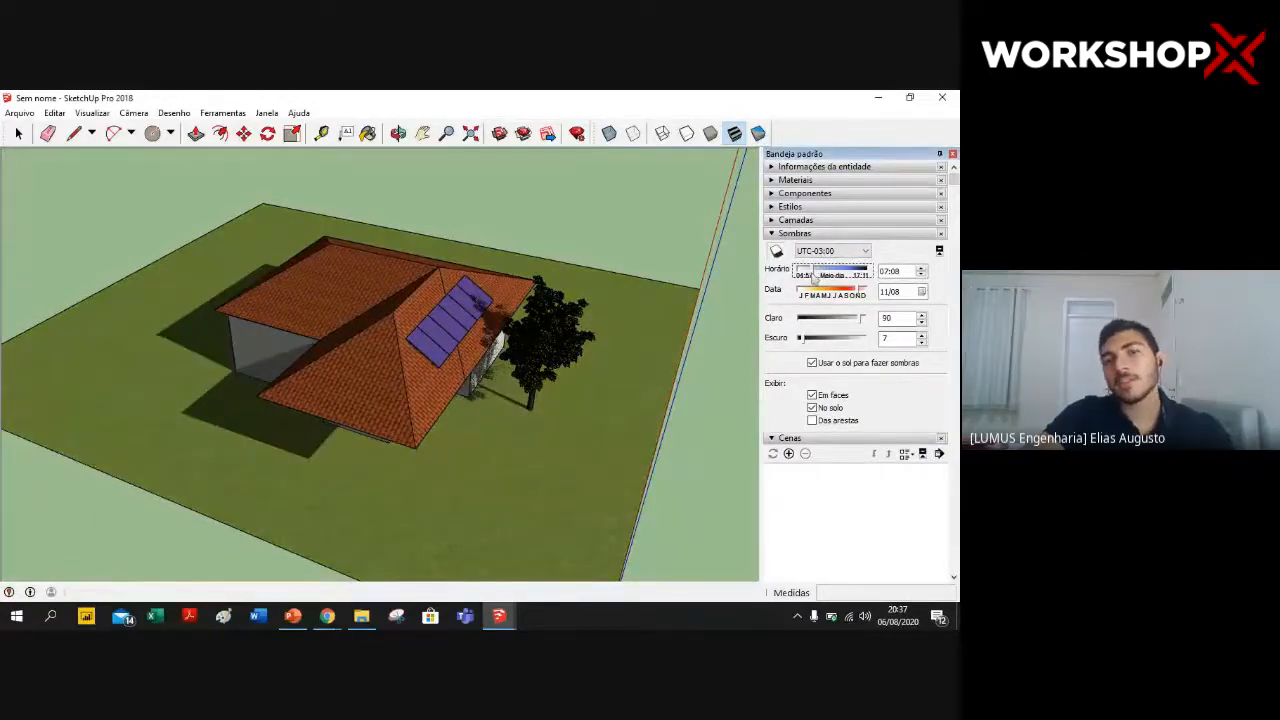
pyautogui.moveTo(814, 280); pyautogui.dragTo(849, 282)
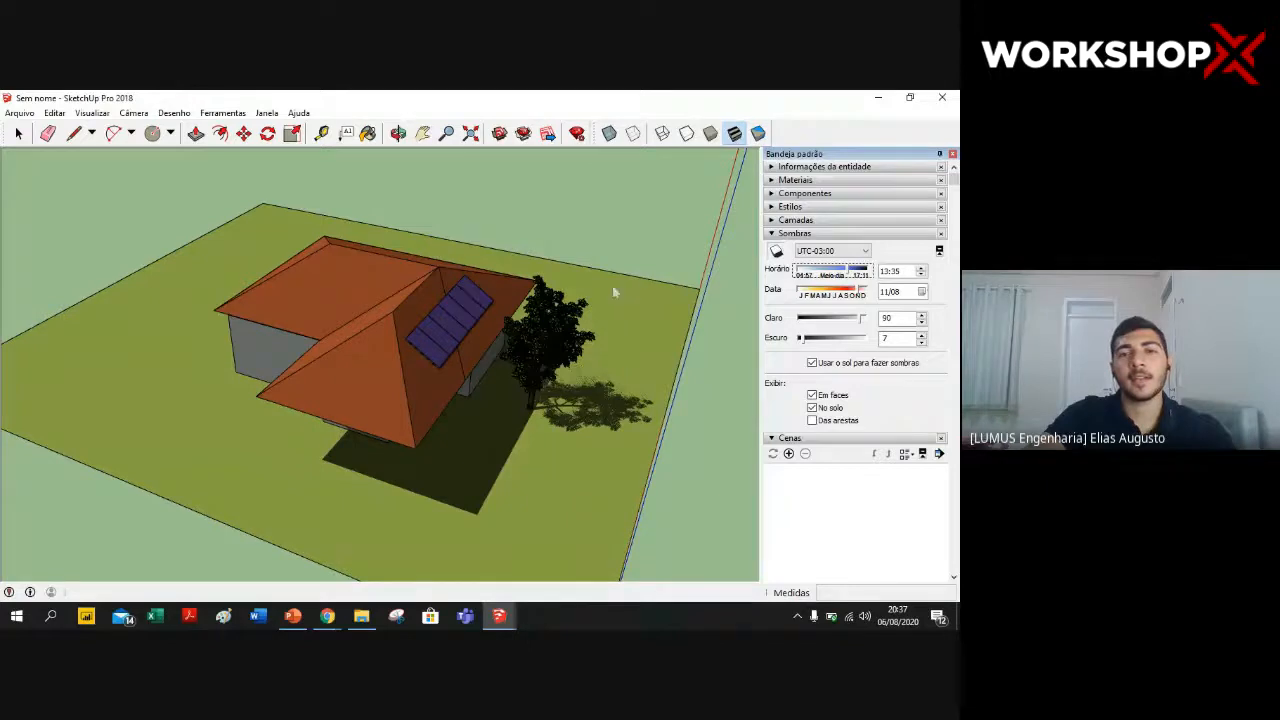
# - View the shadows across the year, changing the date to 07/30 and finally to 02/16
pyautogui.press('o')
pyautogui.moveTo(560, 274); pyautogui.dragTo(494, 277)
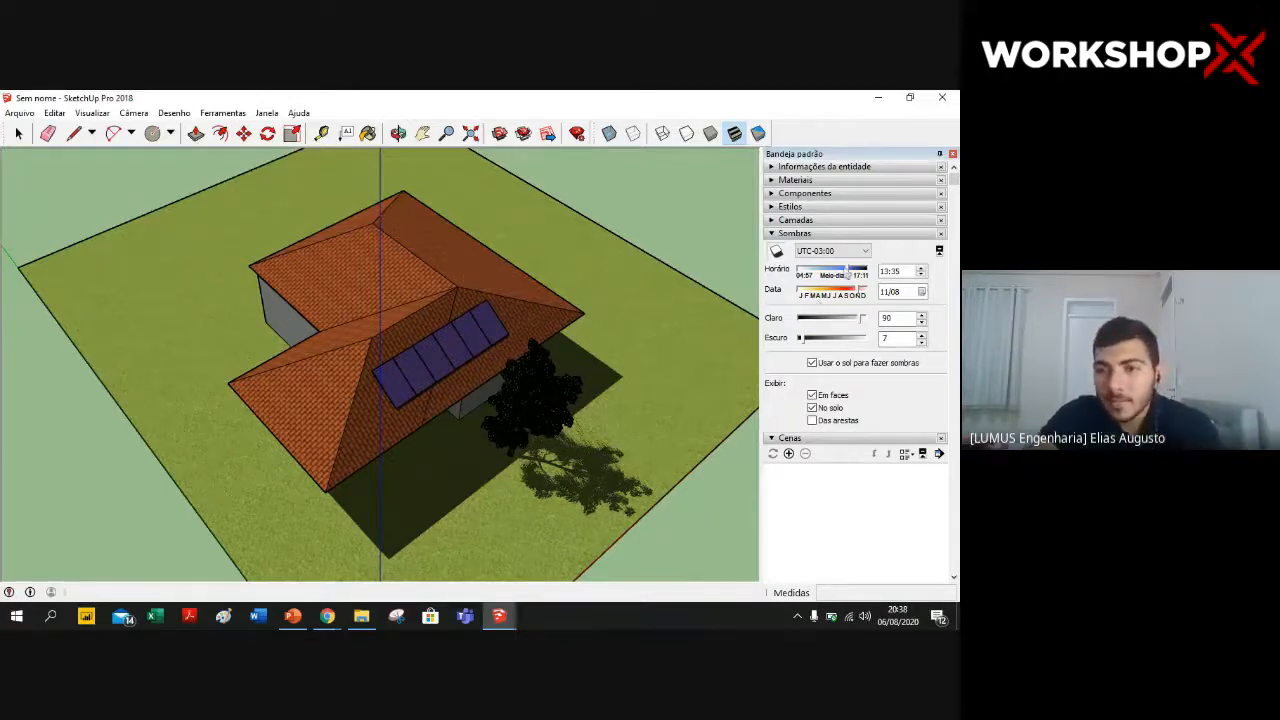
pyautogui.moveTo(854, 293); pyautogui.dragTo(829, 297)
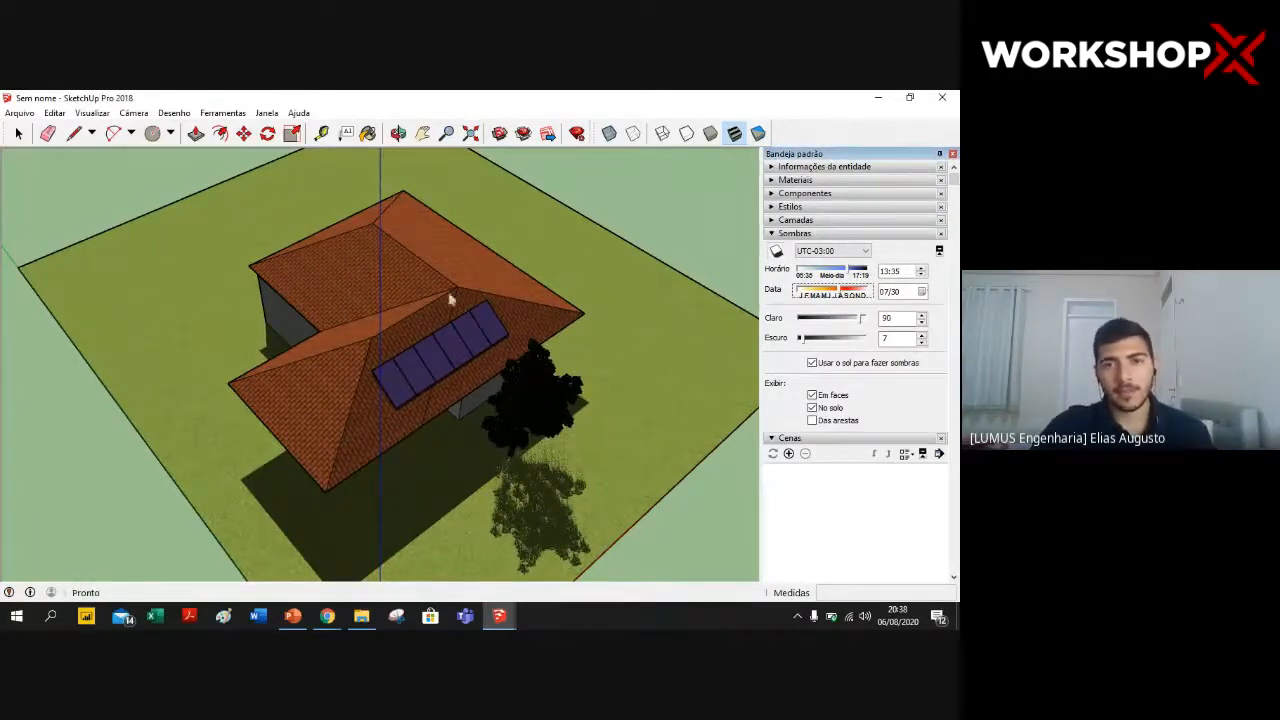
pyautogui.moveTo(853, 298); pyautogui.dragTo(810, 298)
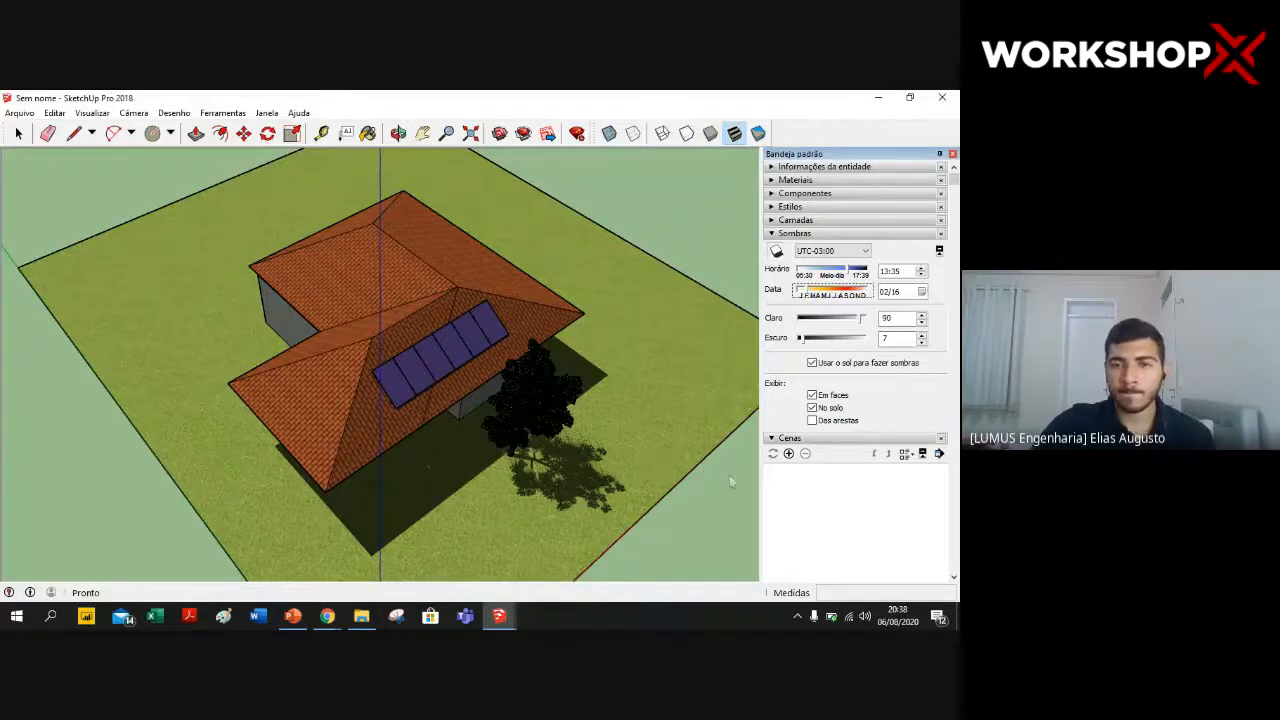
# - Move the shadow time to 06:39 to check the tree's shade on the panels, and finish at 14:50
pyautogui.moveTo(849, 271); pyautogui.dragTo(848, 273)
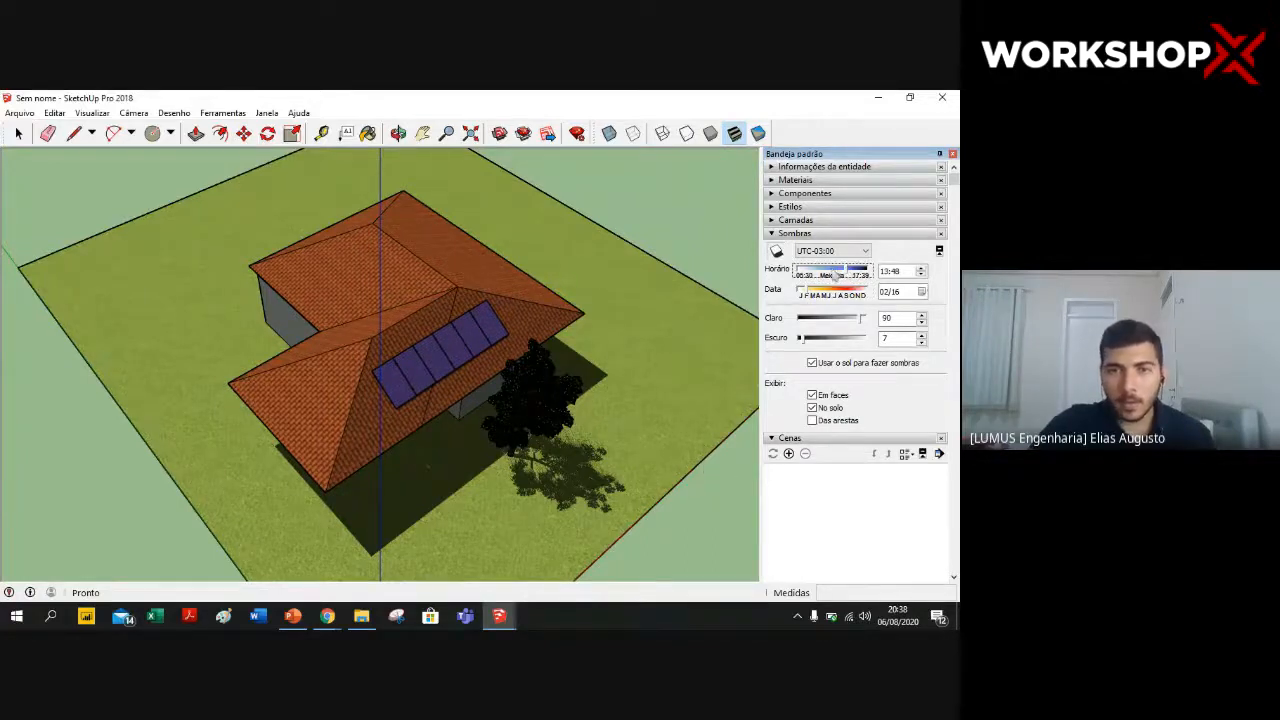
pyautogui.moveTo(836, 275); pyautogui.dragTo(801, 277)
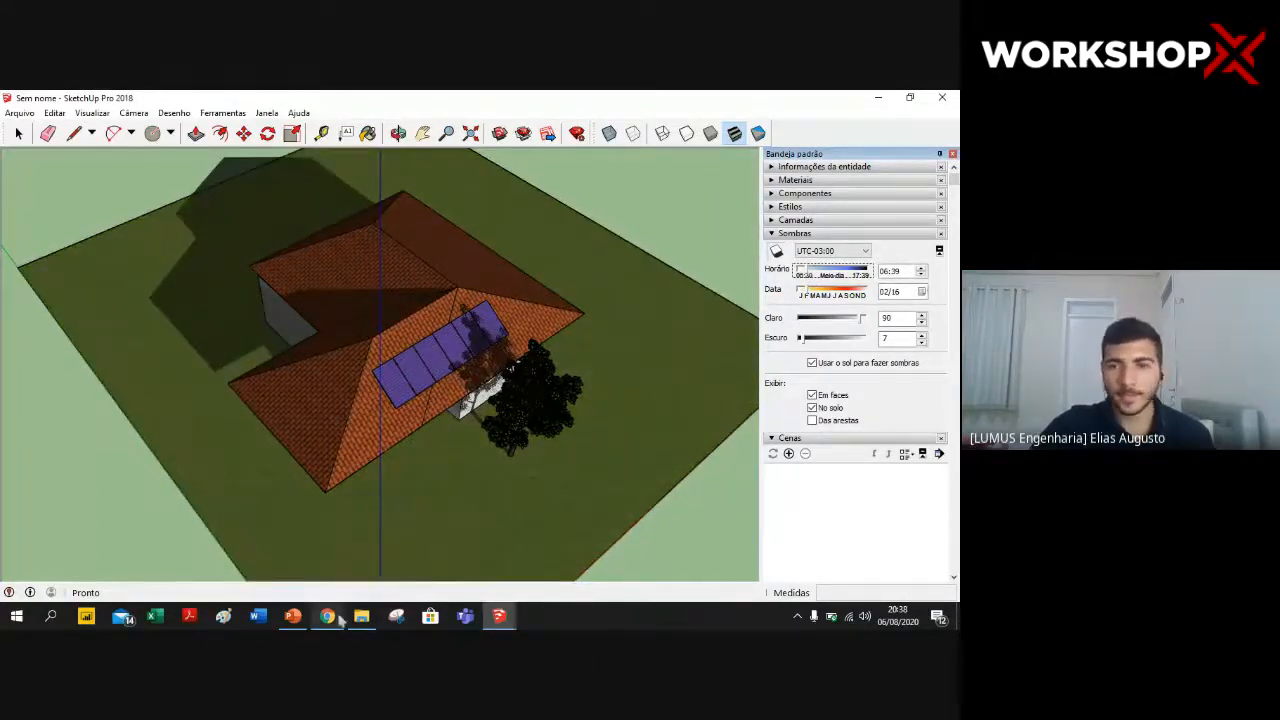
pyautogui.moveTo(801, 276); pyautogui.dragTo(856, 274)
# - Switch to Chrome to check the Google Meet call, and return to the house model in SketchUp
pyautogui.moveTo(325, 620)
pyautogui.click(250, 560)
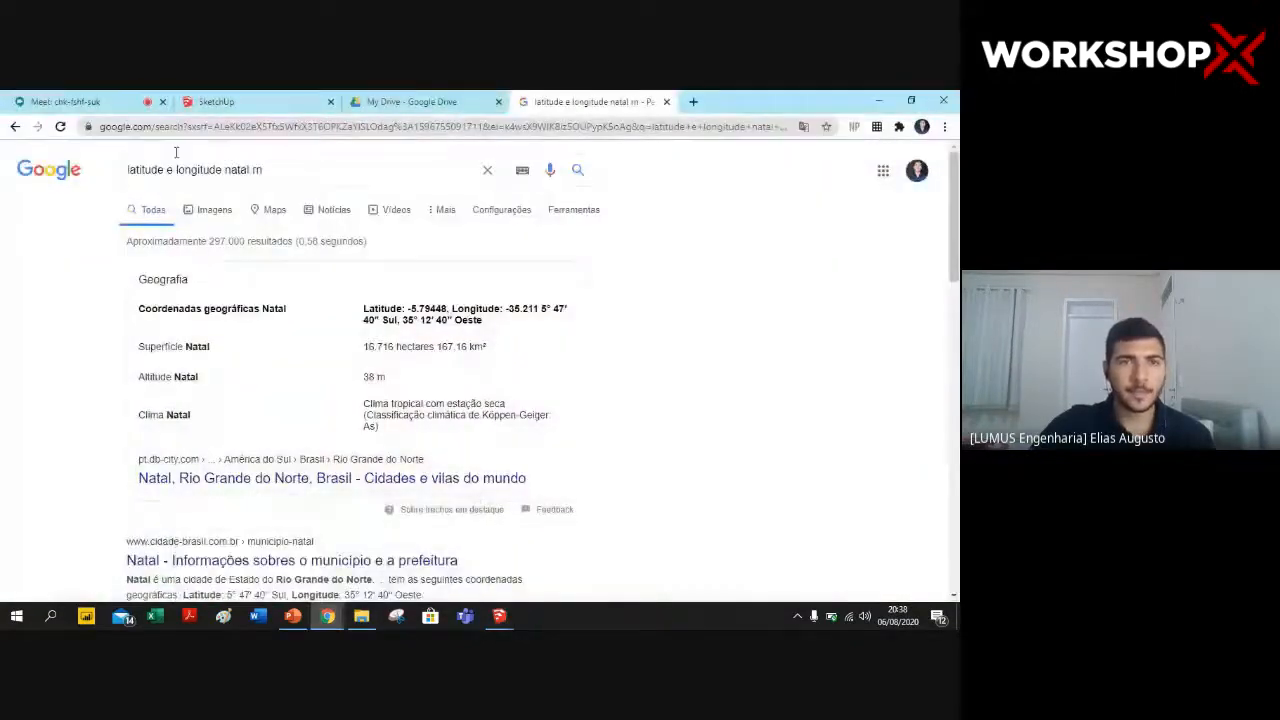
pyautogui.click(65, 101)
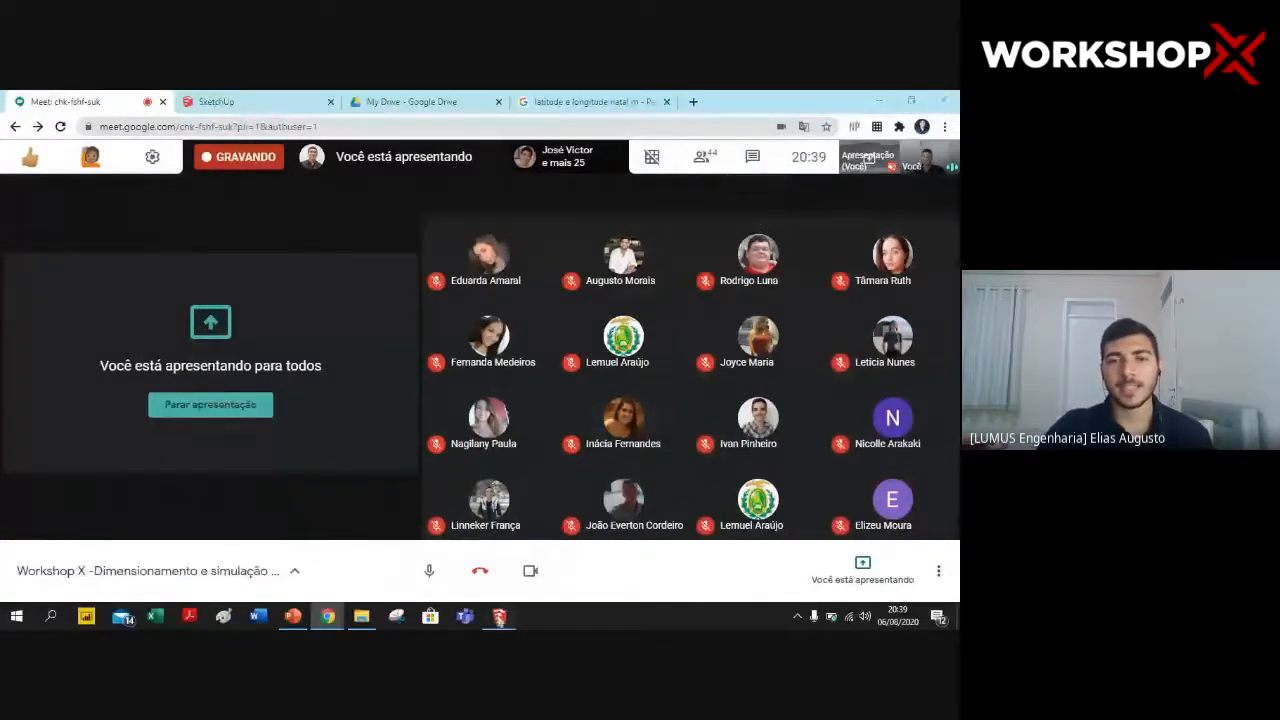
pyautogui.moveTo(499, 615)
pyautogui.click(712, 556)
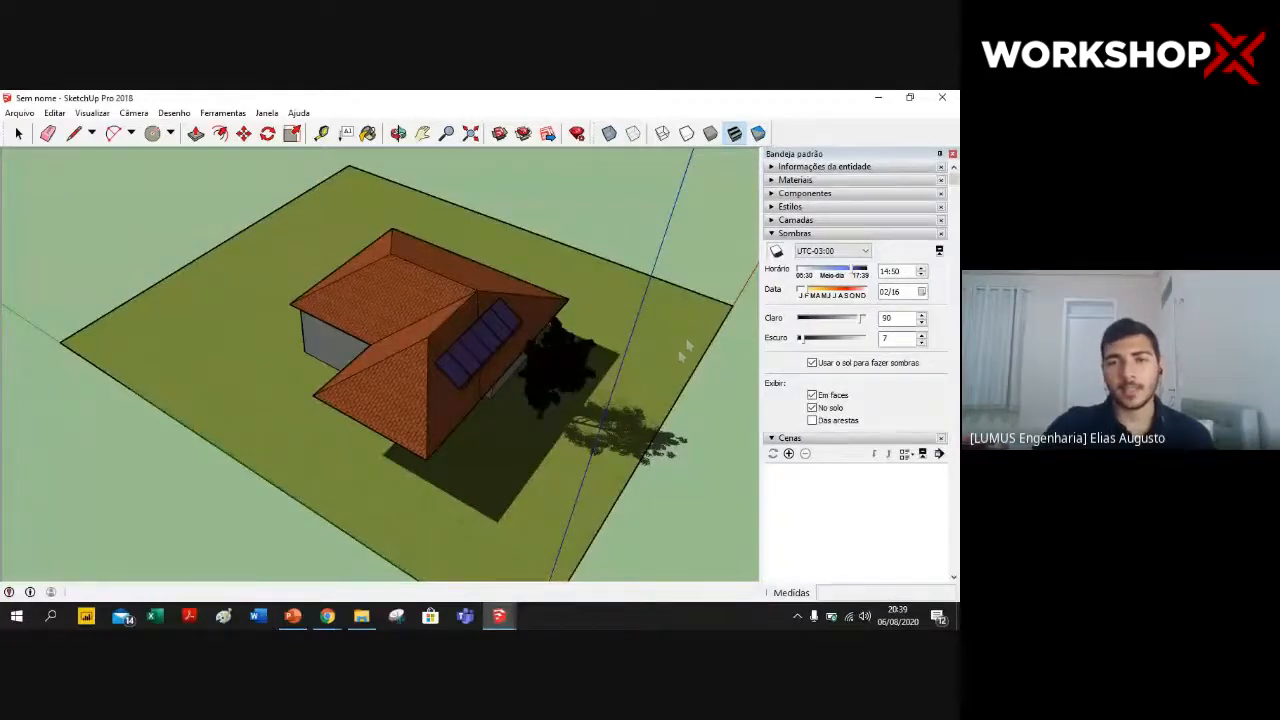
pyautogui.press('o')
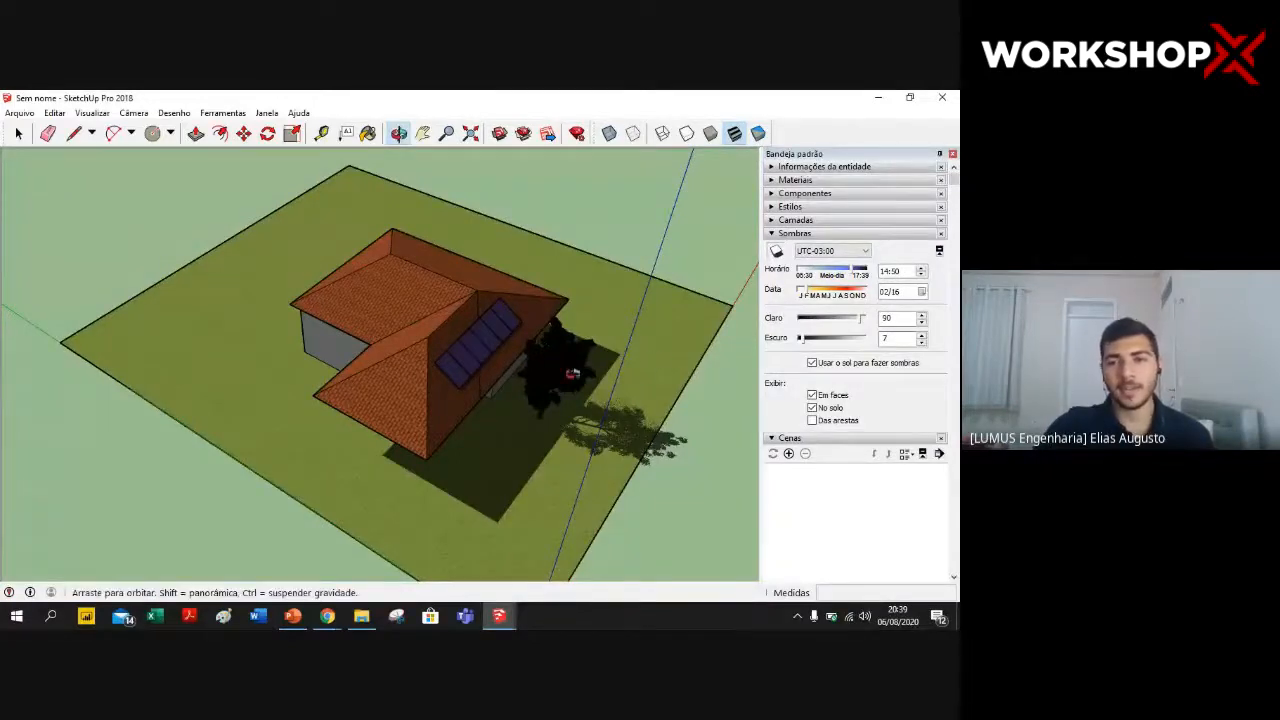
pyautogui.moveTo(573, 375); pyautogui.dragTo(521, 398)
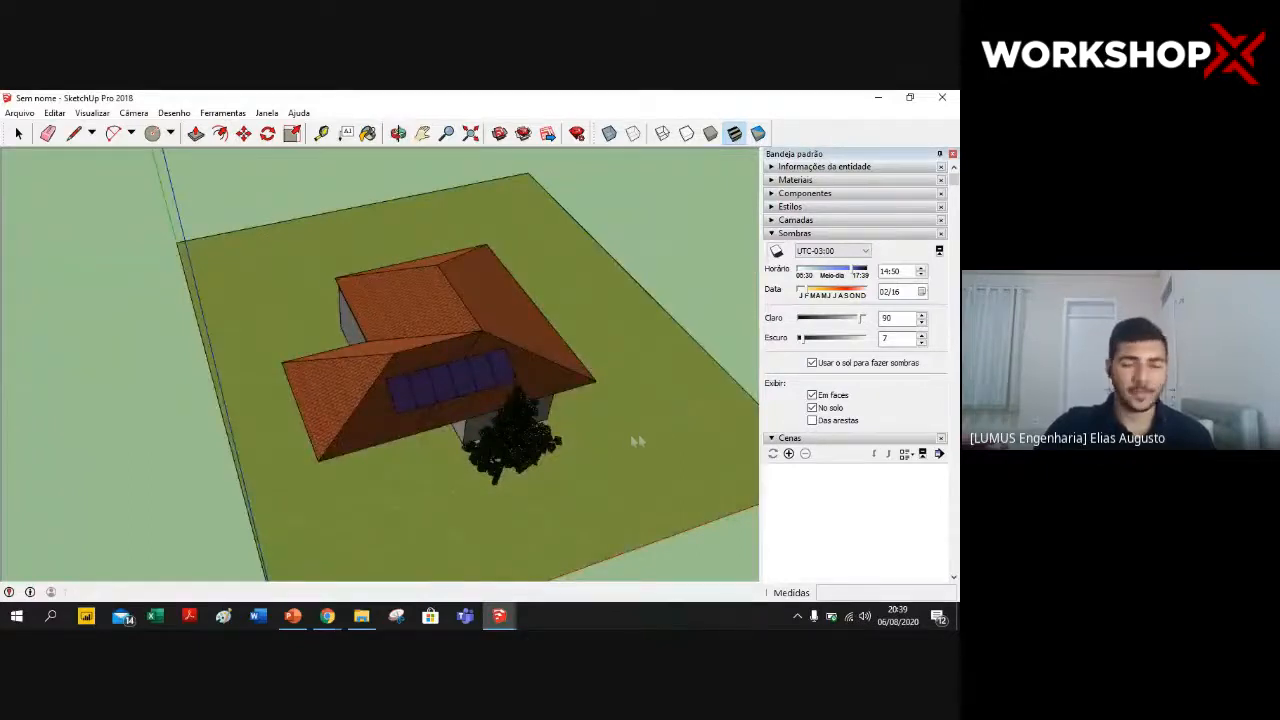
pyautogui.moveTo(622, 440); pyautogui.dragTo(597, 449)
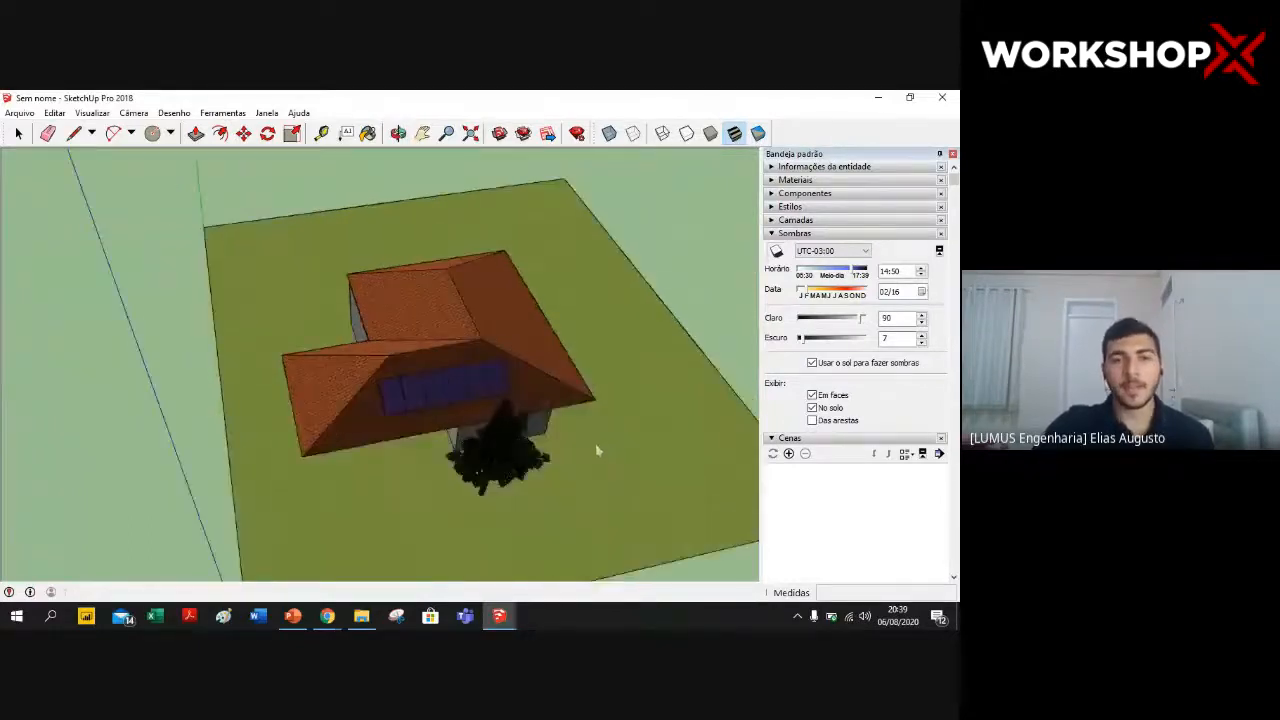
pyautogui.moveTo(518, 428); pyautogui.dragTo(378, 420, button='middle')
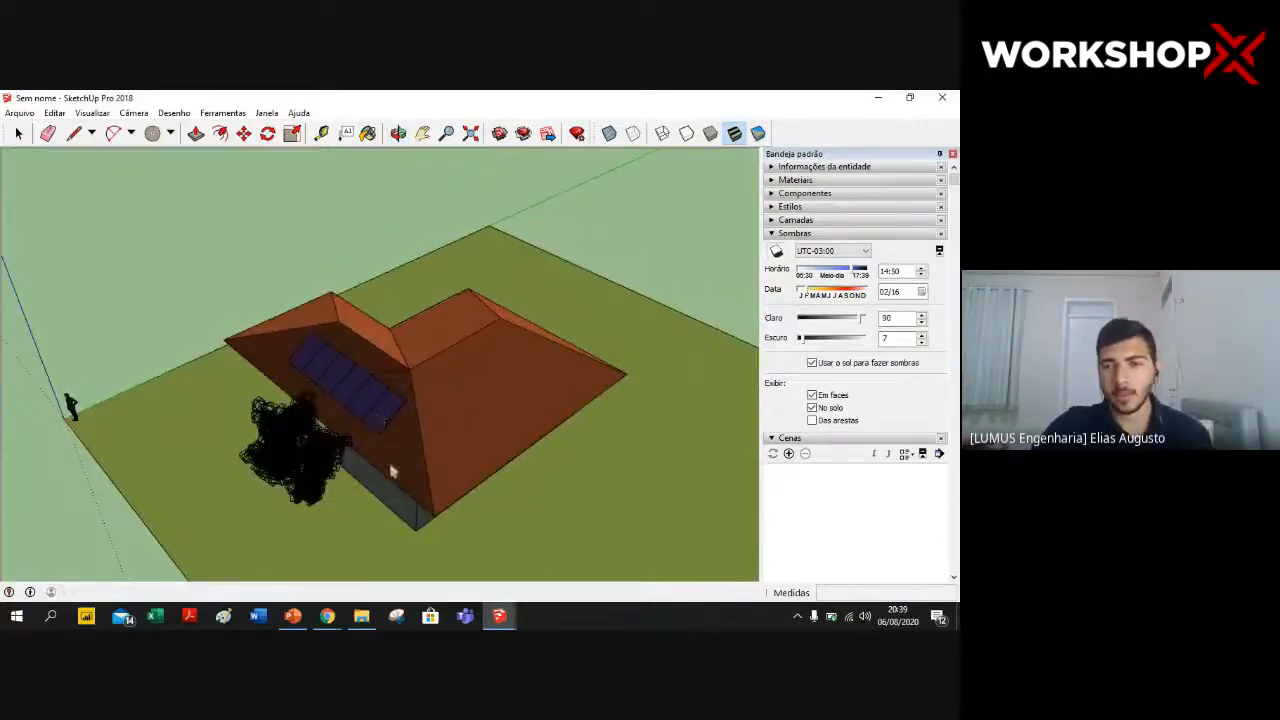